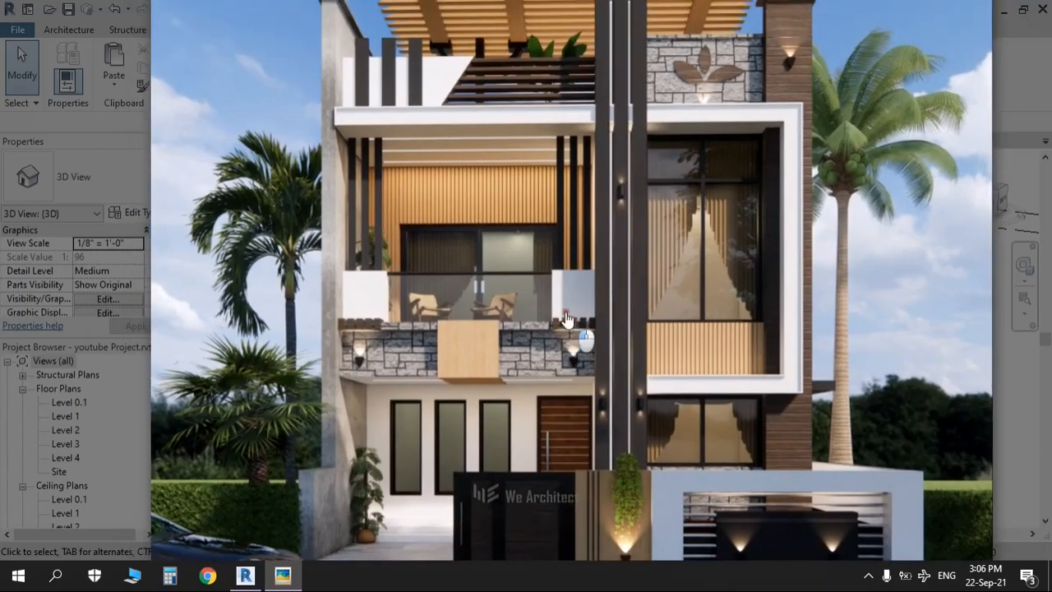
# Step: Set the Picasa render aside, orbit the Revit house model, then restore the reference render
pyautogui.doubleClick(437, 326)
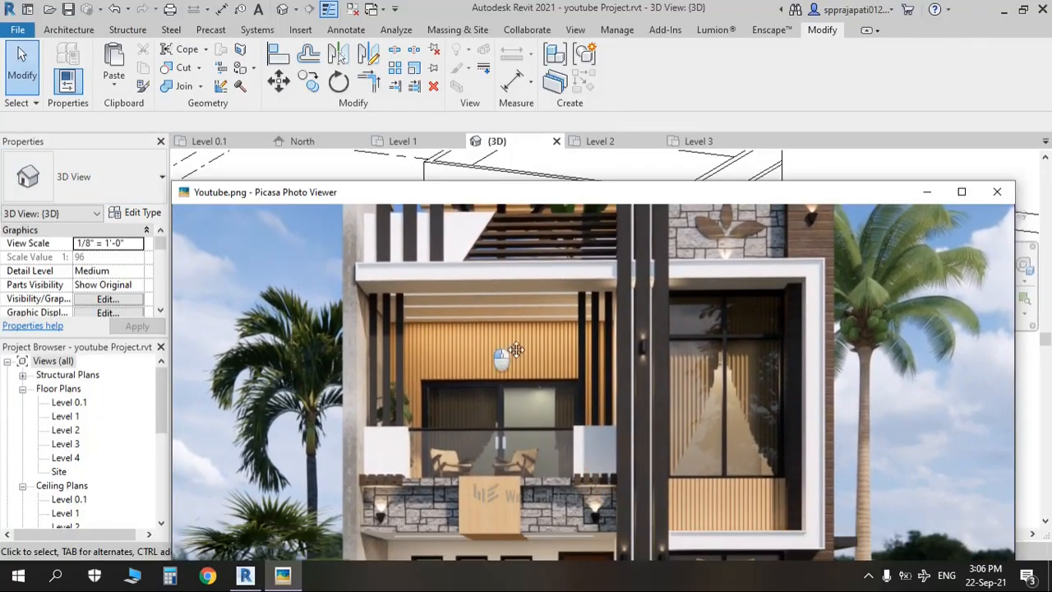
pyautogui.click(926, 192)
pyautogui.keyDown('shift'); pyautogui.moveTo(655, 366); pyautogui.dragTo(683, 449, button='middle'); pyautogui.keyUp('shift')
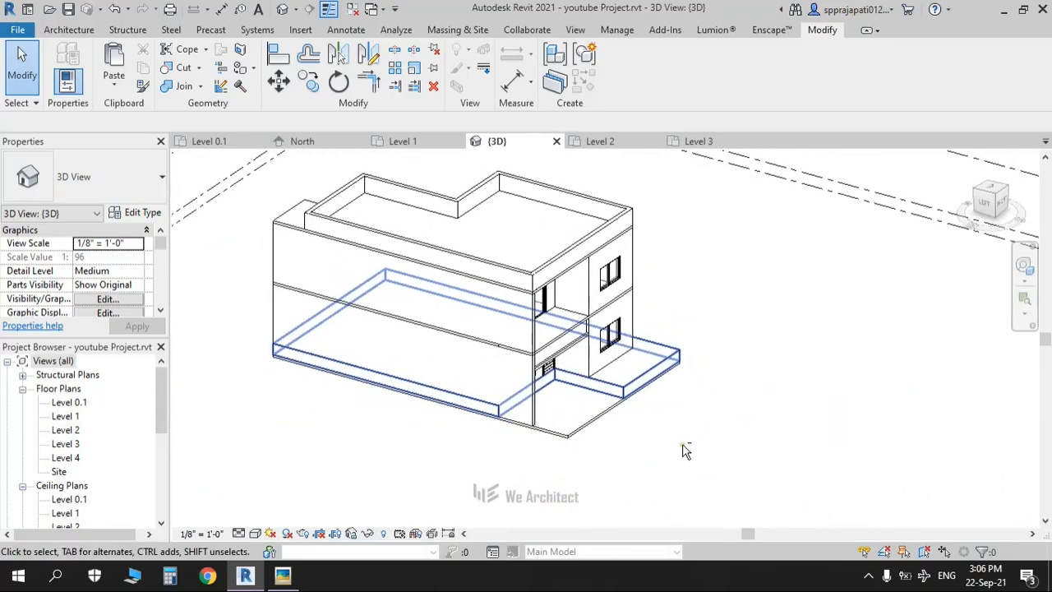
pyautogui.click(279, 578)
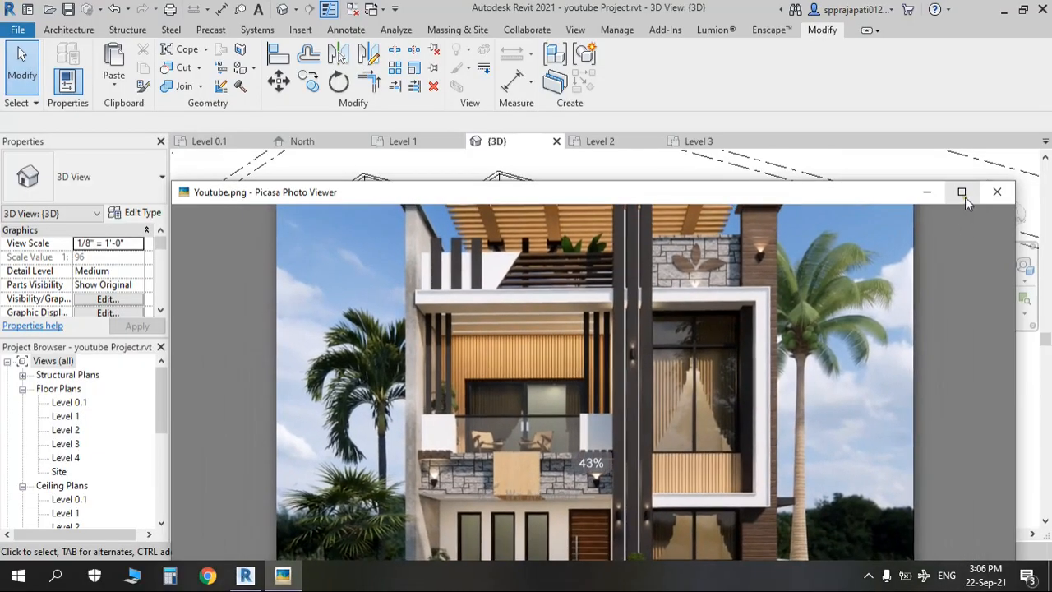
# Step: Show the house reference render full screen and zoom into it
pyautogui.click(963, 195)
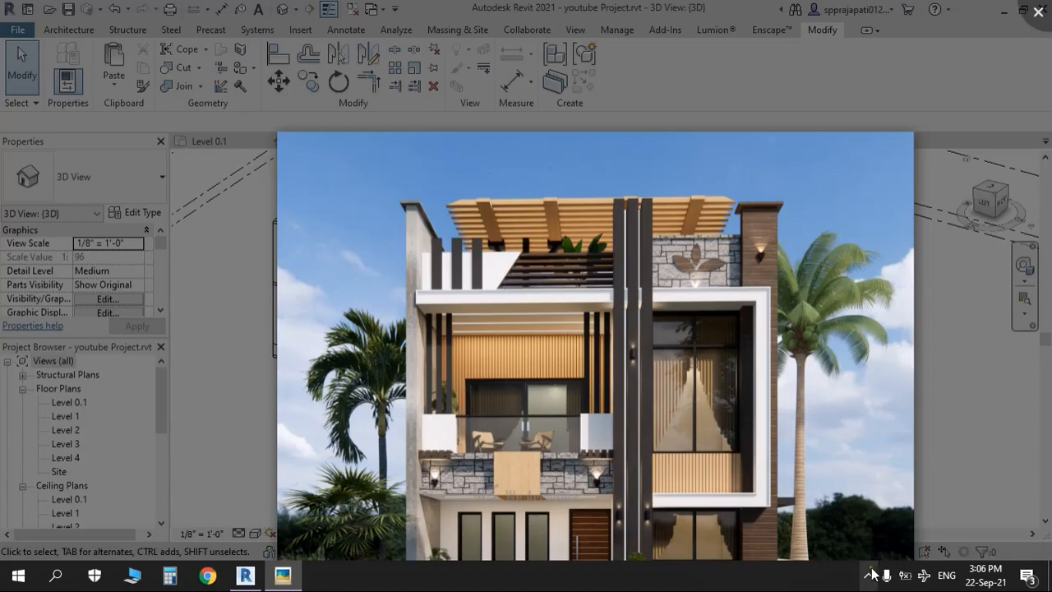
pyautogui.click(871, 574)
pyautogui.click(871, 576)
pyautogui.scroll(-3, 619, 383)
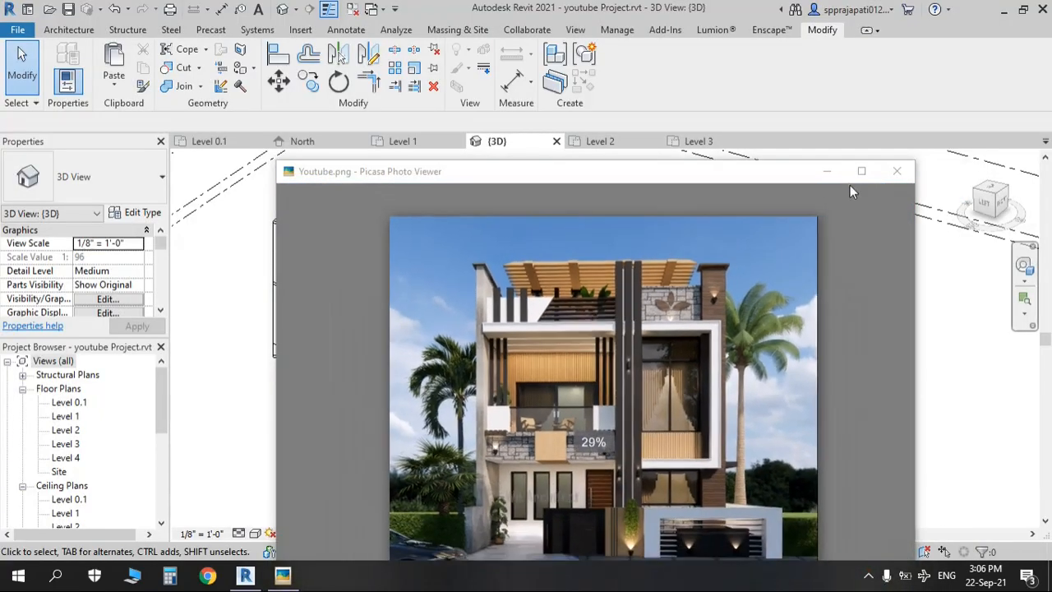
pyautogui.click(861, 170)
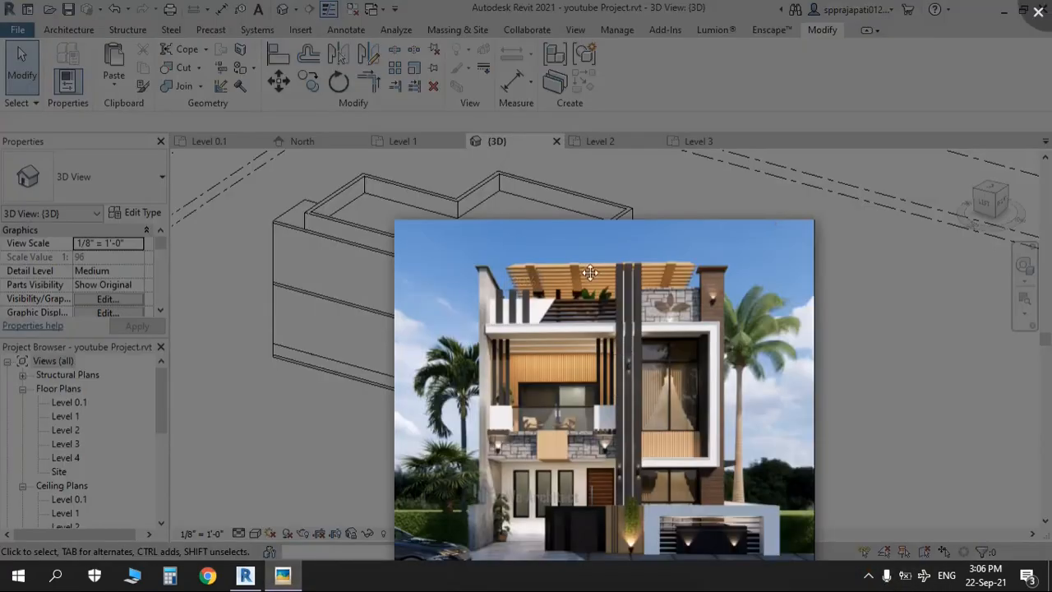
pyautogui.scroll(5, 583, 420)
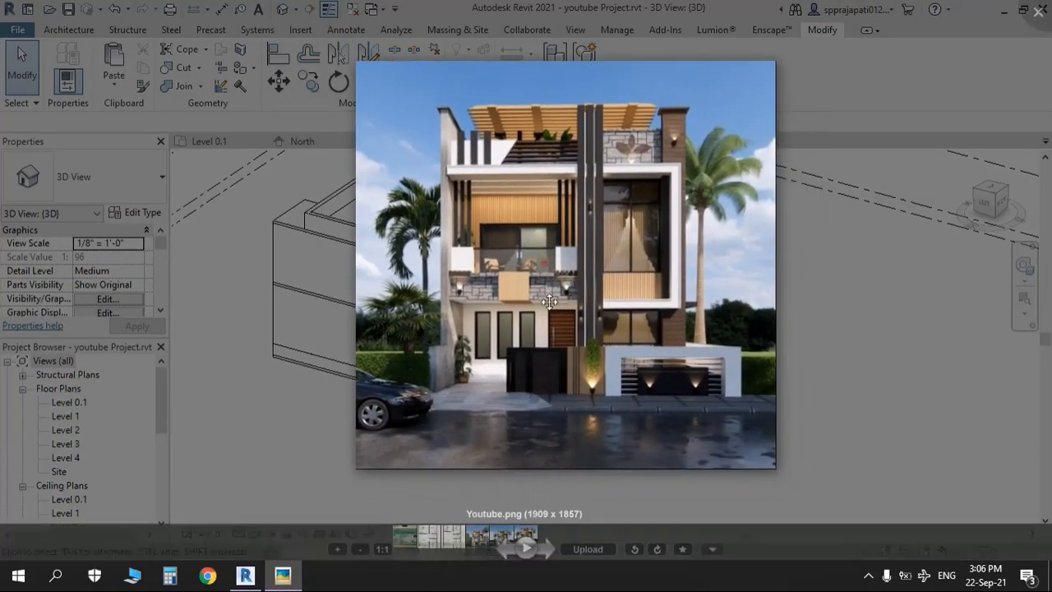
pyautogui.scroll(4, 559, 387)
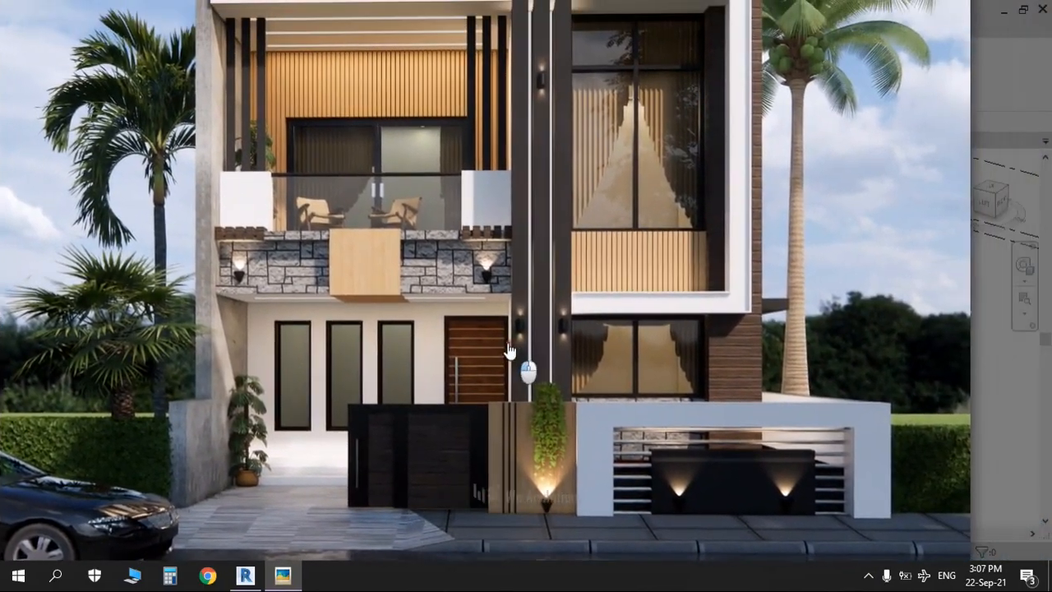
# Step: Pan the render across the ground floor and roofline, then close the viewer
pyautogui.moveTo(509, 351); pyautogui.dragTo(435, 369)
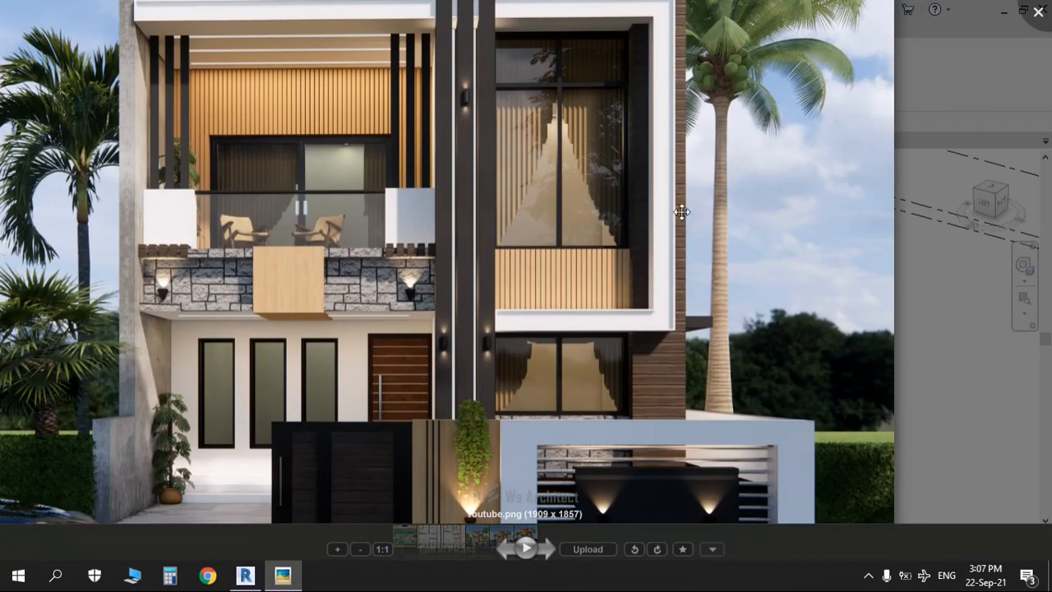
pyautogui.moveTo(662, 171)
pyautogui.mouseDown()
pyautogui.moveTo(677, 340)
pyautogui.moveTo(668, 383)
pyautogui.moveTo(650, 219)
pyautogui.moveTo(658, 160)
pyautogui.mouseUp()
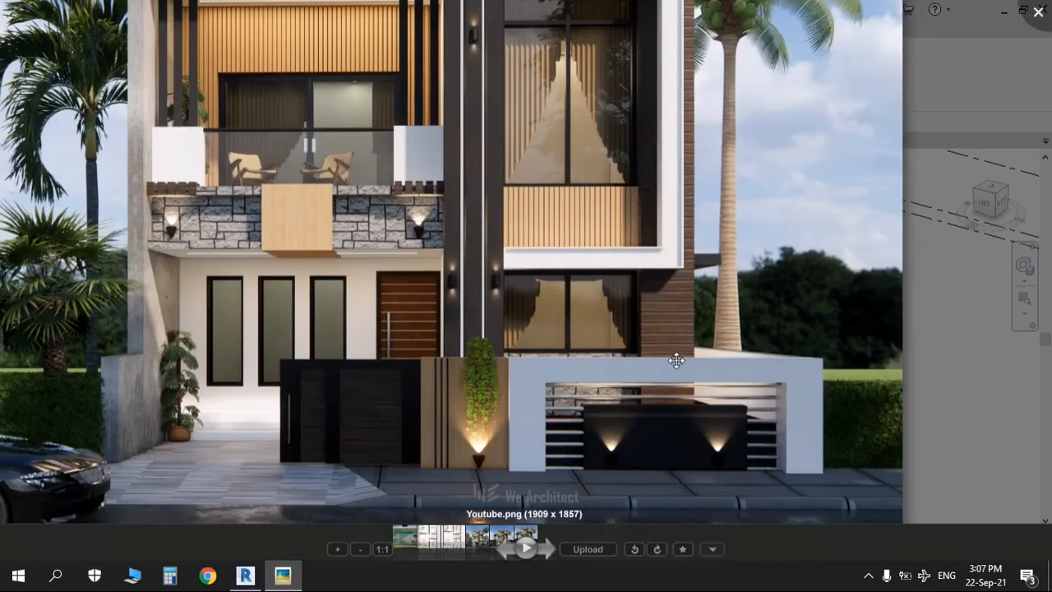
pyautogui.scroll(-2, 678, 386)
pyautogui.press('Escape')
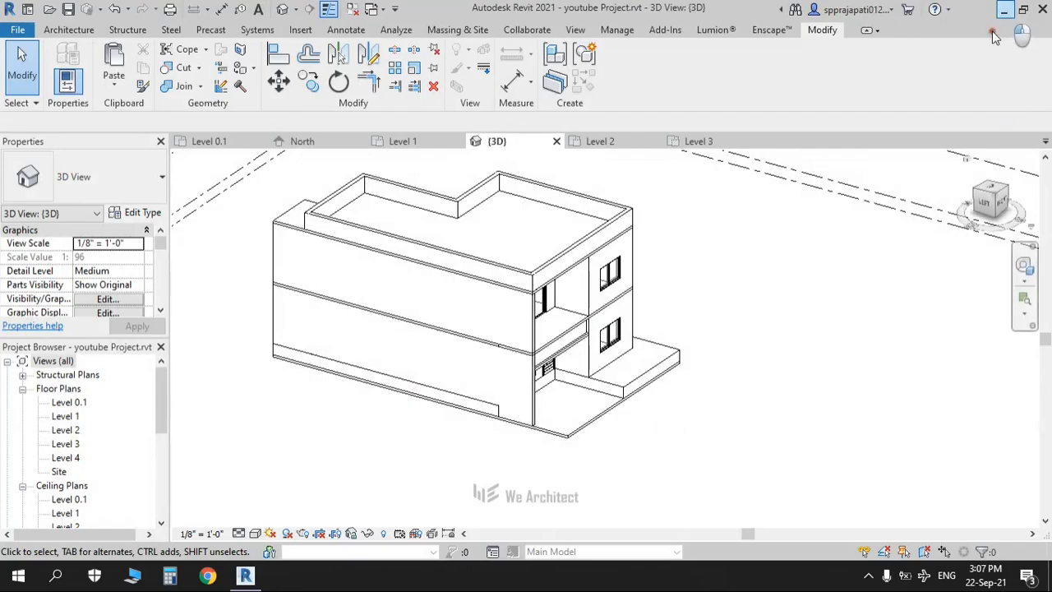
pyautogui.click(1005, 9)
# Step: Bring Revit back up and open the Level 1 floor plan
pyautogui.doubleClick(616, 160)
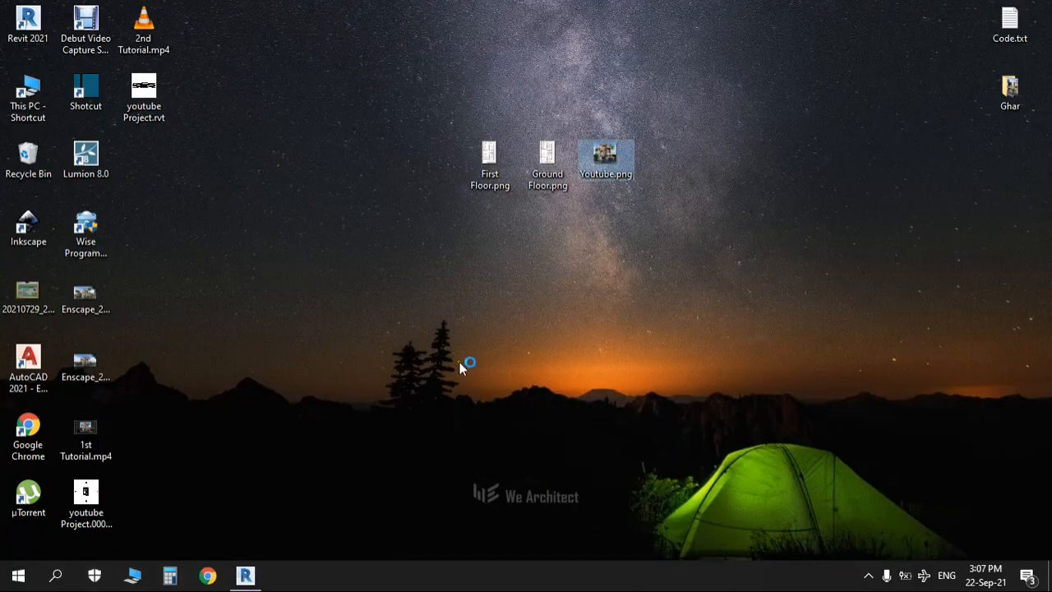
pyautogui.click(245, 575)
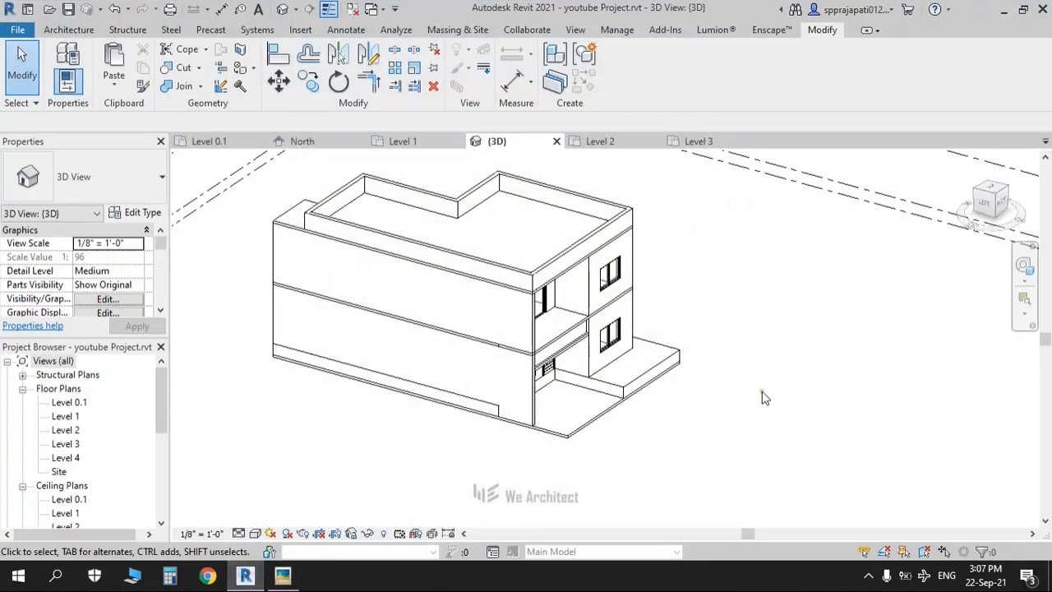
pyautogui.doubleClick(67, 416)
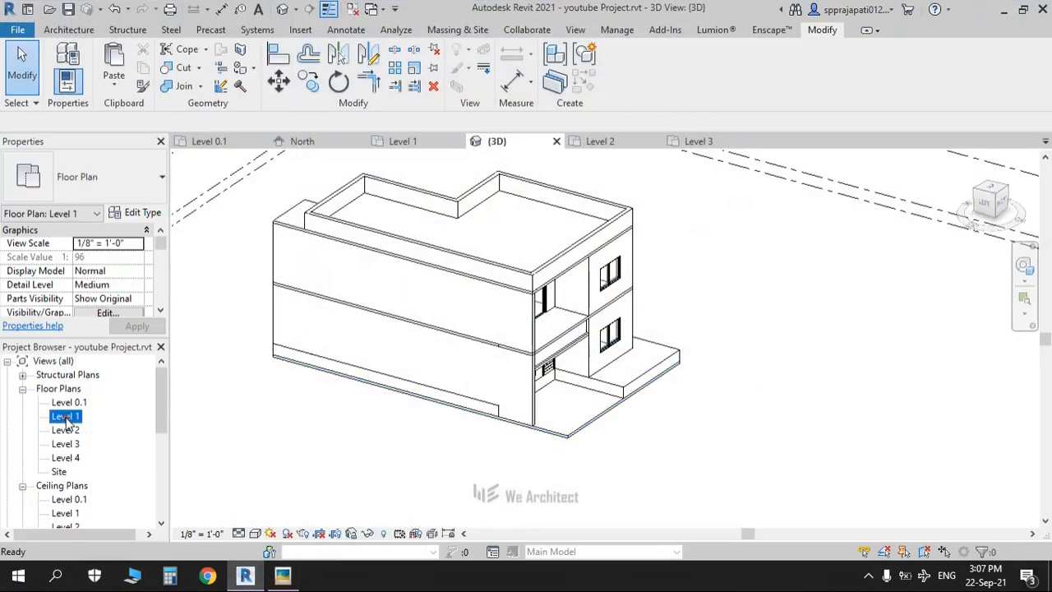
# Step: Draw a 3'-0" generic wall starting at the front room's outer corner
pyautogui.click(52, 30)
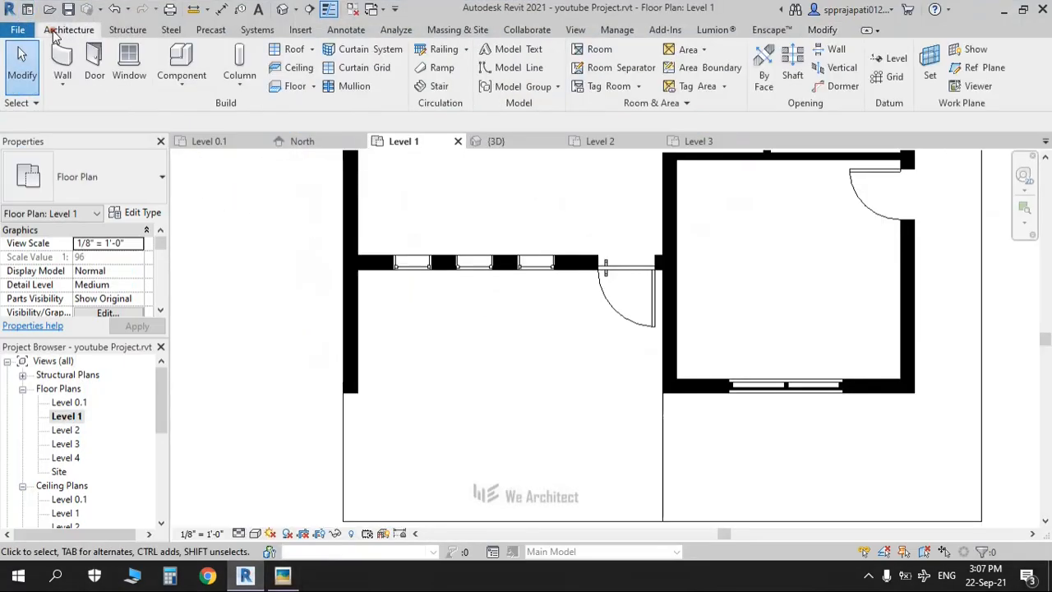
pyautogui.click(69, 53)
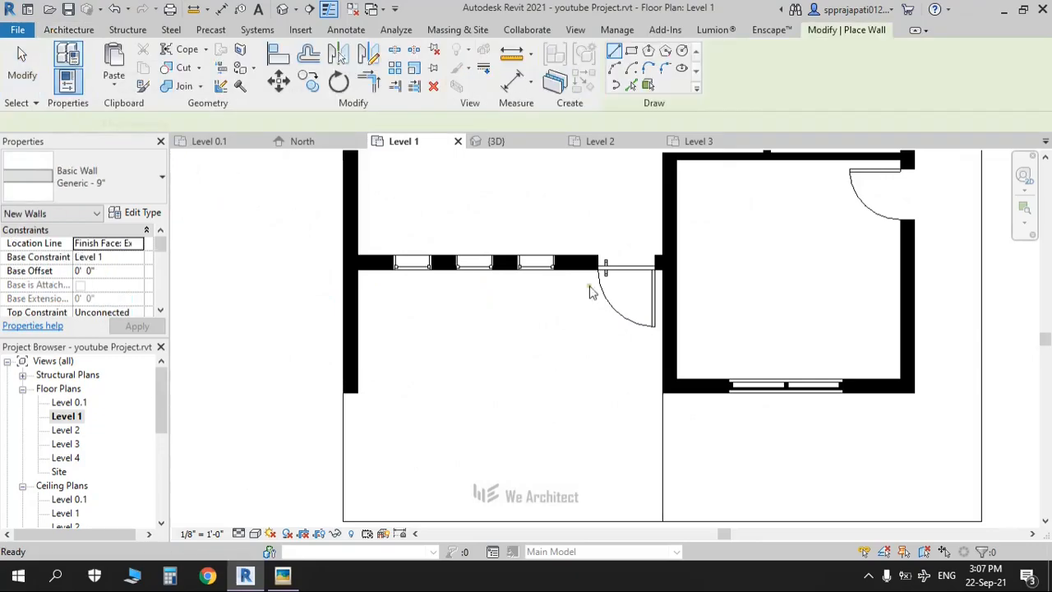
pyautogui.scroll(-2, 804, 328)
pyautogui.moveTo(807, 335); pyautogui.dragTo(672, 327, button='middle')
pyautogui.scroll(6, 721, 359)
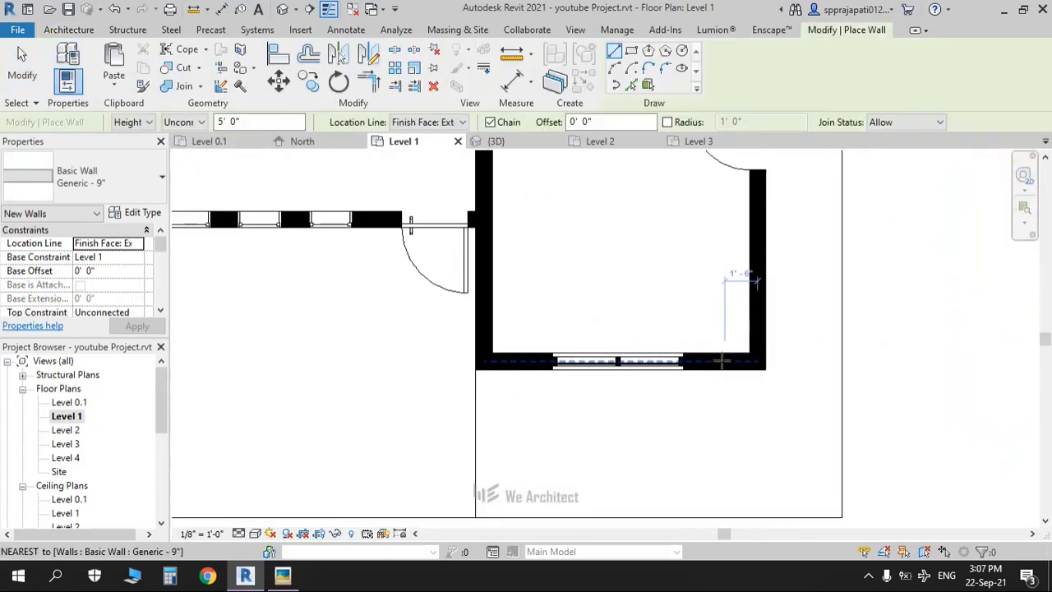
pyautogui.scroll(2, 787, 394)
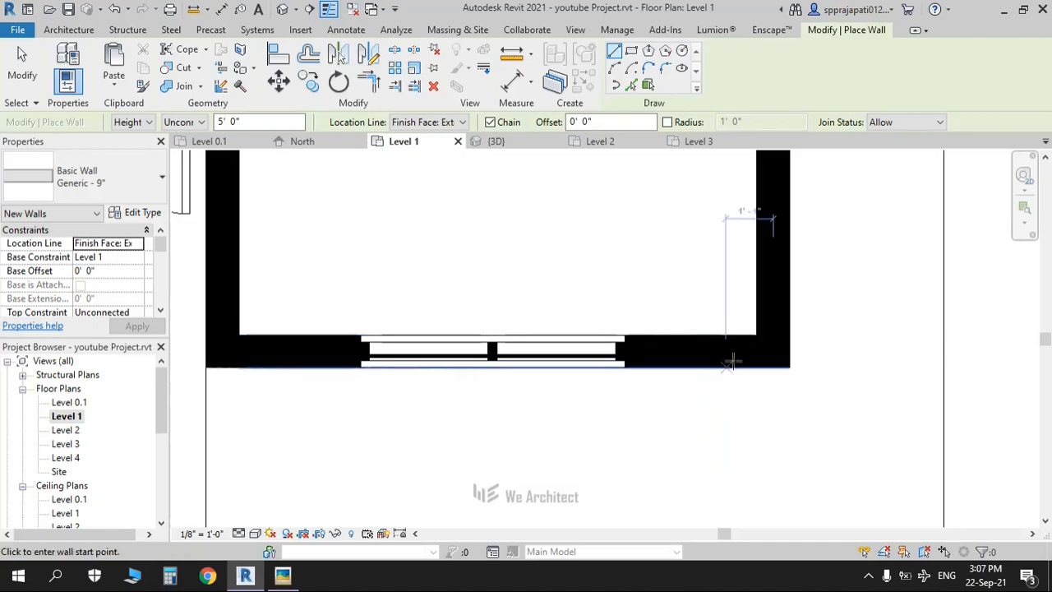
pyautogui.click(790, 367)
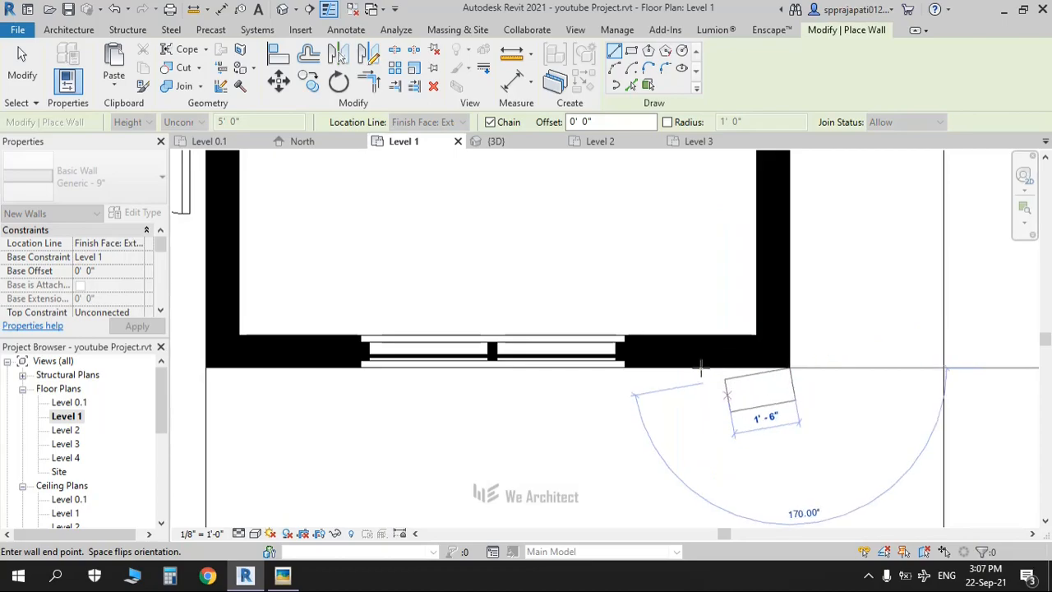
pyautogui.write('3')
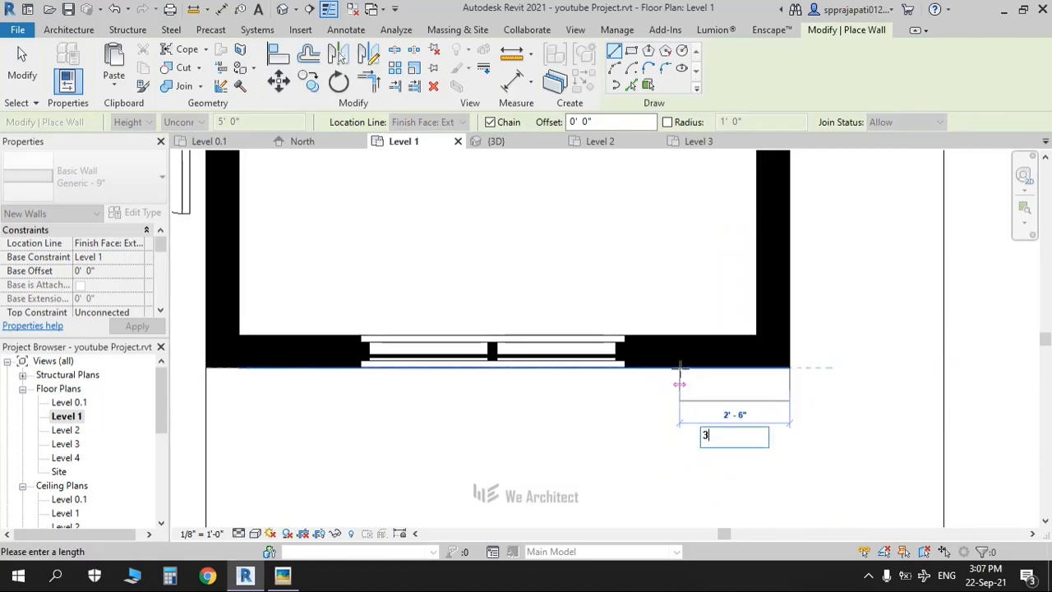
pyautogui.press('Return')
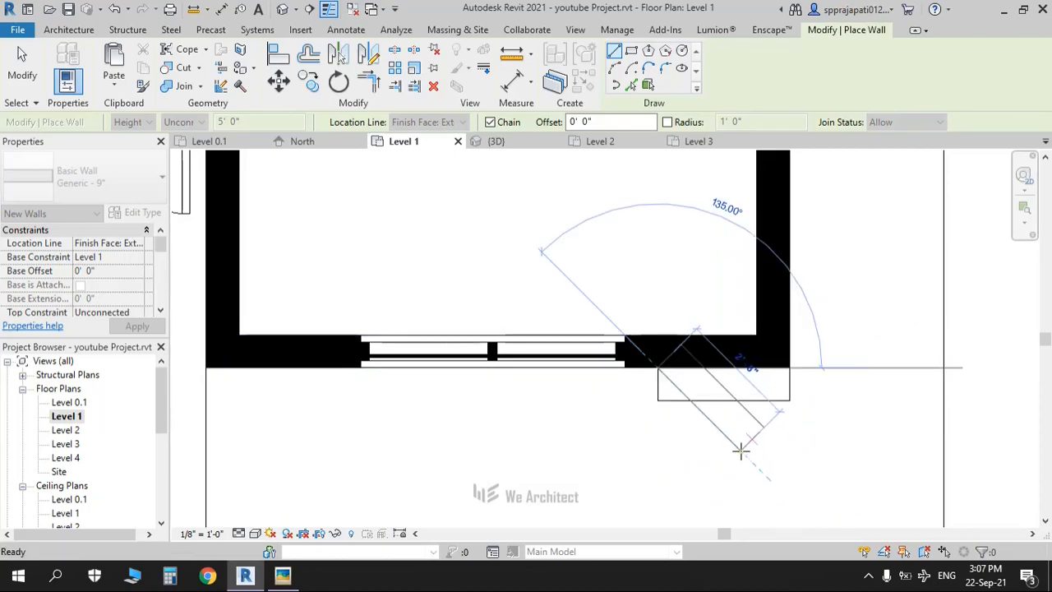
pyautogui.press('Escape')
pyautogui.press('Escape')
# Step: In the front 3D view, drag the new 3'-0" wall's top up to Level 4
pyautogui.click(282, 9)
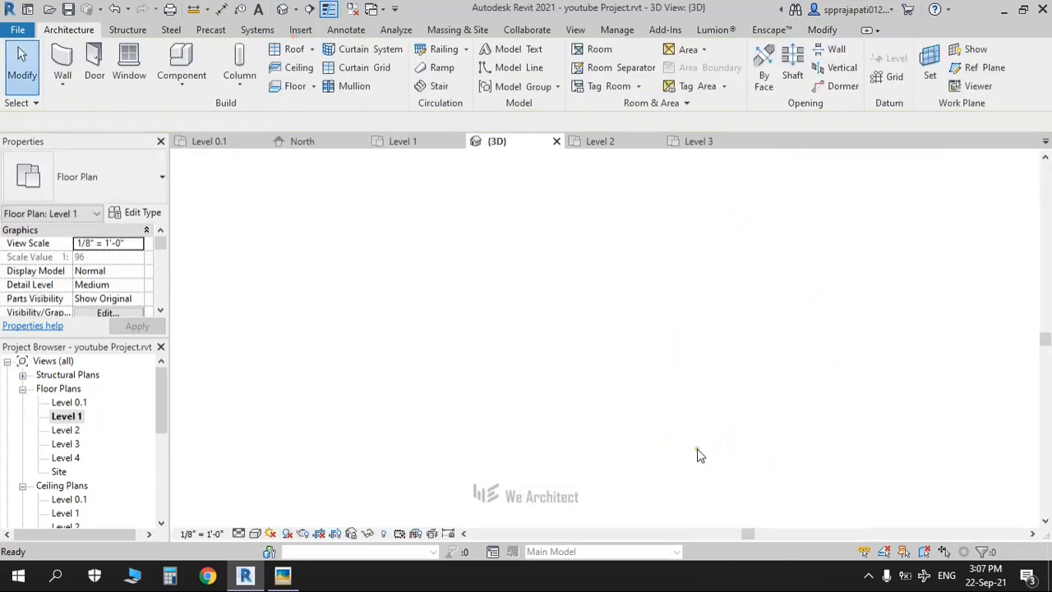
pyautogui.keyDown('shift'); pyautogui.moveTo(609, 405); pyautogui.dragTo(630, 374, button='middle'); pyautogui.keyUp('shift')
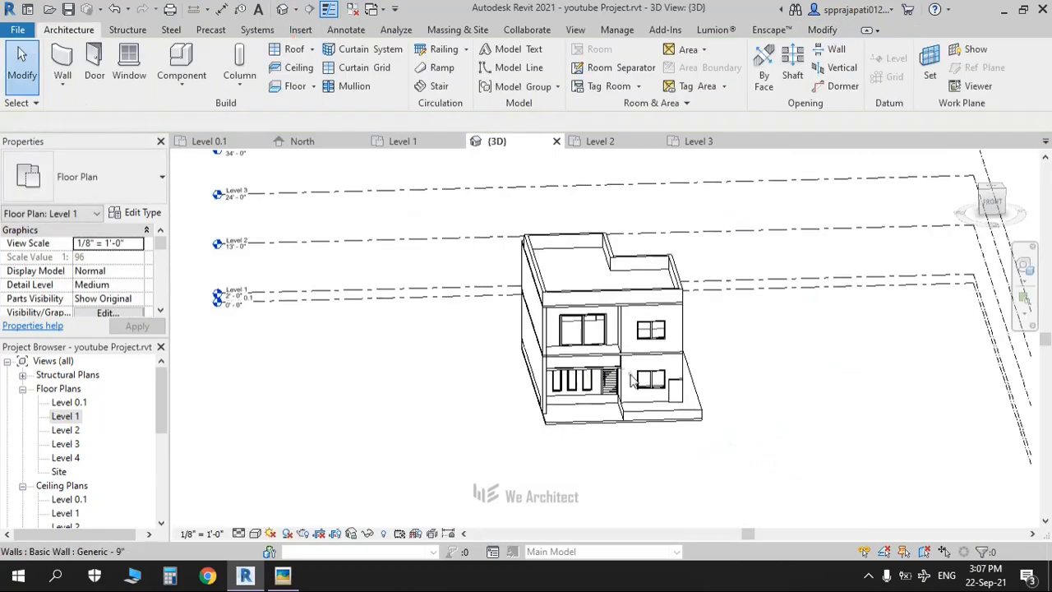
pyautogui.click(677, 391)
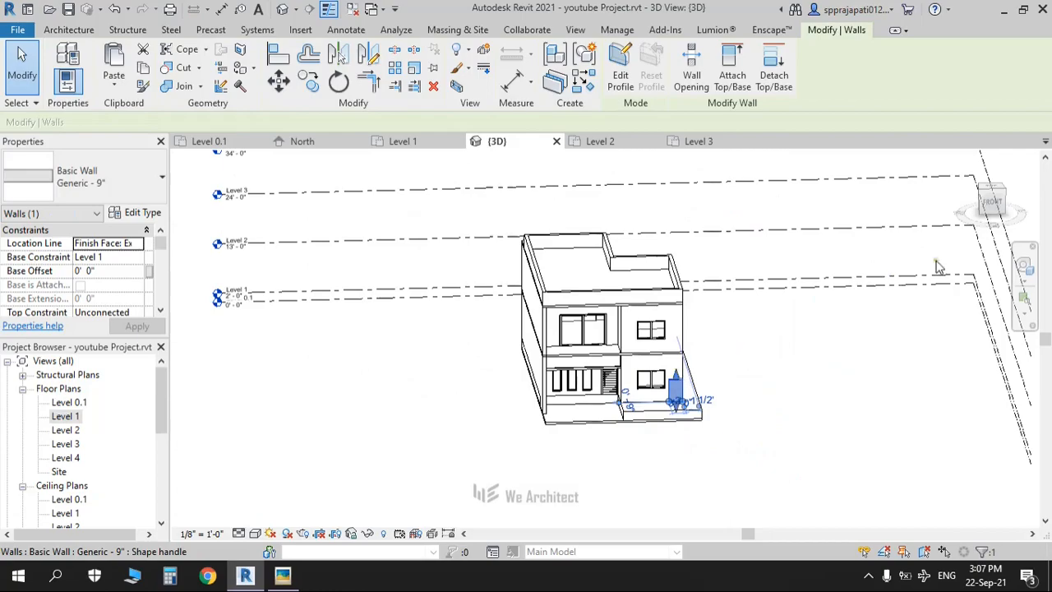
pyautogui.click(991, 201)
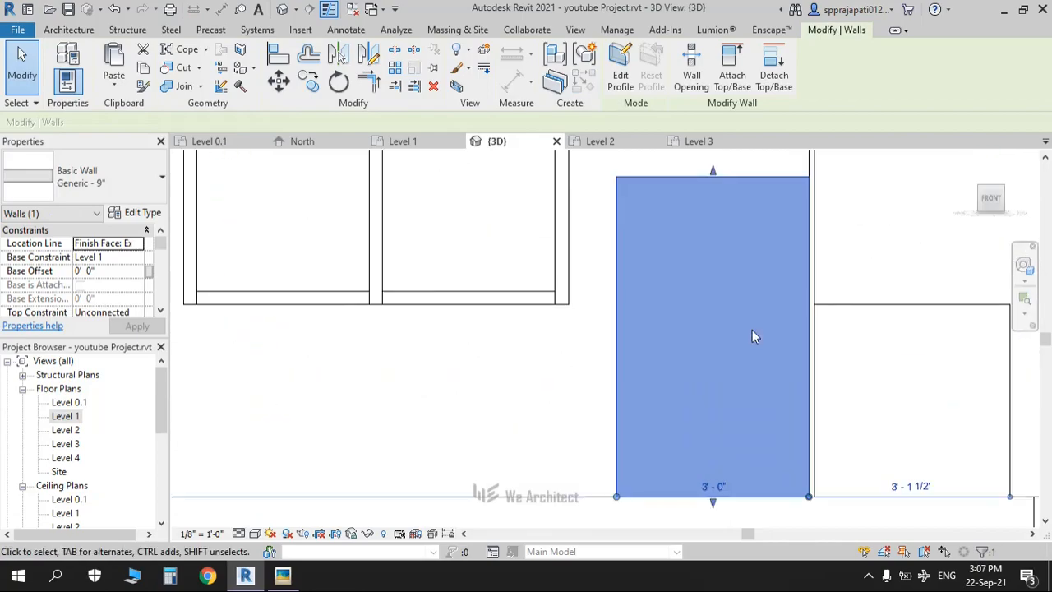
pyautogui.scroll(-10, 753, 333)
pyautogui.scroll(-1, 805, 294)
pyautogui.moveTo(814, 304); pyautogui.dragTo(760, 403, button='middle')
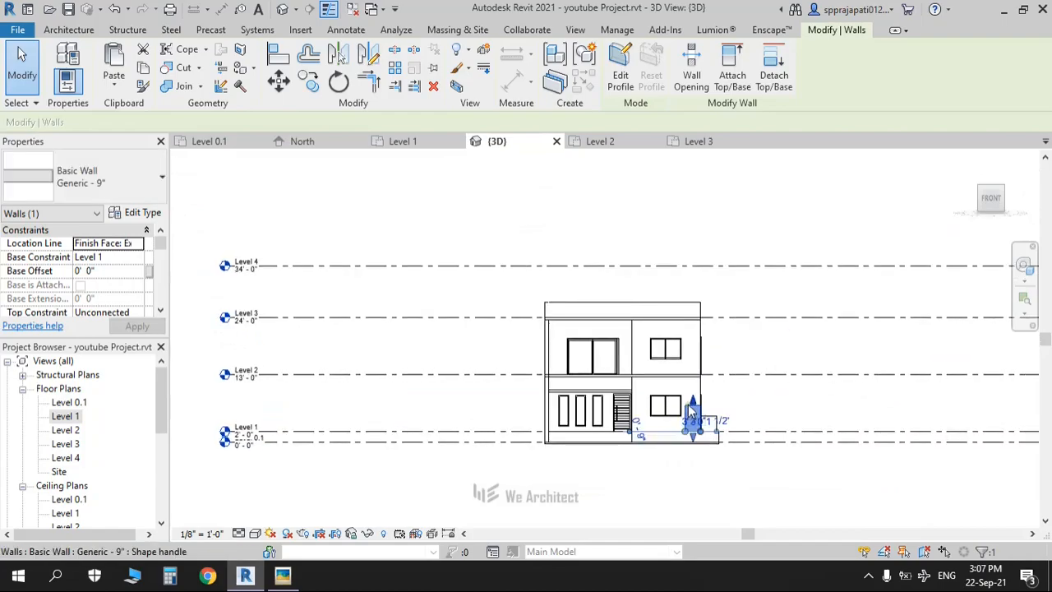
pyautogui.moveTo(692, 397); pyautogui.dragTo(742, 307)
pyautogui.click(735, 304)
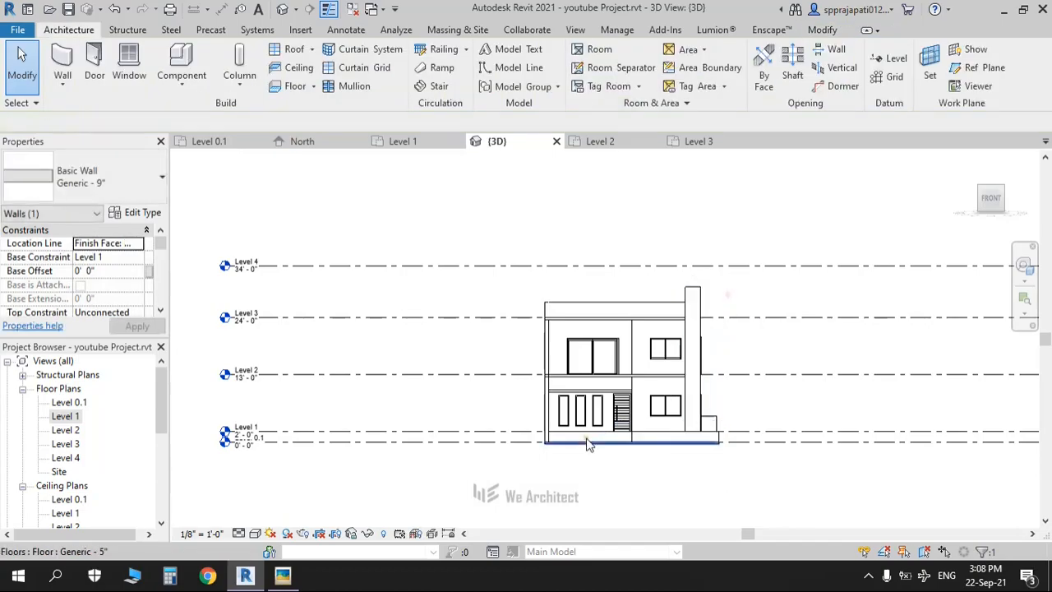
pyautogui.keyDown('shift'); pyautogui.moveTo(663, 445); pyautogui.dragTo(711, 510, button='middle'); pyautogui.keyUp('shift')
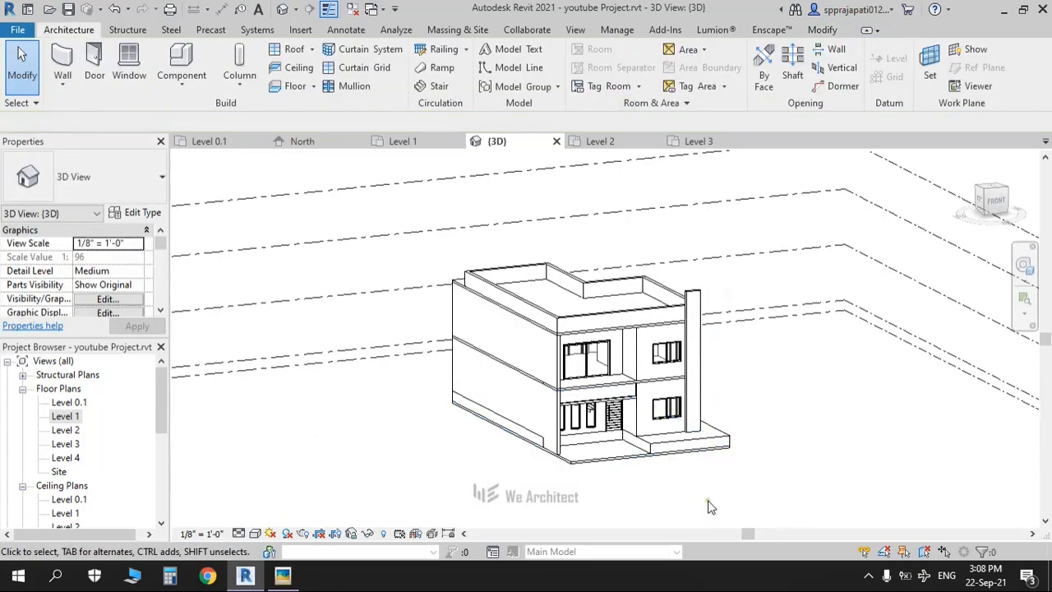
pyautogui.hotkey('alt', 'Tab')
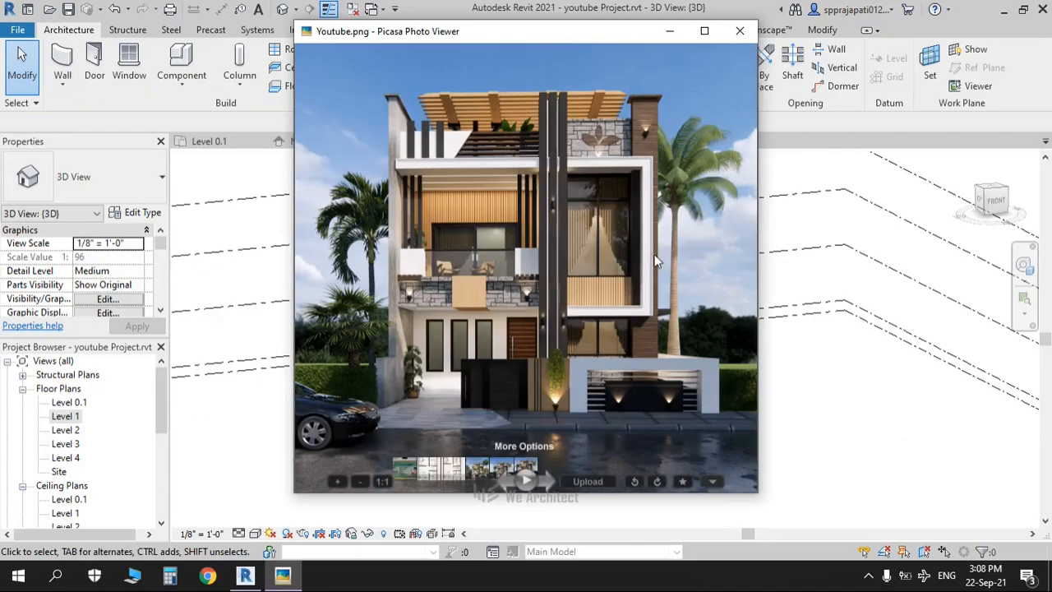
pyautogui.click(704, 36)
pyautogui.scroll(5, 641, 306)
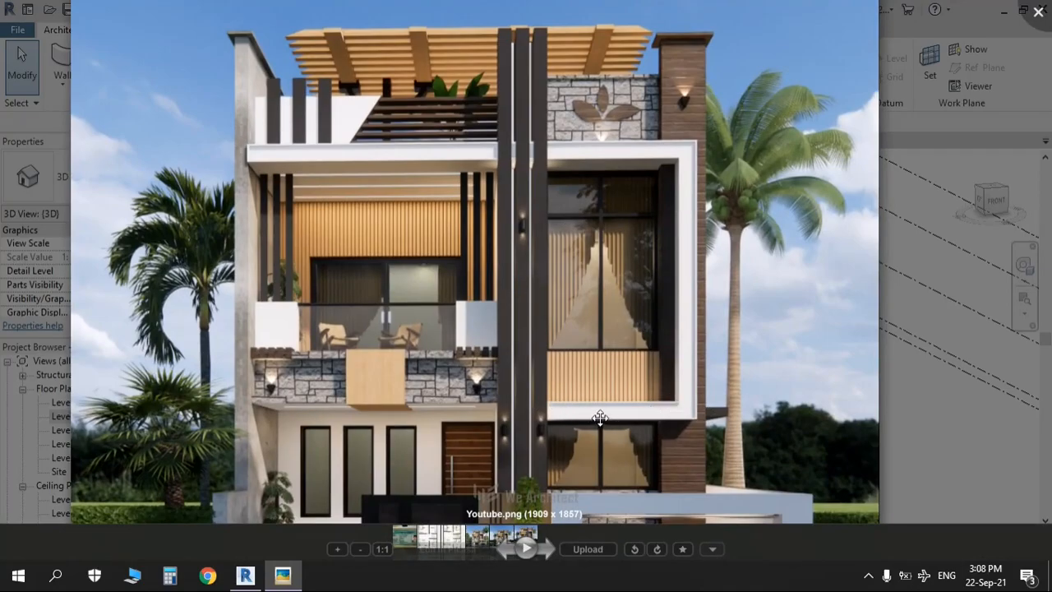
pyautogui.press('Escape')
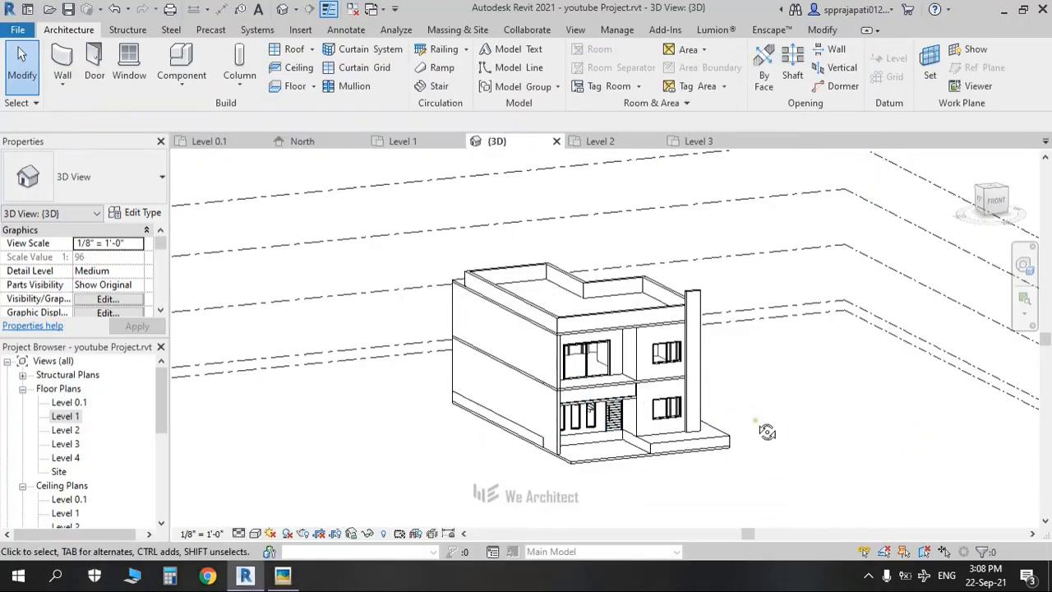
pyautogui.keyDown('shift'); pyautogui.moveTo(767, 432); pyautogui.dragTo(754, 448, button='middle'); pyautogui.keyUp('shift')
pyautogui.hotkey('alt', 'Tab')
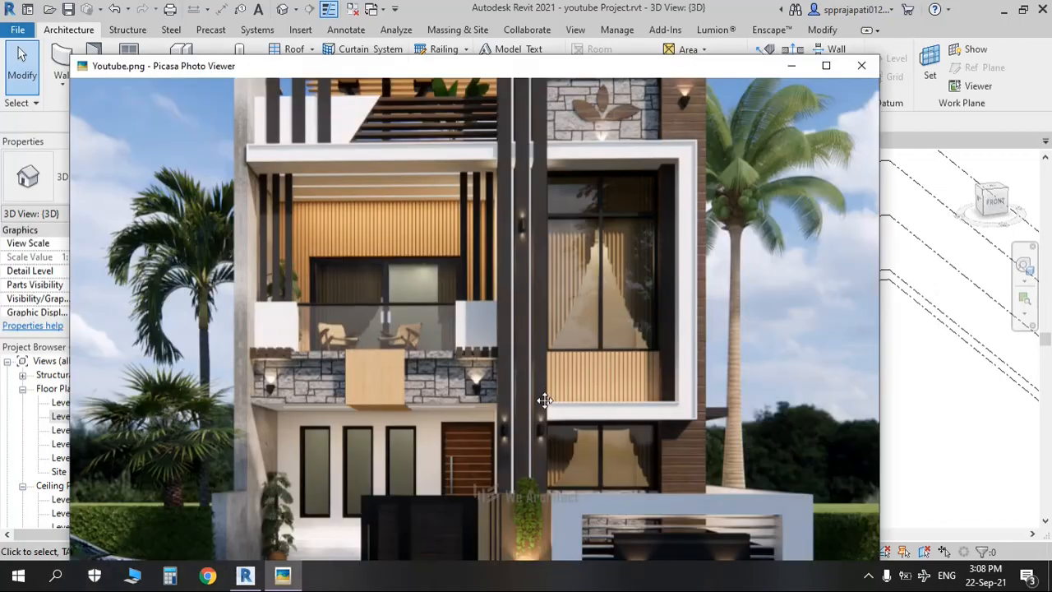
pyautogui.scroll(3, 504, 438)
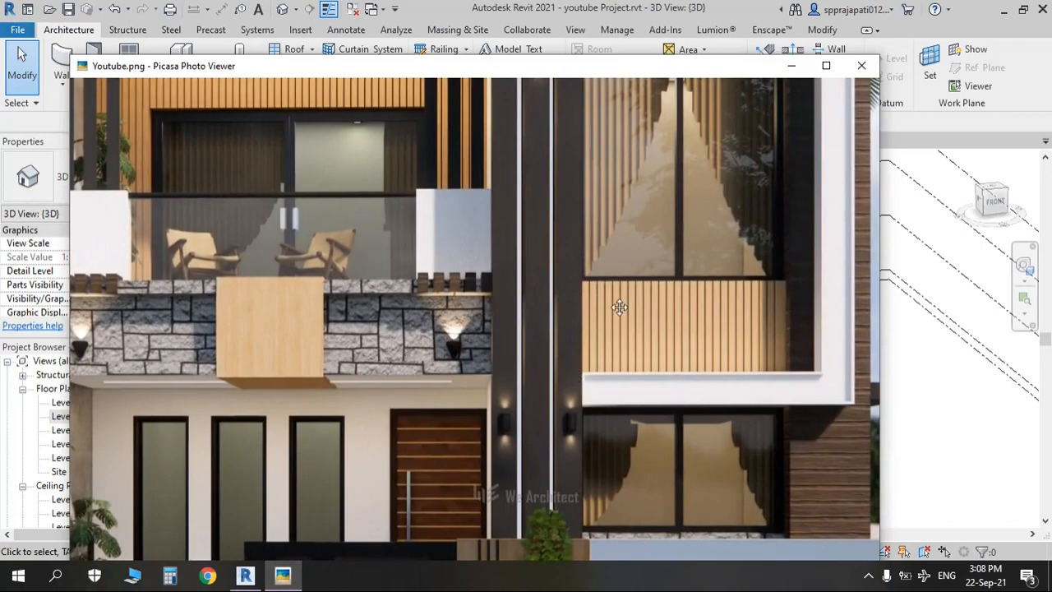
pyautogui.scroll(-4, 622, 311)
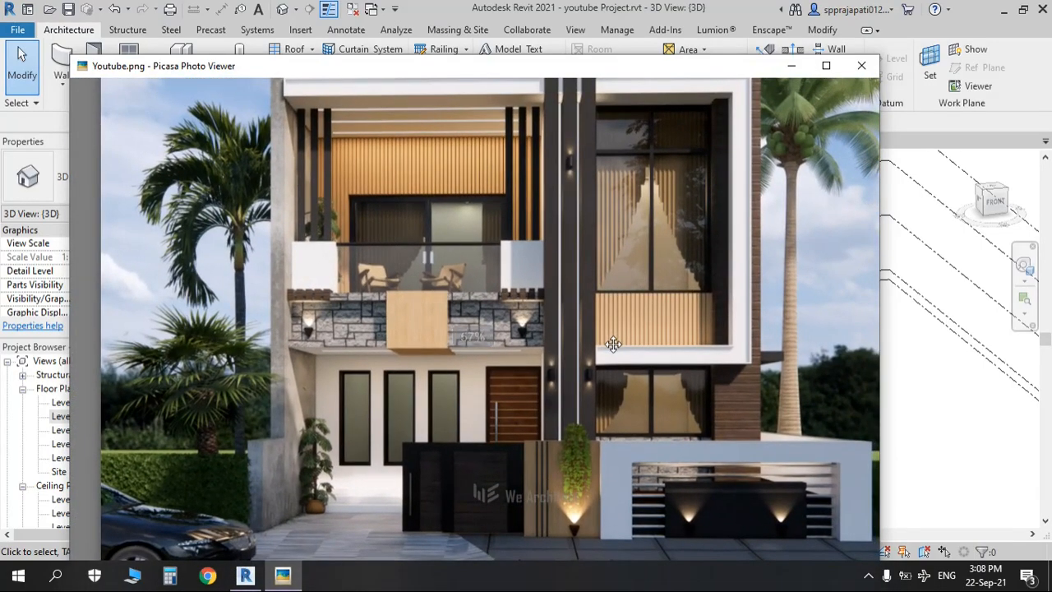
pyautogui.moveTo(650, 263); pyautogui.dragTo(676, 434)
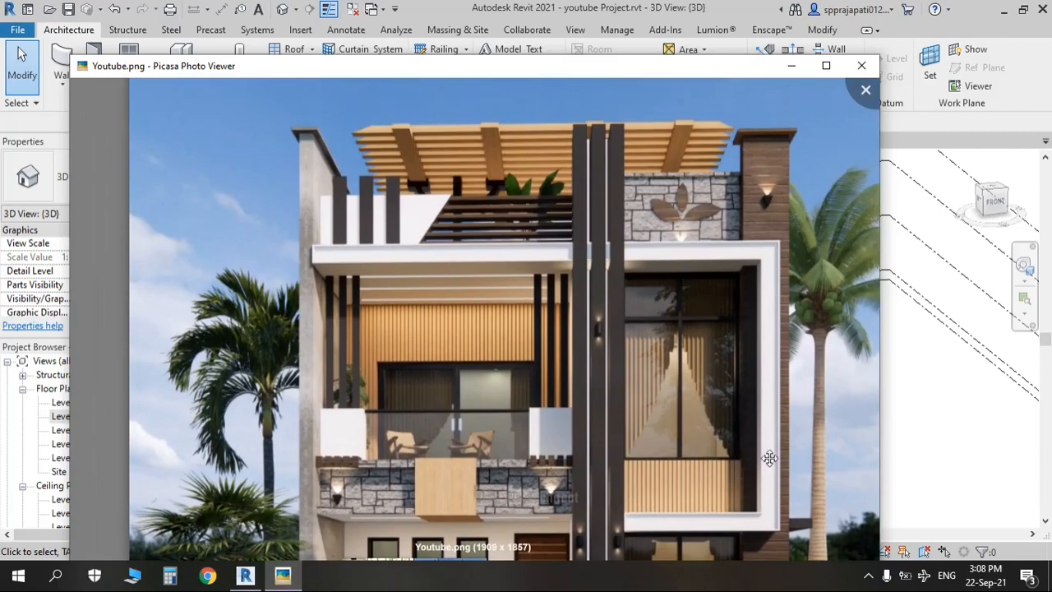
pyautogui.press('Escape')
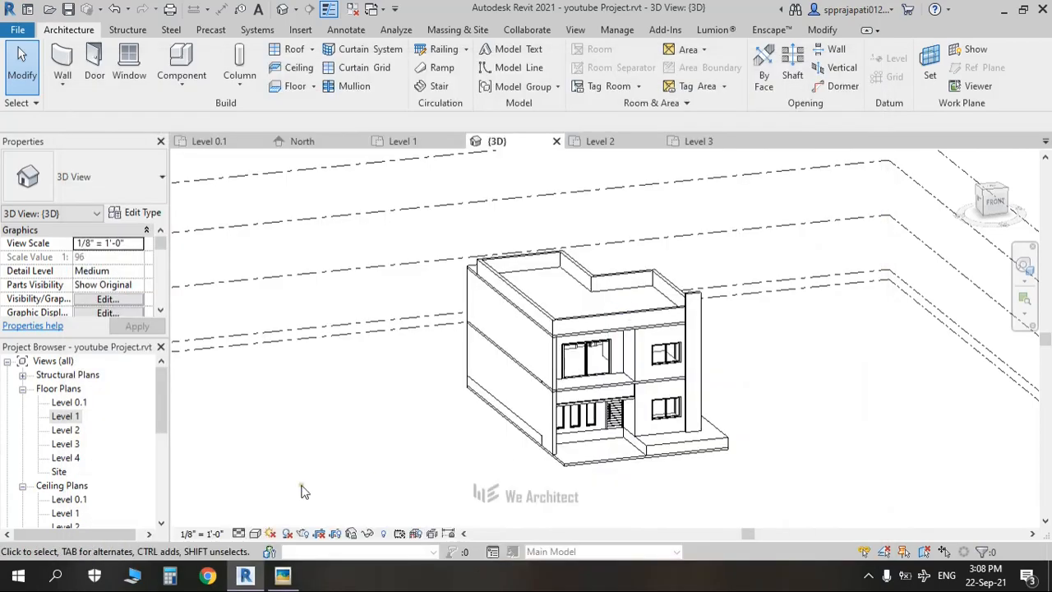
# Step: On the Level 1 plan, model in place using the Generic Models category, keeping the name Generic Models 1
pyautogui.doubleClick(67, 403)
pyautogui.doubleClick(66, 415)
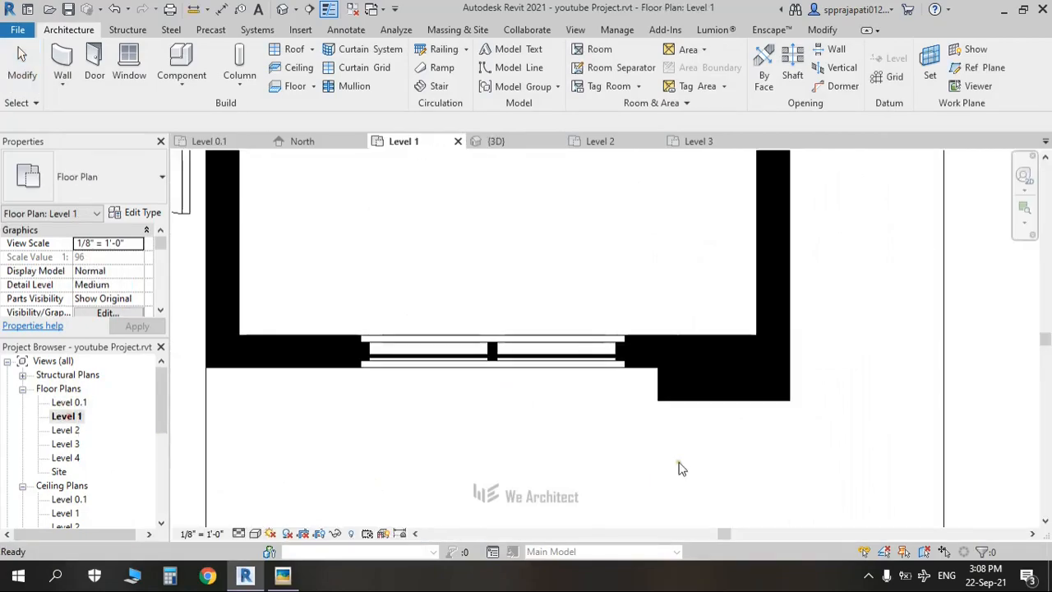
pyautogui.scroll(-5, 686, 407)
pyautogui.scroll(3, 575, 403)
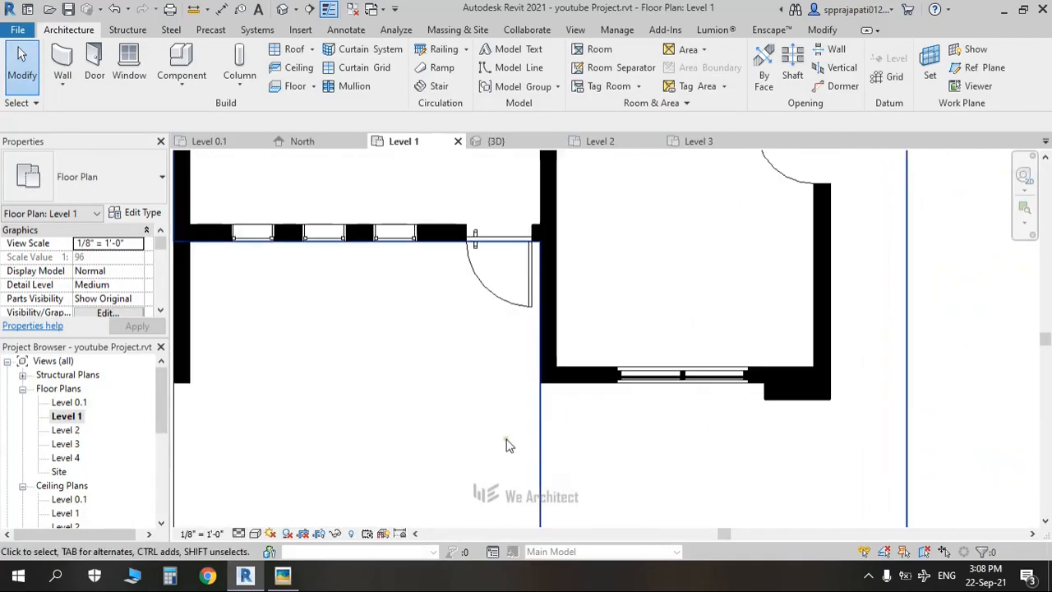
pyautogui.click(182, 82)
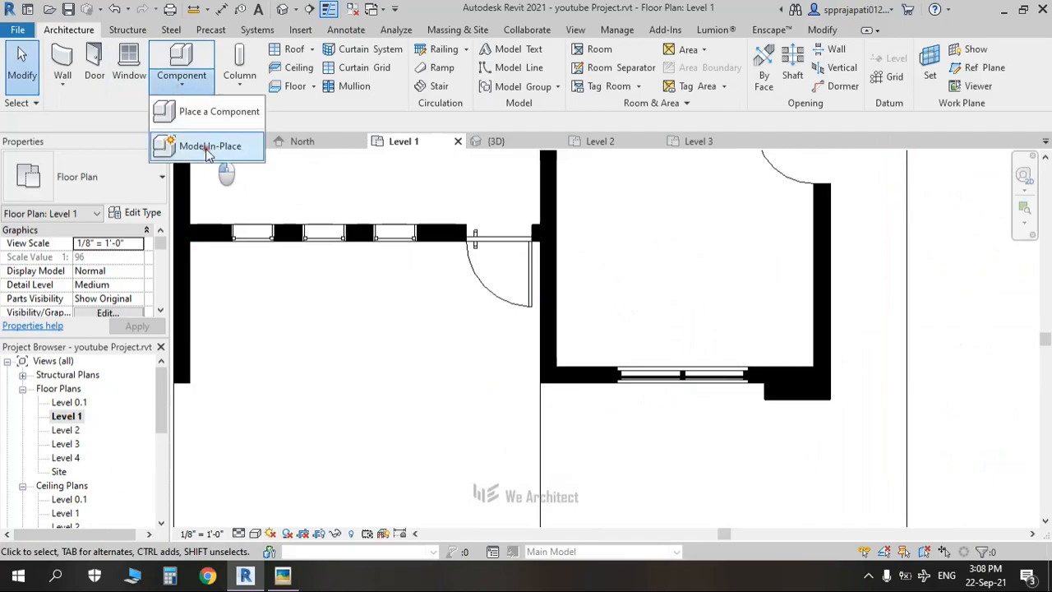
pyautogui.click(200, 146)
pyautogui.click(447, 250)
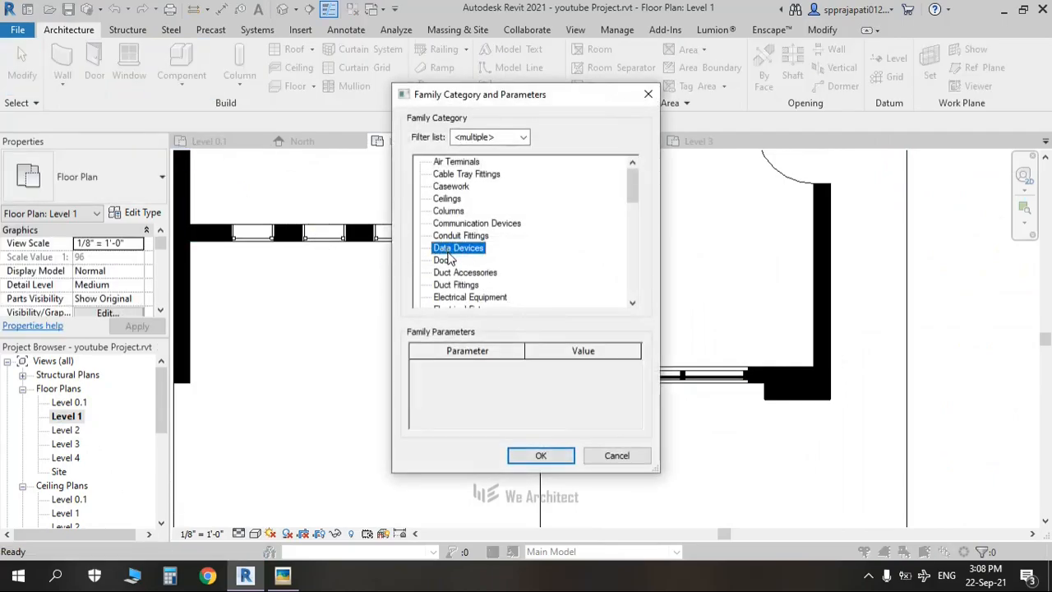
pyautogui.press('g')
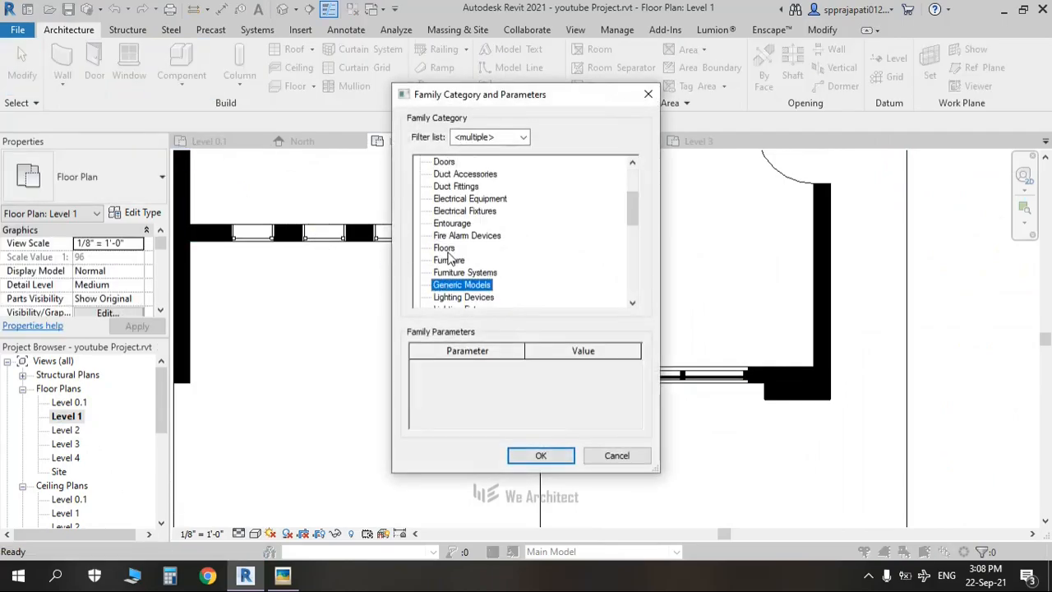
pyautogui.click(542, 458)
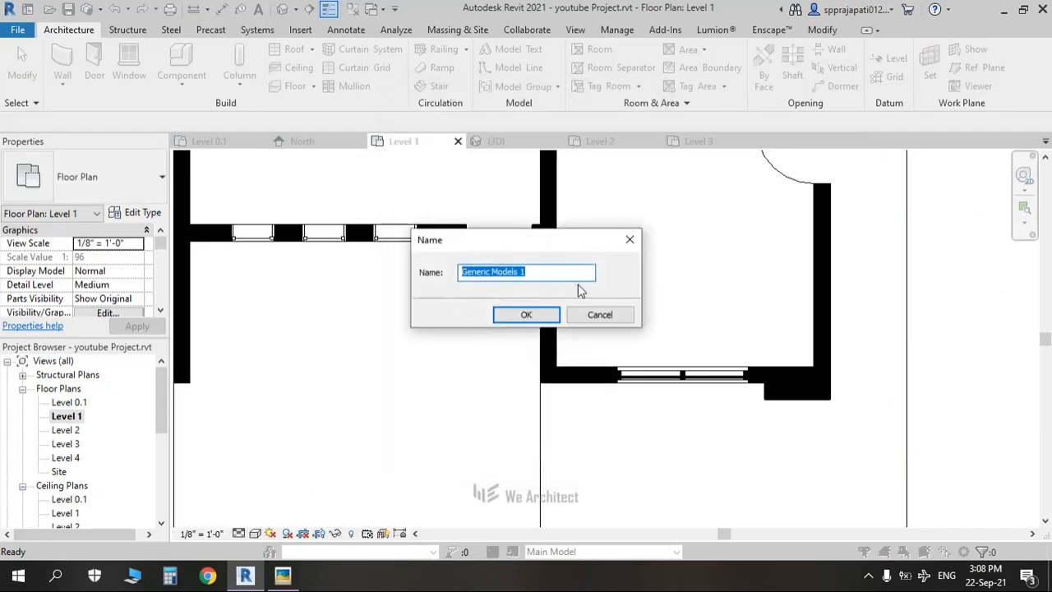
pyautogui.click(525, 313)
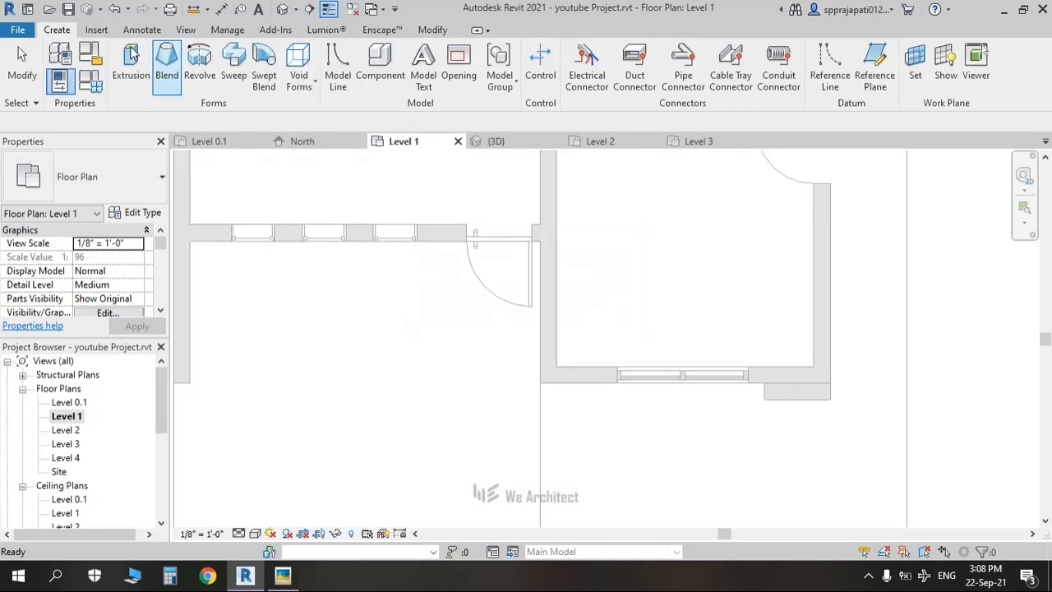
# Step: Start an extrusion with Level 1 as its work plane
pyautogui.click(131, 57)
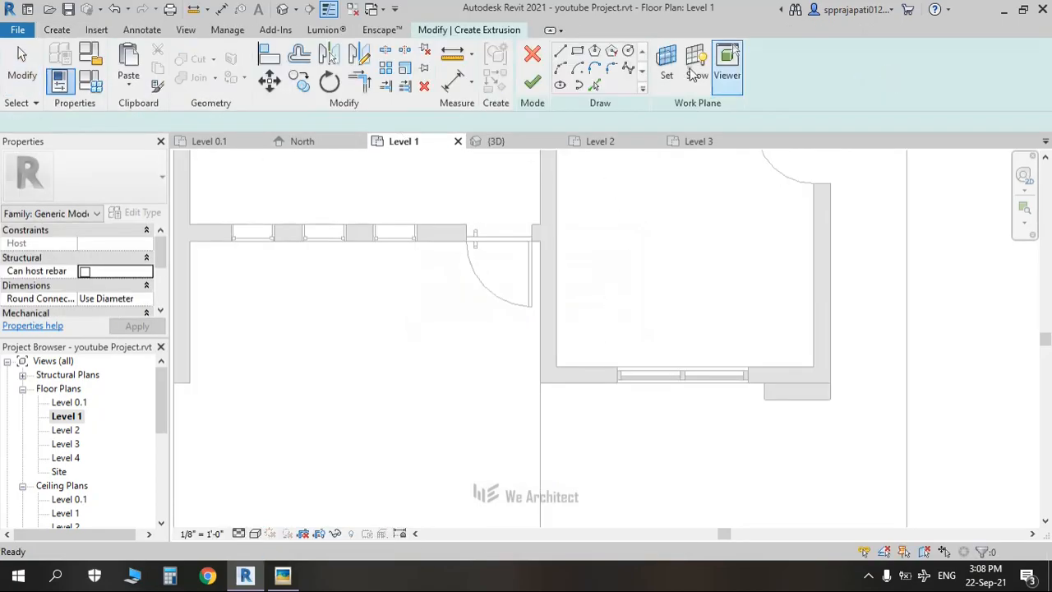
pyautogui.click(665, 65)
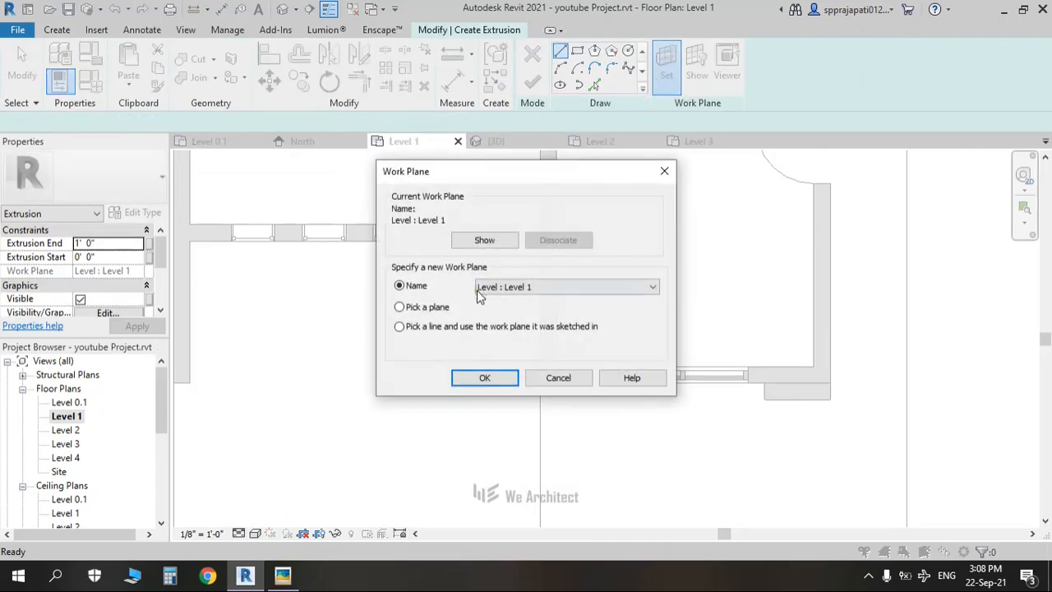
pyautogui.click(482, 377)
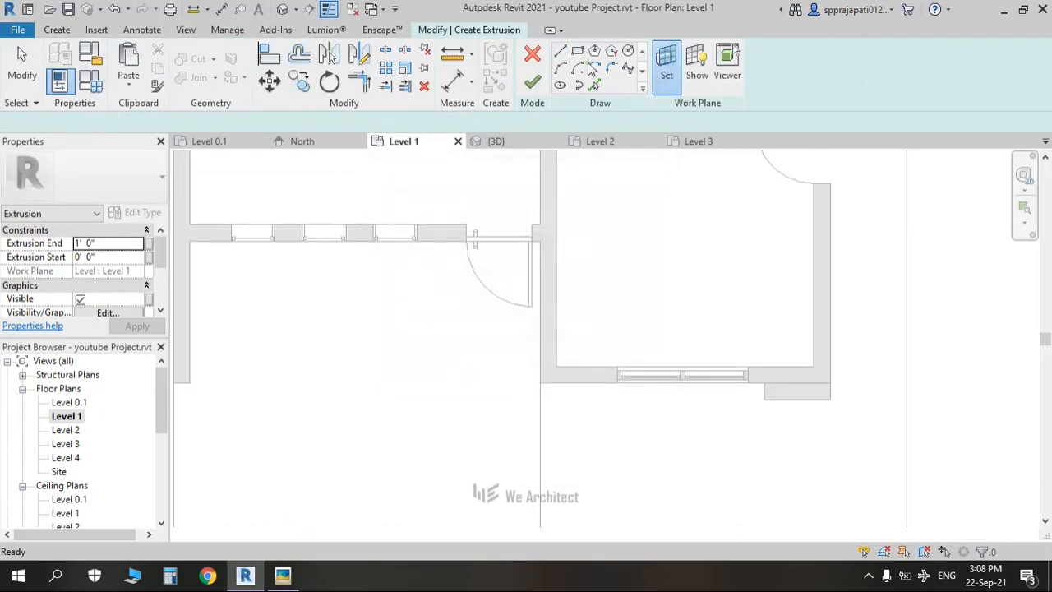
# Step: Sketch profile lines from the wall end: about 2' down, 9" across, and back up
pyautogui.click(577, 54)
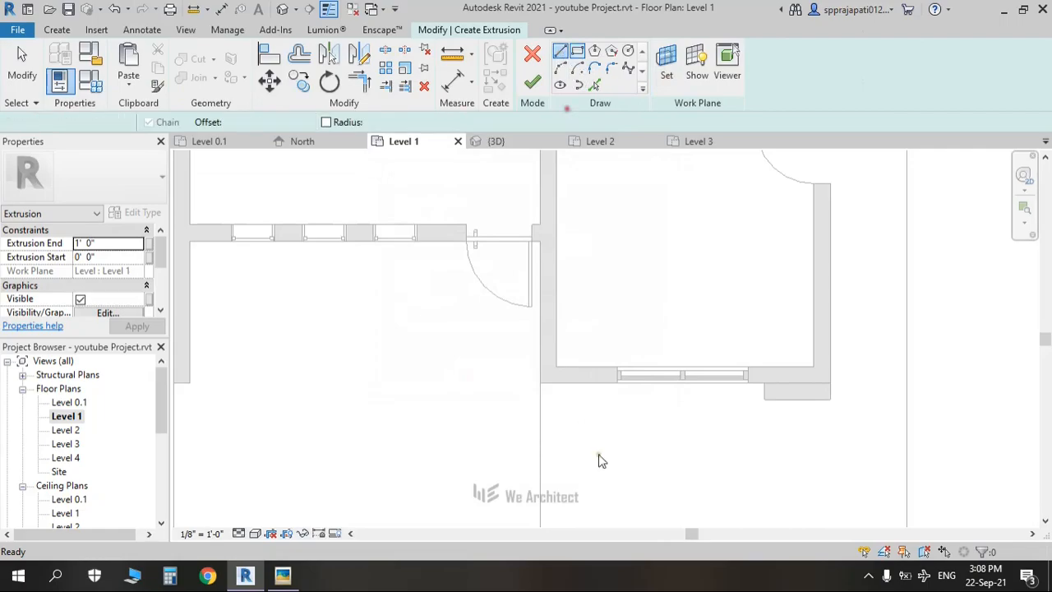
pyautogui.moveTo(593, 476); pyautogui.dragTo(580, 446, button='middle')
pyautogui.scroll(2, 556, 387)
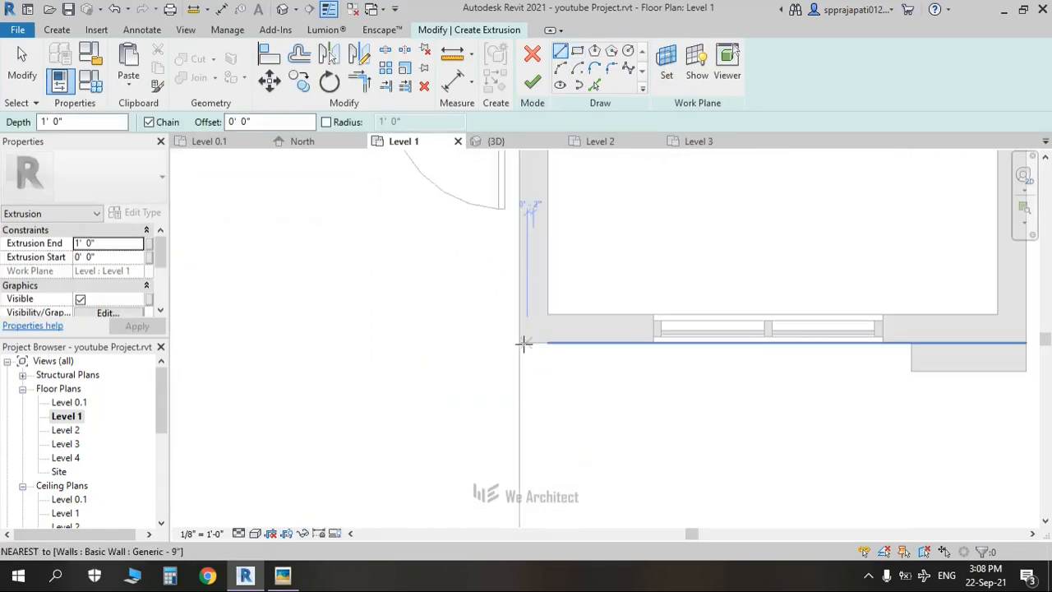
pyautogui.click(519, 343)
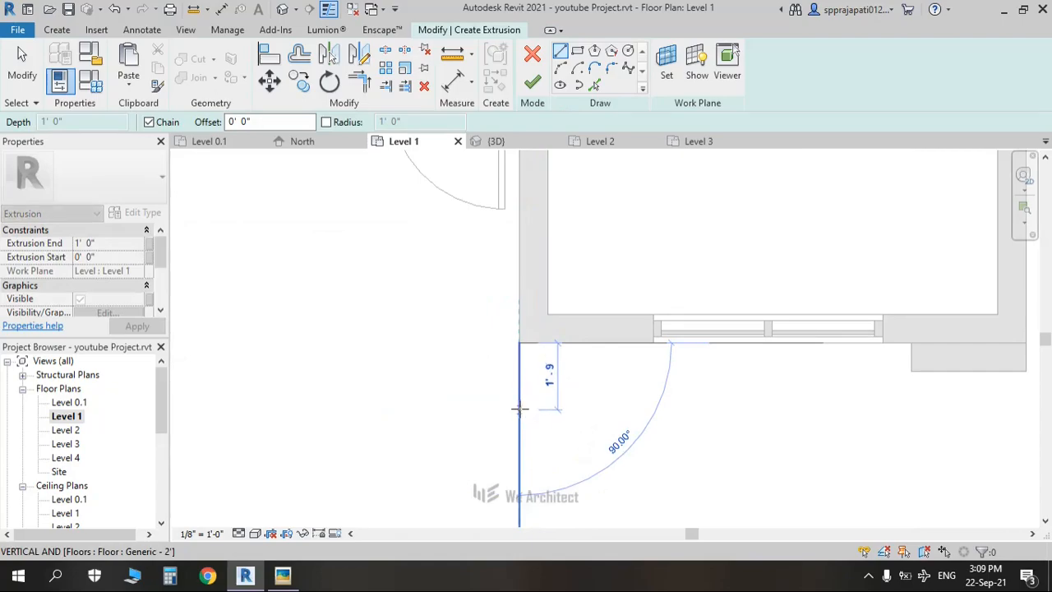
pyautogui.scroll(-1, 526, 415)
pyautogui.moveTo(547, 418); pyautogui.dragTo(551, 355, button='middle')
pyautogui.scroll(2, 539, 357)
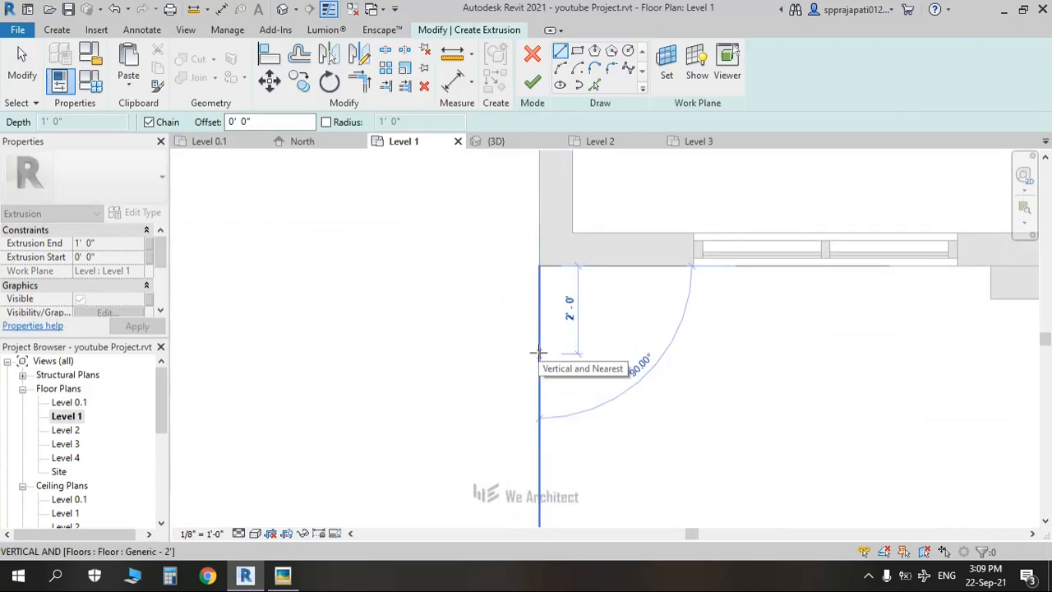
pyautogui.click(539, 354)
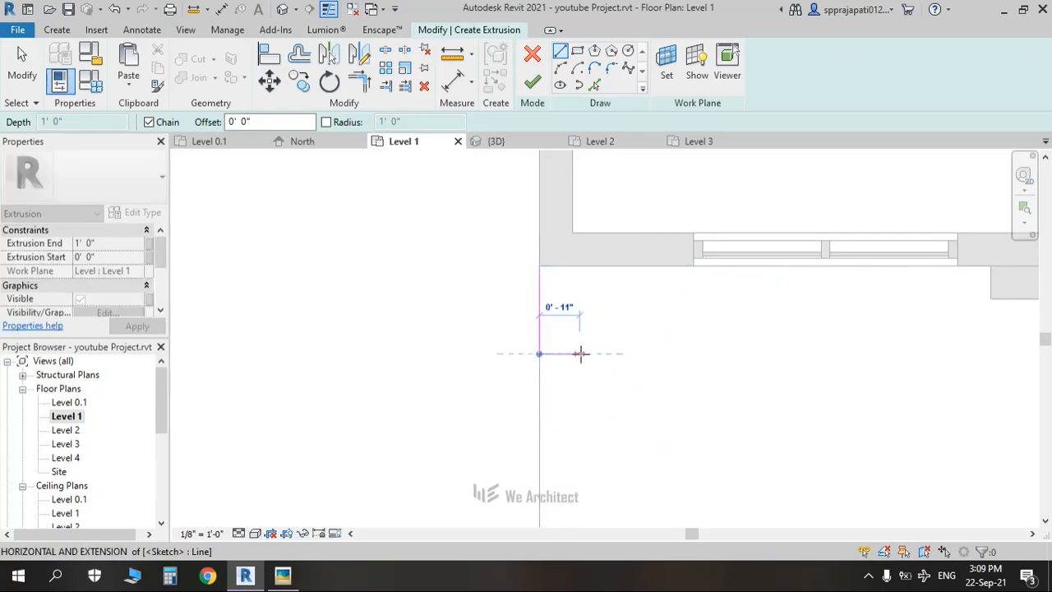
pyautogui.click(572, 354)
pyautogui.scroll(2, 583, 286)
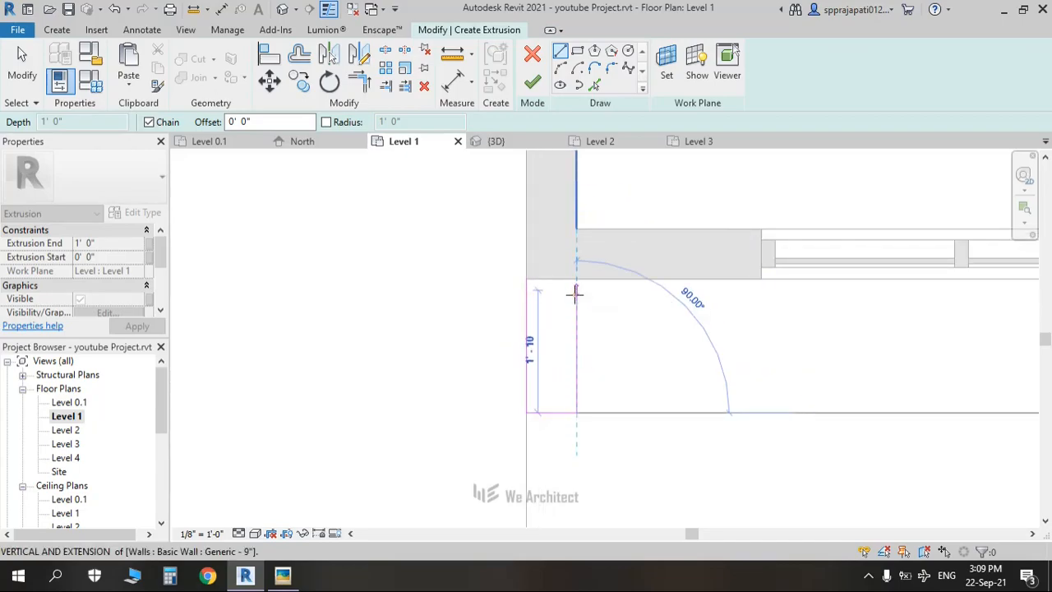
pyautogui.click(575, 295)
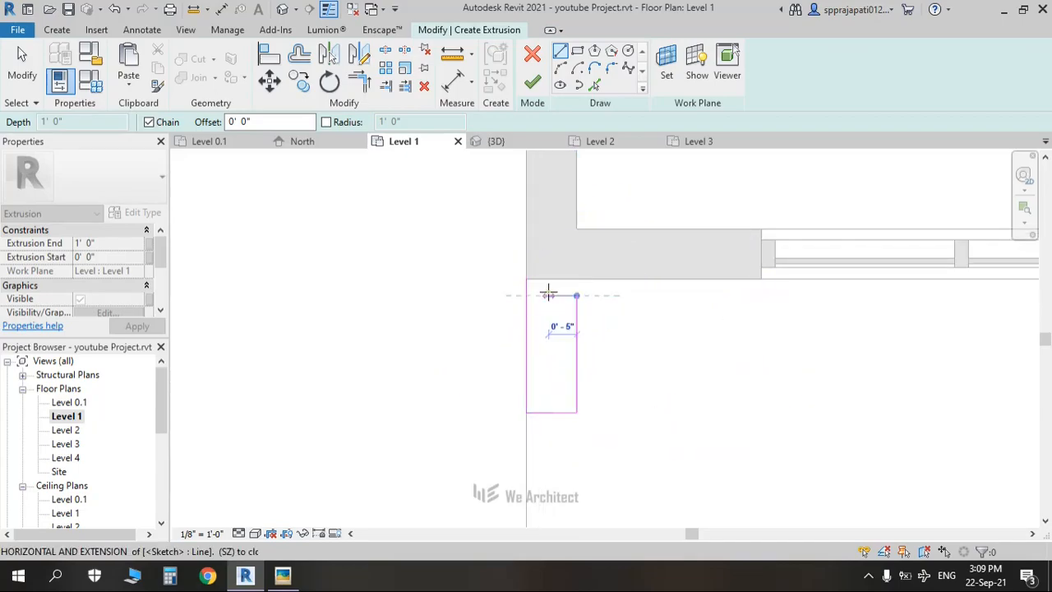
pyautogui.press('Escape')
# Step: Stretch the sketch's vertical edge to 1'-10"
pyautogui.scroll(2, 590, 301)
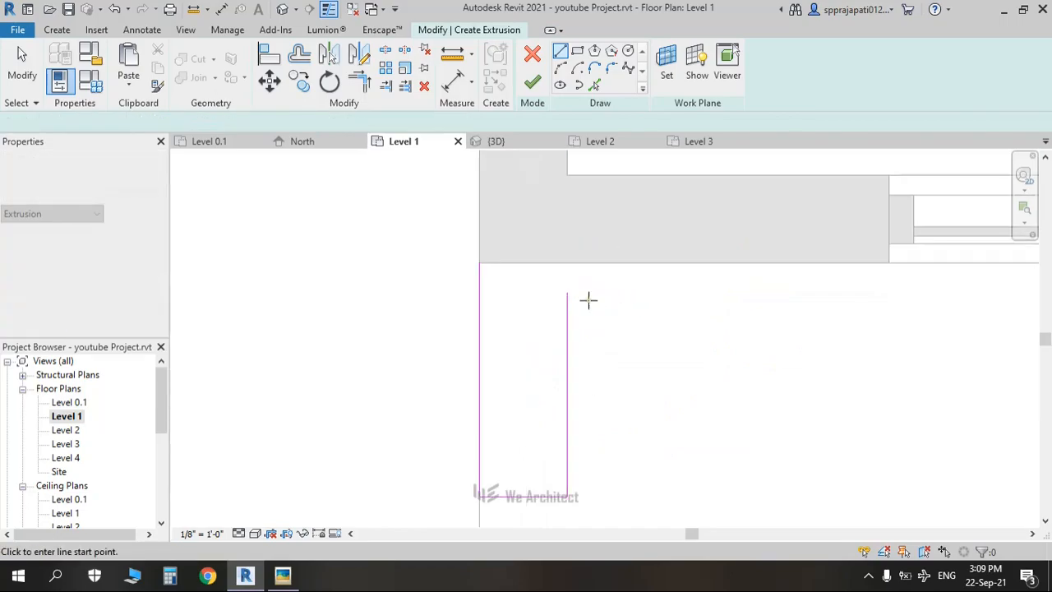
pyautogui.click(566, 292)
pyautogui.press('Escape')
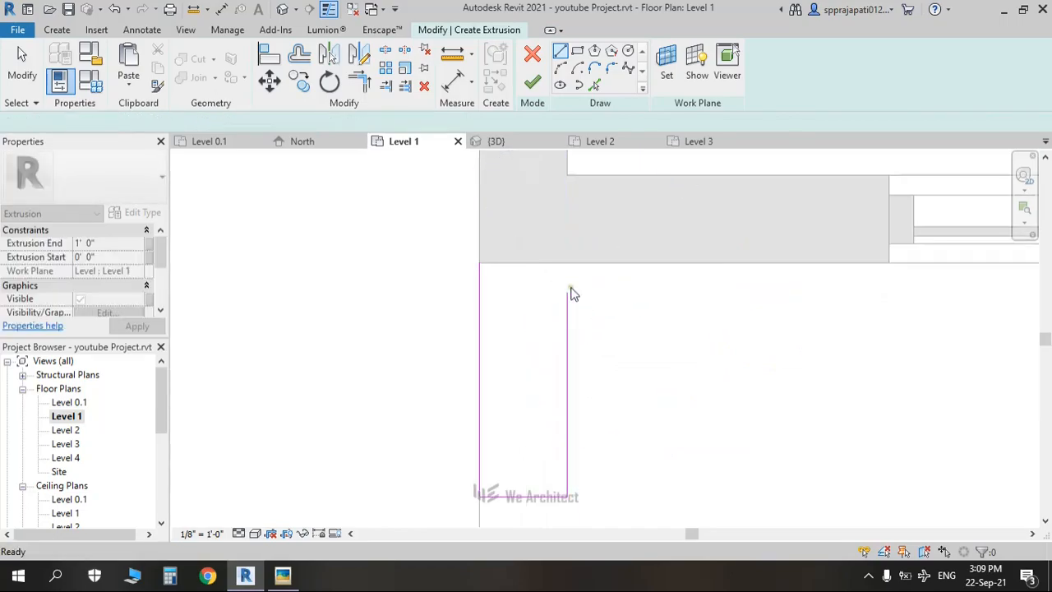
pyautogui.press('Escape')
pyautogui.click(567, 296)
pyautogui.moveTo(571, 300); pyautogui.dragTo(566, 283)
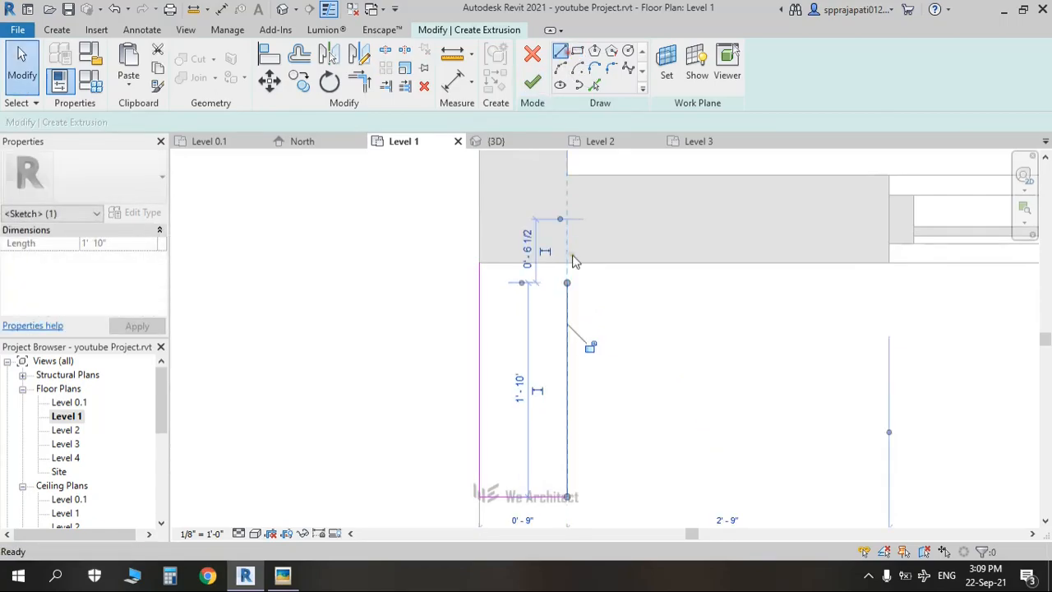
pyautogui.click(560, 51)
# Step: Sketch a 3' edge down, an 8" bottom edge, a 1'-10" edge up and a short top edge
pyautogui.click(566, 282)
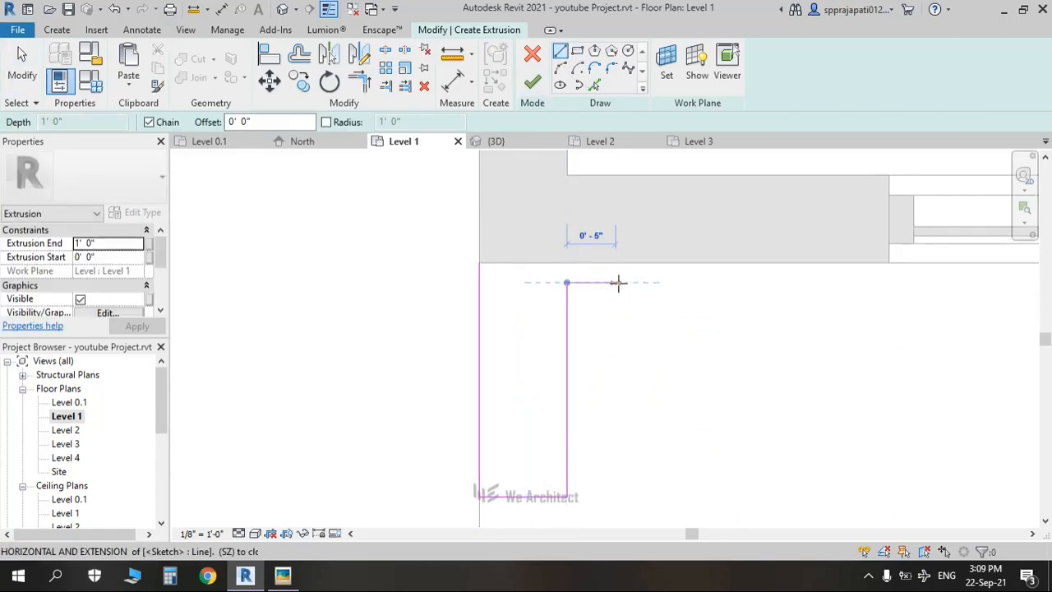
pyautogui.write("3'")
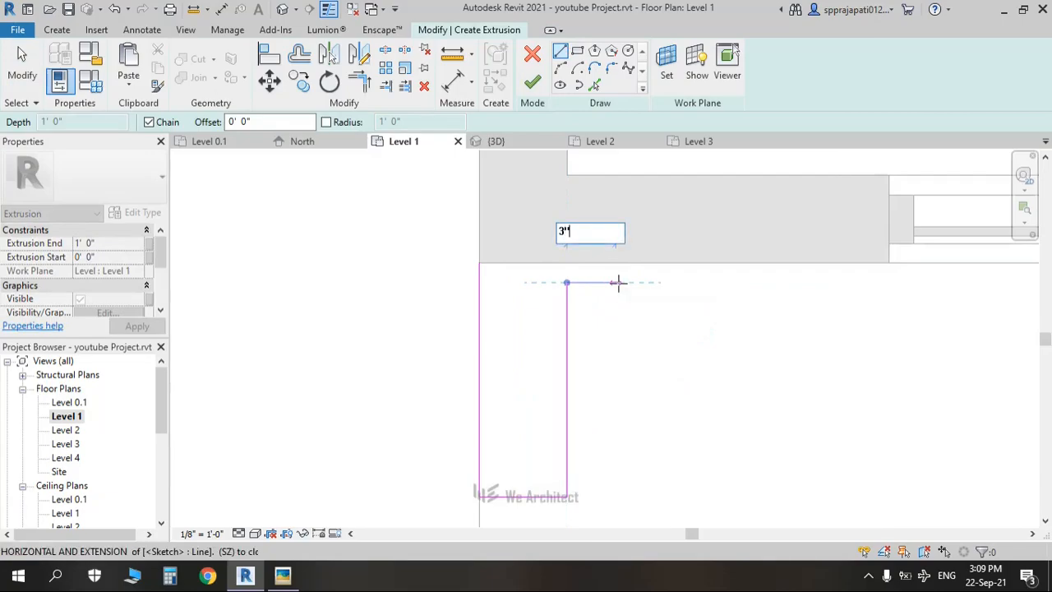
pyautogui.press('Return')
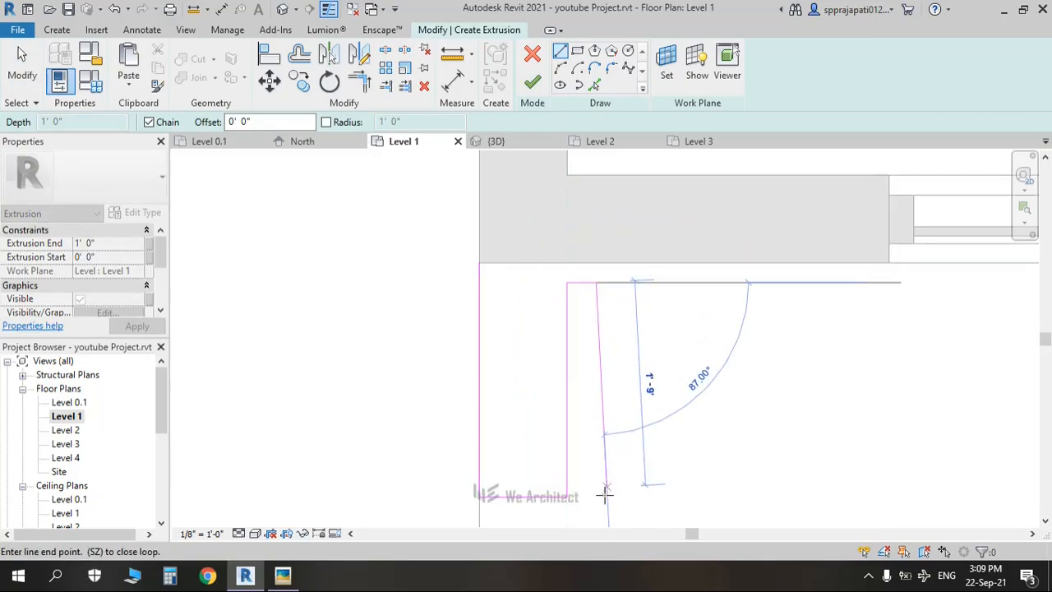
pyautogui.click(596, 496)
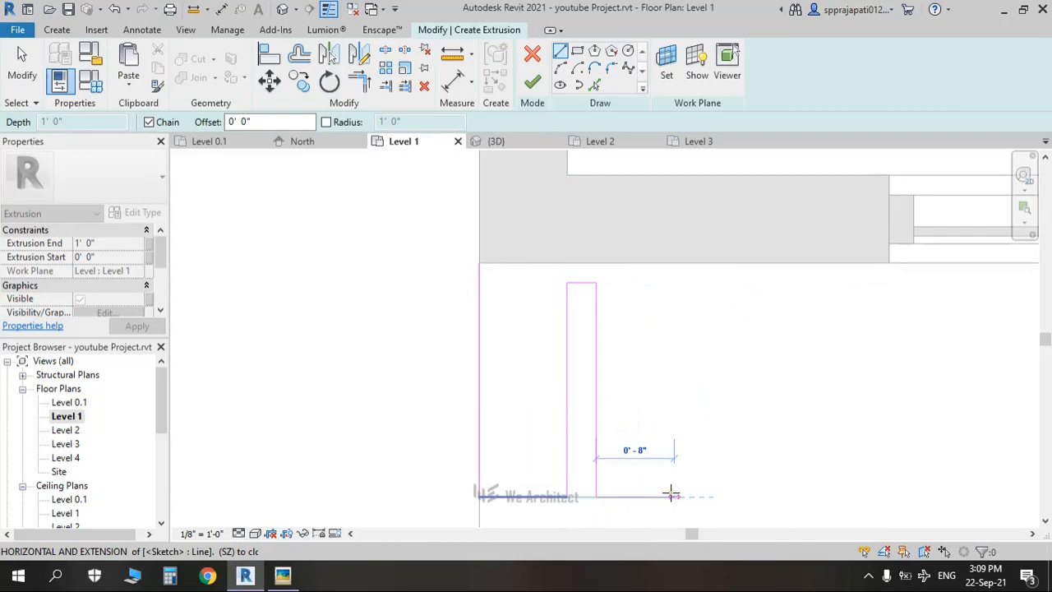
pyautogui.click(684, 495)
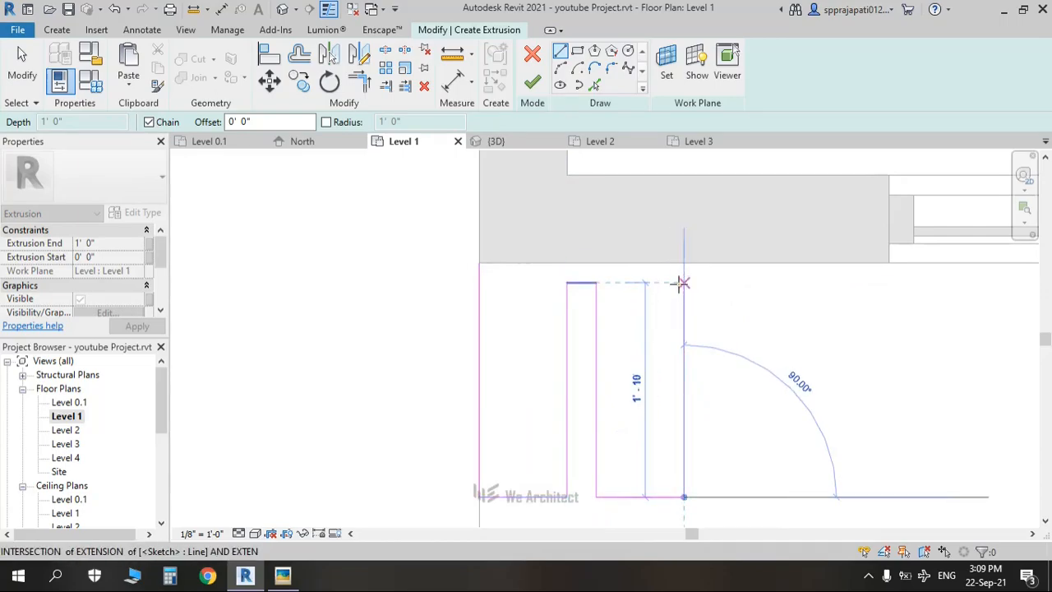
pyautogui.click(683, 283)
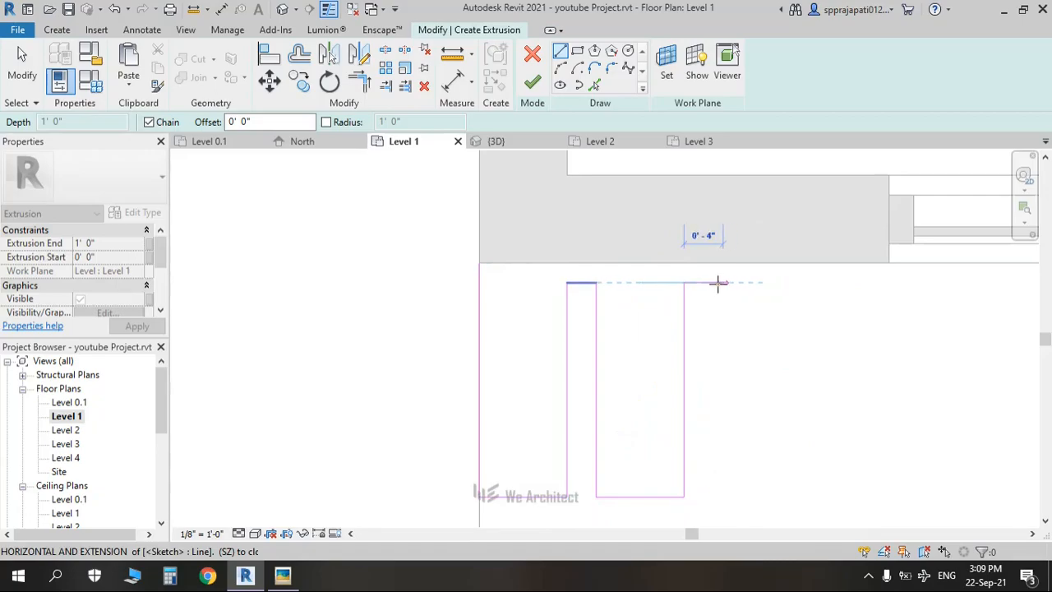
pyautogui.click(716, 283)
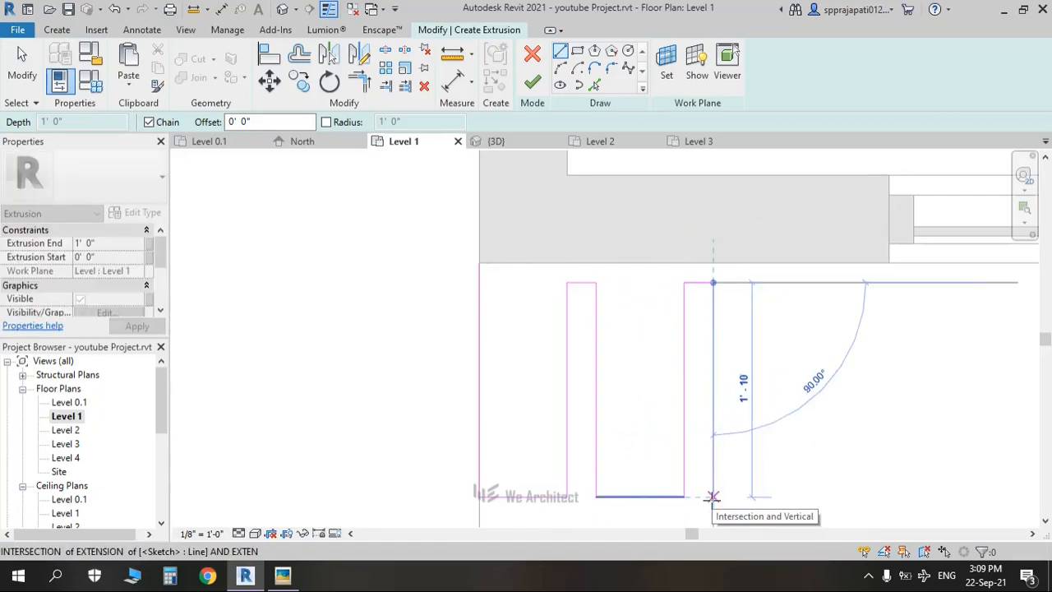
# Step: Draw the last edges down, across and up, close along the wall face, and finish the extrusion
pyautogui.moveTo(712, 497); pyautogui.dragTo(655, 424, button='middle')
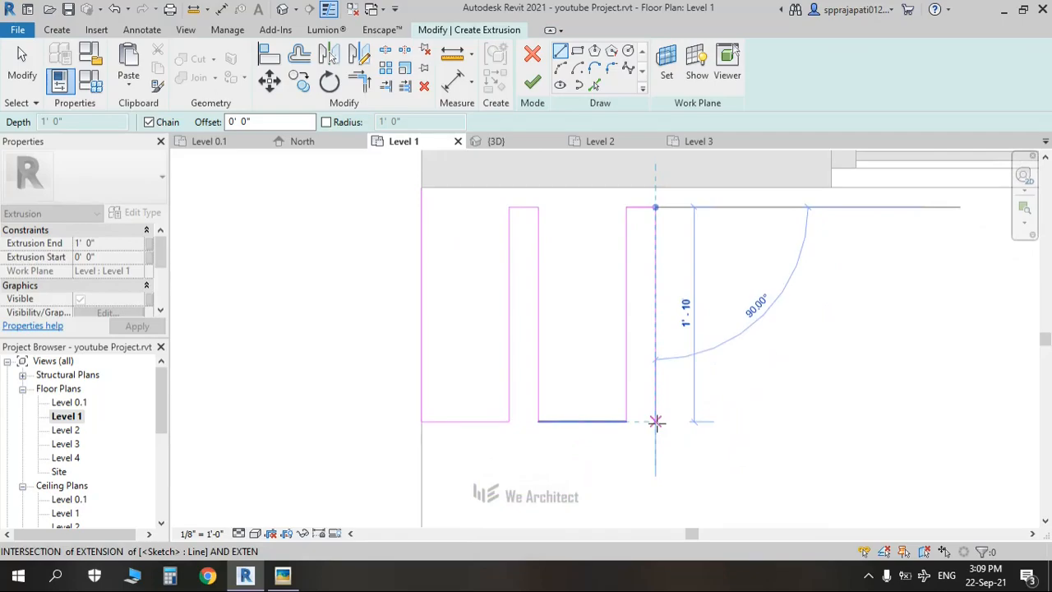
pyautogui.click(655, 421)
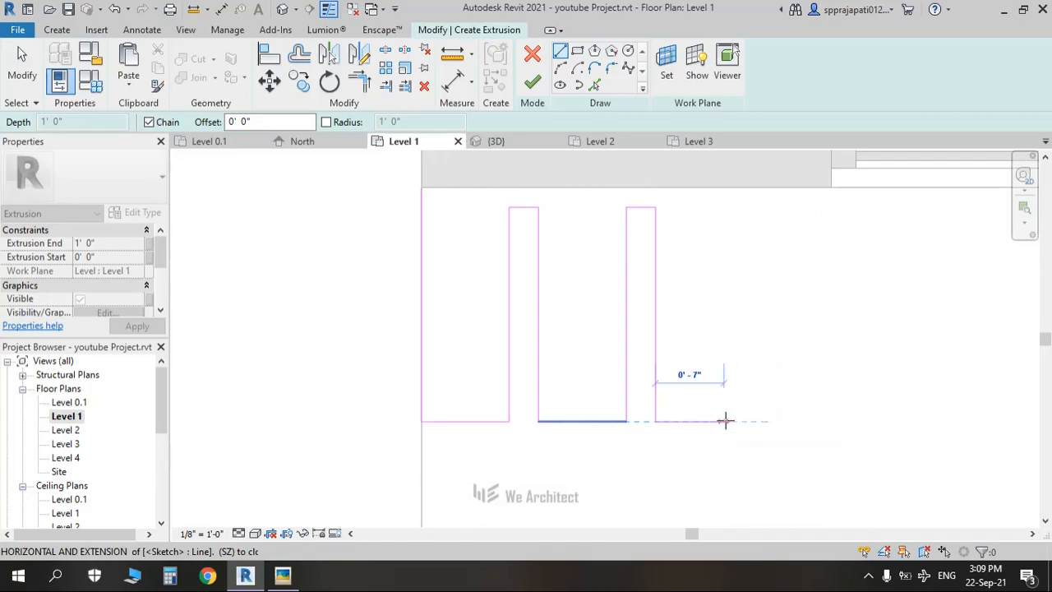
pyautogui.click(744, 420)
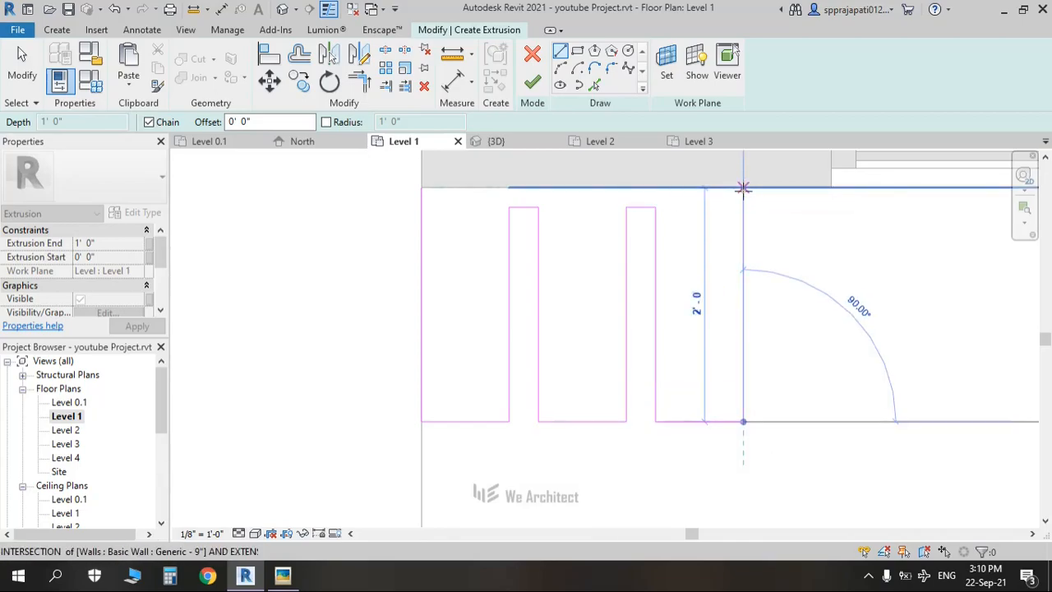
pyautogui.click(743, 188)
pyautogui.click(421, 188)
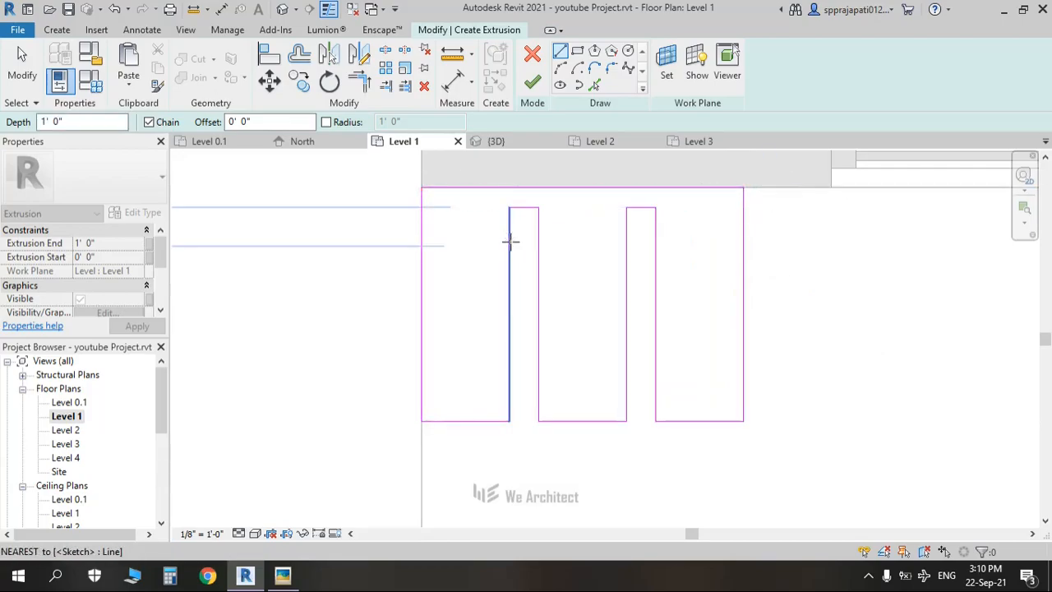
pyautogui.click(532, 82)
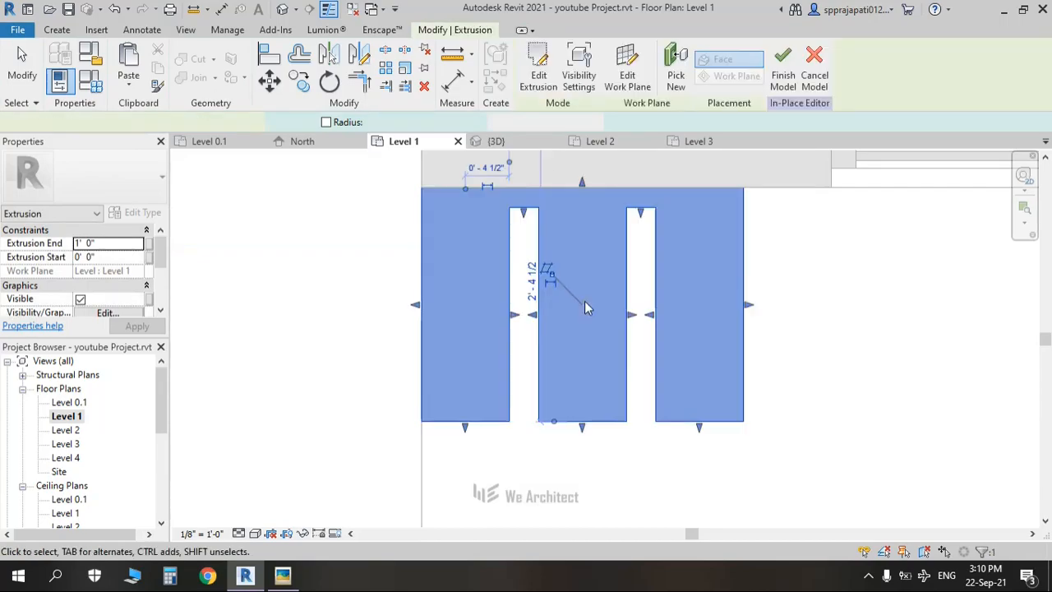
# Step: Finish the in-place model, check the house front in the default 3D view, and reopen Level 1
pyautogui.scroll(-2, 617, 352)
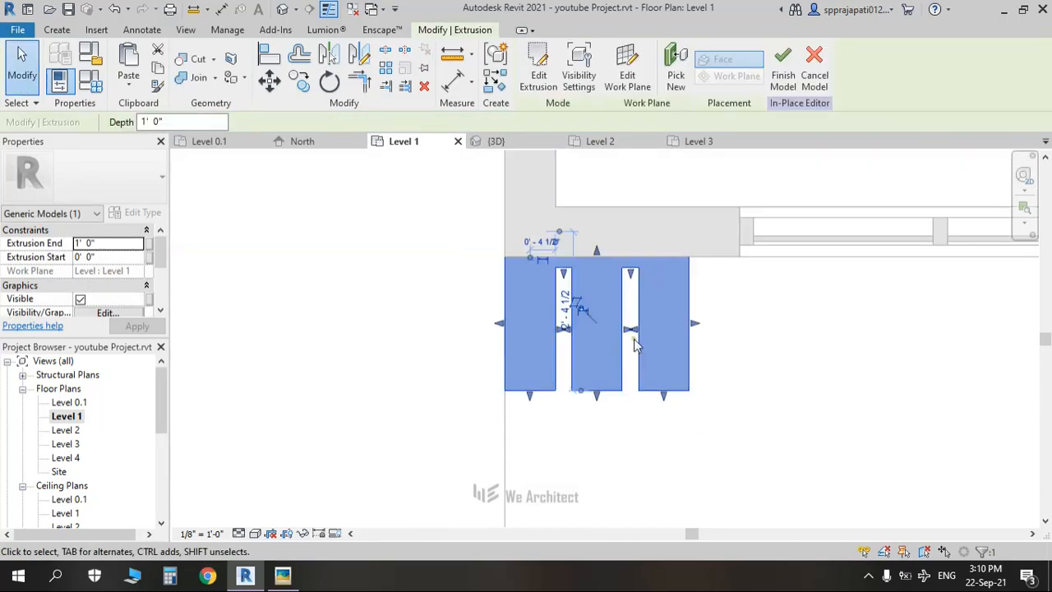
pyautogui.click(783, 64)
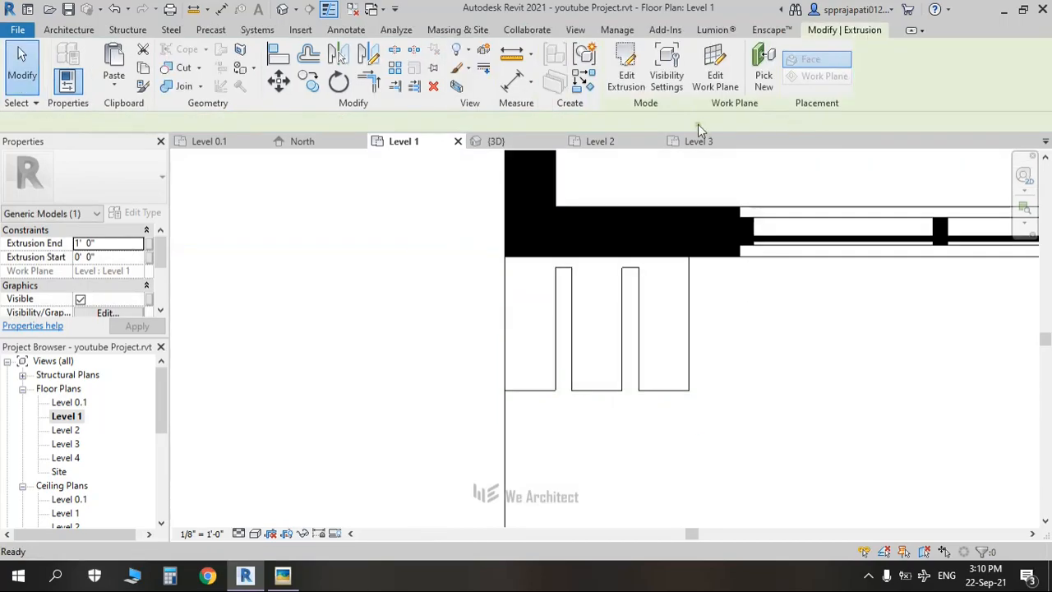
pyautogui.click(283, 12)
pyautogui.scroll(4, 645, 433)
pyautogui.click(1001, 207)
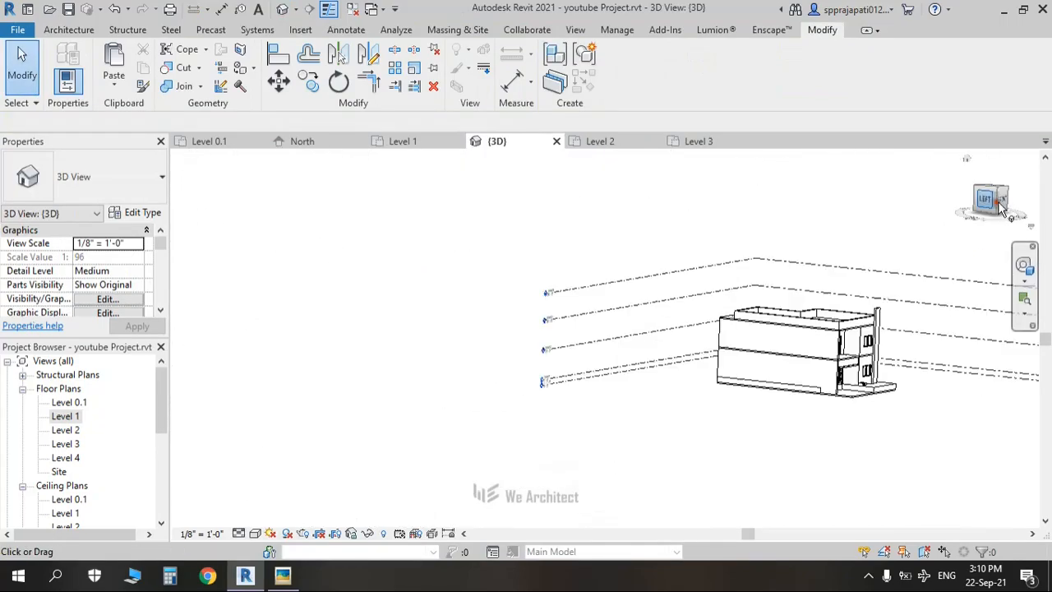
pyautogui.click(1010, 203)
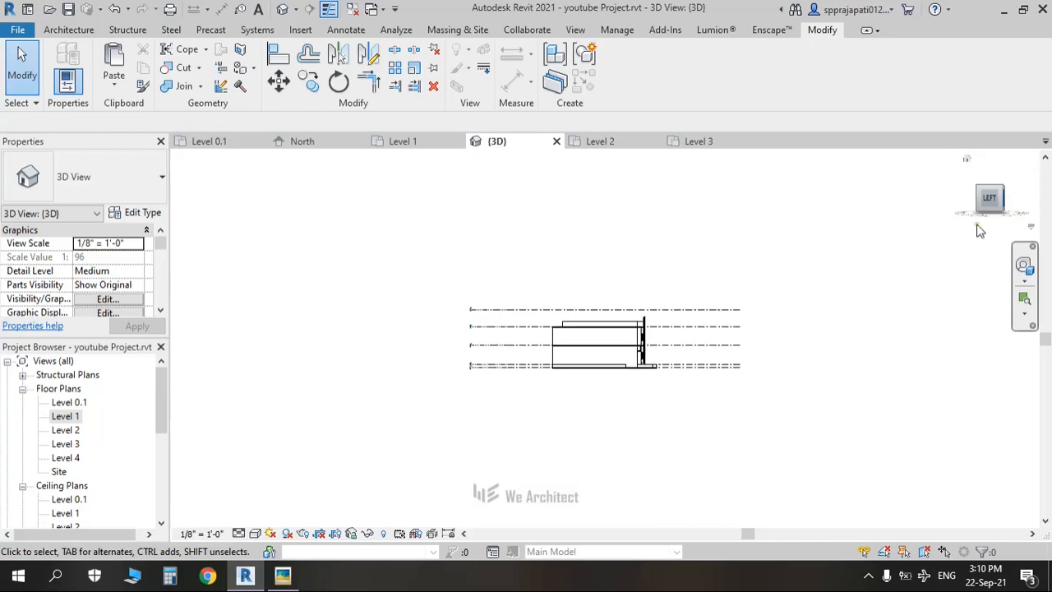
pyautogui.scroll(6, 599, 428)
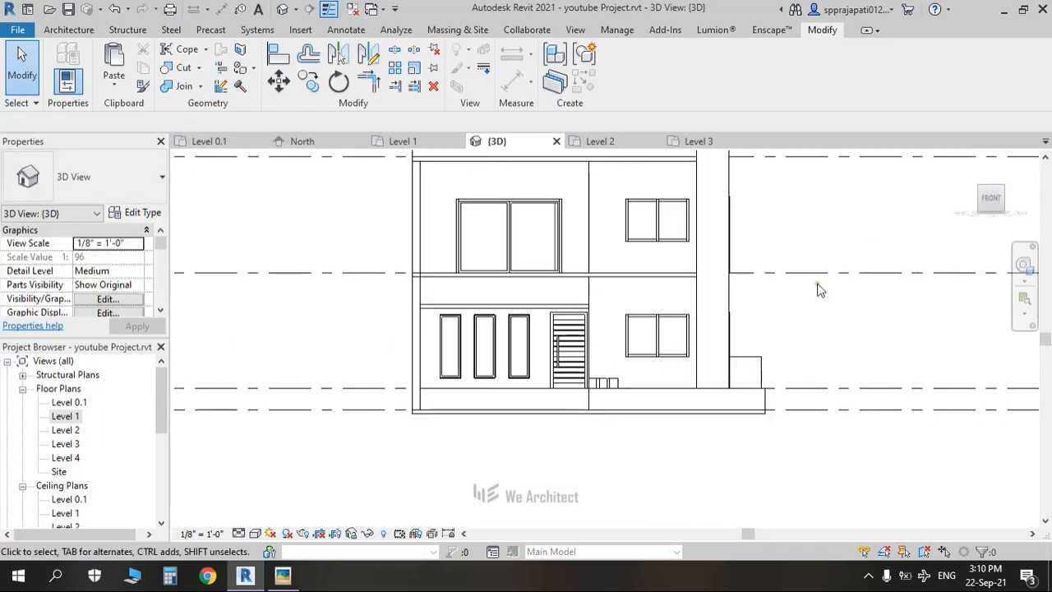
pyautogui.doubleClick(66, 417)
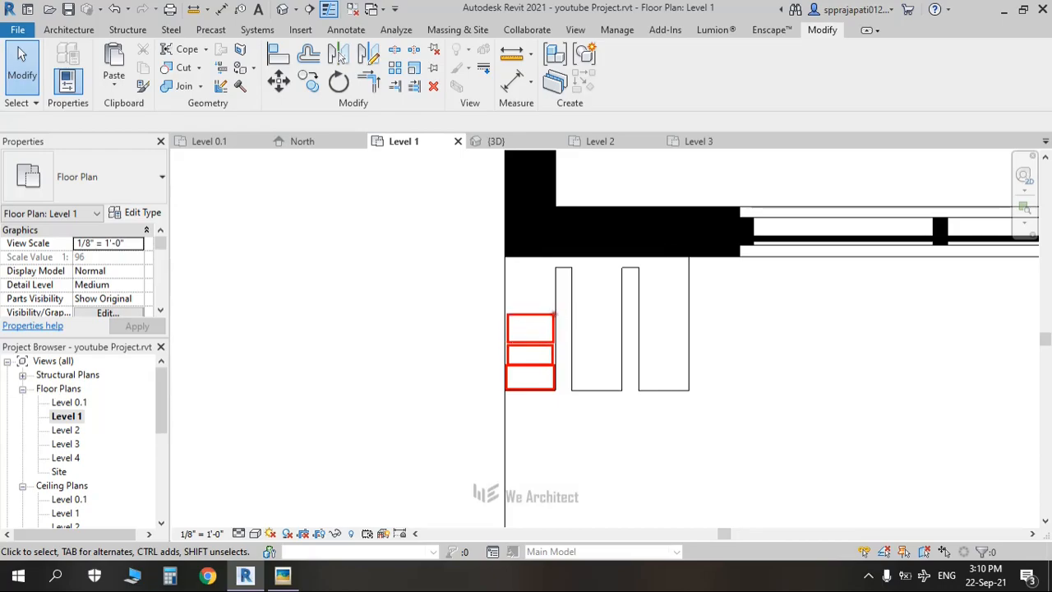
# Step: Delete the stacked elements, then stretch the small generic model into a tall pillar in 3D
pyautogui.press('Delete')
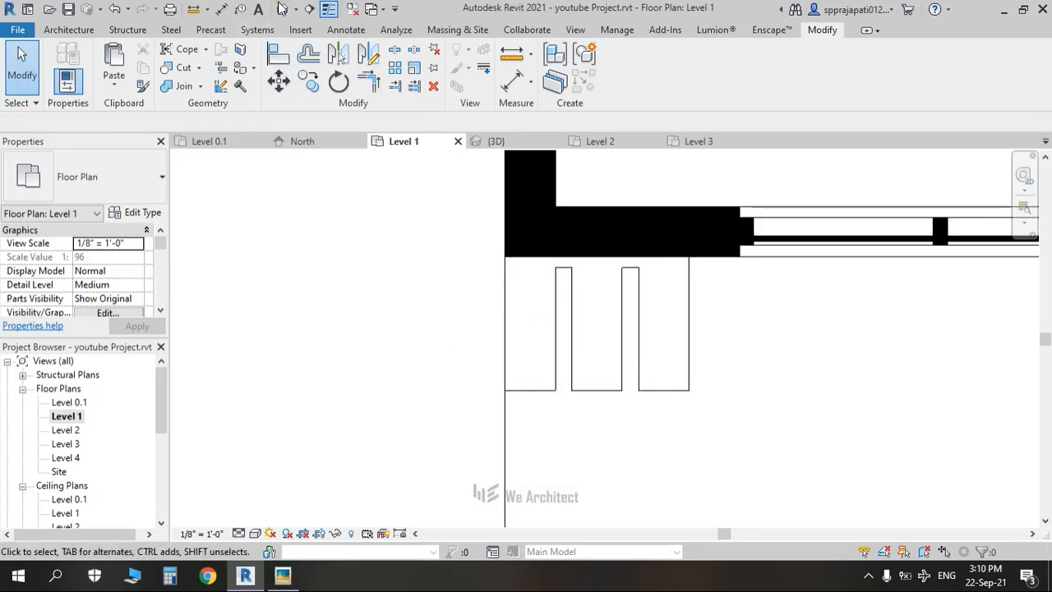
pyautogui.click(279, 15)
pyautogui.scroll(-2, 592, 447)
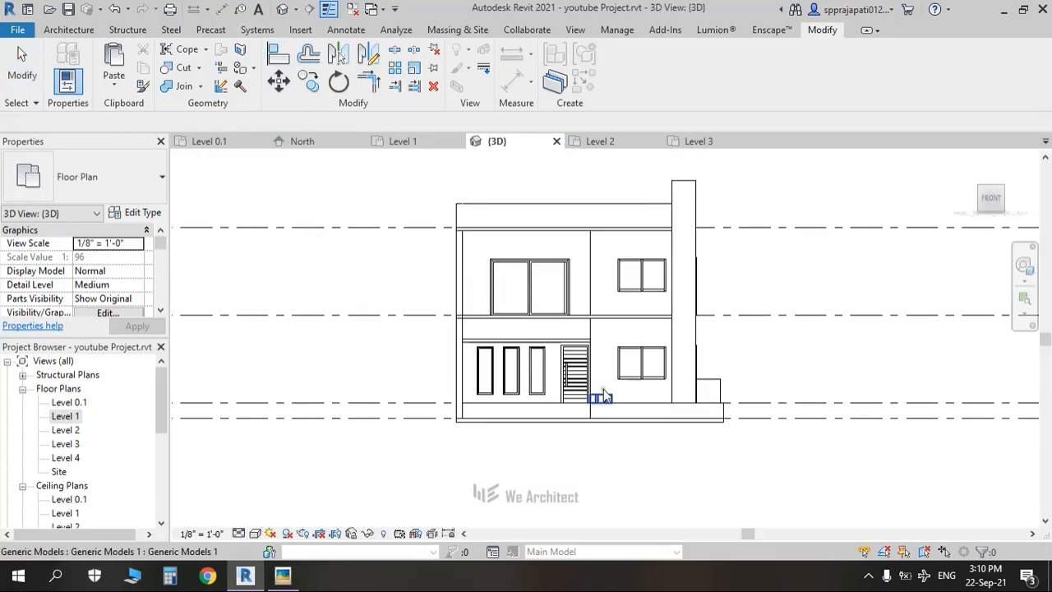
pyautogui.scroll(2, 601, 395)
pyautogui.moveTo(755, 369); pyautogui.dragTo(716, 451, button='middle')
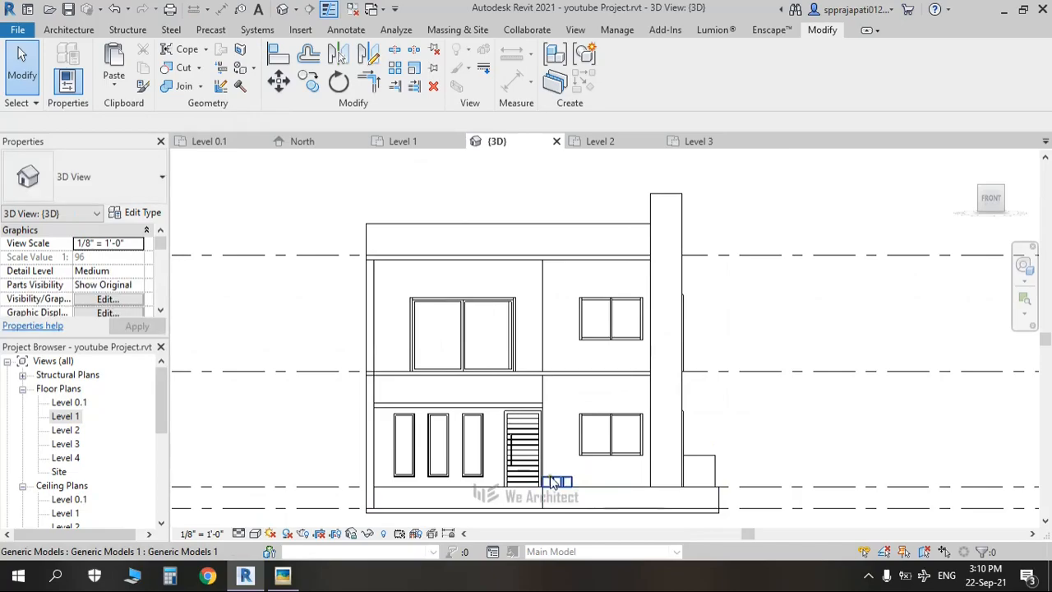
pyautogui.click(565, 482)
pyautogui.moveTo(558, 476); pyautogui.dragTo(575, 191)
# Step: Align the pillar's top with the top of the wall
pyautogui.press('a')
pyautogui.press('l')
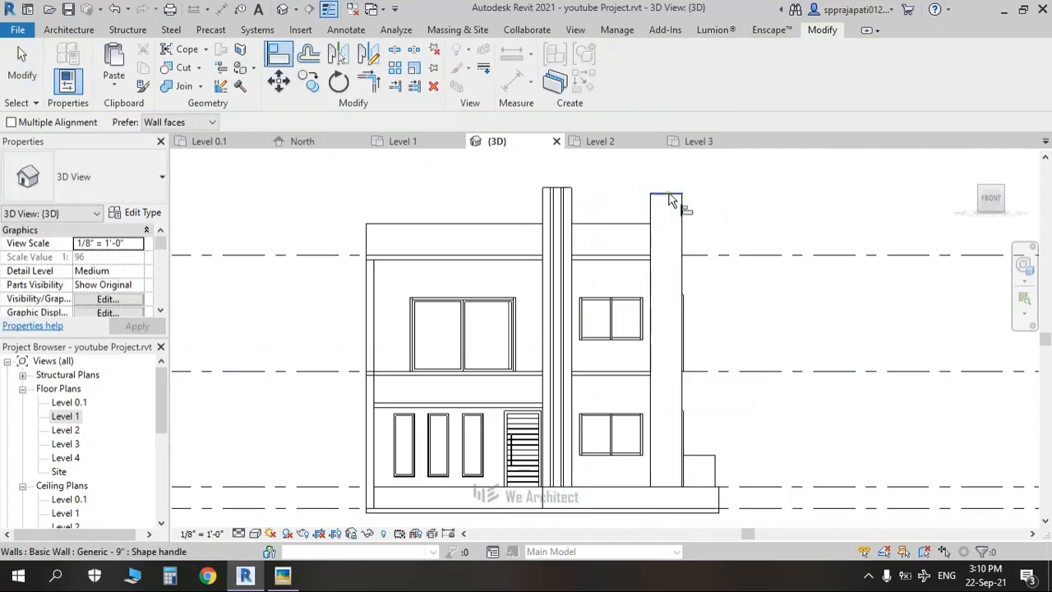
pyautogui.click(598, 189)
pyautogui.click(558, 189)
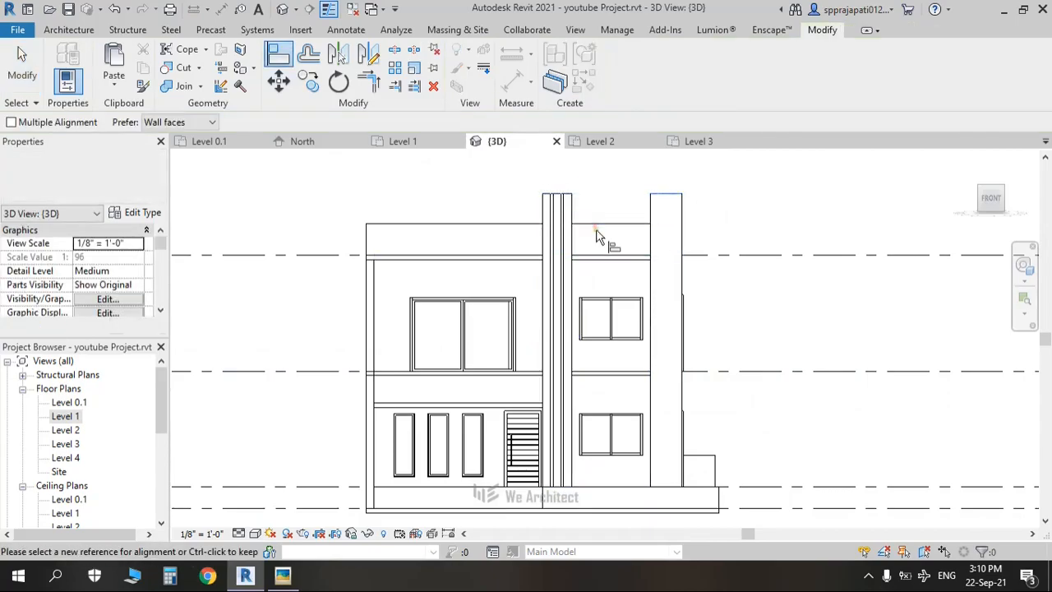
pyautogui.moveTo(595, 225); pyautogui.dragTo(575, 192, button='middle')
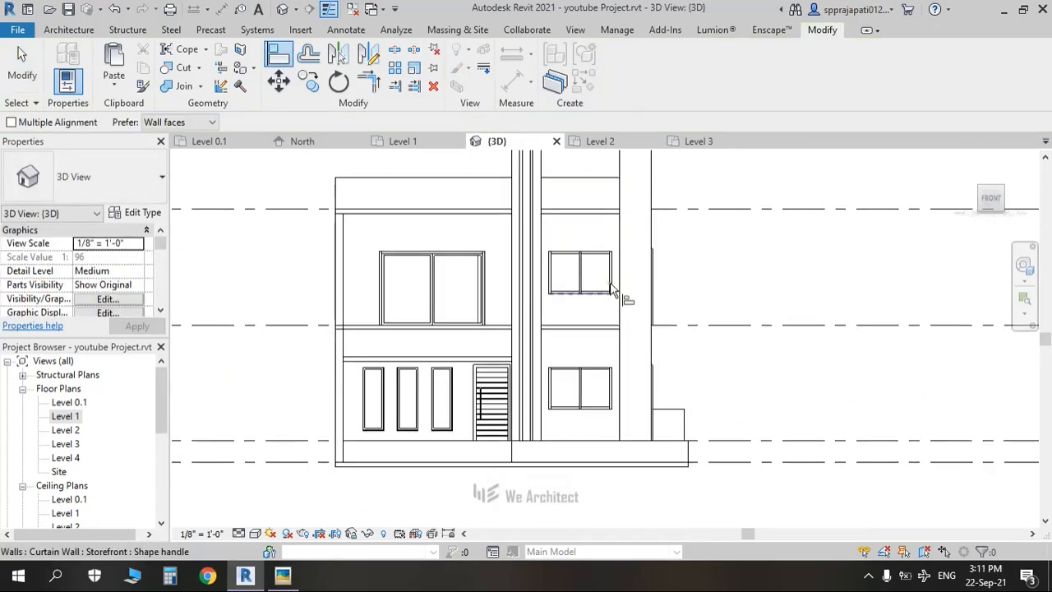
pyautogui.scroll(2, 580, 397)
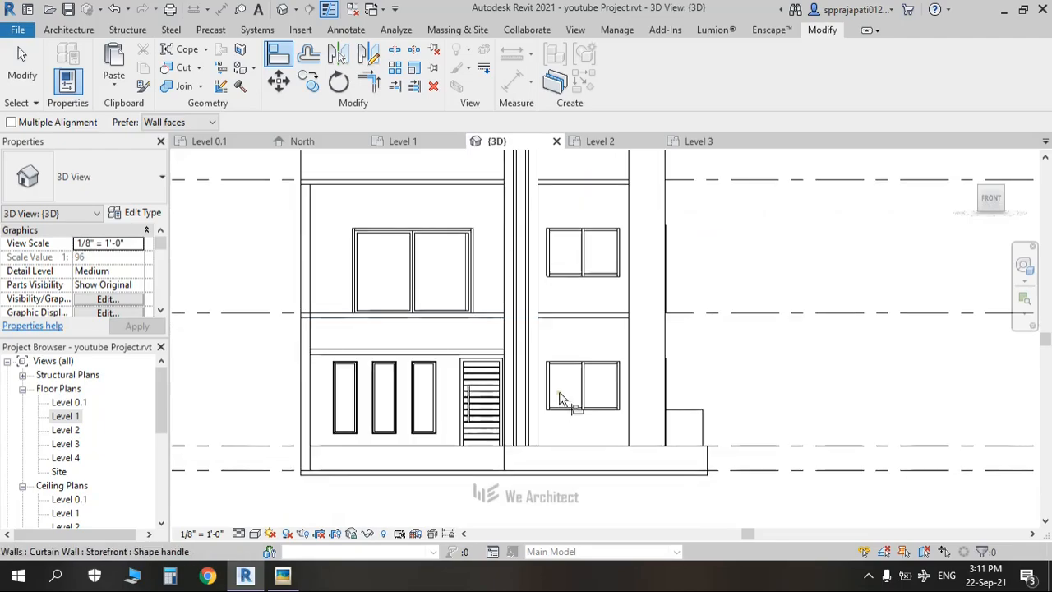
pyautogui.press('Escape')
# Step: Align the lower window's left edge to the pillar and its right edge to the wall edge
pyautogui.press('a')
pyautogui.press('l')
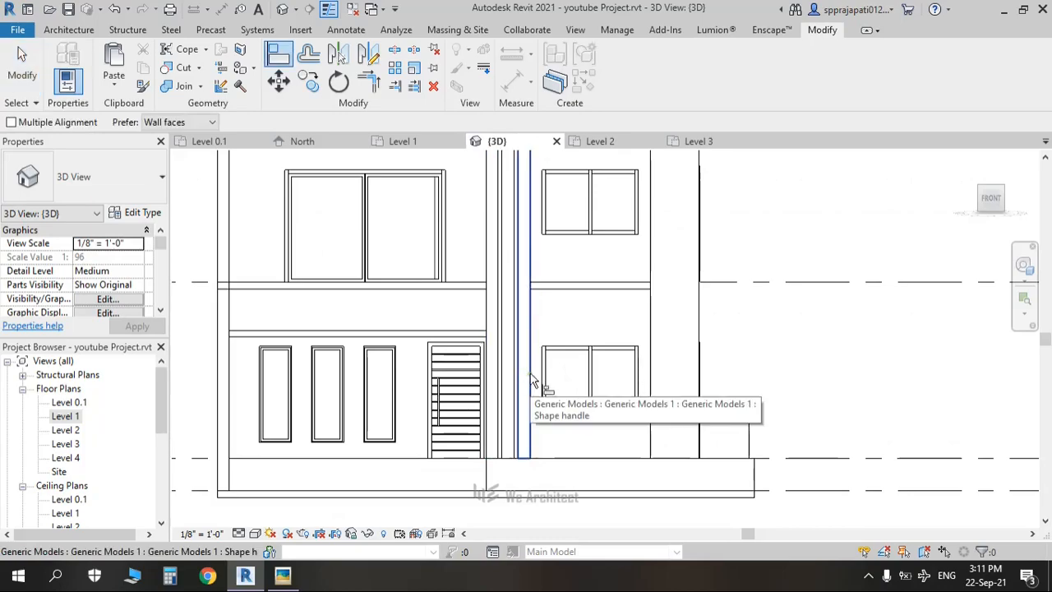
pyautogui.scroll(2, 528, 383)
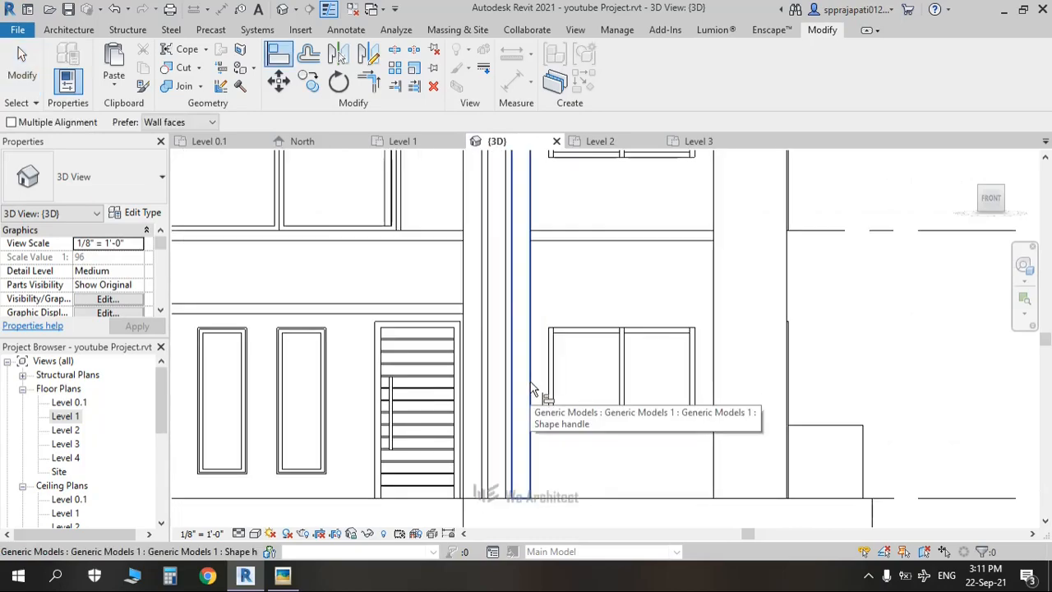
pyautogui.scroll(2, 532, 389)
pyautogui.click(531, 387)
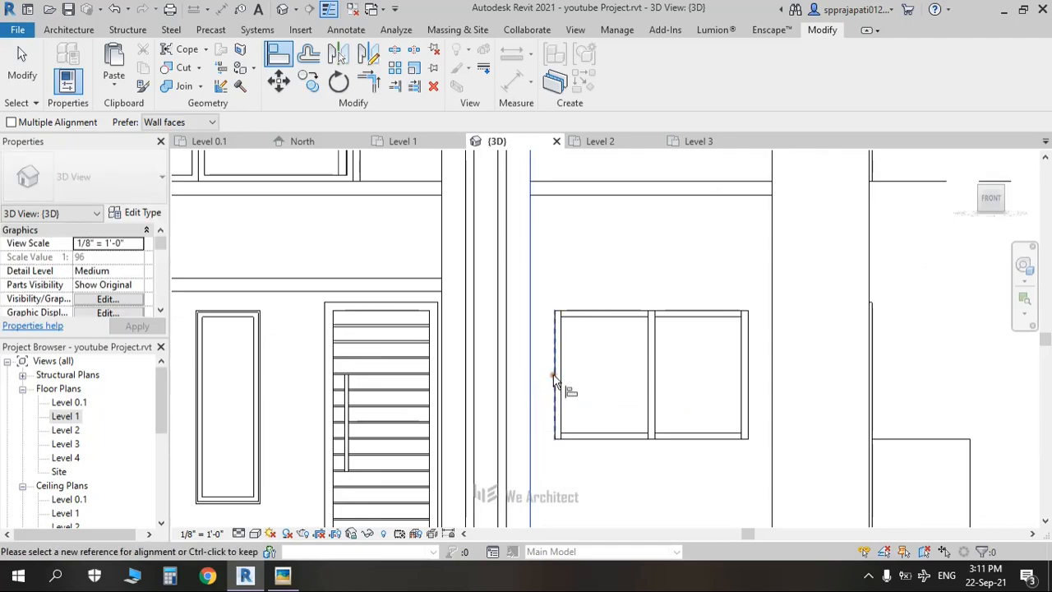
pyautogui.click(552, 385)
pyautogui.click(779, 384)
pyautogui.click(748, 379)
# Step: Align the upper window's right edge to the wall, left edge to the pillar side, and top to the floor edge
pyautogui.scroll(-3, 669, 297)
pyautogui.moveTo(657, 305); pyautogui.dragTo(610, 544, button='middle')
pyautogui.scroll(2, 638, 405)
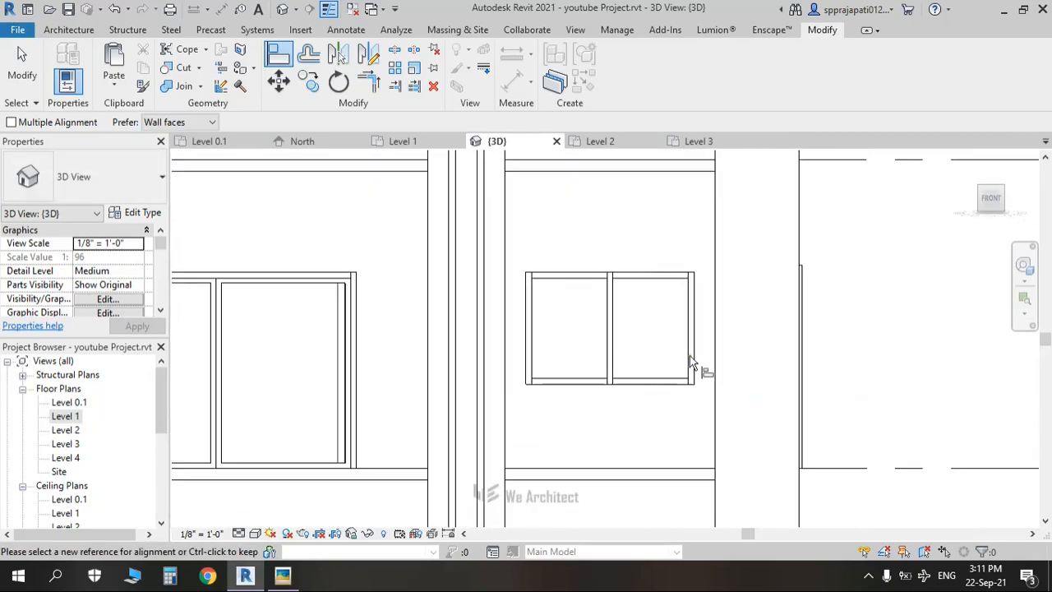
pyautogui.click(717, 336)
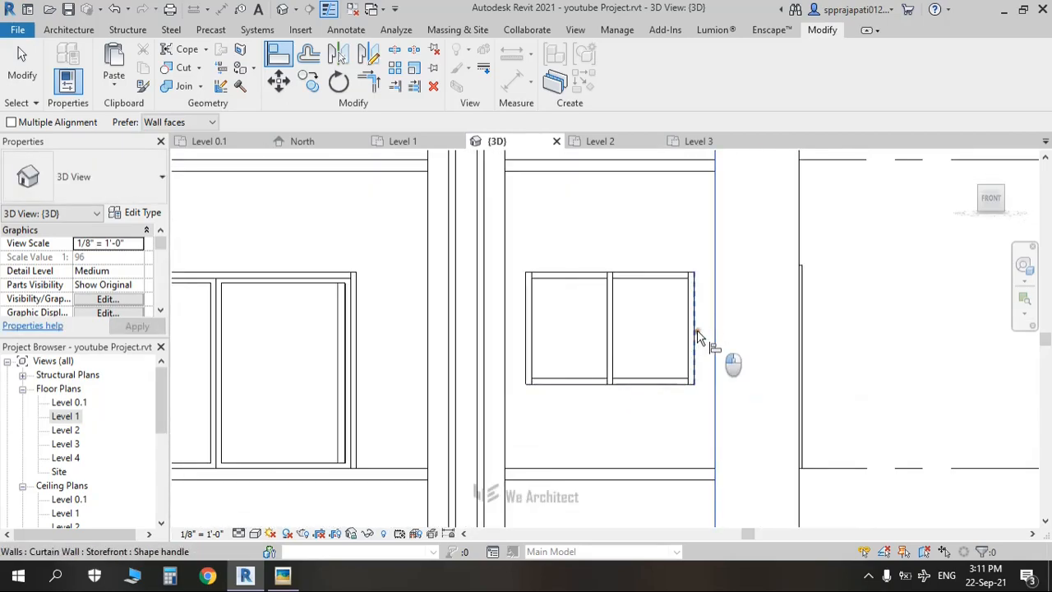
pyautogui.click(731, 364)
pyautogui.click(509, 335)
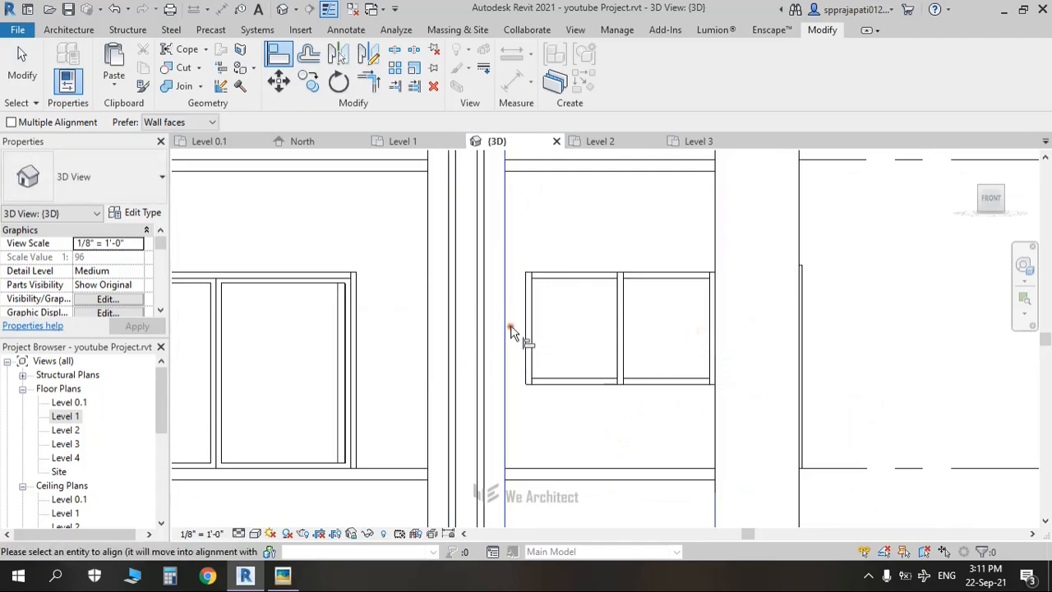
pyautogui.click(527, 354)
pyautogui.scroll(-1, 503, 359)
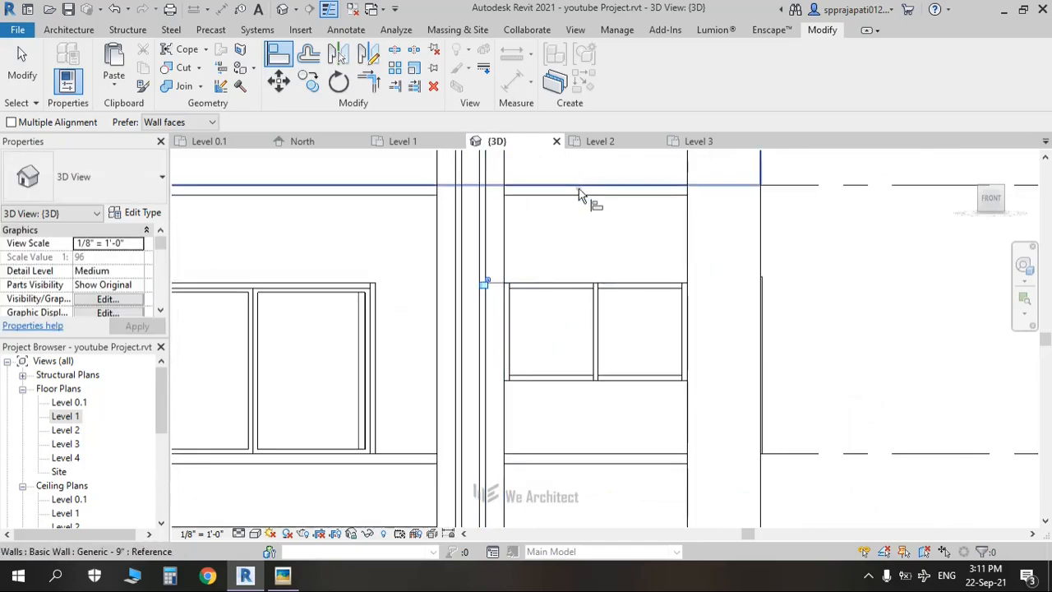
pyautogui.click(561, 254)
pyautogui.click(559, 285)
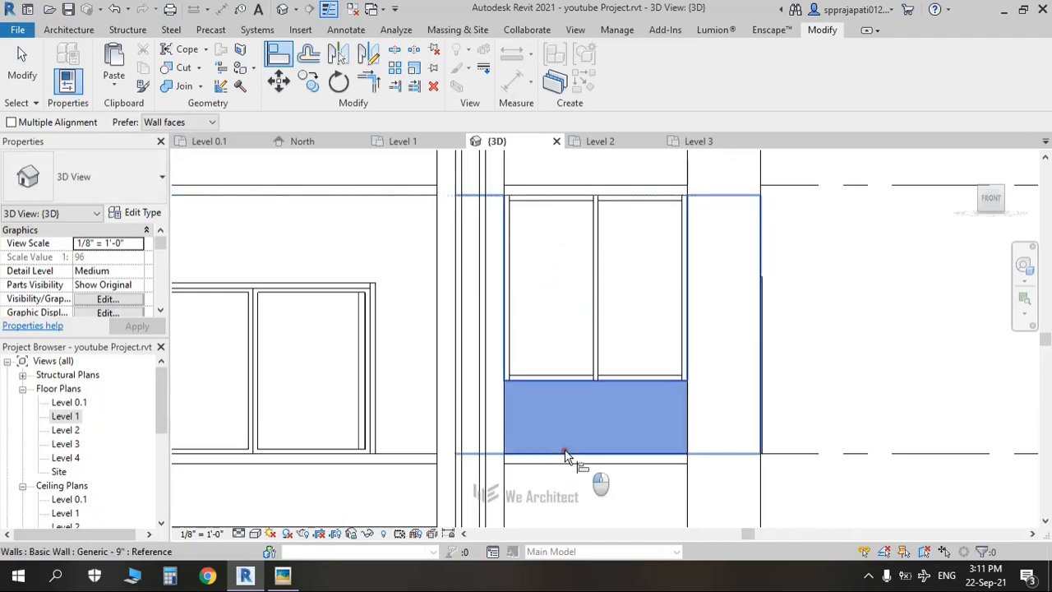
# Step: Align the right-bay window's bottom edge down to the floor line
pyautogui.press('Escape')
pyautogui.press('Escape')
pyautogui.press('a')
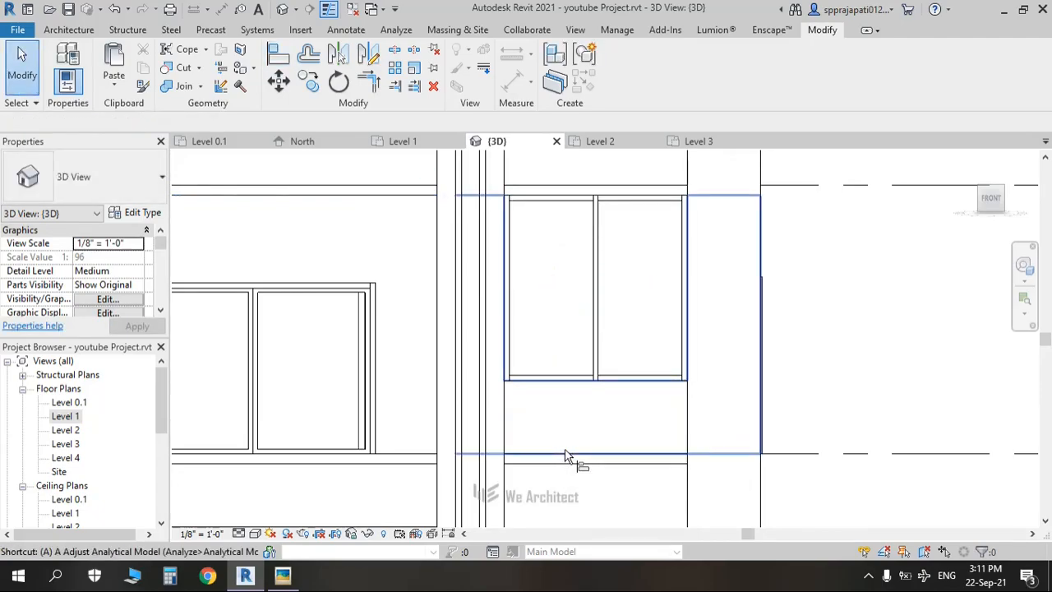
pyautogui.press('l')
pyautogui.press('Tab')
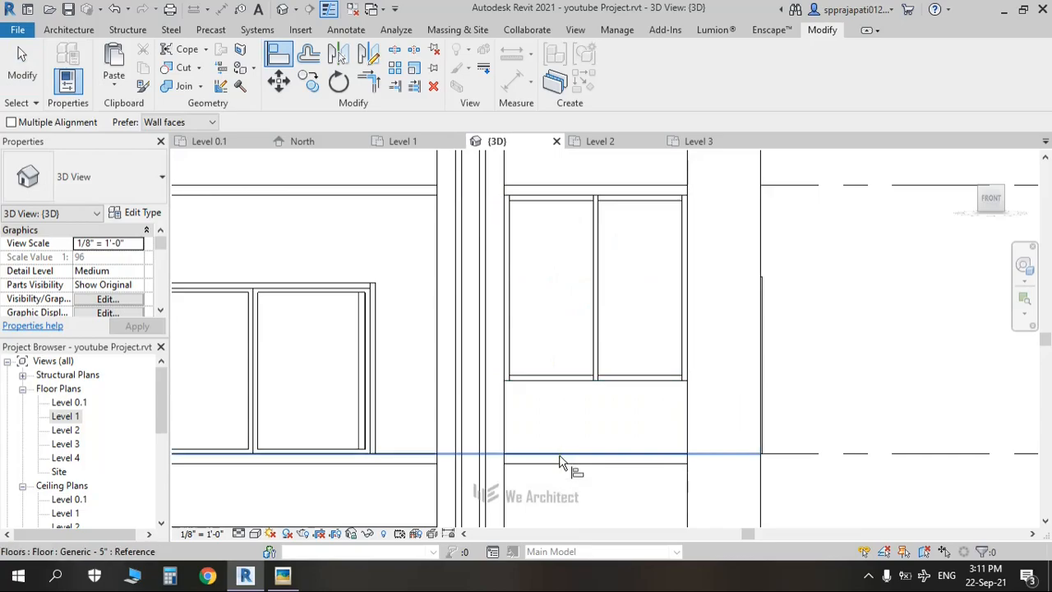
pyautogui.click(560, 462)
pyautogui.click(564, 386)
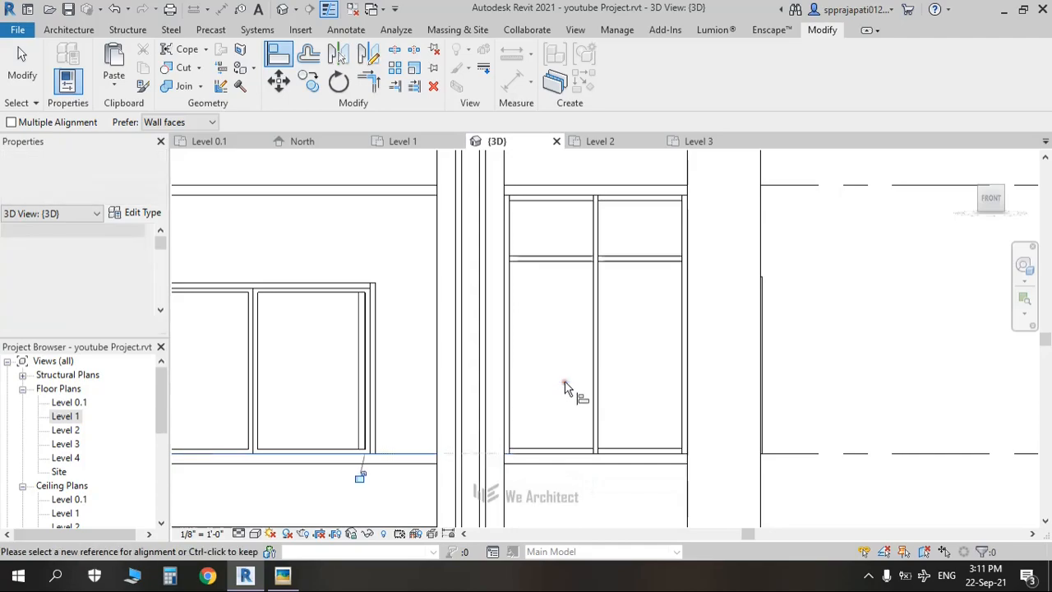
pyautogui.scroll(-3, 565, 393)
pyautogui.press('Escape')
pyautogui.press('Escape')
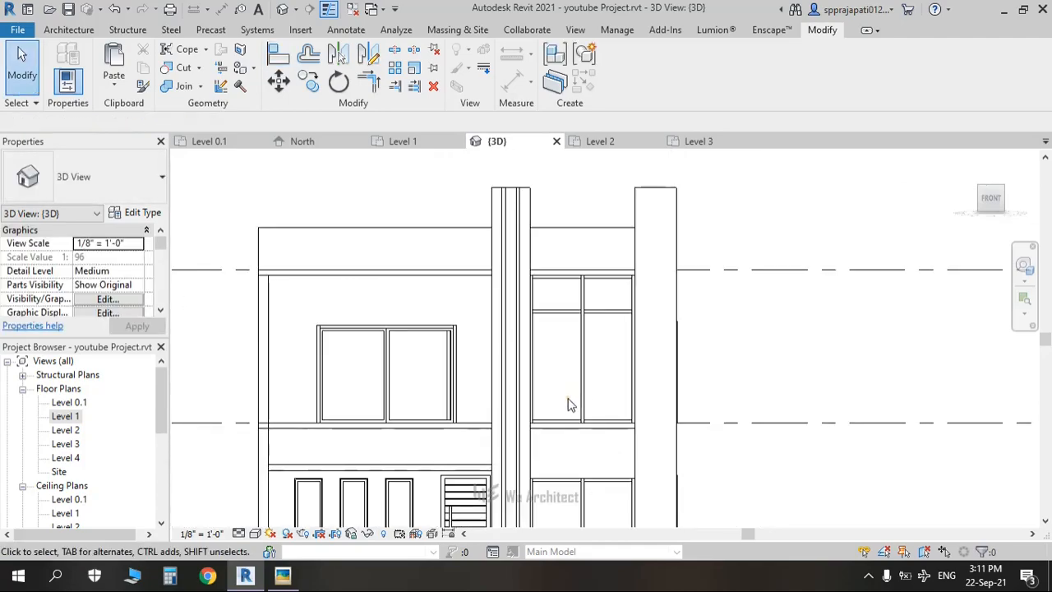
pyautogui.hotkey('alt', 'Tab')
pyautogui.scroll(-4, 679, 348)
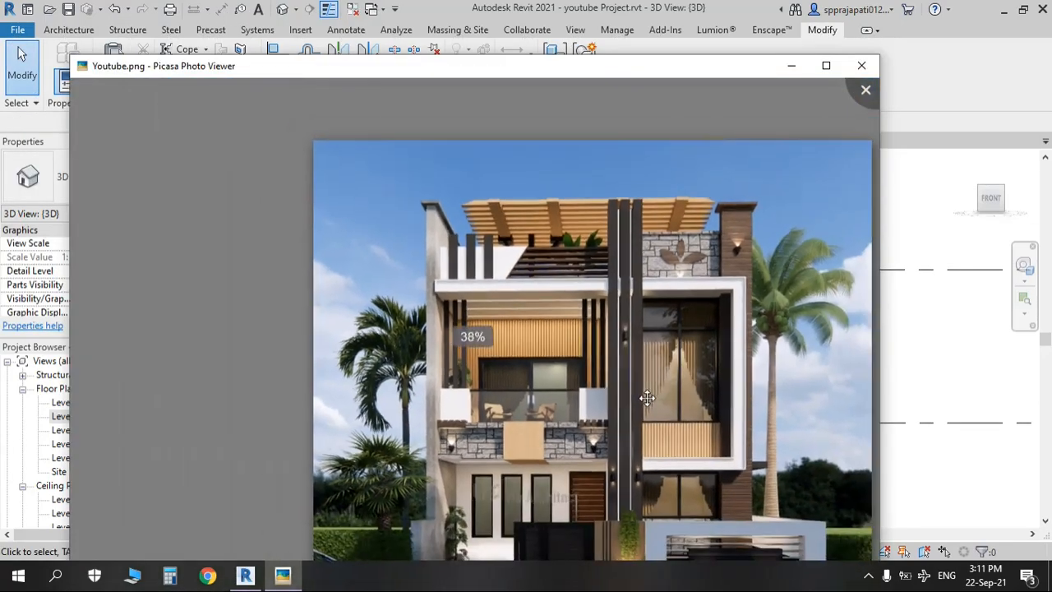
pyautogui.scroll(2, 665, 444)
pyautogui.scroll(5, 665, 444)
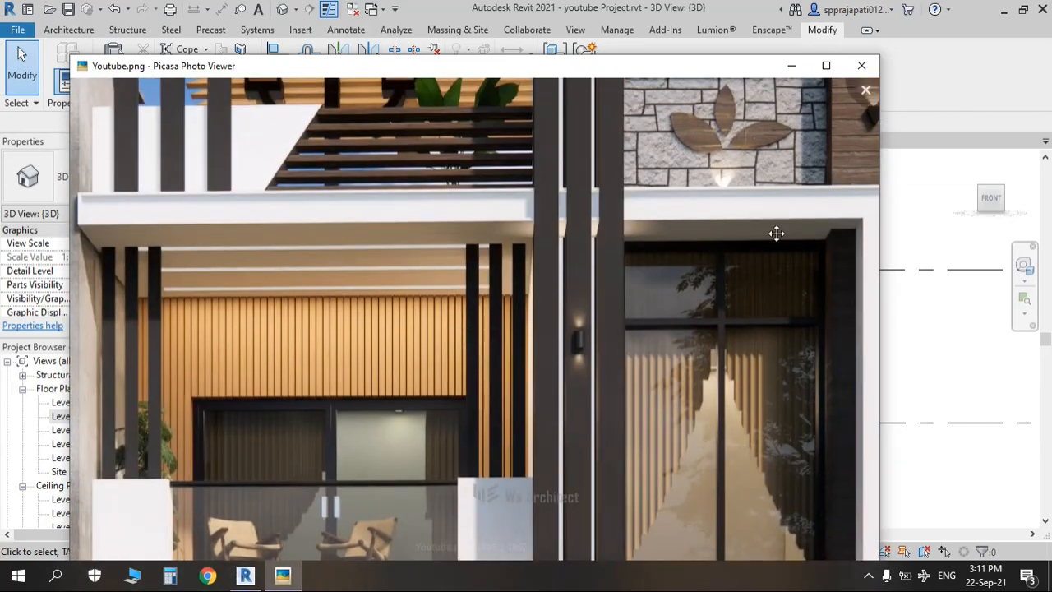
pyautogui.moveTo(685, 345); pyautogui.dragTo(653, 180)
pyautogui.moveTo(660, 366); pyautogui.dragTo(618, 433)
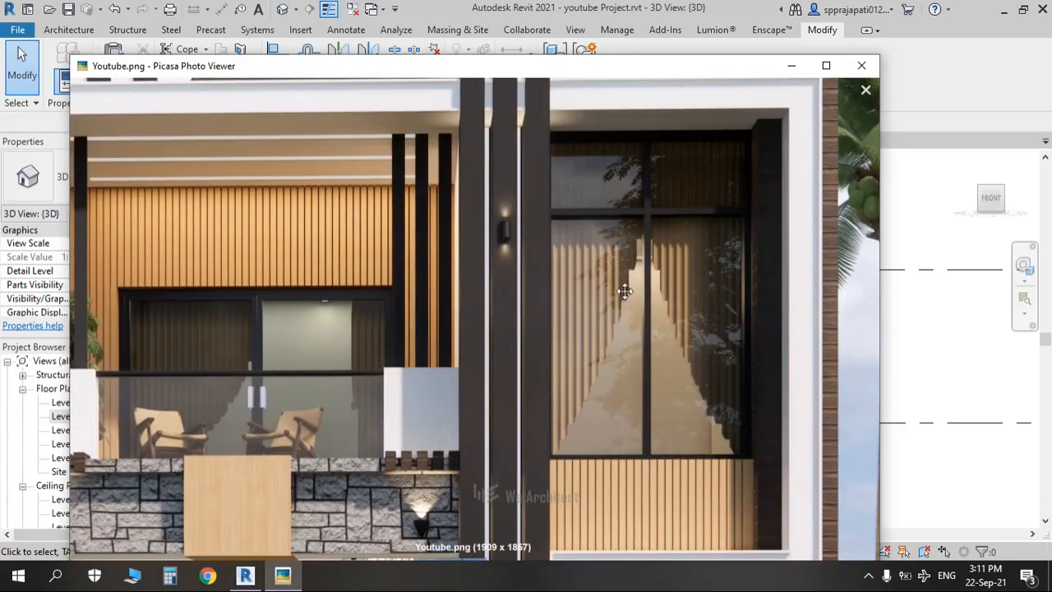
pyautogui.press('Escape')
pyautogui.moveTo(681, 356); pyautogui.dragTo(740, 285, button='middle')
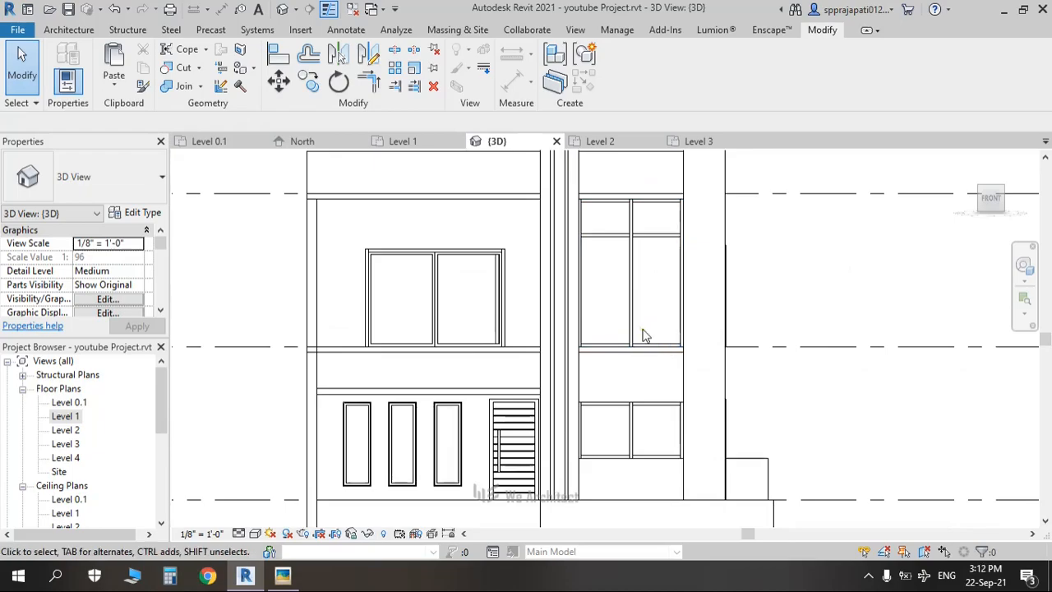
pyautogui.moveTo(643, 334)
pyautogui.keyDown('shift'); pyautogui.mouseDown(button='middle')
pyautogui.moveTo(665, 364)
pyautogui.moveTo(580, 439)
pyautogui.moveTo(472, 419)
pyautogui.moveTo(570, 457)
pyautogui.moveTo(671, 468)
pyautogui.moveTo(660, 462)
pyautogui.moveTo(686, 378)
pyautogui.moveTo(639, 340)
pyautogui.mouseUp(button='middle'); pyautogui.keyUp('shift')
pyautogui.scroll(-2, 622, 332)
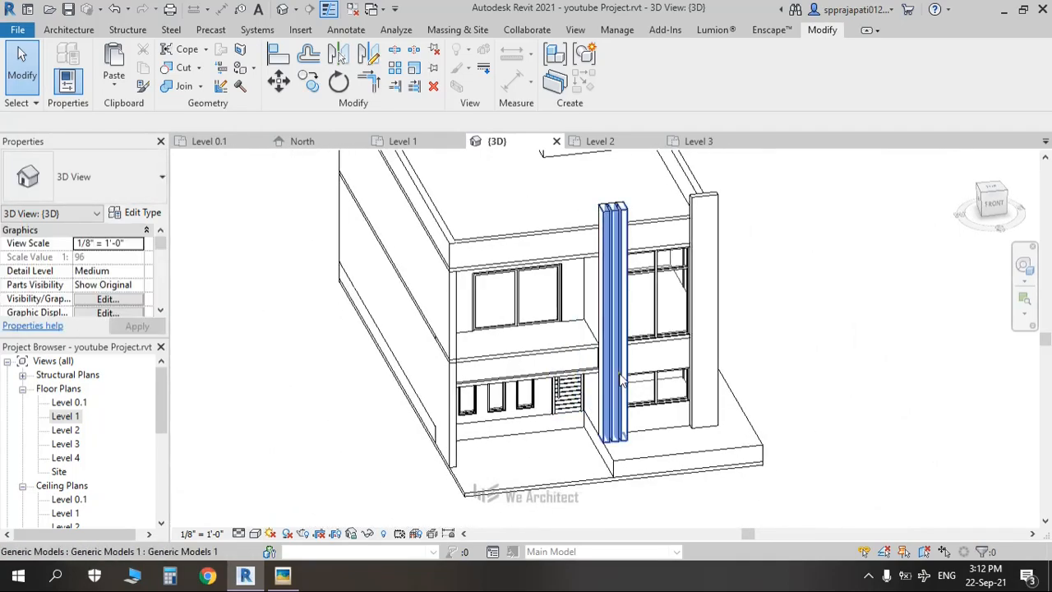
pyautogui.hotkey('alt', 'Tab')
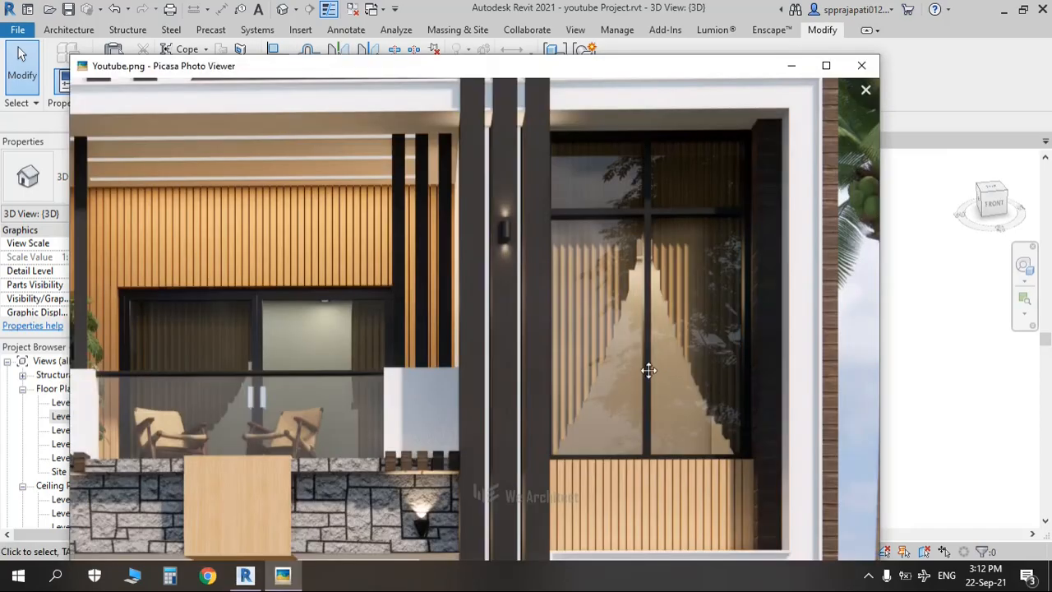
pyautogui.scroll(-3, 648, 370)
pyautogui.moveTo(660, 439); pyautogui.dragTo(637, 307)
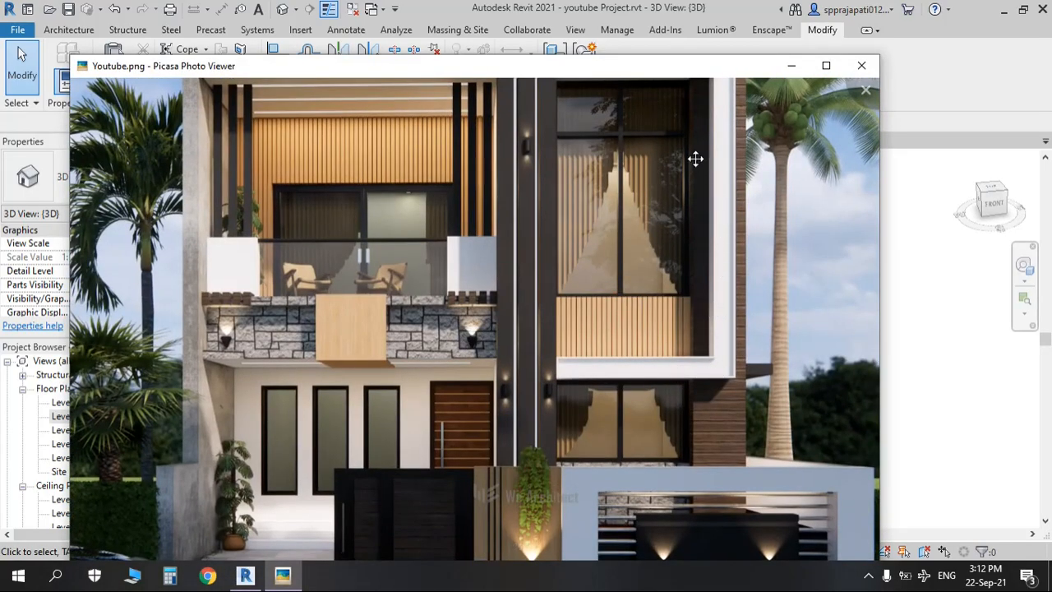
pyautogui.moveTo(694, 163); pyautogui.dragTo(733, 271)
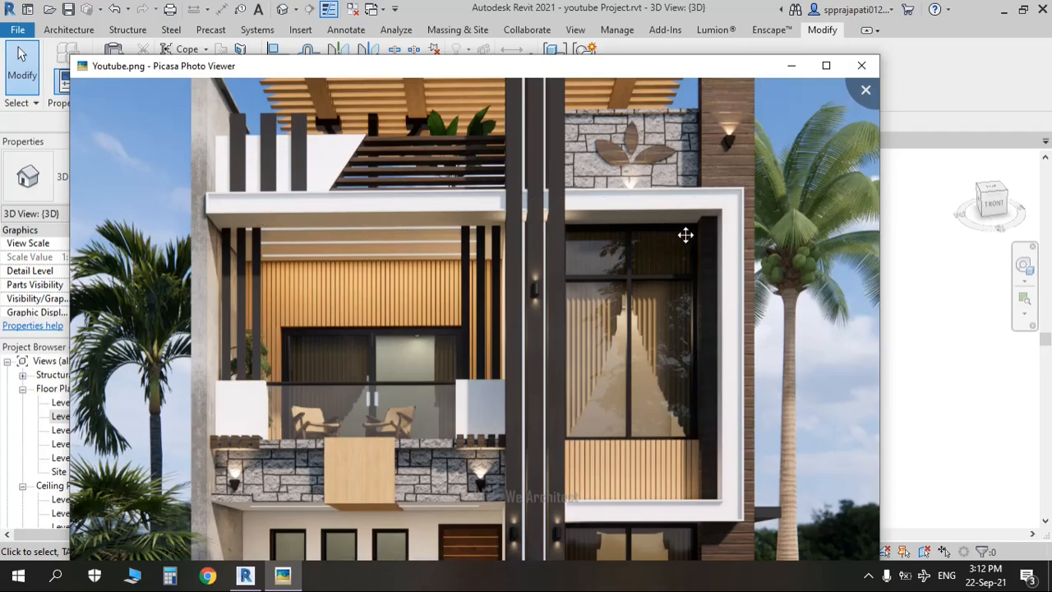
pyautogui.press('Escape')
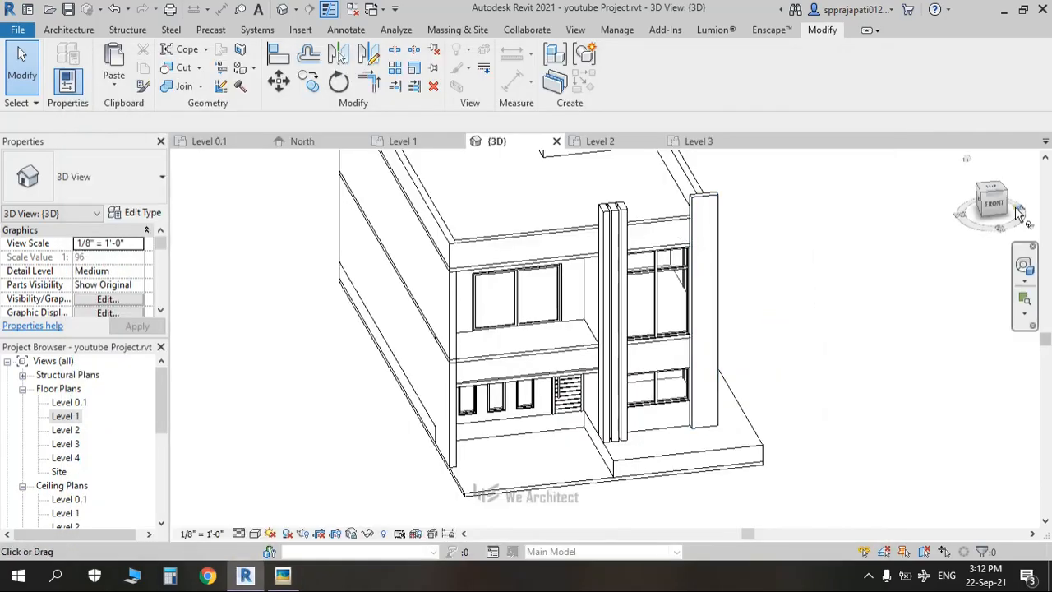
# Step: From the front view, create a Model In-Place Generic Models element named Generic Models 2
pyautogui.click(996, 206)
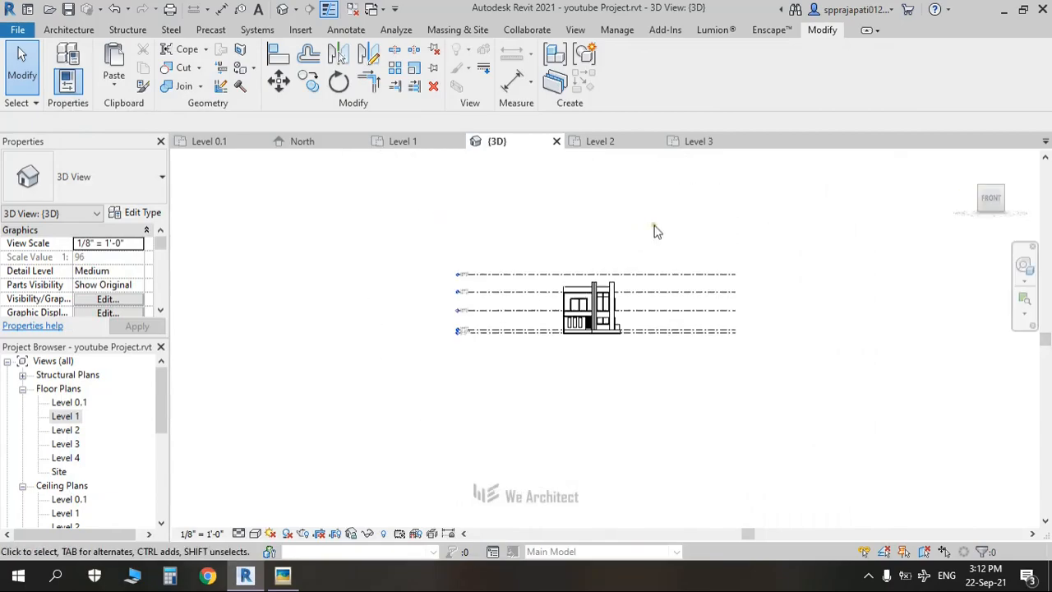
pyautogui.scroll(7, 619, 361)
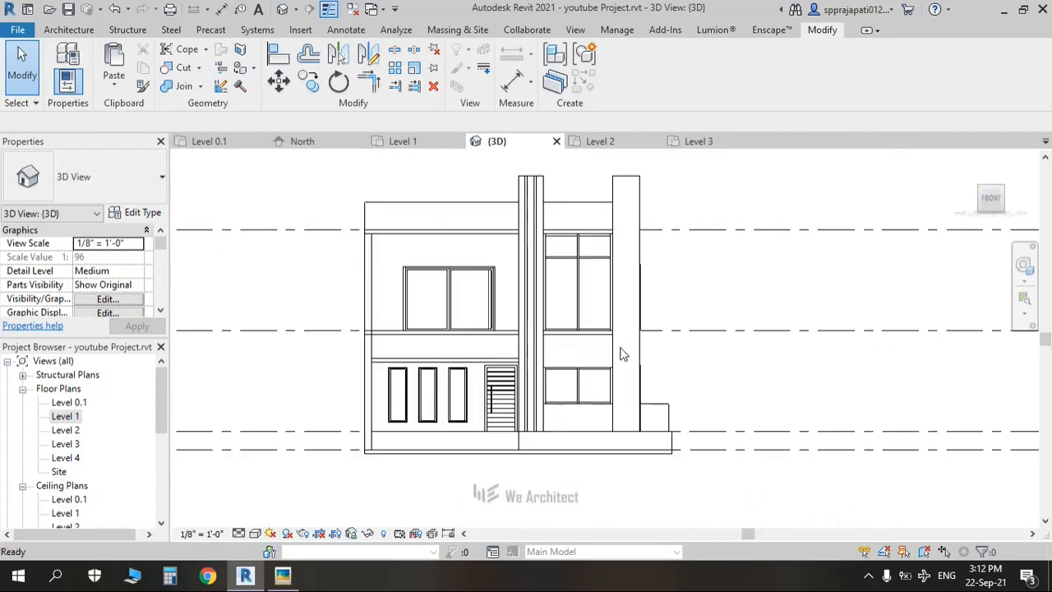
pyautogui.scroll(2, 567, 365)
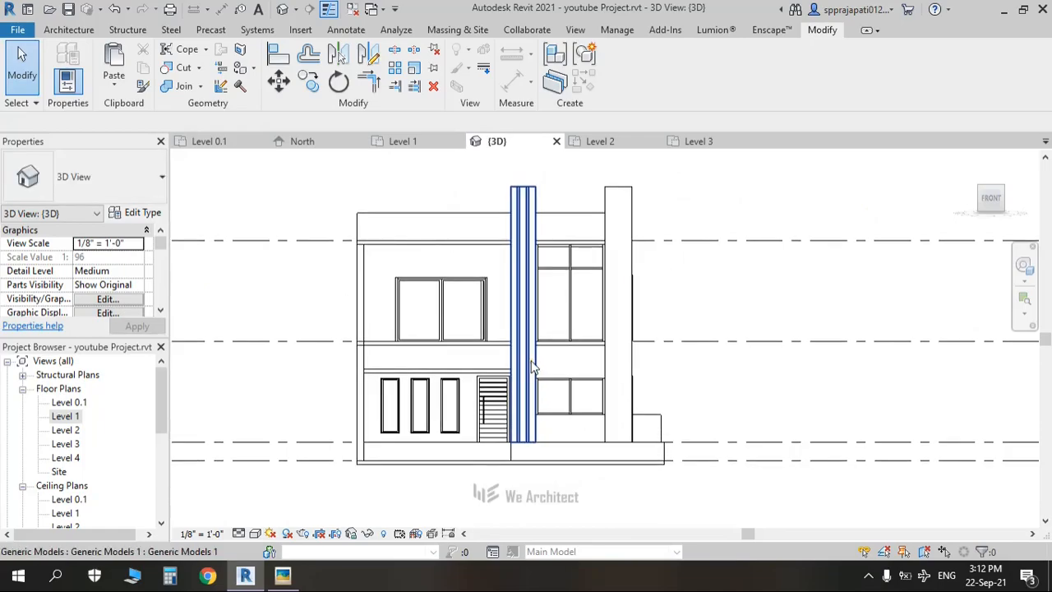
pyautogui.click(69, 29)
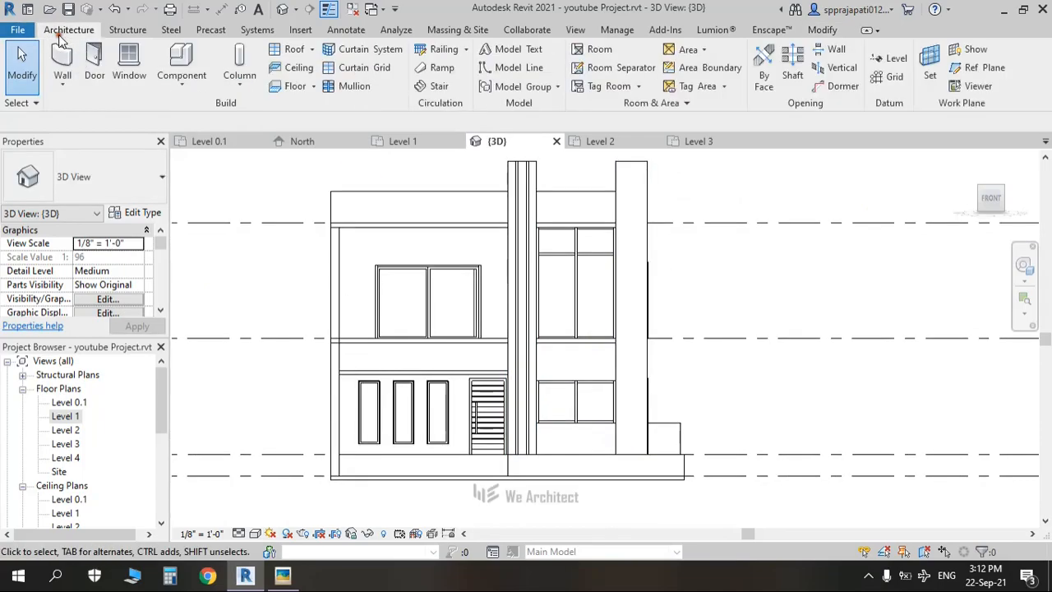
pyautogui.click(200, 88)
pyautogui.click(188, 145)
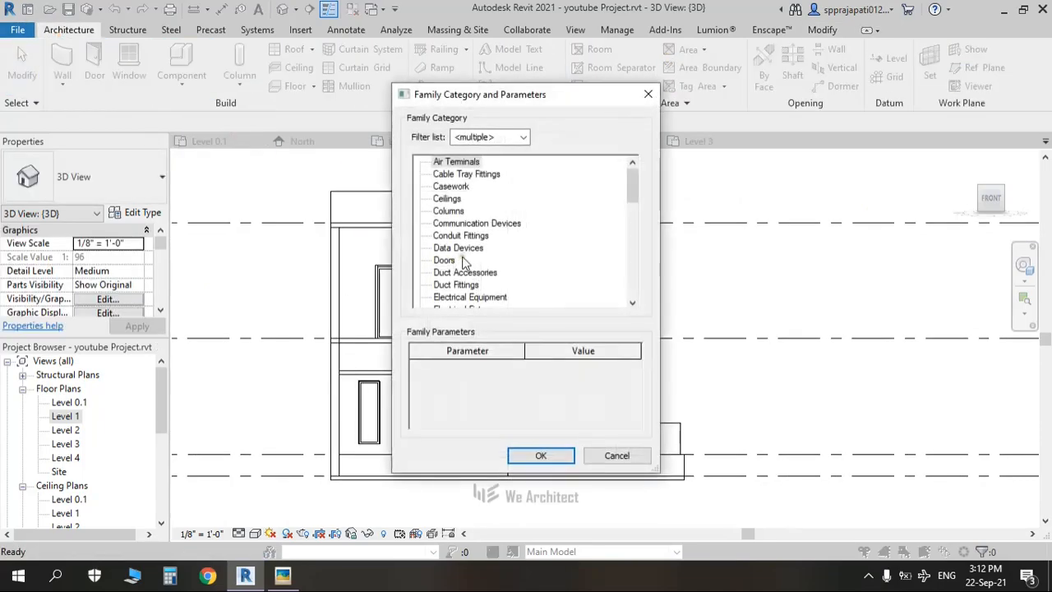
pyautogui.press('g')
pyautogui.click(540, 457)
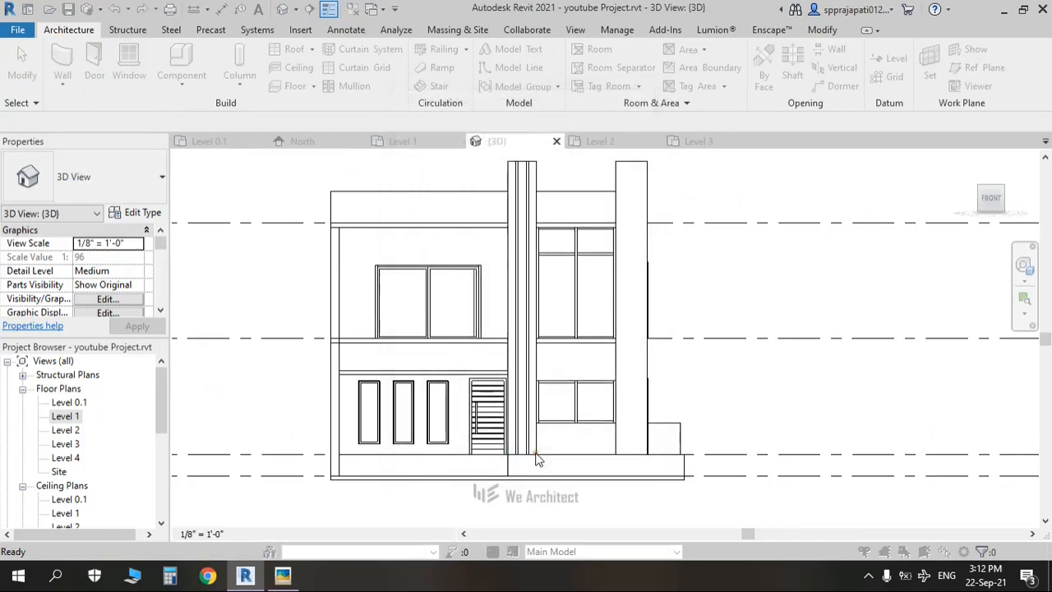
pyautogui.click(530, 319)
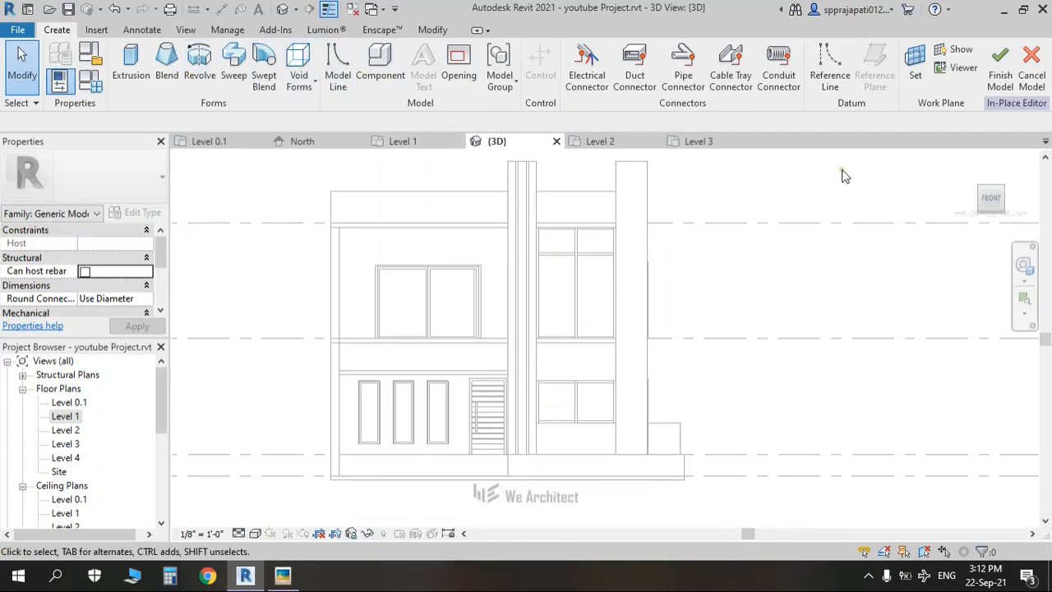
# Step: Set the in-place model's work plane by picking the facade face
pyautogui.click(914, 72)
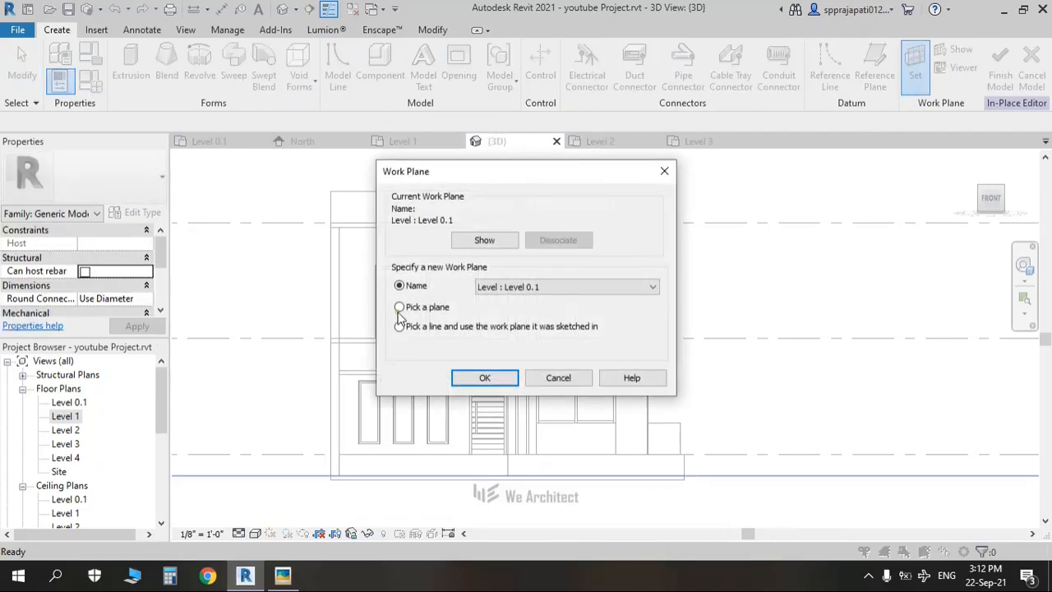
pyautogui.click(484, 379)
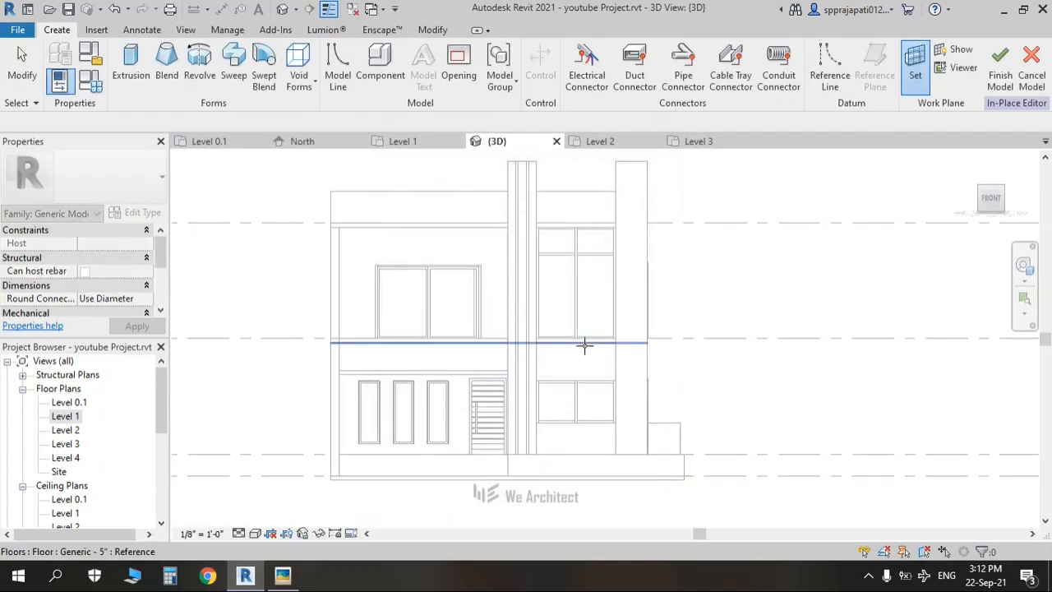
pyautogui.click(584, 347)
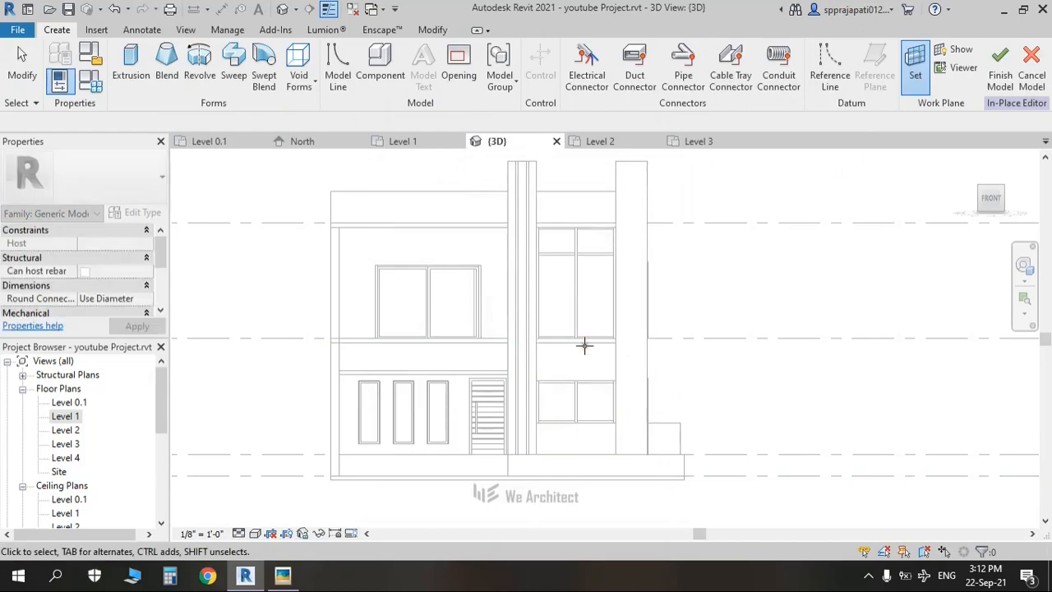
# Step: Sketch a closed extrusion frame outline around the upper right window
pyautogui.click(146, 80)
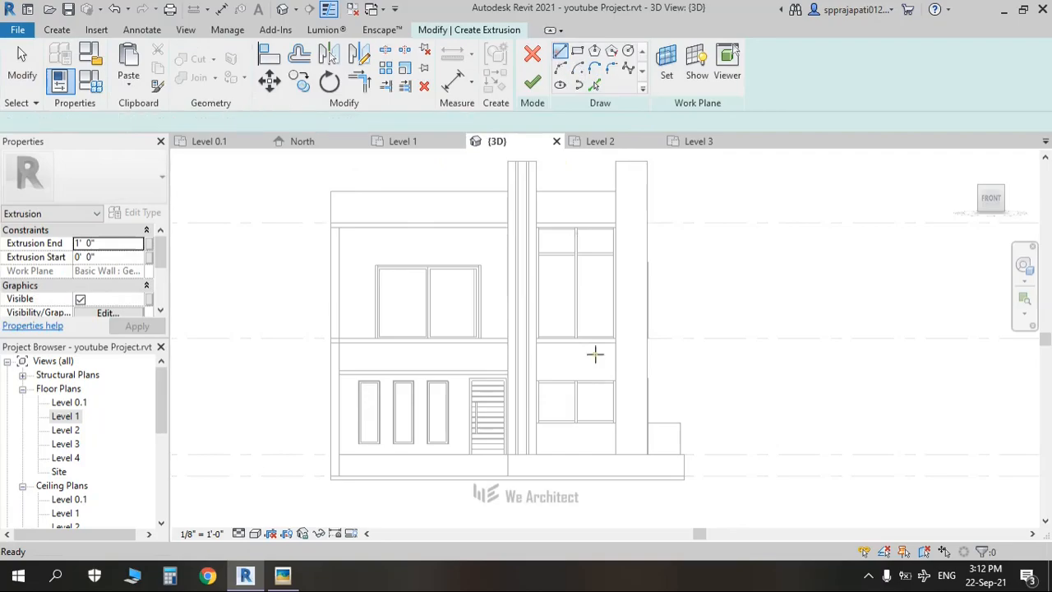
pyautogui.scroll(2, 538, 380)
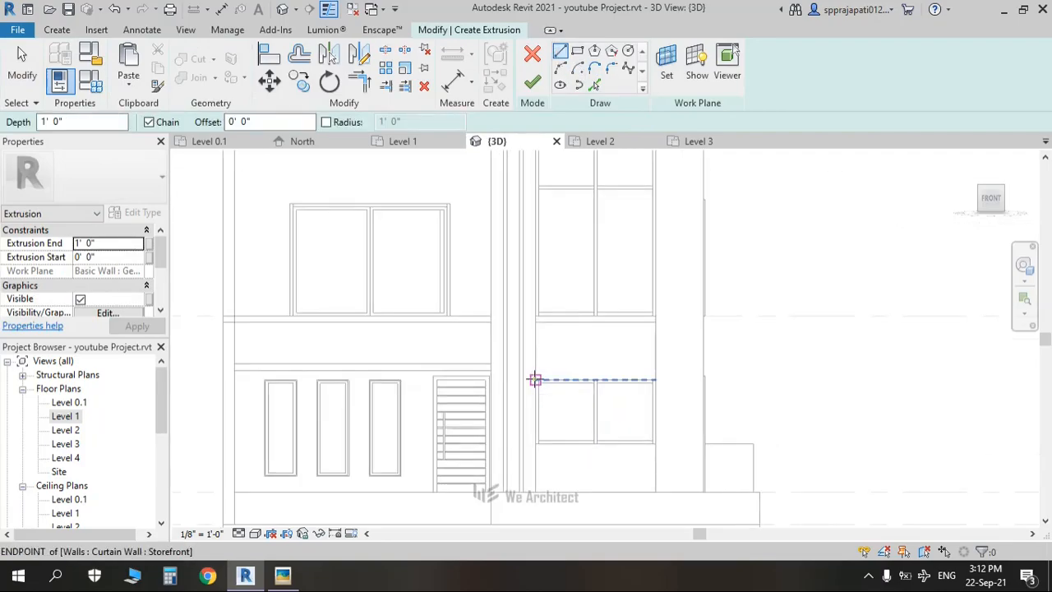
pyautogui.click(534, 380)
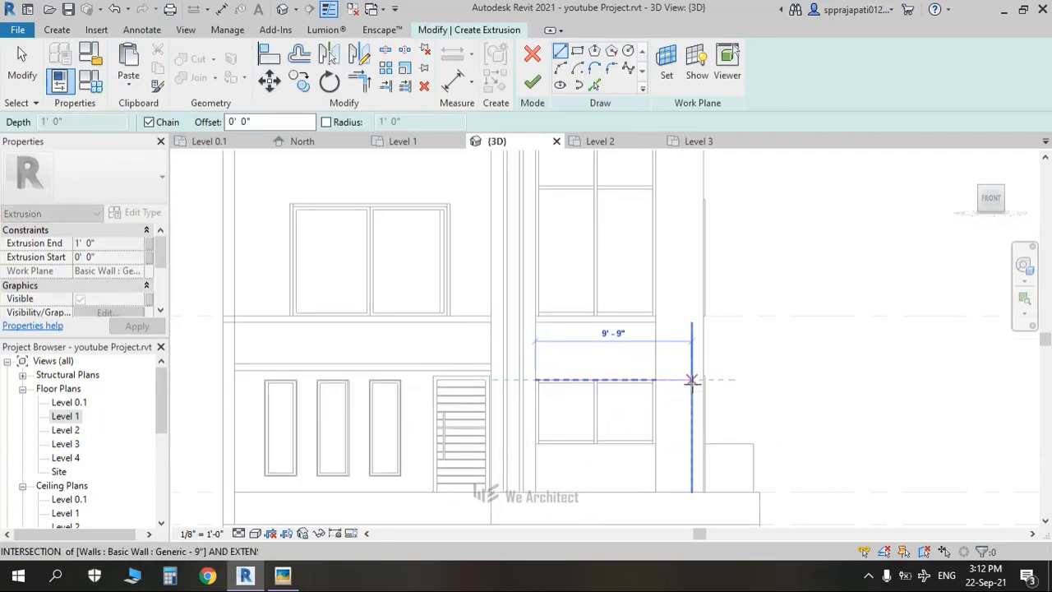
pyautogui.click(691, 380)
pyautogui.moveTo(696, 215); pyautogui.dragTo(718, 415, button='middle')
pyautogui.click(701, 302)
pyautogui.click(246, 302)
pyautogui.click(245, 332)
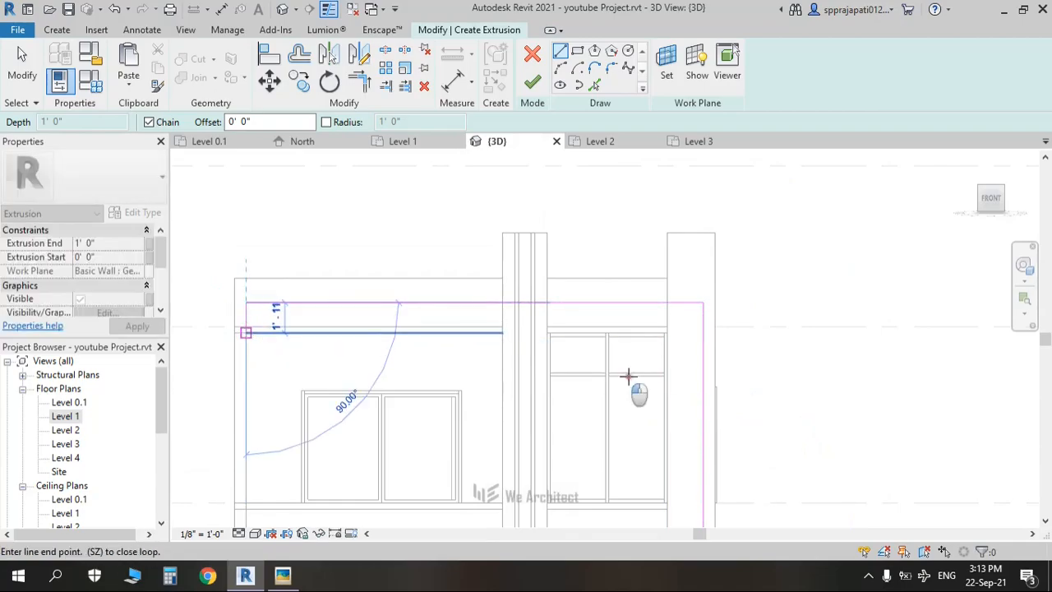
pyautogui.click(681, 332)
pyautogui.moveTo(676, 392)
pyautogui.mouseDown(button='middle')
pyautogui.moveTo(695, 238)
pyautogui.moveTo(684, 303)
pyautogui.mouseUp(button='middle')
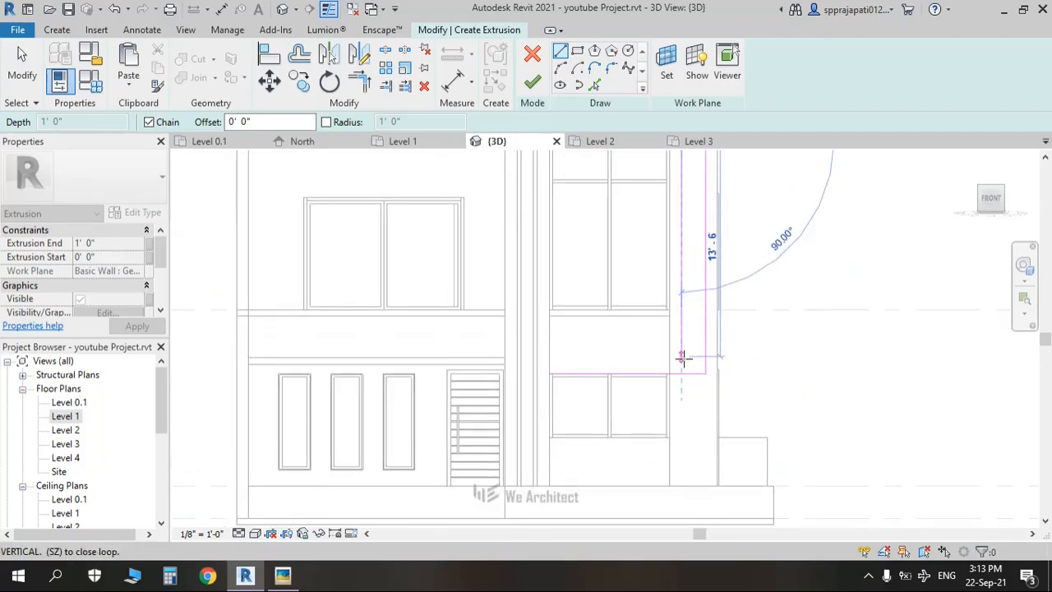
pyautogui.scroll(1, 682, 359)
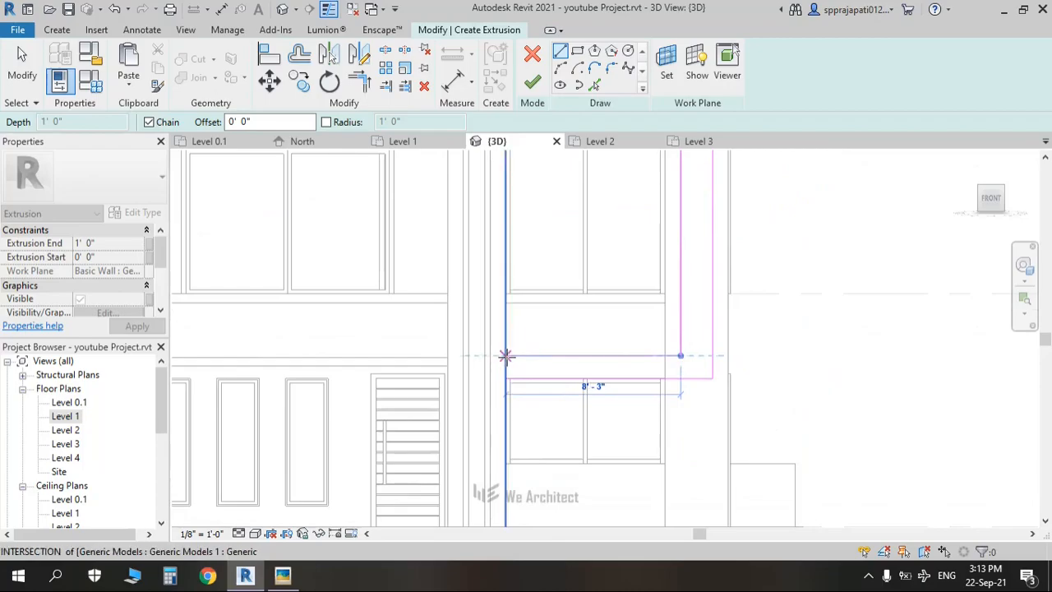
pyautogui.click(505, 357)
pyautogui.press('Escape')
pyautogui.press('Escape')
# Step: Change the inner horizontal and vertical sketch line distances to 1' each
pyautogui.click(582, 357)
pyautogui.scroll(2, 595, 371)
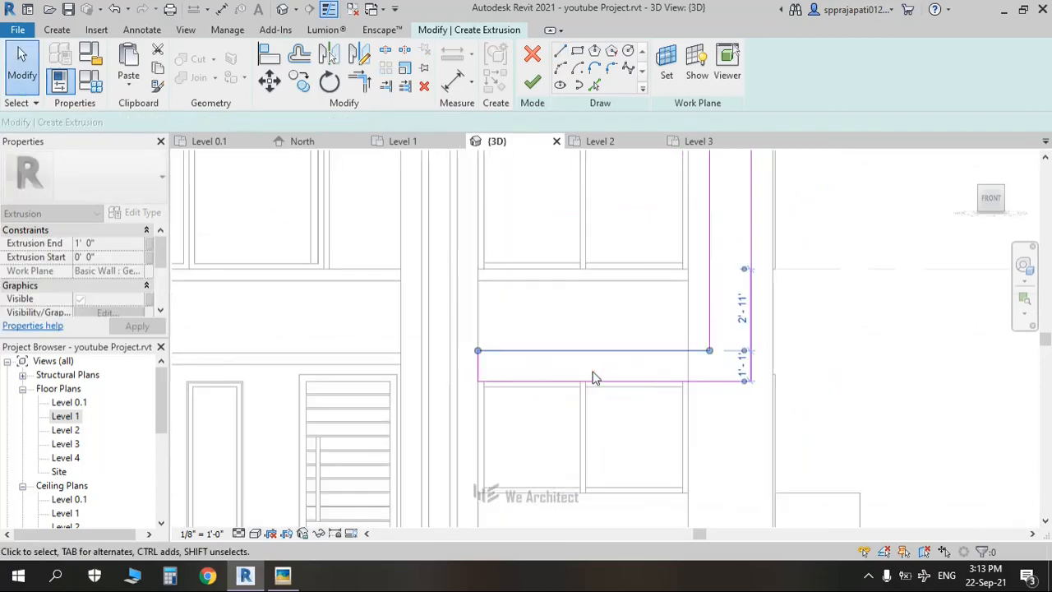
pyautogui.click(765, 366)
pyautogui.write('1')
pyautogui.press('Return')
pyautogui.click(737, 307)
pyautogui.click(727, 292)
pyautogui.scroll(-2, 728, 284)
pyautogui.moveTo(742, 217); pyautogui.dragTo(710, 407, button='middle')
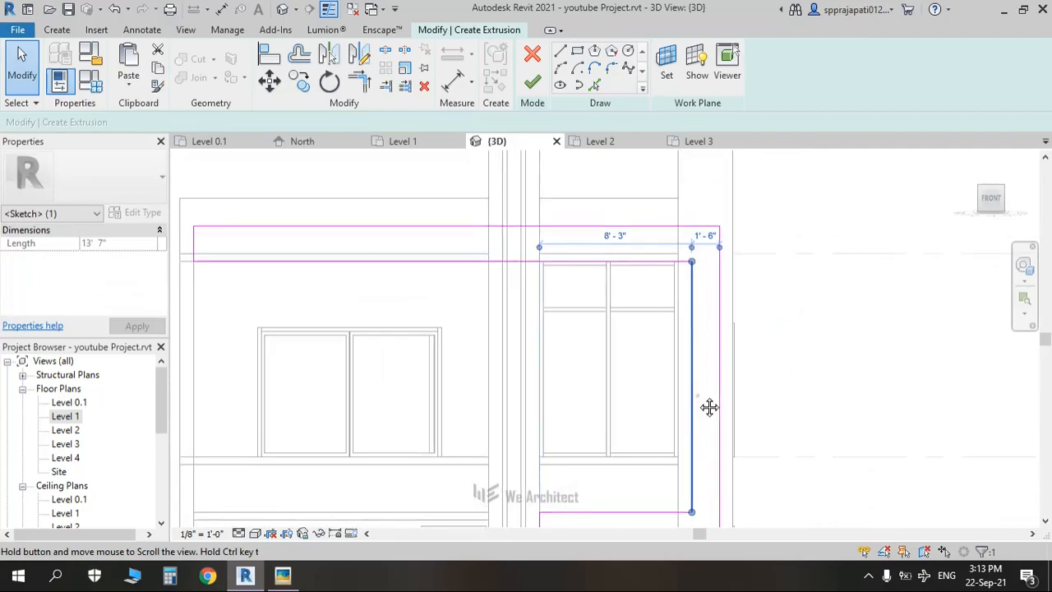
pyautogui.scroll(2, 699, 239)
pyautogui.click(699, 237)
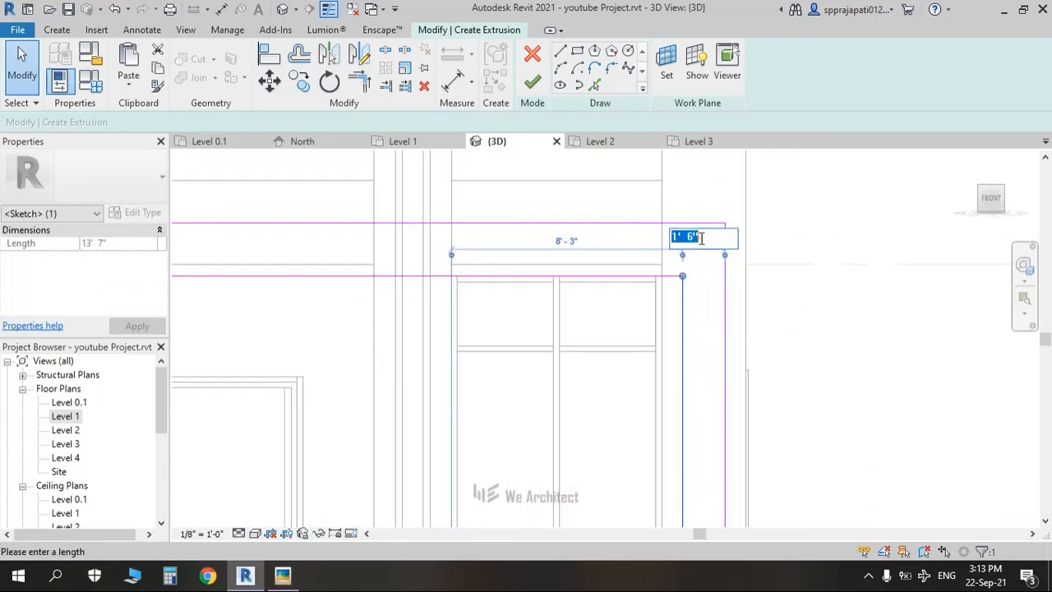
pyautogui.write('1')
pyautogui.press('Return')
pyautogui.press('Escape')
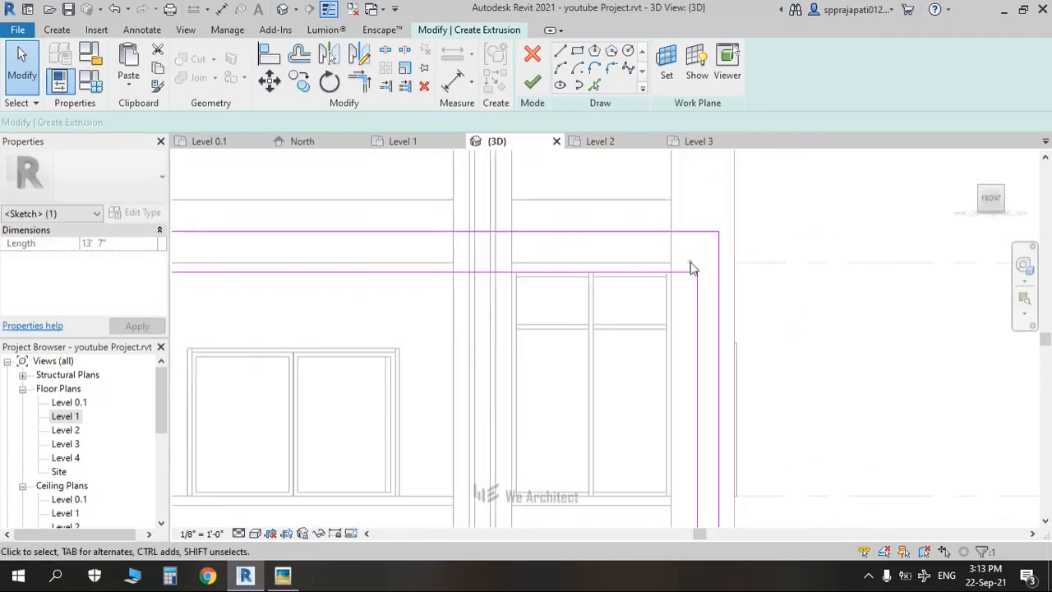
# Step: Reduce the frame's top line offset to 1' 0"
pyautogui.scroll(-2, 690, 264)
pyautogui.moveTo(600, 330); pyautogui.dragTo(794, 381, button='middle')
pyautogui.click(672, 295)
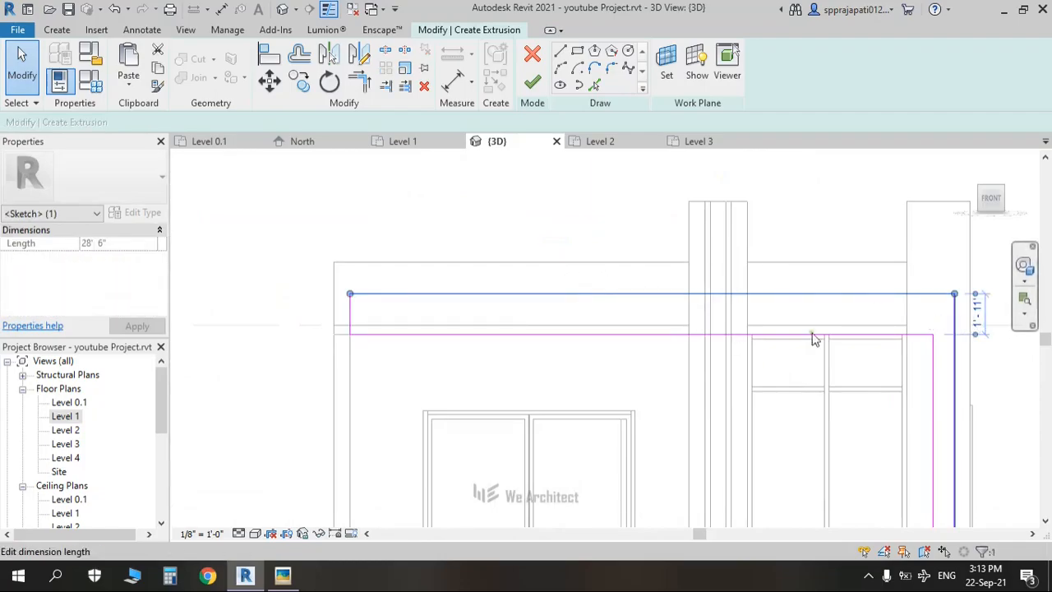
pyautogui.click(620, 355)
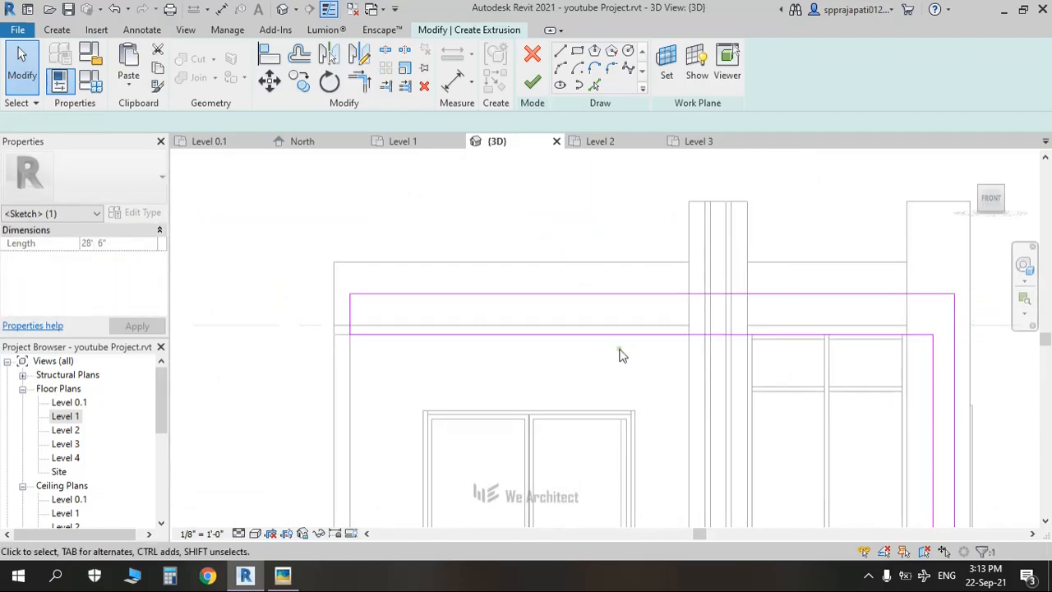
pyautogui.click(505, 295)
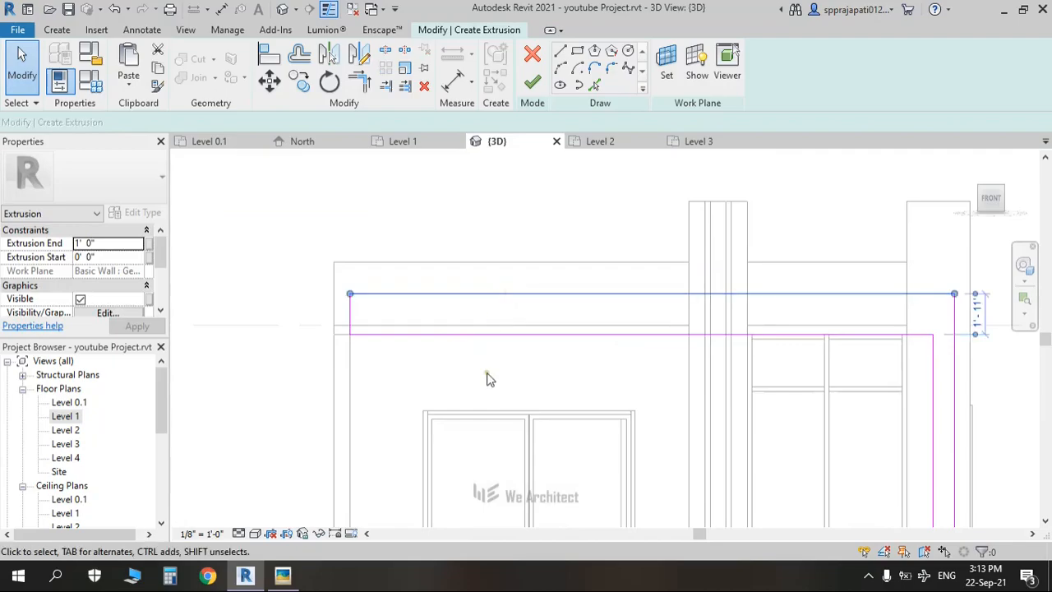
pyautogui.click(485, 308)
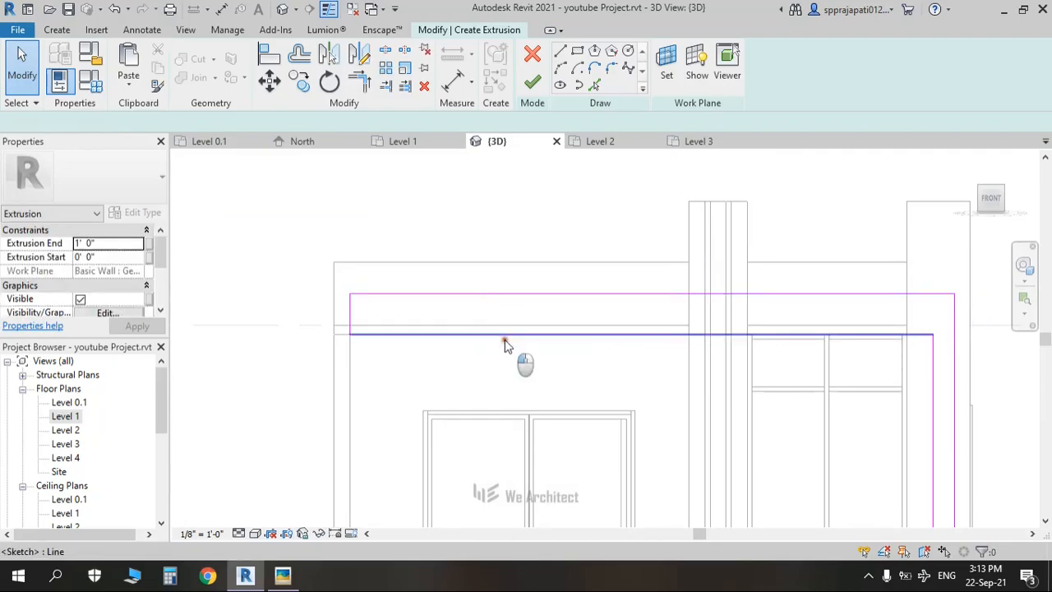
pyautogui.click(505, 336)
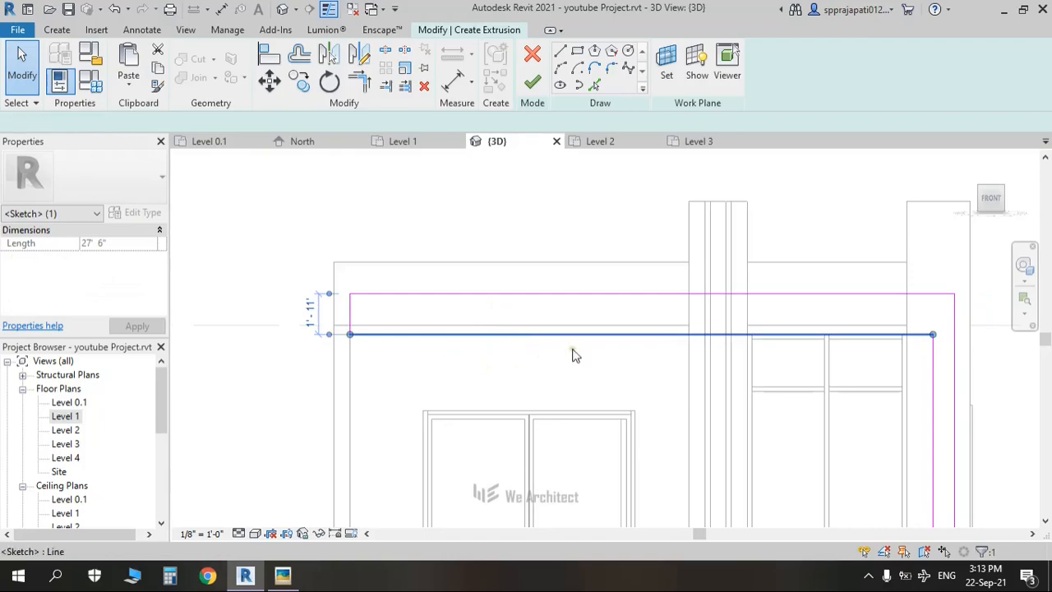
pyautogui.click(526, 349)
pyautogui.moveTo(540, 360); pyautogui.dragTo(447, 356, button='middle')
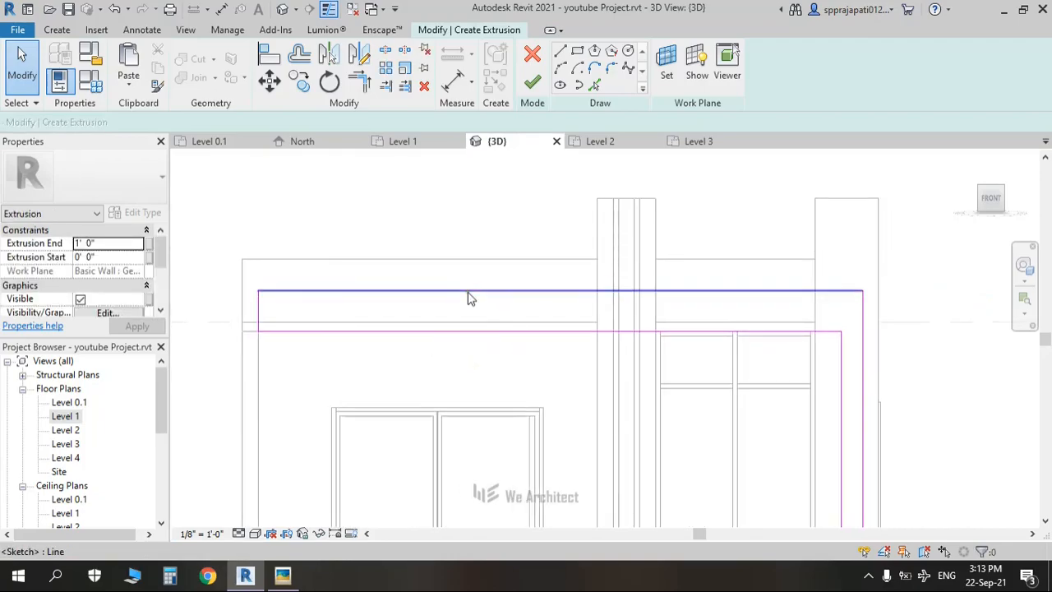
pyautogui.click(468, 297)
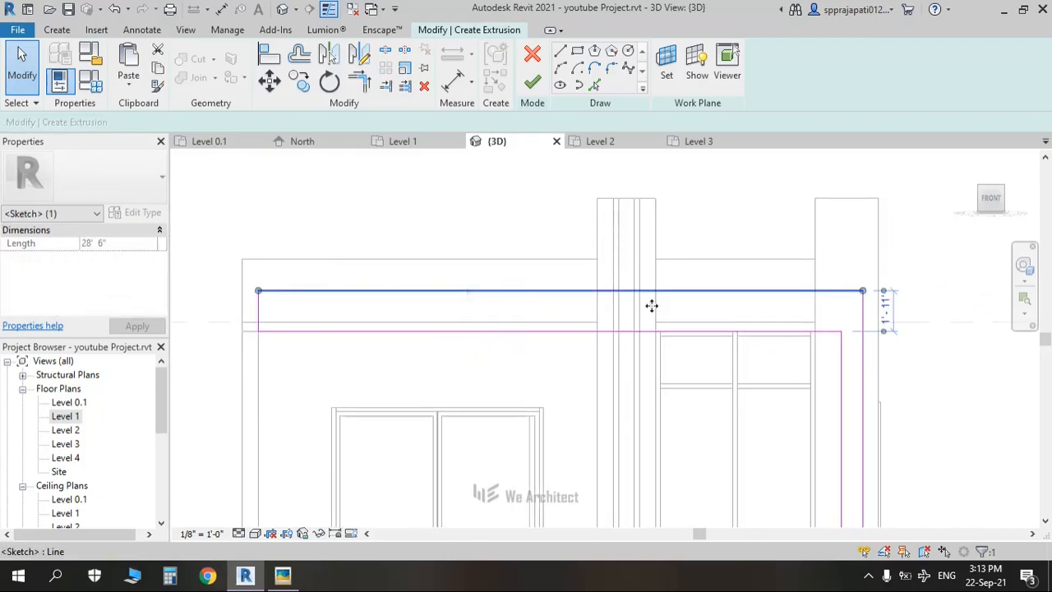
pyautogui.click(879, 311)
pyautogui.write('1\' 11"')
pyautogui.press('Return')
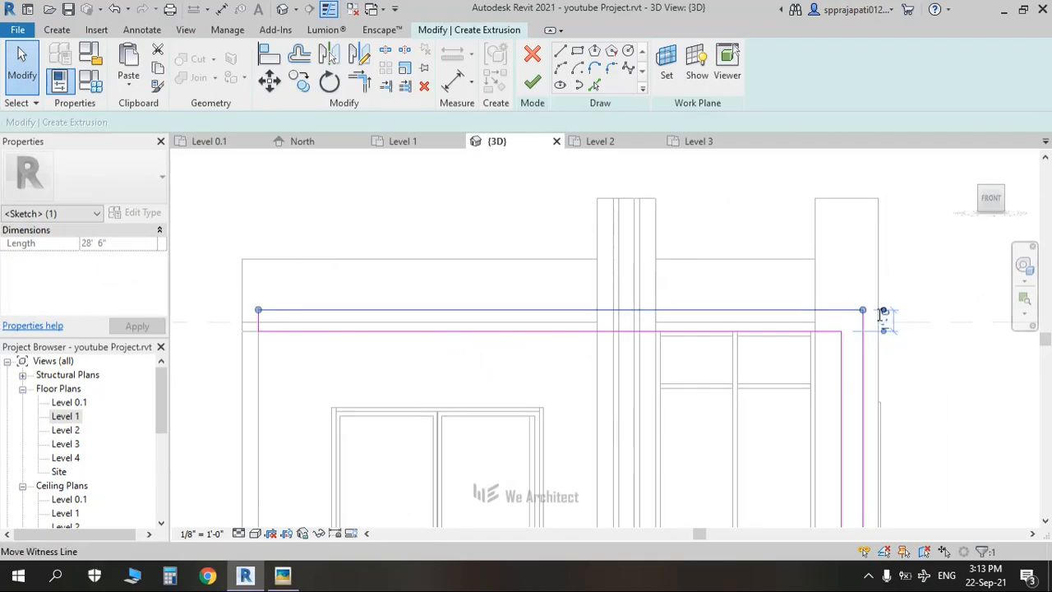
pyautogui.click(825, 322)
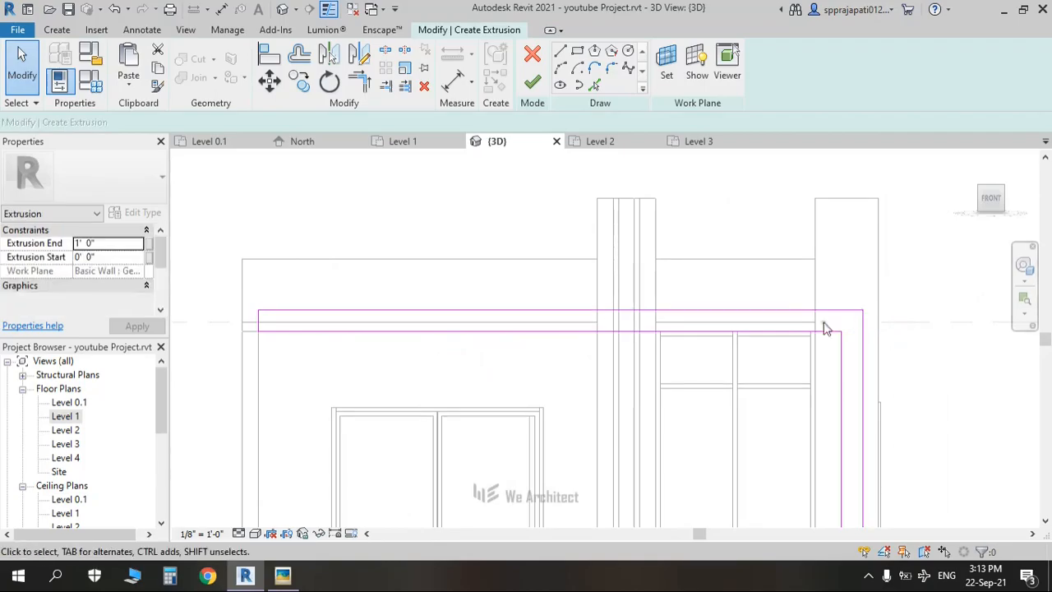
# Step: Undo a trial 2' 0" lower-line offset, set Extrusion End to 1' 6", and finish
pyautogui.click(558, 330)
pyautogui.click(220, 321)
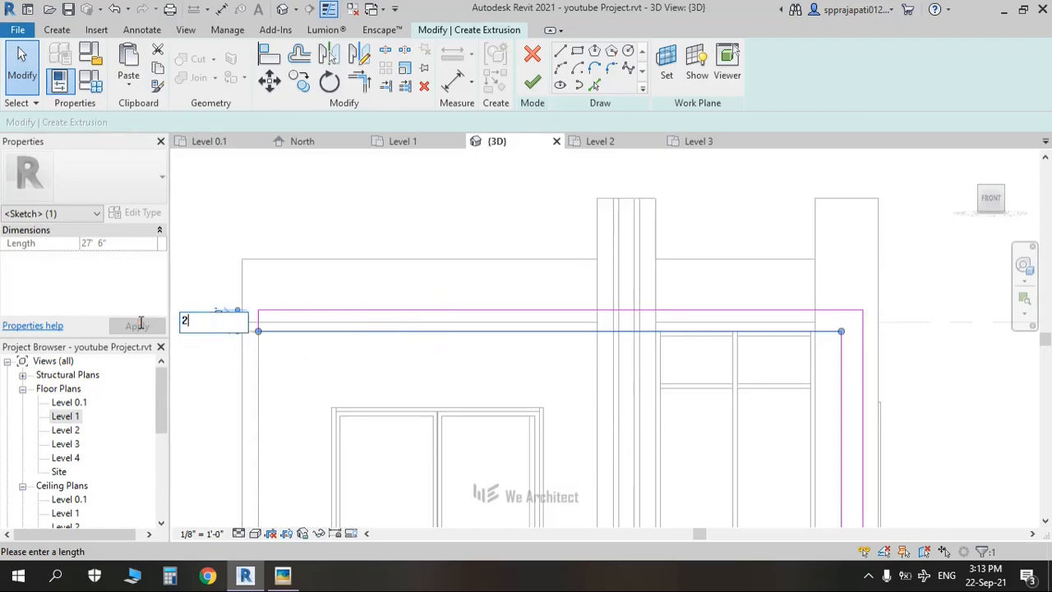
pyautogui.press('Return')
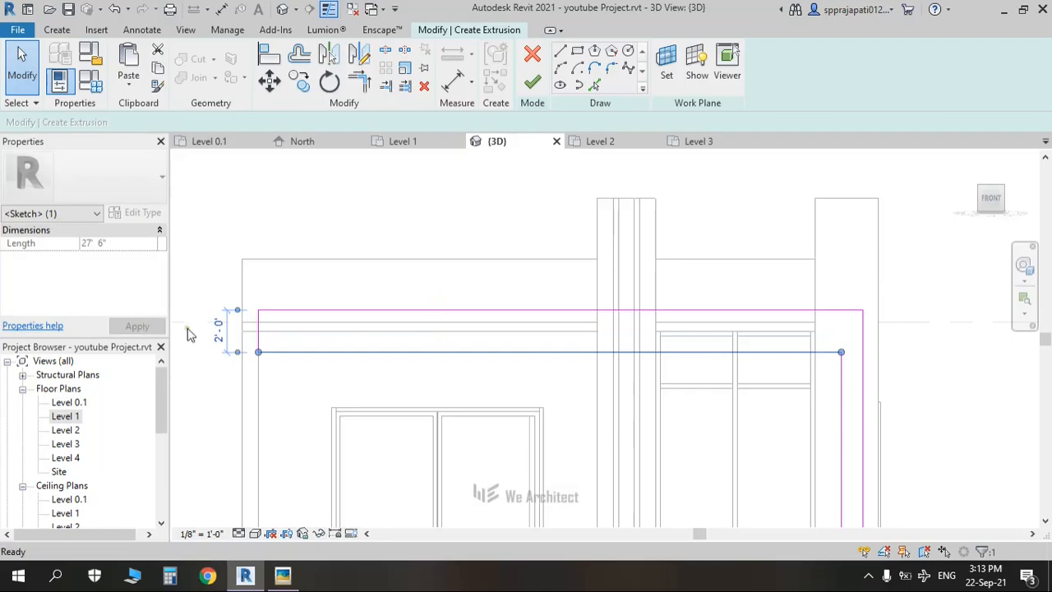
pyautogui.hotkey('ctrl', 'z')
pyautogui.scroll(-3, 568, 383)
pyautogui.moveTo(568, 383); pyautogui.dragTo(560, 238, button='middle')
pyautogui.moveTo(657, 351); pyautogui.dragTo(614, 360, button='middle')
pyautogui.click(113, 243)
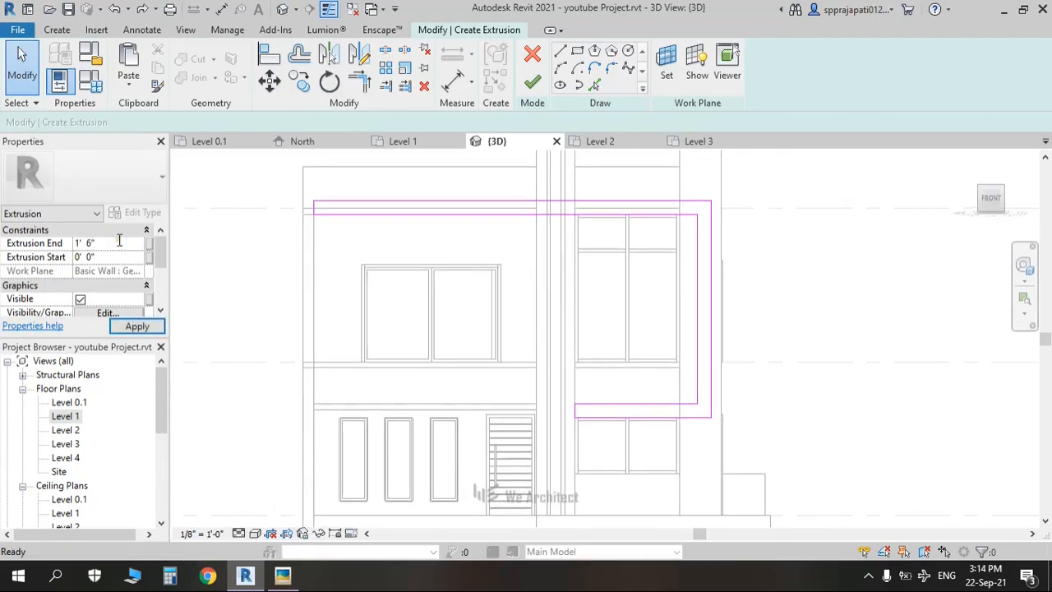
pyautogui.click(531, 82)
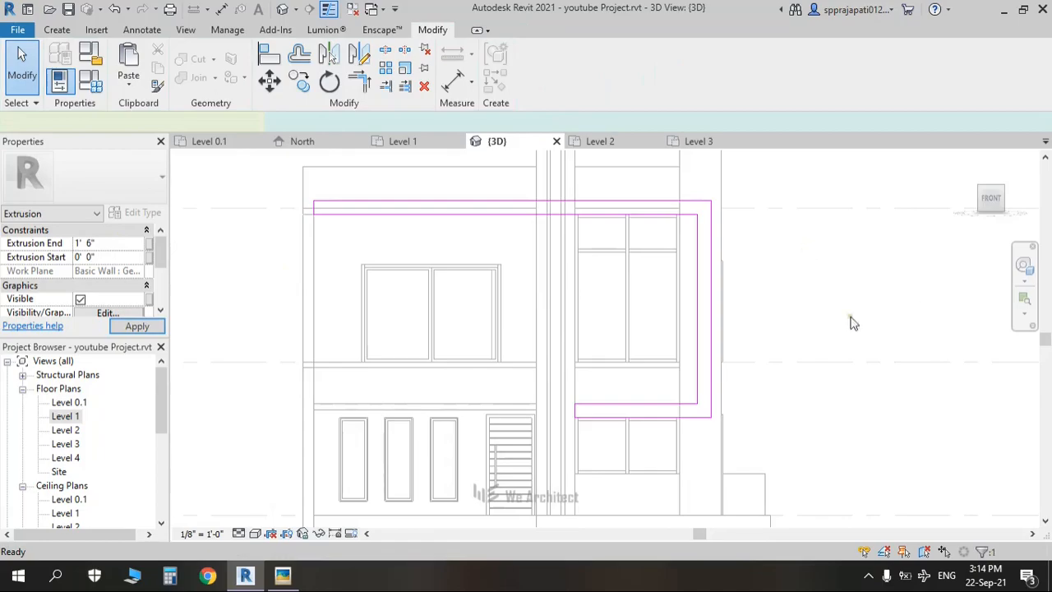
# Step: Finish the in-place model, glance at the reference photo, and orbit Revit to an angled view
pyautogui.click(782, 79)
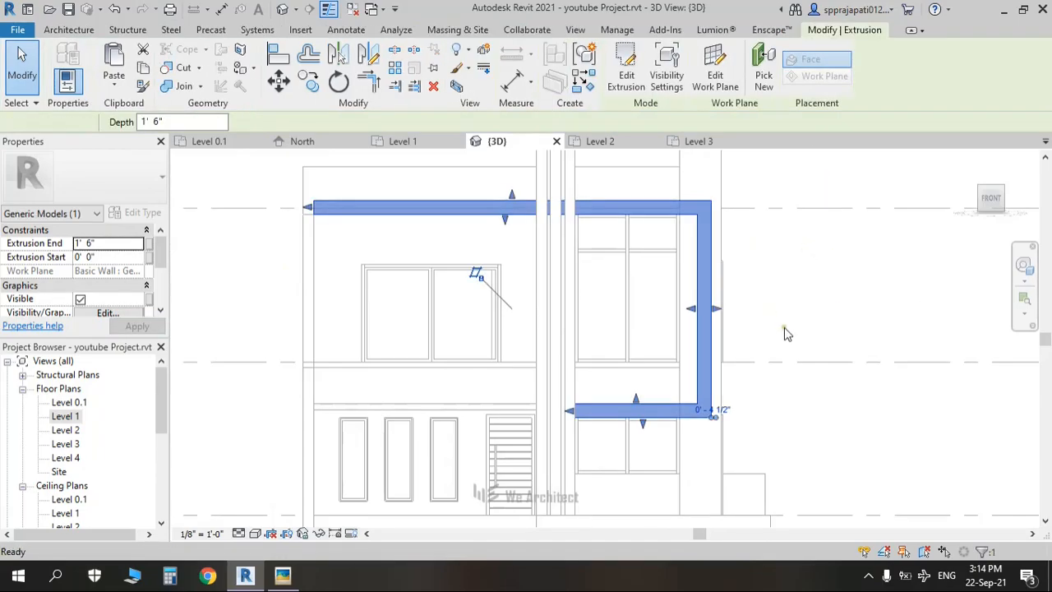
pyautogui.hotkey('alt', 'Tab')
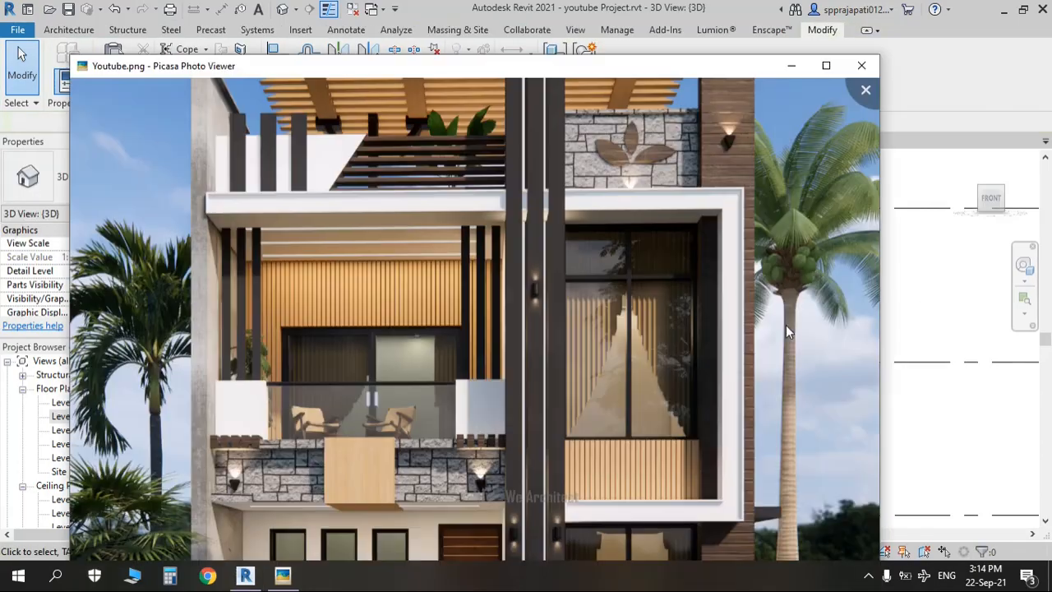
pyautogui.scroll(-5, 644, 236)
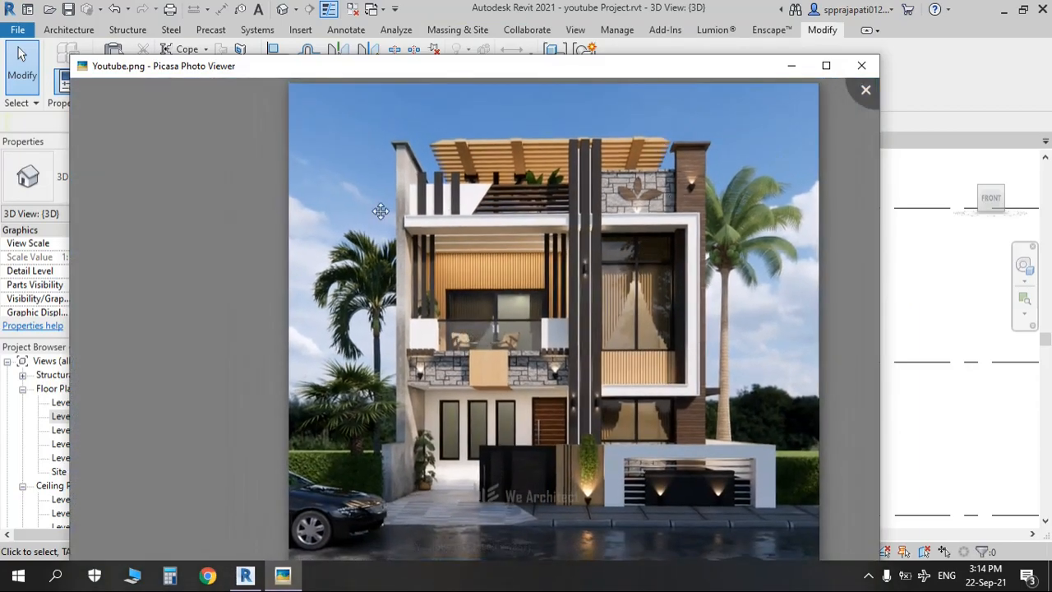
pyautogui.hotkey('alt', 'Tab')
pyautogui.keyDown('shift'); pyautogui.moveTo(769, 311); pyautogui.dragTo(677, 278, button='middle'); pyautogui.keyUp('shift')
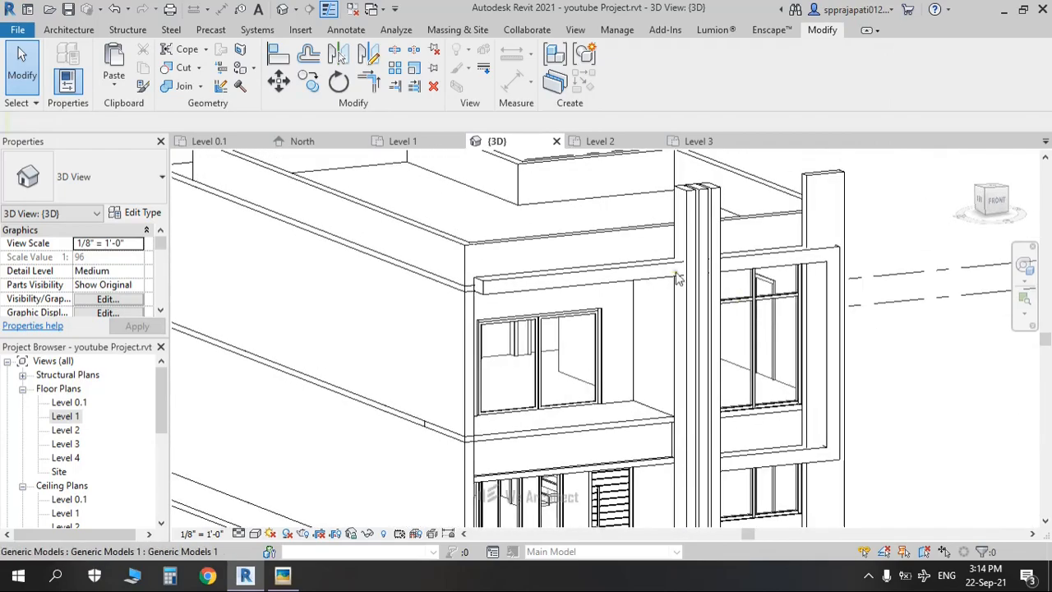
pyautogui.scroll(3, 731, 275)
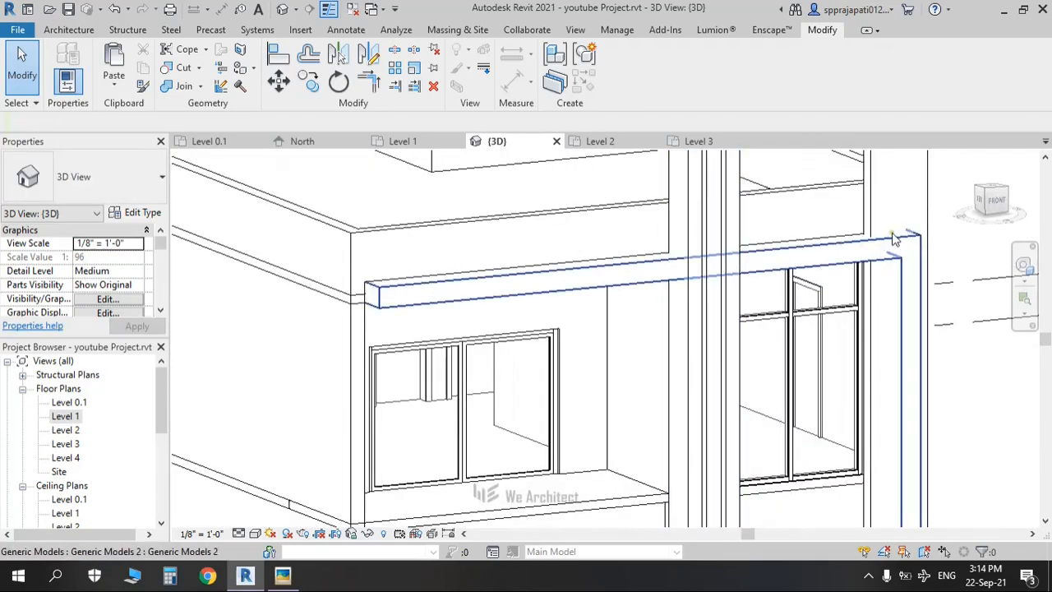
pyautogui.scroll(-4, 819, 259)
# Step: Zoom and pan around the Youtube.png reference facade in Picasa, then return to Revit
pyautogui.hotkey('alt', 'Tab')
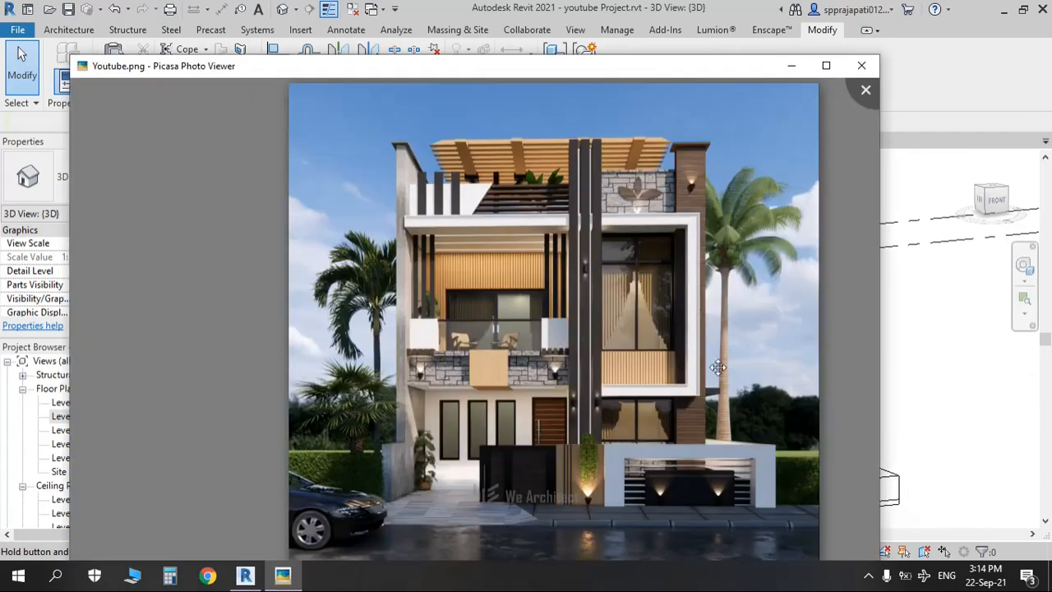
pyautogui.scroll(5, 695, 399)
pyautogui.scroll(1, 723, 149)
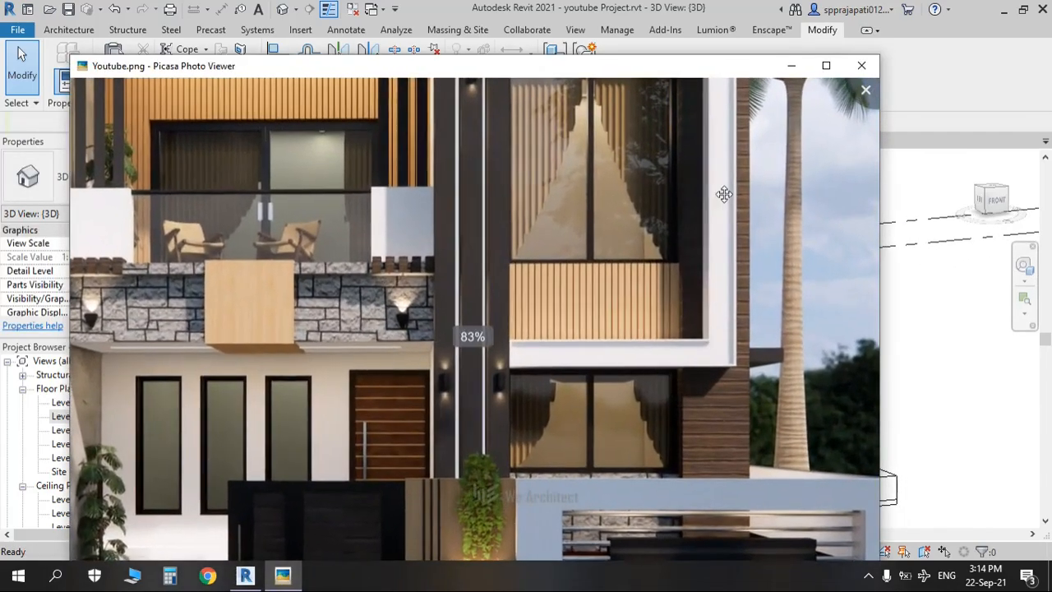
pyautogui.scroll(-3, 690, 197)
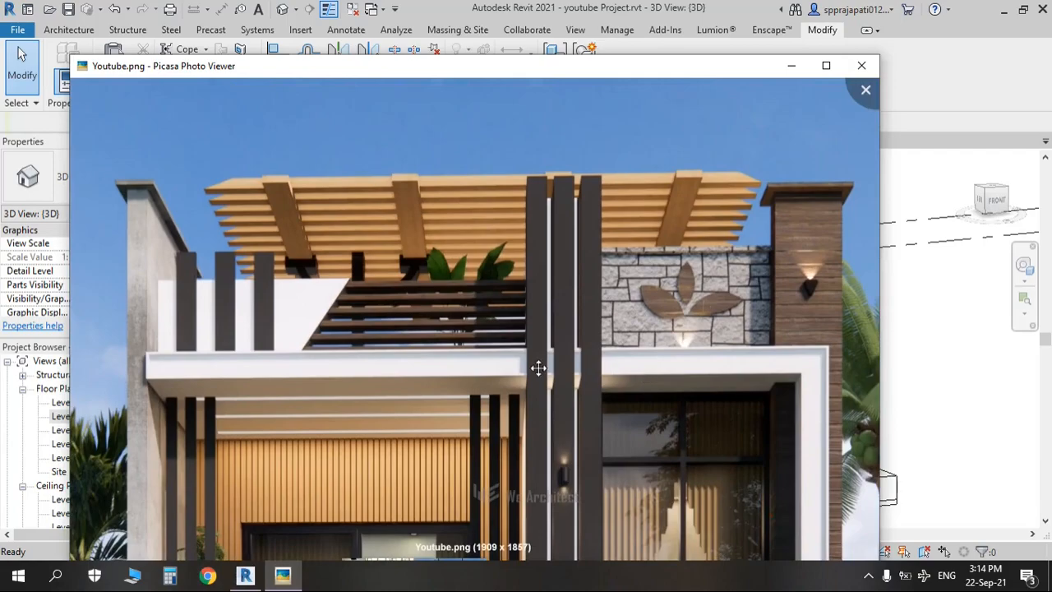
pyautogui.hotkey('alt', 'Tab')
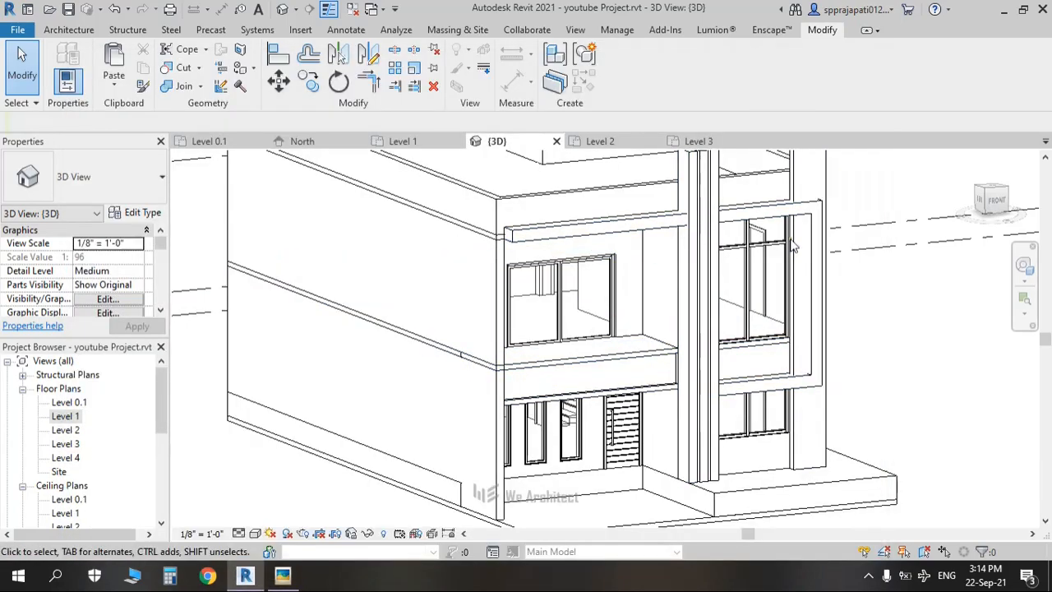
pyautogui.hotkey('alt', 'Tab')
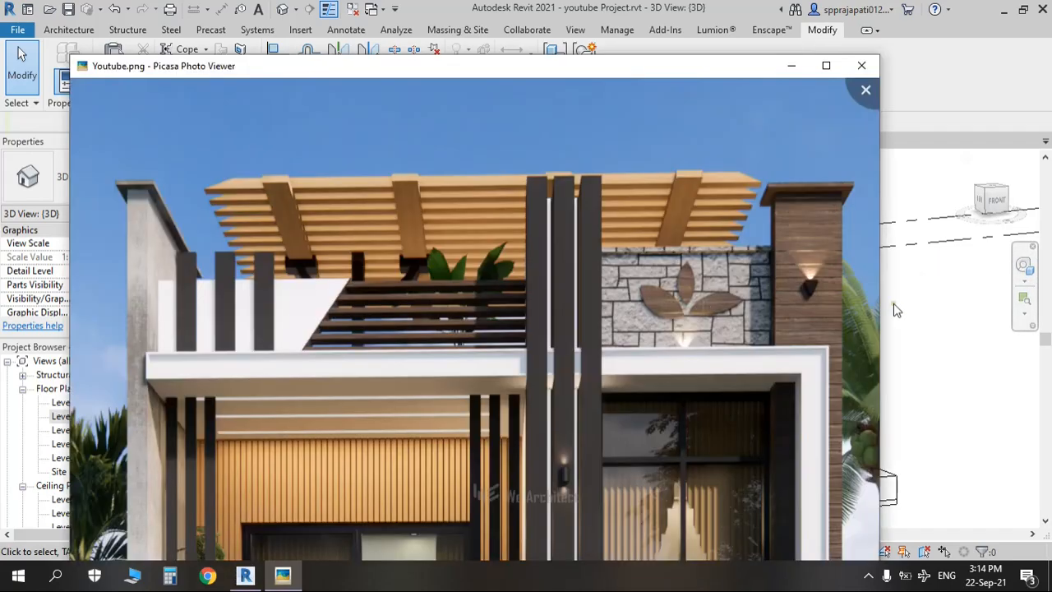
pyautogui.scroll(-3, 827, 309)
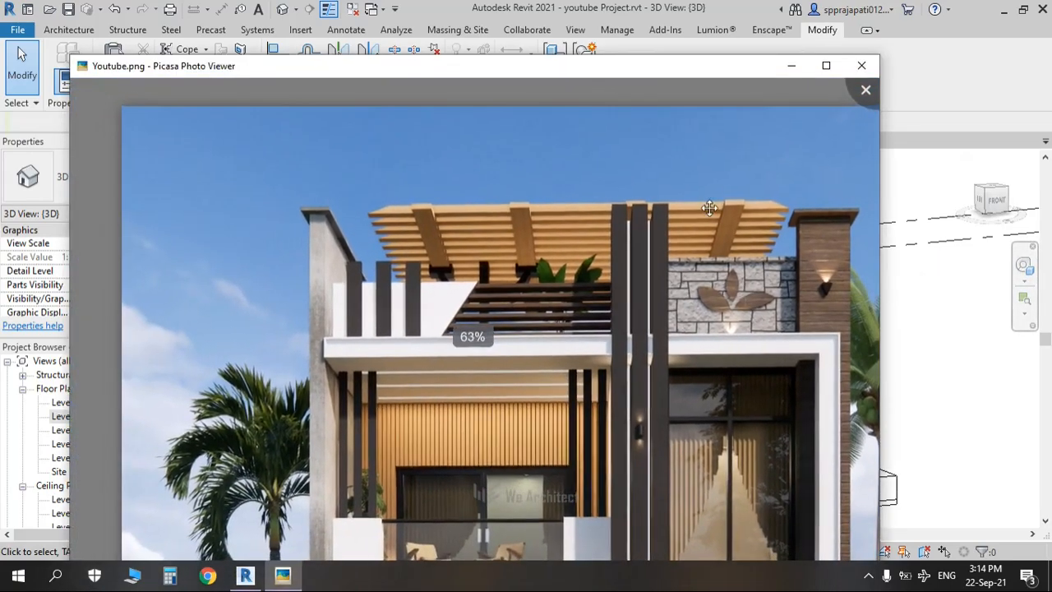
pyautogui.moveTo(729, 321); pyautogui.dragTo(645, 238)
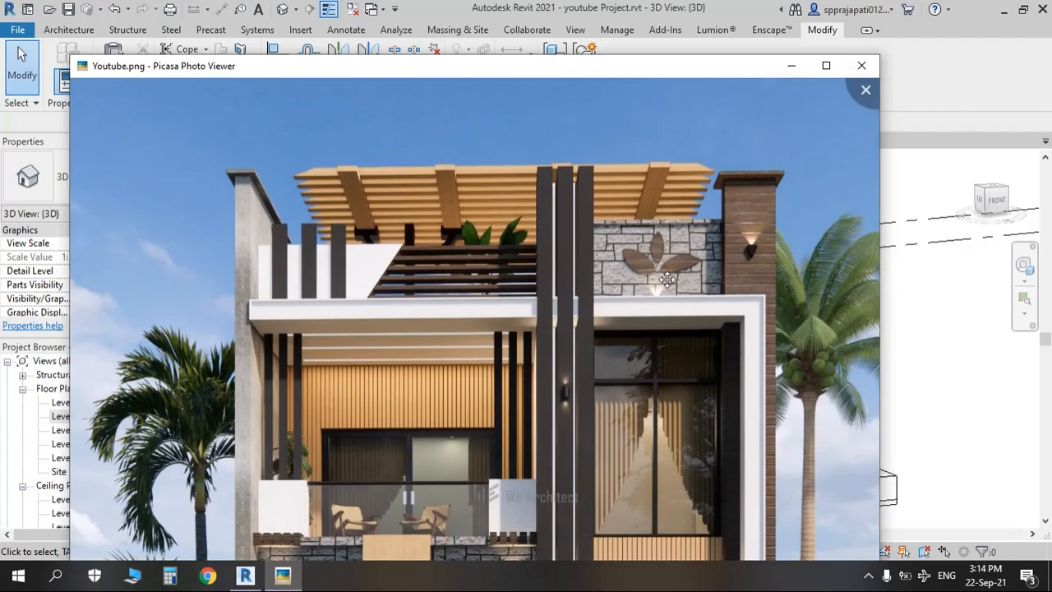
pyautogui.moveTo(615, 244); pyautogui.dragTo(582, 204)
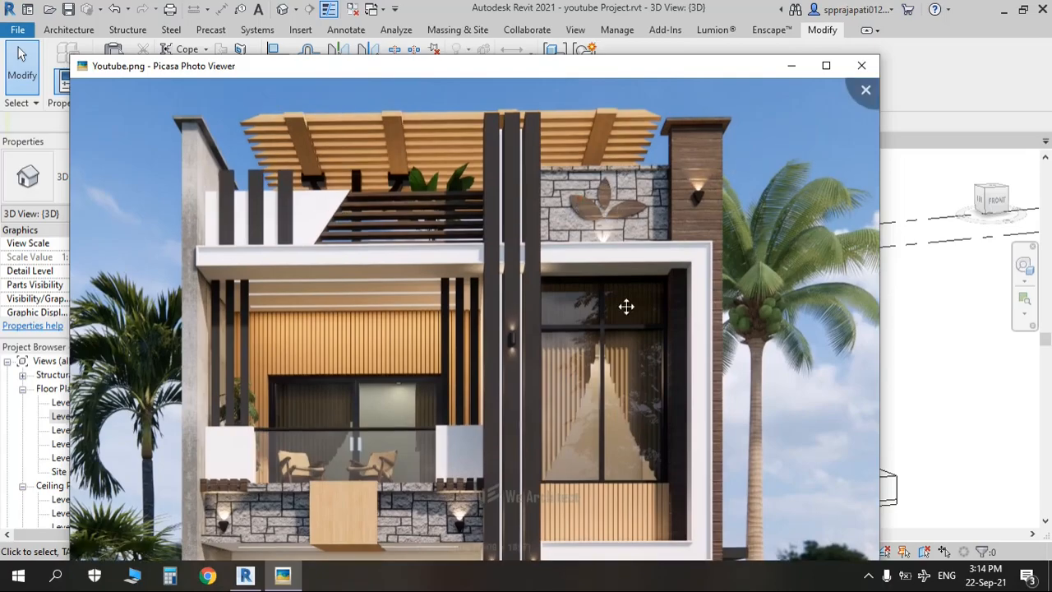
pyautogui.moveTo(626, 307); pyautogui.dragTo(668, 207)
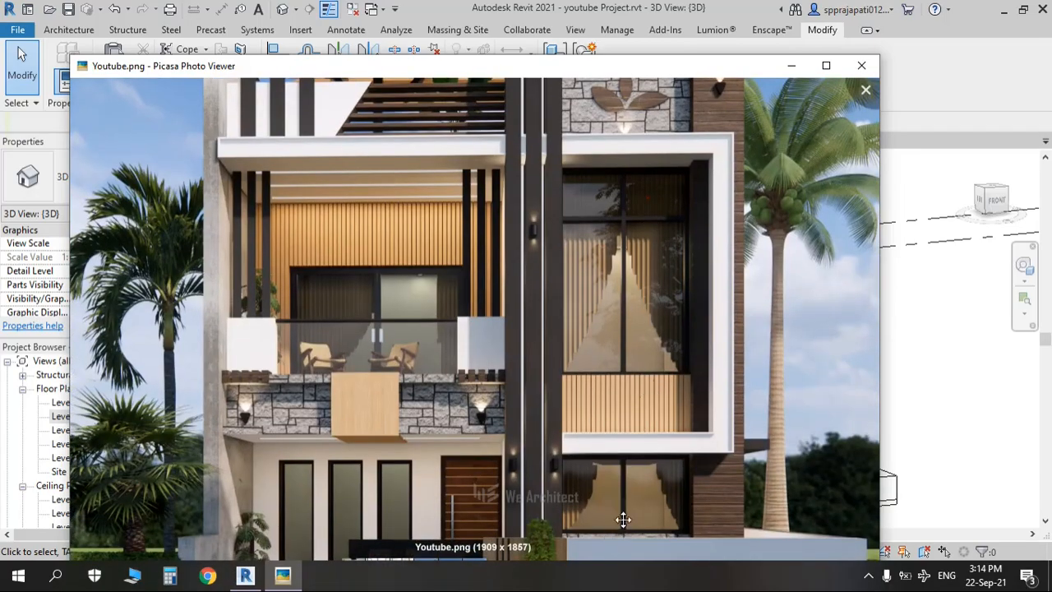
pyautogui.scroll(-3, 609, 105)
pyautogui.hotkey('alt', 'Tab')
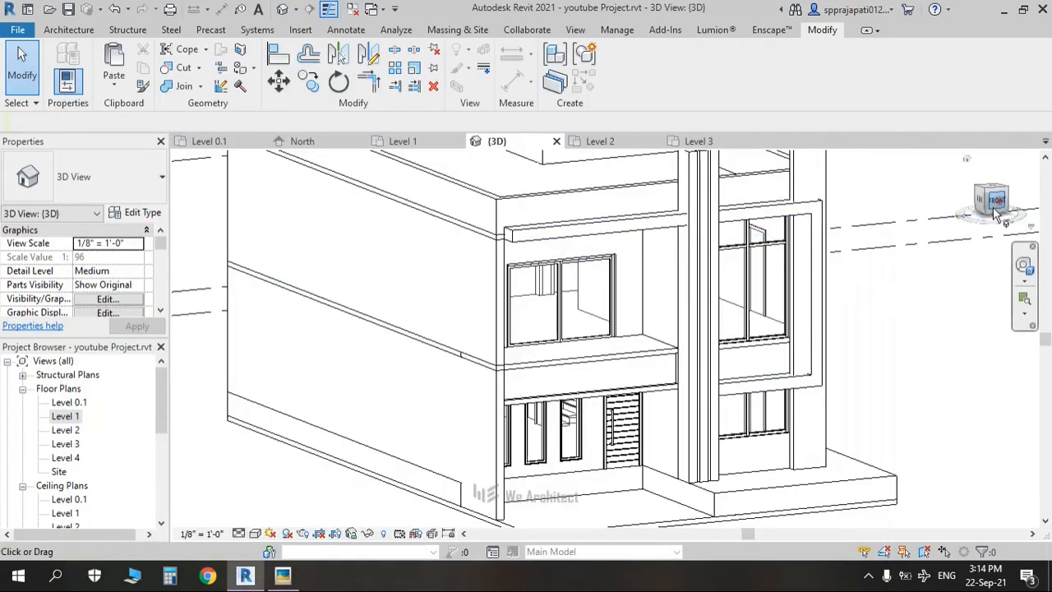
# Step: Turn the 3D view to the front, orbit from above, and zoom toward the house's top walls
pyautogui.click(991, 205)
pyautogui.scroll(6, 613, 345)
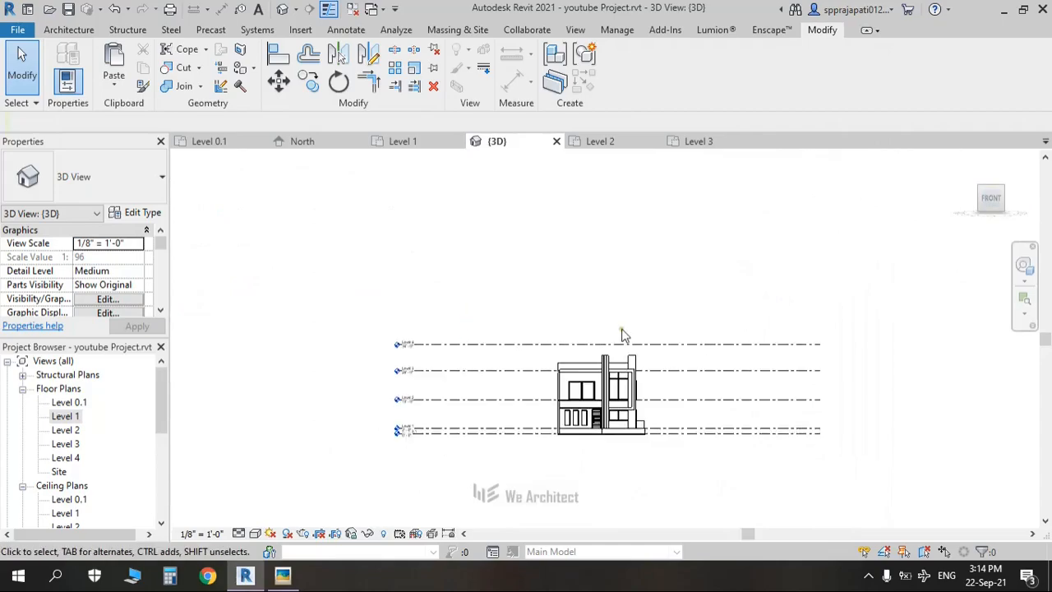
pyautogui.scroll(3, 609, 387)
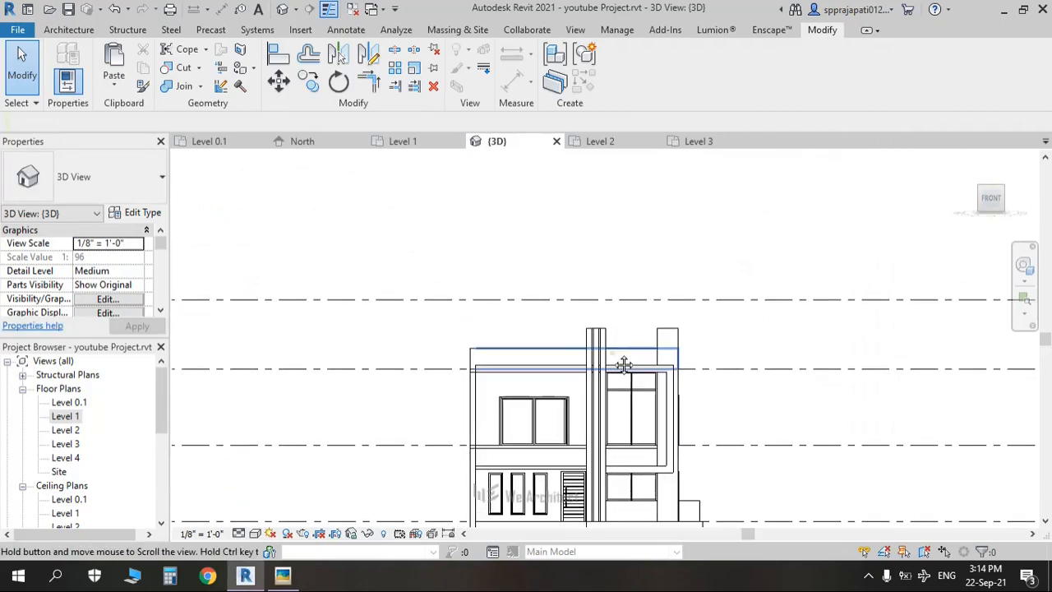
pyautogui.keyDown('shift'); pyautogui.moveTo(593, 367); pyautogui.dragTo(927, 477, button='middle'); pyautogui.keyUp('shift')
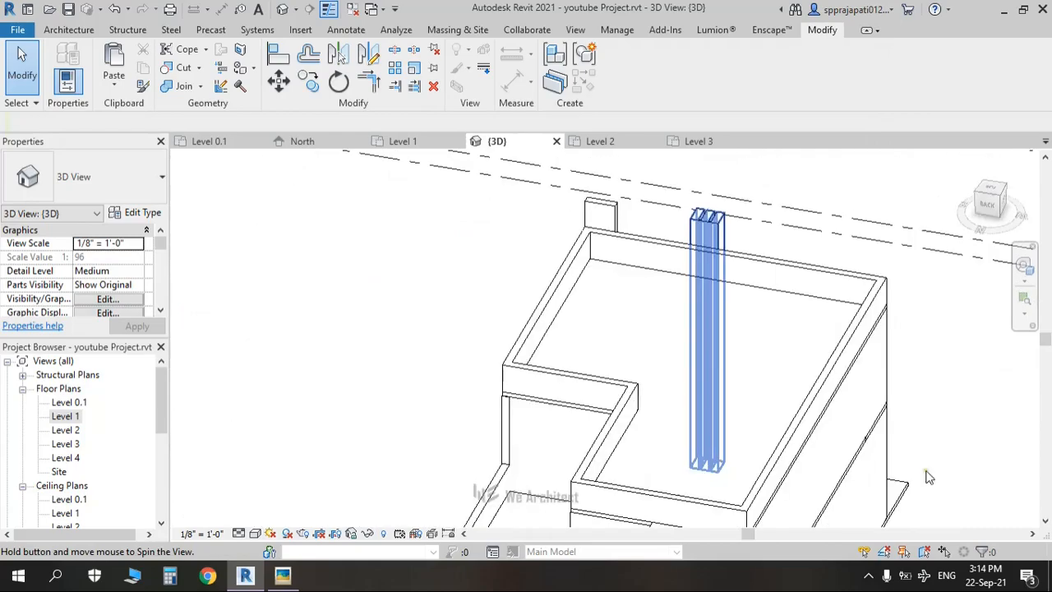
pyautogui.hotkey('alt', 'Tab')
pyautogui.hotkey('alt', 'Tab')
pyautogui.scroll(5, 609, 323)
pyautogui.moveTo(610, 324); pyautogui.dragTo(684, 427, button='middle')
pyautogui.click(996, 194)
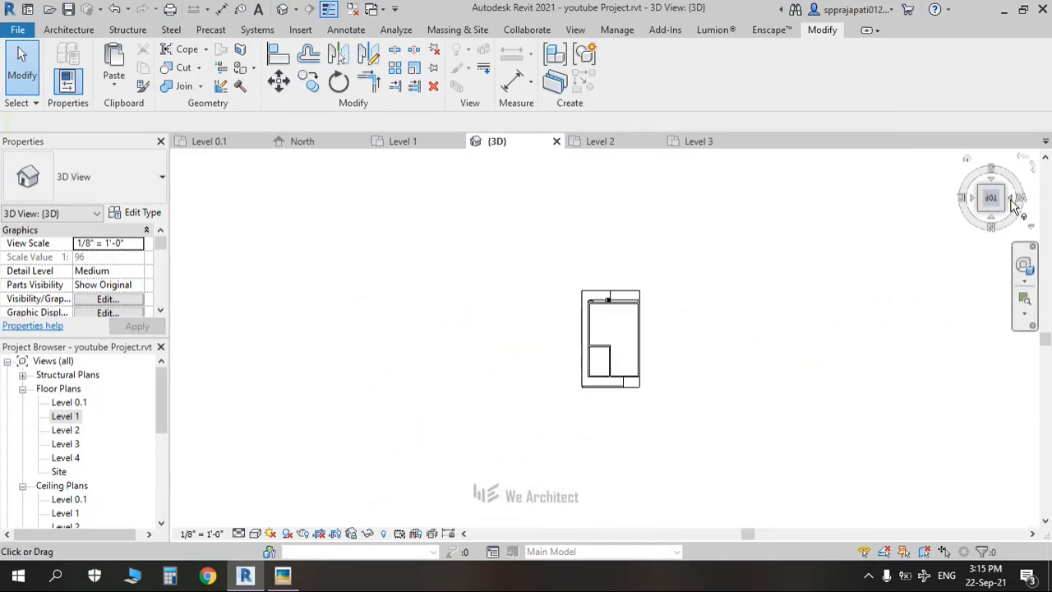
pyautogui.click(993, 217)
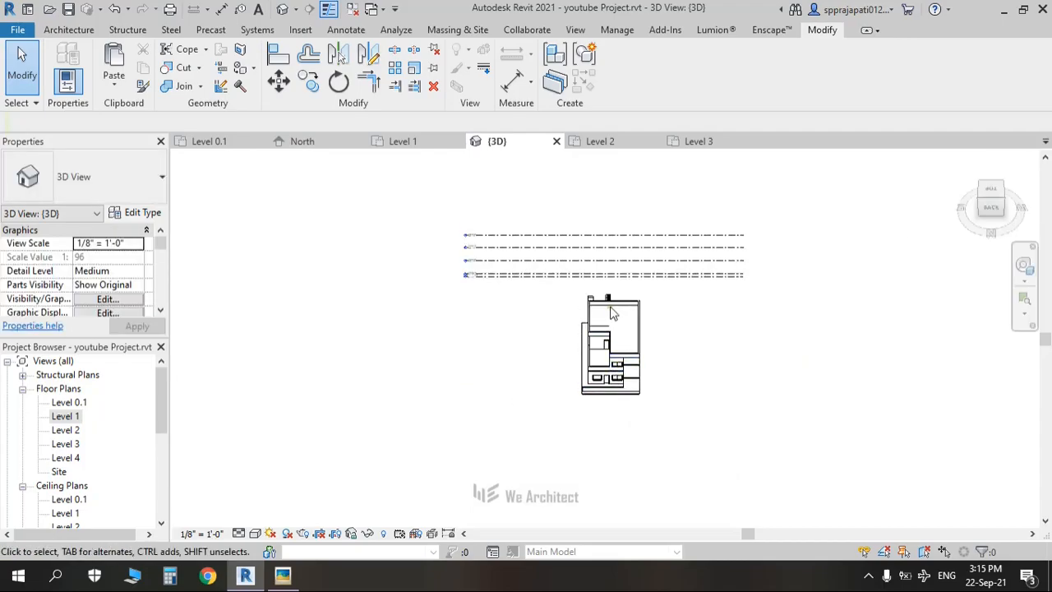
pyautogui.scroll(6, 605, 325)
# Step: Split the upper wall into two pieces with SL, then view the model from the front
pyautogui.press('s')
pyautogui.press('l')
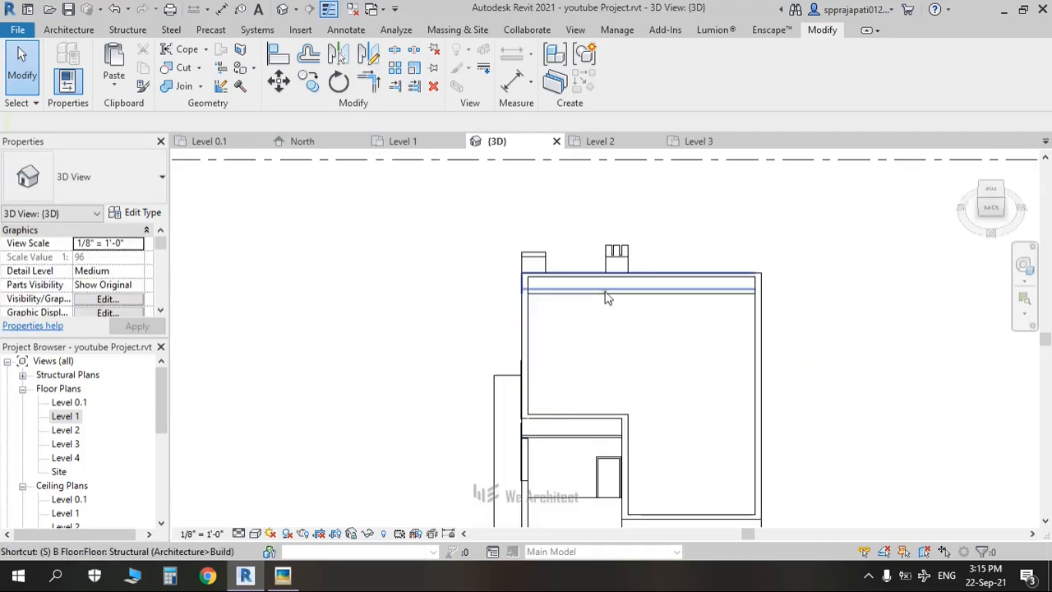
pyautogui.scroll(3, 615, 277)
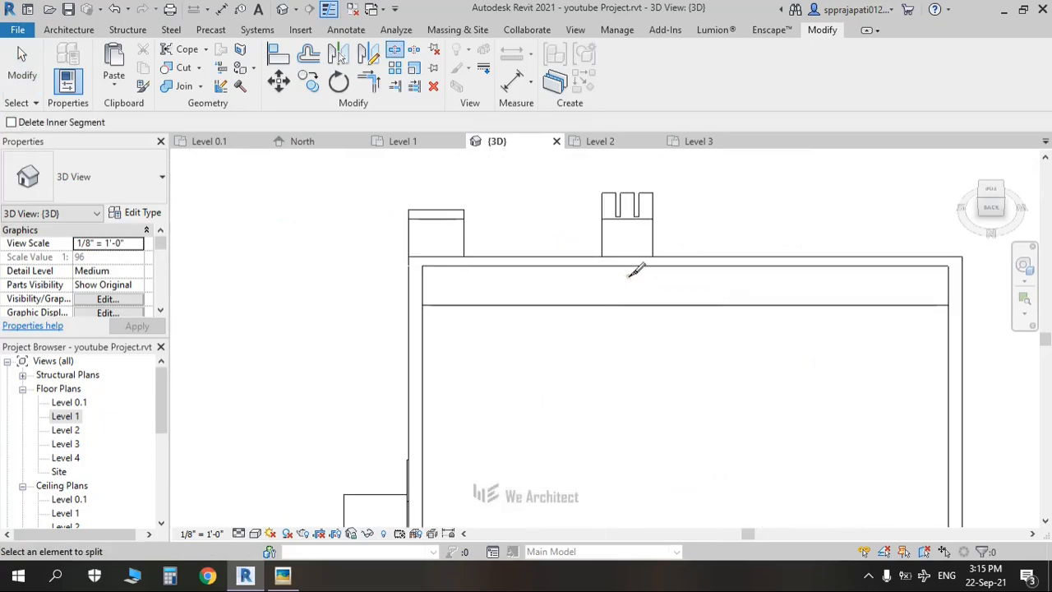
pyautogui.click(655, 262)
pyautogui.press('Escape')
pyautogui.press('Escape')
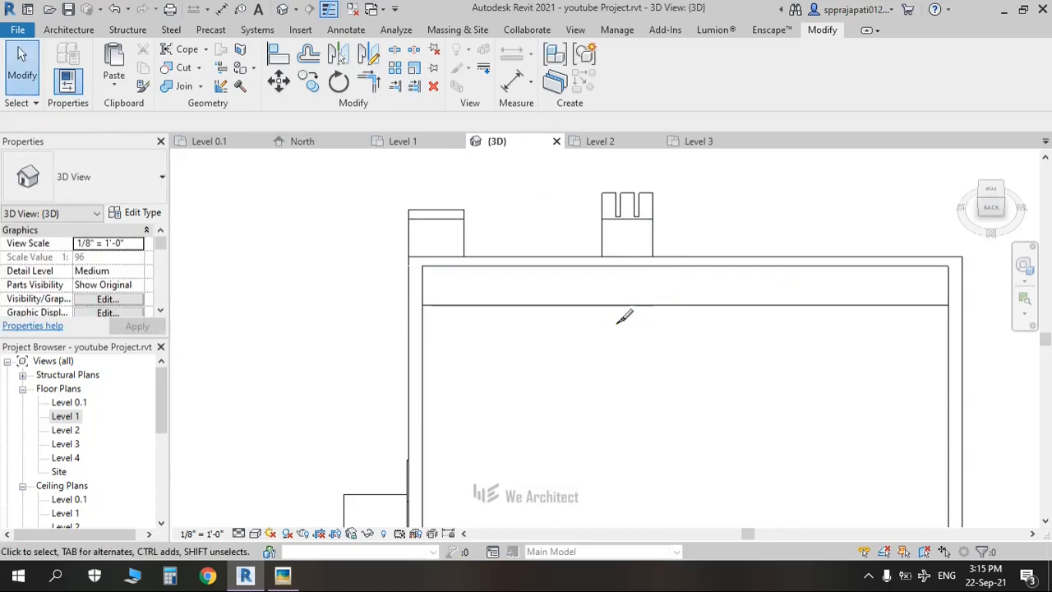
pyautogui.scroll(-3, 535, 359)
pyautogui.keyDown('shift'); pyautogui.moveTo(535, 360); pyautogui.dragTo(874, 225, button='middle'); pyautogui.keyUp('shift')
pyautogui.keyDown('shift'); pyautogui.moveTo(695, 363); pyautogui.dragTo(725, 332, button='middle'); pyautogui.keyUp('shift')
pyautogui.click(991, 199)
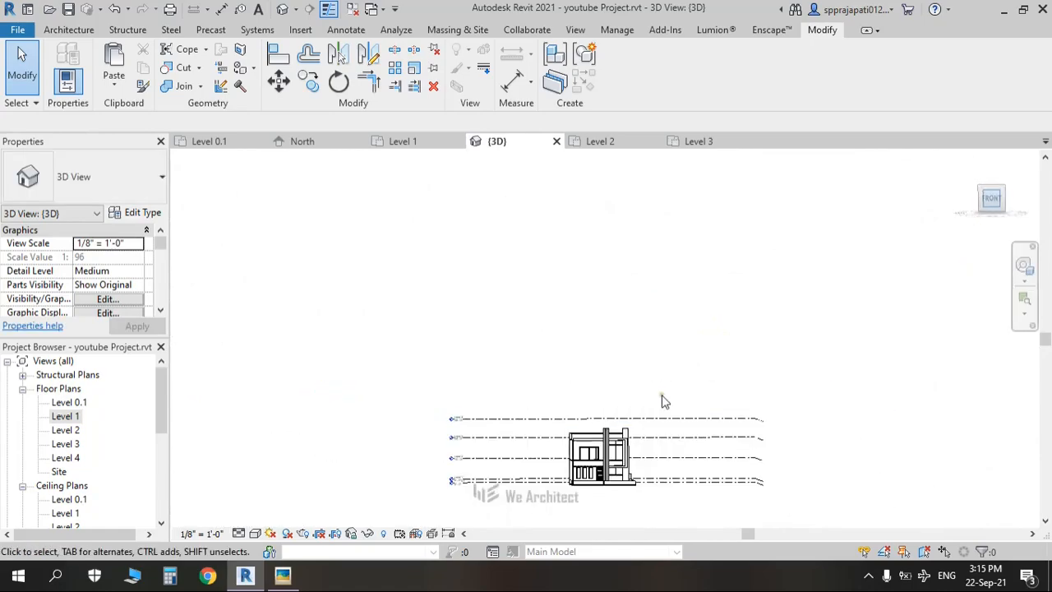
pyautogui.scroll(5, 622, 416)
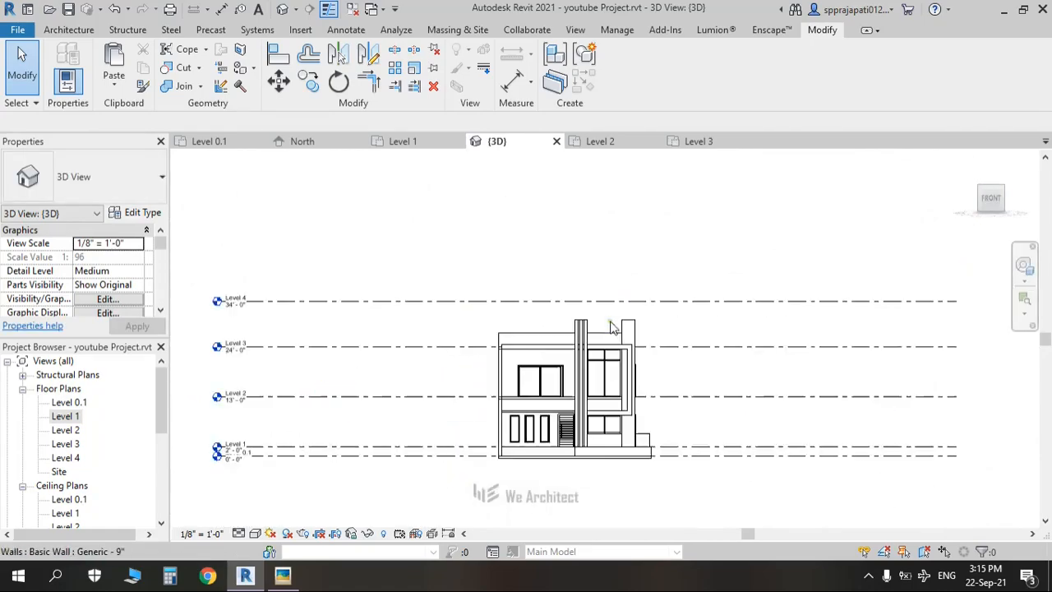
pyautogui.scroll(4, 612, 327)
# Step: Set the parapet wall beside the central pillar to a 5' Unconnected Height
pyautogui.click(575, 376)
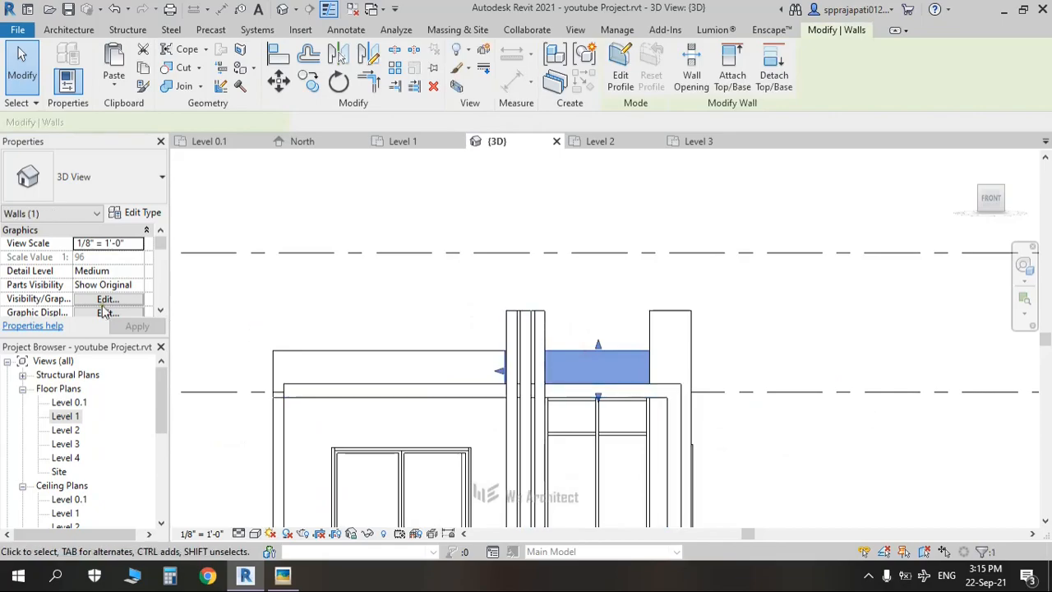
pyautogui.scroll(-1, 113, 304)
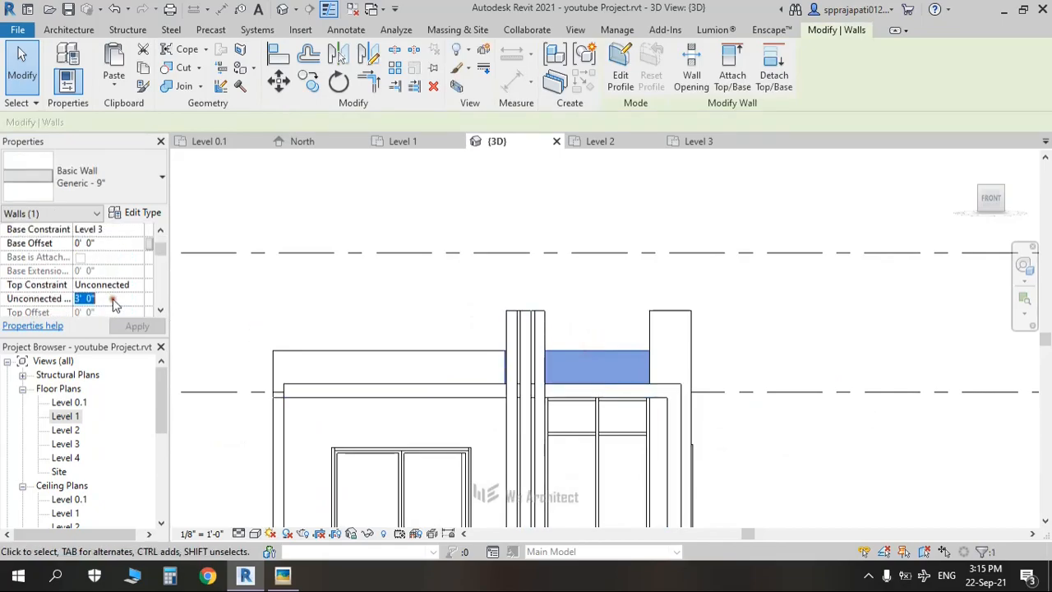
pyautogui.write('4')
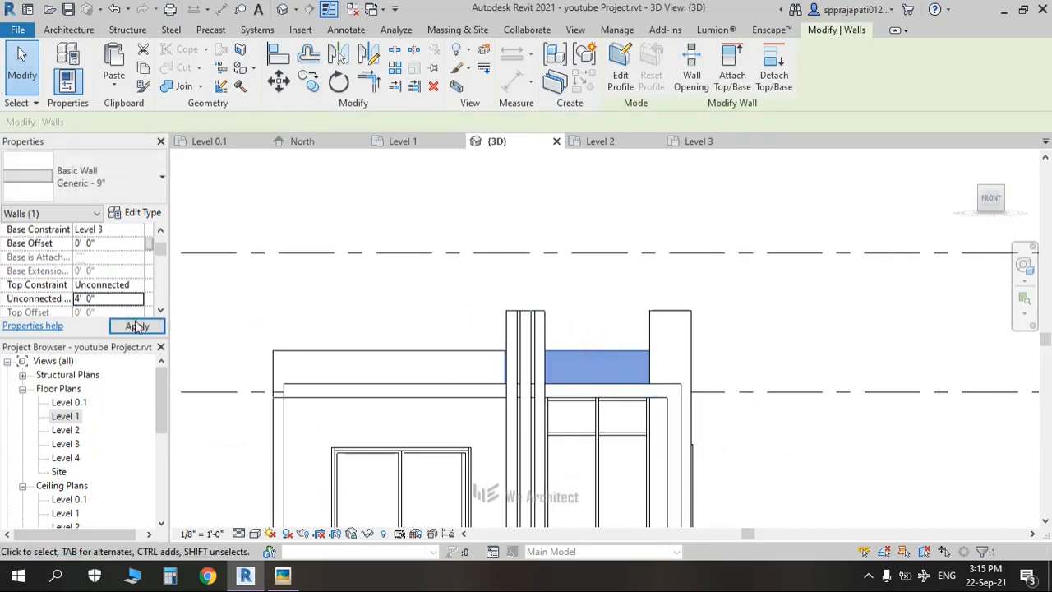
pyautogui.click(145, 328)
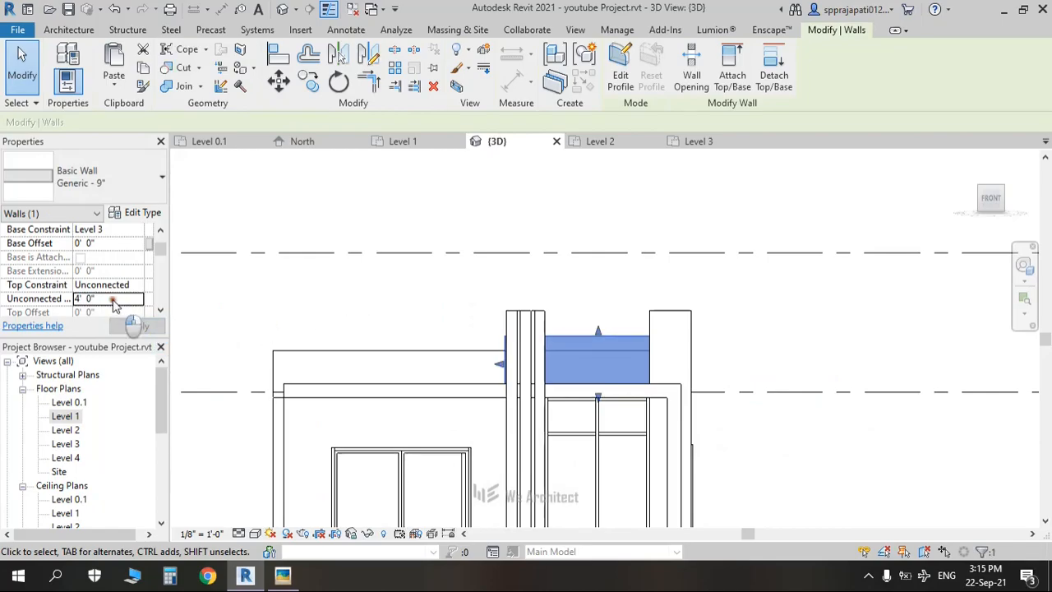
pyautogui.press('Return')
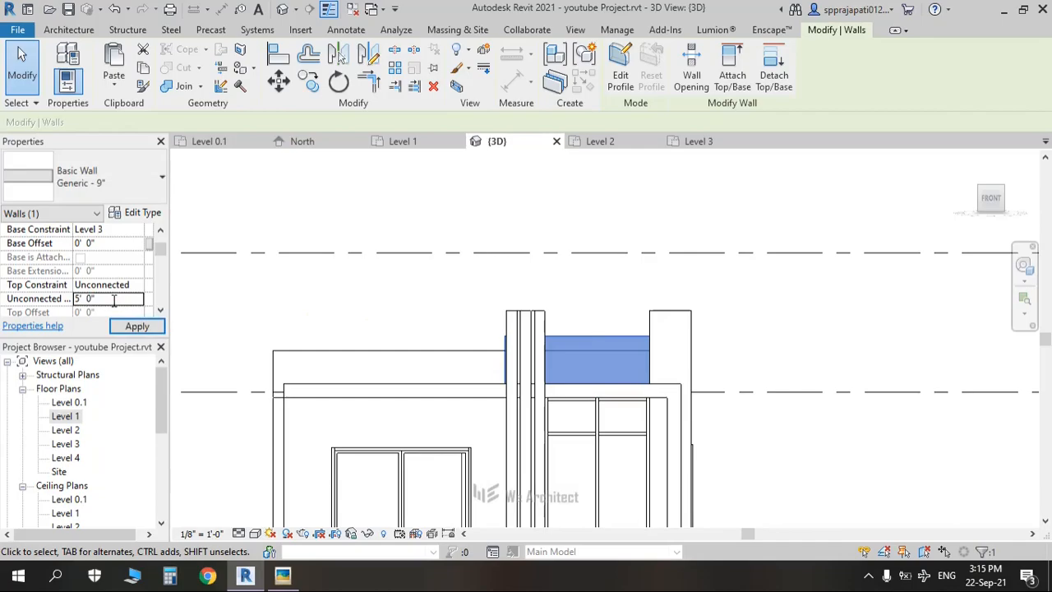
pyautogui.click(145, 327)
pyautogui.click(394, 301)
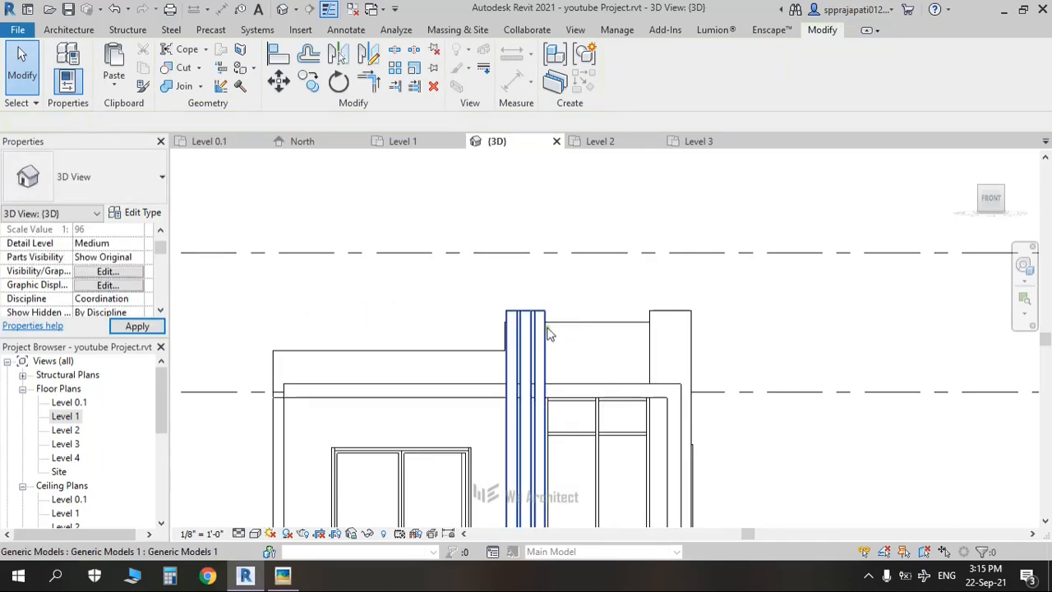
# Step: Drag the central pillar's top and the right-hand pier's top upward
pyautogui.click(536, 311)
pyautogui.moveTo(526, 305); pyautogui.dragTo(563, 299)
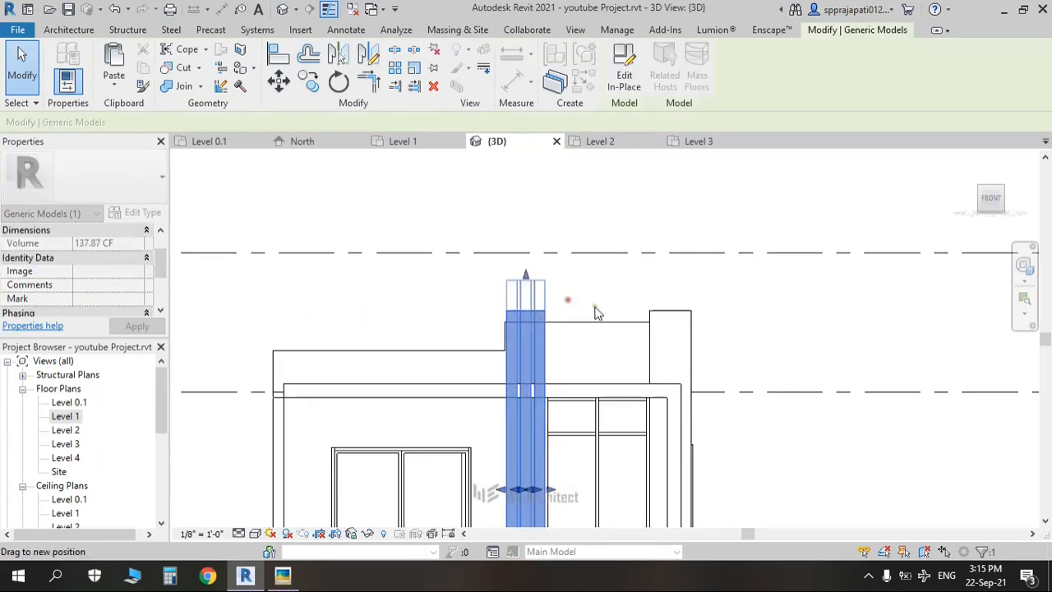
pyautogui.click(667, 321)
pyautogui.moveTo(669, 306); pyautogui.dragTo(665, 283)
pyautogui.click(739, 332)
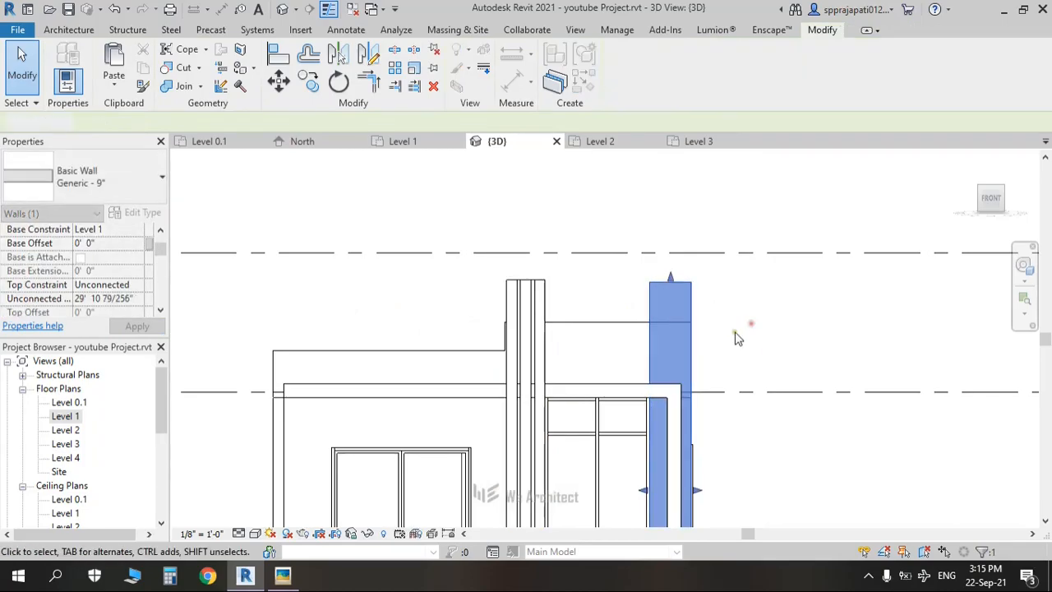
pyautogui.scroll(-3, 734, 336)
pyautogui.moveTo(692, 304); pyautogui.dragTo(657, 298, button='middle')
# Step: Check the reference house photo again and return to the Revit model
pyautogui.hotkey('alt', 'Tab')
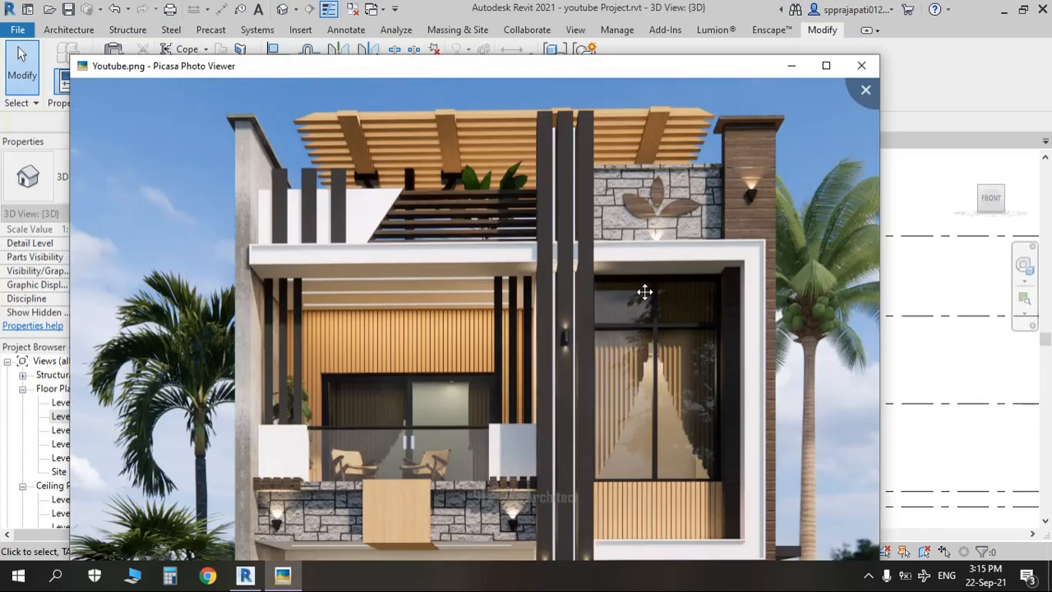
pyautogui.scroll(-5, 647, 289)
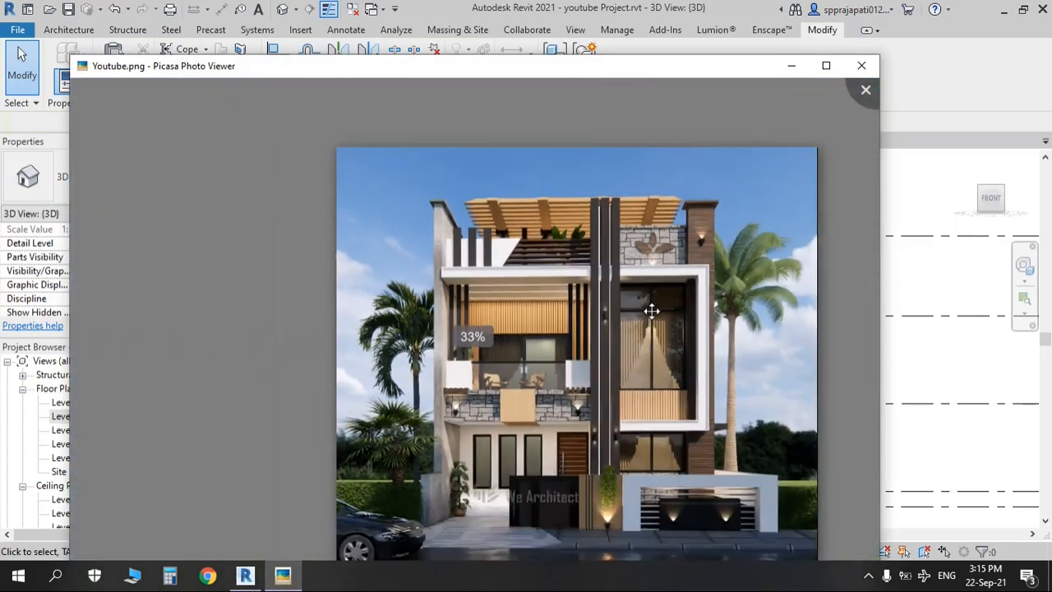
pyautogui.scroll(2, 631, 298)
pyautogui.scroll(3, 631, 297)
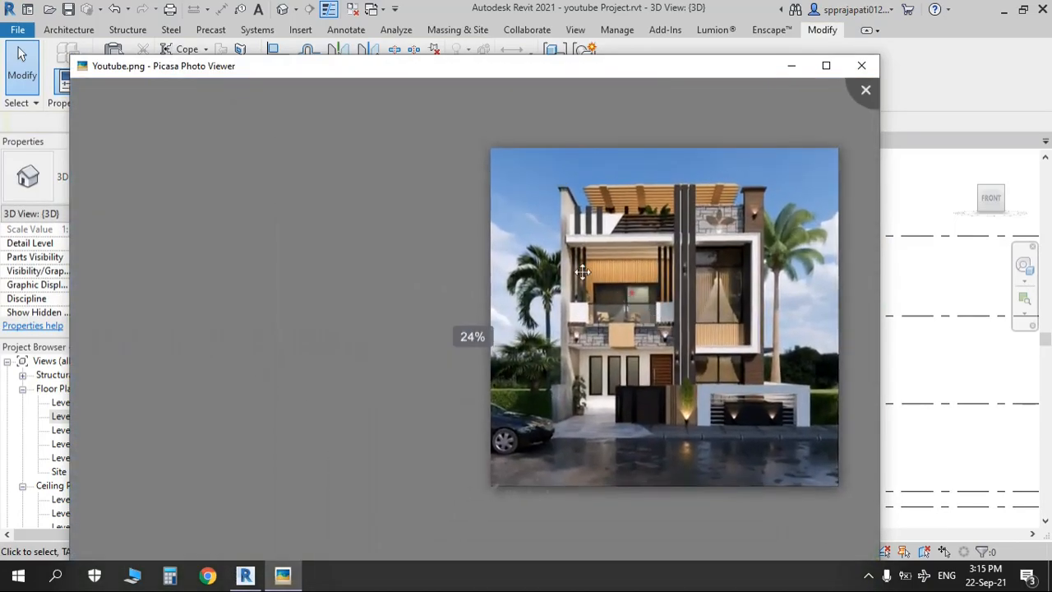
pyautogui.hotkey('alt', 'Tab')
# Step: Set the parapet wall beside the central pillar to an Unconnected Height of 4' 6"
pyautogui.scroll(2, 576, 292)
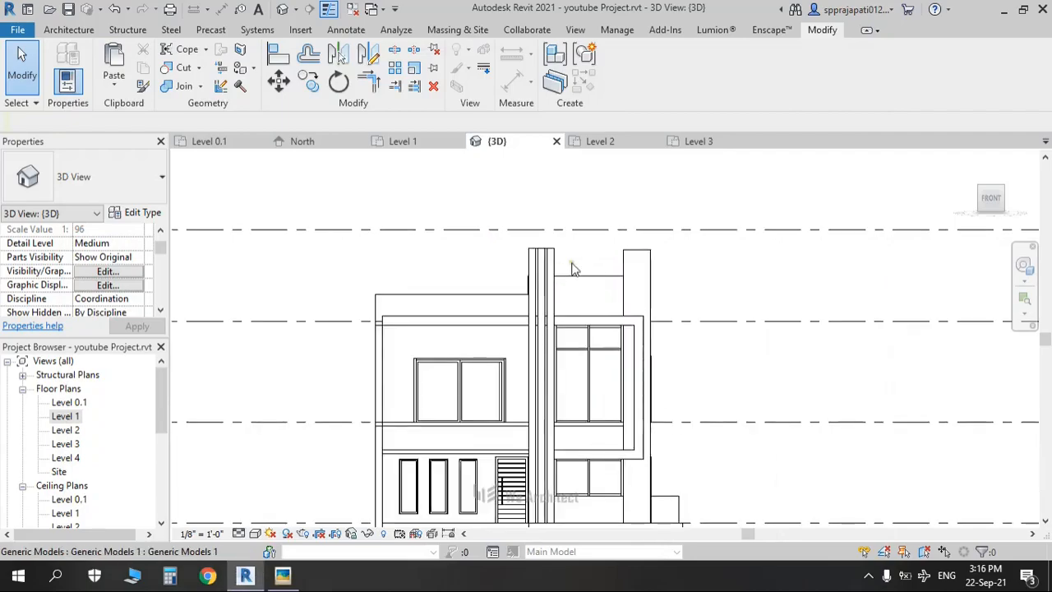
pyautogui.click(544, 262)
pyautogui.click(553, 248)
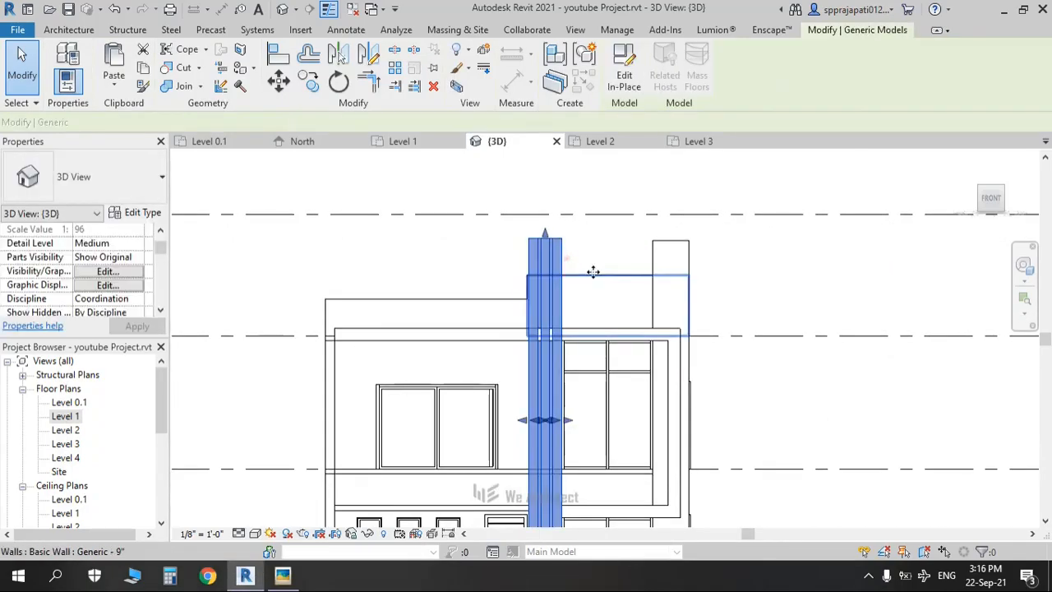
pyautogui.click(593, 274)
pyautogui.click(117, 299)
pyautogui.press('Return')
pyautogui.scroll(3, 526, 247)
pyautogui.press('Escape')
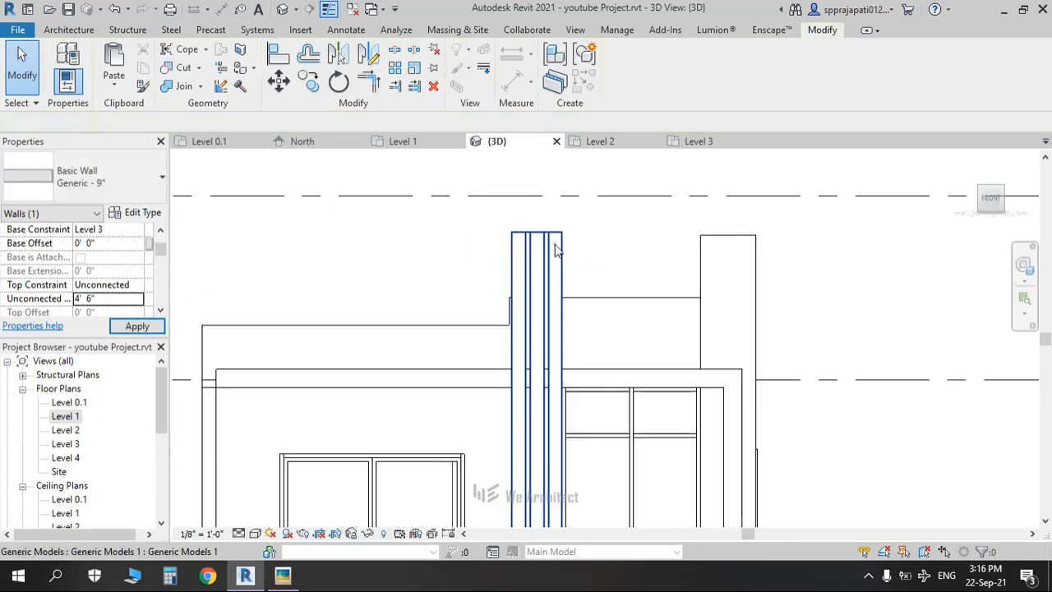
# Step: Check the central pillar and recentre the facade in the view
pyautogui.click(548, 243)
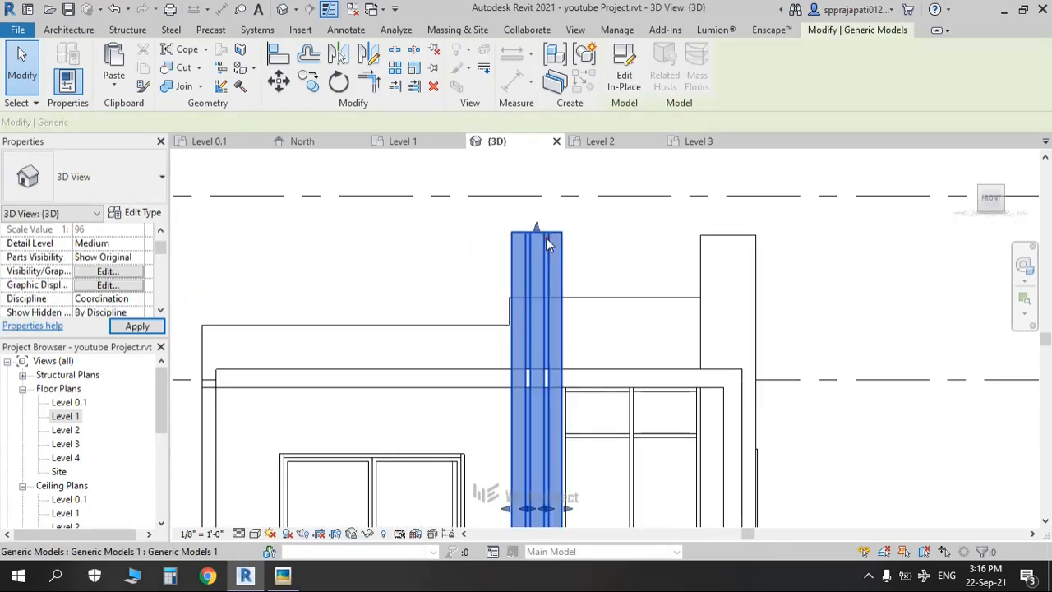
pyautogui.click(626, 250)
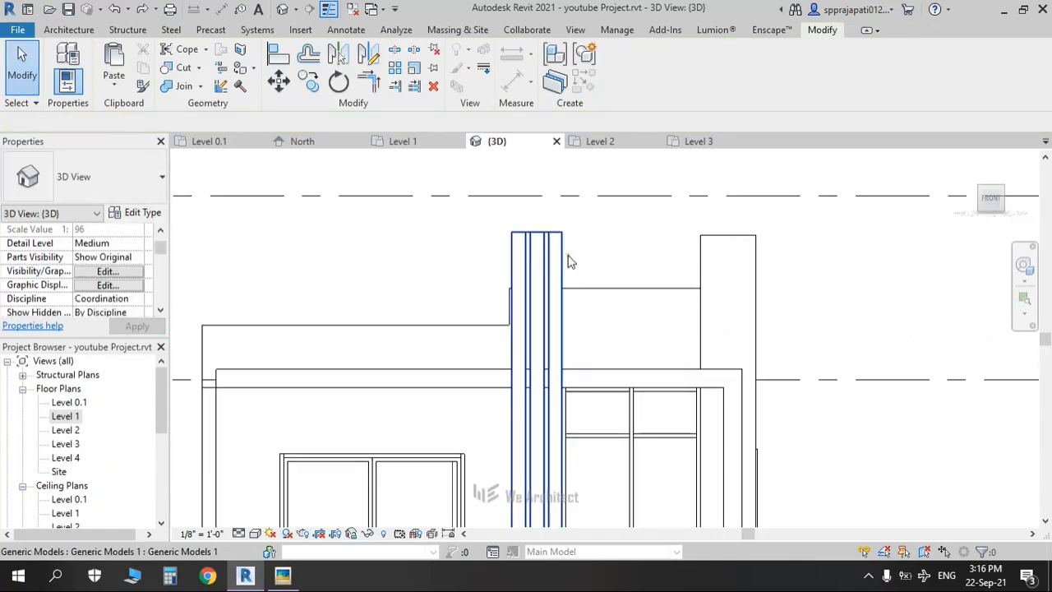
pyautogui.click(542, 240)
pyautogui.click(421, 259)
pyautogui.scroll(-3, 428, 270)
pyautogui.moveTo(428, 271); pyautogui.dragTo(632, 241, button='middle')
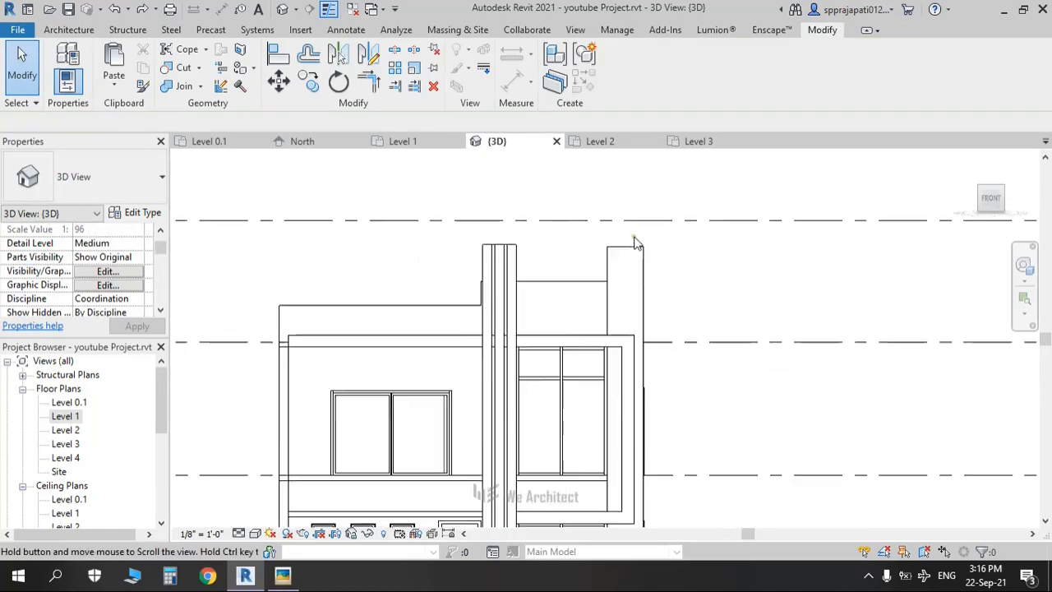
# Step: Compare the facade with the reference photo, enlarged on the upper-floor window and pillar
pyautogui.hotkey('alt', 'Tab')
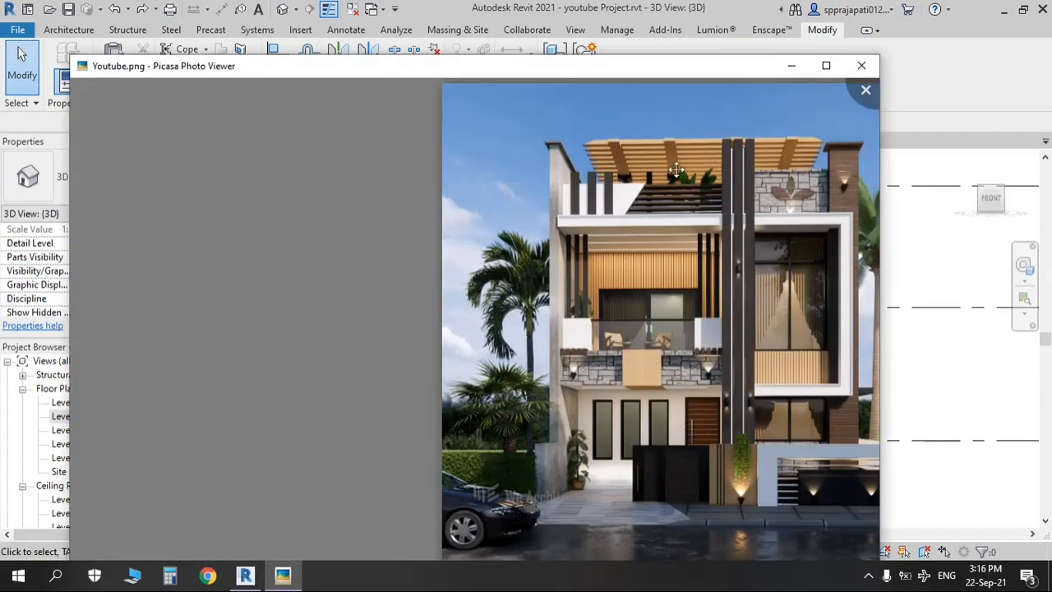
pyautogui.hotkey('alt', 'Tab')
pyautogui.moveTo(550, 235); pyautogui.dragTo(522, 240, button='middle')
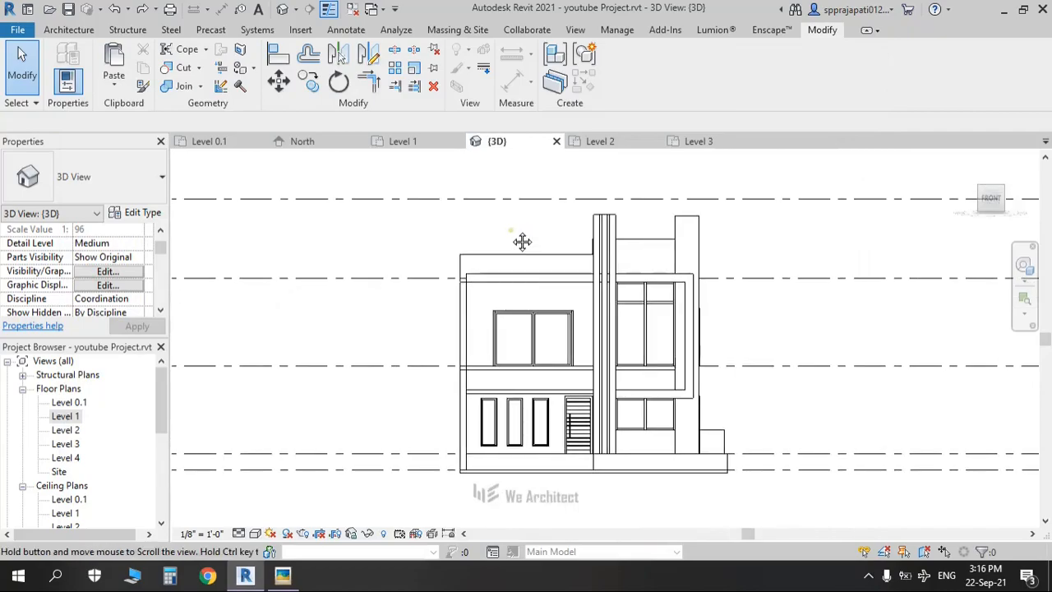
pyautogui.scroll(2, 522, 242)
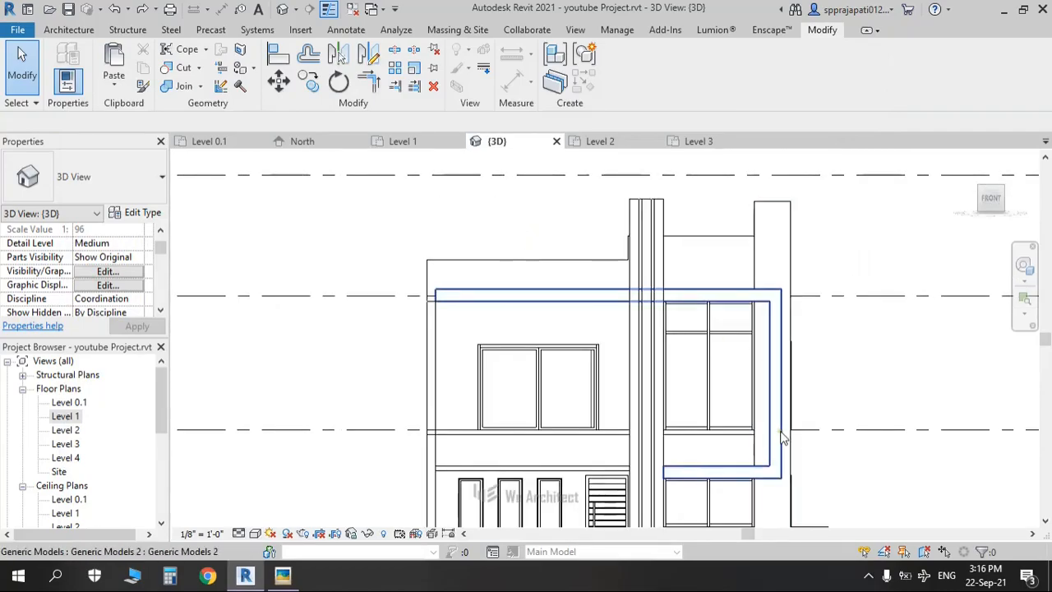
pyautogui.hotkey('alt', 'Tab')
pyautogui.scroll(3, 802, 397)
pyautogui.moveTo(801, 397); pyautogui.dragTo(547, 417)
pyautogui.scroll(3, 542, 408)
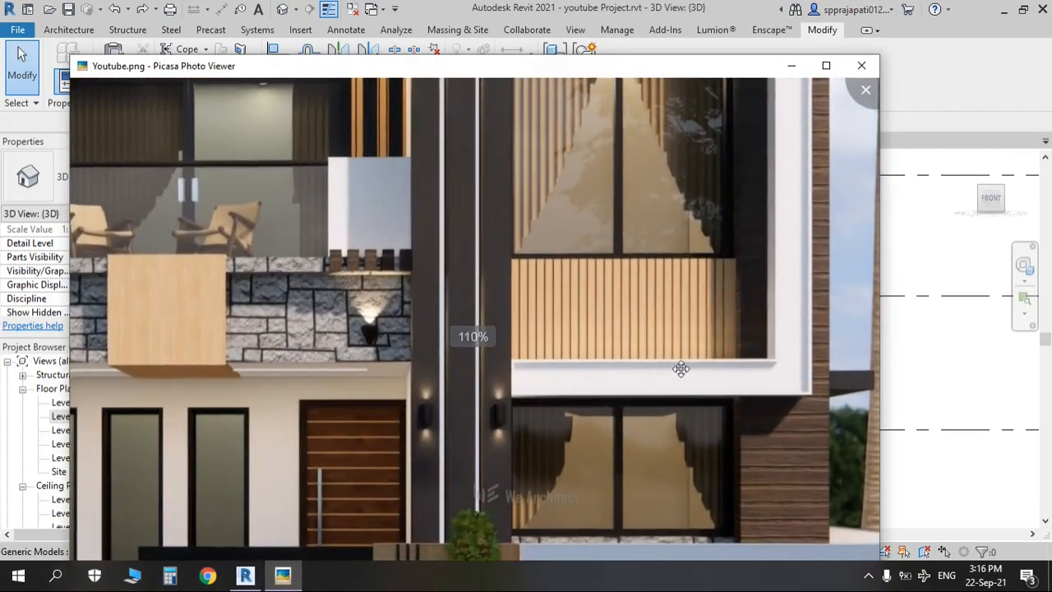
pyautogui.moveTo(790, 355); pyautogui.dragTo(789, 514)
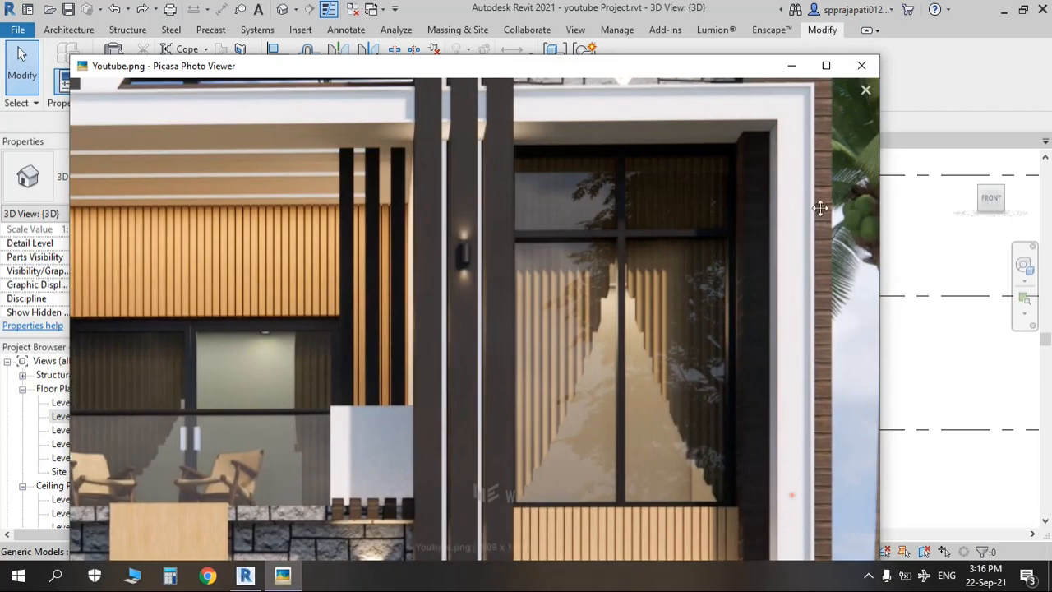
pyautogui.moveTo(757, 148); pyautogui.dragTo(566, 284)
pyautogui.hotkey('alt', 'Tab')
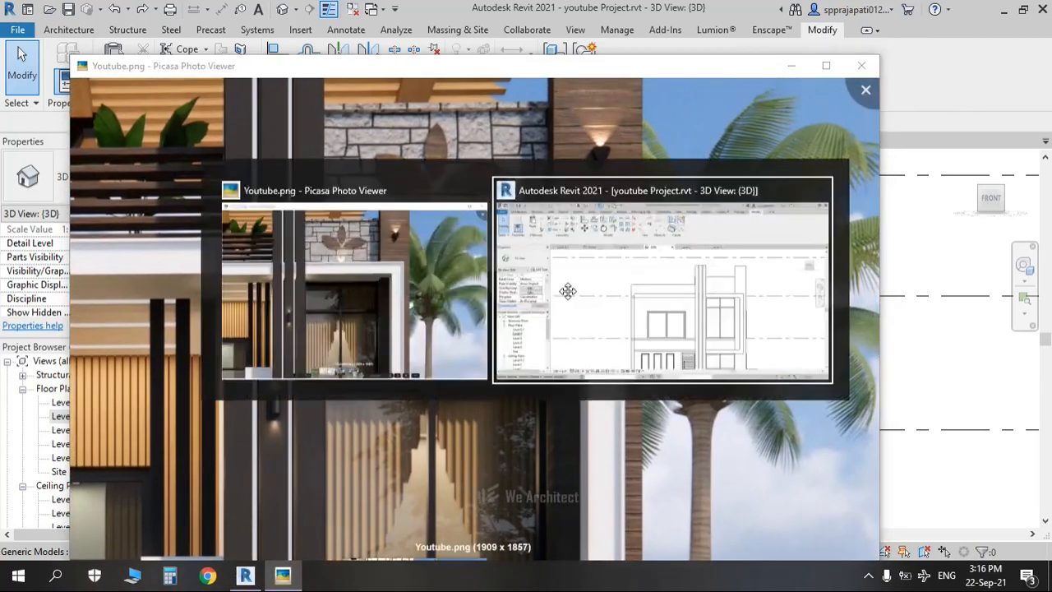
# Step: Create an in-place Generic Models family named Generic Models 1 and begin a sweep
pyautogui.keyDown('shift'); pyautogui.moveTo(566, 291); pyautogui.dragTo(585, 388, button='middle'); pyautogui.keyUp('shift')
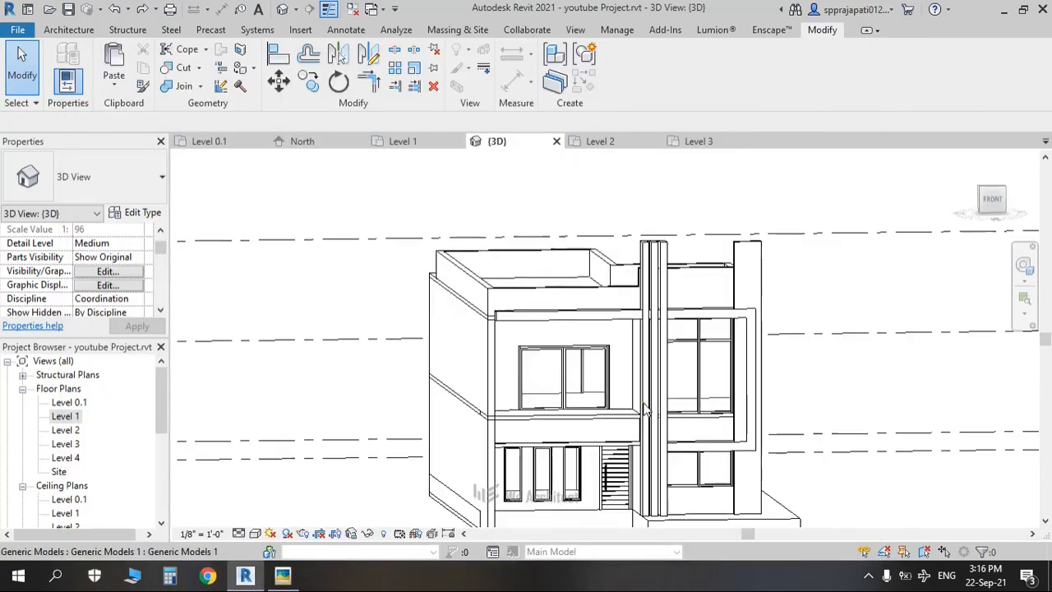
pyautogui.keyDown('shift'); pyautogui.moveTo(605, 425); pyautogui.dragTo(529, 378, button='middle'); pyautogui.keyUp('shift')
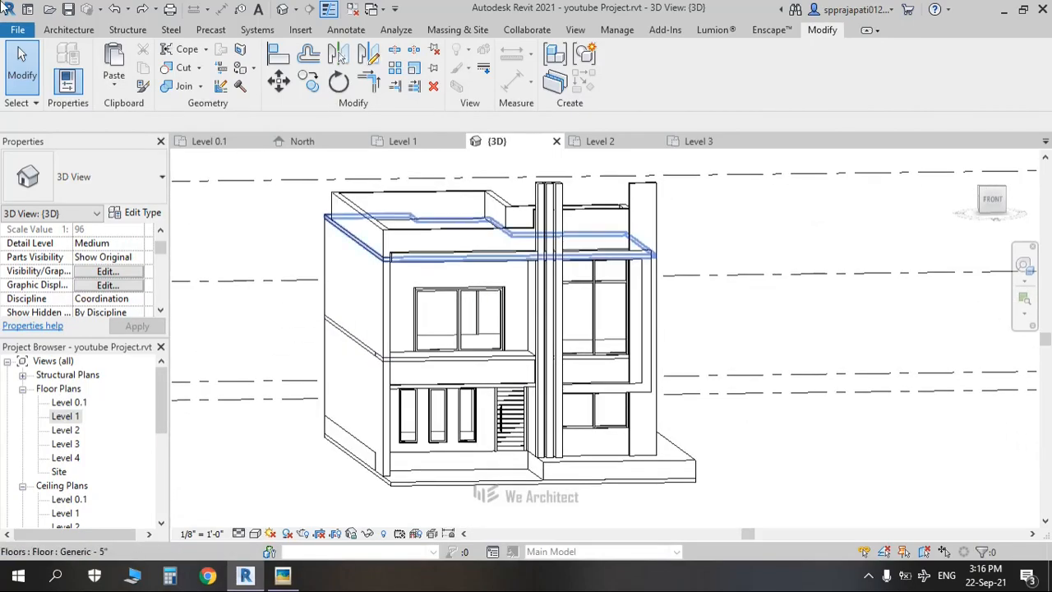
pyautogui.click(74, 32)
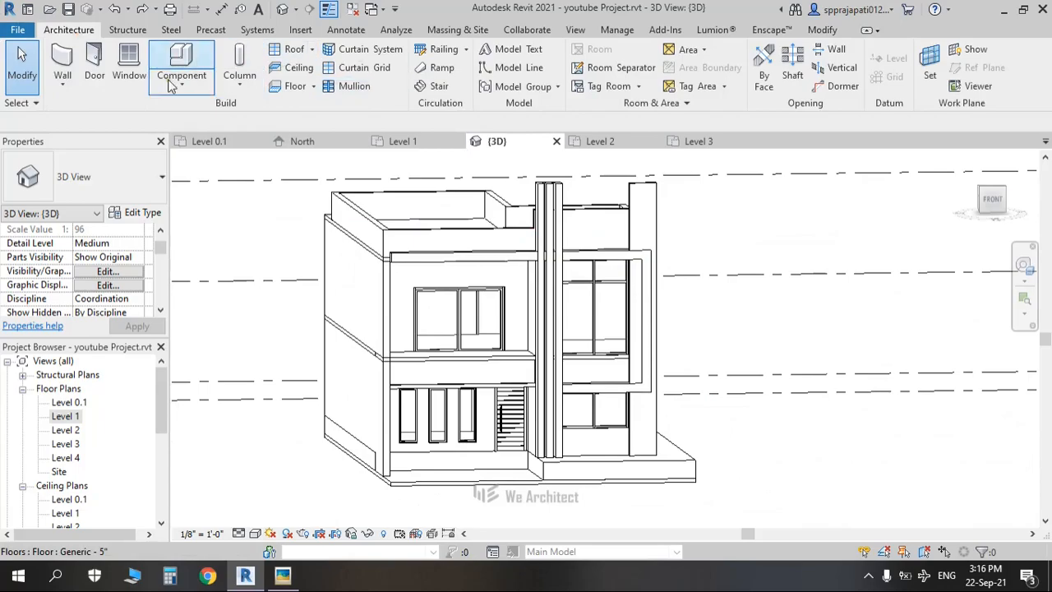
pyautogui.click(171, 86)
pyautogui.click(205, 146)
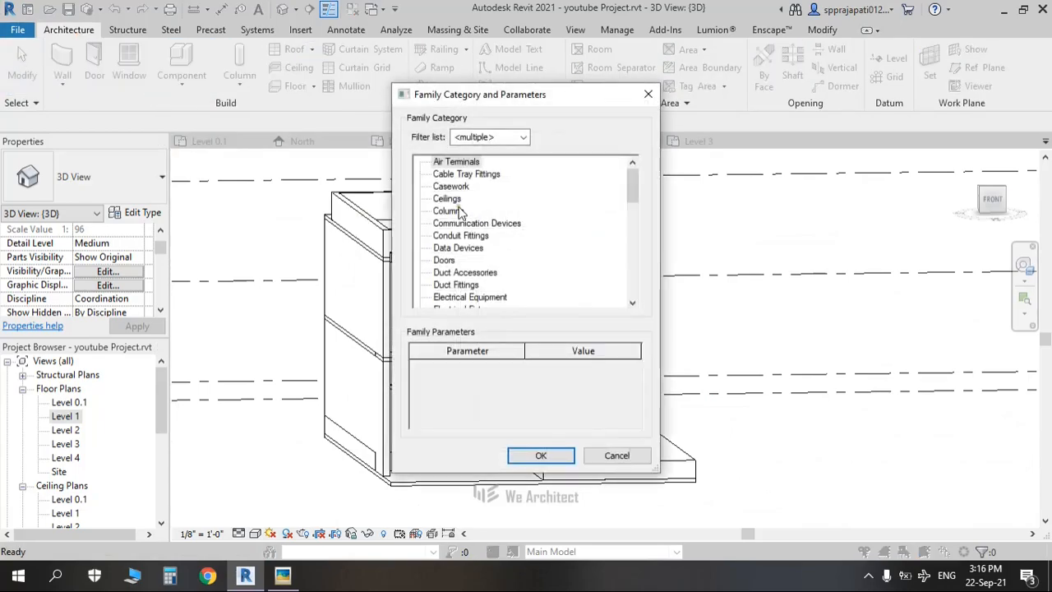
pyautogui.press('g')
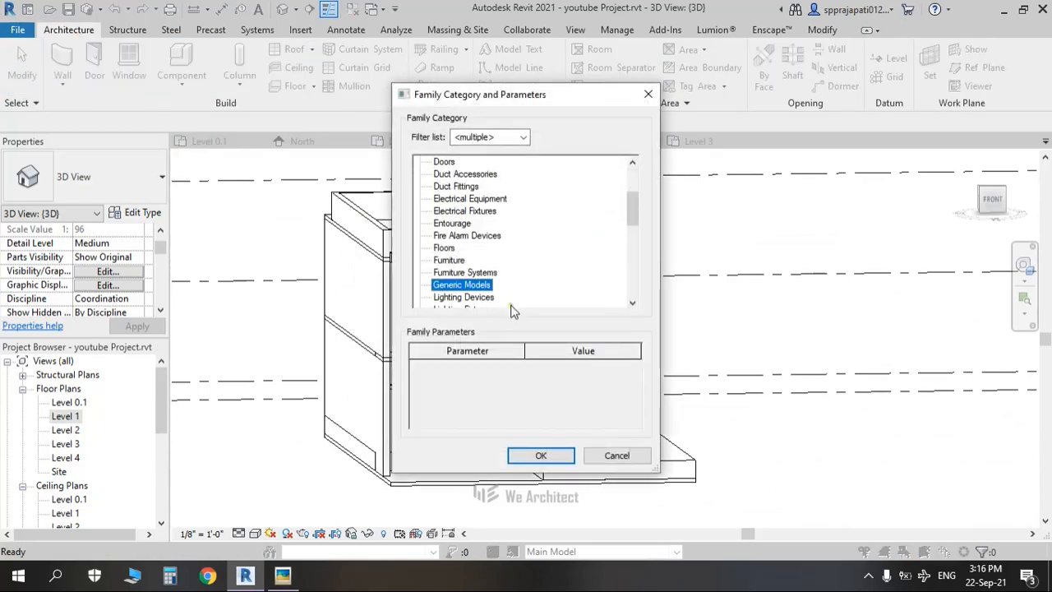
pyautogui.click(540, 456)
pyautogui.click(528, 314)
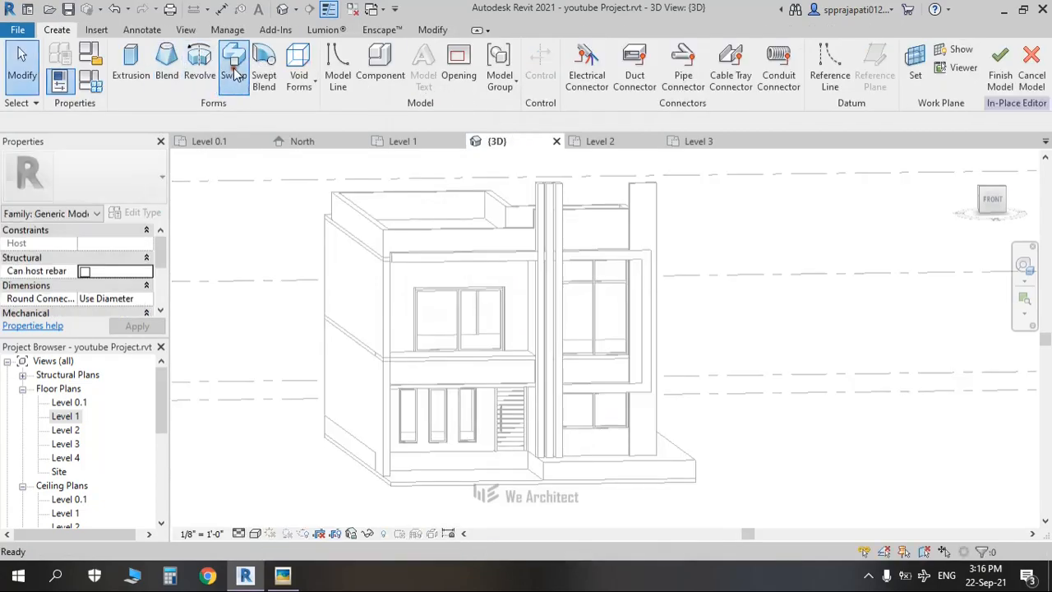
pyautogui.click(235, 74)
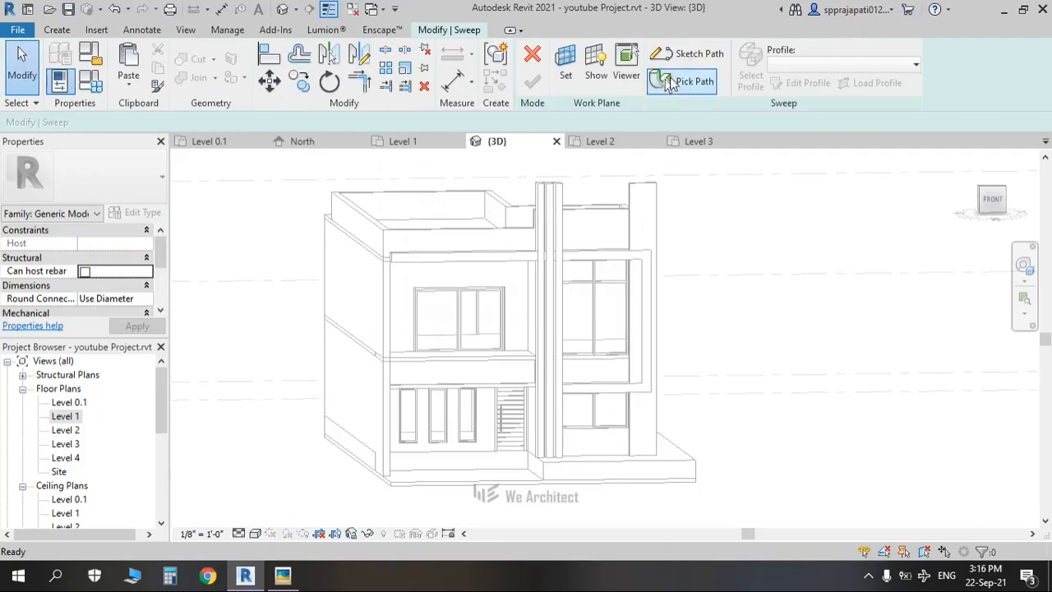
# Step: Pick the frame band's top and bottom edges as the sweep path
pyautogui.click(671, 83)
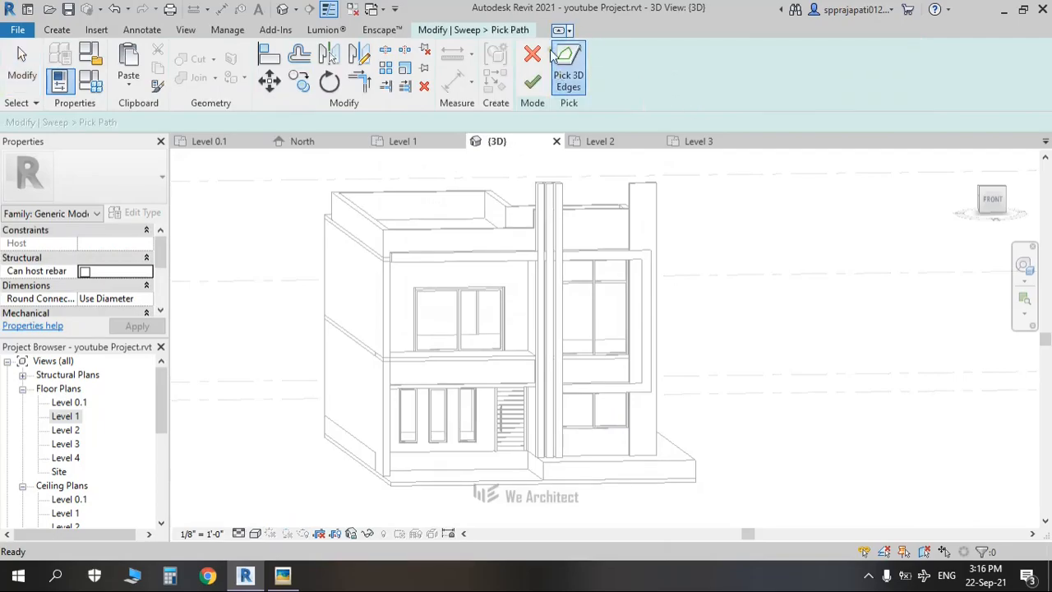
pyautogui.keyDown('shift'); pyautogui.moveTo(622, 208); pyautogui.dragTo(651, 268, button='middle'); pyautogui.keyUp('shift')
pyautogui.scroll(2, 581, 384)
pyautogui.scroll(4, 580, 388)
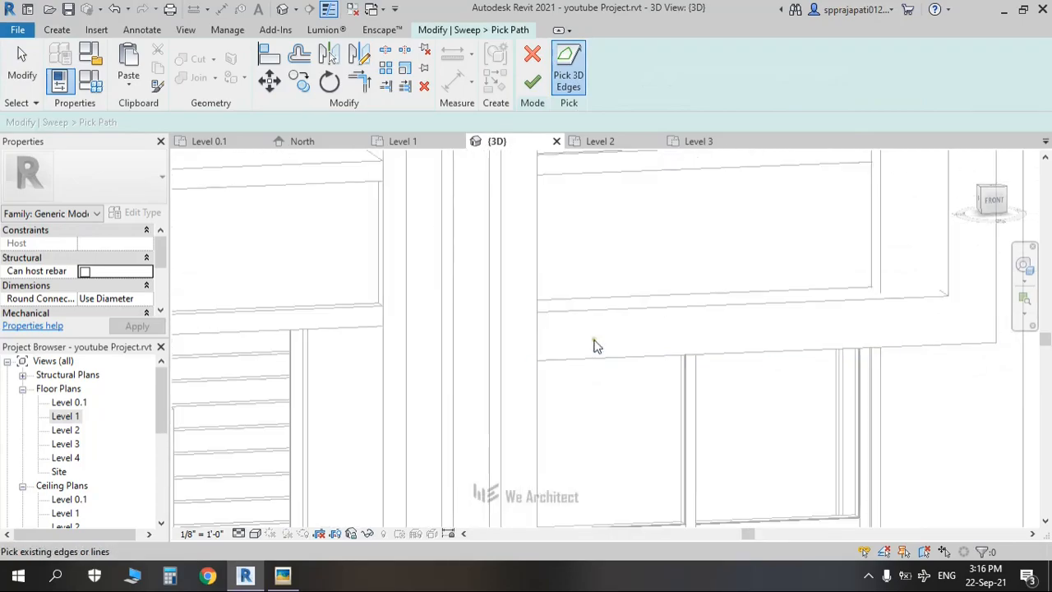
pyautogui.keyDown('shift'); pyautogui.moveTo(608, 353); pyautogui.dragTo(284, 336, button='middle'); pyautogui.keyUp('shift')
pyautogui.scroll(3, 393, 324)
pyautogui.click(400, 301)
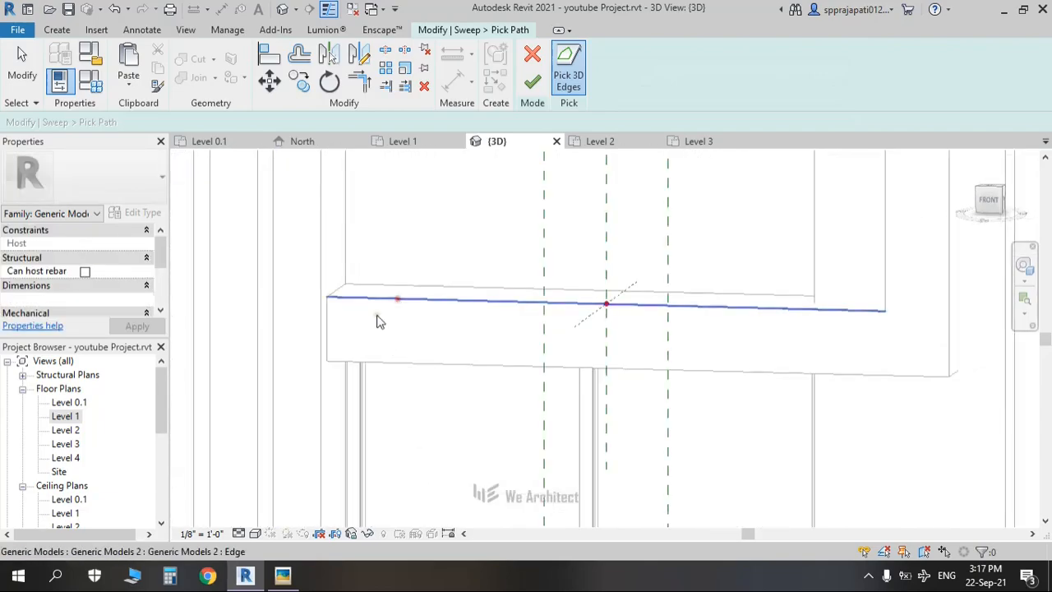
pyautogui.click(398, 364)
# Step: Add the vertical frame edge and remaining band edges, then finish the path
pyautogui.scroll(-2, 827, 322)
pyautogui.moveTo(822, 340); pyautogui.dragTo(623, 421, button='middle')
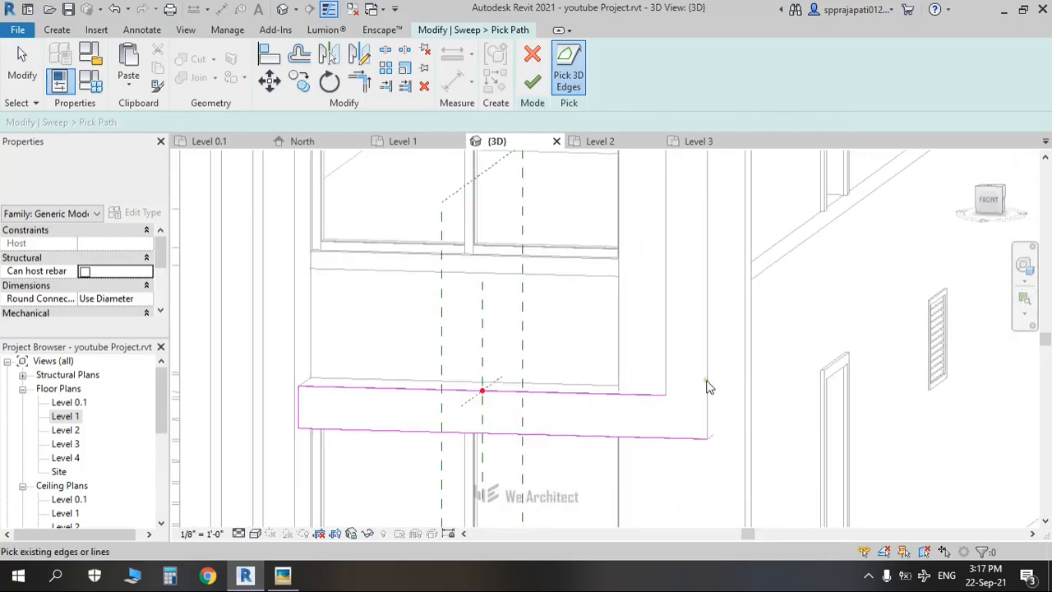
pyautogui.click(708, 382)
pyautogui.scroll(-2, 693, 300)
pyautogui.moveTo(699, 325); pyautogui.dragTo(683, 449, button='middle')
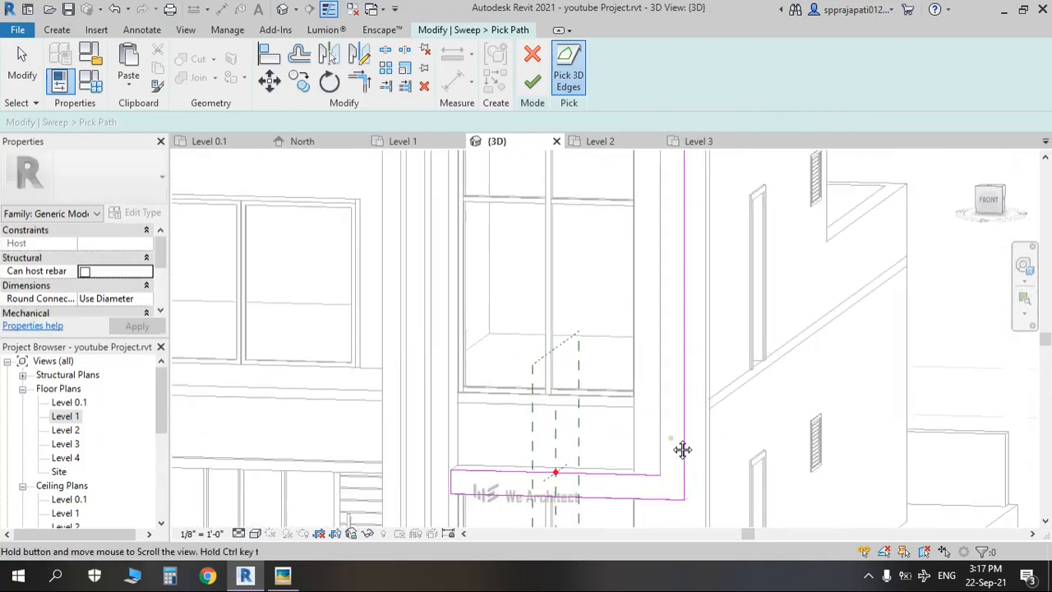
pyautogui.moveTo(660, 357); pyautogui.dragTo(690, 428, button='middle')
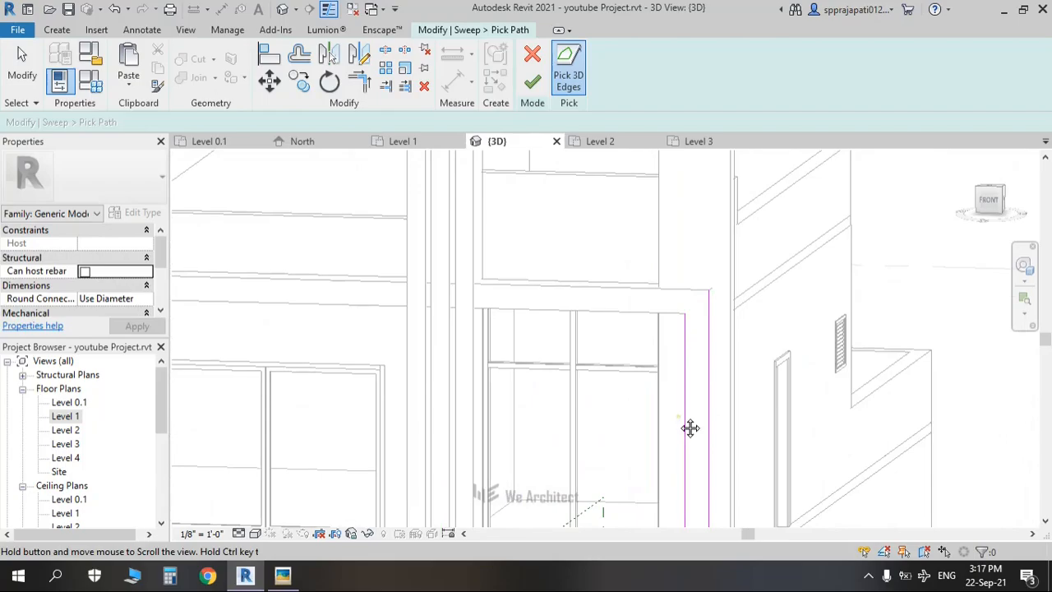
pyautogui.click(683, 291)
pyautogui.click(675, 313)
pyautogui.moveTo(383, 316); pyautogui.dragTo(579, 334, button='middle')
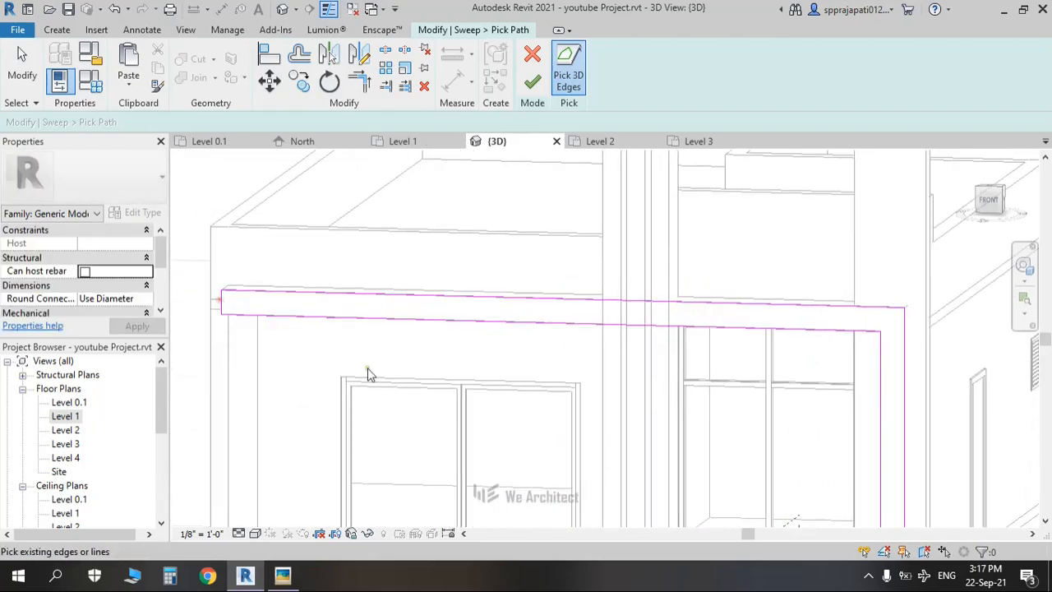
pyautogui.scroll(-3, 369, 371)
pyautogui.moveTo(618, 466); pyautogui.dragTo(528, 223, button='middle')
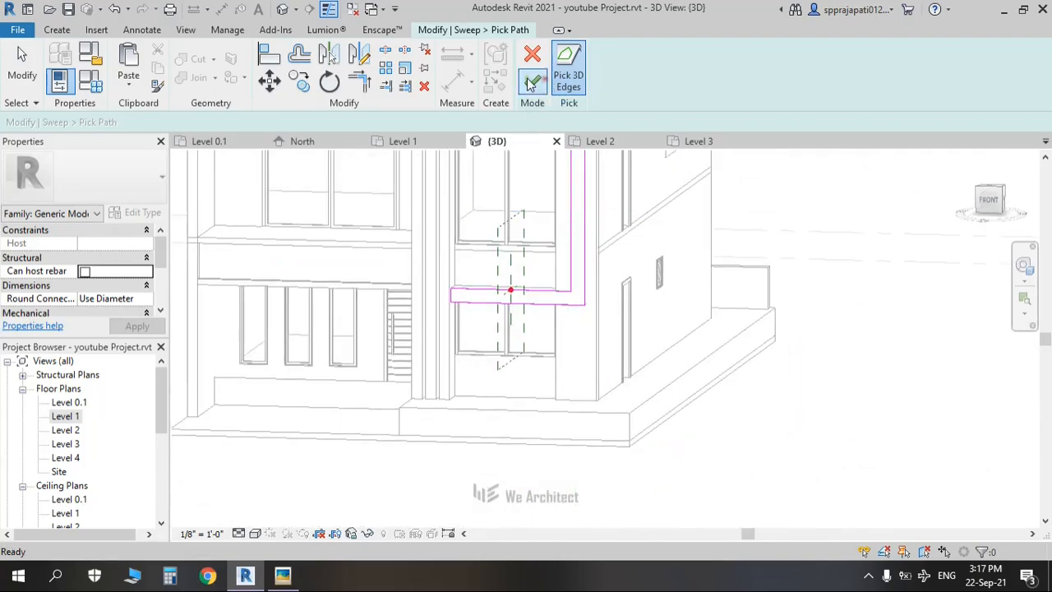
pyautogui.click(530, 83)
pyautogui.click(750, 76)
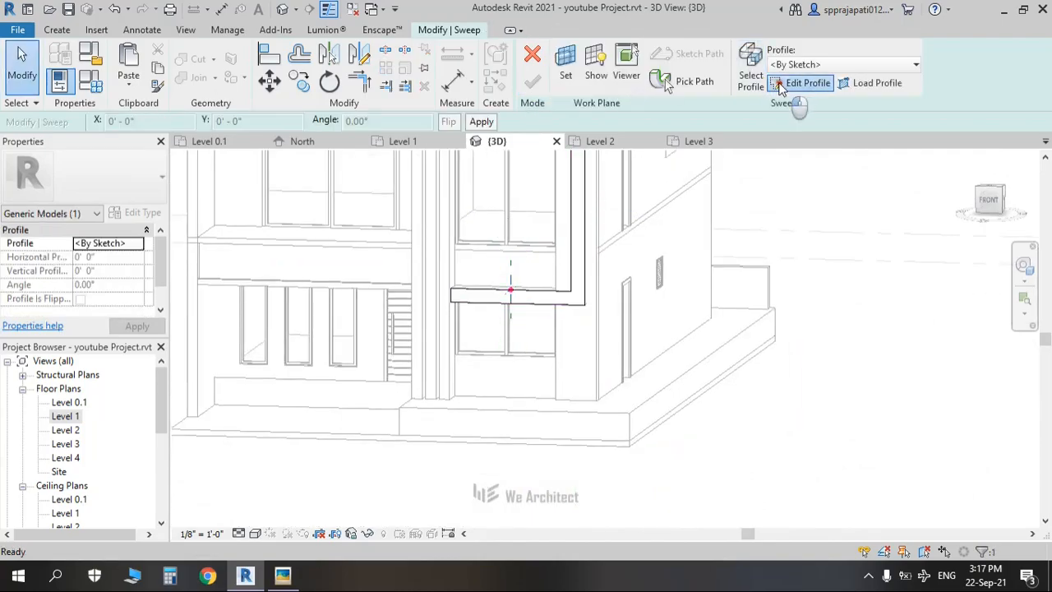
# Step: Draw a small rectangular sweep profile at the reference-plane intersection
pyautogui.click(996, 200)
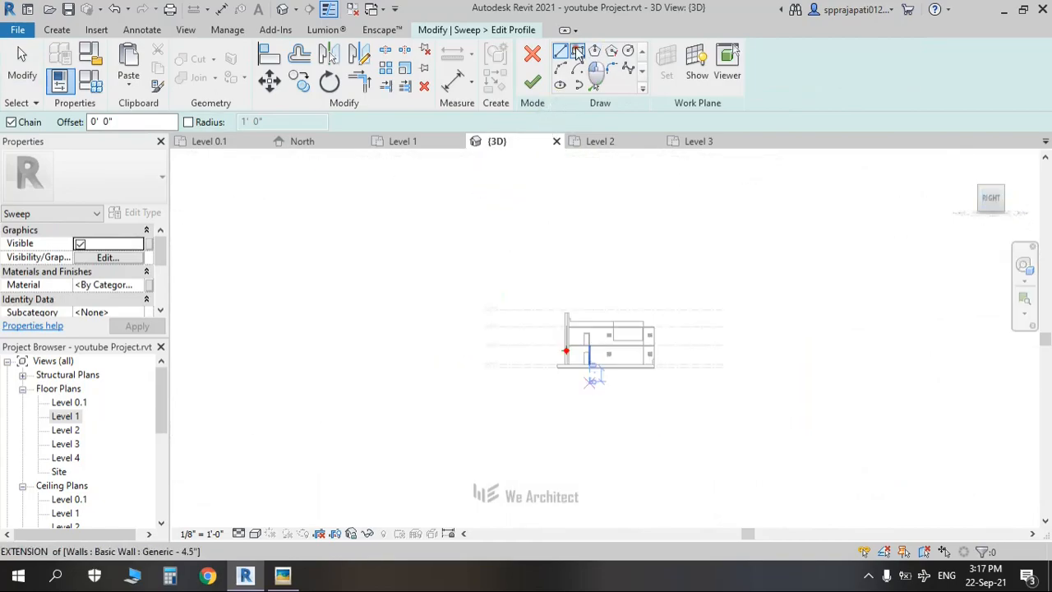
pyautogui.click(577, 51)
pyautogui.scroll(6, 565, 352)
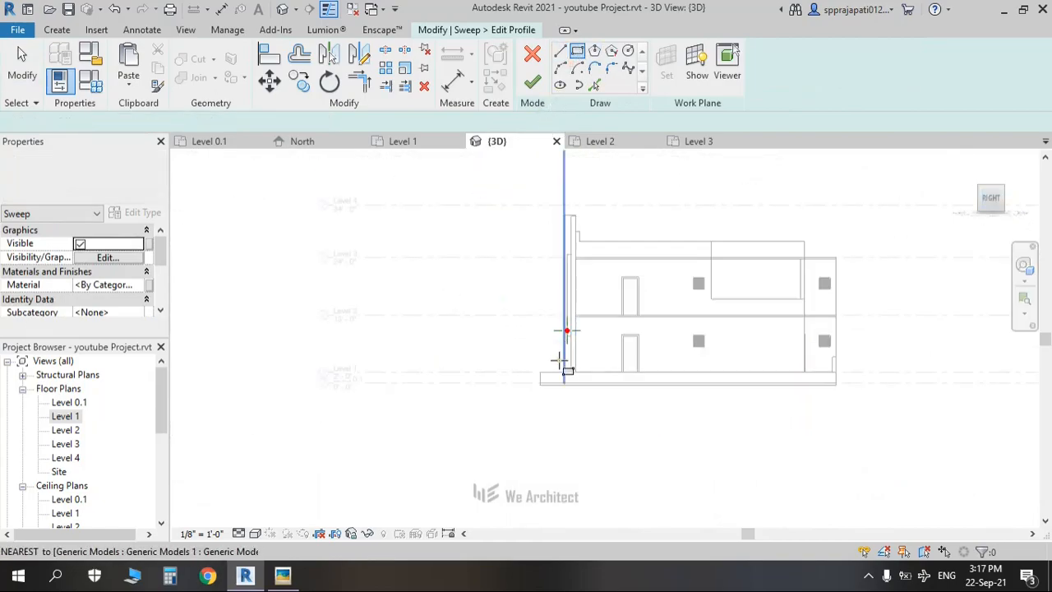
pyautogui.scroll(5, 567, 269)
pyautogui.moveTo(577, 275); pyautogui.dragTo(568, 498, button='middle')
pyautogui.scroll(2, 581, 369)
pyautogui.scroll(2, 582, 370)
pyautogui.click(586, 346)
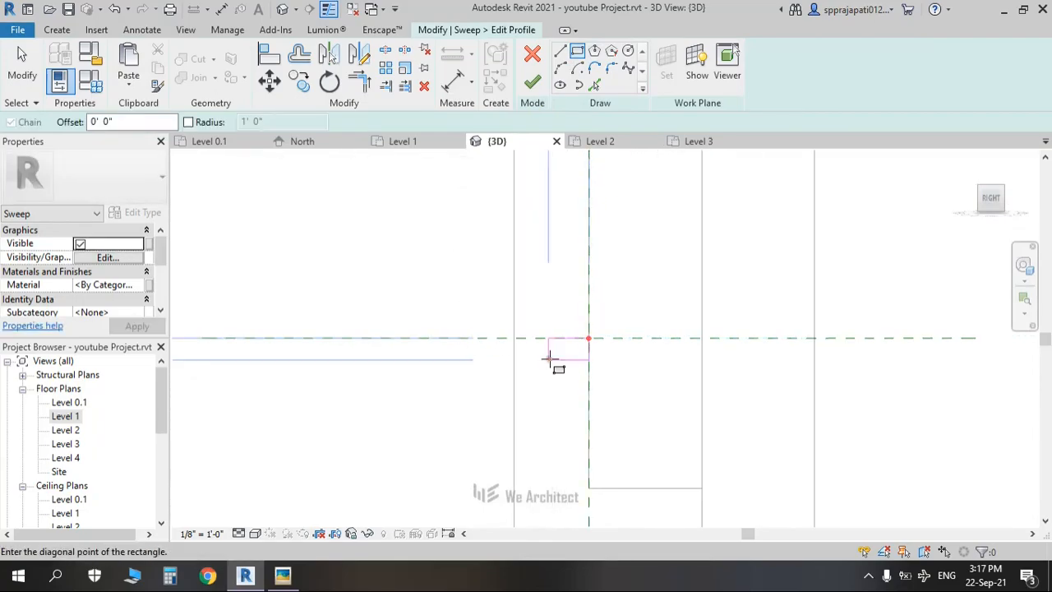
pyautogui.click(553, 367)
pyautogui.scroll(-2, 558, 362)
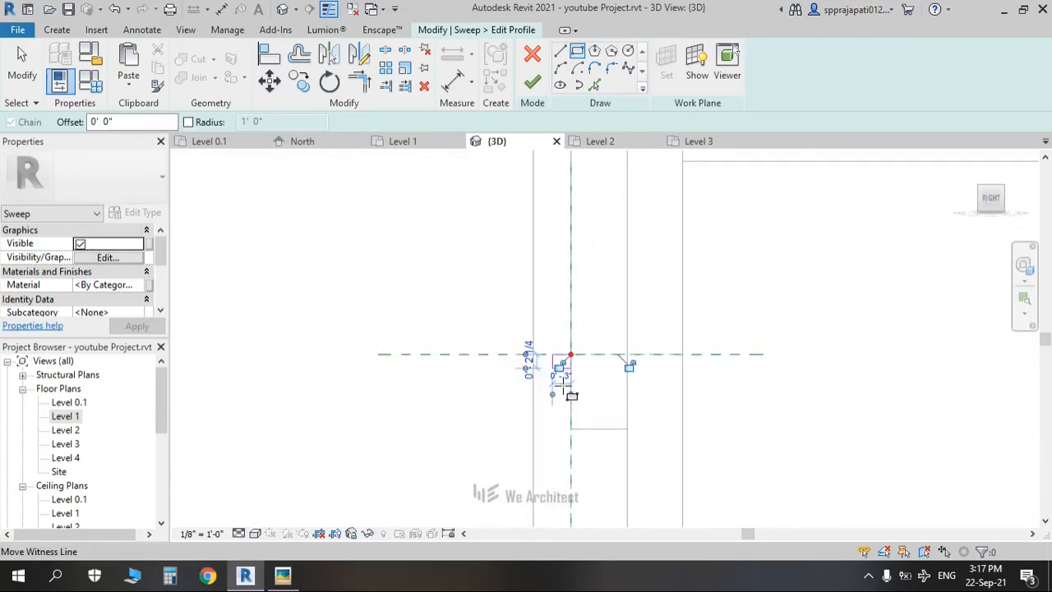
pyautogui.press('Escape')
# Step: Set the rectangle's bottom side to 2" and finish the profile sketch
pyautogui.click(545, 348)
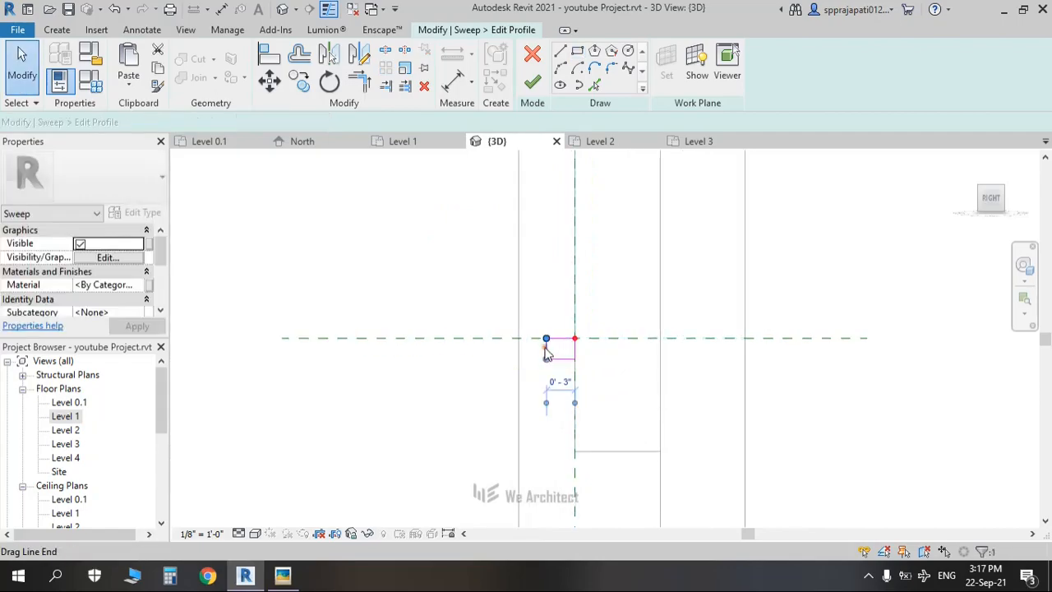
pyautogui.scroll(1, 564, 398)
pyautogui.click(558, 352)
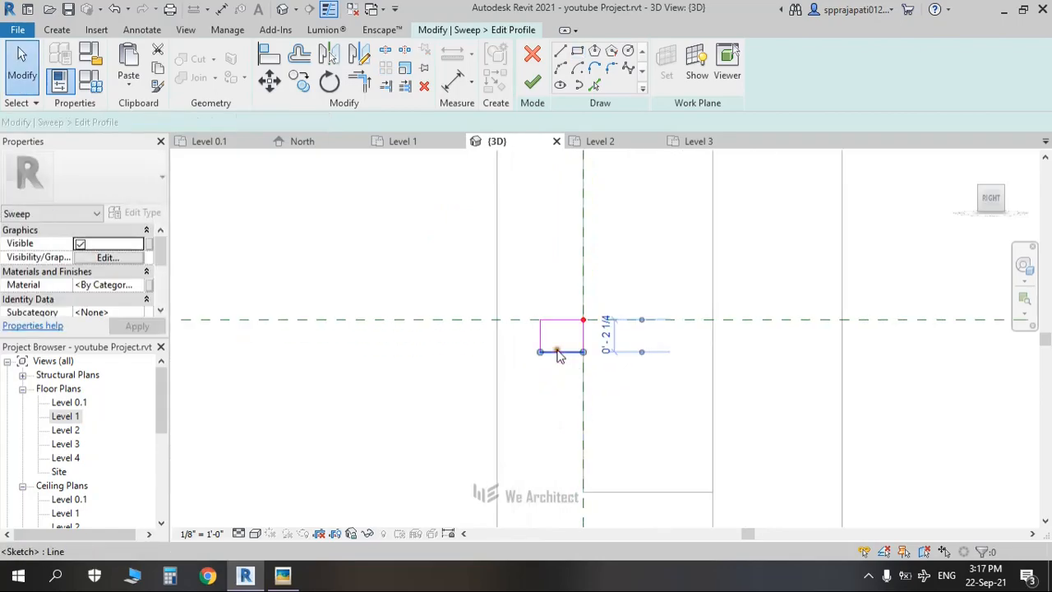
pyautogui.click(606, 340)
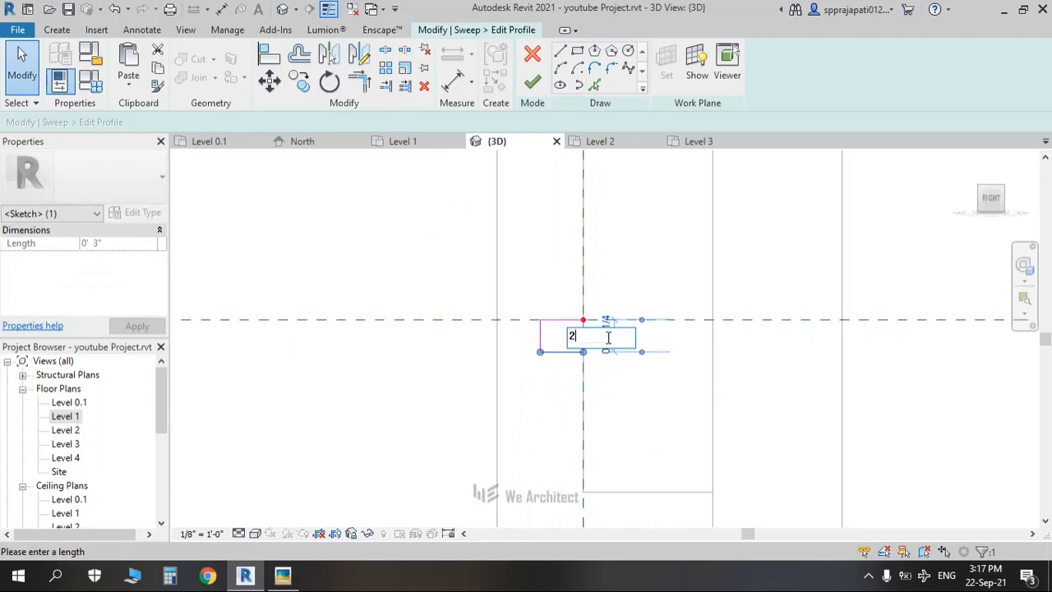
pyautogui.press('Escape')
pyautogui.scroll(-2, 587, 326)
pyautogui.scroll(2, 572, 327)
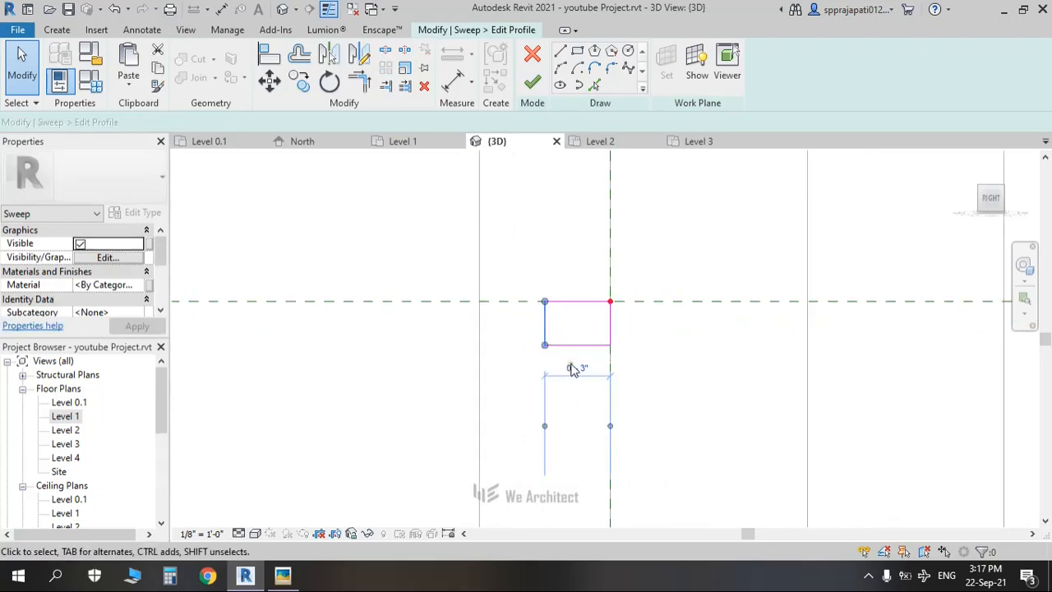
pyautogui.click(575, 344)
pyautogui.click(533, 83)
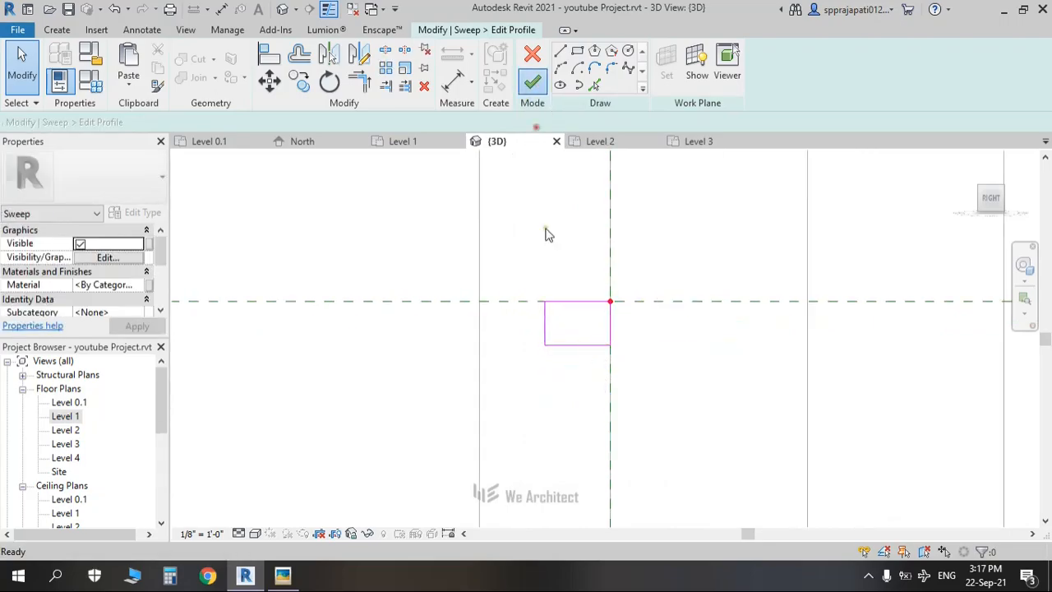
# Step: Finish the sweep moulding and orbit around the building to inspect it
pyautogui.click(533, 79)
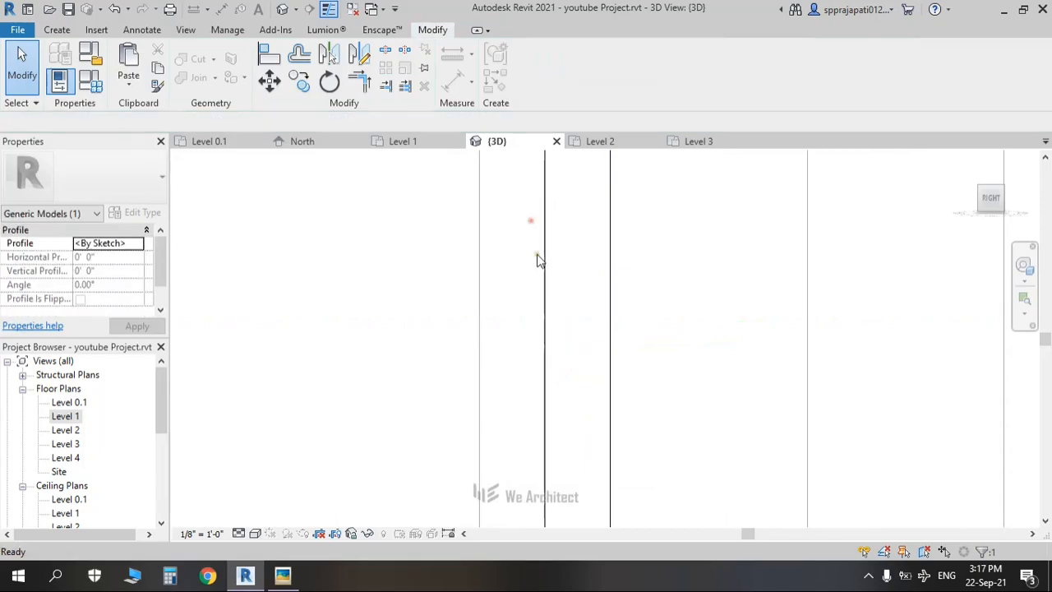
pyautogui.keyDown('shift'); pyautogui.moveTo(540, 258); pyautogui.dragTo(604, 300, button='middle'); pyautogui.keyUp('shift')
pyautogui.scroll(-5, 604, 299)
pyautogui.keyDown('shift'); pyautogui.moveTo(695, 324); pyautogui.dragTo(778, 289, button='middle'); pyautogui.keyUp('shift')
pyautogui.scroll(2, 777, 287)
pyautogui.scroll(5, 697, 305)
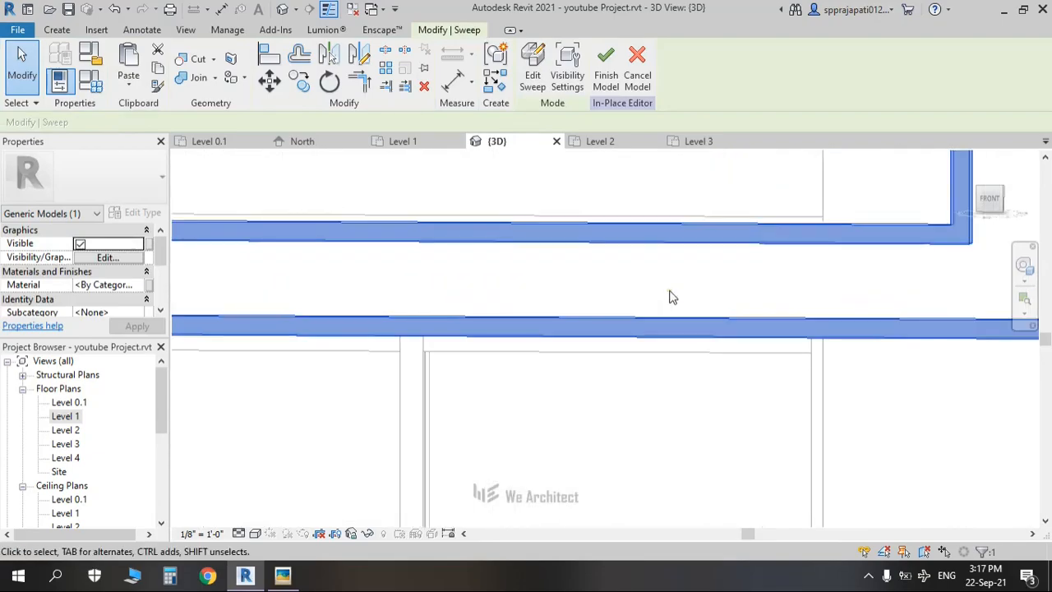
pyautogui.scroll(-6, 670, 297)
pyautogui.keyDown('shift'); pyautogui.moveTo(682, 303); pyautogui.dragTo(748, 337, button='middle'); pyautogui.keyUp('shift')
pyautogui.scroll(3, 731, 311)
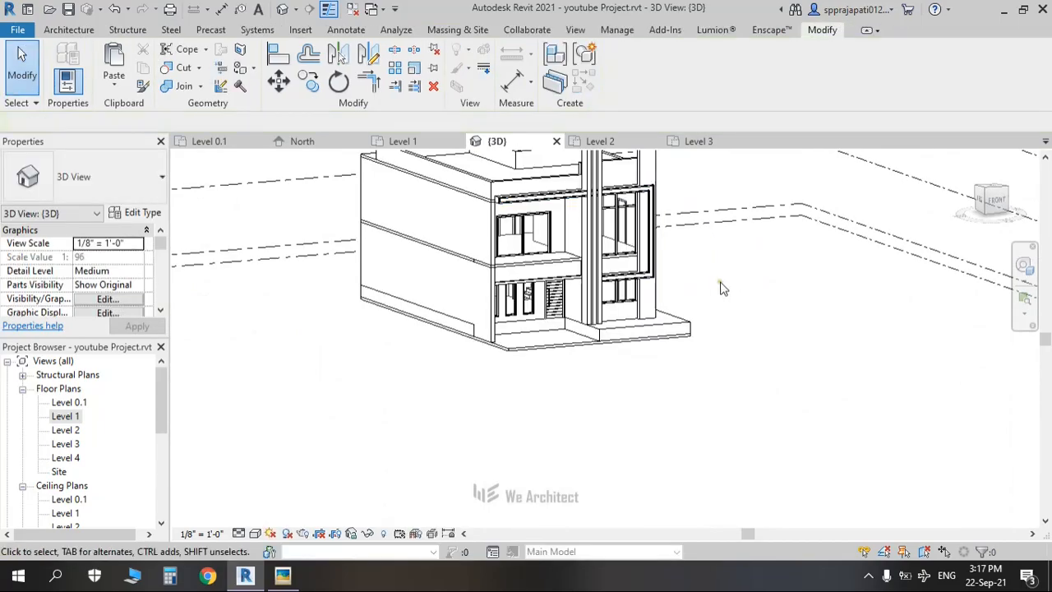
pyautogui.keyDown('shift'); pyautogui.moveTo(705, 321); pyautogui.dragTo(631, 423, button='middle'); pyautogui.keyUp('shift')
pyautogui.scroll(3, 597, 273)
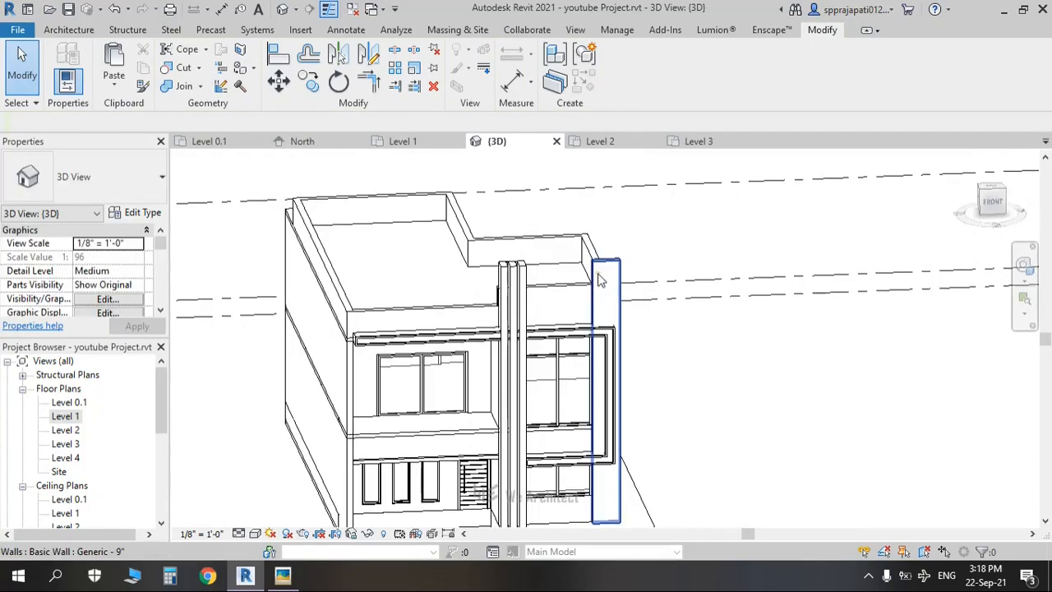
# Step: Check the top of the building in the reference photo
pyautogui.hotkey('alt', 'Tab')
pyautogui.moveTo(601, 230); pyautogui.dragTo(367, 296)
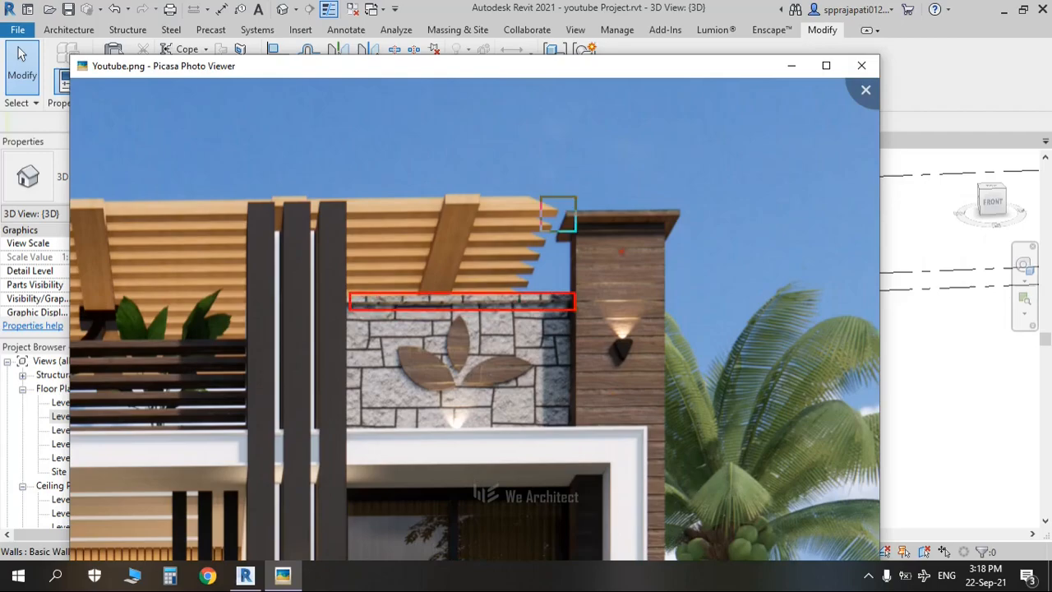
pyautogui.press('Escape')
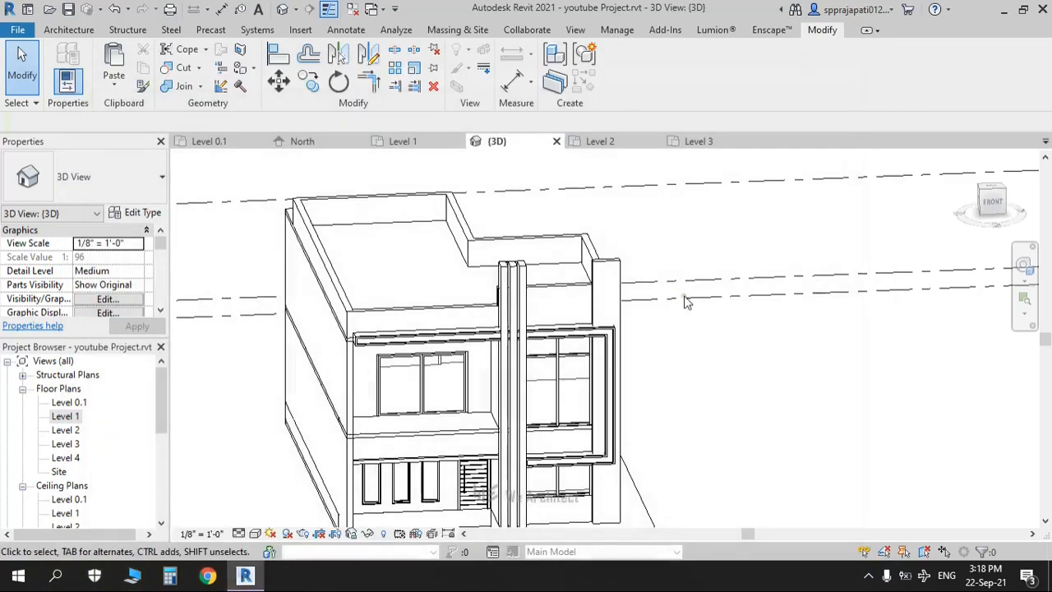
# Step: Turn the 3D view to the FRONT view of the house
pyautogui.keyDown('shift'); pyautogui.moveTo(672, 339); pyautogui.dragTo(575, 360, button='middle'); pyautogui.keyUp('shift')
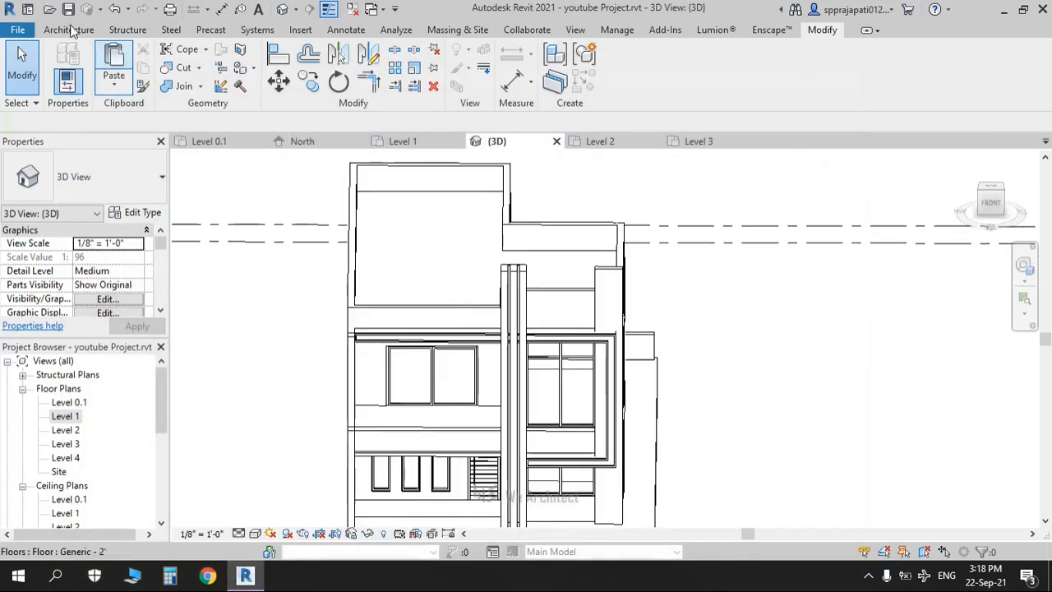
pyautogui.click(69, 30)
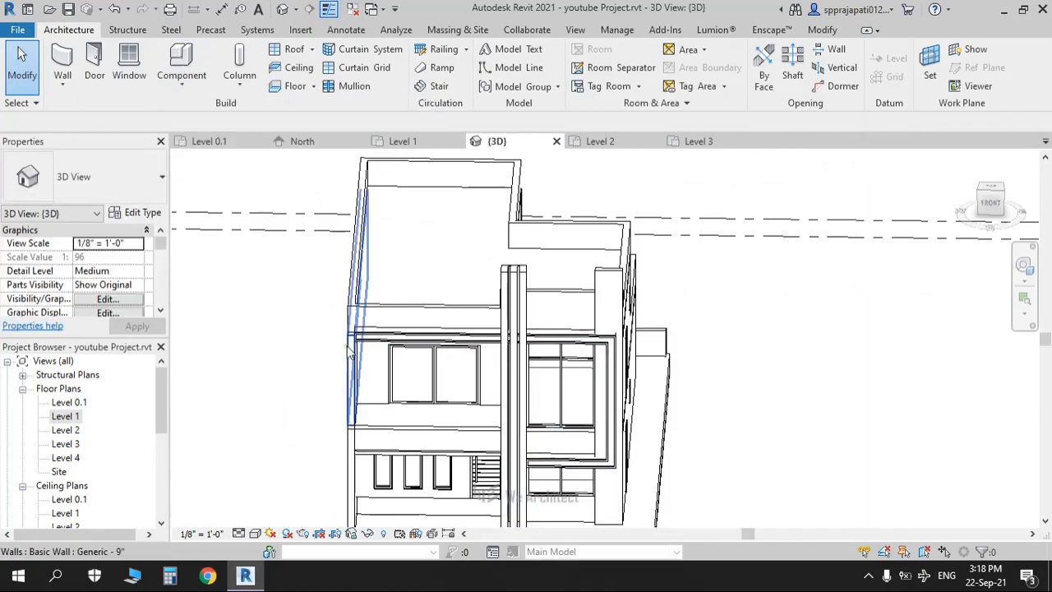
pyautogui.scroll(-1, 348, 352)
pyautogui.scroll(-2, 349, 352)
pyautogui.click(989, 207)
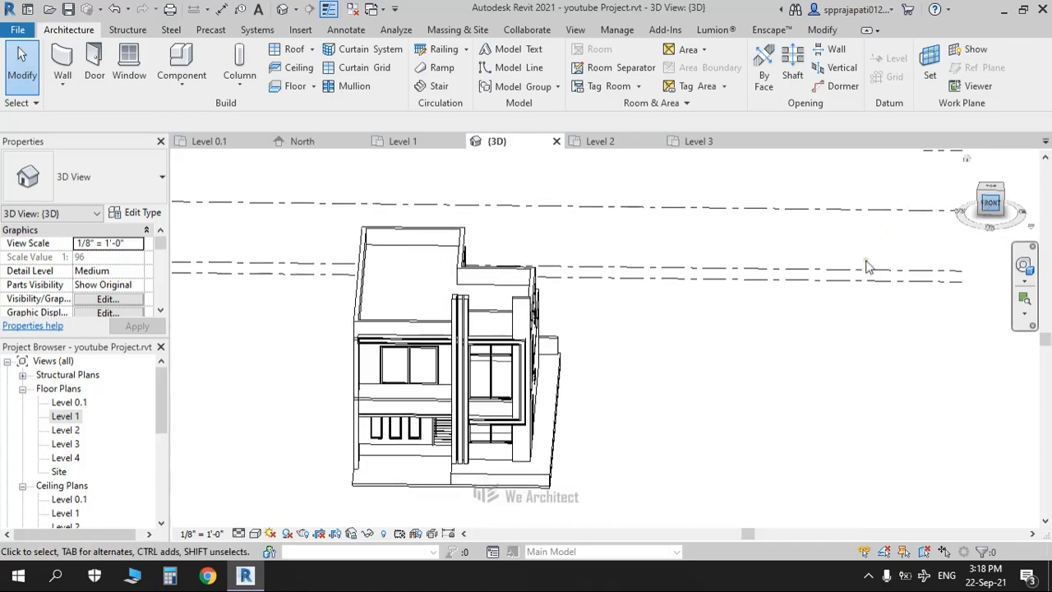
pyautogui.hotkey('alt', 'Tab')
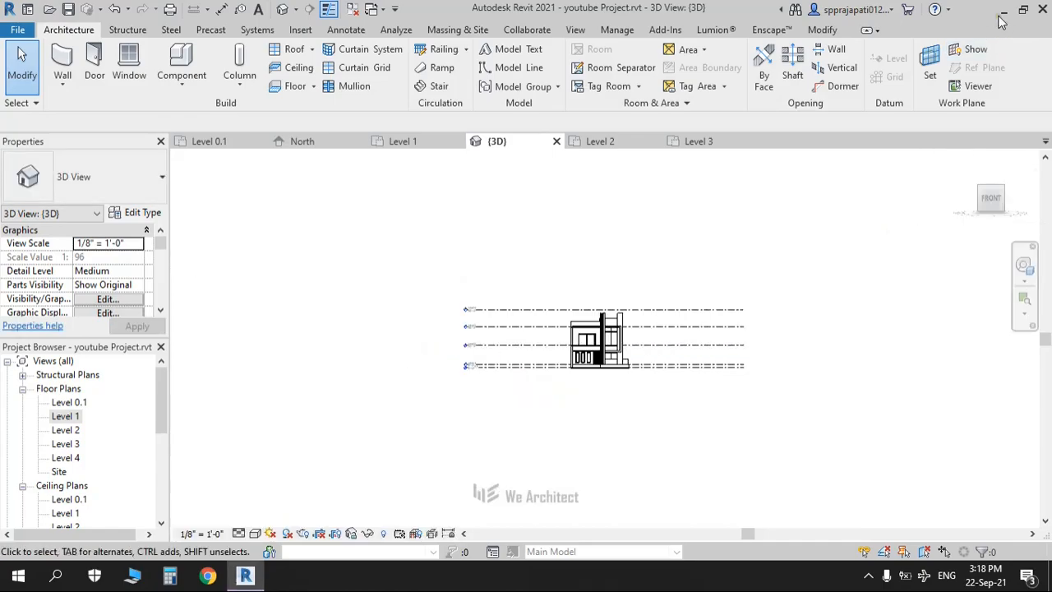
# Step: Open Youtube.png from the desktop in Picasa, enlarge it, and return to Revit
pyautogui.click(1001, 13)
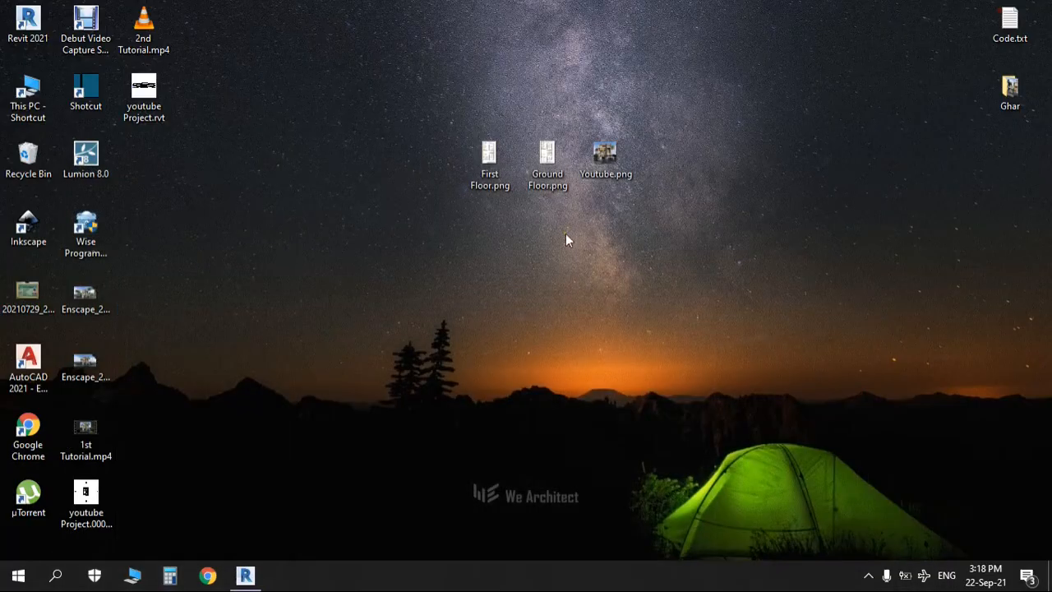
pyautogui.doubleClick(606, 156)
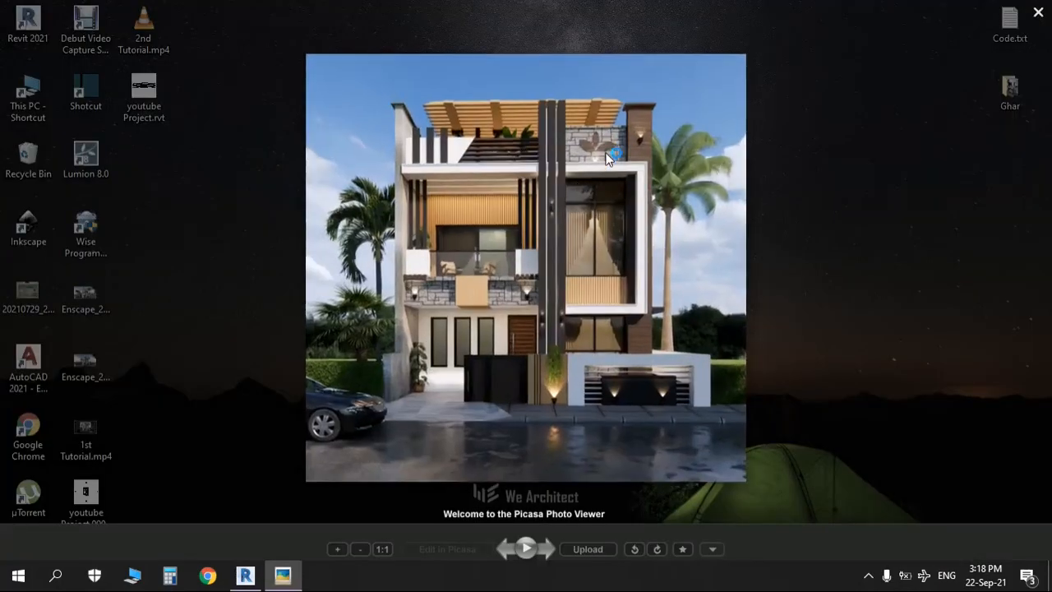
pyautogui.scroll(2, 403, 290)
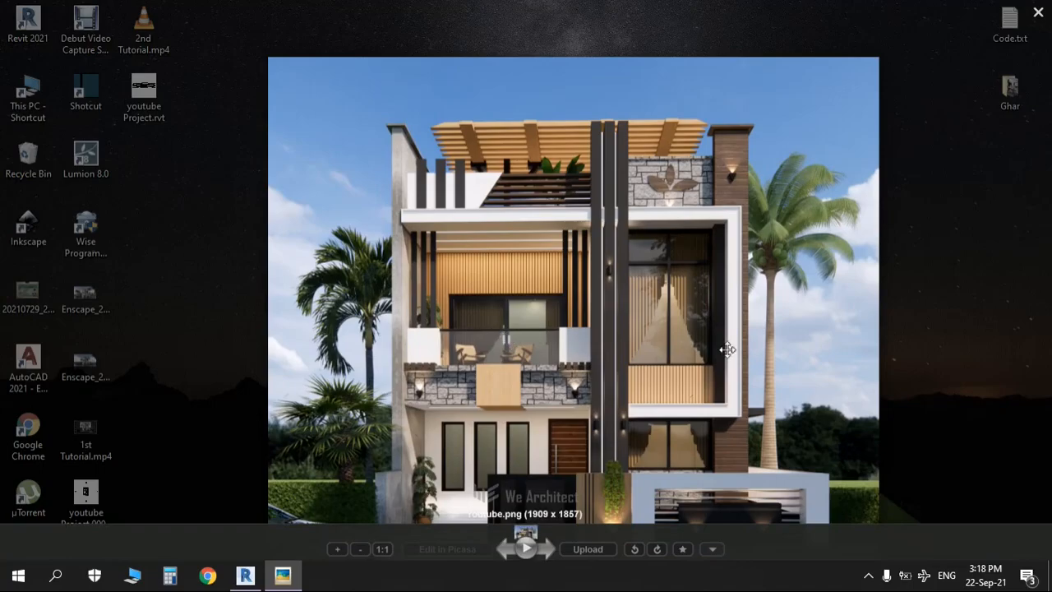
pyautogui.hotkey('alt', 'Tab')
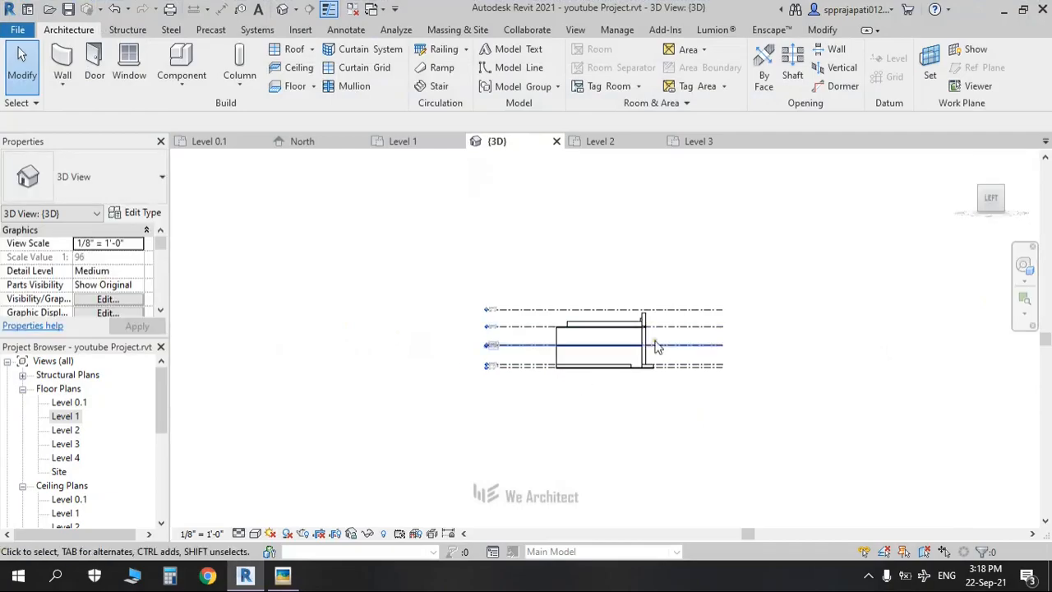
# Step: Split the upper parapet wall at one point using Split Element (SL)
pyautogui.scroll(5, 643, 329)
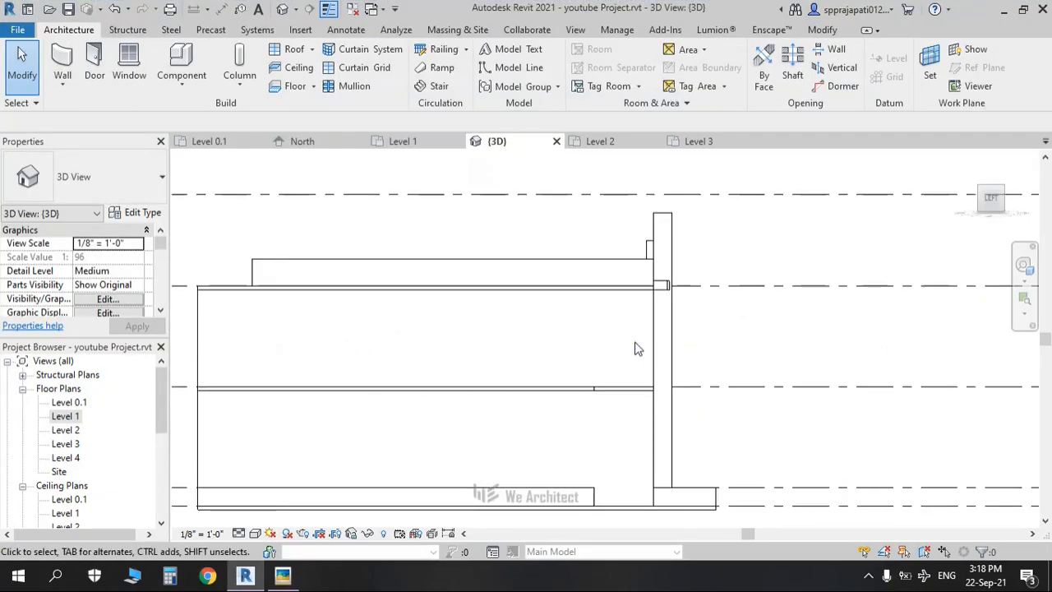
pyautogui.moveTo(645, 351); pyautogui.dragTo(691, 384, button='middle')
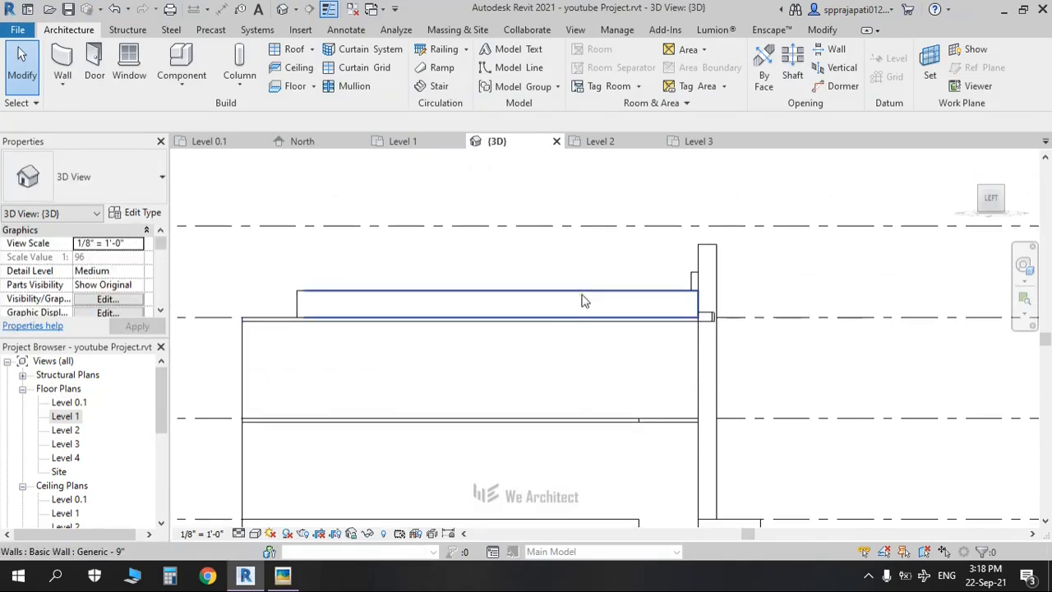
pyautogui.press('l')
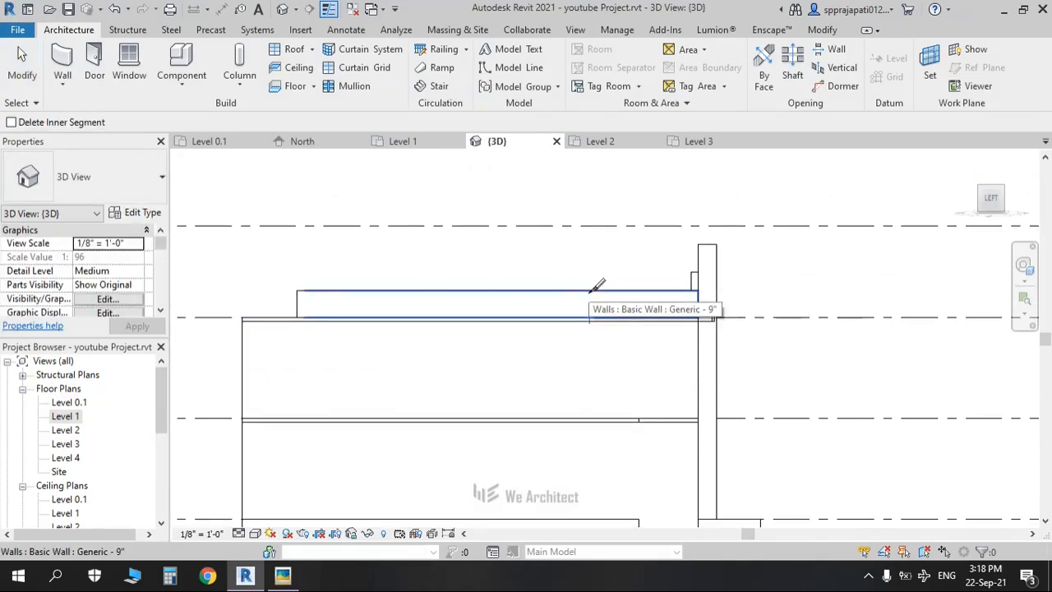
pyautogui.scroll(3, 597, 284)
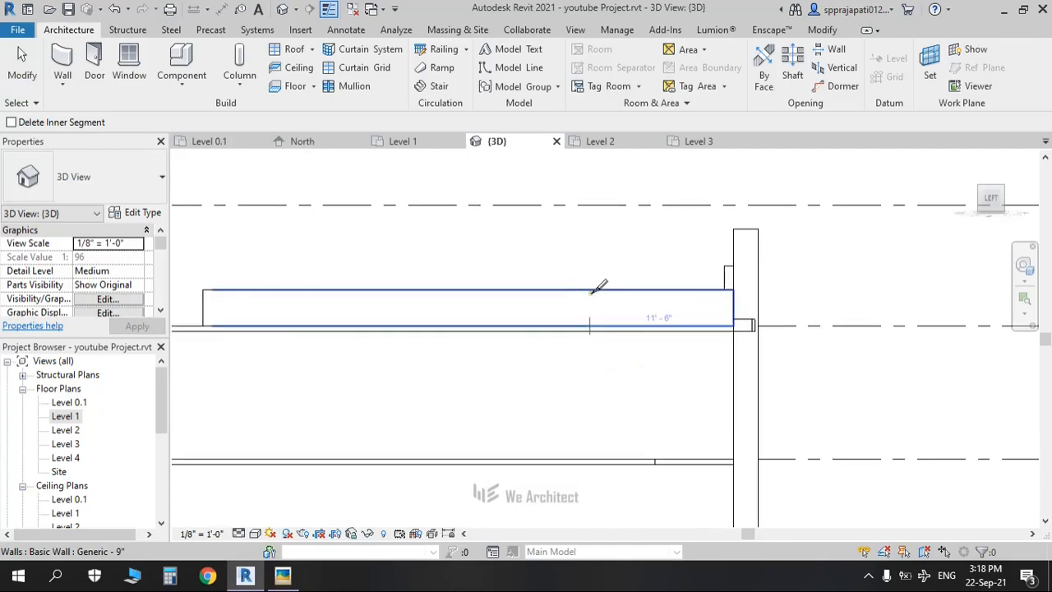
pyautogui.scroll(2, 602, 287)
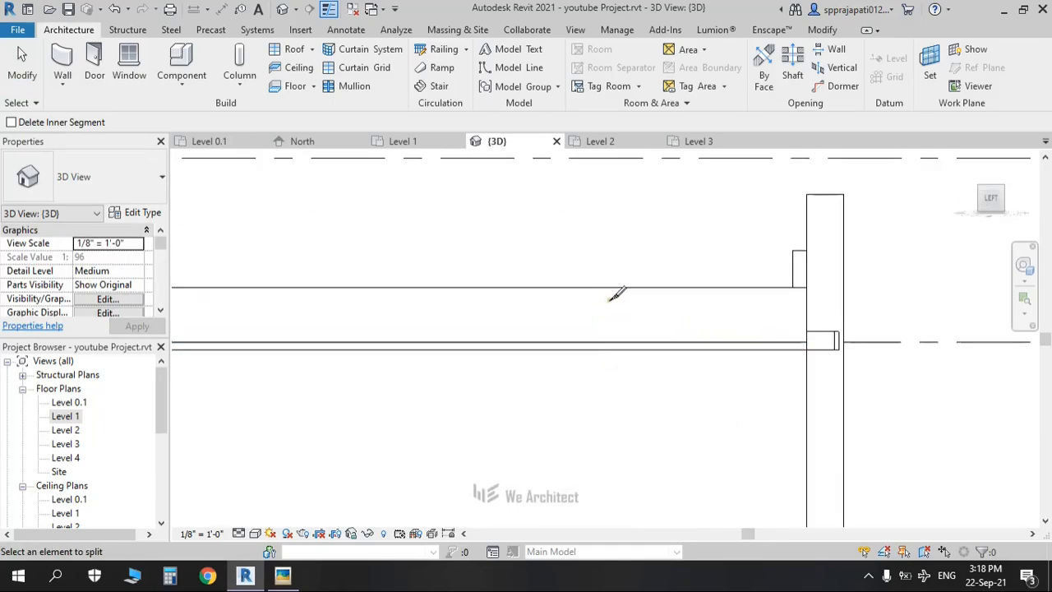
pyautogui.click(615, 287)
pyautogui.press('Escape')
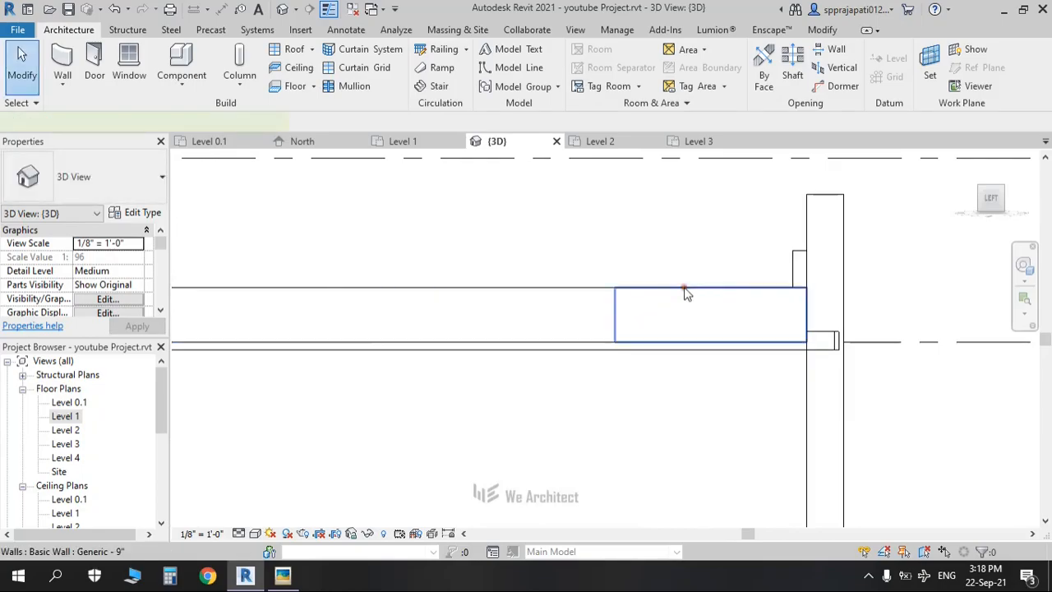
# Step: Drag the end wall segment beside the pillar from 3'-0" up to about 7'-8"
pyautogui.click(687, 293)
pyautogui.scroll(-1, 695, 280)
pyautogui.moveTo(705, 274); pyautogui.dragTo(666, 284, button='middle')
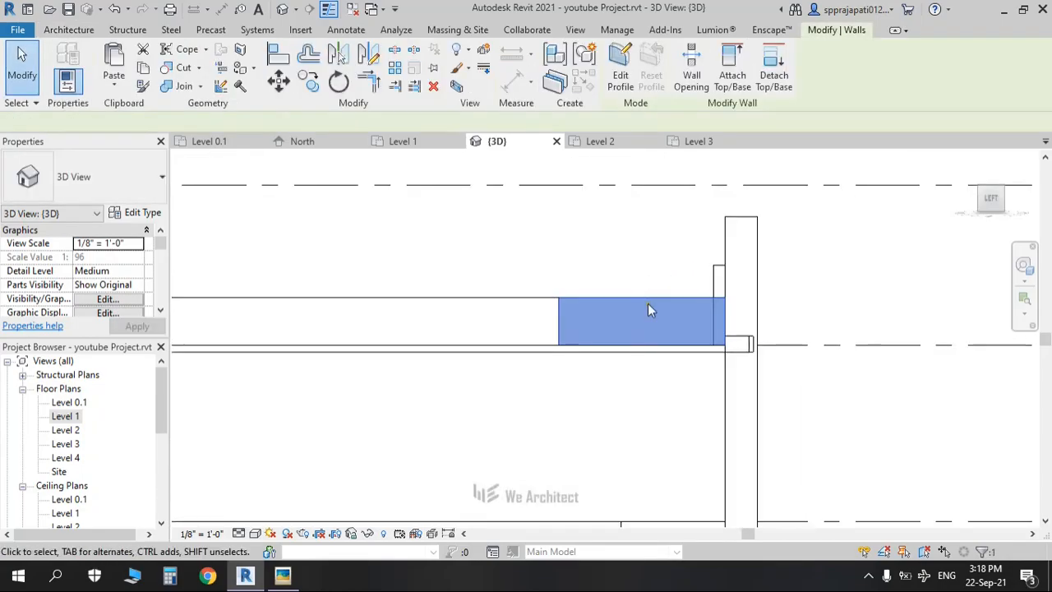
pyautogui.scroll(1, 648, 305)
pyautogui.click(645, 336)
pyautogui.scroll(-1, 107, 292)
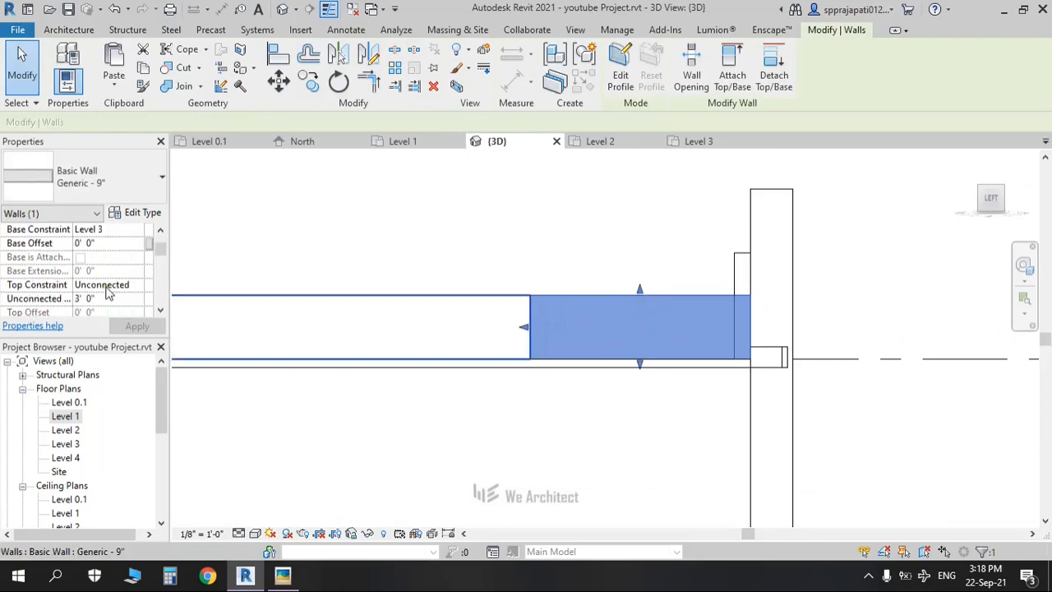
pyautogui.moveTo(639, 290); pyautogui.dragTo(644, 196)
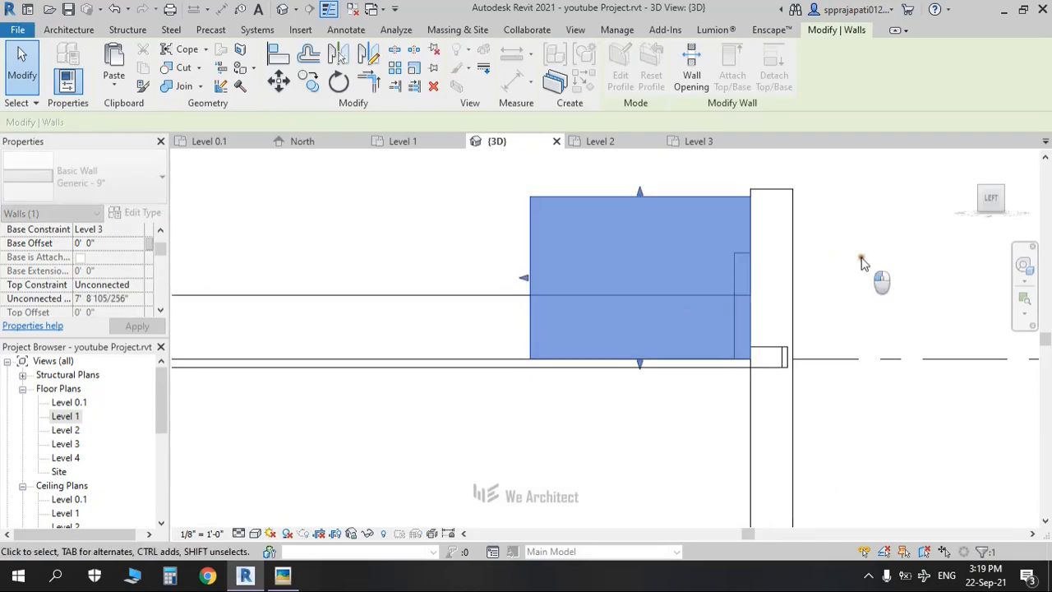
pyautogui.click(860, 263)
pyautogui.keyDown('shift'); pyautogui.moveTo(859, 263); pyautogui.dragTo(723, 332, button='middle'); pyautogui.keyUp('shift')
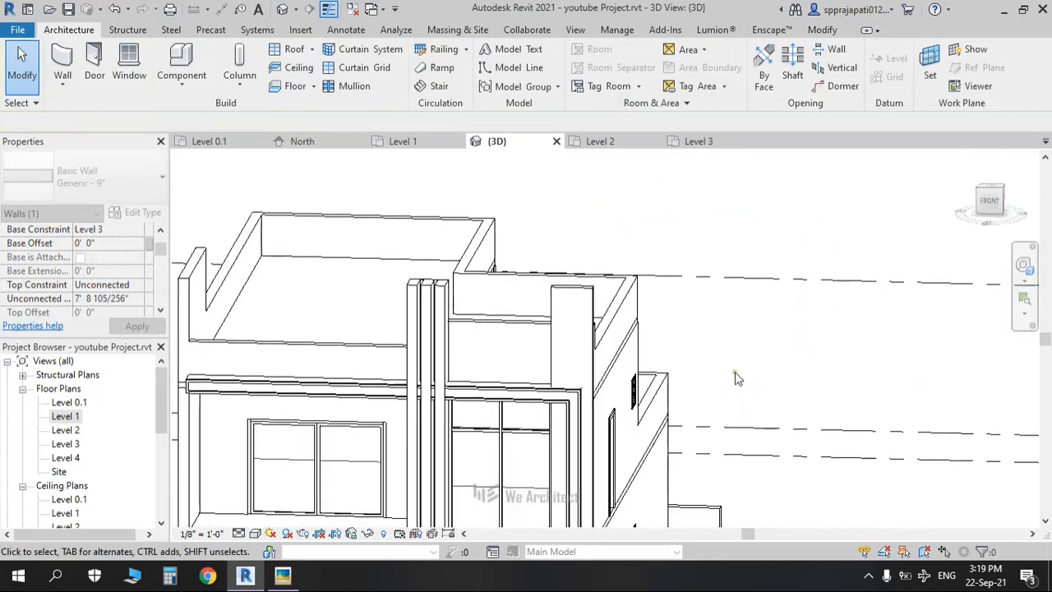
# Step: Switch to the front view and compare the upper facade with the reference rendering
pyautogui.moveTo(846, 296); pyautogui.dragTo(859, 291, button='middle')
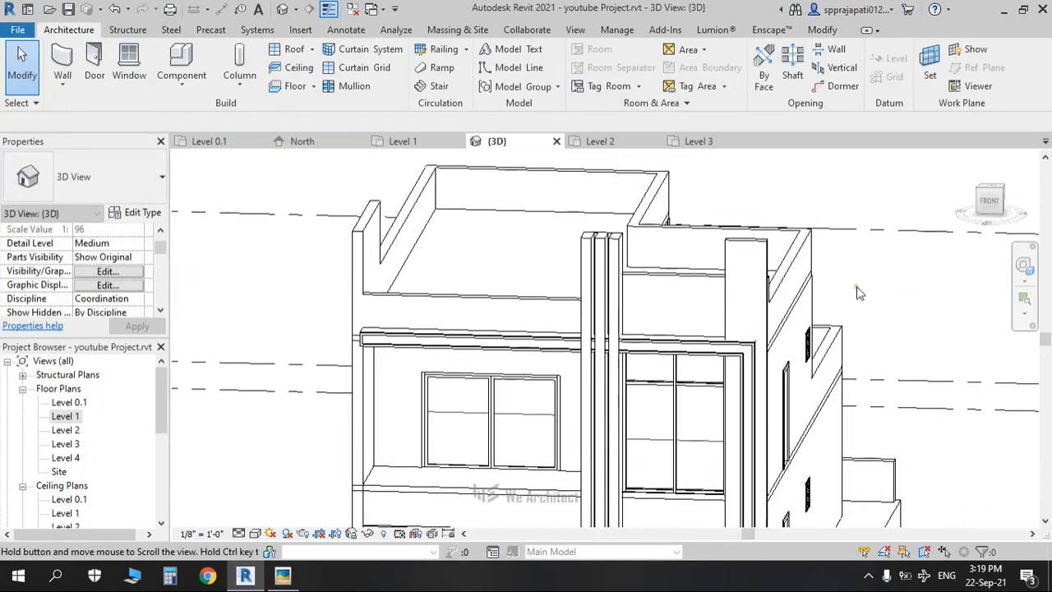
pyautogui.click(987, 206)
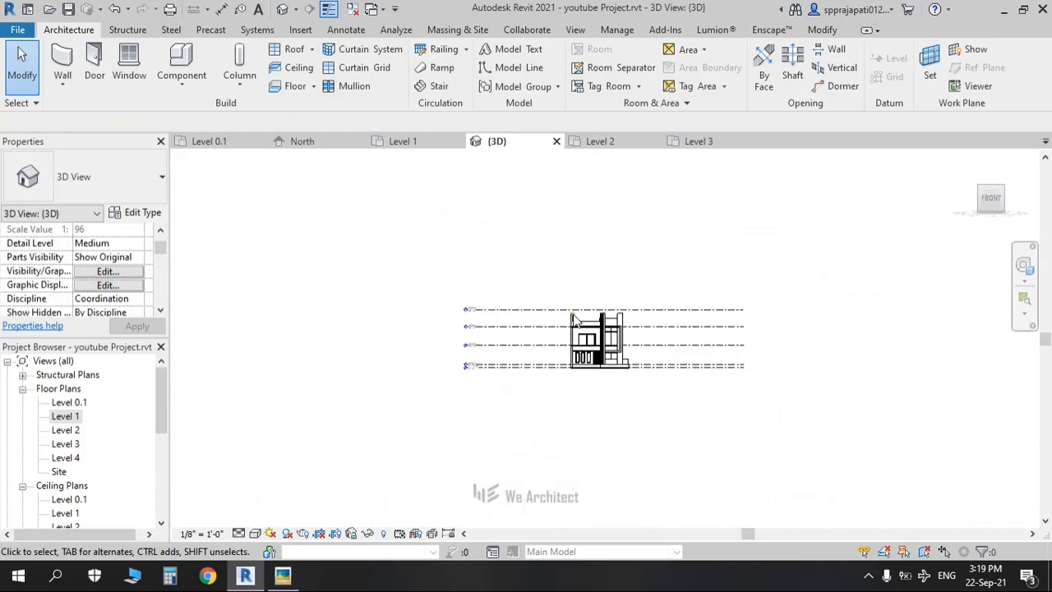
pyautogui.scroll(5, 601, 323)
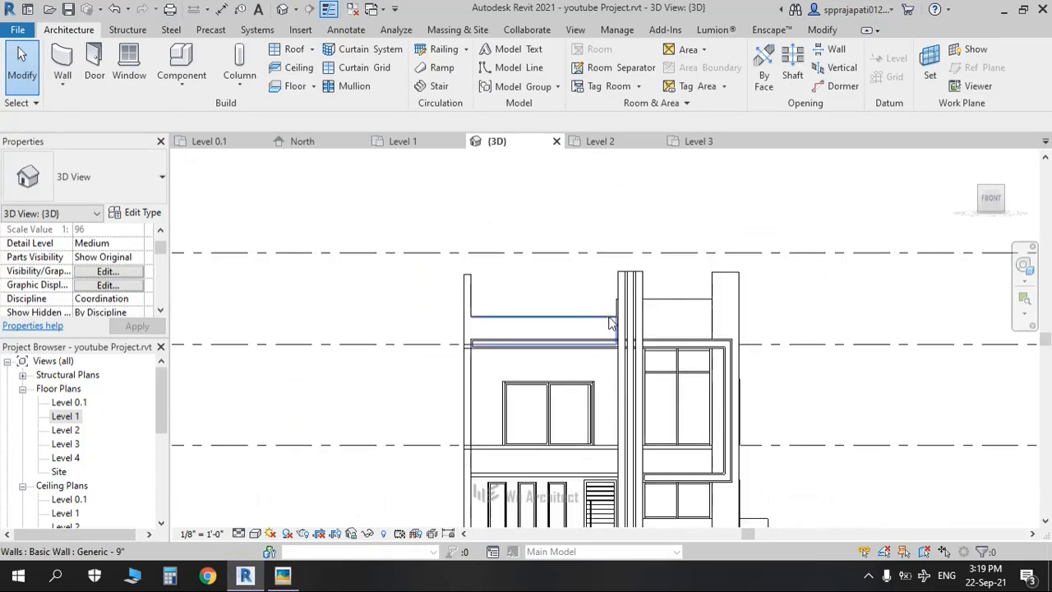
pyautogui.hotkey('alt', 'Tab')
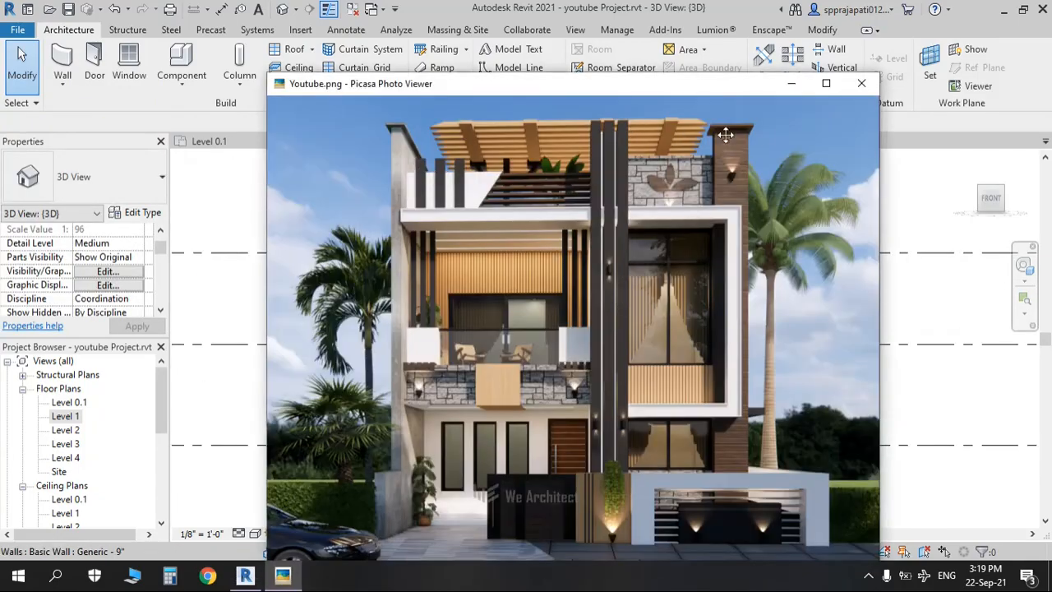
pyautogui.hotkey('alt', 'Tab')
pyautogui.scroll(2, 529, 313)
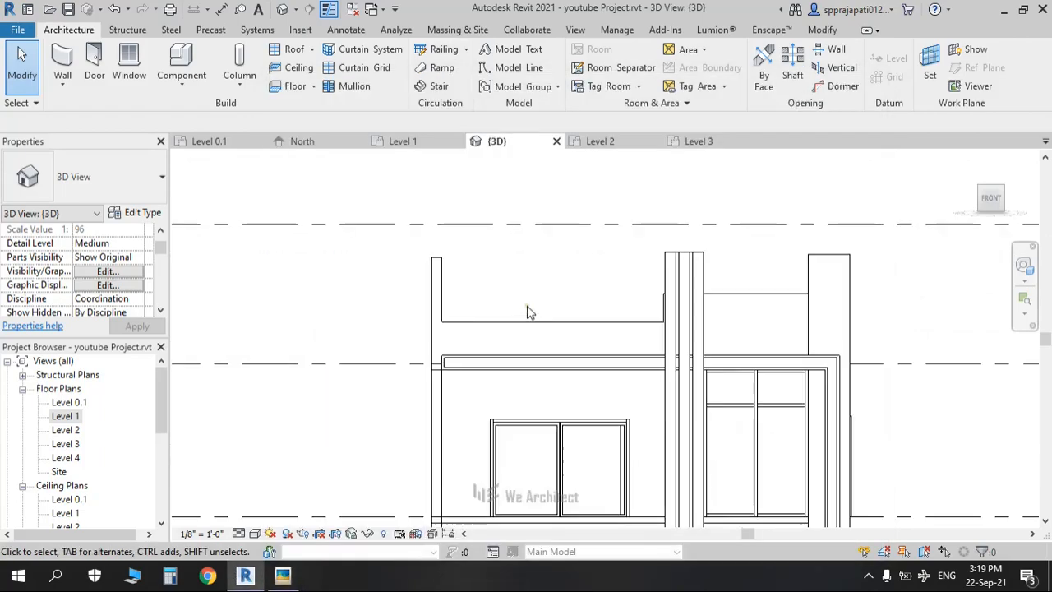
pyautogui.press('a')
pyautogui.press('l')
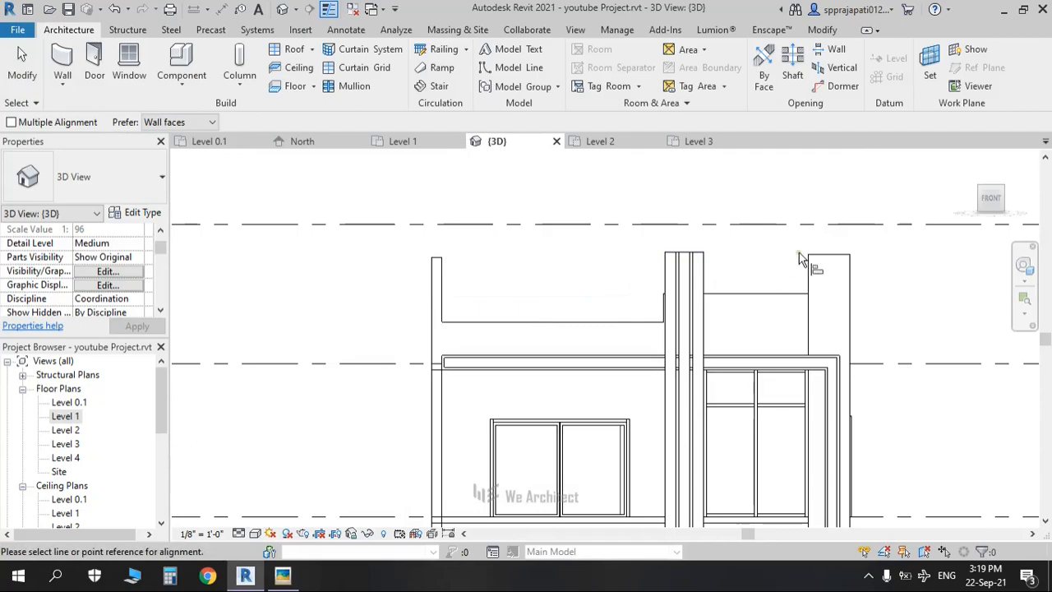
# Step: Align the left parapet wall's top with the central pillar's top, then select the moulding
pyautogui.click(680, 256)
pyautogui.click(434, 257)
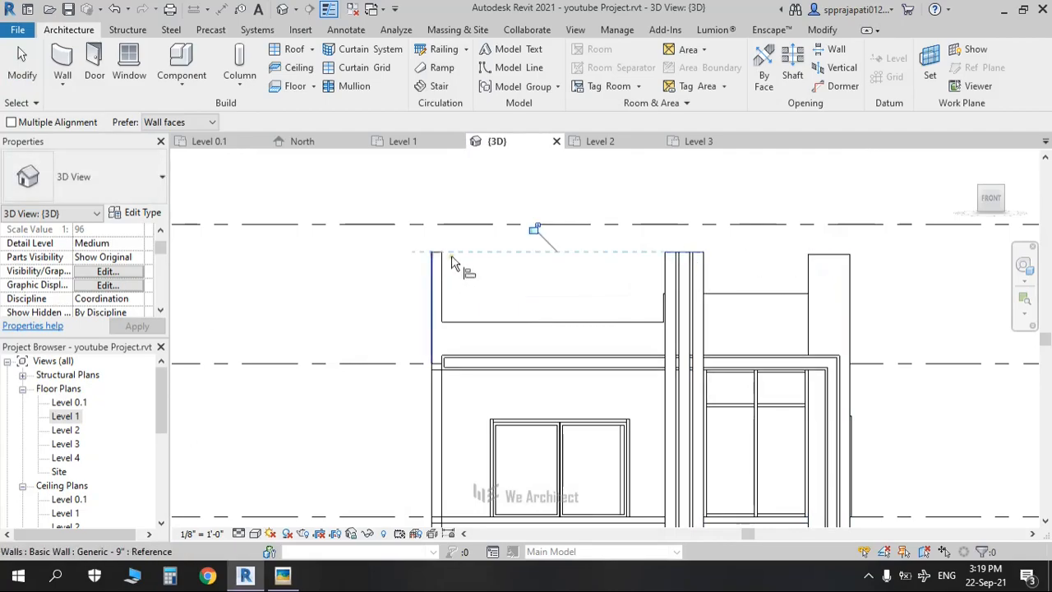
pyautogui.press('Escape')
pyautogui.press('Escape')
pyautogui.moveTo(496, 330); pyautogui.dragTo(425, 311, button='middle')
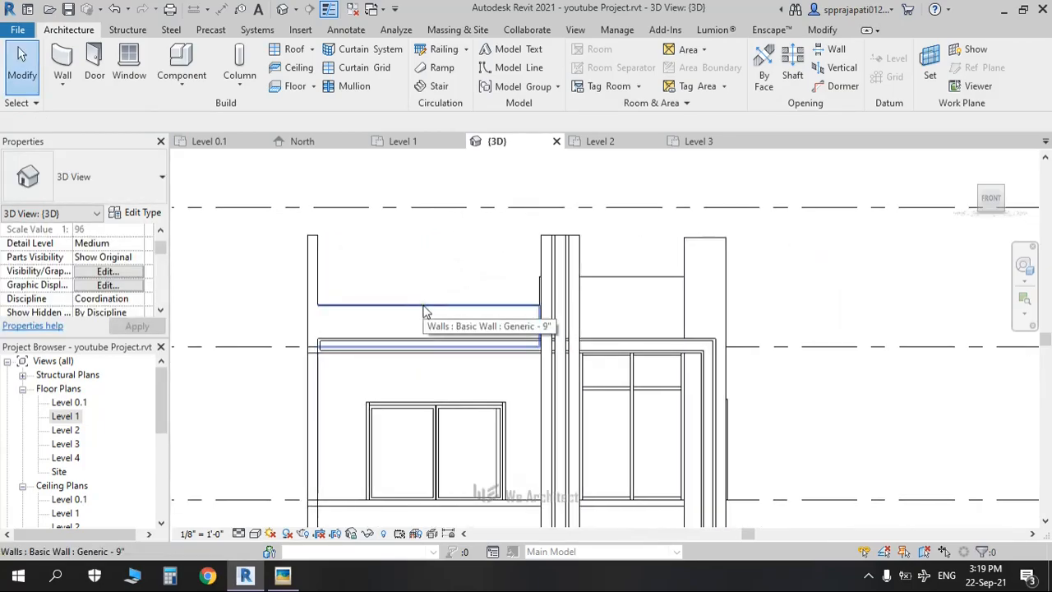
pyautogui.click(594, 348)
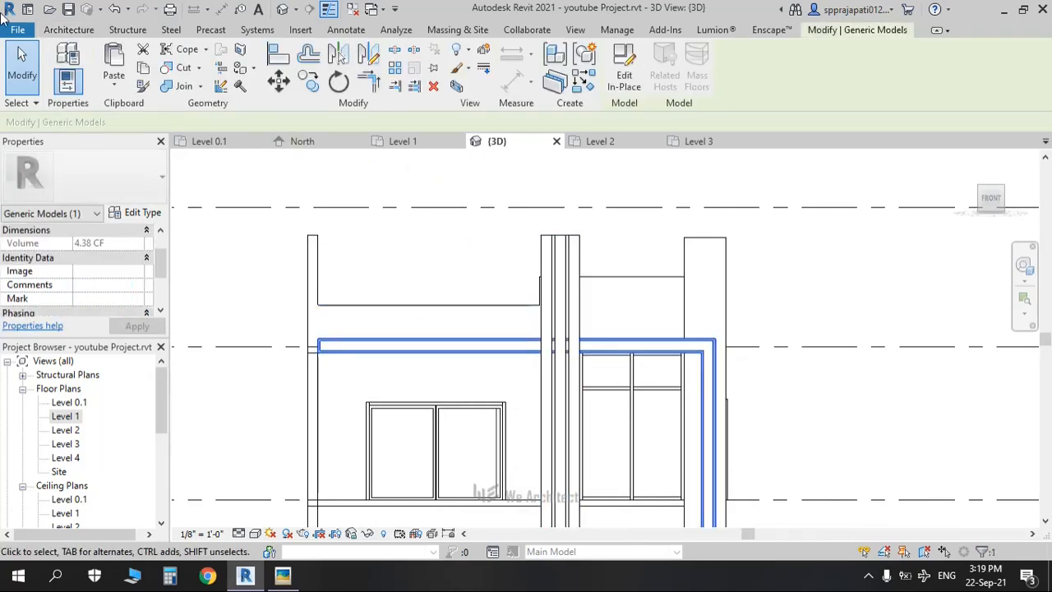
pyautogui.click(66, 31)
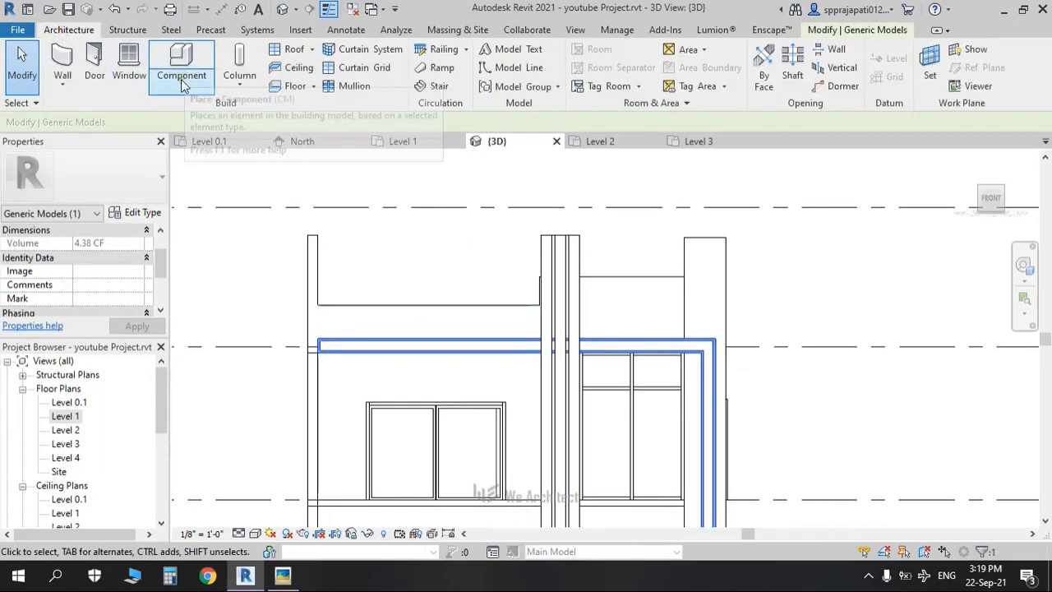
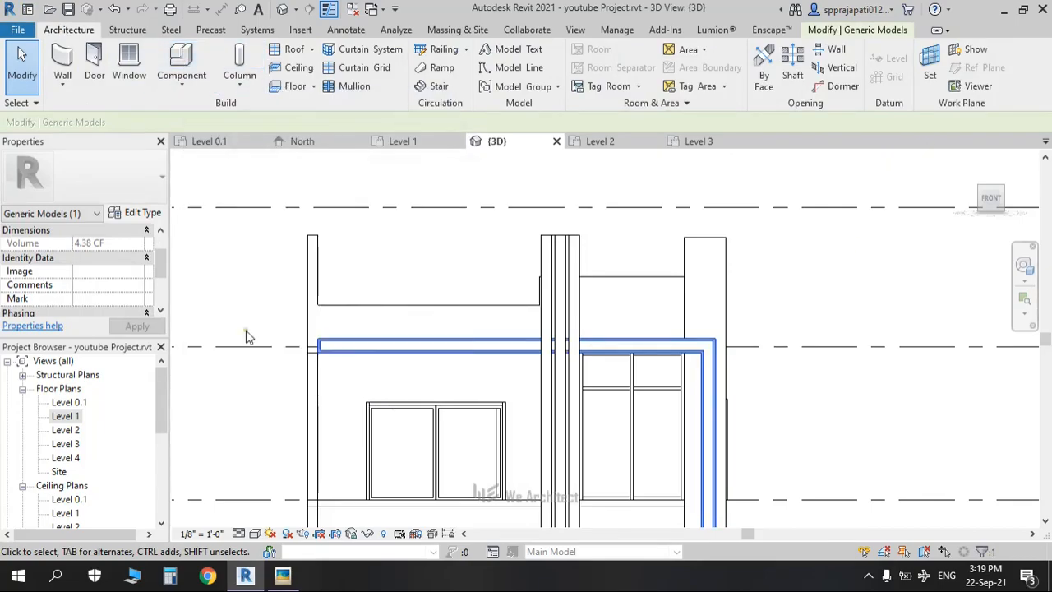
# Step: Start editing the generic model in place and orbit to an angled view of the wall
pyautogui.click(378, 347)
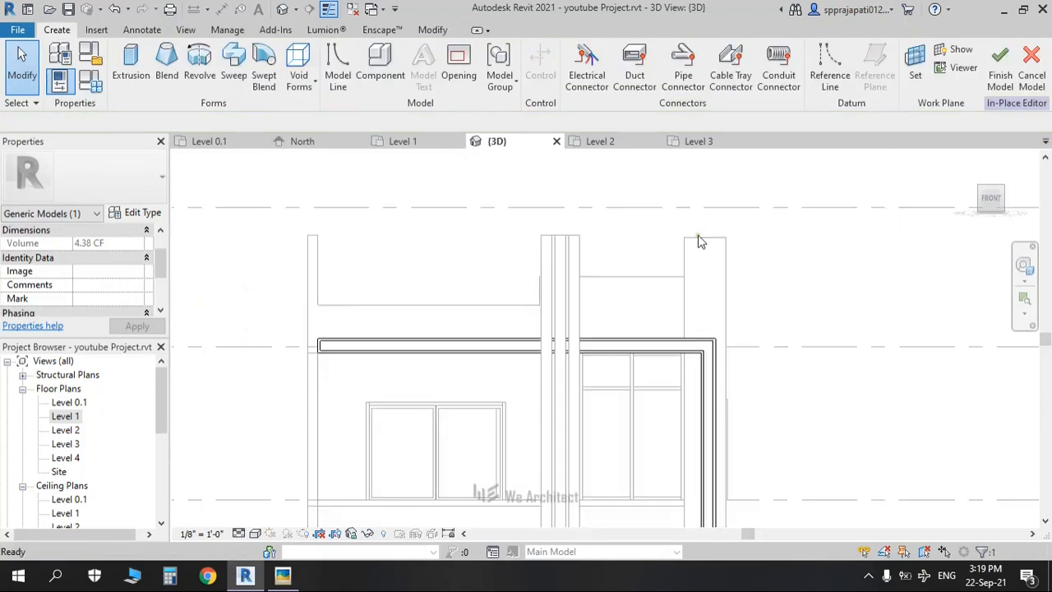
pyautogui.keyDown('shift'); pyautogui.moveTo(571, 287); pyautogui.dragTo(630, 356, button='middle'); pyautogui.keyUp('shift')
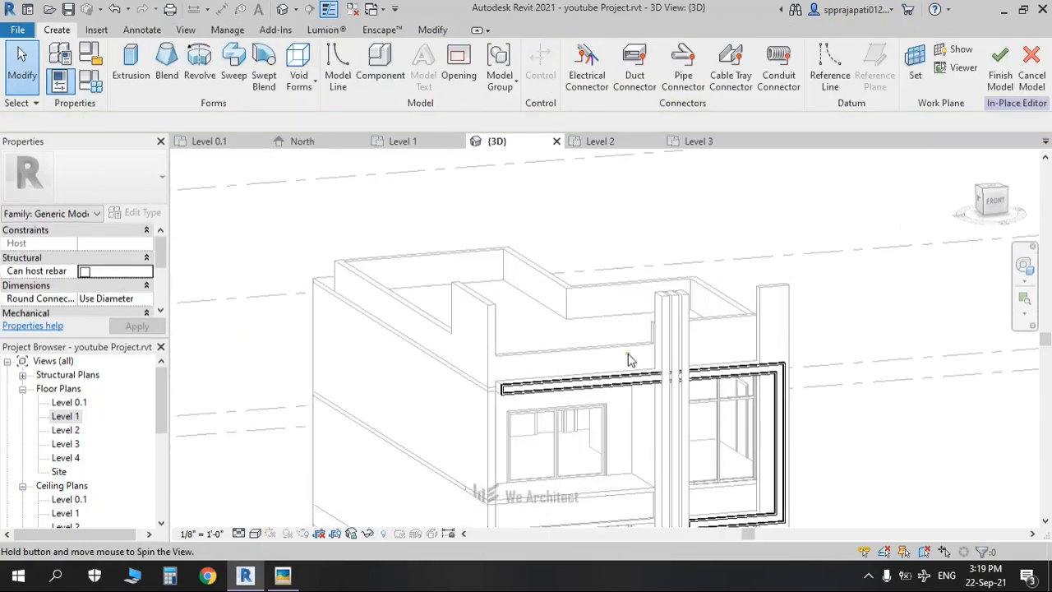
pyautogui.moveTo(737, 350); pyautogui.dragTo(635, 309, button='middle')
pyautogui.scroll(2, 631, 315)
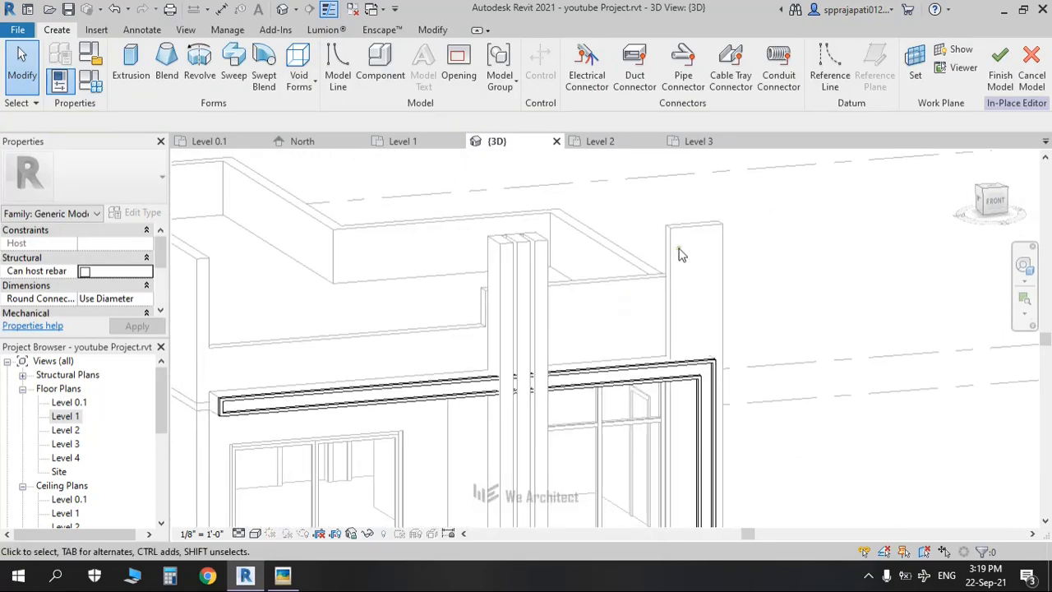
pyautogui.moveTo(364, 441); pyautogui.dragTo(465, 462, button='middle')
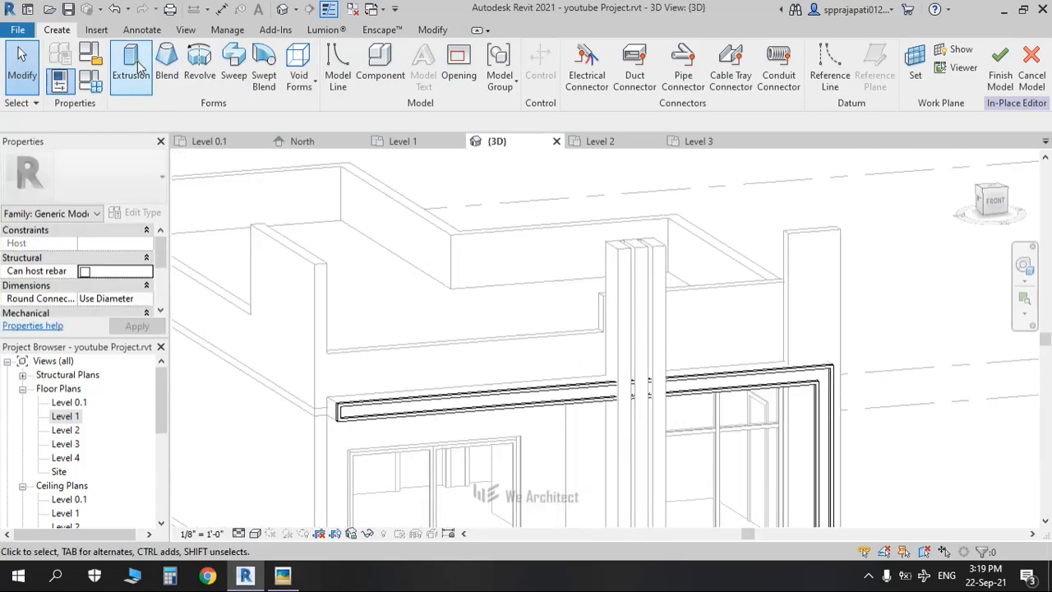
# Step: Start a sweep and pick the upper wall edge between the columns as its path
pyautogui.click(238, 70)
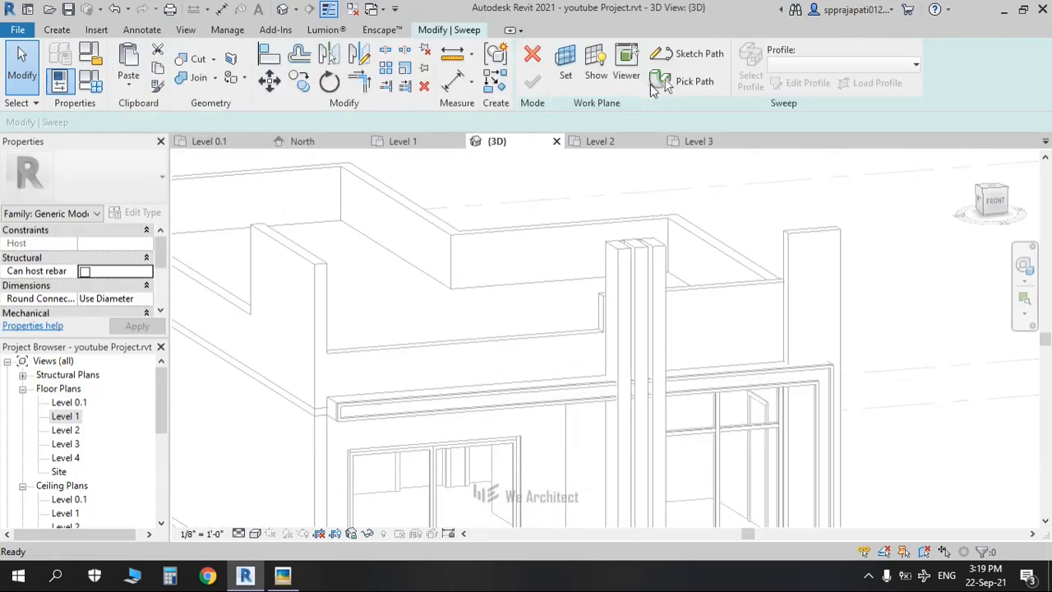
pyautogui.click(681, 82)
pyautogui.keyDown('shift'); pyautogui.moveTo(825, 251); pyautogui.dragTo(631, 362, button='middle'); pyautogui.keyUp('shift')
pyautogui.moveTo(453, 404); pyautogui.dragTo(551, 358, button='middle')
pyautogui.scroll(2, 440, 429)
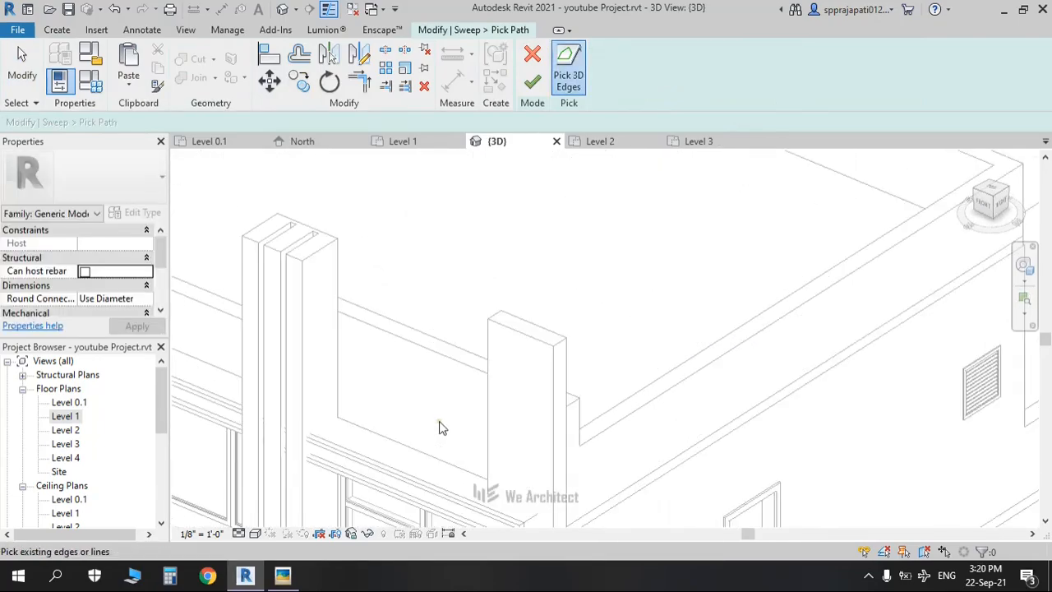
pyautogui.click(434, 361)
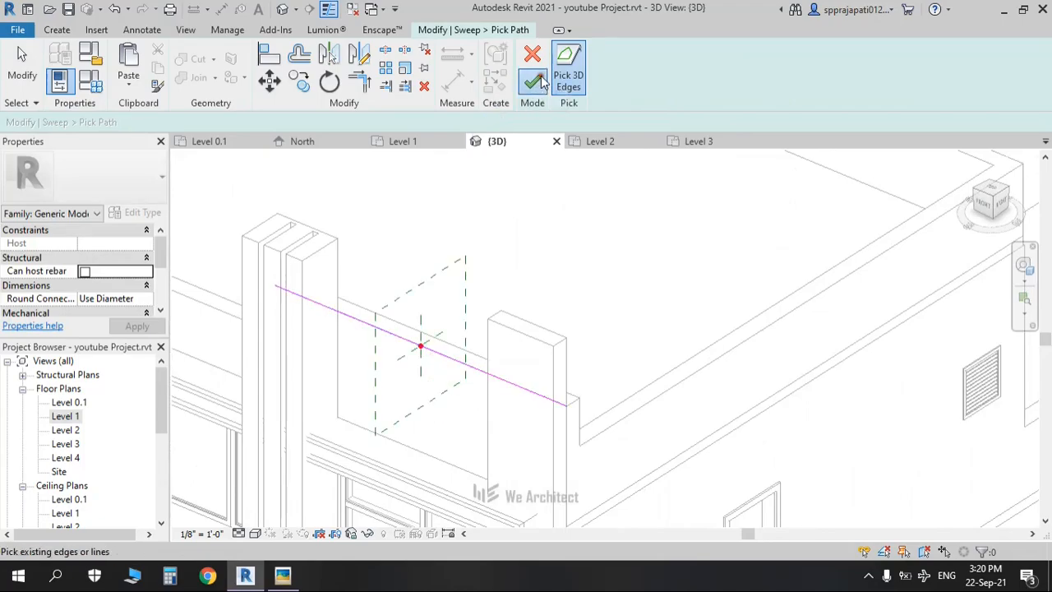
pyautogui.click(534, 80)
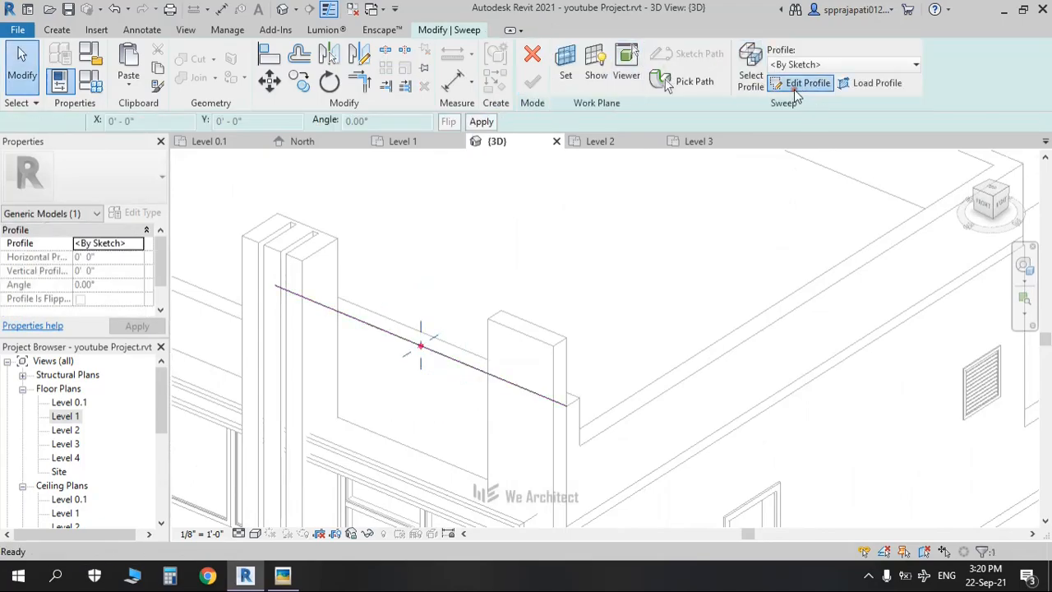
# Step: Sketch a thin rectangular profile for the sweep
pyautogui.click(801, 84)
pyautogui.click(577, 51)
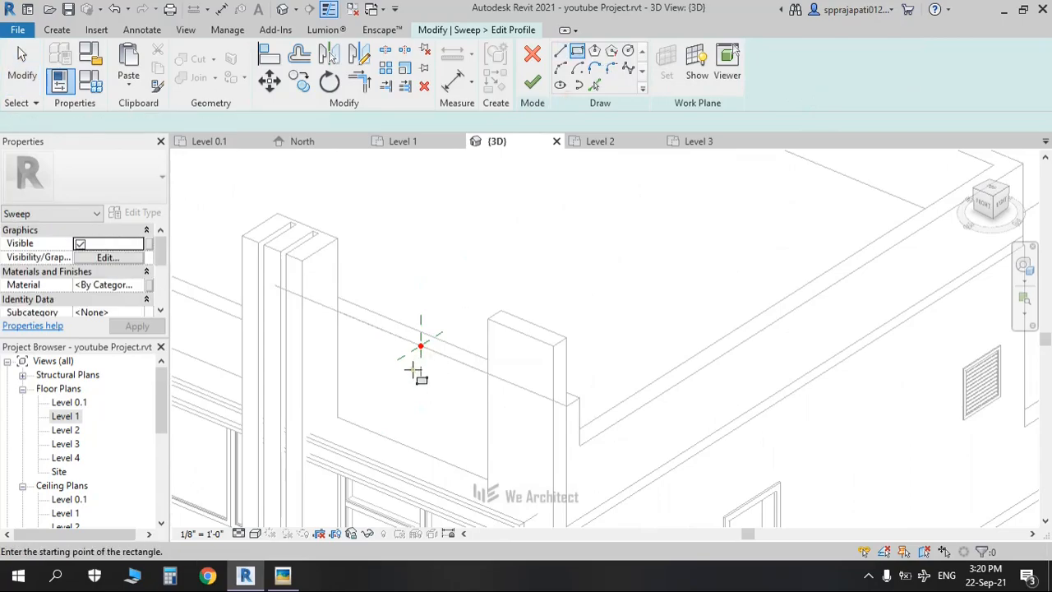
pyautogui.scroll(2, 418, 363)
pyautogui.click(424, 337)
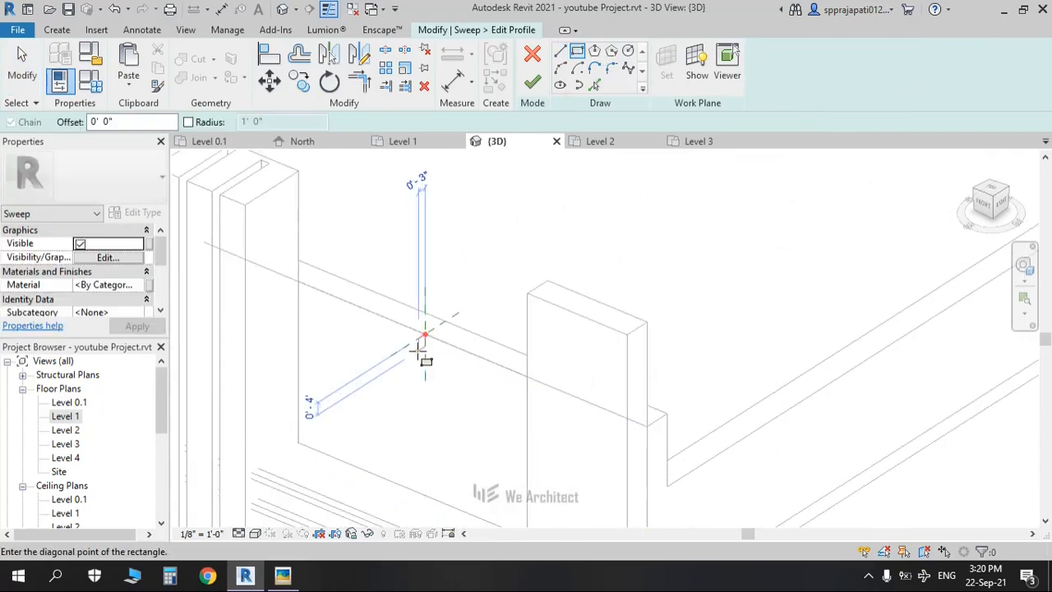
pyautogui.scroll(2, 416, 355)
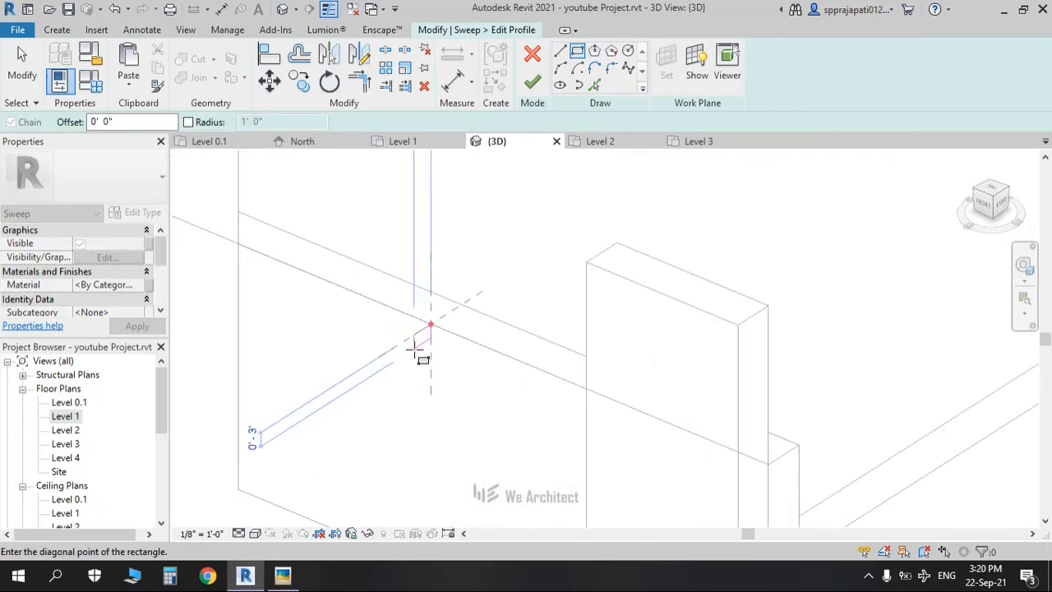
pyautogui.scroll(-2, 417, 352)
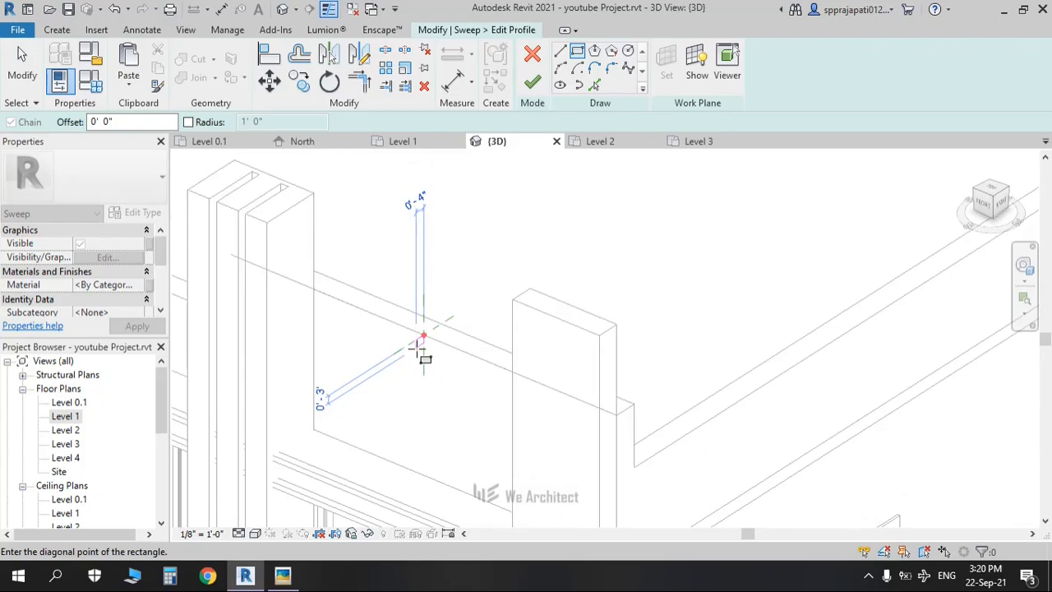
pyautogui.scroll(1, 418, 351)
pyautogui.click(417, 352)
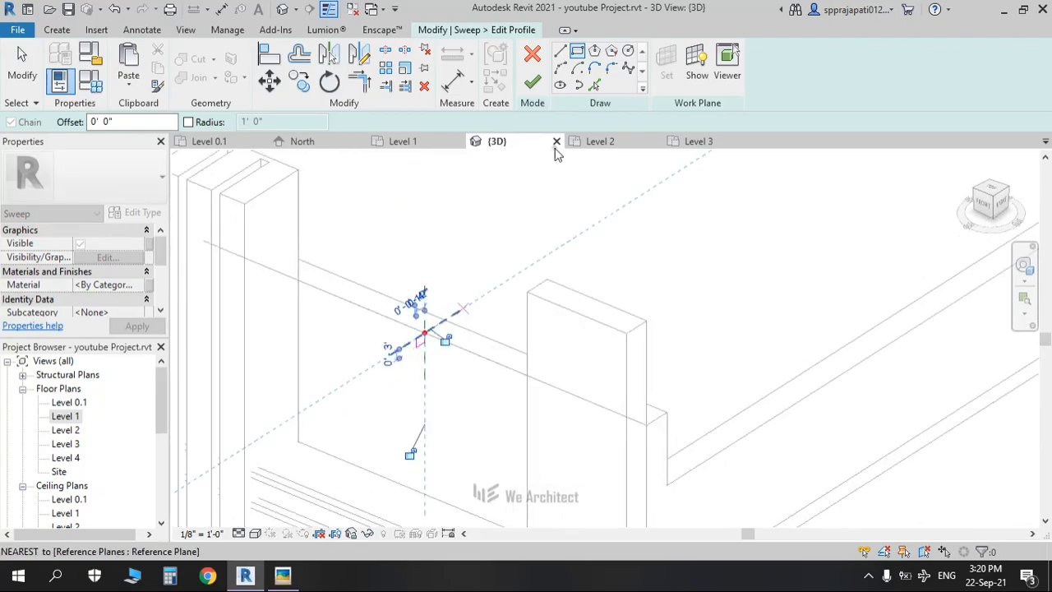
# Step: Finish the profile and the sweep to create the thin band, then deselect it
pyautogui.click(533, 83)
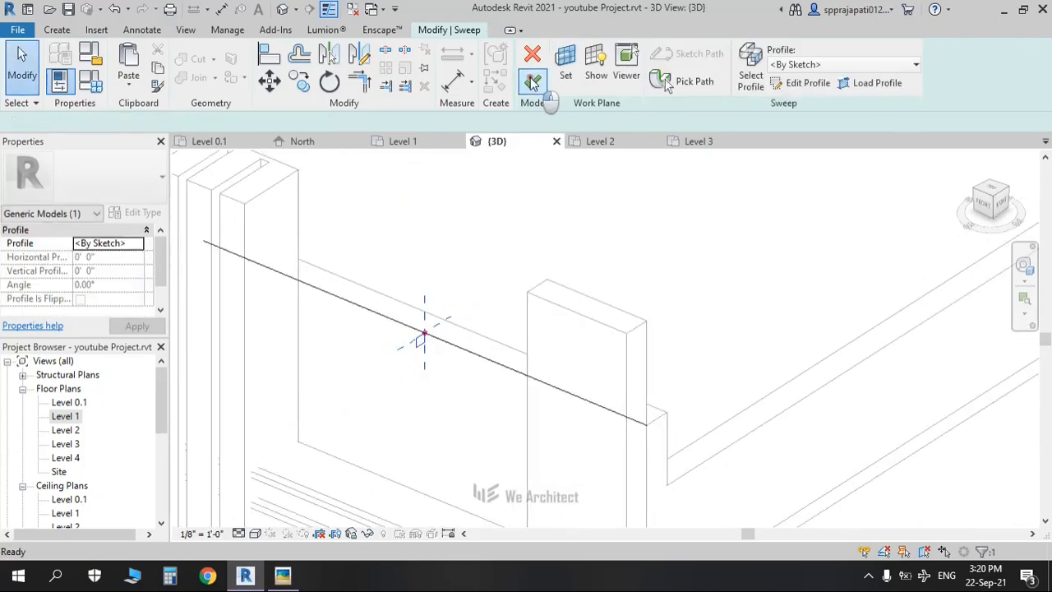
pyautogui.click(533, 86)
pyautogui.scroll(-3, 535, 235)
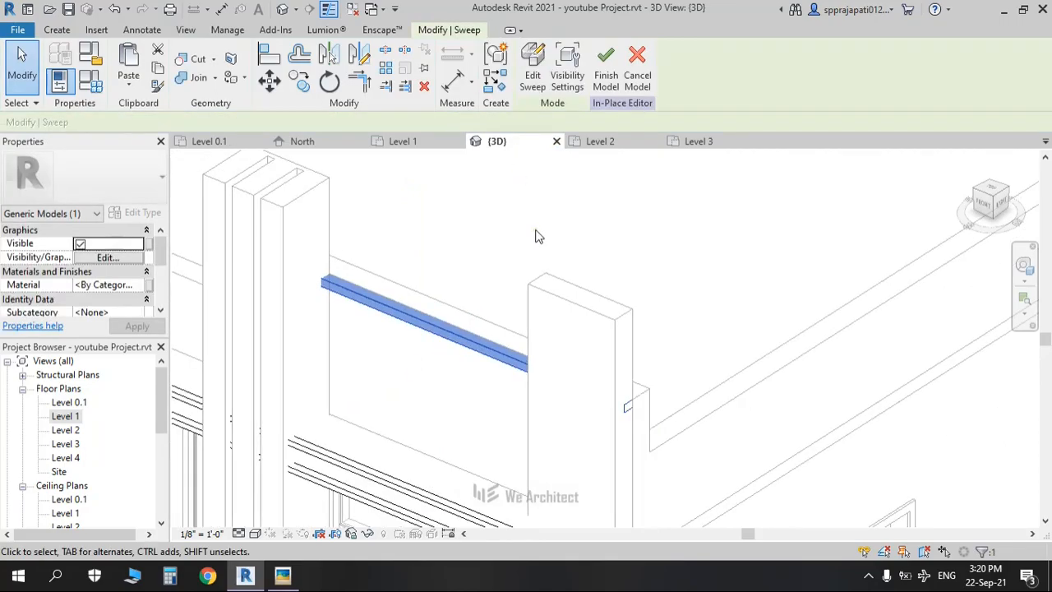
pyautogui.click(535, 236)
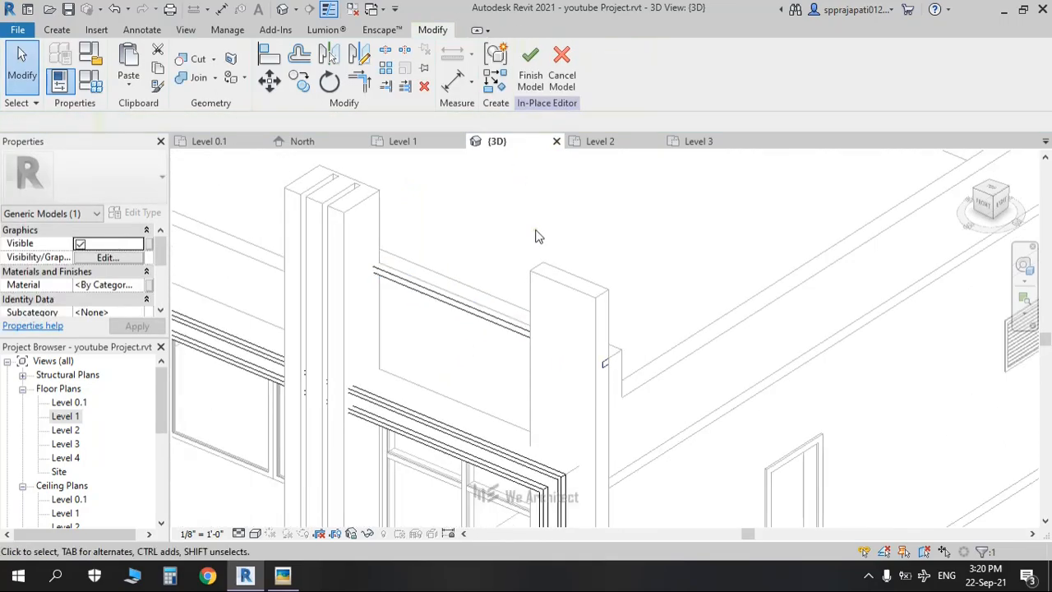
pyautogui.click(57, 30)
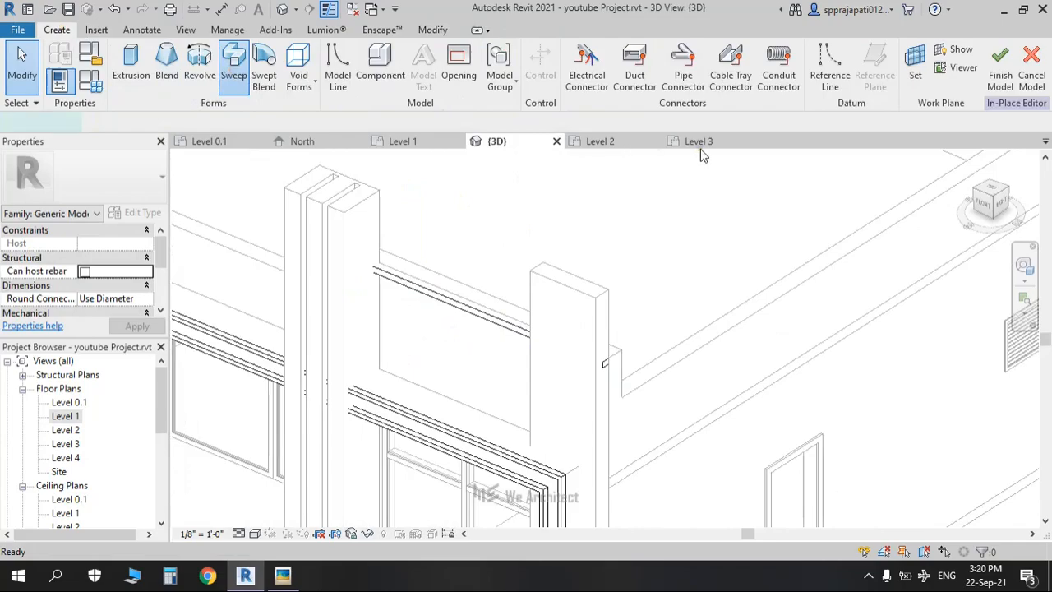
# Step: Pick the short pier's two top edges as the path for a new sweep
pyautogui.click(680, 87)
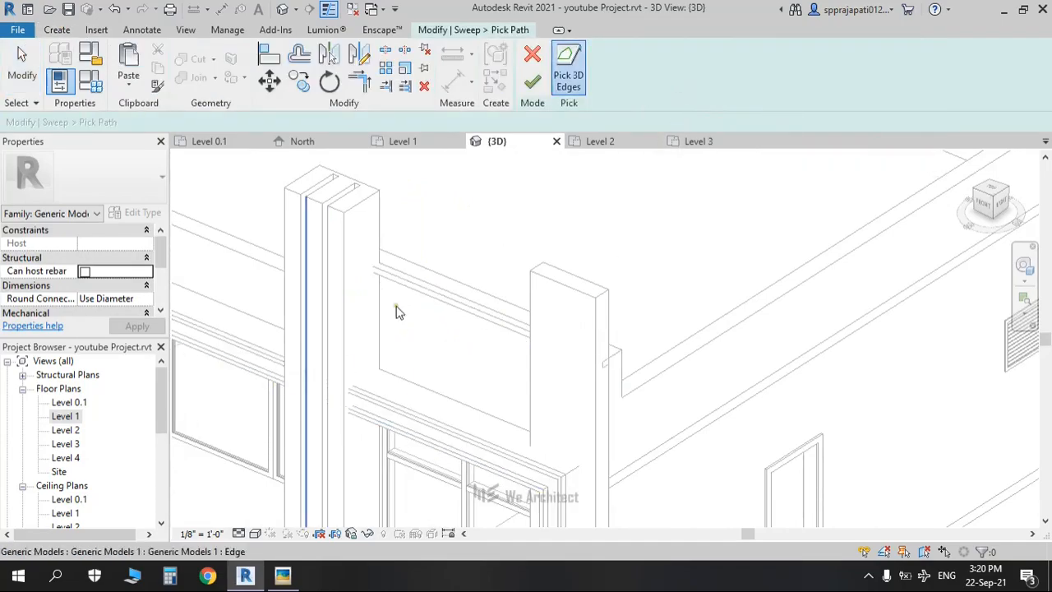
pyautogui.scroll(-1, 268, 247)
pyautogui.scroll(3, 505, 263)
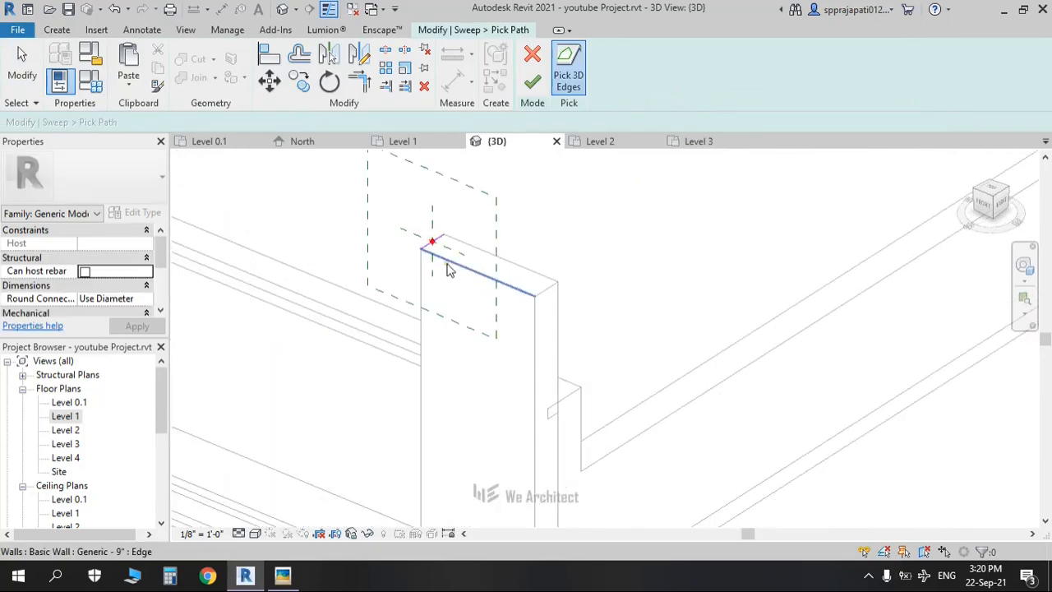
pyautogui.click(449, 266)
pyautogui.click(498, 255)
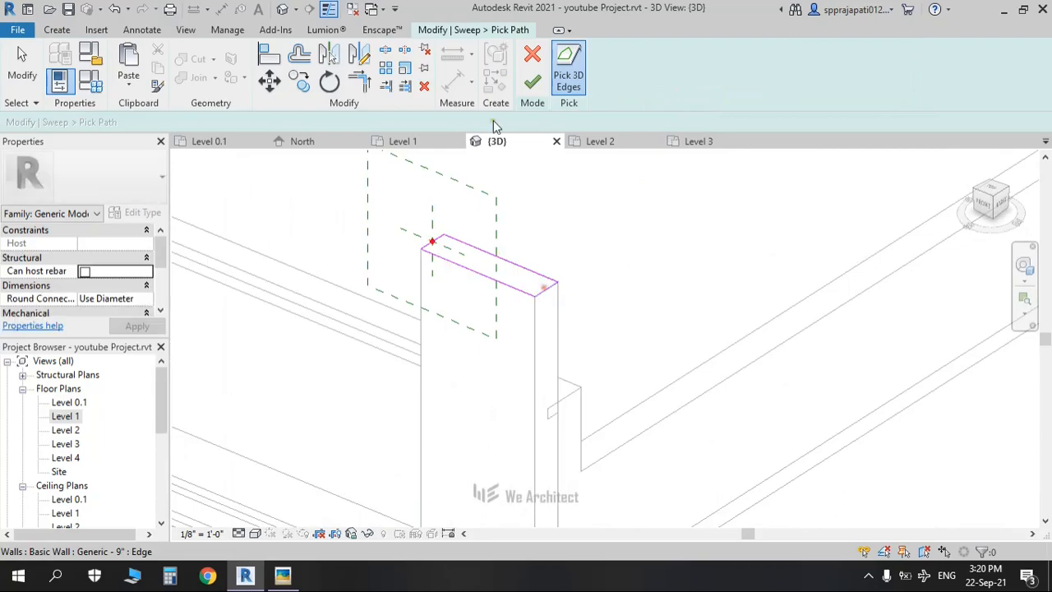
pyautogui.click(530, 83)
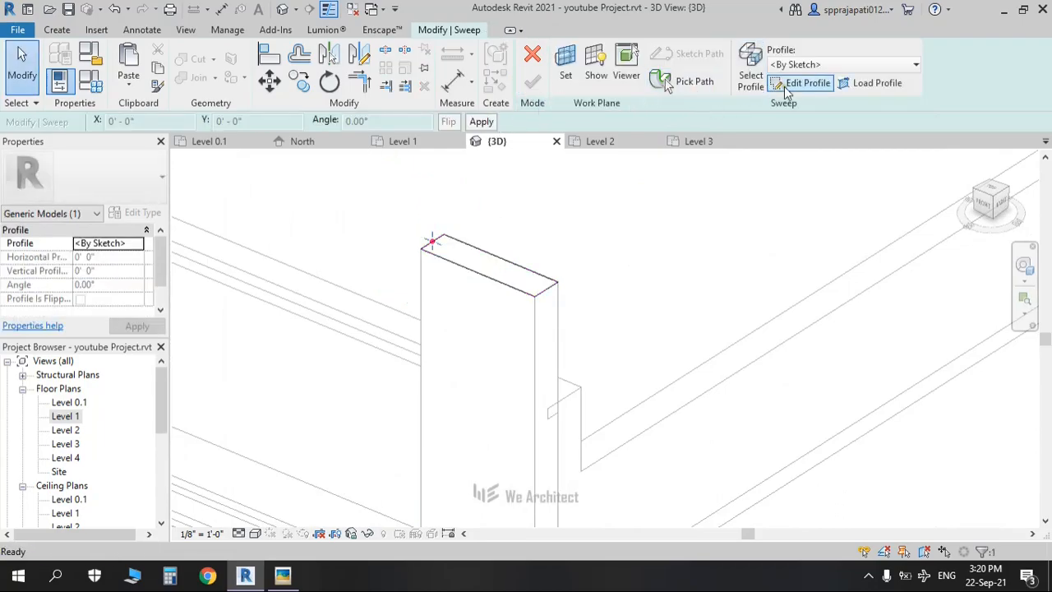
# Step: Face the front view and sketch a rectangular profile at the pier's top
pyautogui.click(983, 202)
pyautogui.click(577, 51)
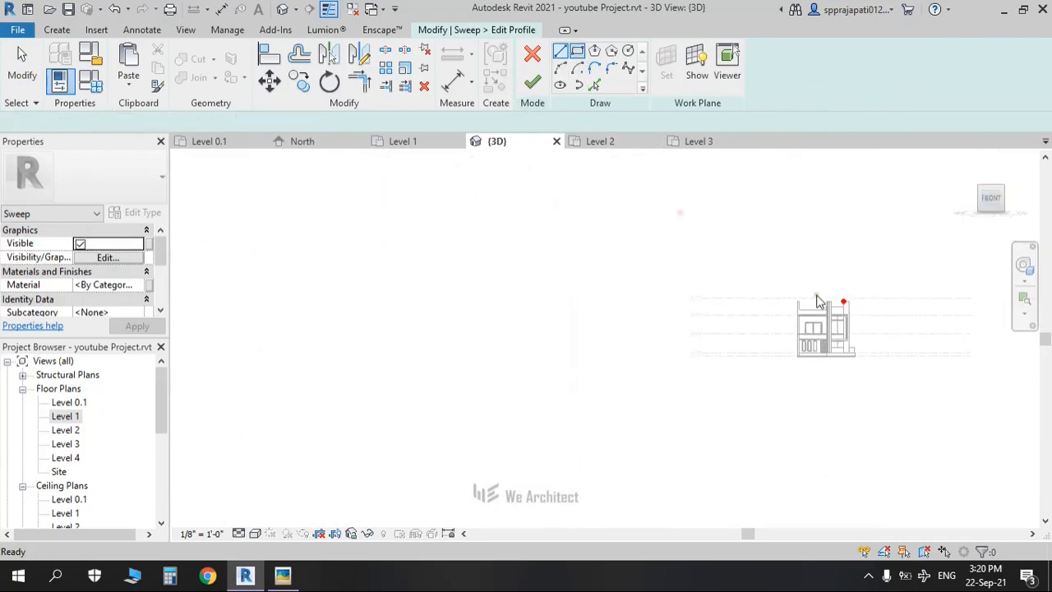
pyautogui.scroll(1, 843, 319)
pyautogui.scroll(3, 430, 302)
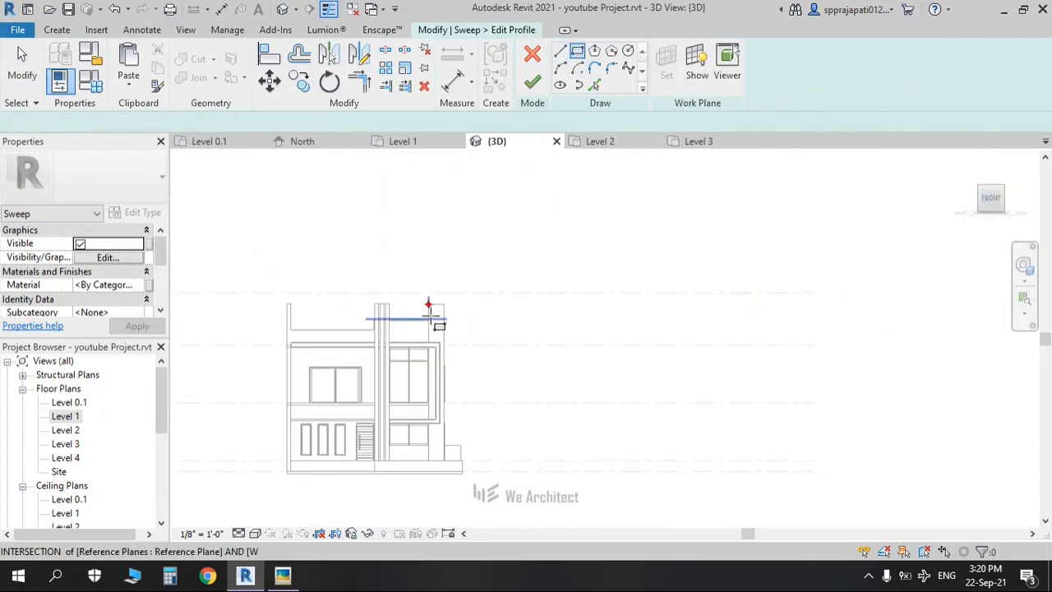
pyautogui.scroll(5, 427, 302)
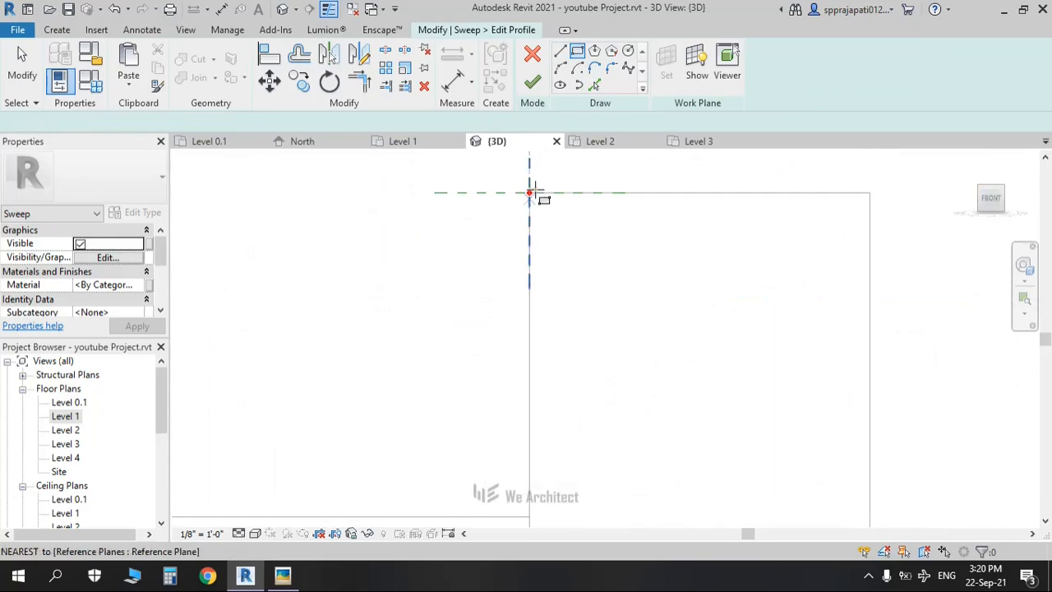
pyautogui.click(529, 193)
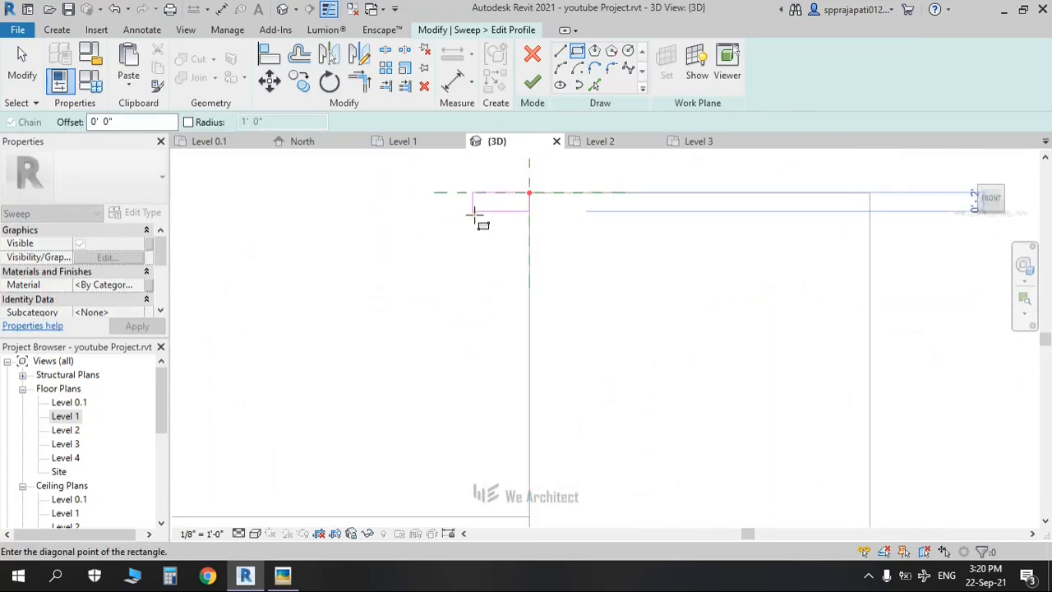
pyautogui.scroll(-1, 475, 215)
pyautogui.moveTo(476, 215); pyautogui.dragTo(500, 474, button='middle')
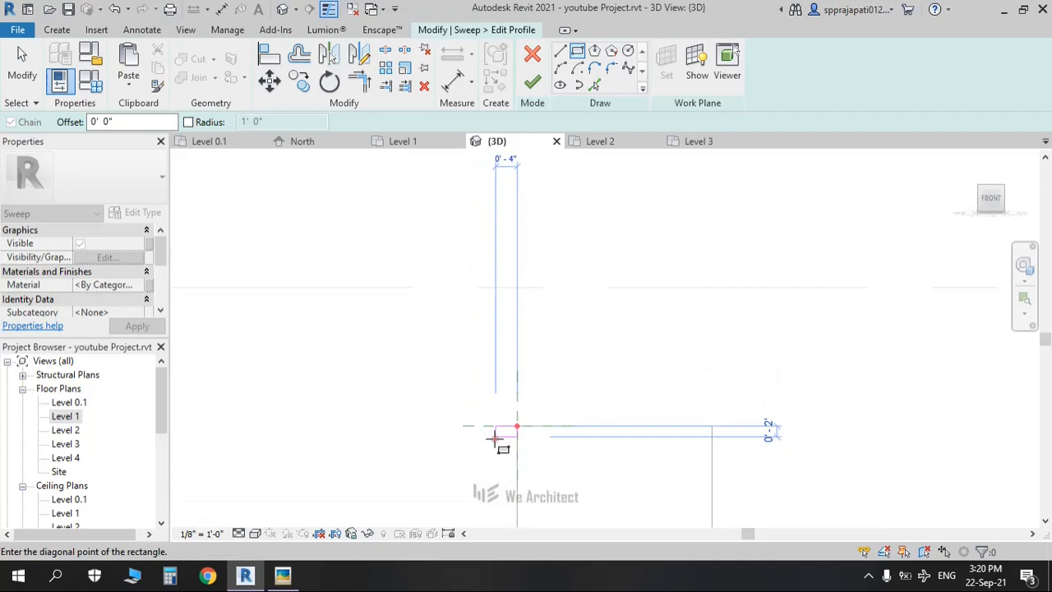
pyautogui.click(494, 438)
# Step: Set the profile width to 0'-6" and finish the cap sweep on the pier
pyautogui.press('Escape')
pyautogui.press('Escape')
pyautogui.scroll(1, 494, 438)
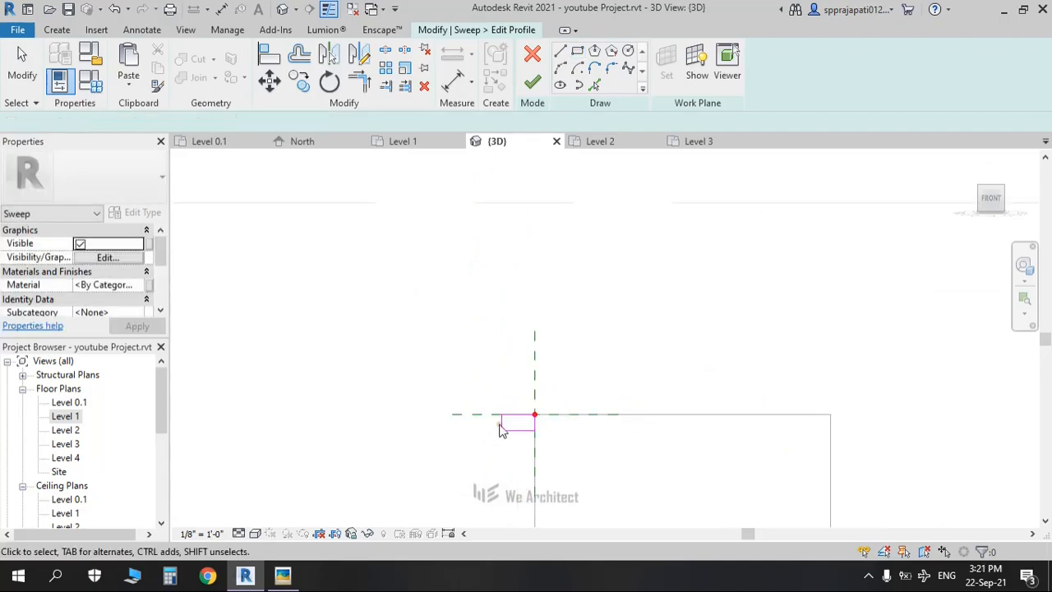
pyautogui.click(500, 422)
pyautogui.scroll(1, 500, 422)
pyautogui.click(527, 372)
pyautogui.press('Return')
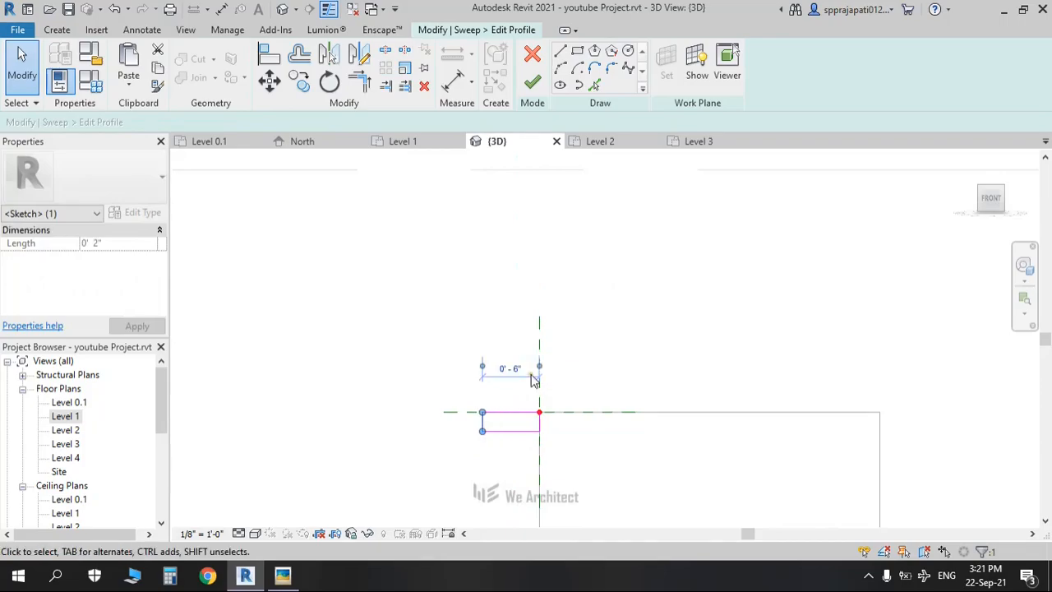
pyautogui.click(532, 86)
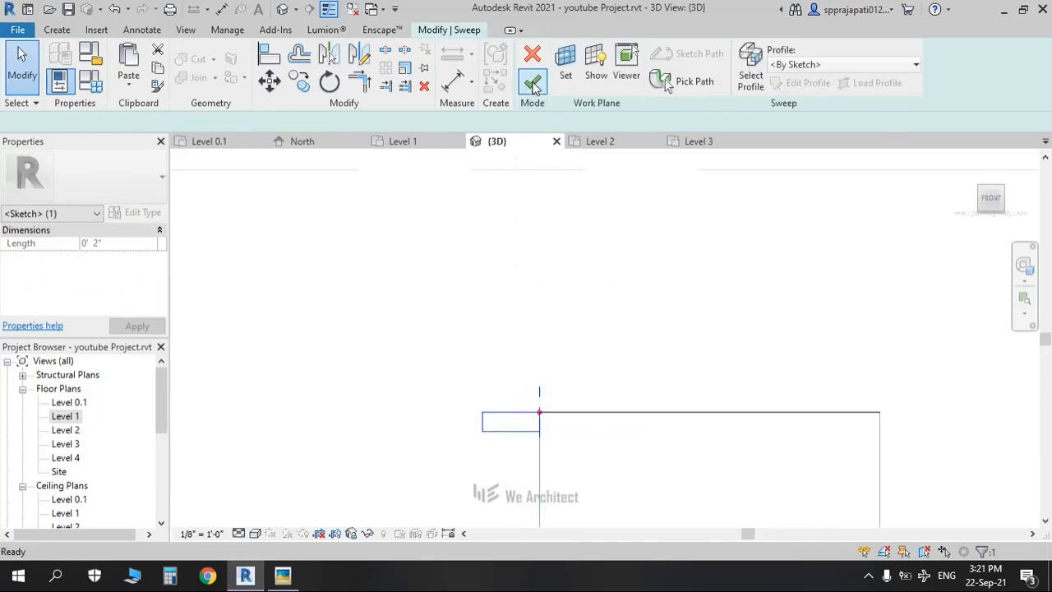
pyautogui.click(532, 86)
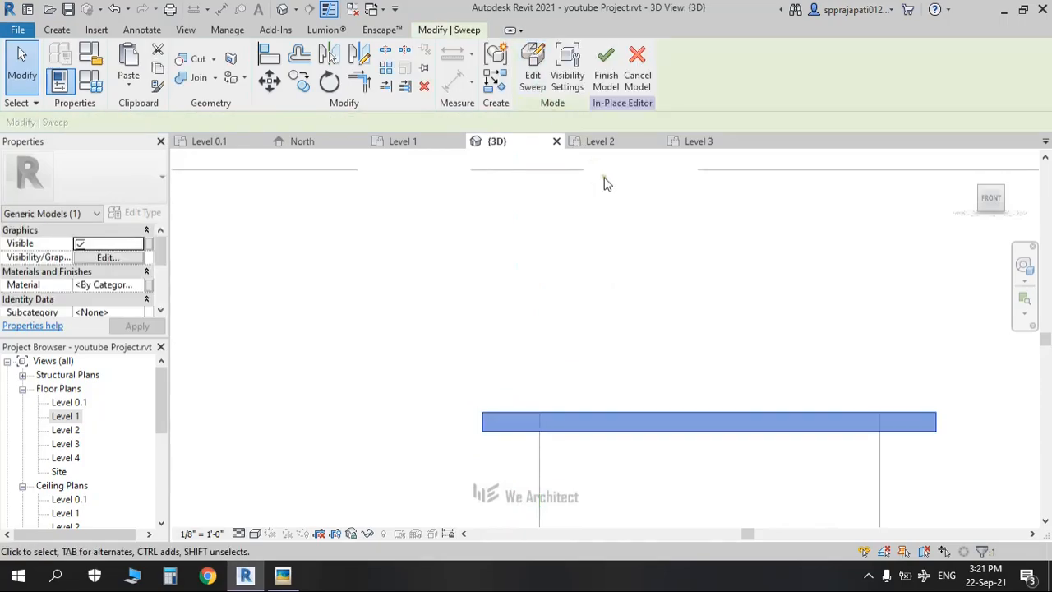
# Step: Orbit to bring the left parapet into view and deselect the cap sweep
pyautogui.scroll(-5, 603, 179)
pyautogui.scroll(-2, 647, 245)
pyautogui.keyDown('shift'); pyautogui.moveTo(745, 345); pyautogui.dragTo(808, 416, button='middle'); pyautogui.keyUp('shift')
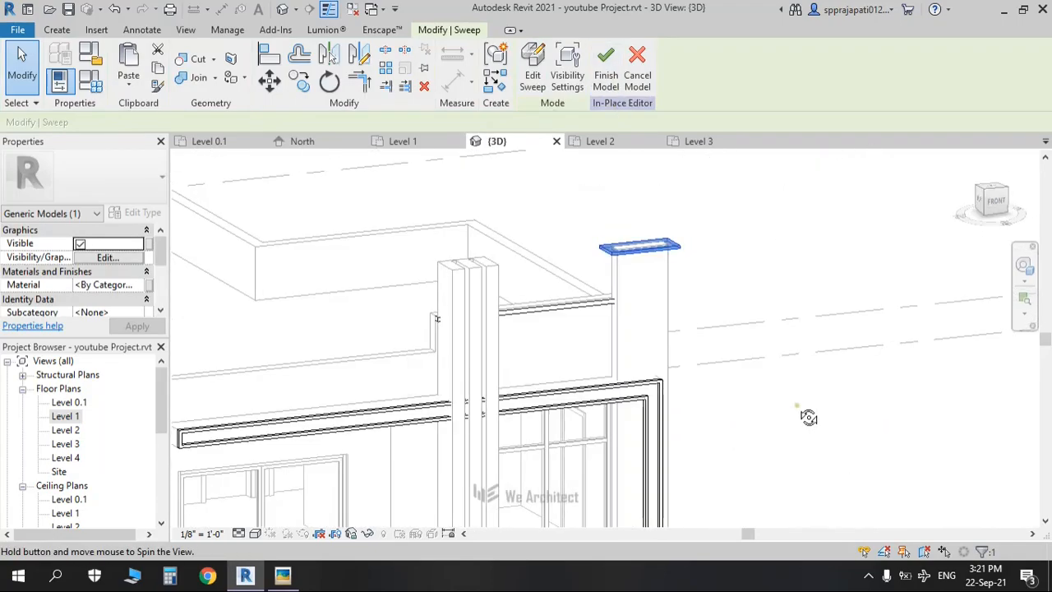
pyautogui.scroll(-3, 579, 356)
pyautogui.moveTo(482, 363); pyautogui.dragTo(691, 397, button='middle')
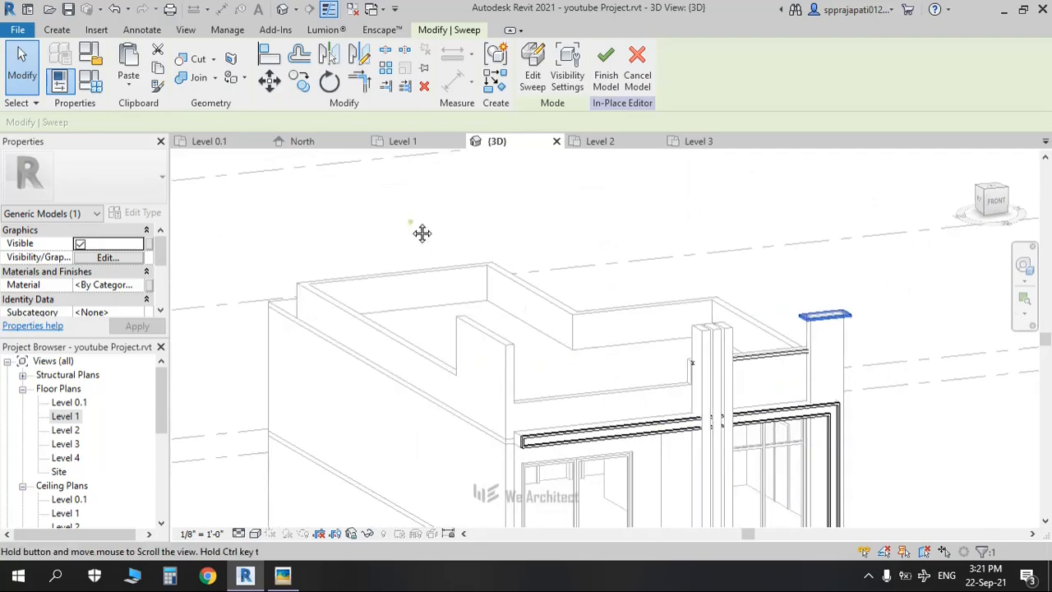
pyautogui.click(407, 217)
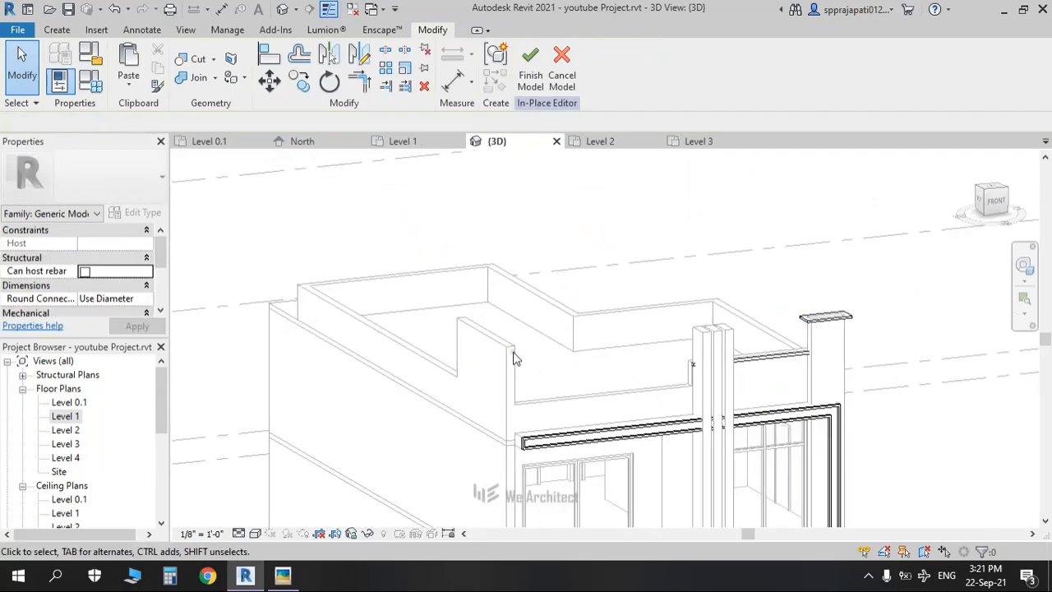
# Step: Start a new sweep with the left parapet's top and end edges as its path
pyautogui.click(56, 30)
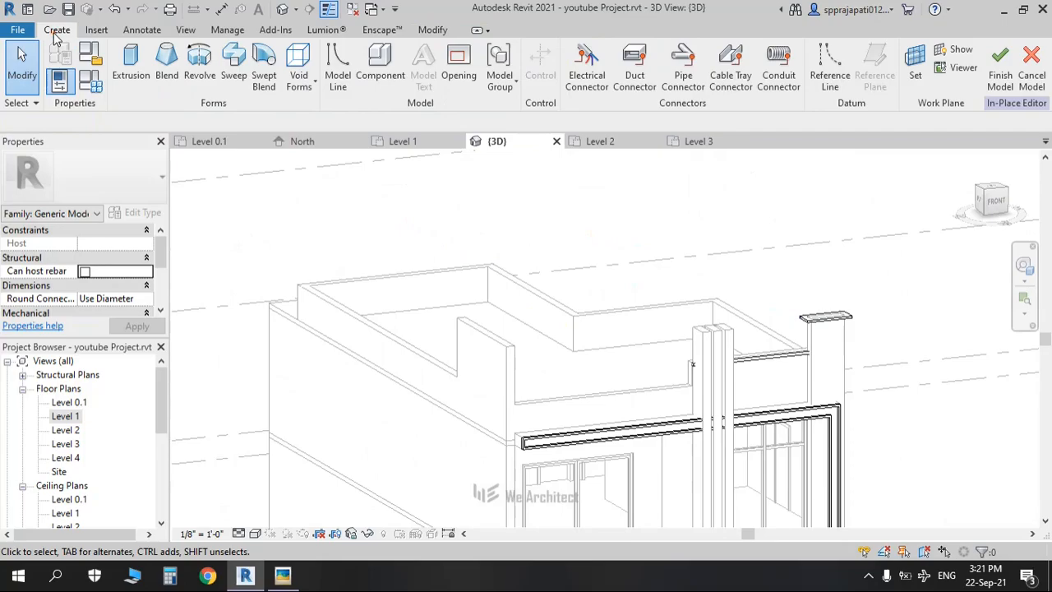
pyautogui.click(235, 68)
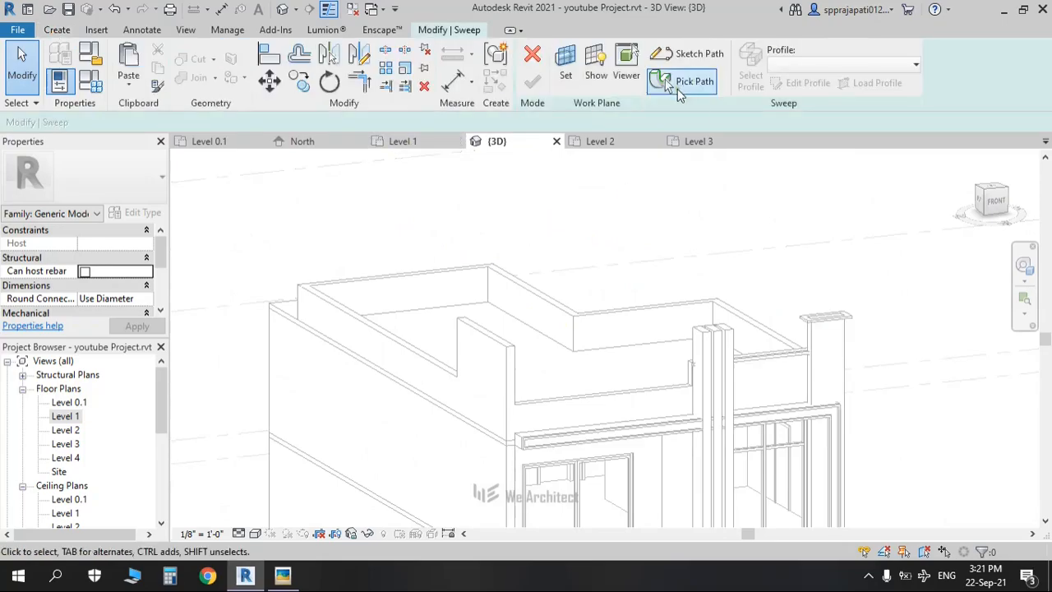
pyautogui.click(679, 88)
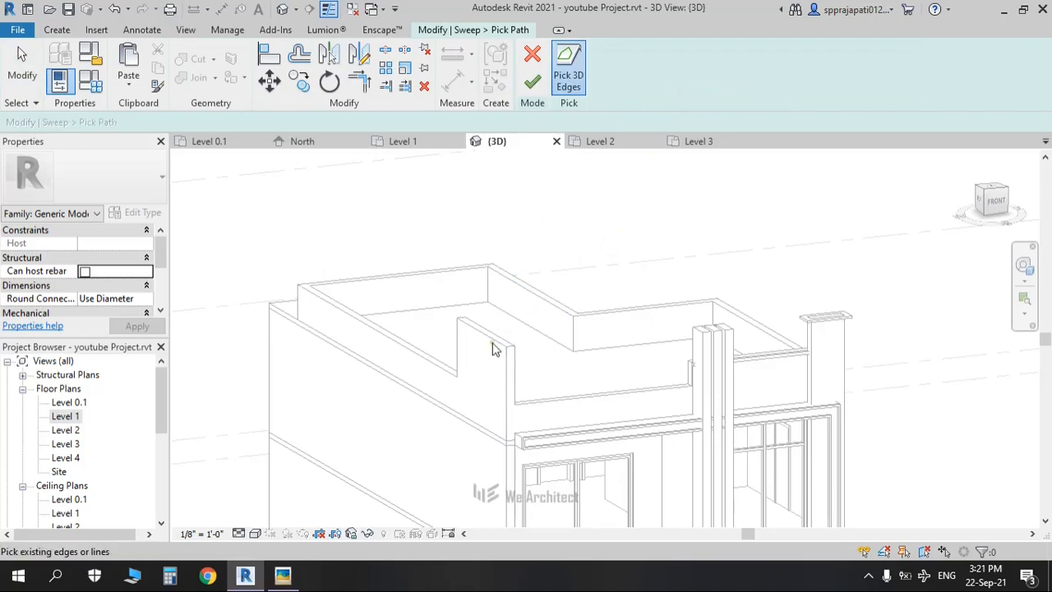
pyautogui.scroll(2, 489, 349)
pyautogui.keyDown('shift'); pyautogui.moveTo(485, 345); pyautogui.dragTo(502, 222, button='middle'); pyautogui.keyUp('shift')
pyautogui.click(492, 211)
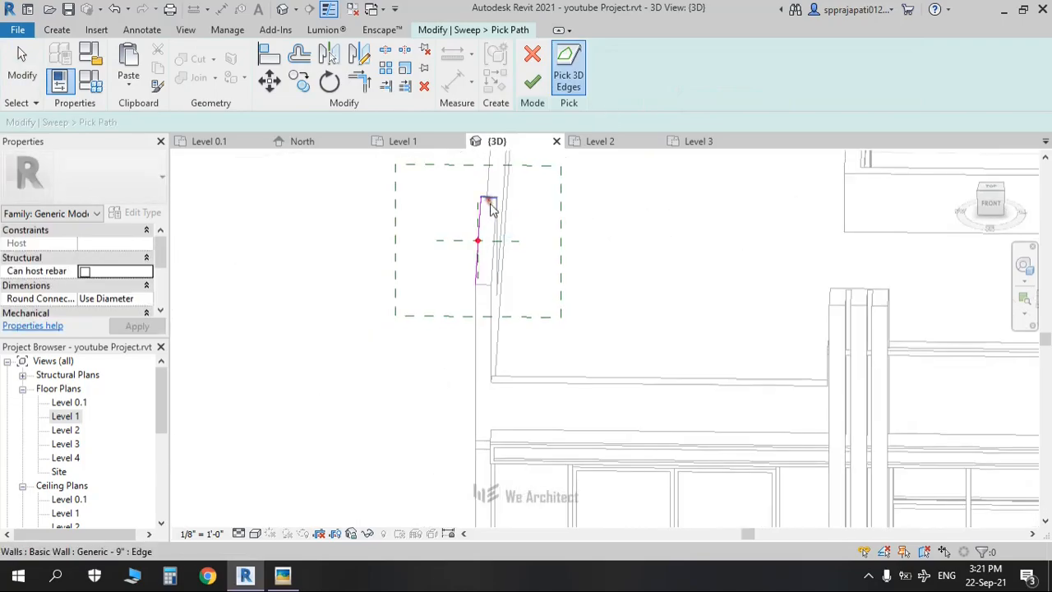
pyautogui.click(480, 285)
pyautogui.keyDown('shift'); pyautogui.moveTo(507, 309); pyautogui.dragTo(568, 254, button='middle'); pyautogui.keyUp('shift')
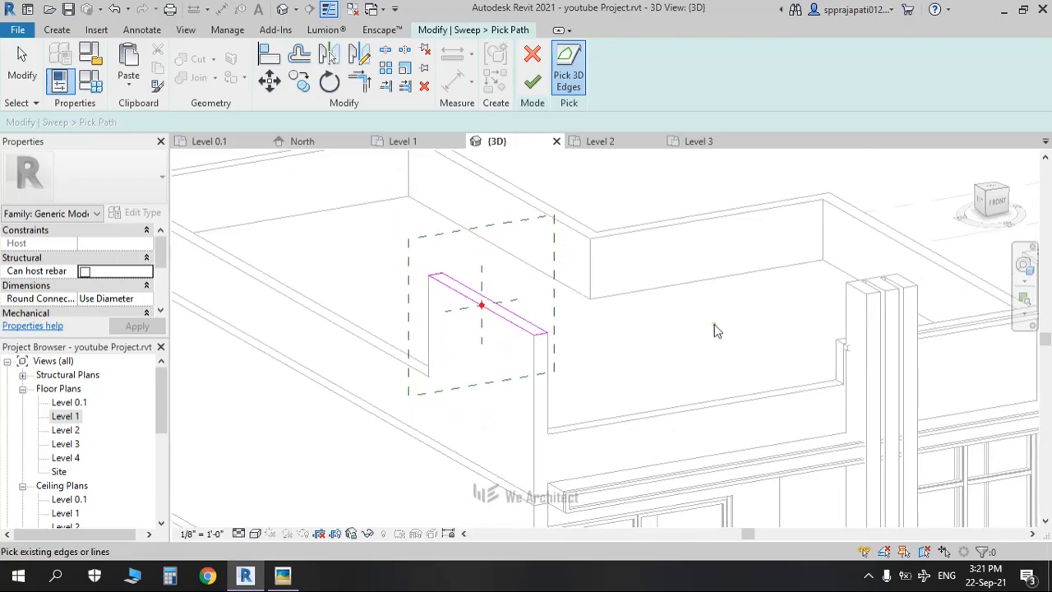
pyautogui.click(998, 204)
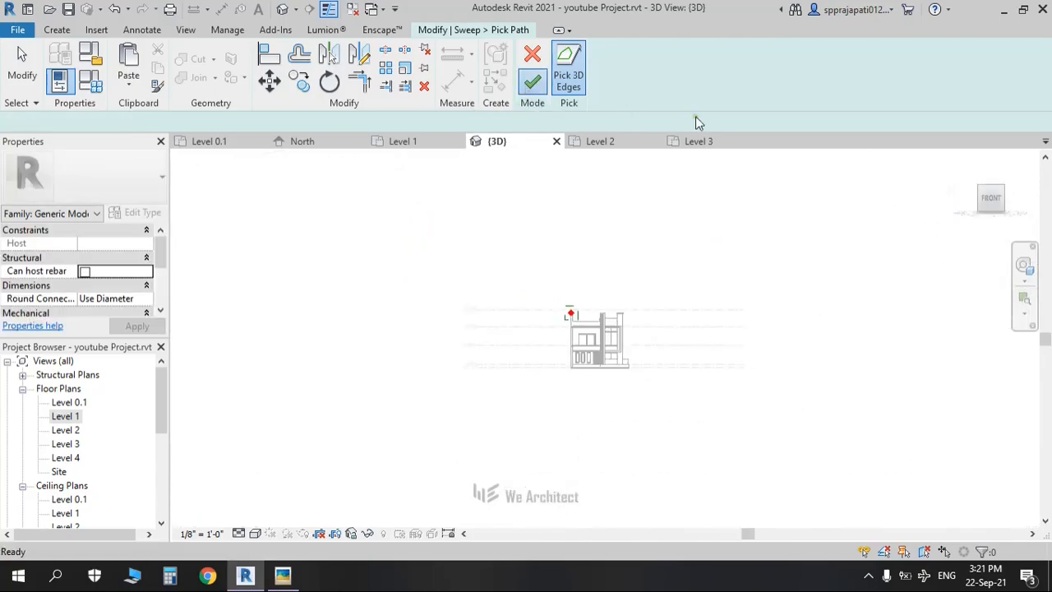
pyautogui.click(754, 80)
# Step: Sketch a rectangular sweep profile at the parapet's top in front view
pyautogui.click(788, 86)
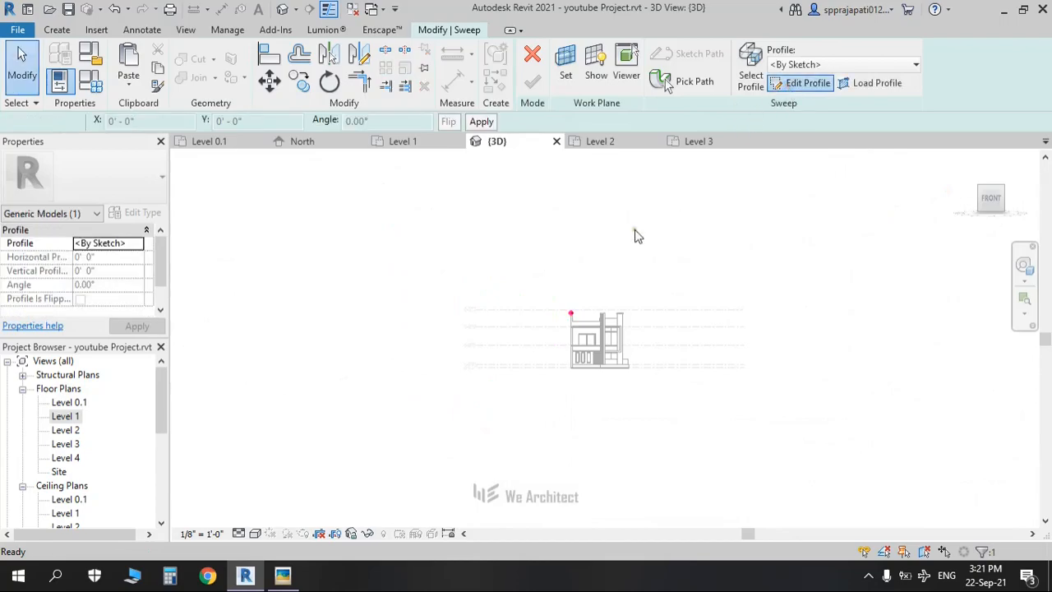
pyautogui.click(576, 51)
pyautogui.scroll(5, 561, 314)
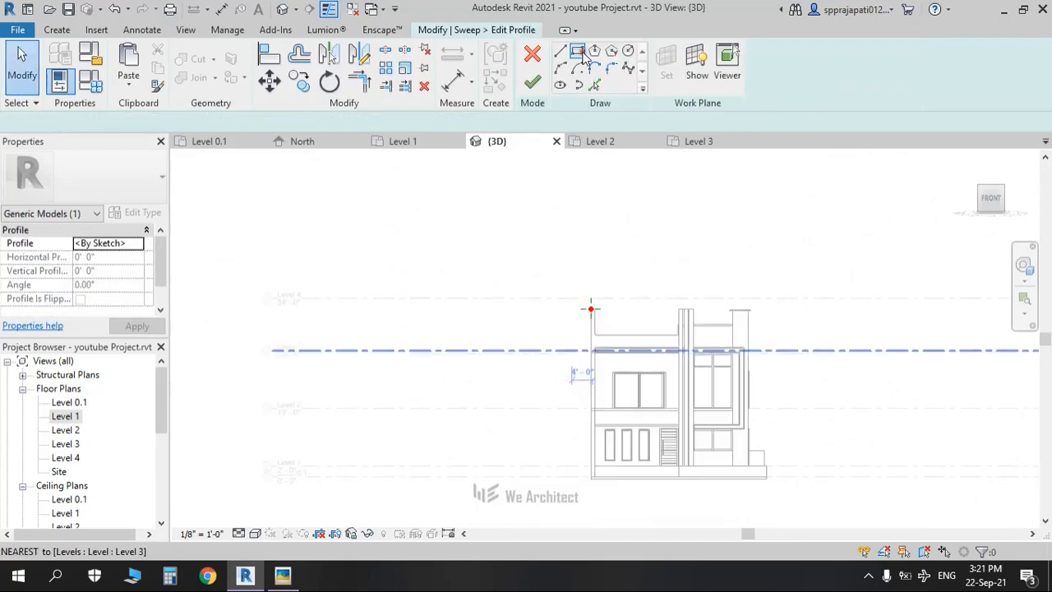
pyautogui.scroll(6, 591, 310)
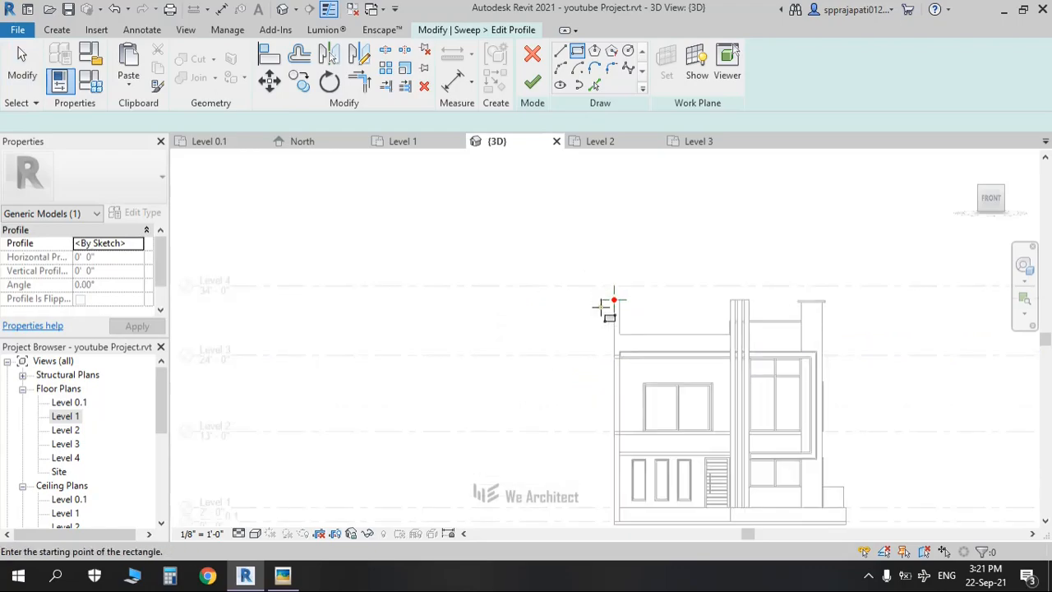
pyautogui.scroll(1, 665, 275)
pyautogui.click(666, 269)
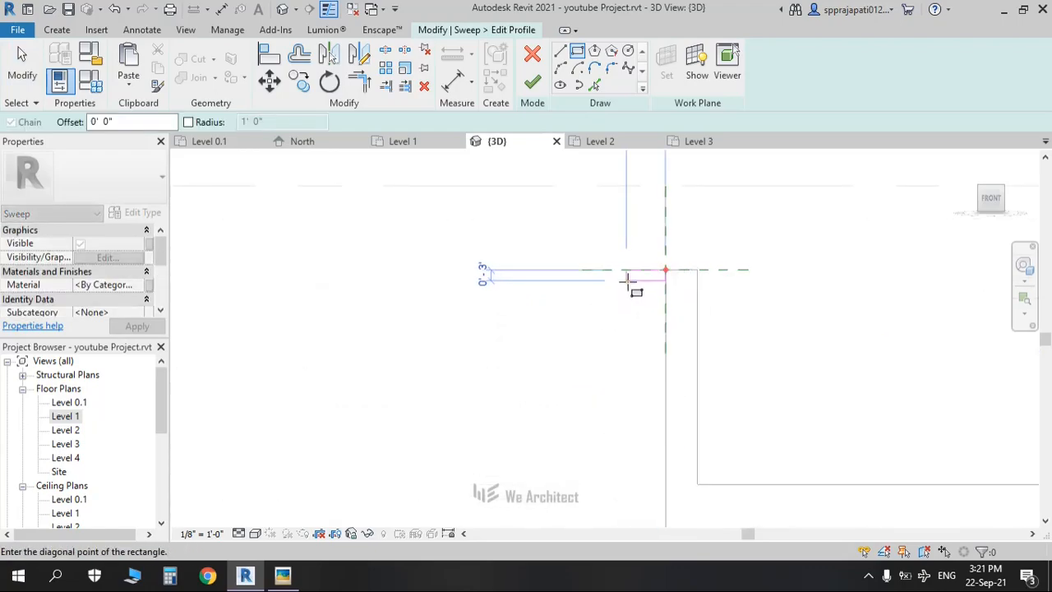
pyautogui.scroll(-2, 630, 282)
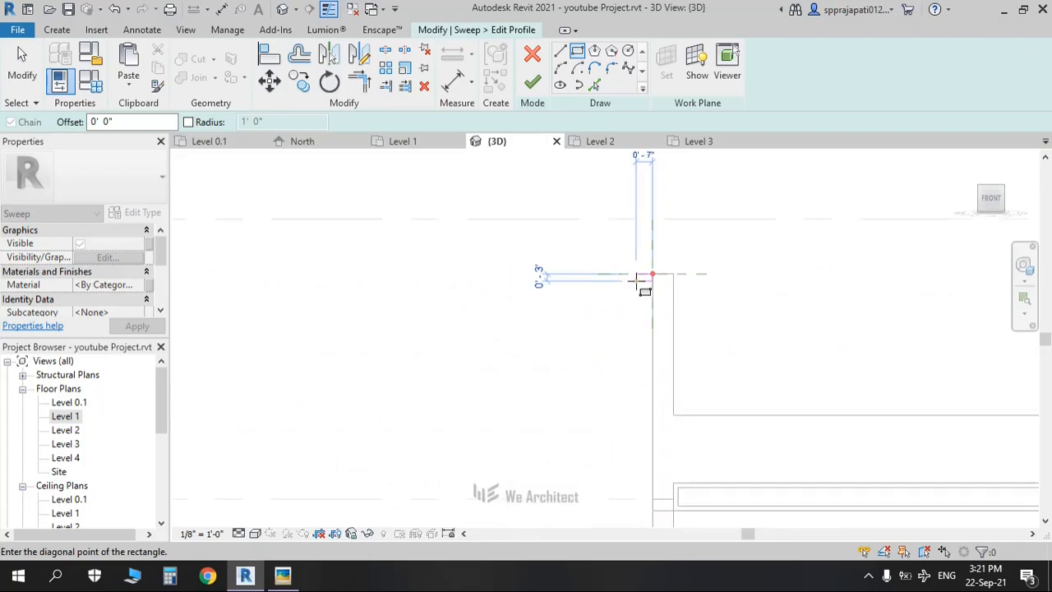
pyautogui.scroll(2, 640, 283)
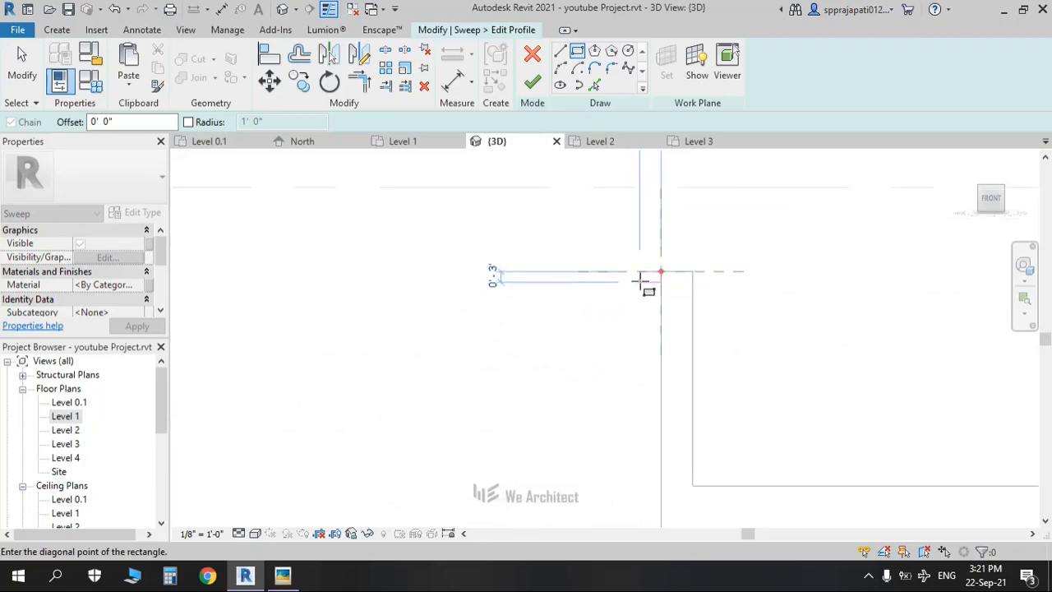
pyautogui.click(640, 284)
pyautogui.press('Escape')
# Step: Set the profile height to 2" with a 0'-6" width and finish the profile
pyautogui.moveTo(633, 306); pyautogui.dragTo(590, 325, button='middle')
pyautogui.scroll(2, 591, 318)
pyautogui.press('Escape')
pyautogui.scroll(2, 589, 321)
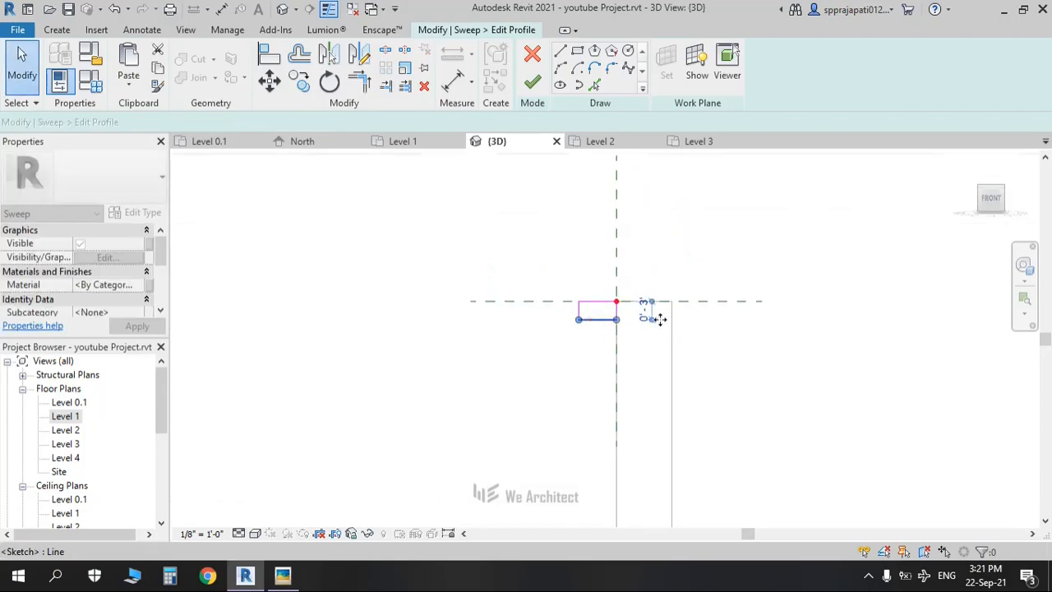
pyautogui.click(660, 310)
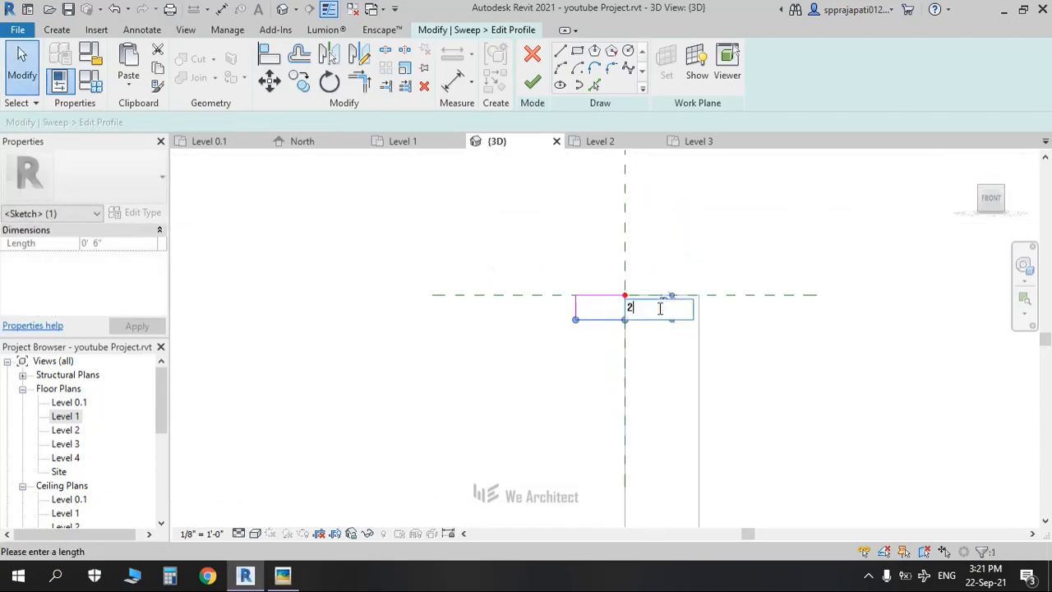
pyautogui.press('Return')
pyautogui.press('Escape')
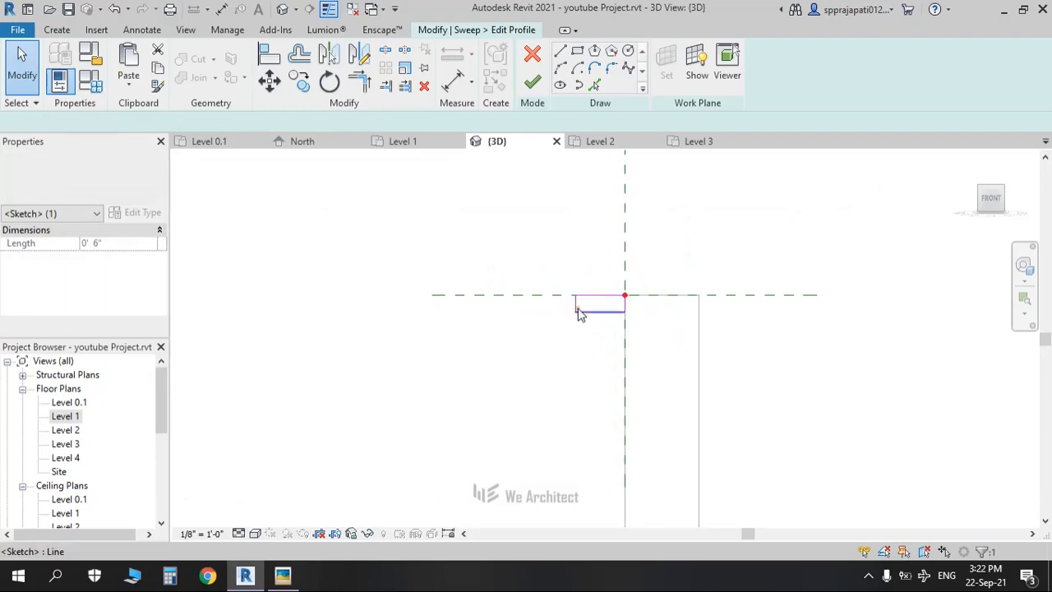
pyautogui.click(577, 311)
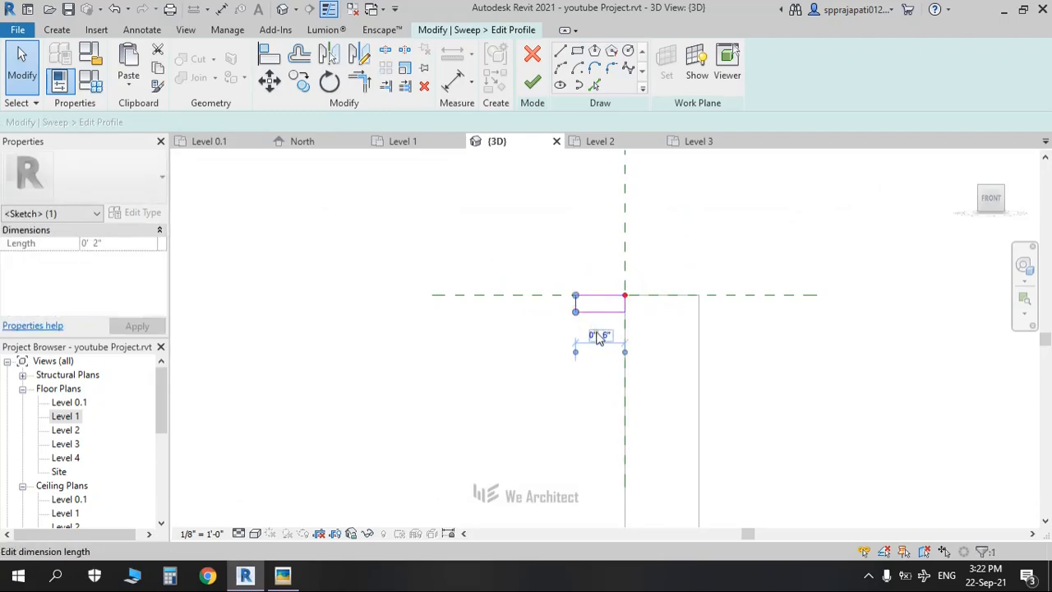
pyautogui.press('Escape')
pyautogui.click(533, 85)
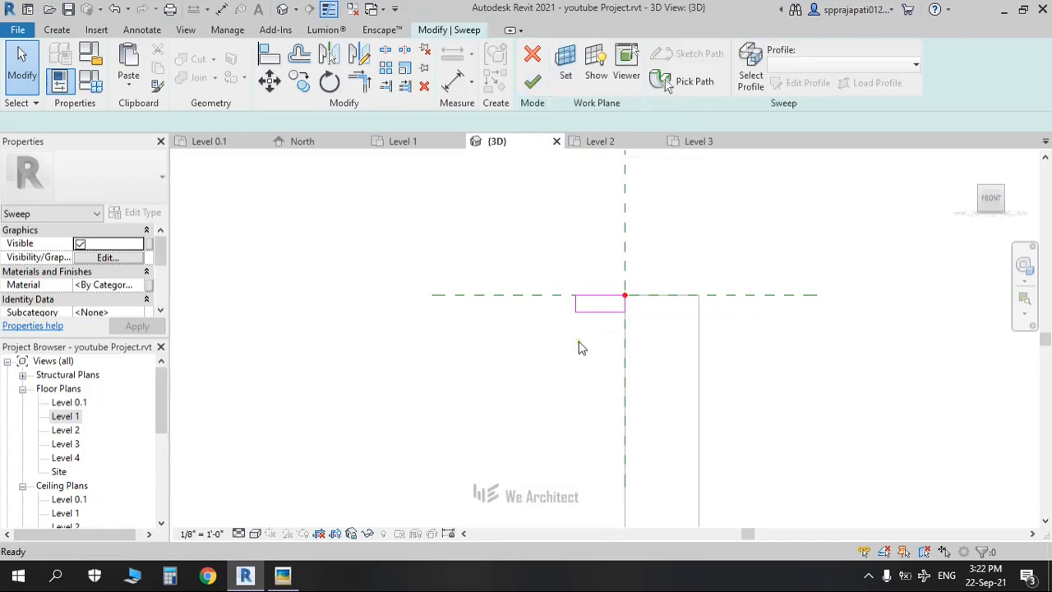
# Step: Finish the sweep to create the left parapet's top cap
pyautogui.click(534, 84)
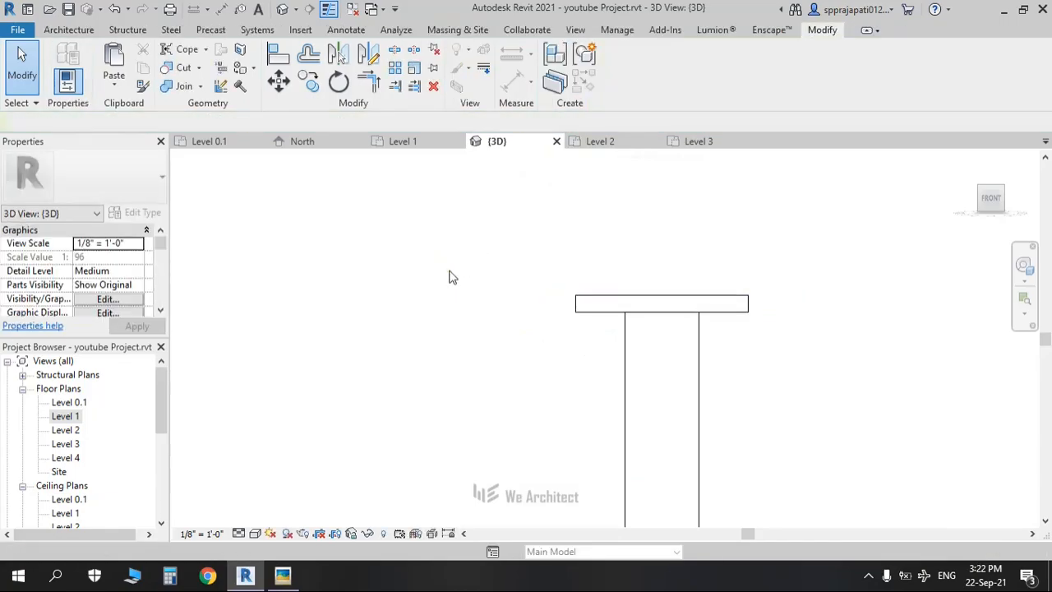
pyautogui.scroll(-4, 430, 280)
pyautogui.scroll(-3, 551, 316)
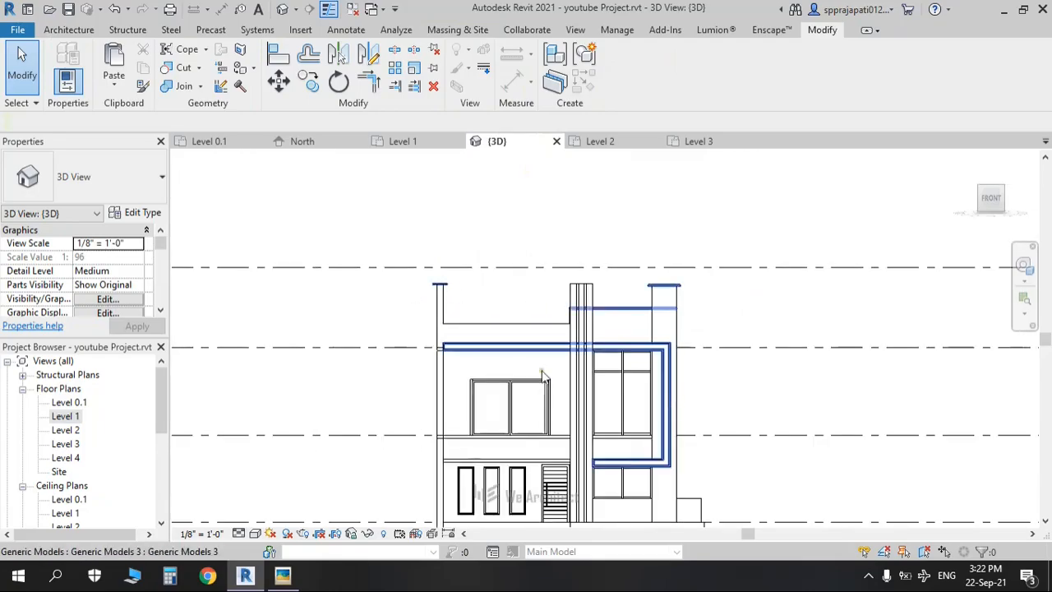
pyautogui.scroll(3, 542, 374)
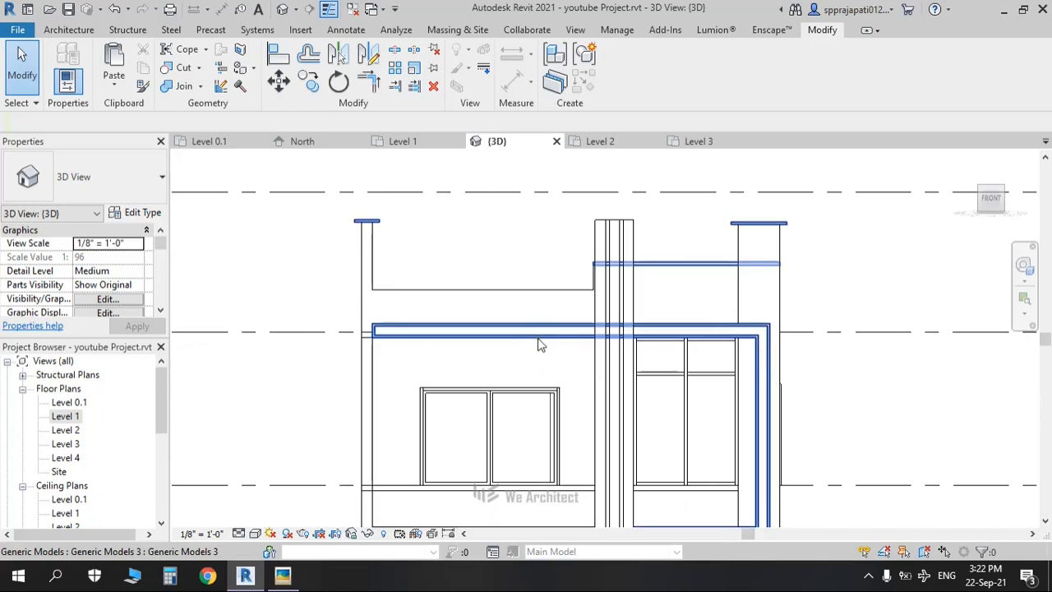
# Step: Reopen the in-place model to check its sweeps, then finish the model and orbit the house
pyautogui.click(539, 344)
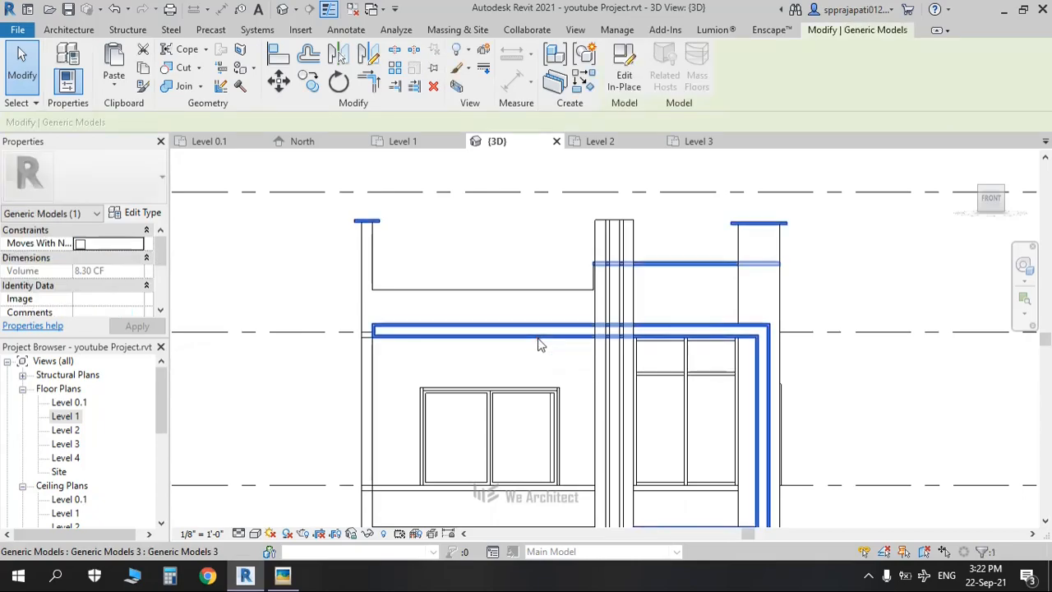
pyautogui.click(624, 74)
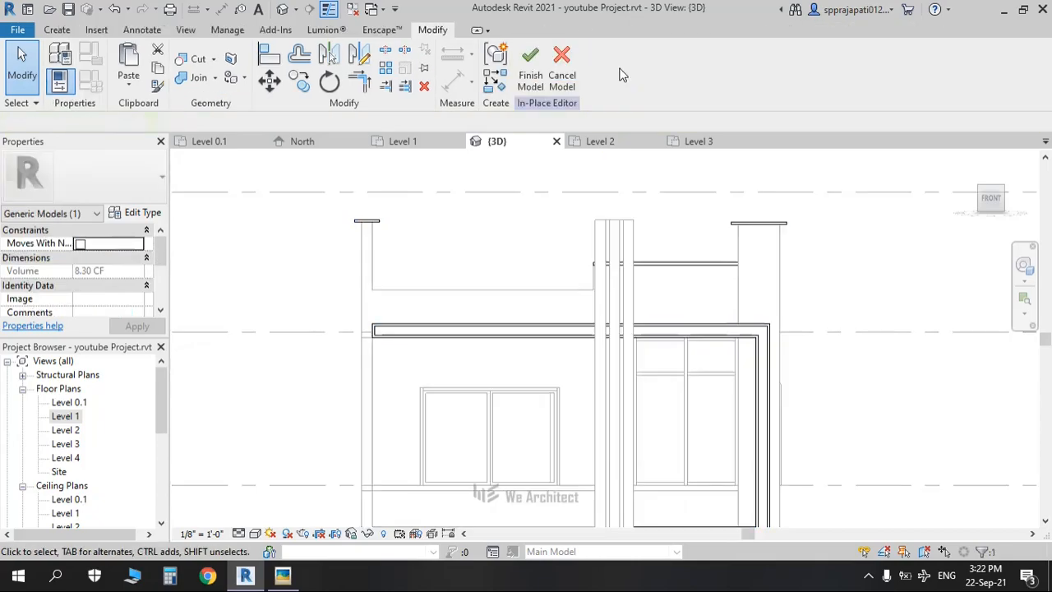
pyautogui.click(537, 331)
pyautogui.click(644, 264)
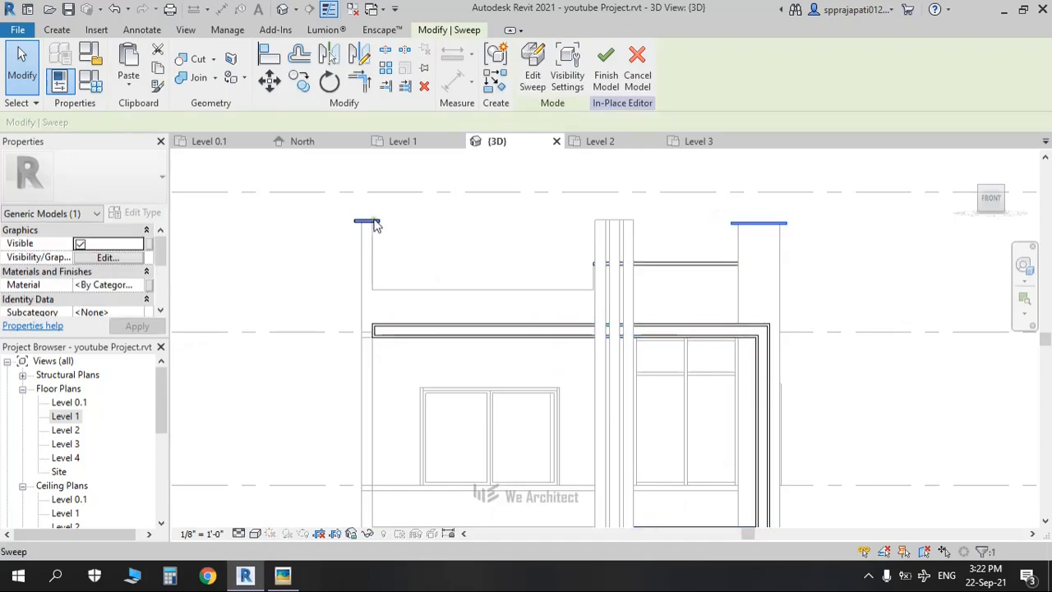
pyautogui.click(474, 333)
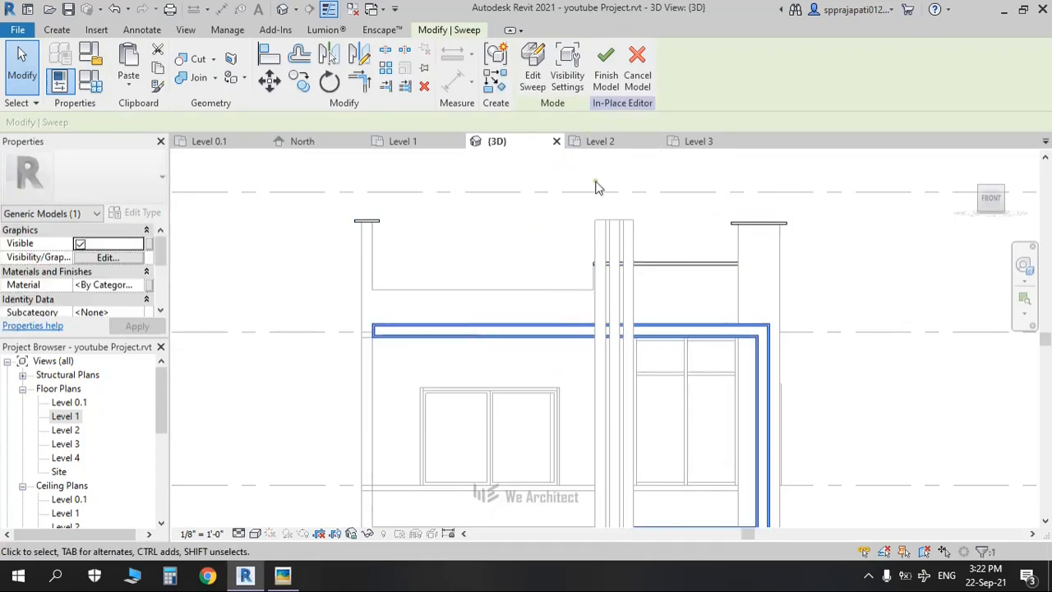
pyautogui.click(606, 88)
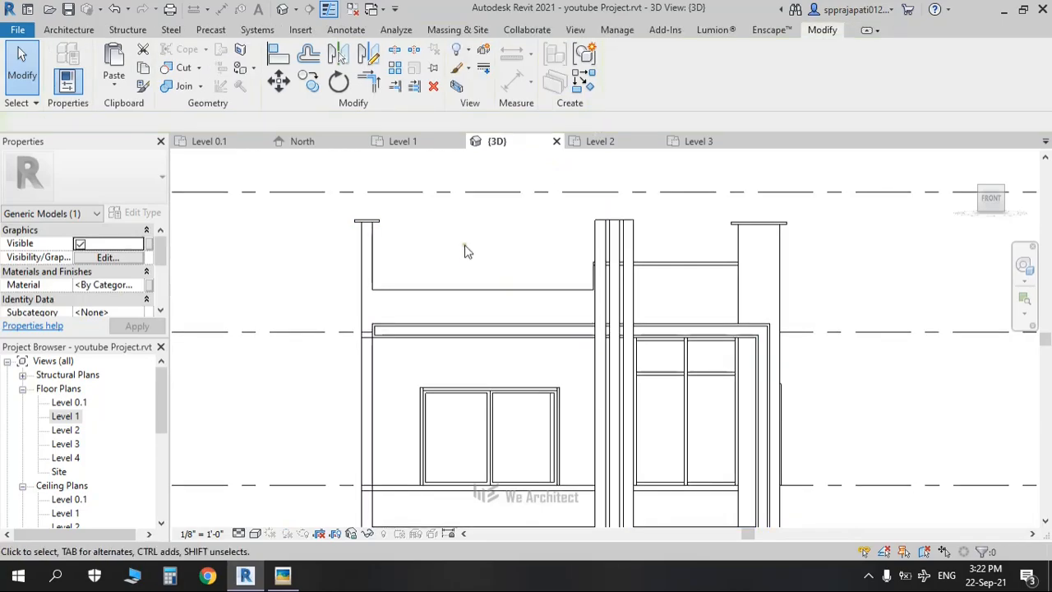
pyautogui.scroll(-3, 686, 301)
pyautogui.keyDown('shift'); pyautogui.moveTo(695, 319); pyautogui.dragTo(672, 356, button='middle'); pyautogui.keyUp('shift')
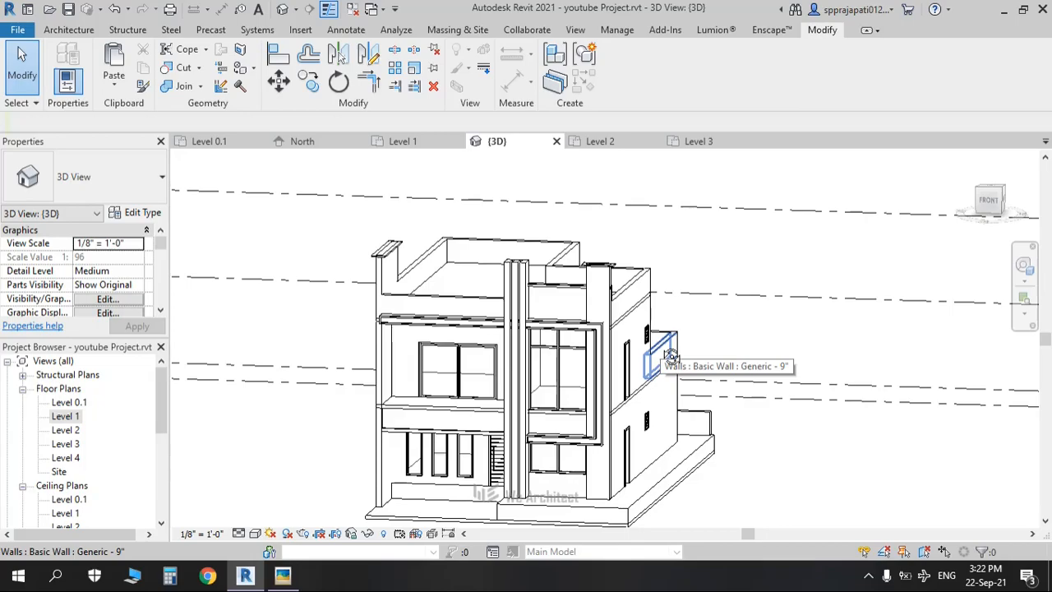
# Step: Compare the reference photo's balcony and stone band with the model, then select the front porch slab
pyautogui.hotkey('alt', 'Tab')
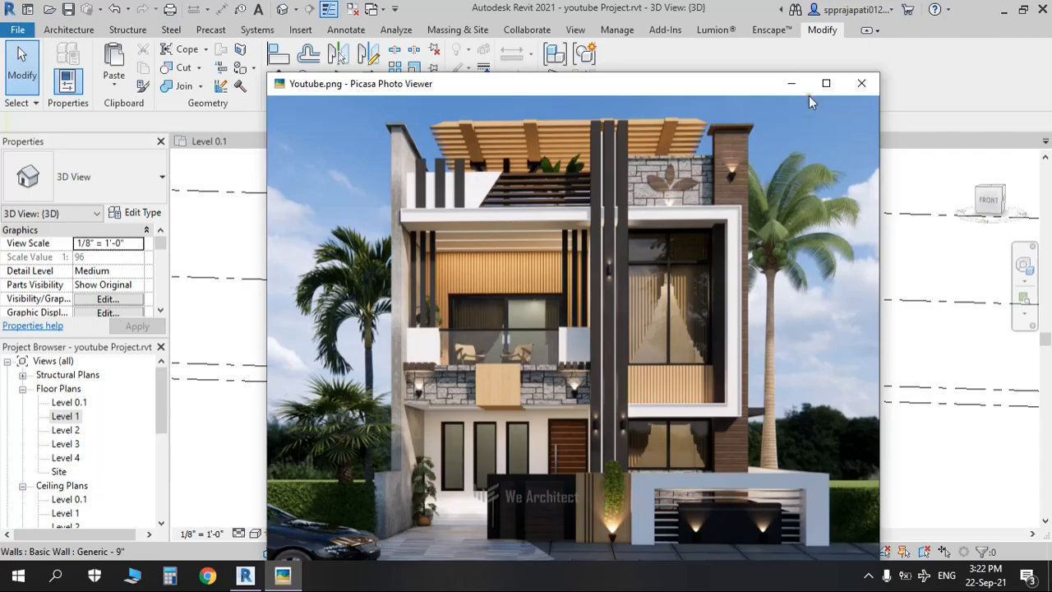
pyautogui.click(787, 84)
pyautogui.keyDown('shift'); pyautogui.moveTo(534, 428); pyautogui.dragTo(530, 335, button='middle'); pyautogui.keyUp('shift')
pyautogui.hotkey('alt', 'Tab')
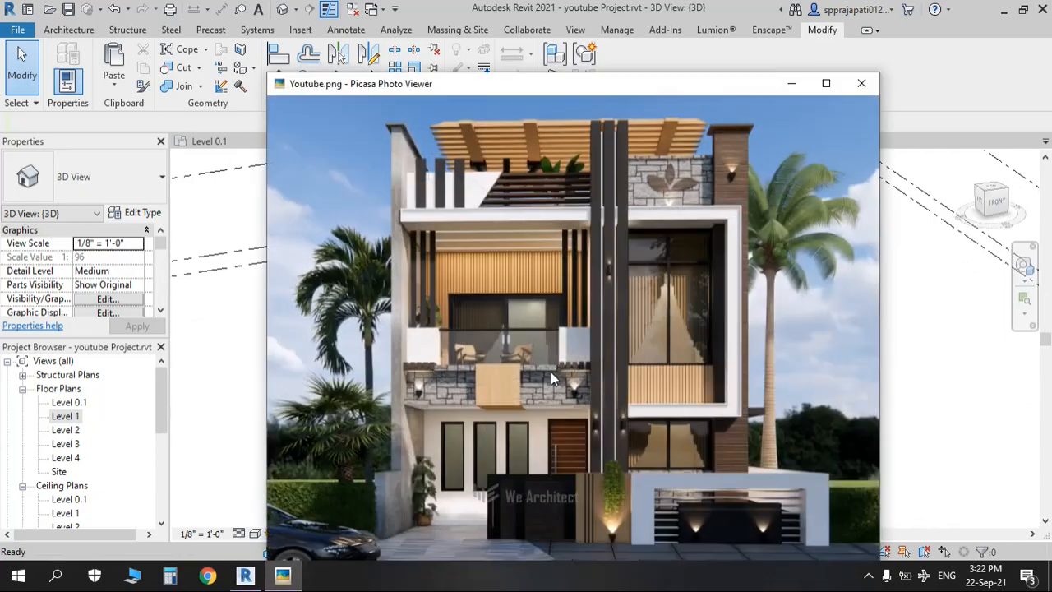
pyautogui.scroll(5, 514, 393)
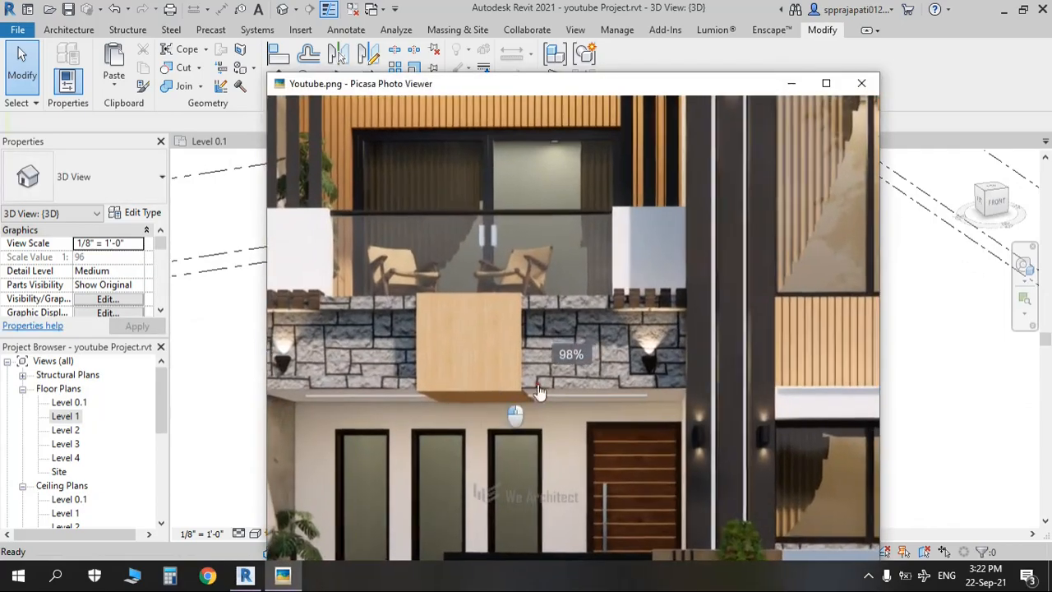
pyautogui.moveTo(538, 385); pyautogui.dragTo(507, 366)
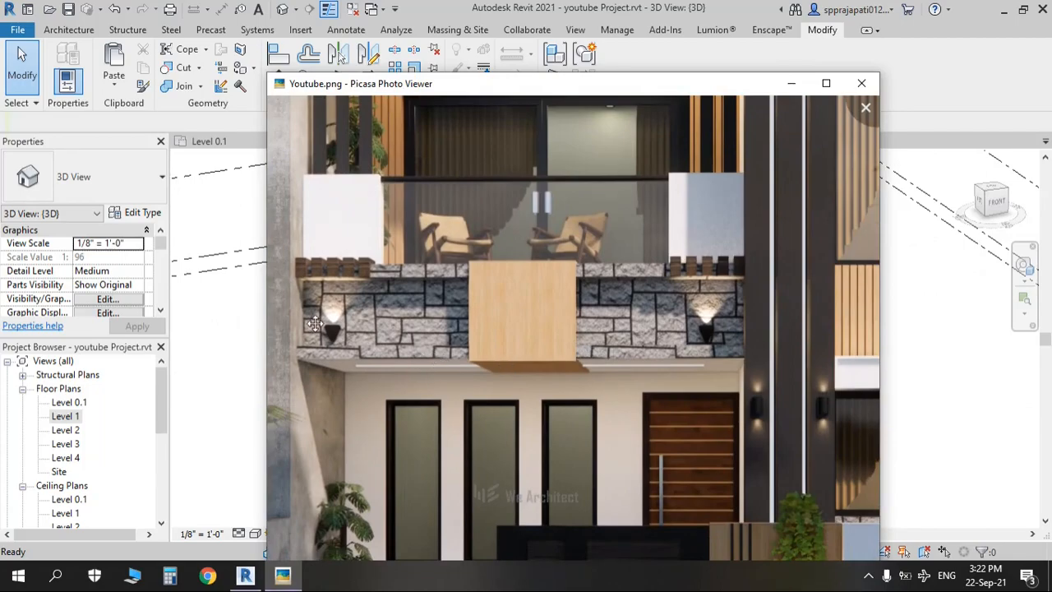
pyautogui.scroll(-4, 329, 378)
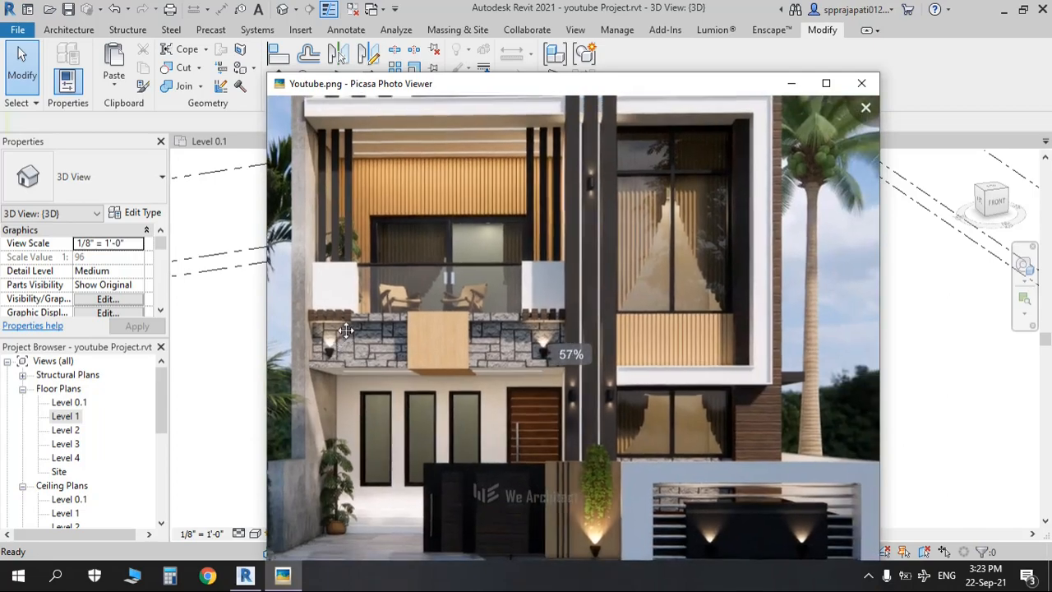
pyautogui.scroll(-3, 381, 439)
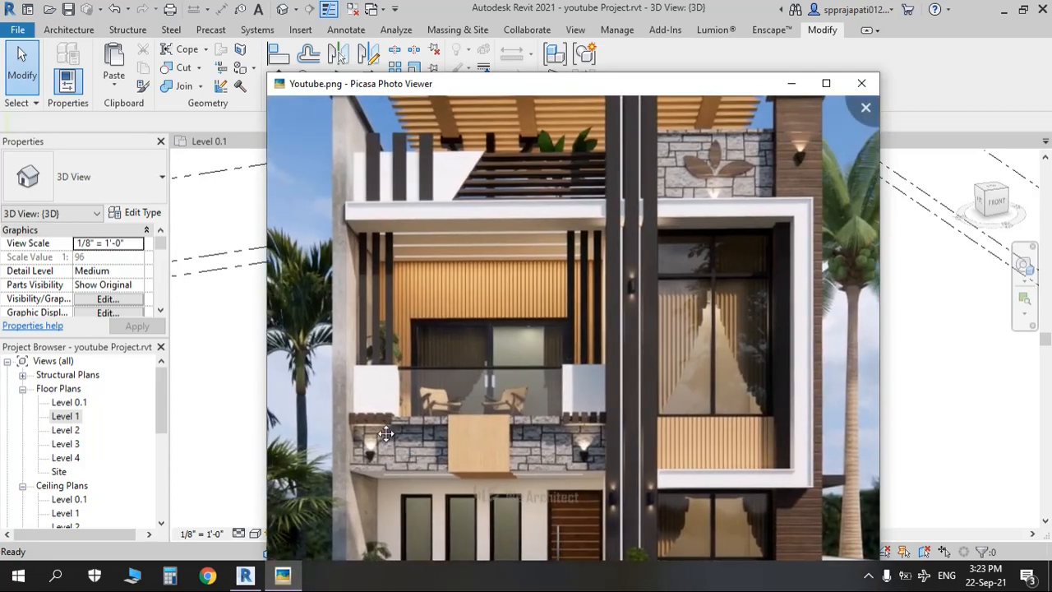
pyautogui.press('Escape')
pyautogui.click(398, 457)
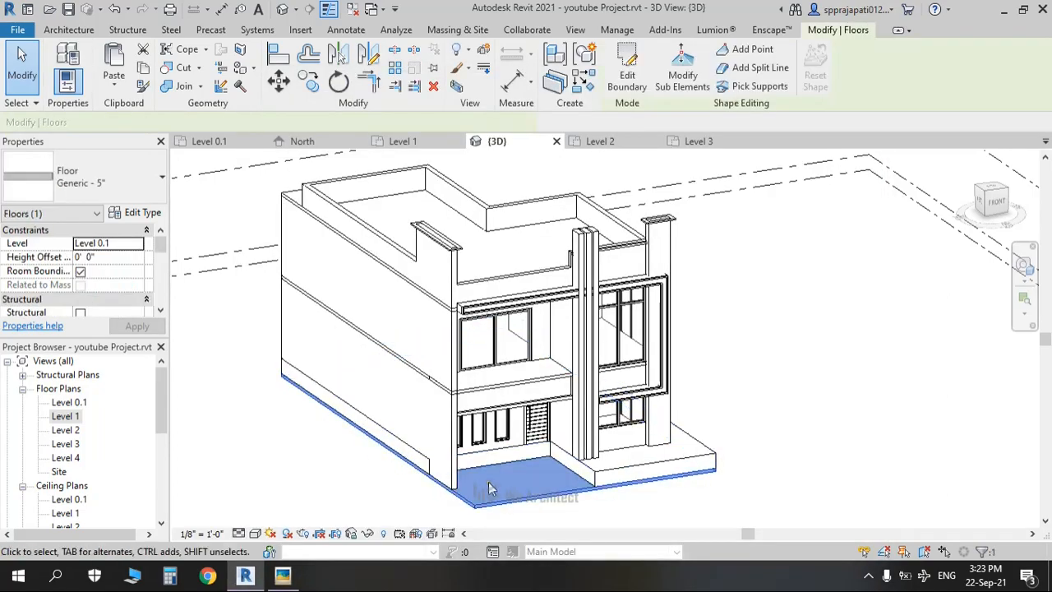
# Step: Open the Level 1 floor plan and frame the house with the floor deselected
pyautogui.doubleClick(64, 417)
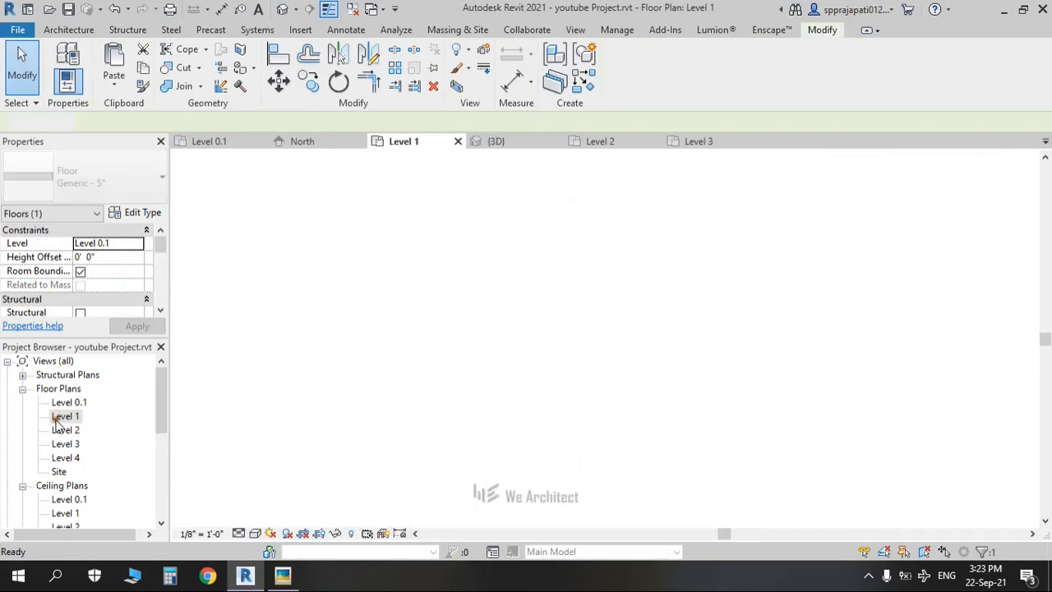
pyautogui.scroll(-5, 405, 365)
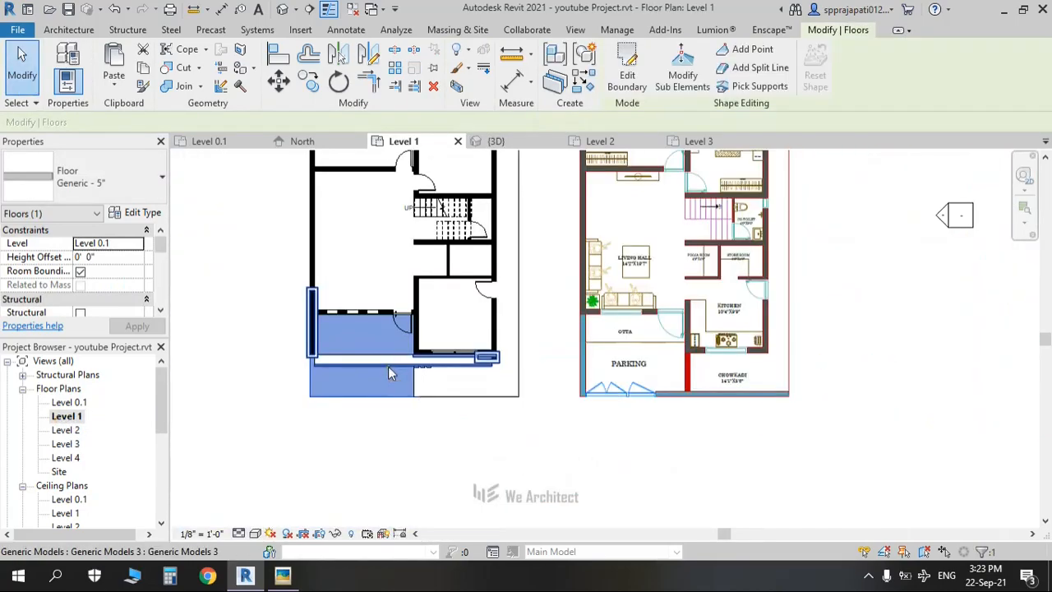
pyautogui.moveTo(397, 373); pyautogui.dragTo(465, 380, button='middle')
pyautogui.click(324, 375)
pyautogui.scroll(2, 377, 373)
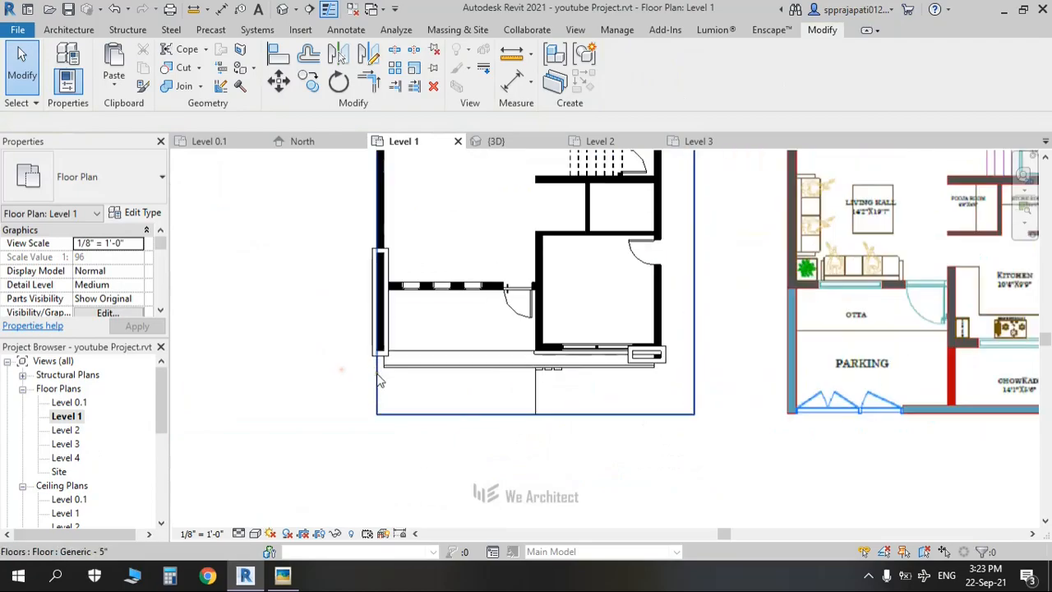
pyautogui.click(63, 417)
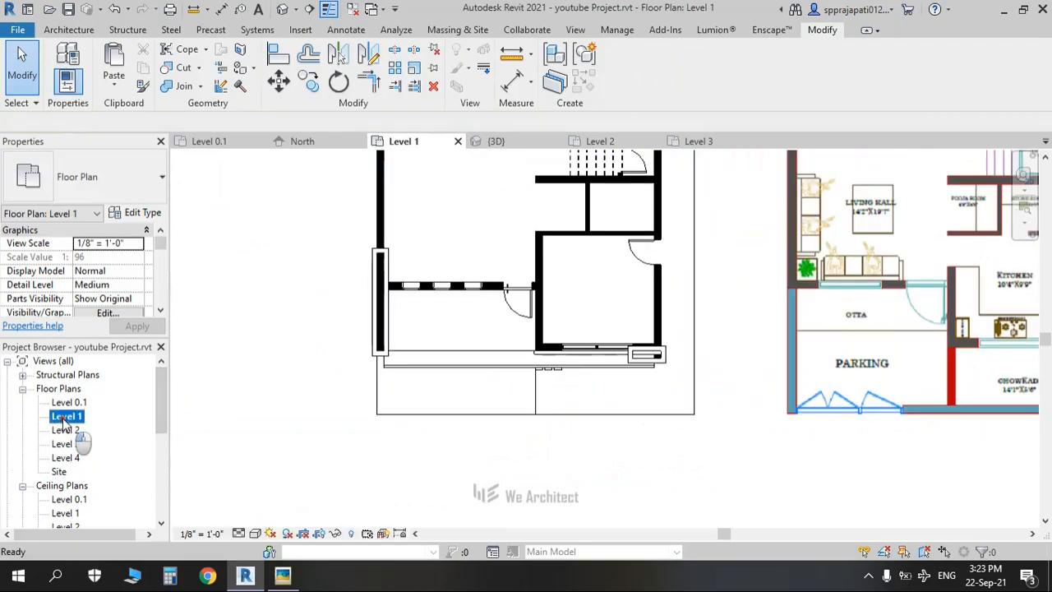
# Step: Inspect the elements at the left wall corner and select the left front wall
pyautogui.click(382, 357)
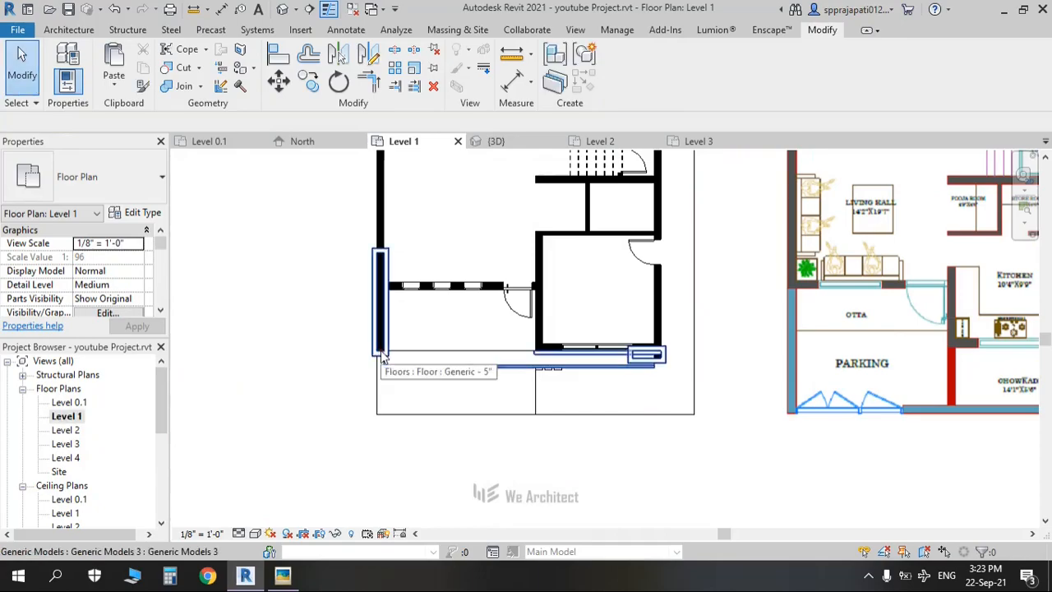
pyautogui.scroll(2, 382, 355)
pyautogui.click(383, 352)
pyautogui.scroll(2, 379, 345)
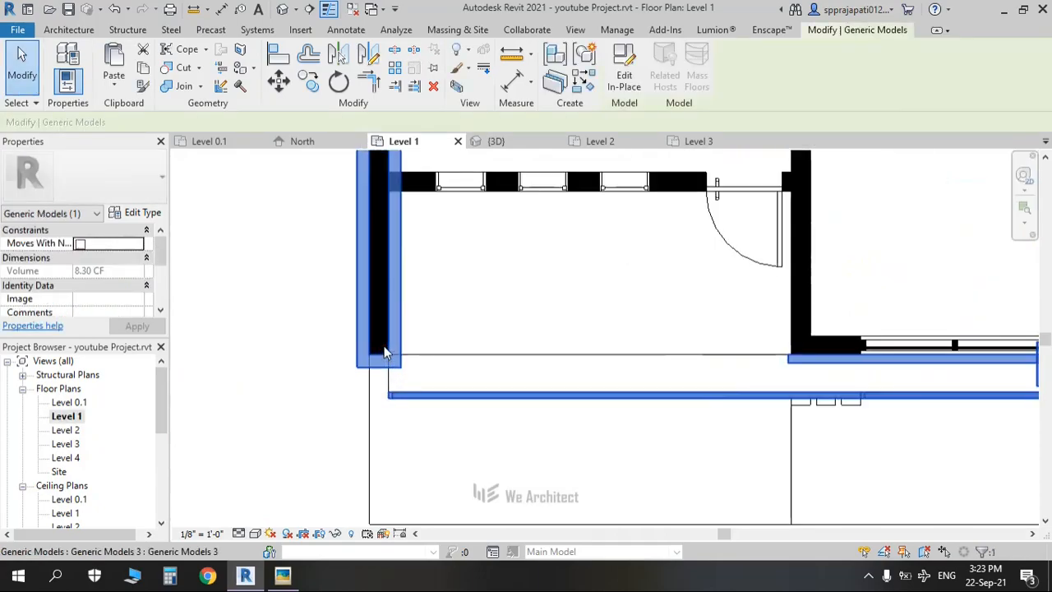
pyautogui.press('Escape')
pyautogui.click(378, 339)
pyautogui.scroll(2, 377, 336)
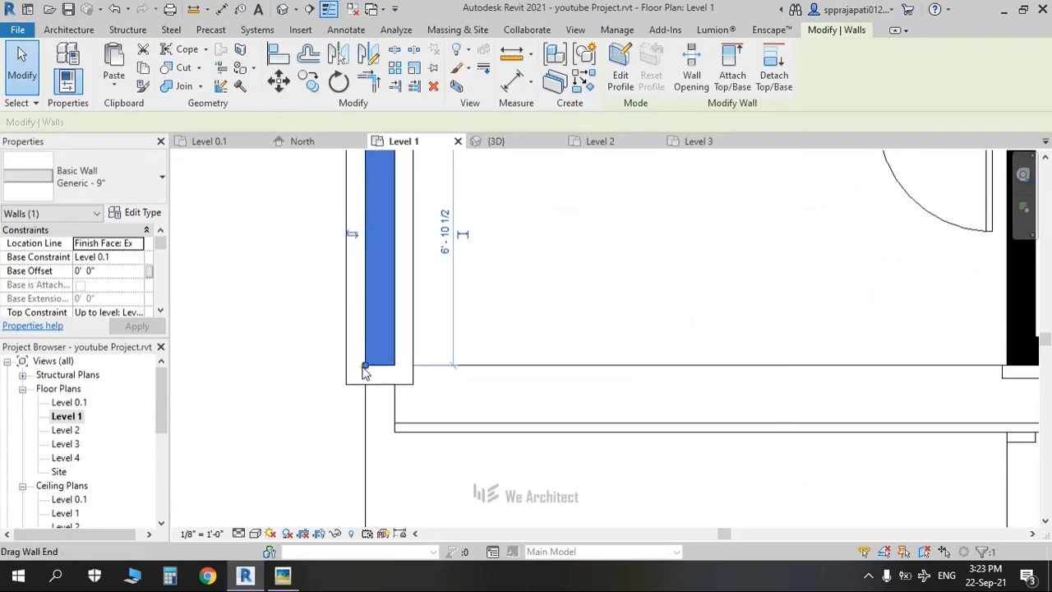
# Step: Drag the left front wall's lower end down, then pull it back to the slab line
pyautogui.moveTo(366, 366); pyautogui.dragTo(362, 471)
pyautogui.hotkey('alt', 'Tab')
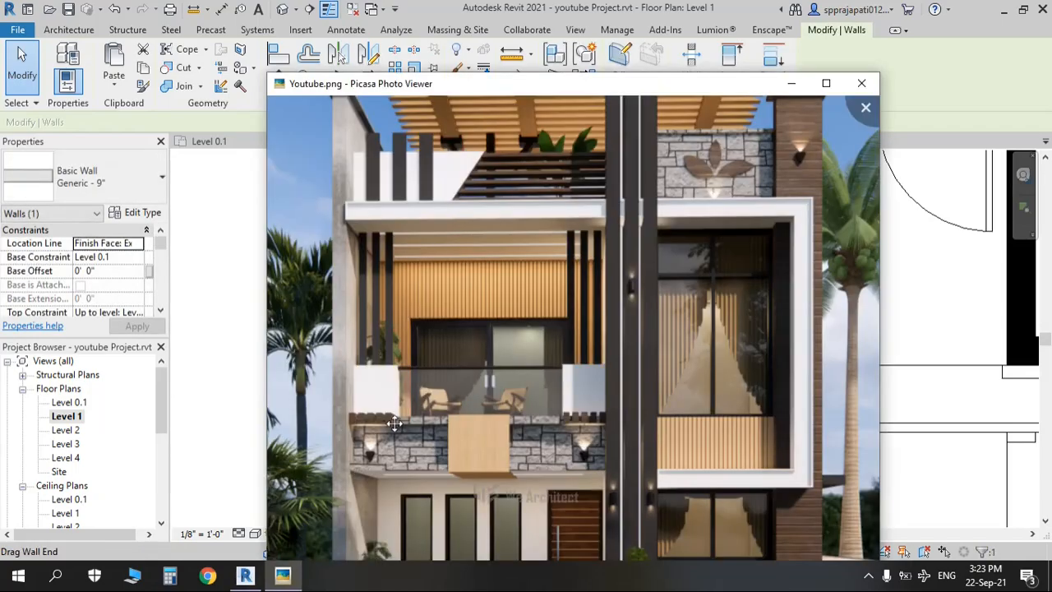
pyautogui.hotkey('alt', 'Tab')
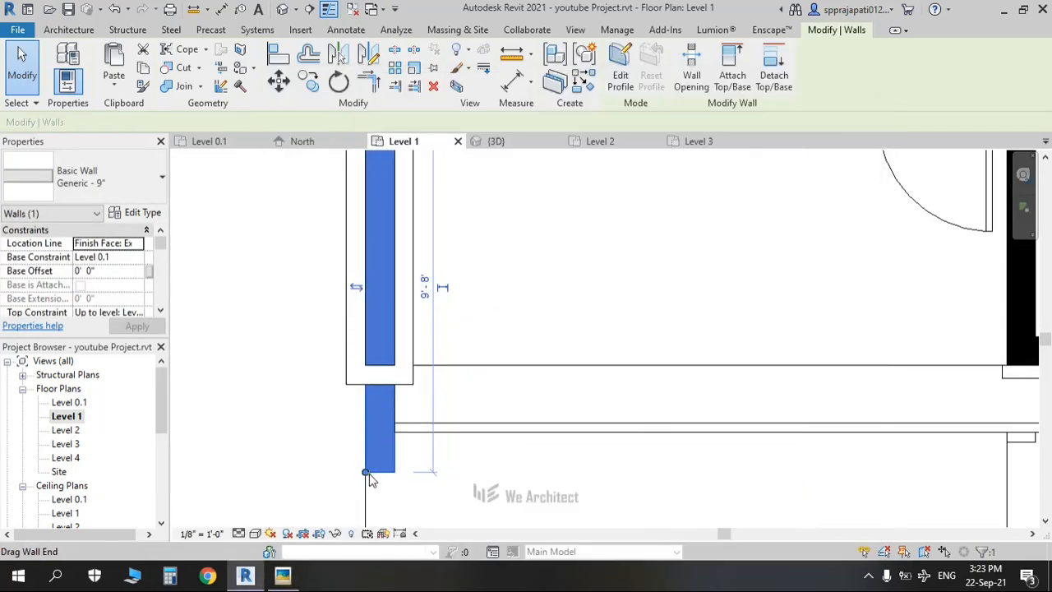
pyautogui.moveTo(364, 470); pyautogui.dragTo(366, 417)
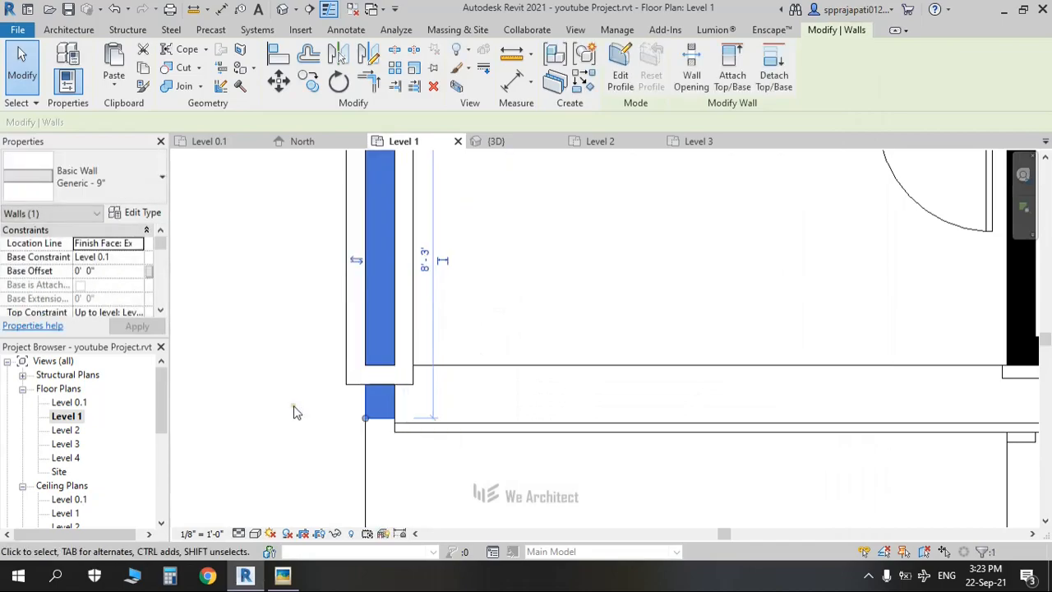
pyautogui.scroll(-2, 295, 412)
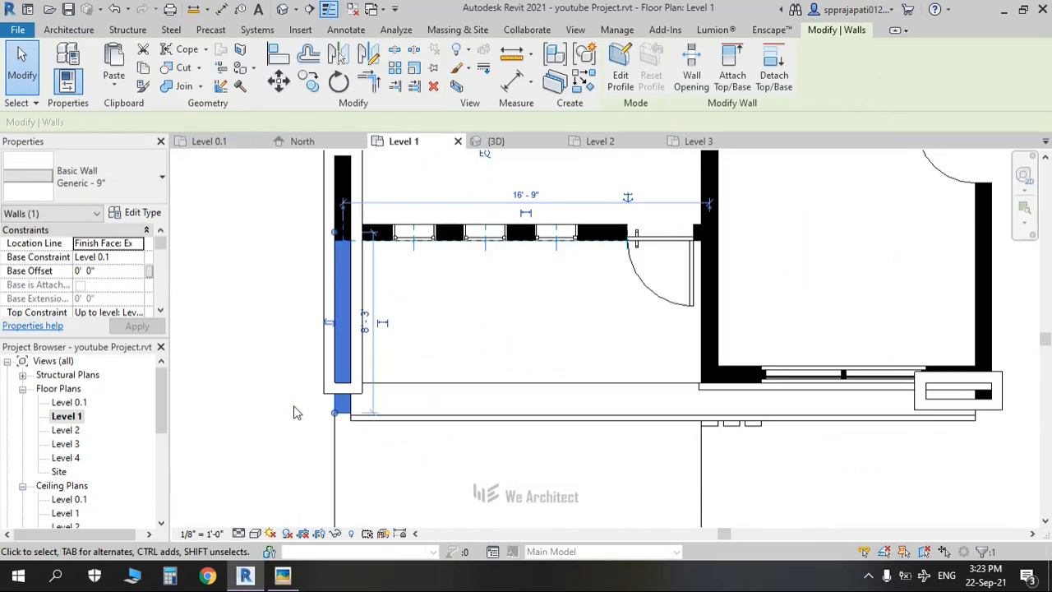
pyautogui.scroll(1, 330, 399)
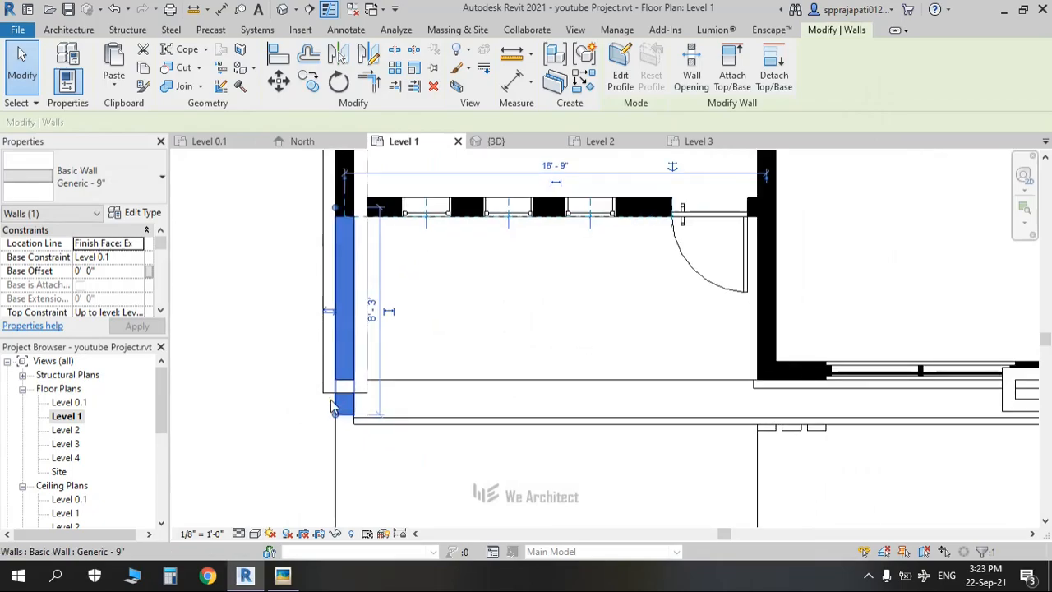
# Step: Compare the plan with the reference photo, deselect the wall and check the model in 3D
pyautogui.hotkey('alt', 'Tab')
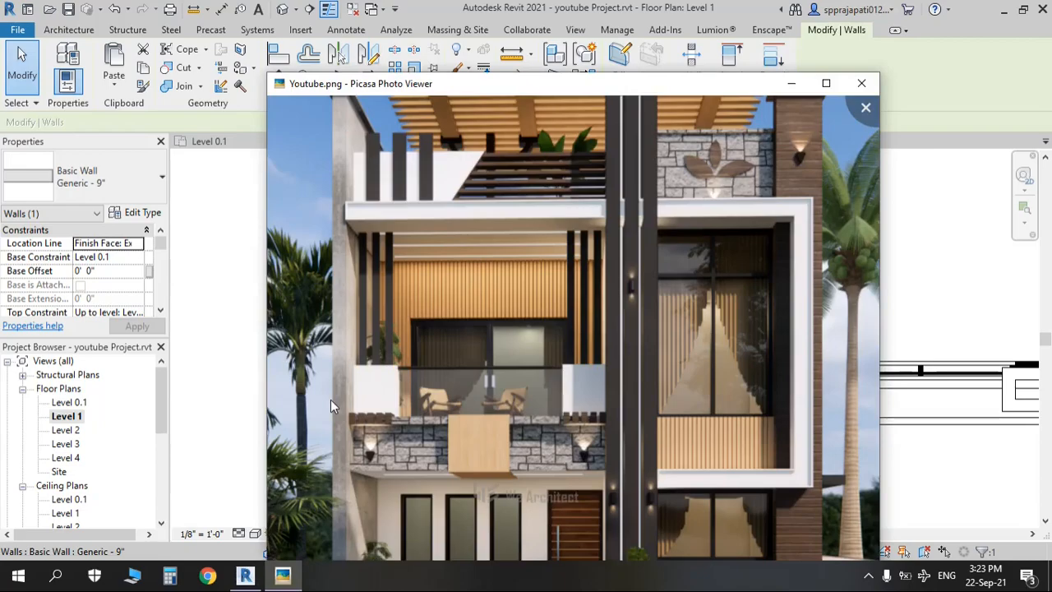
pyautogui.hotkey('alt', 'Tab')
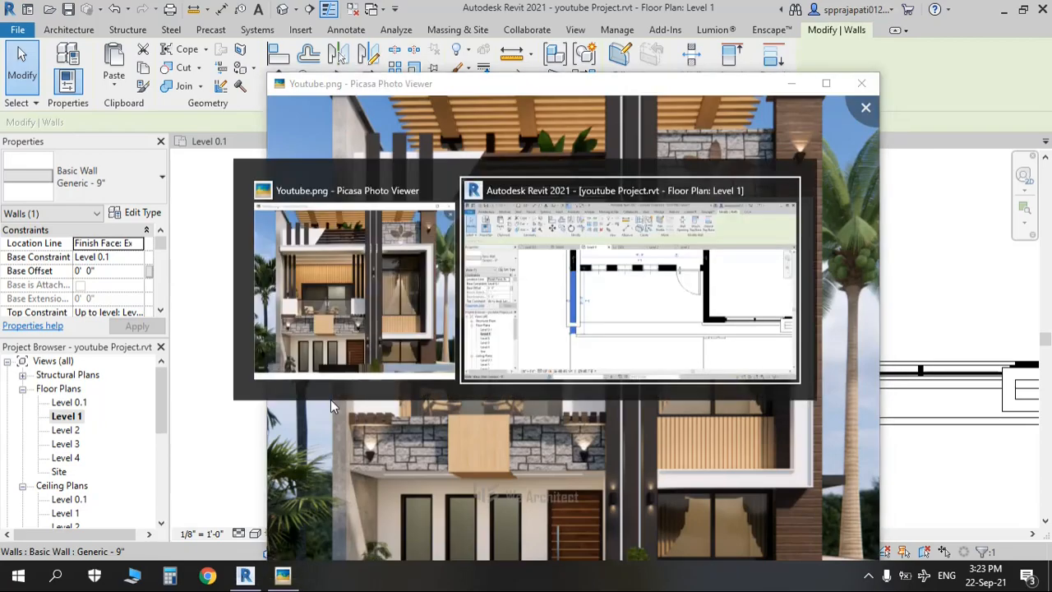
pyautogui.hotkey('alt', 'Tab')
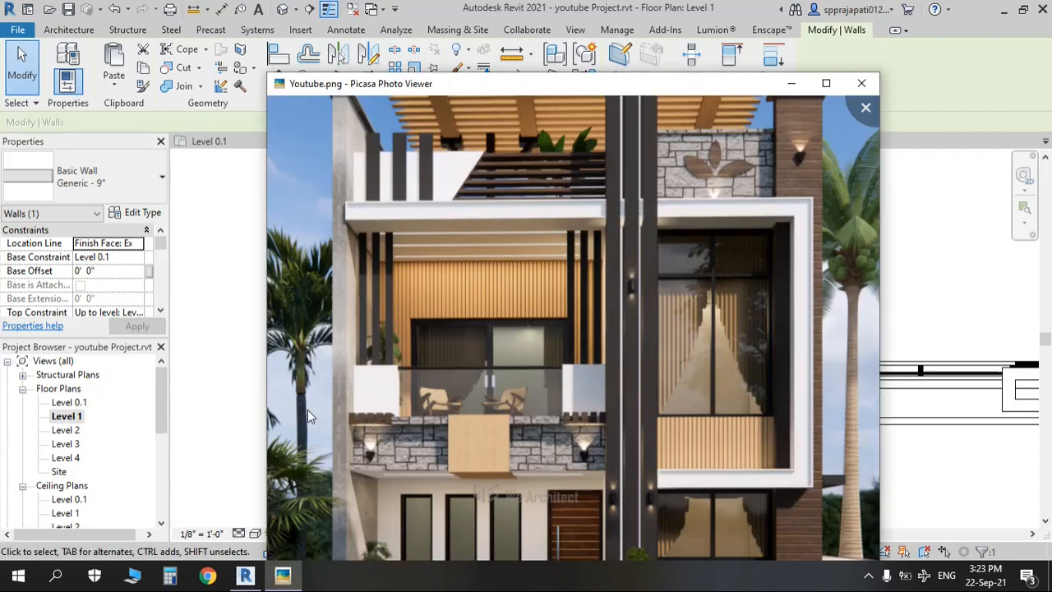
pyautogui.hotkey('alt', 'Tab')
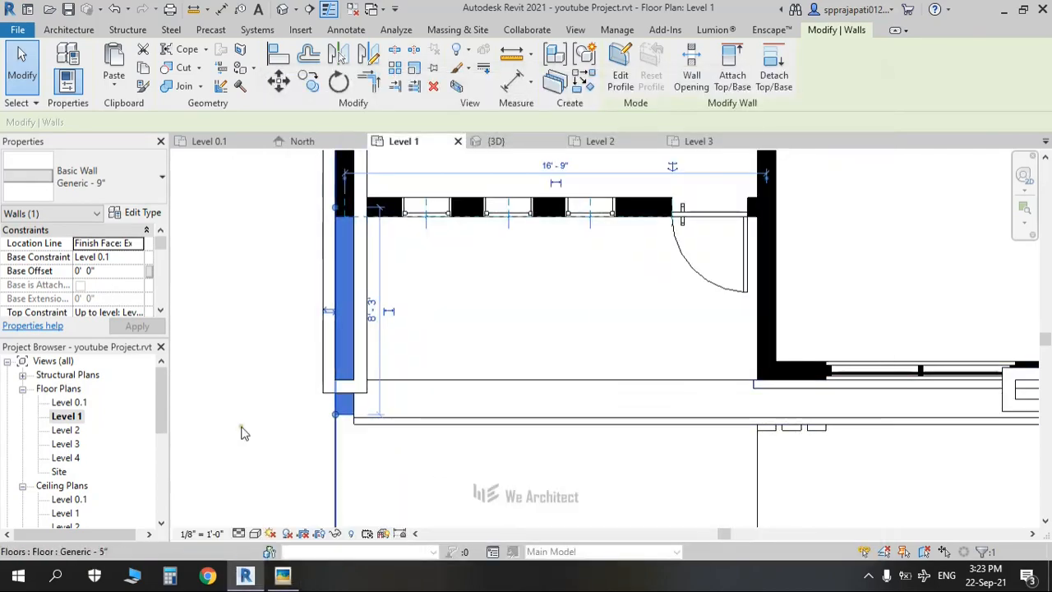
pyautogui.click(312, 411)
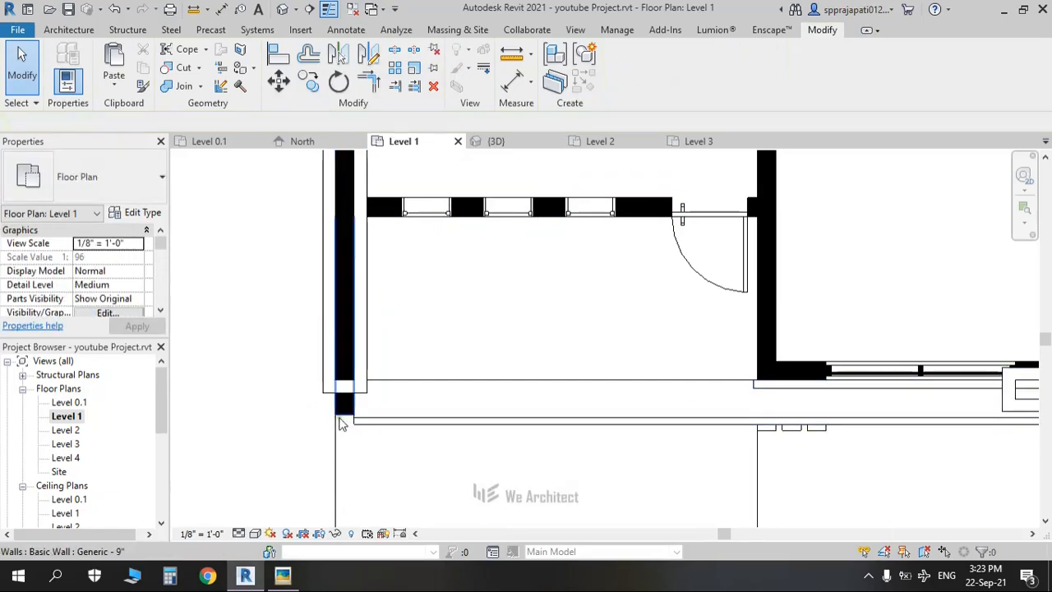
pyautogui.click(280, 10)
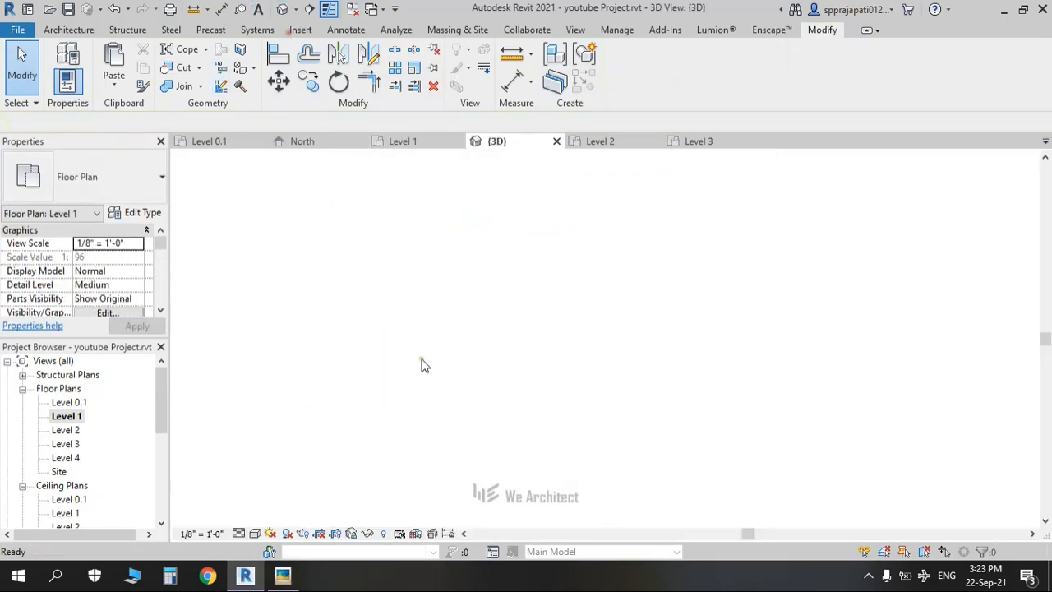
pyautogui.moveTo(501, 474); pyautogui.dragTo(337, 444, button='middle')
# Step: Back on Level 1, pull the left front wall's lower end to the slab edge and return to 3D
pyautogui.doubleClick(66, 416)
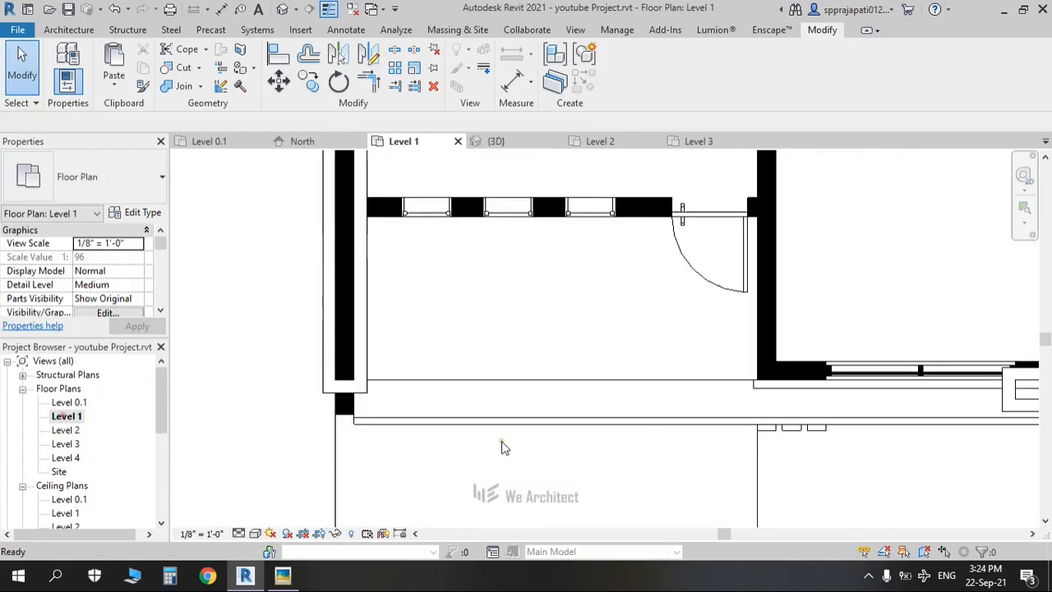
pyautogui.click(344, 417)
pyautogui.scroll(2, 346, 422)
pyautogui.moveTo(329, 411); pyautogui.dragTo(288, 378)
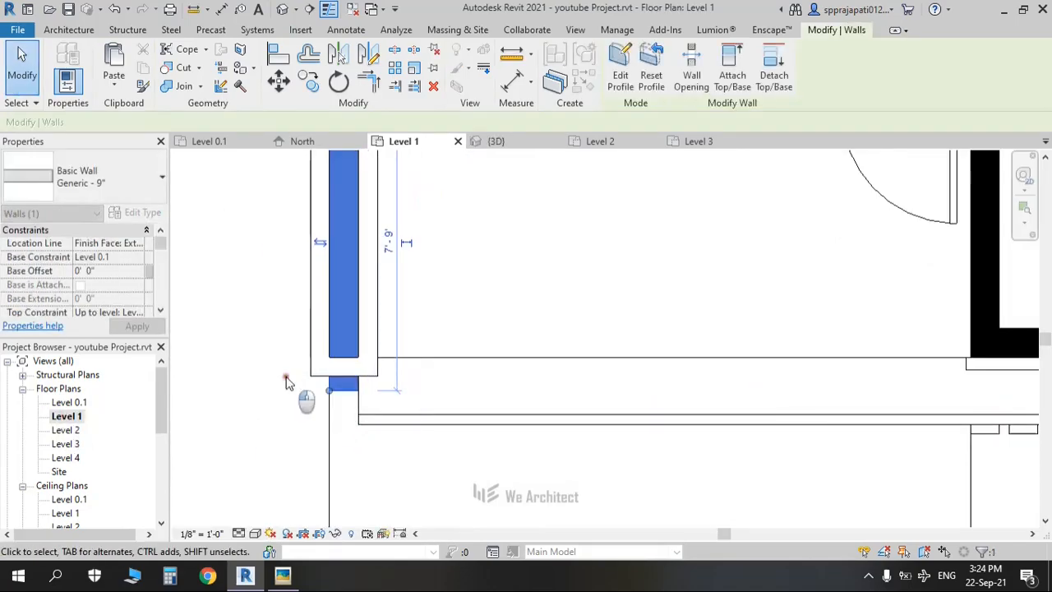
pyautogui.click(287, 378)
pyautogui.click(282, 11)
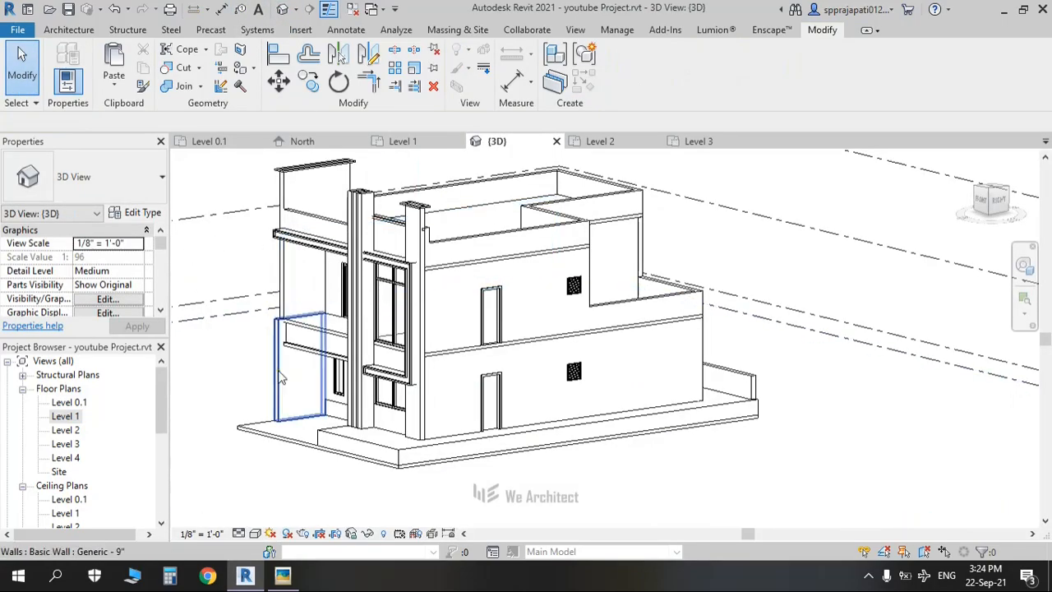
# Step: Align (AL) the left parapet wall's edges to the lower wall face below it
pyautogui.press('l')
pyautogui.scroll(3, 281, 369)
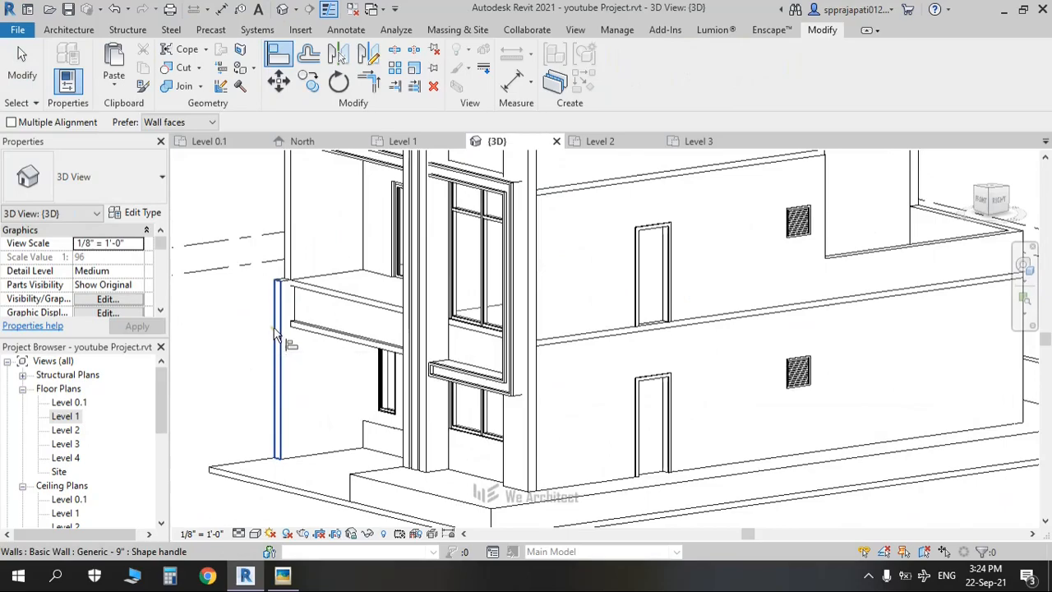
pyautogui.click(278, 266)
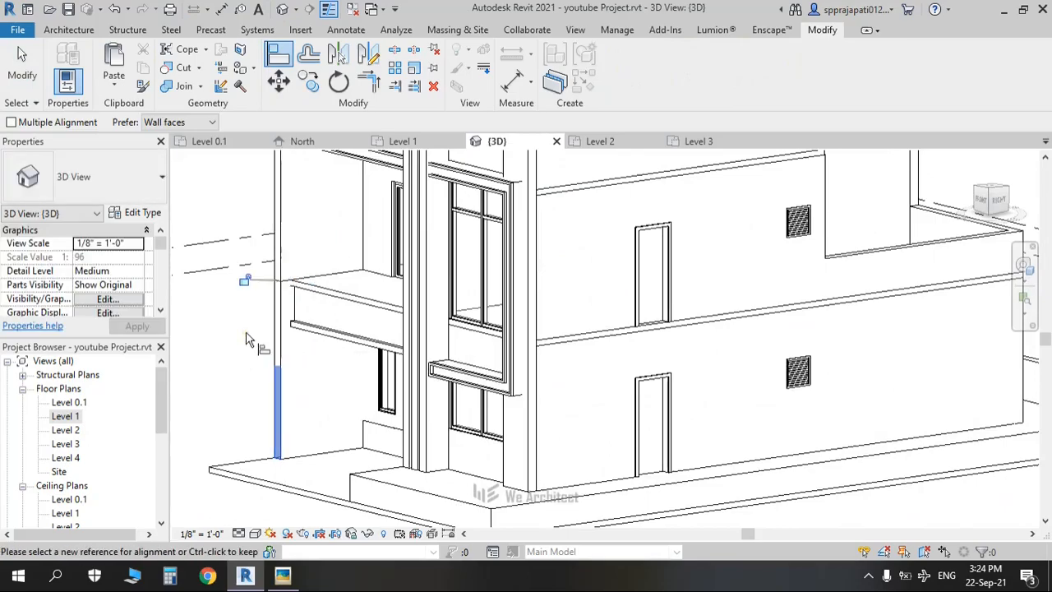
pyautogui.scroll(-3, 249, 339)
pyautogui.keyDown('shift'); pyautogui.moveTo(249, 340); pyautogui.dragTo(312, 430, button='middle'); pyautogui.keyUp('shift')
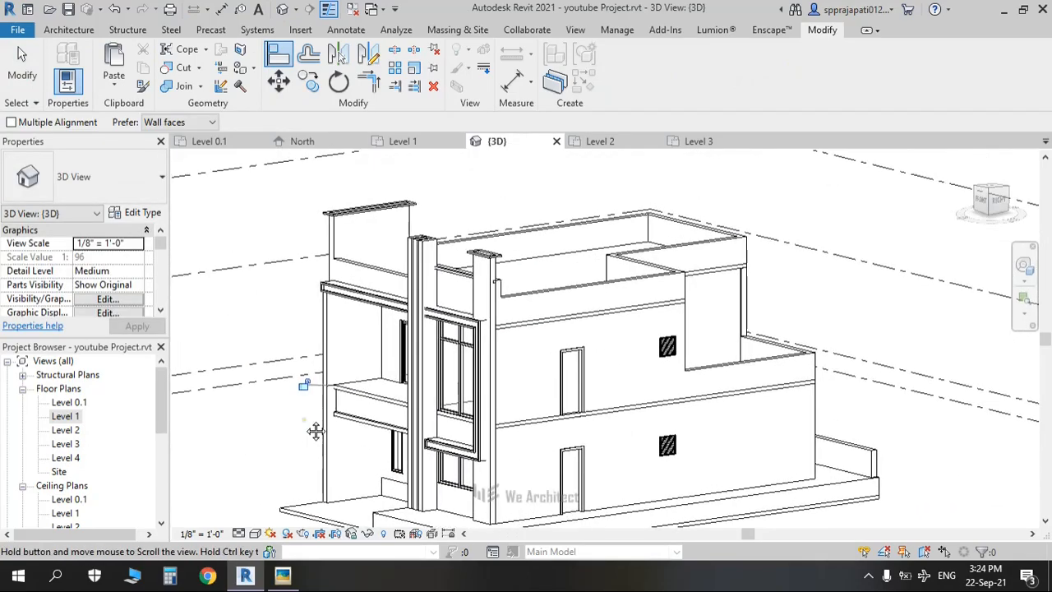
pyautogui.click(326, 313)
pyautogui.click(332, 256)
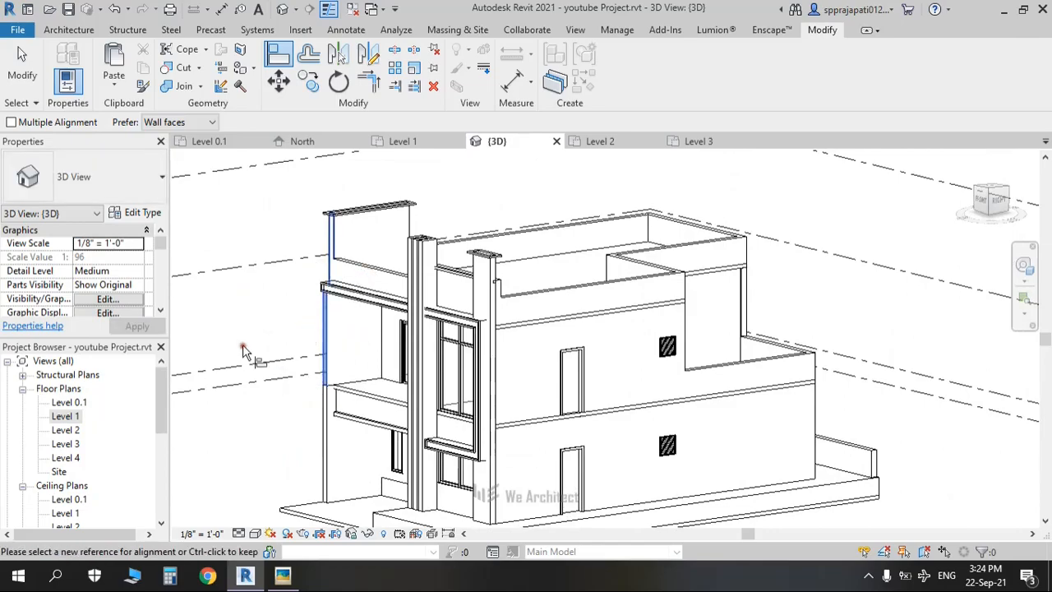
pyautogui.press('Escape')
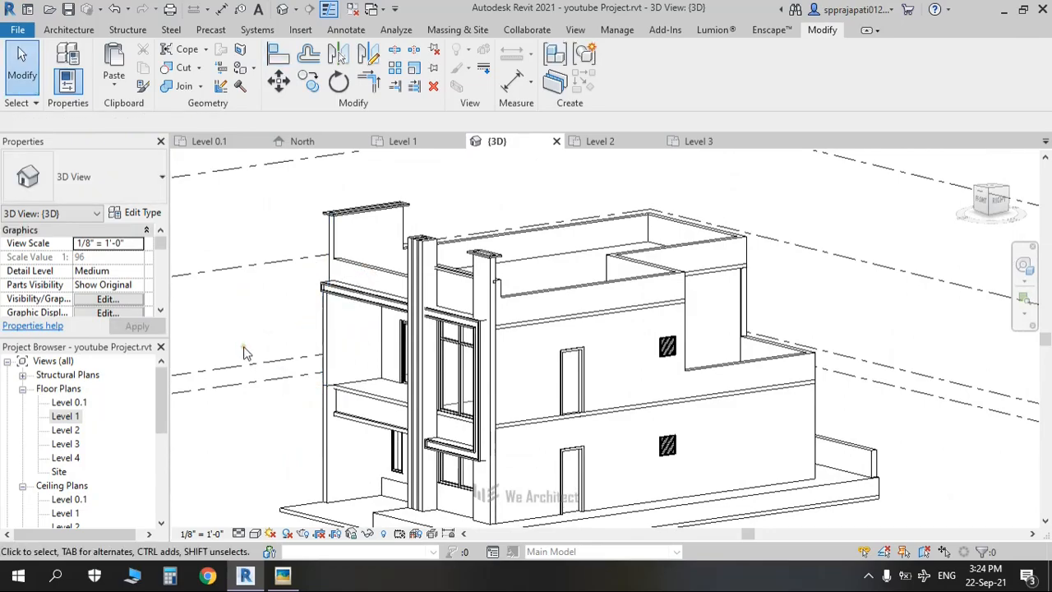
pyautogui.press('l')
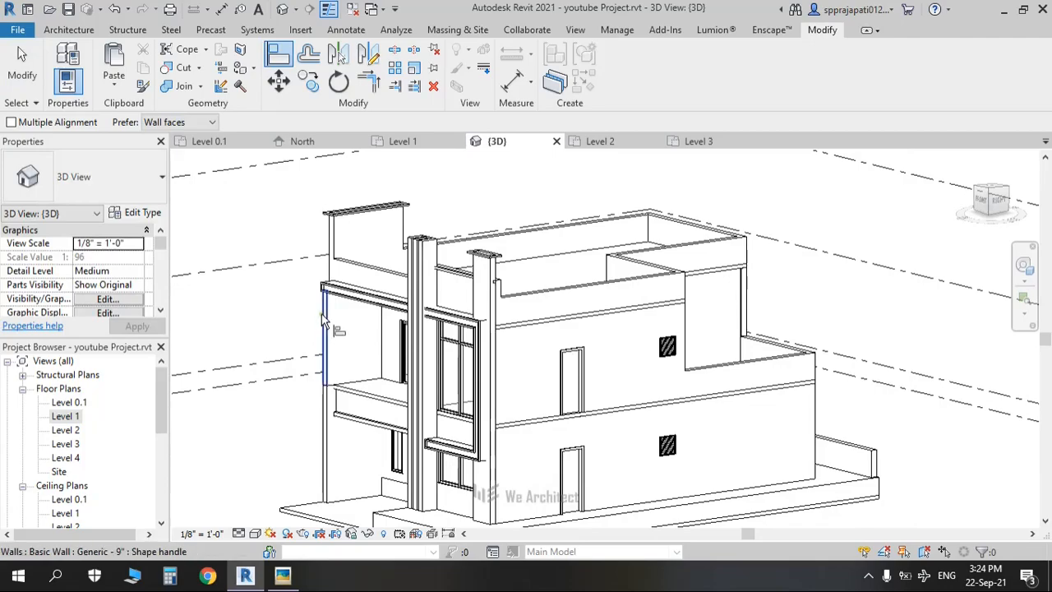
pyautogui.click(323, 317)
pyautogui.click(332, 234)
pyautogui.press('Escape')
# Step: Reopen the generic-model trim for in-place editing and commit it with Finish Model
pyautogui.click(343, 220)
pyautogui.press('Escape')
pyautogui.click(331, 219)
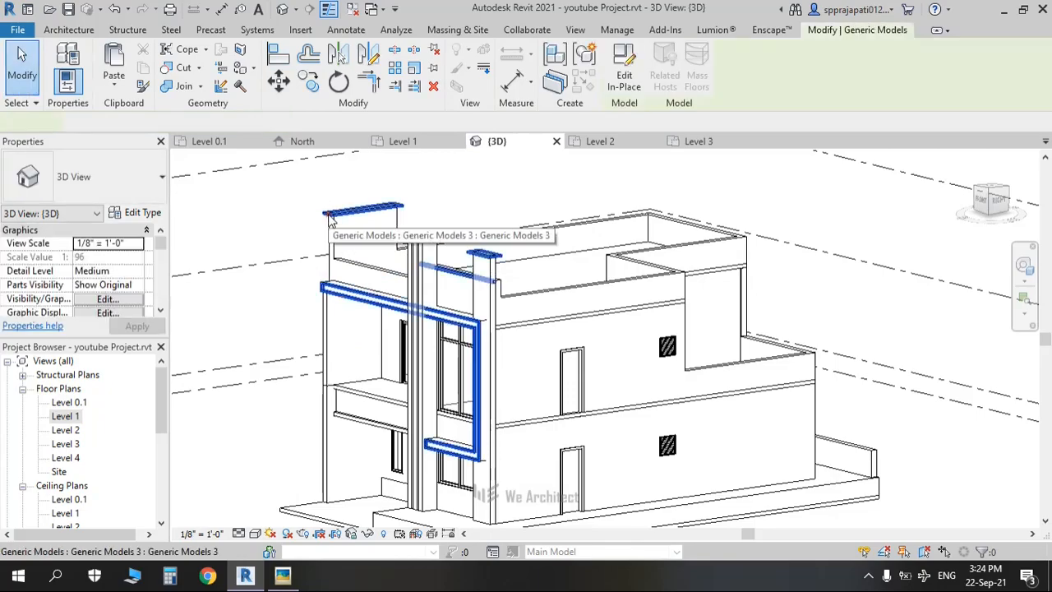
pyautogui.doubleClick(378, 216)
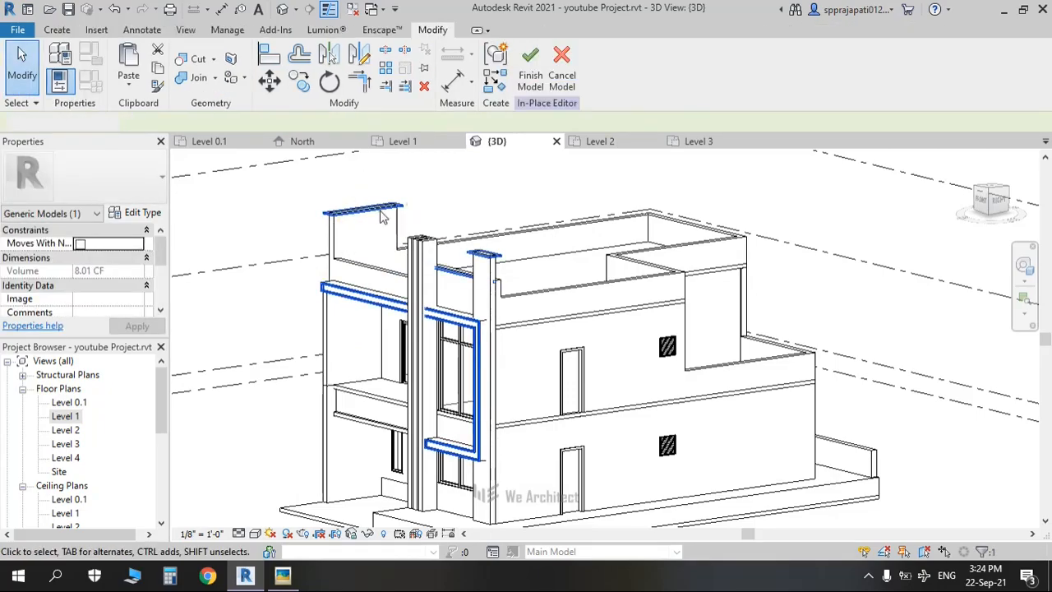
pyautogui.click(378, 215)
pyautogui.click(438, 183)
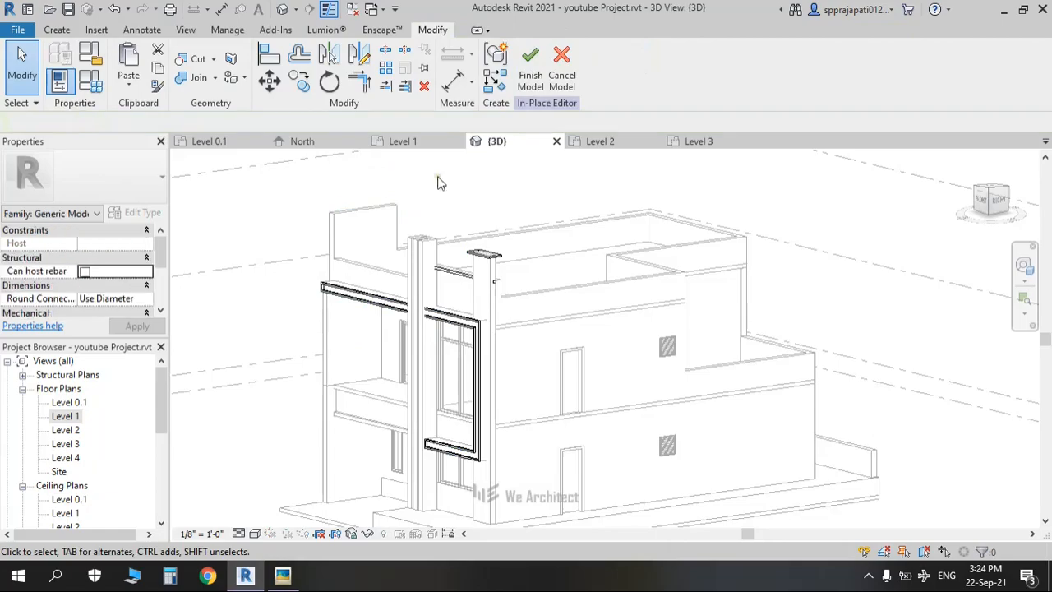
pyautogui.click(528, 76)
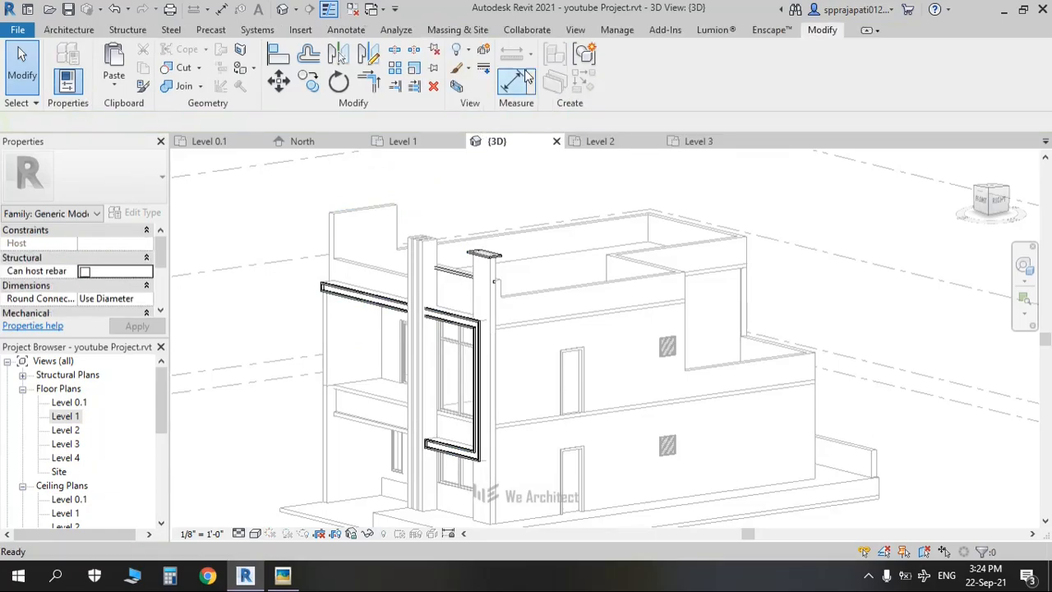
# Step: In the Level 3 plan, set the view range Bottom and View Depth to Level Below (Level 2)
pyautogui.click(355, 283)
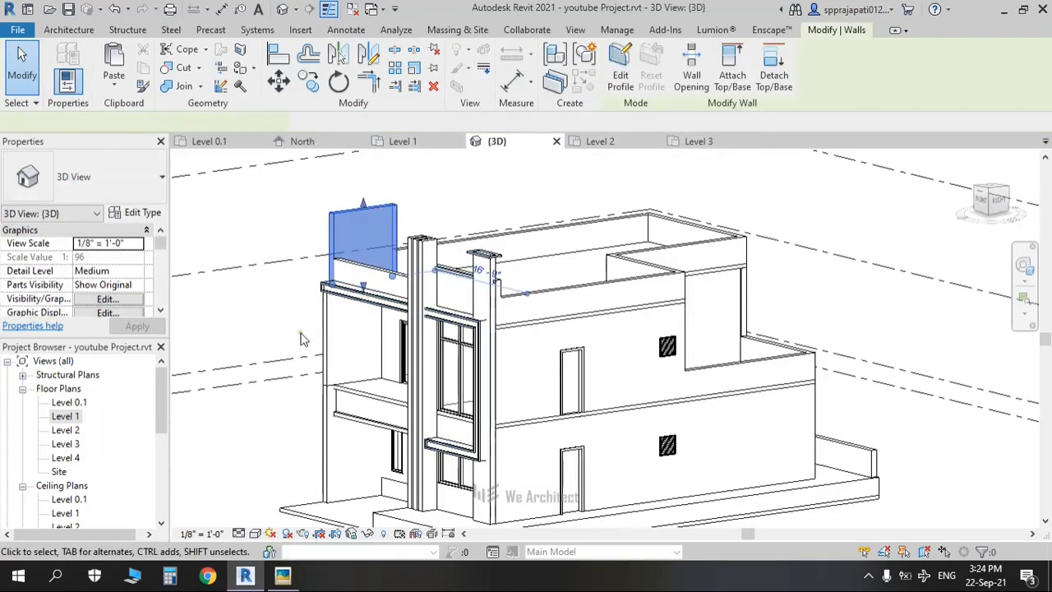
pyautogui.doubleClick(74, 444)
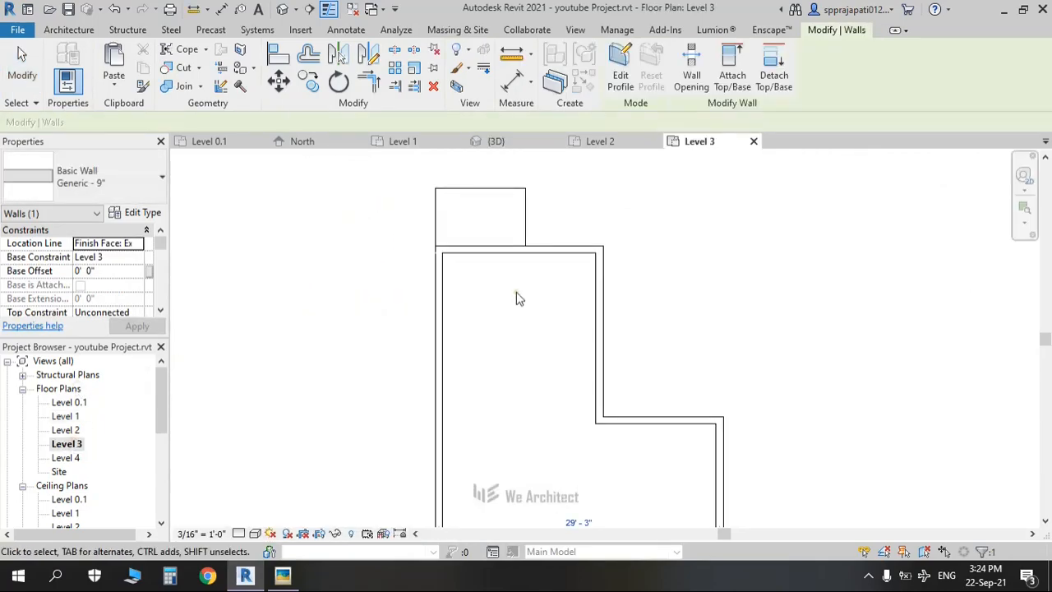
pyautogui.scroll(-3, 516, 298)
pyautogui.scroll(6, 450, 386)
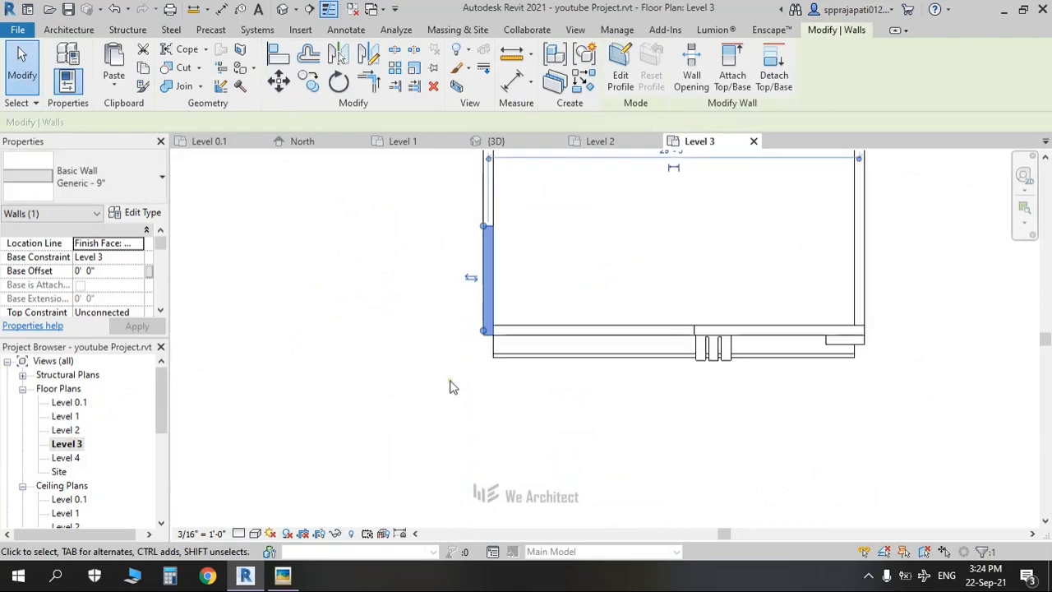
pyautogui.press('v')
pyautogui.press('r')
pyautogui.click(681, 190)
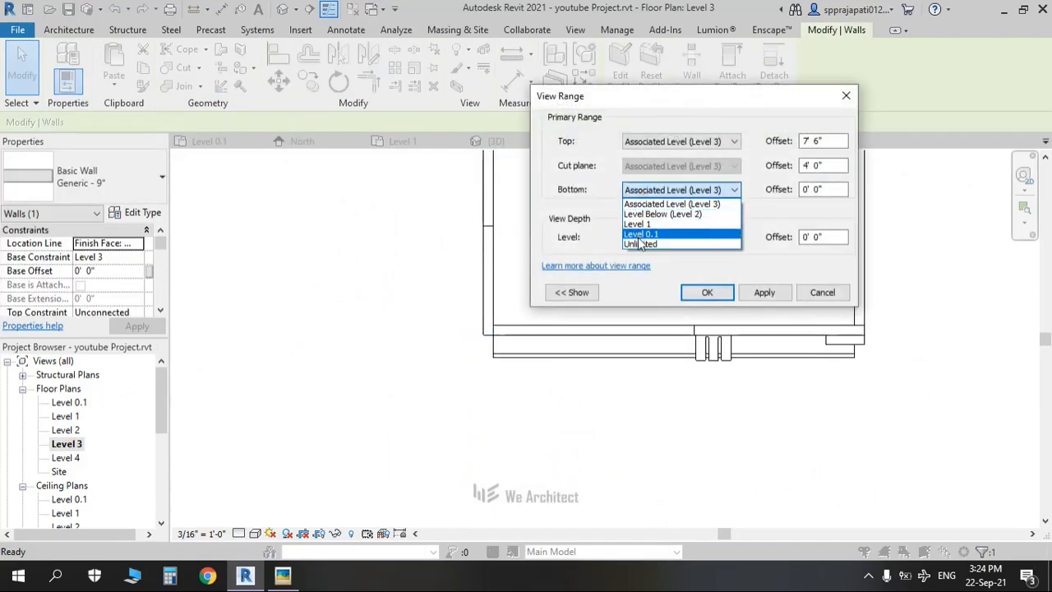
pyautogui.click(663, 214)
pyautogui.click(678, 238)
pyautogui.click(672, 262)
pyautogui.click(704, 294)
# Step: Drag the corner wall's end down past the corner, then return to the default 3D view
pyautogui.click(463, 361)
pyautogui.scroll(2, 507, 330)
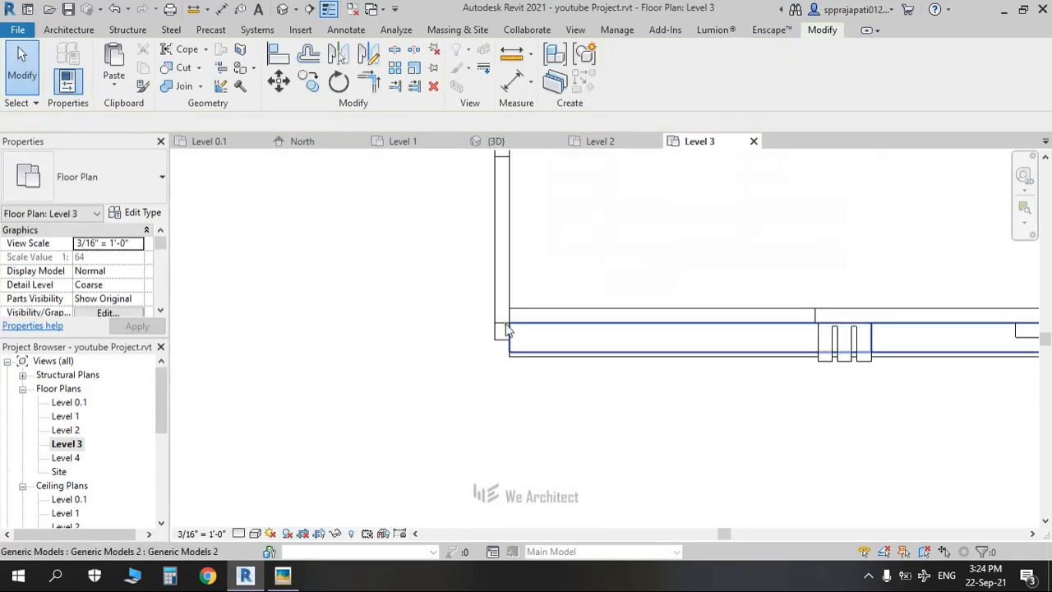
pyautogui.scroll(2, 497, 332)
pyautogui.click(487, 298)
pyautogui.moveTo(487, 297); pyautogui.dragTo(493, 358)
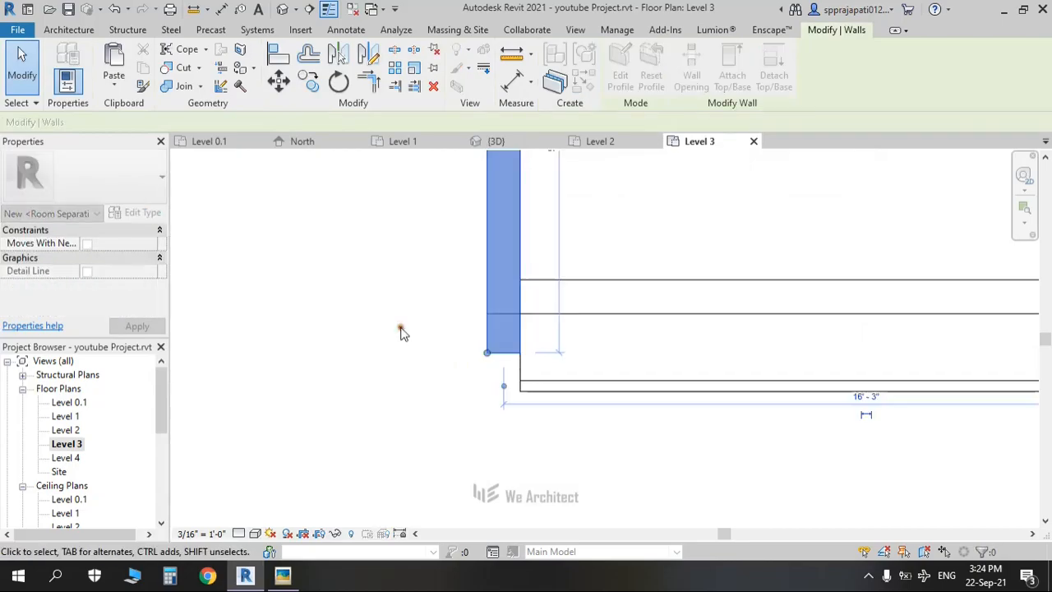
pyautogui.click(402, 332)
pyautogui.click(281, 10)
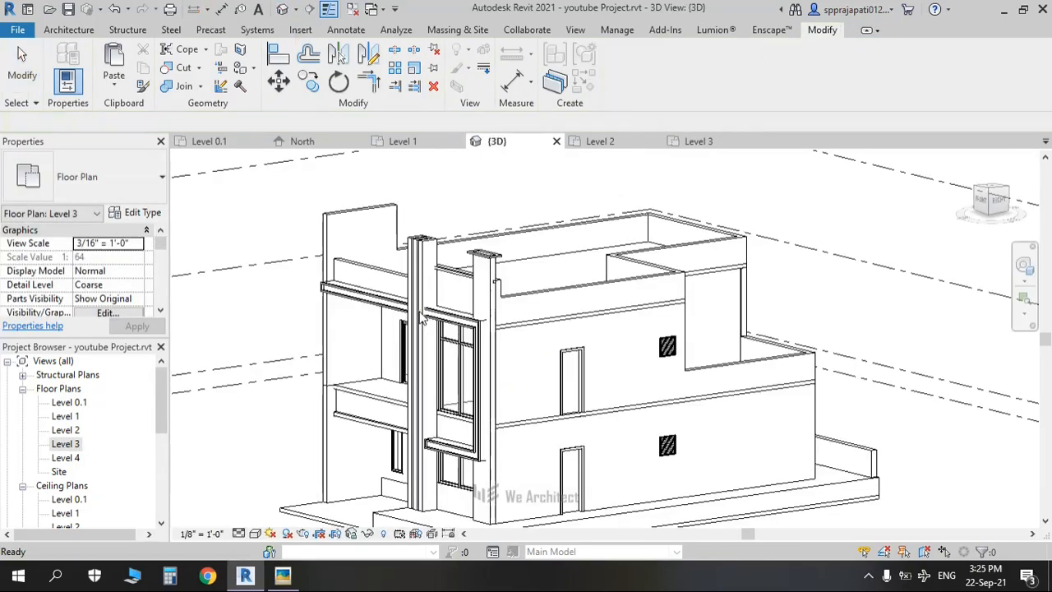
# Step: Delete the upper side wall panel
pyautogui.keyDown('shift'); pyautogui.moveTo(352, 319); pyautogui.dragTo(565, 354, button='middle'); pyautogui.keyUp('shift')
pyautogui.scroll(3, 579, 373)
pyautogui.scroll(2, 580, 374)
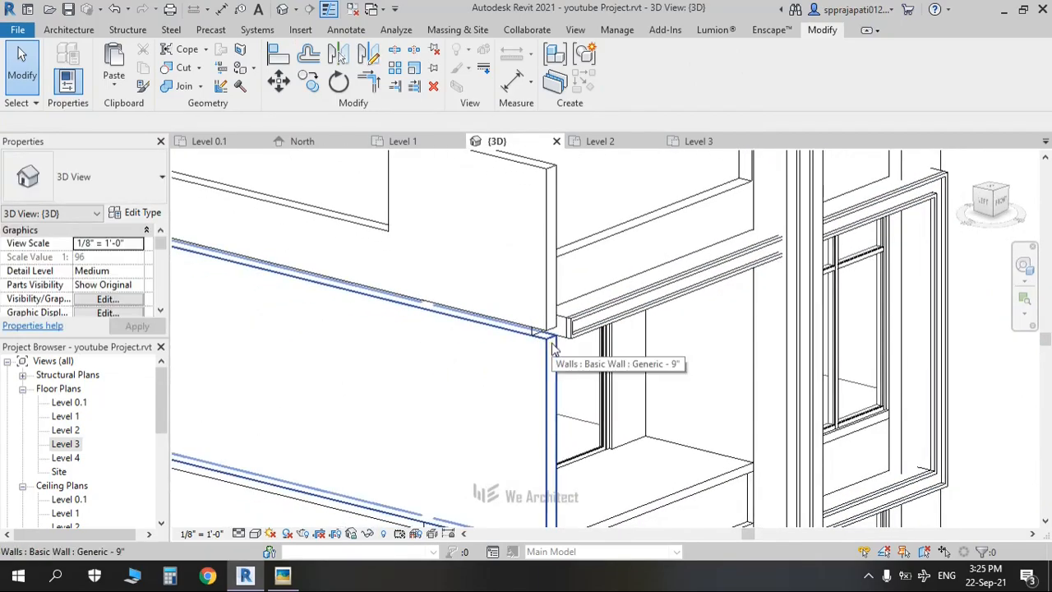
pyautogui.click(550, 178)
pyautogui.scroll(-2, 572, 245)
pyautogui.press('Delete')
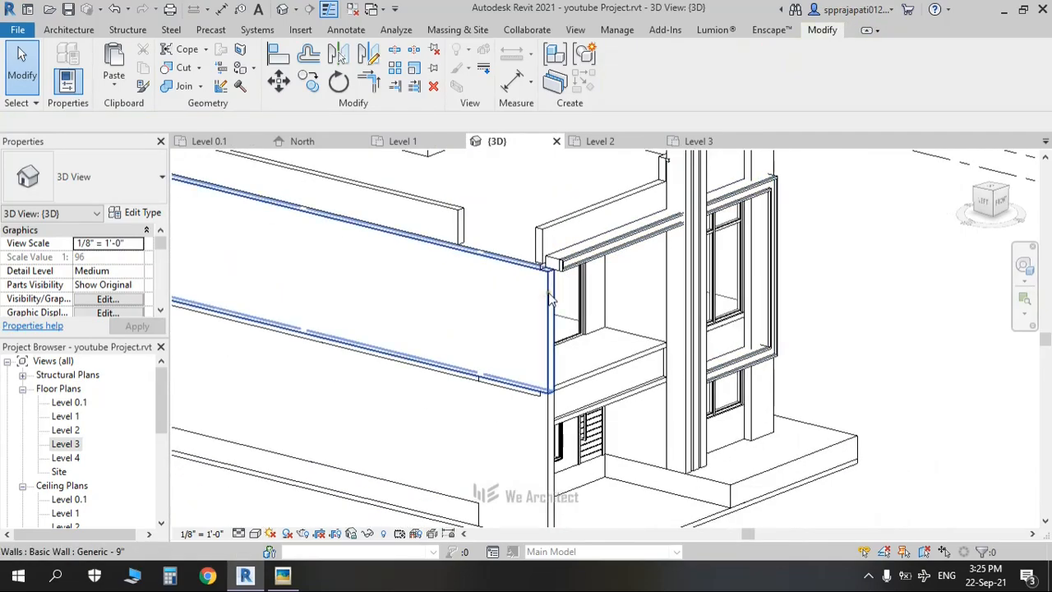
pyautogui.scroll(-3, 496, 305)
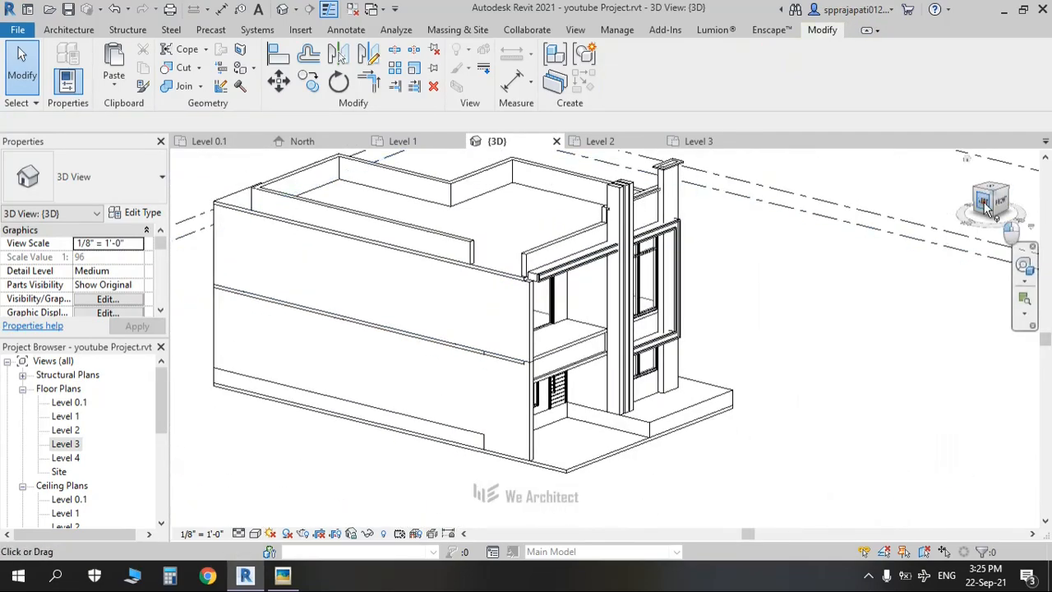
# Step: From the Left view, split the side wall with Split Element (SL)
pyautogui.click(986, 205)
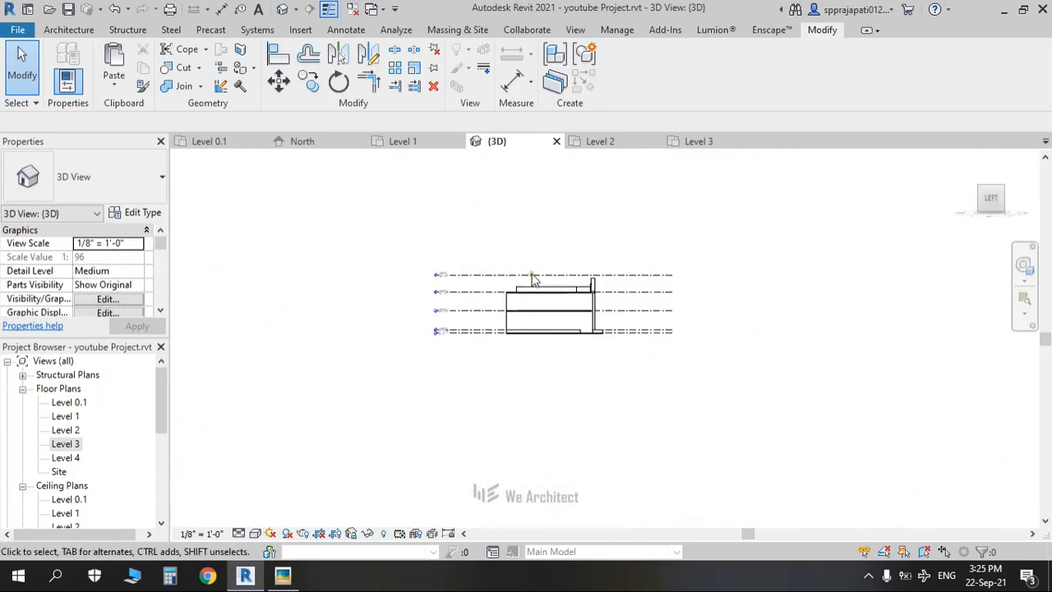
pyautogui.scroll(5, 642, 351)
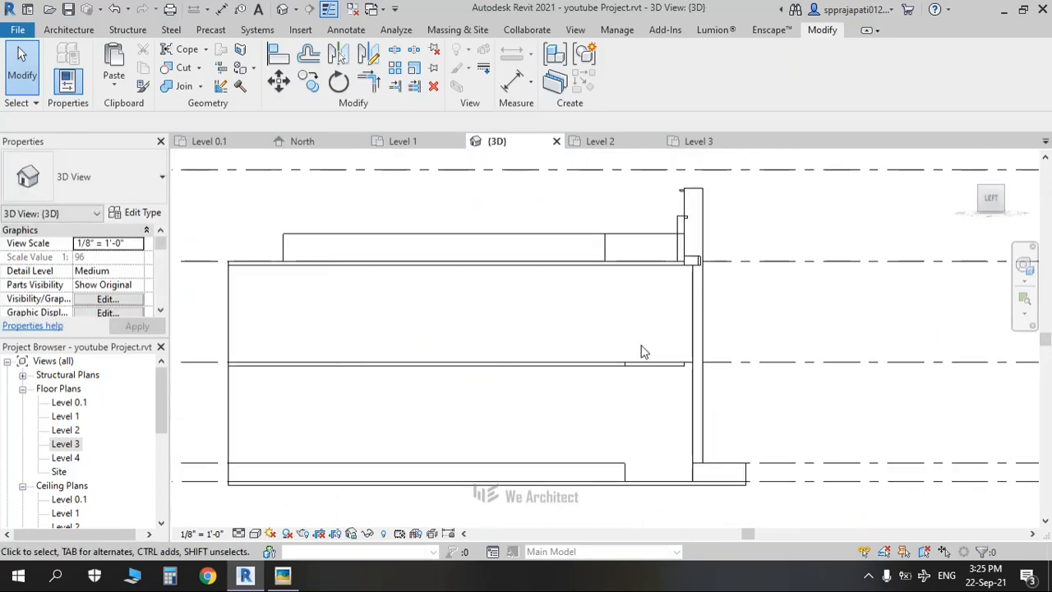
pyautogui.press('s')
pyautogui.press('l')
pyautogui.scroll(2, 640, 338)
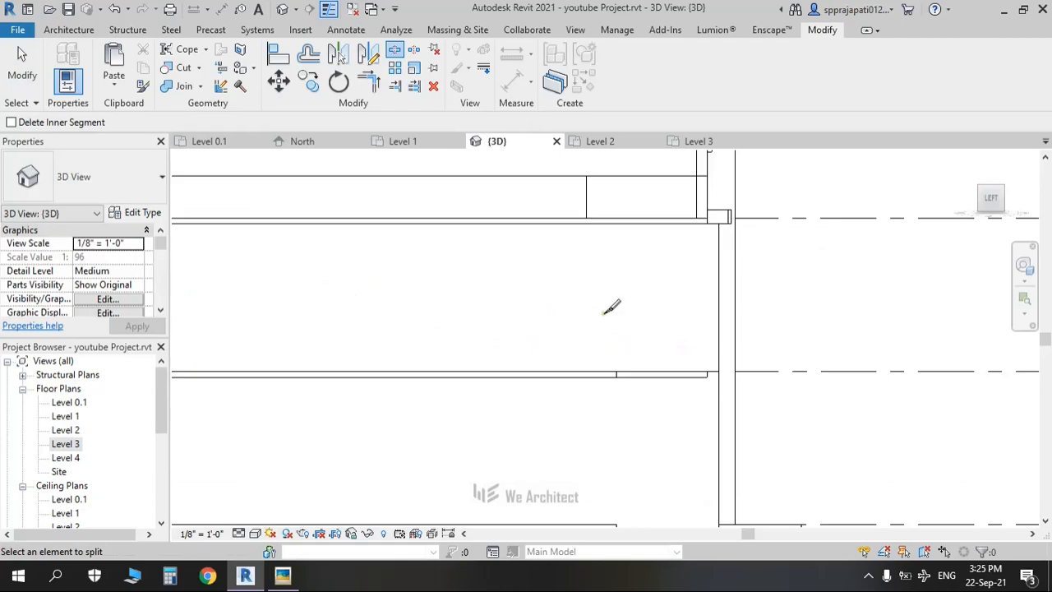
pyautogui.click(585, 225)
pyautogui.press('Escape')
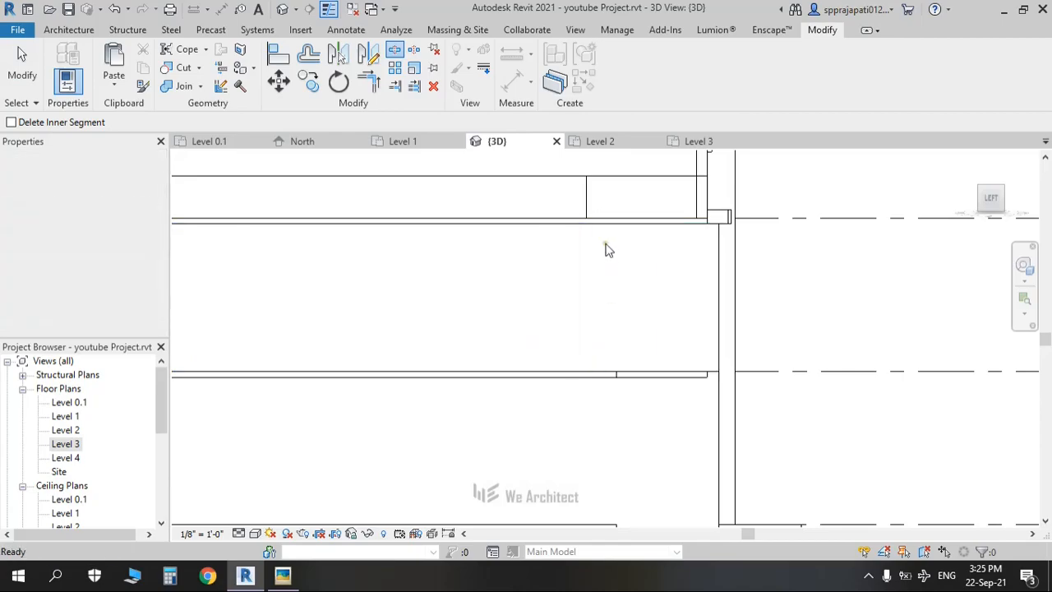
# Step: Detach the lower wall piece's top from the floor and raise its top to Level 3
pyautogui.click(589, 197)
pyautogui.press('Escape')
pyautogui.click(641, 231)
pyautogui.moveTo(651, 237); pyautogui.dragTo(623, 334, button='middle')
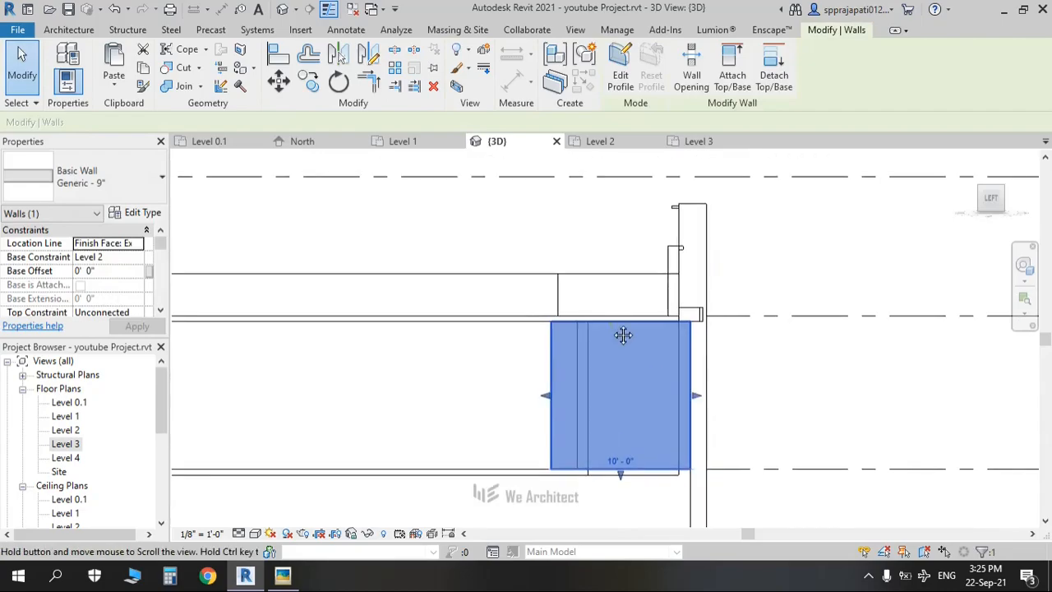
pyautogui.click(773, 73)
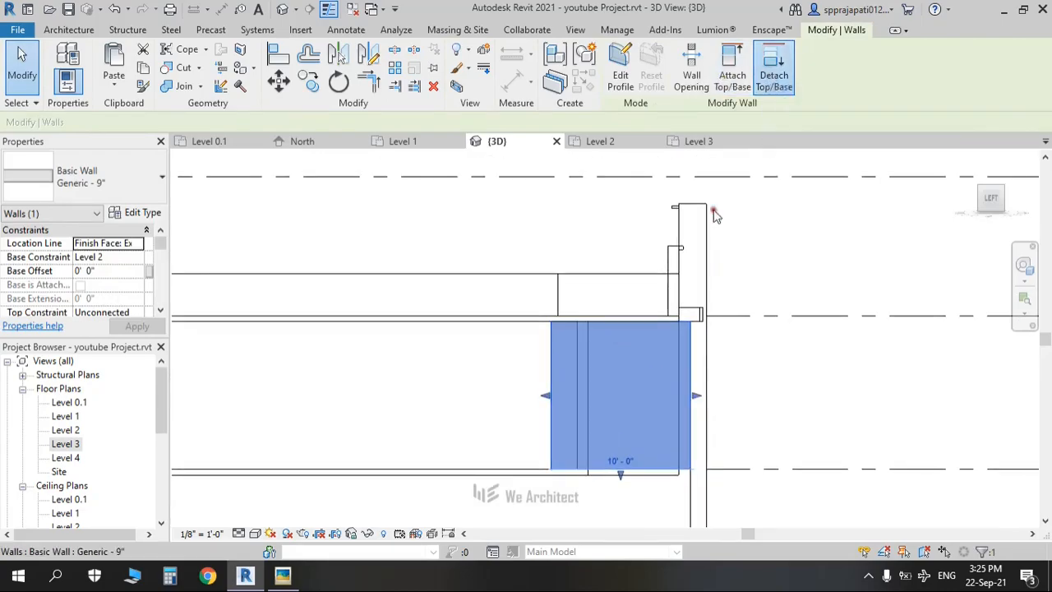
pyautogui.click(644, 363)
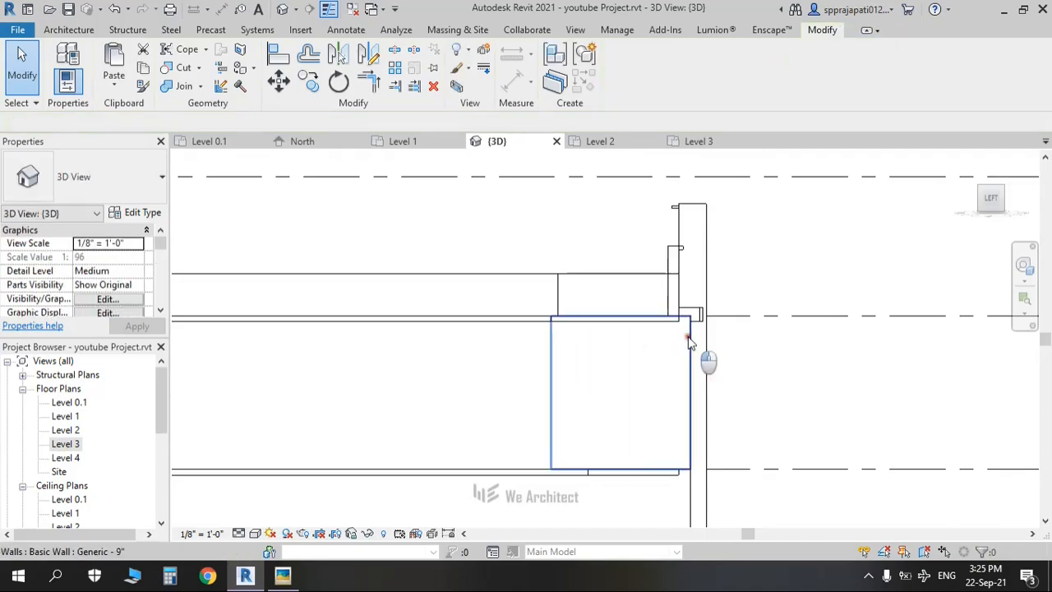
pyautogui.click(629, 308)
pyautogui.moveTo(617, 312); pyautogui.dragTo(631, 206)
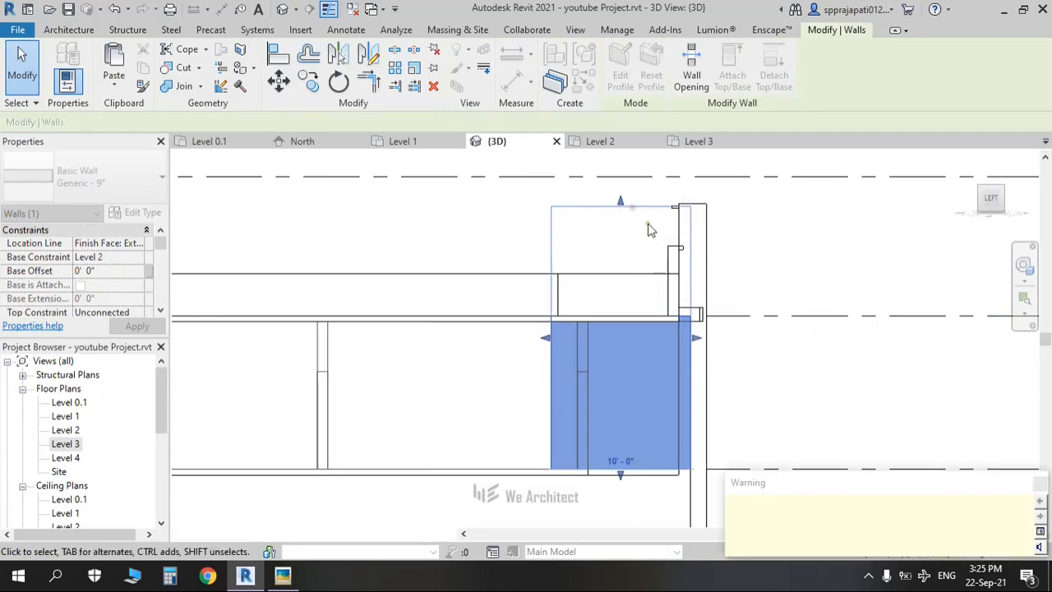
pyautogui.click(450, 226)
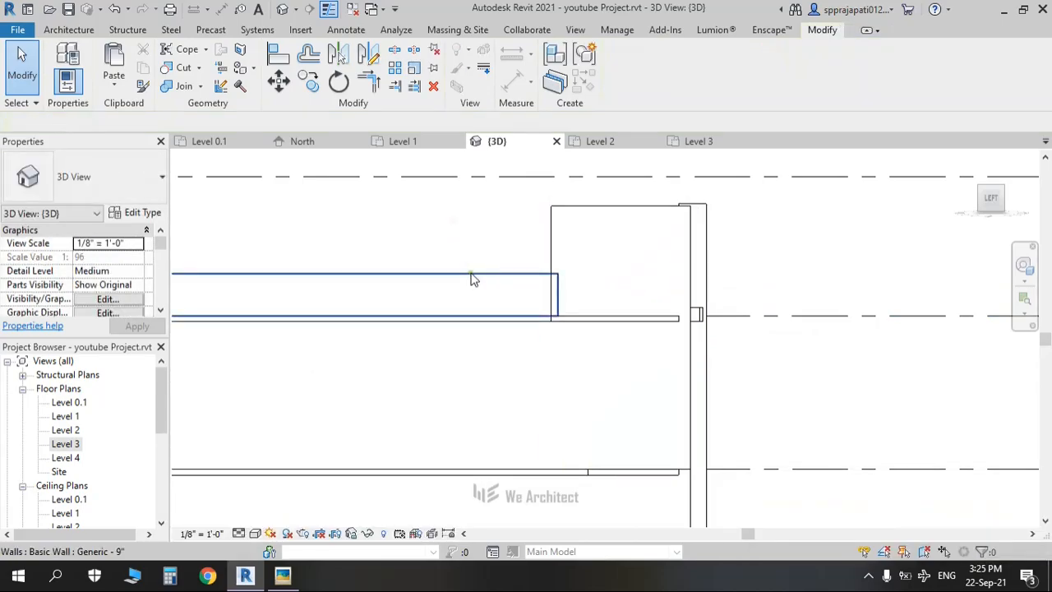
# Step: Check the upper side wall, then orbit back to a perspective of the building
pyautogui.click(524, 300)
pyautogui.scroll(2, 578, 293)
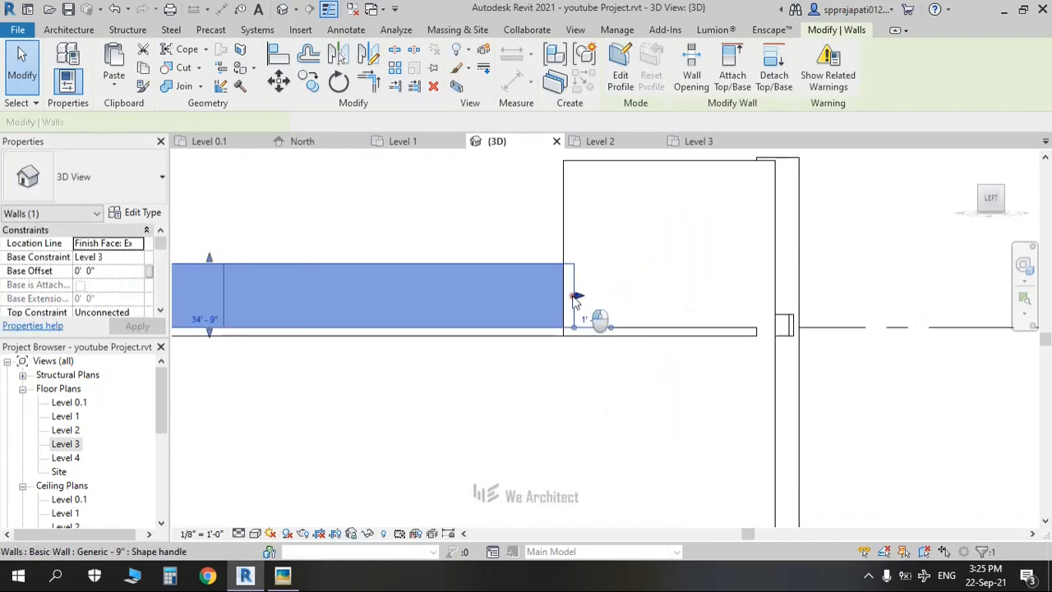
pyautogui.click(842, 274)
pyautogui.scroll(-3, 842, 274)
pyautogui.keyDown('shift'); pyautogui.moveTo(840, 270); pyautogui.dragTo(477, 420, button='middle'); pyautogui.keyUp('shift')
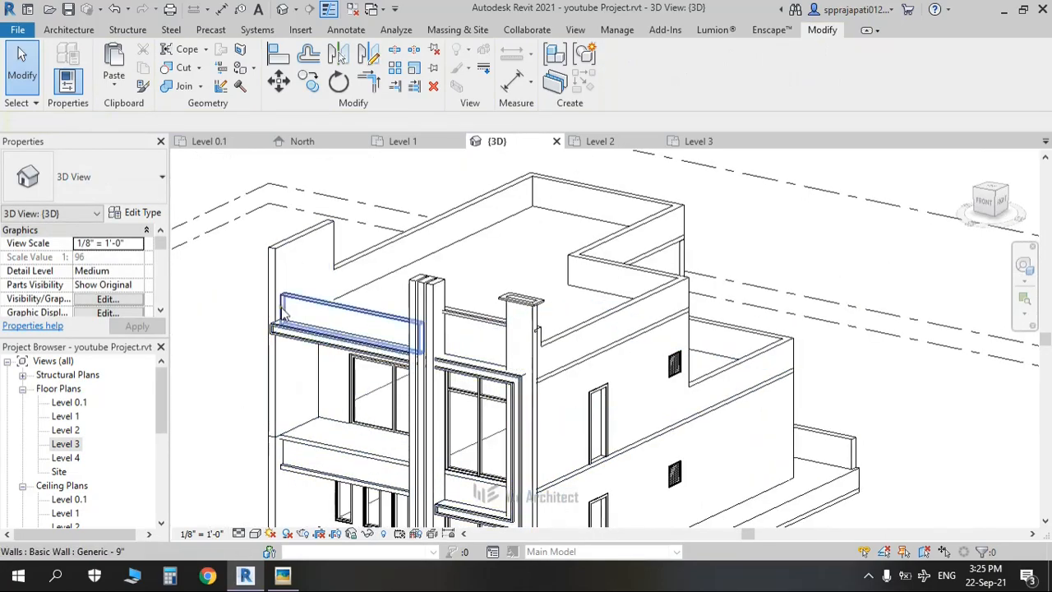
# Step: In the Front view, align (AL) the left column's top to the trim model's top edge, then orbit to isometric
pyautogui.scroll(-1, 284, 312)
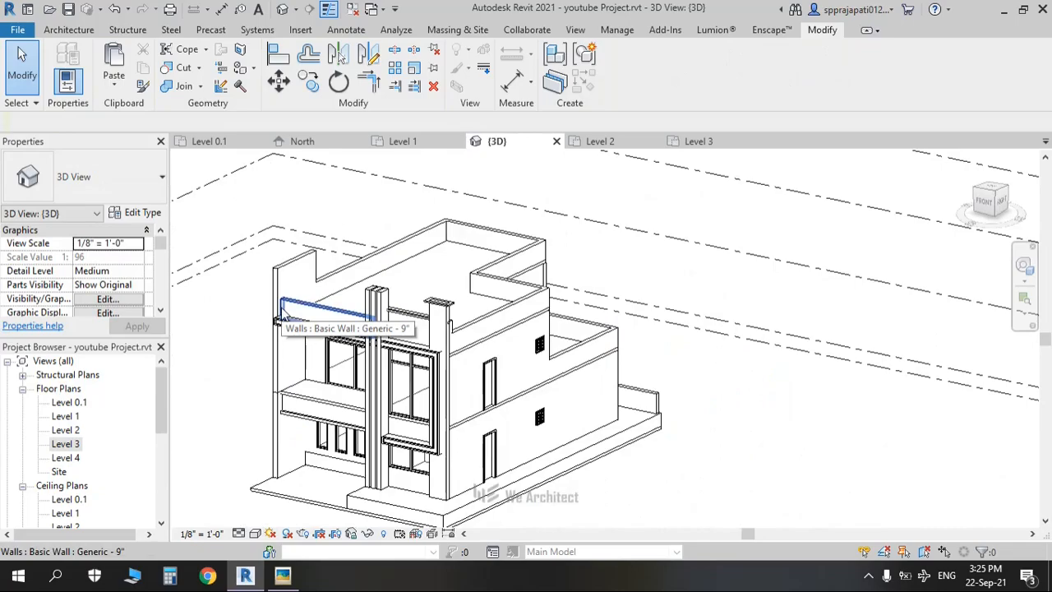
pyautogui.click(981, 205)
pyautogui.press('a')
pyautogui.press('l')
pyautogui.scroll(6, 600, 316)
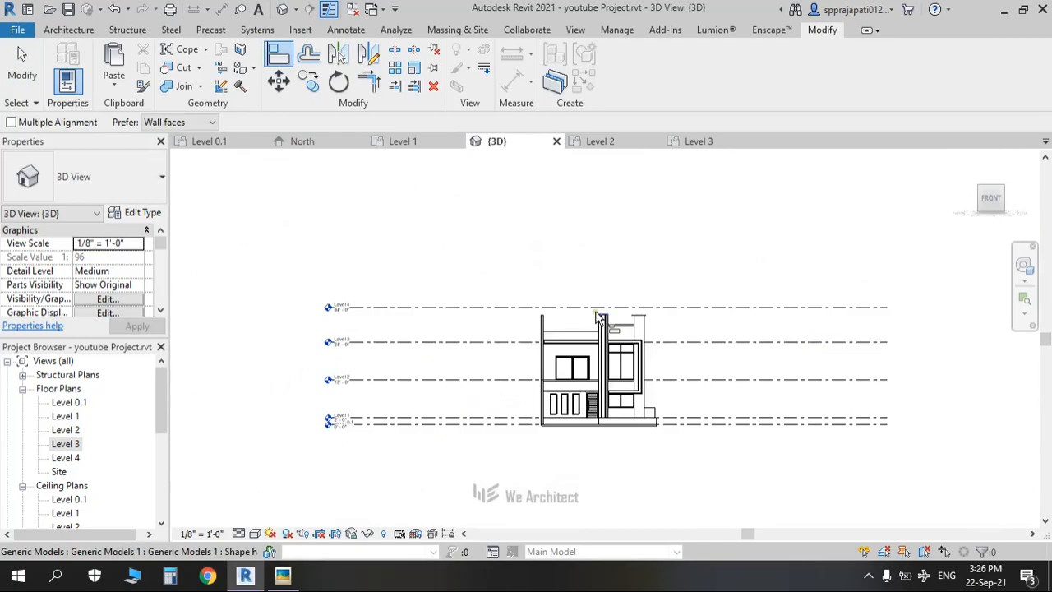
pyautogui.scroll(2, 598, 318)
pyautogui.click(625, 329)
pyautogui.click(316, 330)
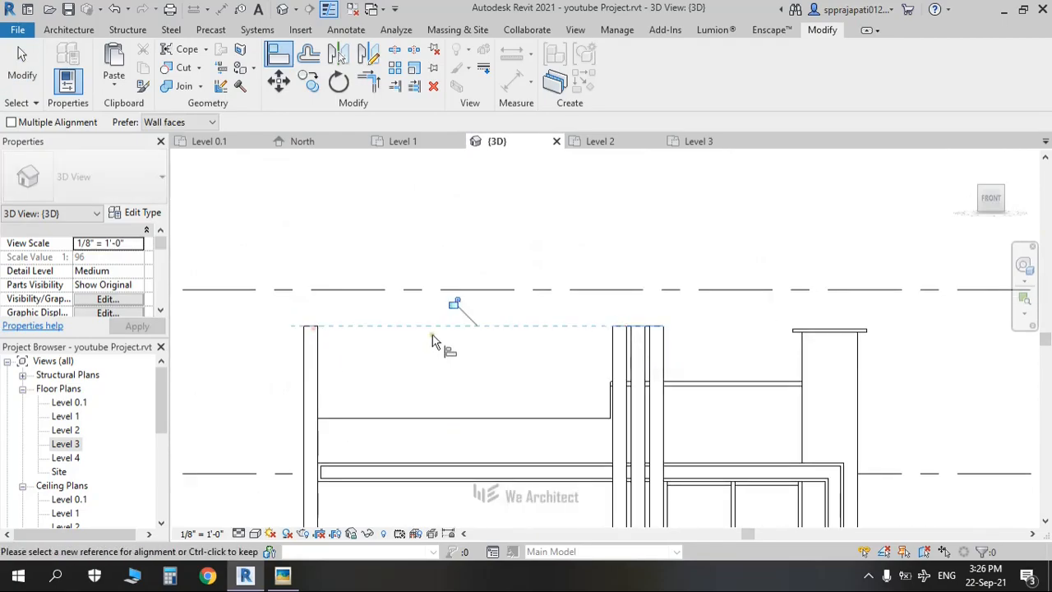
pyautogui.press('Escape')
pyautogui.press('Escape')
pyautogui.scroll(-5, 432, 334)
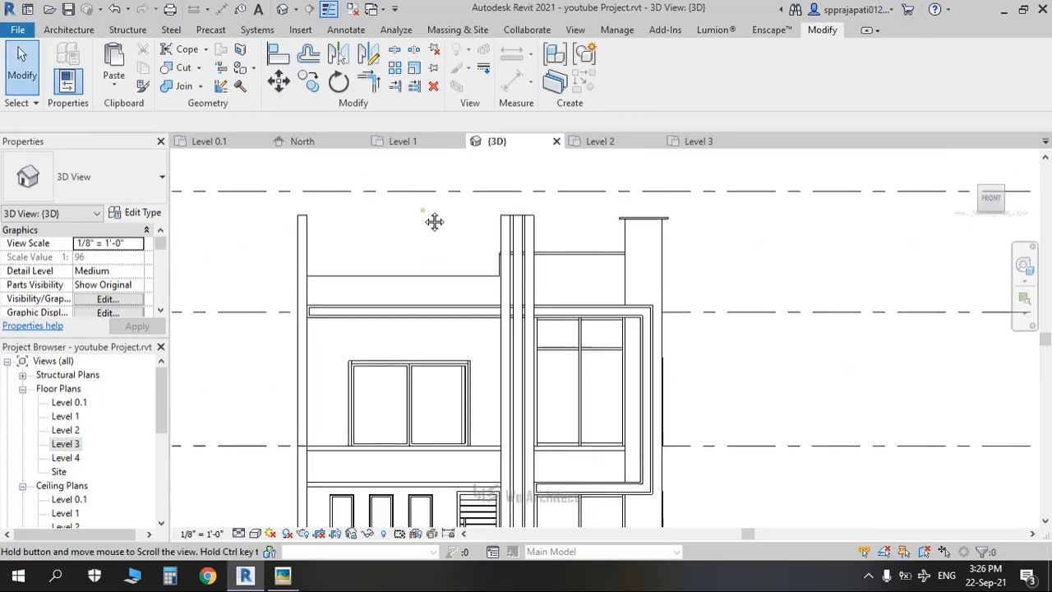
pyautogui.keyDown('shift'); pyautogui.moveTo(615, 357); pyautogui.dragTo(436, 400, button='middle'); pyautogui.keyUp('shift')
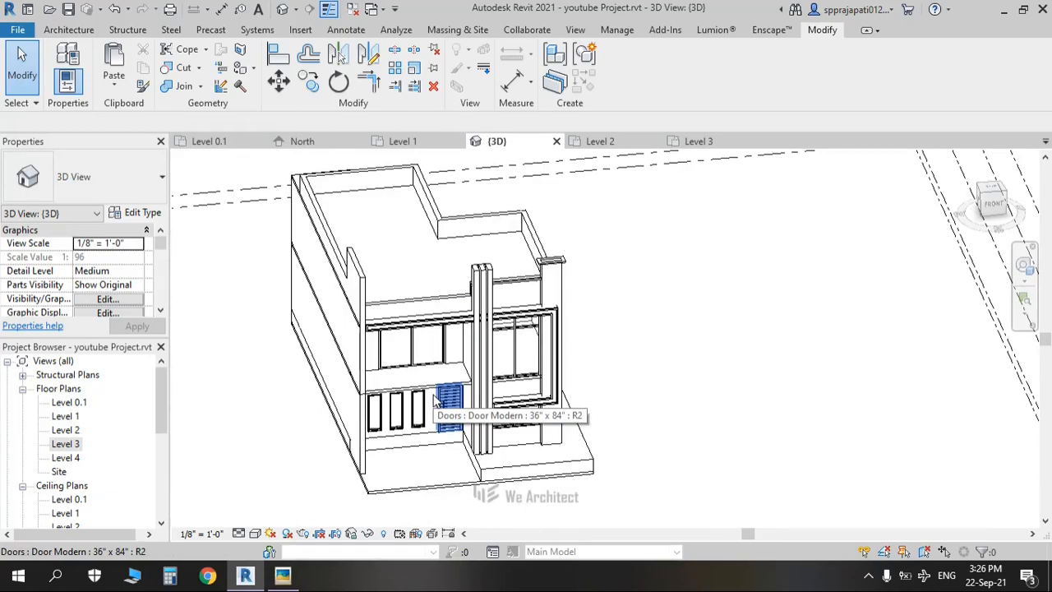
# Step: Minimize the Picasa reference photo and turn the Revit model to face the front
pyautogui.hotkey('alt', 'Tab')
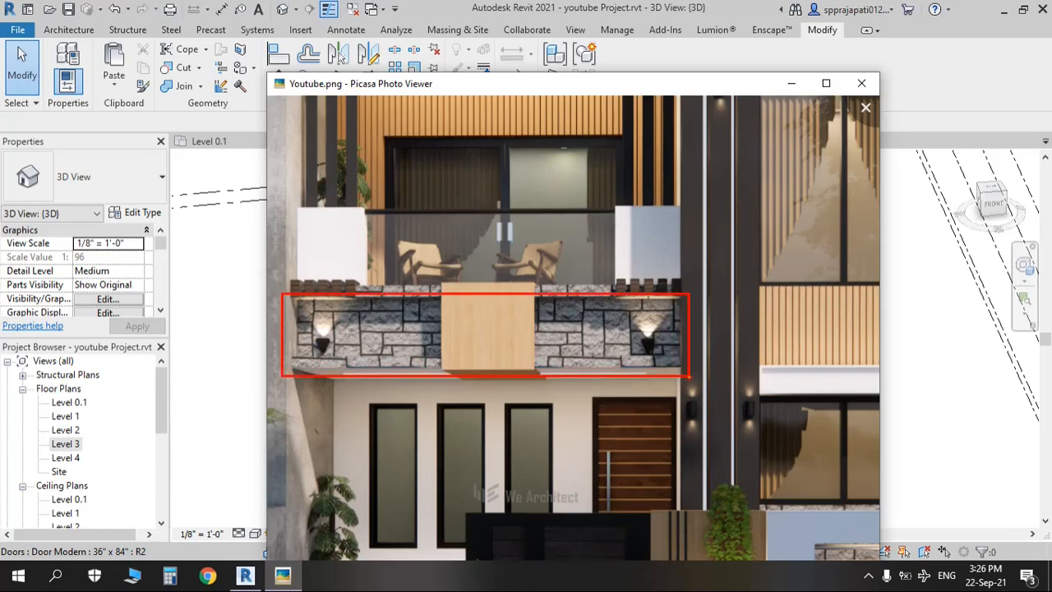
pyautogui.click(792, 83)
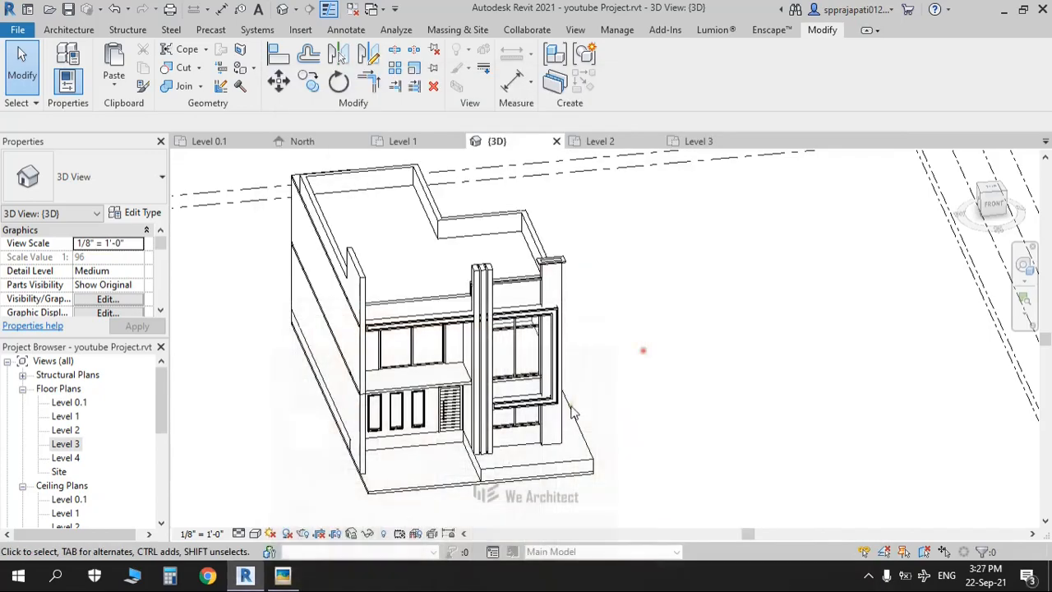
pyautogui.keyDown('shift'); pyautogui.moveTo(545, 432); pyautogui.dragTo(531, 353, button='middle'); pyautogui.keyUp('shift')
pyautogui.scroll(2, 418, 372)
pyautogui.click(989, 201)
pyautogui.scroll(-2, 532, 472)
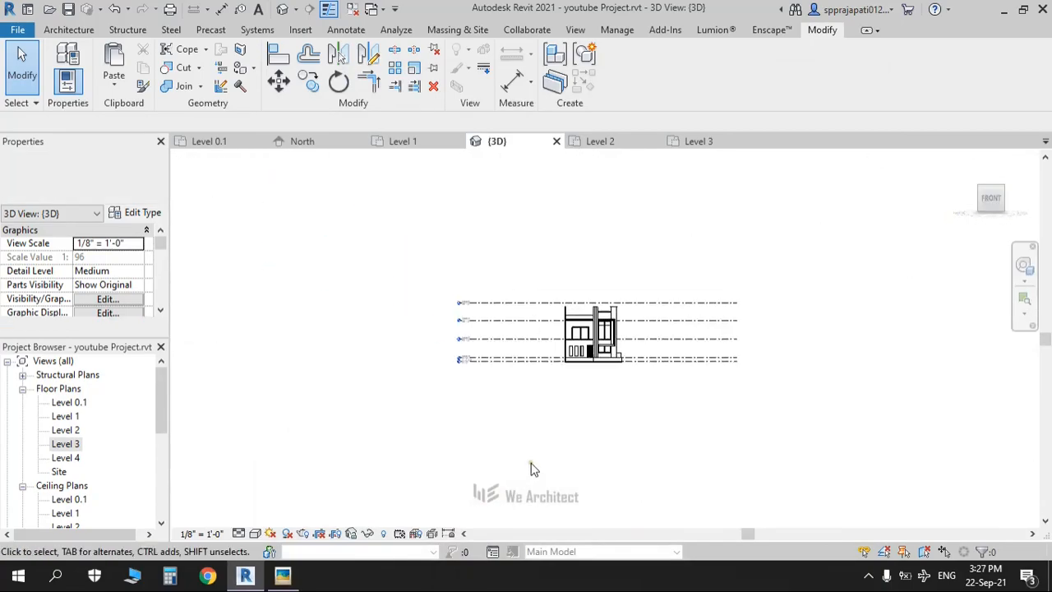
pyautogui.scroll(5, 587, 358)
pyautogui.scroll(6, 593, 353)
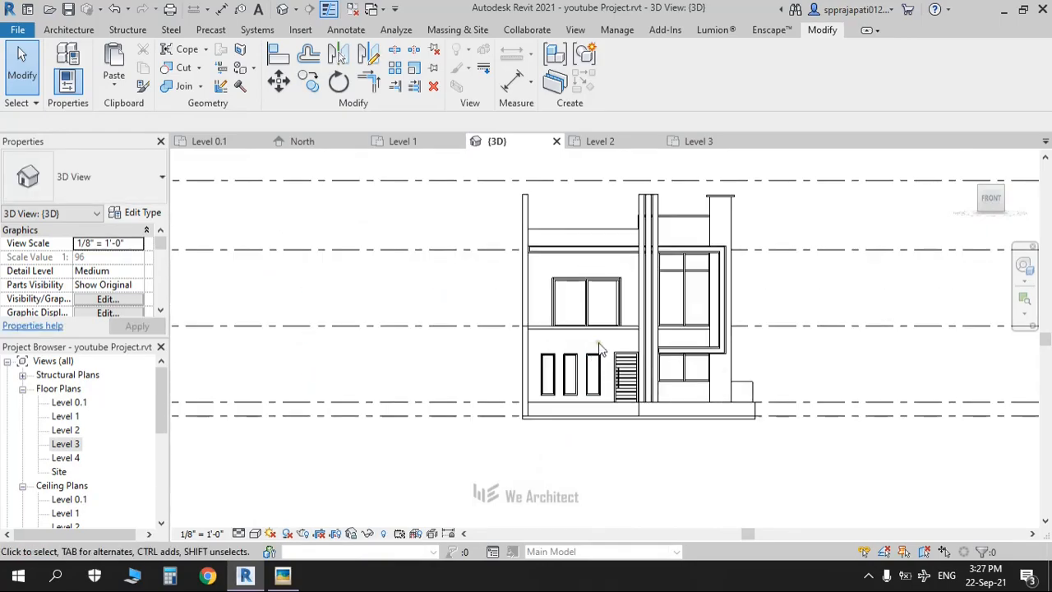
# Step: Review the facade from a left-front angle, then open the Level 1 floor plan
pyautogui.moveTo(548, 364); pyautogui.dragTo(611, 409, button='middle')
pyautogui.scroll(-2, 549, 368)
pyautogui.scroll(3, 642, 419)
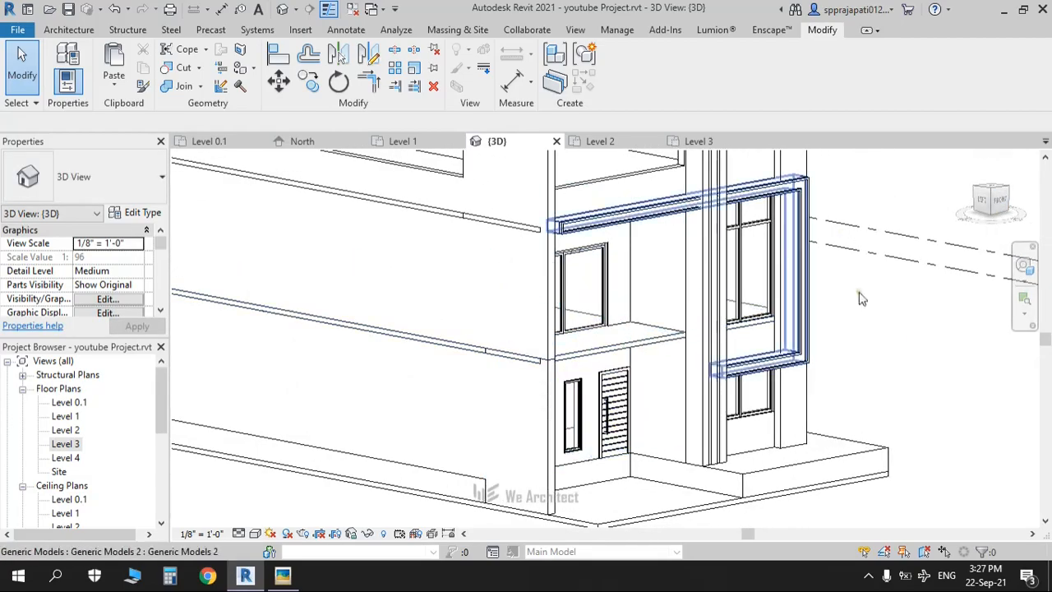
pyautogui.scroll(3, 637, 416)
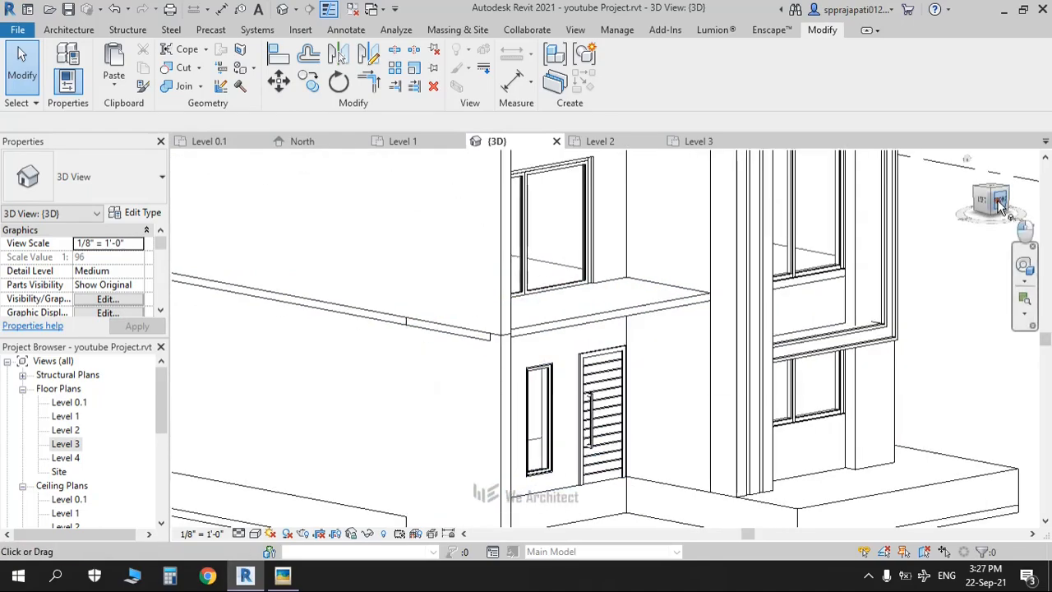
pyautogui.scroll(-5, 572, 289)
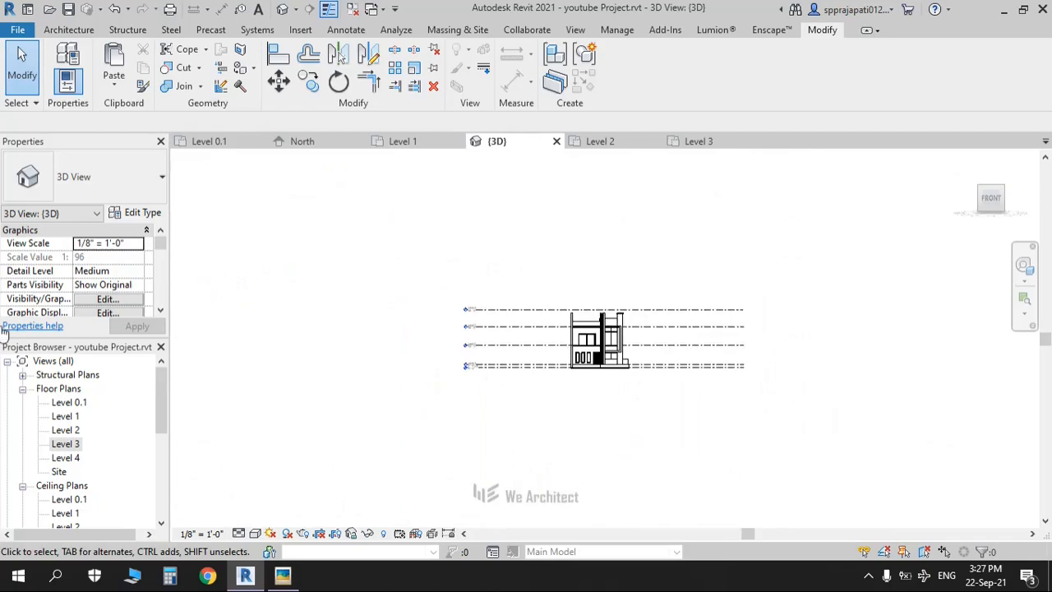
pyautogui.doubleClick(66, 416)
# Step: Sketch a rectangular Generic 5" floor between the front wall corners, 8'-0" above Level 1, and view it in 3D
pyautogui.scroll(-2, 387, 416)
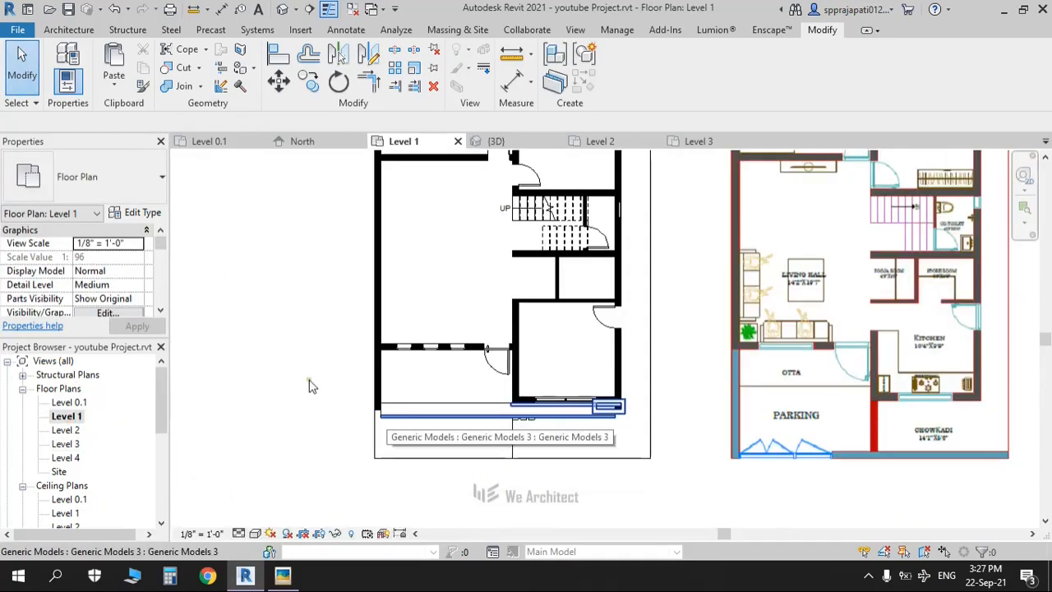
pyautogui.moveTo(331, 345); pyautogui.dragTo(319, 358, button='middle')
pyautogui.click(80, 31)
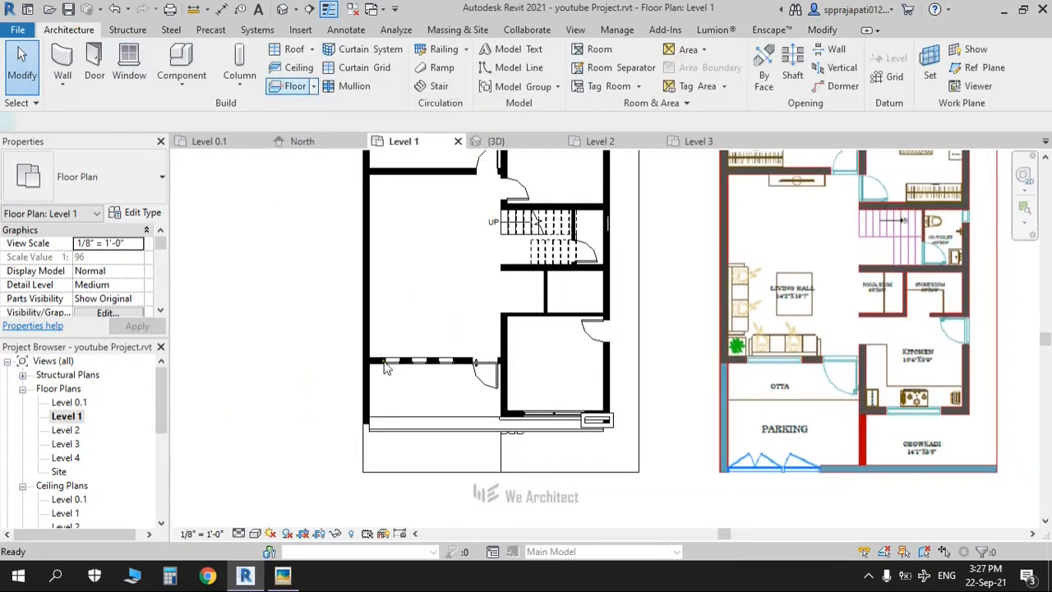
pyautogui.scroll(2, 388, 393)
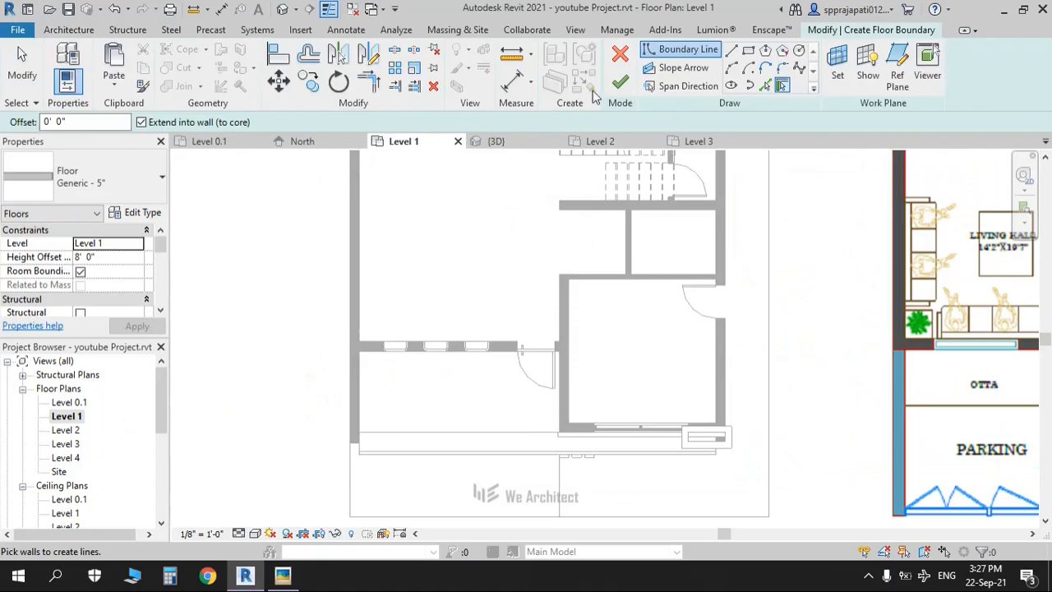
pyautogui.click(748, 53)
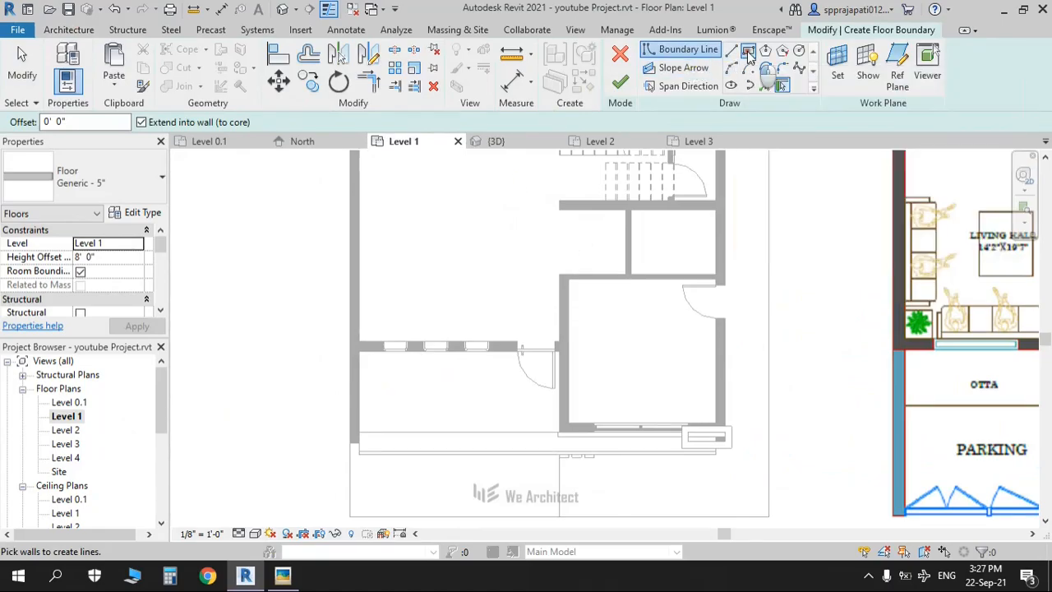
pyautogui.click(731, 67)
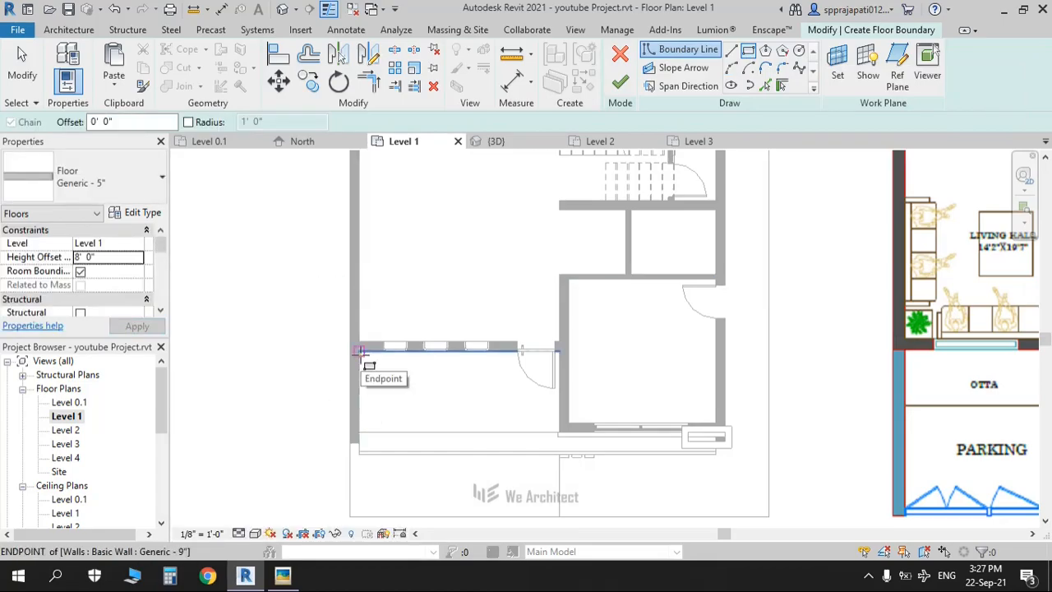
pyautogui.click(359, 352)
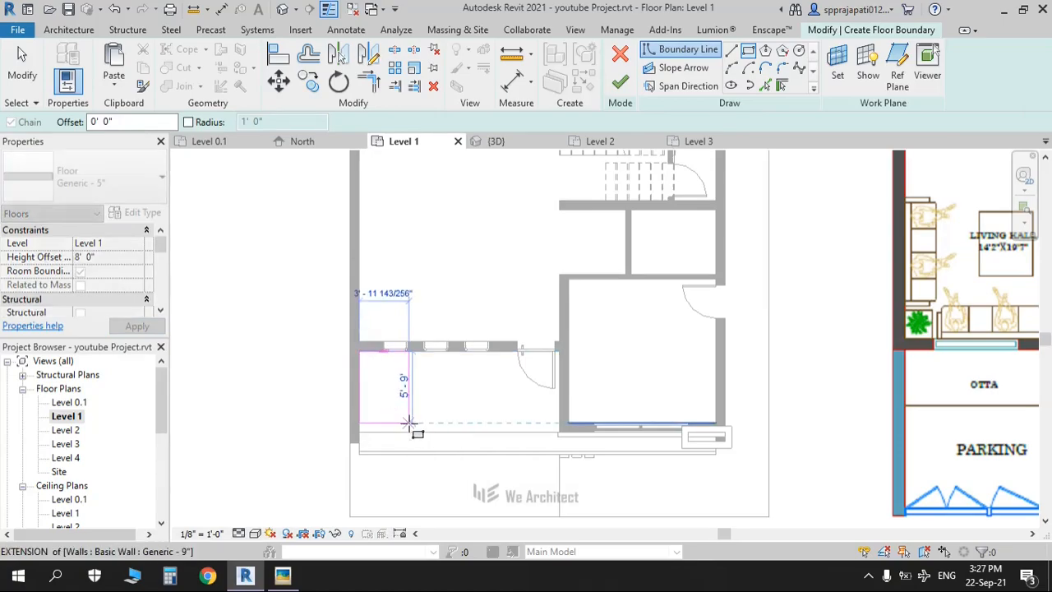
pyautogui.scroll(2, 408, 423)
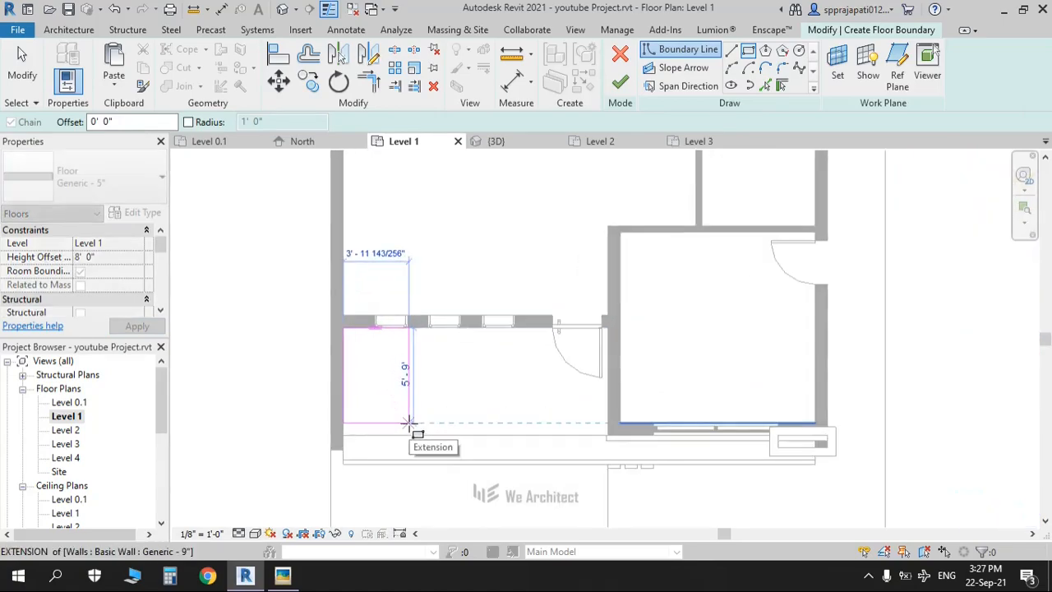
pyautogui.scroll(3, 408, 423)
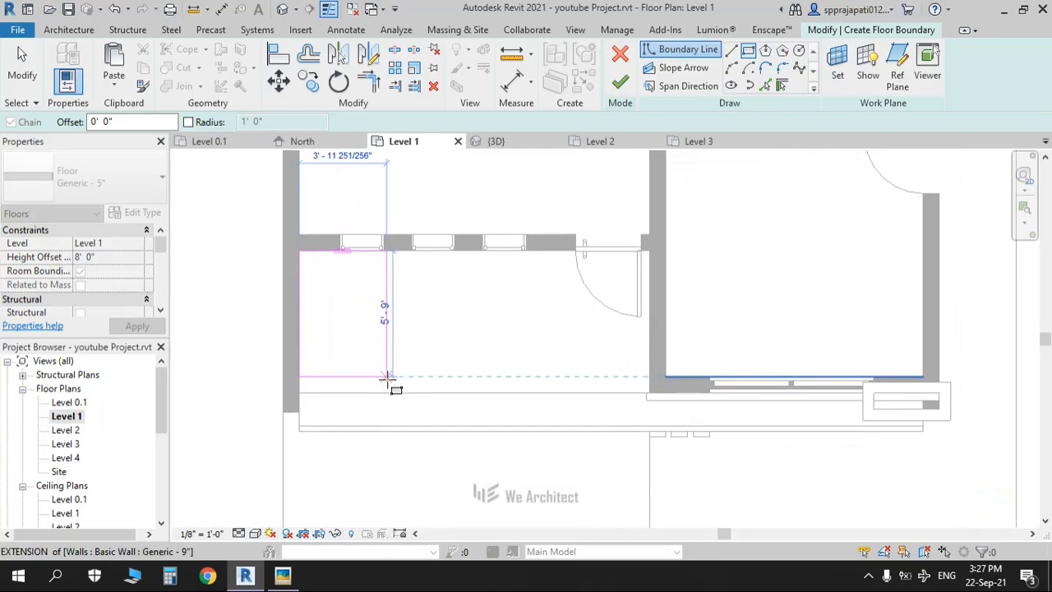
pyautogui.scroll(1, 386, 378)
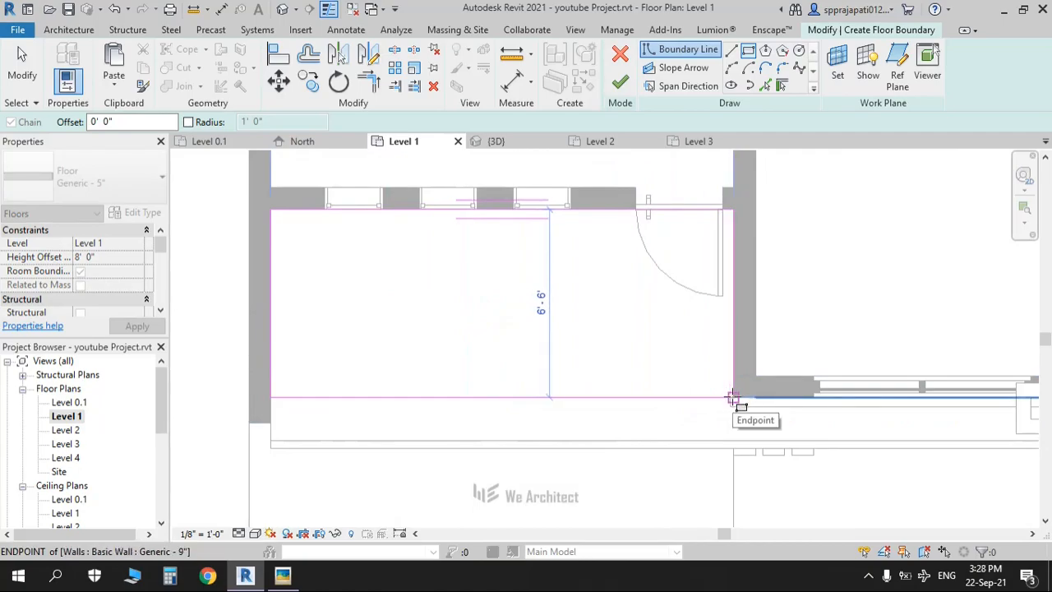
pyautogui.click(733, 398)
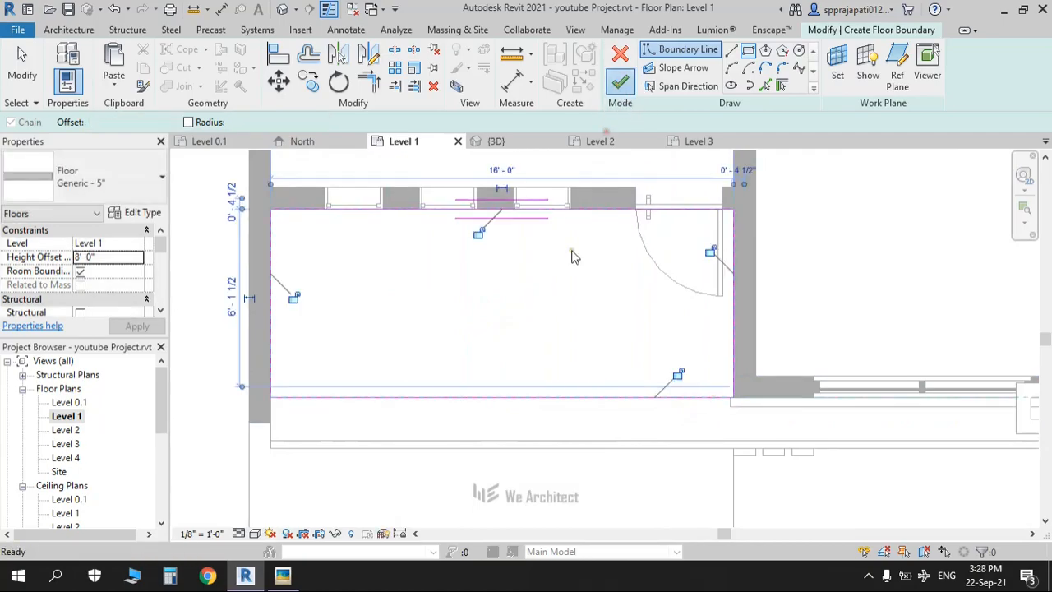
pyautogui.hotkey('ctrl', 'Tab')
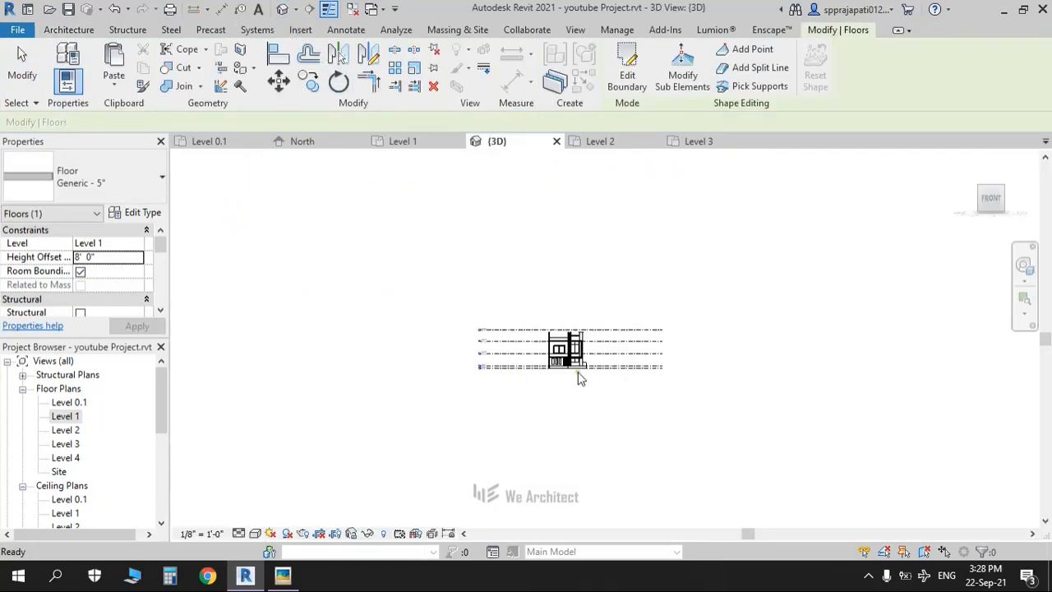
# Step: Orbit, pan and zoom around the new canopy slab, including from the Left view, to inspect it
pyautogui.press('Escape')
pyautogui.scroll(10, 578, 372)
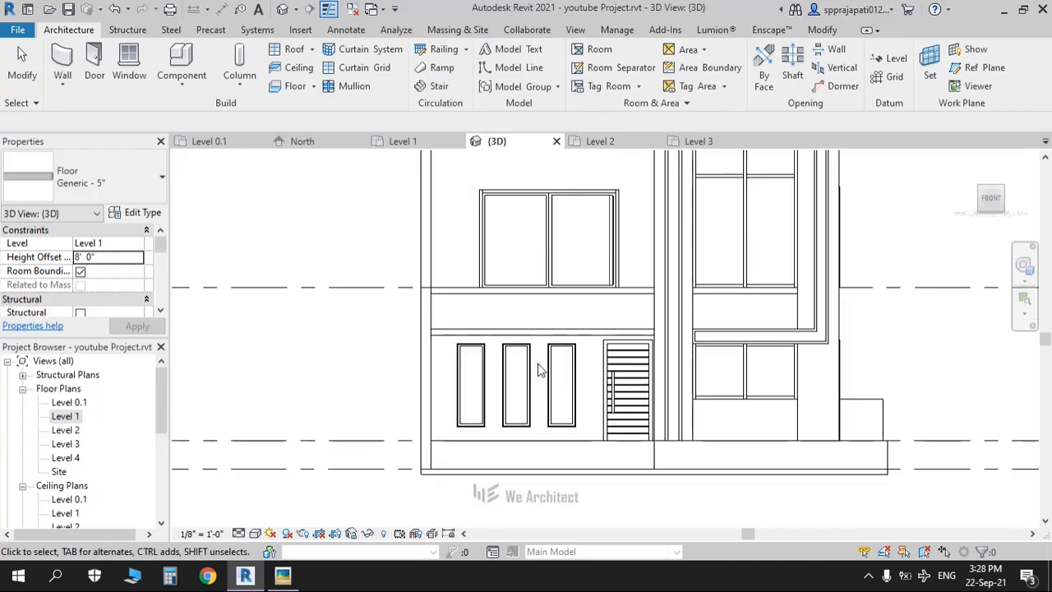
pyautogui.click(530, 337)
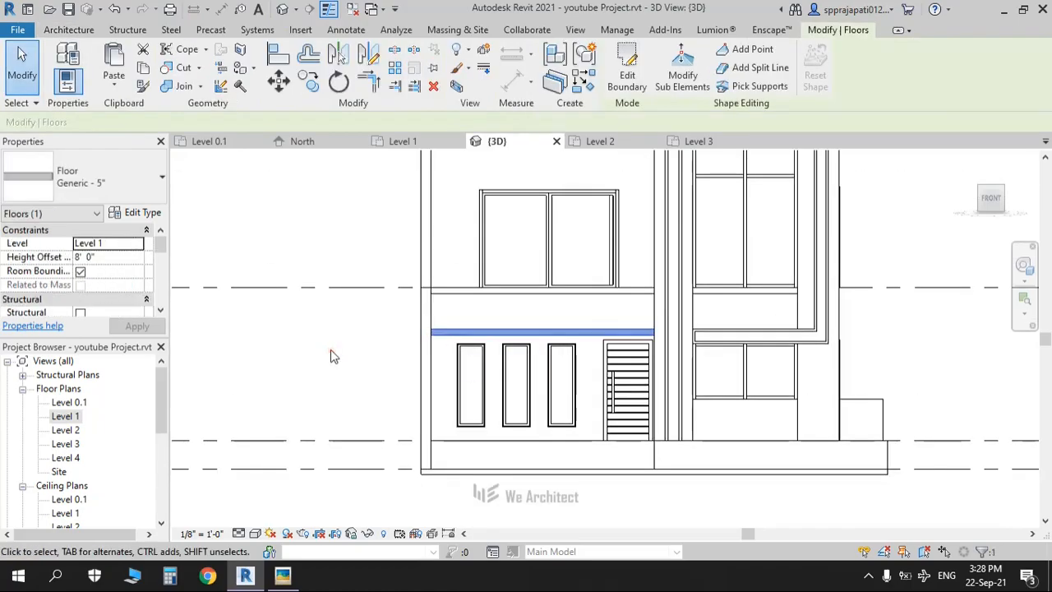
pyautogui.click(330, 349)
pyautogui.keyDown('shift'); pyautogui.moveTo(372, 377); pyautogui.dragTo(415, 452, button='middle'); pyautogui.keyUp('shift')
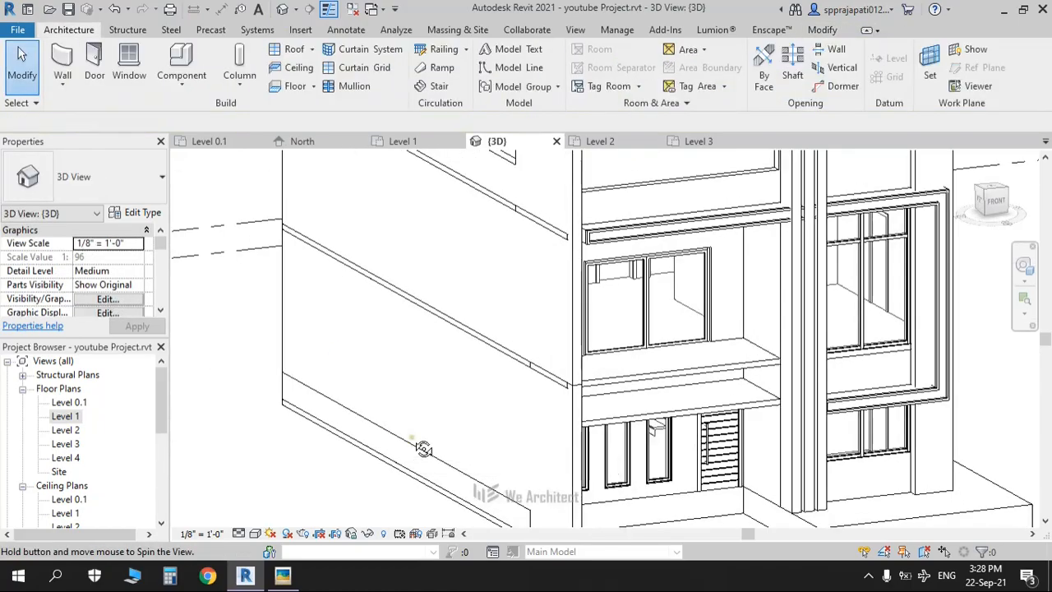
pyautogui.moveTo(266, 472); pyautogui.dragTo(147, 400, button='middle')
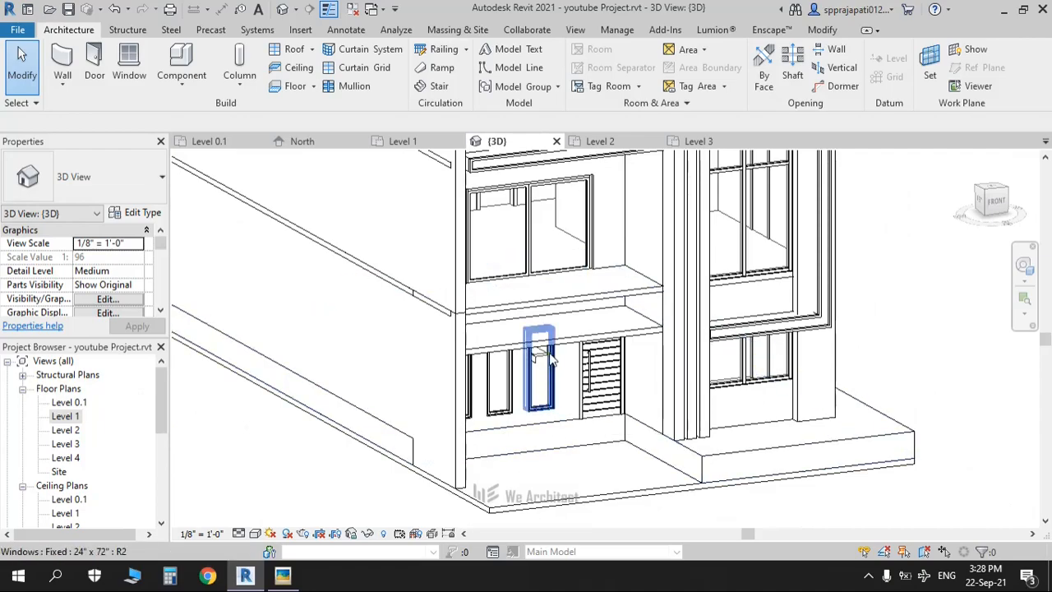
pyautogui.scroll(3, 575, 345)
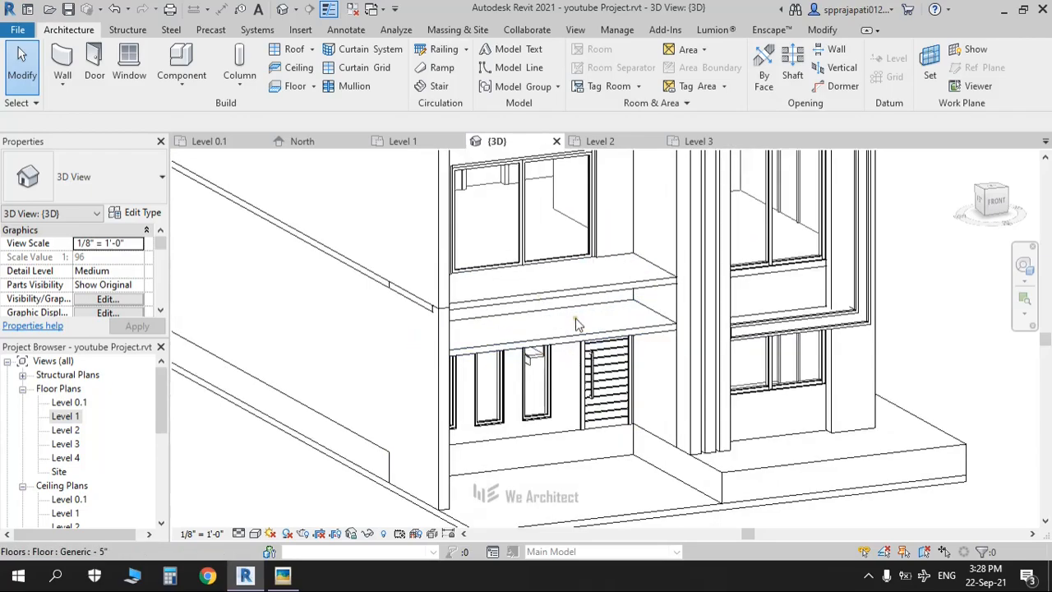
pyautogui.scroll(-2, 585, 344)
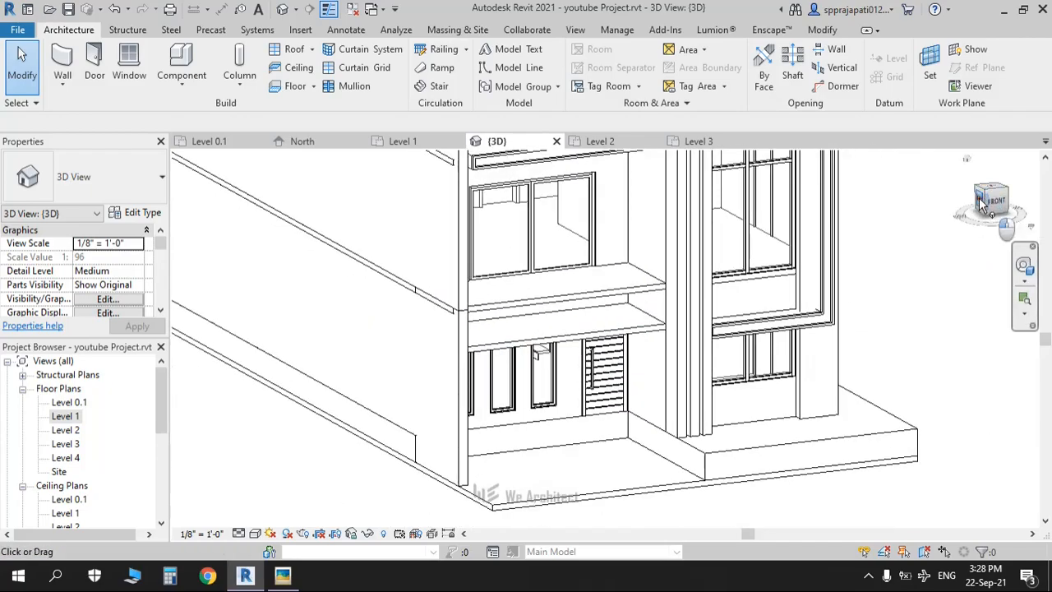
pyautogui.click(982, 205)
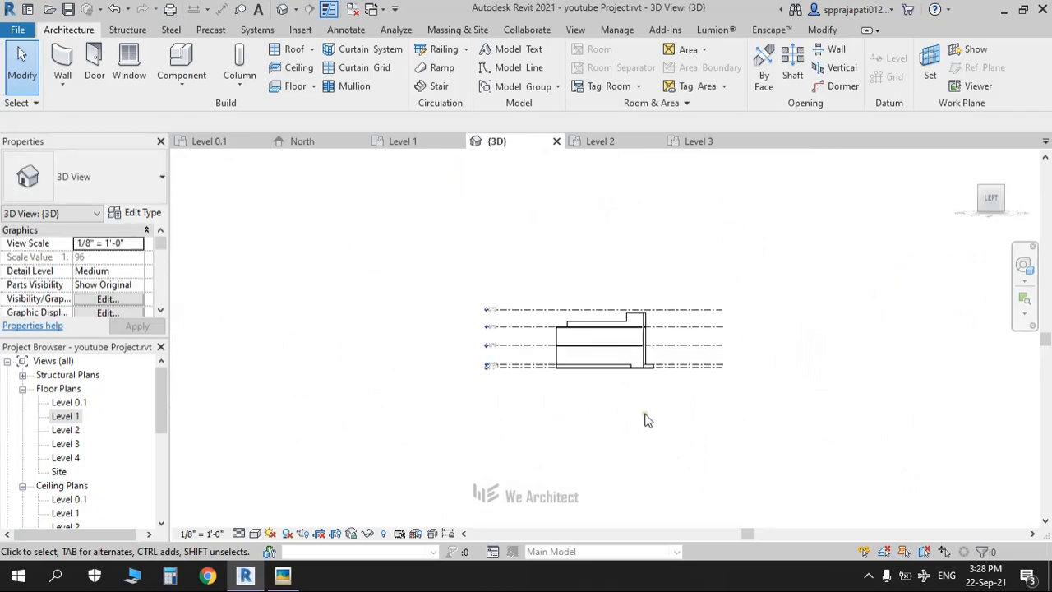
pyautogui.scroll(3, 639, 366)
pyautogui.keyDown('shift'); pyautogui.moveTo(664, 364); pyautogui.dragTo(575, 415, button='middle'); pyautogui.keyUp('shift')
pyautogui.scroll(4, 538, 427)
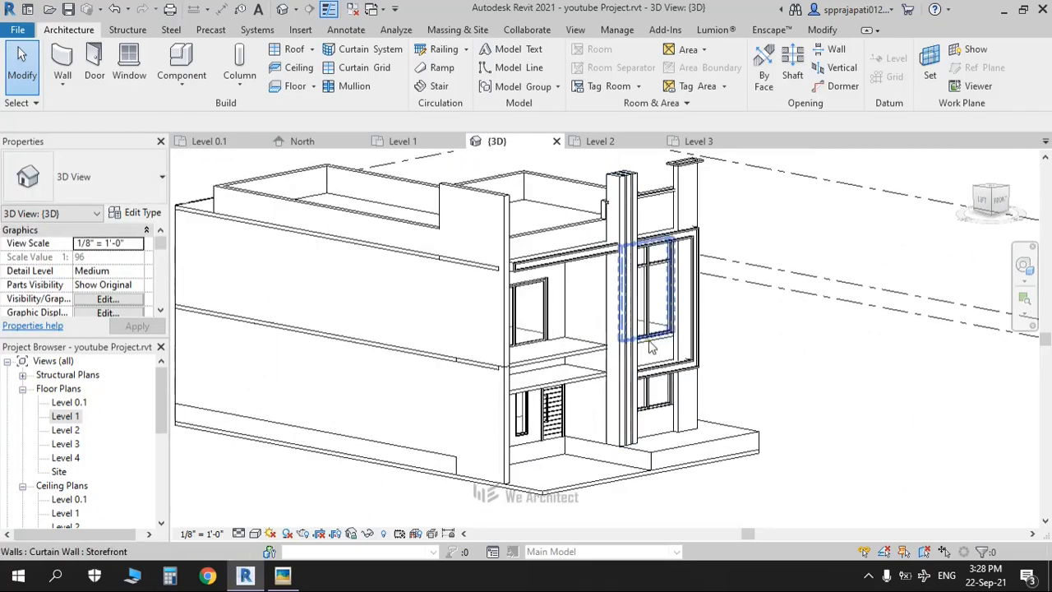
# Step: Glance at the Level 1 floor plan, then return to the default 3D view
pyautogui.doubleClick(63, 417)
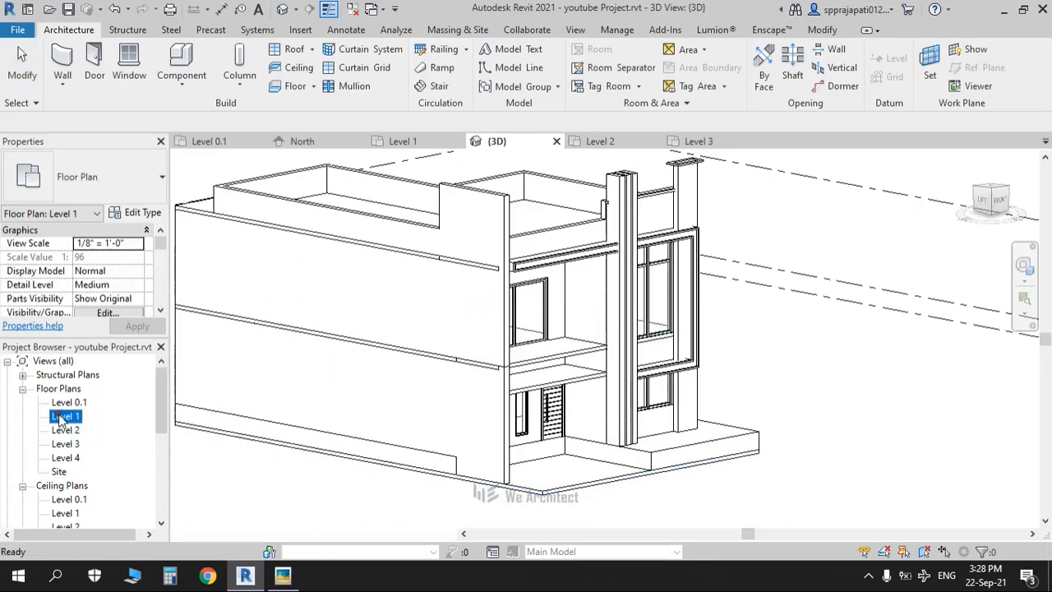
pyautogui.scroll(-4, 748, 434)
pyautogui.scroll(2, 747, 434)
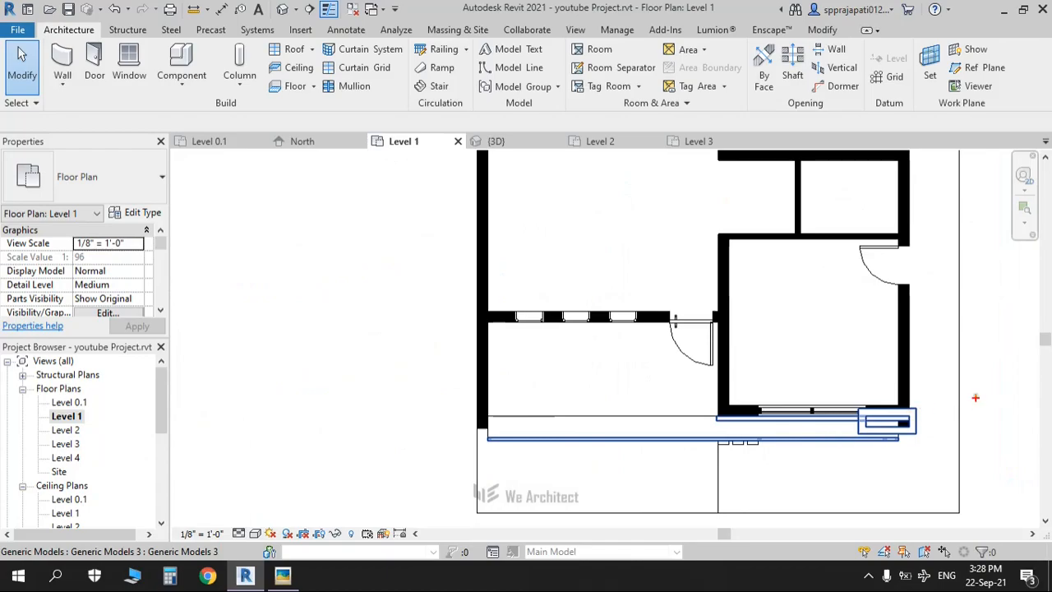
pyautogui.moveTo(981, 389); pyautogui.dragTo(383, 430)
pyautogui.press('Escape')
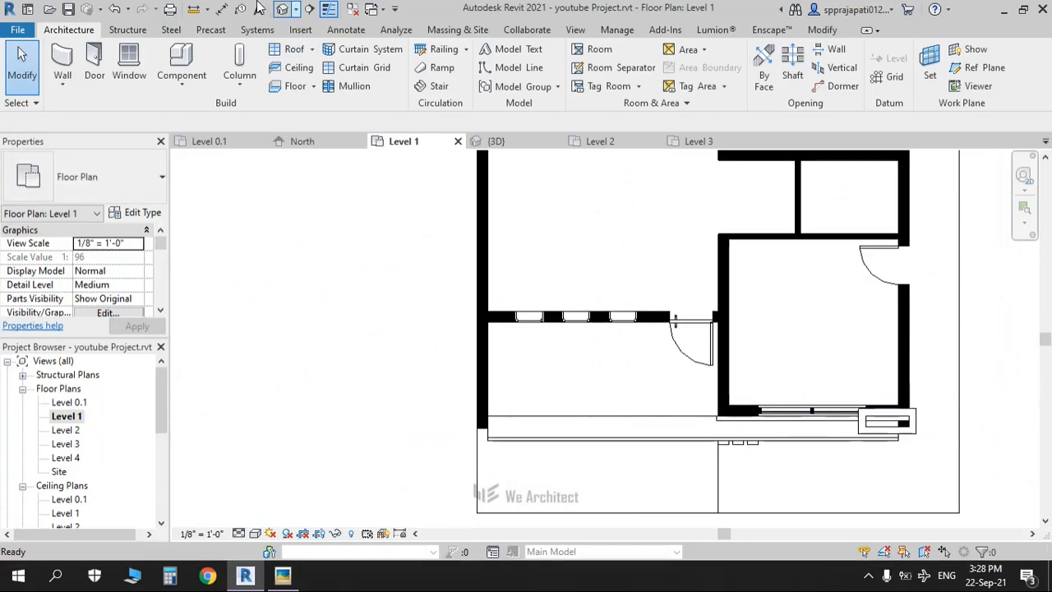
pyautogui.click(280, 11)
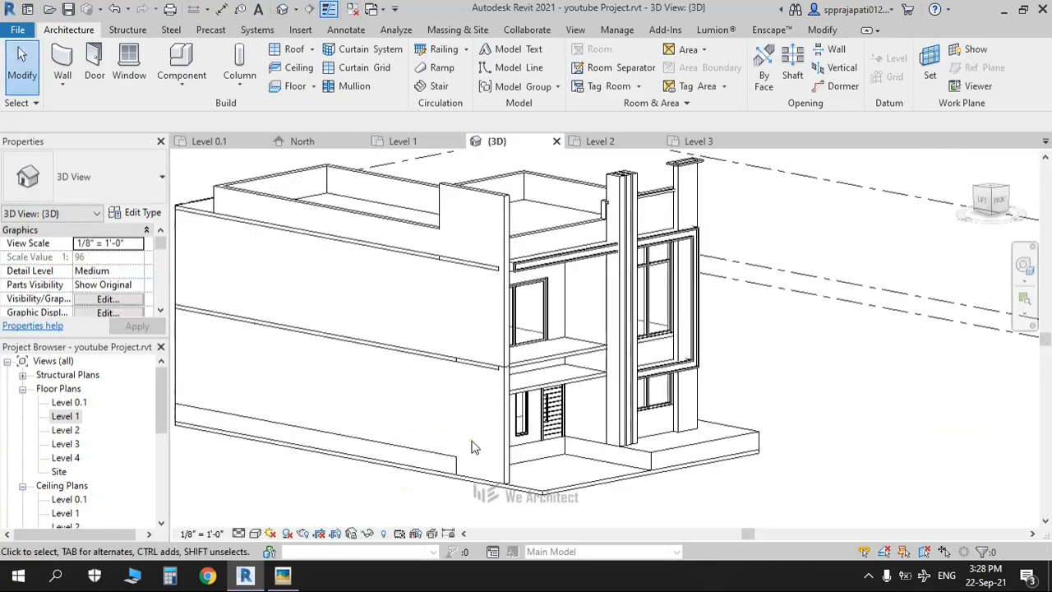
# Step: Orbit and zoom around the lower floor from the Left view, then open the Level 2 plan
pyautogui.keyDown('shift'); pyautogui.moveTo(517, 459); pyautogui.dragTo(622, 399, button='middle'); pyautogui.keyUp('shift')
pyautogui.scroll(4, 622, 399)
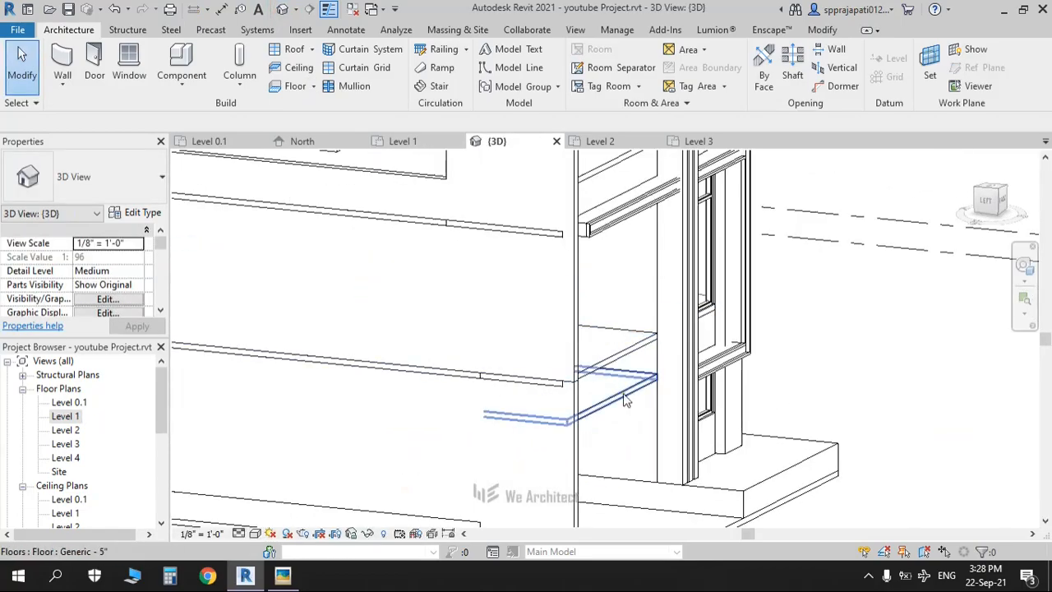
pyautogui.moveTo(1007, 235); pyautogui.dragTo(966, 209)
pyautogui.click(966, 209)
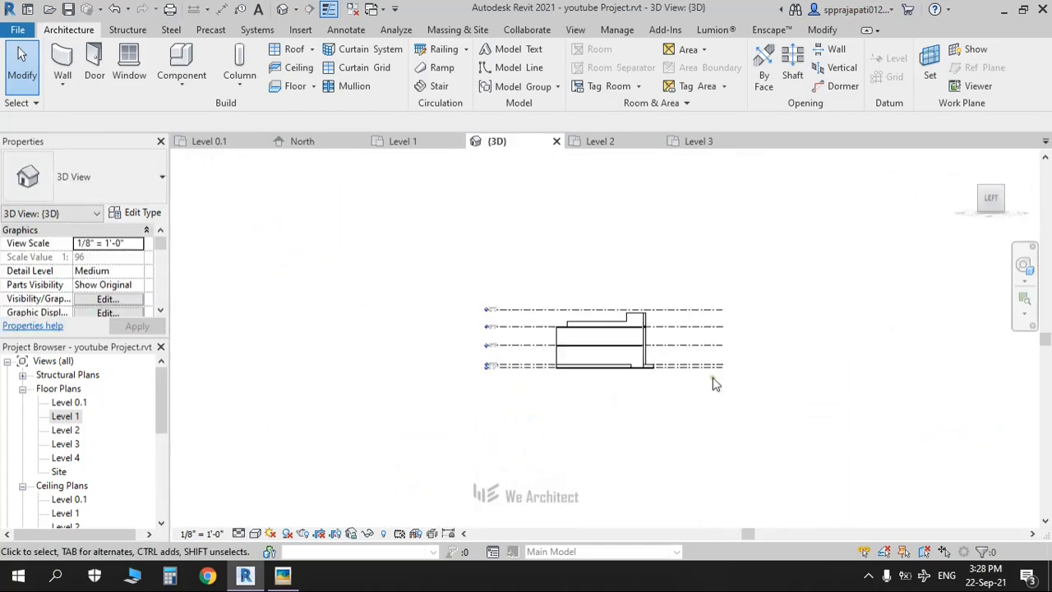
pyautogui.scroll(6, 649, 378)
pyautogui.keyDown('shift'); pyautogui.moveTo(641, 399); pyautogui.dragTo(477, 353, button='middle'); pyautogui.keyUp('shift')
pyautogui.scroll(5, 534, 359)
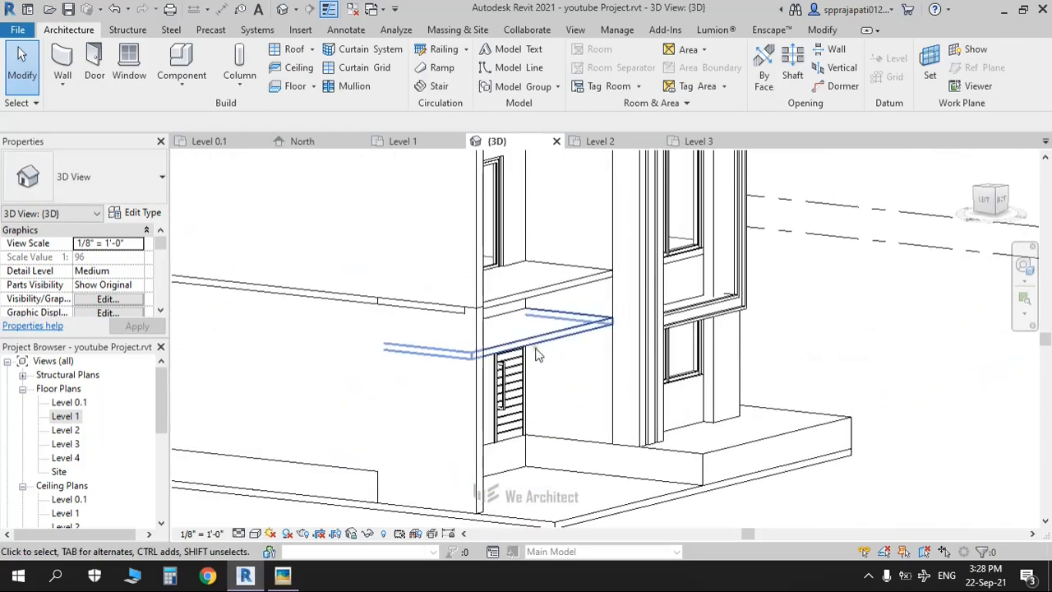
pyautogui.keyDown('shift'); pyautogui.moveTo(534, 329); pyautogui.dragTo(500, 385, button='middle'); pyautogui.keyUp('shift')
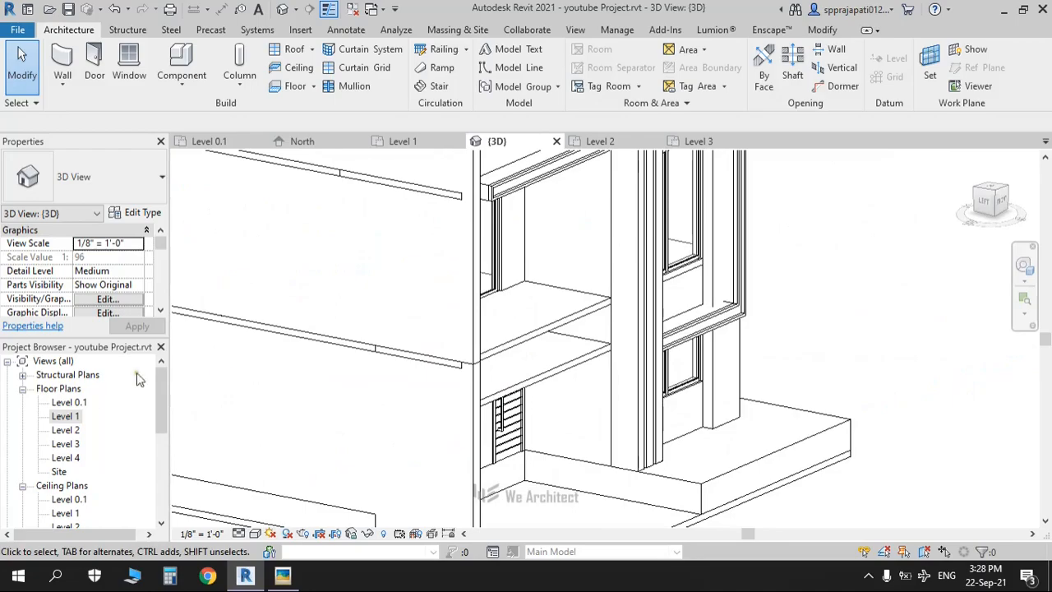
pyautogui.doubleClick(64, 429)
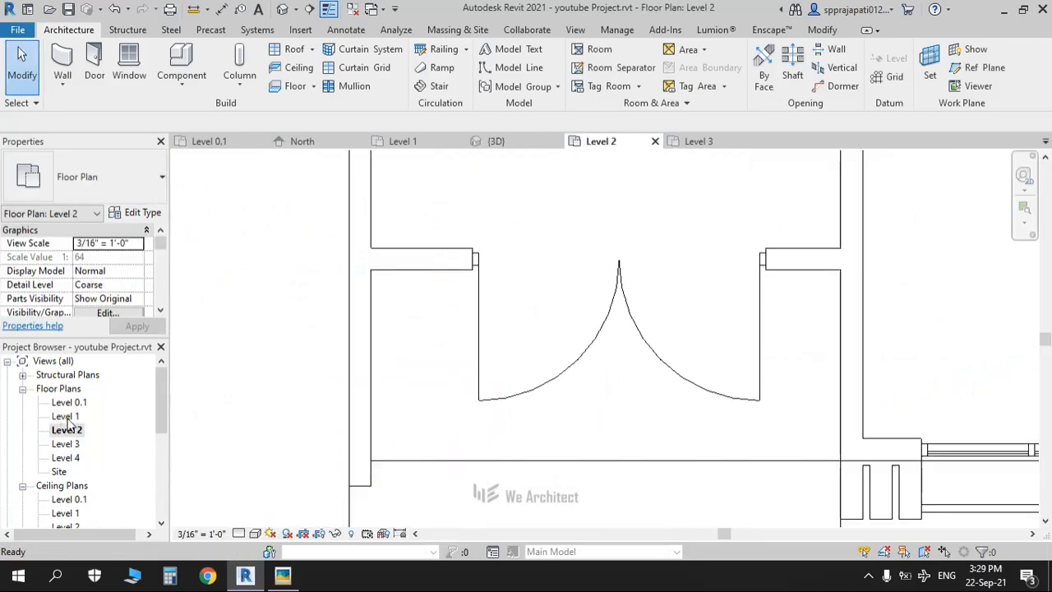
# Step: On Level 1, draw a 16'-0" Generic 9" wall, 5' high with 8' base offset, along the slab edge
pyautogui.doubleClick(73, 417)
pyautogui.scroll(-2, 522, 394)
pyautogui.scroll(3, 596, 406)
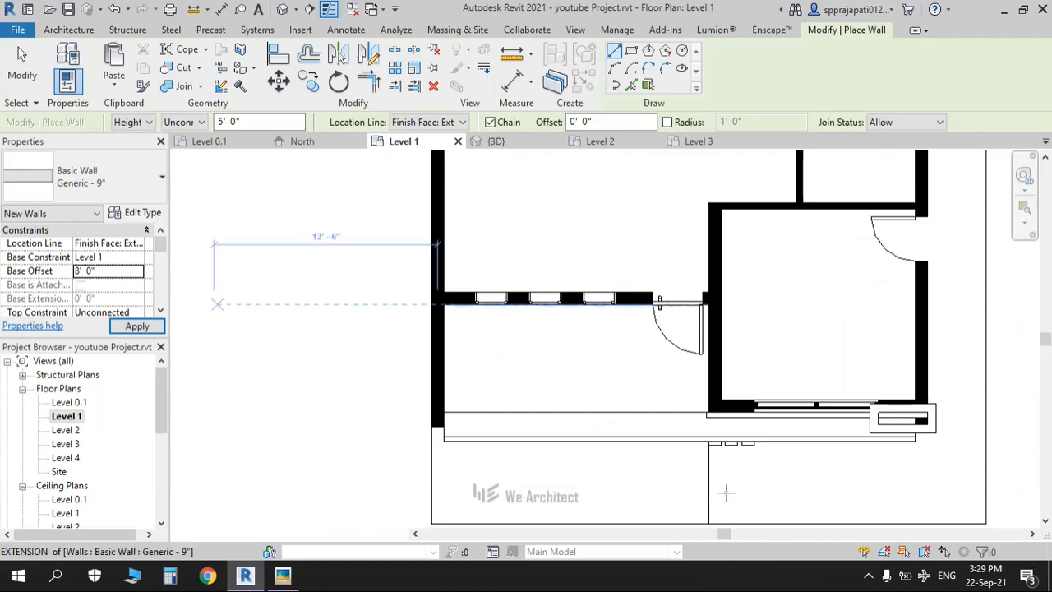
pyautogui.scroll(-3, 122, 281)
pyautogui.click(120, 263)
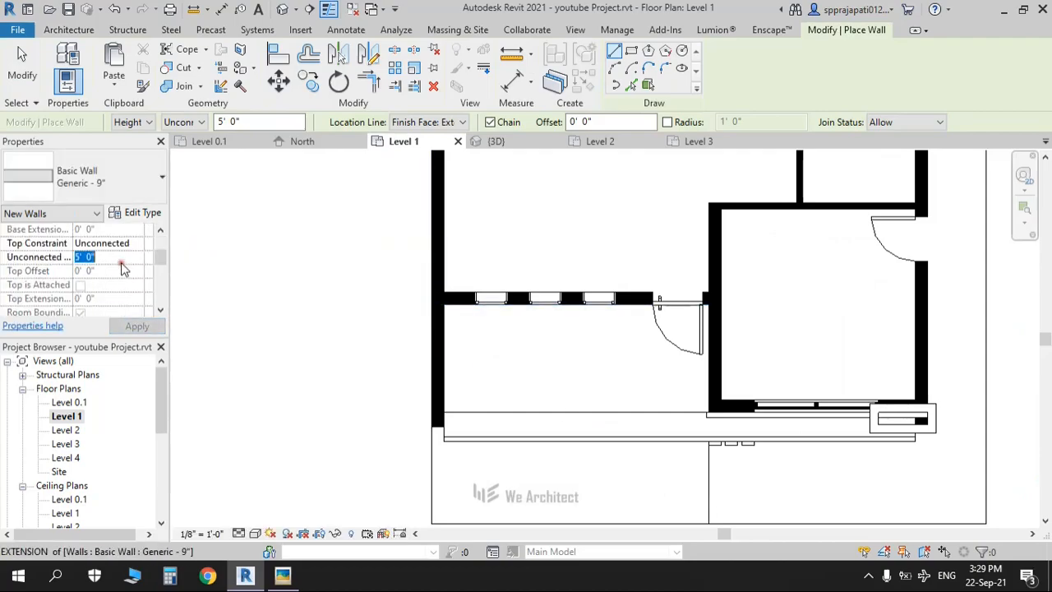
pyautogui.click(708, 412)
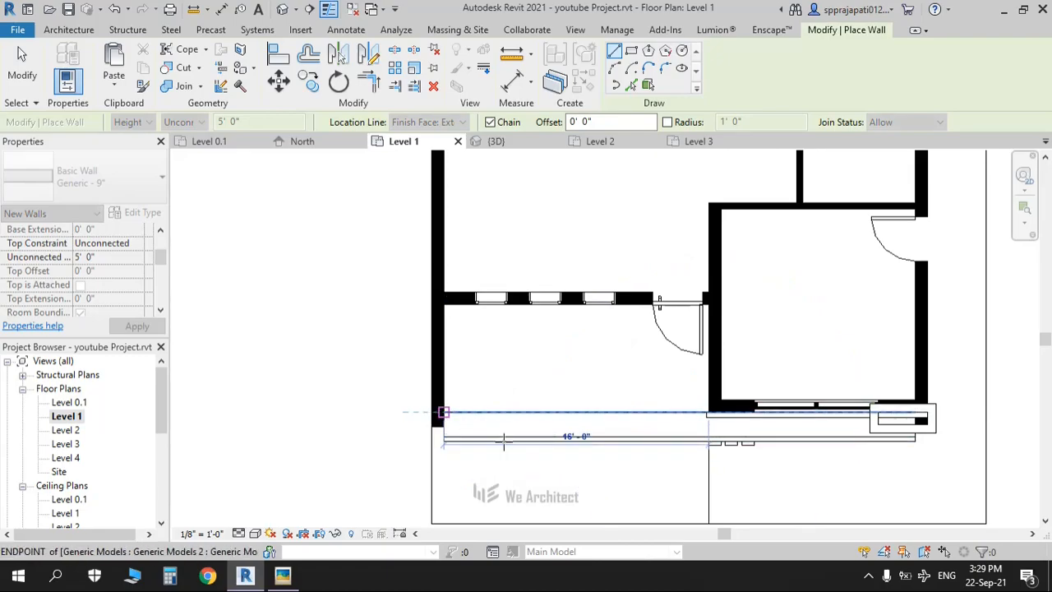
pyautogui.moveTo(511, 454); pyautogui.dragTo(420, 470, button='middle')
pyautogui.scroll(2, 385, 429)
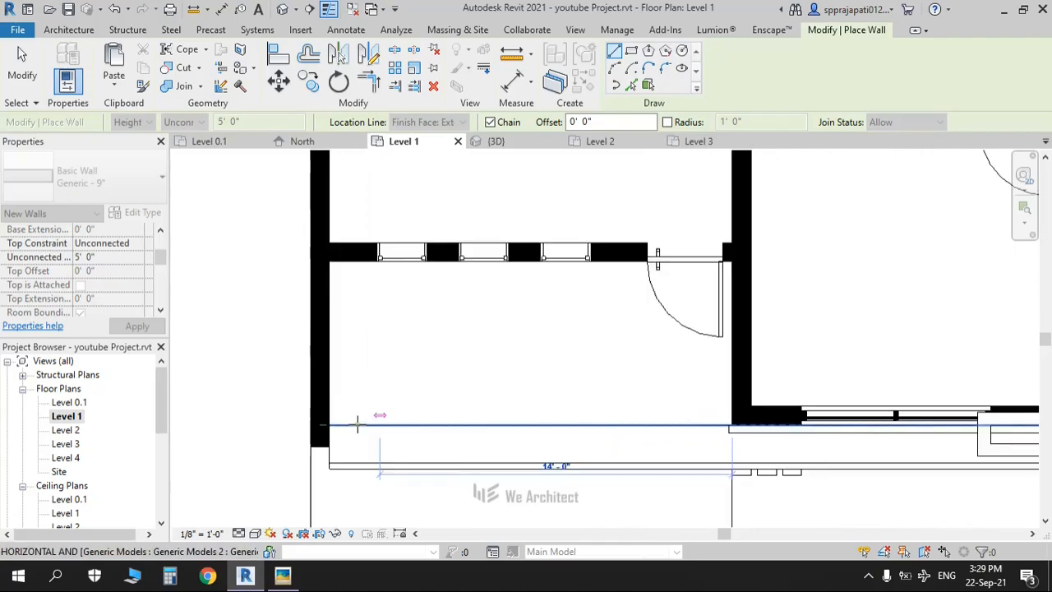
pyautogui.click(385, 470)
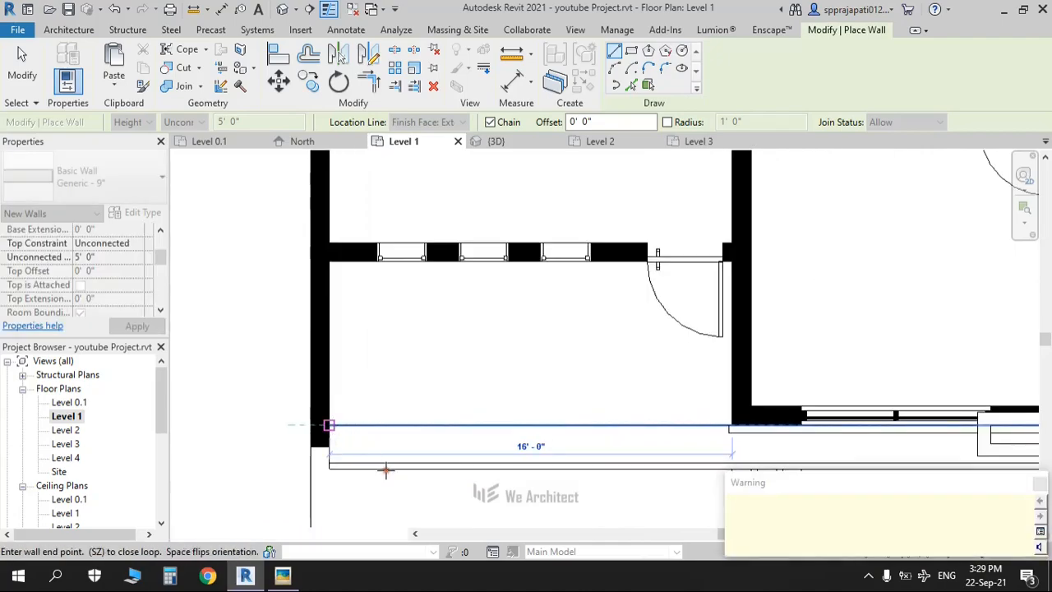
pyautogui.press('Escape')
pyautogui.press('Escape')
pyautogui.click(283, 9)
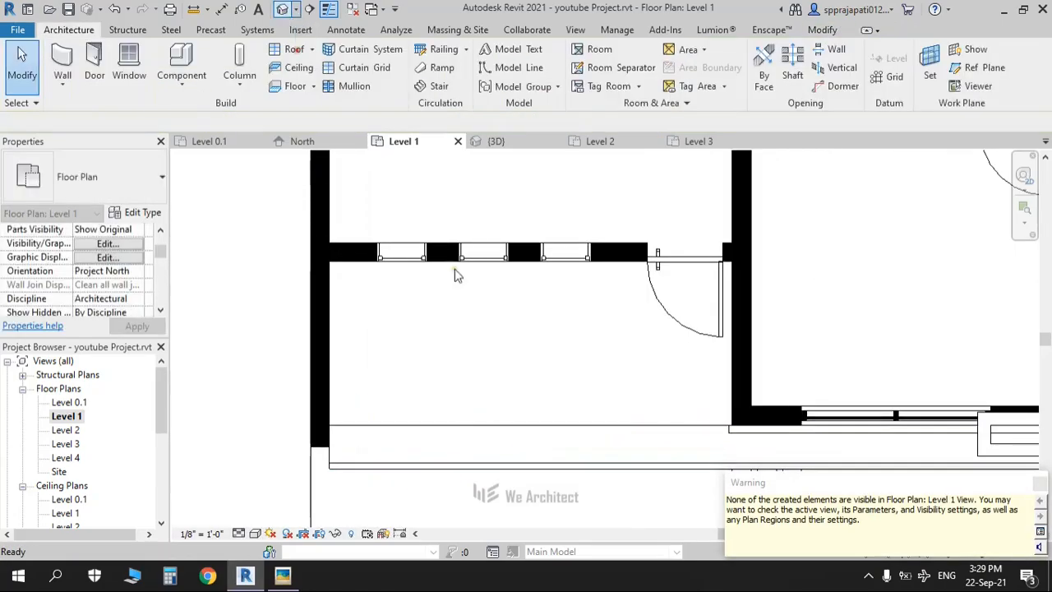
# Step: Orbit the 3D view to face the house front, zoom in and select the new 5'-0" wall
pyautogui.keyDown('shift'); pyautogui.moveTo(557, 395); pyautogui.dragTo(268, 348, button='middle'); pyautogui.keyUp('shift')
pyautogui.moveTo(488, 355); pyautogui.dragTo(855, 403, button='middle')
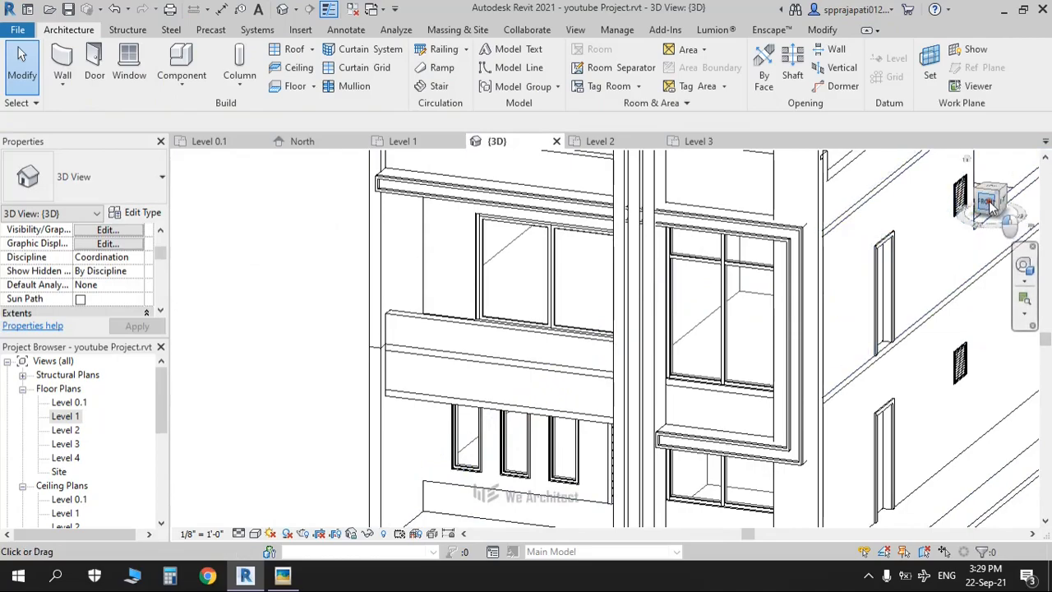
pyautogui.click(988, 203)
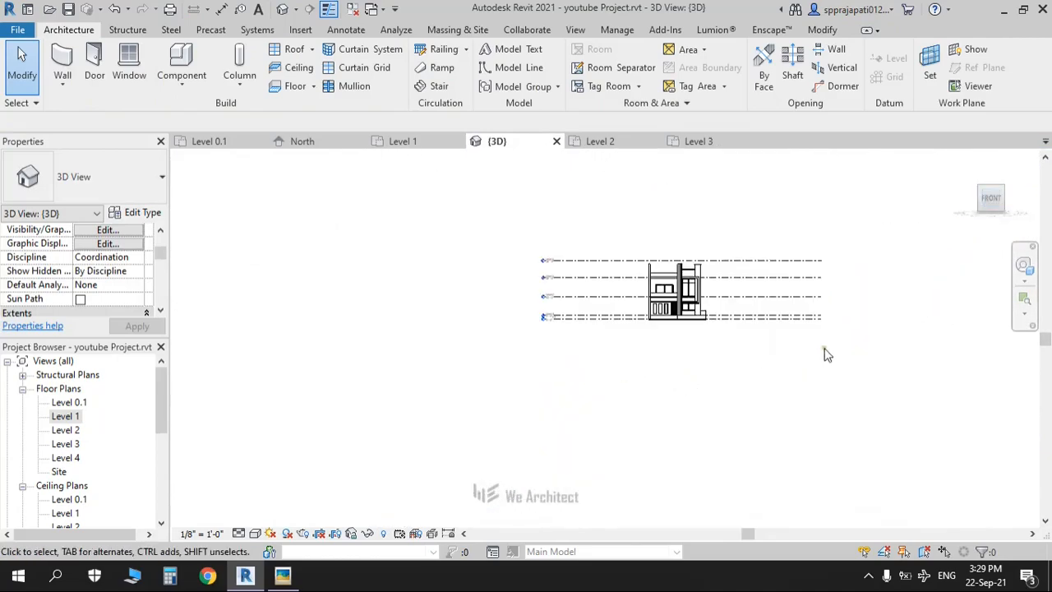
pyautogui.scroll(5, 562, 355)
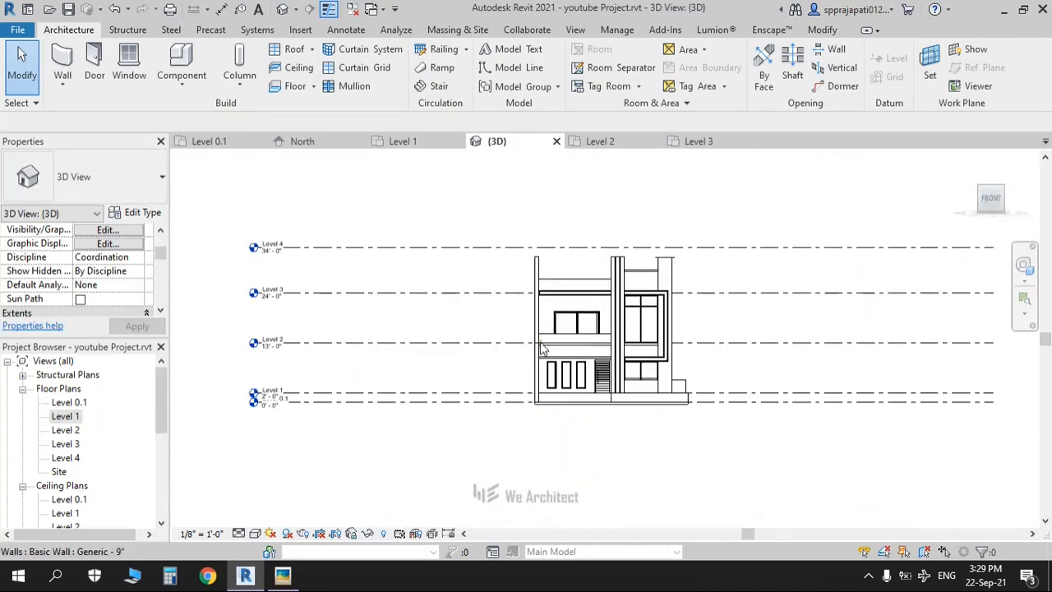
pyautogui.click(573, 347)
# Step: Drag the balcony wall's top down toward 3'0" and compare the model with the reference facade photo
pyautogui.scroll(4, 572, 345)
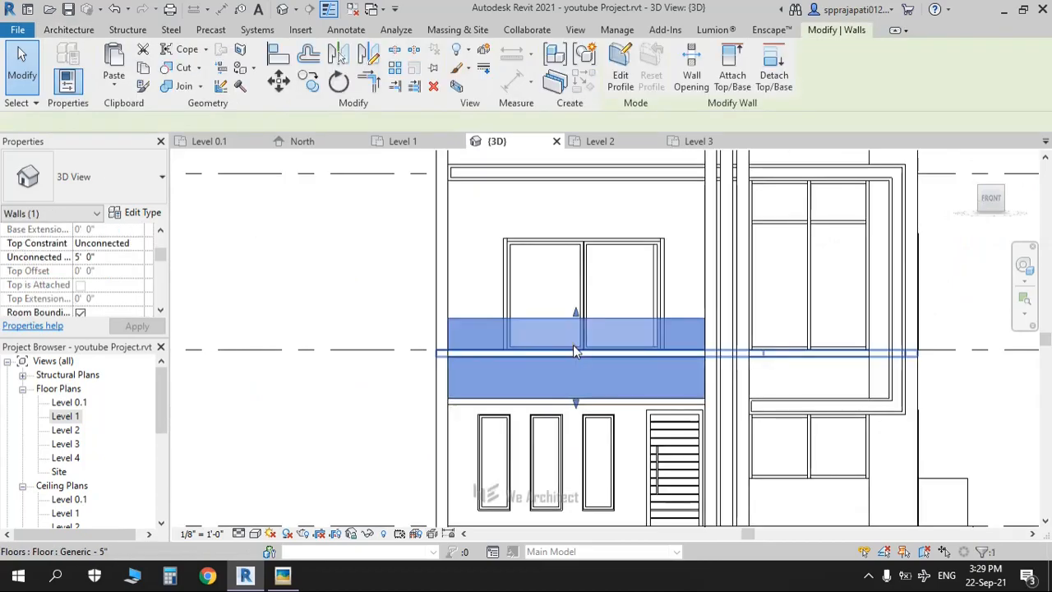
pyautogui.moveTo(573, 302); pyautogui.dragTo(580, 360)
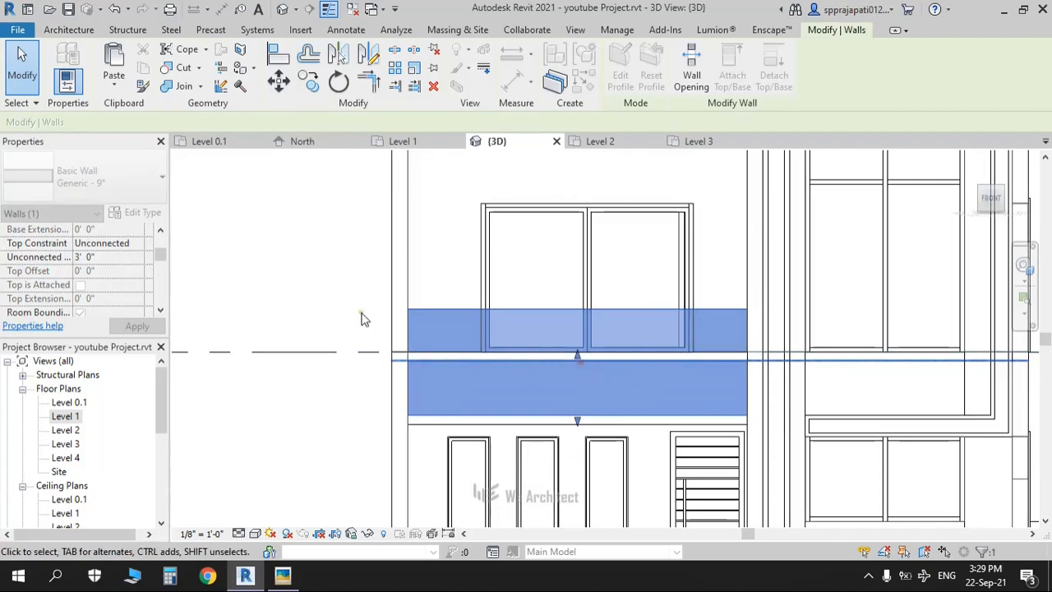
pyautogui.click(385, 343)
pyautogui.keyDown('shift'); pyautogui.moveTo(594, 450); pyautogui.dragTo(488, 476, button='middle'); pyautogui.keyUp('shift')
pyautogui.moveTo(404, 384); pyautogui.dragTo(561, 344, button='middle')
pyautogui.scroll(2, 372, 377)
pyautogui.hotkey('alt', 'Tab')
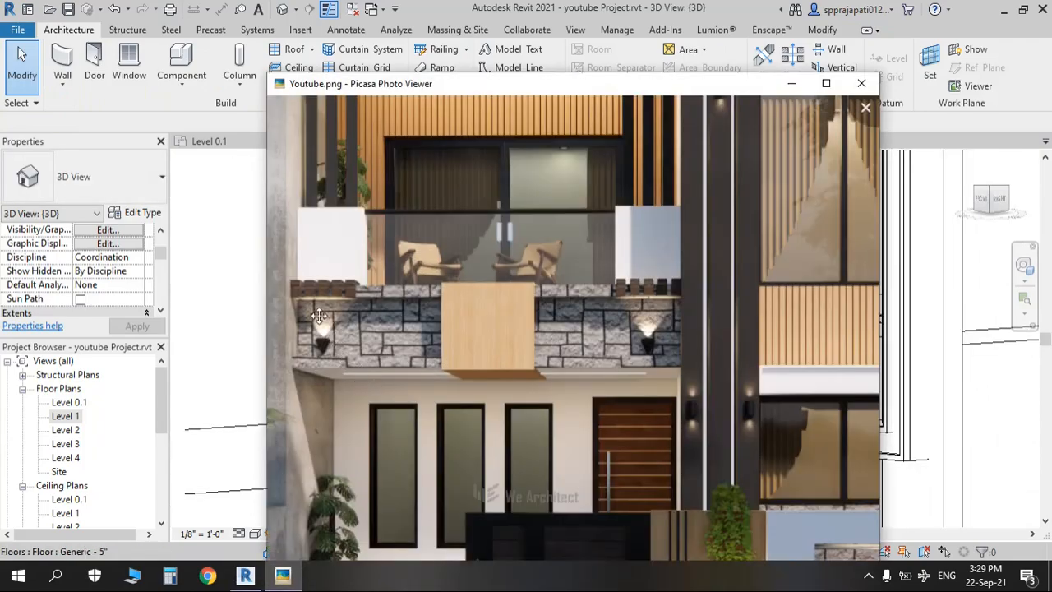
pyautogui.hotkey('alt', 'Tab')
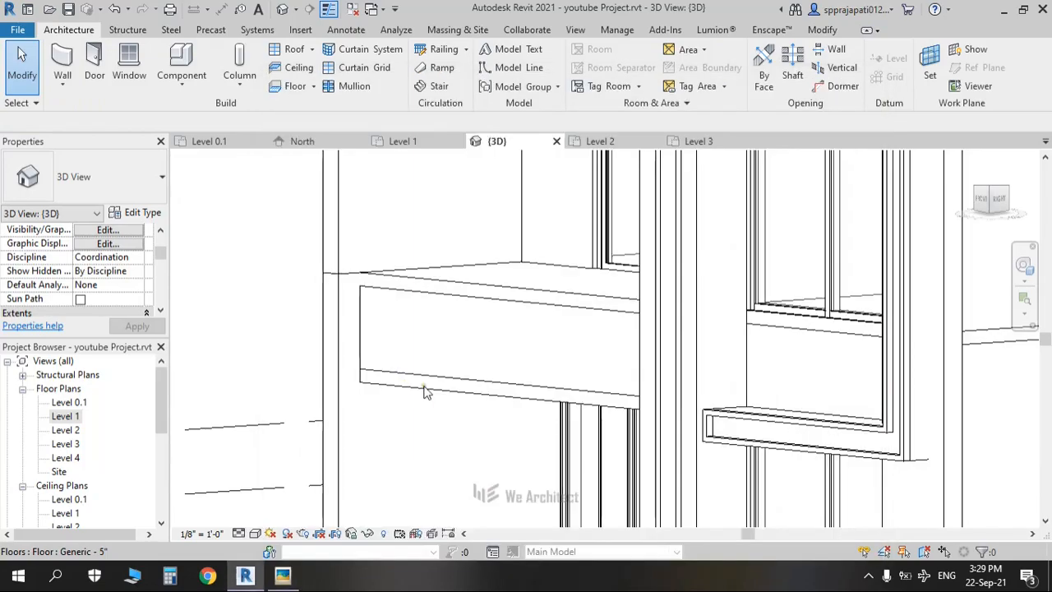
# Step: Set the balcony wall's unconnected height to 2'7" and open the Level 1 floor plan
pyautogui.keyDown('shift'); pyautogui.moveTo(467, 298); pyautogui.dragTo(507, 318, button='middle'); pyautogui.keyUp('shift')
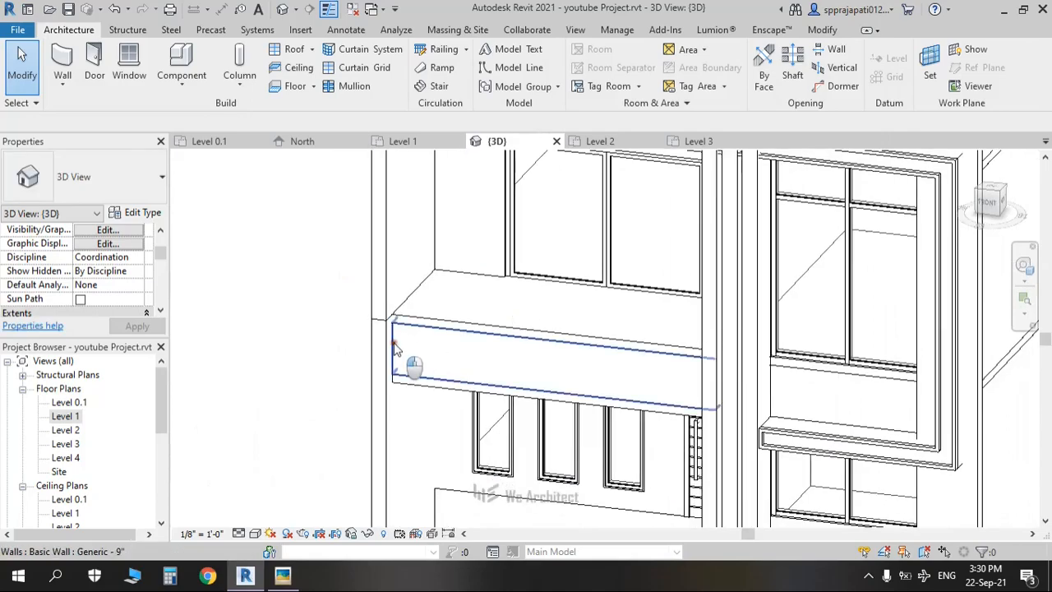
pyautogui.click(479, 366)
pyautogui.scroll(2, 493, 370)
pyautogui.keyDown('shift'); pyautogui.moveTo(504, 373); pyautogui.dragTo(475, 367, button='middle'); pyautogui.keyUp('shift')
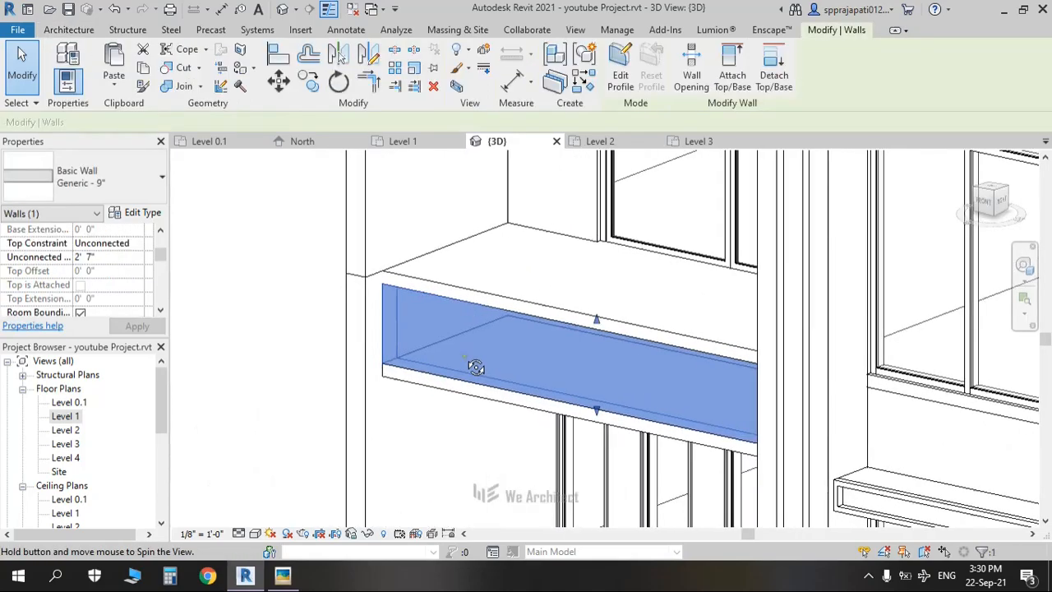
pyautogui.scroll(1, 459, 354)
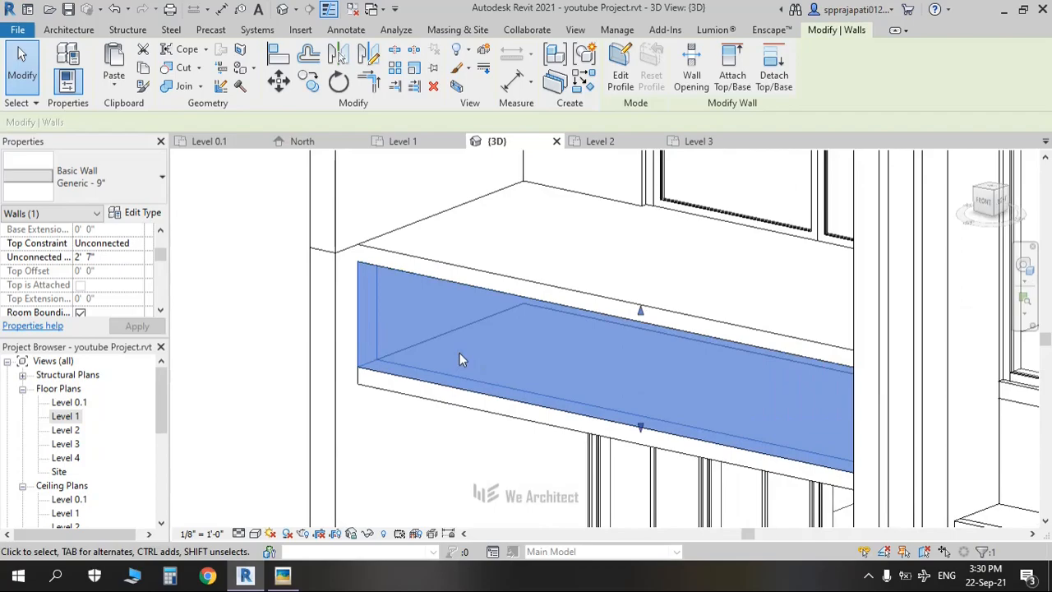
pyautogui.doubleClick(74, 417)
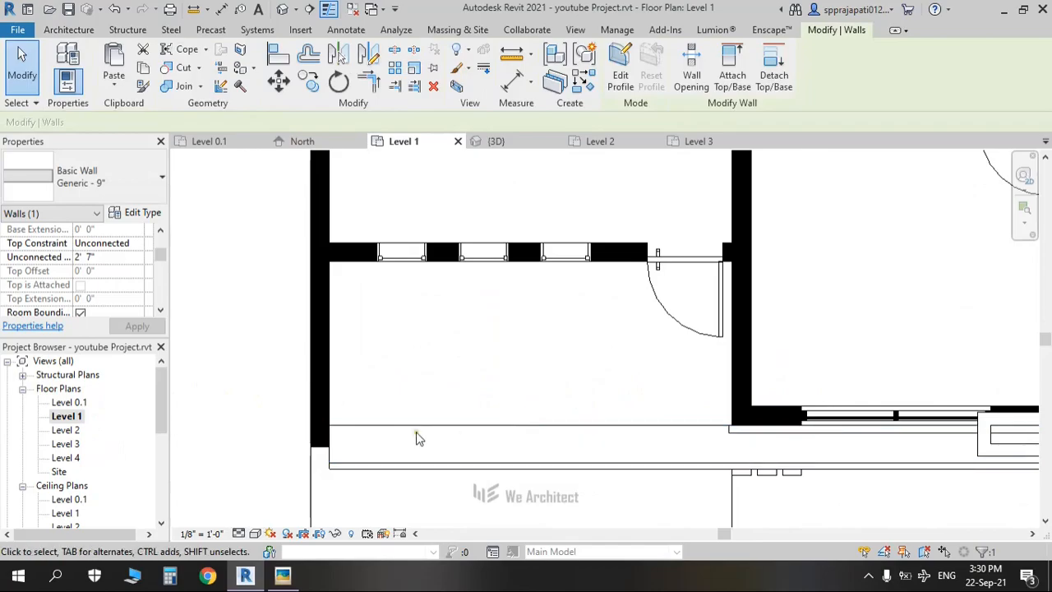
# Step: Show the Level 1 plan in wireframe and pan to see the layout
pyautogui.click(256, 535)
pyautogui.click(275, 454)
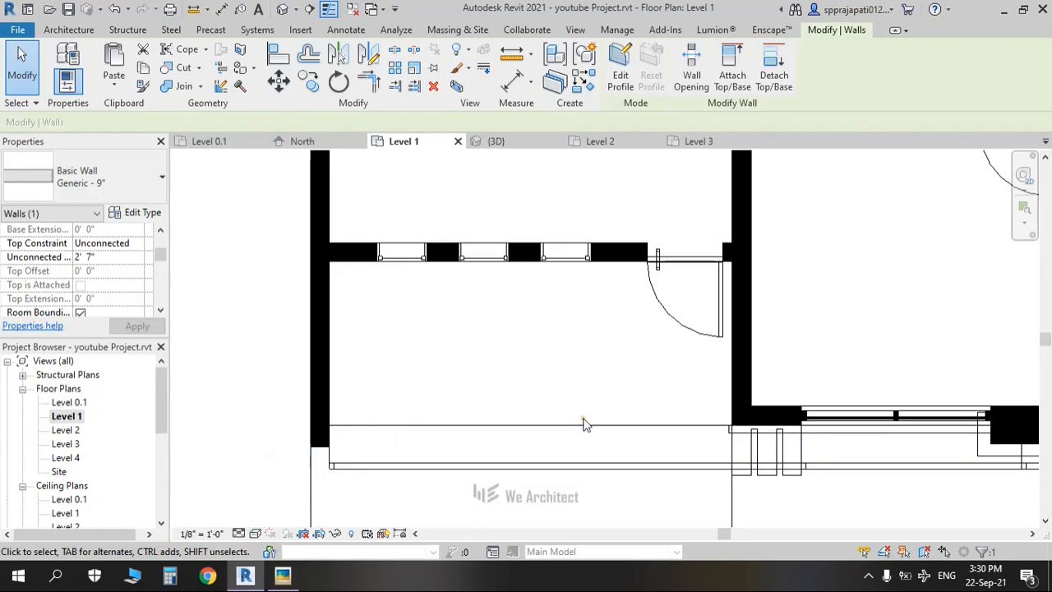
pyautogui.scroll(-3, 336, 461)
pyautogui.moveTo(464, 483); pyautogui.dragTo(520, 470, button='middle')
pyautogui.scroll(3, 444, 426)
# Step: Open the Level 0.1 floor plan and inspect one of its walls
pyautogui.doubleClick(74, 402)
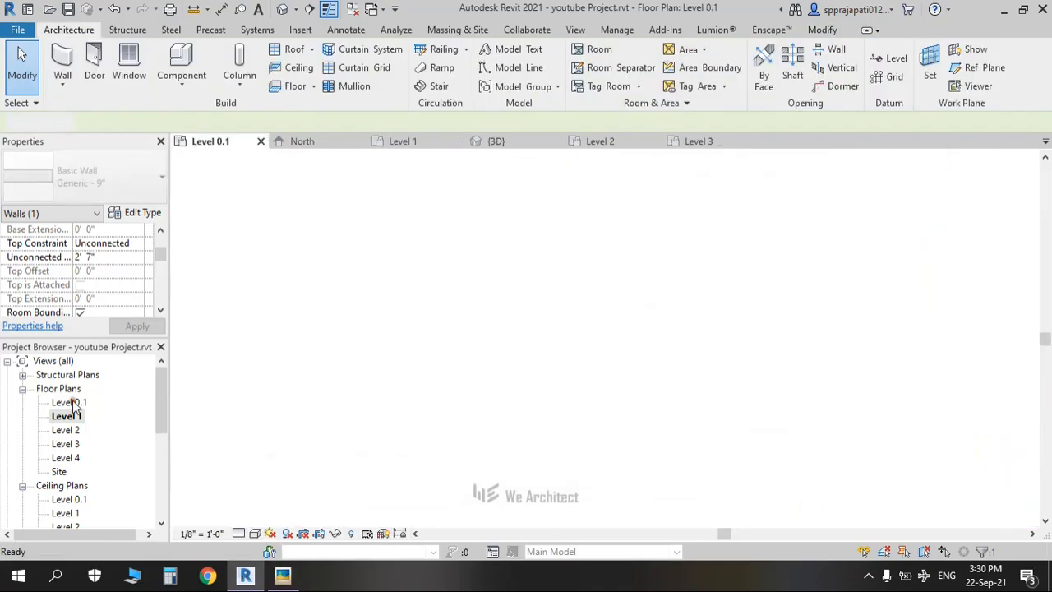
pyautogui.click(623, 367)
pyautogui.scroll(-2, 721, 371)
pyautogui.moveTo(721, 371); pyautogui.dragTo(671, 407, button='middle')
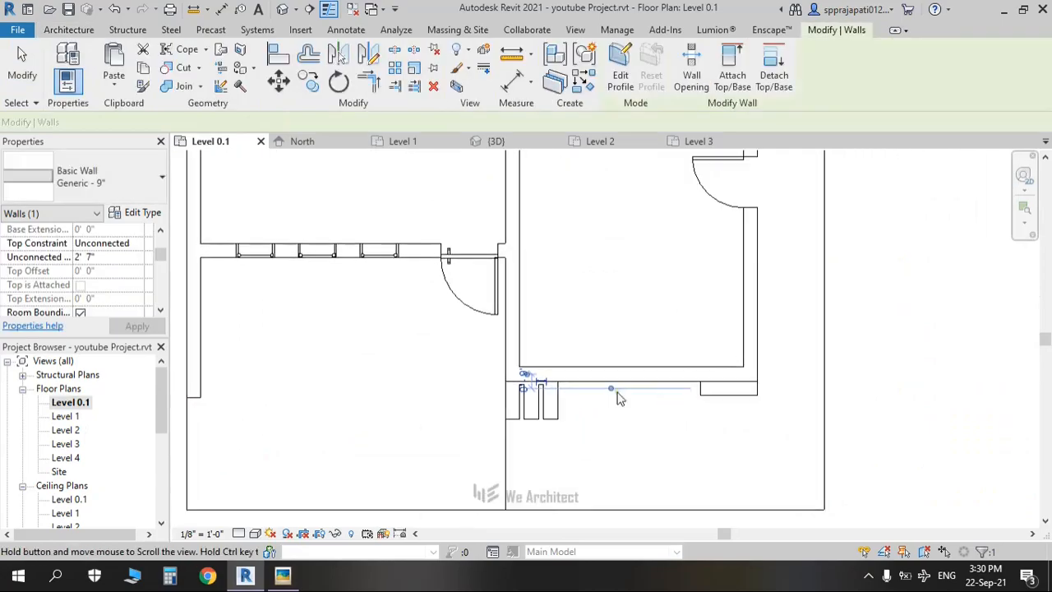
pyautogui.press('Escape')
pyautogui.scroll(-2, 242, 486)
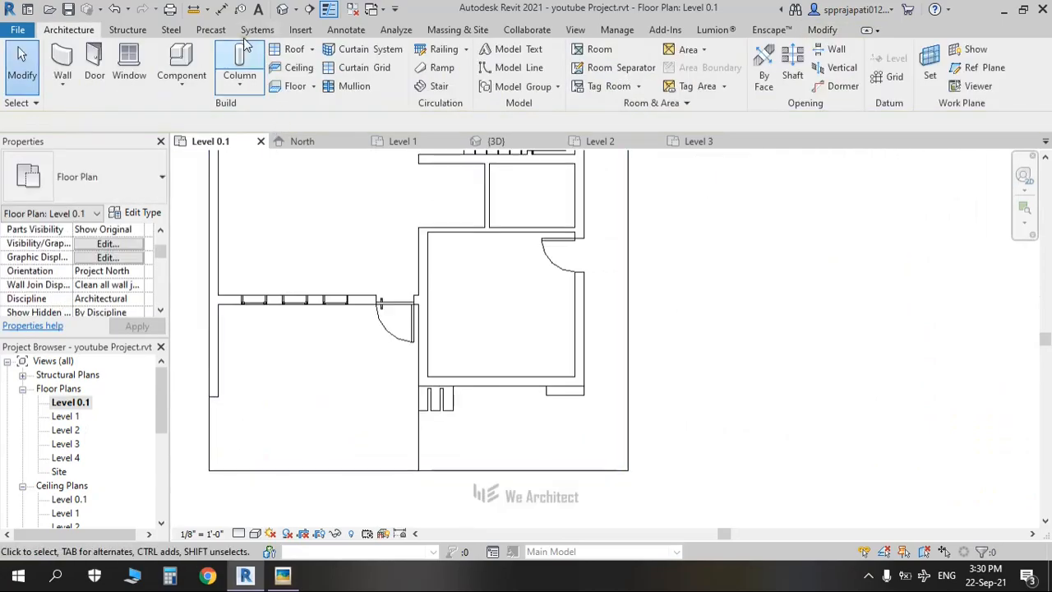
# Step: In the 3D view, nudge the balcony wall back with the Up arrow and reselect it
pyautogui.click(281, 9)
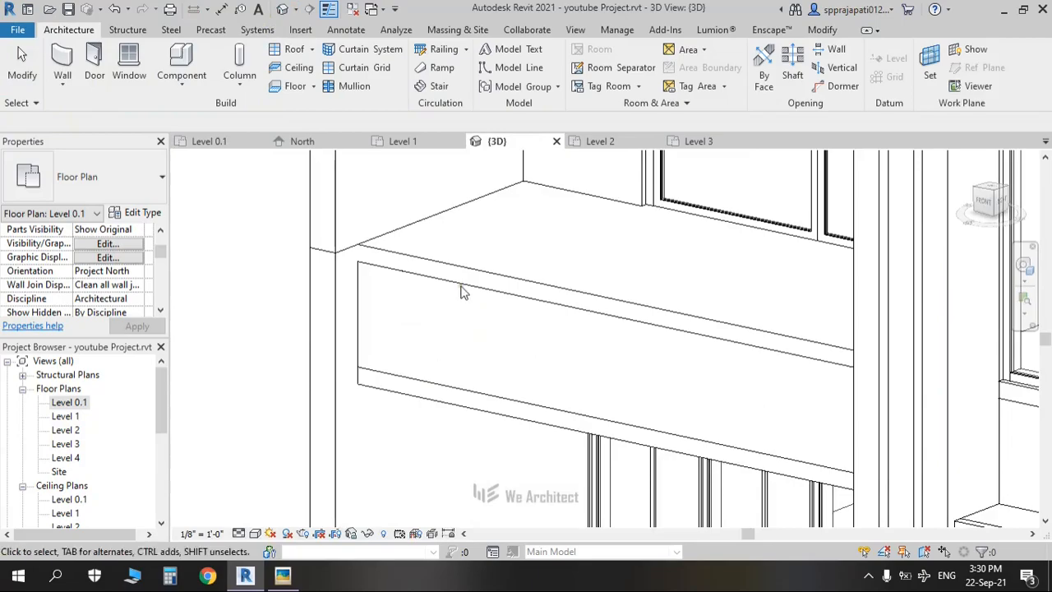
pyautogui.click(481, 367)
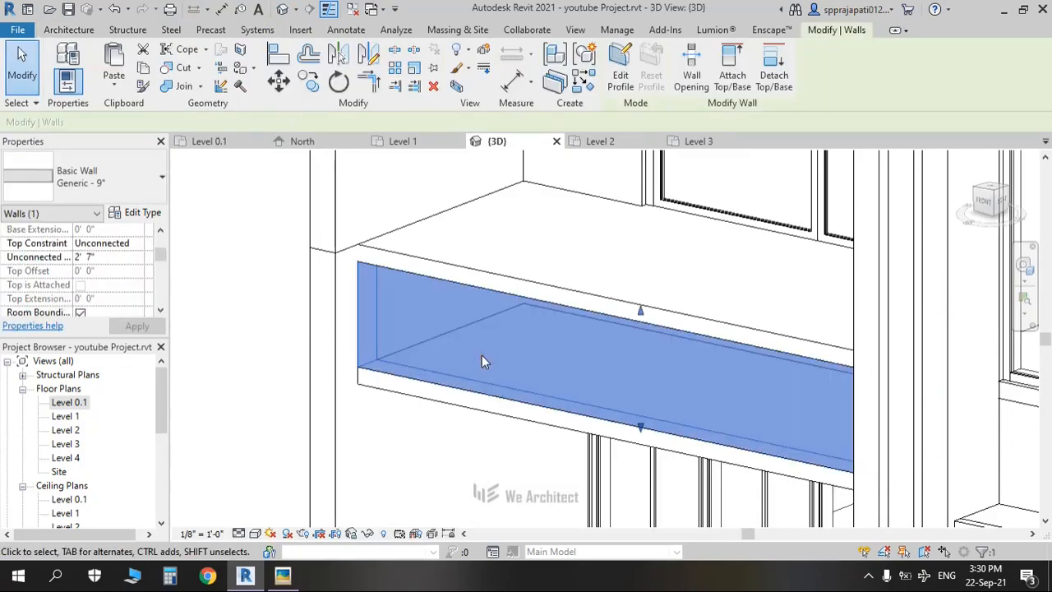
pyautogui.press('Up')
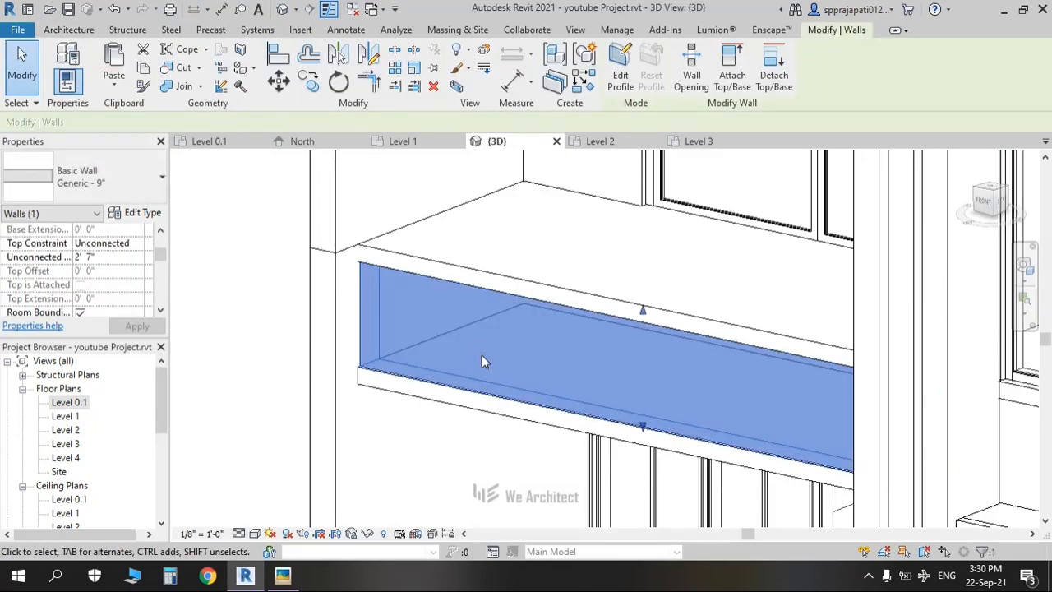
pyautogui.press('Escape')
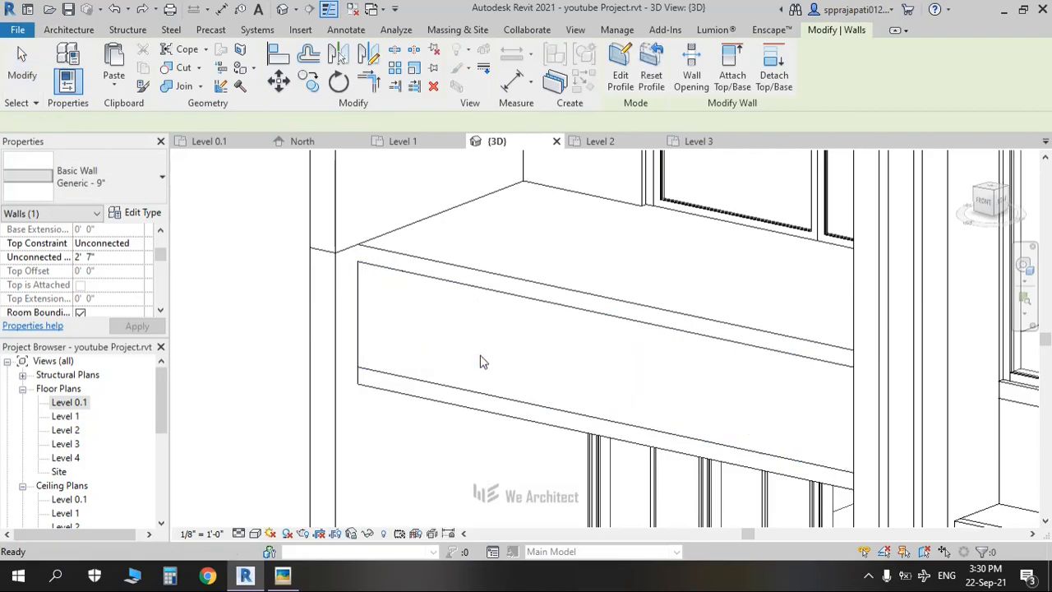
pyautogui.click(364, 337)
pyautogui.scroll(-4, 362, 335)
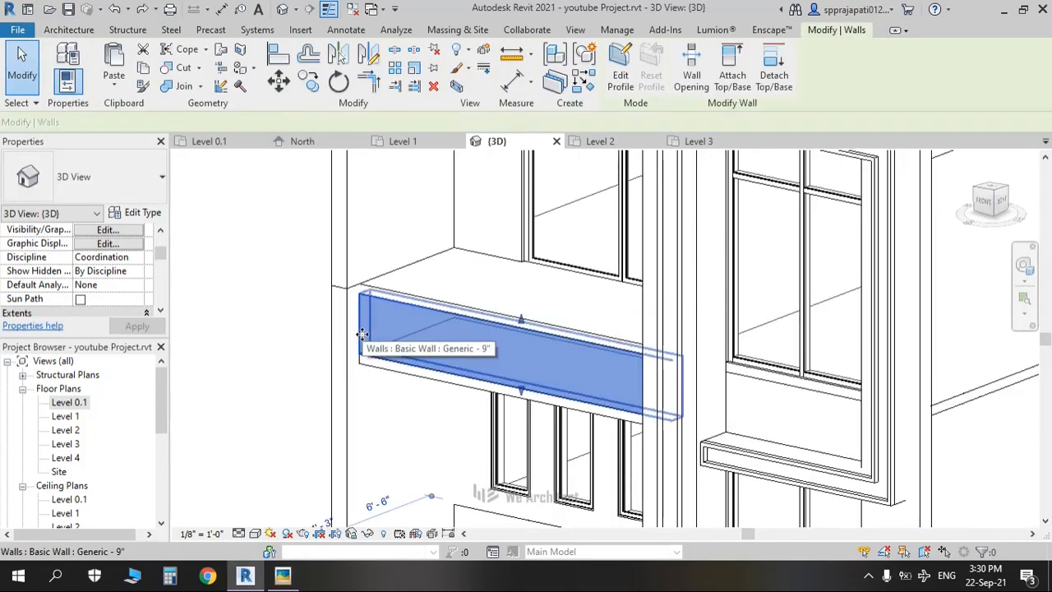
# Step: In the Level 1 plan, nudge the selected wall twice, then undo both moves
pyautogui.doubleClick(67, 417)
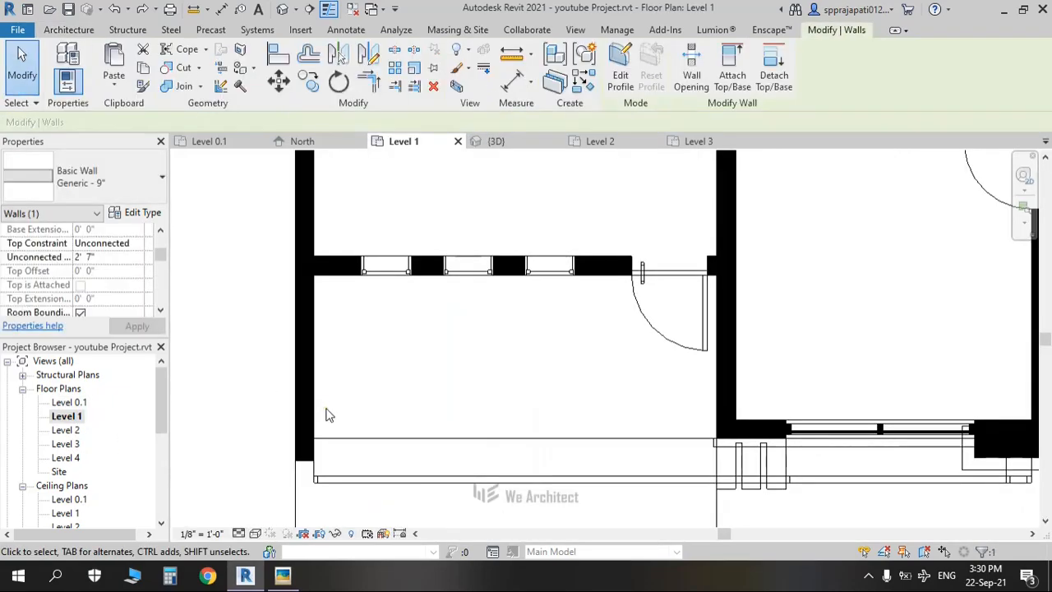
pyautogui.press('Up')
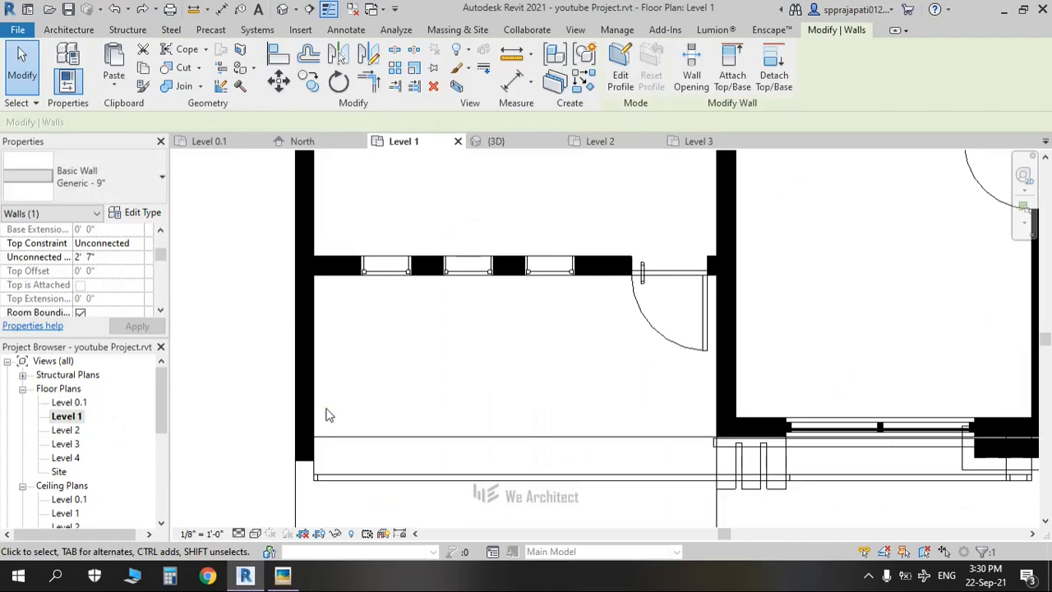
pyautogui.press('Up')
pyautogui.hotkey('ctrl', 'z')
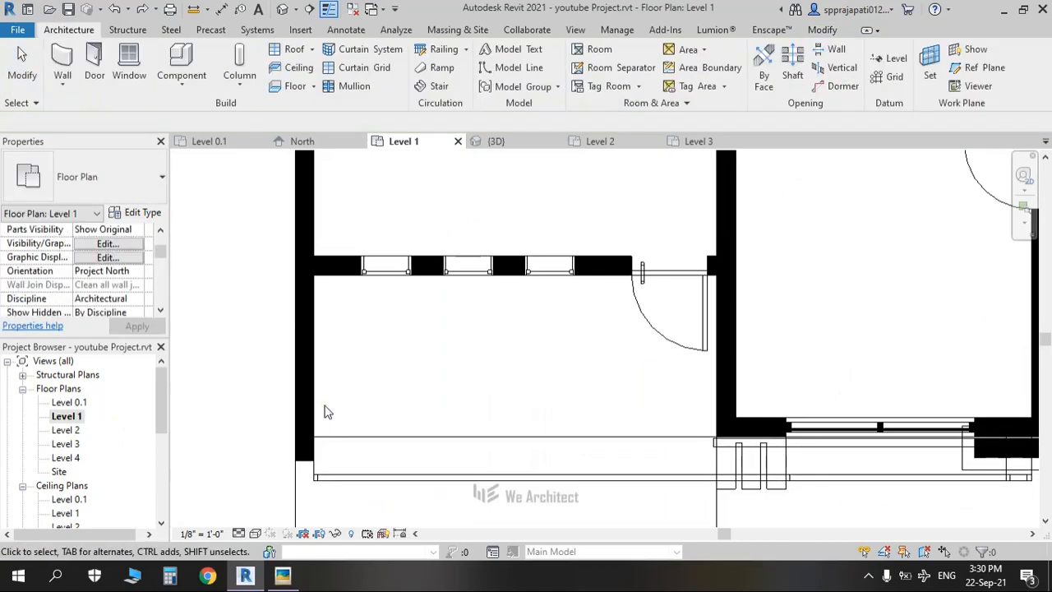
pyautogui.hotkey('ctrl', 'z')
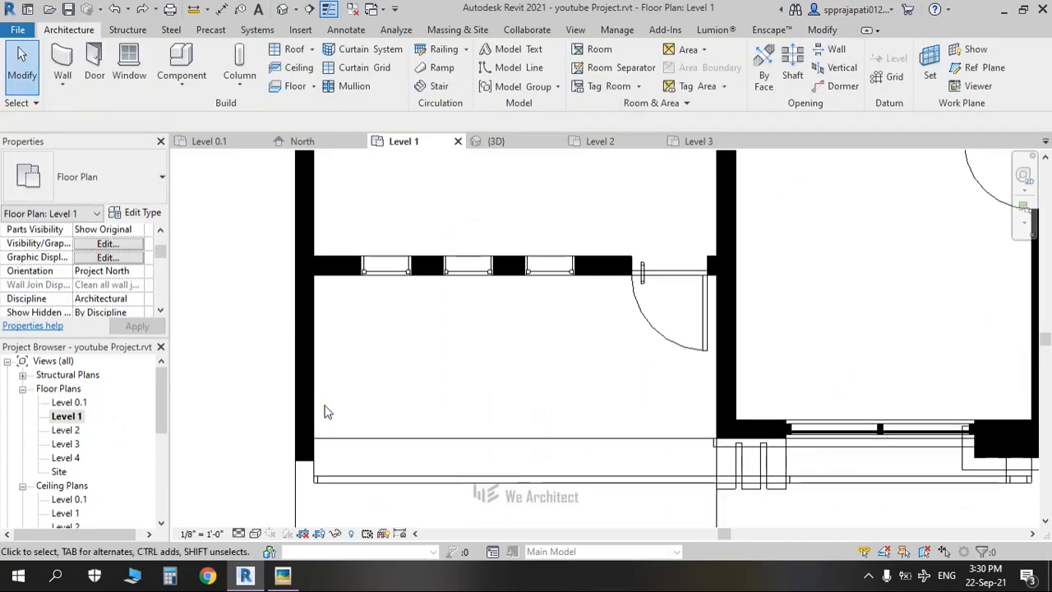
# Step: Delete the wall above the canopy slab in 3D and return to the Level 1 plan
pyautogui.click(281, 12)
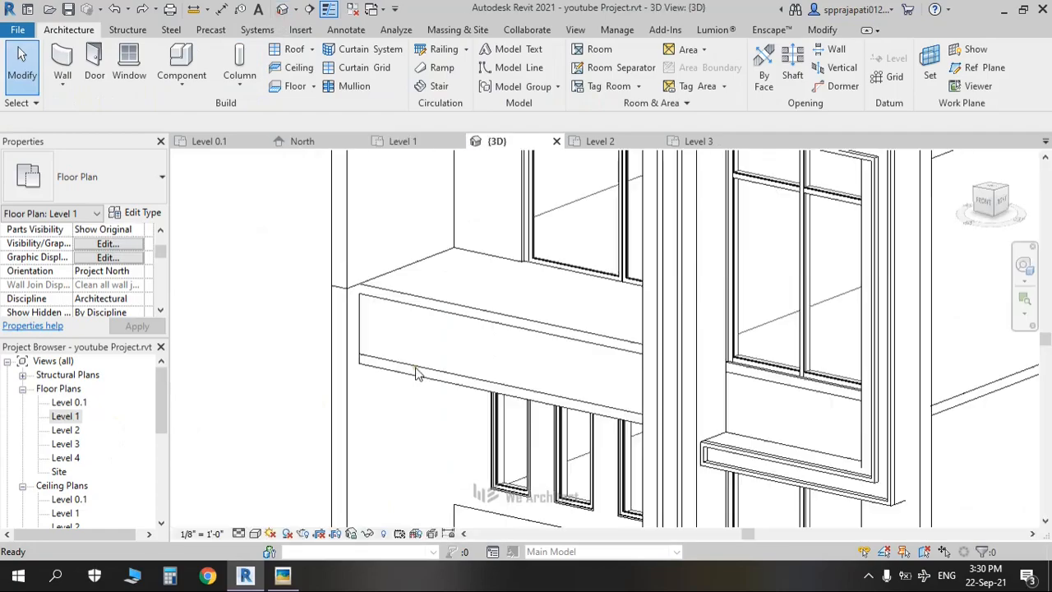
pyautogui.click(366, 317)
pyautogui.press('Delete')
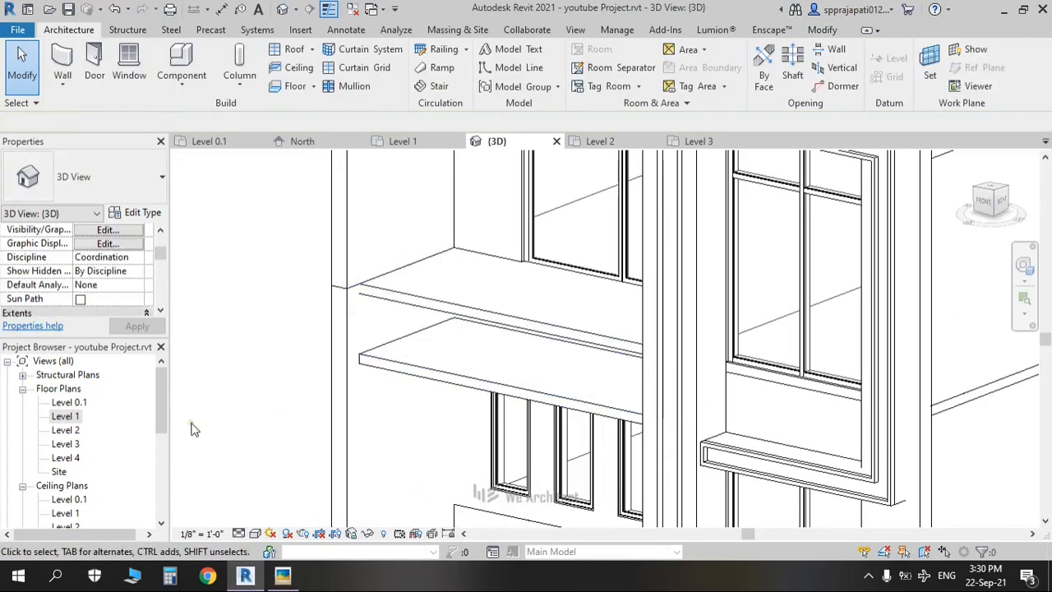
pyautogui.doubleClick(66, 416)
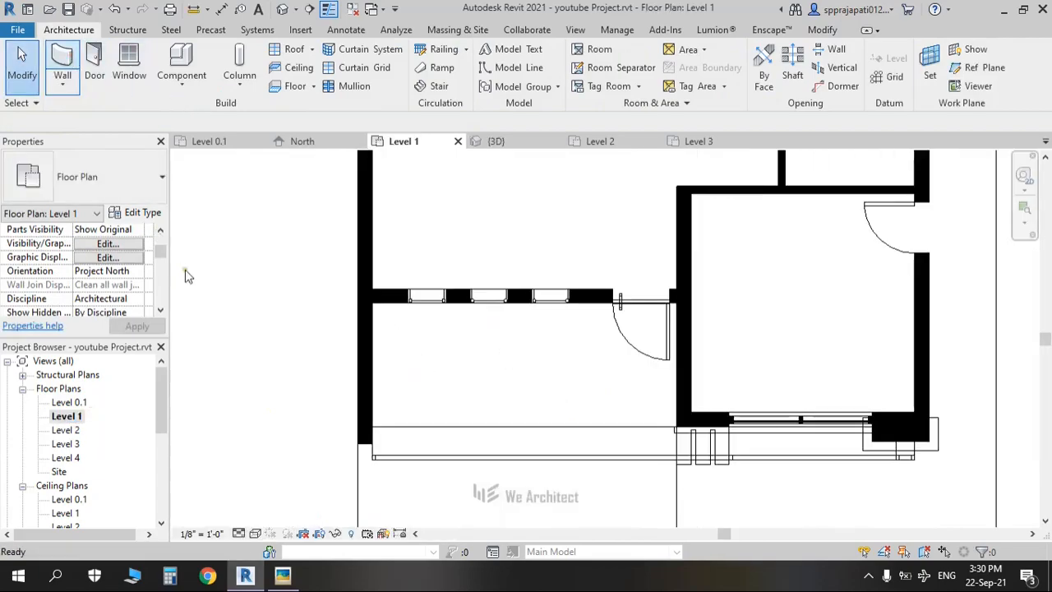
# Step: Draw a new wall with WA from the room corner along the canopy slab in Level 1
pyautogui.press('w')
pyautogui.press('a')
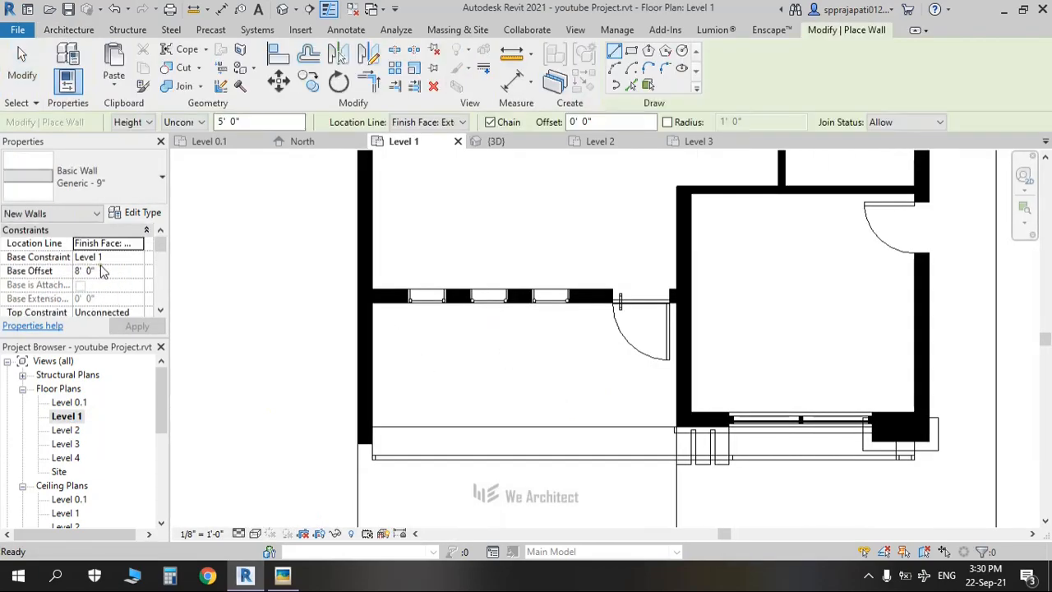
pyautogui.scroll(-1, 101, 271)
pyautogui.scroll(1, 661, 419)
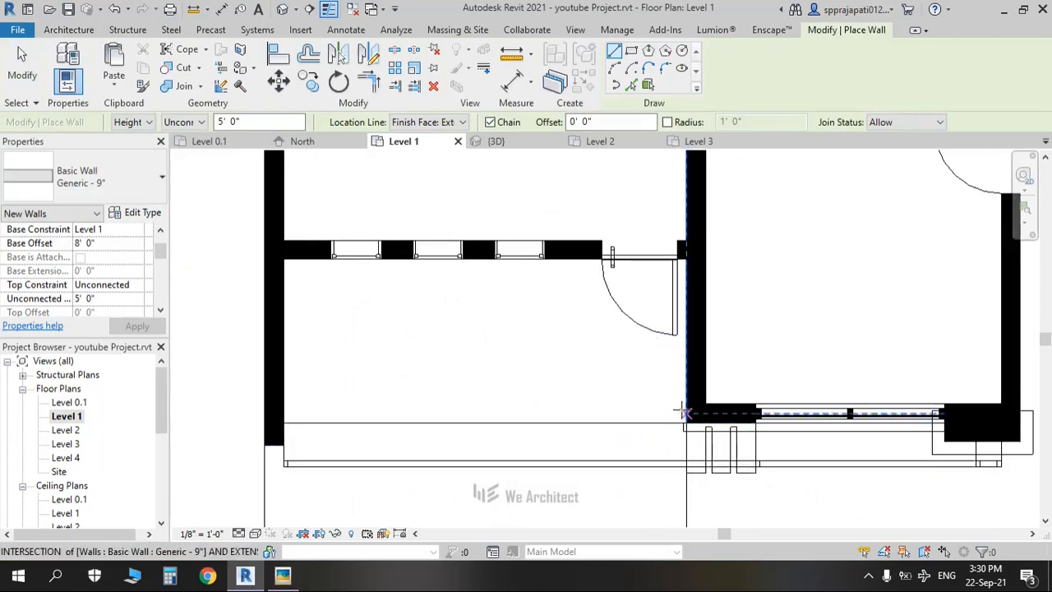
pyautogui.click(681, 402)
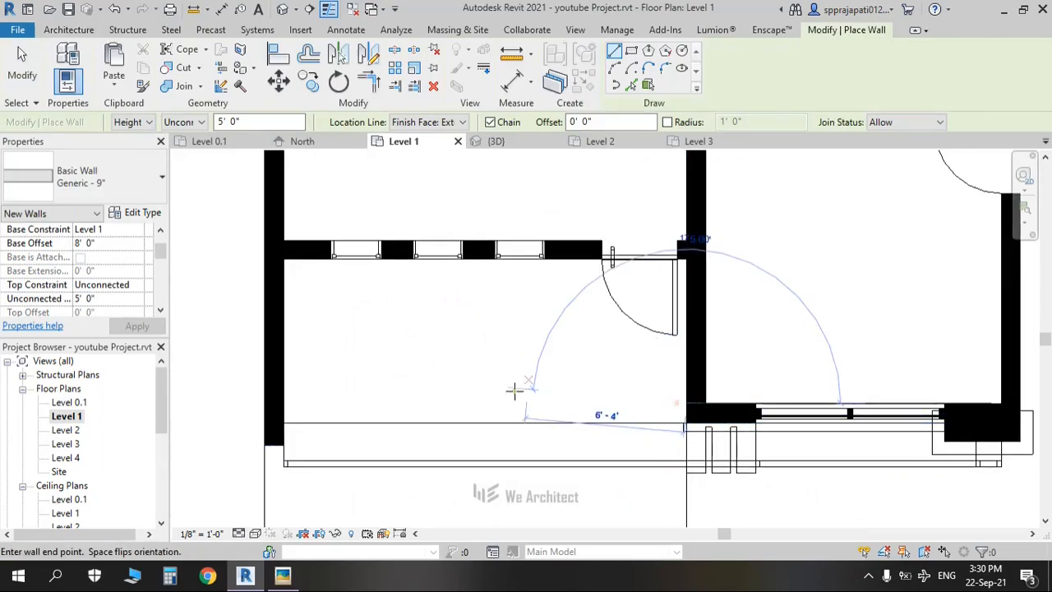
pyautogui.click(282, 403)
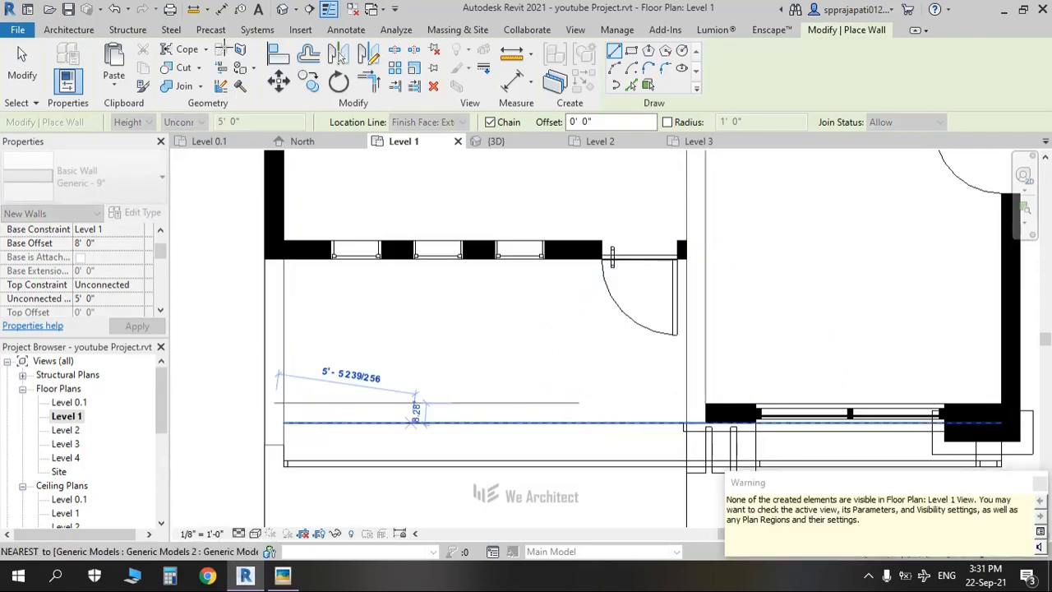
# Step: In the 3D front view, drag the new wall's top down to 2'7" so it meets the slab
pyautogui.click(281, 11)
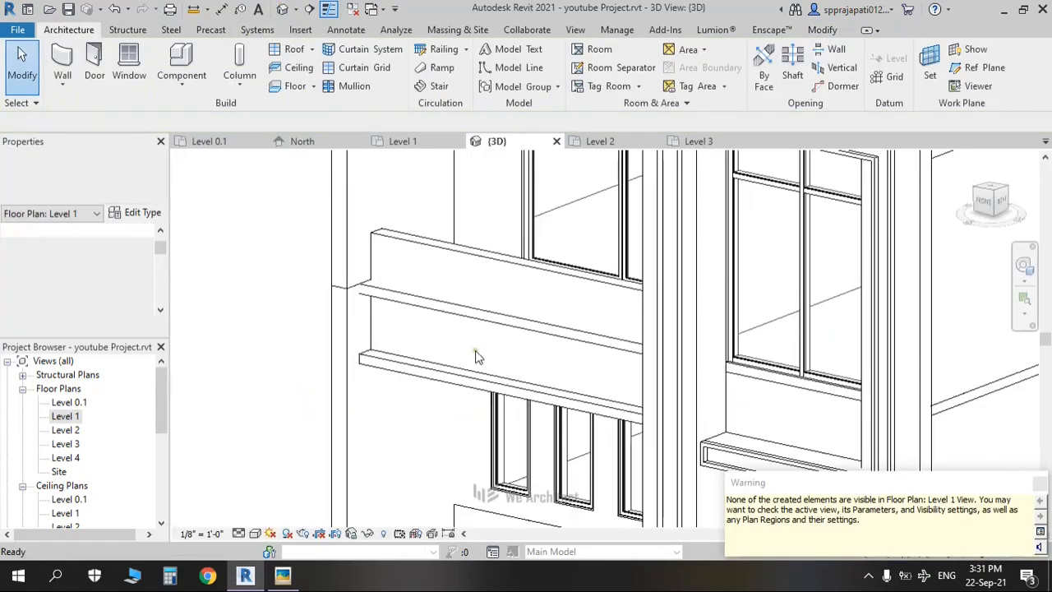
pyautogui.click(506, 261)
pyautogui.moveTo(982, 203); pyautogui.dragTo(950, 232)
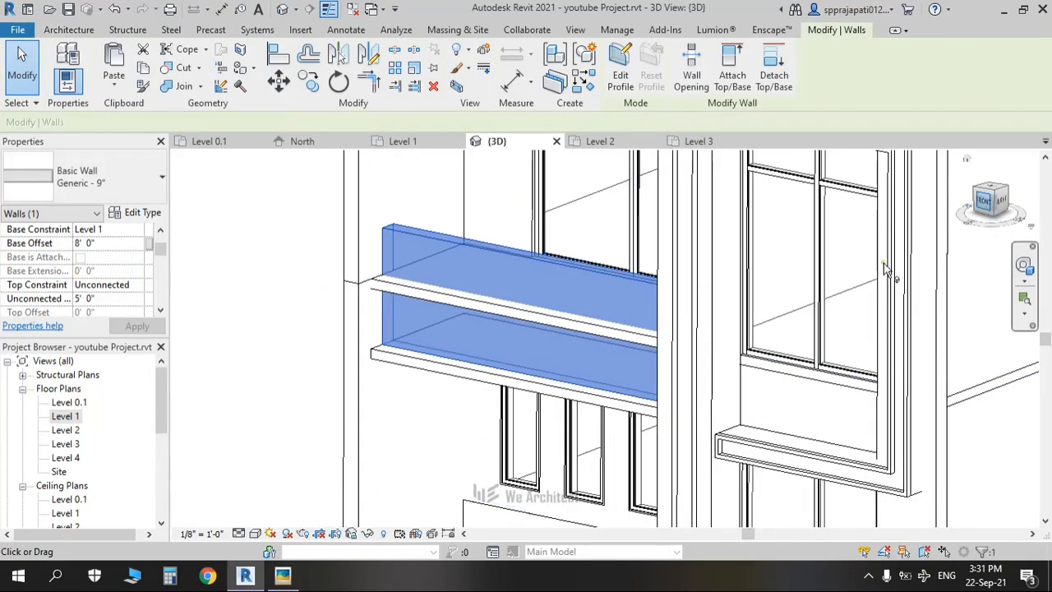
pyautogui.moveTo(945, 222); pyautogui.dragTo(675, 433, button='middle')
pyautogui.moveTo(701, 302); pyautogui.dragTo(637, 348, button='middle')
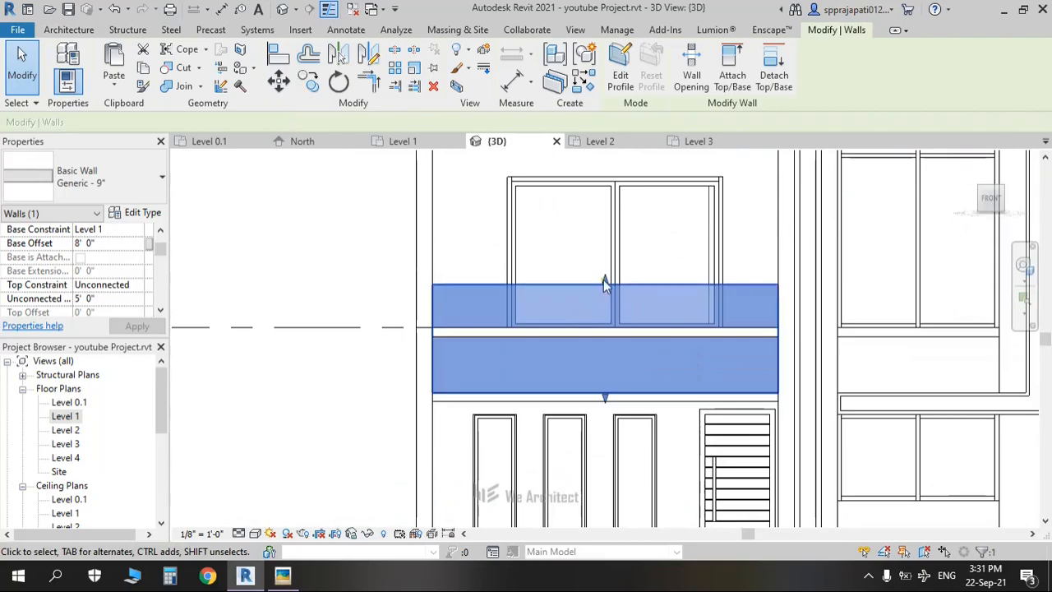
pyautogui.moveTo(605, 284); pyautogui.dragTo(606, 335)
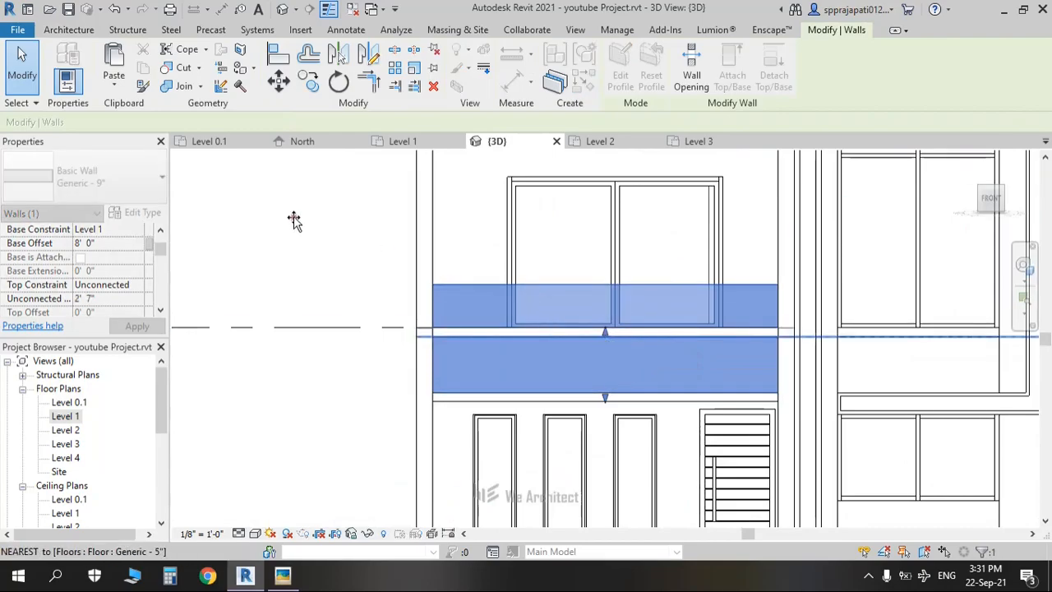
pyautogui.press('Escape')
pyautogui.keyDown('shift'); pyautogui.moveTo(567, 458); pyautogui.dragTo(494, 476, button='middle'); pyautogui.keyUp('shift')
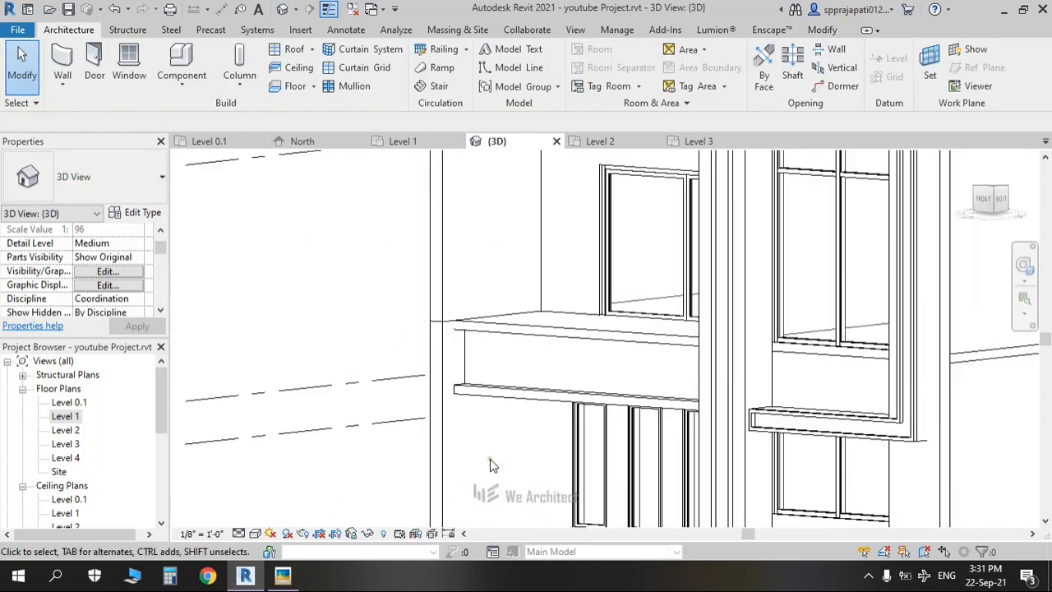
pyautogui.hotkey('alt', 'Tab')
pyautogui.hotkey('alt', 'Tab')
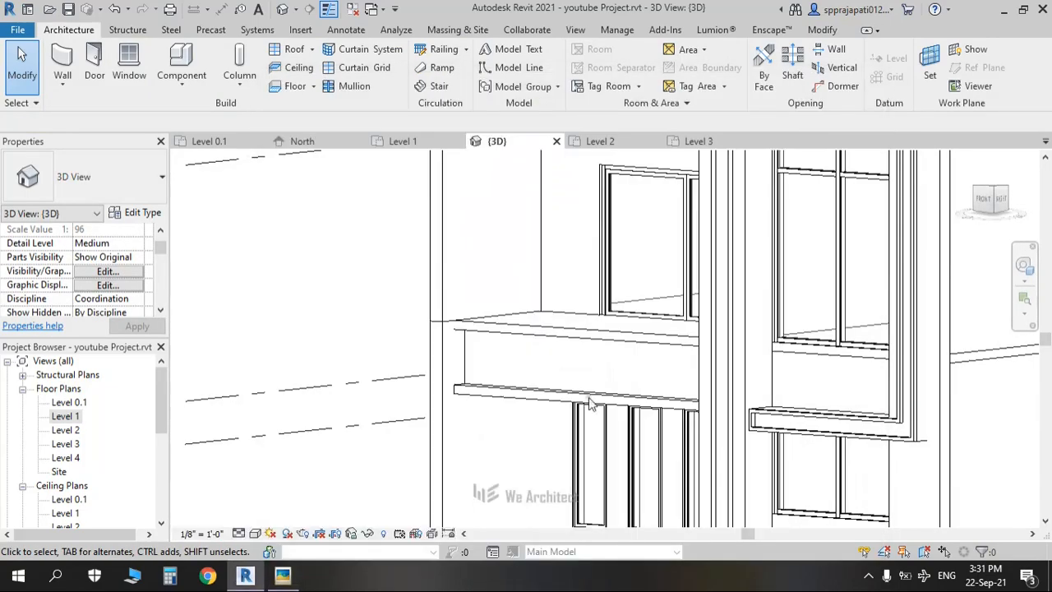
pyautogui.scroll(-5, 359, 386)
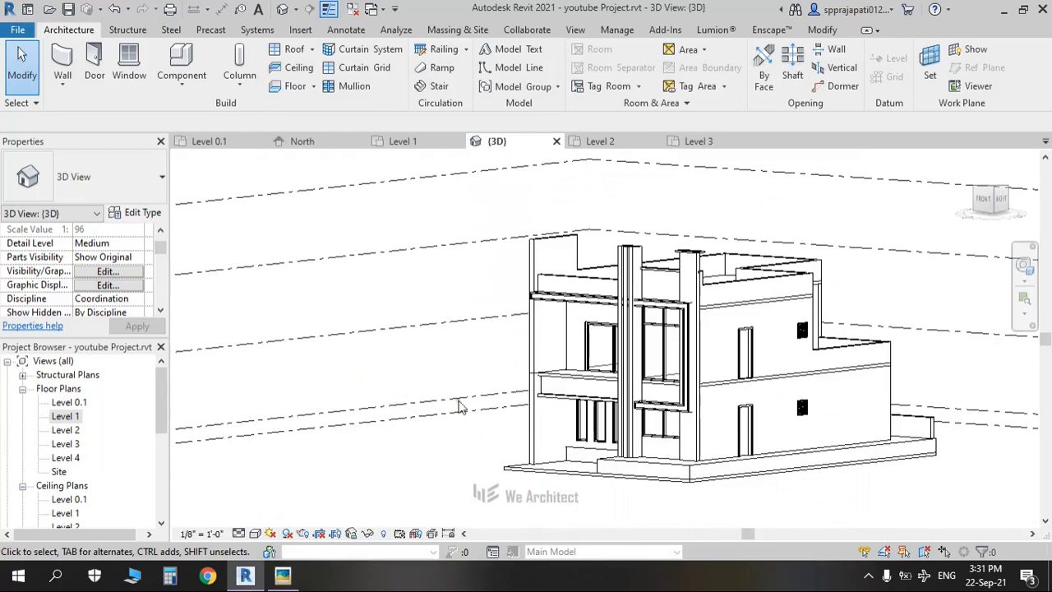
pyautogui.keyDown('shift'); pyautogui.moveTo(541, 403); pyautogui.dragTo(625, 386, button='middle'); pyautogui.keyUp('shift')
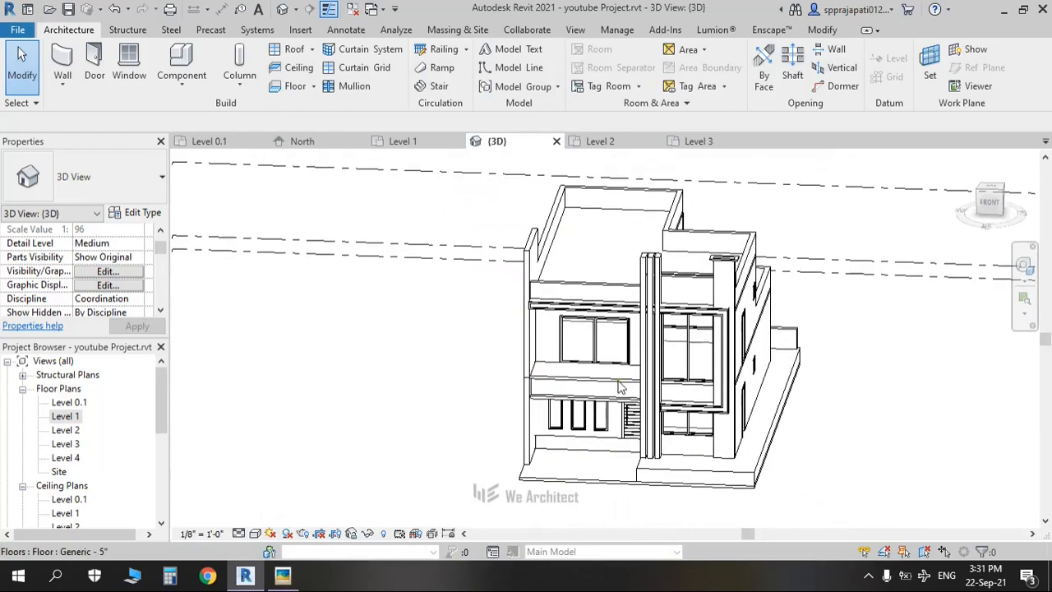
pyautogui.scroll(2, 622, 387)
pyautogui.keyDown('shift'); pyautogui.moveTo(347, 372); pyautogui.dragTo(521, 353, button='middle'); pyautogui.keyUp('shift')
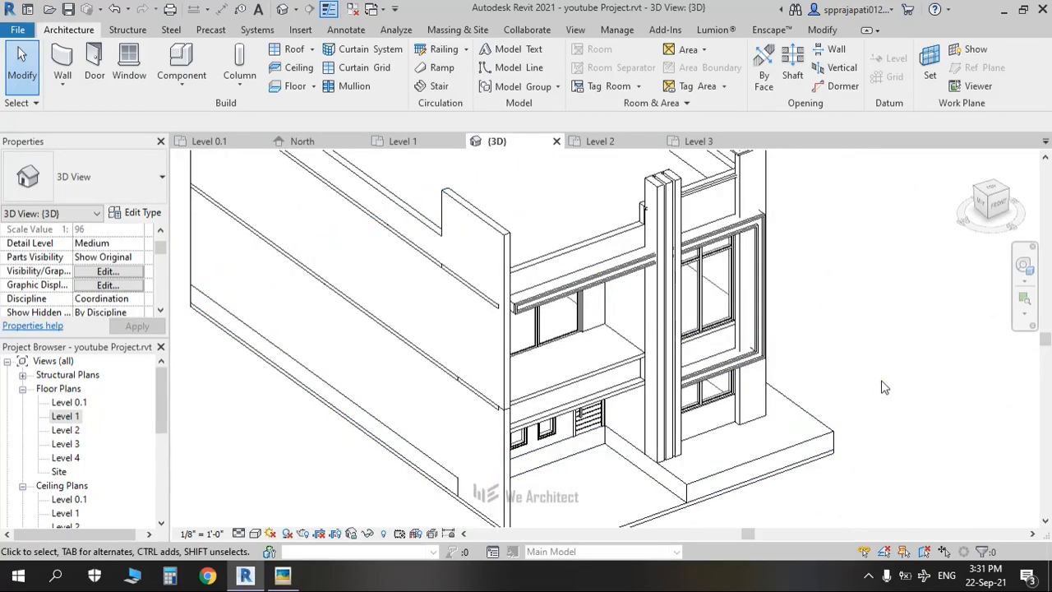
pyautogui.keyDown('shift'); pyautogui.moveTo(883, 396); pyautogui.dragTo(753, 375, button='middle'); pyautogui.keyUp('shift')
pyautogui.moveTo(552, 378); pyautogui.dragTo(528, 290, button='middle')
pyautogui.hotkey('alt', 'Tab')
pyautogui.scroll(-3, 644, 396)
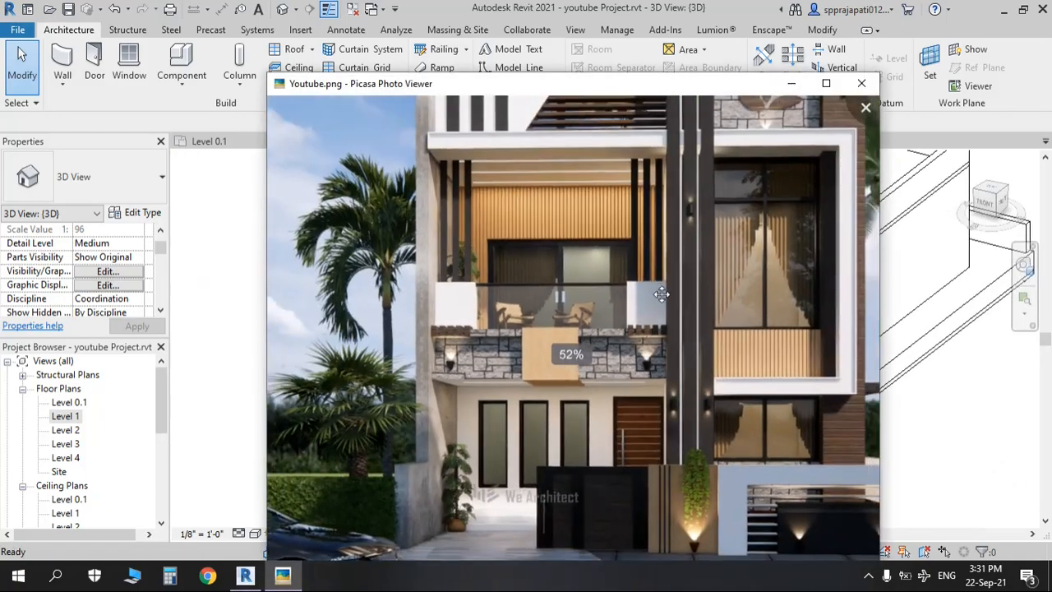
pyautogui.moveTo(479, 221); pyautogui.dragTo(481, 258)
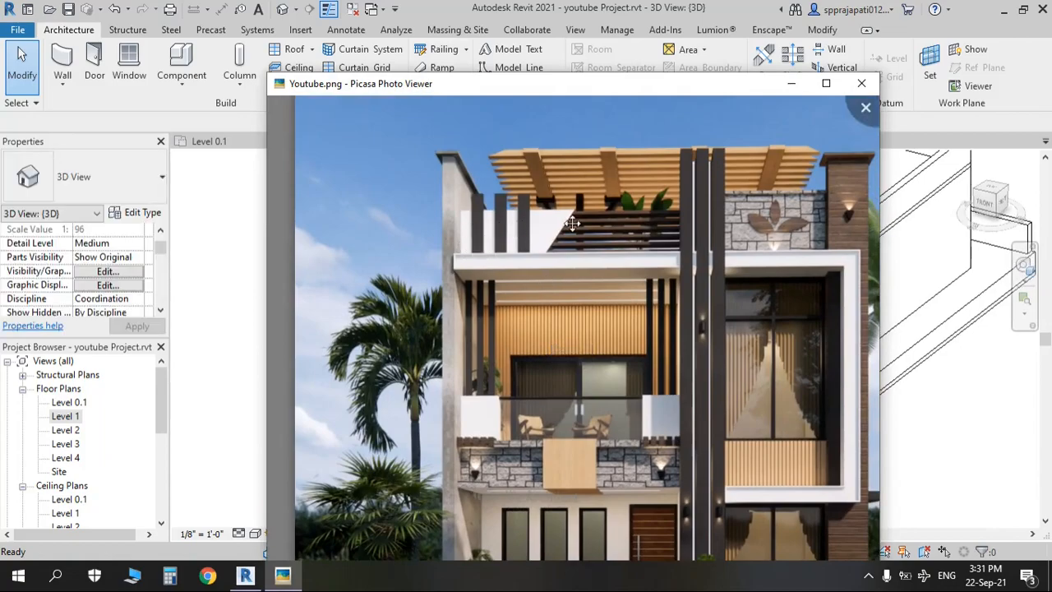
pyautogui.hotkey('alt', 'Tab')
pyautogui.moveTo(560, 327); pyautogui.dragTo(622, 498, button='middle')
pyautogui.click(554, 307)
pyautogui.press('Escape')
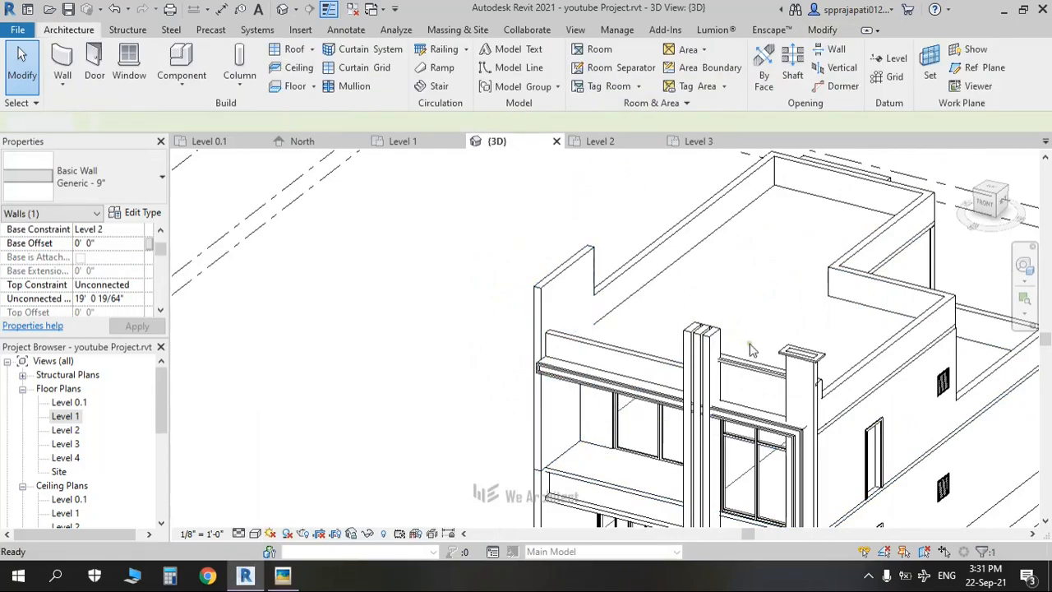
# Step: Edit the moulding model in place and start a sweep along the picked parapet top edge
pyautogui.click(789, 362)
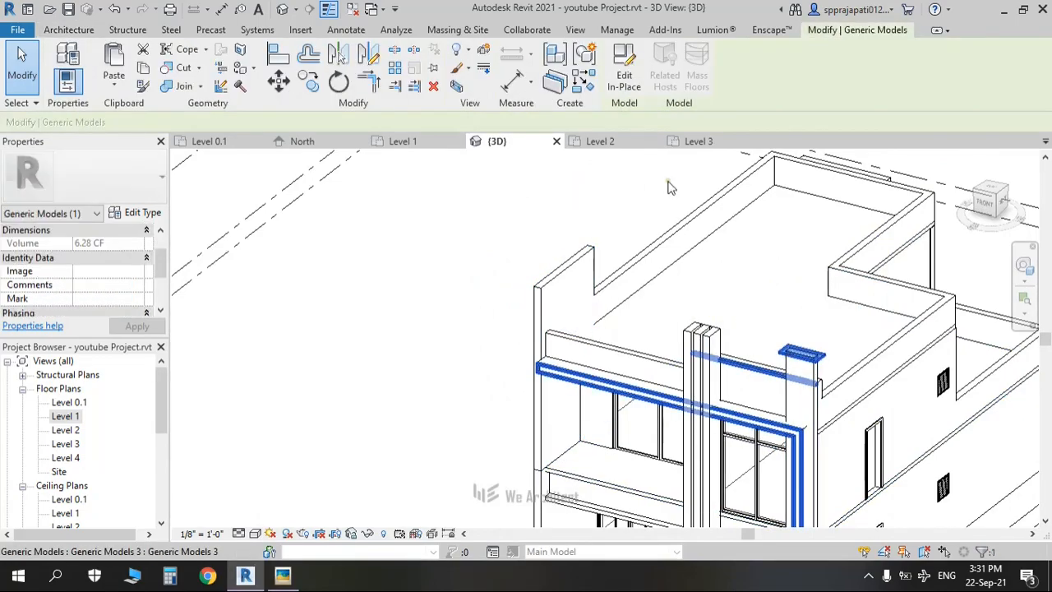
pyautogui.click(627, 79)
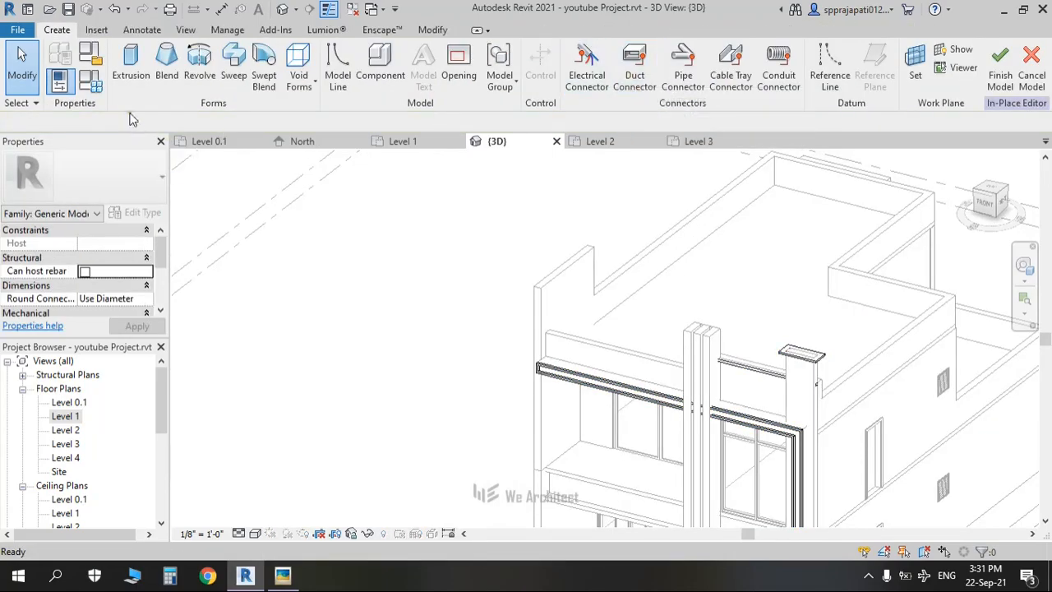
pyautogui.click(234, 72)
pyautogui.click(690, 81)
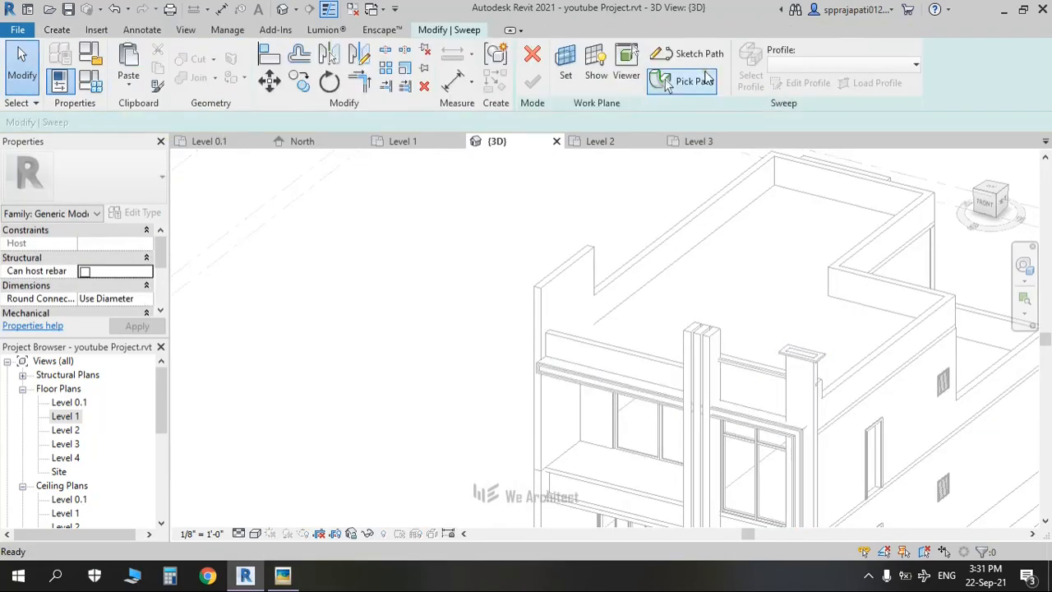
pyautogui.scroll(2, 532, 276)
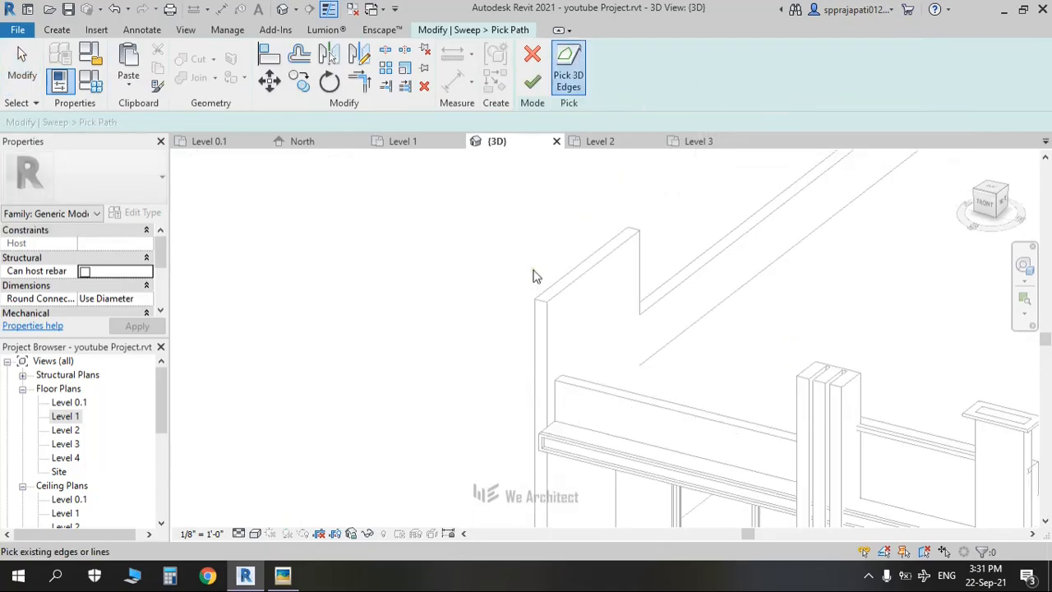
pyautogui.click(549, 289)
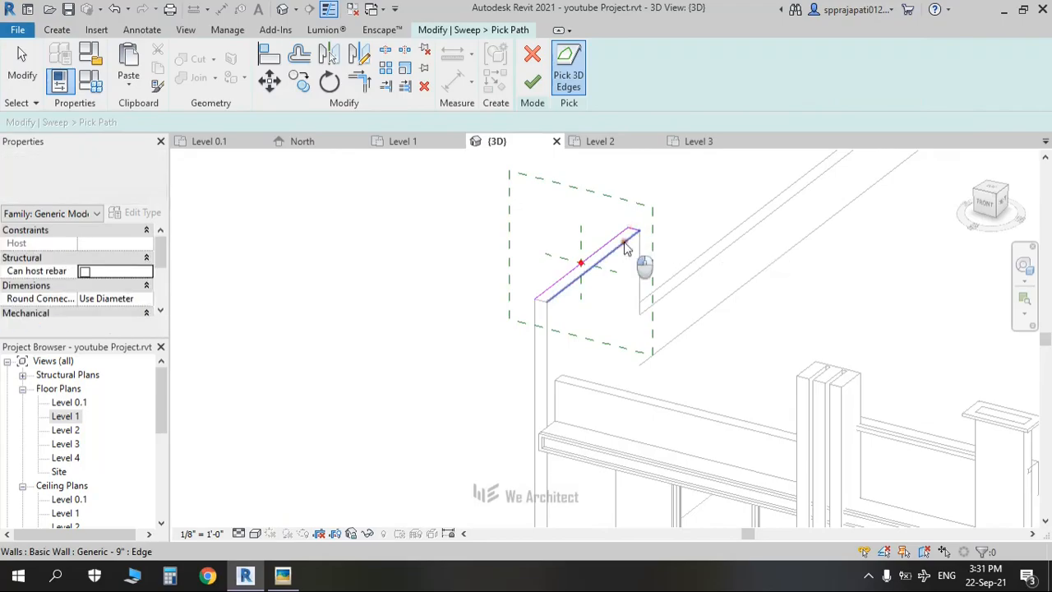
pyautogui.click(535, 83)
# Step: Sketch a 0'-6"-wide rectangular sweep profile and finish the sweep
pyautogui.click(747, 82)
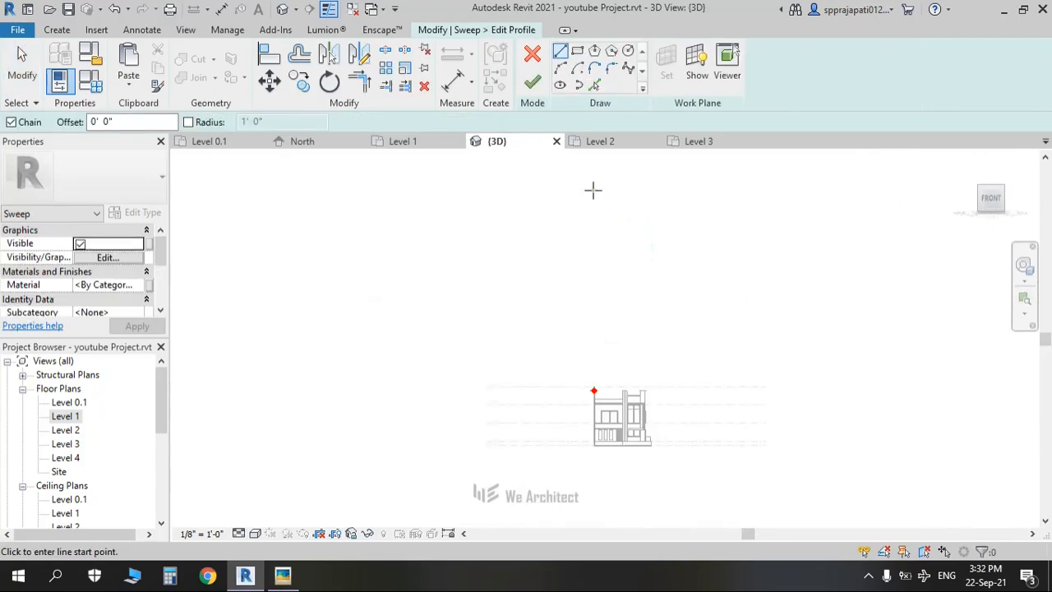
pyautogui.scroll(8, 573, 306)
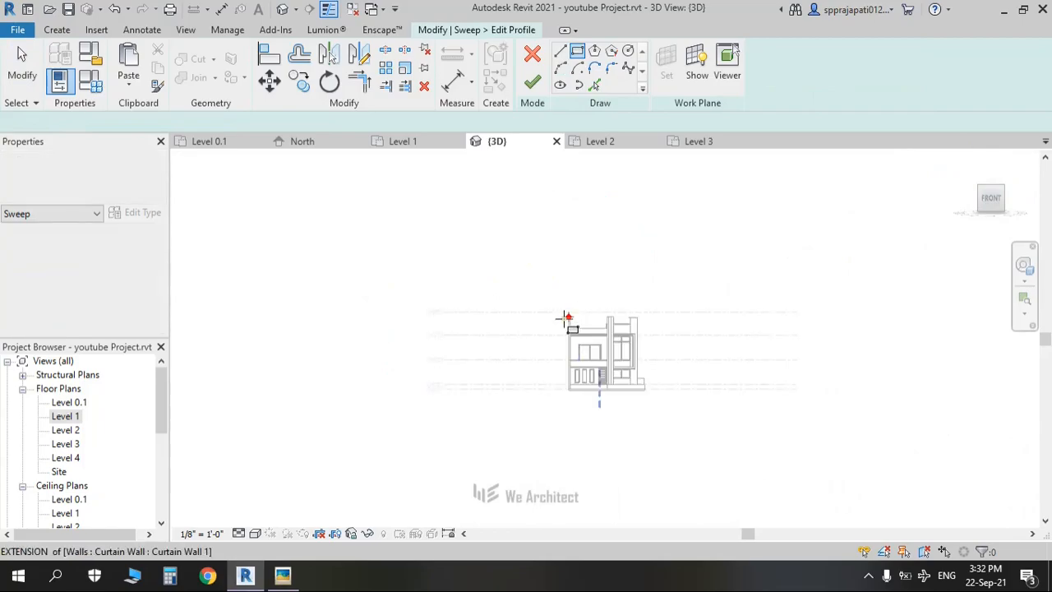
pyautogui.scroll(5, 593, 302)
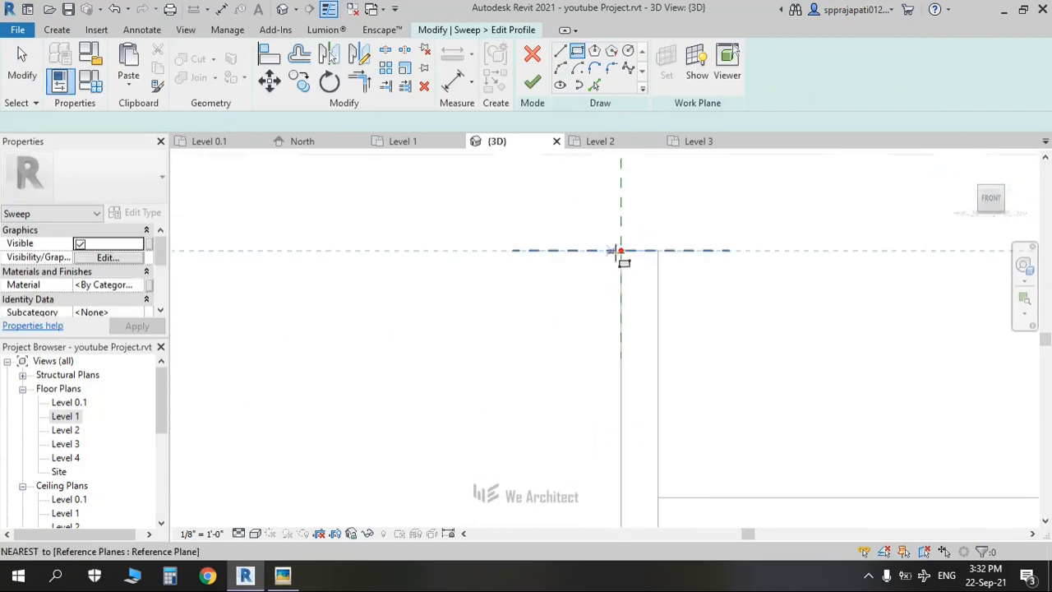
pyautogui.click(621, 251)
pyautogui.scroll(1, 590, 261)
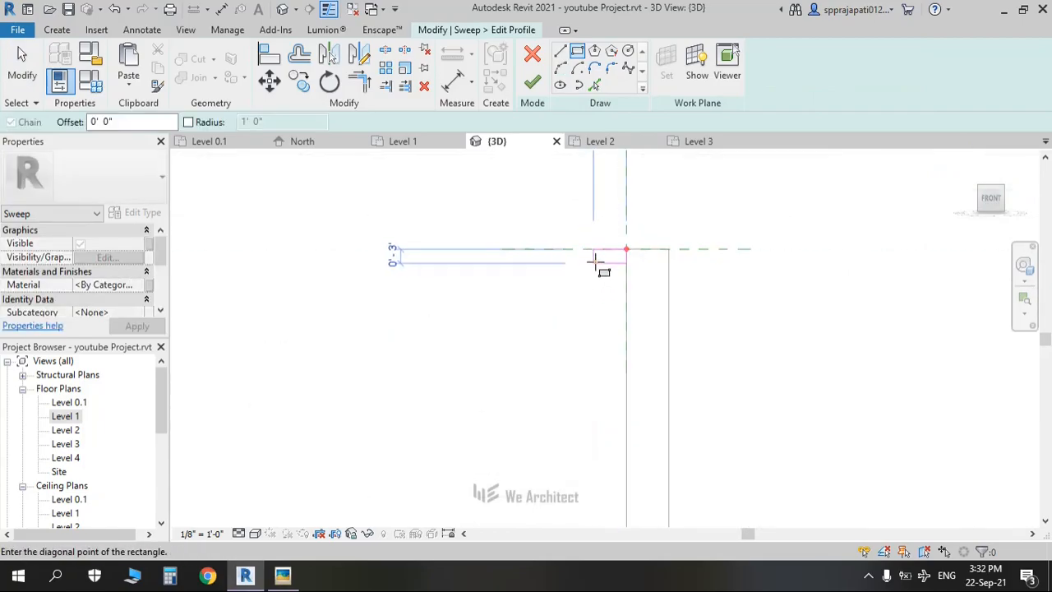
pyautogui.click(595, 262)
pyautogui.moveTo(606, 277); pyautogui.dragTo(561, 393, button='middle')
pyautogui.scroll(2, 561, 393)
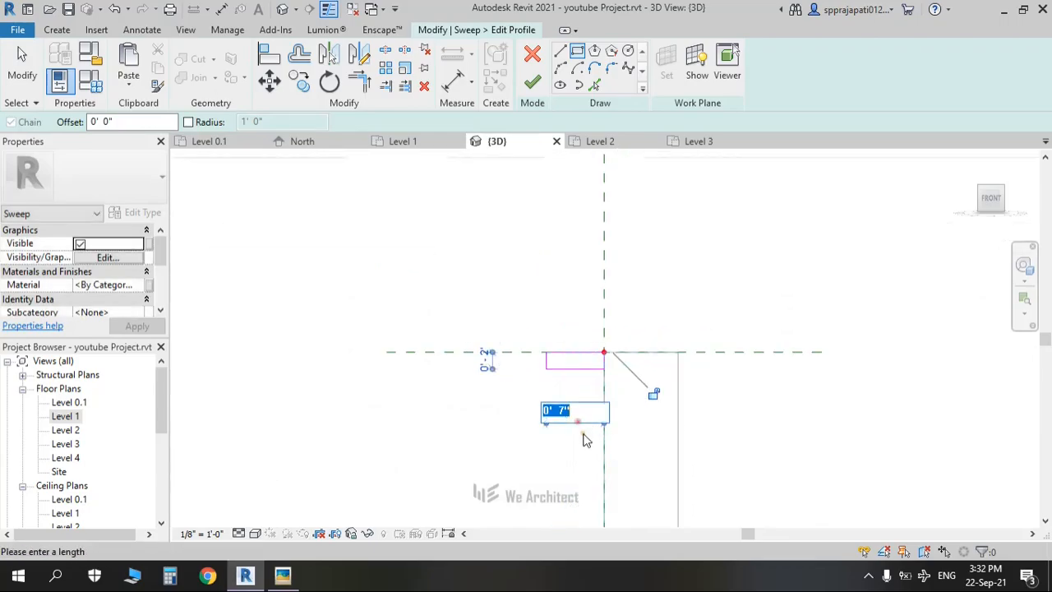
pyautogui.press('Return')
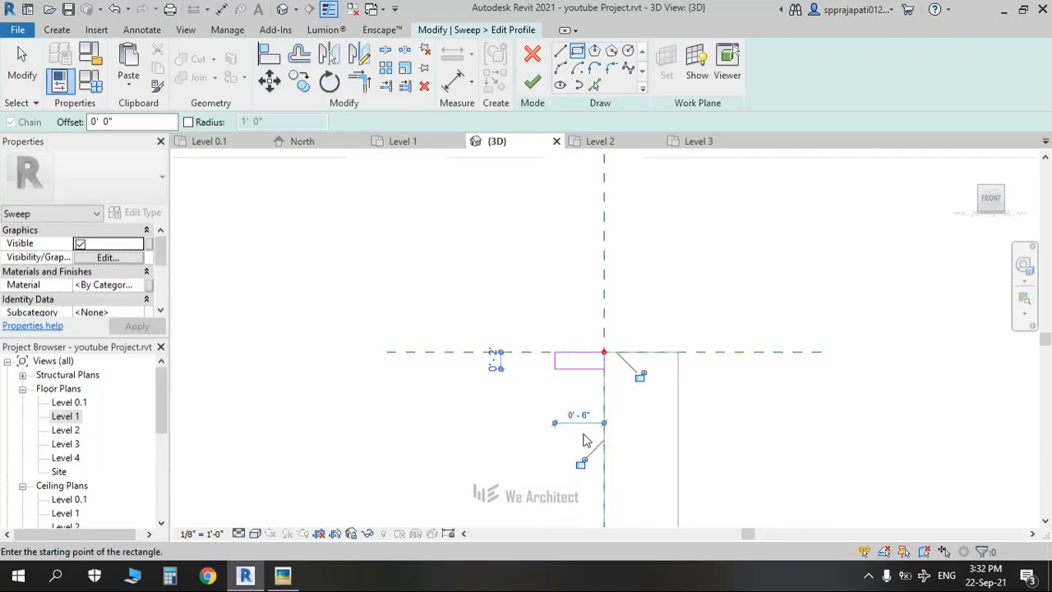
pyautogui.click(533, 83)
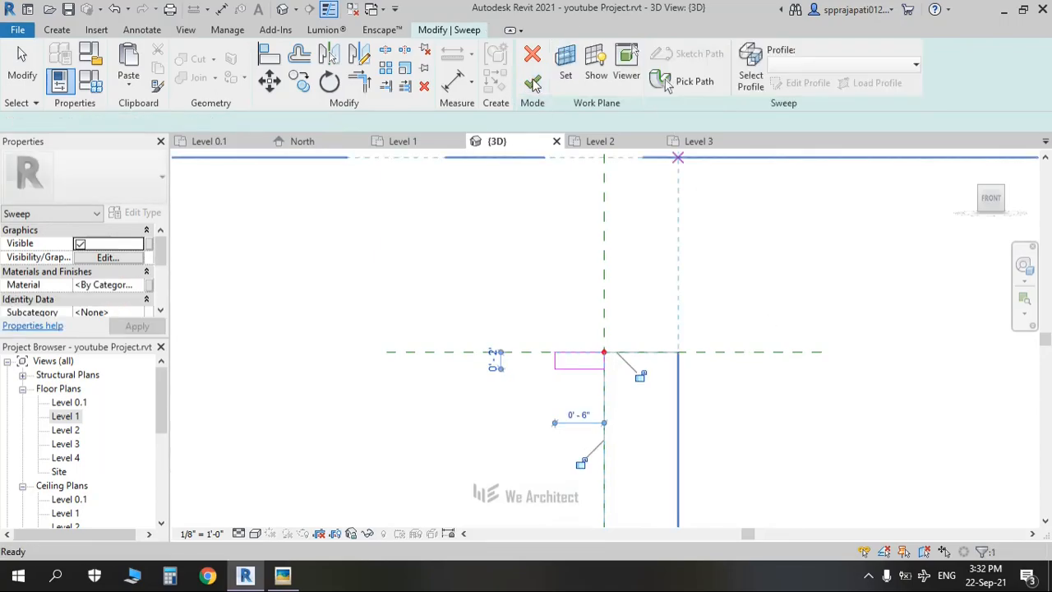
pyautogui.click(533, 82)
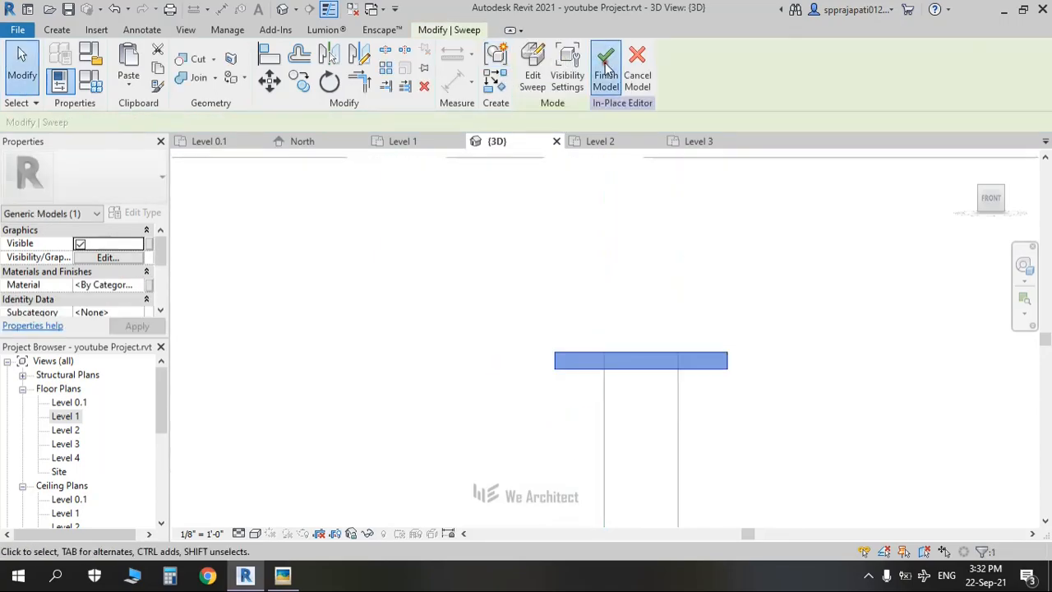
pyautogui.scroll(-5, 396, 244)
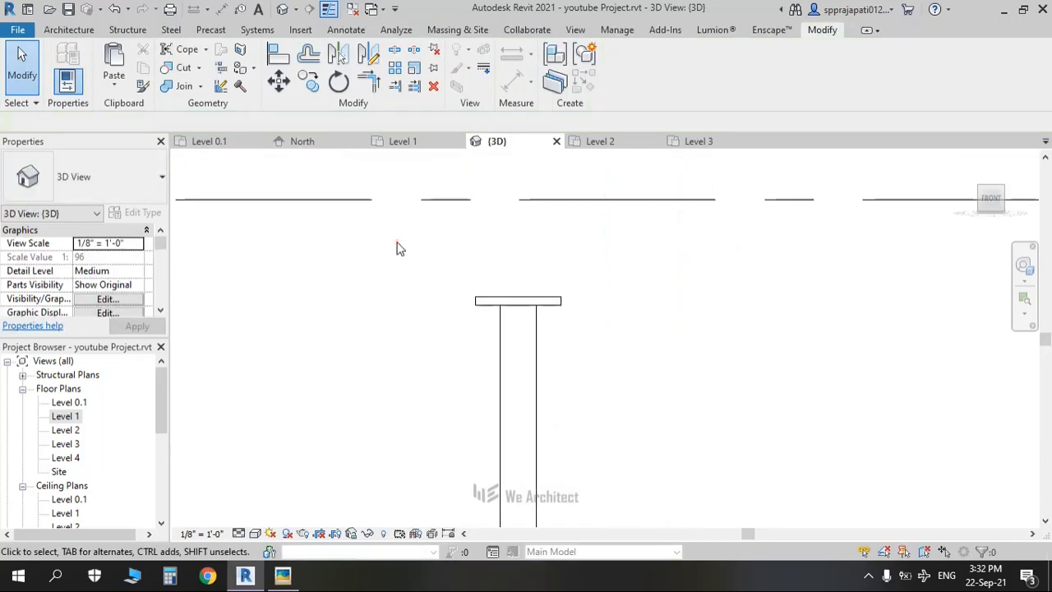
pyautogui.scroll(-3, 713, 289)
pyautogui.moveTo(716, 287)
pyautogui.keyDown('shift'); pyautogui.mouseDown(button='middle')
pyautogui.moveTo(720, 215)
pyautogui.moveTo(709, 288)
pyautogui.moveTo(698, 284)
pyautogui.mouseUp(button='middle'); pyautogui.keyUp('shift')
pyautogui.scroll(-5, 698, 285)
pyautogui.moveTo(654, 328); pyautogui.dragTo(541, 364, button='middle')
pyautogui.scroll(5, 607, 337)
pyautogui.hotkey('alt', 'Tab')
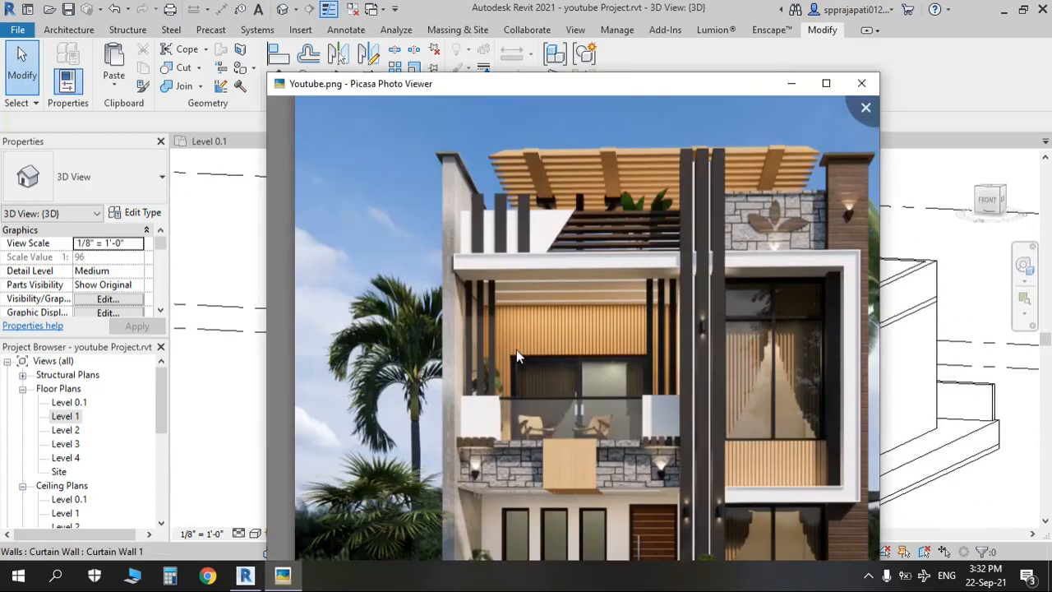
pyautogui.scroll(3, 527, 471)
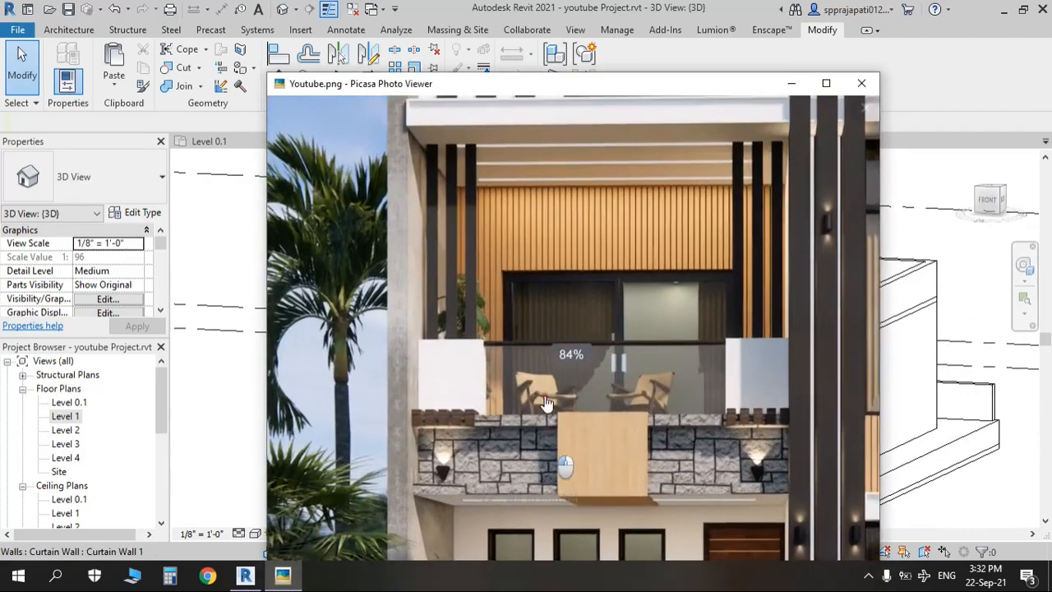
pyautogui.hotkey('alt', 'Tab')
pyautogui.keyDown('shift'); pyautogui.moveTo(564, 370); pyautogui.dragTo(696, 466, button='middle'); pyautogui.keyUp('shift')
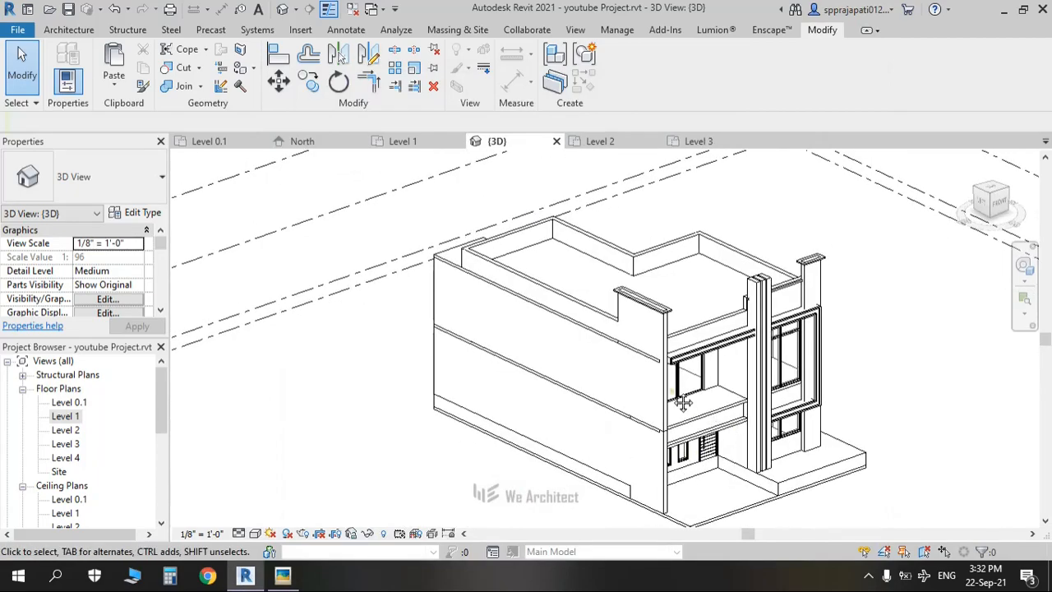
# Step: Create a Generic Models in-place model with the default name and bring up the work plane Set dialog
pyautogui.scroll(5, 686, 386)
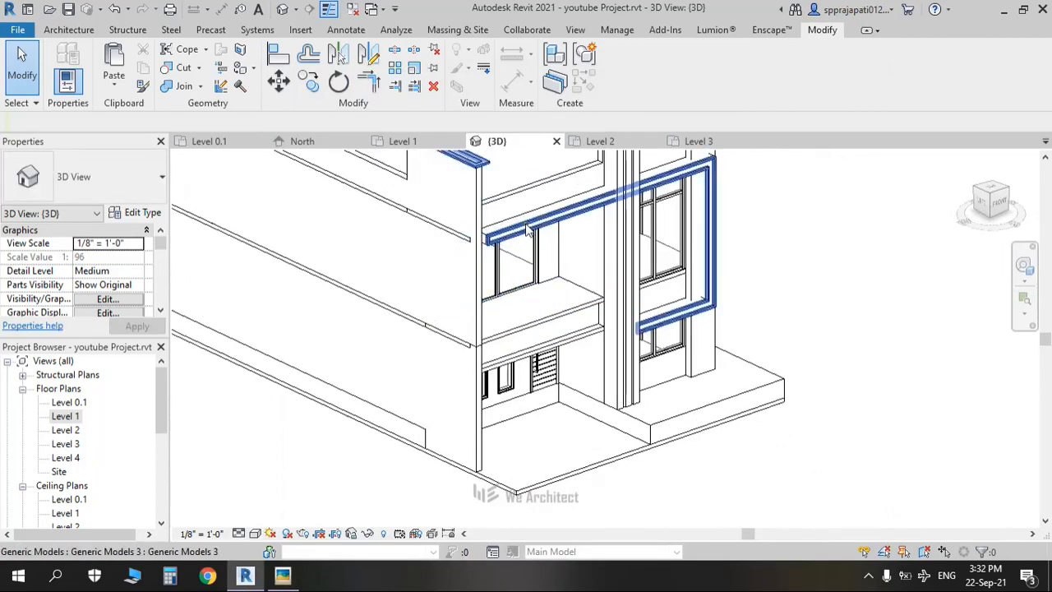
pyautogui.click(67, 29)
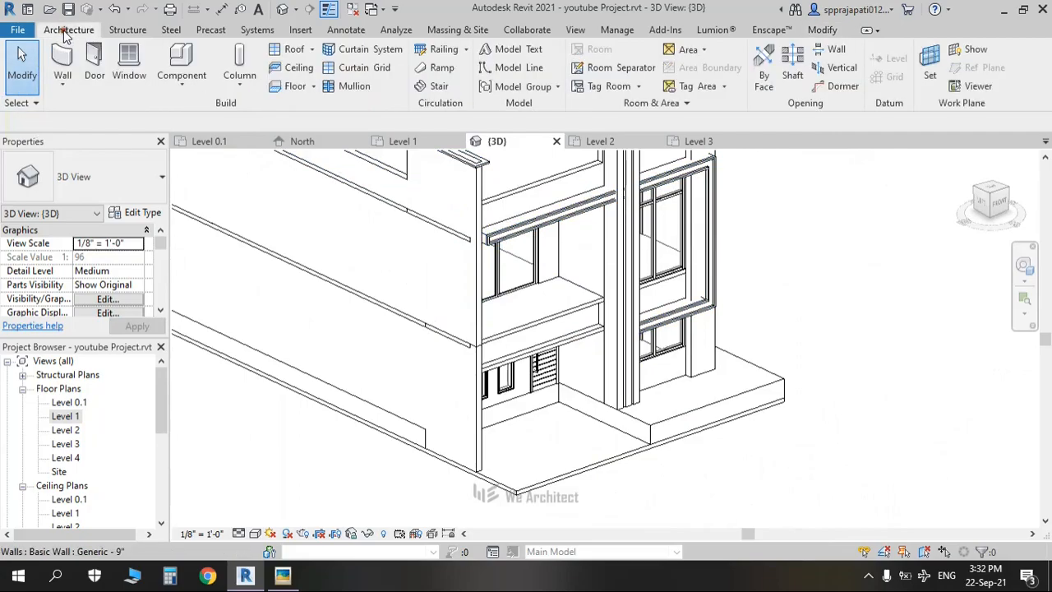
pyautogui.click(185, 82)
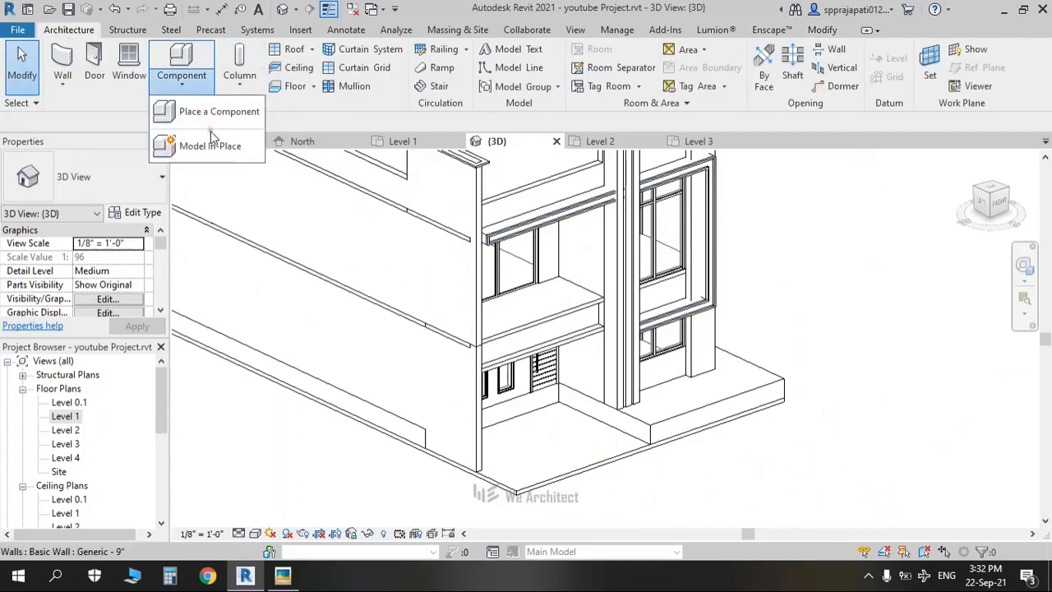
pyautogui.click(211, 138)
pyautogui.click(460, 236)
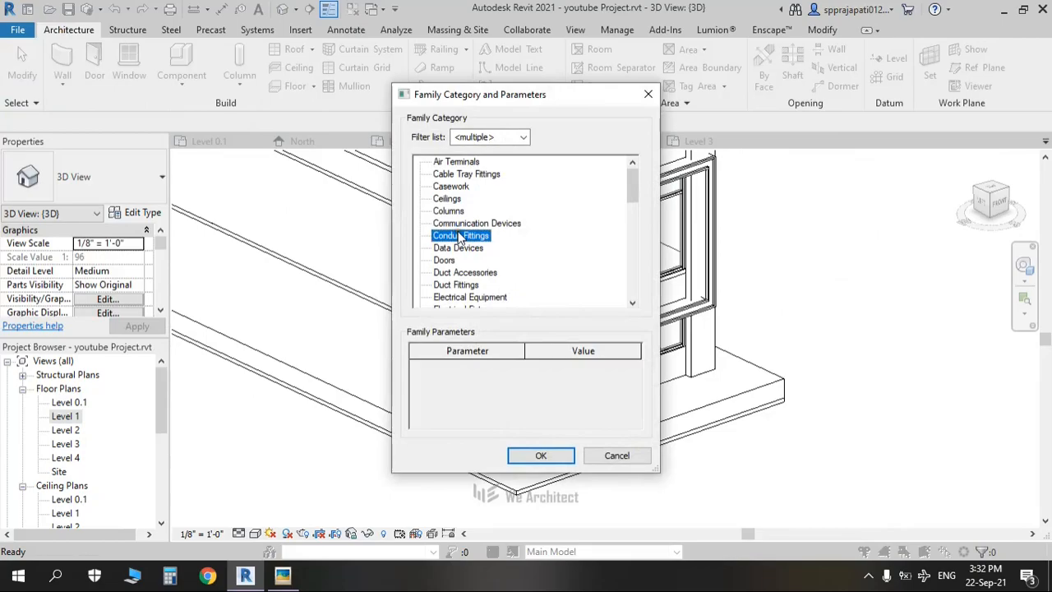
pyautogui.press('g')
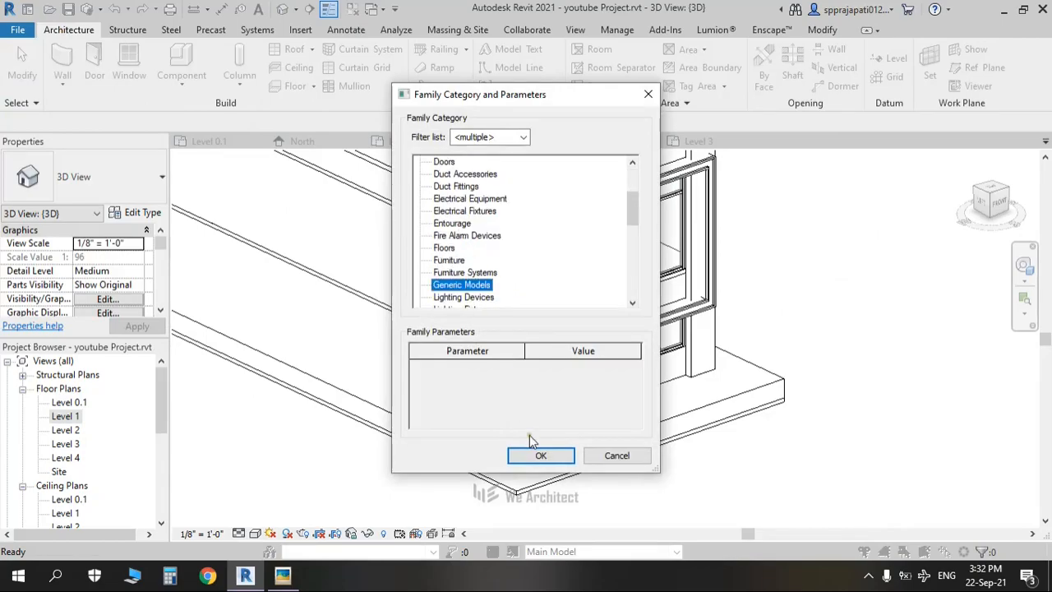
pyautogui.click(542, 457)
pyautogui.click(525, 313)
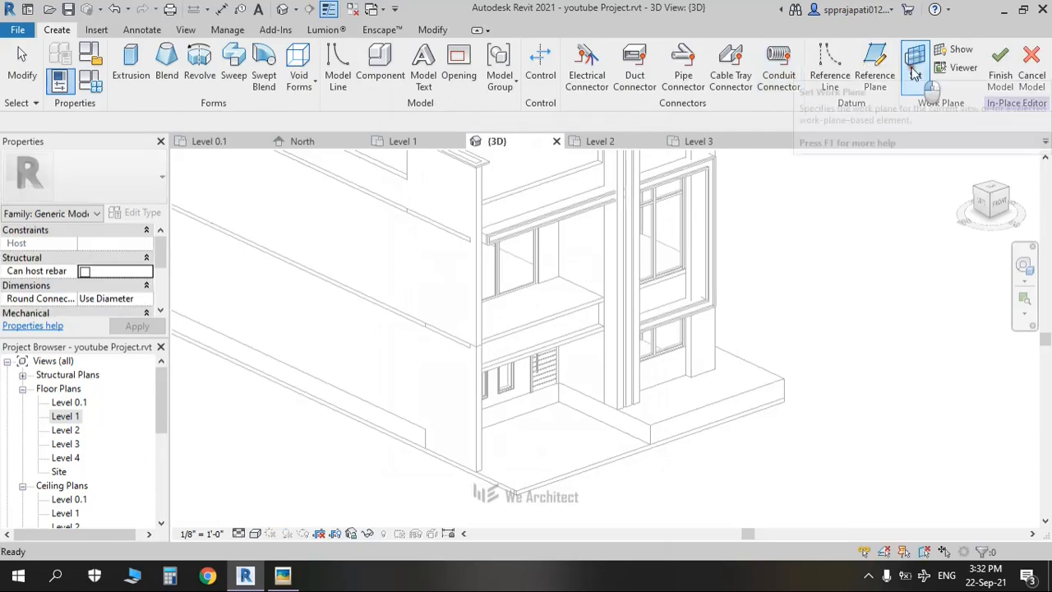
pyautogui.click(915, 65)
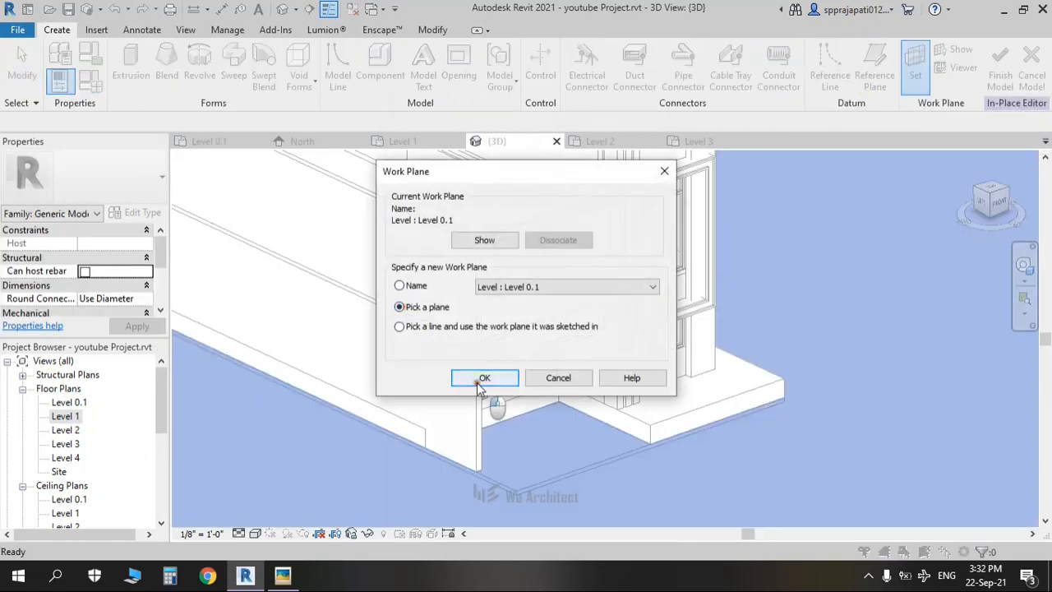
# Step: Use Pick a plane to make the front-corner wall face the work plane
pyautogui.click(482, 379)
pyautogui.keyDown('shift'); pyautogui.moveTo(685, 364); pyautogui.dragTo(491, 316, button='middle'); pyautogui.keyUp('shift')
pyautogui.moveTo(256, 230); pyautogui.dragTo(626, 375, button='middle')
pyautogui.scroll(3, 576, 361)
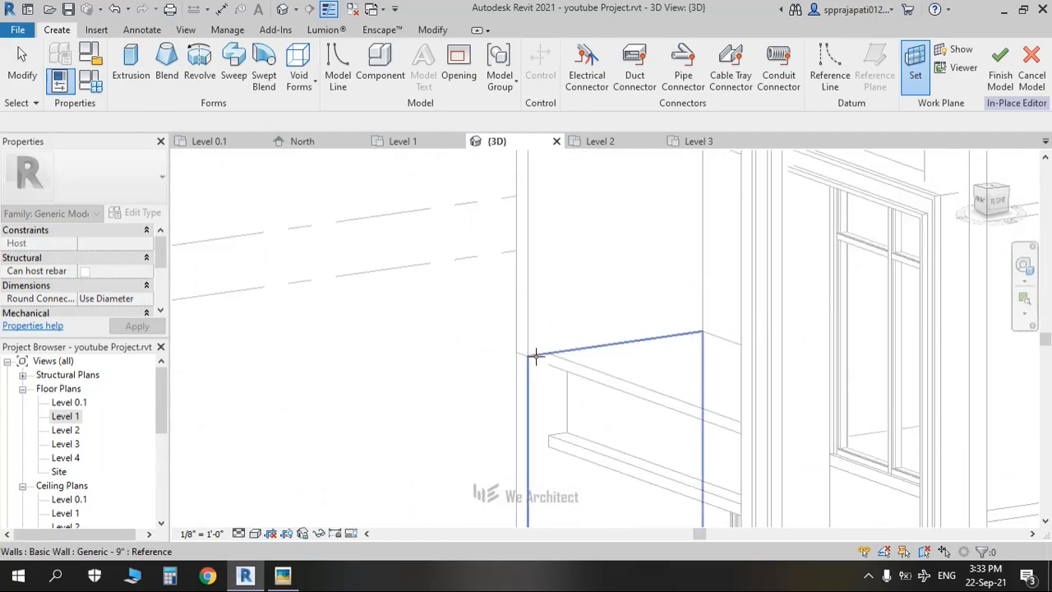
pyautogui.click(536, 357)
pyautogui.scroll(-2, 573, 387)
pyautogui.moveTo(572, 386); pyautogui.dragTo(764, 298, button='middle')
pyautogui.moveTo(614, 279); pyautogui.dragTo(556, 284, button='middle')
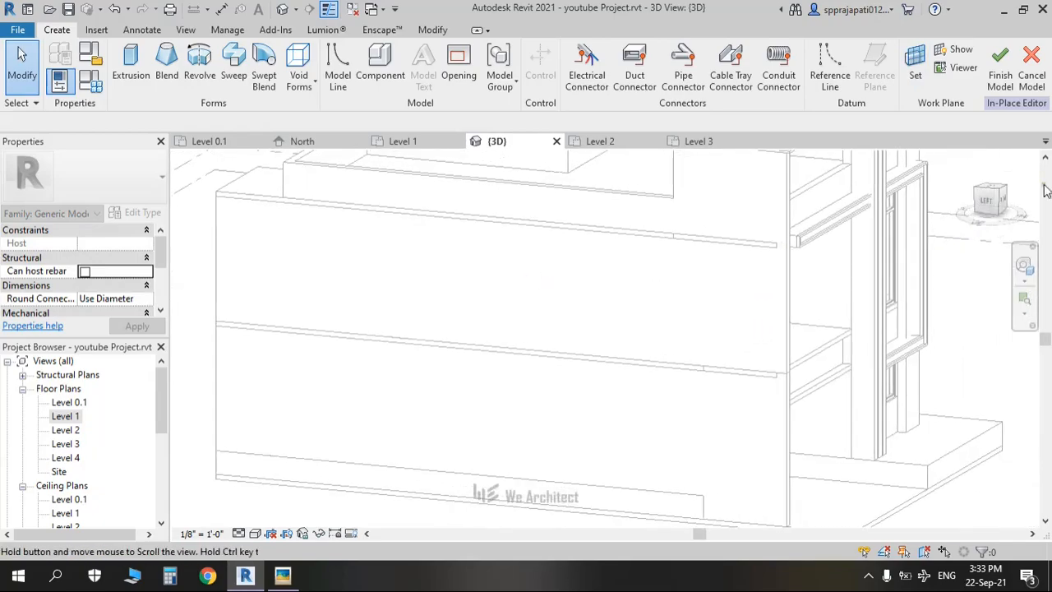
# Step: Turn the view to the left side in wireframe and start a new sweep
pyautogui.click(989, 207)
pyautogui.click(255, 533)
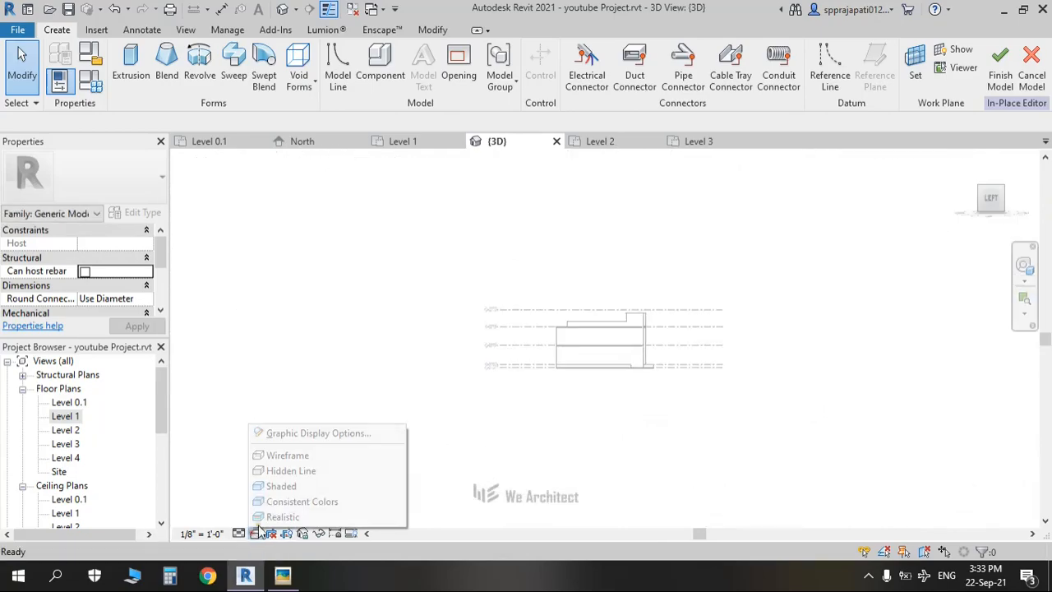
pyautogui.click(288, 455)
pyautogui.scroll(10, 641, 352)
pyautogui.moveTo(634, 334); pyautogui.dragTo(738, 378, button='middle')
pyautogui.scroll(3, 690, 366)
pyautogui.scroll(-4, 693, 366)
pyautogui.scroll(2, 738, 373)
pyautogui.moveTo(697, 305); pyautogui.dragTo(718, 312, button='middle')
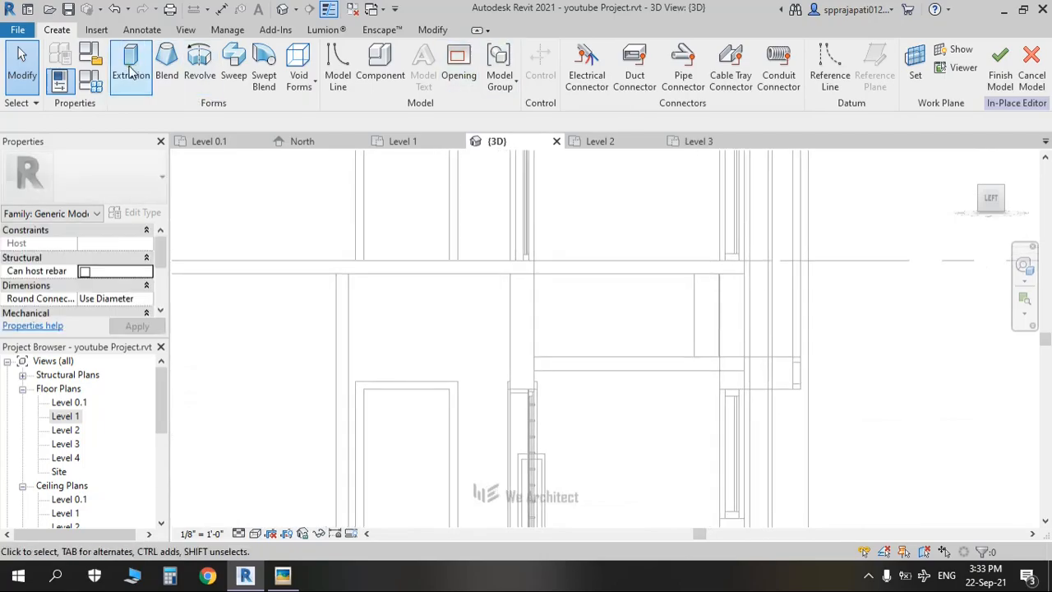
pyautogui.click(233, 69)
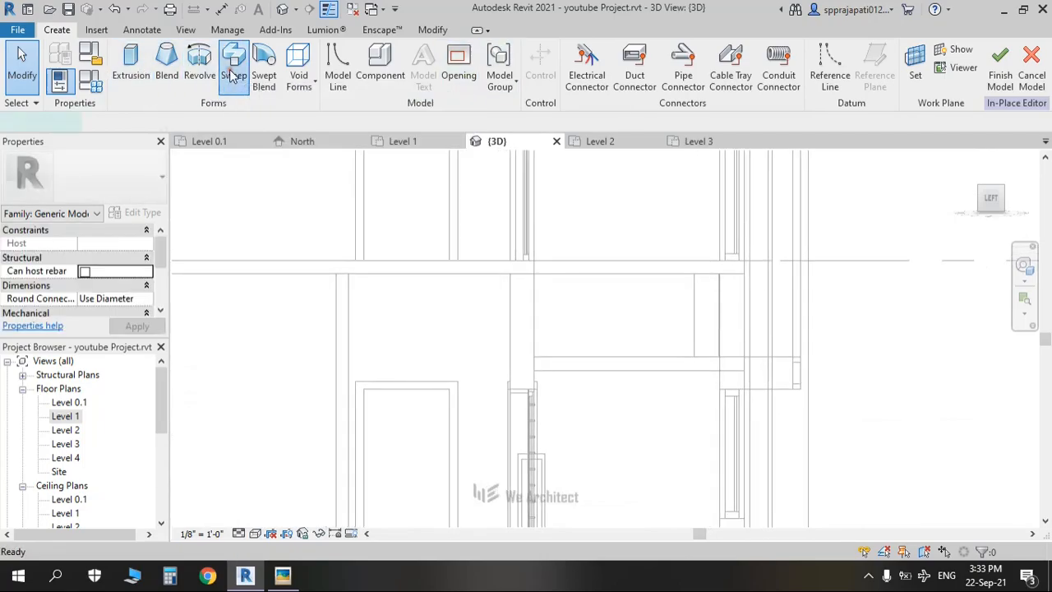
pyautogui.scroll(-3, 730, 235)
pyautogui.keyDown('shift'); pyautogui.moveTo(730, 235); pyautogui.dragTo(606, 278, button='middle'); pyautogui.keyUp('shift')
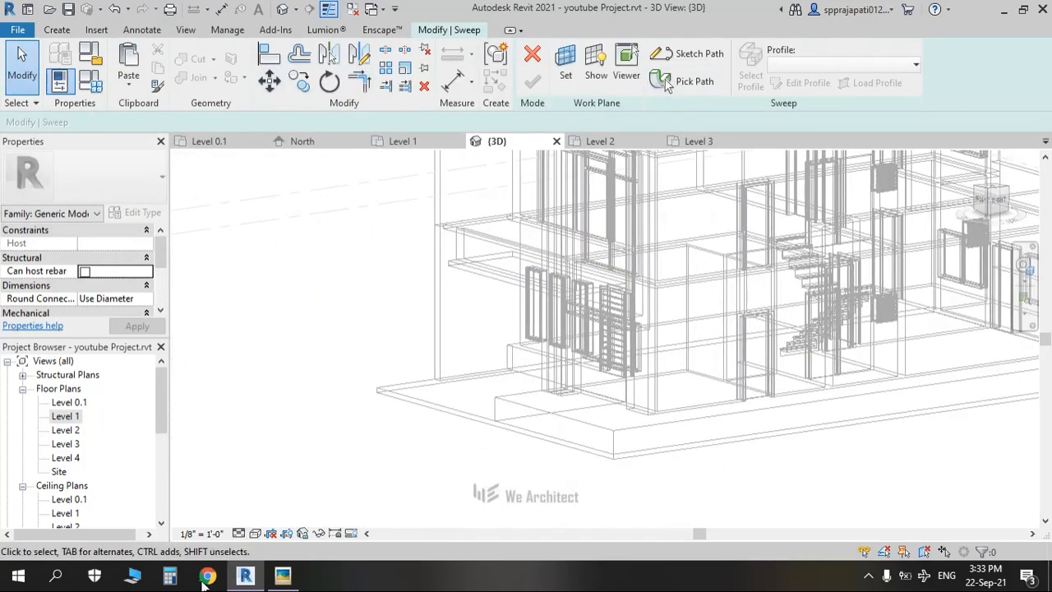
# Step: Set the view's visual style to Hidden Line
pyautogui.click(255, 534)
pyautogui.click(287, 471)
pyautogui.scroll(6, 477, 227)
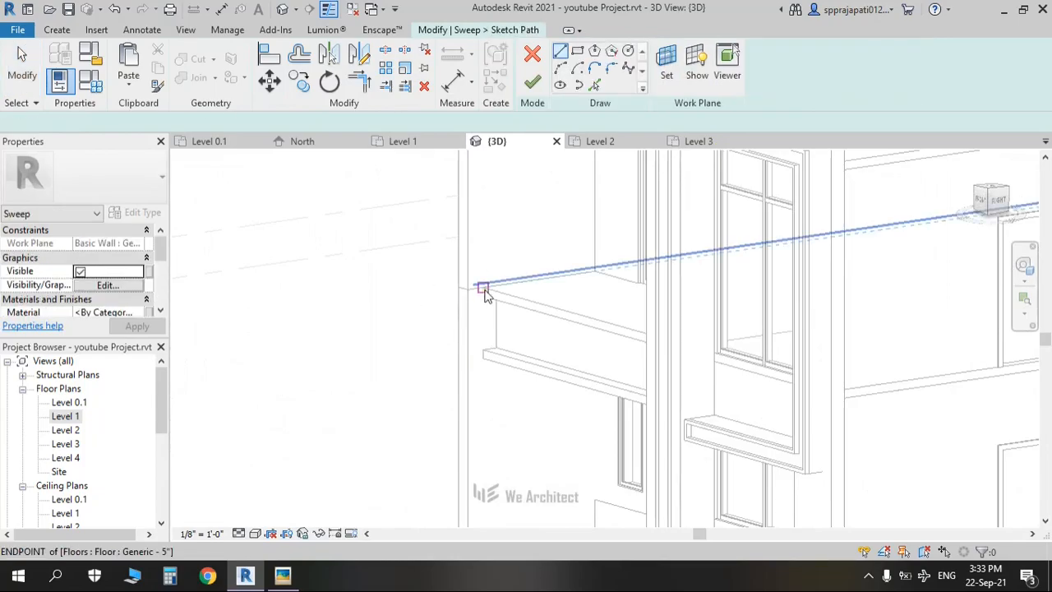
pyautogui.scroll(8, 490, 288)
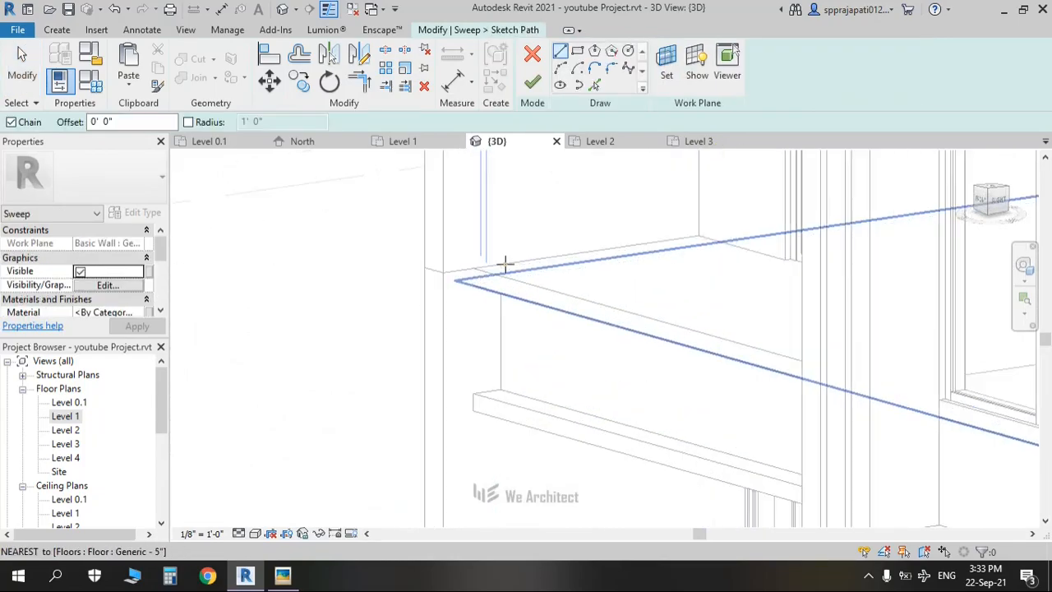
# Step: Sketch the sweep path 3'-5" down the wall corner and 1'-10" along the floor edge, then finish it
pyautogui.click(506, 258)
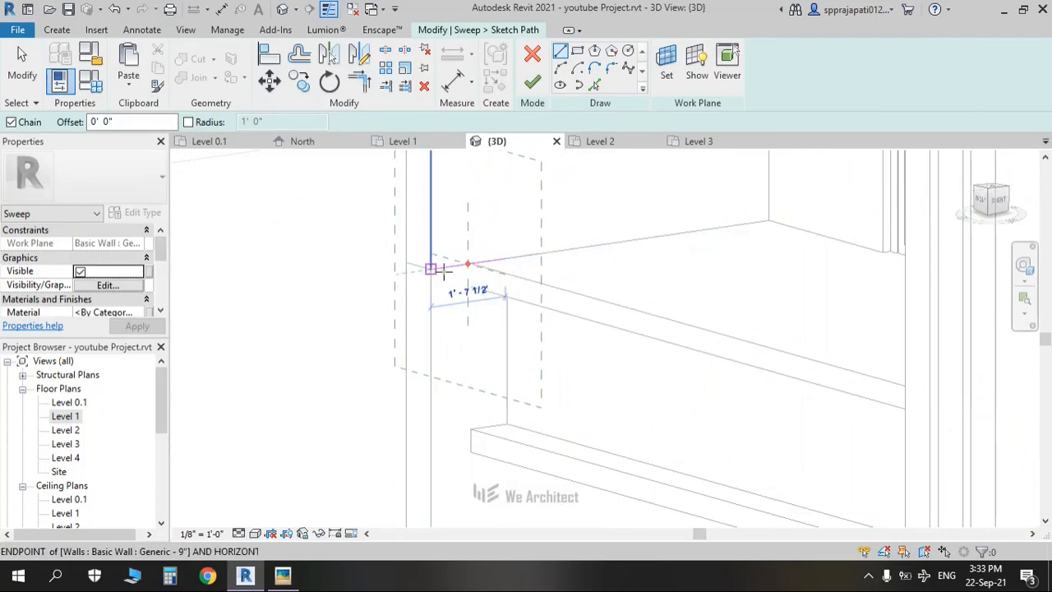
pyautogui.click(470, 263)
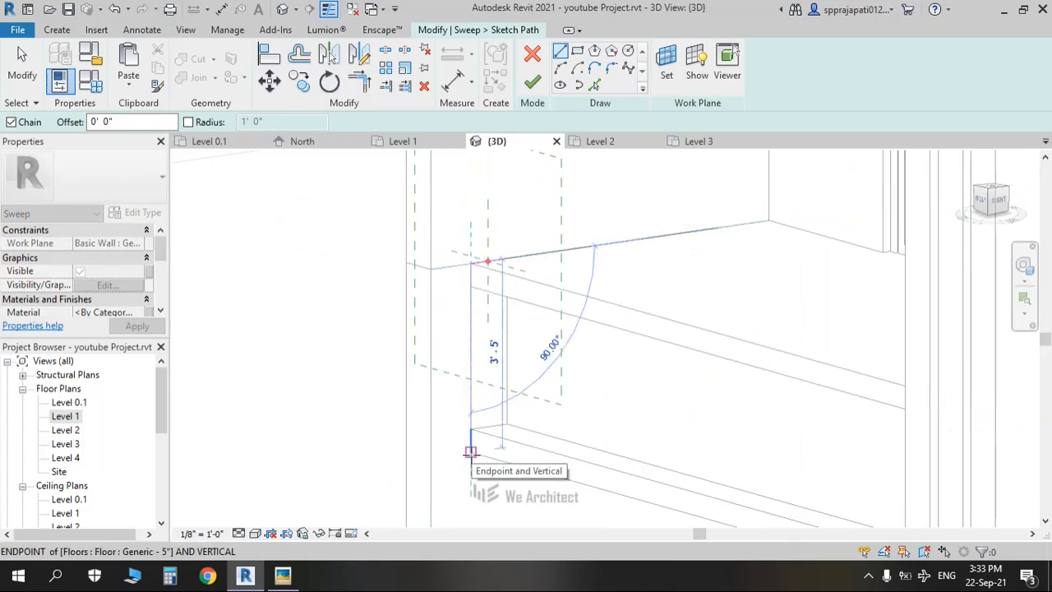
pyautogui.click(471, 452)
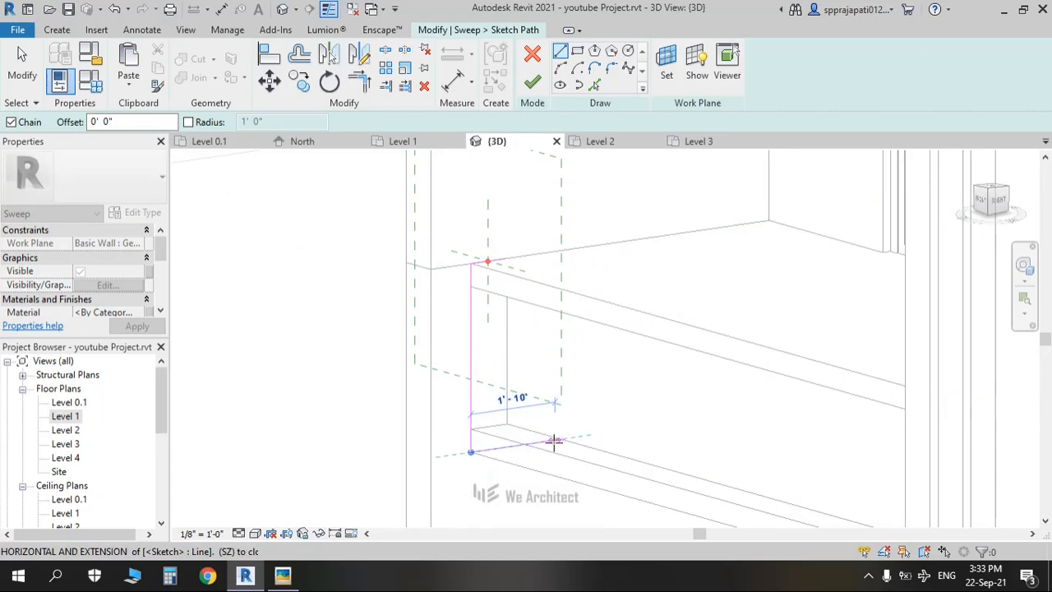
pyautogui.click(554, 441)
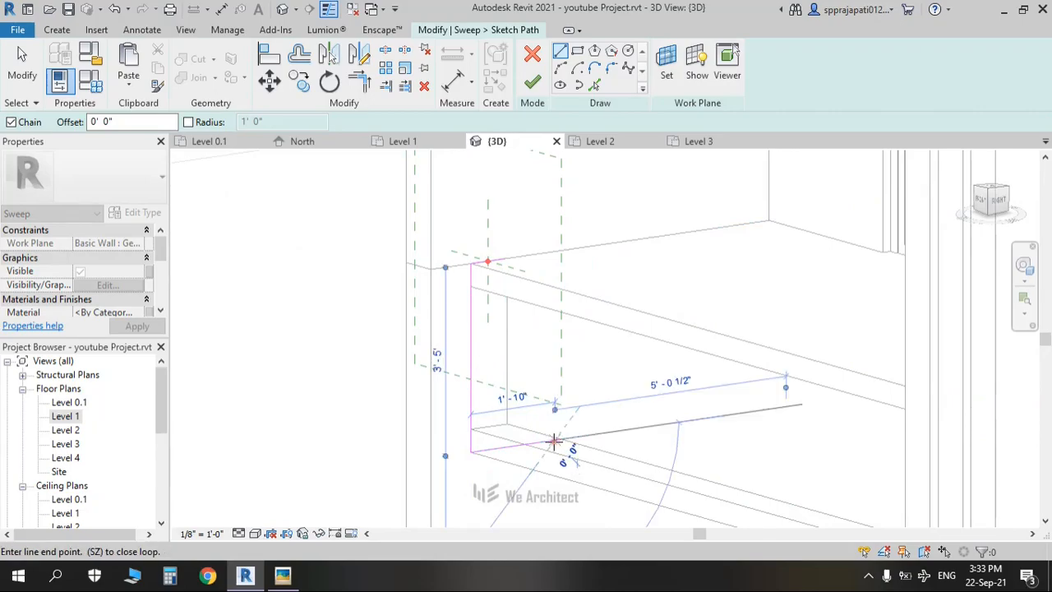
pyautogui.press('Escape')
pyautogui.press('Escape')
pyautogui.moveTo(518, 340); pyautogui.dragTo(509, 331, button='middle')
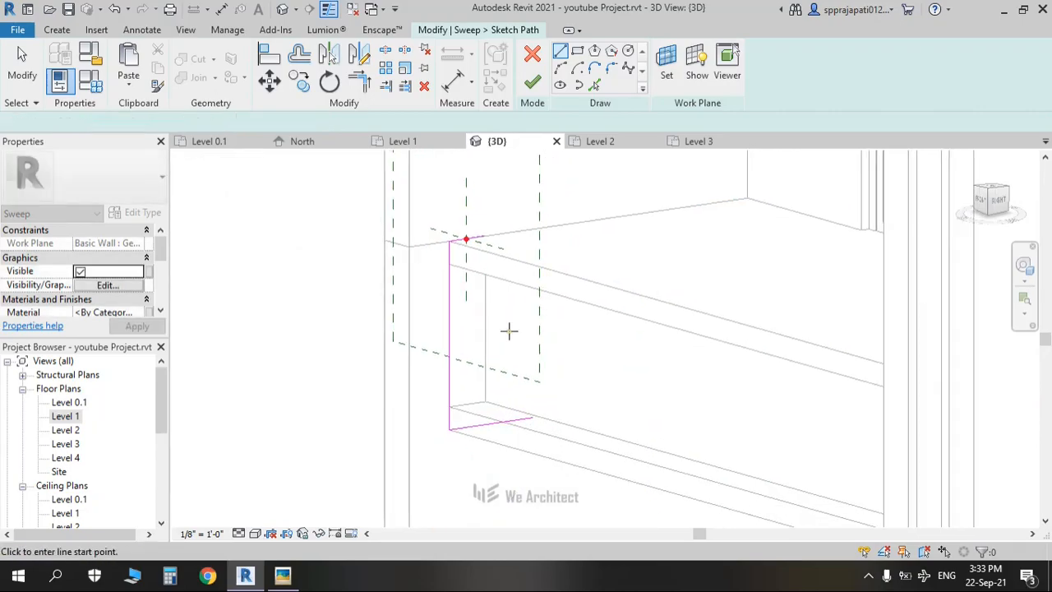
pyautogui.click(981, 199)
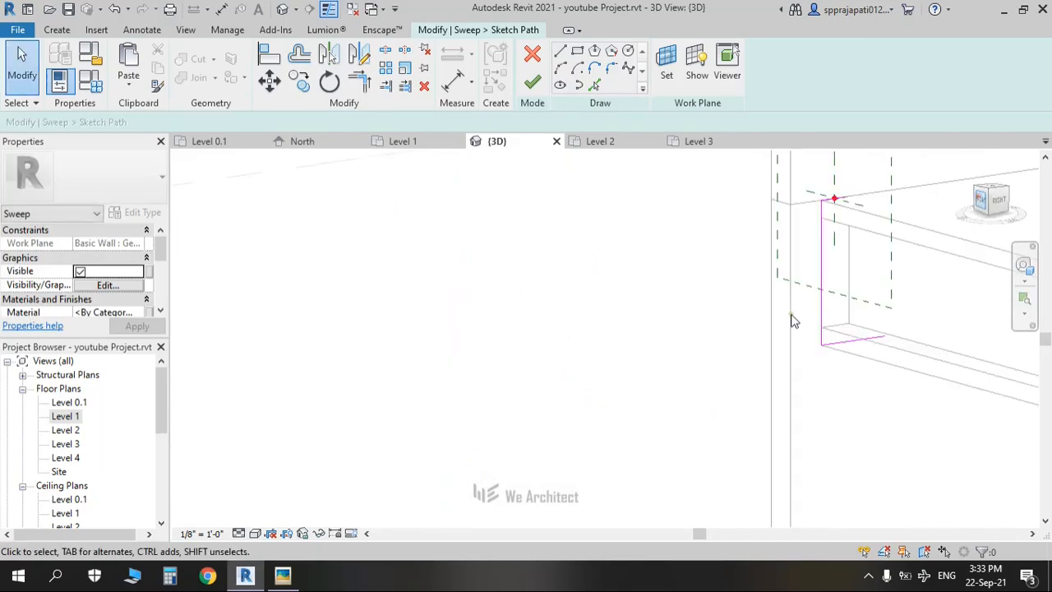
pyautogui.click(532, 82)
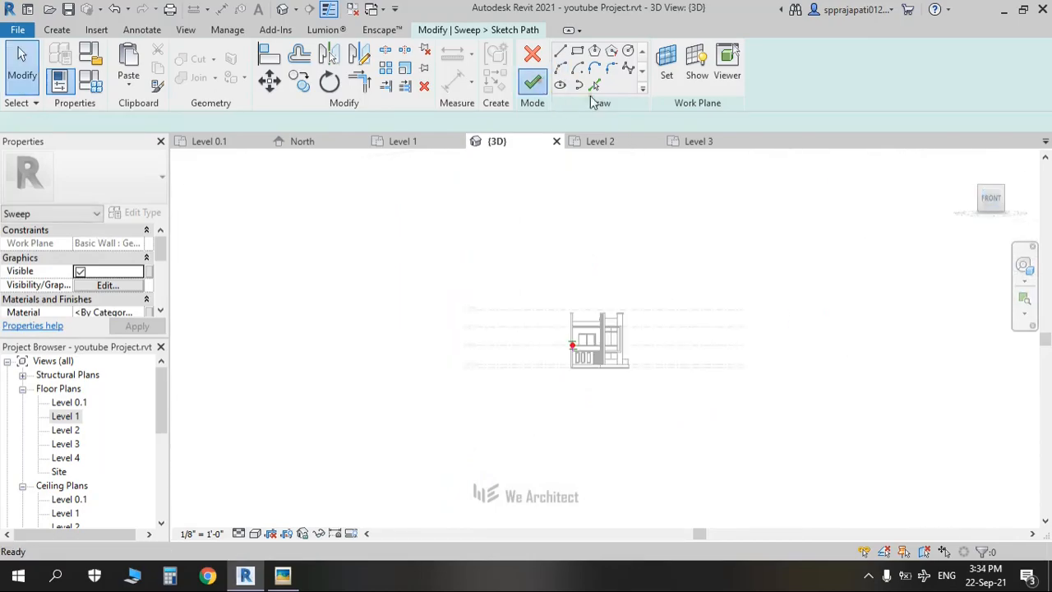
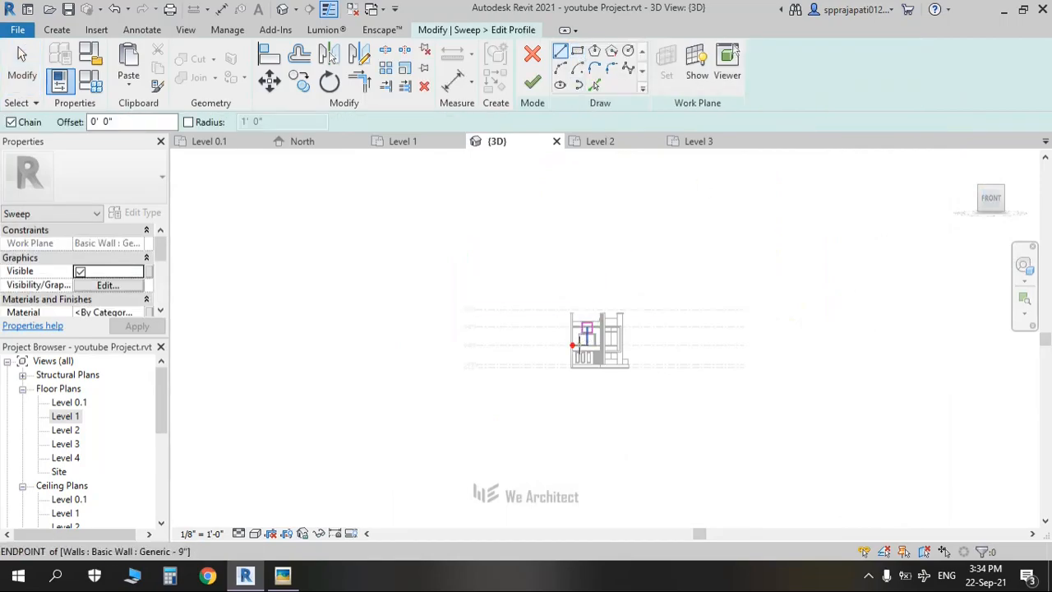
# Step: Draw a 2'-9" by 0'-4 1/2" rectangular profile from the wall endpoint and finish the sweep
pyautogui.scroll(5, 579, 346)
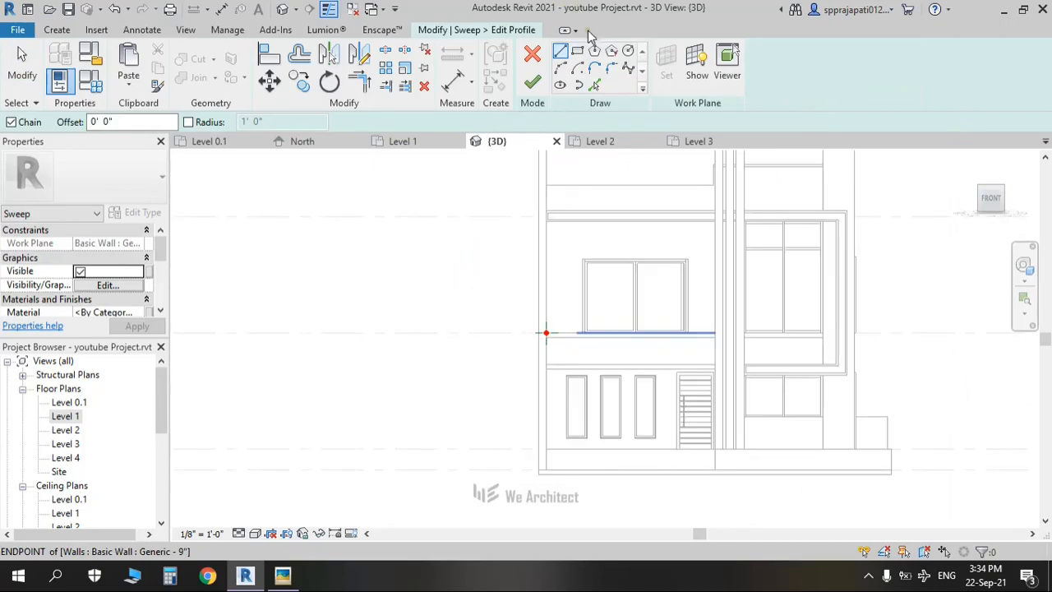
pyautogui.click(578, 51)
pyautogui.scroll(5, 545, 335)
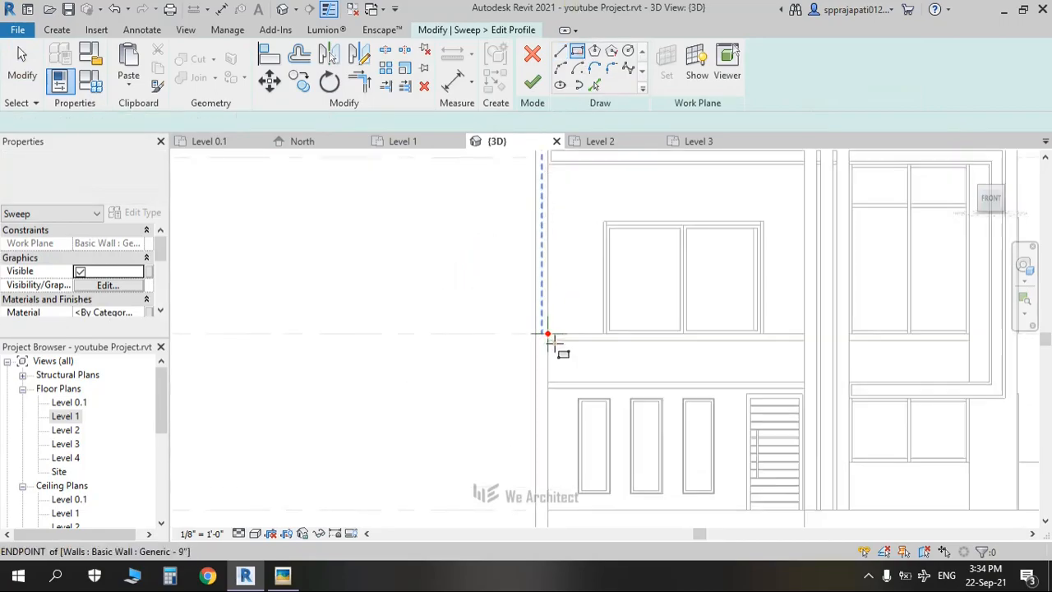
pyautogui.scroll(3, 574, 344)
pyautogui.click(502, 308)
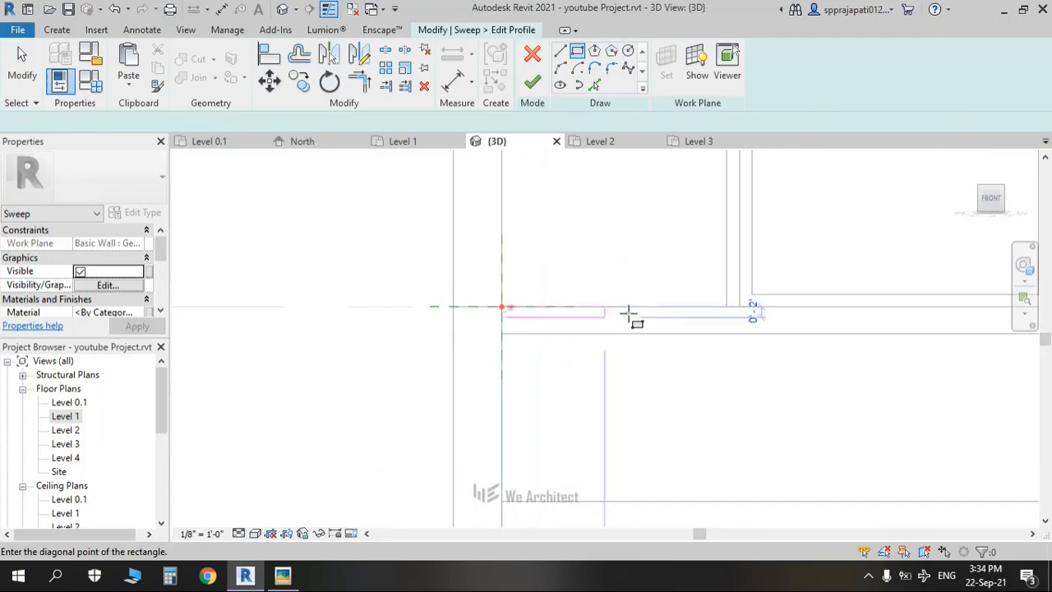
pyautogui.click(681, 317)
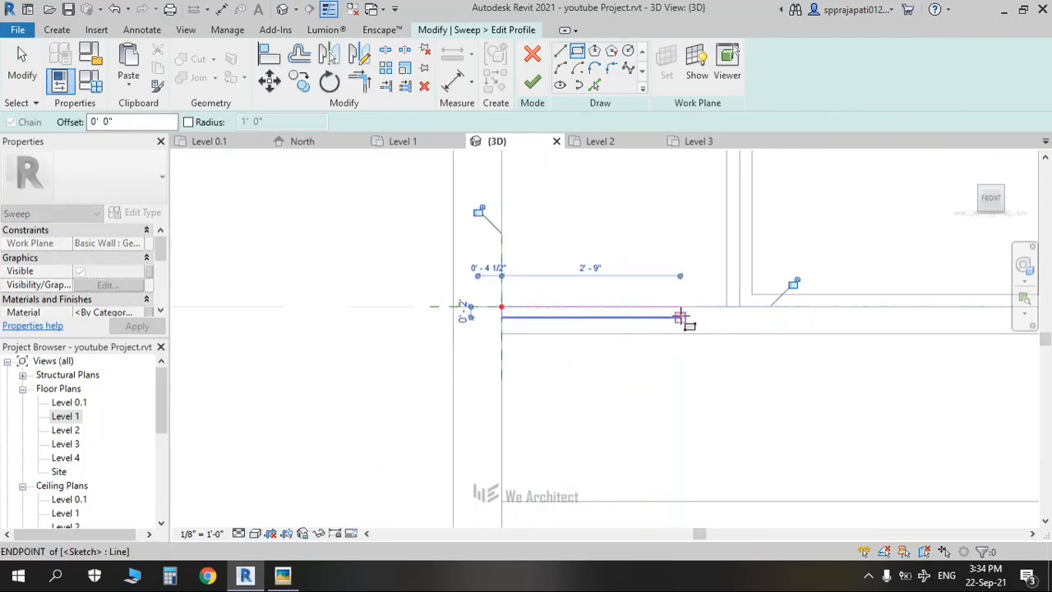
pyautogui.click(533, 85)
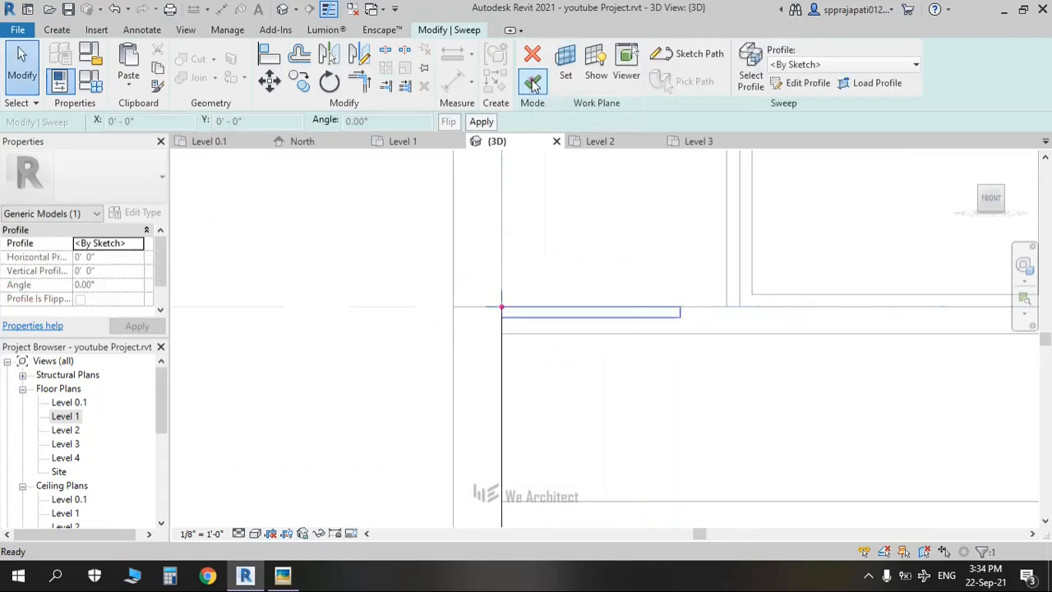
pyautogui.click(532, 82)
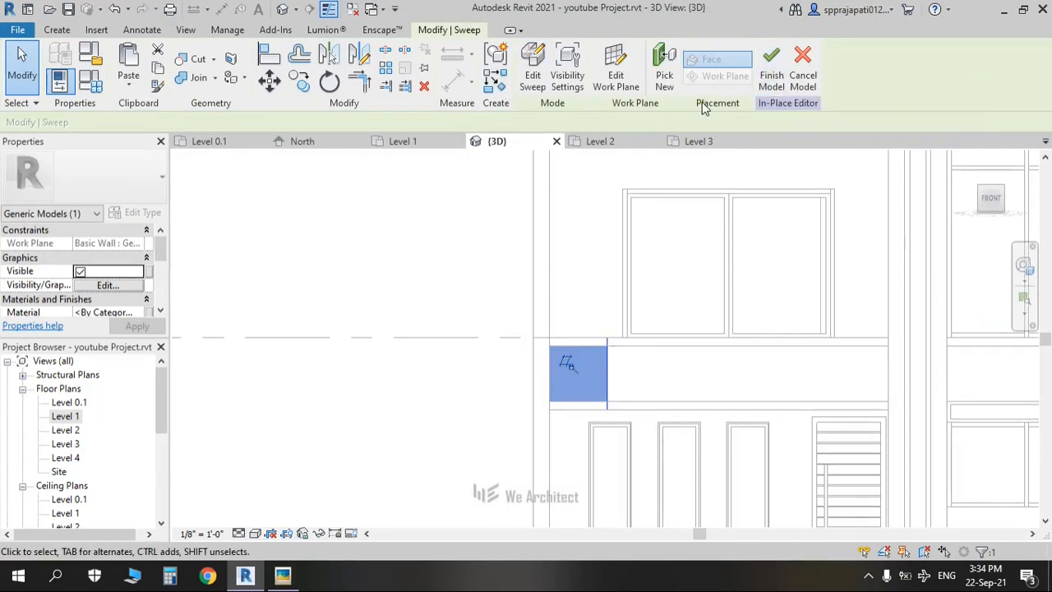
# Step: Reopen the sweep's profile sketch and delete its old rectangle lines
pyautogui.click(532, 75)
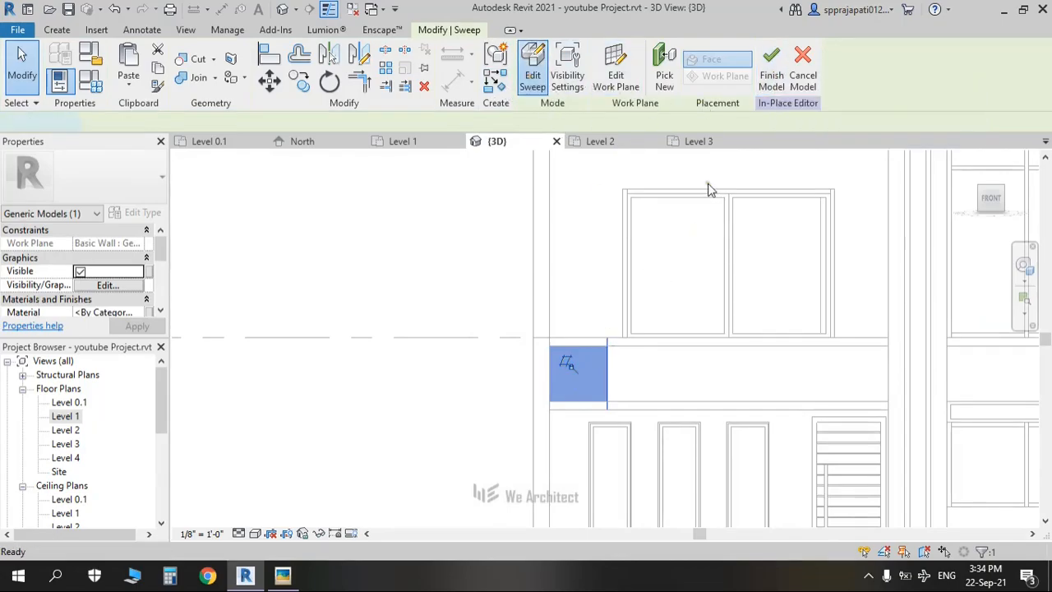
pyautogui.click(585, 340)
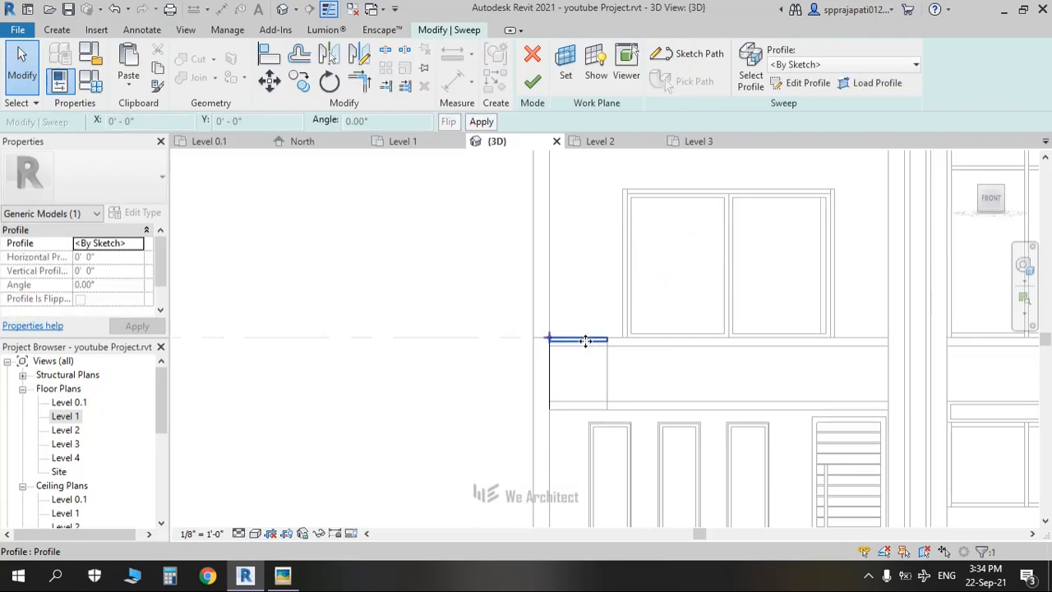
pyautogui.scroll(5, 579, 341)
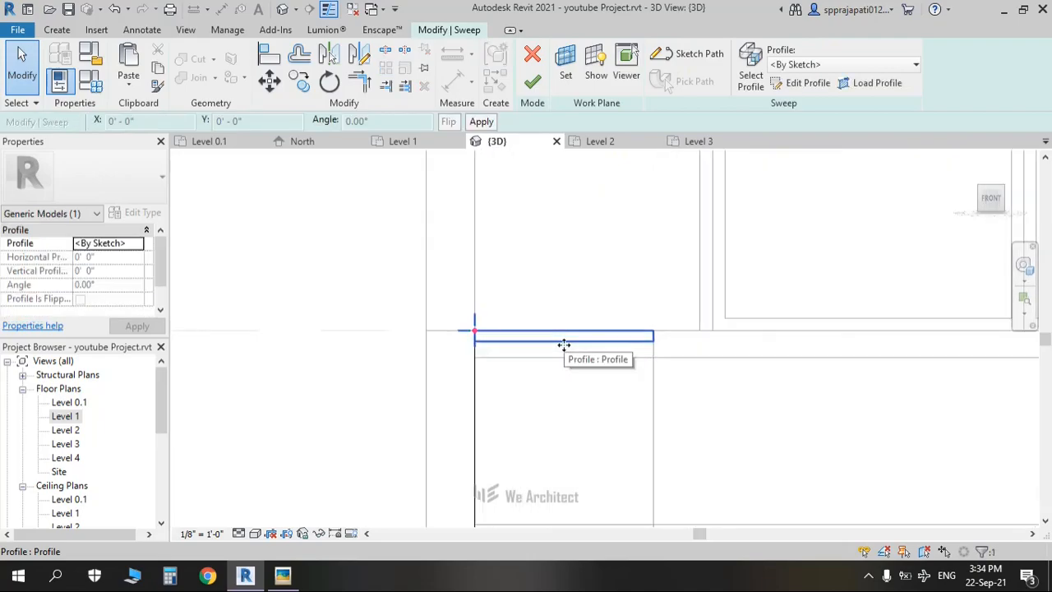
pyautogui.click(782, 87)
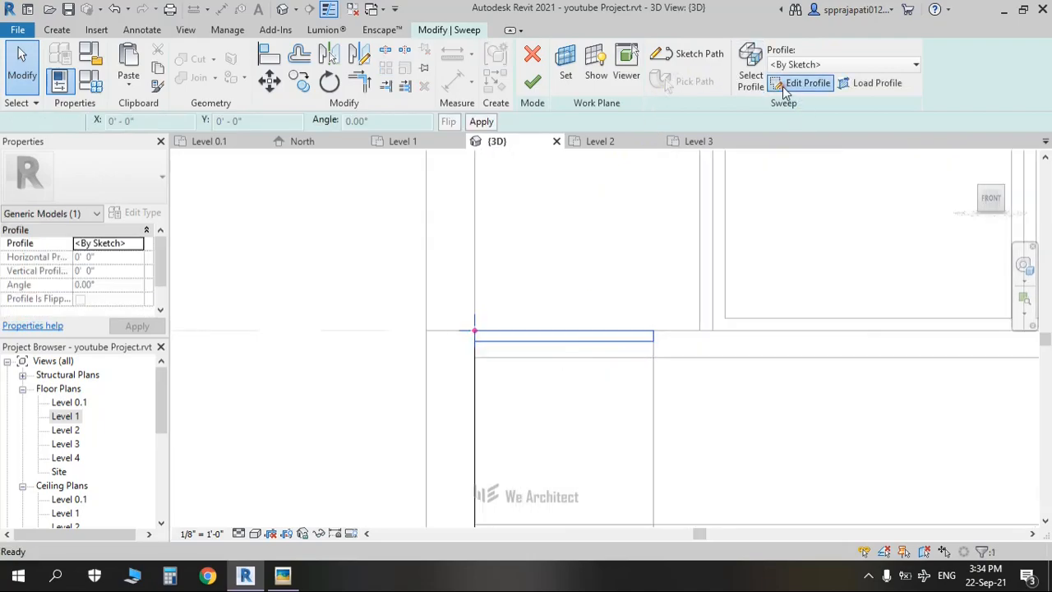
pyautogui.click(540, 345)
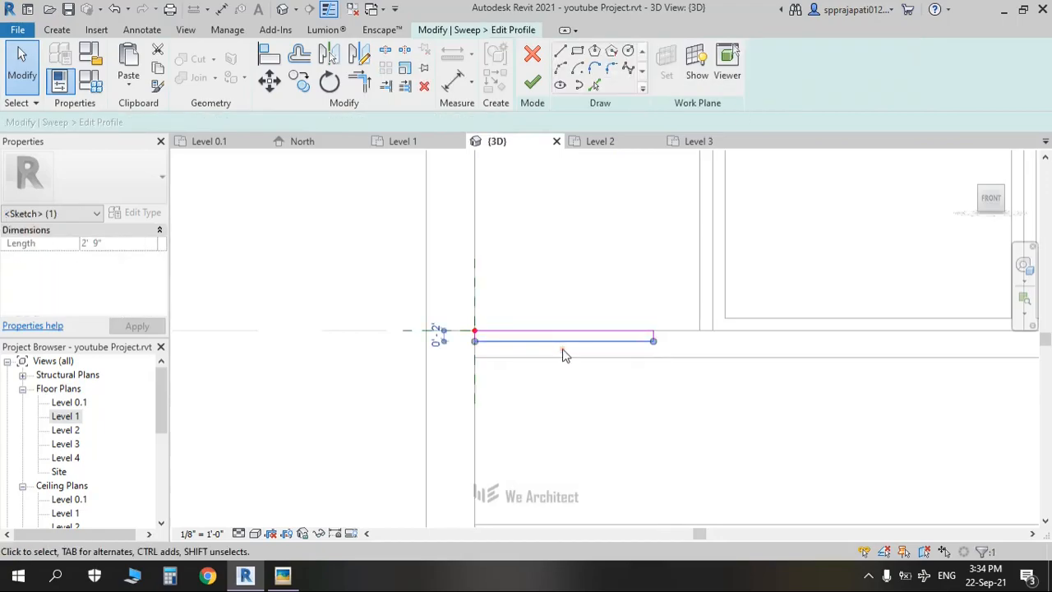
pyautogui.moveTo(728, 282); pyautogui.dragTo(450, 382)
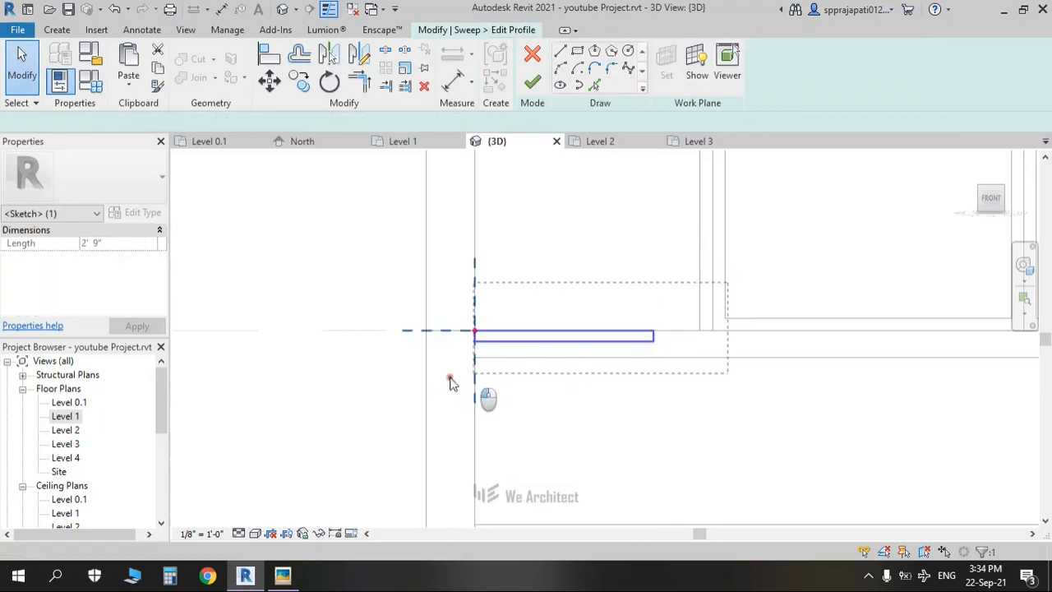
pyautogui.press('Delete')
# Step: Draw a larger 3'-1" by 0'-4 1/2" profile rectangle, finish the sweep, and select the box
pyautogui.click(577, 52)
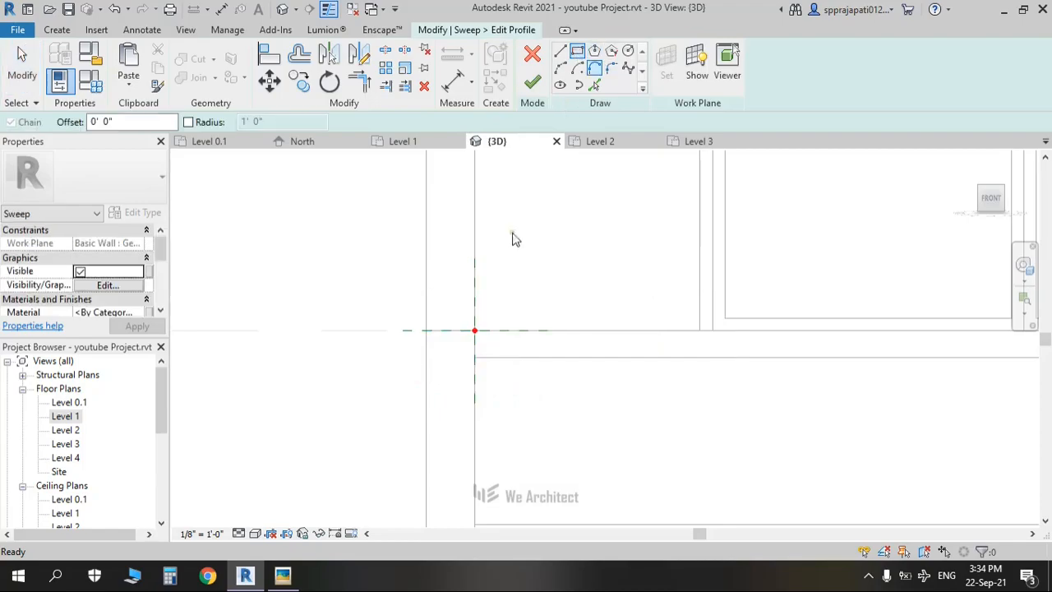
pyautogui.click(475, 331)
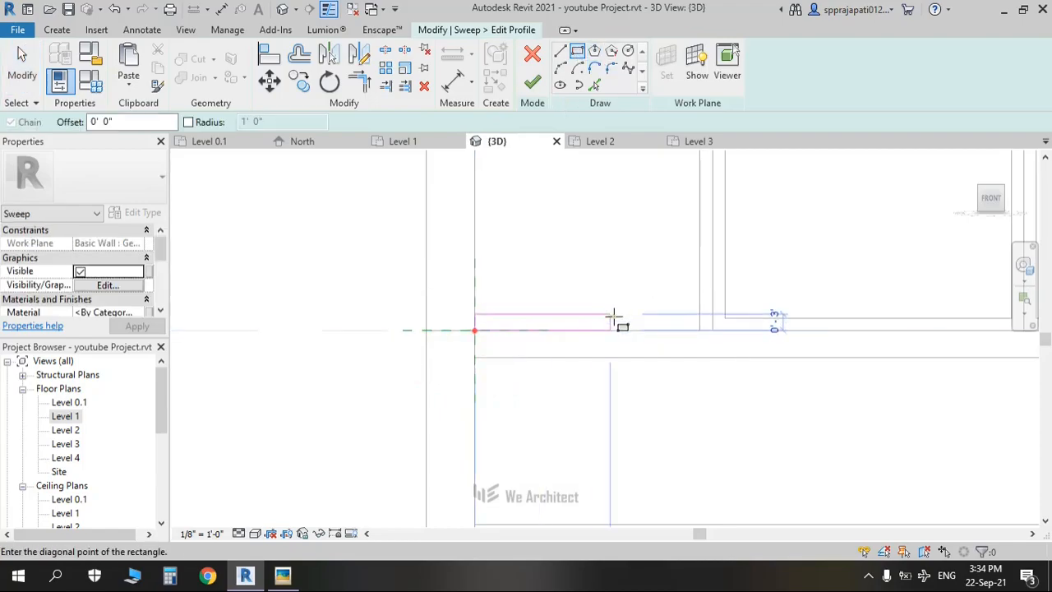
pyautogui.click(675, 319)
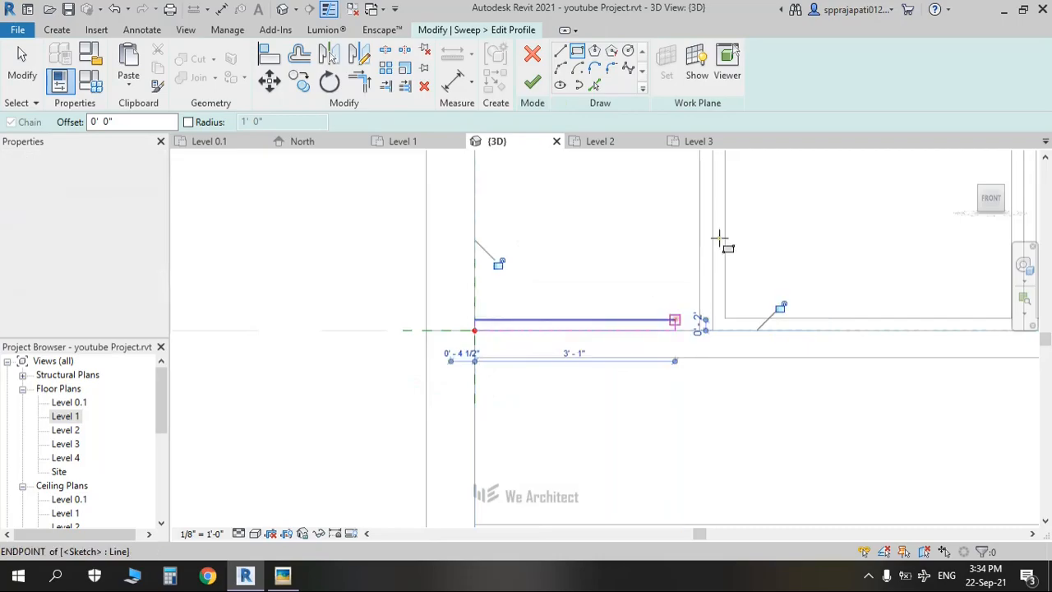
pyautogui.click(533, 86)
pyautogui.click(535, 87)
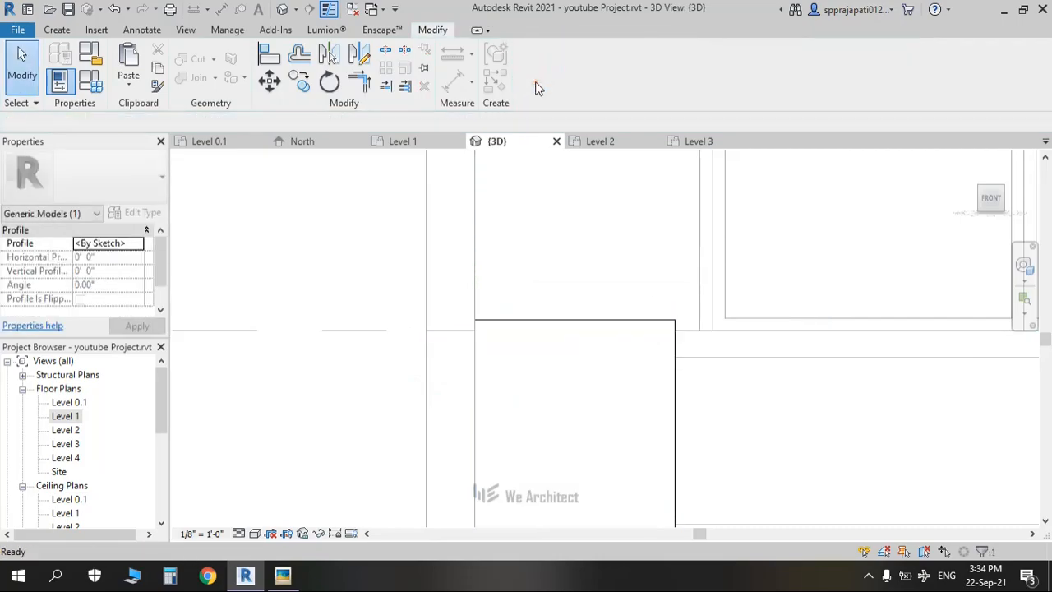
pyautogui.scroll(-3, 612, 308)
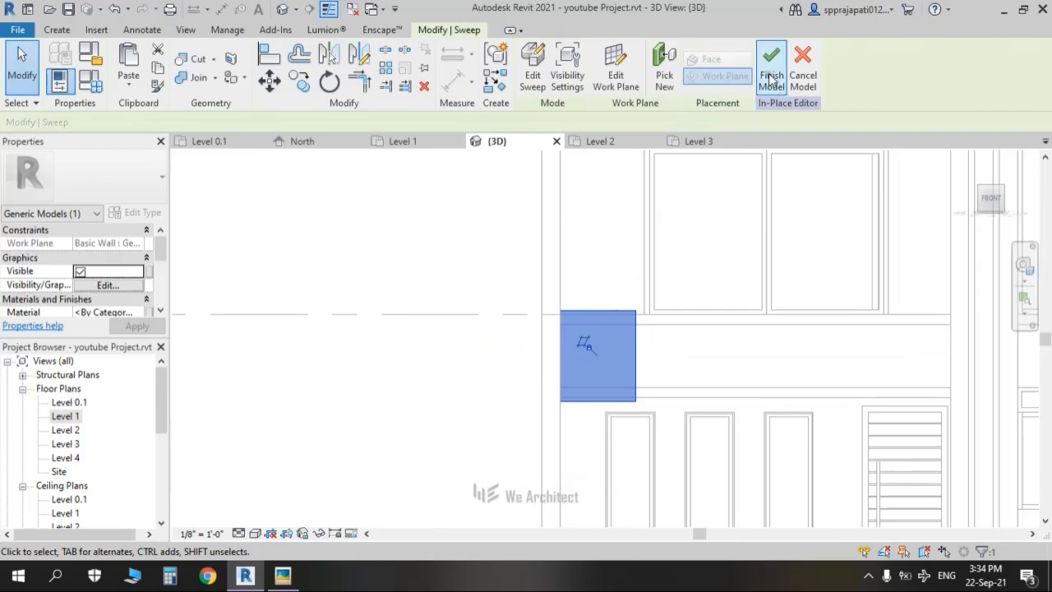
pyautogui.moveTo(681, 362); pyautogui.dragTo(549, 355, button='middle')
pyautogui.click(486, 351)
# Step: Copy the box about 7' to the right, mid-way along the balcony band
pyautogui.press('Down')
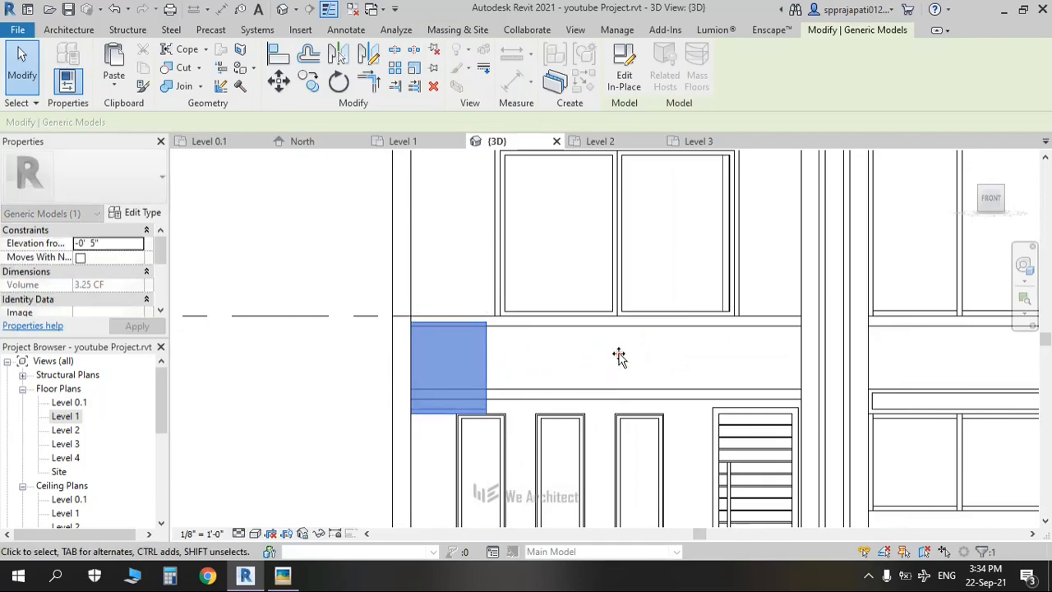
pyautogui.hotkey('ctrl', 'z')
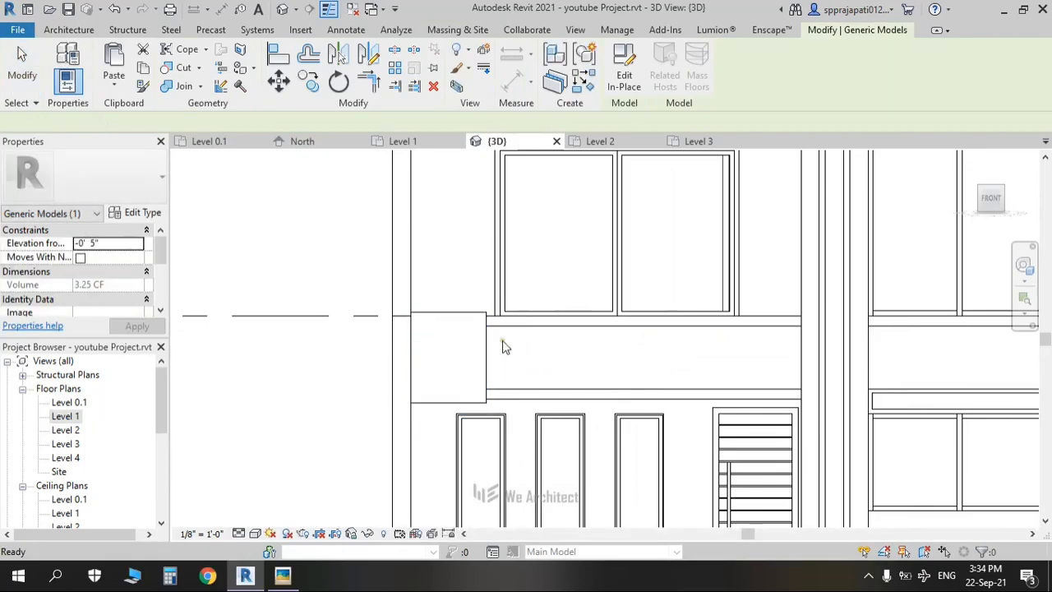
pyautogui.click(489, 349)
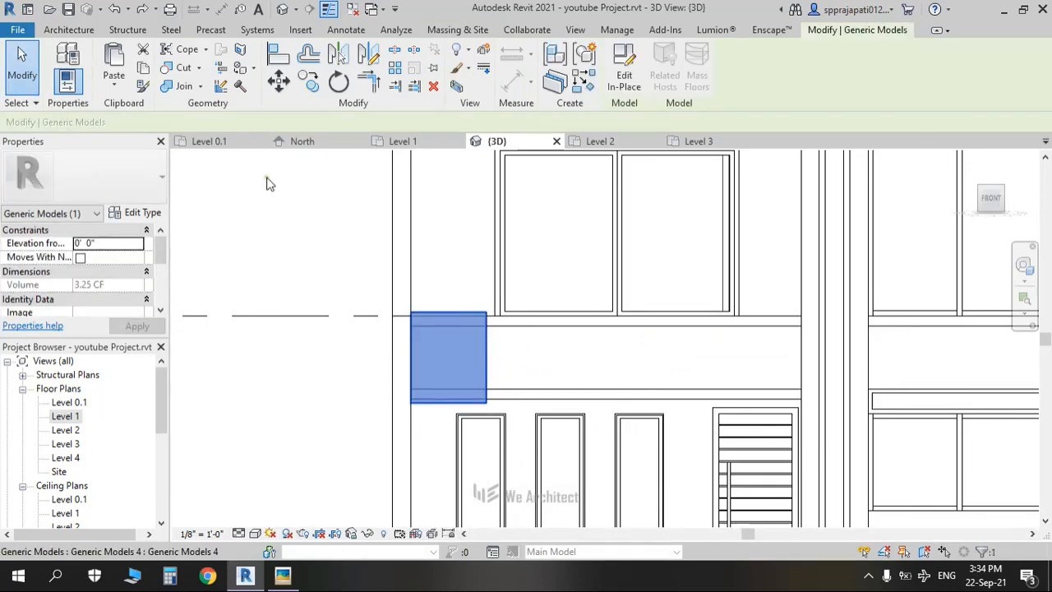
pyautogui.click(313, 83)
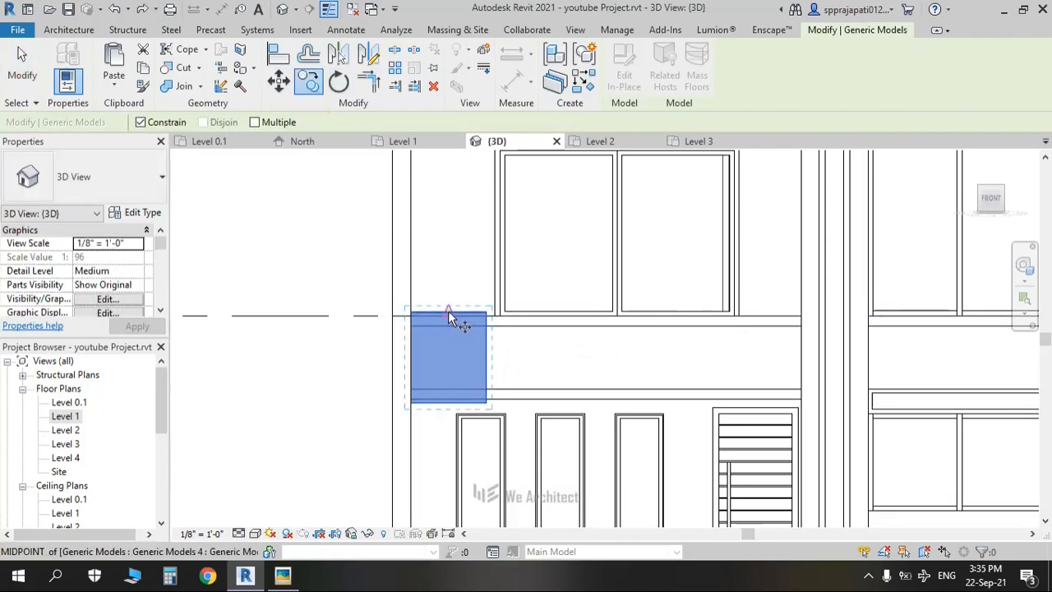
pyautogui.click(617, 313)
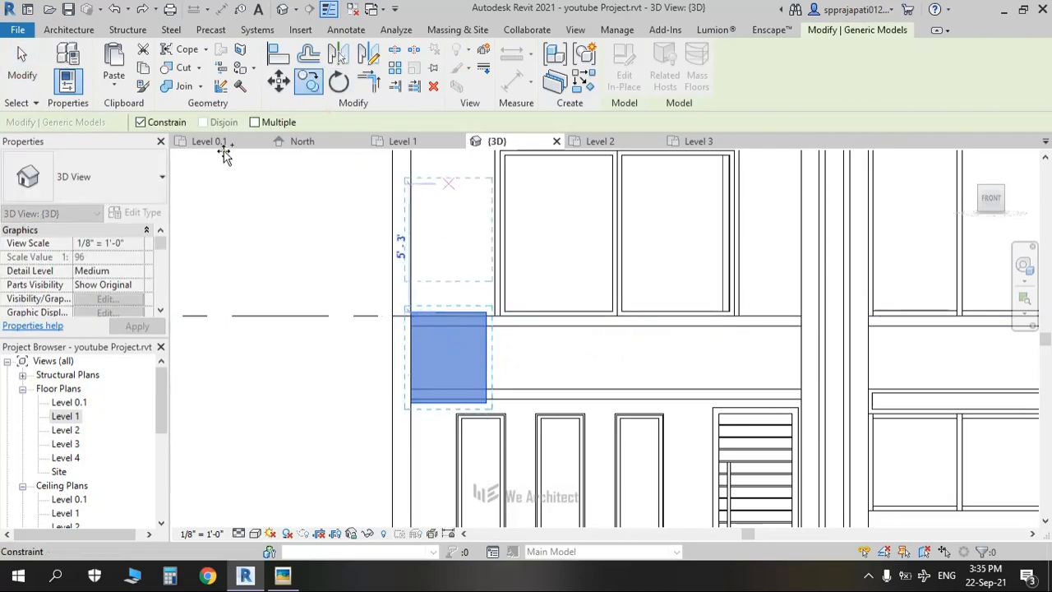
pyautogui.click(552, 364)
# Step: Delete the original corner box and orbit the model to check the remaining box
pyautogui.press('Escape')
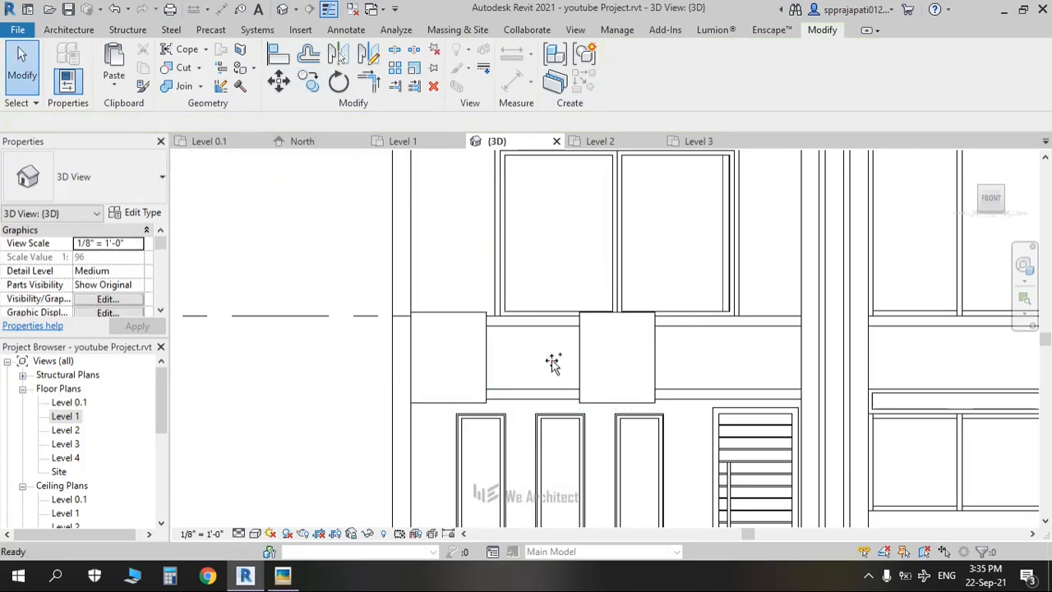
pyautogui.click(461, 317)
pyautogui.press('Delete')
pyautogui.scroll(-4, 461, 315)
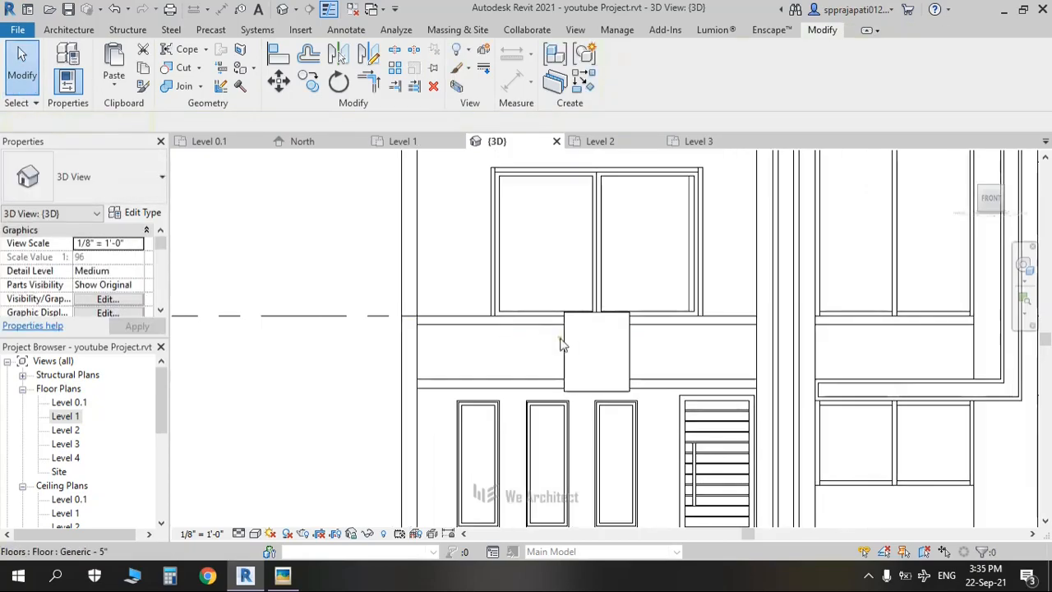
pyautogui.keyDown('shift'); pyautogui.moveTo(538, 366); pyautogui.dragTo(617, 403, button='middle'); pyautogui.keyUp('shift')
pyautogui.moveTo(871, 414); pyautogui.dragTo(835, 312, button='middle')
pyautogui.scroll(5, 723, 345)
pyautogui.scroll(-3, 734, 351)
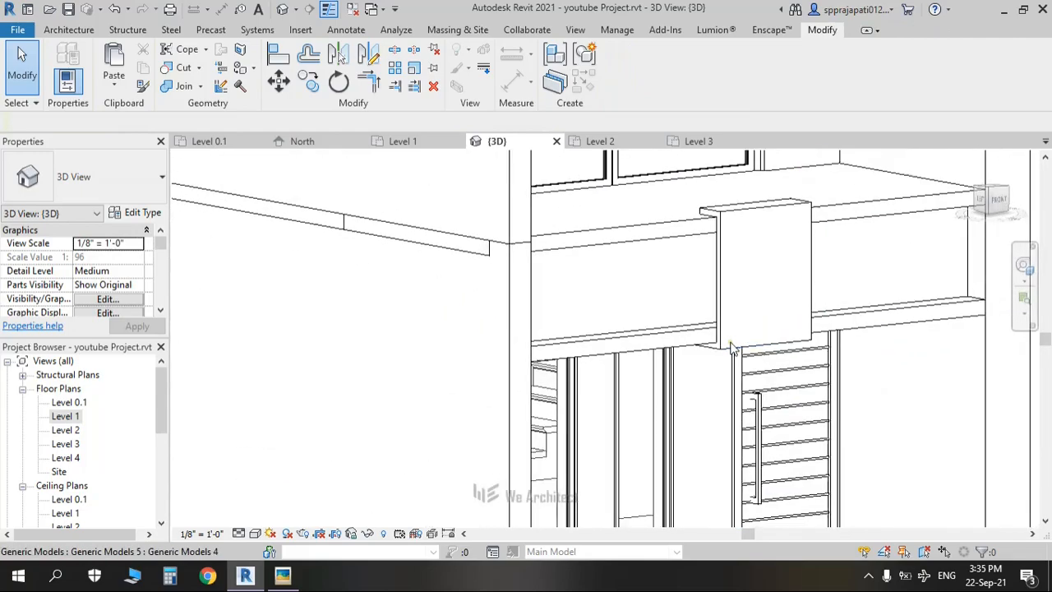
pyautogui.keyDown('shift'); pyautogui.moveTo(736, 343); pyautogui.dragTo(406, 371, button='middle'); pyautogui.keyUp('shift')
pyautogui.hotkey('alt', 'Tab')
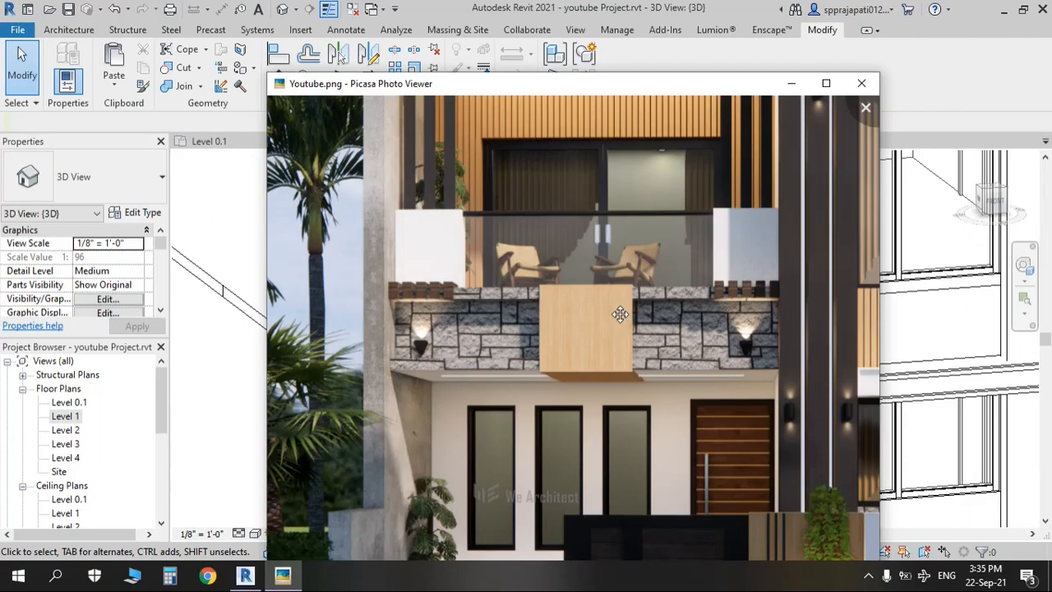
pyautogui.hotkey('alt', 'Tab')
pyautogui.keyDown('shift'); pyautogui.moveTo(619, 310); pyautogui.dragTo(475, 387, button='middle'); pyautogui.keyUp('shift')
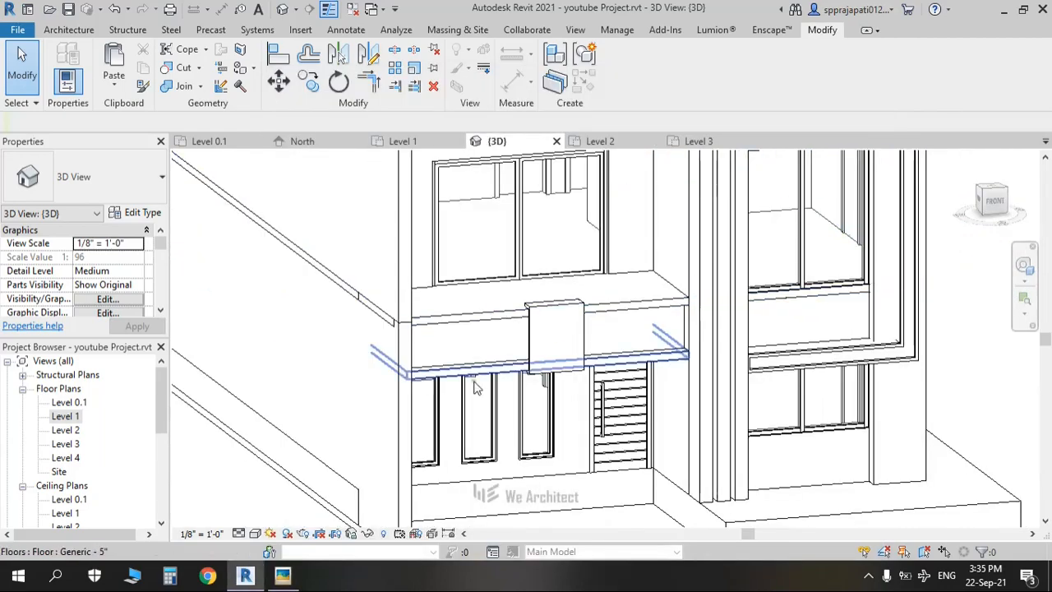
pyautogui.doubleClick(65, 432)
# Step: Draw a 16'-0" Generic - 9" wall between the Level 2 wall intersections, then view it in 3D
pyautogui.scroll(-4, 473, 401)
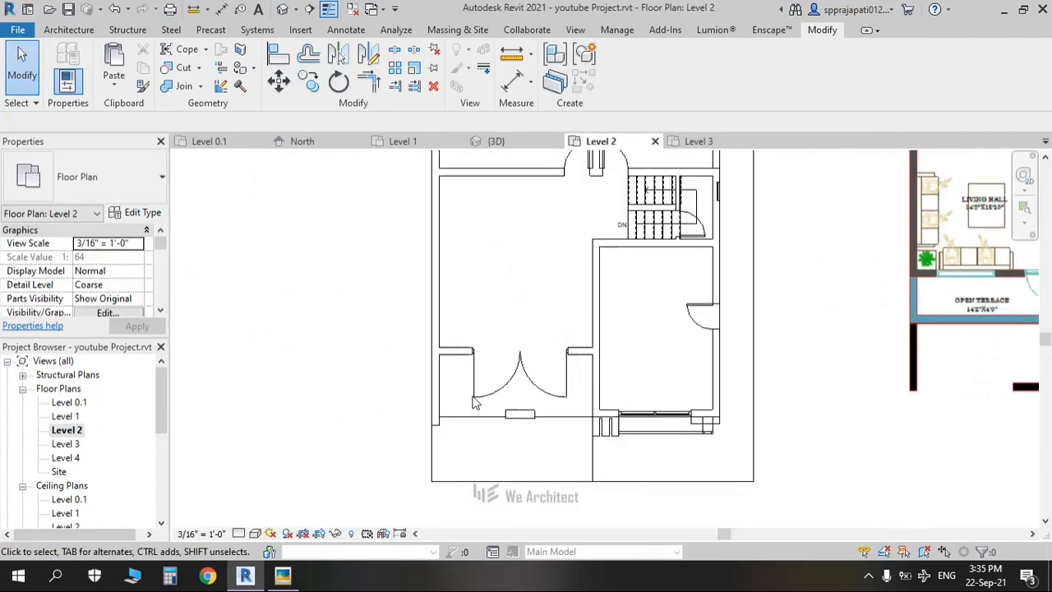
pyautogui.moveTo(473, 399); pyautogui.dragTo(461, 384, button='middle')
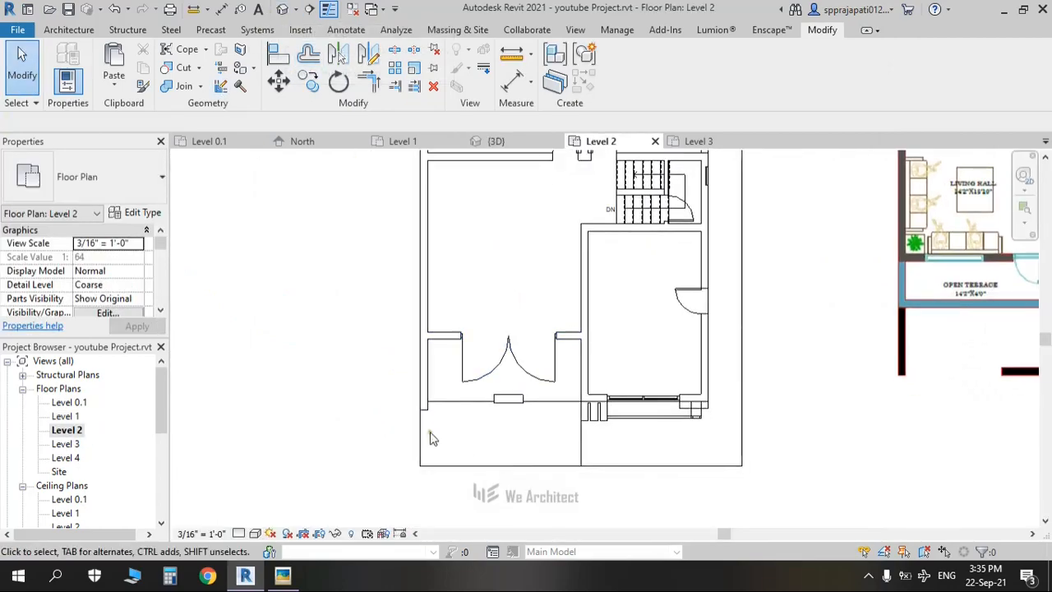
pyautogui.click(68, 29)
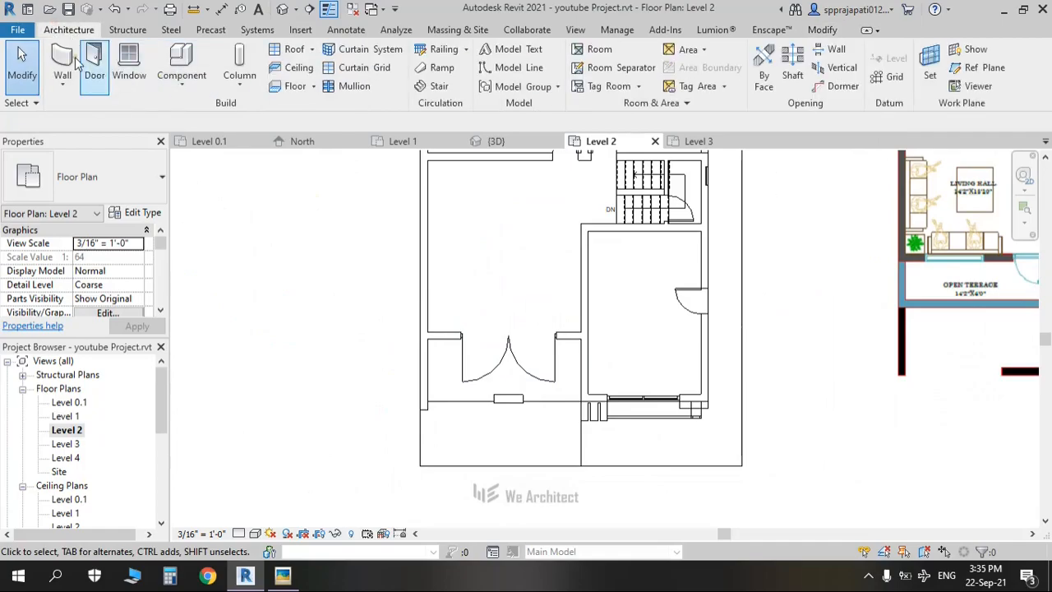
pyautogui.press('w')
pyautogui.press('a')
pyautogui.scroll(4, 532, 404)
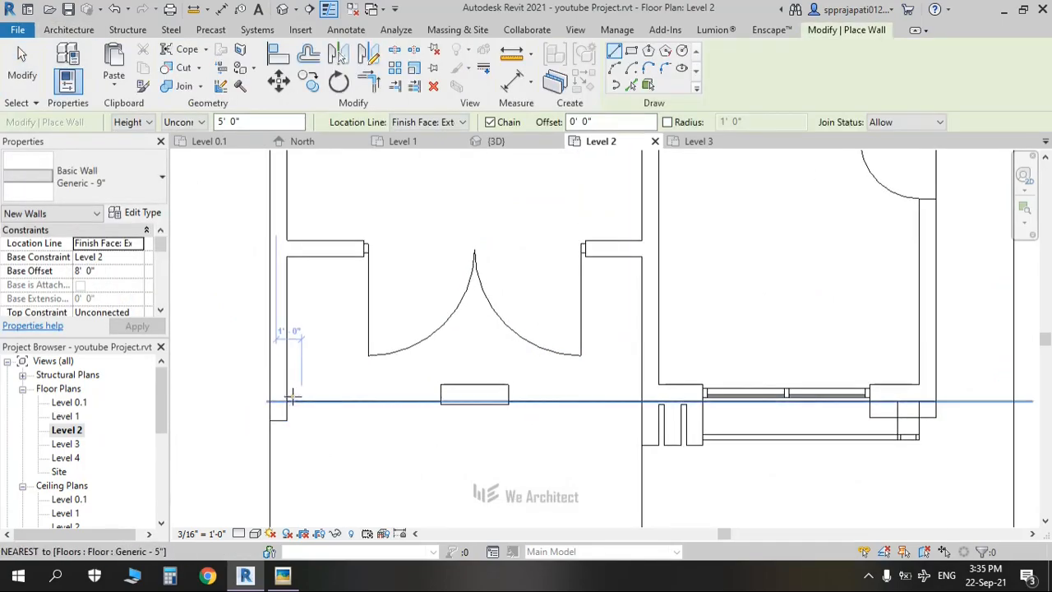
pyautogui.scroll(1, 292, 398)
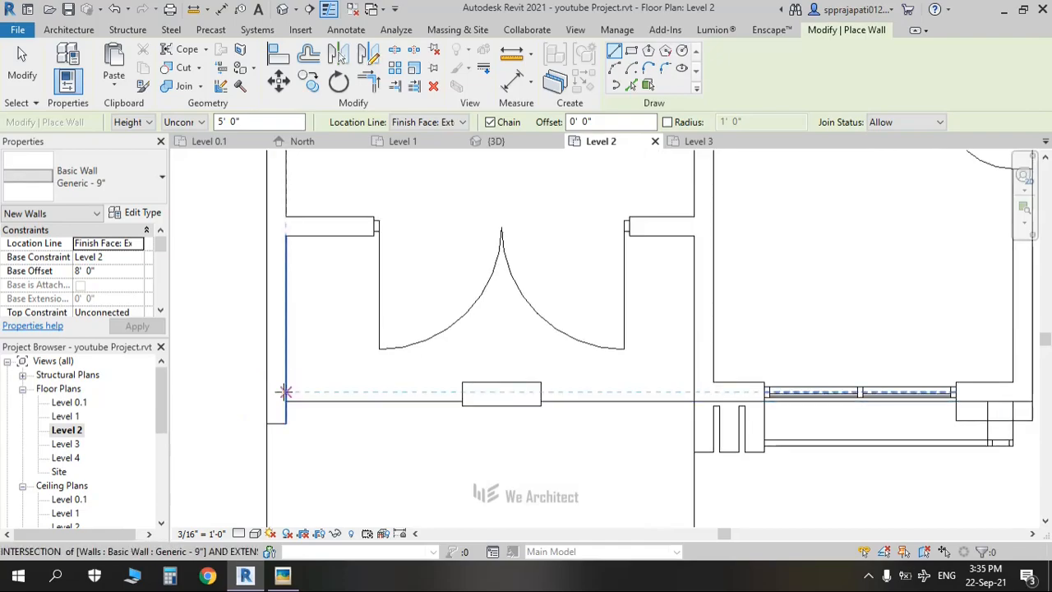
pyautogui.hotkey('alt', 'Tab')
pyautogui.hotkey('alt', 'Tab')
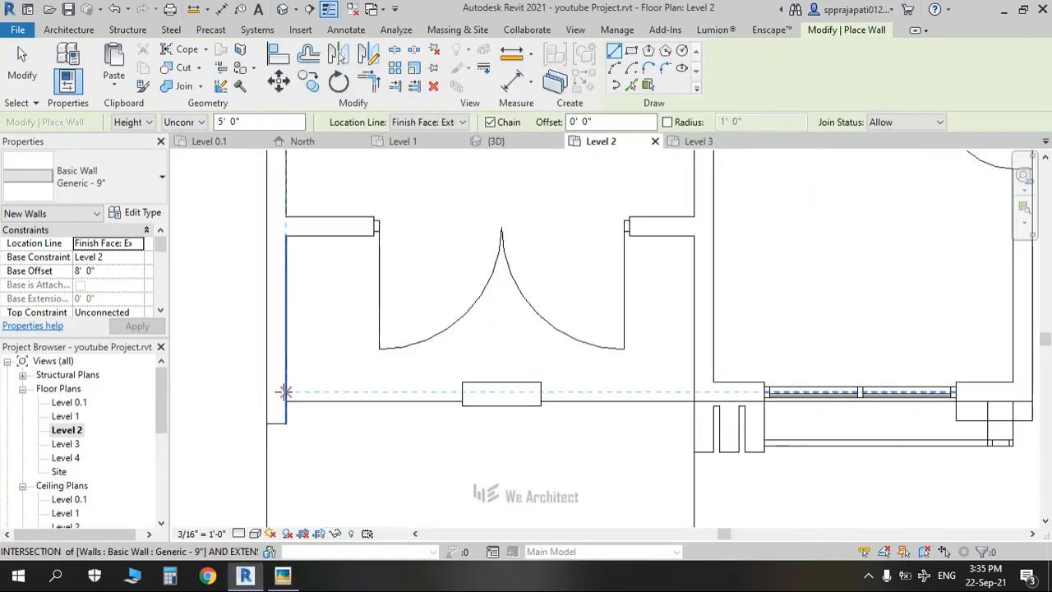
pyautogui.click(284, 391)
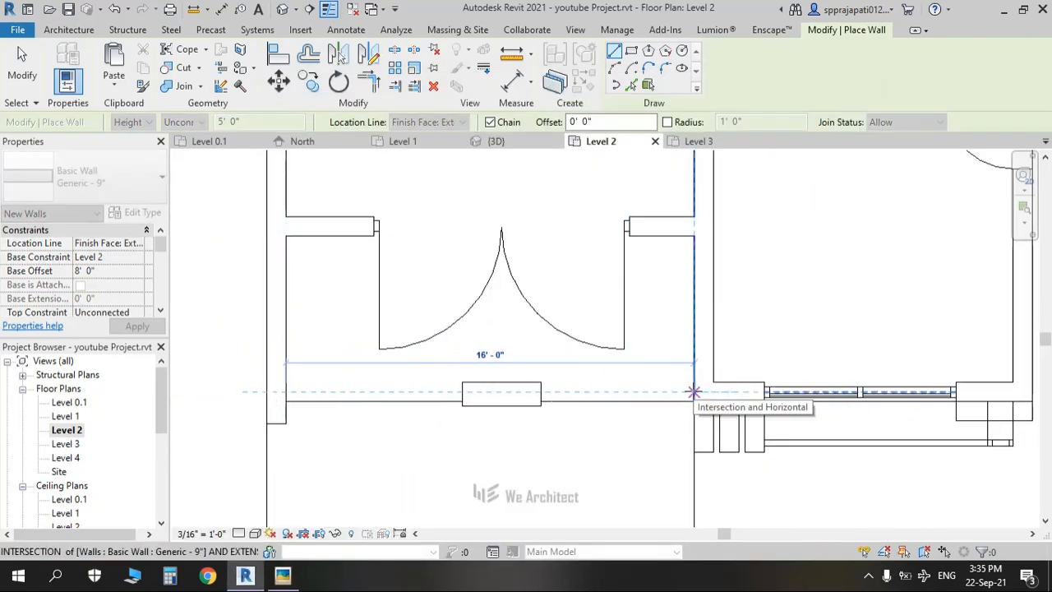
pyautogui.click(694, 391)
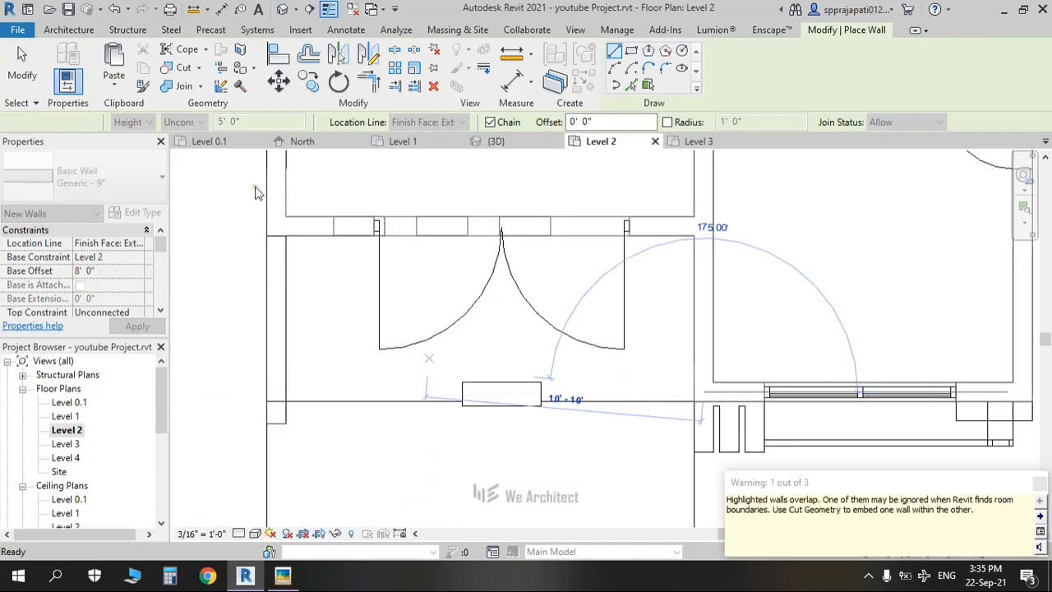
pyautogui.press('Escape')
pyautogui.press('Escape')
pyautogui.click(282, 9)
pyautogui.moveTo(493, 376); pyautogui.dragTo(504, 476, button='middle')
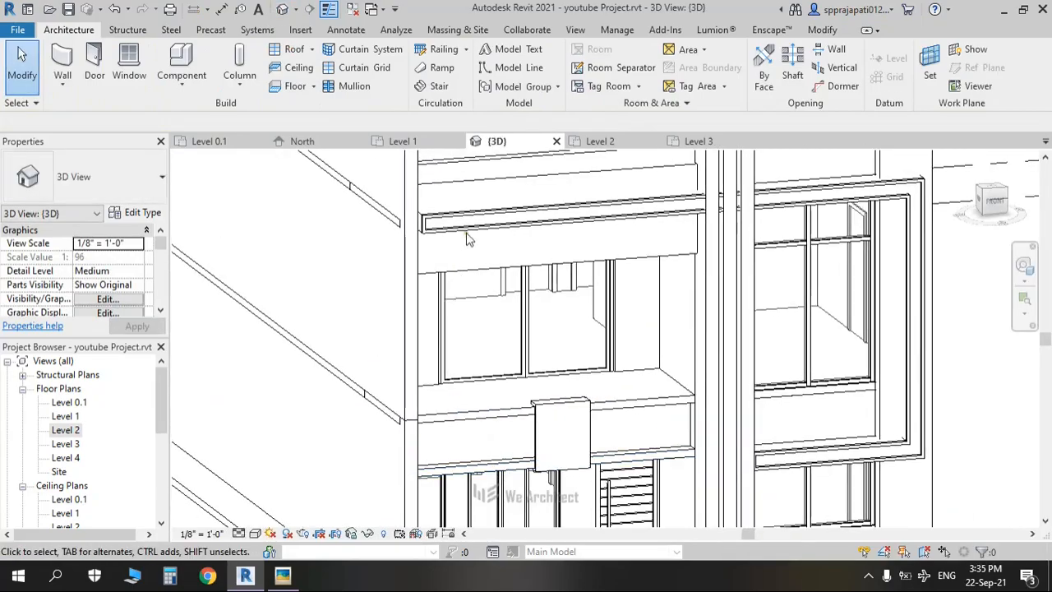
# Step: Give the new wall a 0' 0" base offset and 3' 0" height, then open the Level 2 plan
pyautogui.click(471, 276)
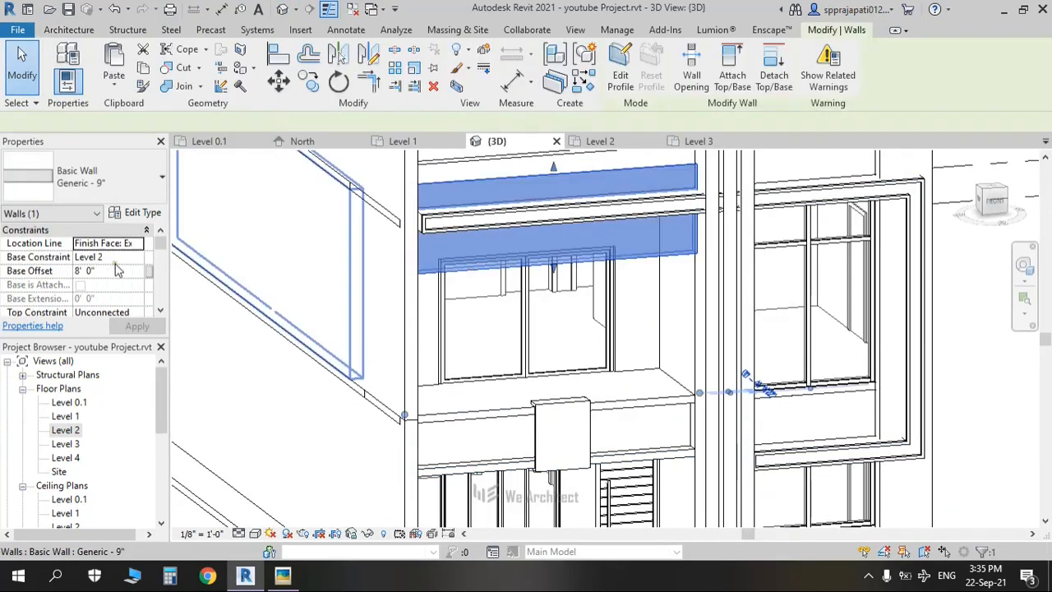
pyautogui.click(116, 272)
pyautogui.write('0')
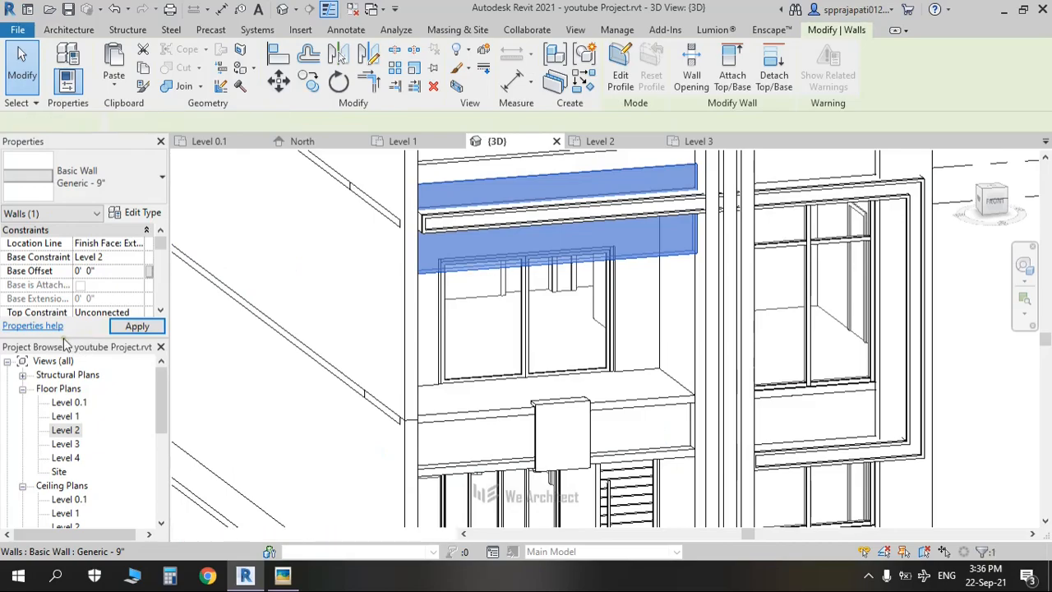
pyautogui.press('Return')
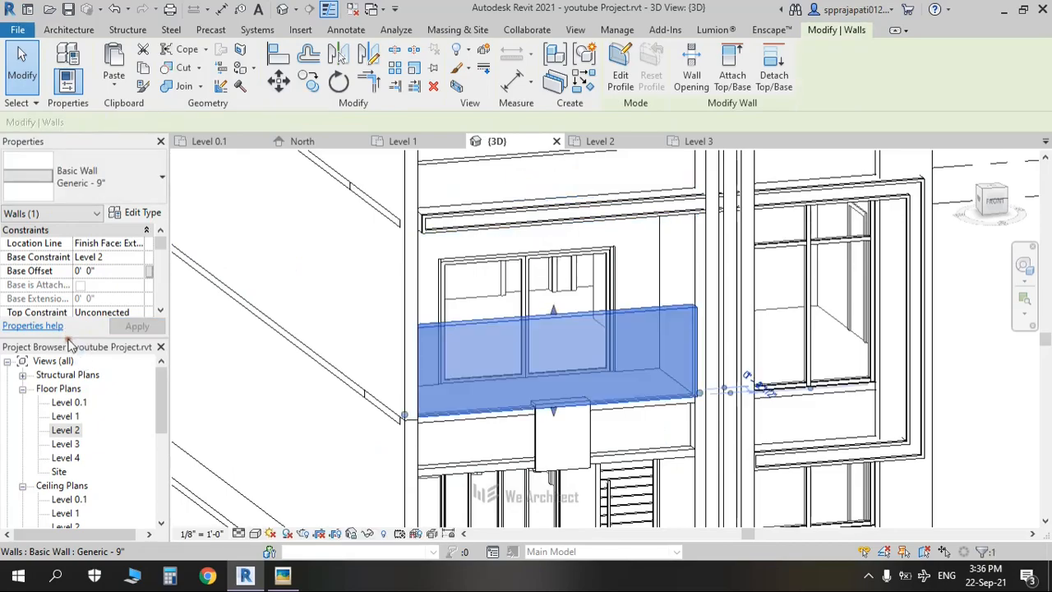
pyautogui.moveTo(72, 345); pyautogui.dragTo(66, 375)
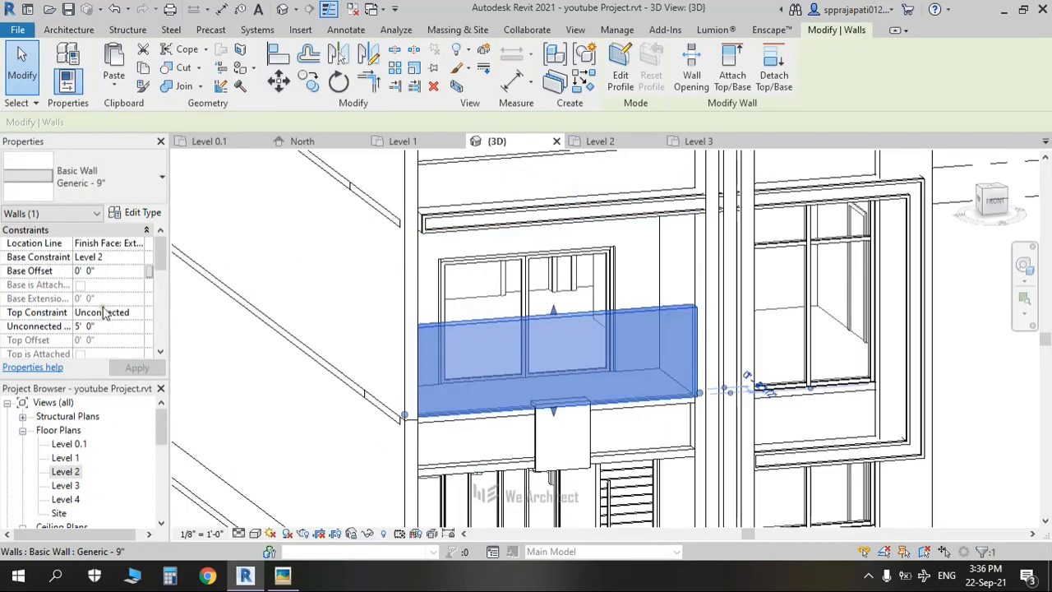
pyautogui.click(115, 327)
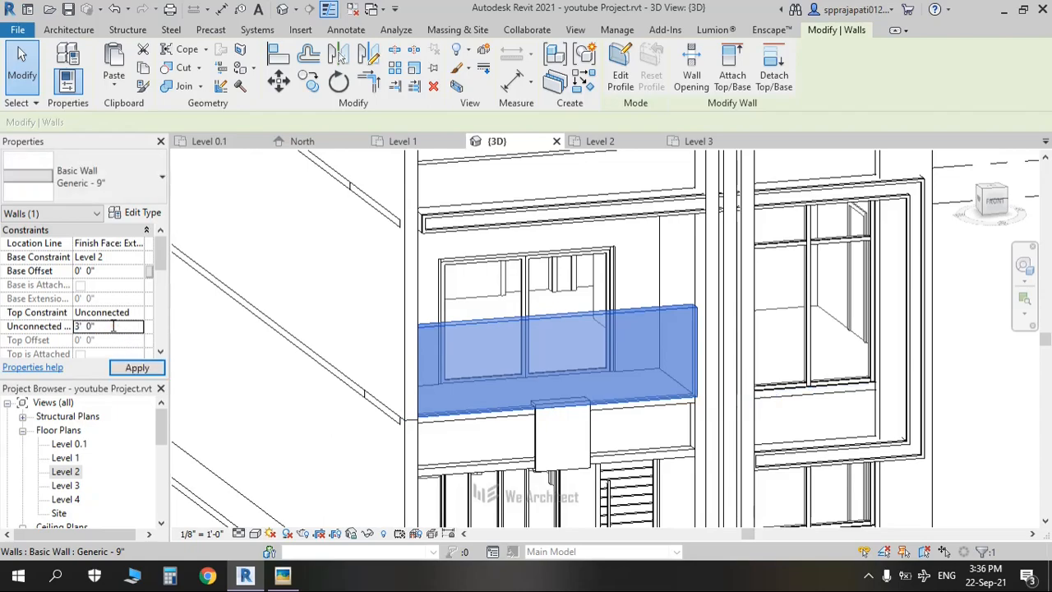
pyautogui.press('Return')
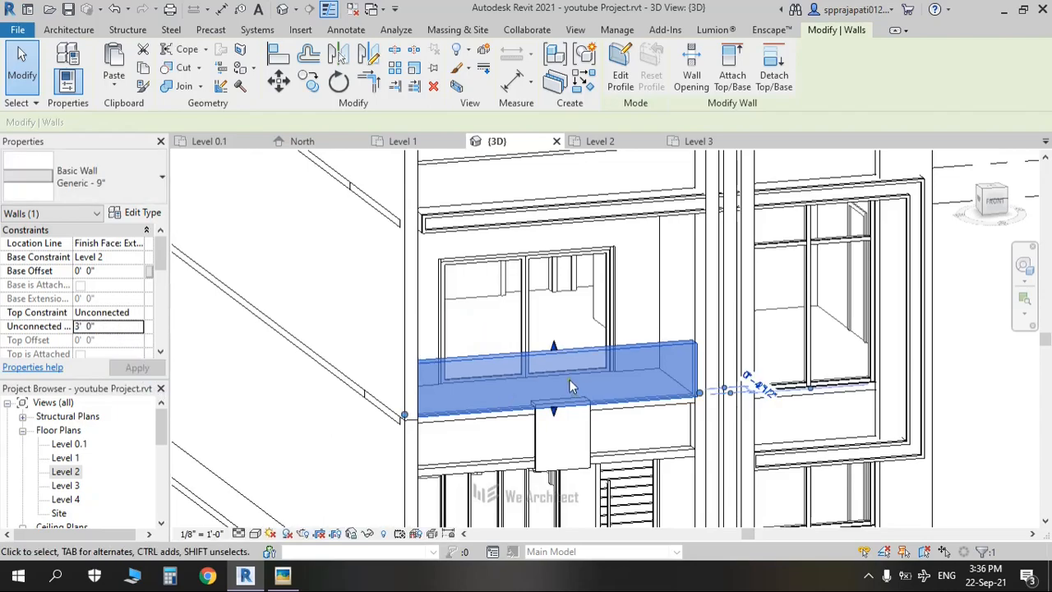
pyautogui.press('Escape')
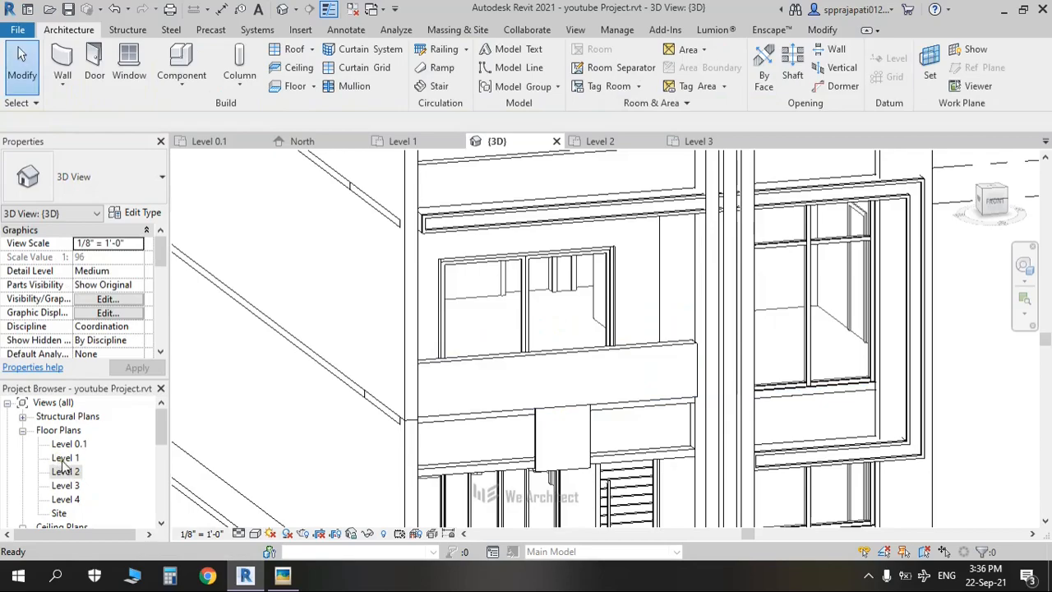
pyautogui.click(65, 472)
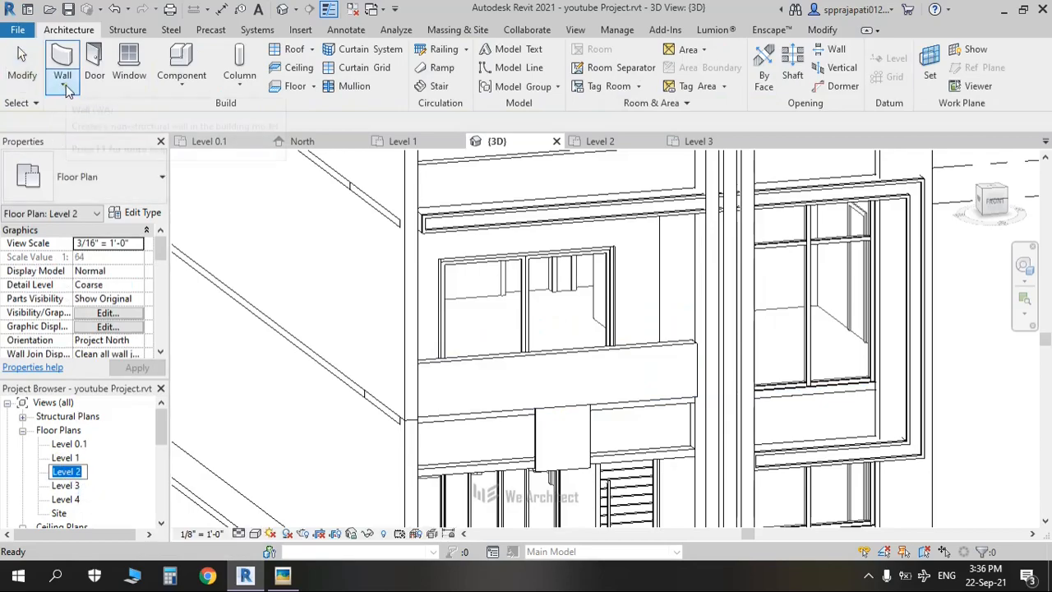
pyautogui.doubleClick(67, 473)
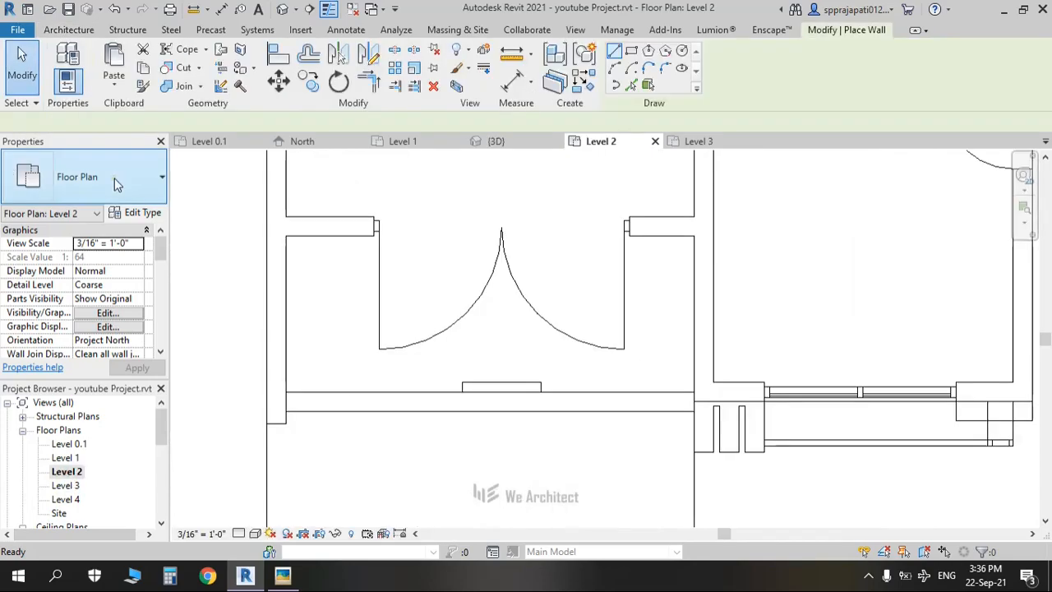
# Step: Draw a 10'-0" Curtain Wall 1 segment along the Level 2 parapet line, then return to 3D
pyautogui.click(88, 173)
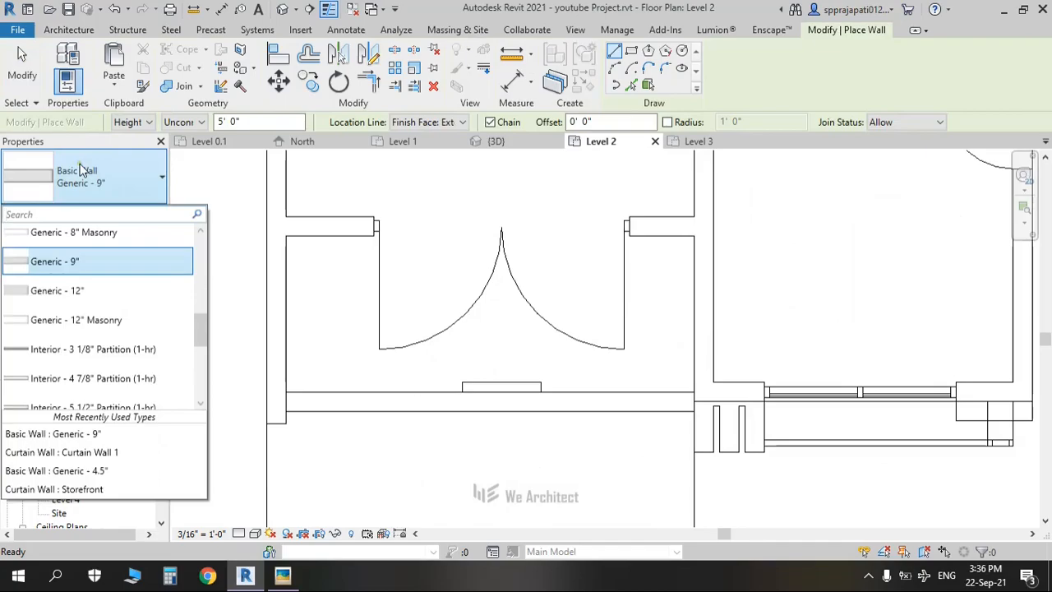
pyautogui.scroll(-6, 82, 349)
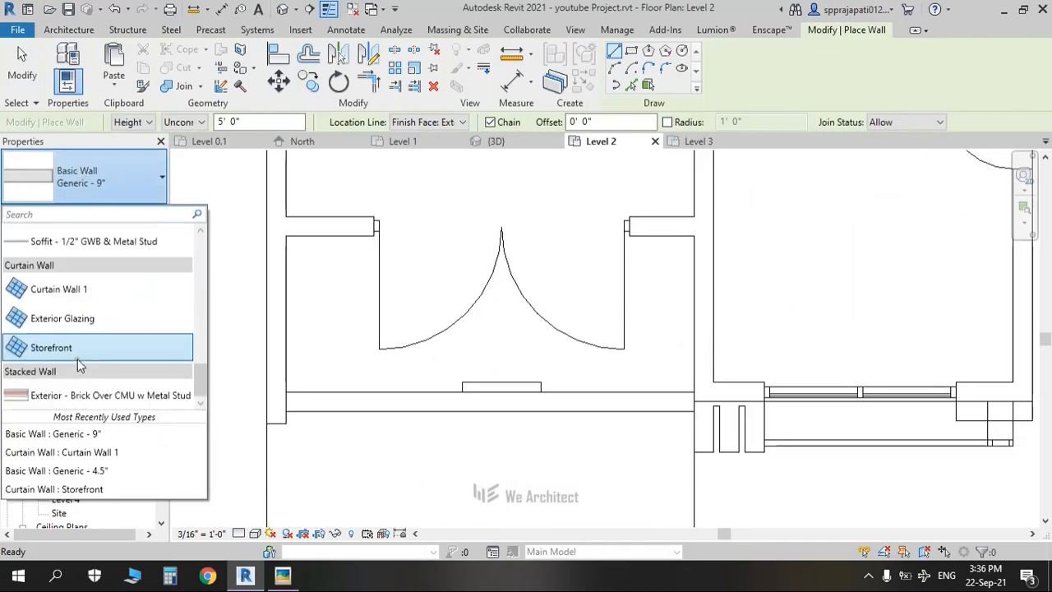
pyautogui.click(70, 349)
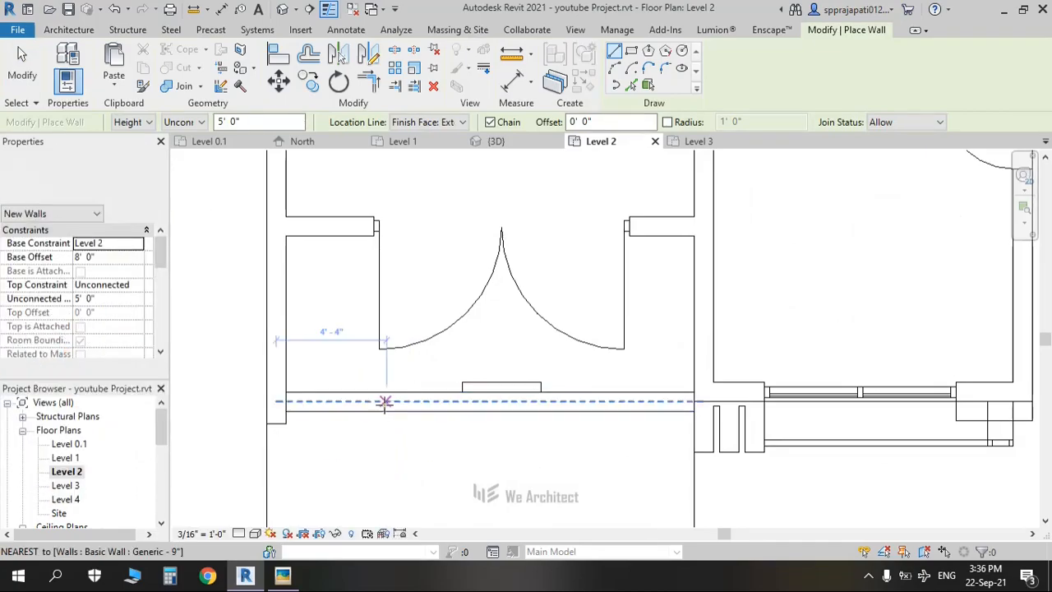
pyautogui.click(127, 187)
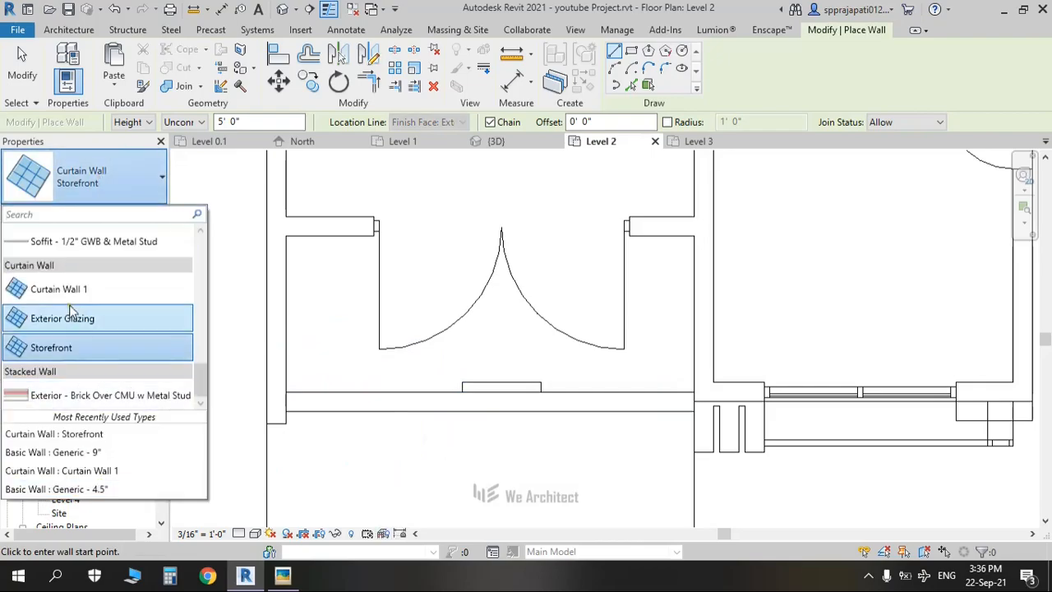
pyautogui.click(123, 335)
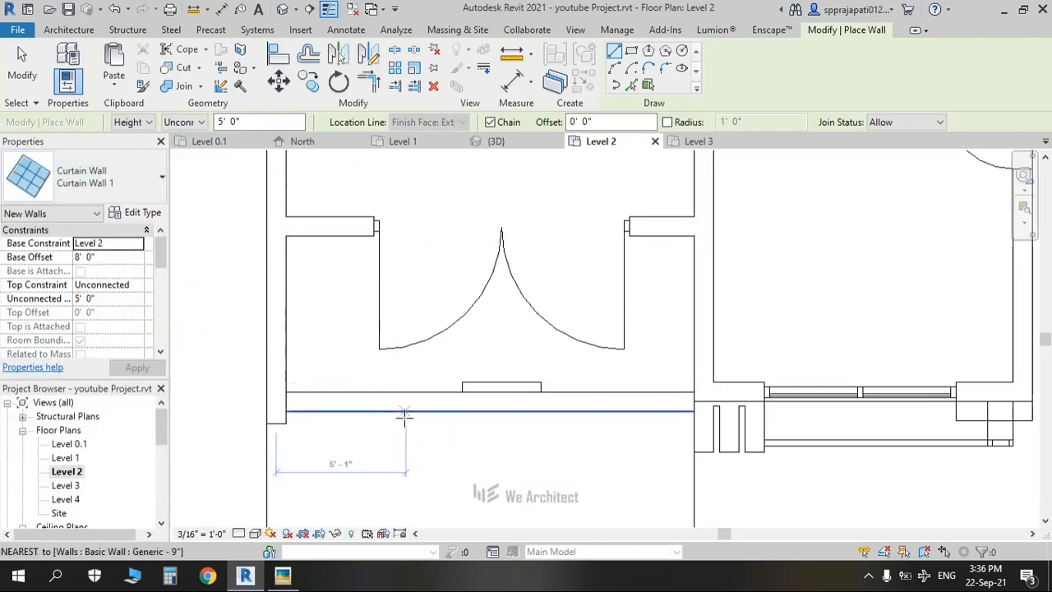
pyautogui.click(374, 401)
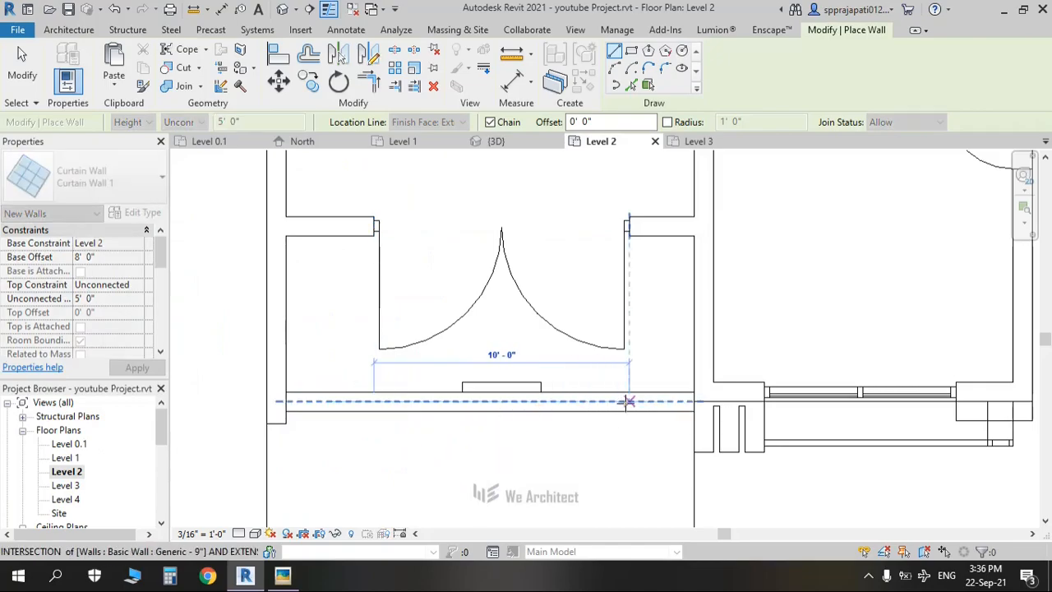
pyautogui.click(627, 401)
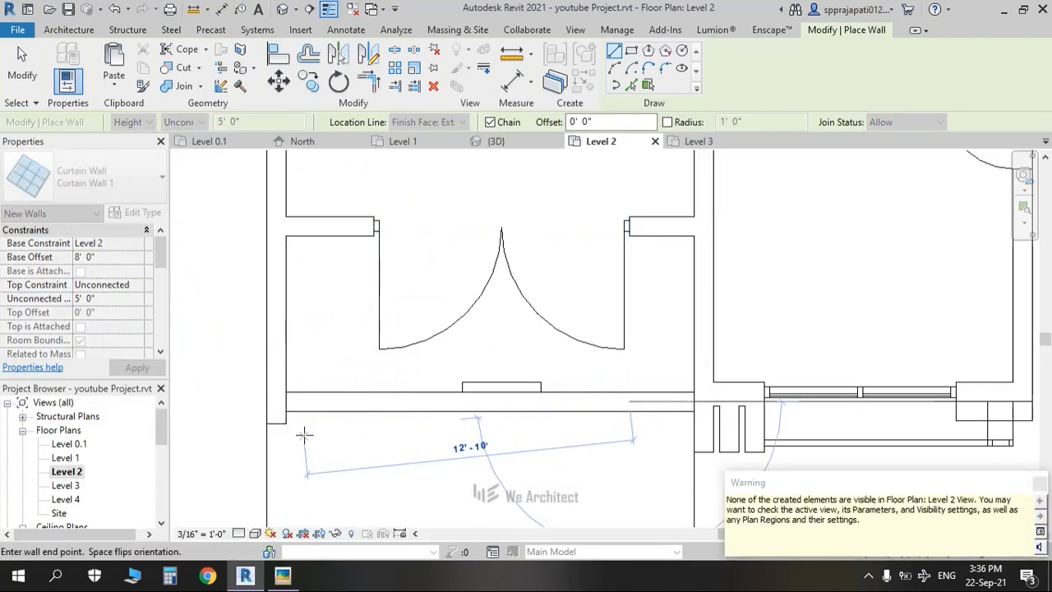
pyautogui.press('Escape')
pyautogui.press('Escape')
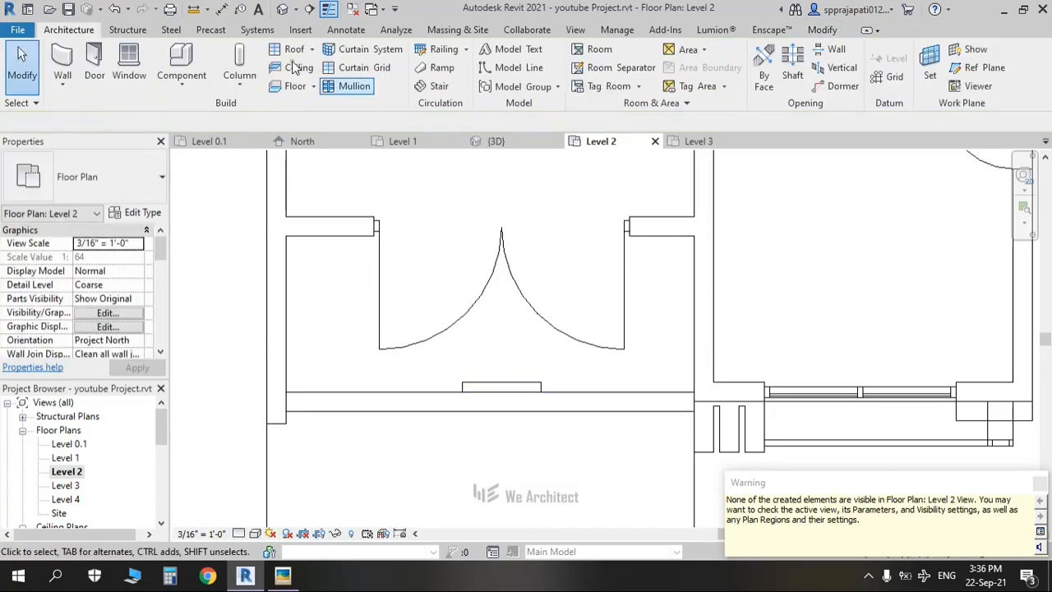
pyautogui.click(281, 10)
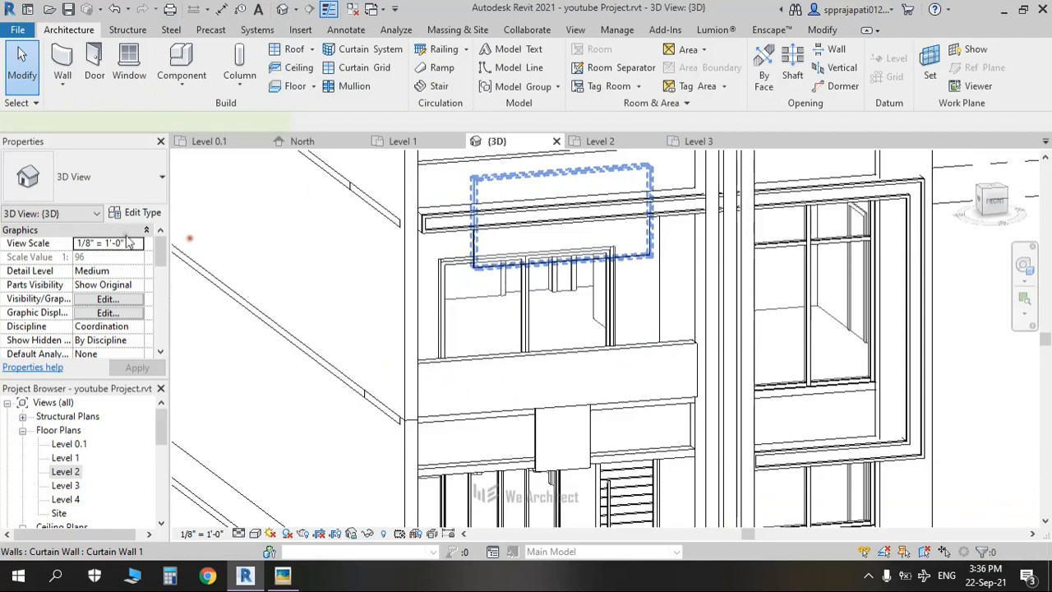
# Step: Set the curtain wall's height to 3' 0" so it sits on the balcony band
pyautogui.click(110, 257)
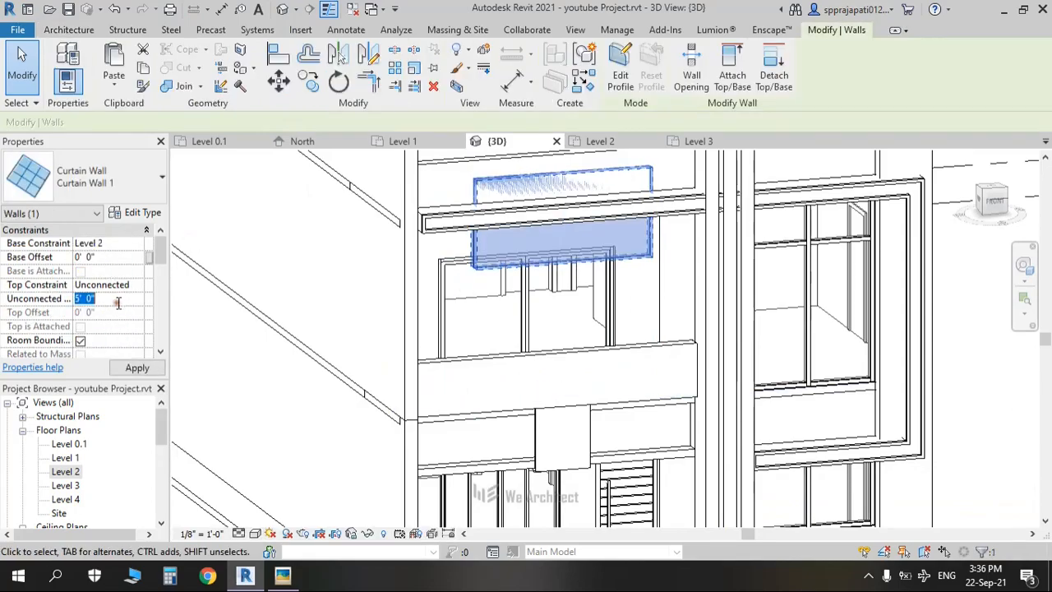
pyautogui.write('3')
pyautogui.press('Return')
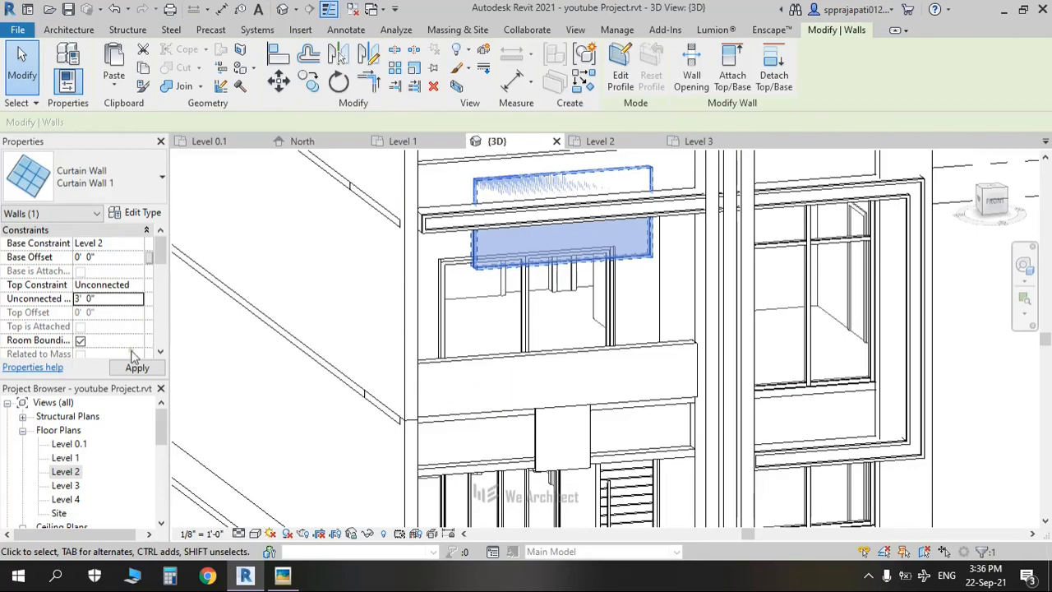
pyautogui.click(149, 370)
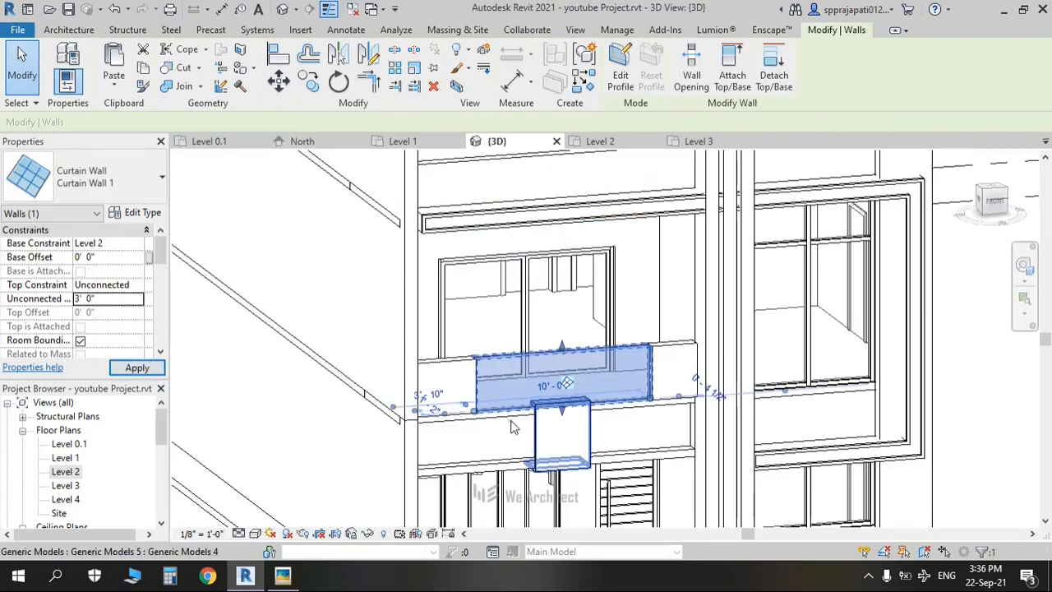
pyautogui.scroll(-2, 321, 288)
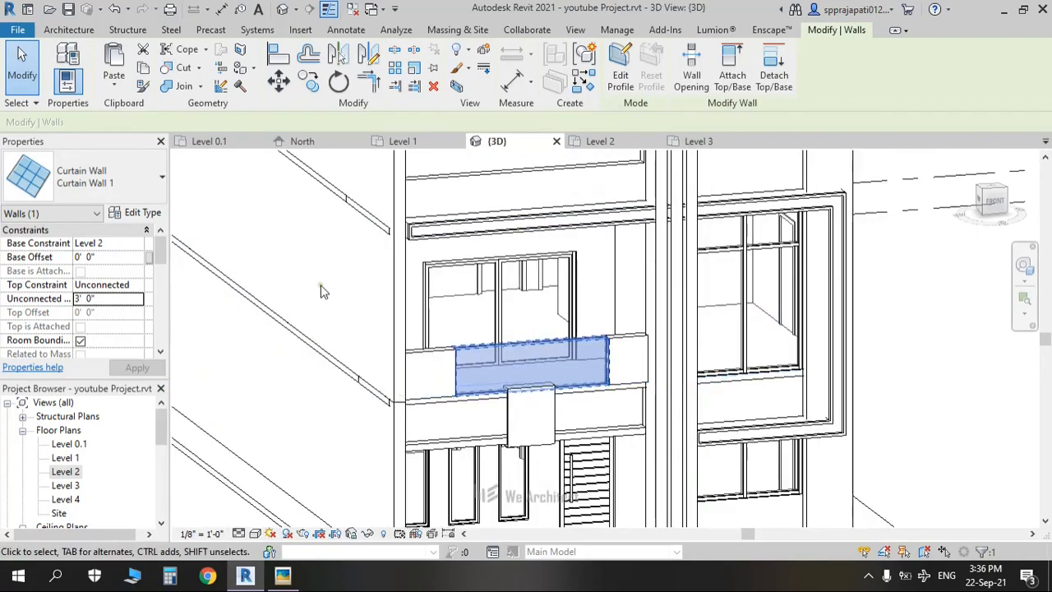
# Step: Add a 2.5" Circular mullion along the balcony railing's top grid line
pyautogui.click(68, 30)
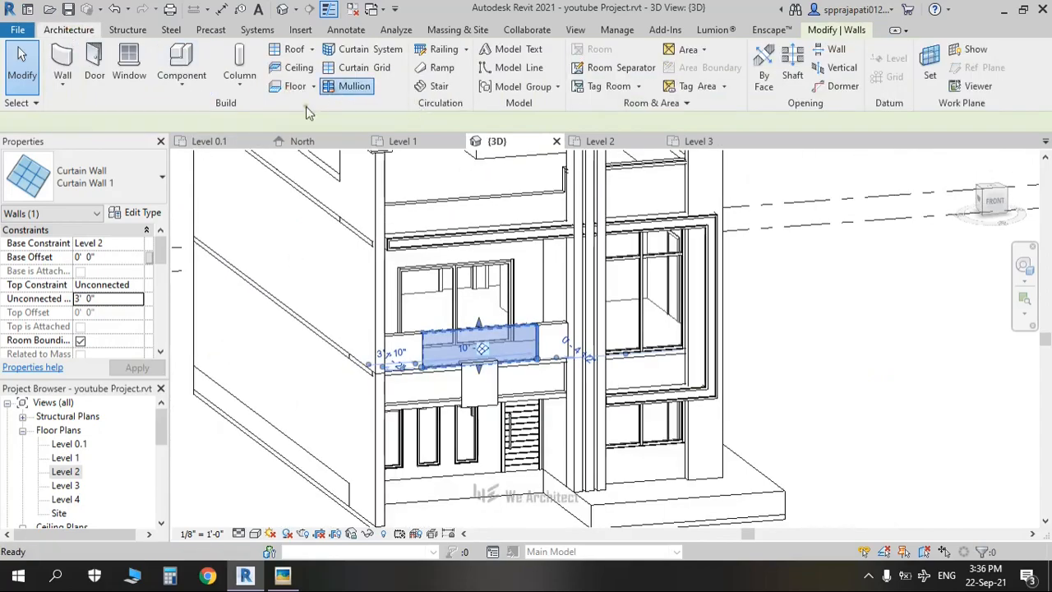
pyautogui.click(349, 85)
pyautogui.click(134, 186)
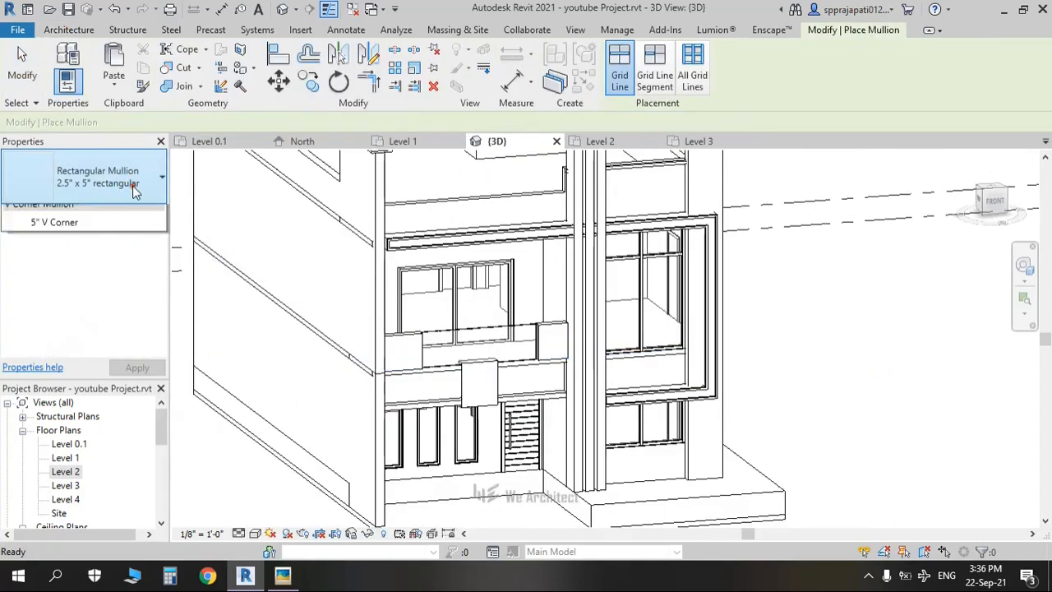
pyautogui.click(91, 252)
pyautogui.scroll(3, 456, 332)
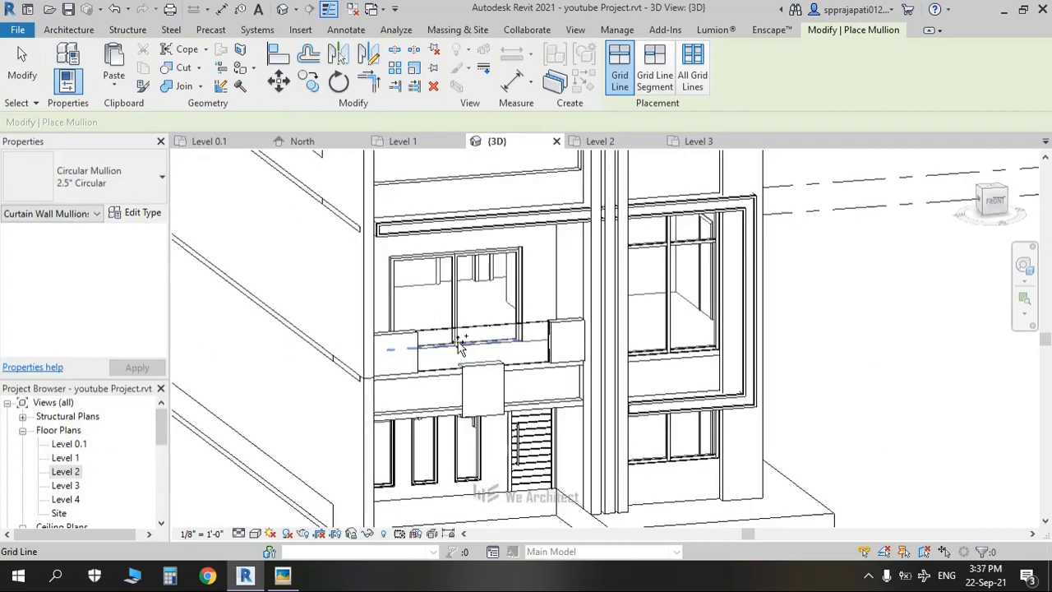
pyautogui.click(450, 326)
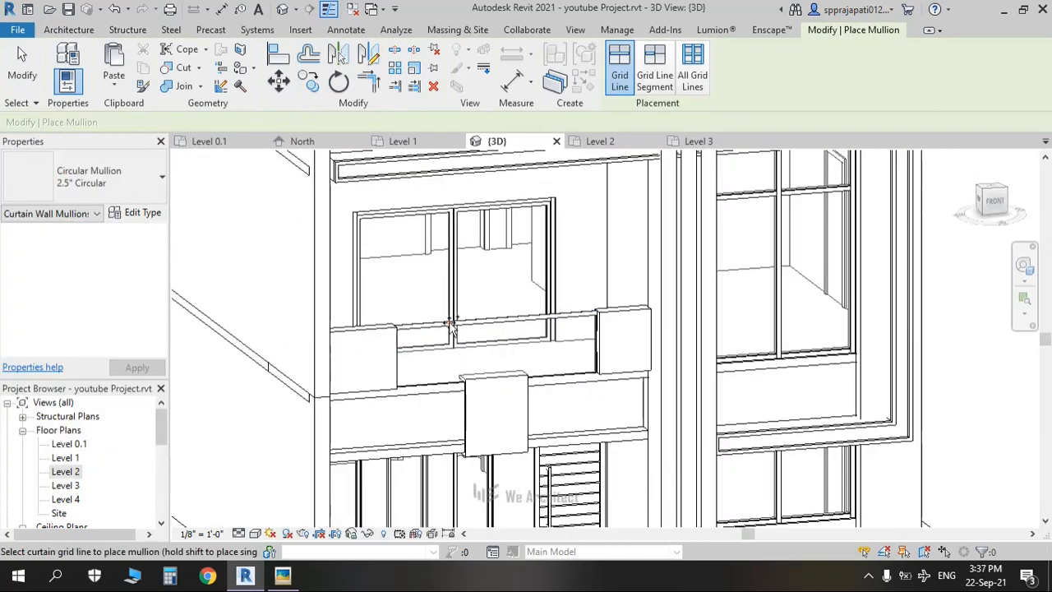
pyautogui.press('Escape')
pyautogui.press('Escape')
pyautogui.scroll(-4, 501, 353)
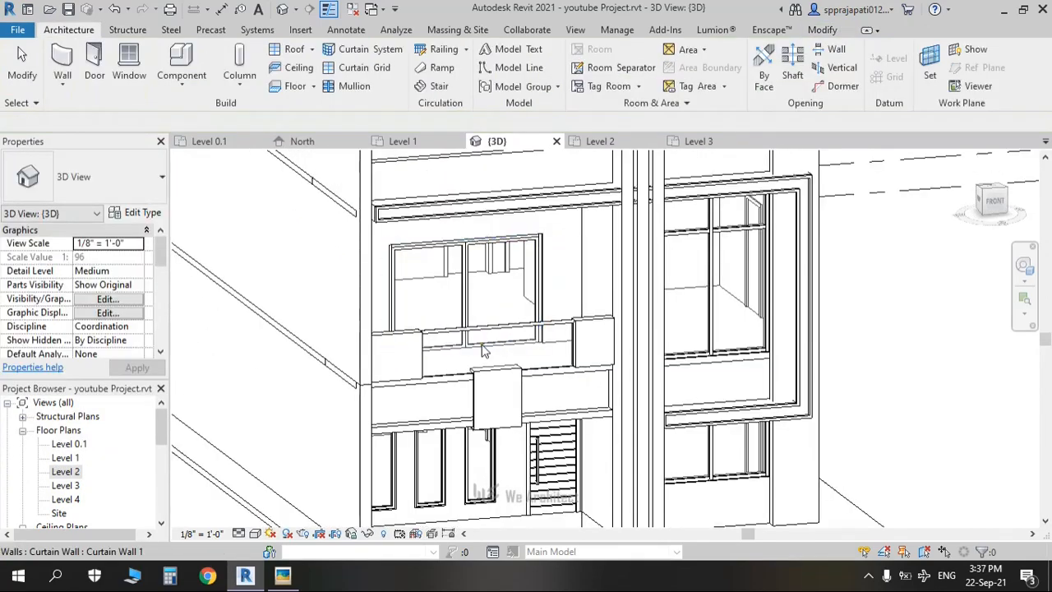
pyautogui.hotkey('alt', 'Tab')
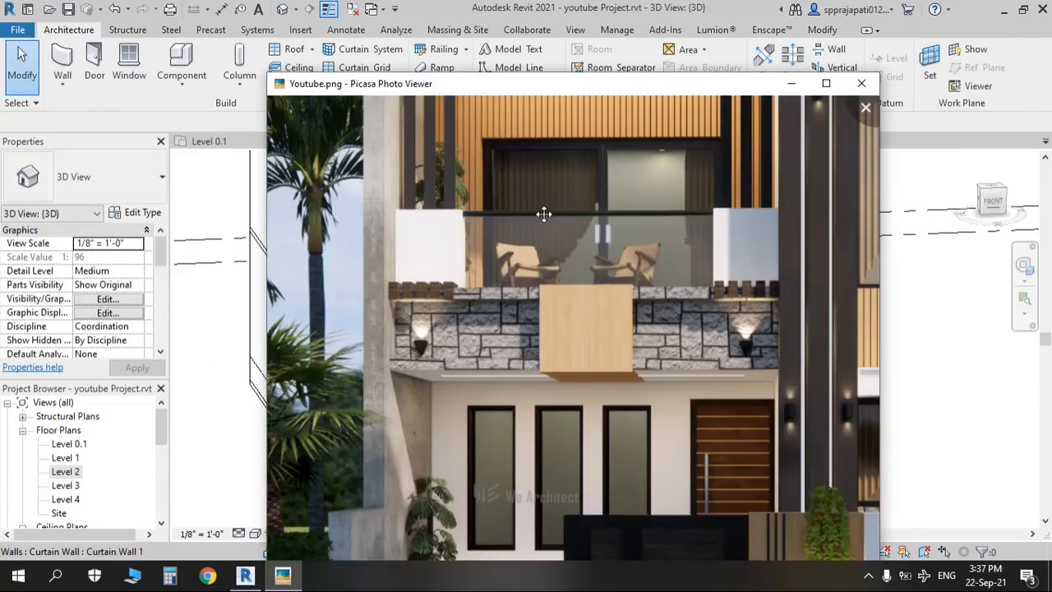
pyautogui.hotkey('alt', 'Tab')
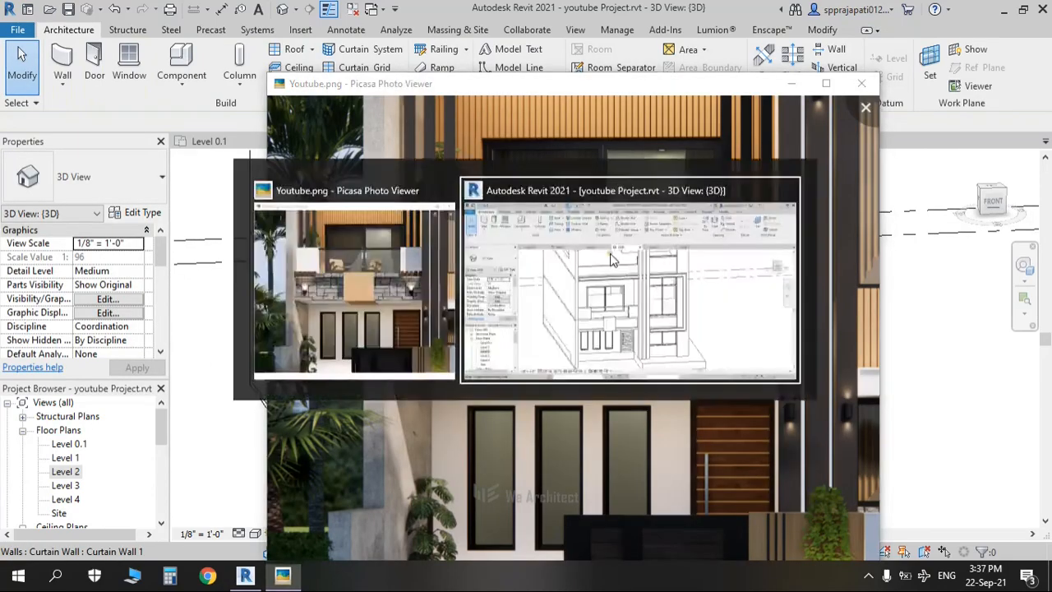
pyautogui.keyDown('shift'); pyautogui.moveTo(485, 406); pyautogui.dragTo(476, 398, button='middle'); pyautogui.keyUp('shift')
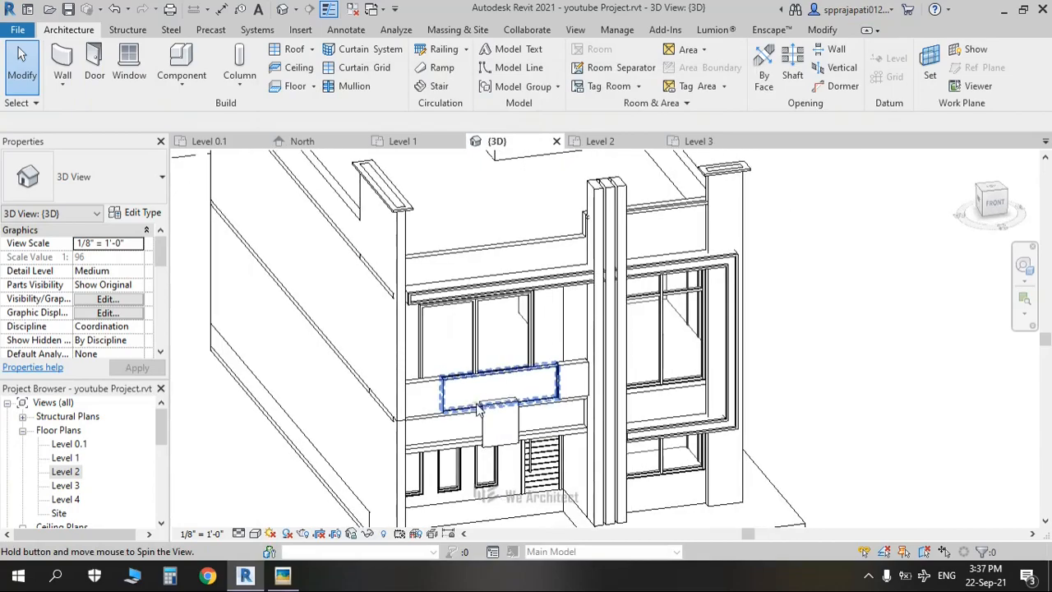
pyautogui.hotkey('alt', 'Tab')
pyautogui.scroll(-5, 477, 398)
pyautogui.scroll(-3, 488, 401)
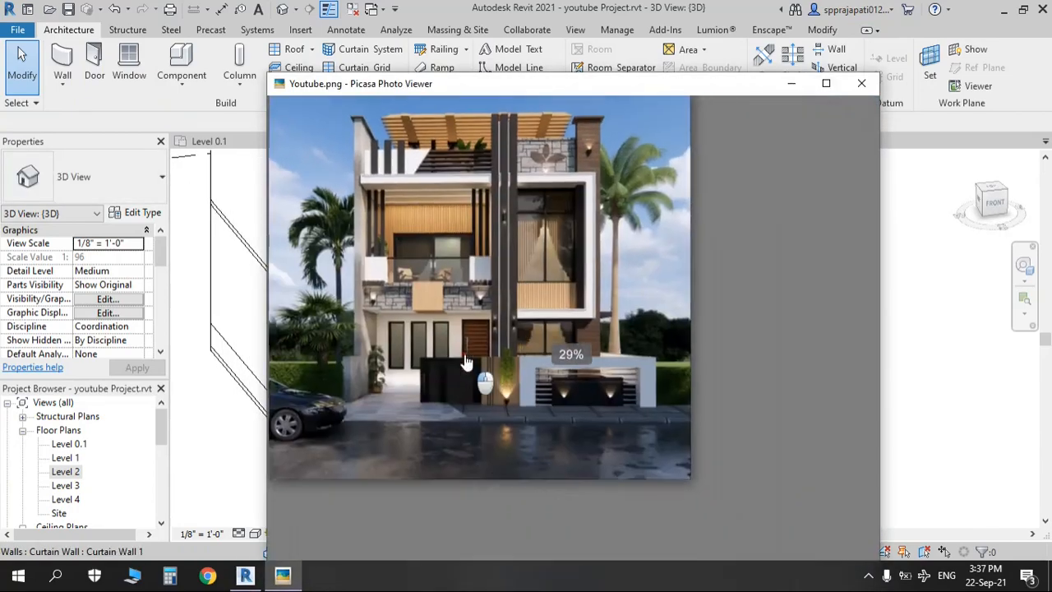
pyautogui.scroll(4, 510, 379)
pyautogui.scroll(1, 373, 346)
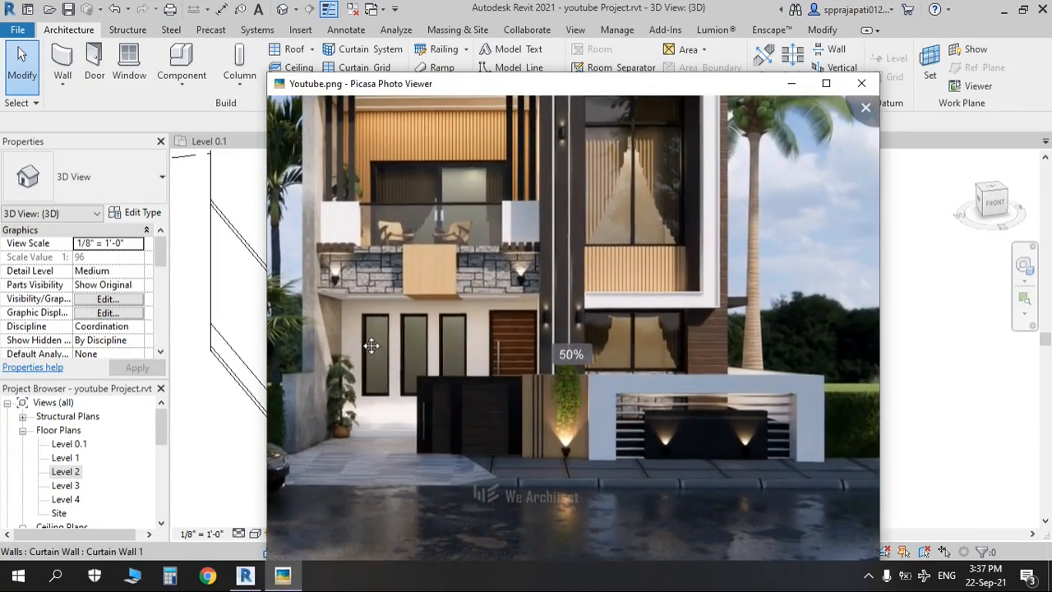
pyautogui.hotkey('alt', 'Tab')
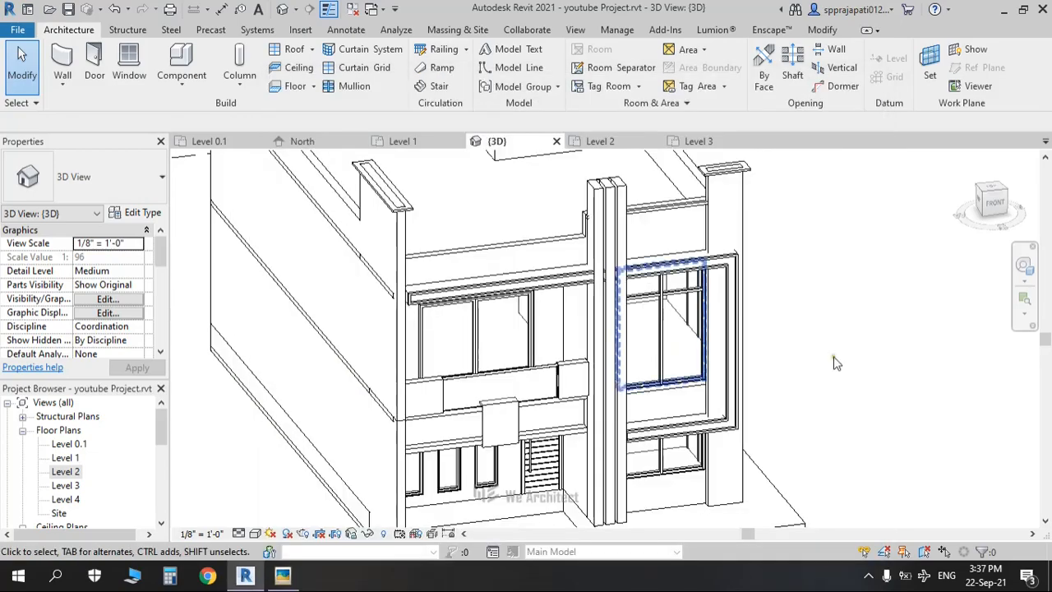
pyautogui.click(997, 205)
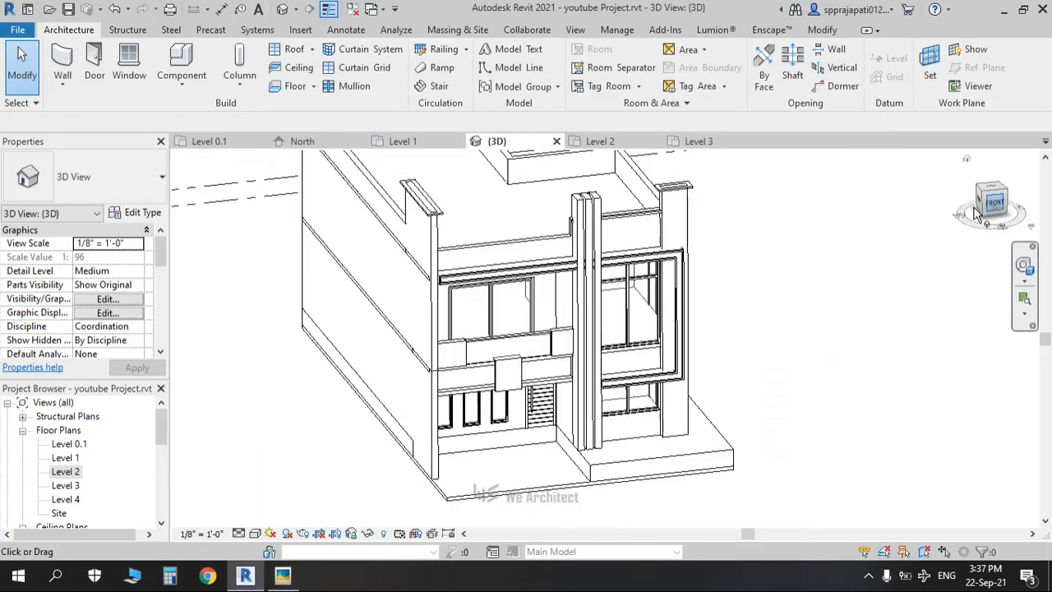
pyautogui.scroll(6, 592, 300)
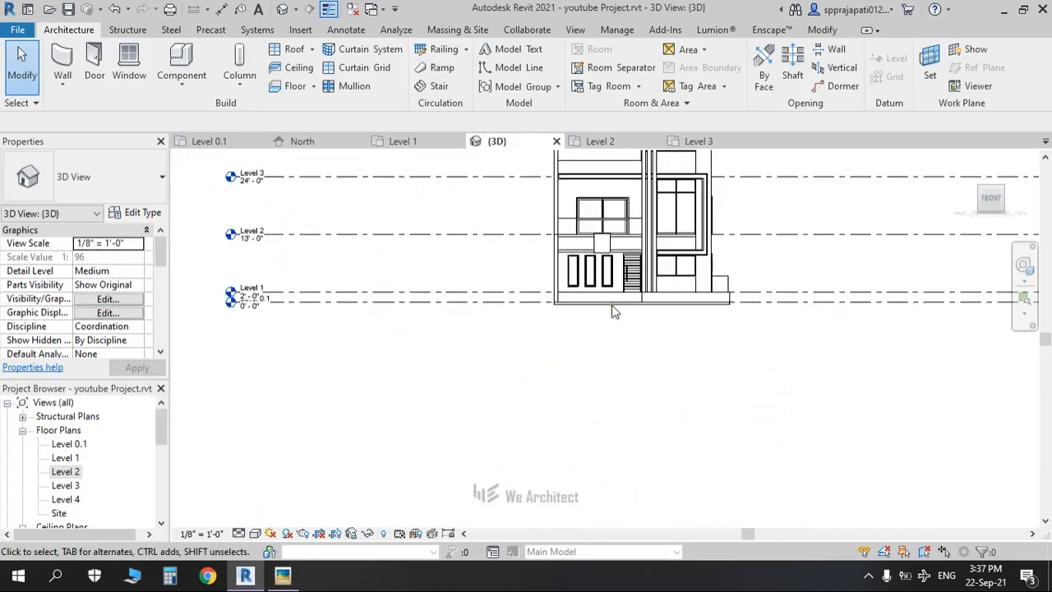
pyautogui.moveTo(628, 444); pyautogui.dragTo(645, 393, button='middle')
pyautogui.hotkey('alt', 'Tab')
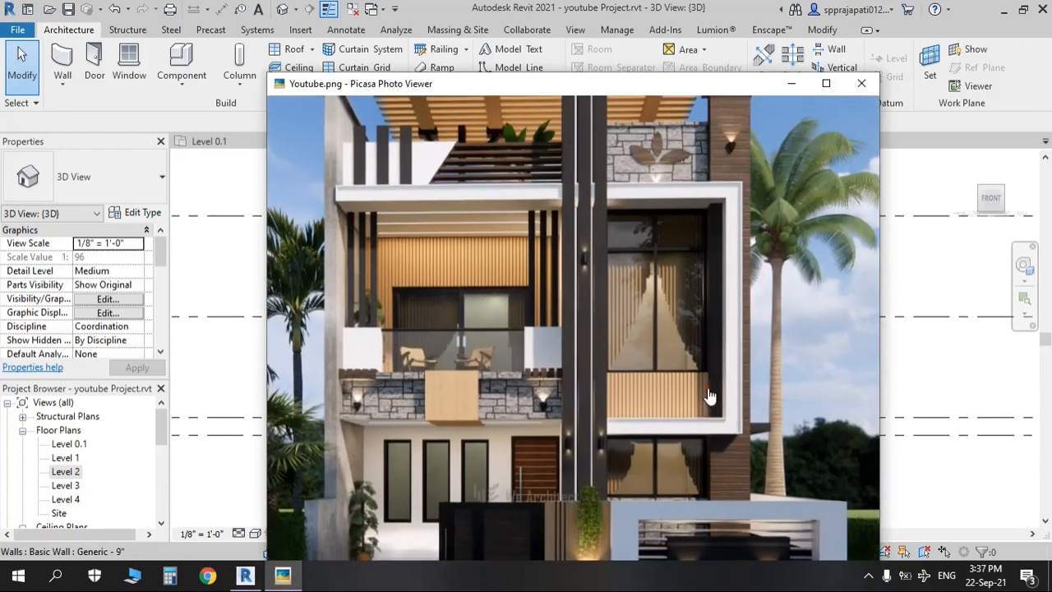
pyautogui.hotkey('alt', 'Tab')
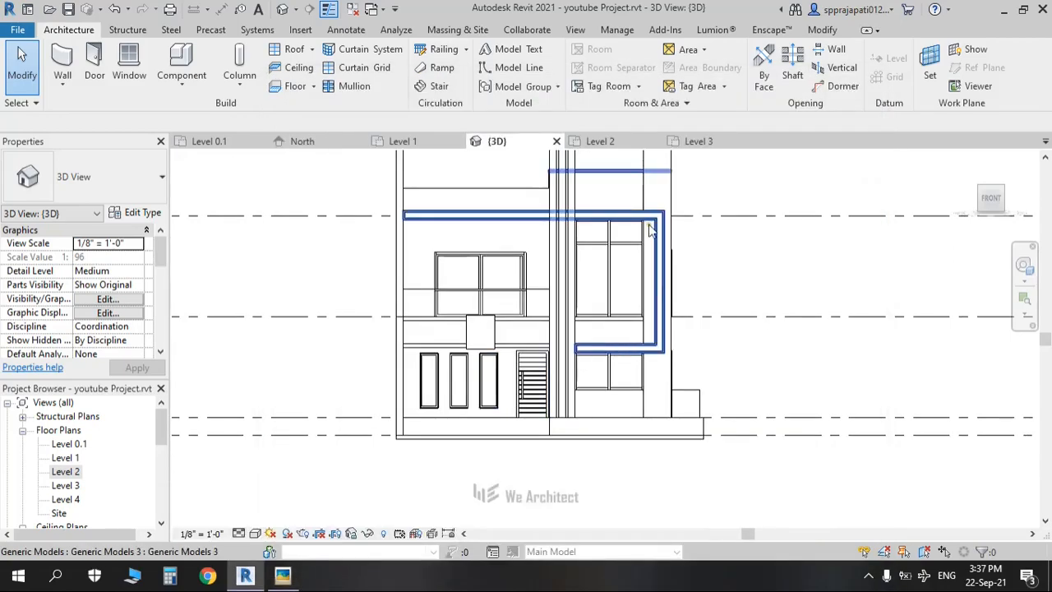
pyautogui.hotkey('alt', 'Tab')
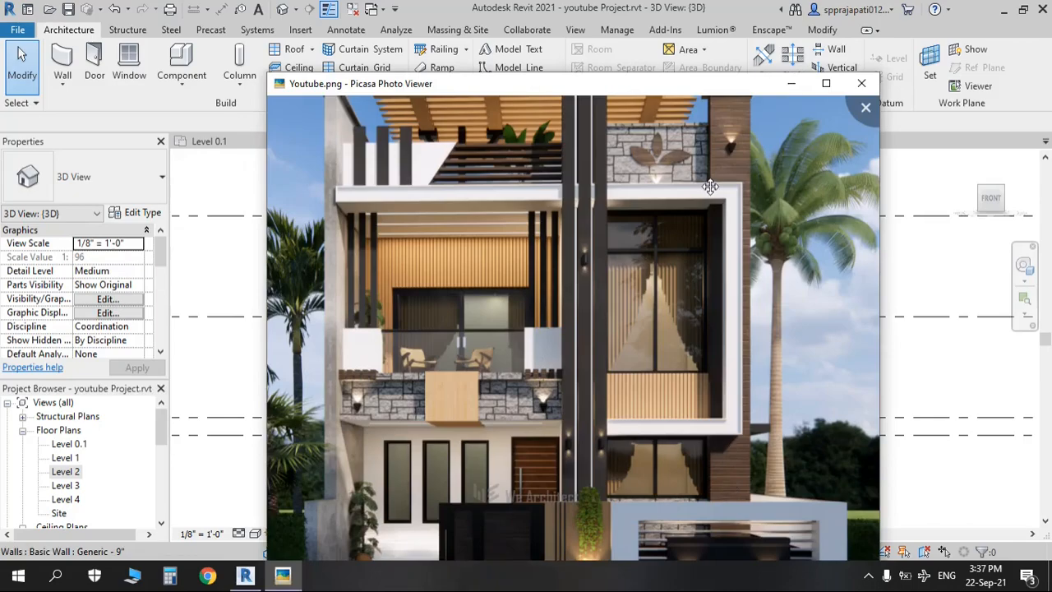
pyautogui.hotkey('alt', 'Tab')
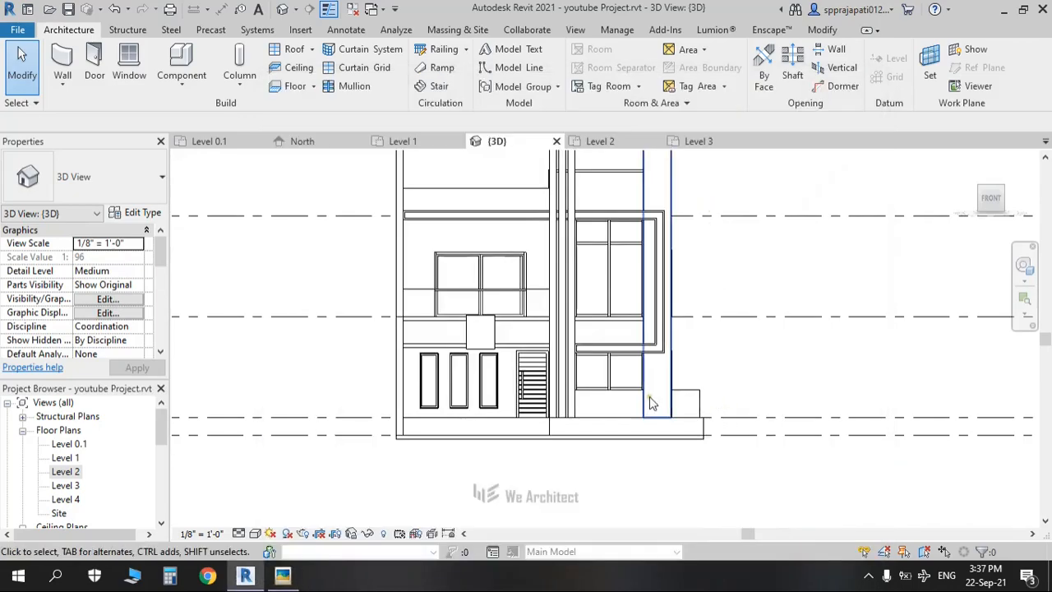
pyautogui.hotkey('alt', 'Tab')
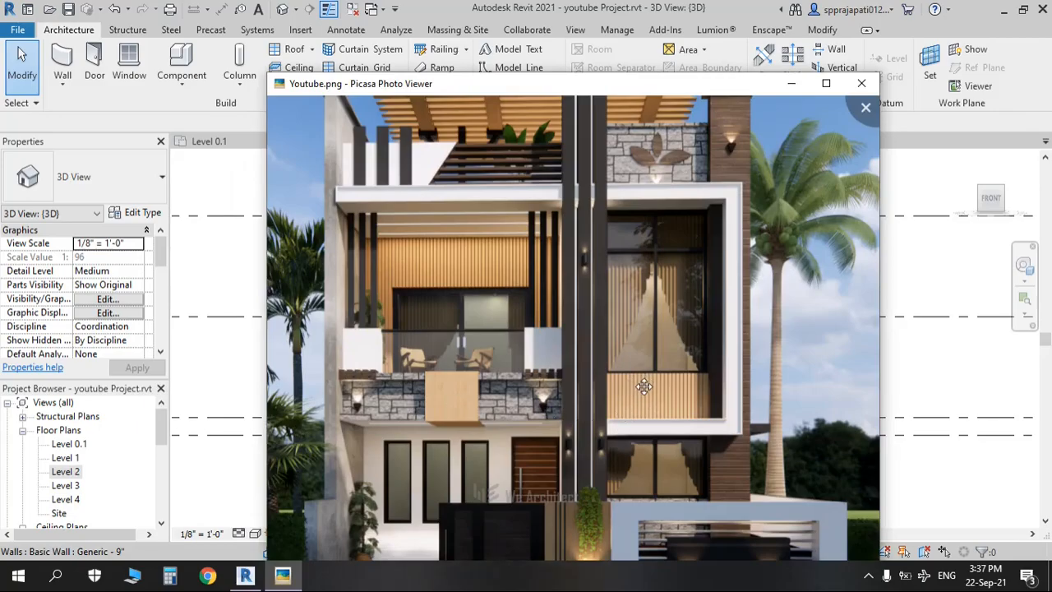
pyautogui.scroll(5, 584, 375)
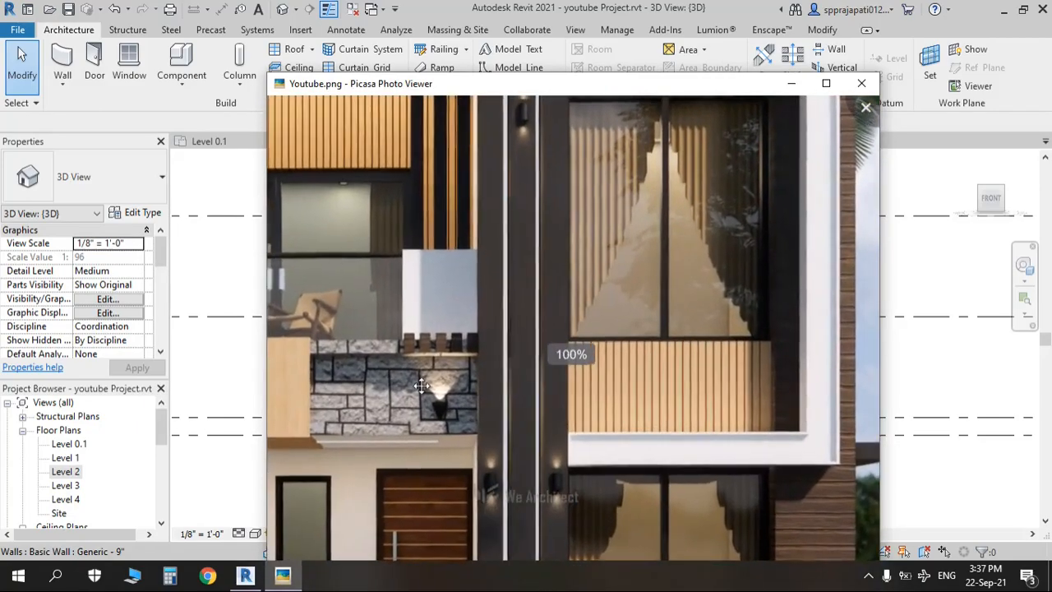
pyautogui.scroll(-4, 511, 400)
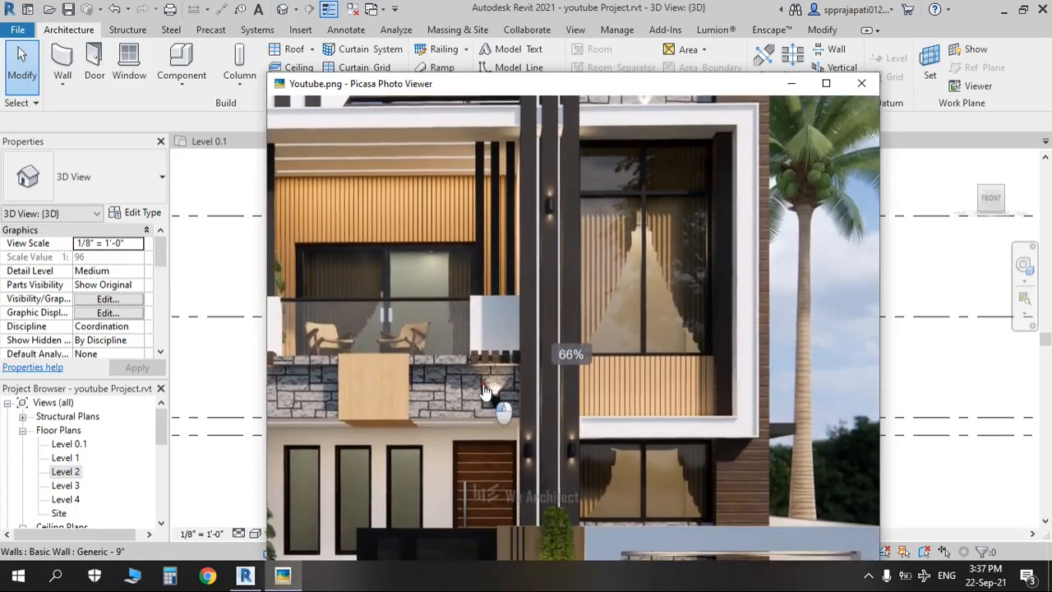
pyautogui.scroll(2, 525, 395)
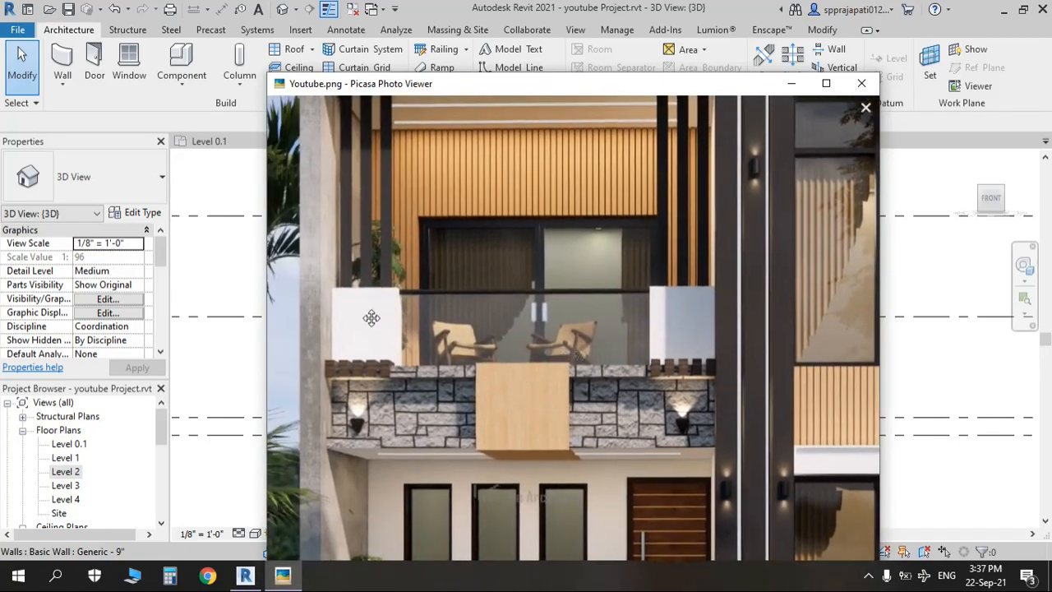
pyautogui.moveTo(415, 414); pyautogui.dragTo(399, 383)
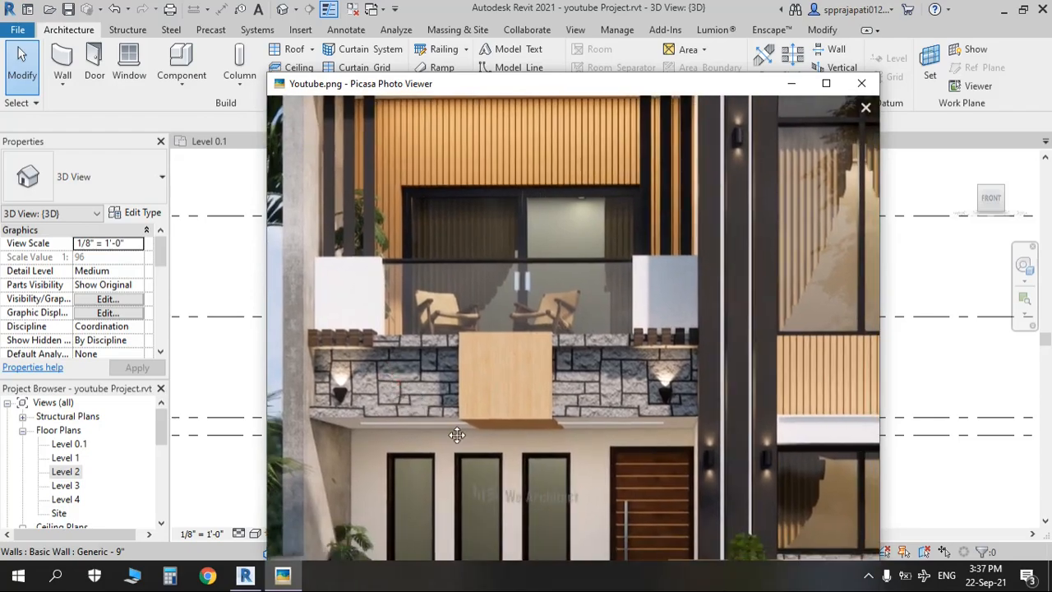
pyautogui.hotkey('alt', 'Tab')
pyautogui.hotkey('alt', 'Tab')
pyautogui.hotkey('alt', 'Tab')
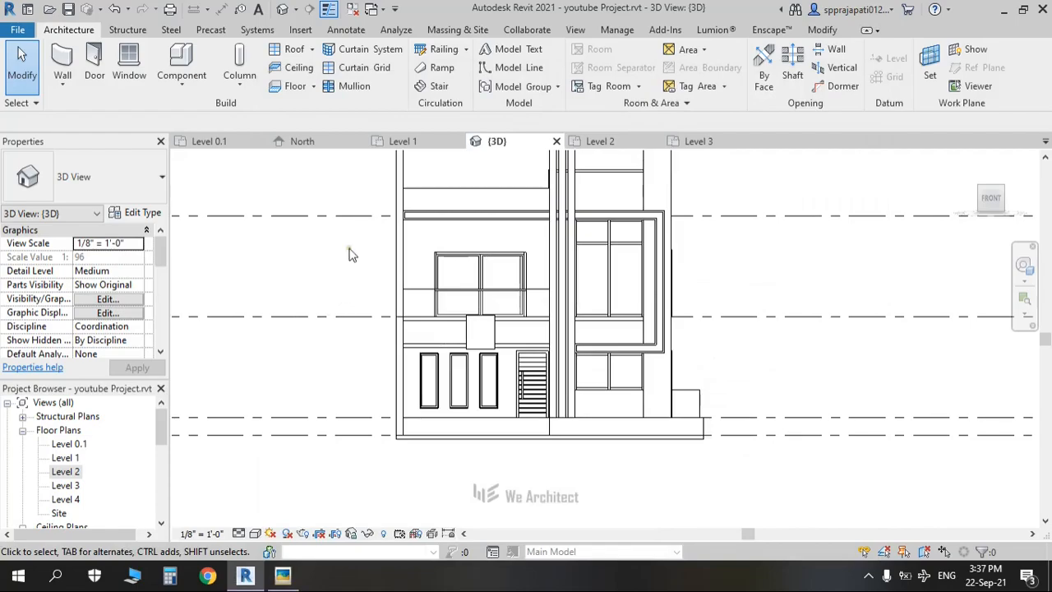
# Step: Orbit the model and compare the balcony against the reference house render
pyautogui.keyDown('shift'); pyautogui.moveTo(483, 401); pyautogui.dragTo(490, 436, button='middle'); pyautogui.keyUp('shift')
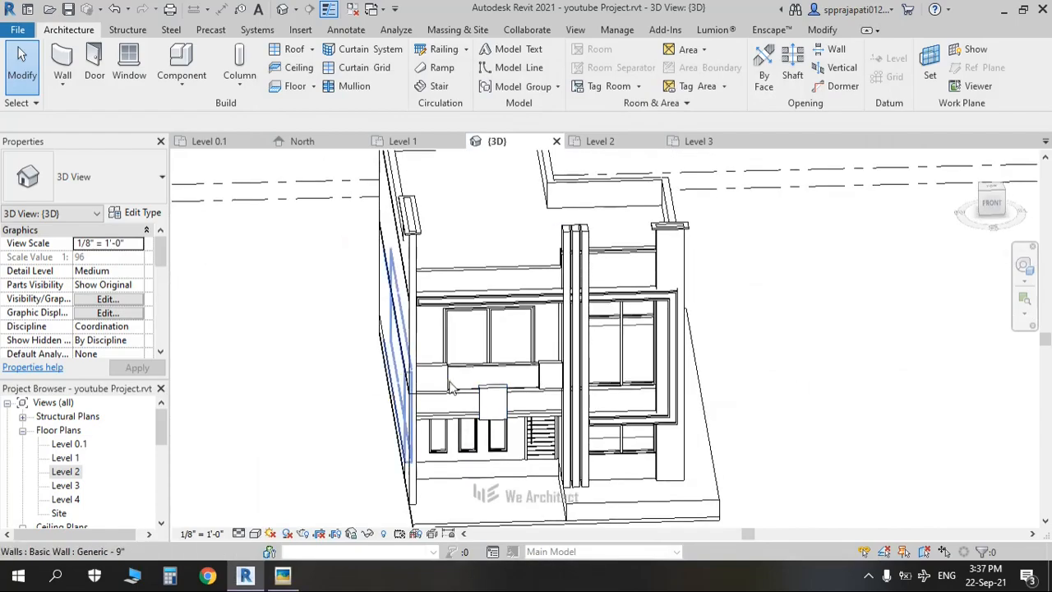
pyautogui.scroll(2, 397, 354)
pyautogui.keyDown('shift'); pyautogui.moveTo(489, 399); pyautogui.dragTo(384, 360, button='middle'); pyautogui.keyUp('shift')
pyautogui.scroll(2, 354, 326)
pyautogui.hotkey('alt', 'Tab')
pyautogui.scroll(5, 493, 288)
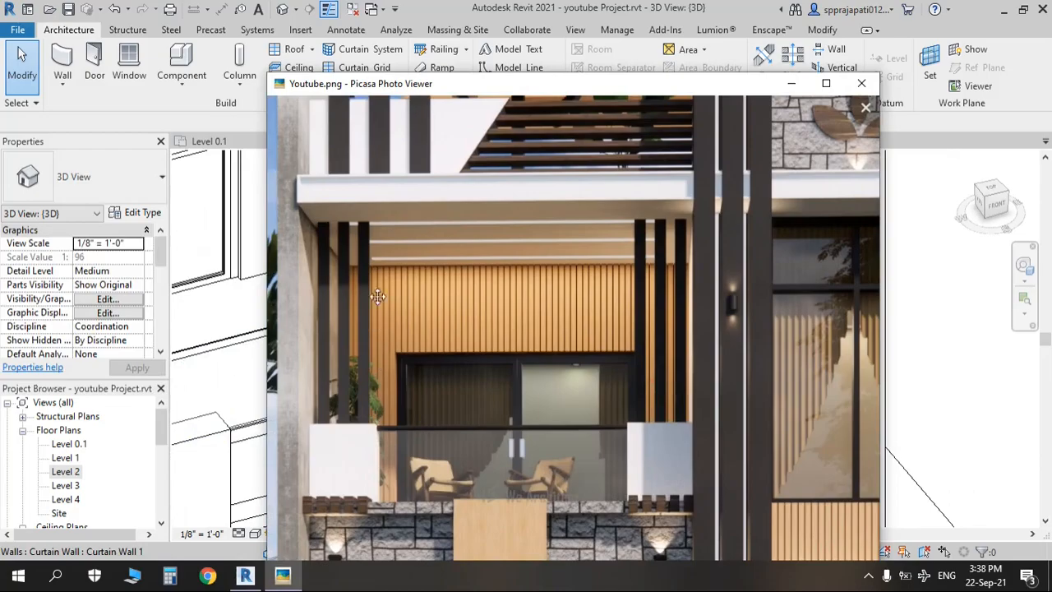
pyautogui.hotkey('alt', 'Tab')
pyautogui.moveTo(419, 349); pyautogui.dragTo(549, 251, button='middle')
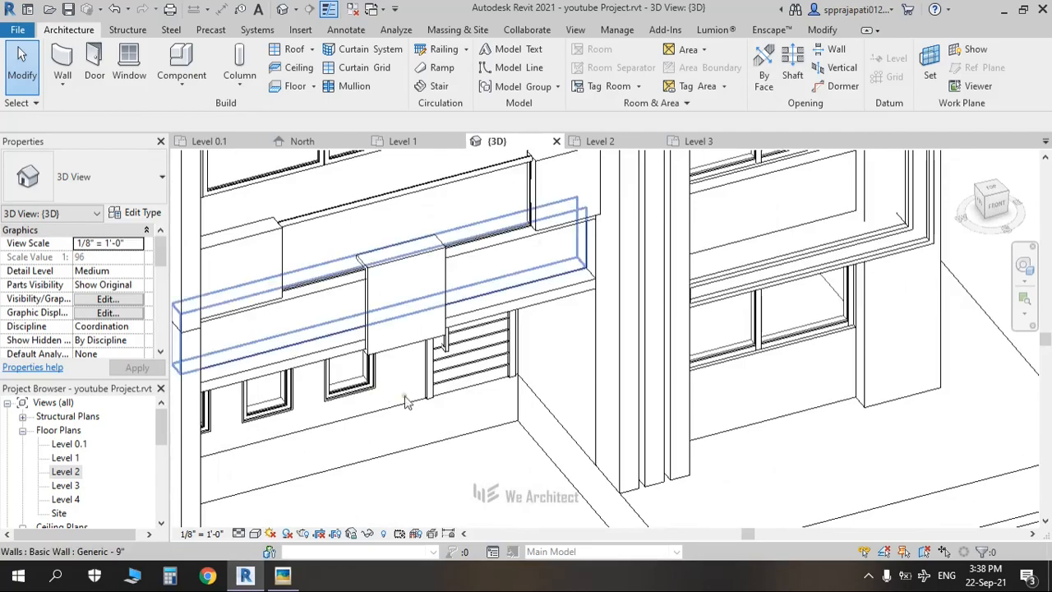
pyautogui.scroll(-1, 382, 393)
pyautogui.keyDown('shift'); pyautogui.moveTo(429, 409); pyautogui.dragTo(605, 539, button='middle'); pyautogui.keyUp('shift')
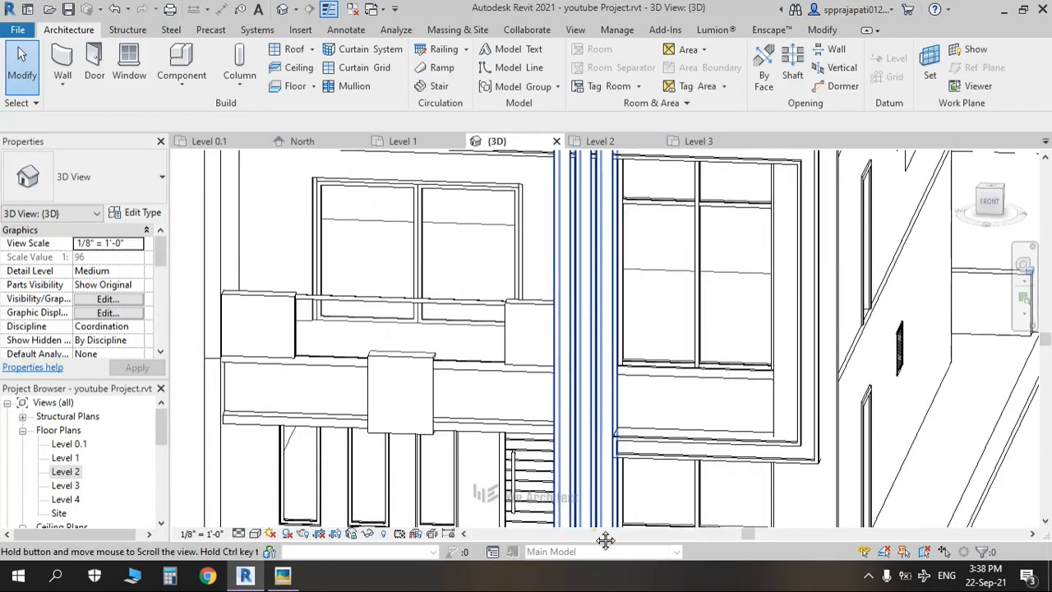
# Step: Open the Level 2 plan, save the project, and switch the plan to shaded style
pyautogui.doubleClick(65, 472)
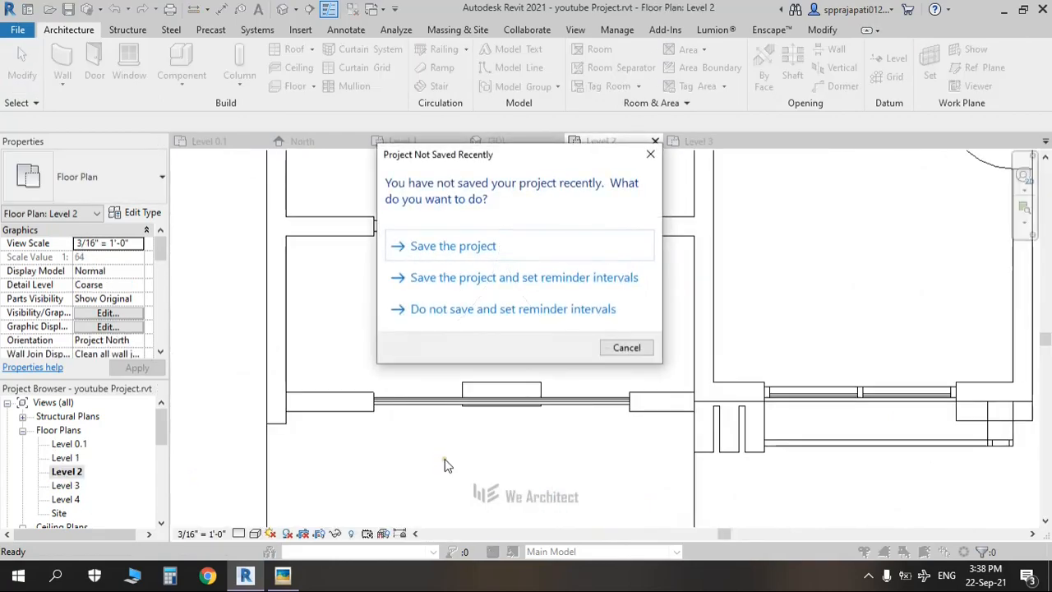
pyautogui.click(426, 248)
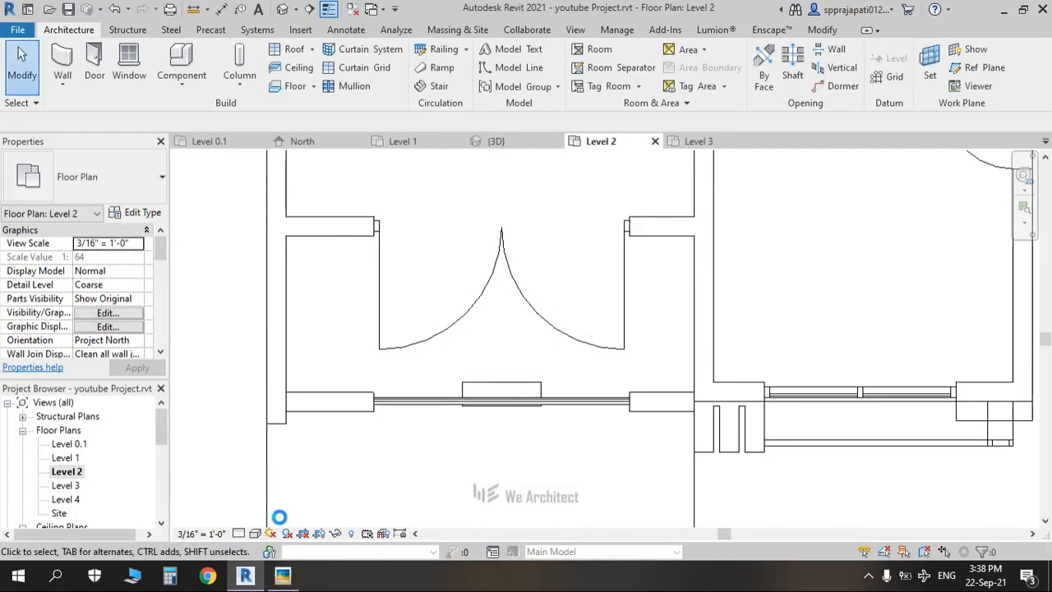
pyautogui.click(255, 534)
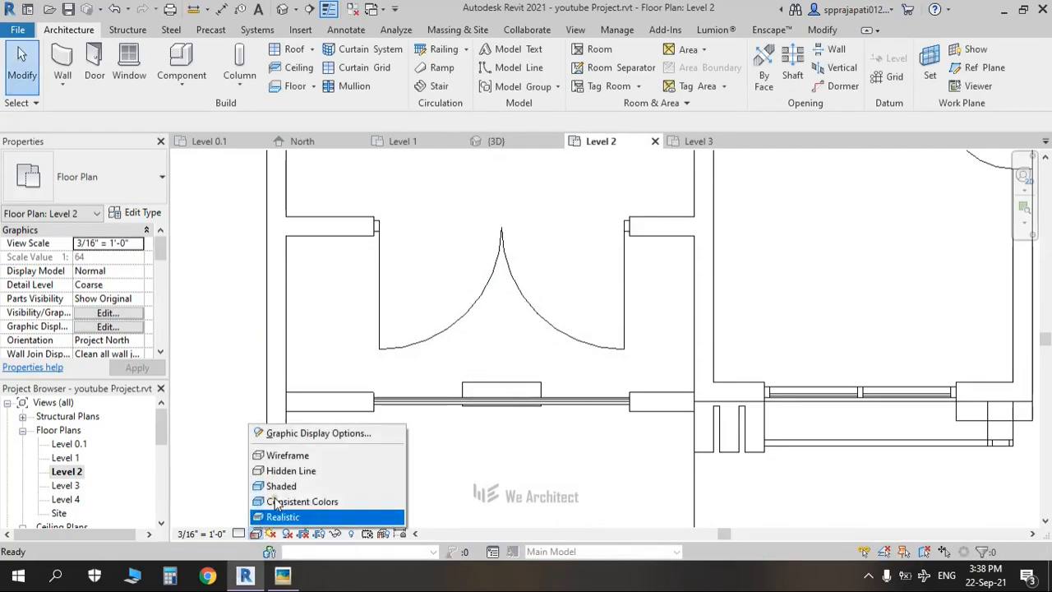
pyautogui.click(273, 486)
pyautogui.scroll(-2, 375, 444)
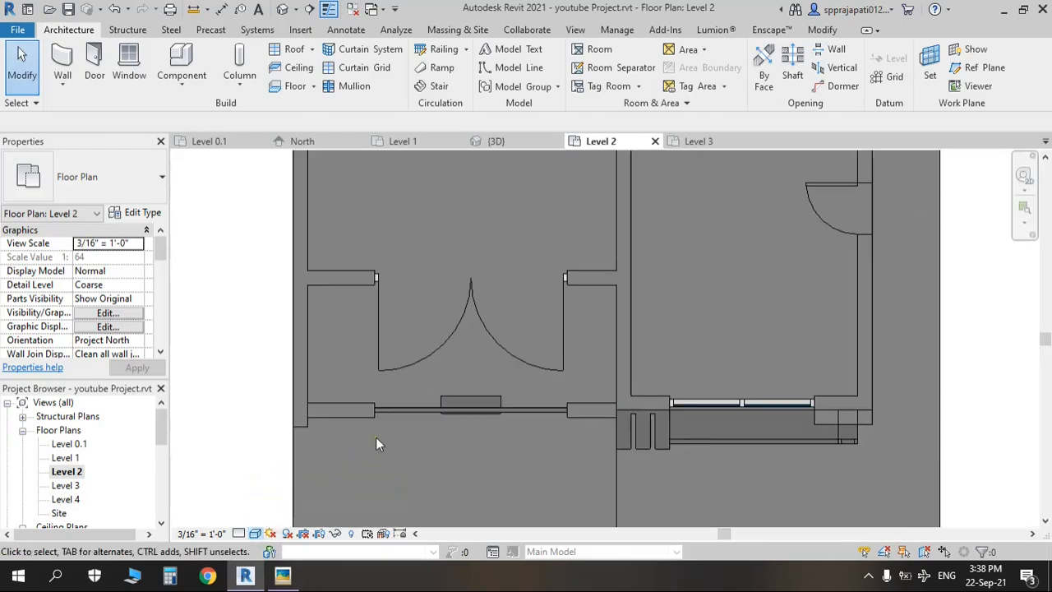
# Step: Nudge the Level 2 parapet wall slightly forward in plan and show the 3D view
pyautogui.click(352, 410)
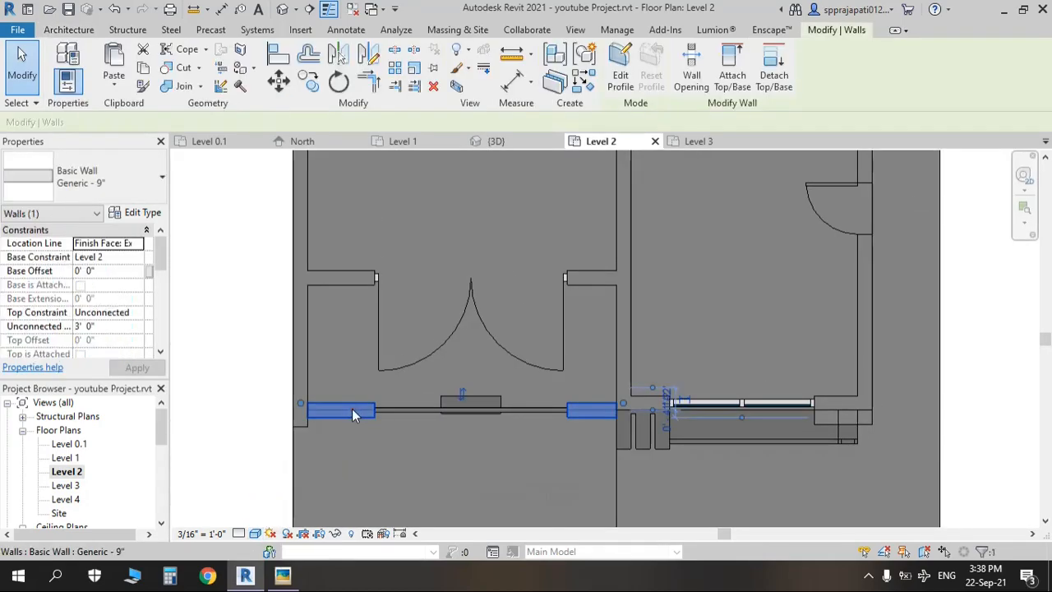
pyautogui.scroll(2, 354, 410)
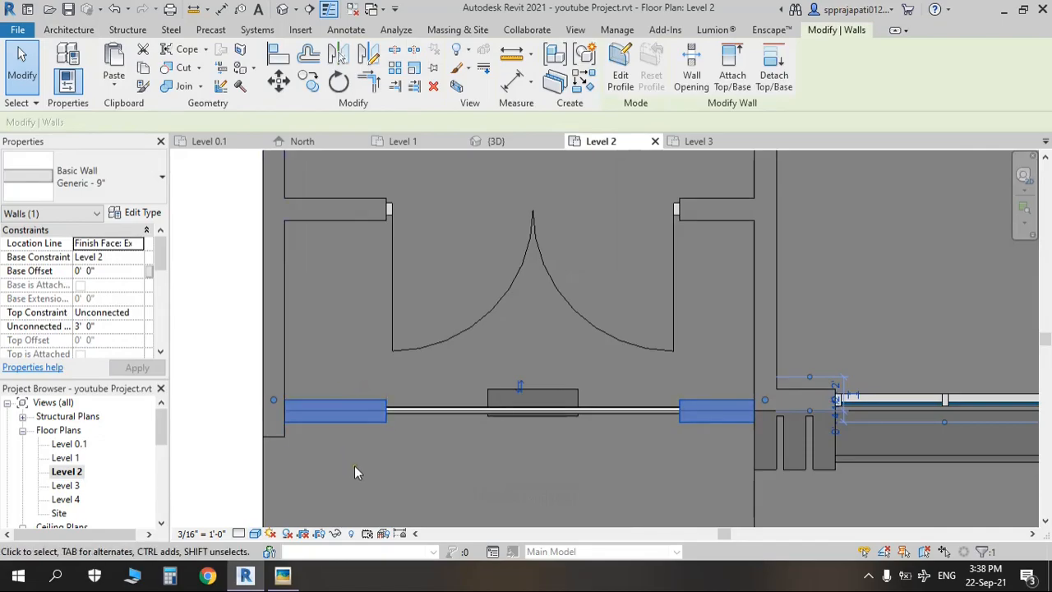
pyautogui.press('Up')
pyautogui.press('Up')
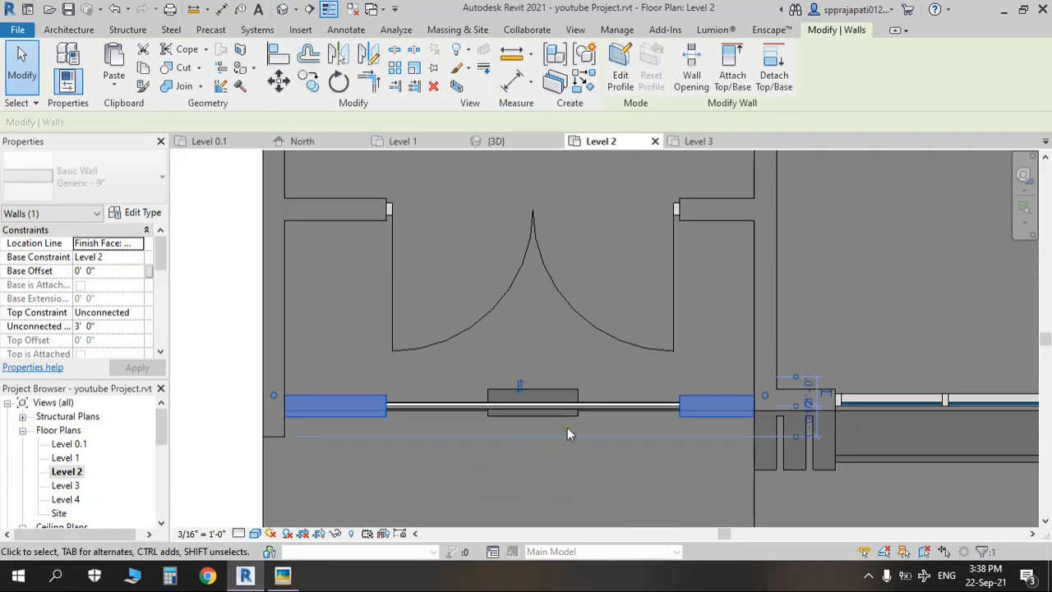
pyautogui.scroll(2, 460, 424)
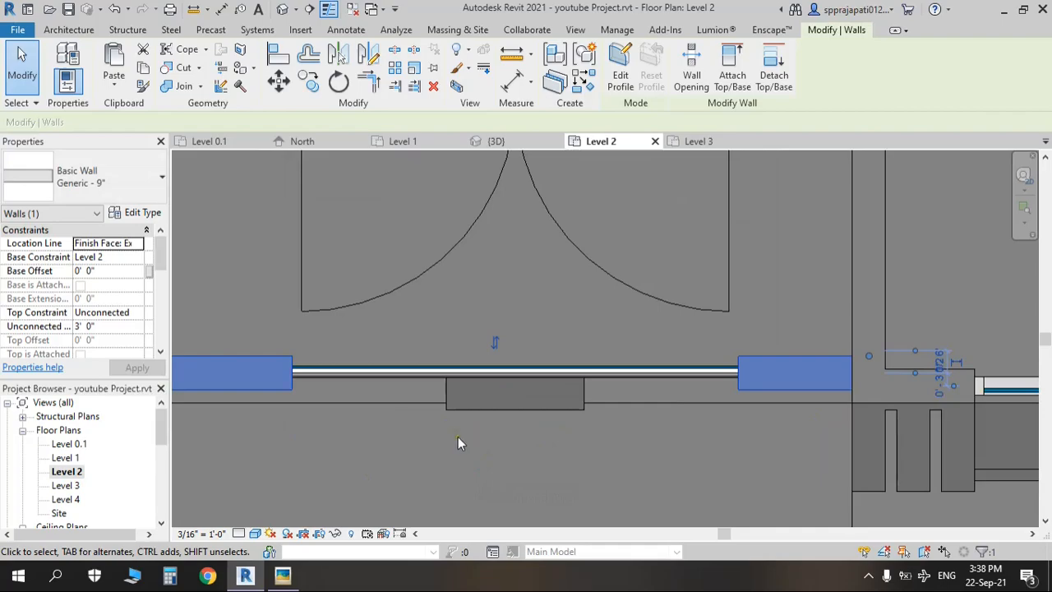
pyautogui.scroll(-2, 458, 439)
pyautogui.click(279, 11)
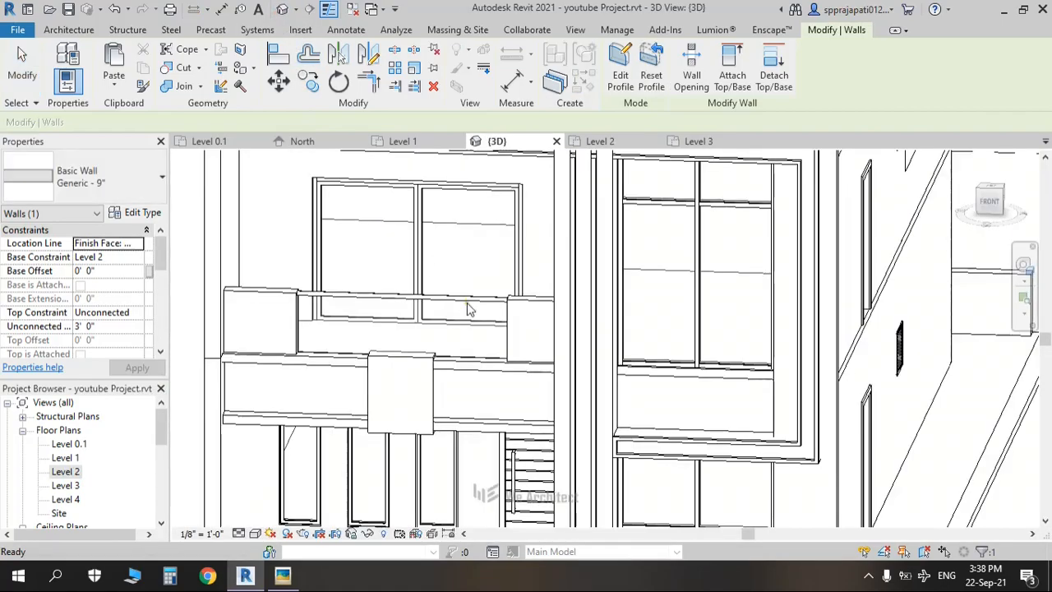
# Step: Create an in-place Generic Models family, keeping the default name Generic Models 4
pyautogui.press('Escape')
pyautogui.keyDown('shift'); pyautogui.moveTo(282, 349); pyautogui.dragTo(416, 374, button='middle'); pyautogui.keyUp('shift')
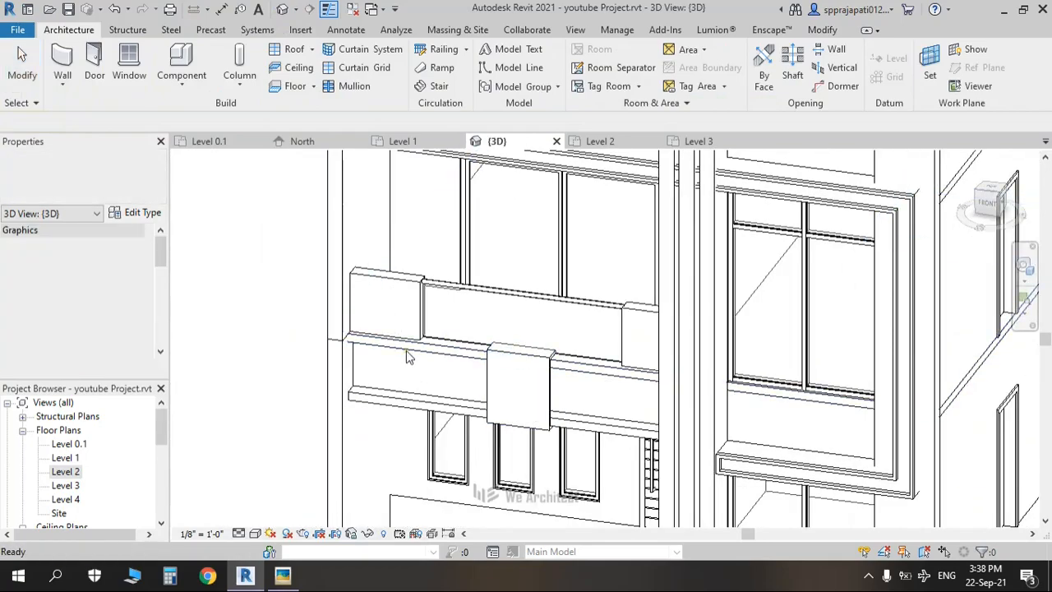
pyautogui.scroll(-3, 409, 356)
pyautogui.keyDown('shift'); pyautogui.moveTo(398, 358); pyautogui.dragTo(647, 366, button='middle'); pyautogui.keyUp('shift')
pyautogui.moveTo(647, 367); pyautogui.dragTo(284, 351, button='middle')
pyautogui.click(182, 76)
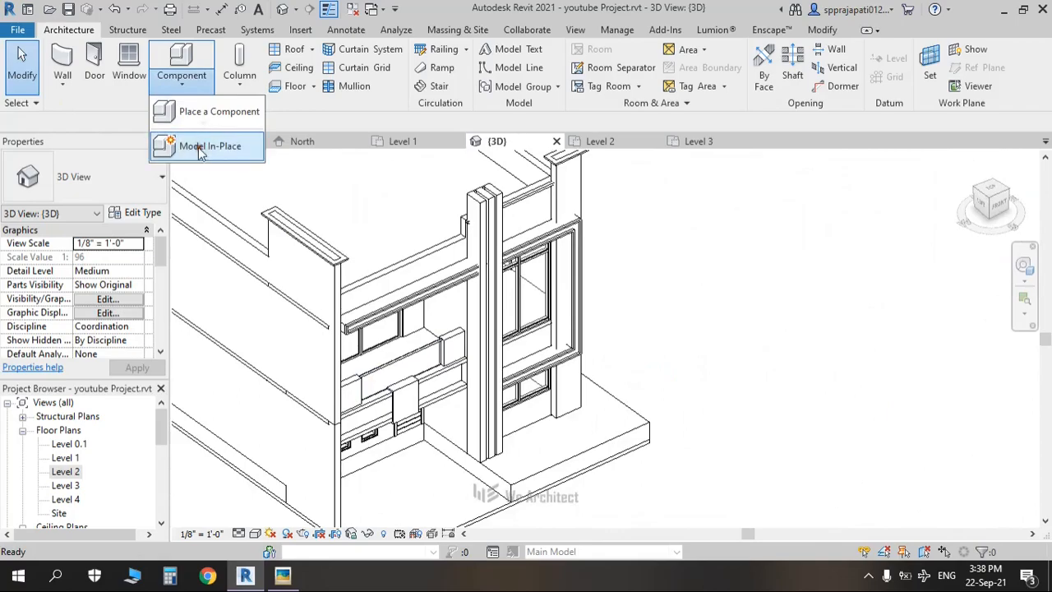
pyautogui.click(200, 147)
pyautogui.press('g')
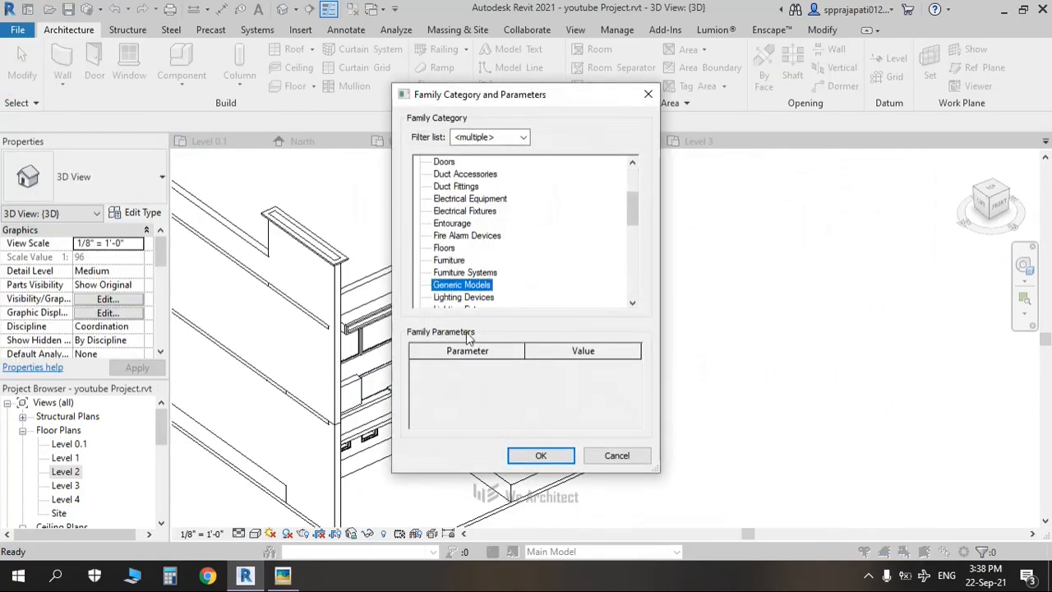
pyautogui.click(538, 456)
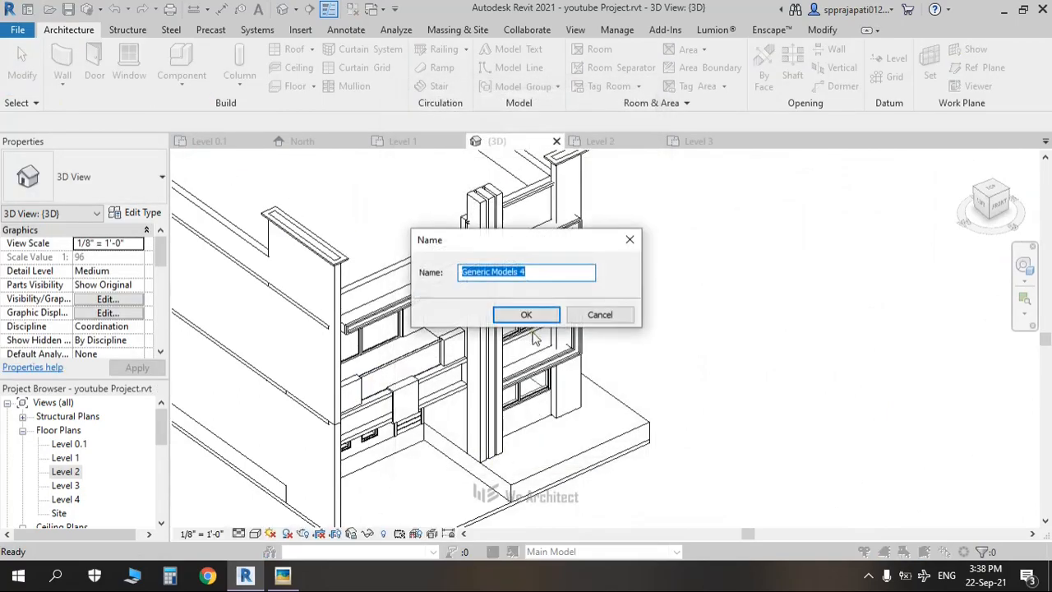
pyautogui.click(527, 316)
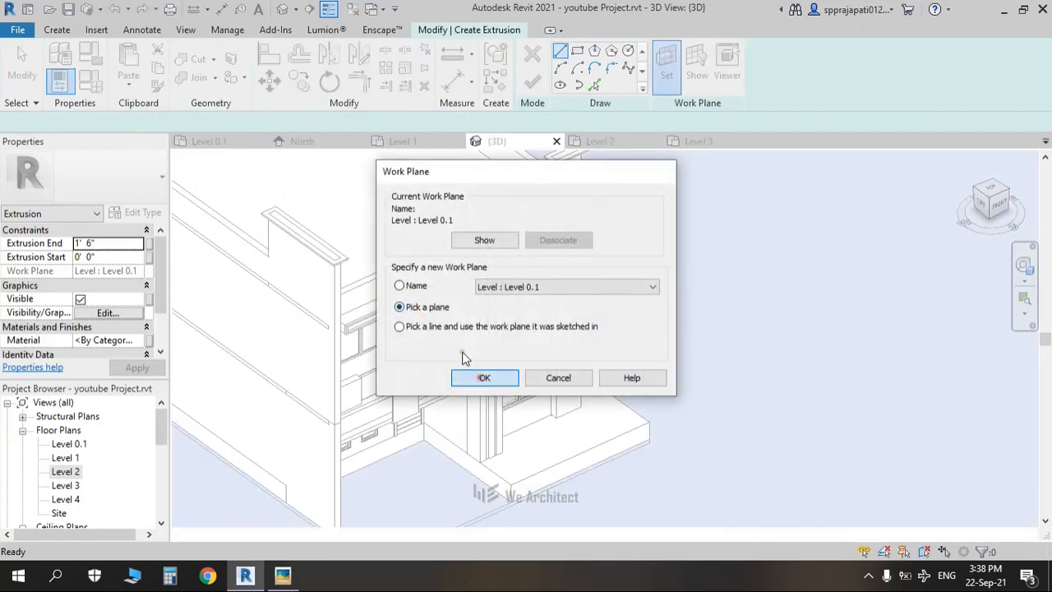
# Step: Pick the parapet wall's top face as work plane and sketch a small rectangle on it
pyautogui.click(484, 378)
pyautogui.scroll(6, 451, 341)
pyautogui.scroll(2, 456, 340)
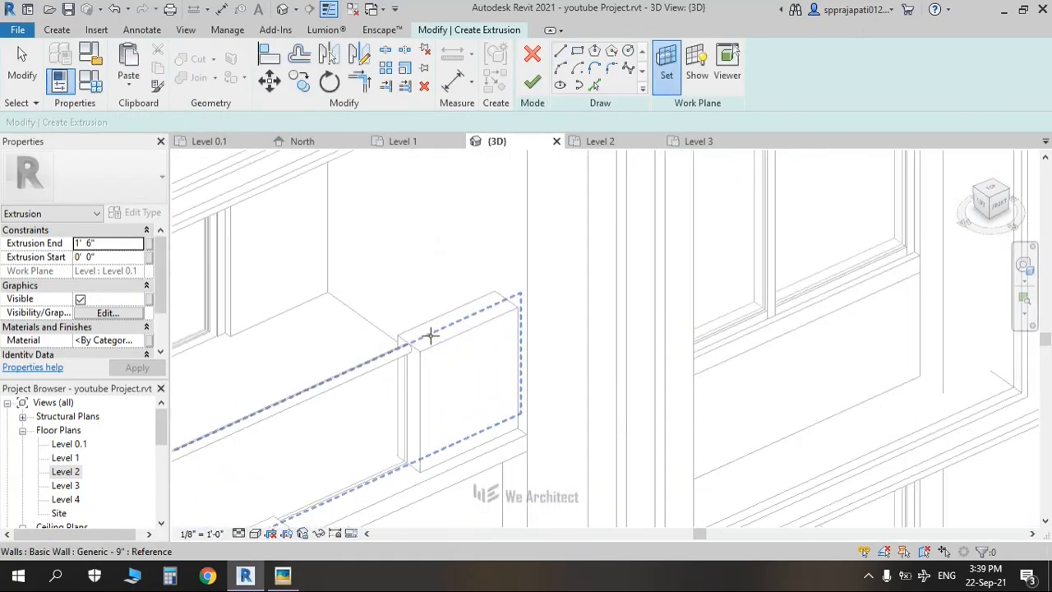
pyautogui.click(434, 343)
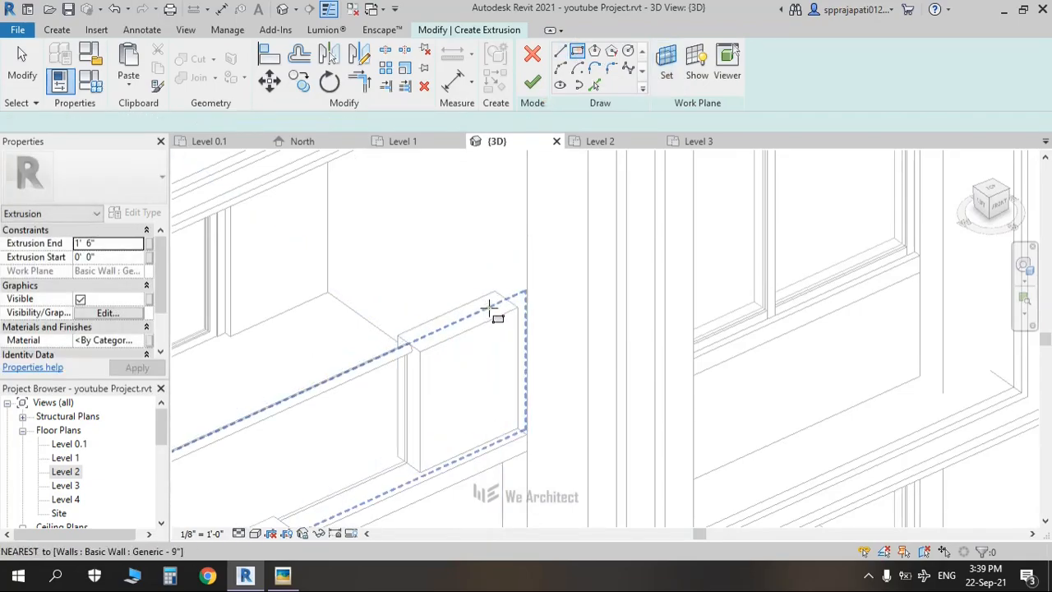
pyautogui.scroll(3, 488, 308)
pyautogui.click(517, 293)
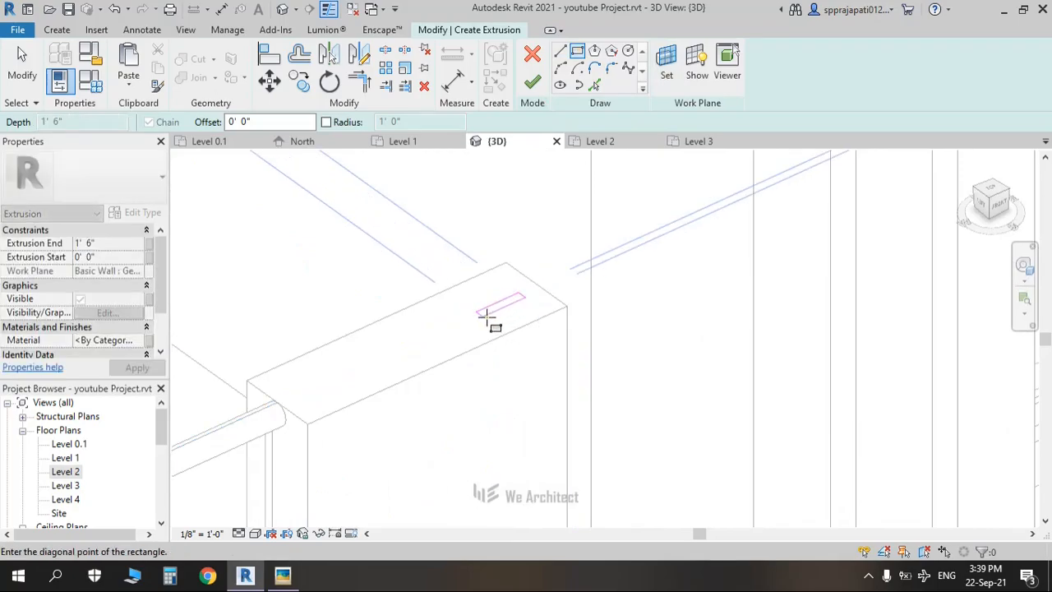
pyautogui.click(483, 315)
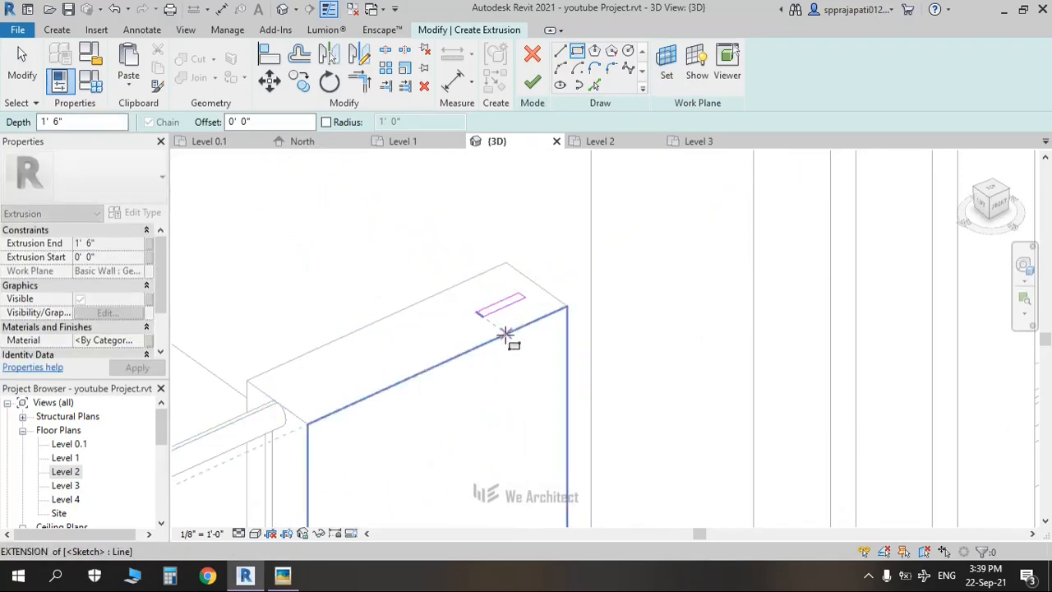
pyautogui.press('Escape')
pyautogui.press('Escape')
# Step: Adjust the rectangle's dimension and select all four sketch lines
pyautogui.click(507, 317)
pyautogui.scroll(3, 419, 341)
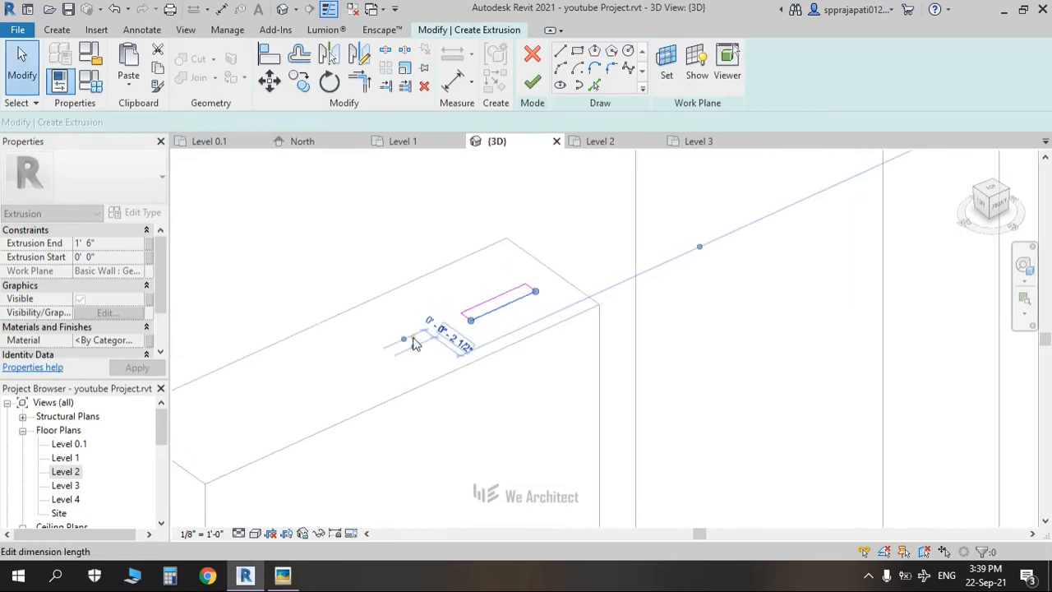
pyautogui.scroll(2, 434, 337)
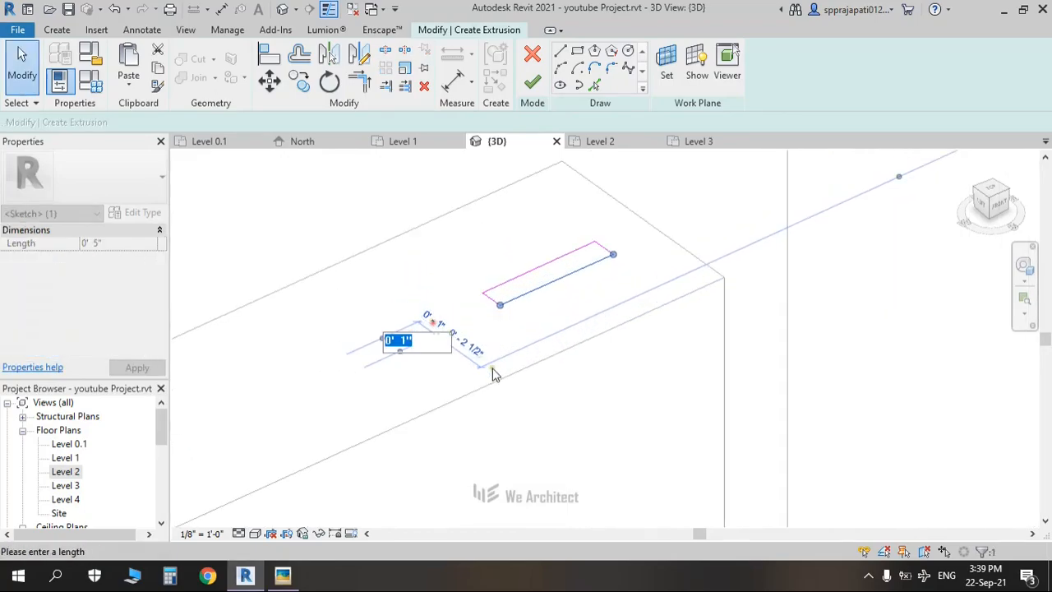
pyautogui.press('Return')
pyautogui.click(558, 403)
pyautogui.scroll(-2, 510, 320)
pyautogui.moveTo(510, 321); pyautogui.dragTo(528, 300, button='middle')
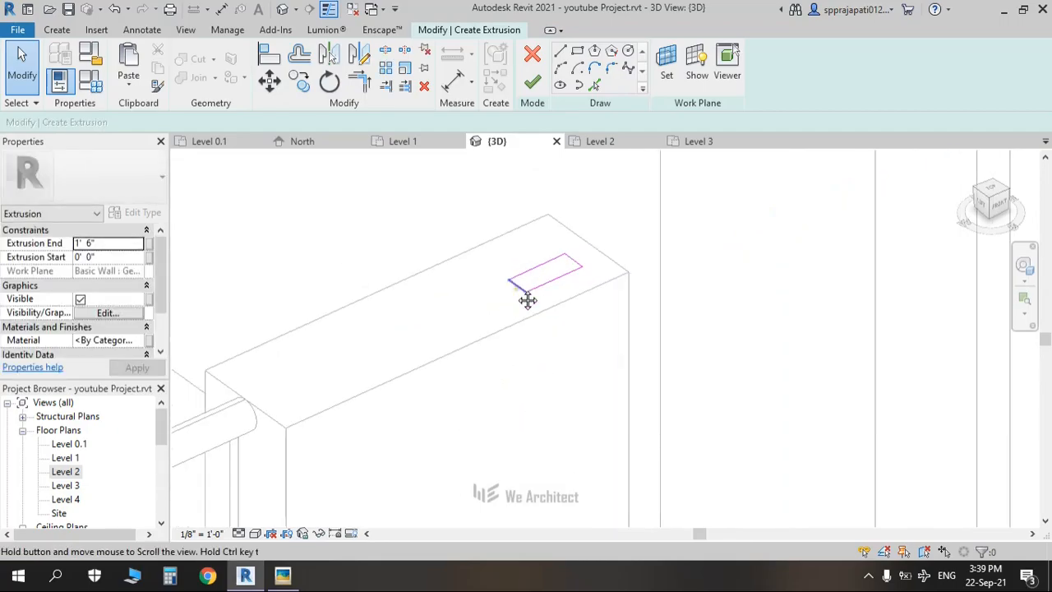
pyautogui.moveTo(618, 227); pyautogui.dragTo(466, 322)
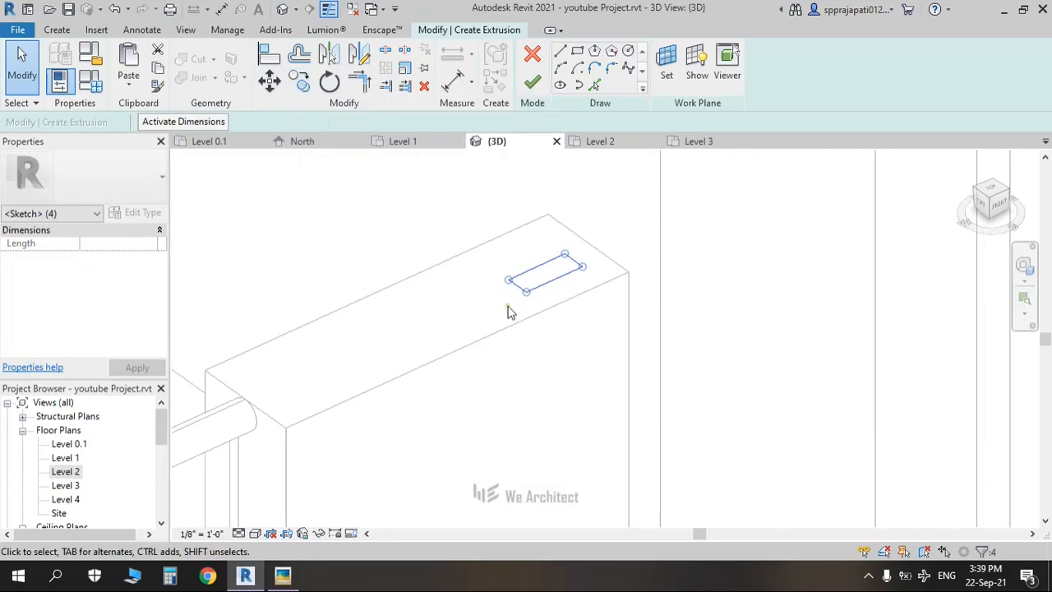
# Step: Copy the sketch rectangle twice at 1' spacing along the wall top, with Constrain and Multiple on
pyautogui.click(304, 91)
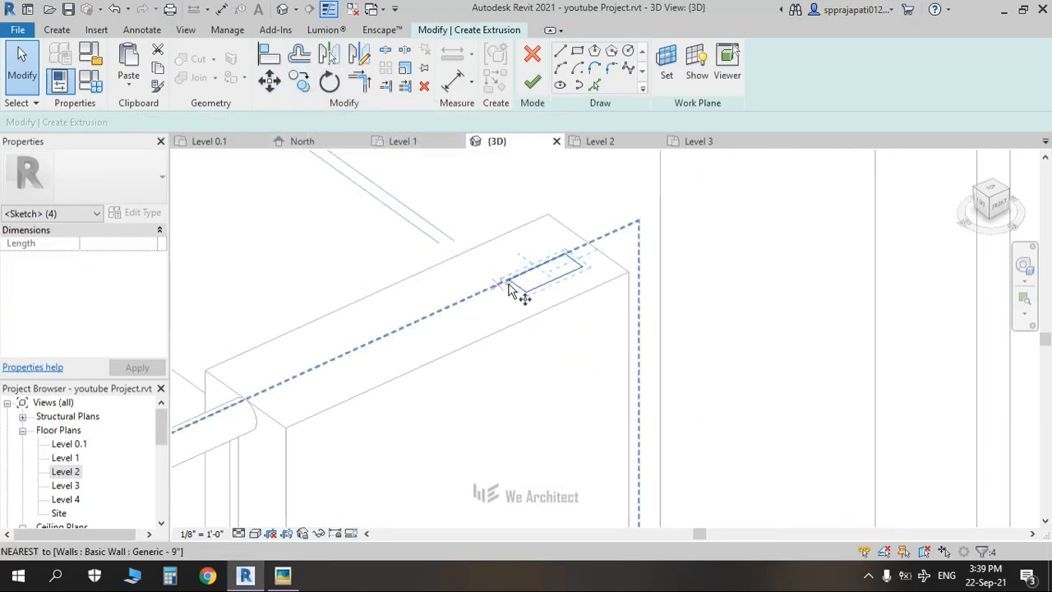
pyautogui.click(510, 281)
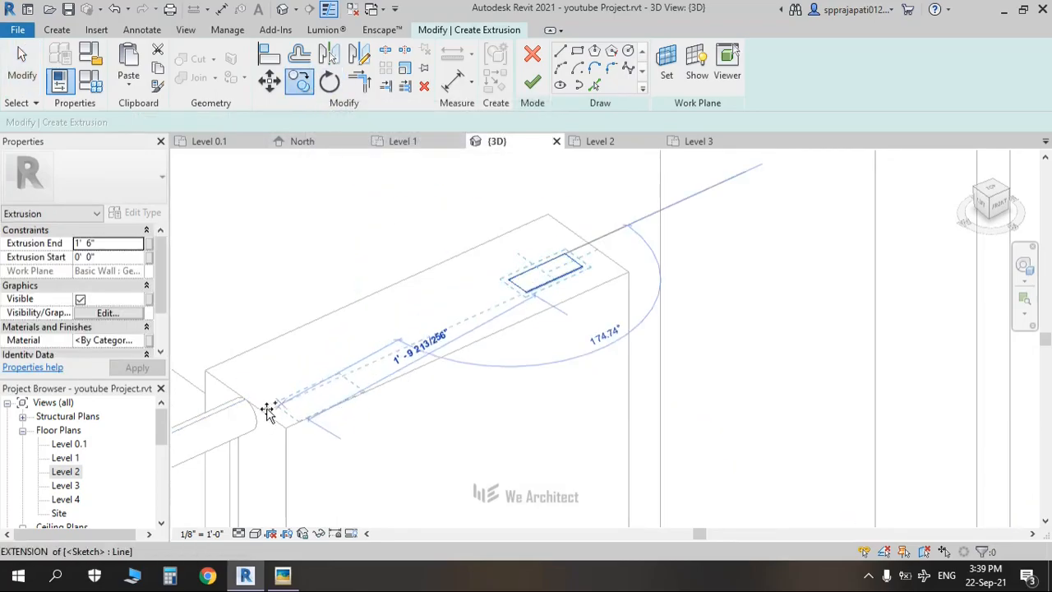
pyautogui.scroll(-2, 219, 418)
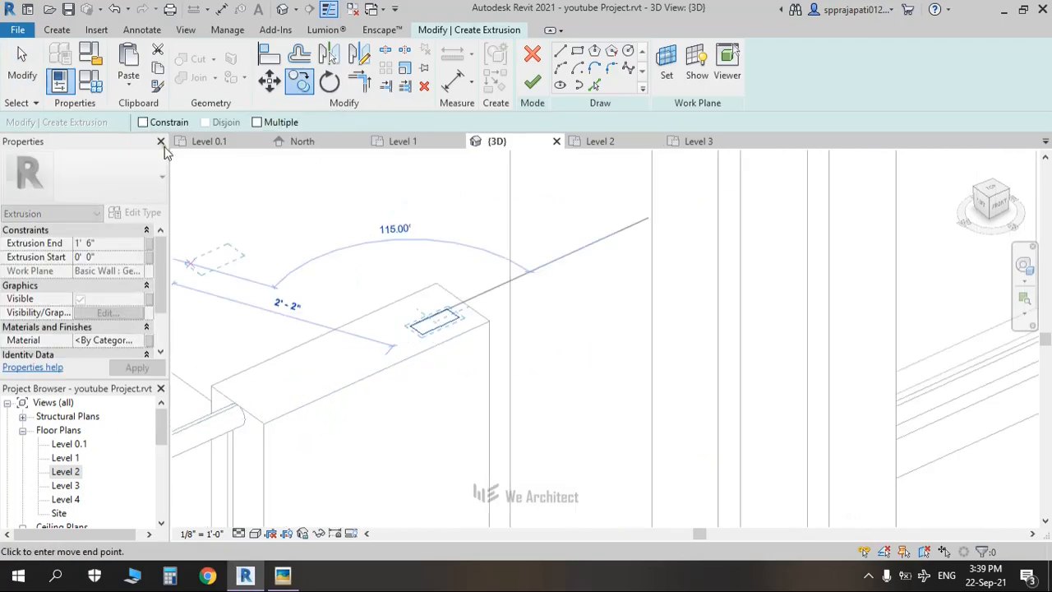
pyautogui.click(142, 123)
pyautogui.click(256, 122)
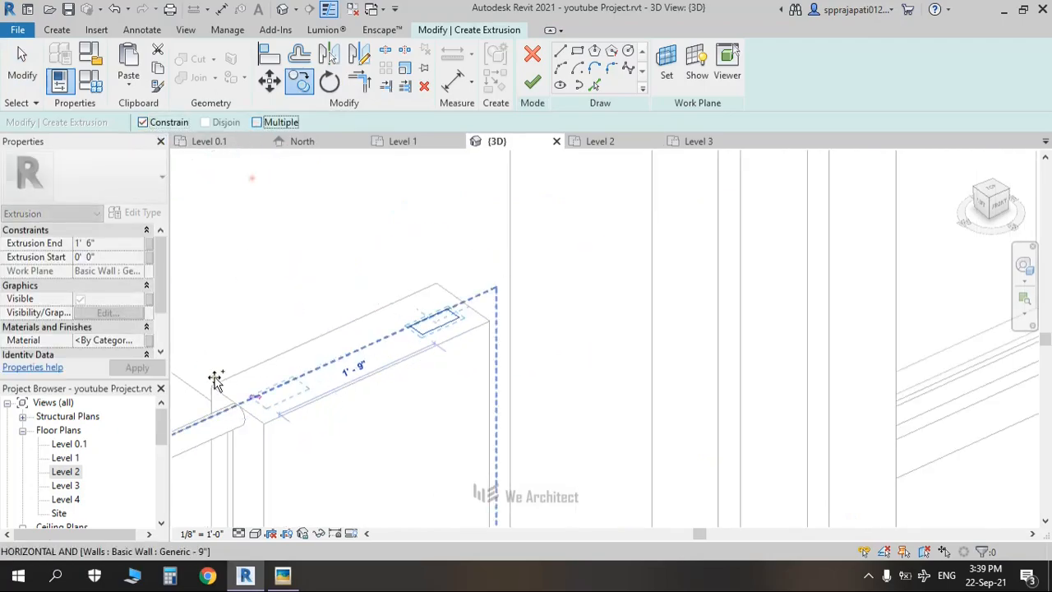
pyautogui.scroll(2, 328, 333)
pyautogui.write('1')
pyautogui.press('Return')
pyautogui.write('1')
pyautogui.press('Return')
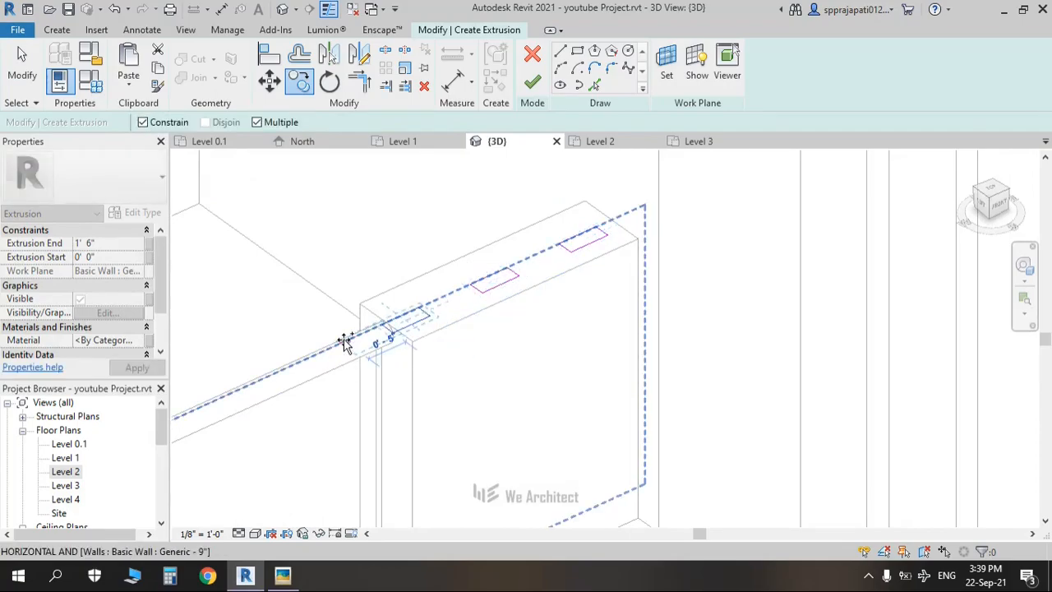
pyautogui.press('Escape')
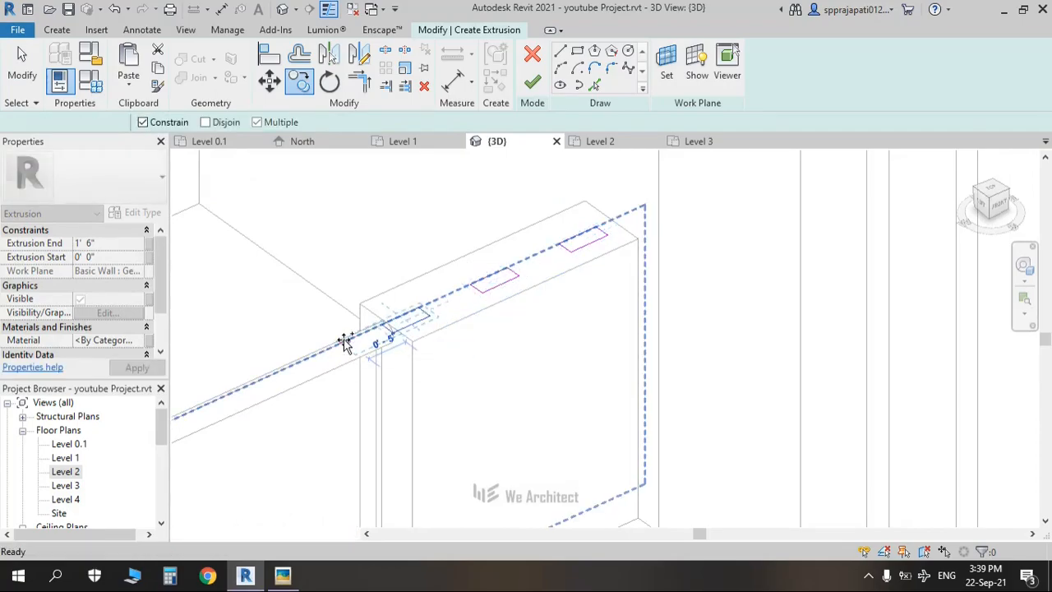
# Step: Copy the rectangle 4' along the wall with CO and delete the stray copied sketch line
pyautogui.moveTo(655, 205); pyautogui.dragTo(542, 277)
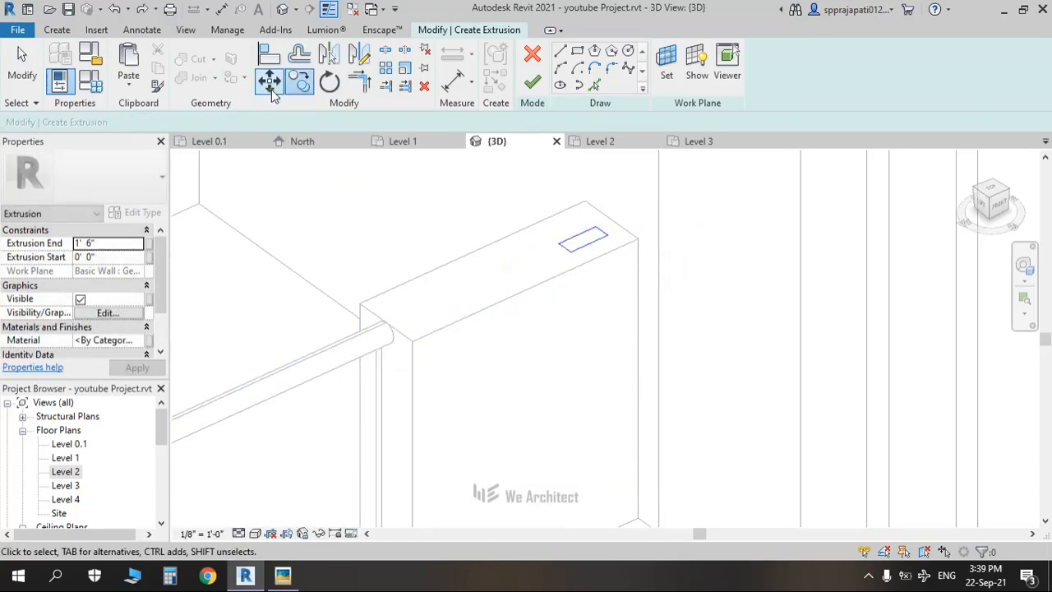
pyautogui.click(580, 230)
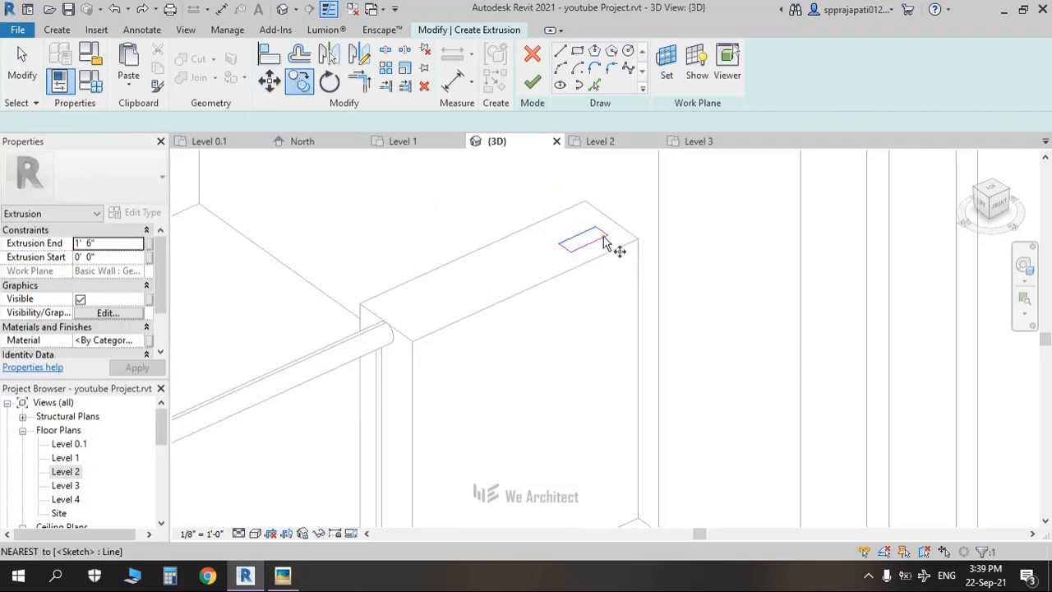
pyautogui.press('c')
pyautogui.press('o')
pyautogui.click(597, 233)
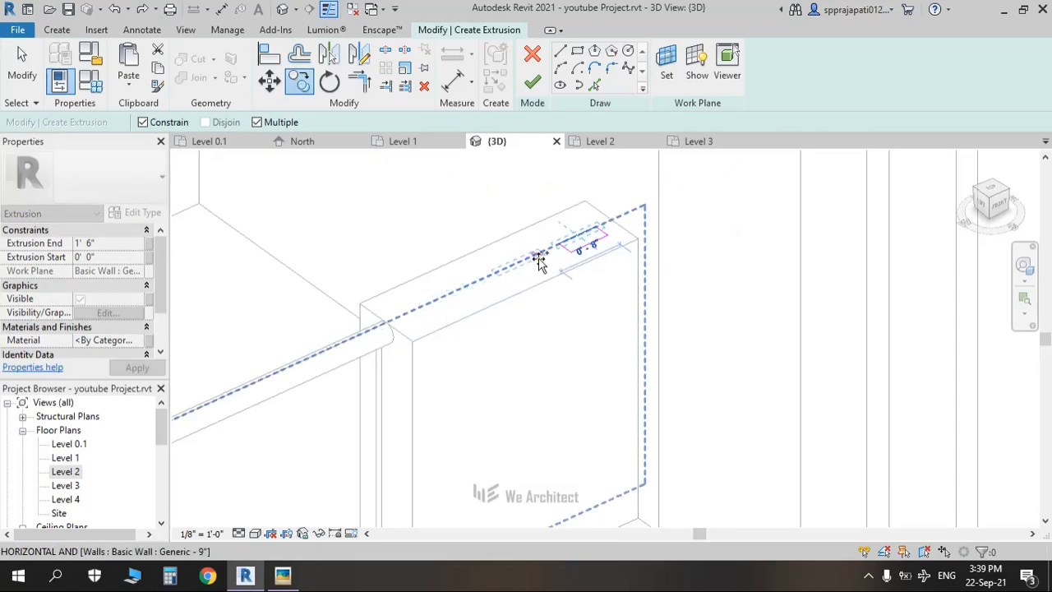
pyautogui.write('4')
pyautogui.press('Return')
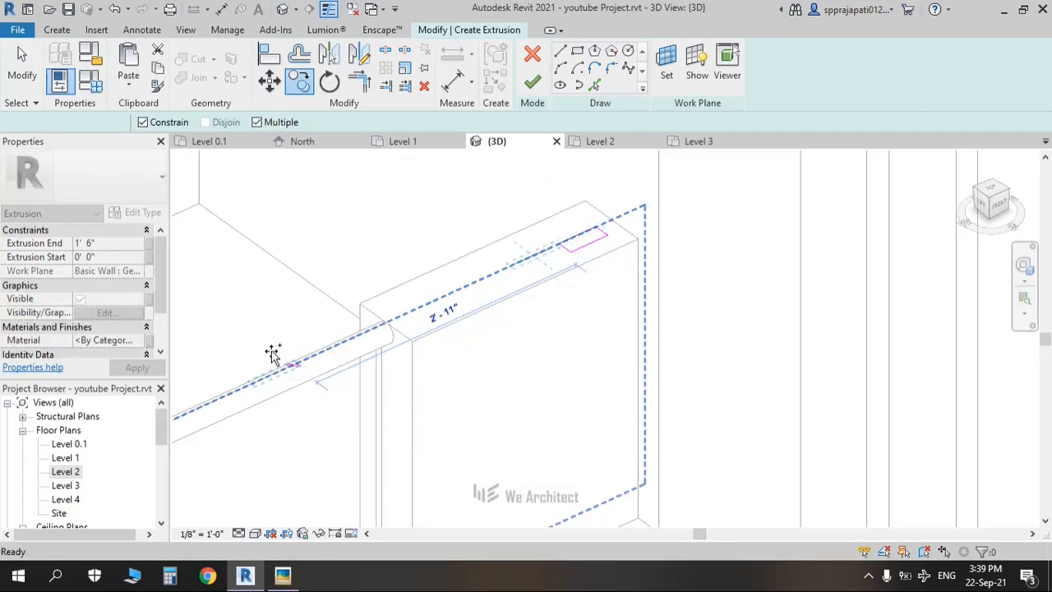
pyautogui.press('Escape')
pyautogui.click(540, 253)
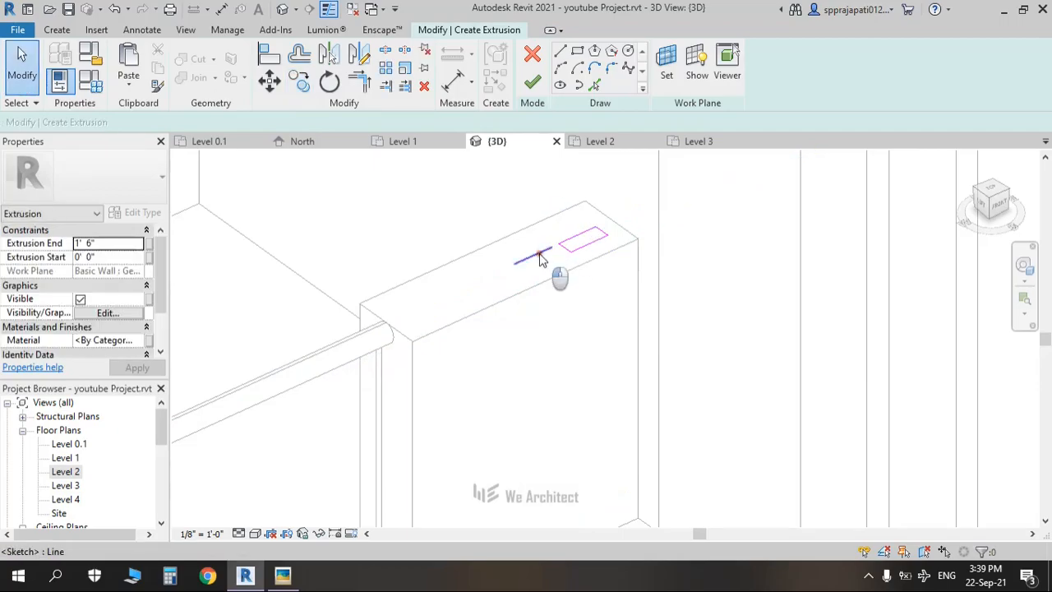
pyautogui.press('Delete')
# Step: Rotate the small rectangle 90 degrees with RO and move it along the wall top
pyautogui.moveTo(639, 204)
pyautogui.mouseDown()
pyautogui.moveTo(515, 280)
pyautogui.moveTo(507, 272)
pyautogui.mouseUp()
pyautogui.press('r')
pyautogui.press('o')
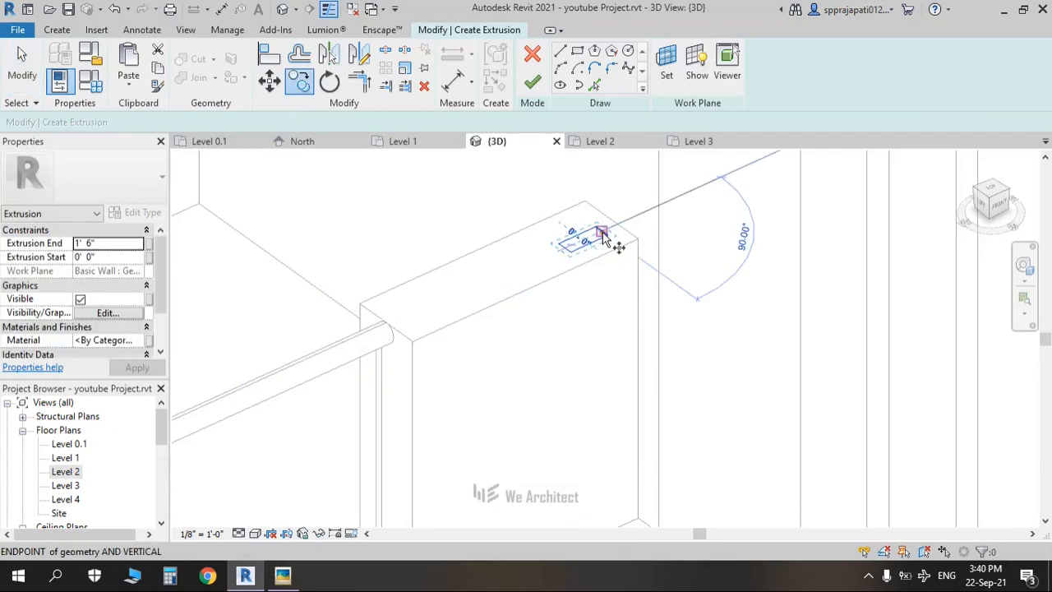
pyautogui.click(604, 236)
pyautogui.moveTo(463, 318); pyautogui.dragTo(520, 283)
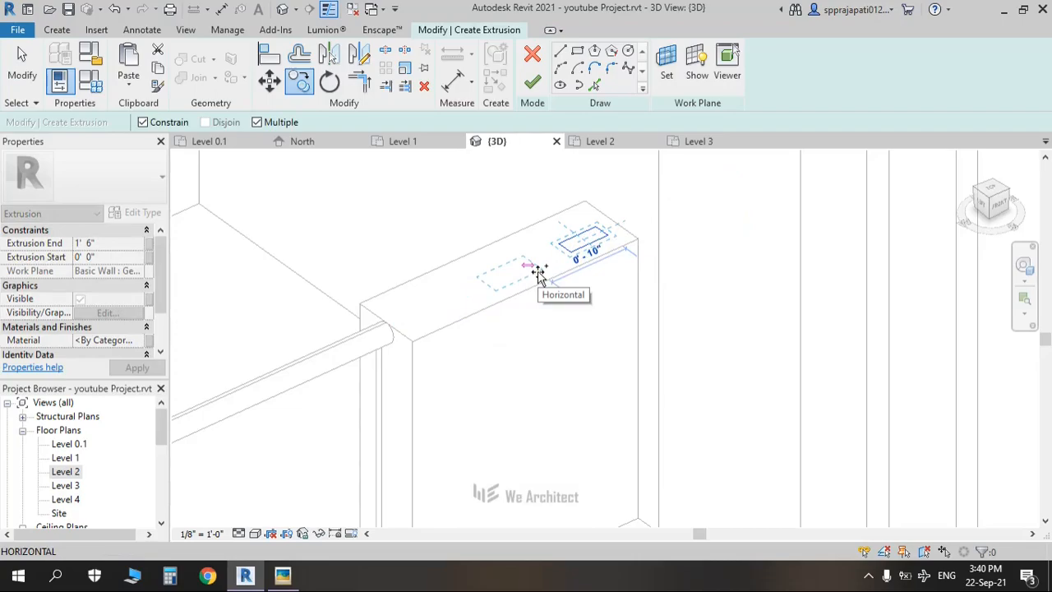
# Step: Place two more rectangle copies on the wall top, then select all three rectangles
pyautogui.click(538, 274)
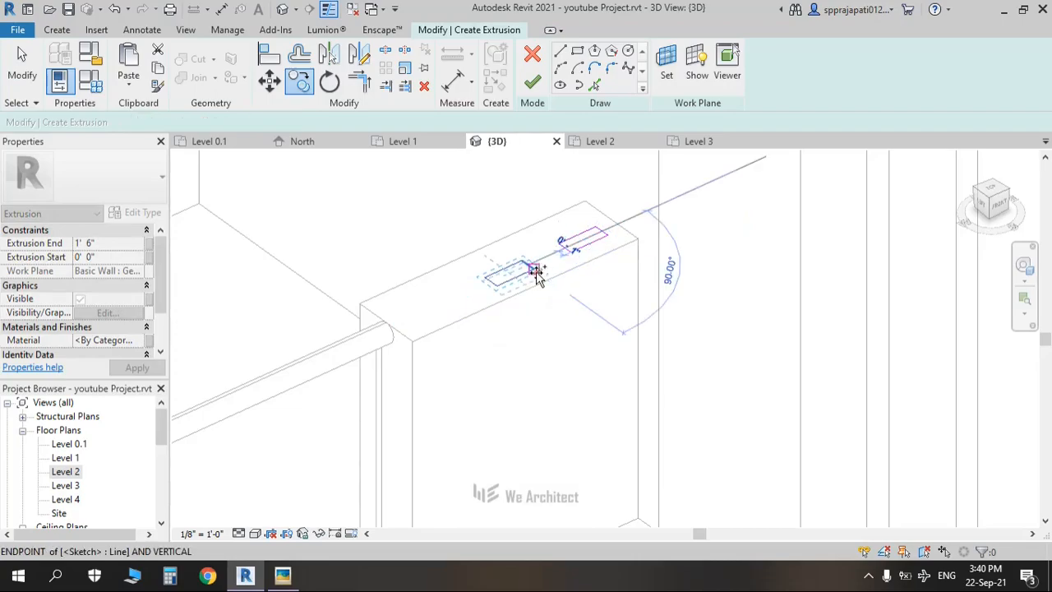
pyautogui.scroll(-3, 462, 307)
pyautogui.click(462, 307)
pyautogui.press('Escape')
pyautogui.press('Escape')
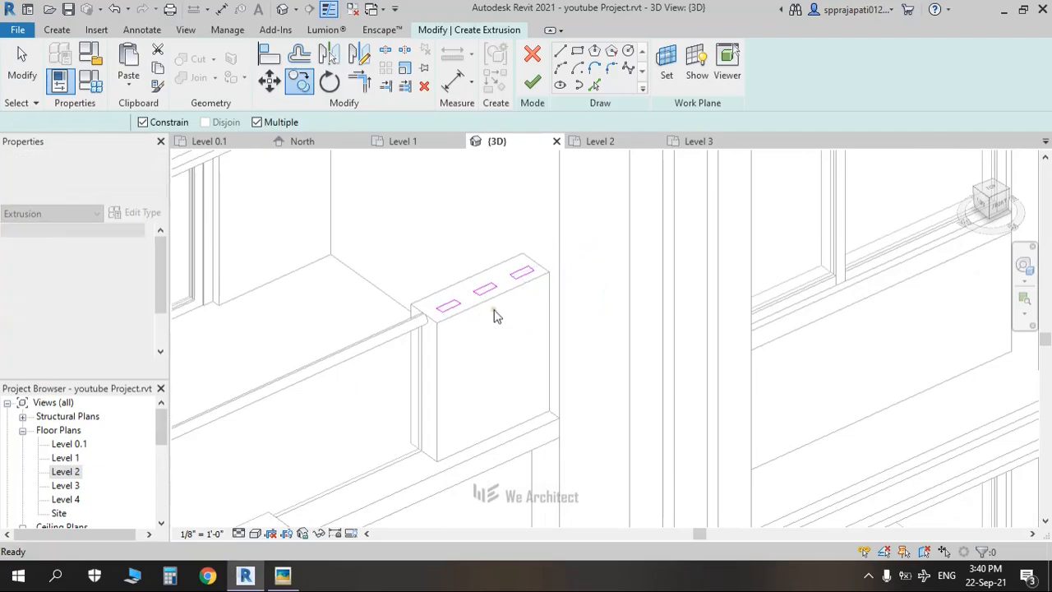
pyautogui.moveTo(493, 298); pyautogui.dragTo(660, 220, button='middle')
pyautogui.moveTo(707, 176)
pyautogui.mouseDown()
pyautogui.moveTo(620, 258)
pyautogui.moveTo(555, 257)
pyautogui.mouseUp()
# Step: Copy the three selected rectangles from the rectangle corner onto the top of the opposite pier
pyautogui.click(301, 83)
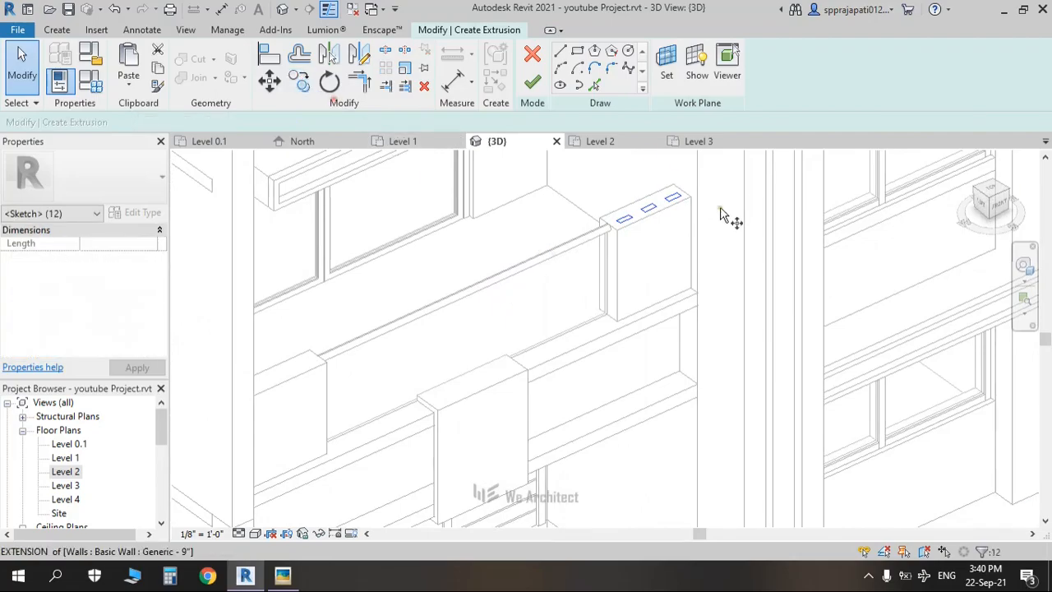
pyautogui.scroll(4, 682, 201)
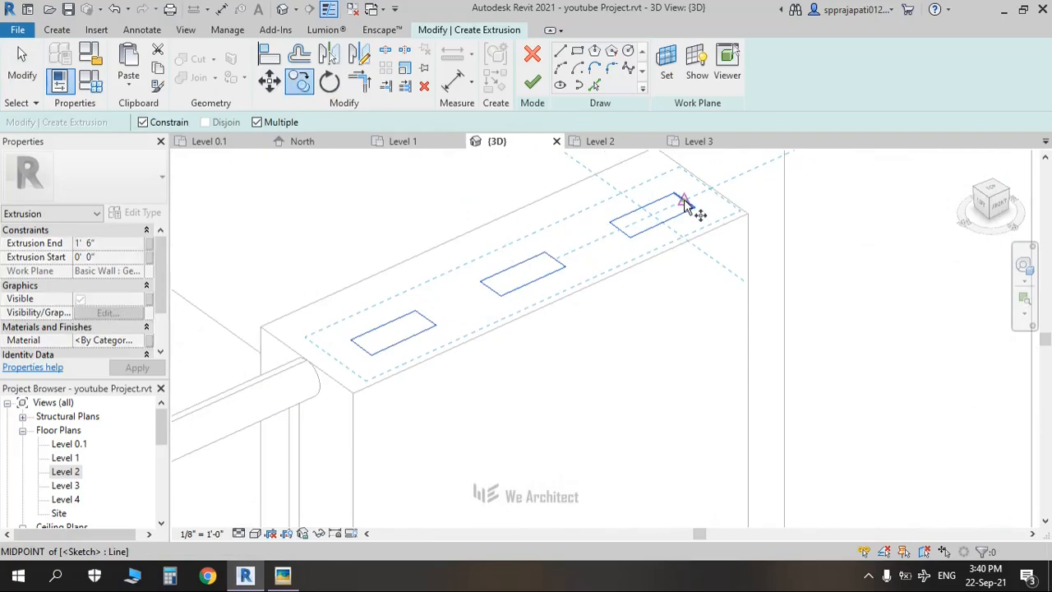
pyautogui.click(686, 203)
pyautogui.scroll(-2, 684, 205)
pyautogui.scroll(-3, 682, 206)
pyautogui.keyDown('shift'); pyautogui.moveTo(634, 225); pyautogui.dragTo(193, 191, button='middle'); pyautogui.keyUp('shift')
pyautogui.moveTo(238, 195)
pyautogui.mouseDown(button='middle')
pyautogui.moveTo(644, 200)
pyautogui.moveTo(915, 263)
pyautogui.moveTo(883, 383)
pyautogui.moveTo(874, 376)
pyautogui.mouseUp(button='middle')
pyautogui.moveTo(306, 201); pyautogui.dragTo(399, 358, button='middle')
pyautogui.scroll(3, 395, 308)
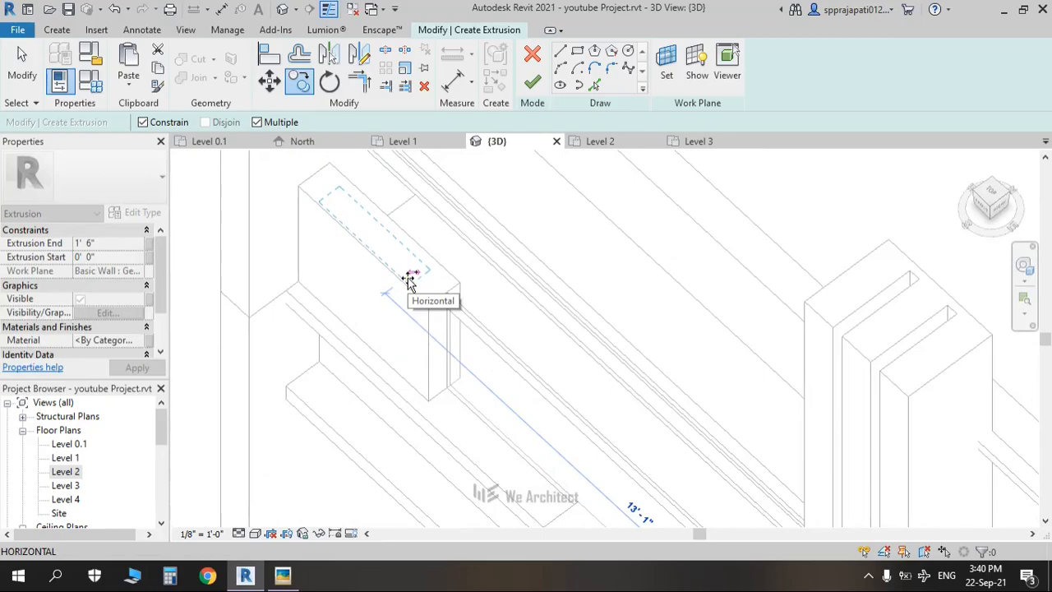
pyautogui.click(409, 279)
pyautogui.press('Escape')
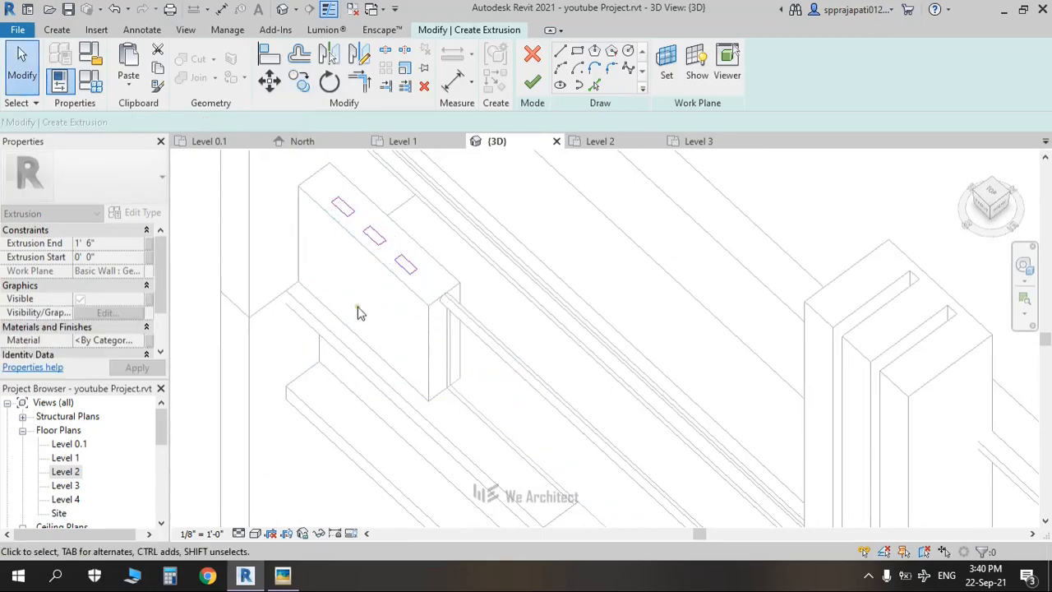
pyautogui.scroll(-2, 359, 312)
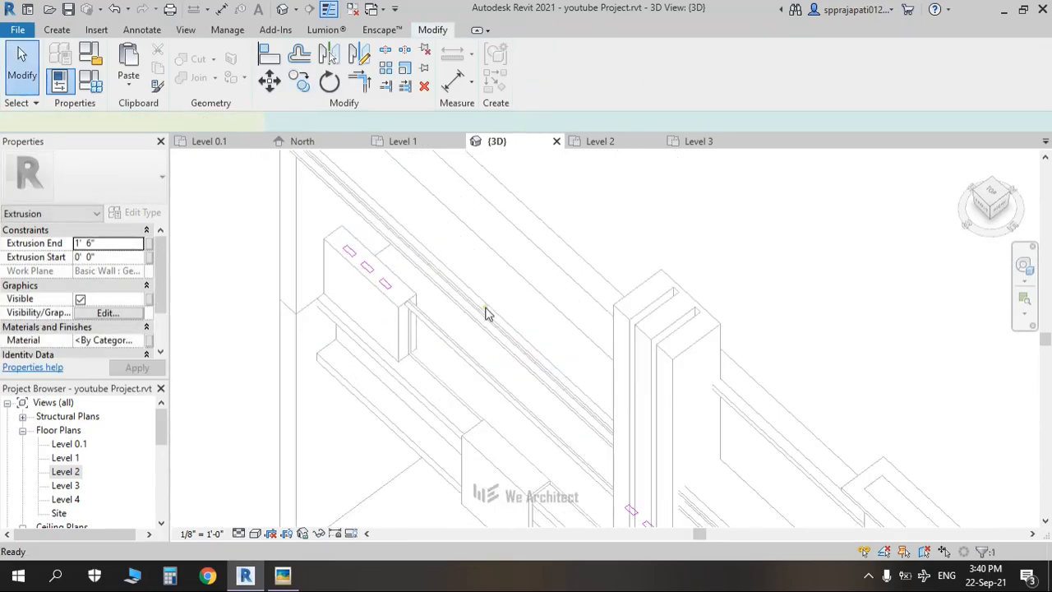
# Step: Finish the extrusion sketch, stretch it to 7'7" tall, finish the in-place model, and orbit to inspect
pyautogui.click(983, 205)
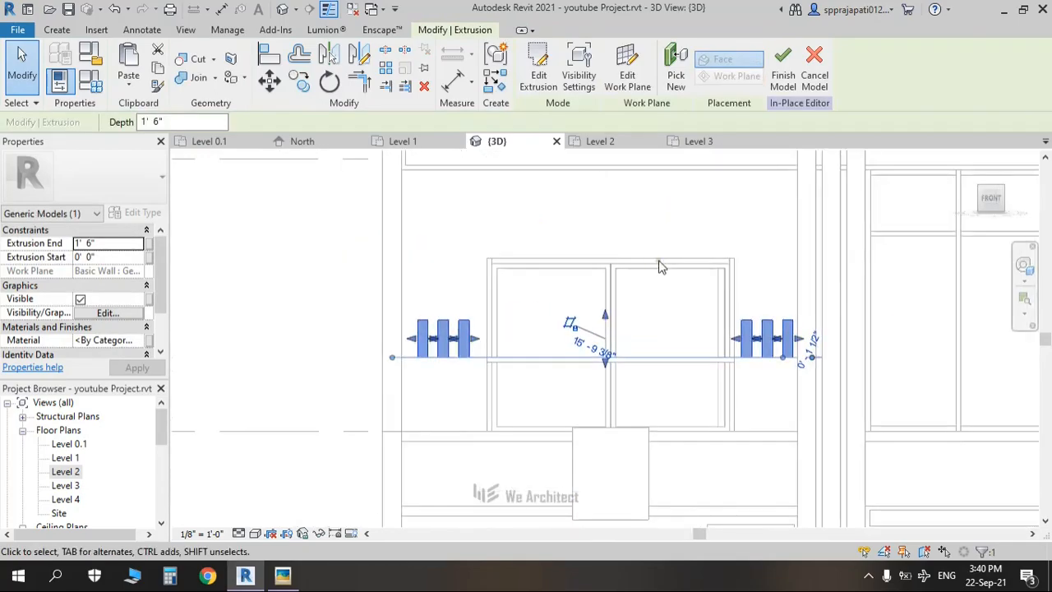
pyautogui.scroll(-1, 668, 284)
pyautogui.moveTo(581, 222); pyautogui.dragTo(587, 188)
pyautogui.click(333, 227)
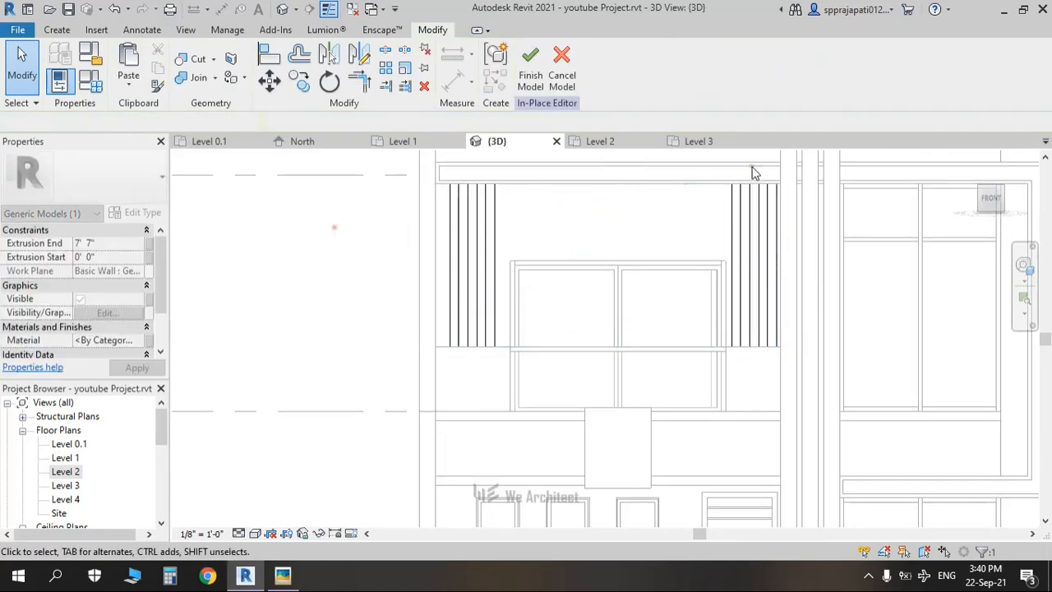
pyautogui.click(522, 80)
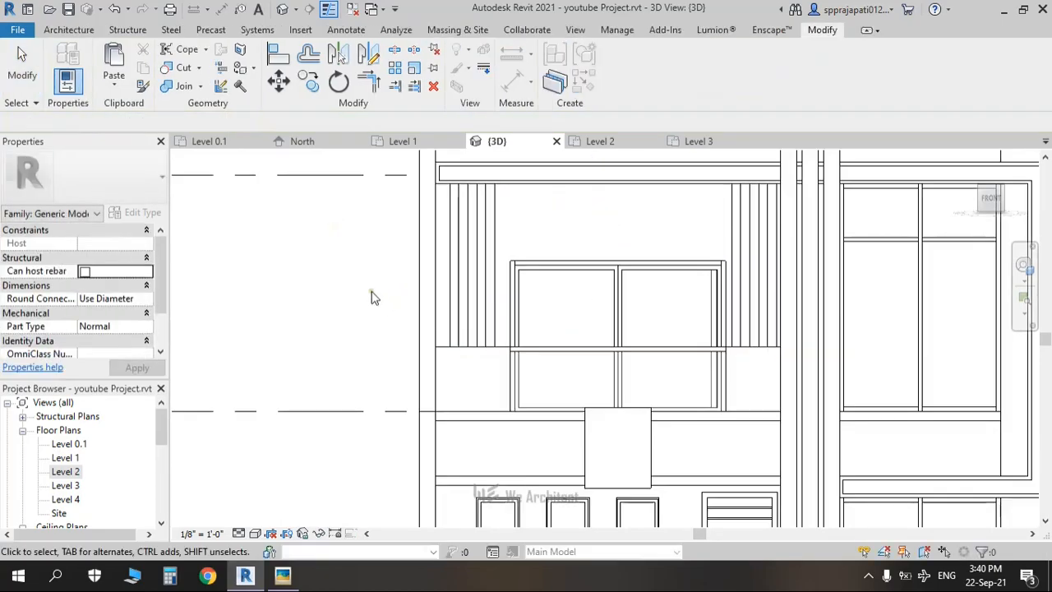
pyautogui.scroll(-2, 443, 321)
pyautogui.keyDown('shift'); pyautogui.moveTo(587, 327); pyautogui.dragTo(507, 362, button='middle'); pyautogui.keyUp('shift')
pyautogui.keyDown('shift'); pyautogui.moveTo(448, 332); pyautogui.dragTo(436, 388, button='middle'); pyautogui.keyUp('shift')
pyautogui.hotkey('alt', 'Tab')
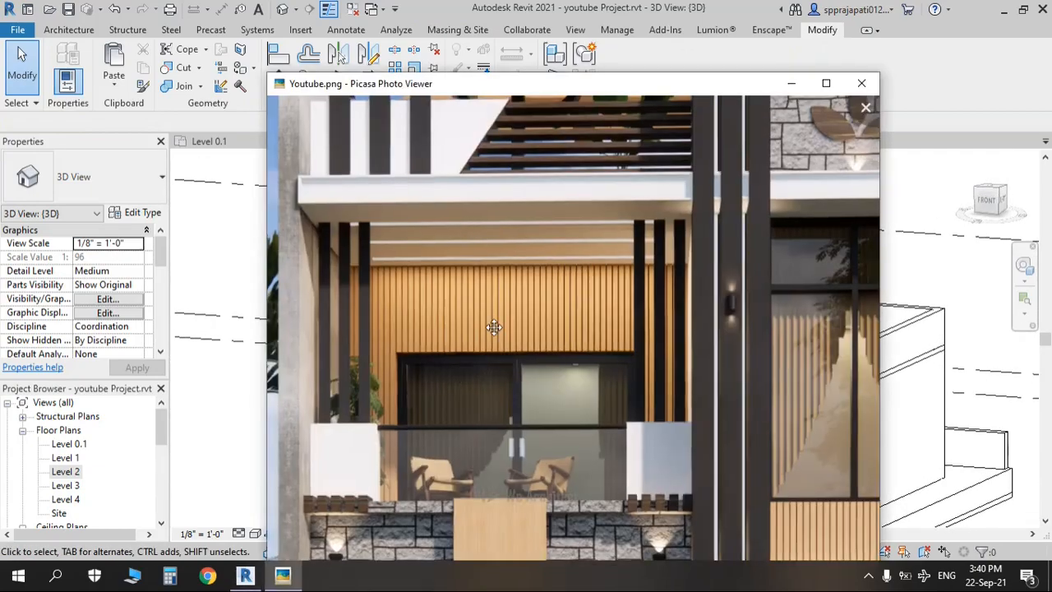
pyautogui.scroll(-5, 493, 327)
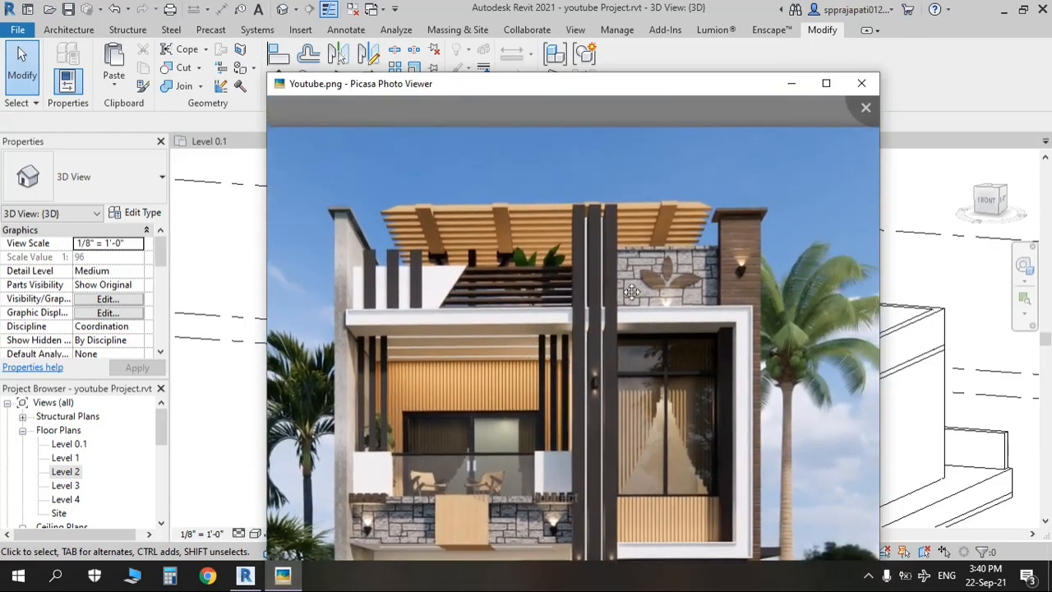
pyautogui.hotkey('alt', 'Tab')
pyautogui.keyDown('shift'); pyautogui.moveTo(357, 289); pyautogui.dragTo(369, 301, button='middle'); pyautogui.keyUp('shift')
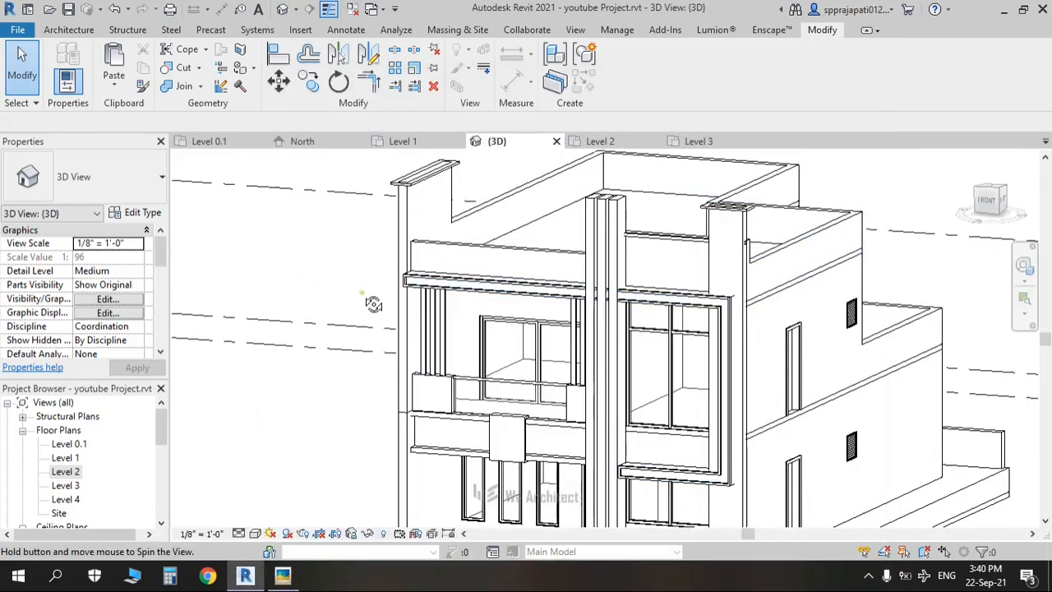
pyautogui.hotkey('alt', 'Tab')
pyautogui.scroll(3, 494, 272)
pyautogui.scroll(4, 494, 272)
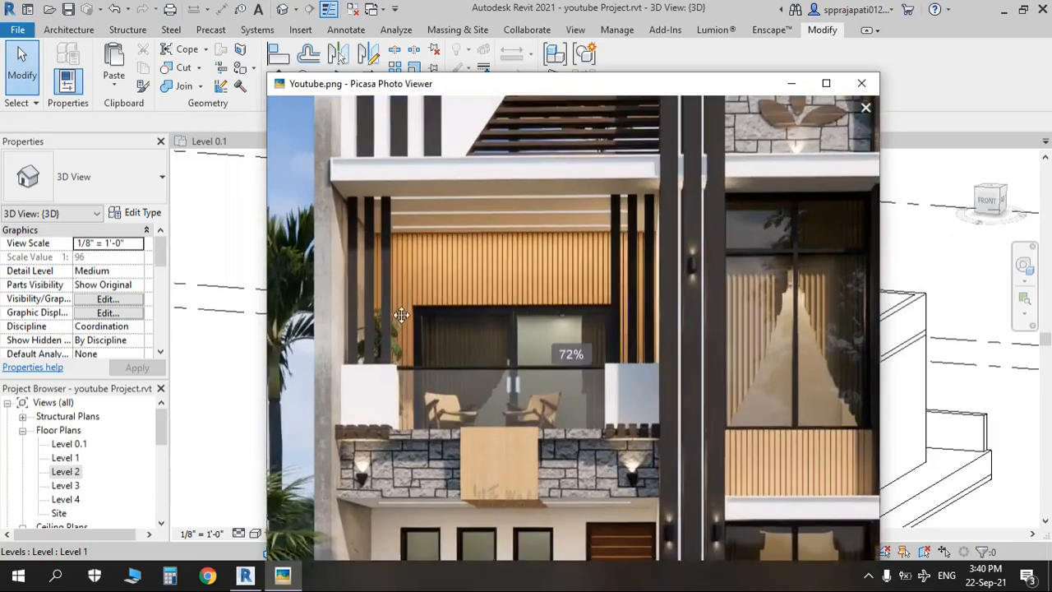
pyautogui.click(826, 83)
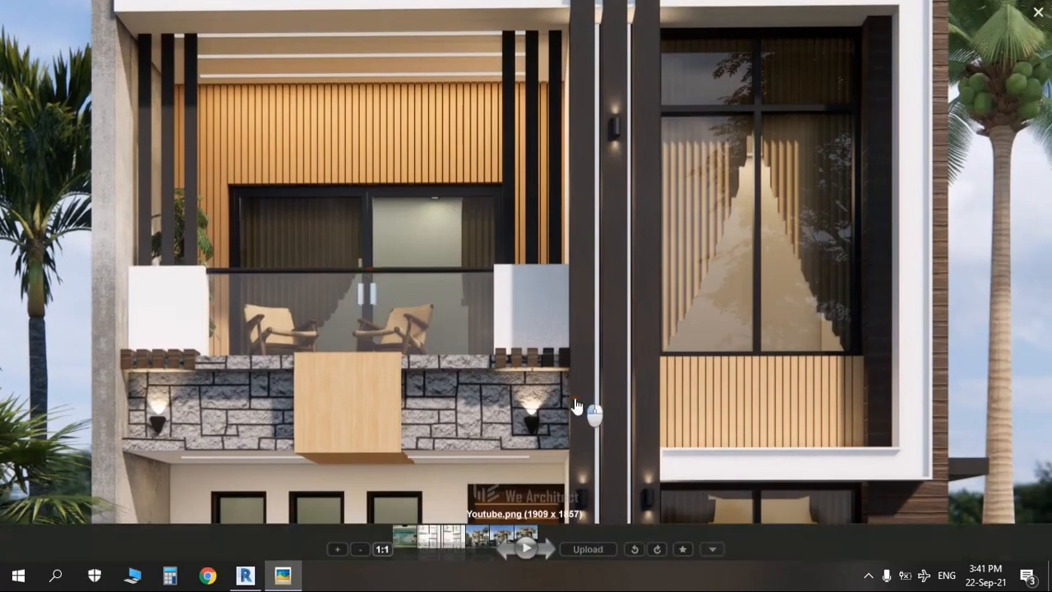
pyautogui.scroll(2, 575, 406)
pyautogui.scroll(-3, 550, 382)
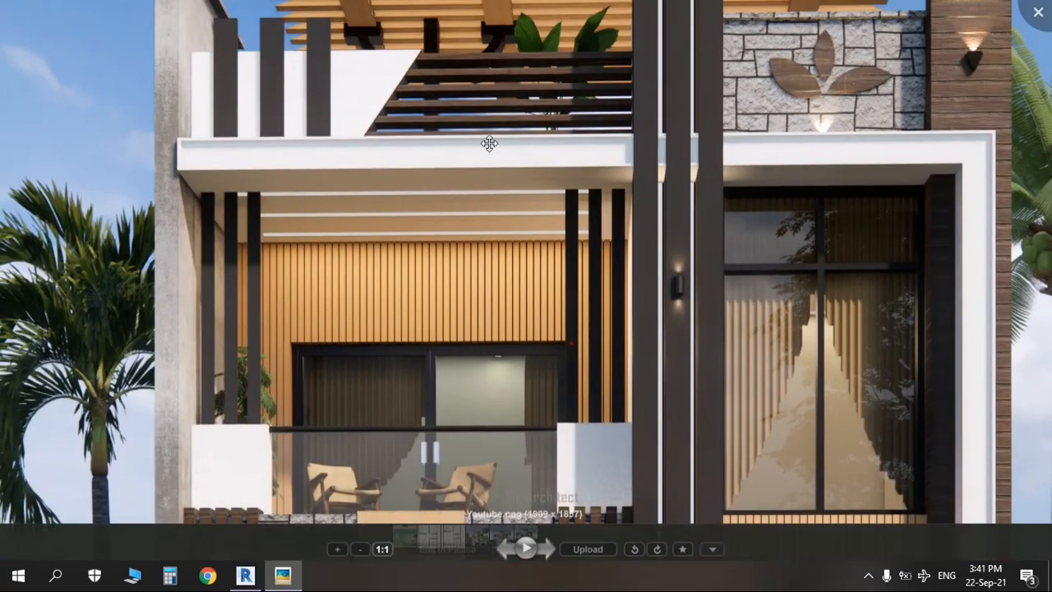
pyautogui.press('Escape')
pyautogui.scroll(-3, 458, 308)
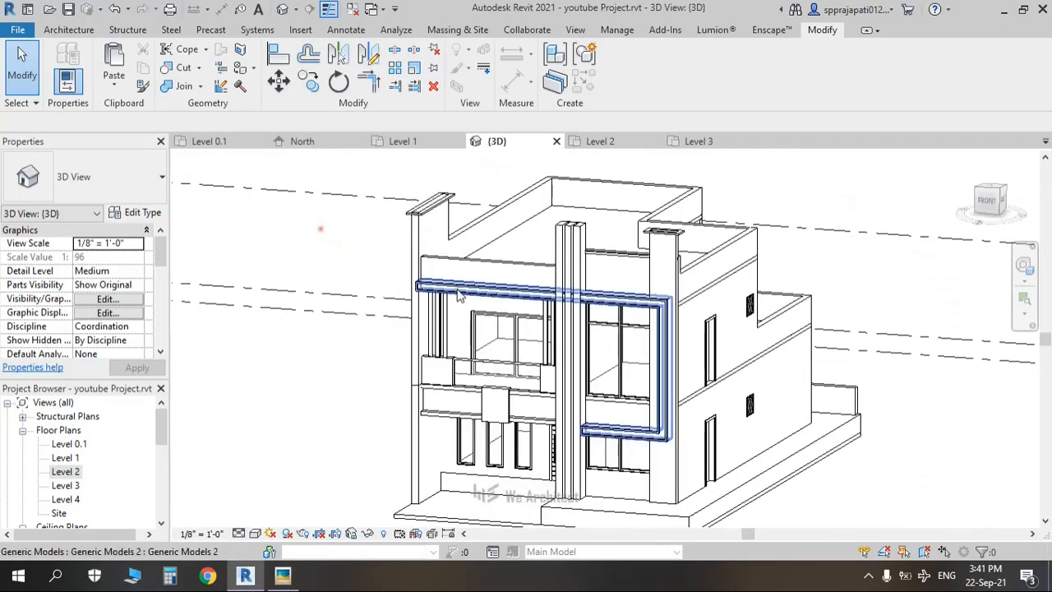
pyautogui.hotkey('alt', 'Tab')
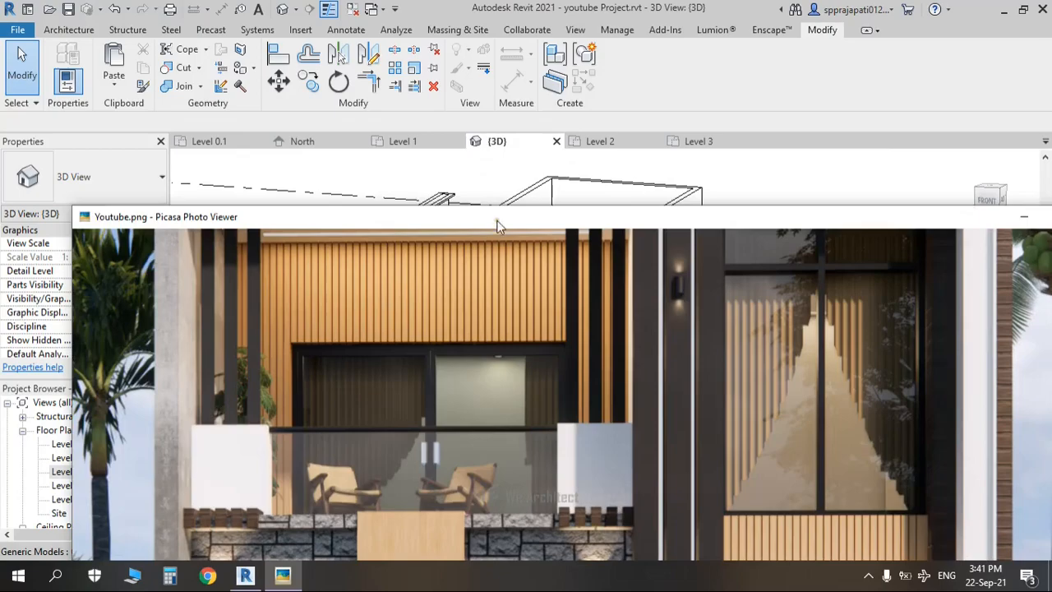
pyautogui.moveTo(960, 210); pyautogui.dragTo(681, 206)
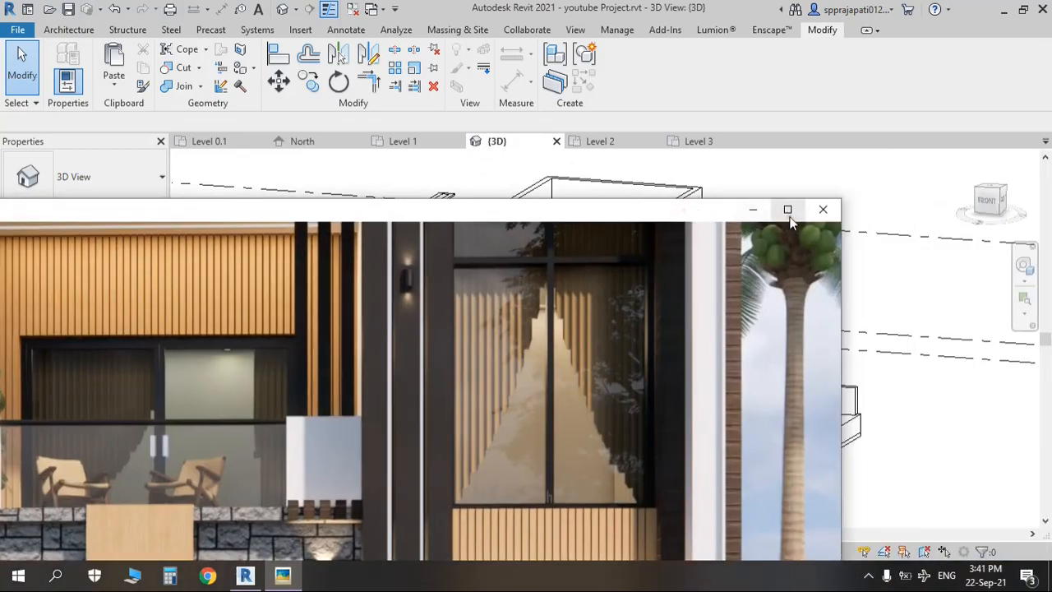
pyautogui.click(788, 206)
pyautogui.scroll(-5, 653, 357)
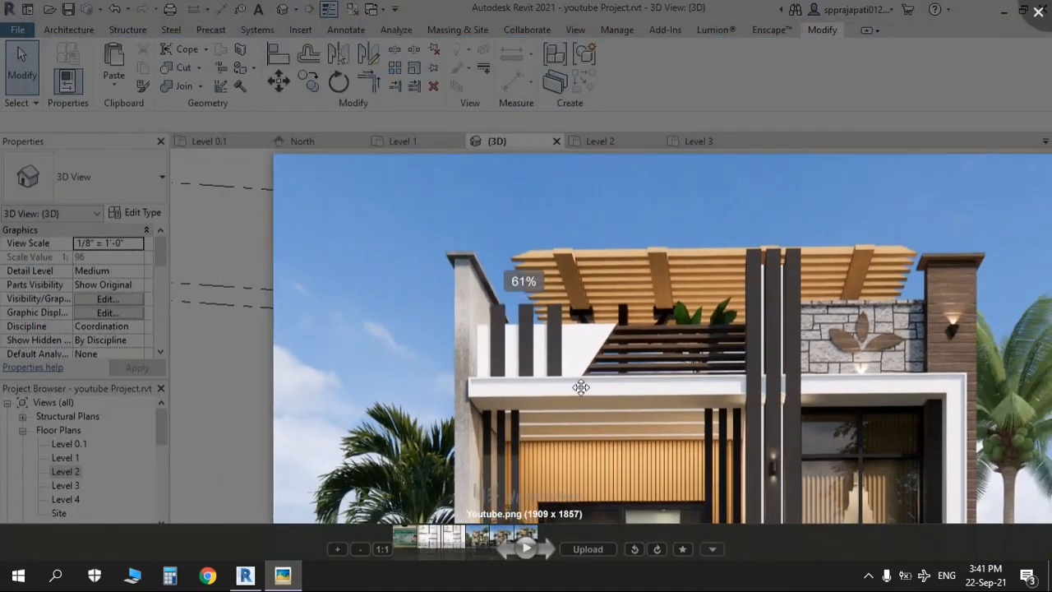
pyautogui.moveTo(631, 374); pyautogui.dragTo(568, 303)
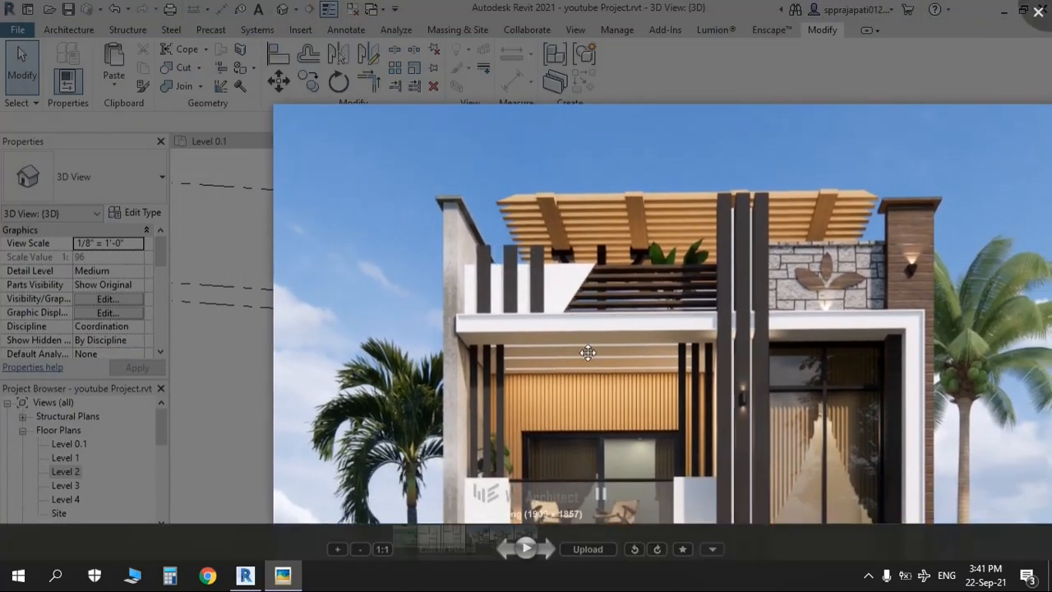
pyautogui.press('Escape')
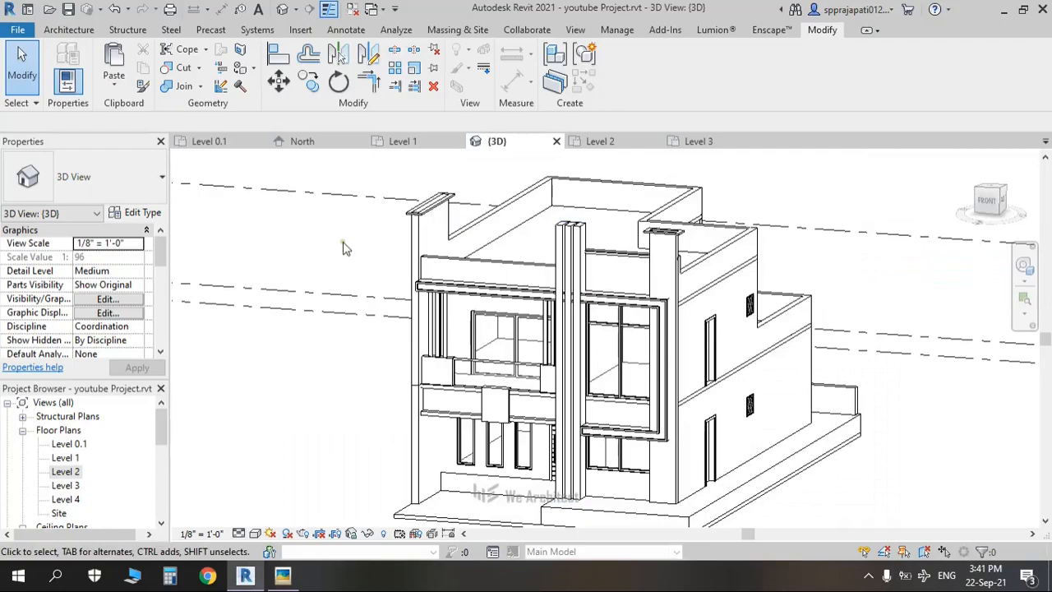
# Step: In front view, split the upper parapet wall above the balcony with SL
pyautogui.click(981, 207)
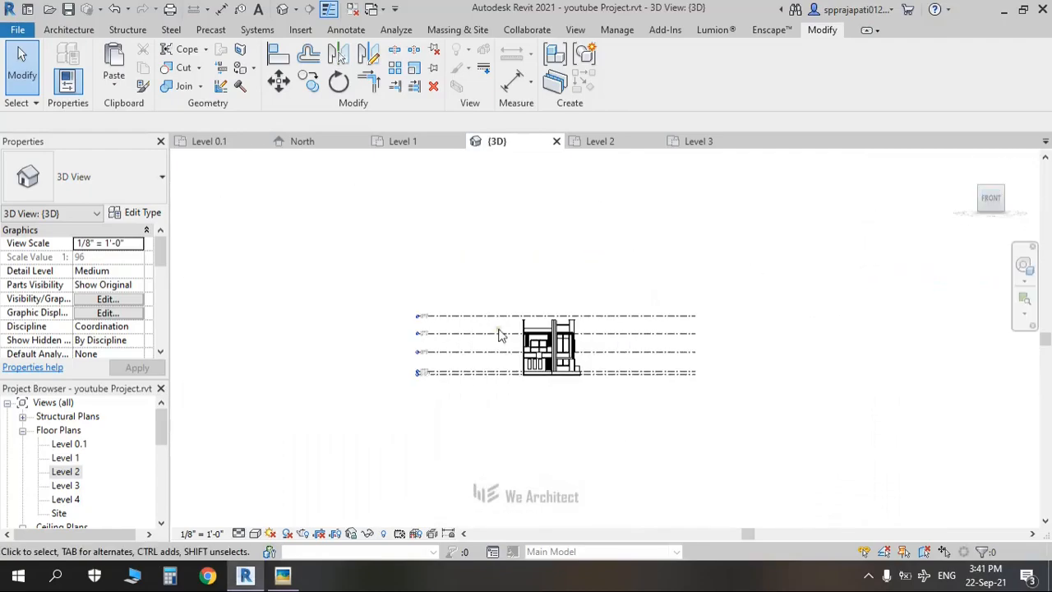
pyautogui.scroll(5, 599, 323)
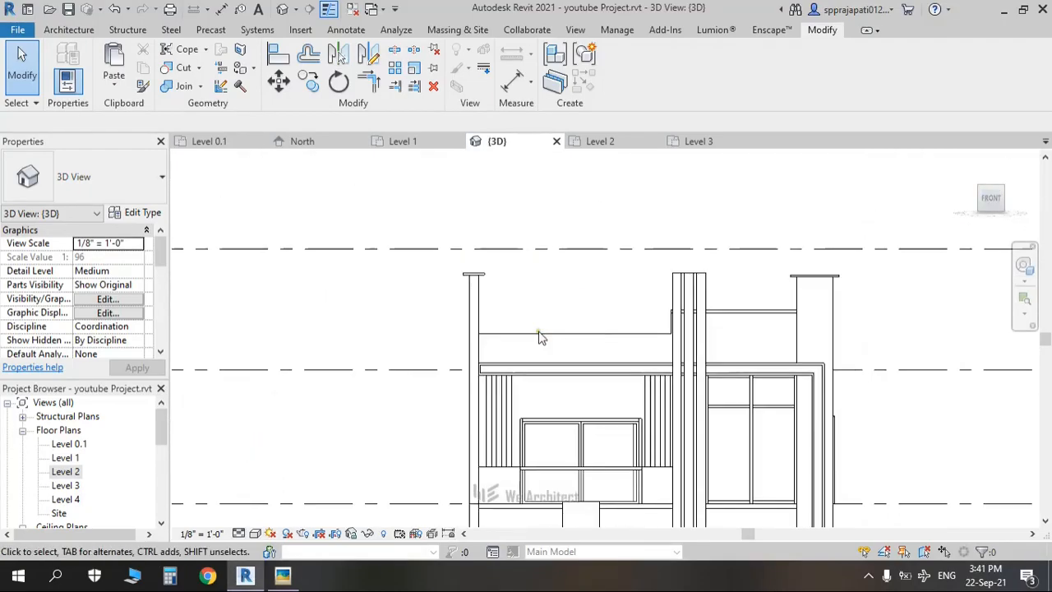
pyautogui.click(531, 348)
pyautogui.moveTo(566, 305); pyautogui.dragTo(541, 256, button='middle')
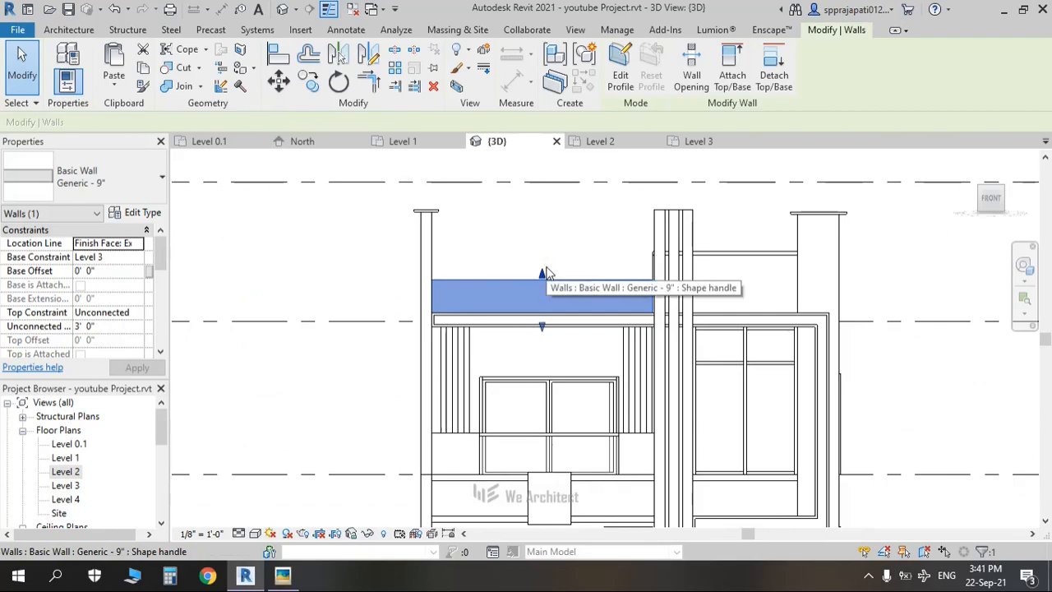
pyautogui.press('s')
pyautogui.press('l')
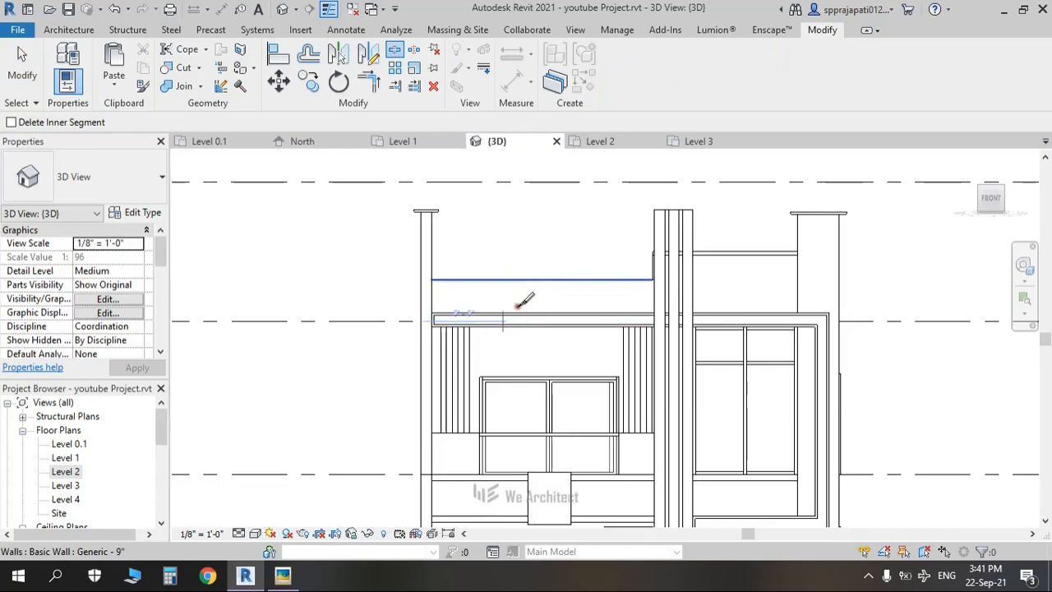
pyautogui.press('Escape')
# Step: Check the two resulting wall segments, then orbit to an angled view of the upper facade
pyautogui.click(577, 281)
pyautogui.click(508, 298)
pyautogui.click(486, 300)
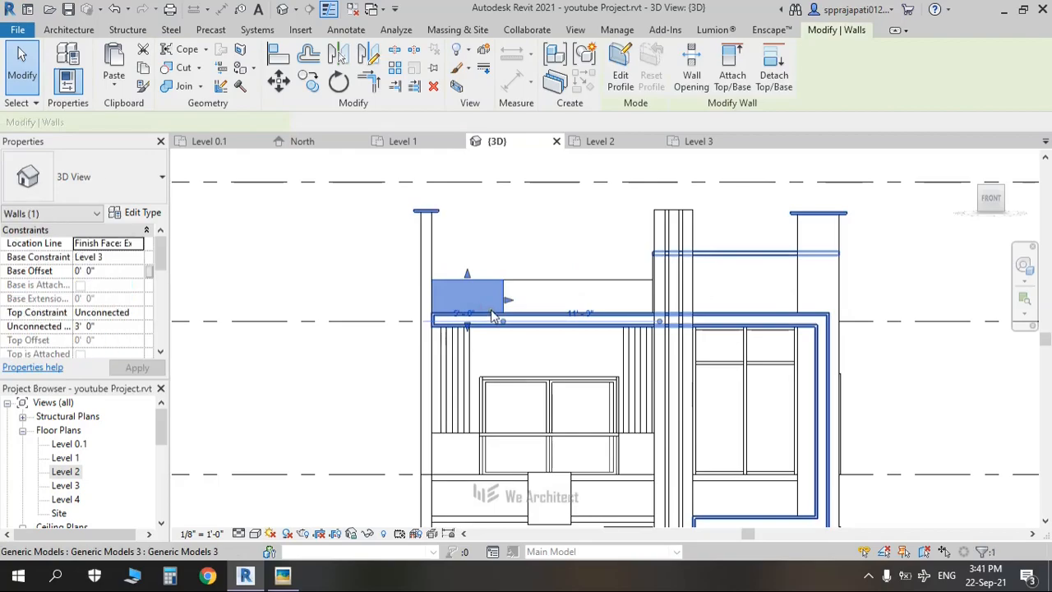
pyautogui.click(485, 261)
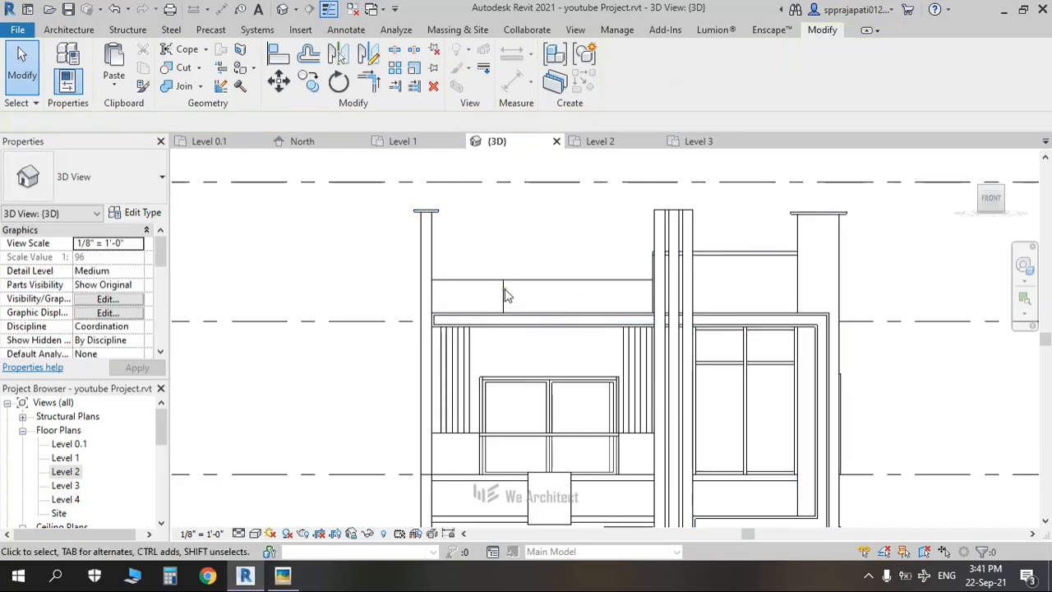
pyautogui.keyDown('shift'); pyautogui.moveTo(516, 300); pyautogui.dragTo(399, 374, button='middle'); pyautogui.keyUp('shift')
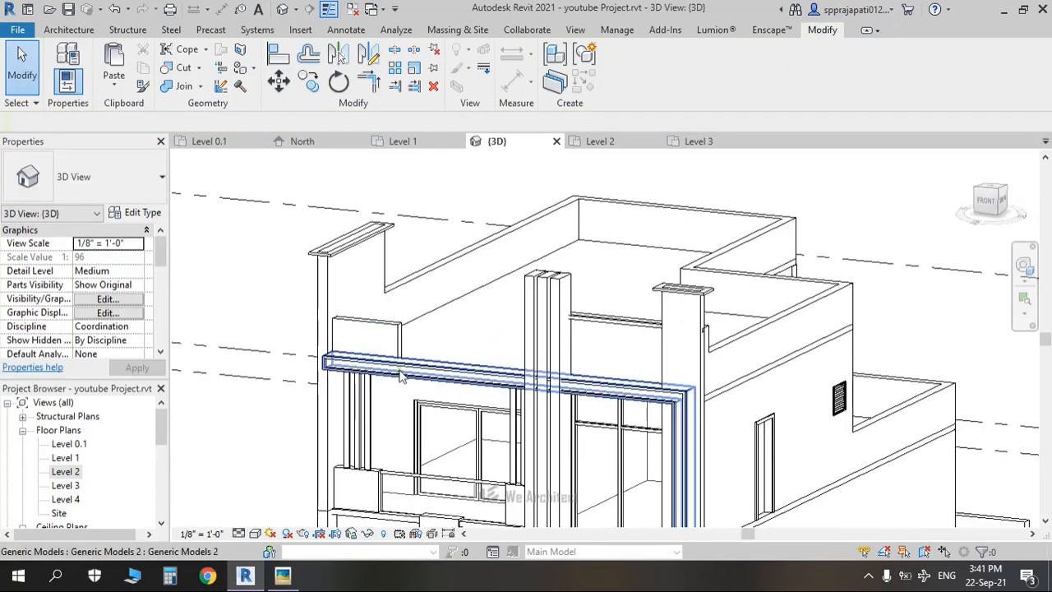
pyautogui.keyDown('shift'); pyautogui.moveTo(433, 409); pyautogui.dragTo(359, 396, button='middle'); pyautogui.keyUp('shift')
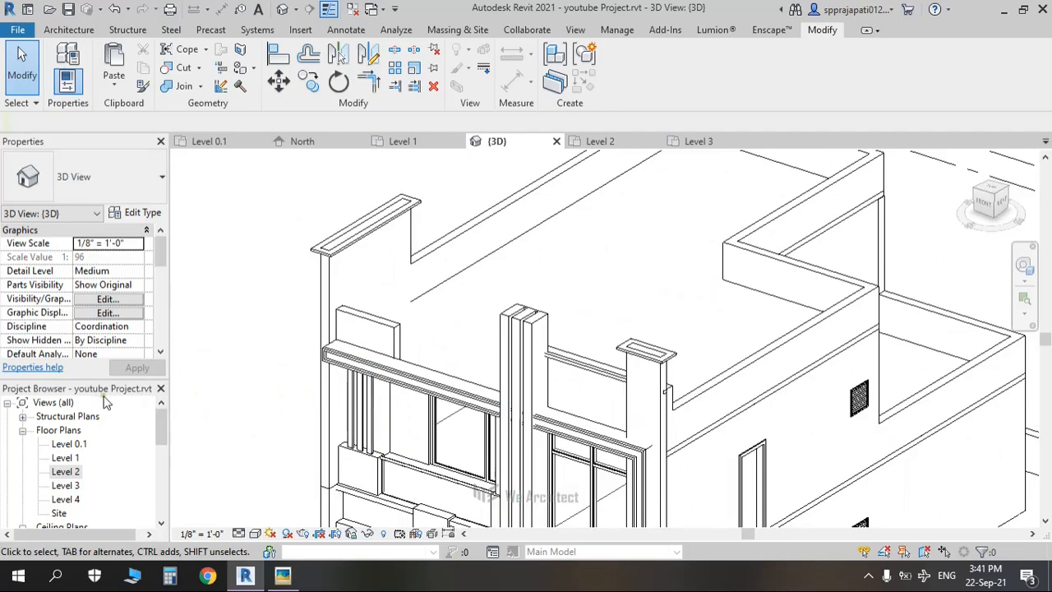
# Step: Compare the model with the reference facade photo, then orbit the house to a new angle
pyautogui.hotkey('alt', 'Tab')
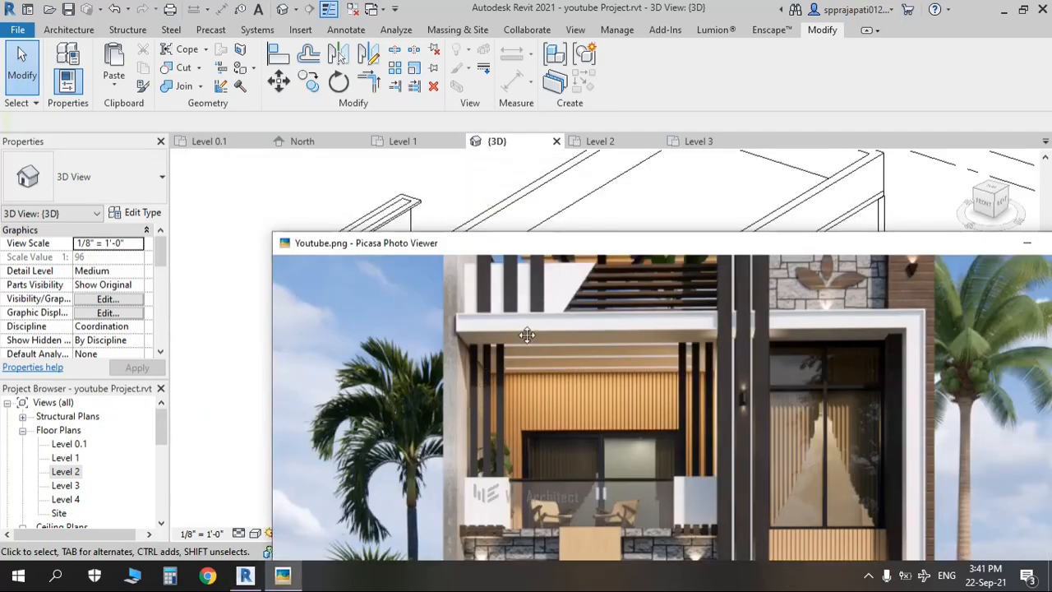
pyautogui.moveTo(565, 256); pyautogui.dragTo(501, 188)
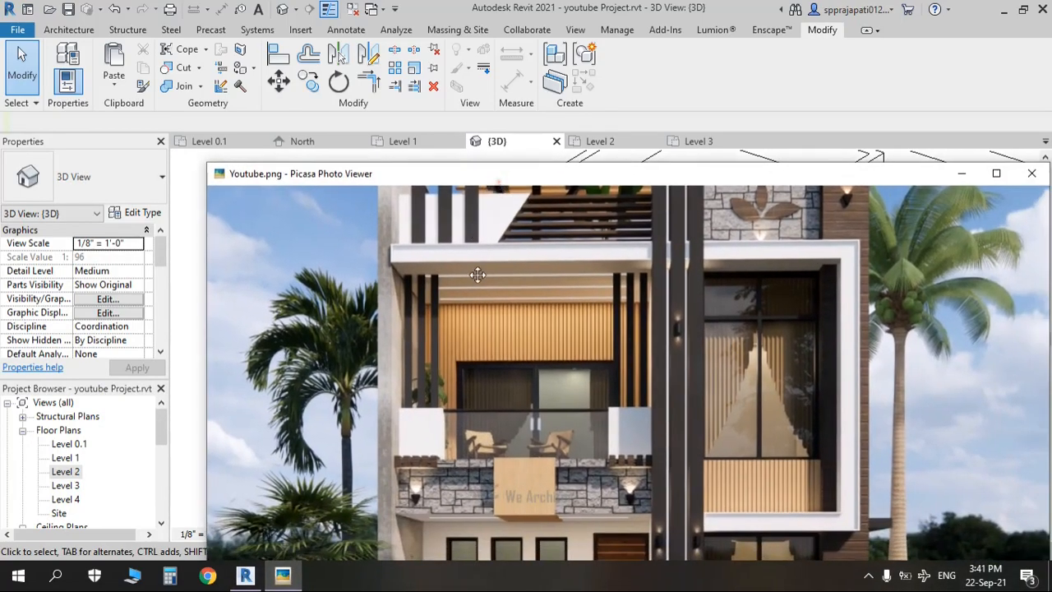
pyautogui.scroll(4, 475, 276)
pyautogui.scroll(-3, 474, 276)
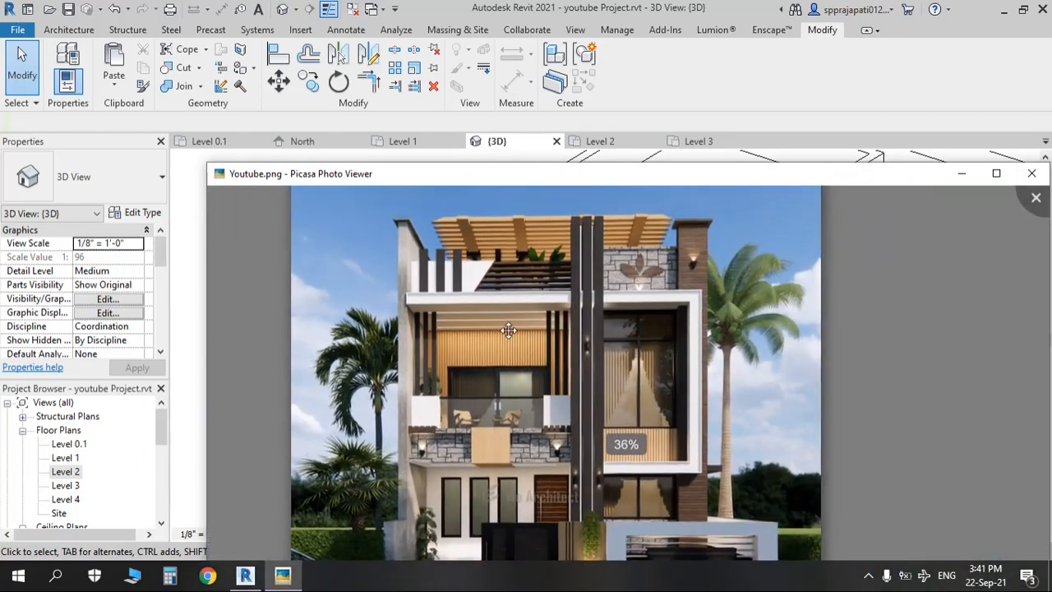
pyautogui.hotkey('alt', 'Tab')
pyautogui.keyDown('shift'); pyautogui.moveTo(290, 390); pyautogui.dragTo(175, 162, button='middle'); pyautogui.keyUp('shift')
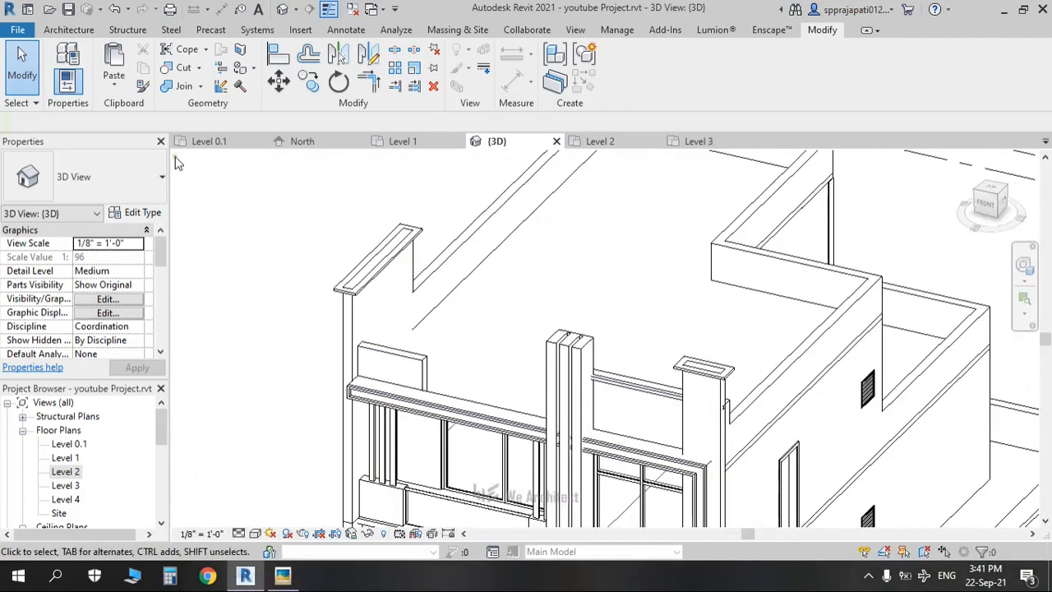
# Step: Start a Model In-Place Generic Models family named Generic Models 6
pyautogui.click(69, 31)
pyautogui.click(184, 90)
pyautogui.click(220, 149)
pyautogui.click(477, 225)
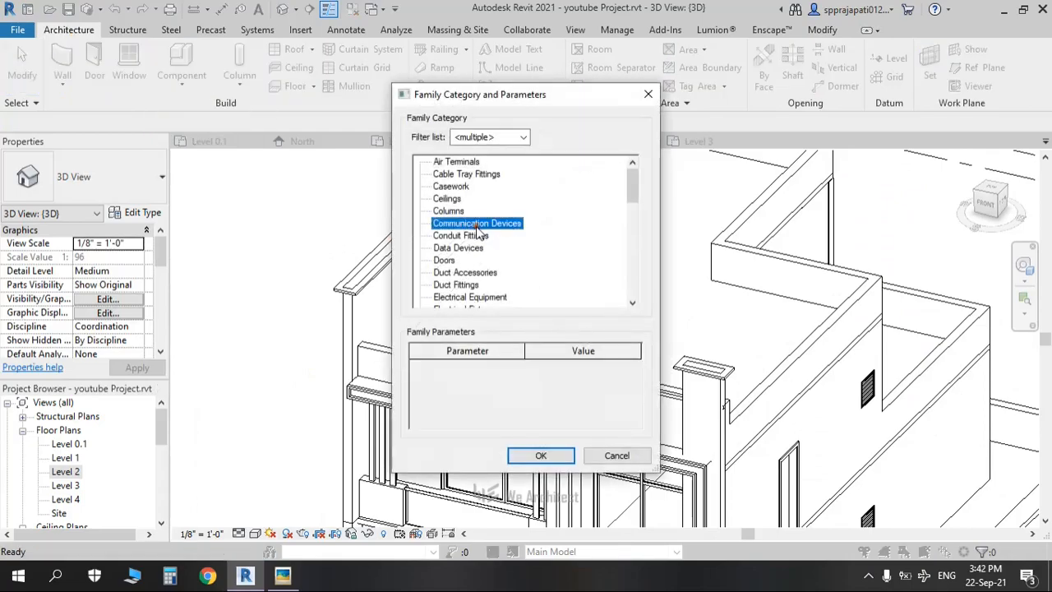
pyautogui.press('g')
pyautogui.click(544, 456)
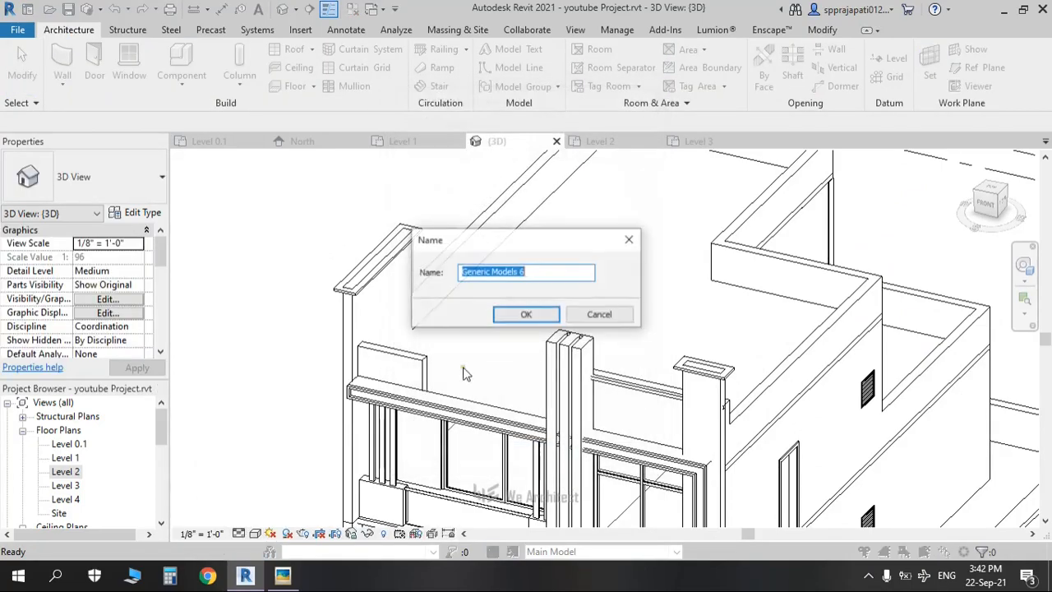
pyautogui.click(518, 317)
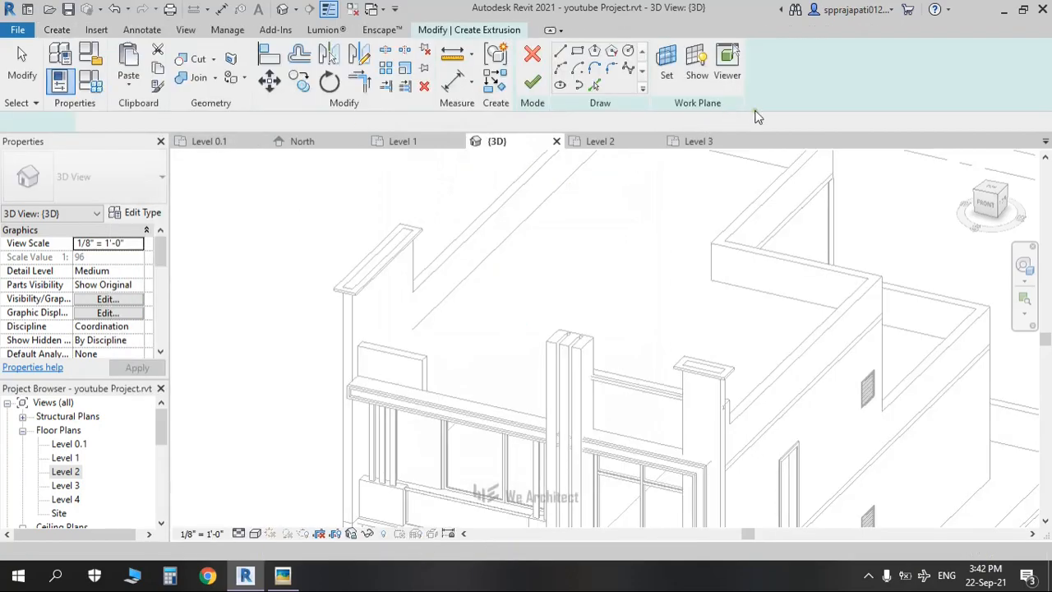
# Step: Set the work plane by picking the canopy face in the model
pyautogui.click(666, 78)
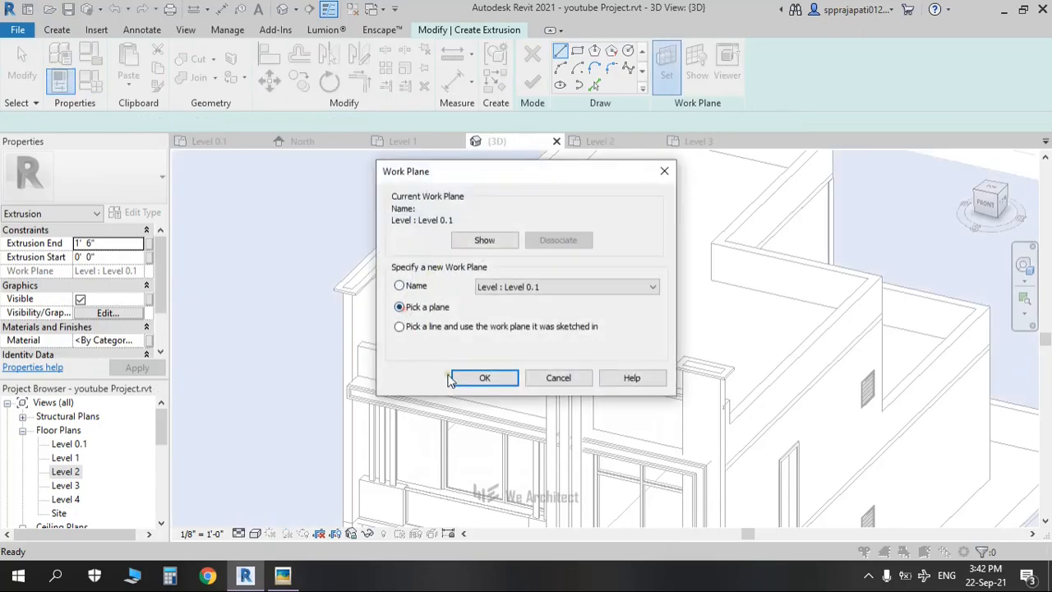
pyautogui.click(484, 378)
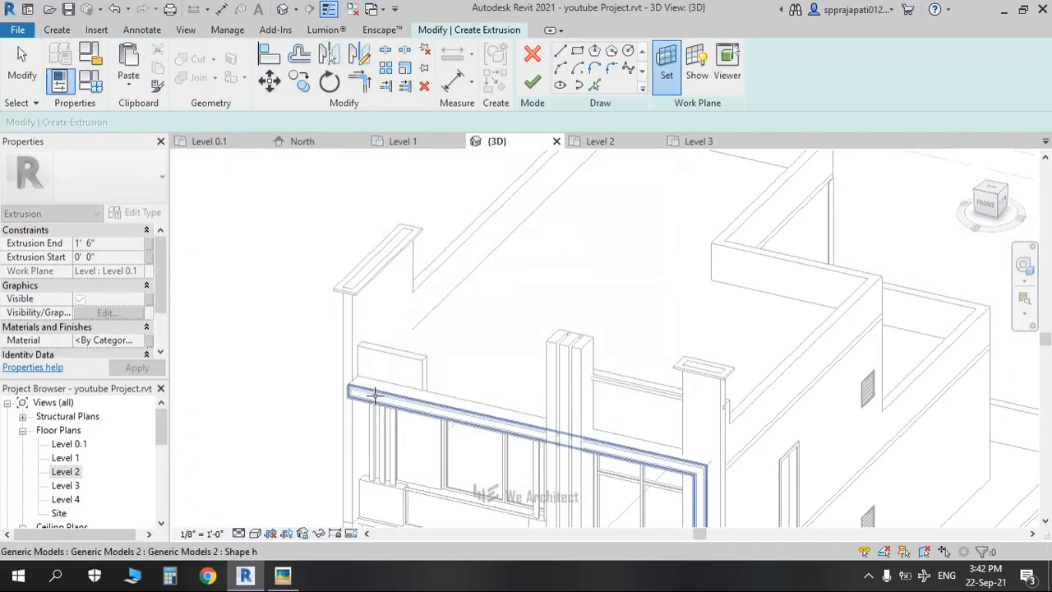
pyautogui.scroll(2, 367, 384)
pyautogui.click(367, 383)
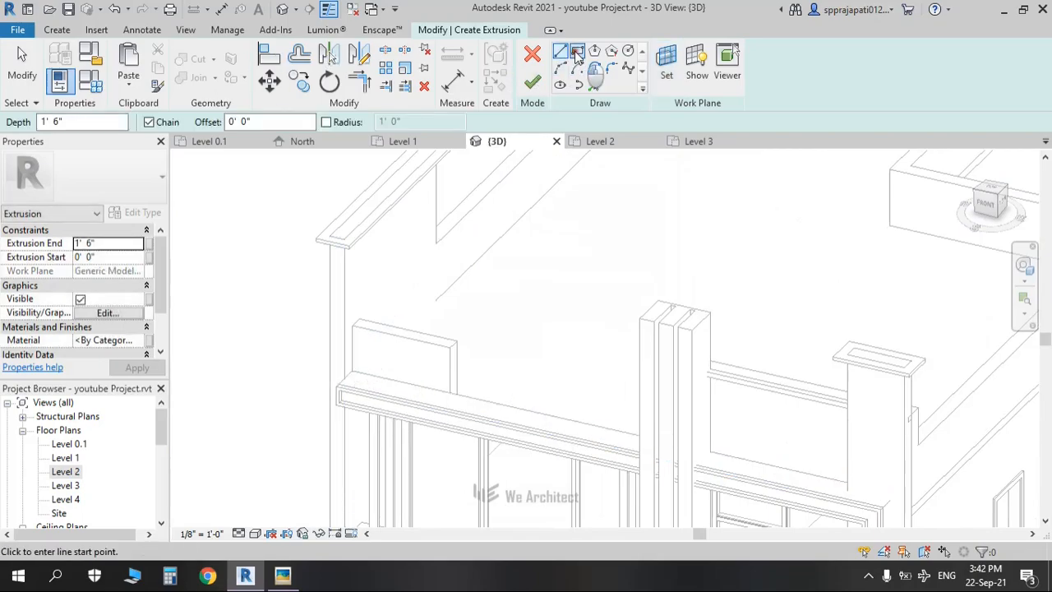
# Step: Sketch a small rectangle on the parapet
pyautogui.click(578, 52)
pyautogui.scroll(3, 359, 369)
pyautogui.scroll(3, 359, 369)
pyautogui.click(333, 361)
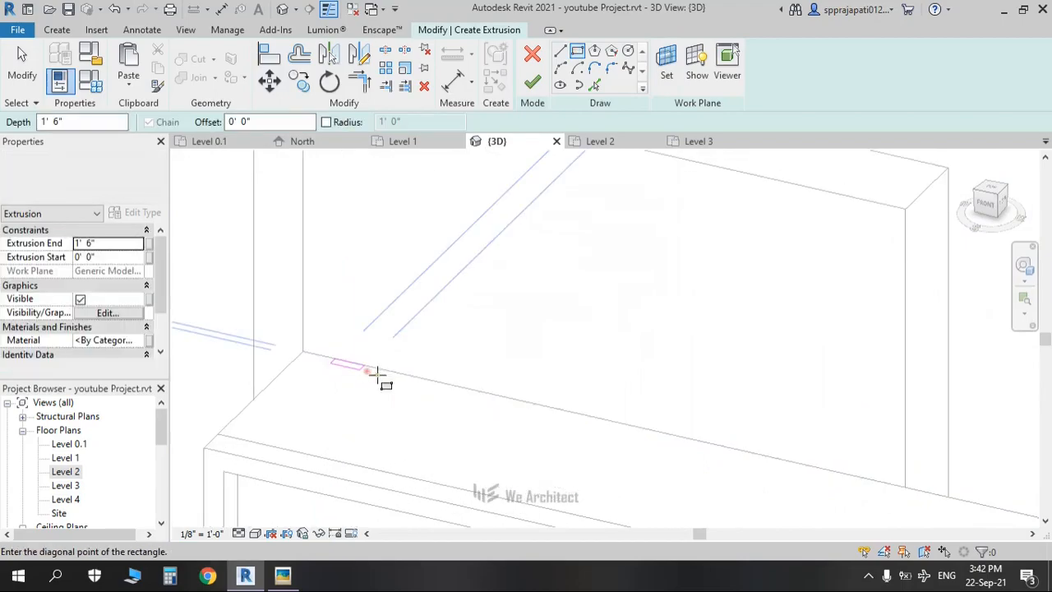
pyautogui.scroll(-2, 400, 382)
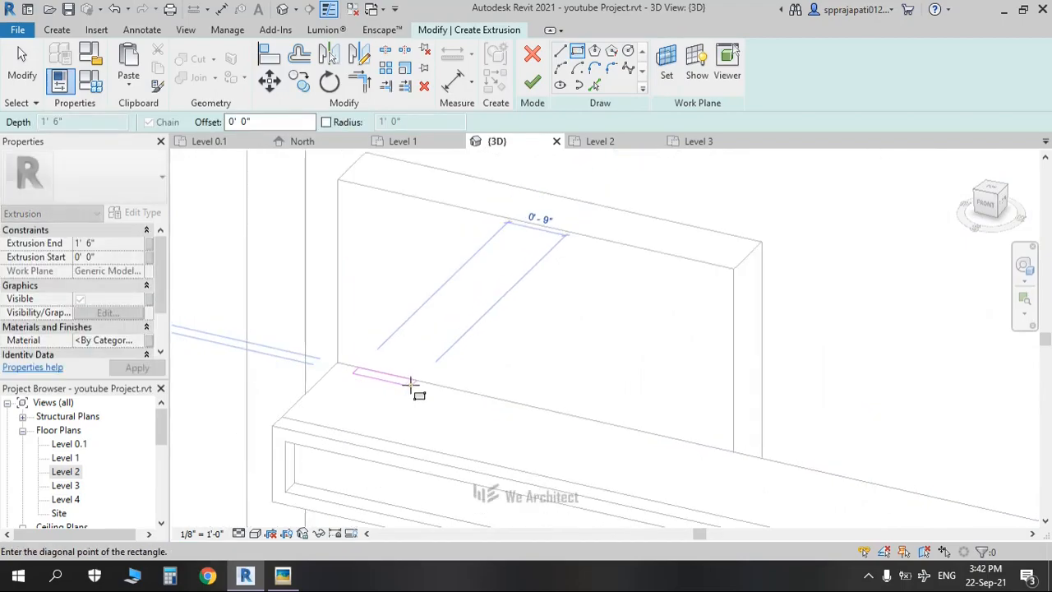
pyautogui.scroll(-3, 410, 385)
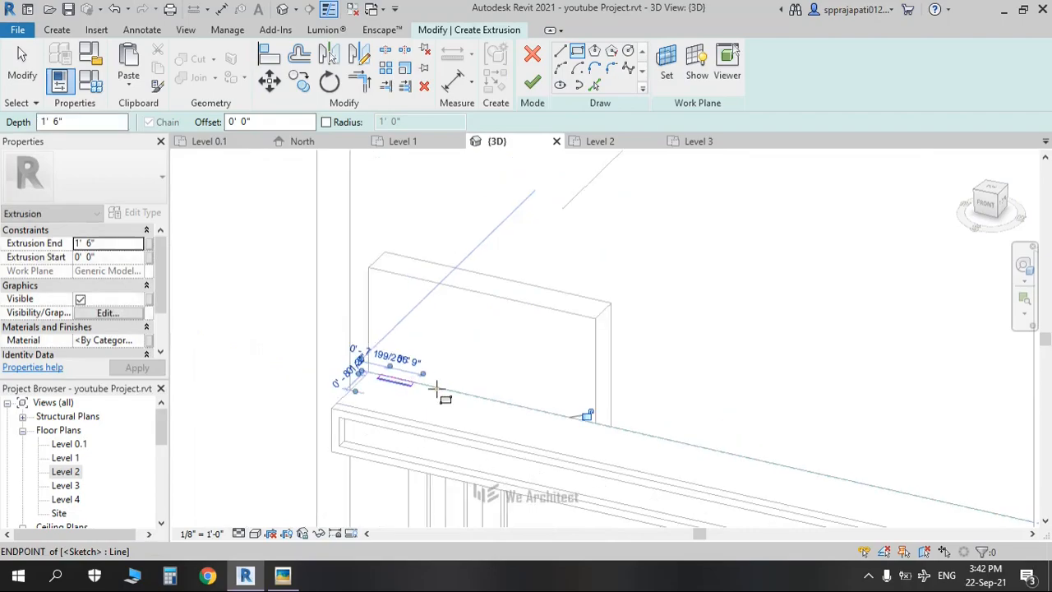
pyautogui.press('Escape')
# Step: Copy the rectangle twice along the parapet, the first copy 1'-2" away
pyautogui.moveTo(370, 363); pyautogui.dragTo(426, 405)
pyautogui.press('c')
pyautogui.press('o')
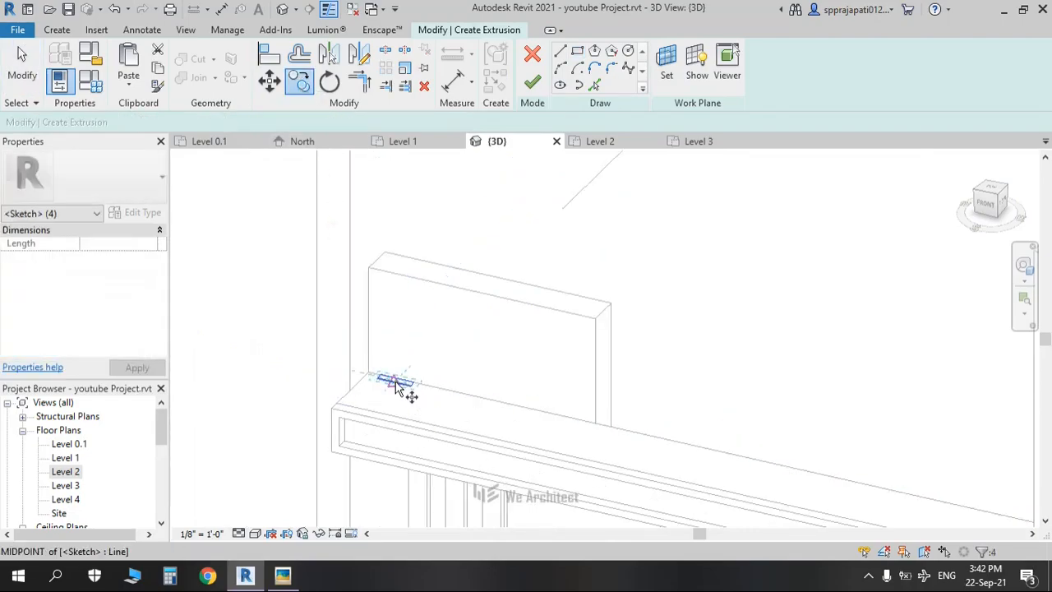
pyautogui.click(397, 383)
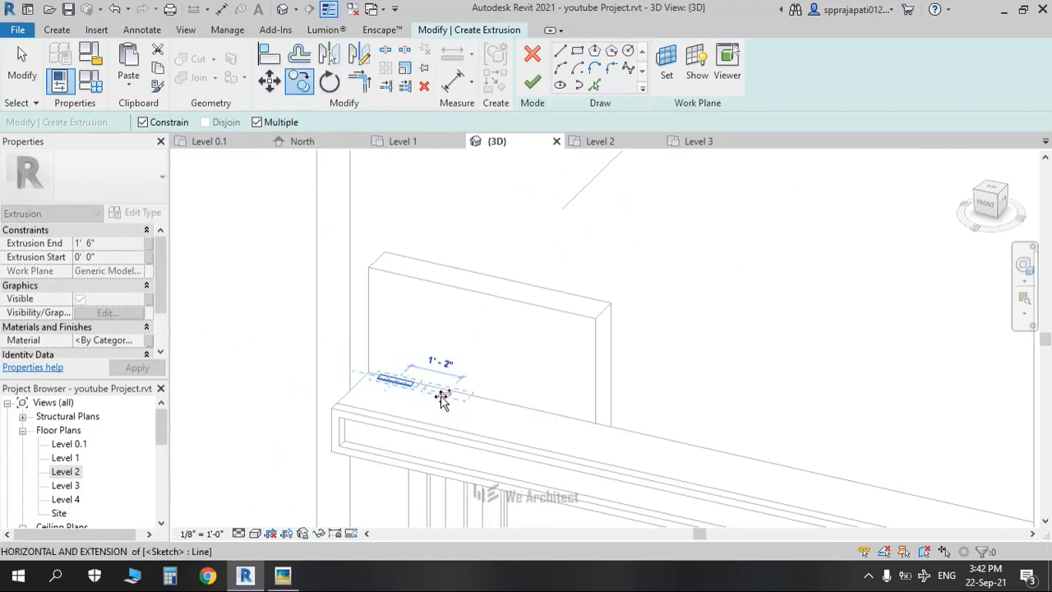
pyautogui.click(487, 410)
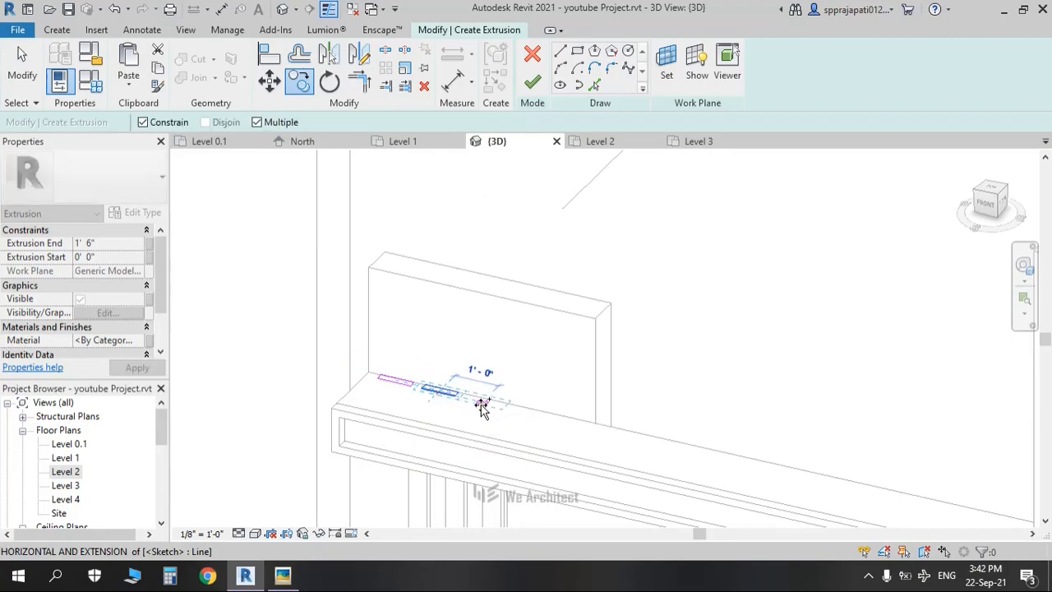
pyautogui.click(481, 404)
# Step: Finish the extrusion, raise its top to 3' 8 41/256", and finish the in-place model
pyautogui.click(533, 82)
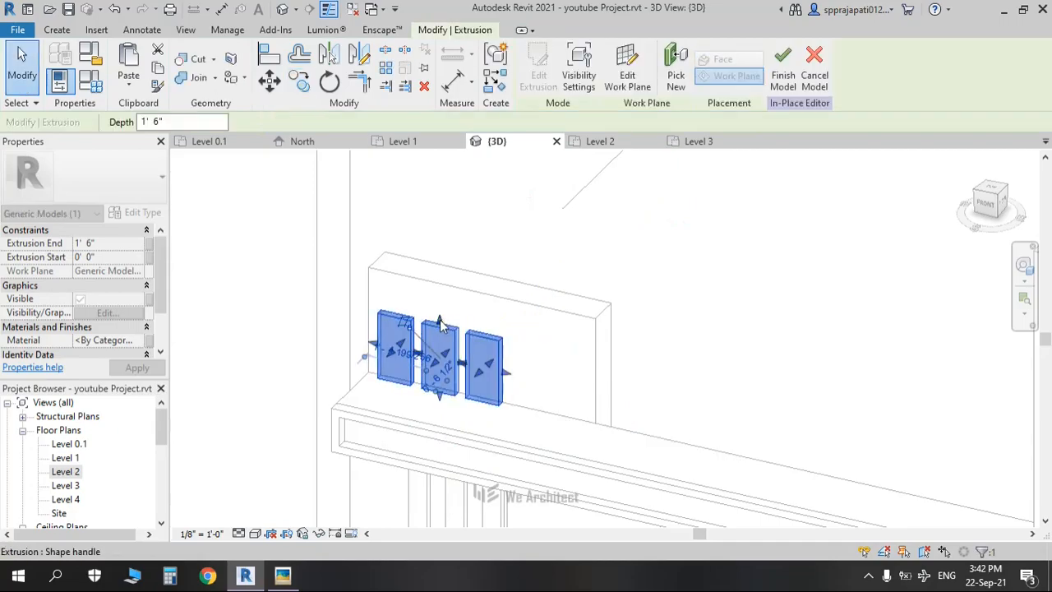
pyautogui.moveTo(451, 254); pyautogui.dragTo(457, 235)
pyautogui.hotkey('alt', 'Tab')
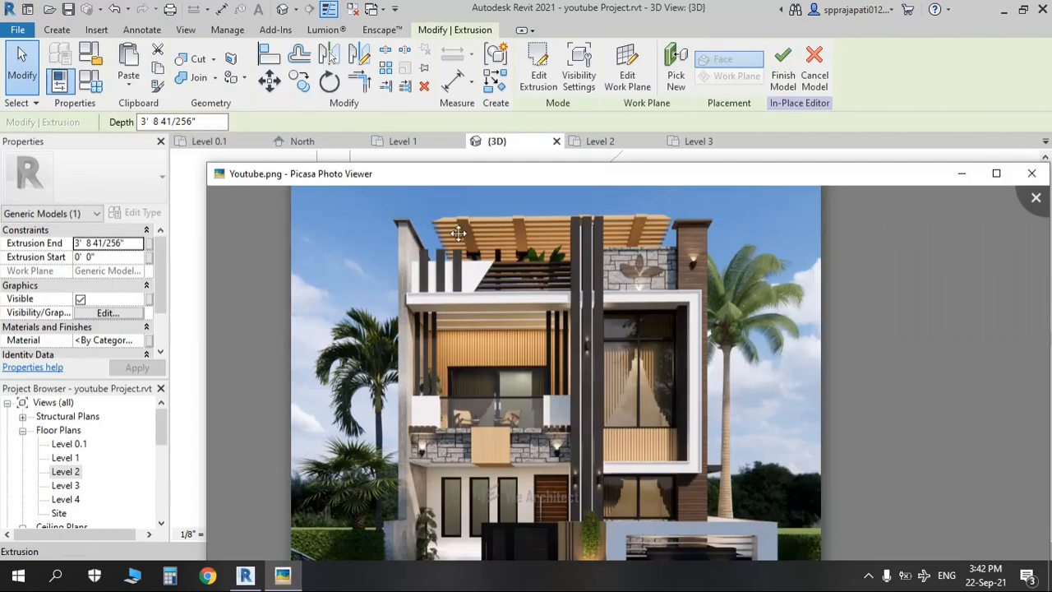
pyautogui.hotkey('alt', 'Tab')
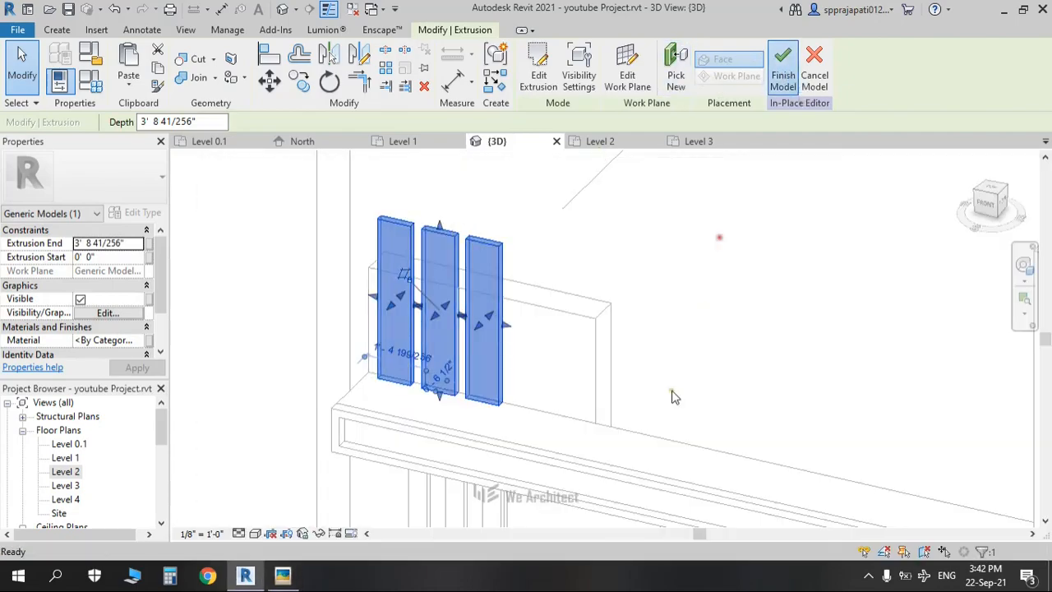
pyautogui.click(782, 68)
# Step: Zoom out to the whole house, orbit it, and check the reference photo again
pyautogui.scroll(-5, 519, 323)
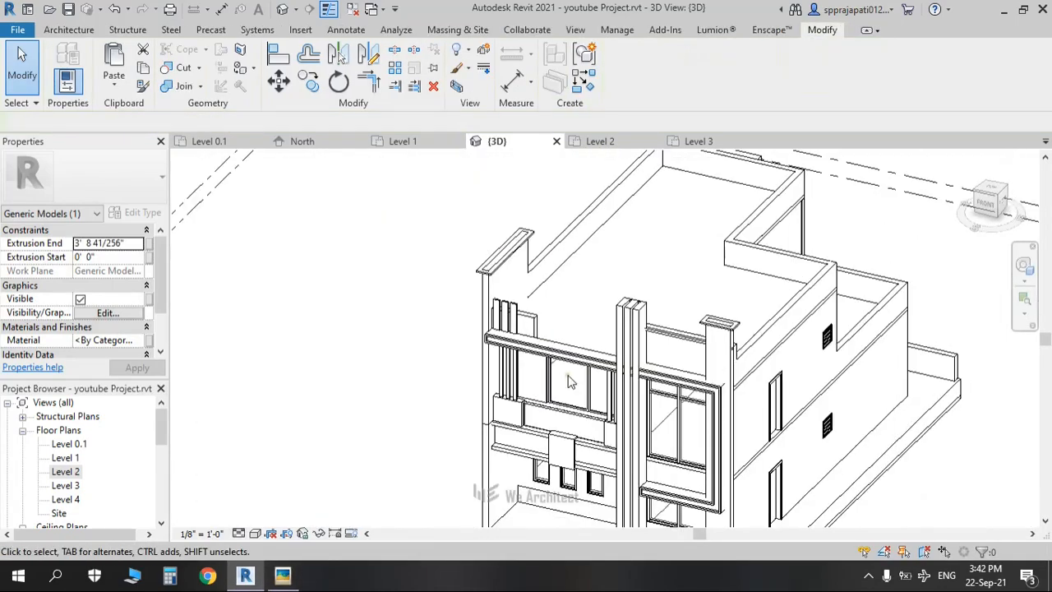
pyautogui.press('Escape')
pyautogui.keyDown('shift'); pyautogui.moveTo(490, 375); pyautogui.dragTo(535, 369, button='middle'); pyautogui.keyUp('shift')
pyautogui.hotkey('alt', 'Tab')
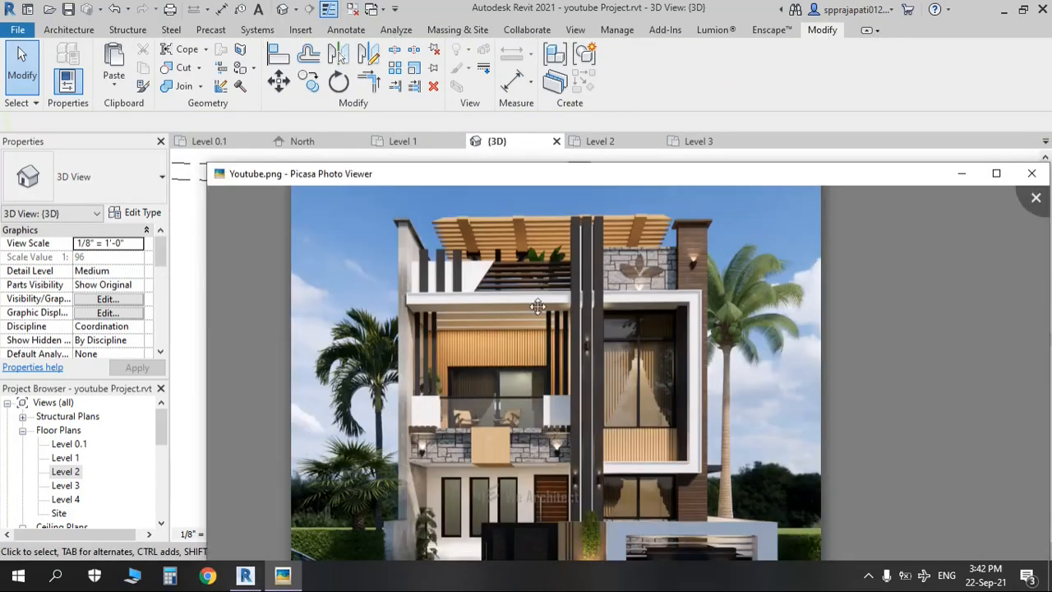
pyautogui.hotkey('alt', 'Tab')
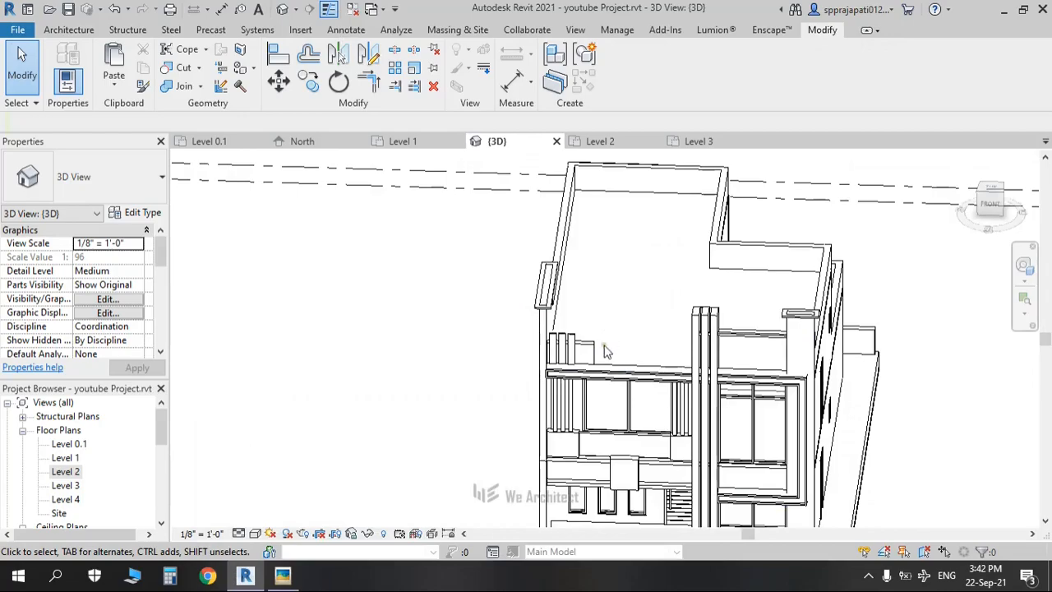
# Step: In Front view, give the parapet wall beside the fins a 4'0" height and move the fin model upward
pyautogui.click(990, 202)
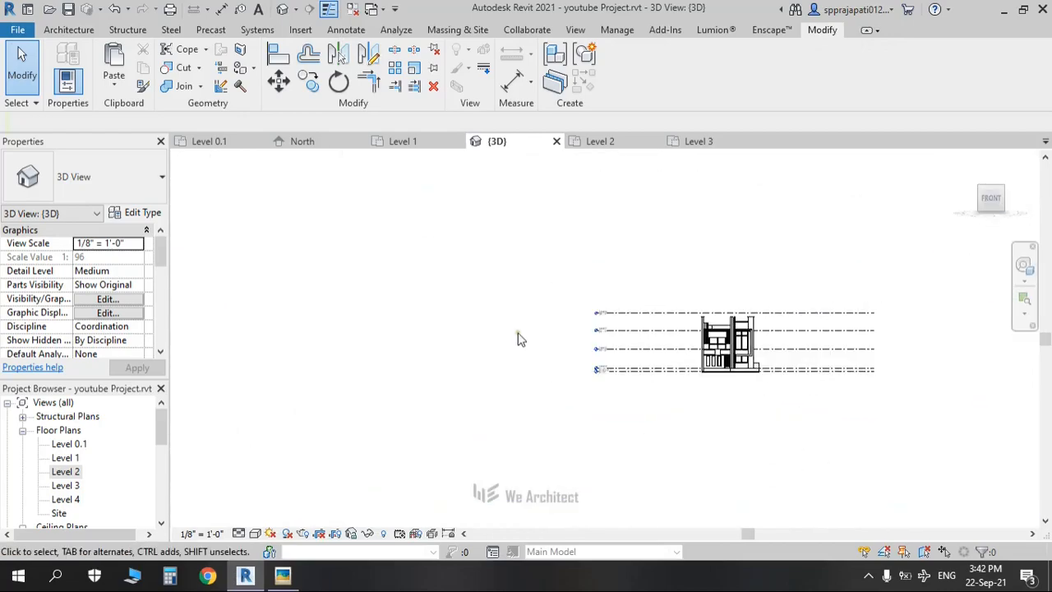
pyautogui.scroll(7, 608, 322)
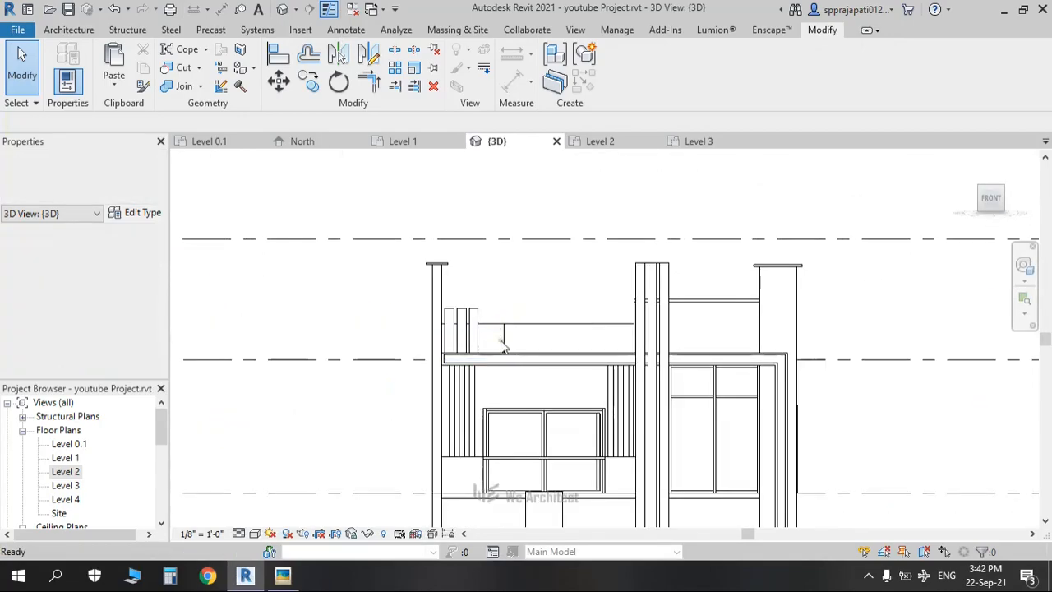
pyautogui.click(506, 349)
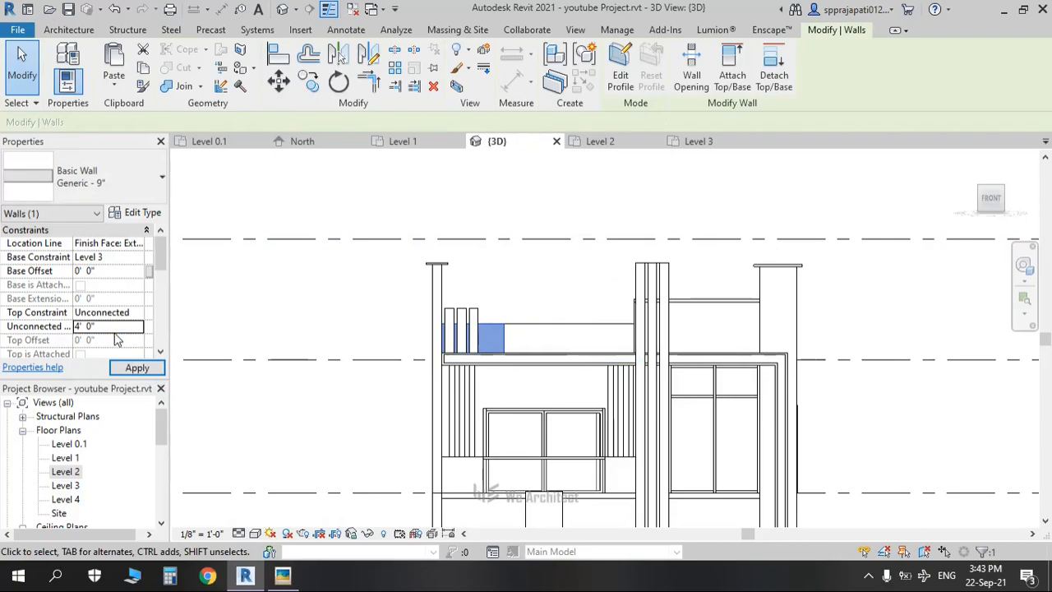
pyautogui.click(138, 368)
pyautogui.click(469, 329)
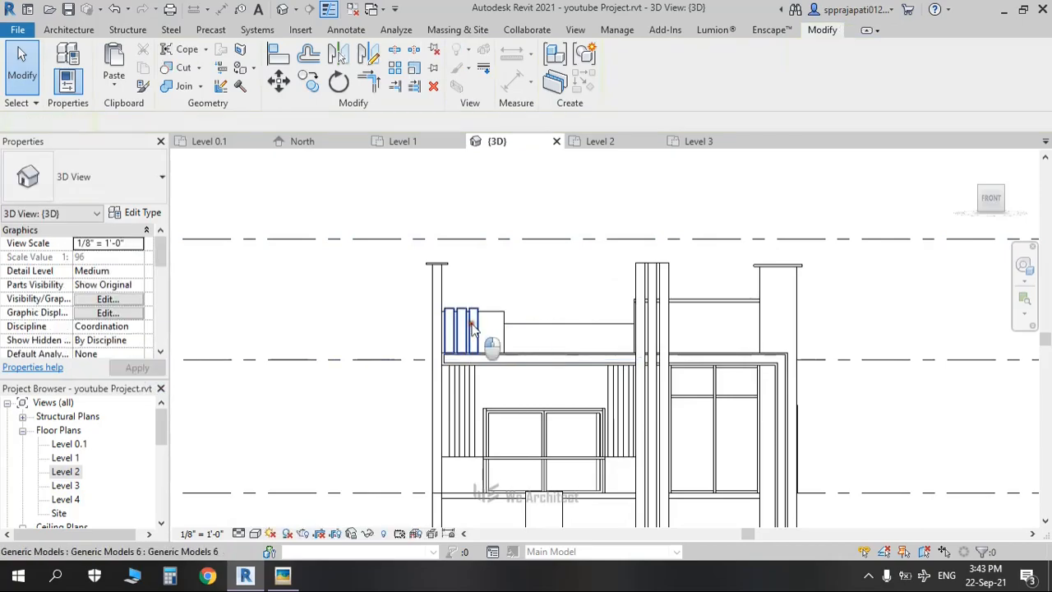
pyautogui.scroll(2, 473, 327)
pyautogui.moveTo(472, 328); pyautogui.dragTo(464, 279)
# Step: Edit the wall profile so its right edge slants outward, trimmed to the top line, and finish
pyautogui.doubleClick(523, 319)
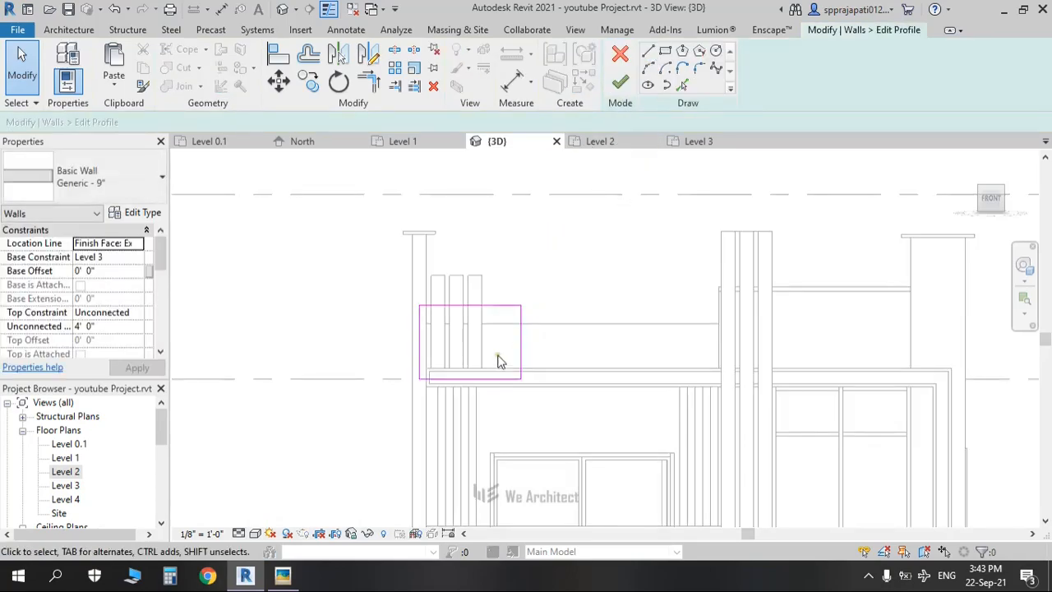
pyautogui.moveTo(521, 307)
pyautogui.mouseDown()
pyautogui.moveTo(592, 320)
pyautogui.moveTo(644, 290)
pyautogui.mouseUp()
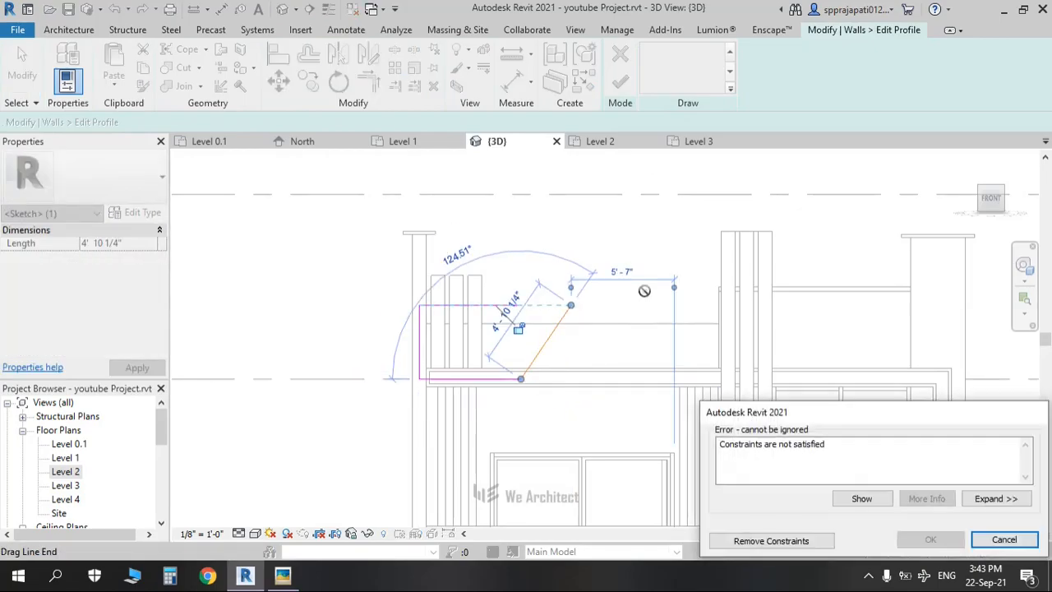
pyautogui.click(755, 540)
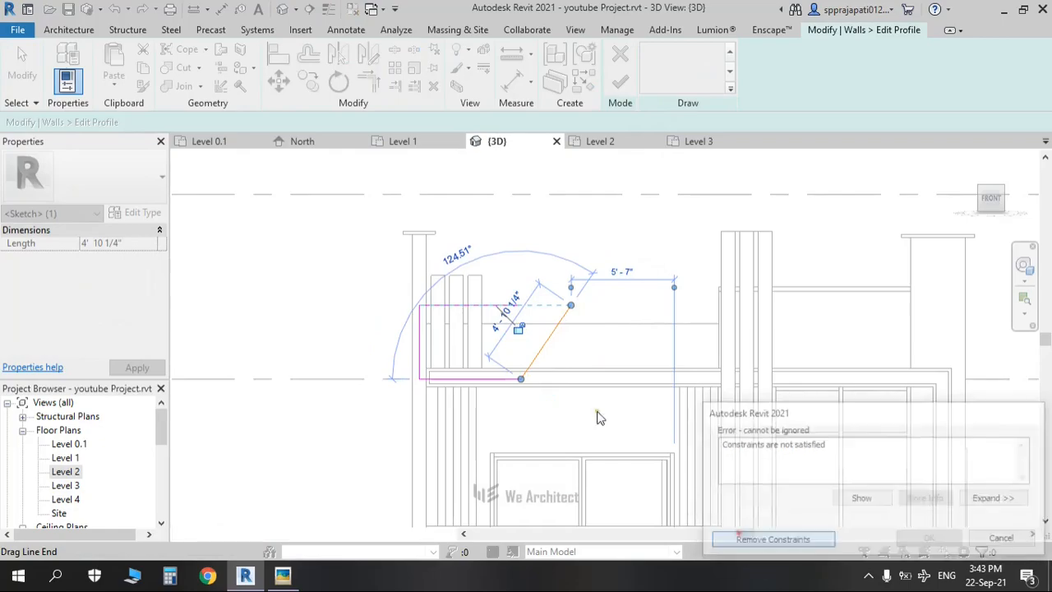
pyautogui.click(571, 226)
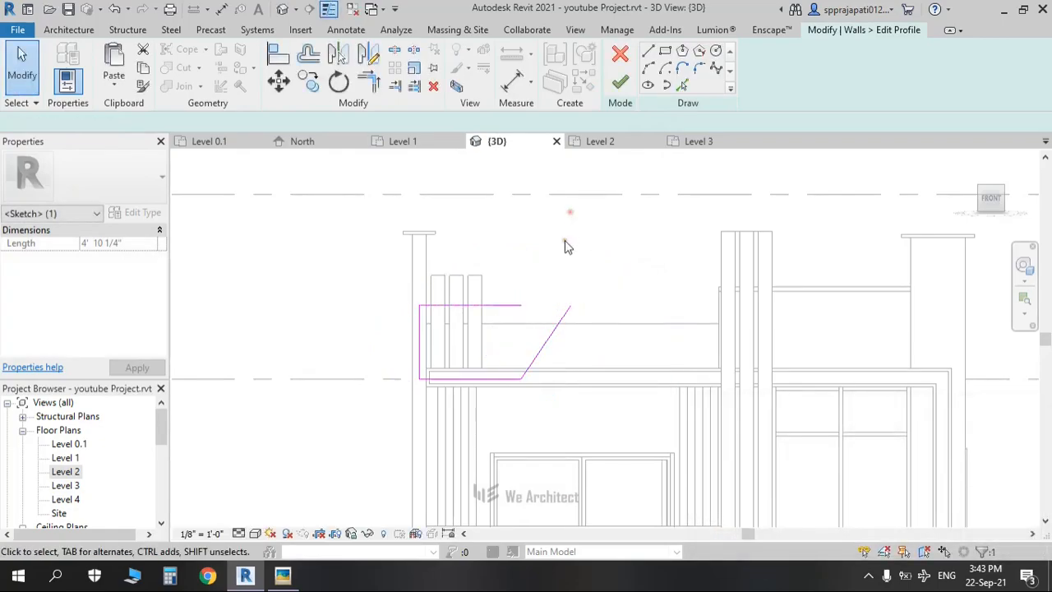
pyautogui.click(559, 317)
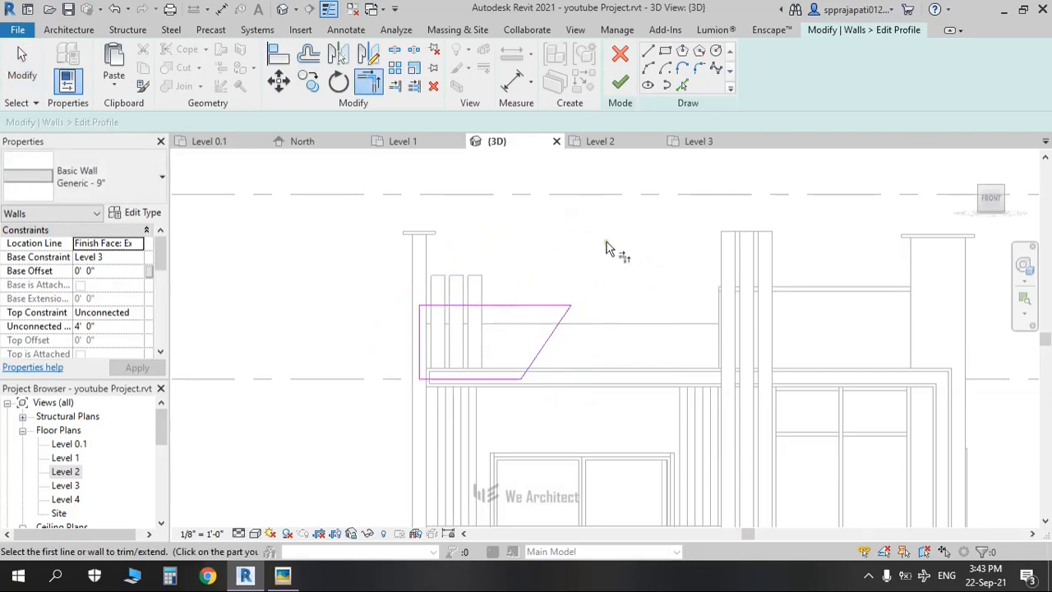
pyautogui.click(618, 83)
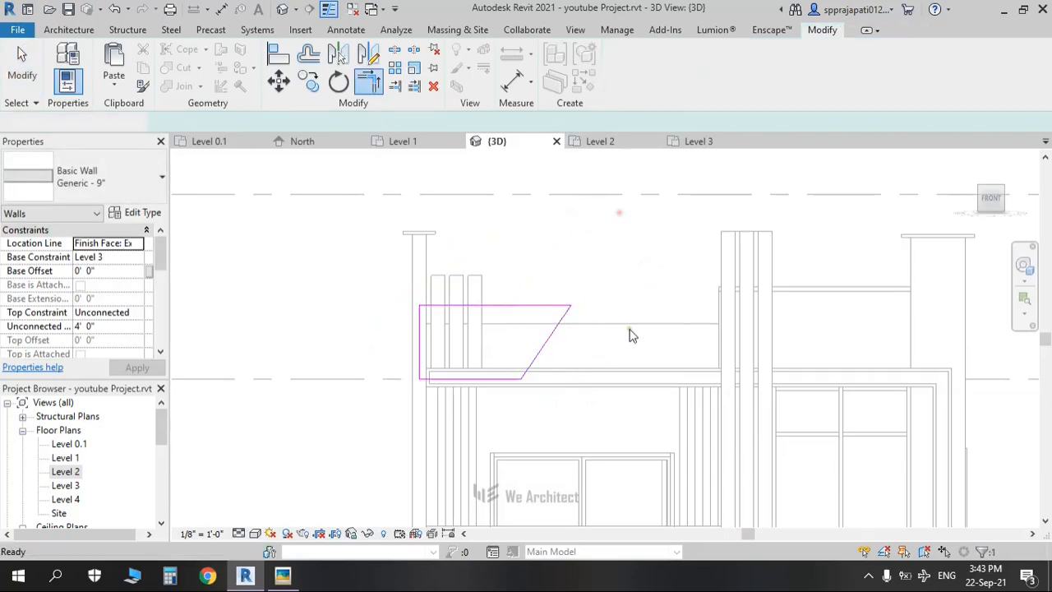
pyautogui.click(630, 281)
# Step: Pan and orbit around the building, then zoom in on the parapet corner
pyautogui.scroll(-2, 559, 359)
pyautogui.moveTo(559, 364); pyautogui.dragTo(185, 322, button='middle')
pyautogui.keyDown('shift'); pyautogui.moveTo(407, 355); pyautogui.dragTo(273, 318, button='middle'); pyautogui.keyUp('shift')
pyautogui.scroll(1, 281, 339)
pyautogui.scroll(-2, 270, 321)
pyautogui.moveTo(484, 379); pyautogui.dragTo(788, 445, button='middle')
pyautogui.moveTo(589, 400); pyautogui.dragTo(612, 415, button='middle')
pyautogui.keyDown('shift'); pyautogui.moveTo(612, 415); pyautogui.dragTo(518, 202, button='middle'); pyautogui.keyUp('shift')
pyautogui.moveTo(394, 423); pyautogui.dragTo(409, 363, button='middle')
pyautogui.scroll(2, 475, 378)
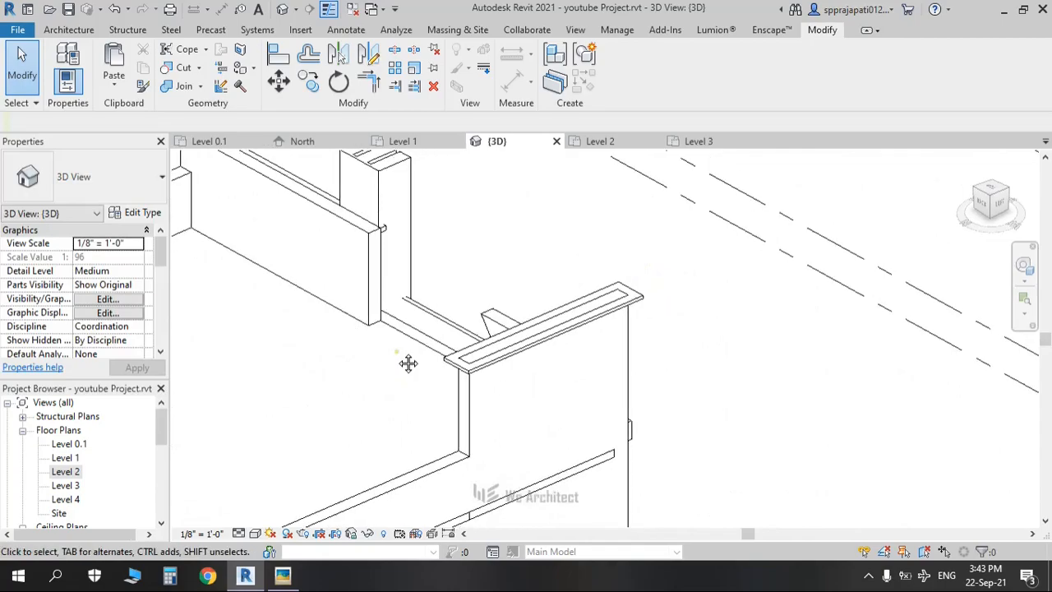
# Step: Start an in-place Generic Models family, accepting the default name Generic Models 7
pyautogui.click(69, 30)
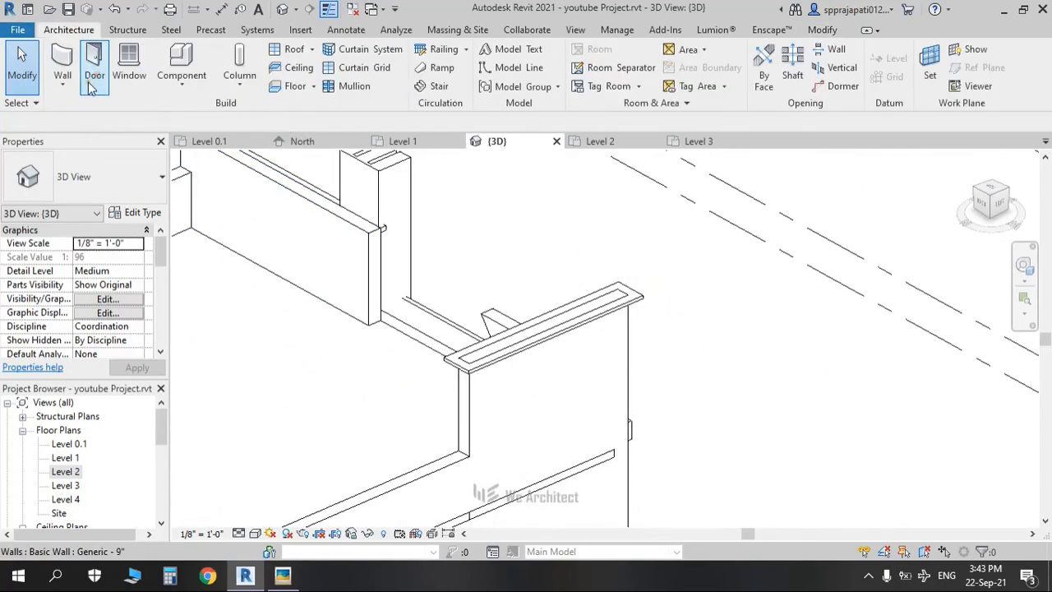
pyautogui.click(75, 91)
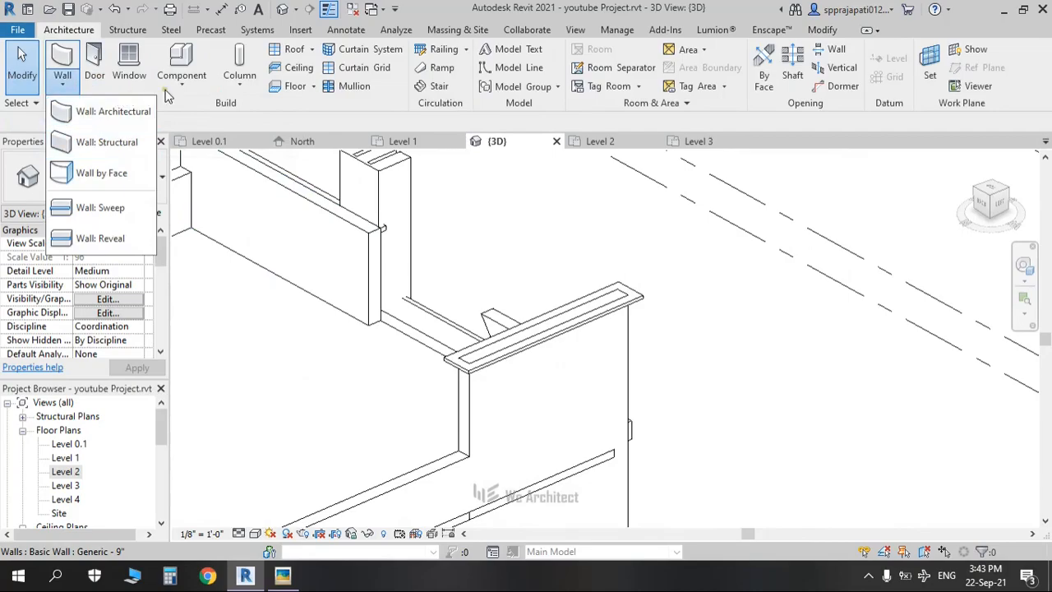
pyautogui.click(168, 90)
pyautogui.click(197, 150)
pyautogui.click(479, 274)
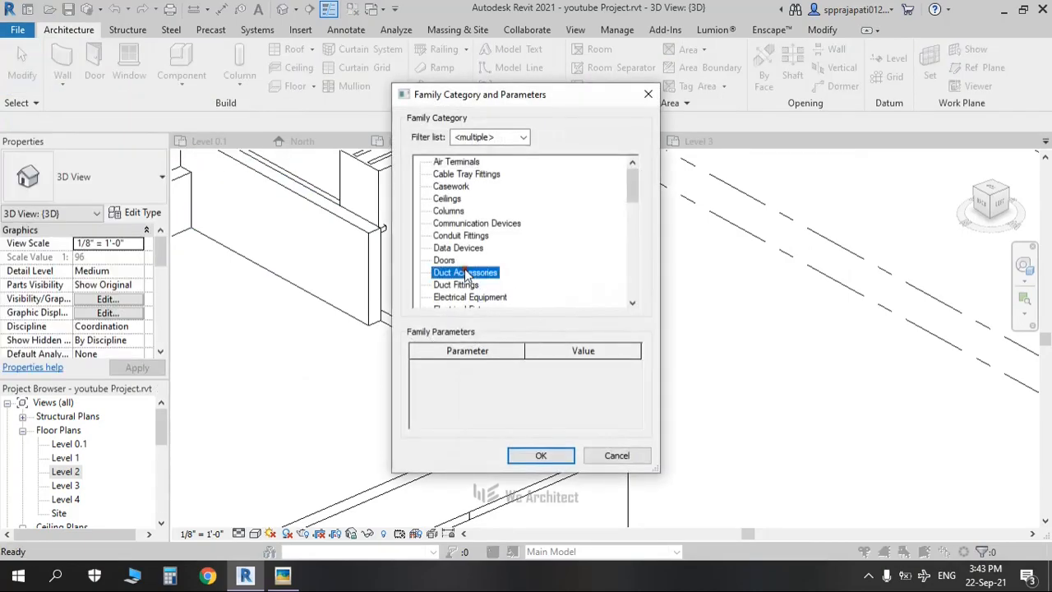
pyautogui.press('g')
pyautogui.click(540, 456)
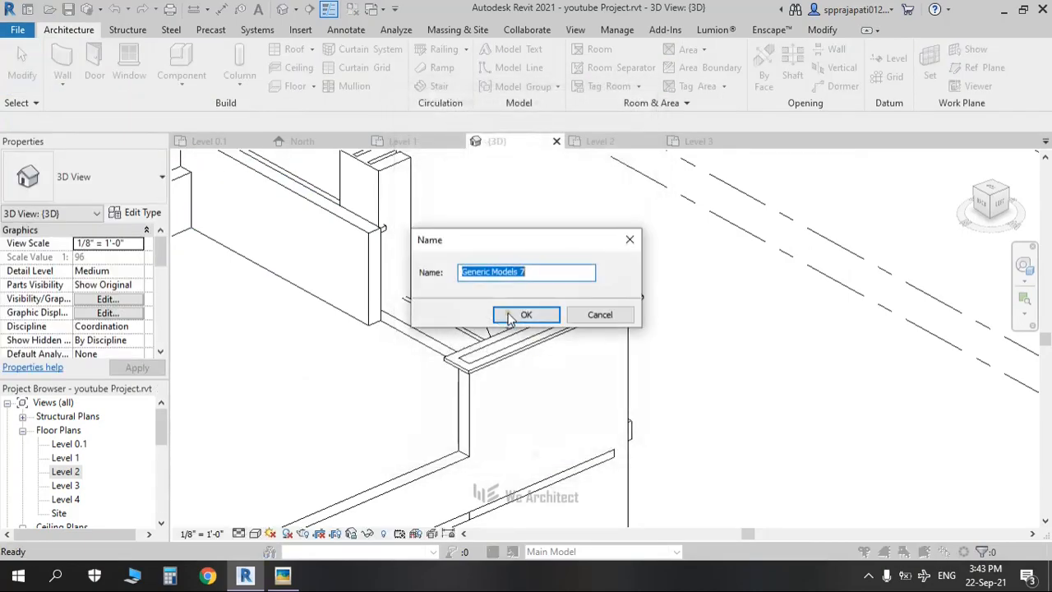
pyautogui.click(515, 314)
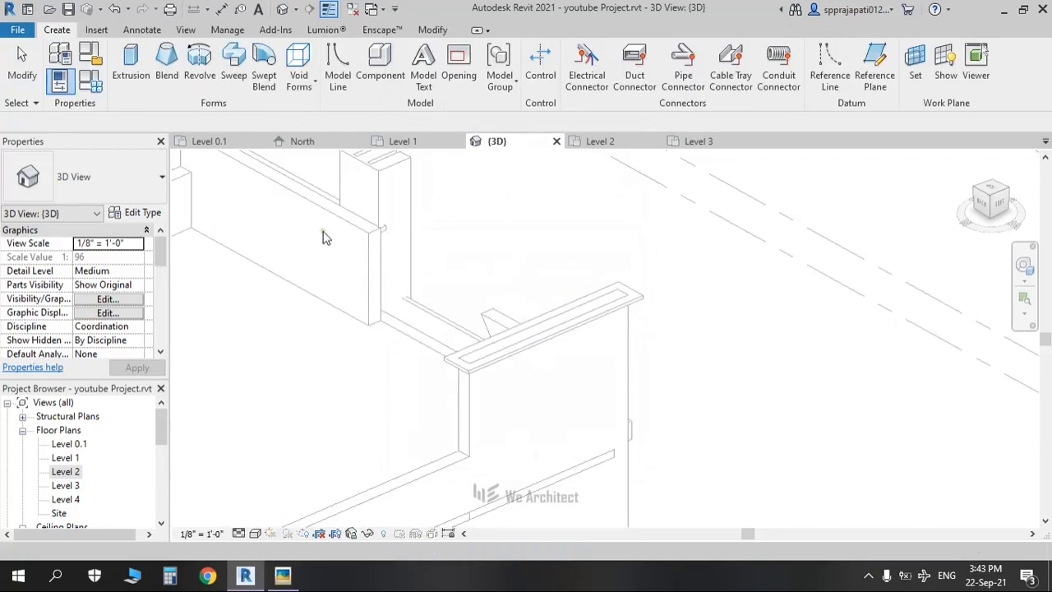
# Step: Cancel the accidental blend, recreate in-place Generic Models 7, and begin an extrusion
pyautogui.click(154, 74)
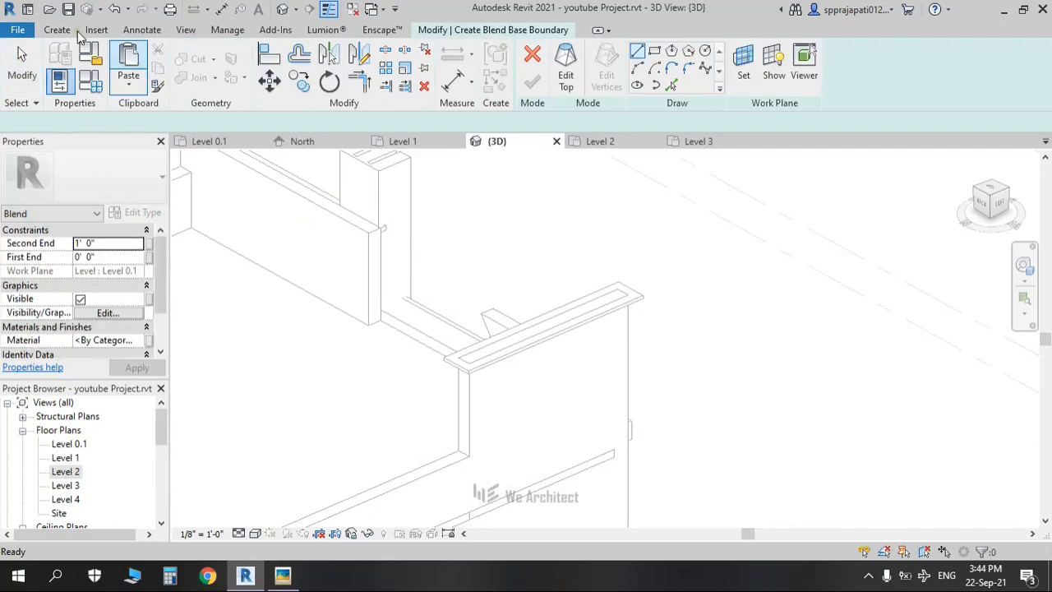
pyautogui.click(534, 60)
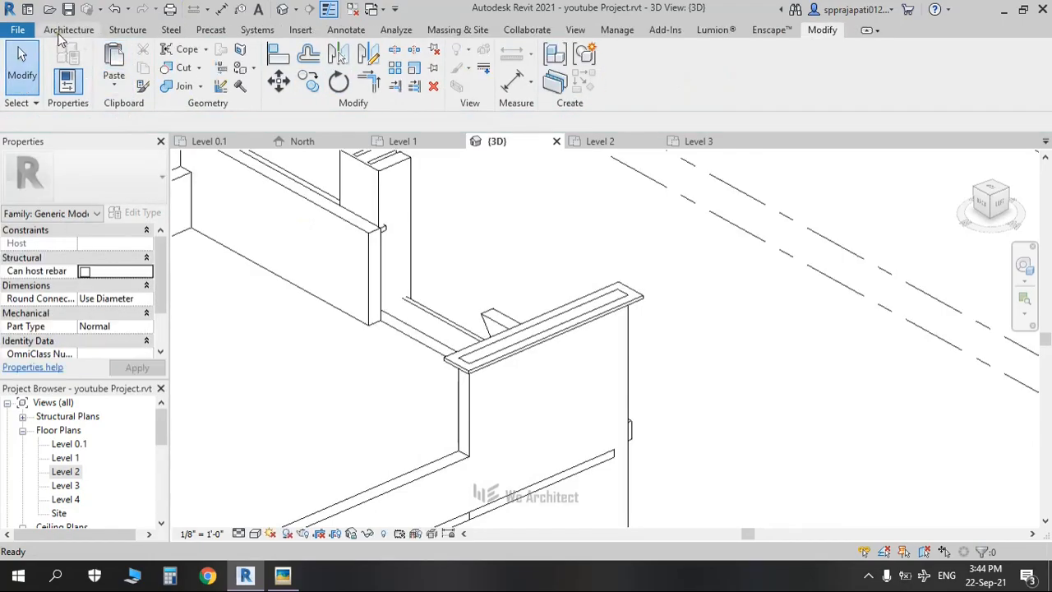
pyautogui.click(66, 30)
pyautogui.click(174, 92)
pyautogui.click(188, 148)
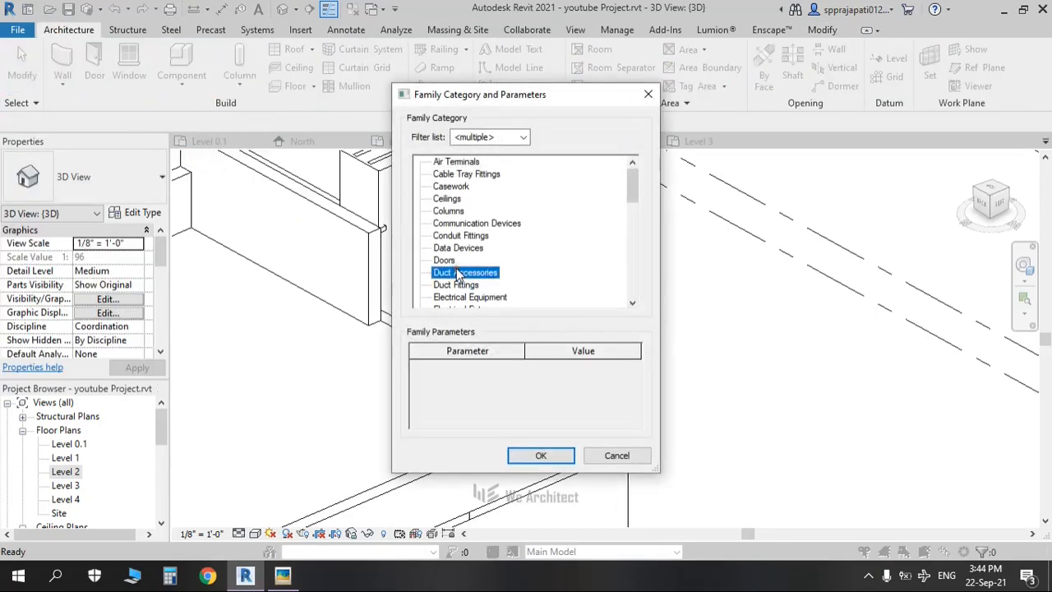
pyautogui.press('g')
pyautogui.click(543, 456)
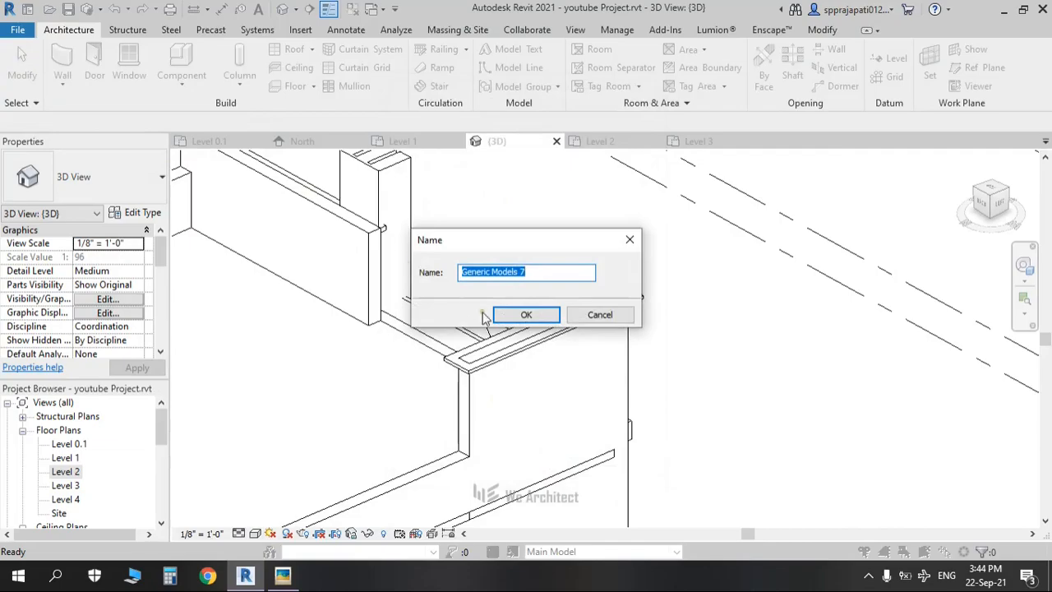
pyautogui.click(507, 321)
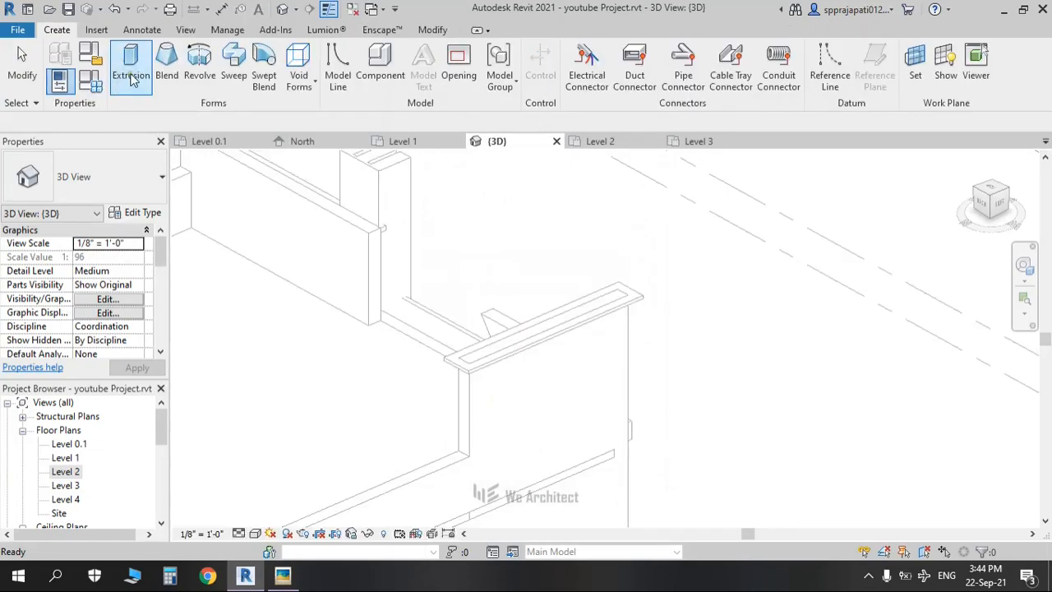
pyautogui.click(131, 79)
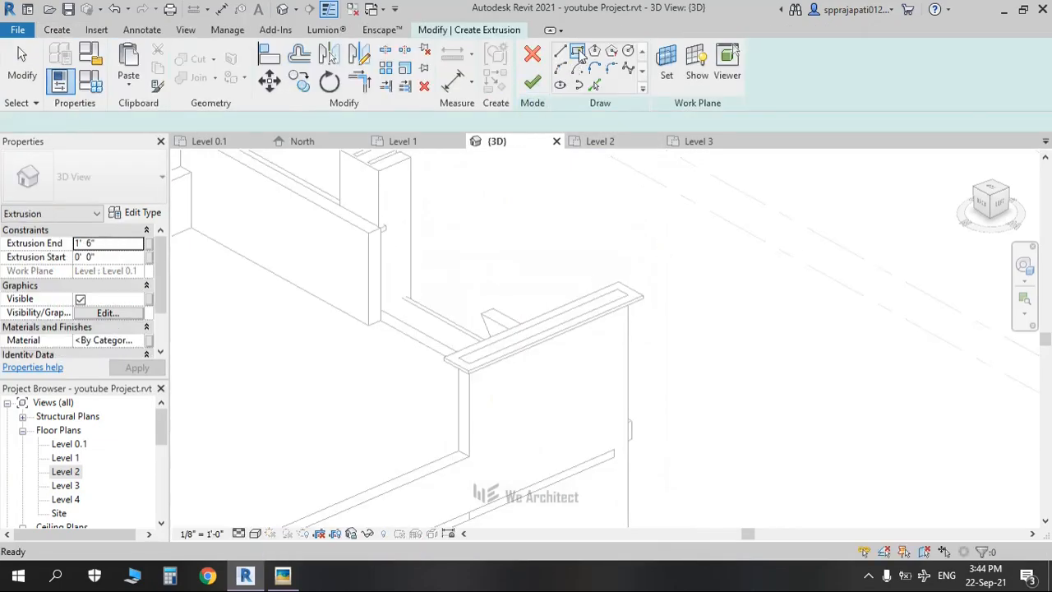
# Step: Pick the wall end face as work plane and sketch a small rectangle on it
pyautogui.scroll(4, 376, 243)
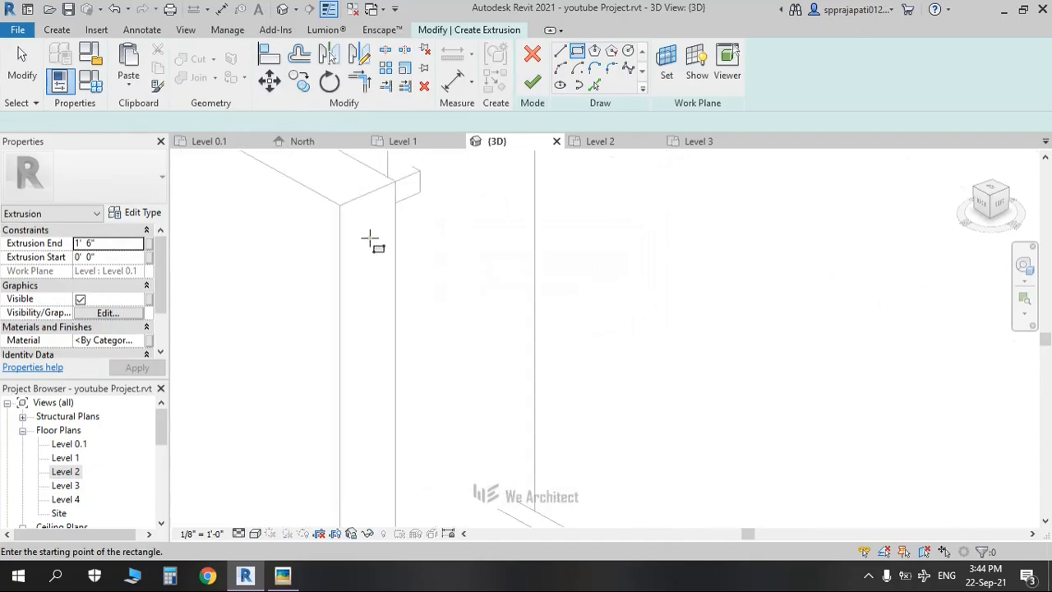
pyautogui.click(666, 66)
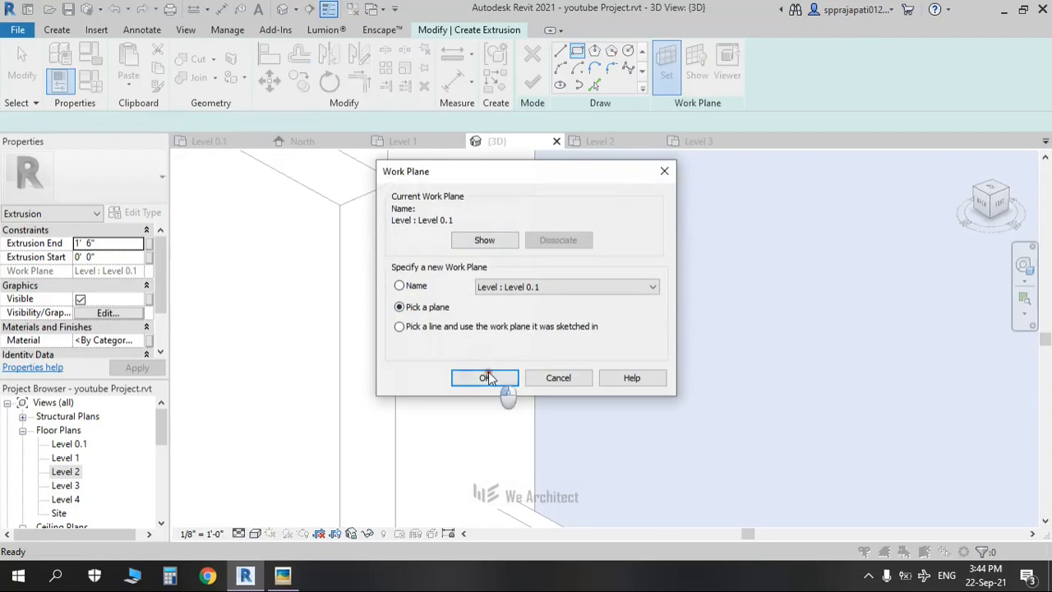
pyautogui.click(488, 377)
pyautogui.click(347, 207)
pyautogui.click(577, 51)
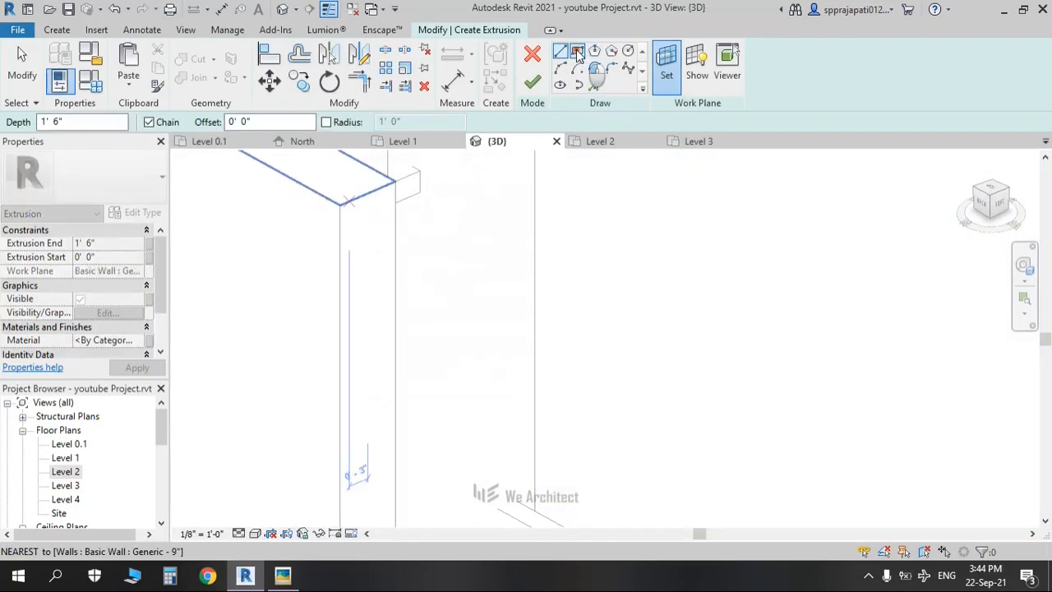
pyautogui.click(368, 217)
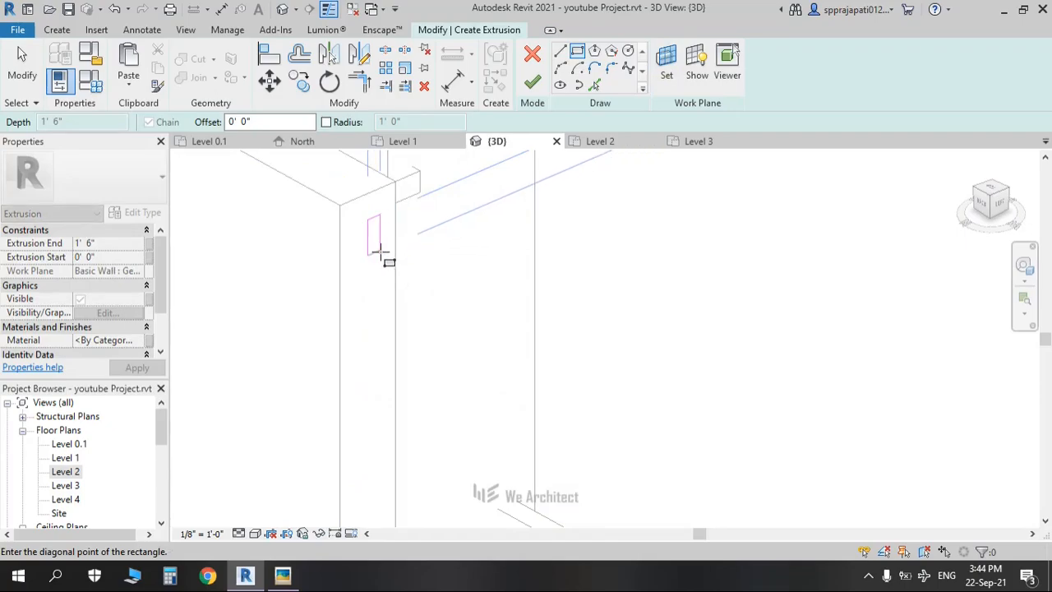
pyautogui.click(379, 257)
pyautogui.scroll(-3, 380, 261)
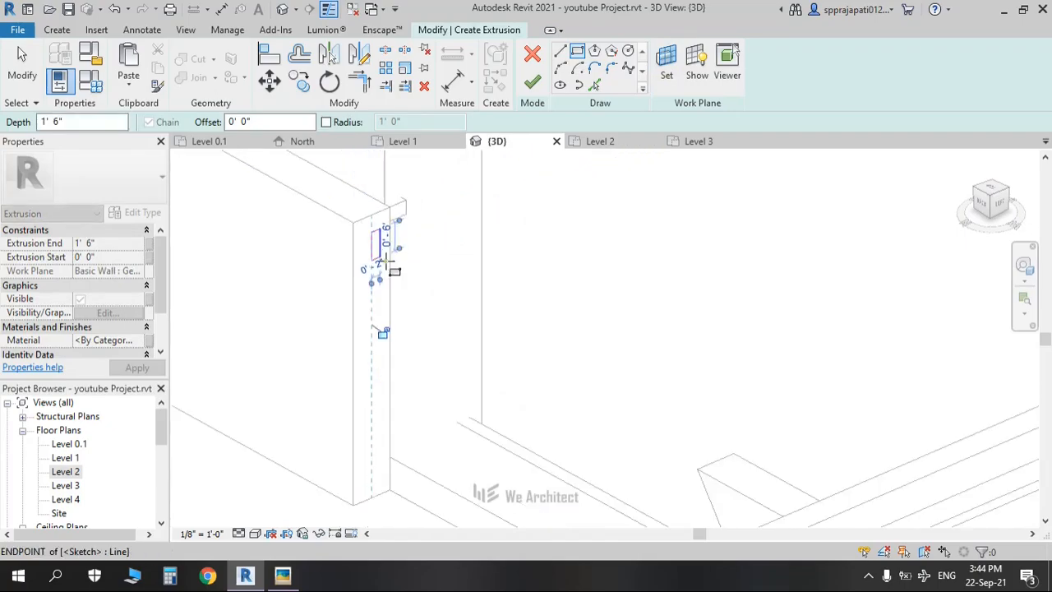
pyautogui.press('Escape')
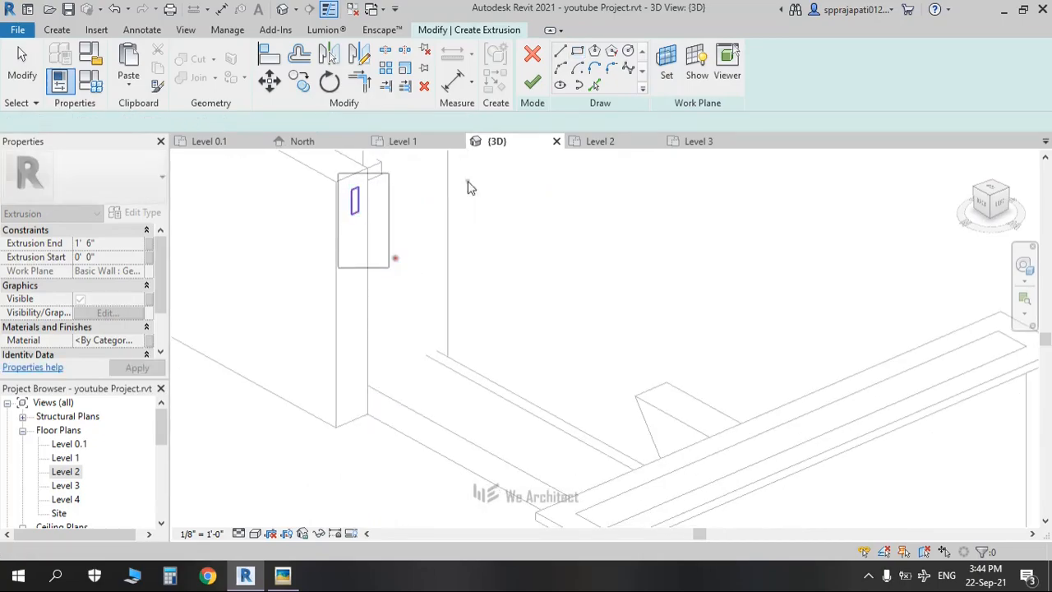
# Step: Copy the rectangle half a foot below, then reselect all four of its lines
pyautogui.click(302, 89)
pyautogui.click(355, 212)
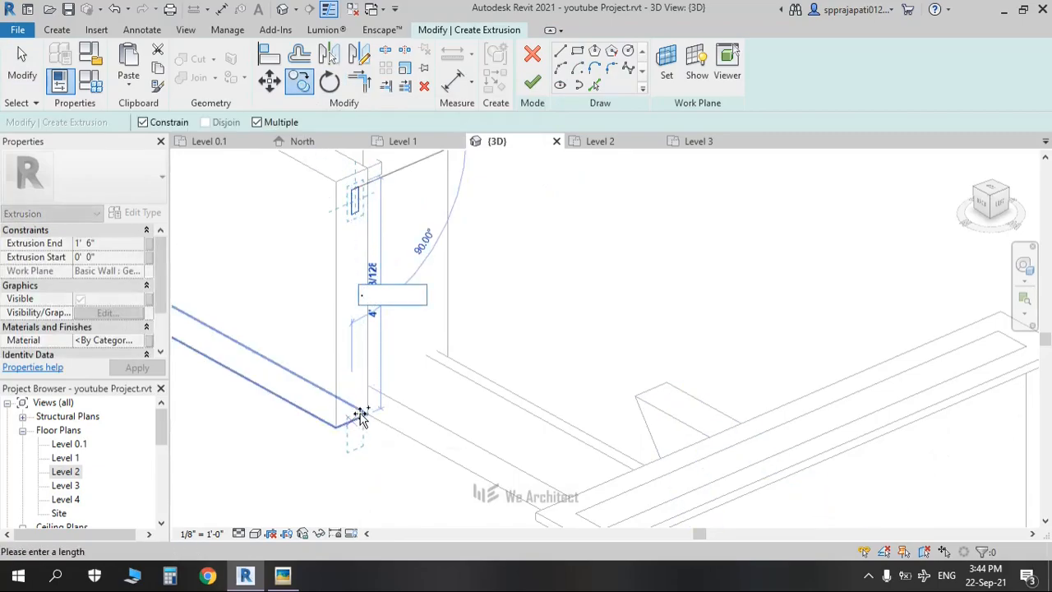
pyautogui.press('Return')
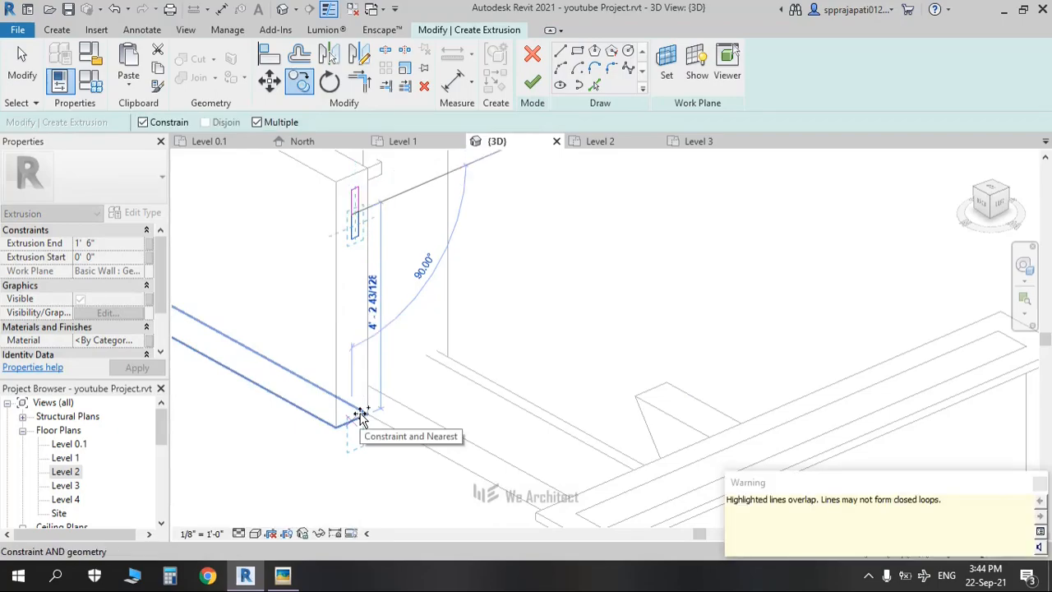
pyautogui.press('Escape')
pyautogui.press('Escape')
pyautogui.scroll(2, 366, 208)
pyautogui.moveTo(379, 219)
pyautogui.mouseDown()
pyautogui.moveTo(325, 288)
pyautogui.moveTo(355, 281)
pyautogui.mouseUp()
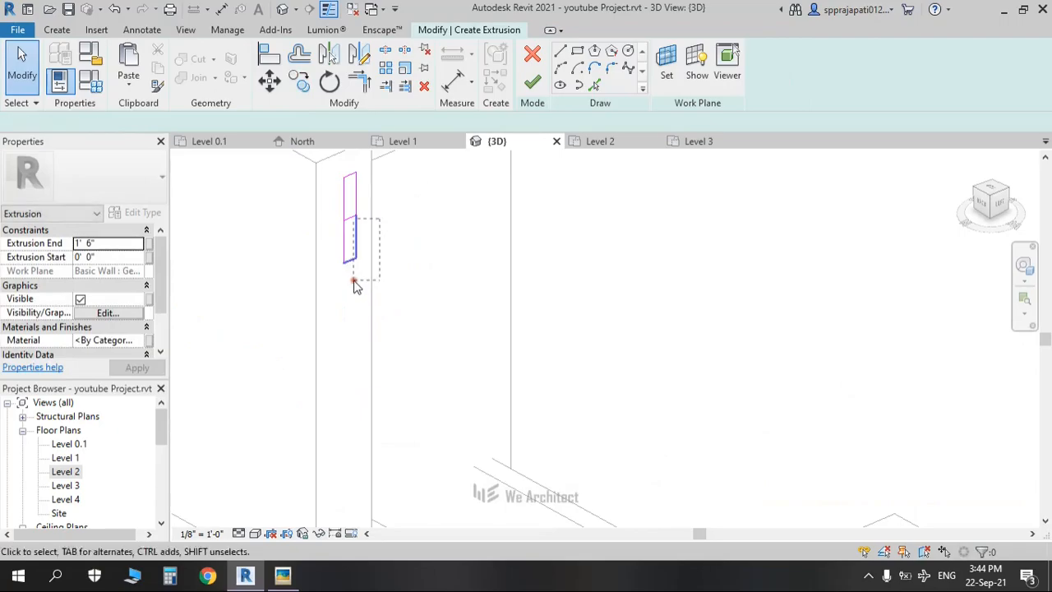
pyautogui.click(354, 223)
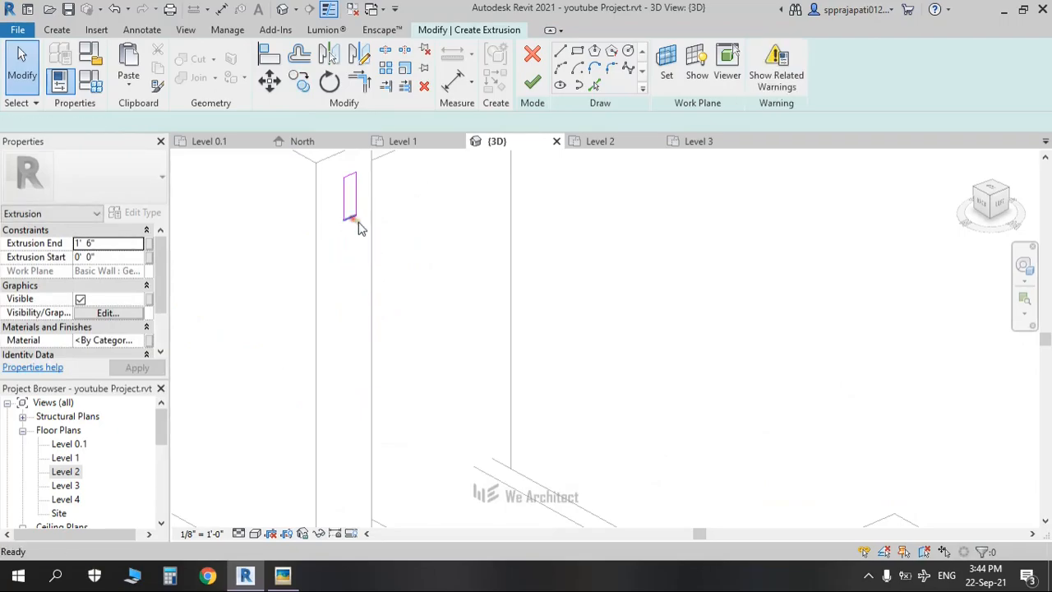
pyautogui.moveTo(338, 153); pyautogui.dragTo(395, 269)
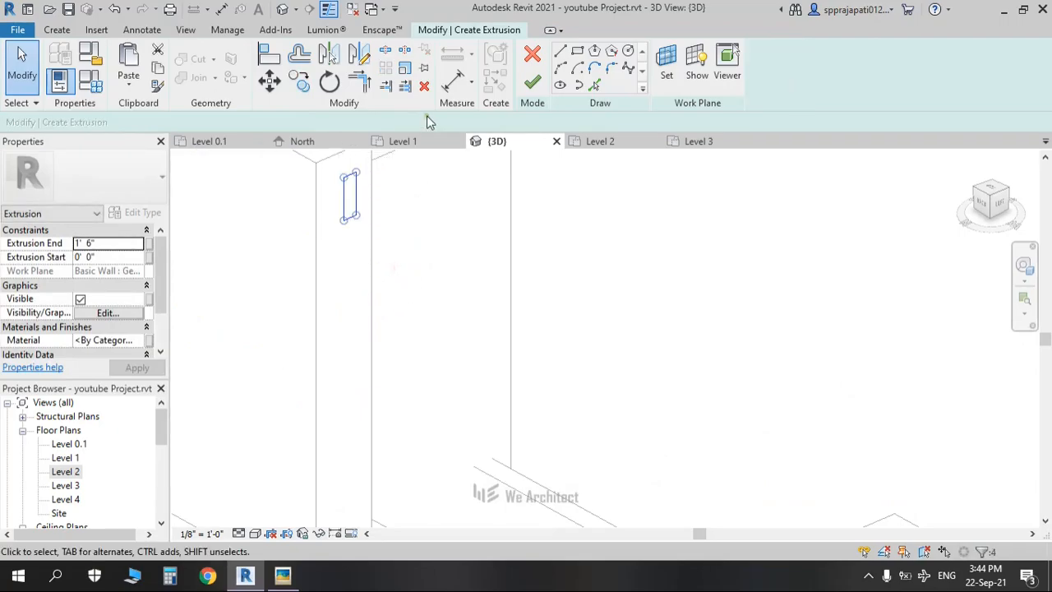
# Step: Copy the rectangle repeatedly at 1 foot spacing to stack five profiles down the wall
pyautogui.click(345, 178)
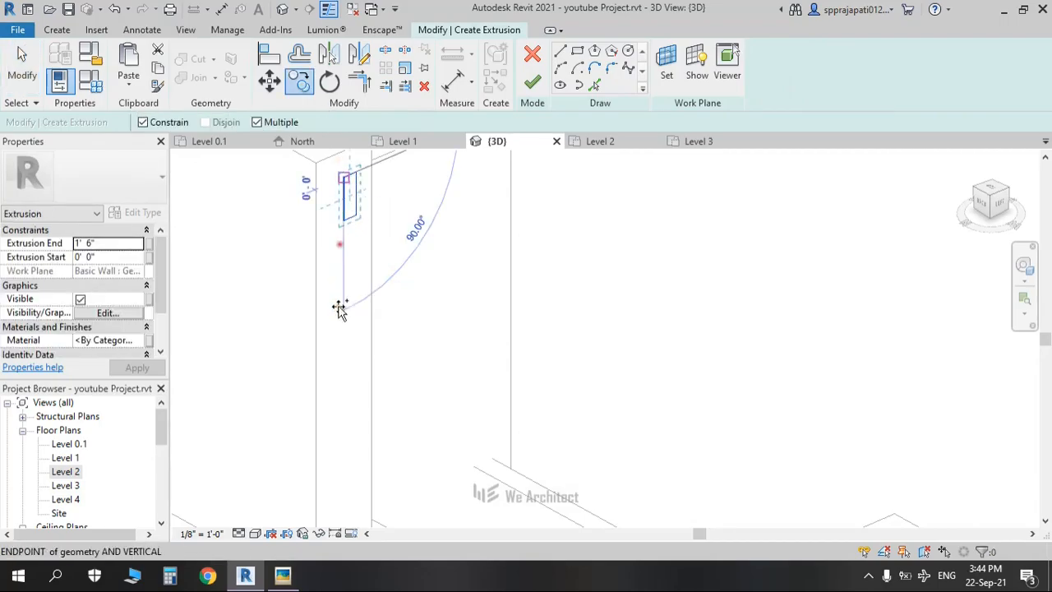
pyautogui.scroll(-3, 355, 440)
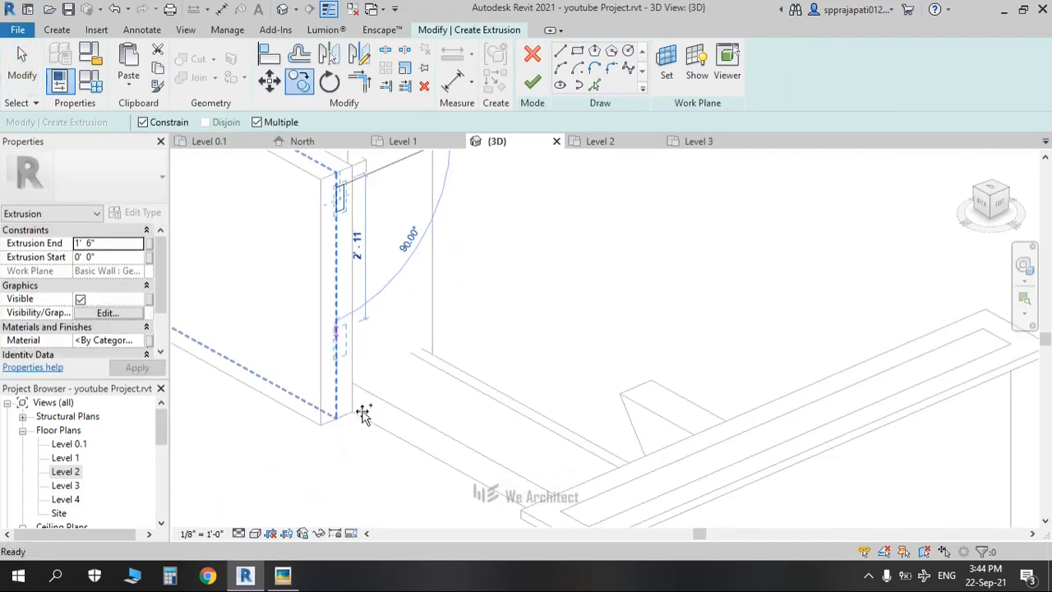
pyautogui.click(363, 435)
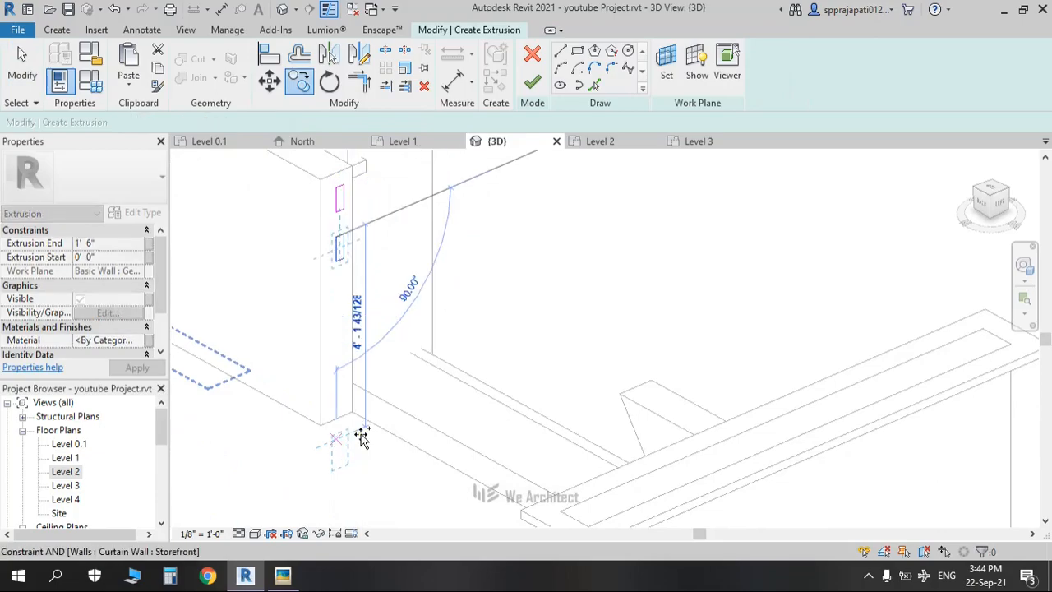
pyautogui.press('Return')
pyautogui.write('1')
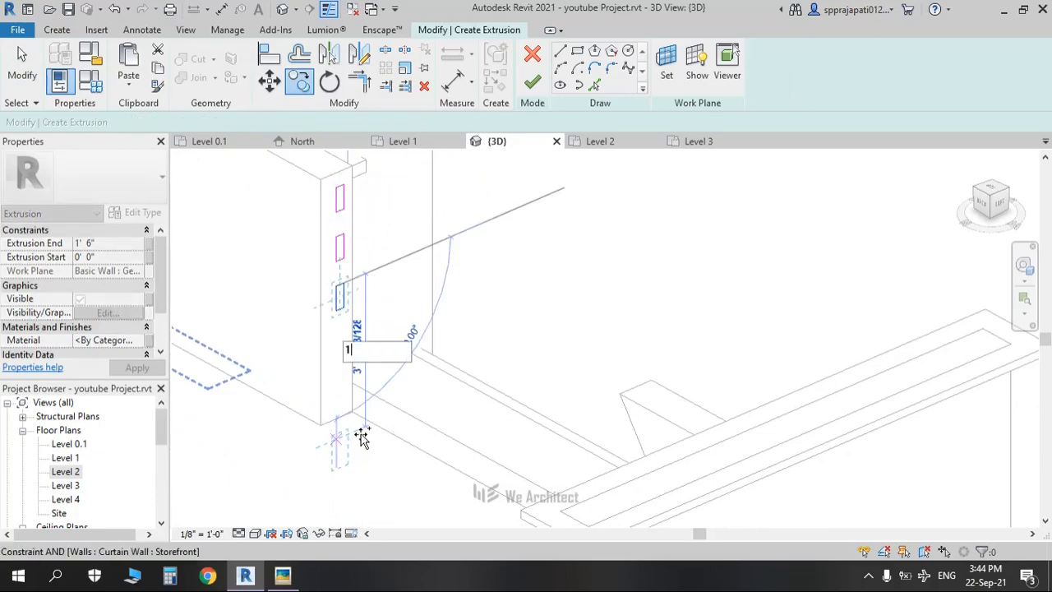
pyautogui.press('Return')
pyautogui.write('1')
pyautogui.press('Return')
pyautogui.press('Escape')
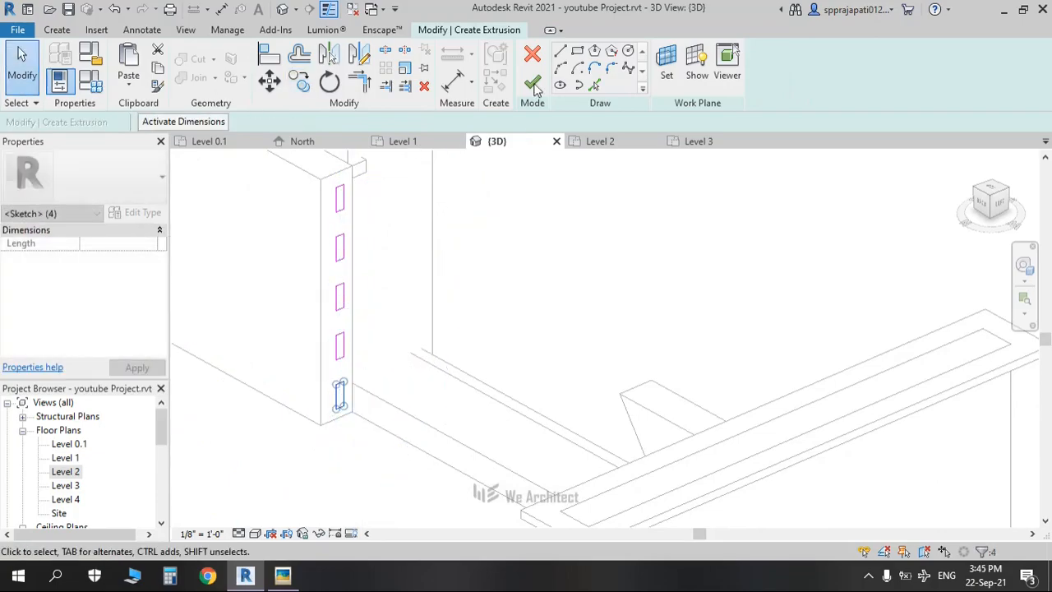
# Step: Finish the profile sketch and stretch the five slats to 11'-8 39/64" along the wall
pyautogui.click(532, 79)
pyautogui.moveTo(505, 223)
pyautogui.keyDown('shift'); pyautogui.mouseDown(button='middle')
pyautogui.moveTo(521, 284)
pyautogui.moveTo(573, 303)
pyautogui.moveTo(476, 298)
pyautogui.moveTo(343, 254)
pyautogui.moveTo(970, 219)
pyautogui.mouseUp(button='middle'); pyautogui.keyUp('shift')
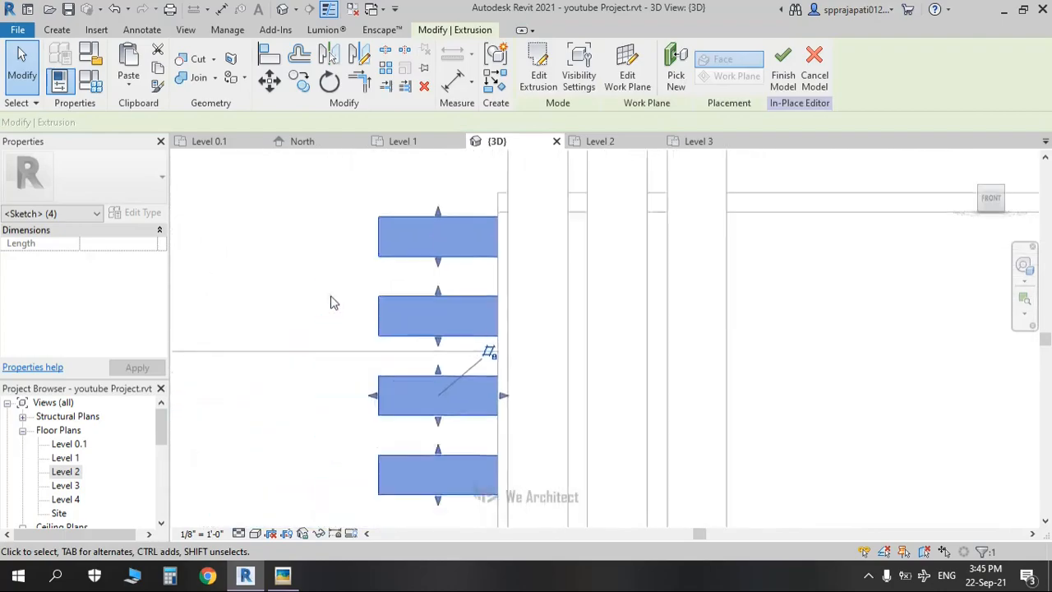
pyautogui.scroll(-2, 387, 323)
pyautogui.scroll(-2, 386, 323)
pyautogui.moveTo(384, 314); pyautogui.dragTo(495, 309, button='middle')
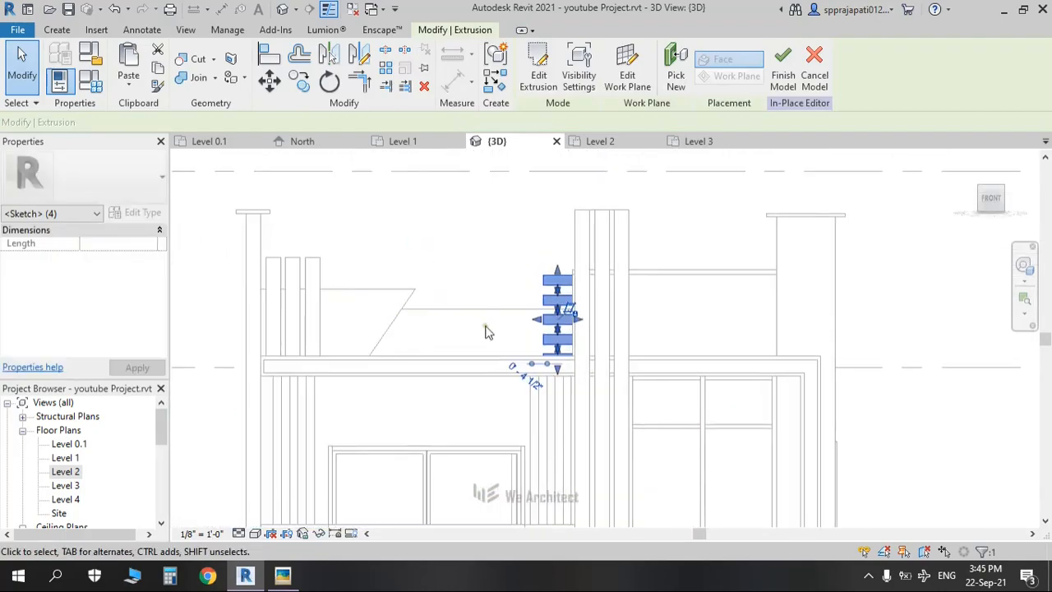
pyautogui.scroll(1, 485, 323)
pyautogui.moveTo(556, 321); pyautogui.dragTo(298, 313)
# Step: Recheck the slat profiles in Edit Extrusion, then finish the Generic Models 7 model
pyautogui.click(397, 245)
pyautogui.keyDown('shift'); pyautogui.moveTo(388, 281); pyautogui.dragTo(670, 417, button='middle'); pyautogui.keyUp('shift')
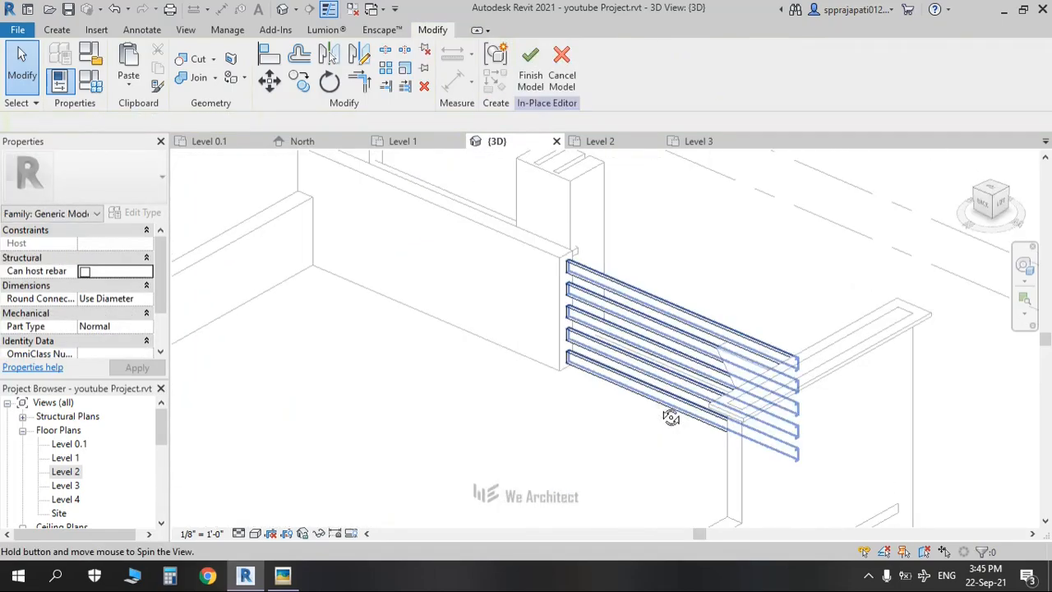
pyautogui.click(597, 280)
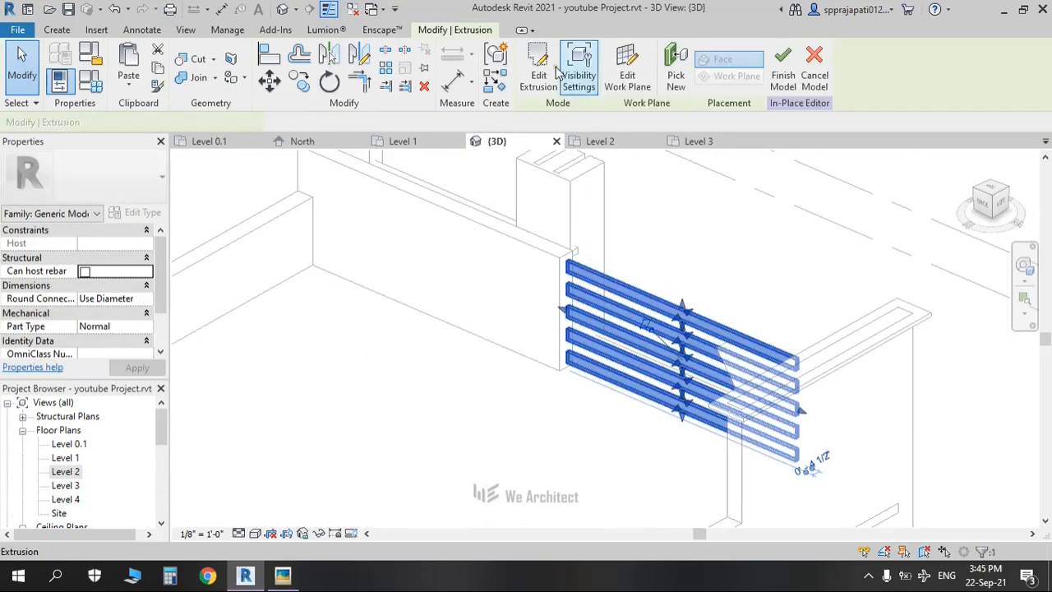
pyautogui.doubleClick(580, 292)
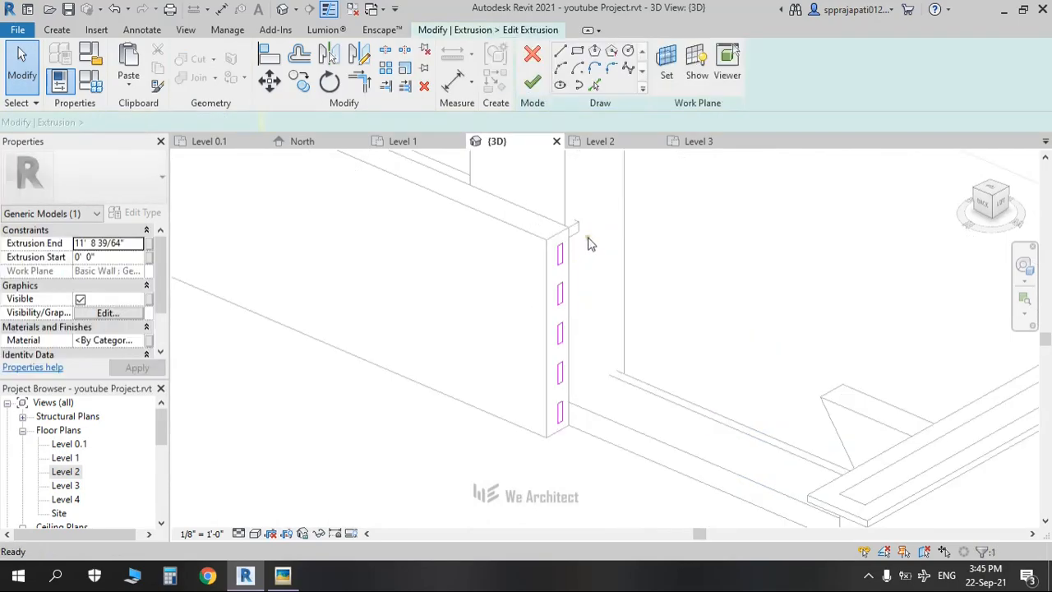
pyautogui.scroll(2, 587, 237)
pyautogui.moveTo(570, 206); pyautogui.dragTo(496, 273)
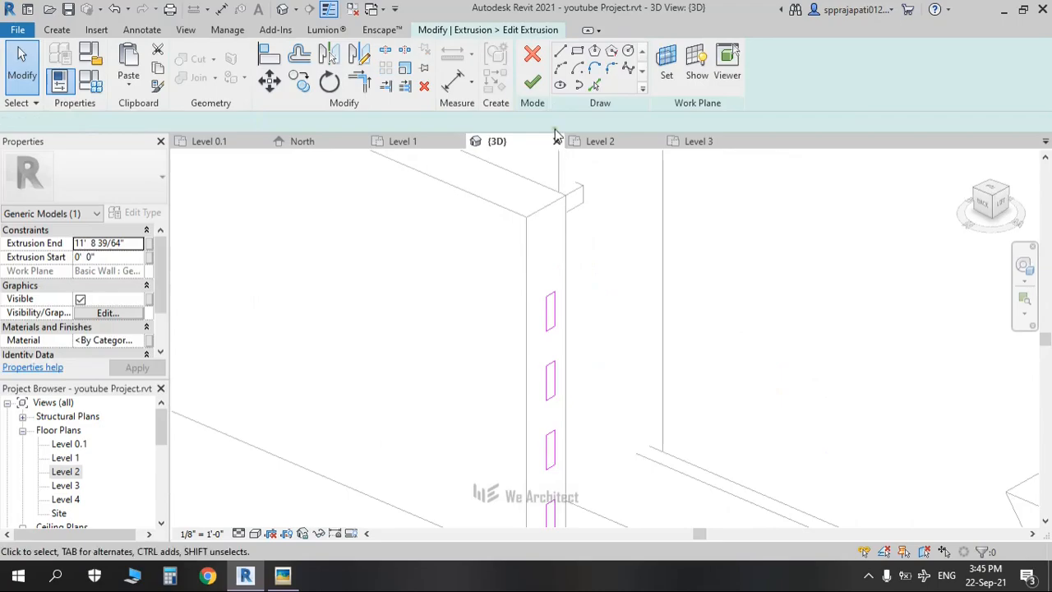
pyautogui.click(533, 85)
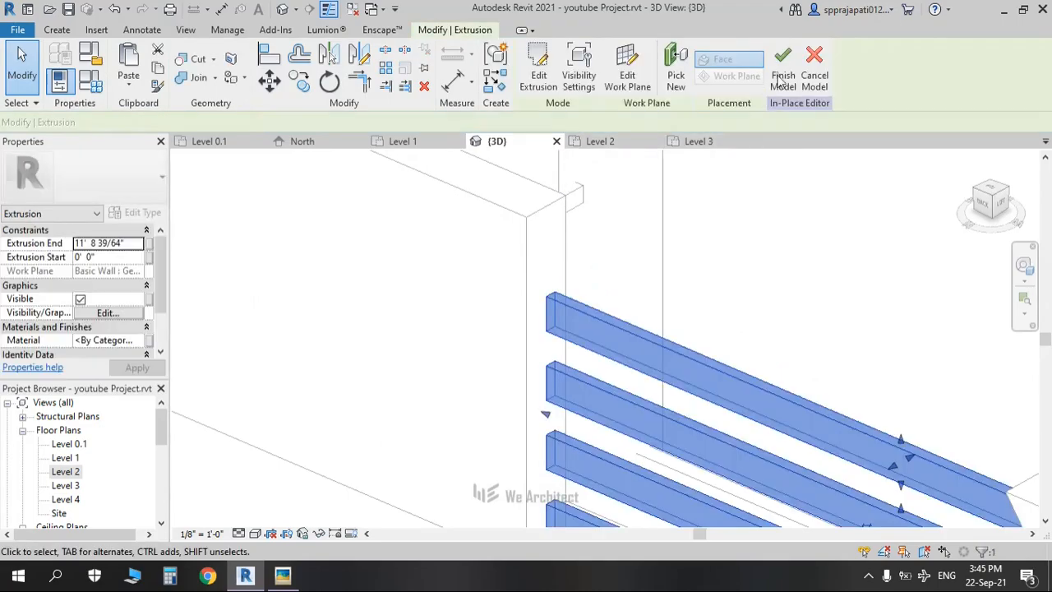
pyautogui.click(783, 72)
pyautogui.scroll(-6, 598, 316)
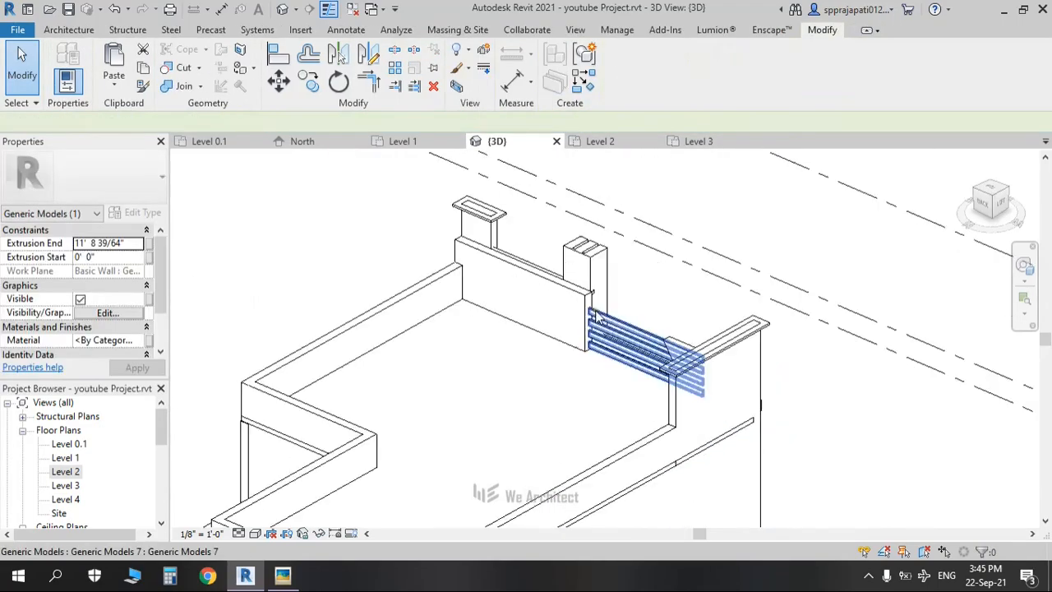
# Step: Compare the building against the reference house render, orbiting around the model
pyautogui.hotkey('alt', 'Tab')
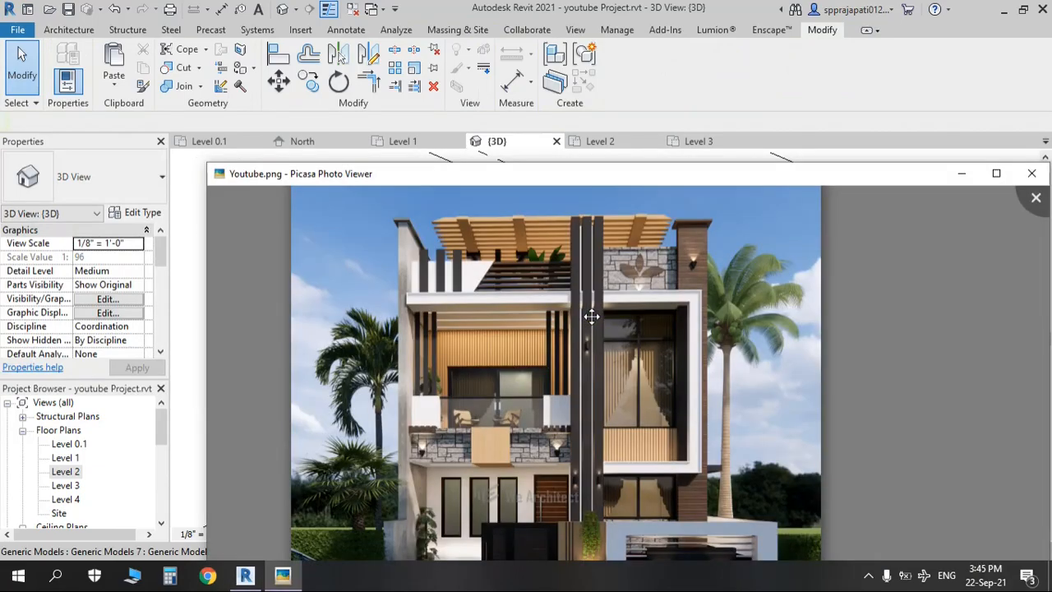
pyautogui.hotkey('alt', 'Tab')
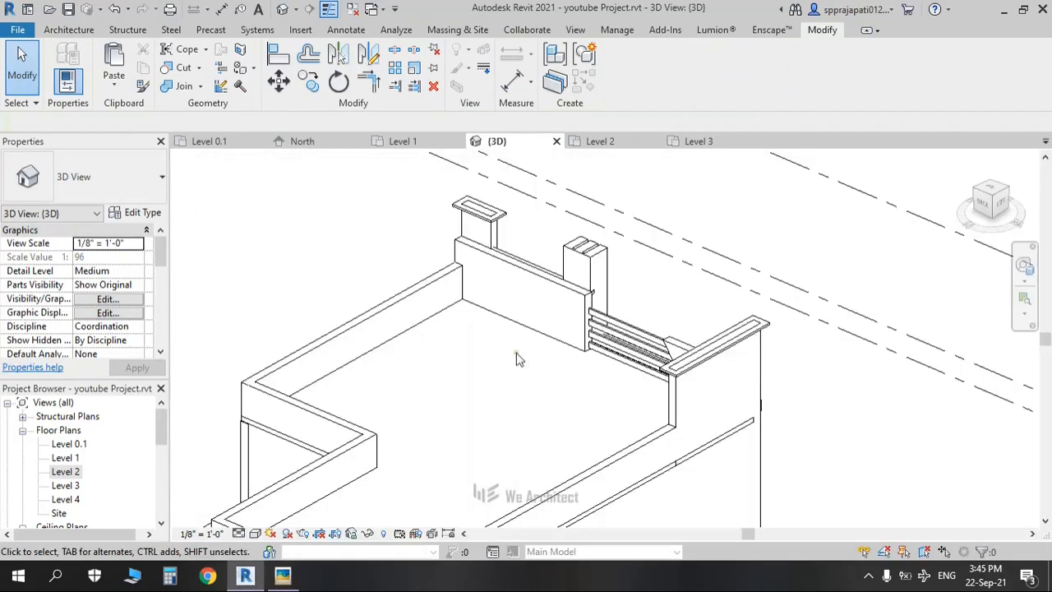
pyautogui.scroll(-4, 567, 340)
pyautogui.keyDown('shift'); pyautogui.moveTo(567, 340); pyautogui.dragTo(628, 389, button='middle'); pyautogui.keyUp('shift')
pyautogui.scroll(3, 561, 327)
pyautogui.scroll(-3, 628, 387)
pyautogui.moveTo(686, 435); pyautogui.dragTo(623, 255, button='middle')
pyautogui.keyDown('shift'); pyautogui.moveTo(639, 278); pyautogui.dragTo(666, 424, button='middle'); pyautogui.keyUp('shift')
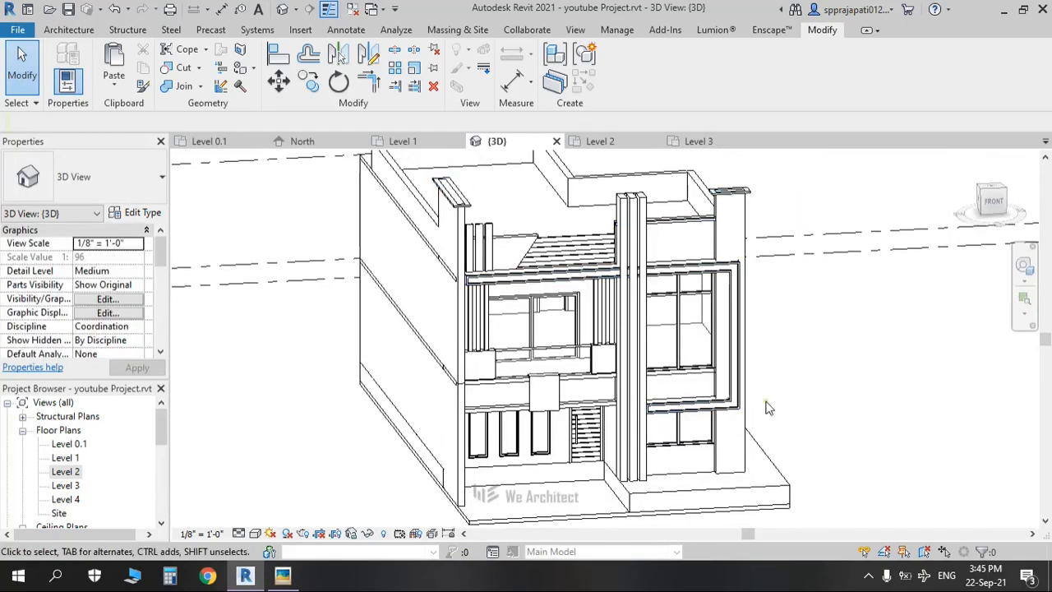
pyautogui.hotkey('alt', 'Tab')
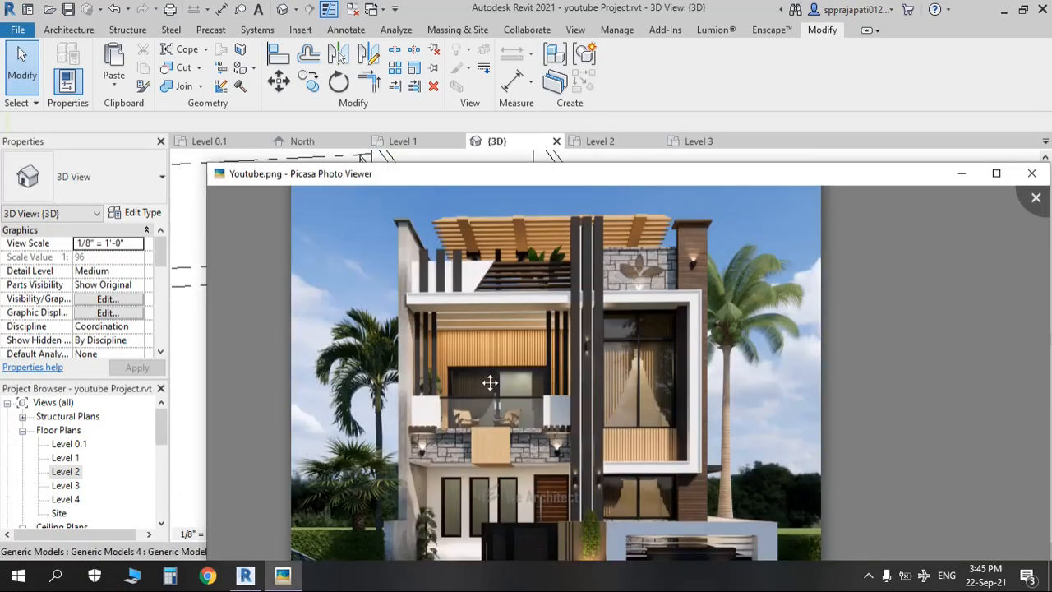
pyautogui.scroll(-2, 548, 349)
pyautogui.hotkey('alt', 'Tab')
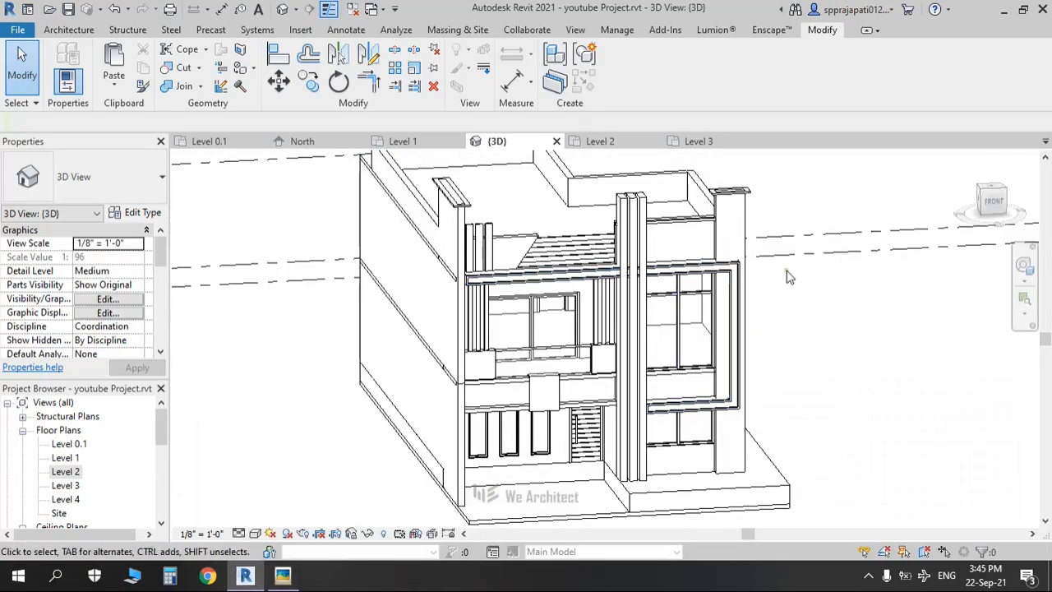
# Step: Switch to the FRONT view and start a new in-place model
pyautogui.click(995, 206)
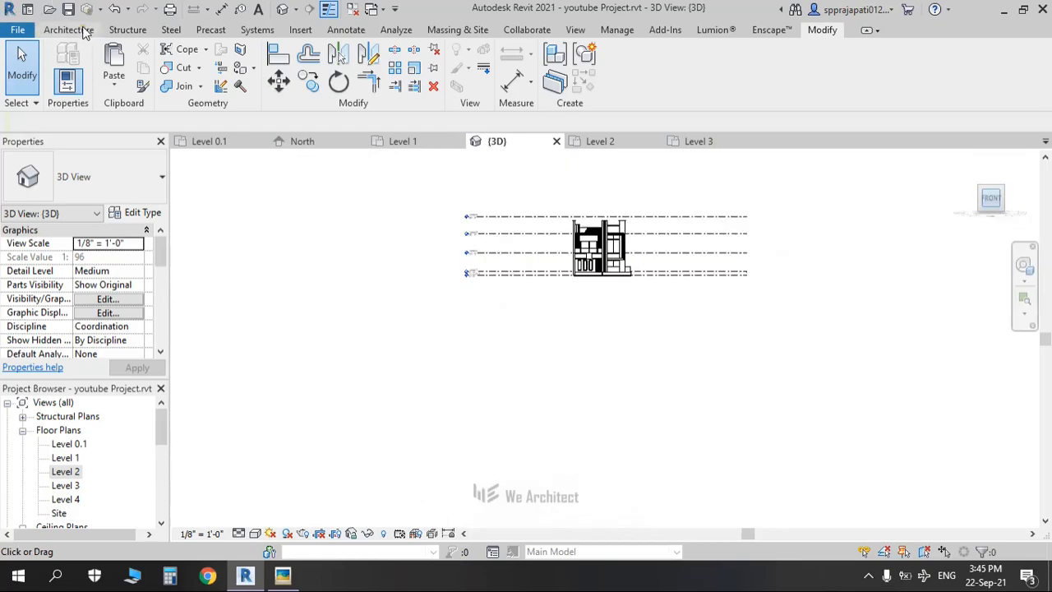
pyautogui.click(73, 31)
pyautogui.click(201, 89)
pyautogui.click(206, 143)
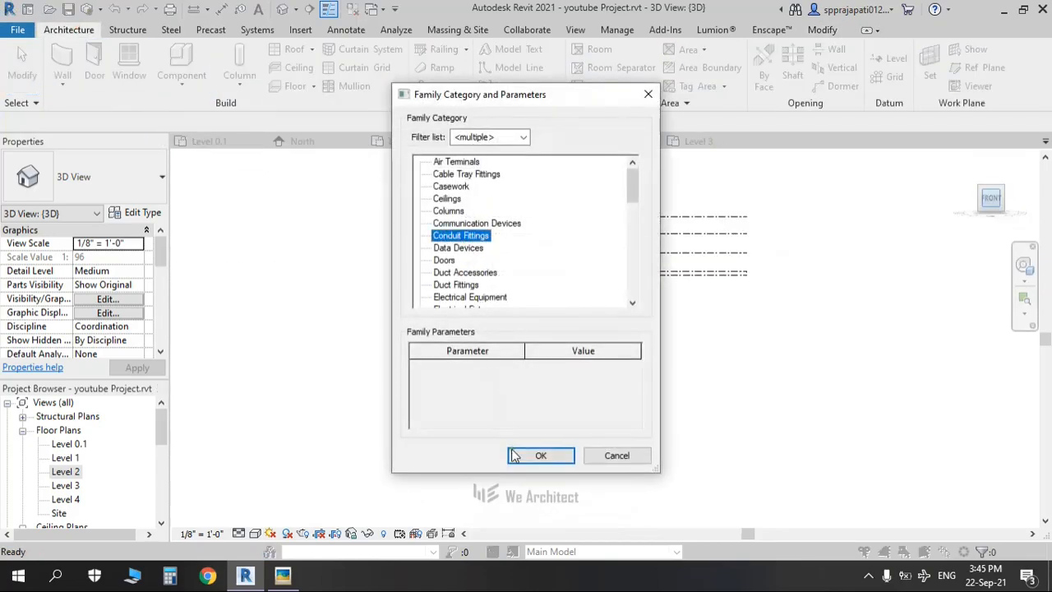
# Step: Create the in-place Generic Models family named Generic Models 8
pyautogui.scroll(-3, 462, 285)
pyautogui.click(462, 284)
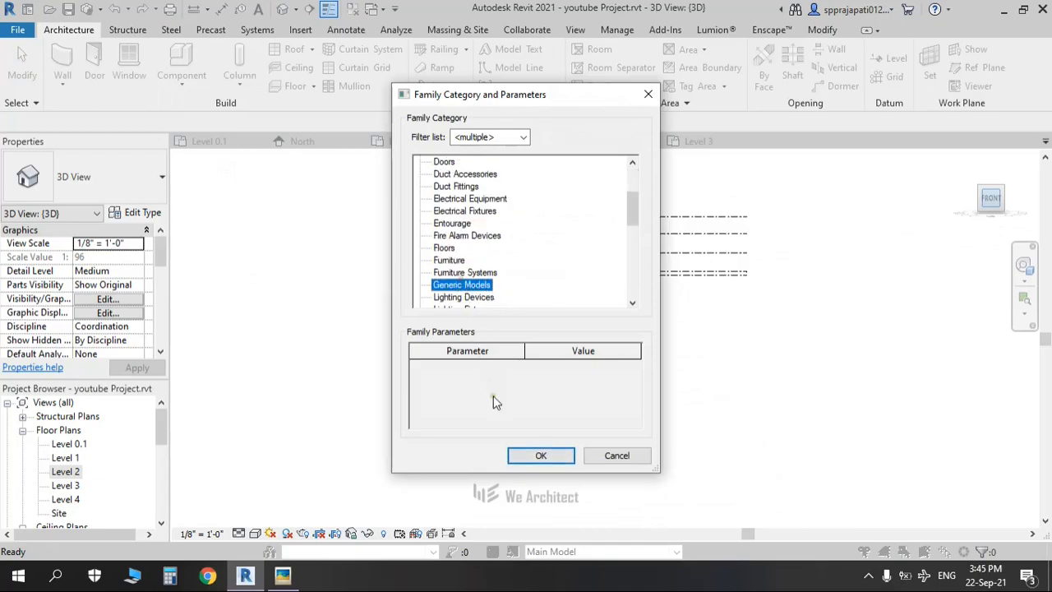
pyautogui.click(539, 456)
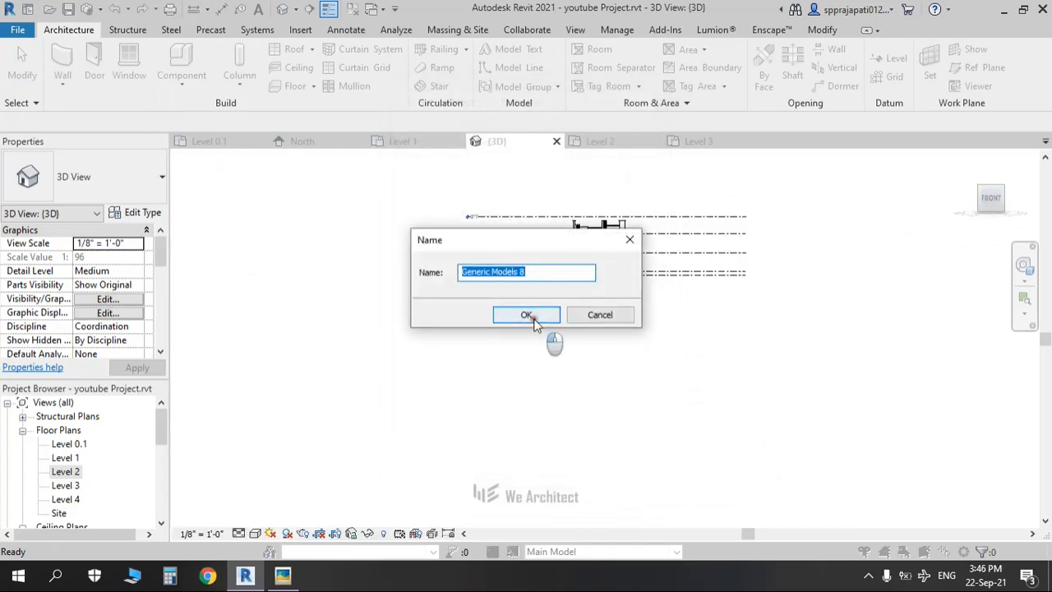
pyautogui.click(530, 316)
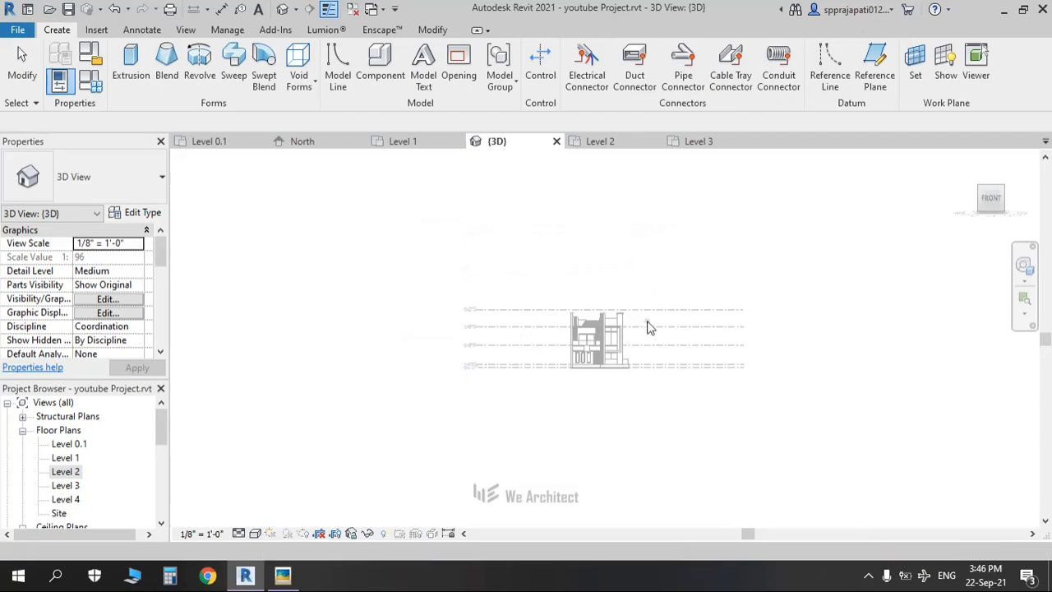
pyautogui.scroll(2, 645, 333)
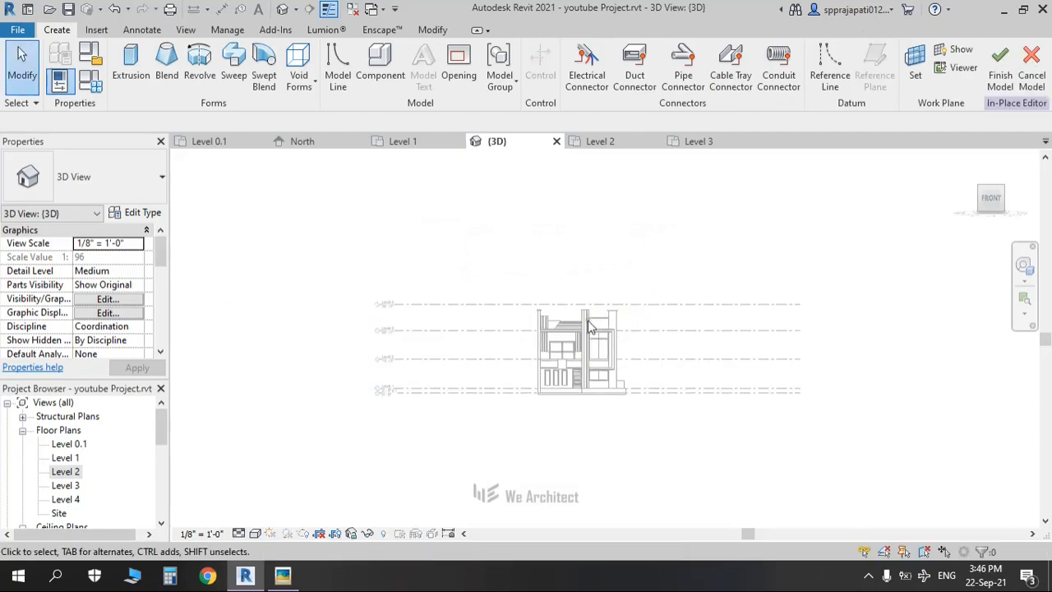
pyautogui.scroll(3, 588, 323)
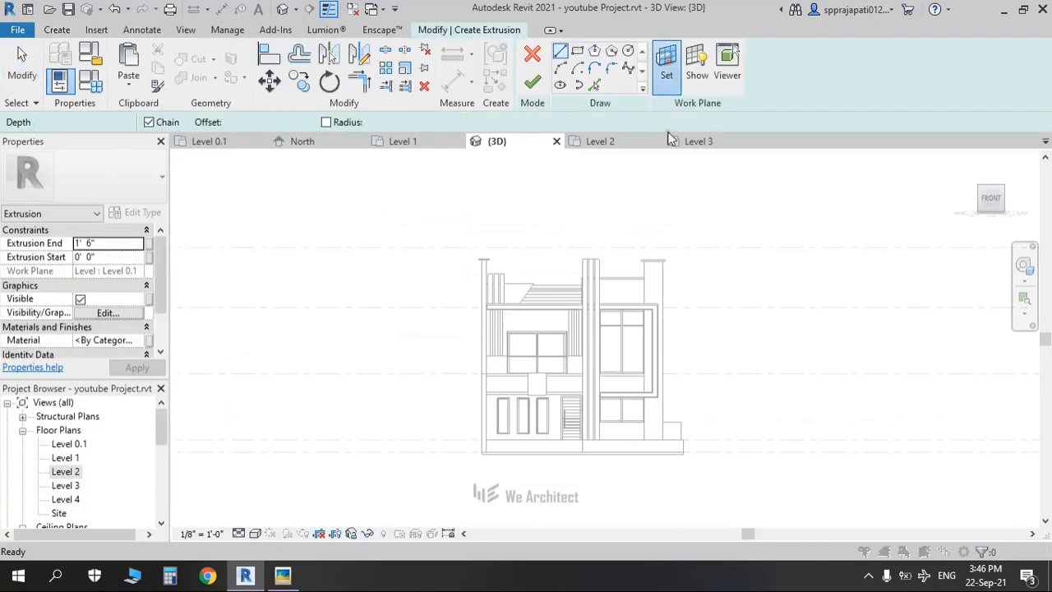
# Step: Set the upper parapet's Generic - 9" wall face as the work plane, viewing from the front
pyautogui.click(666, 64)
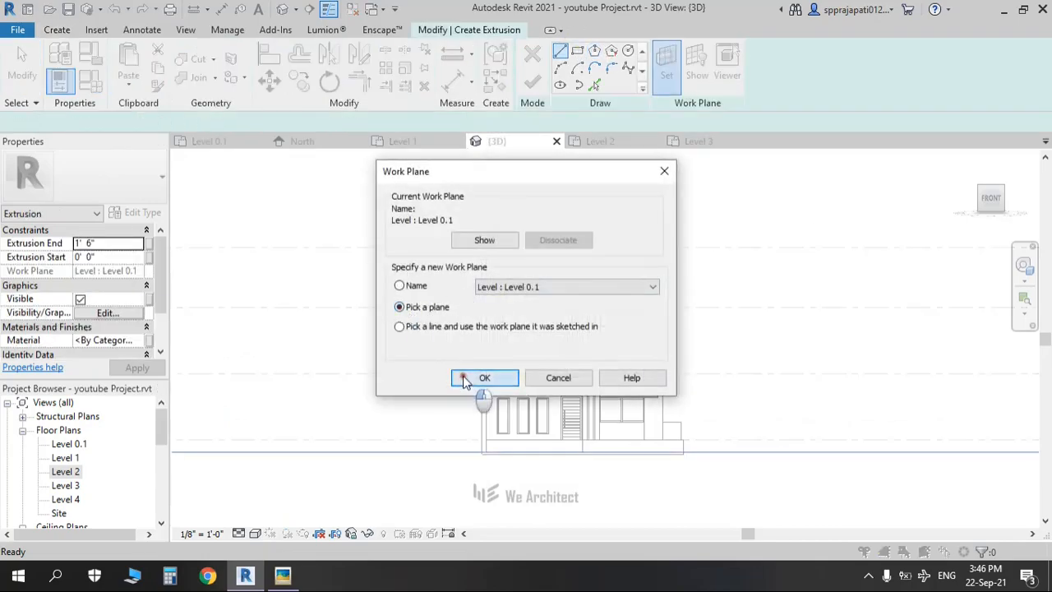
pyautogui.click(464, 379)
pyautogui.scroll(5, 624, 283)
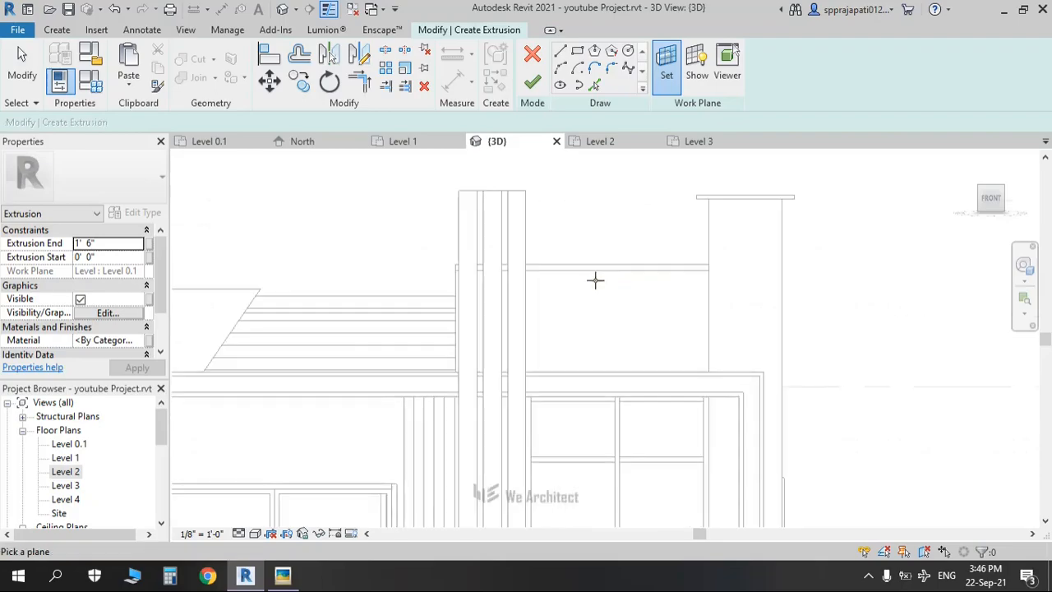
pyautogui.click(587, 272)
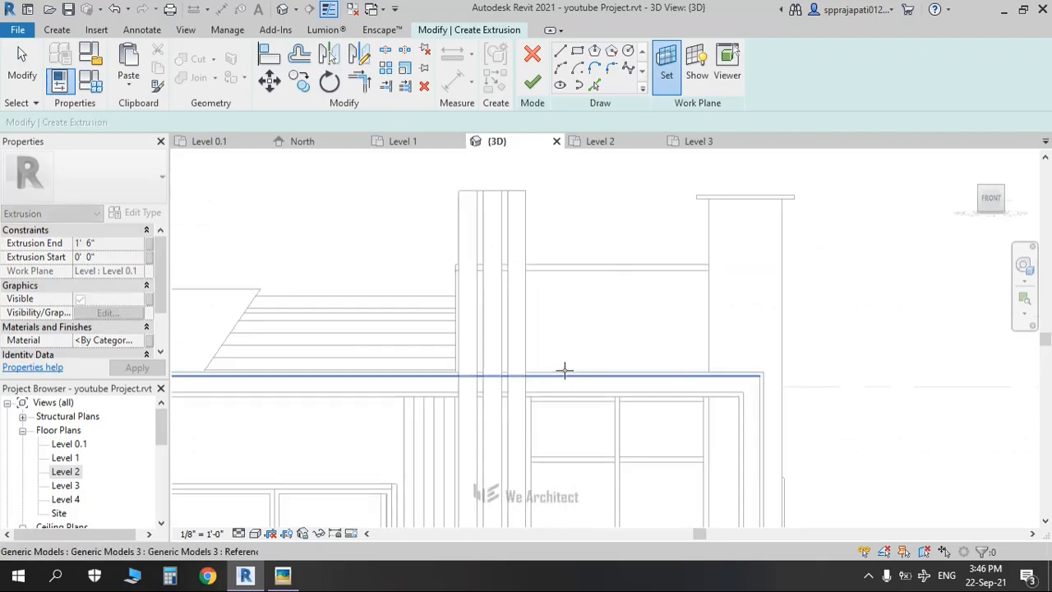
pyautogui.keyDown('shift'); pyautogui.moveTo(658, 331); pyautogui.dragTo(516, 328, button='middle'); pyautogui.keyUp('shift')
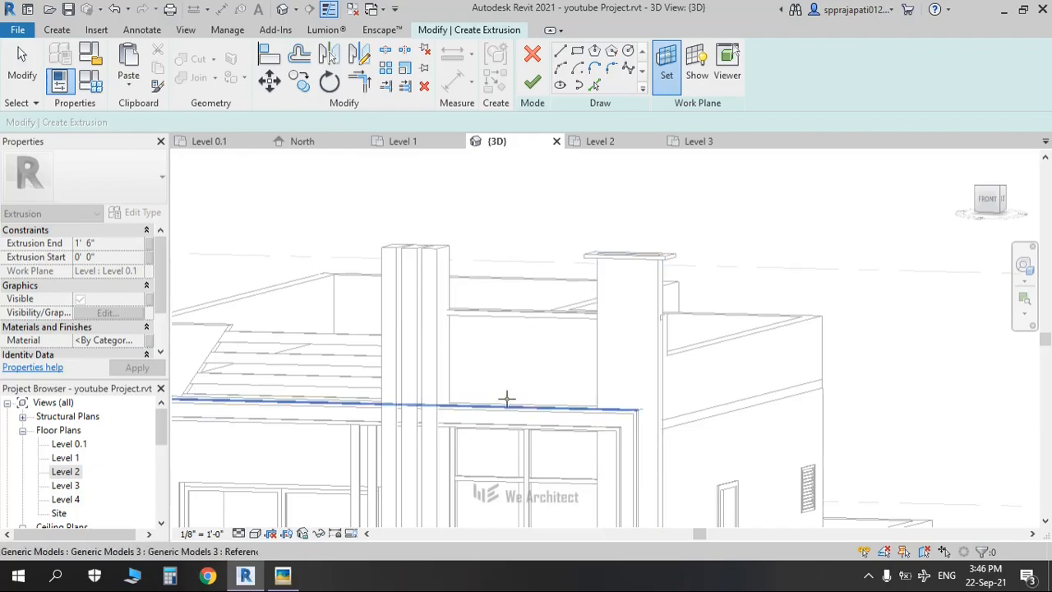
pyautogui.keyDown('shift'); pyautogui.moveTo(505, 399); pyautogui.dragTo(392, 383, button='middle'); pyautogui.keyUp('shift')
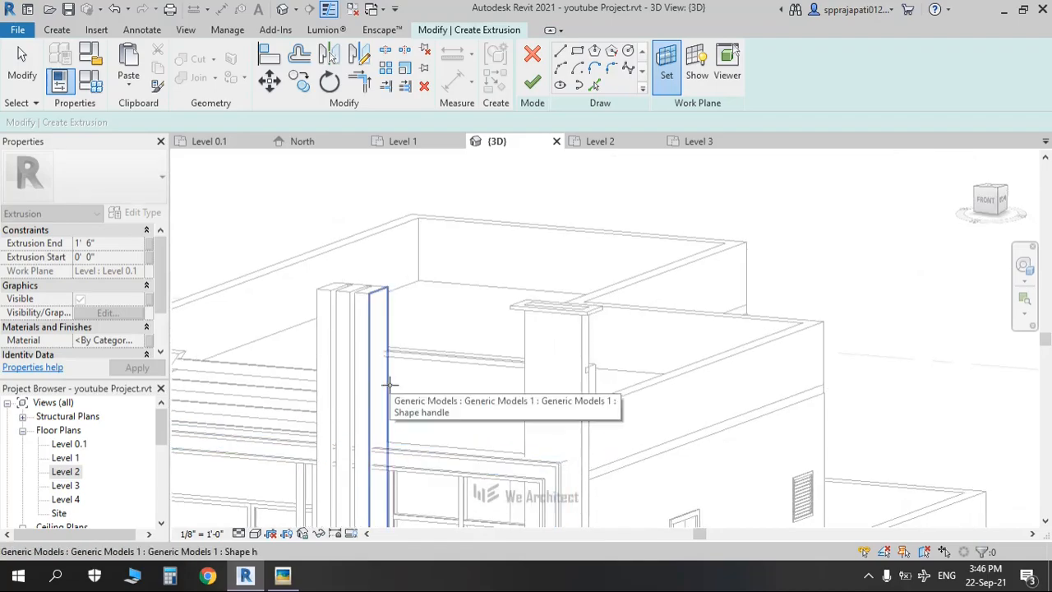
pyautogui.press('Tab')
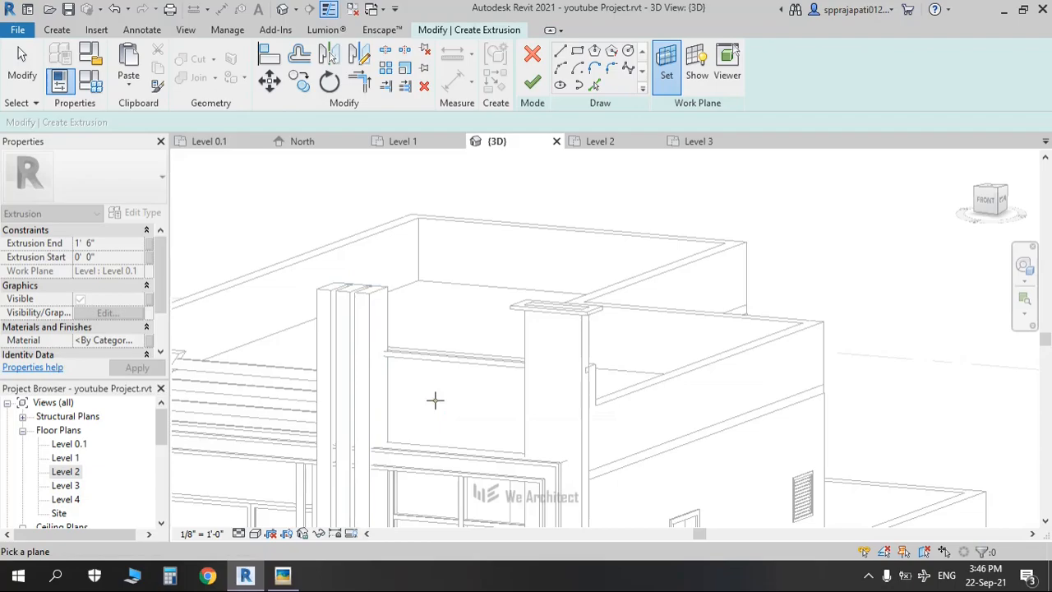
pyautogui.scroll(-2, 436, 400)
pyautogui.keyDown('shift'); pyautogui.moveTo(436, 402); pyautogui.dragTo(449, 378, button='middle'); pyautogui.keyUp('shift')
pyautogui.scroll(4, 499, 392)
pyautogui.scroll(2, 453, 404)
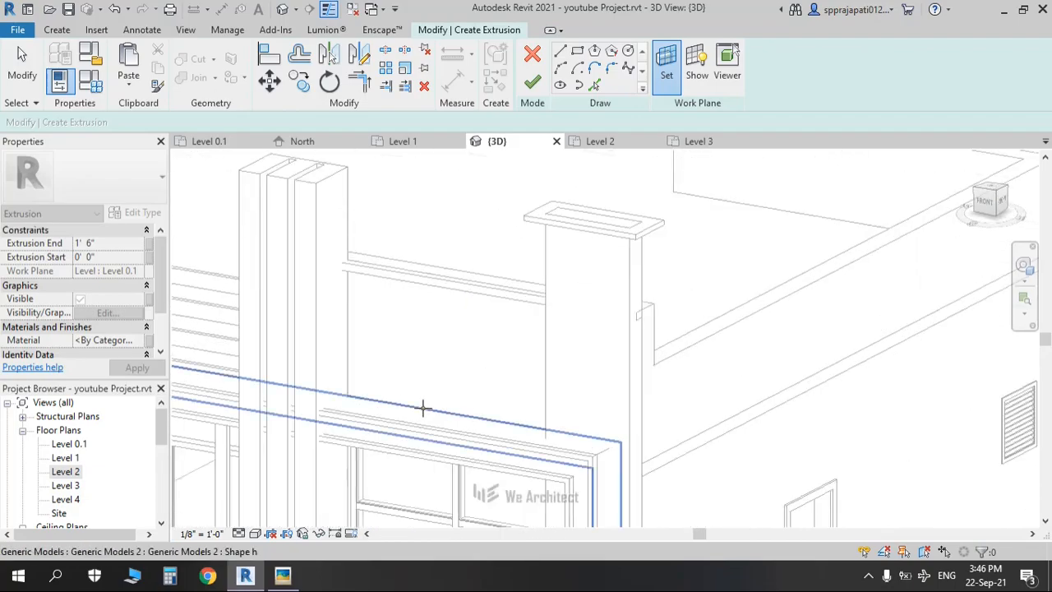
pyautogui.click(466, 270)
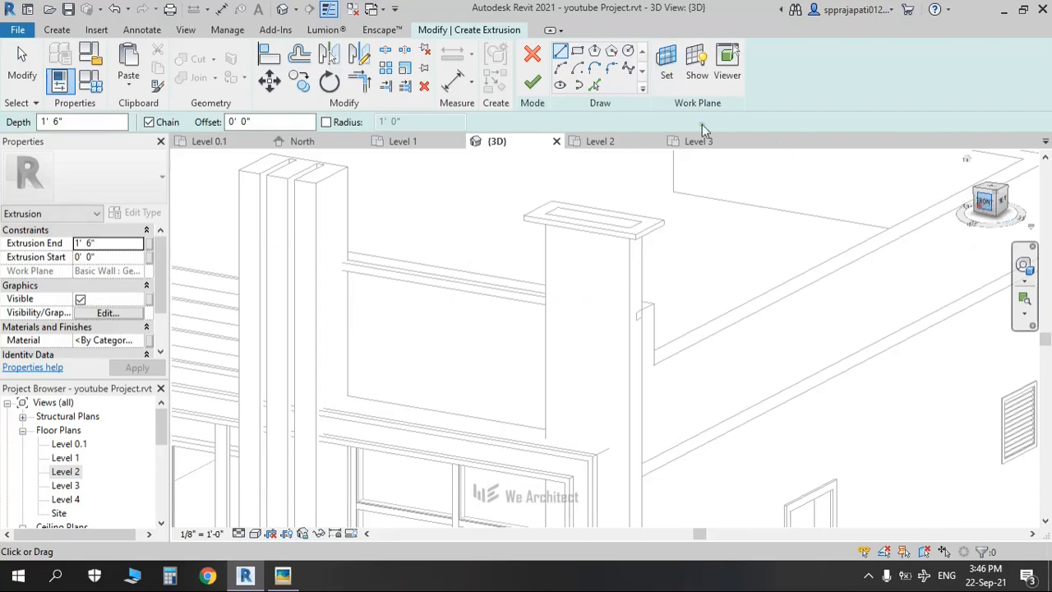
pyautogui.click(984, 201)
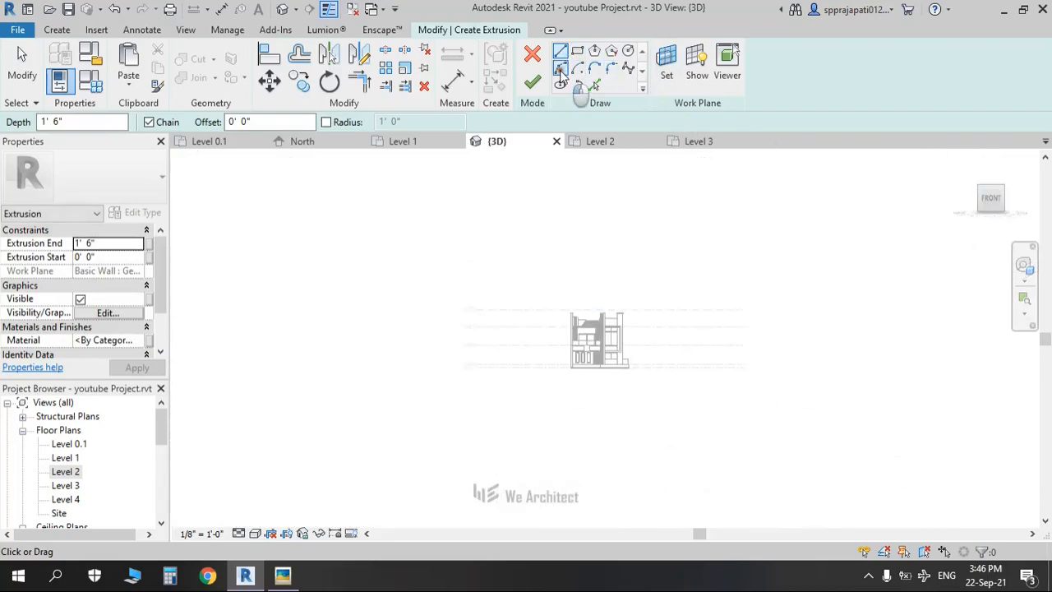
# Step: Draw the first lens-shaped petal from two start-end-radius arcs
pyautogui.click(560, 70)
pyautogui.scroll(10, 618, 327)
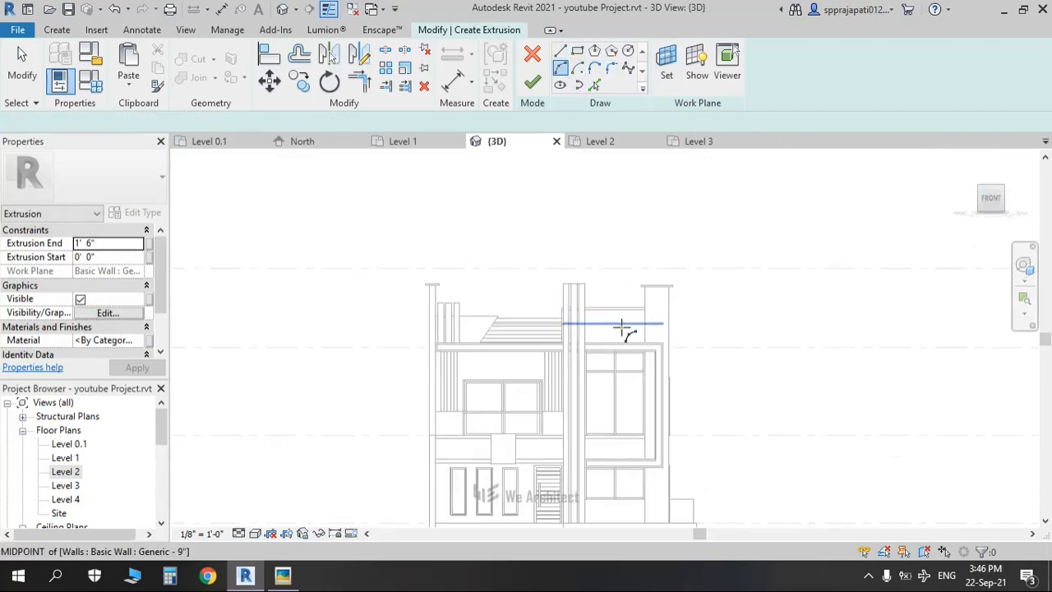
pyautogui.click(569, 325)
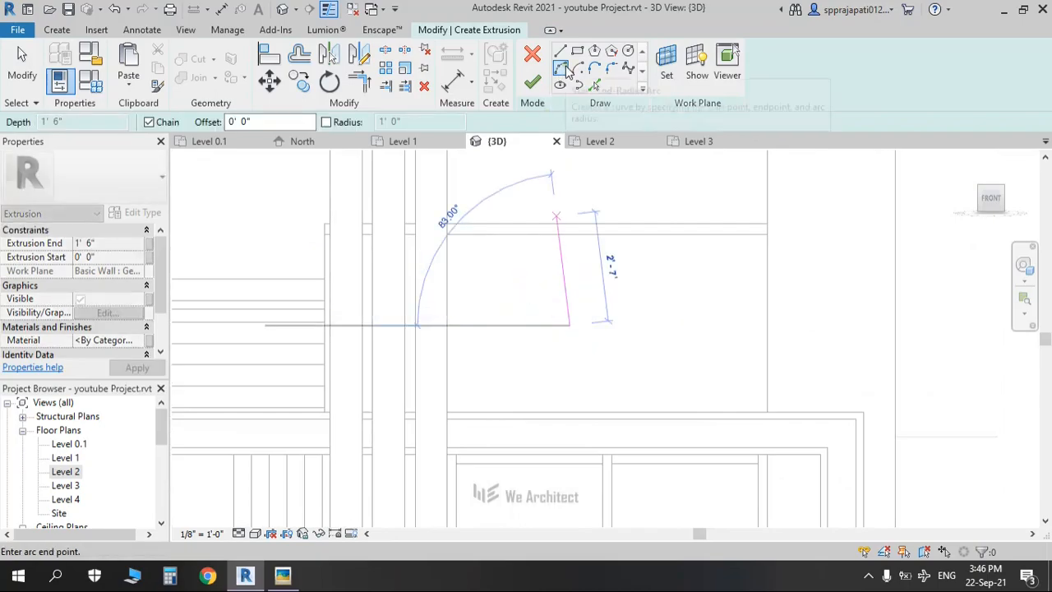
pyautogui.click(501, 291)
pyautogui.click(538, 300)
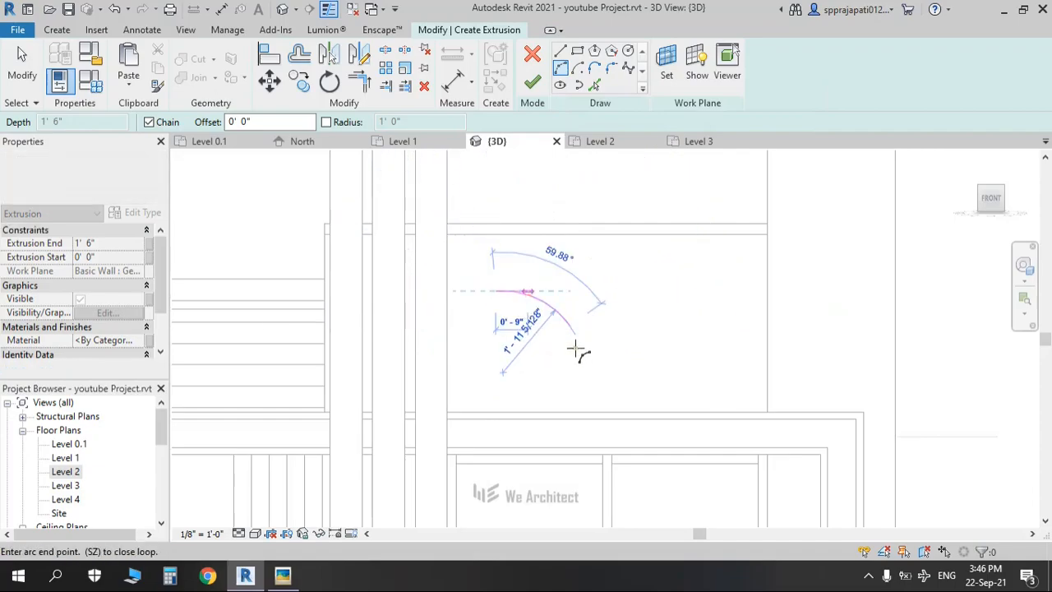
pyautogui.click(569, 327)
pyautogui.click(544, 329)
# Step: Draw the second and third lens-shaped petals fanning out from the same base
pyautogui.click(592, 313)
pyautogui.click(600, 241)
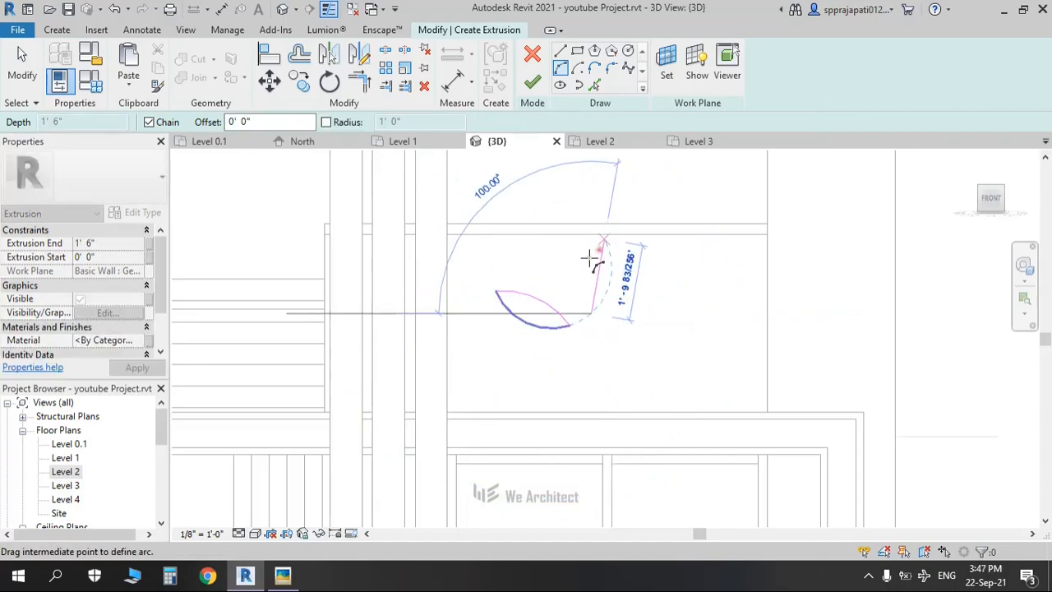
pyautogui.click(583, 260)
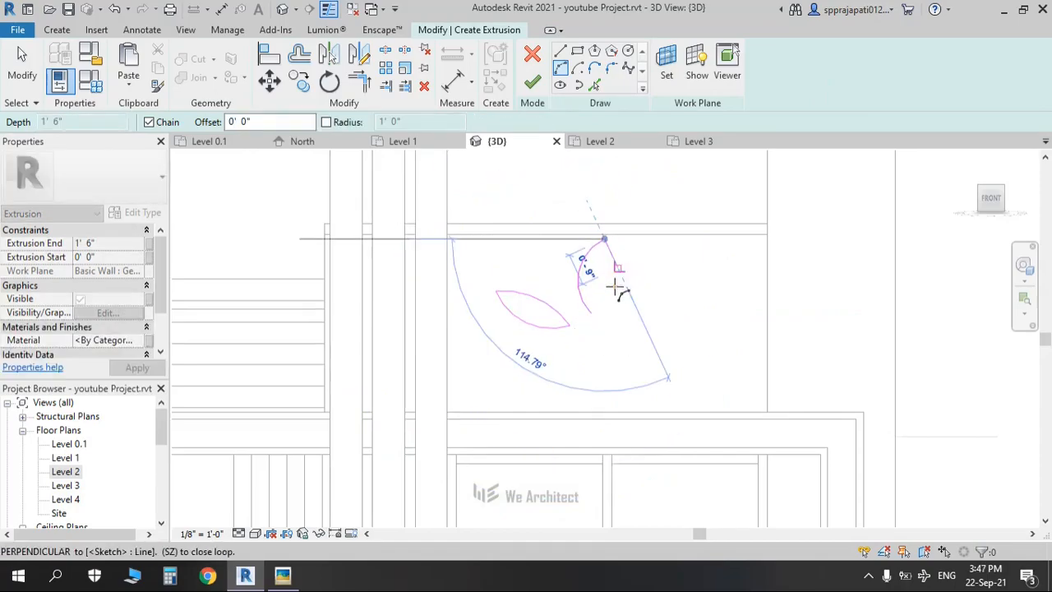
pyautogui.click(592, 314)
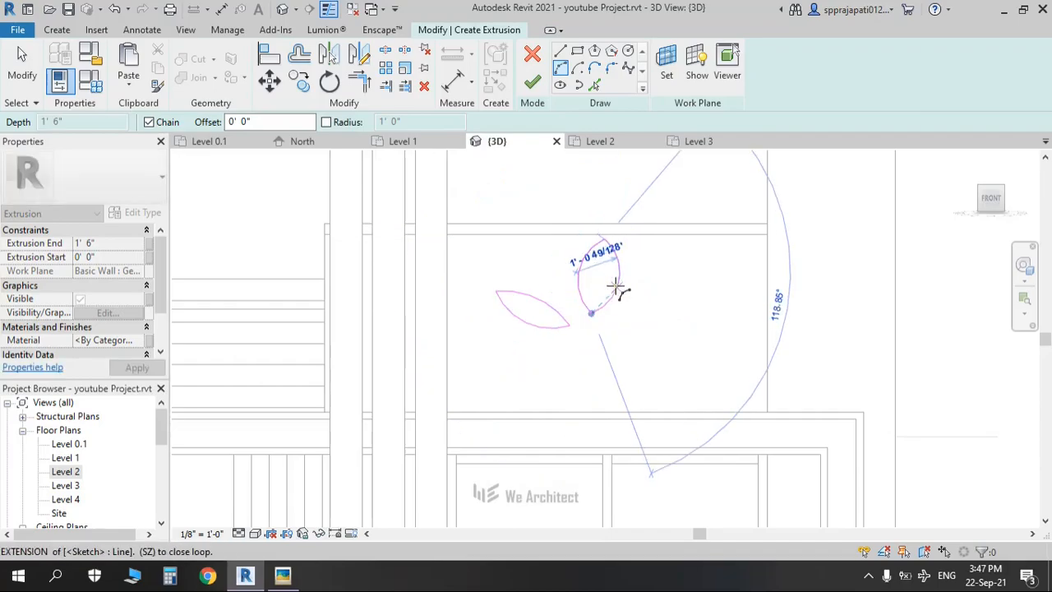
pyautogui.press('Escape')
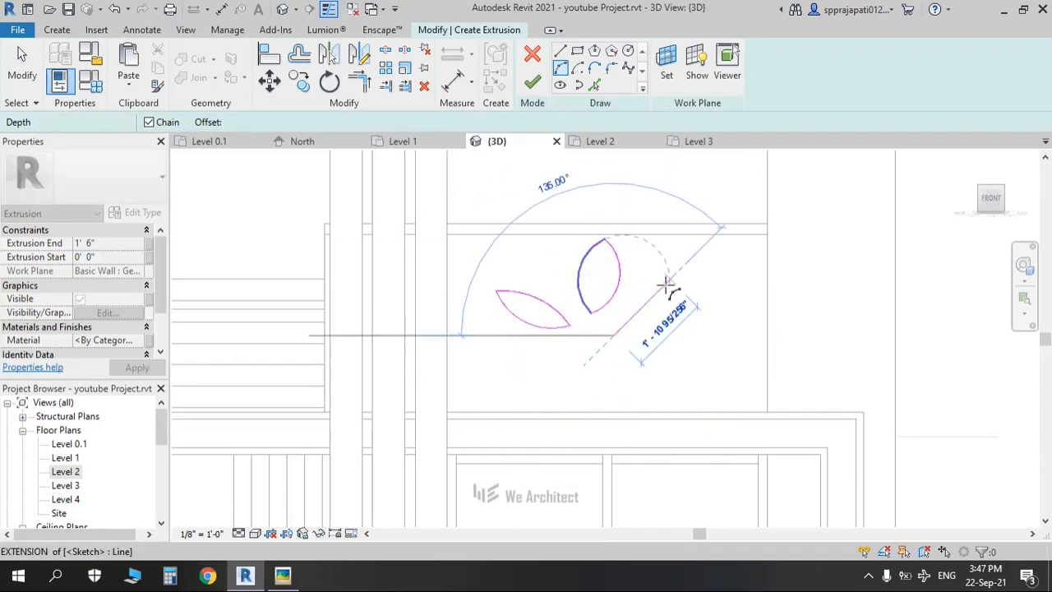
pyautogui.click(669, 281)
pyautogui.click(642, 297)
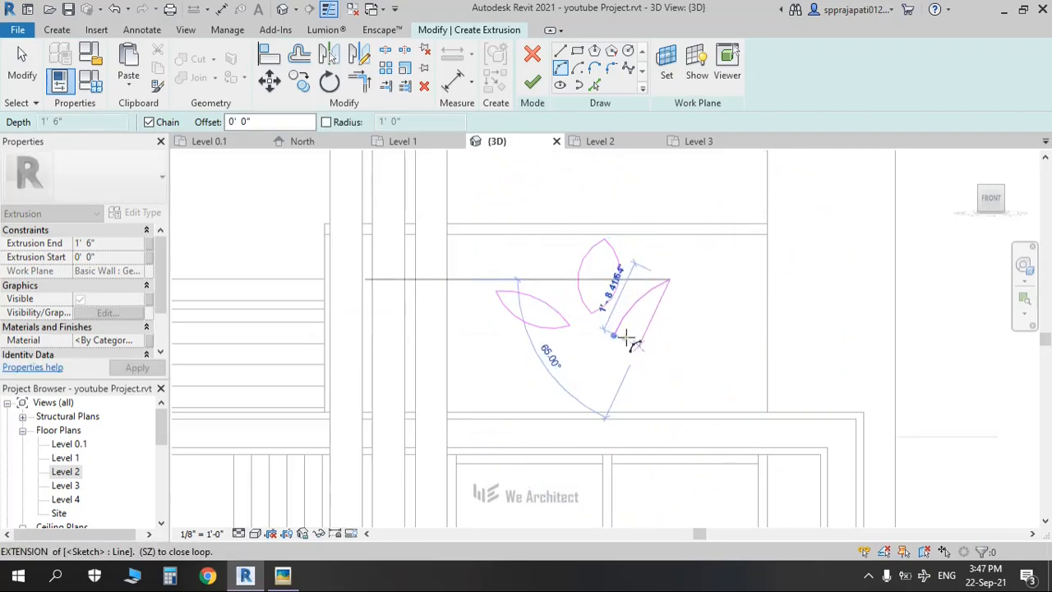
pyautogui.click(627, 333)
pyautogui.click(634, 333)
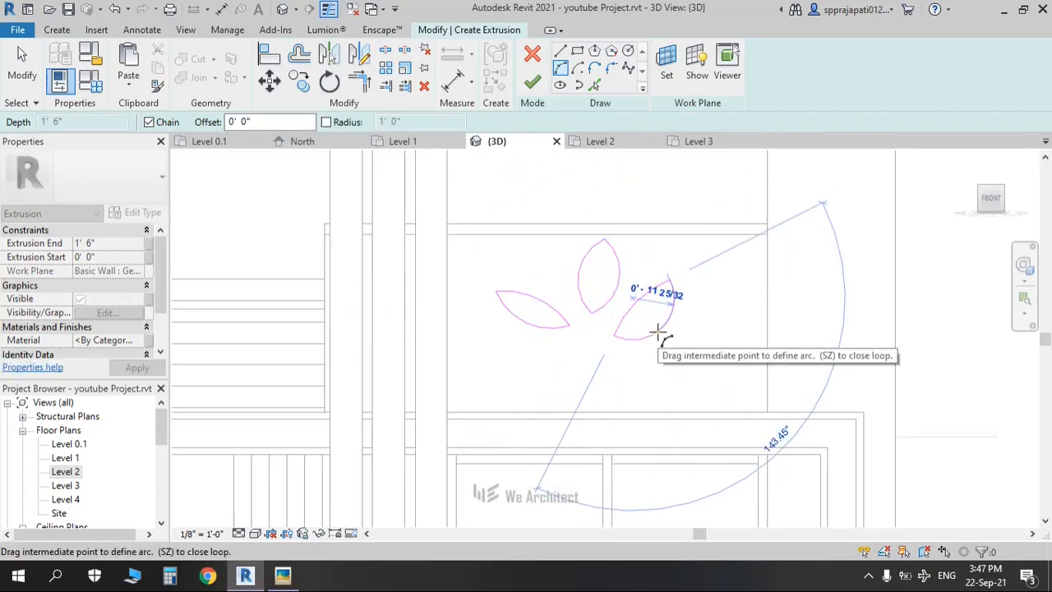
pyautogui.press('Escape')
pyautogui.moveTo(688, 352); pyautogui.dragTo(604, 365, button='middle')
pyautogui.press('Escape')
# Step: Move the left, right and top petals into a rough emblem arrangement
pyautogui.moveTo(406, 287); pyautogui.dragTo(510, 380)
pyautogui.moveTo(489, 337)
pyautogui.mouseDown()
pyautogui.moveTo(500, 350)
pyautogui.moveTo(536, 352)
pyautogui.mouseUp()
pyautogui.moveTo(631, 275)
pyautogui.mouseDown()
pyautogui.moveTo(564, 399)
pyautogui.moveTo(554, 396)
pyautogui.mouseUp()
pyautogui.moveTo(546, 346); pyautogui.dragTo(578, 337)
pyautogui.moveTo(485, 233); pyautogui.dragTo(555, 318)
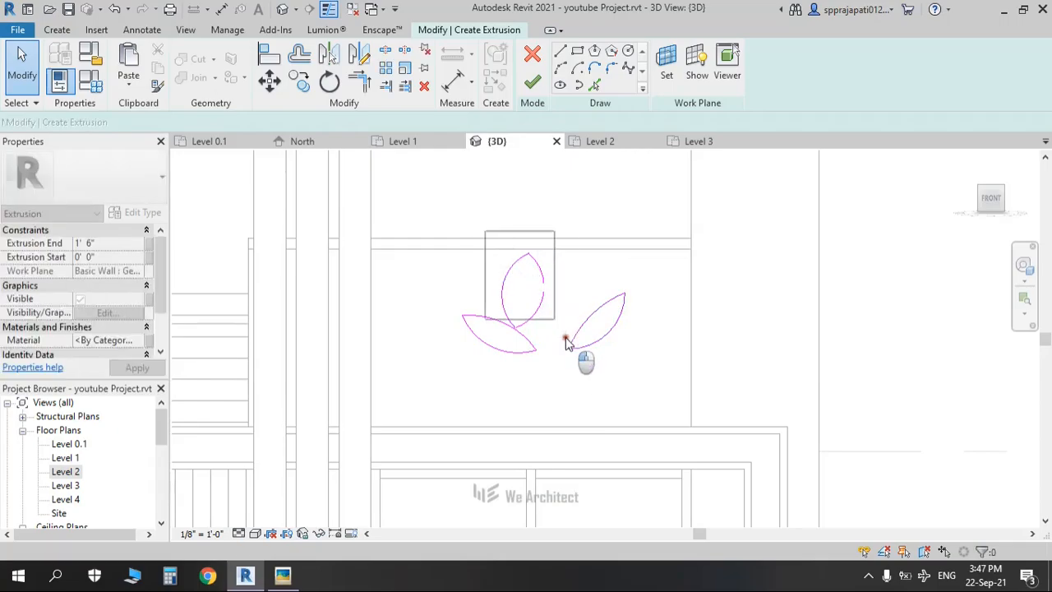
pyautogui.moveTo(505, 294); pyautogui.dragTo(538, 310)
pyautogui.click(728, 324)
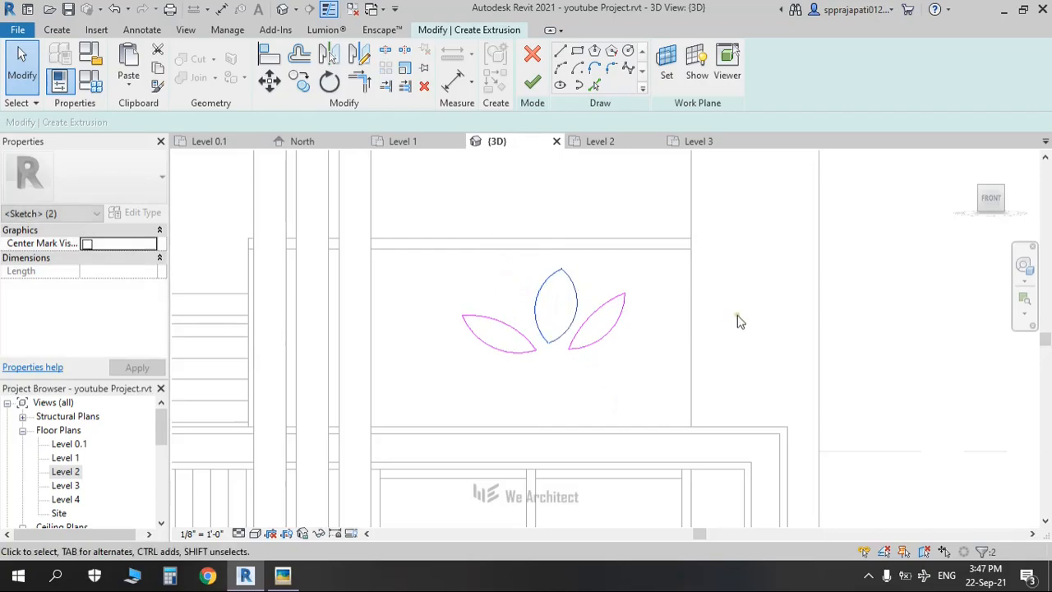
# Step: Reshape the top petal's left and right arcs with their grips
pyautogui.scroll(-2, 735, 313)
pyautogui.scroll(2, 573, 296)
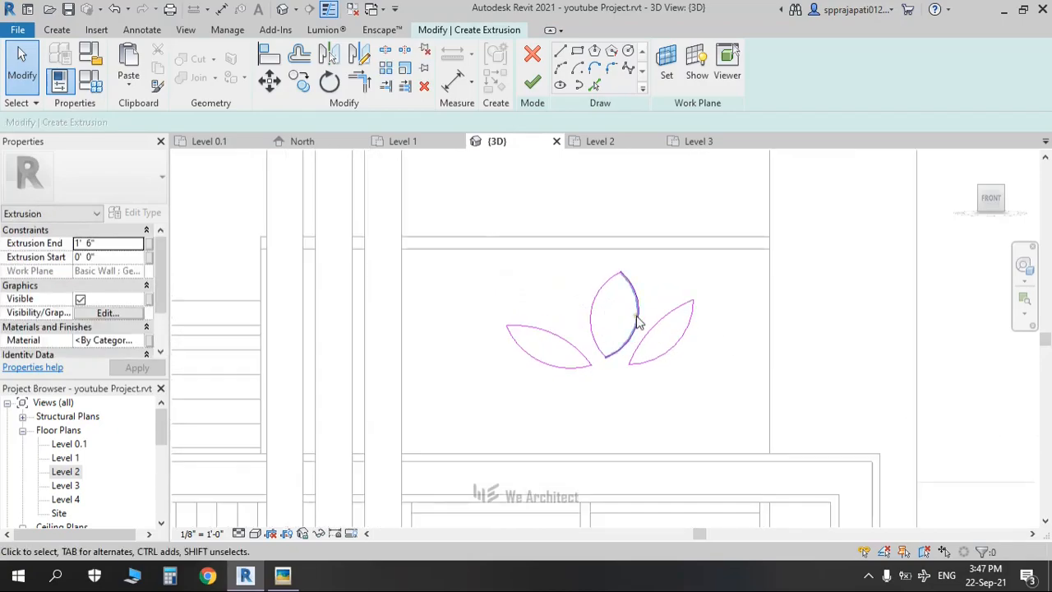
pyautogui.click(636, 317)
pyautogui.scroll(1, 641, 323)
pyautogui.moveTo(634, 314); pyautogui.dragTo(575, 306)
pyautogui.click(566, 311)
pyautogui.click(518, 282)
# Step: Nudge the left and right petals into their final positions around the base
pyautogui.moveTo(373, 301)
pyautogui.mouseDown()
pyautogui.moveTo(543, 432)
pyautogui.moveTo(578, 433)
pyautogui.mouseUp()
pyautogui.moveTo(582, 392); pyautogui.dragTo(578, 388)
pyautogui.moveTo(646, 220); pyautogui.dragTo(686, 294)
pyautogui.click(699, 420)
pyautogui.moveTo(756, 256)
pyautogui.mouseDown()
pyautogui.moveTo(685, 369)
pyautogui.moveTo(632, 416)
pyautogui.mouseUp()
pyautogui.moveTo(648, 375); pyautogui.dragTo(625, 387)
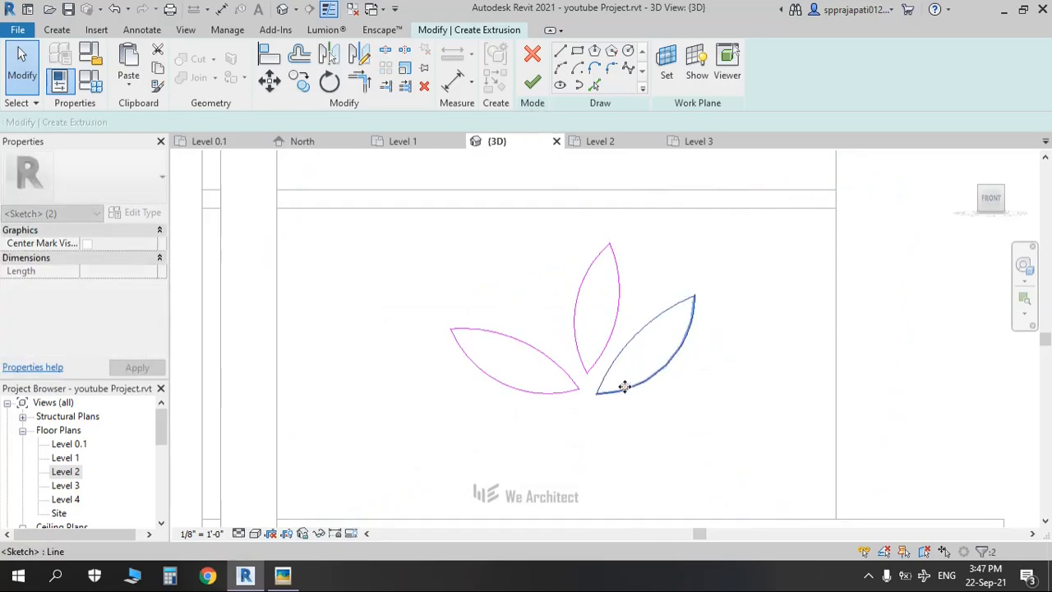
pyautogui.click(638, 446)
# Step: Finish the three-leaf sketch to create the extrusion and view it from the side
pyautogui.click(533, 82)
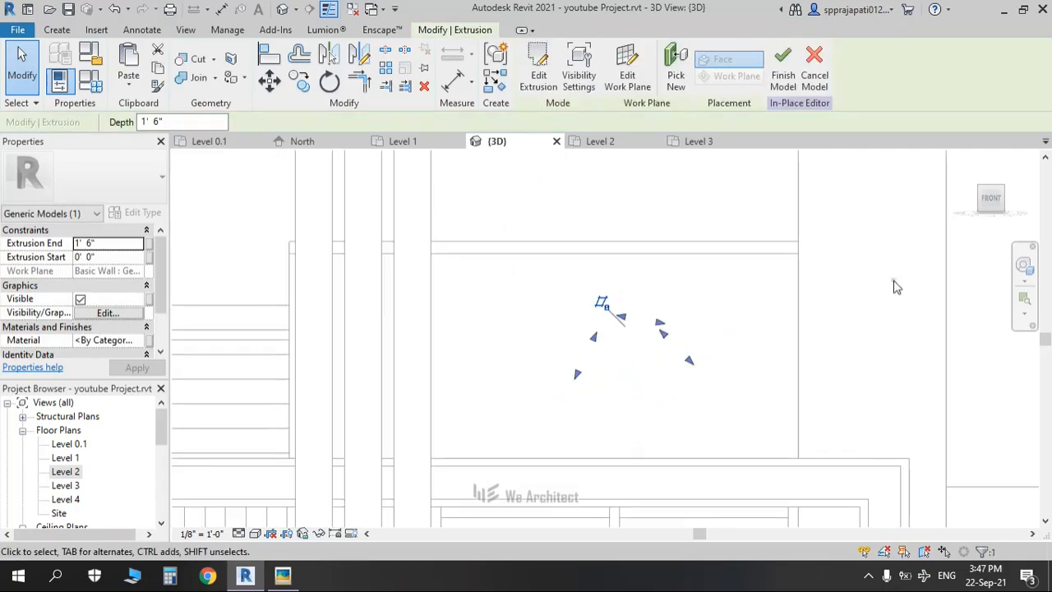
pyautogui.scroll(2, 685, 335)
pyautogui.moveTo(687, 337); pyautogui.dragTo(711, 263, button='middle')
pyautogui.scroll(-1, 585, 346)
# Step: Set the leaf extrusion to start at -0' 11" and be 0' 4 1/2" deep
pyautogui.click(676, 316)
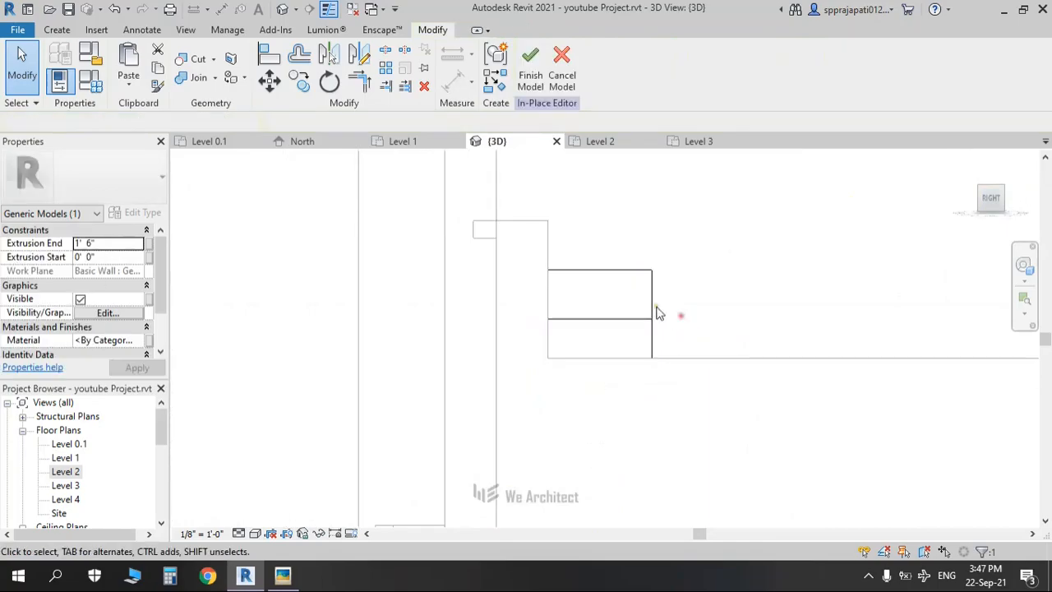
pyautogui.click(639, 355)
pyautogui.moveTo(640, 355); pyautogui.dragTo(746, 340, button='middle')
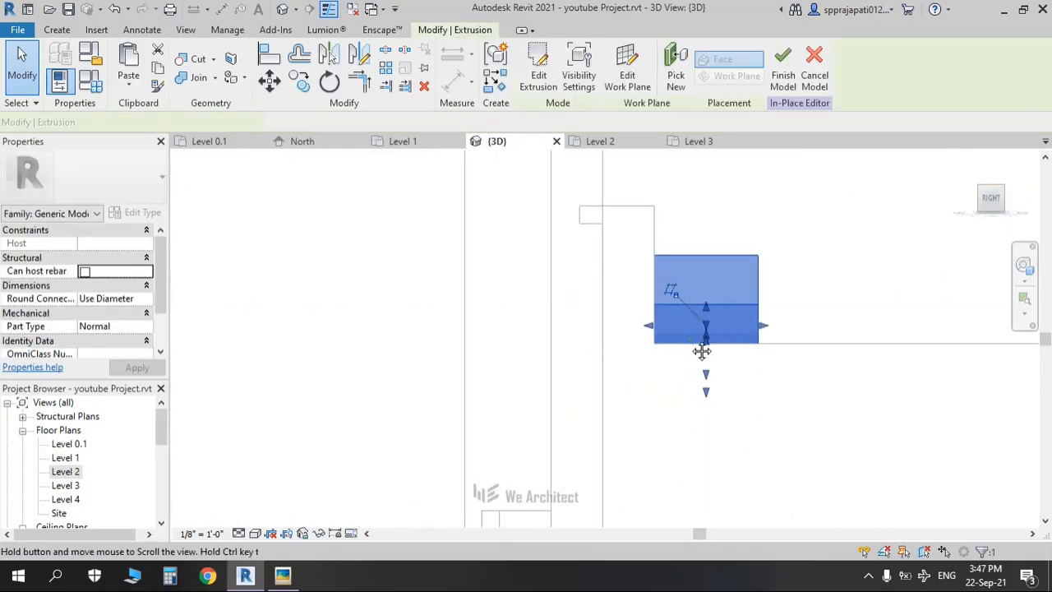
pyautogui.moveTo(649, 329); pyautogui.dragTo(592, 329)
pyautogui.moveTo(762, 326); pyautogui.dragTo(618, 324)
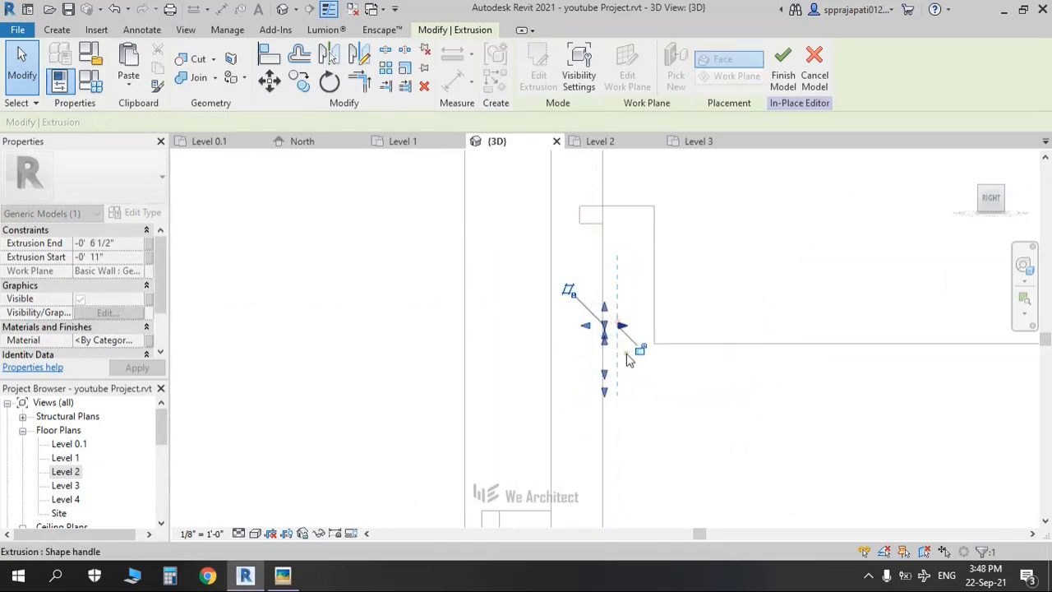
pyautogui.keyDown('shift'); pyautogui.moveTo(526, 400); pyautogui.dragTo(616, 463, button='middle'); pyautogui.keyUp('shift')
pyautogui.scroll(-2, 666, 347)
pyautogui.scroll(-3, 666, 347)
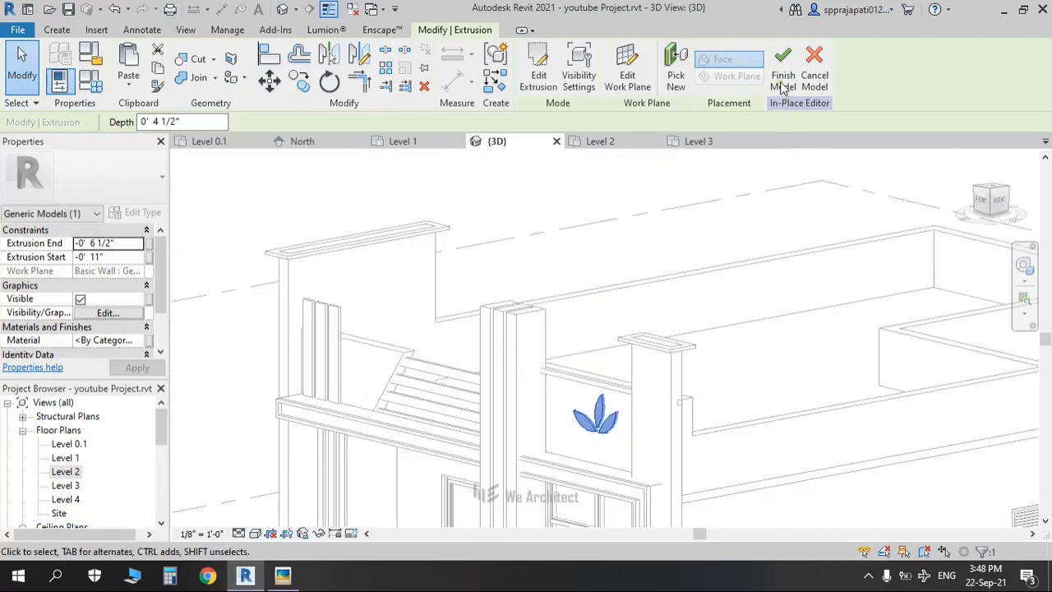
# Step: Complete the in-place emblem model and orbit to view the whole house from the side
pyautogui.click(782, 70)
pyautogui.moveTo(679, 426); pyautogui.dragTo(716, 310, button='middle')
pyautogui.scroll(-1, 718, 312)
pyautogui.keyDown('shift'); pyautogui.moveTo(633, 370); pyautogui.dragTo(876, 278, button='middle'); pyautogui.keyUp('shift')
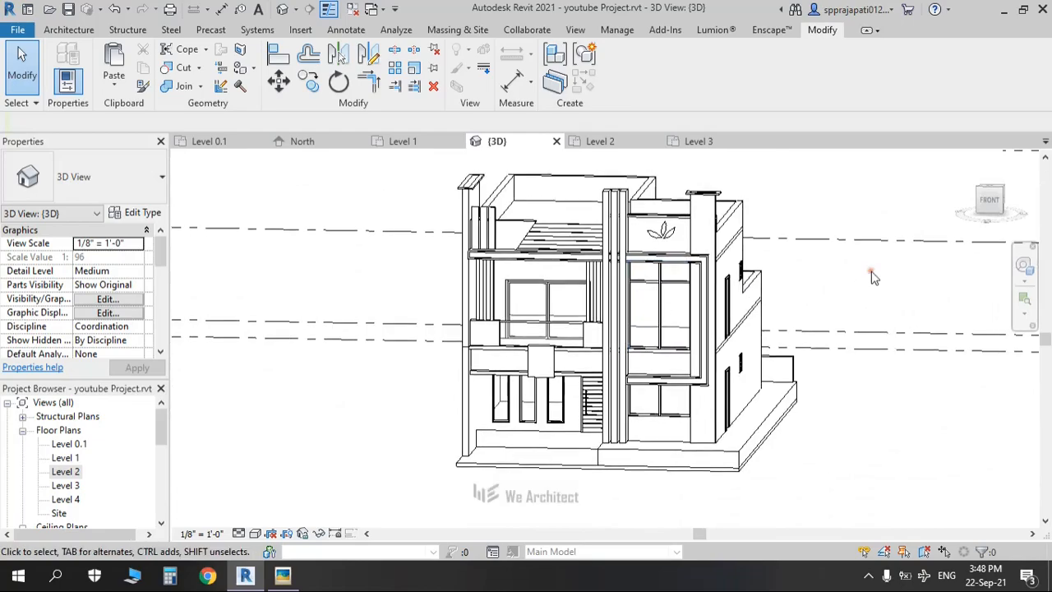
pyautogui.click(990, 203)
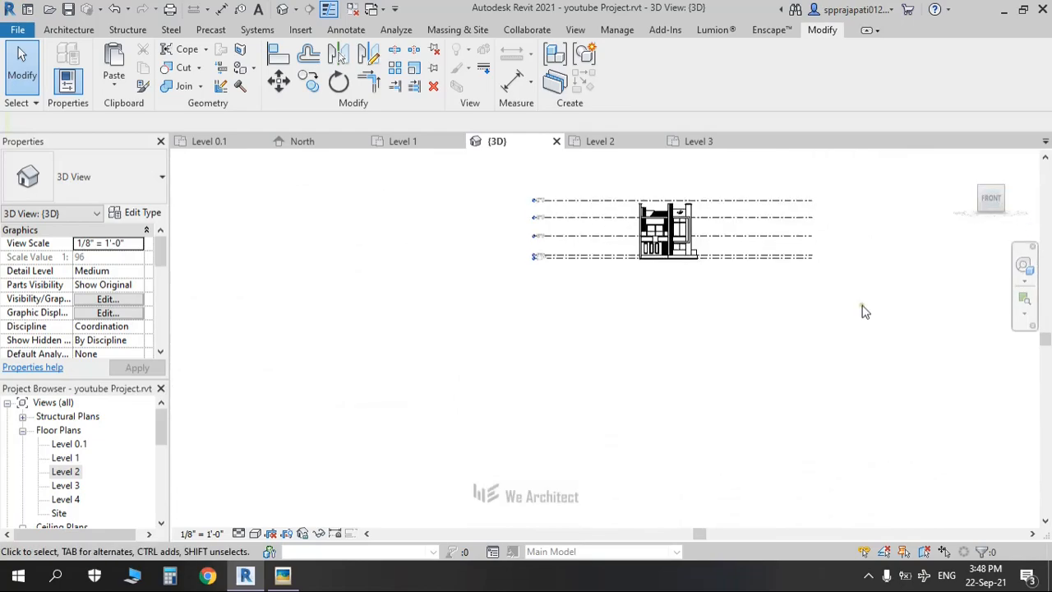
pyautogui.scroll(5, 608, 328)
pyautogui.moveTo(612, 362); pyautogui.dragTo(612, 263, button='middle')
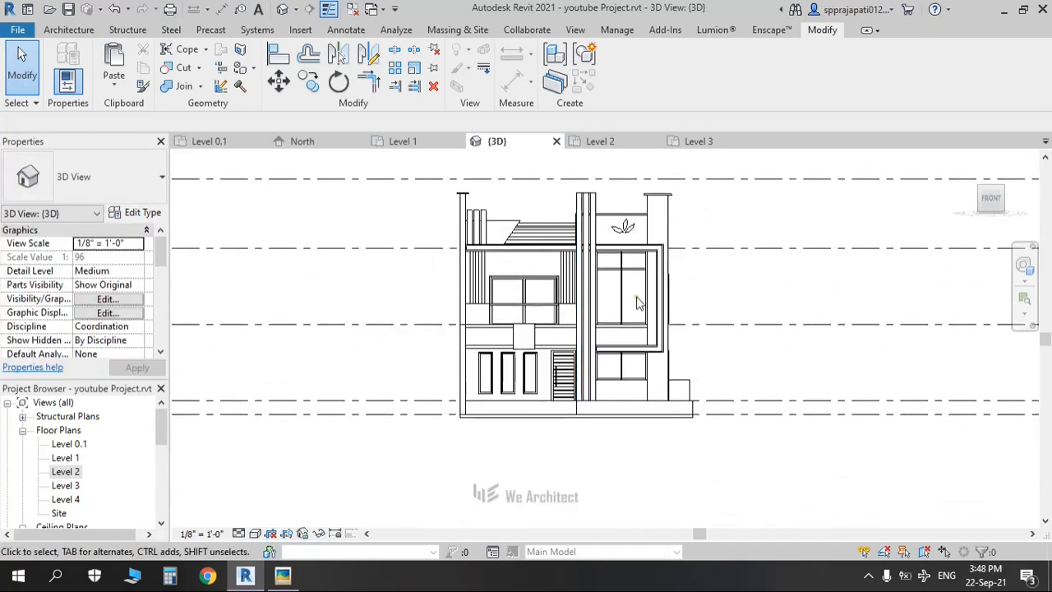
pyautogui.scroll(1, 639, 303)
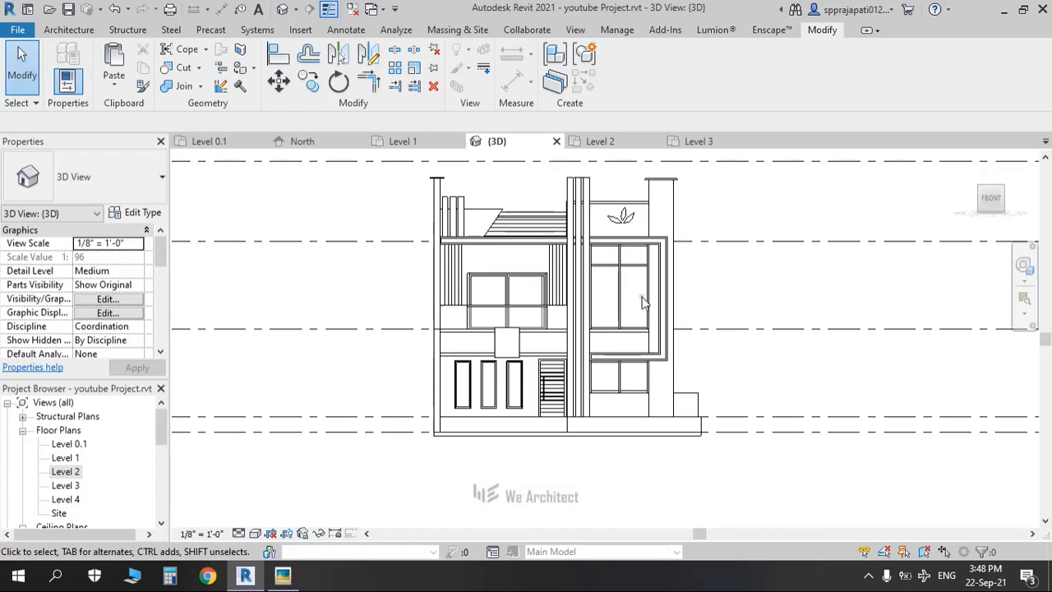
pyautogui.hotkey('alt', 'Tab')
pyautogui.moveTo(619, 356); pyautogui.dragTo(617, 302)
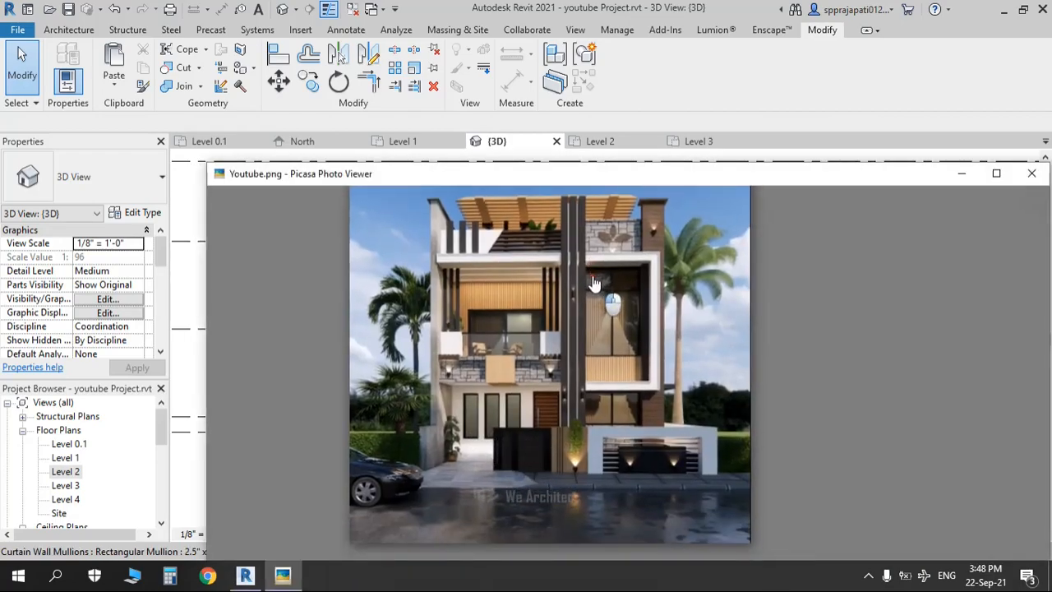
pyautogui.scroll(2, 601, 371)
pyautogui.scroll(2, 564, 395)
pyautogui.moveTo(563, 394); pyautogui.dragTo(641, 501)
pyautogui.moveTo(505, 241); pyautogui.dragTo(564, 500)
pyautogui.press('Escape')
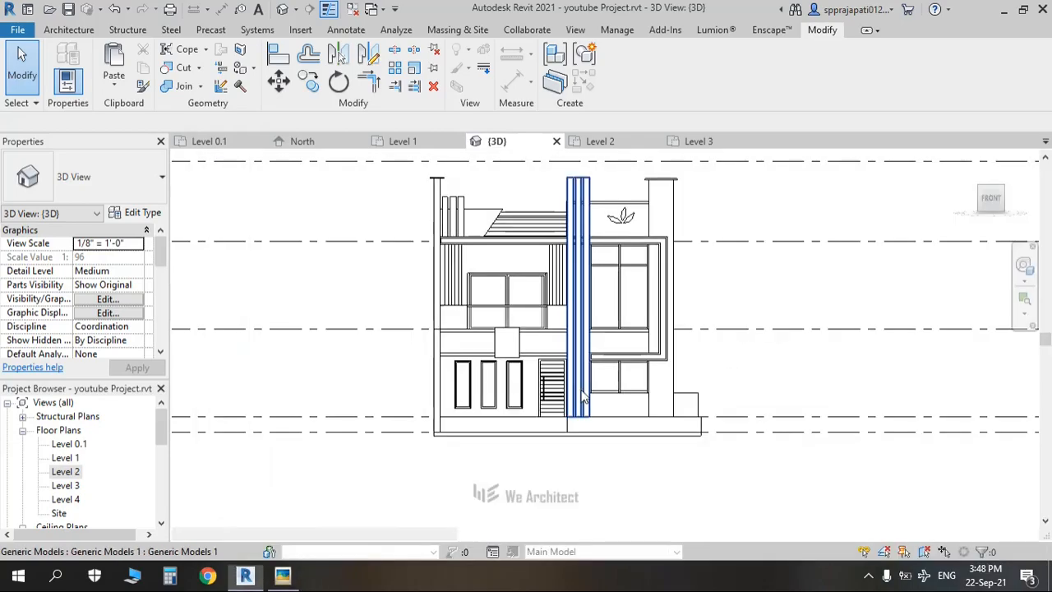
pyautogui.keyDown('shift'); pyautogui.moveTo(711, 310); pyautogui.dragTo(822, 274, button='middle'); pyautogui.keyUp('shift')
pyautogui.click(996, 203)
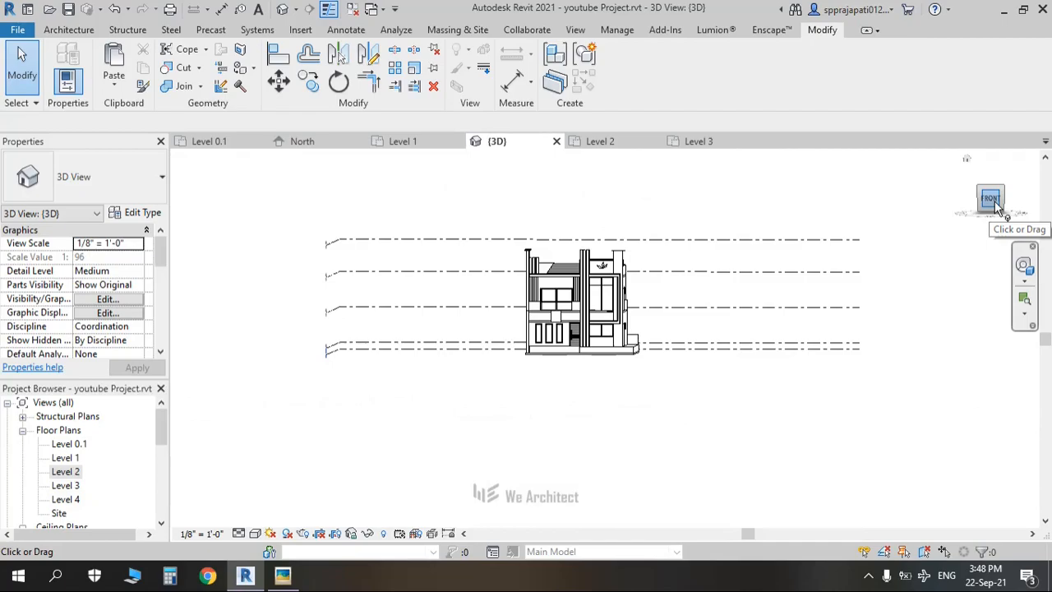
# Step: Check the pergola in the reference render, then return to the Revit model
pyautogui.hotkey('alt', 'Tab')
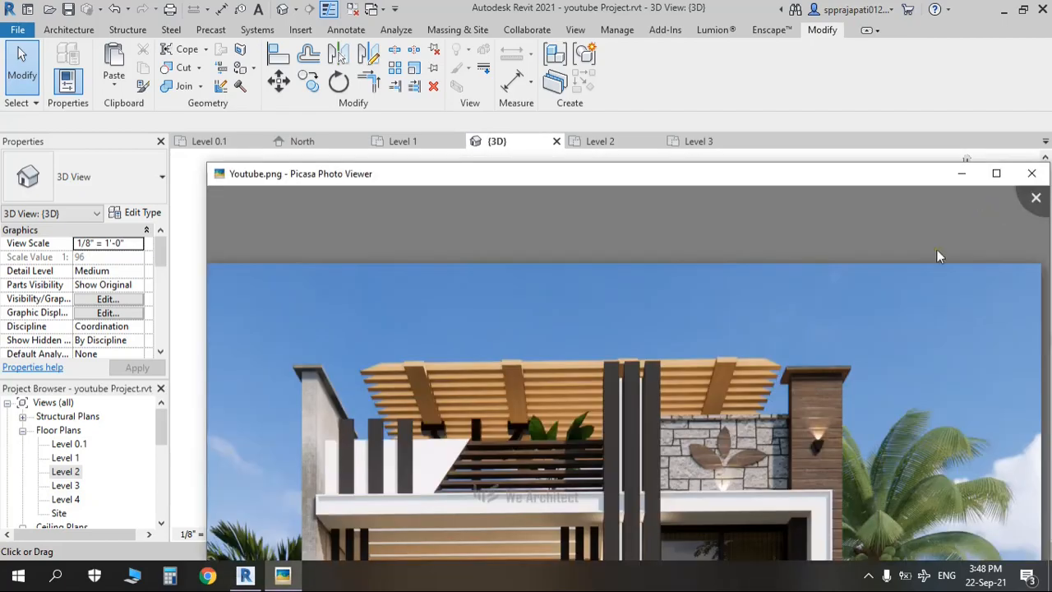
pyautogui.moveTo(581, 374); pyautogui.dragTo(416, 294)
pyautogui.scroll(-3, 642, 351)
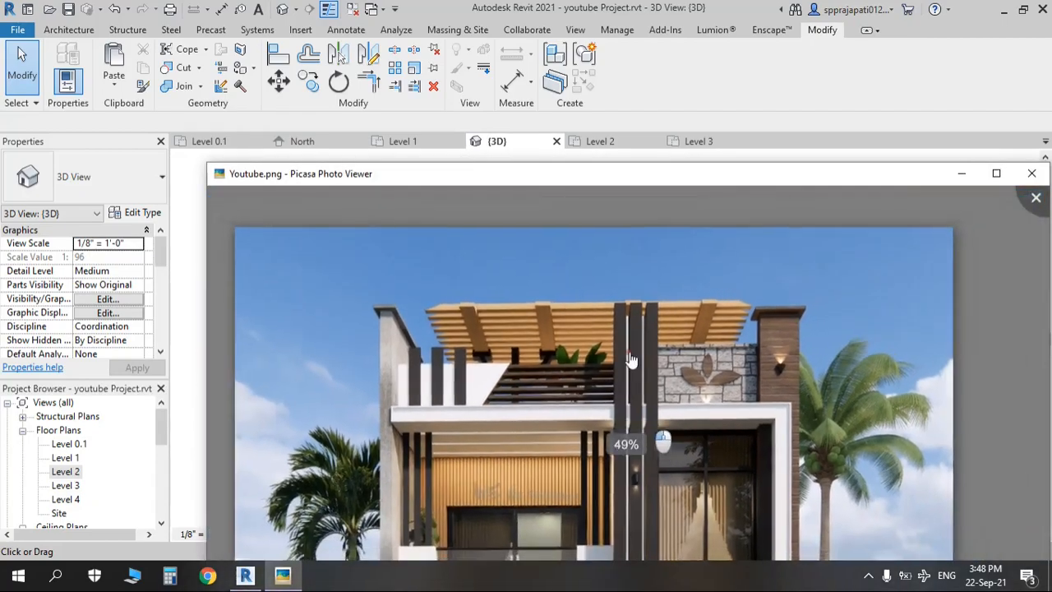
pyautogui.hotkey('alt', 'Tab')
pyautogui.scroll(5, 622, 348)
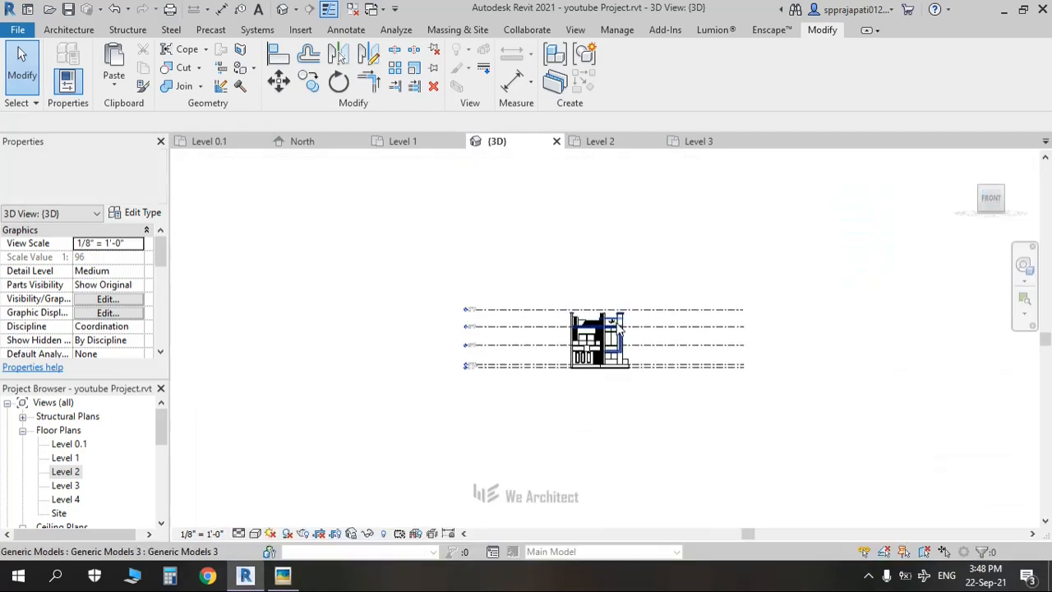
pyautogui.scroll(4, 553, 312)
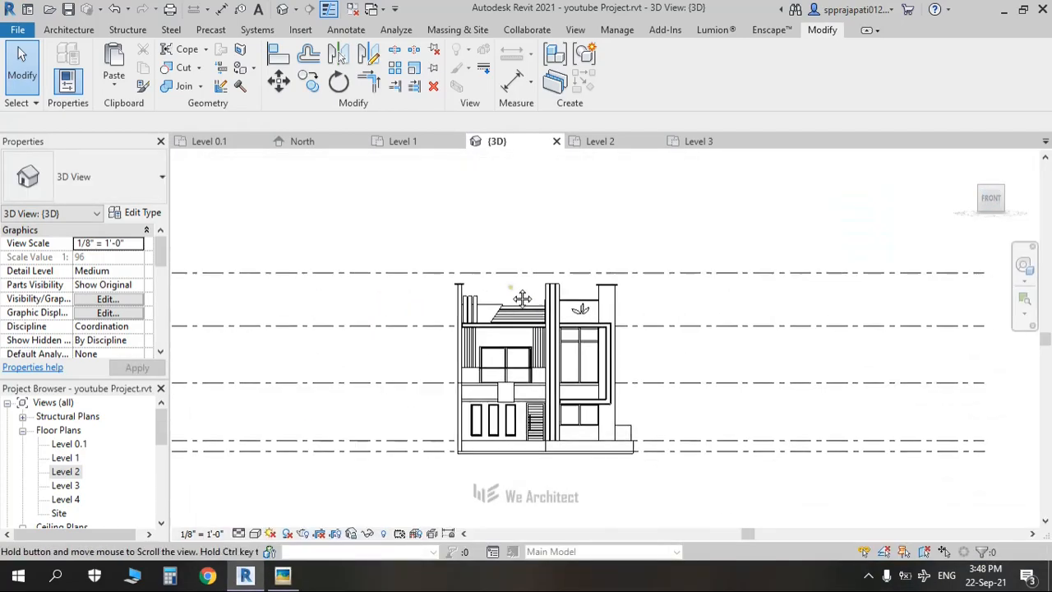
pyautogui.scroll(2, 508, 301)
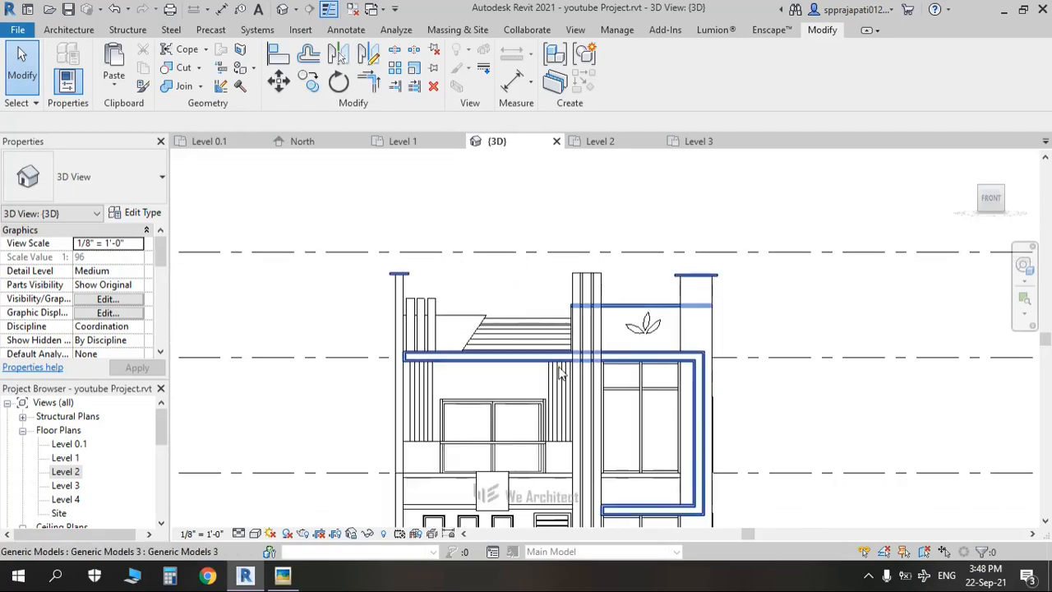
# Step: Start a Model In-Place Generic Models family named Generic Models 9
pyautogui.click(68, 30)
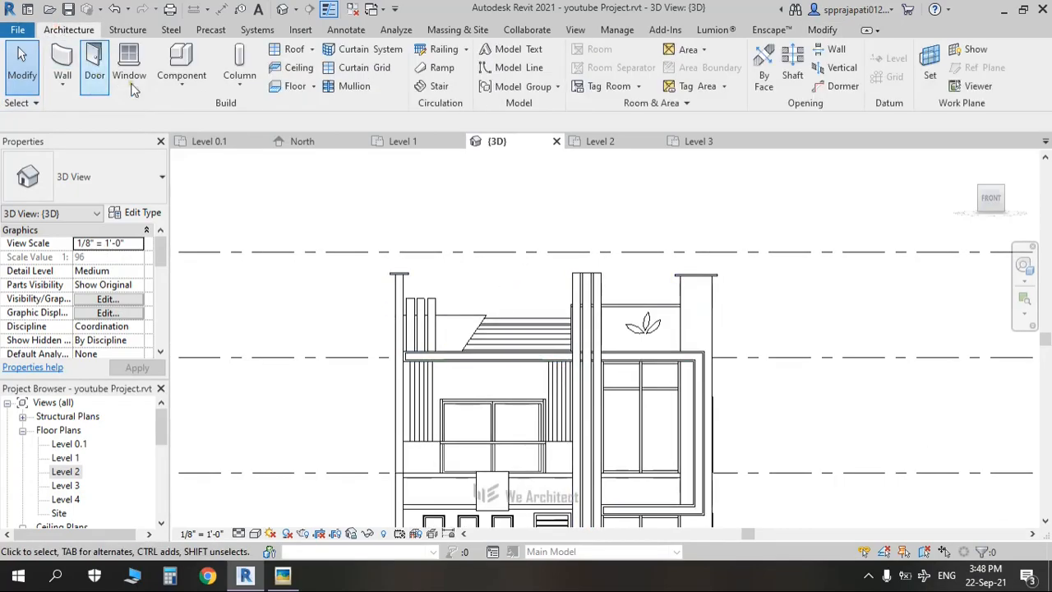
pyautogui.click(174, 84)
pyautogui.click(189, 146)
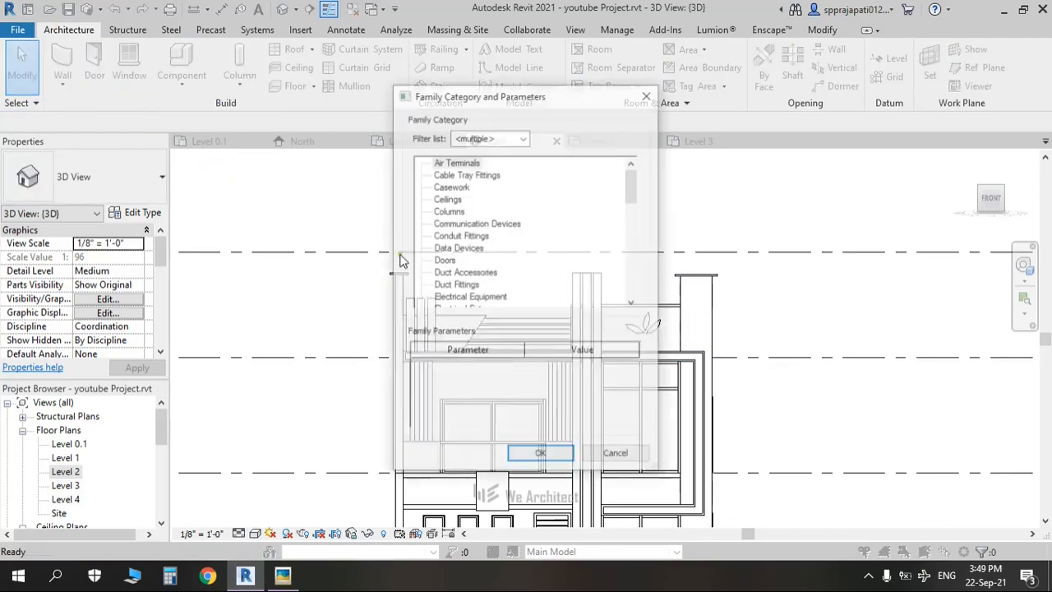
pyautogui.scroll(-3, 440, 263)
pyautogui.click(446, 285)
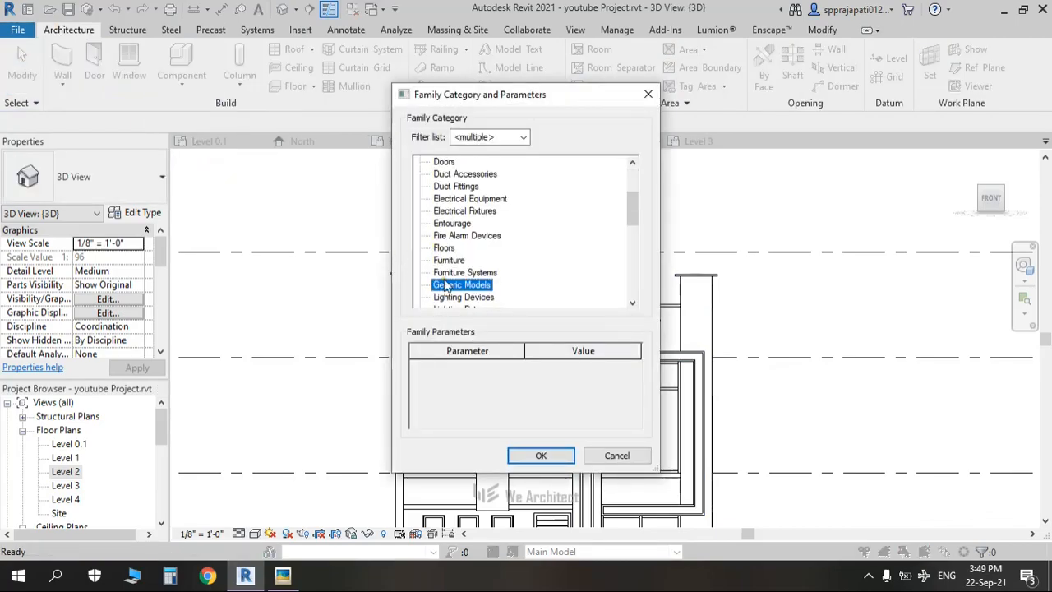
pyautogui.click(556, 451)
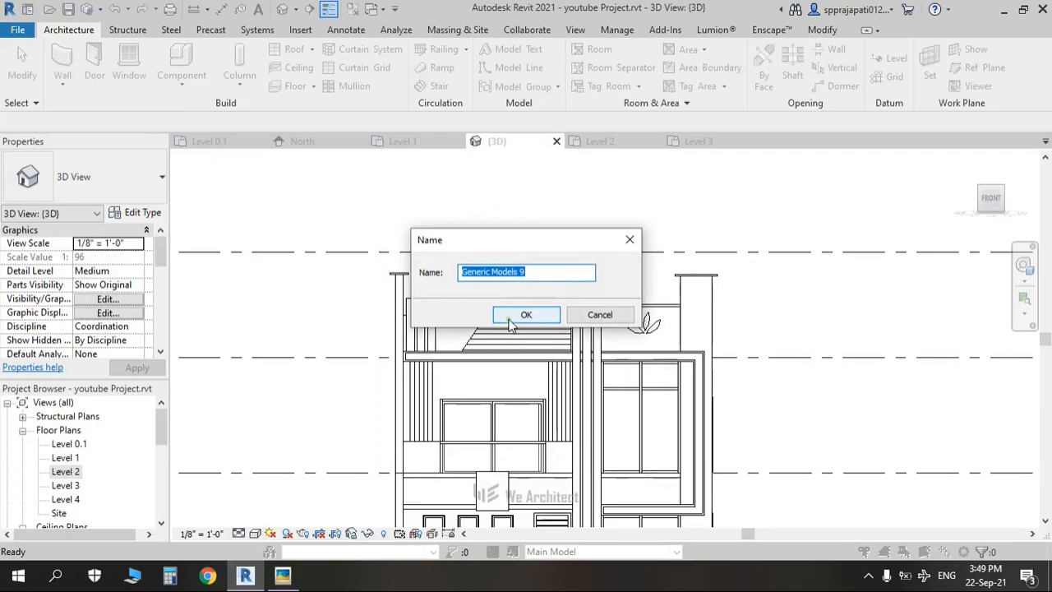
pyautogui.click(514, 317)
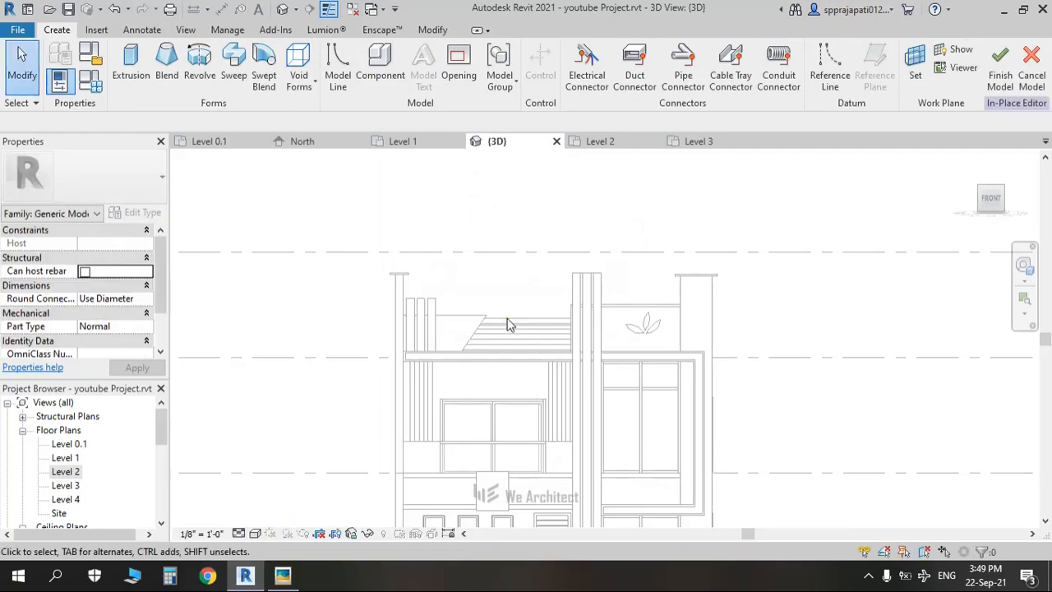
# Step: Begin an extrusion and set its work plane to be picked from the model
pyautogui.click(145, 60)
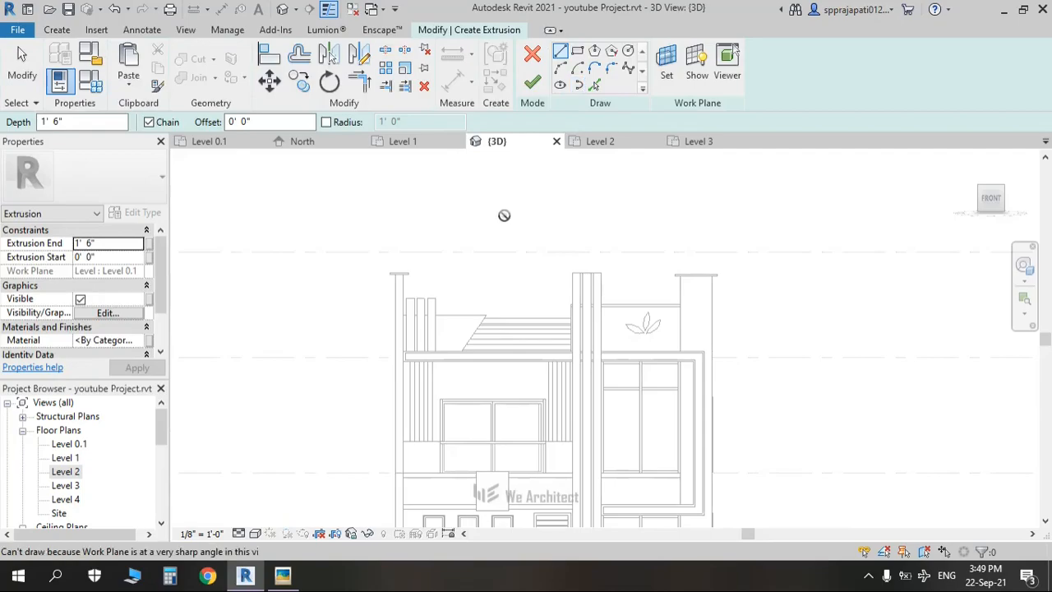
pyautogui.click(665, 64)
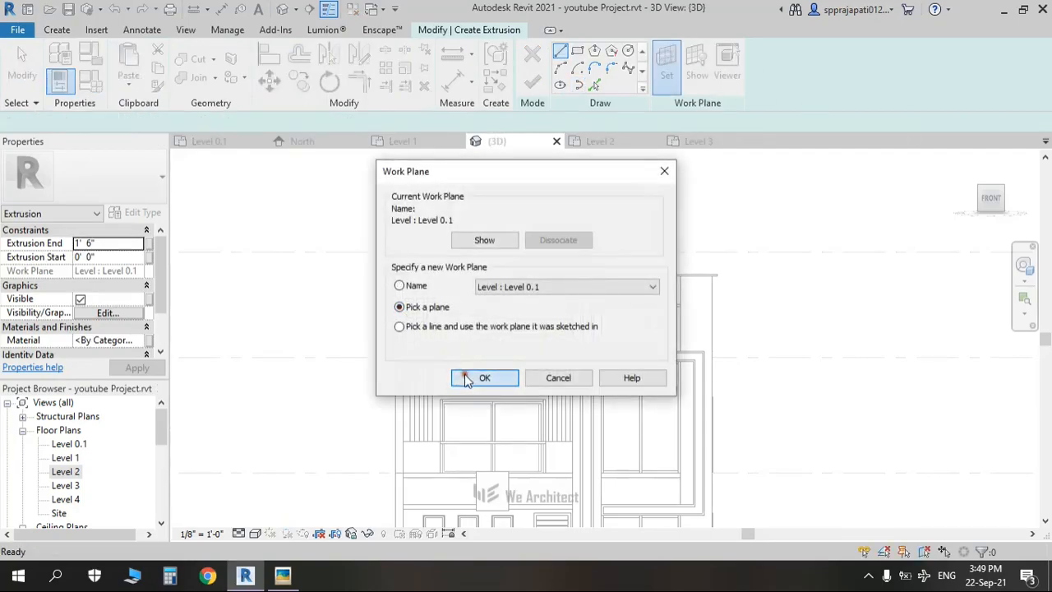
pyautogui.click(464, 374)
pyautogui.scroll(2, 463, 375)
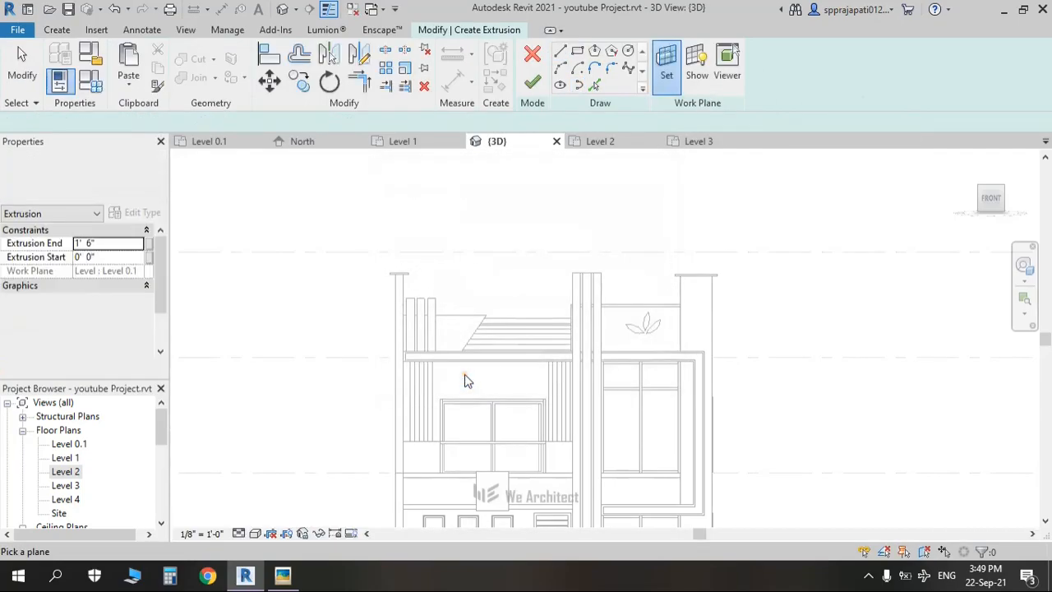
# Step: Use the front wall face as work plane and sketch the slab's top edge along Level 4
pyautogui.click(463, 320)
pyautogui.moveTo(513, 279); pyautogui.dragTo(460, 341, button='middle')
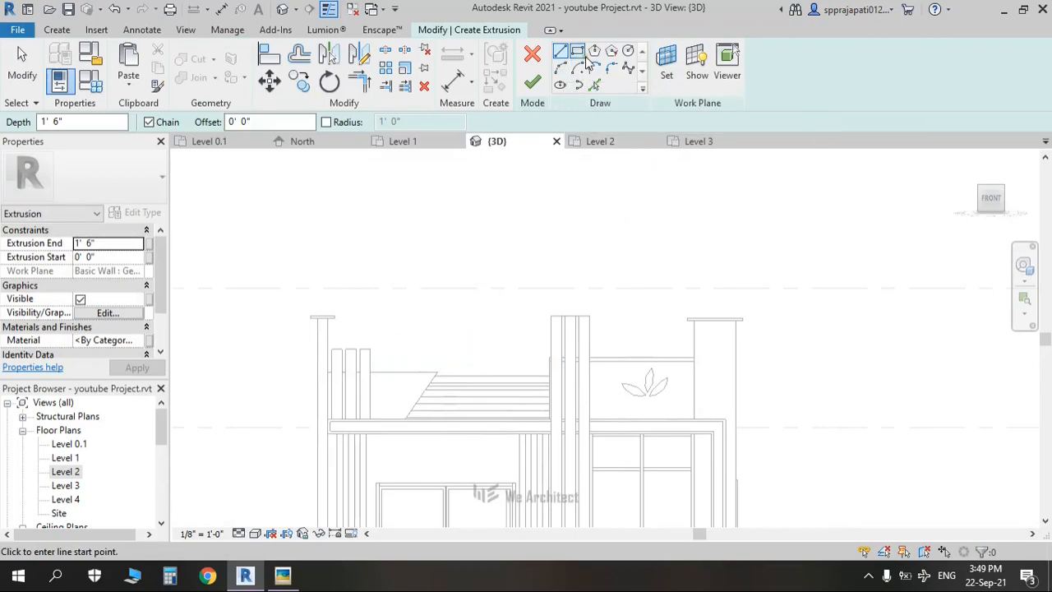
pyautogui.click(564, 69)
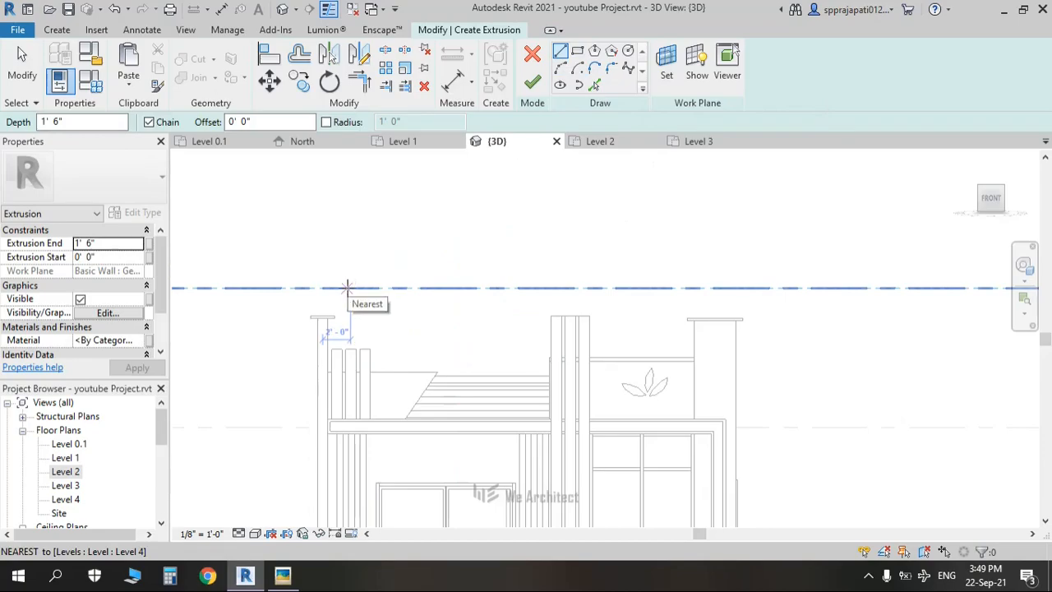
pyautogui.click(347, 287)
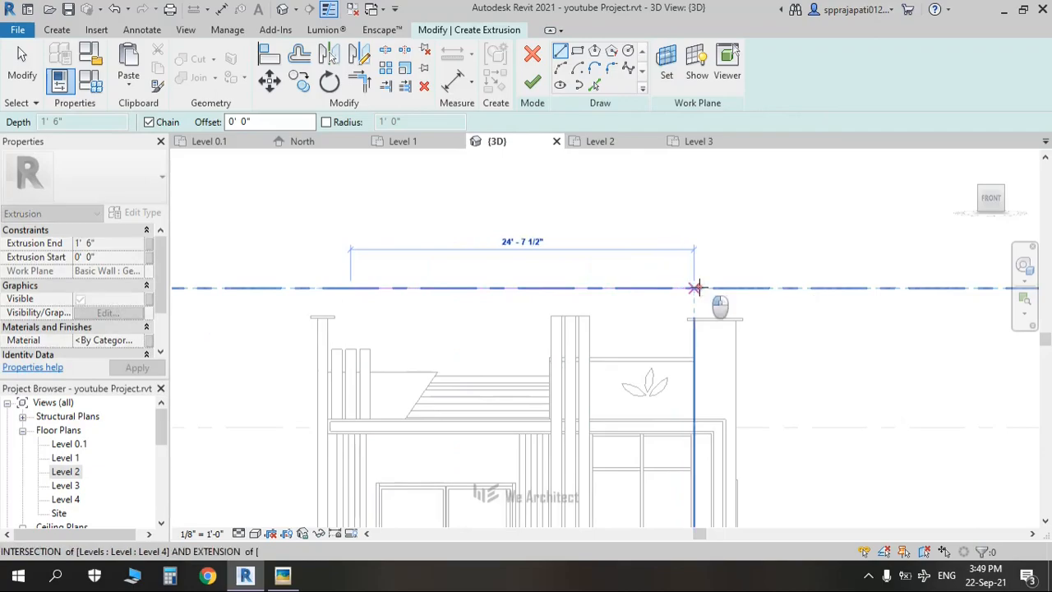
pyautogui.click(695, 288)
pyautogui.hotkey('alt', 'Tab')
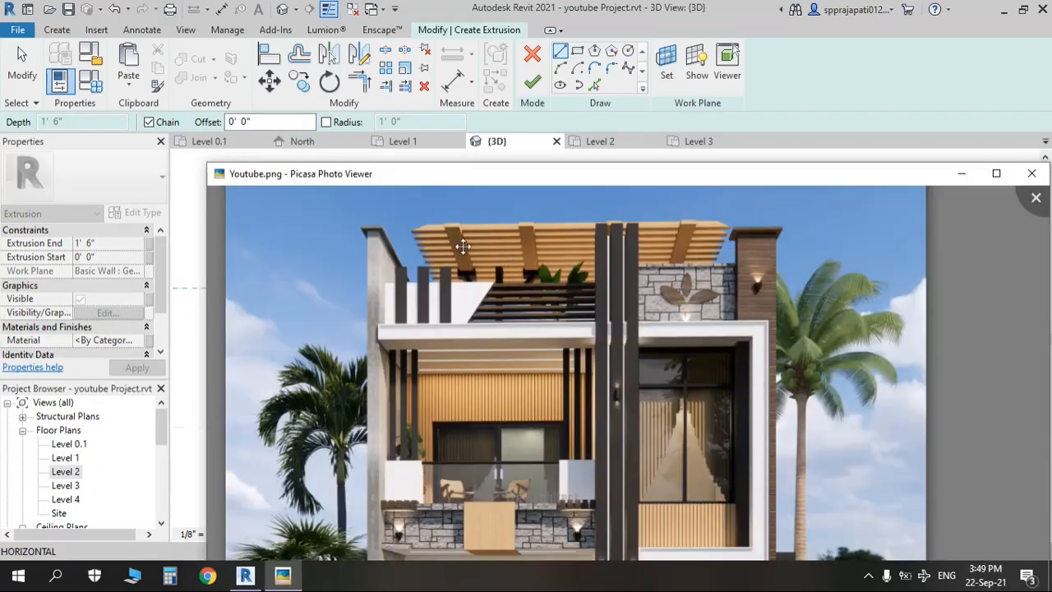
pyautogui.hotkey('alt', 'Tab')
pyautogui.scroll(3, 707, 295)
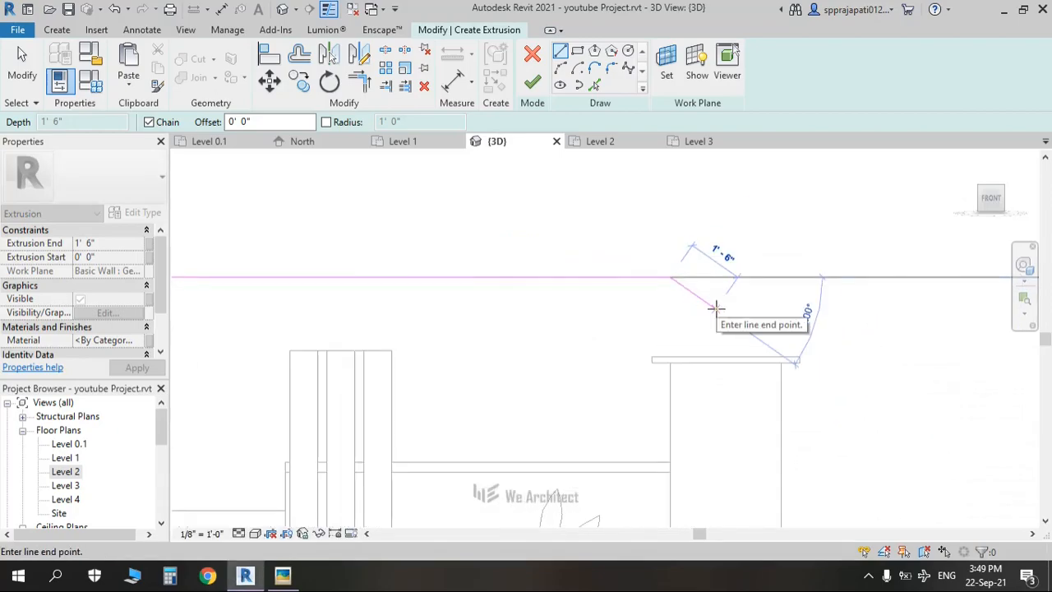
pyautogui.click(715, 307)
# Step: Close the slab profile with 45° ends, set Extrusion End to 0' 6", and finish
pyautogui.scroll(-2, 432, 329)
pyautogui.moveTo(281, 307)
pyautogui.mouseDown(button='middle')
pyautogui.moveTo(645, 350)
pyautogui.moveTo(469, 336)
pyautogui.moveTo(717, 346)
pyautogui.mouseUp(button='middle')
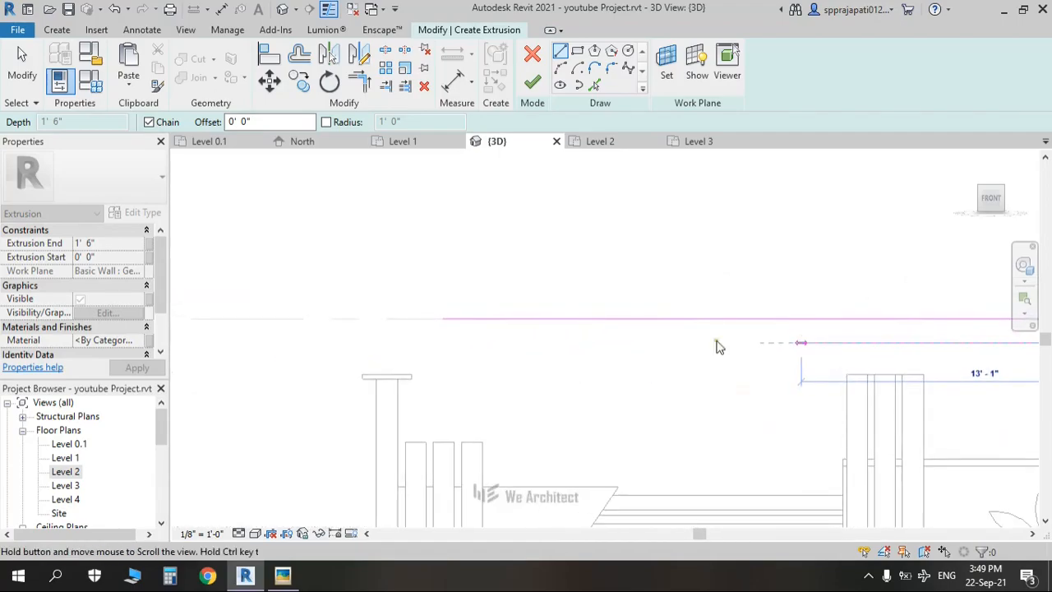
pyautogui.click(415, 343)
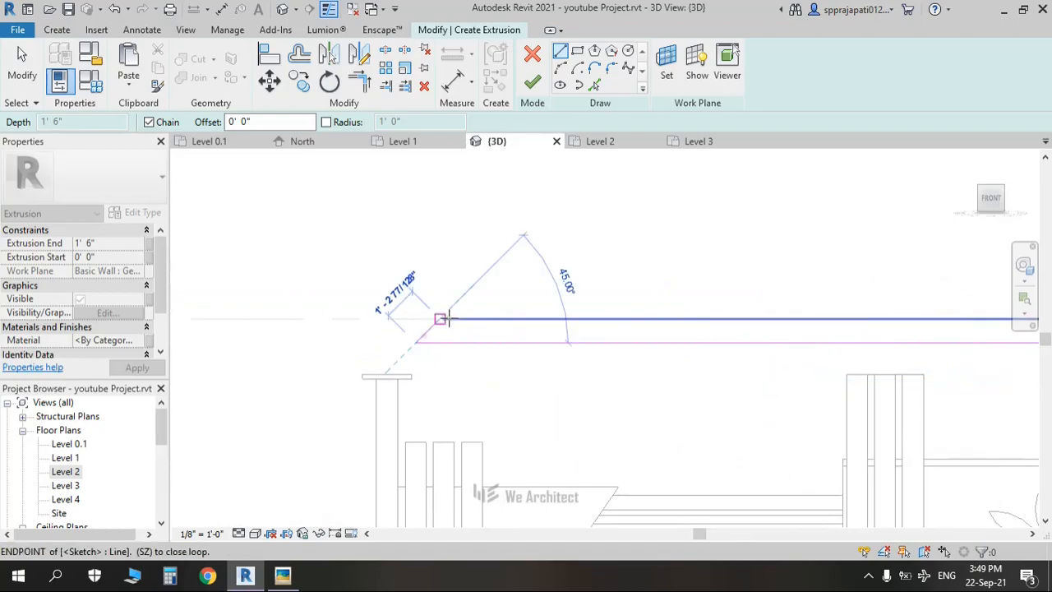
pyautogui.click(440, 319)
pyautogui.scroll(-3, 431, 337)
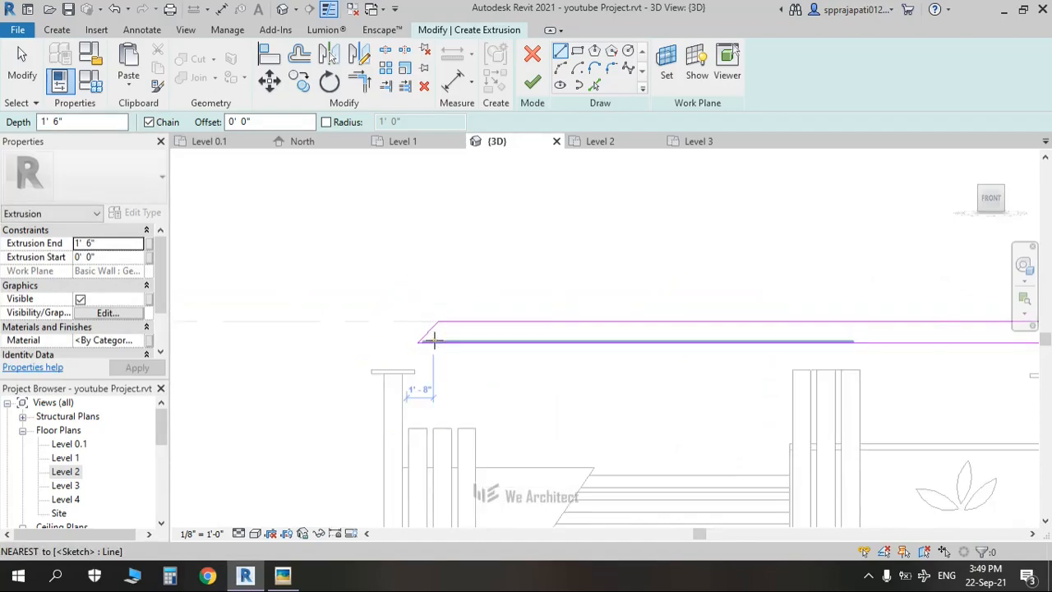
pyautogui.moveTo(574, 363); pyautogui.dragTo(587, 371, button='middle')
pyautogui.click(117, 245)
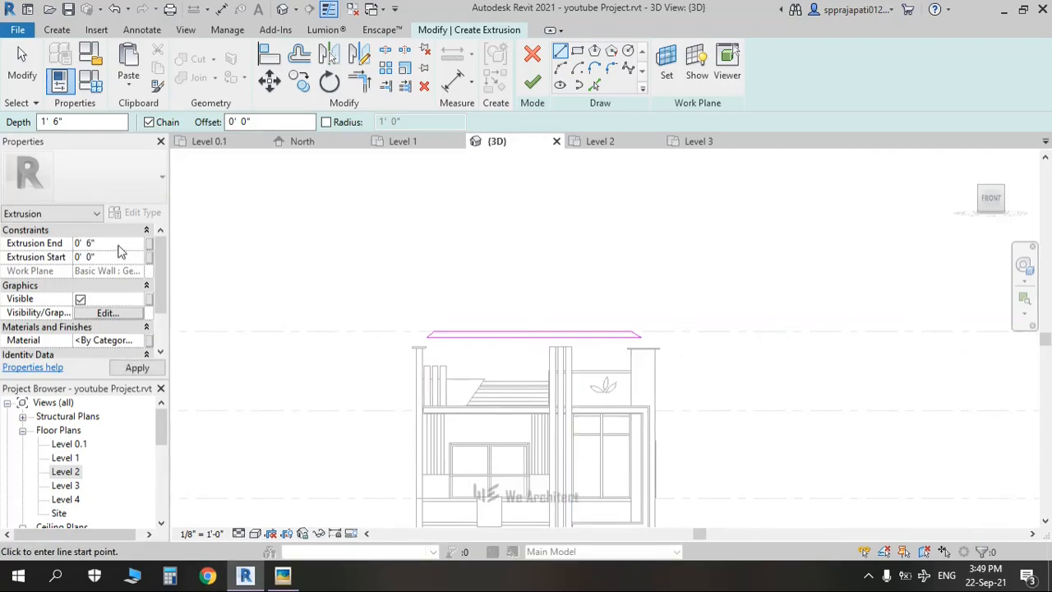
pyautogui.click(532, 83)
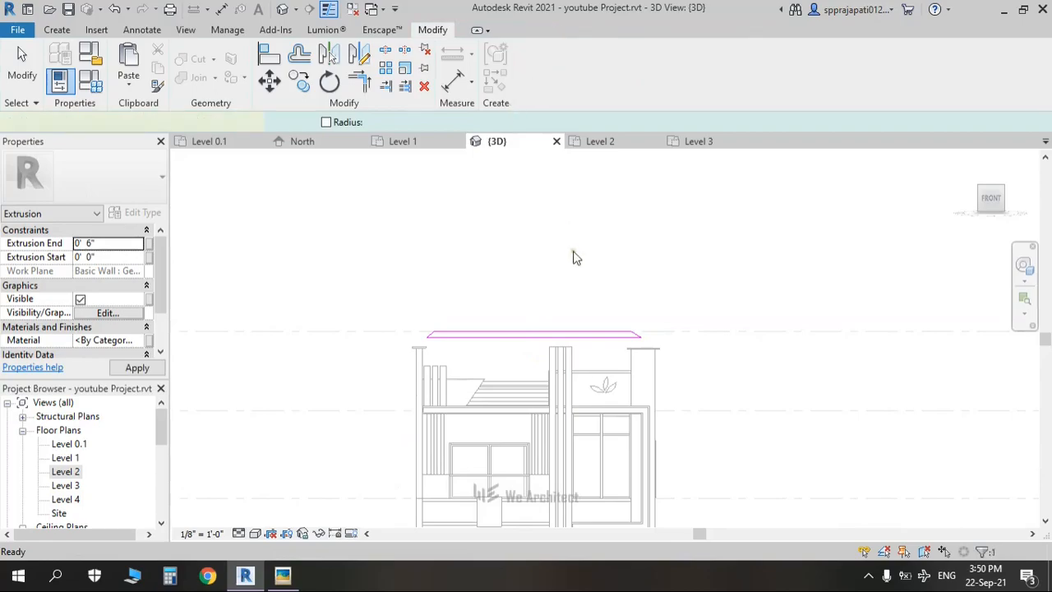
# Step: Array the slab in plan from the wall endpoint with Move To Last and a count of 2
pyautogui.click(625, 287)
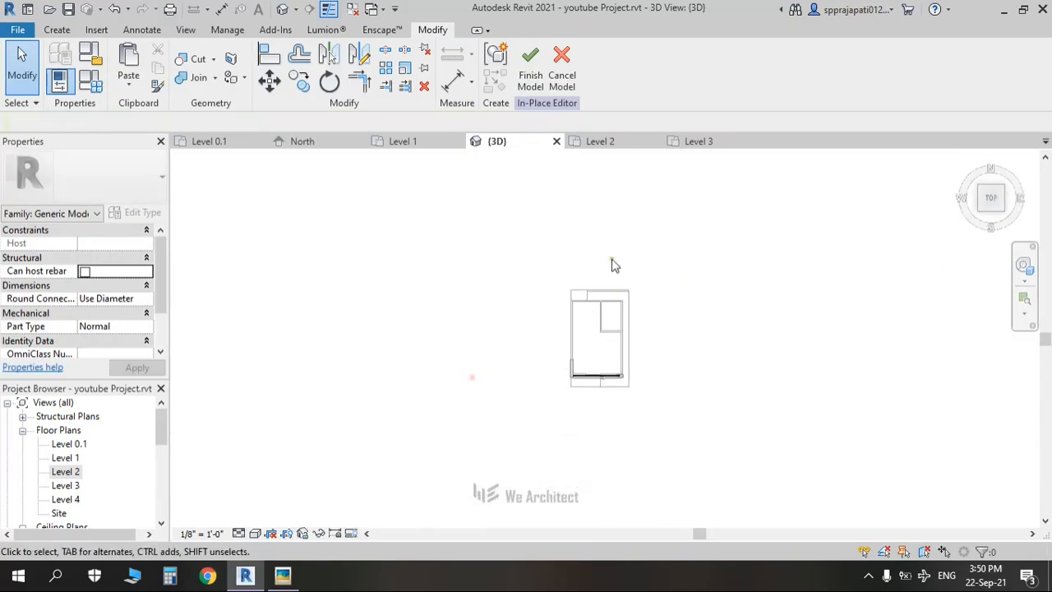
pyautogui.scroll(4, 573, 345)
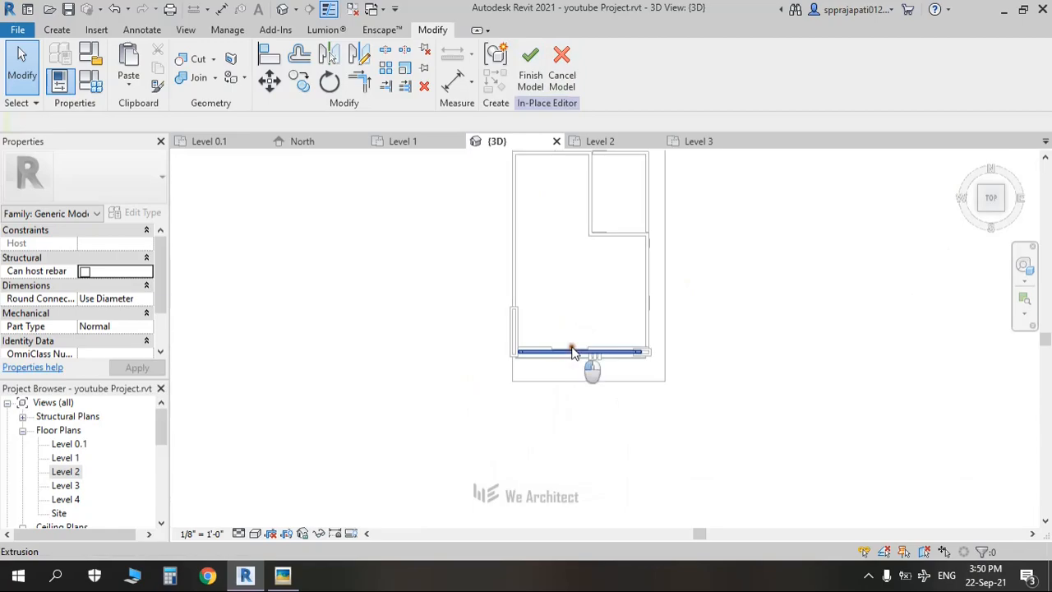
pyautogui.click(574, 352)
pyautogui.click(386, 70)
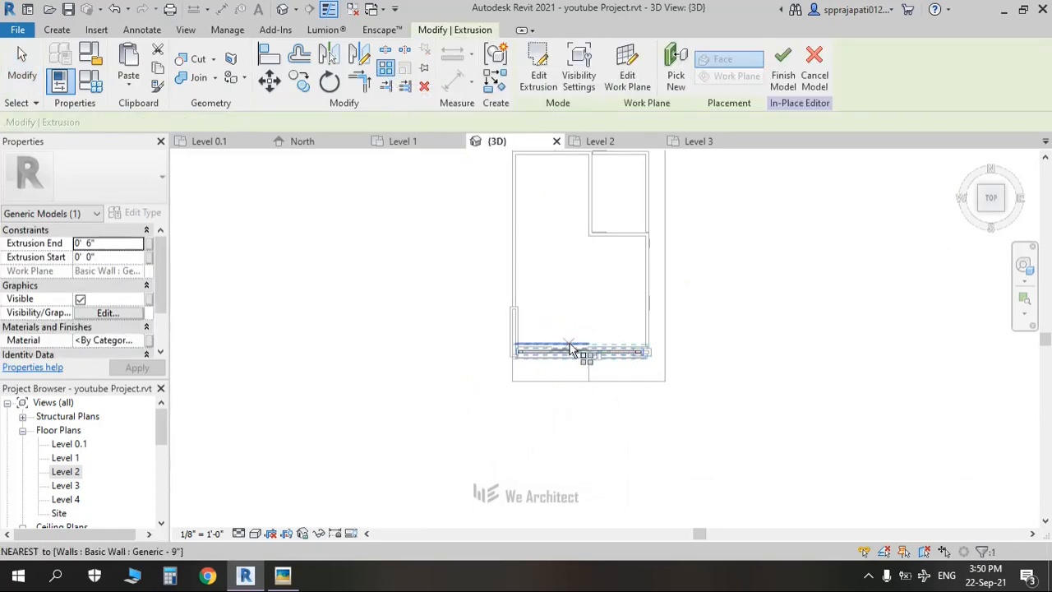
pyautogui.scroll(4, 575, 349)
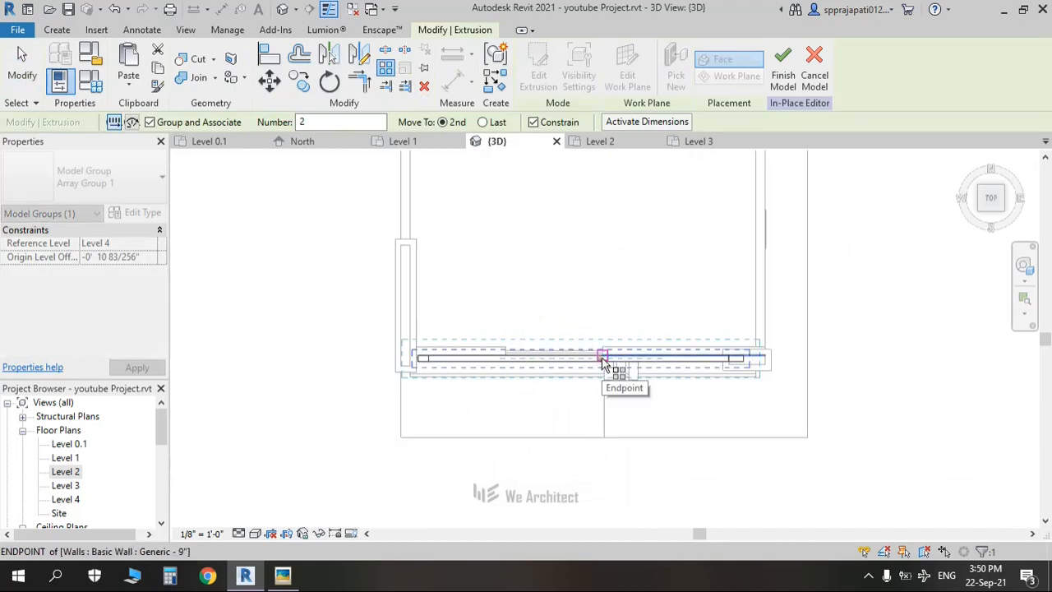
pyautogui.click(603, 359)
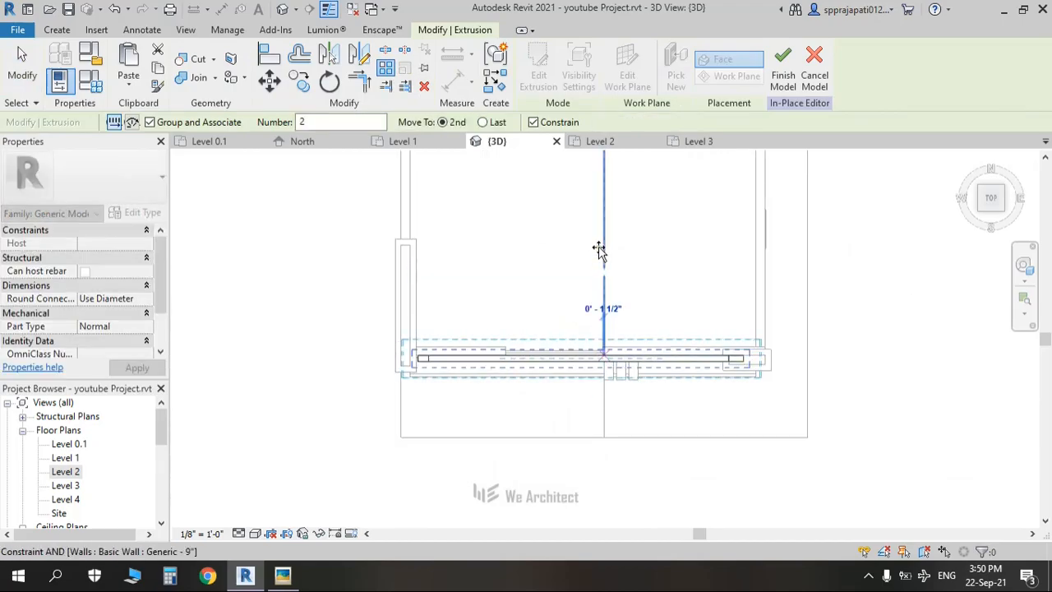
pyautogui.scroll(-2, 599, 247)
pyautogui.moveTo(598, 244); pyautogui.dragTo(608, 346, button='middle')
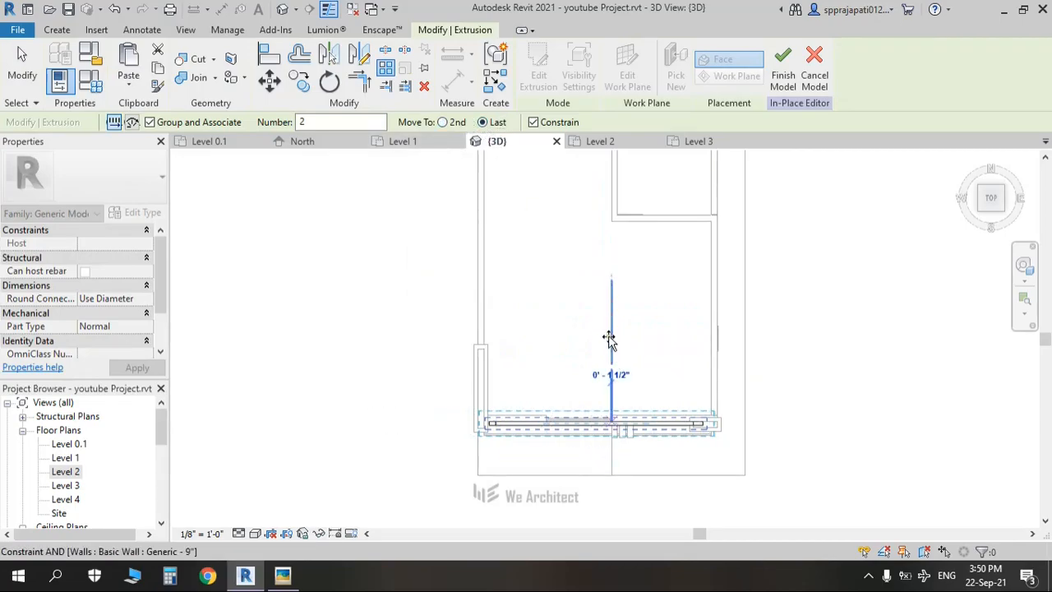
pyautogui.click(608, 338)
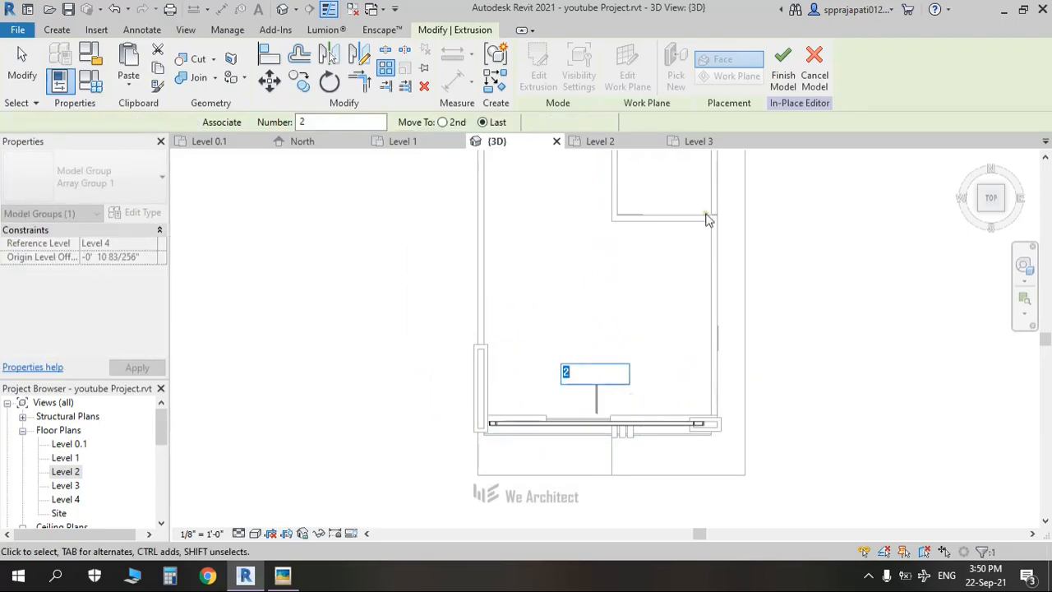
pyautogui.press('Return')
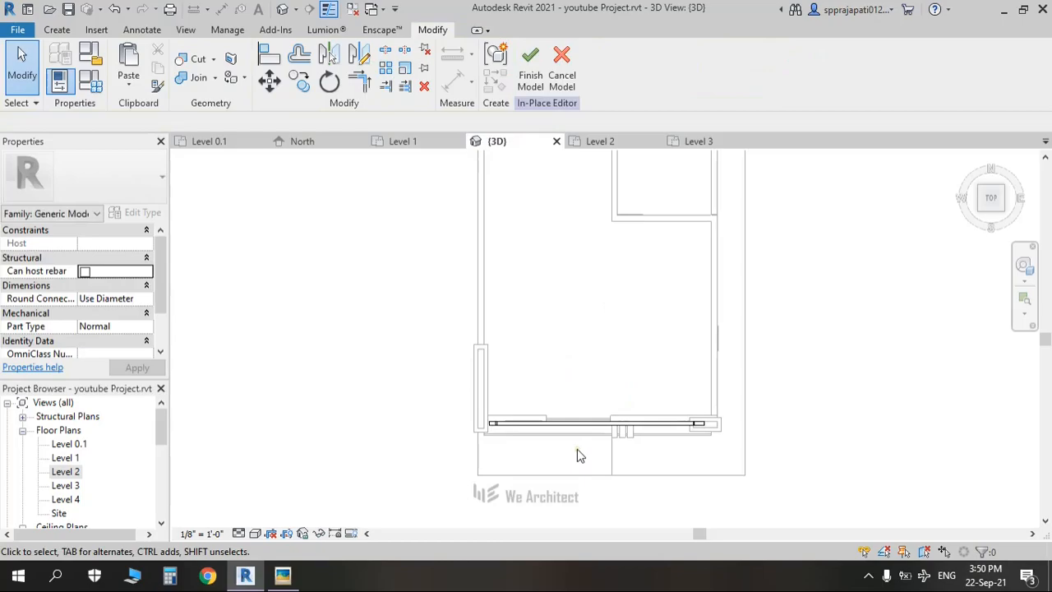
# Step: Finish the in-place model, select the beam, and switch the 3D view to hidden-line display
pyautogui.click(532, 82)
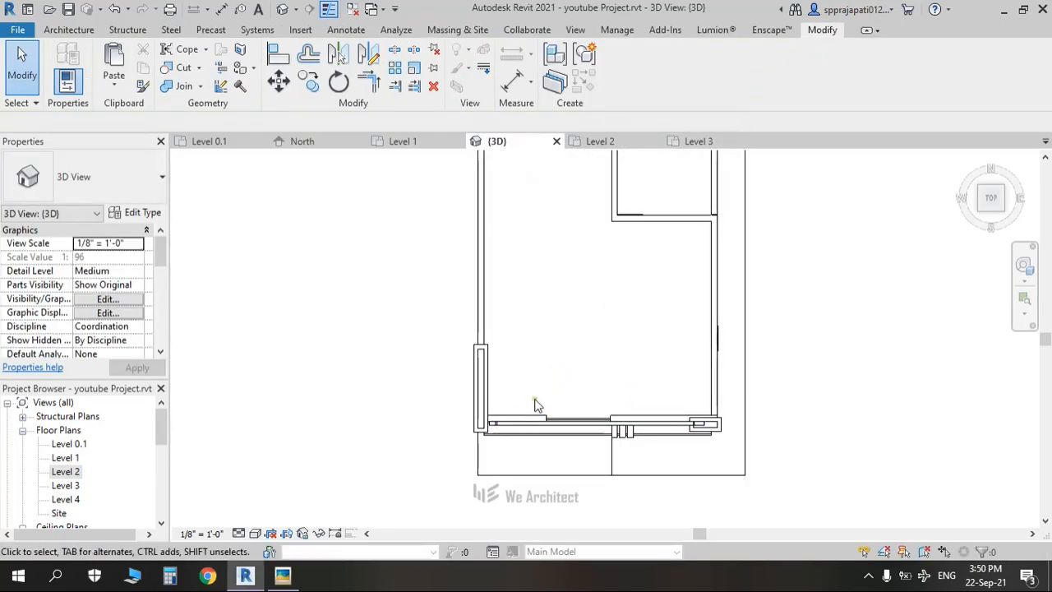
pyautogui.click(255, 533)
pyautogui.click(329, 452)
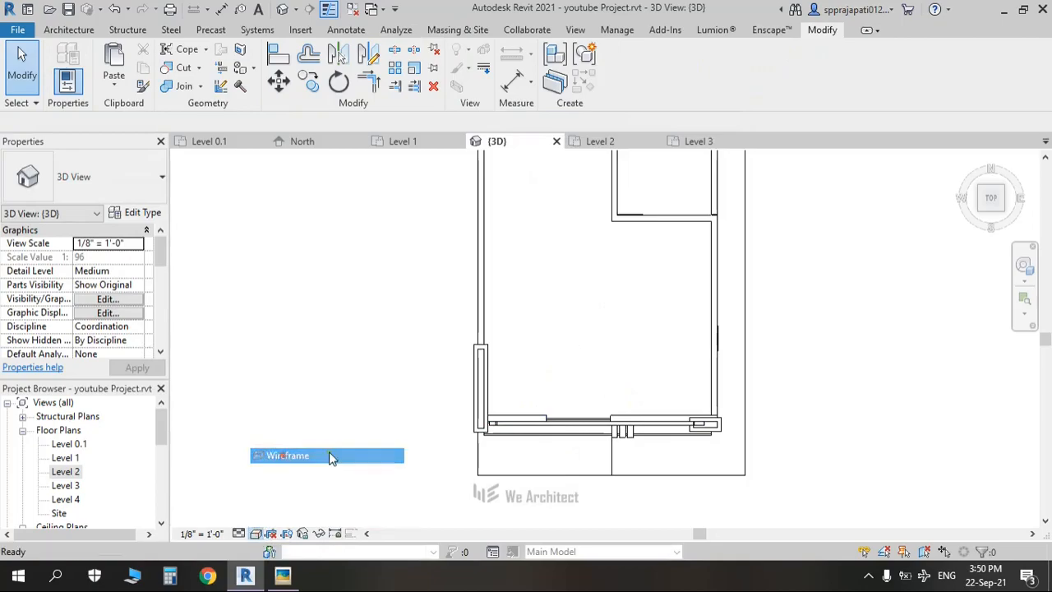
pyautogui.click(257, 534)
pyautogui.click(288, 485)
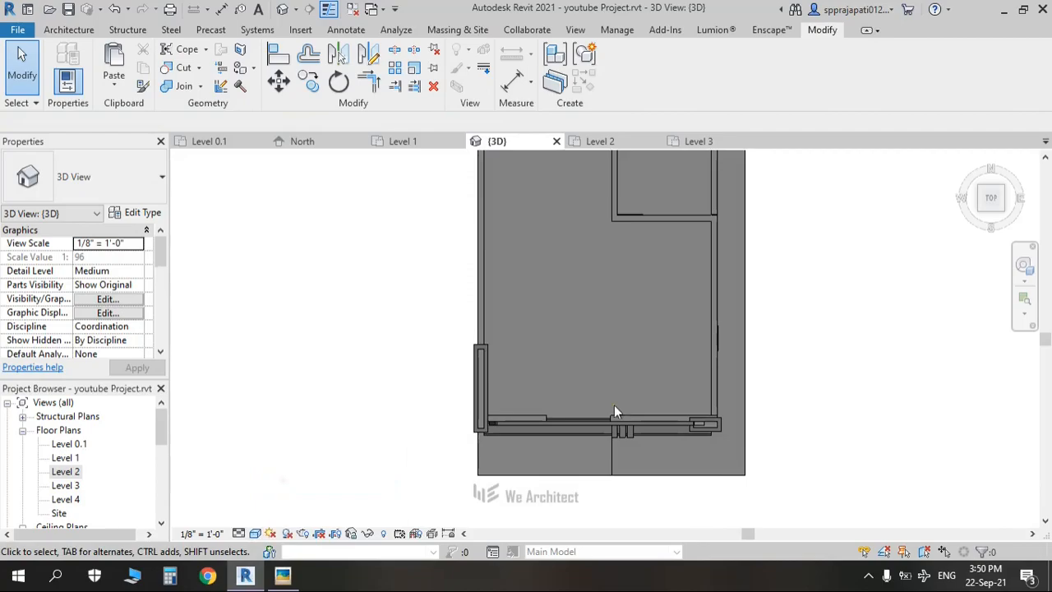
pyautogui.click(600, 425)
pyautogui.click(256, 534)
pyautogui.click(283, 470)
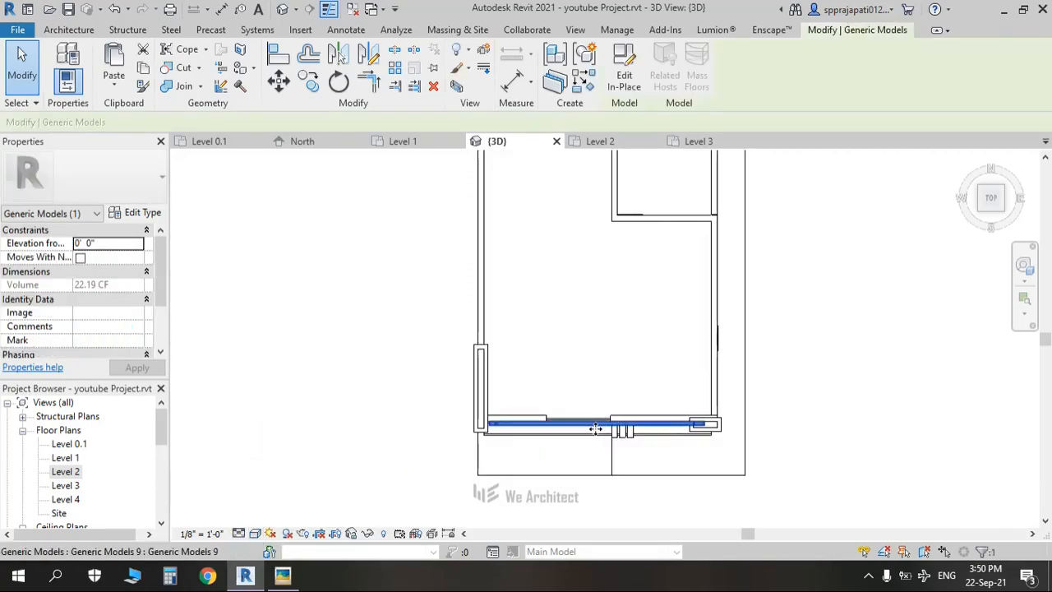
# Step: Copy the pergola beam about 3'-1" upward with Constrain turned off
pyautogui.click(308, 81)
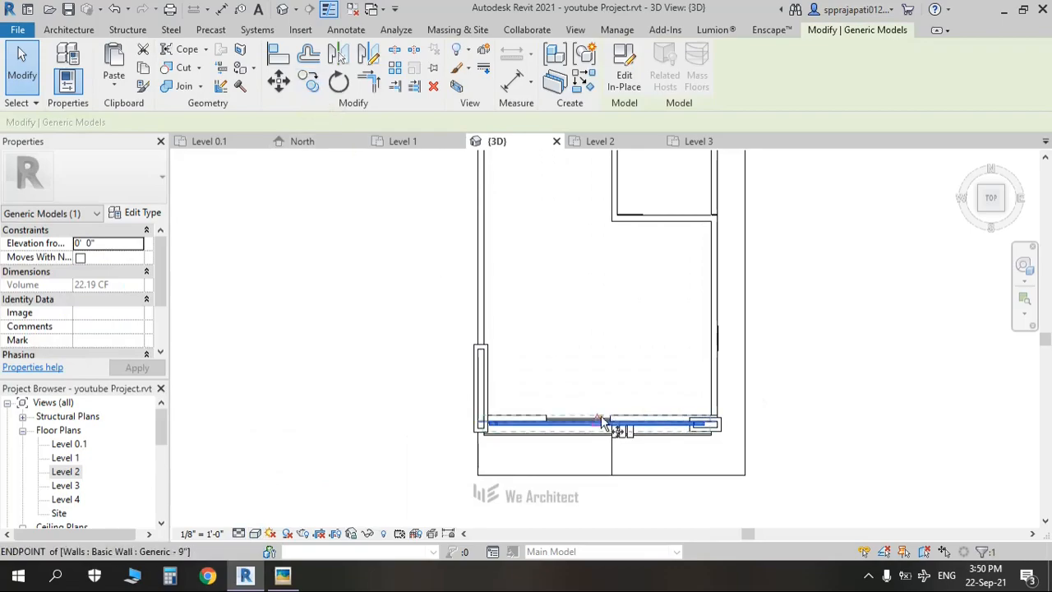
pyautogui.scroll(2, 608, 428)
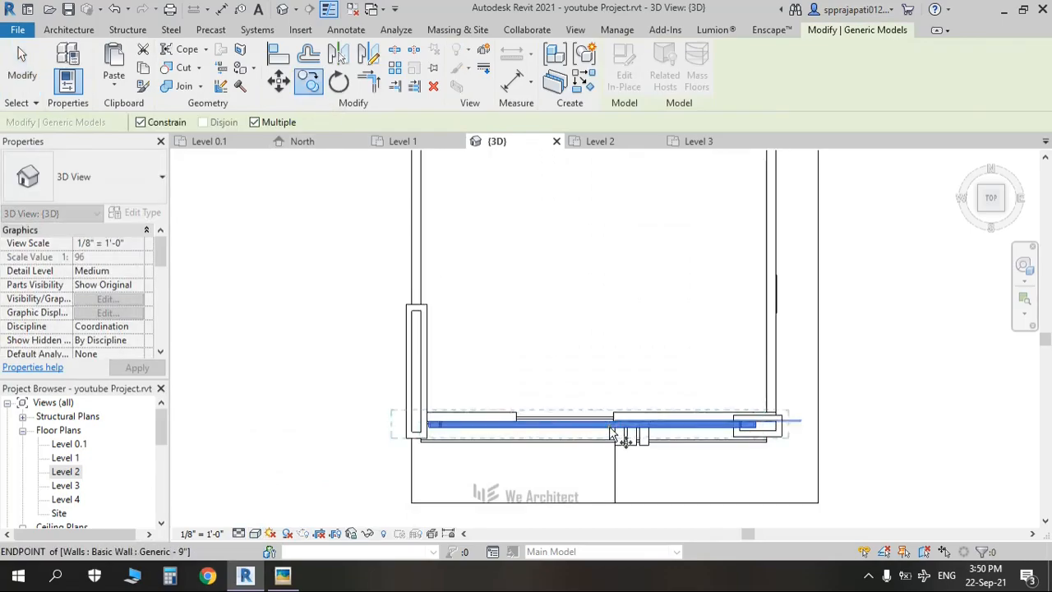
pyautogui.scroll(2, 612, 433)
pyautogui.click(595, 427)
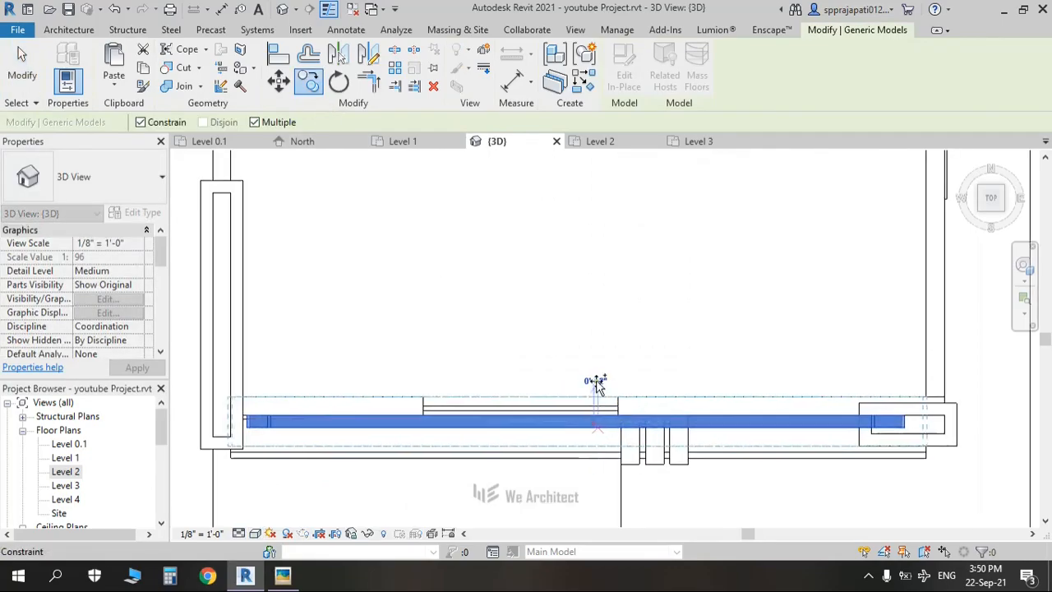
pyautogui.click(140, 122)
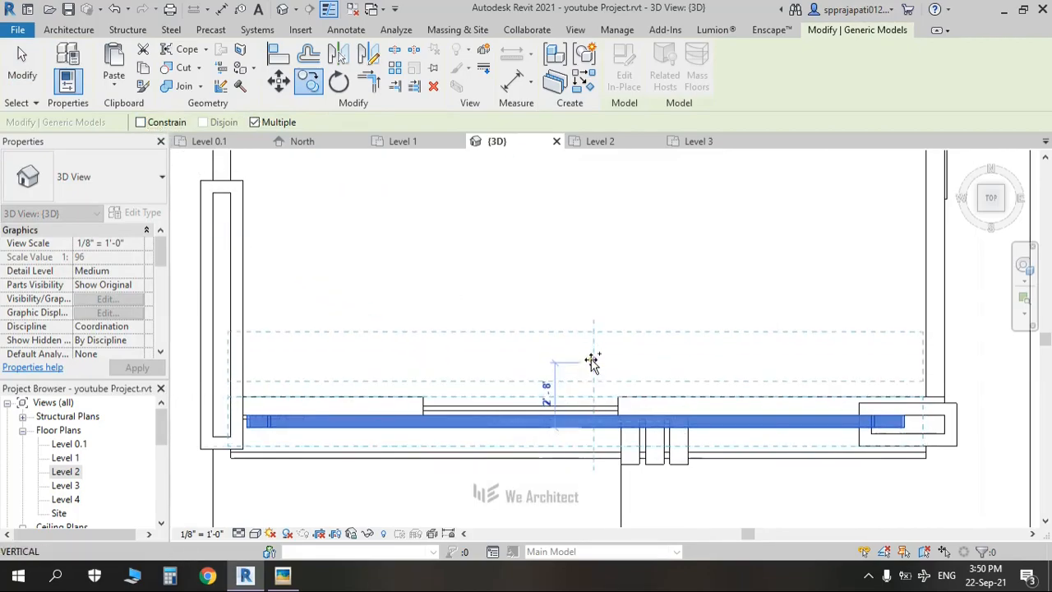
pyautogui.click(589, 352)
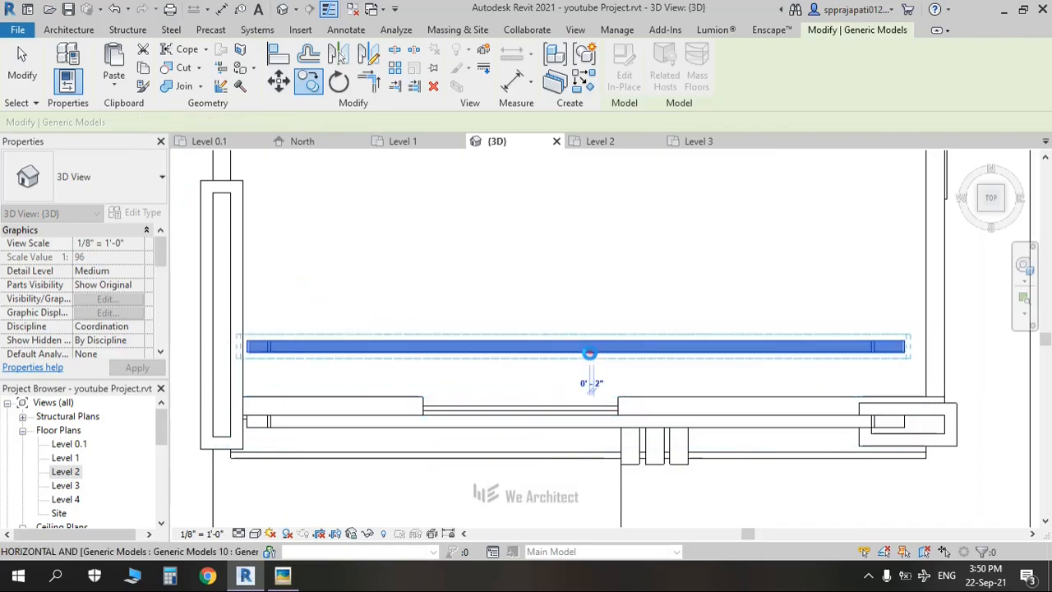
pyautogui.press('Escape')
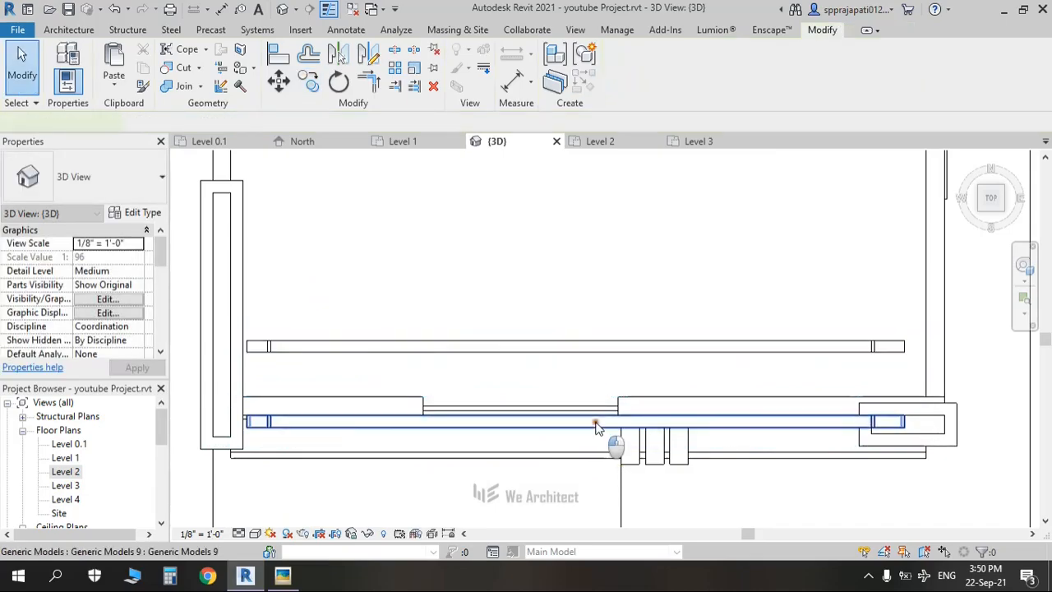
# Step: Array the copied beam into 10 items at 10' spacing, dismissing the group warning
pyautogui.click(577, 352)
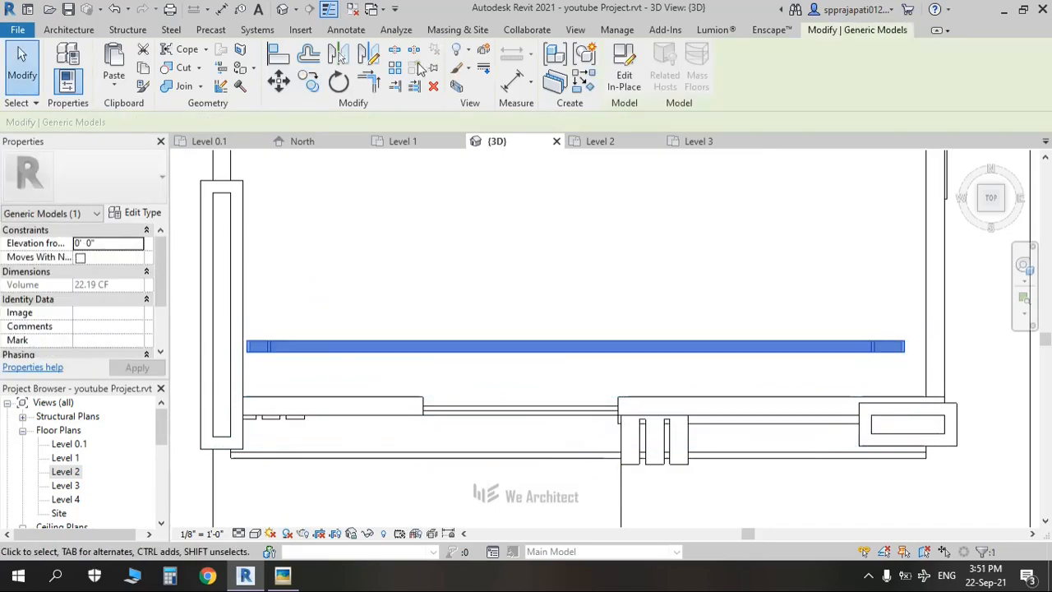
pyautogui.click(577, 352)
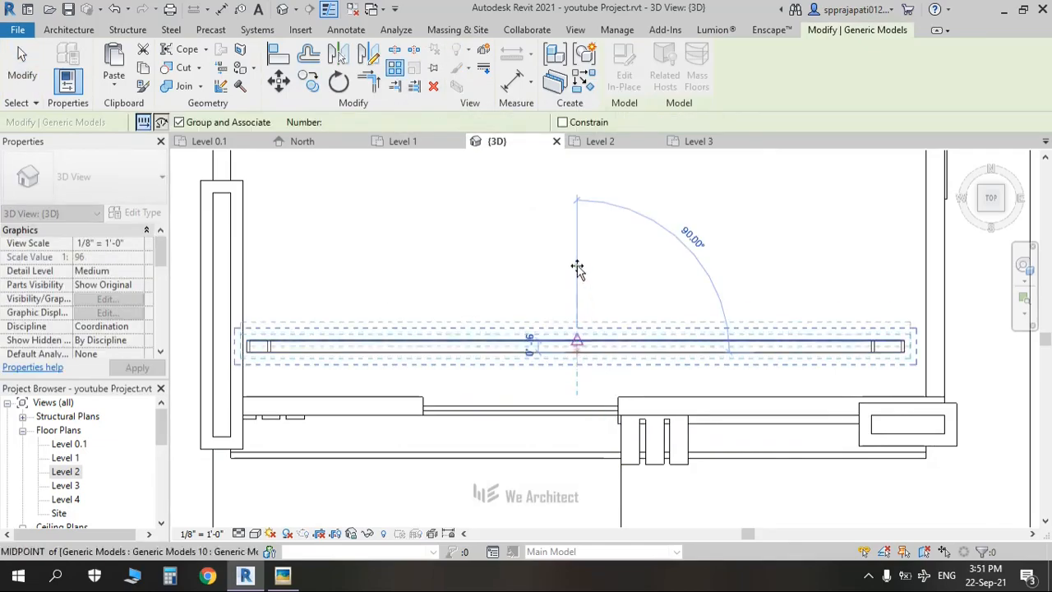
pyautogui.scroll(-3, 574, 258)
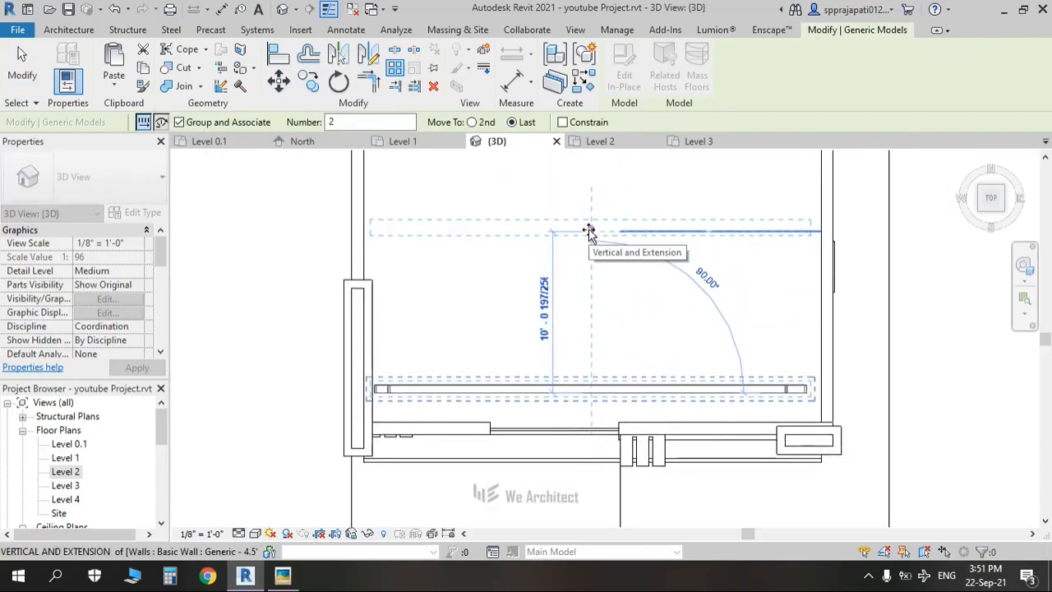
pyautogui.write('1')
pyautogui.press('Return')
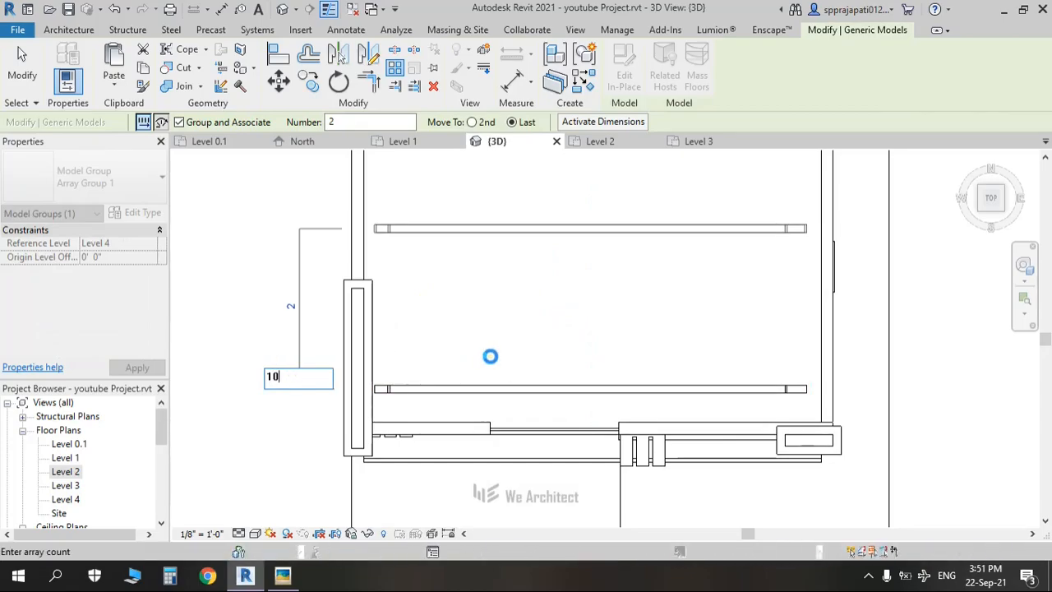
pyautogui.press('Return')
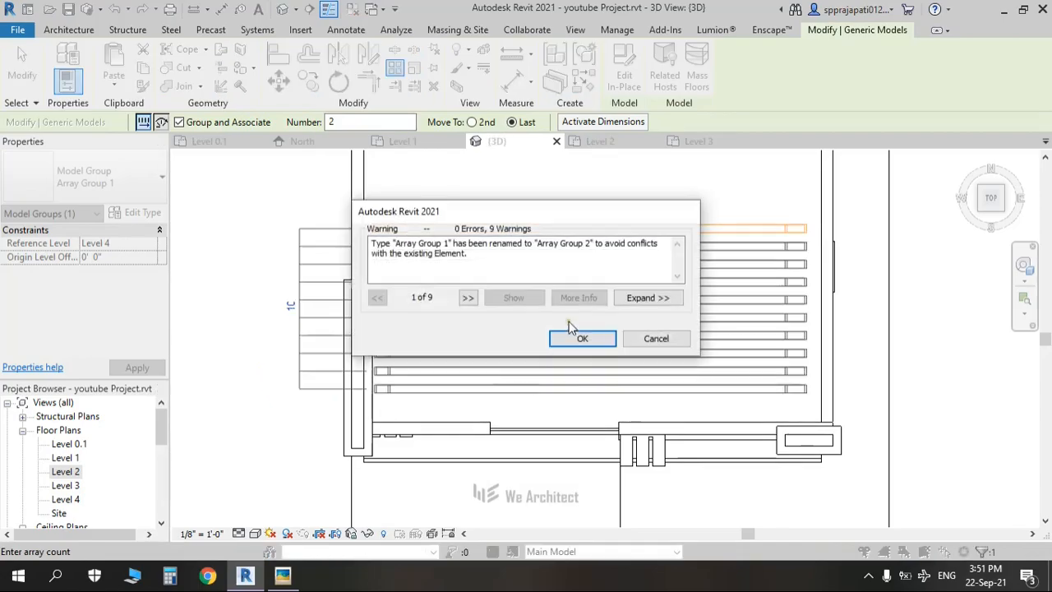
pyautogui.click(581, 339)
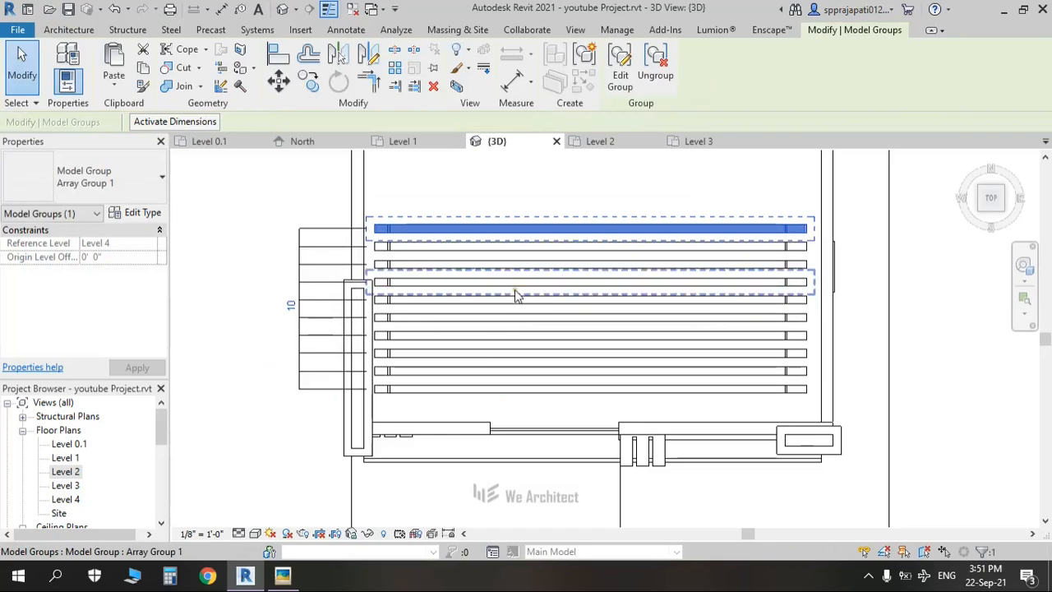
# Step: Delete the top beam row, undo the deletion, and orbit to a tilted 3D view
pyautogui.press('Escape')
pyautogui.click(486, 232)
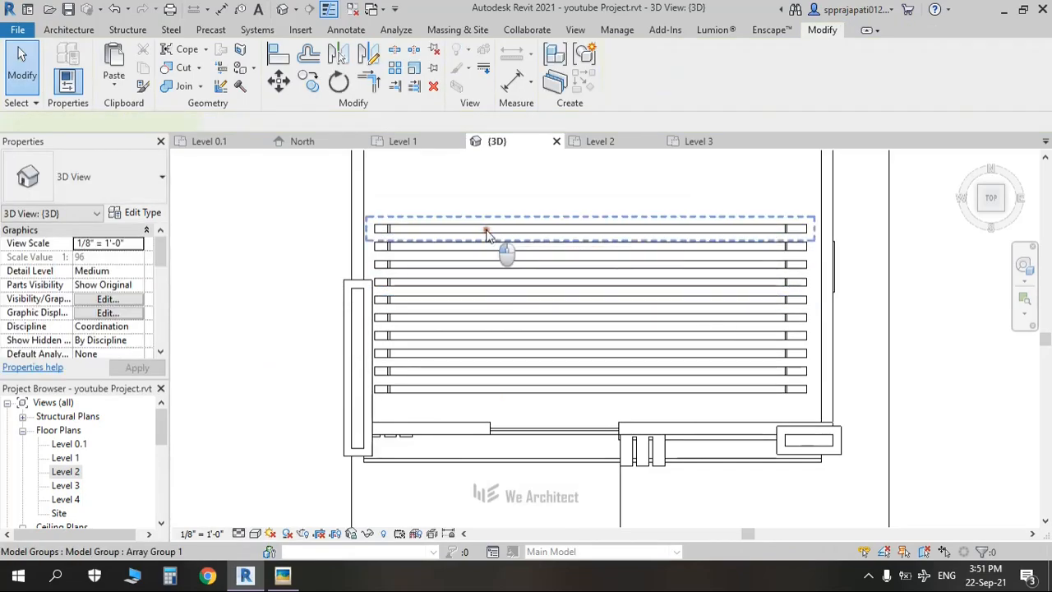
pyautogui.press('Delete')
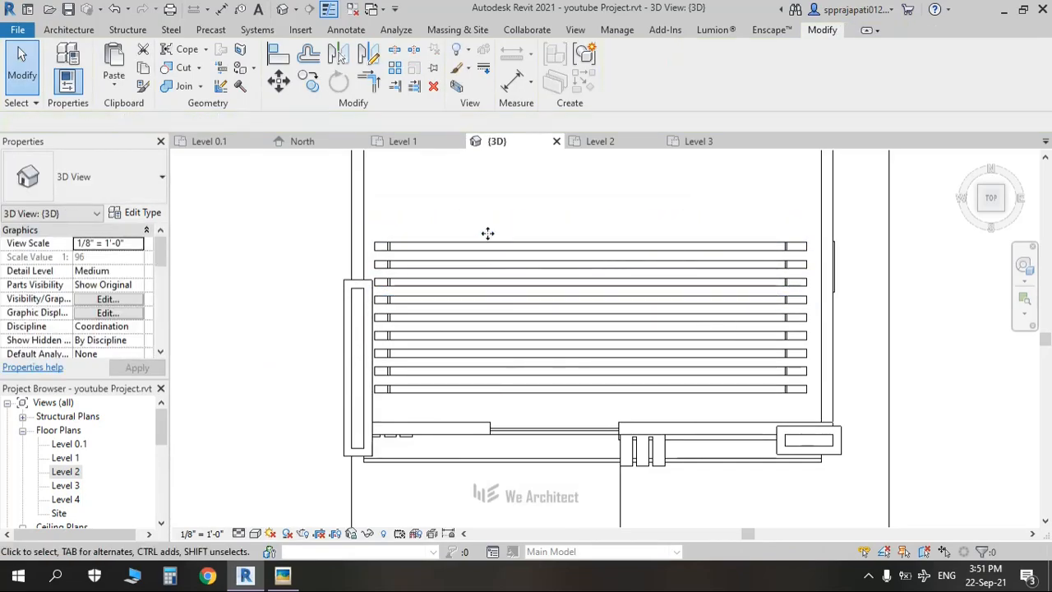
pyautogui.click(473, 251)
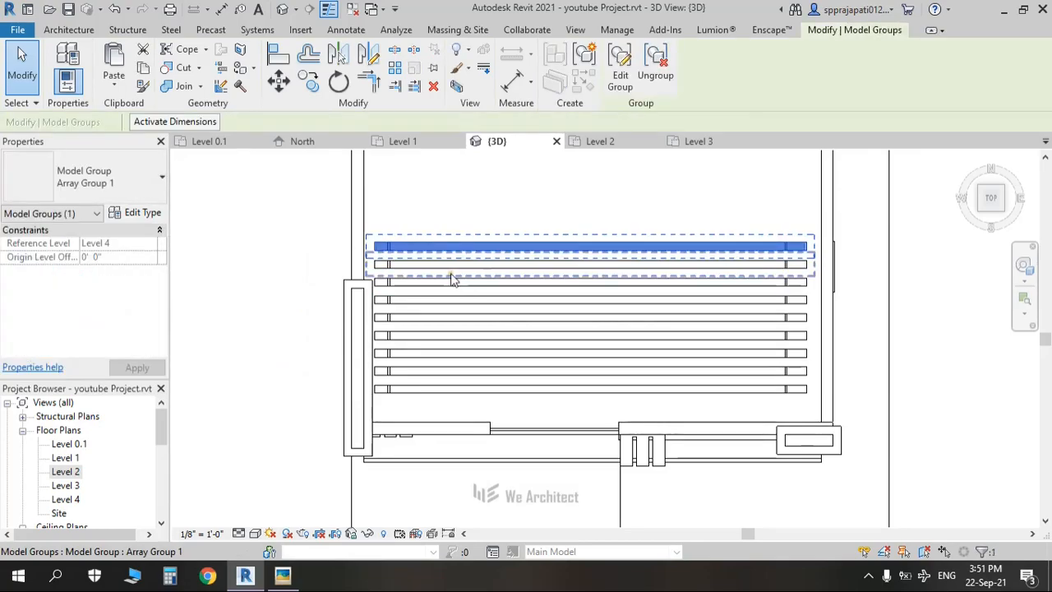
pyautogui.click(431, 388)
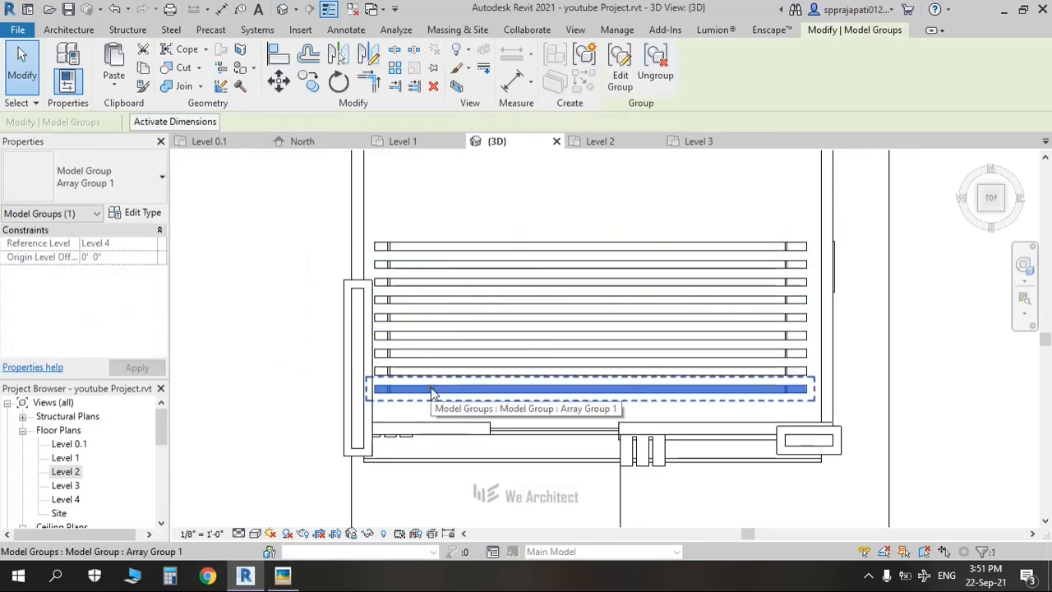
pyautogui.hotkey('ctrl', 'z')
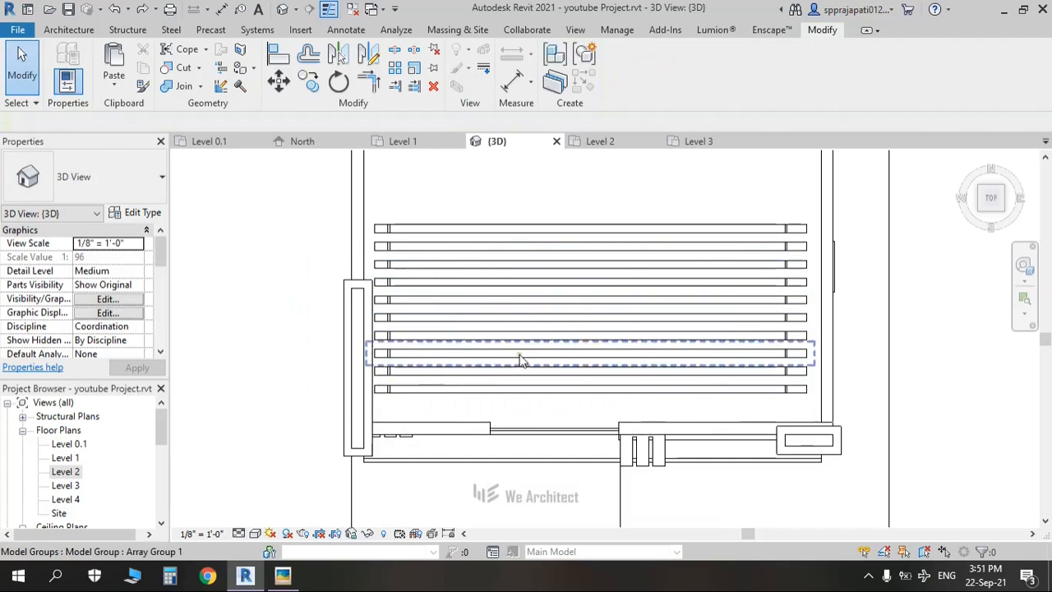
pyautogui.moveTo(508, 354); pyautogui.dragTo(468, 330, button='middle')
pyautogui.scroll(-2, 579, 370)
pyautogui.keyDown('shift'); pyautogui.moveTo(579, 370); pyautogui.dragTo(499, 411, button='middle'); pyautogui.keyUp('shift')
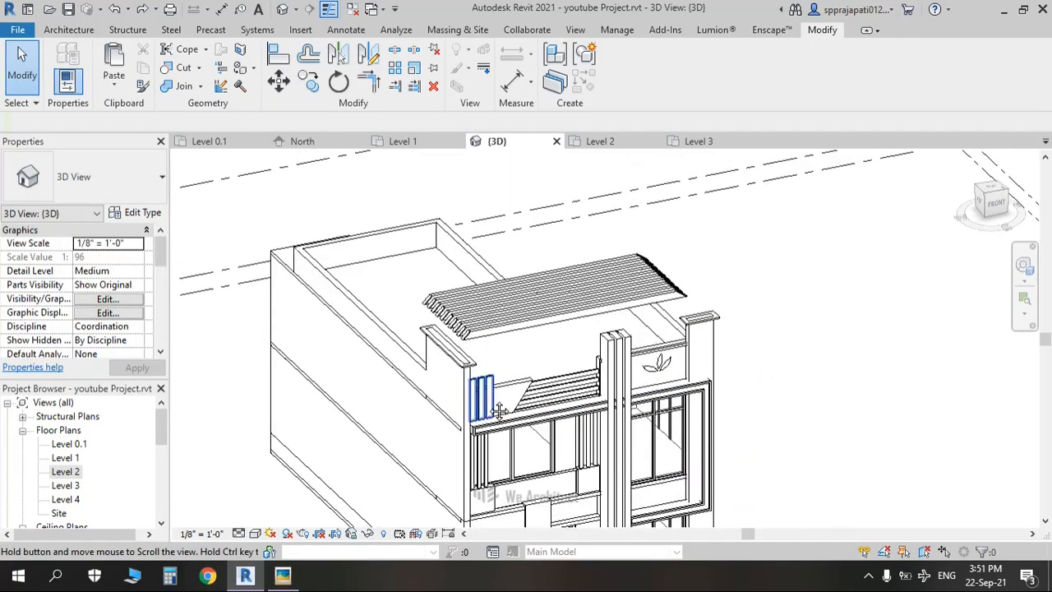
# Step: Start an in-place Generic Models component, then cancel at the naming dialog
pyautogui.scroll(2, 513, 270)
pyautogui.keyDown('shift'); pyautogui.moveTo(480, 369); pyautogui.dragTo(532, 398, button='middle'); pyautogui.keyUp('shift')
pyautogui.moveTo(532, 398); pyautogui.dragTo(517, 407, button='middle')
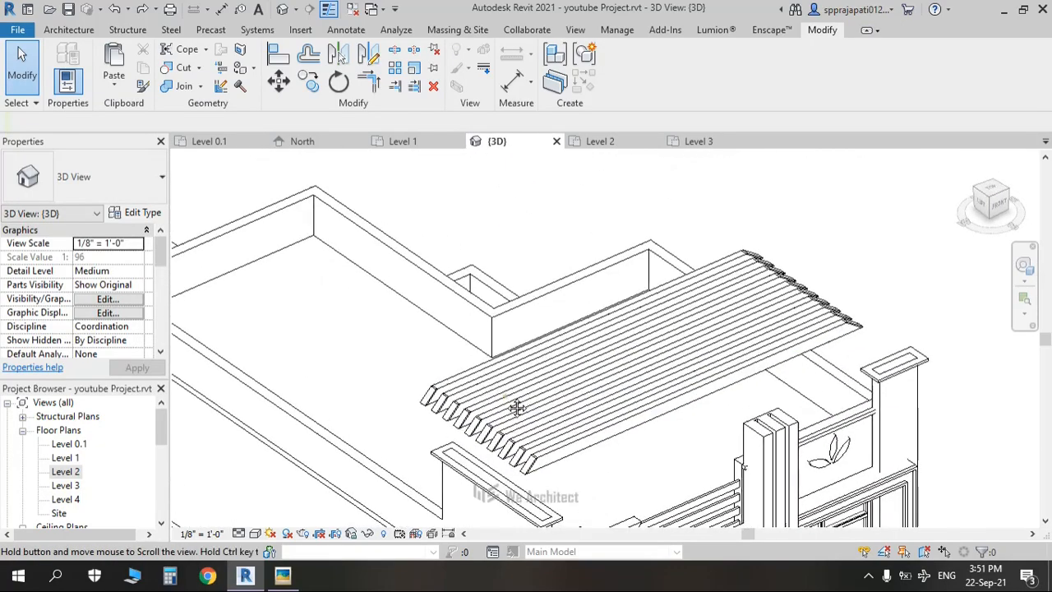
pyautogui.scroll(2, 450, 355)
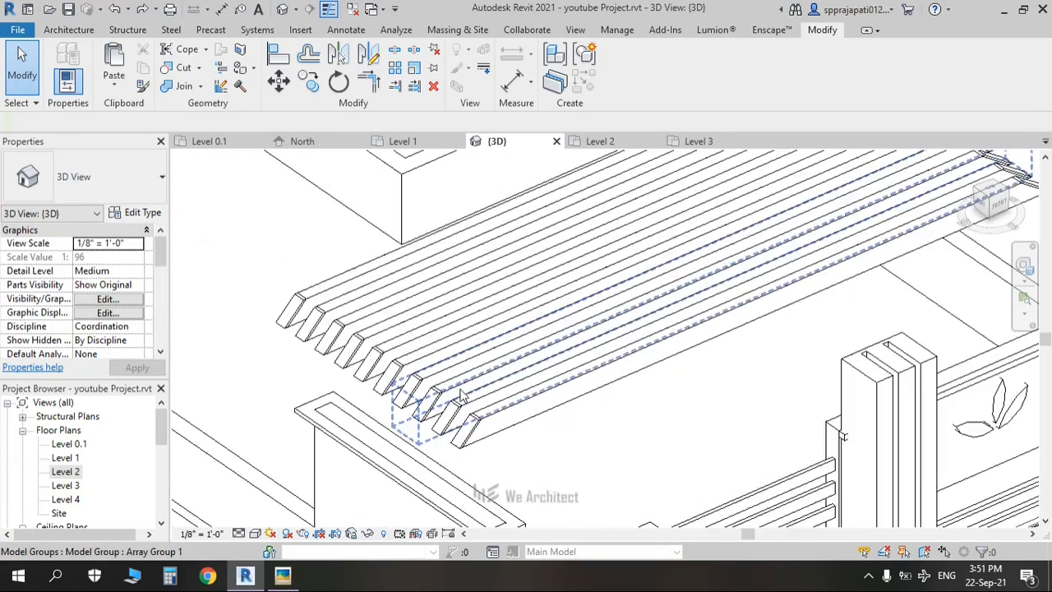
pyautogui.click(60, 34)
pyautogui.click(179, 87)
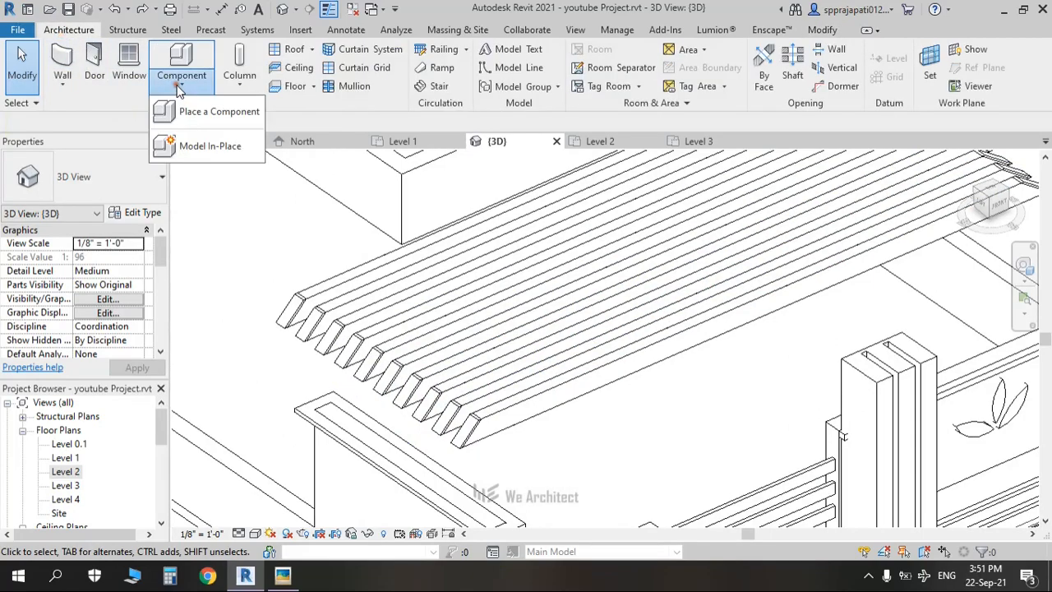
pyautogui.click(198, 147)
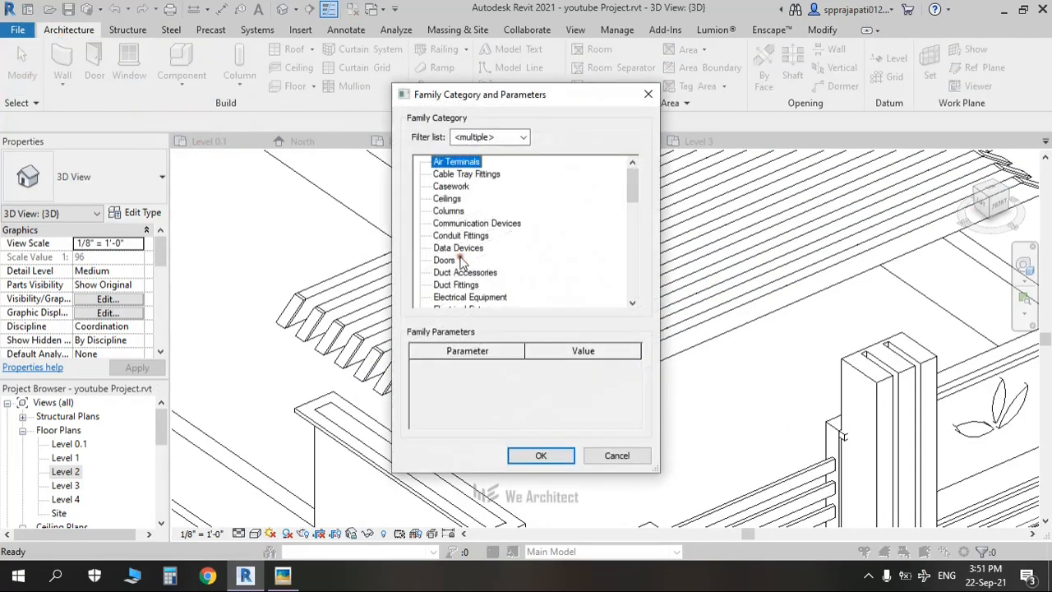
pyautogui.click(449, 236)
pyautogui.press('g')
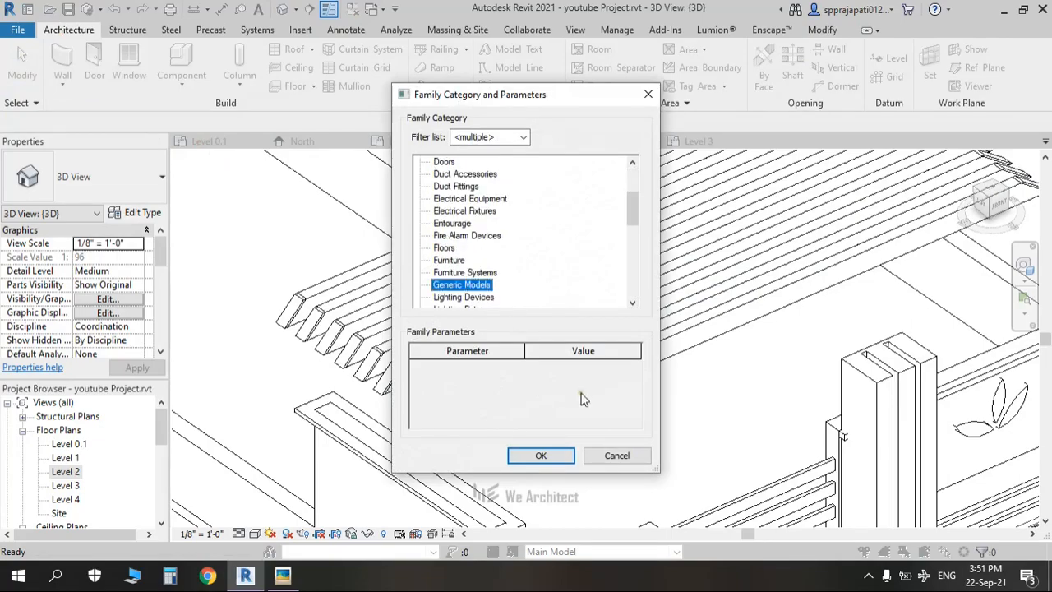
pyautogui.click(534, 455)
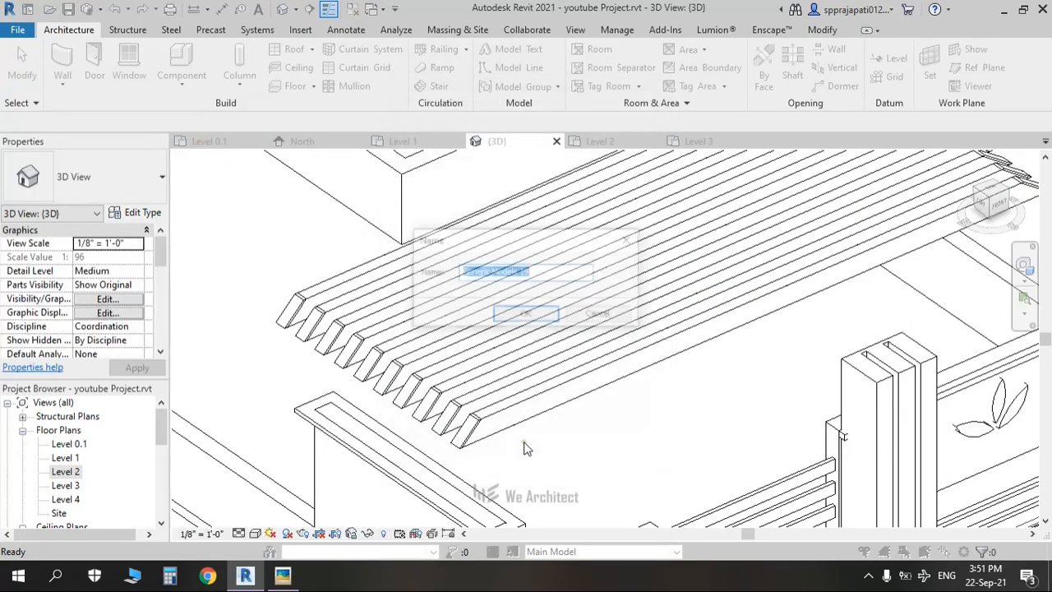
pyautogui.click(629, 241)
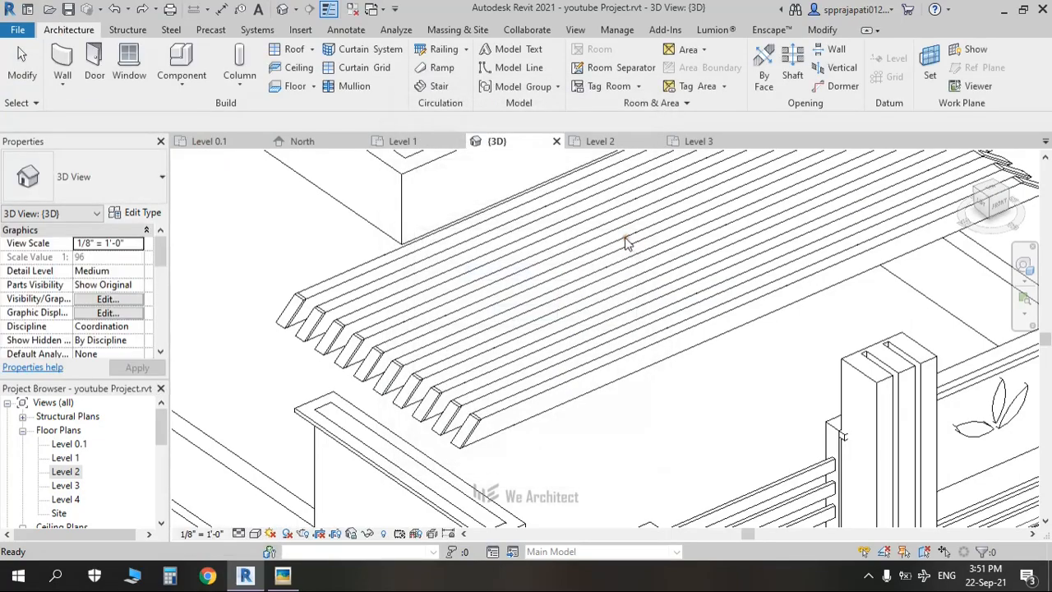
pyautogui.click(507, 411)
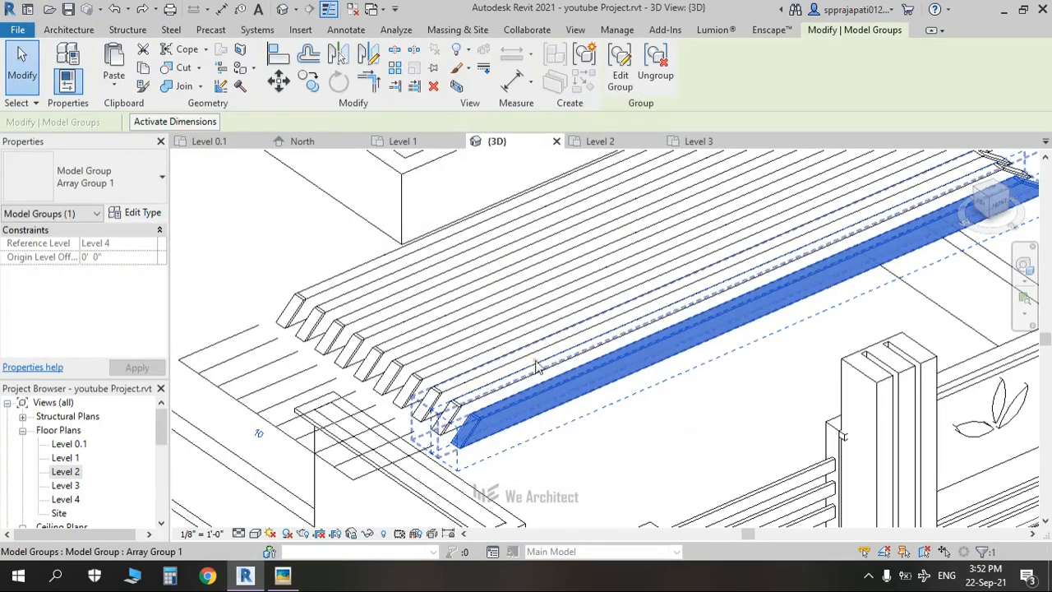
pyautogui.press('Escape')
# Step: Restart Model In-Place with Generic Models and accept the name Generic Models 19
pyautogui.click(166, 89)
pyautogui.click(223, 148)
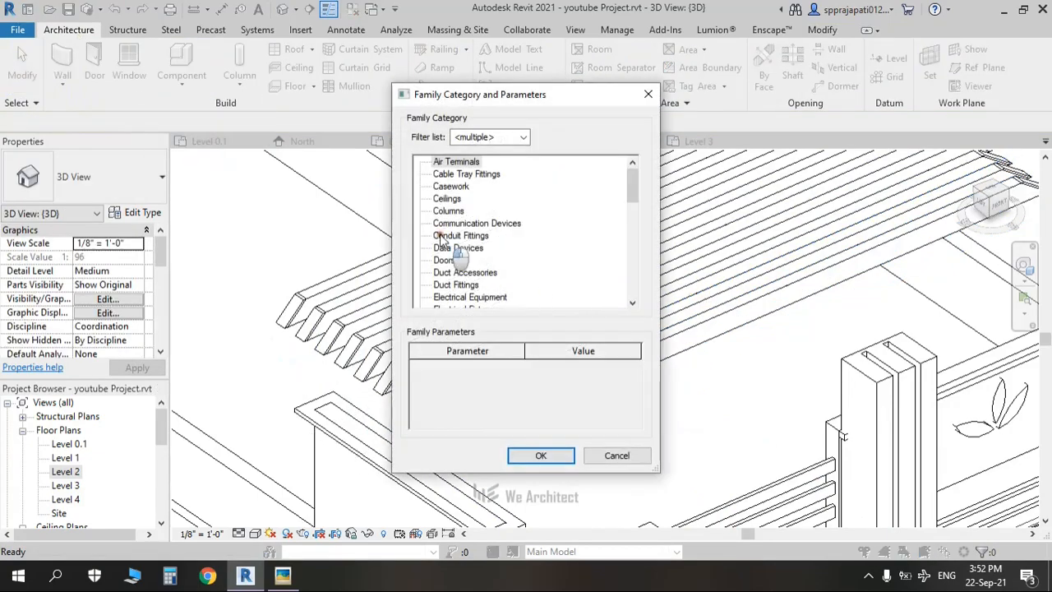
pyautogui.press('g')
pyautogui.click(545, 455)
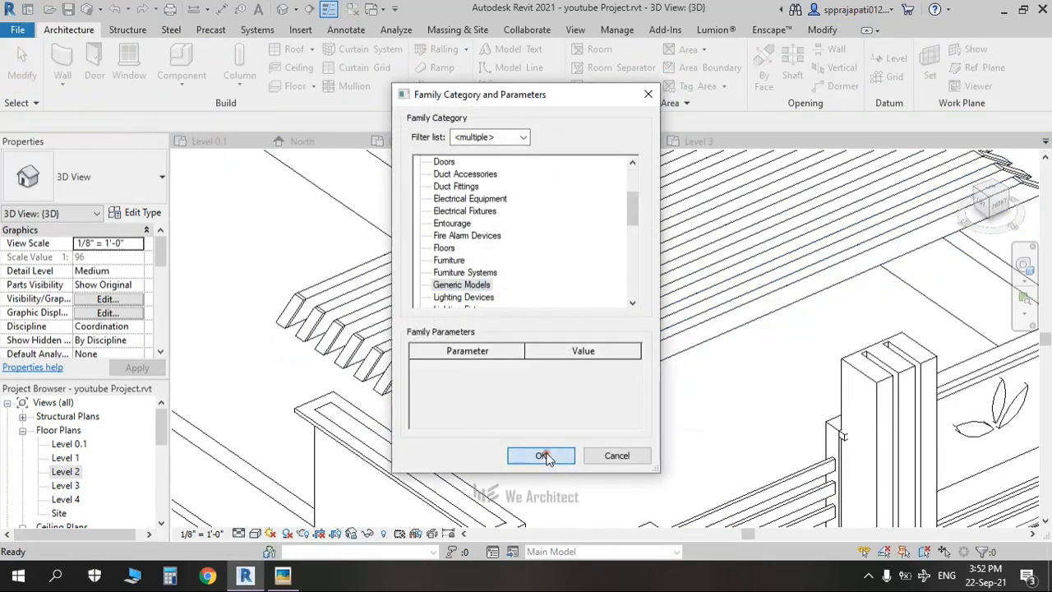
pyautogui.click(508, 314)
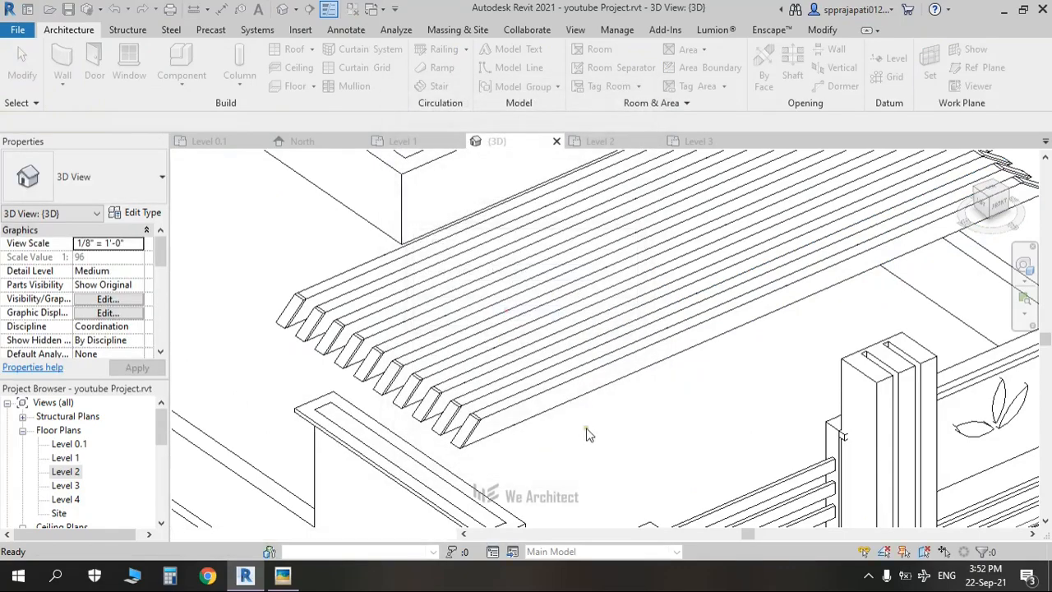
pyautogui.keyDown('shift'); pyautogui.moveTo(501, 442); pyautogui.dragTo(418, 462, button='middle'); pyautogui.keyUp('shift')
# Step: Pick a louver face as the extrusion's sketch plane, view from TOP, and choose Rectangle
pyautogui.moveTo(309, 395); pyautogui.dragTo(695, 421, button='middle')
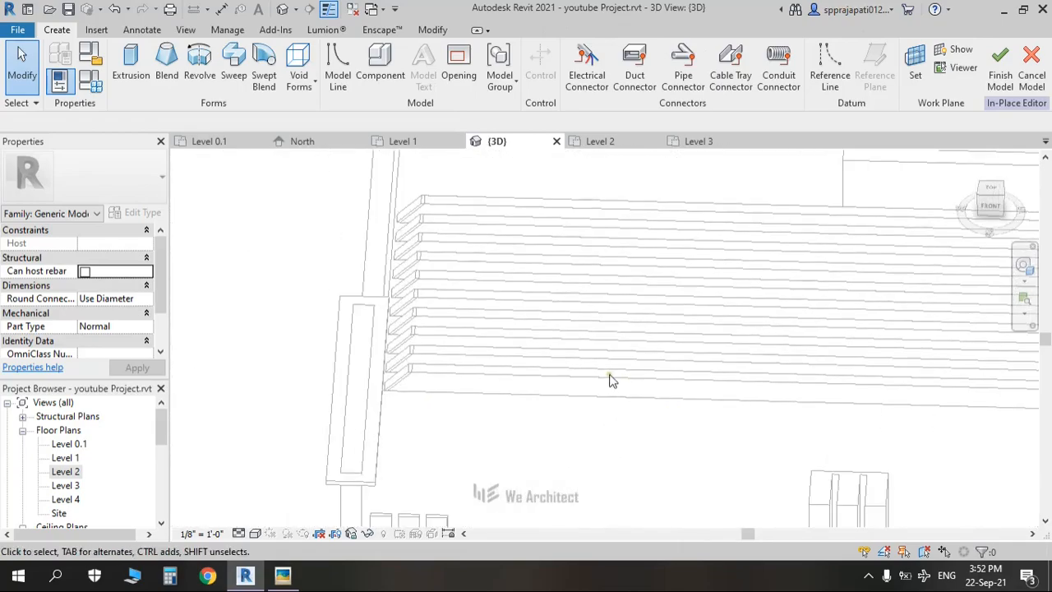
pyautogui.scroll(2, 585, 377)
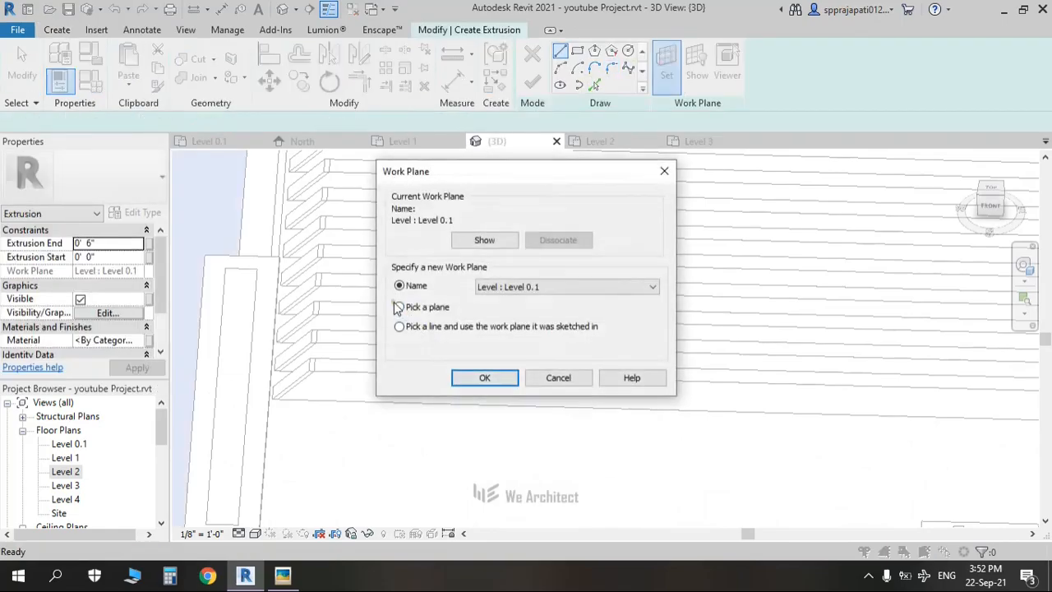
pyautogui.click(505, 379)
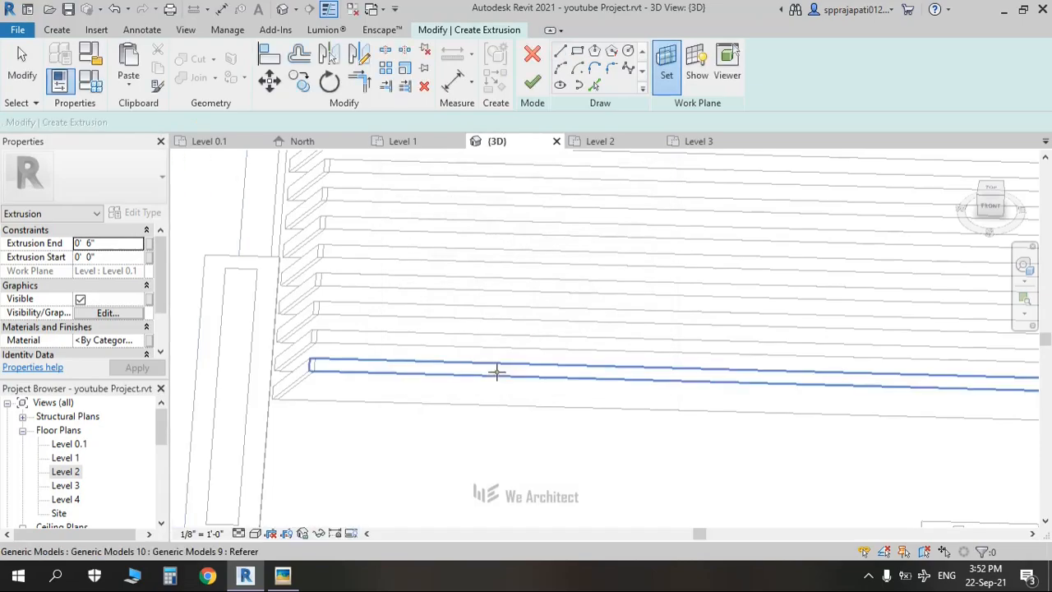
pyautogui.click(495, 372)
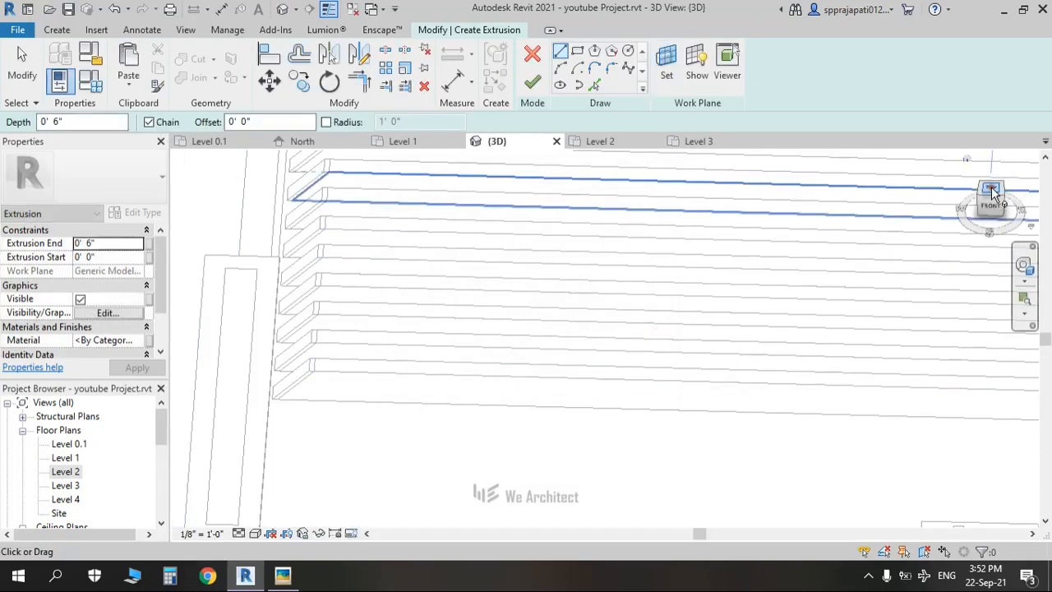
pyautogui.click(991, 192)
pyautogui.click(576, 51)
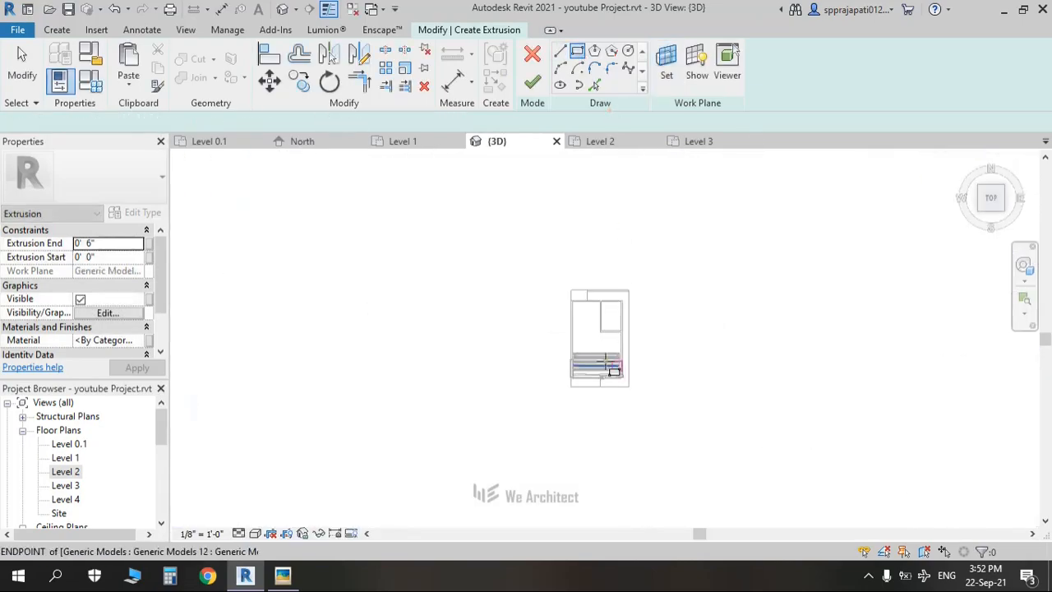
pyautogui.scroll(5, 567, 355)
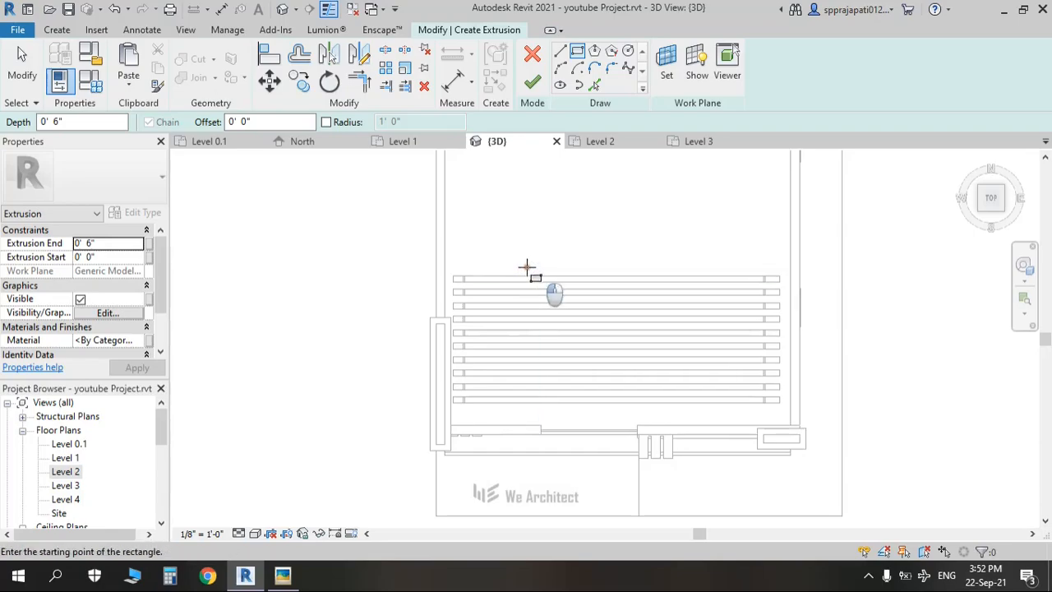
# Step: Draw a rectangle across the louvers and set its width to 1'-0"
pyautogui.click(527, 268)
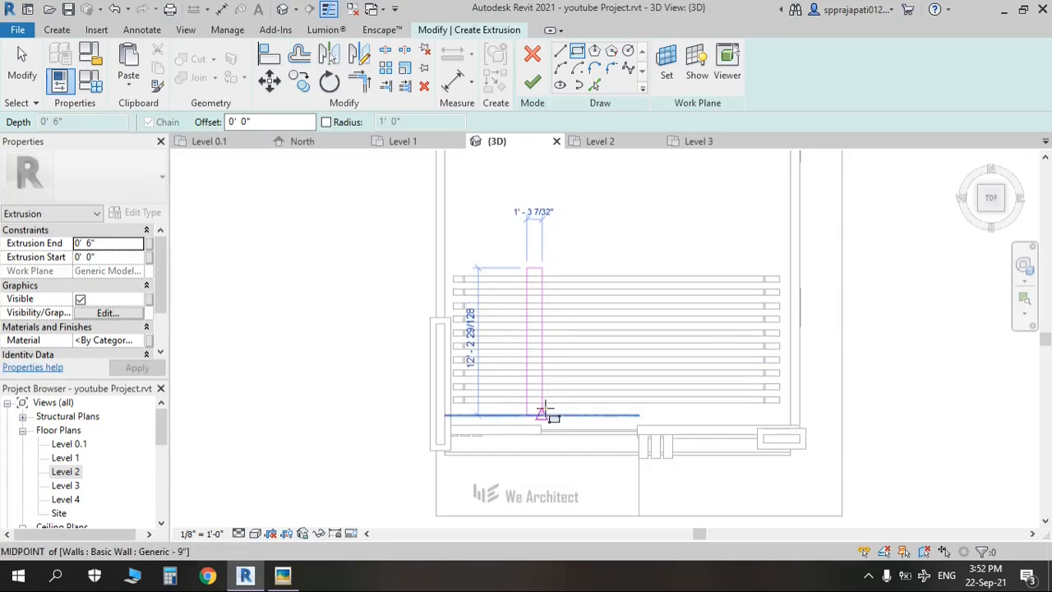
pyautogui.scroll(3, 543, 408)
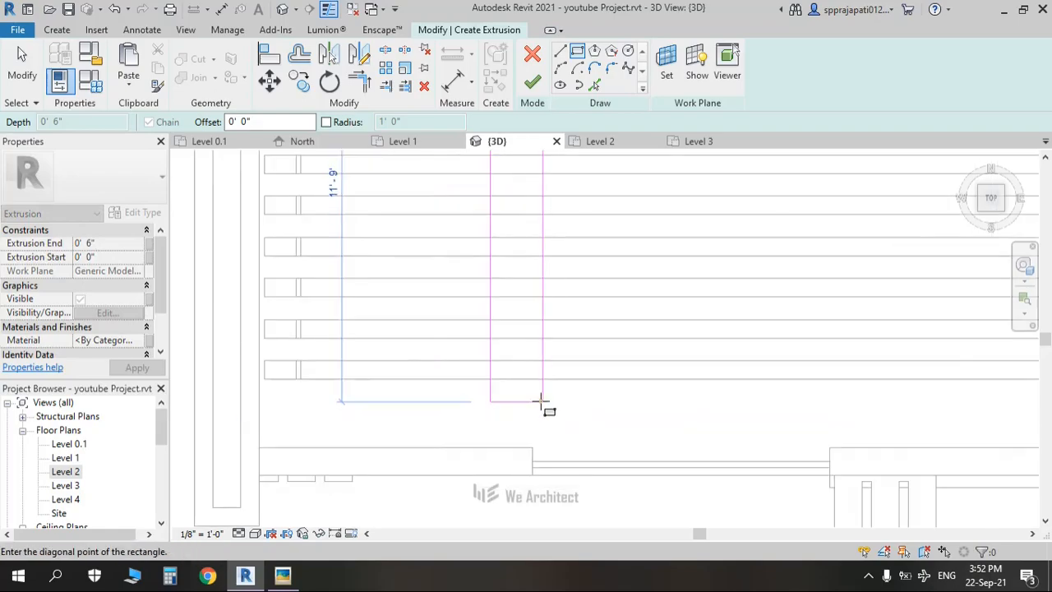
pyautogui.click(542, 402)
pyautogui.scroll(-3, 566, 395)
pyautogui.scroll(4, 550, 247)
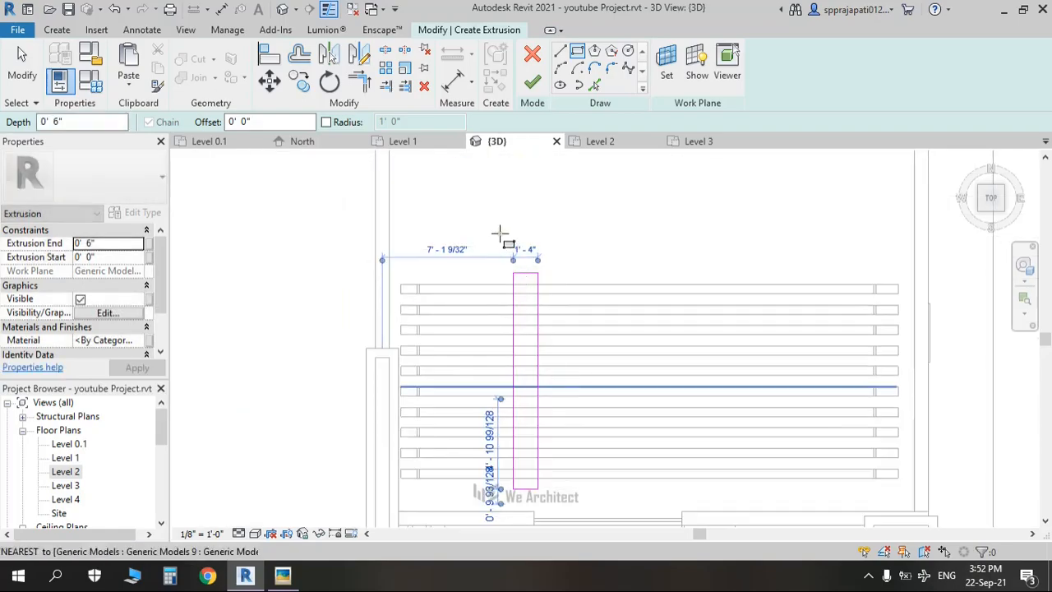
pyautogui.scroll(1, 541, 267)
pyautogui.press('Escape')
pyautogui.press('Escape')
pyautogui.click(574, 368)
pyautogui.scroll(-2, 557, 373)
pyautogui.moveTo(558, 382); pyautogui.dragTo(545, 244, button='middle')
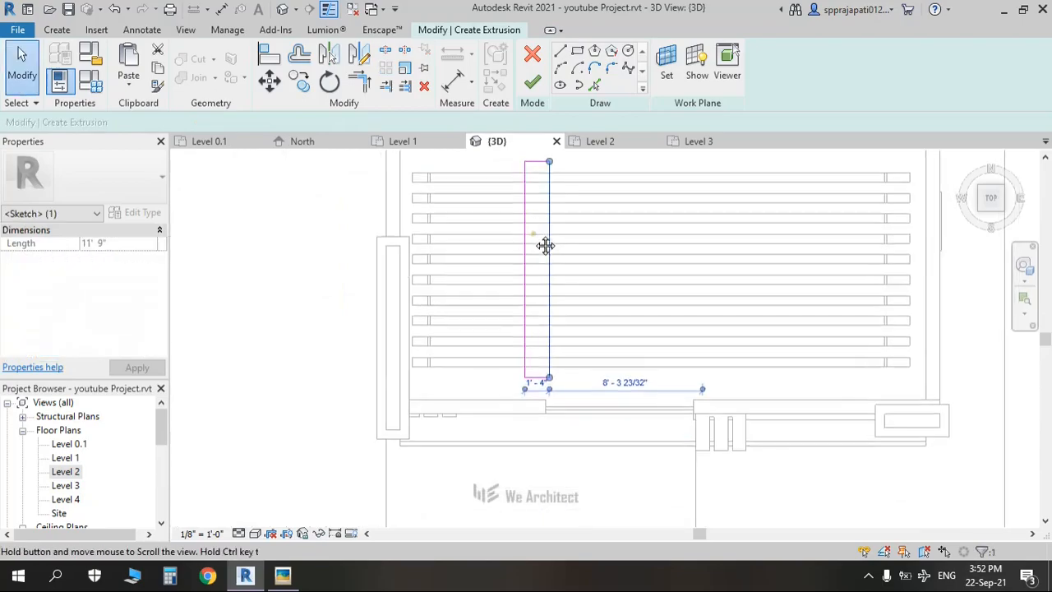
pyautogui.scroll(2, 545, 378)
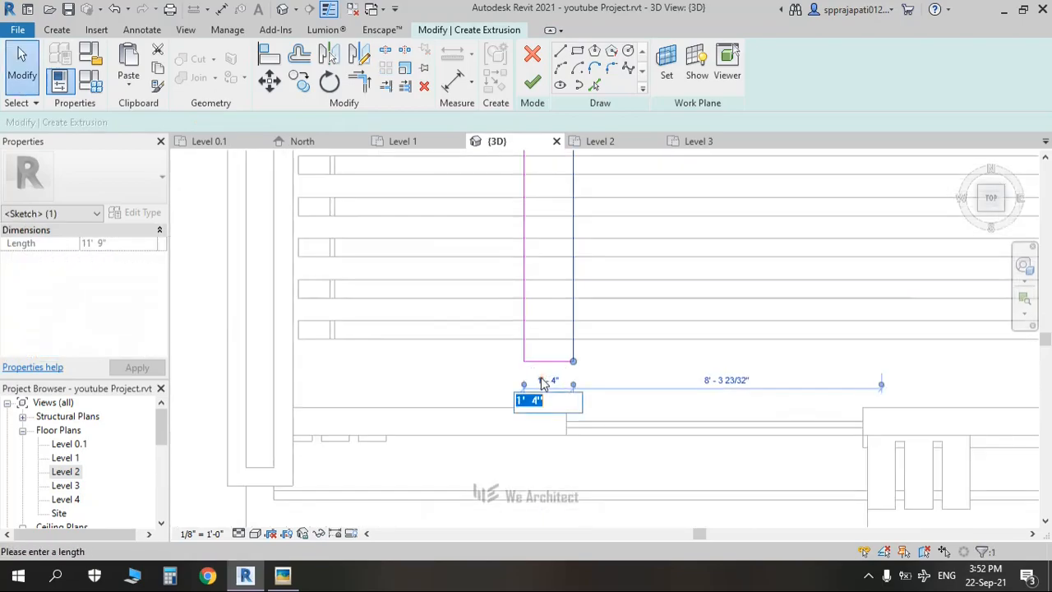
pyautogui.write('1')
pyautogui.press('Return')
pyautogui.press('Escape')
# Step: Copy the narrow rectangle about 15' to the right with Constrain on
pyautogui.scroll(-4, 540, 377)
pyautogui.moveTo(551, 369); pyautogui.dragTo(462, 358, button='middle')
pyautogui.moveTo(411, 205); pyautogui.dragTo(502, 417)
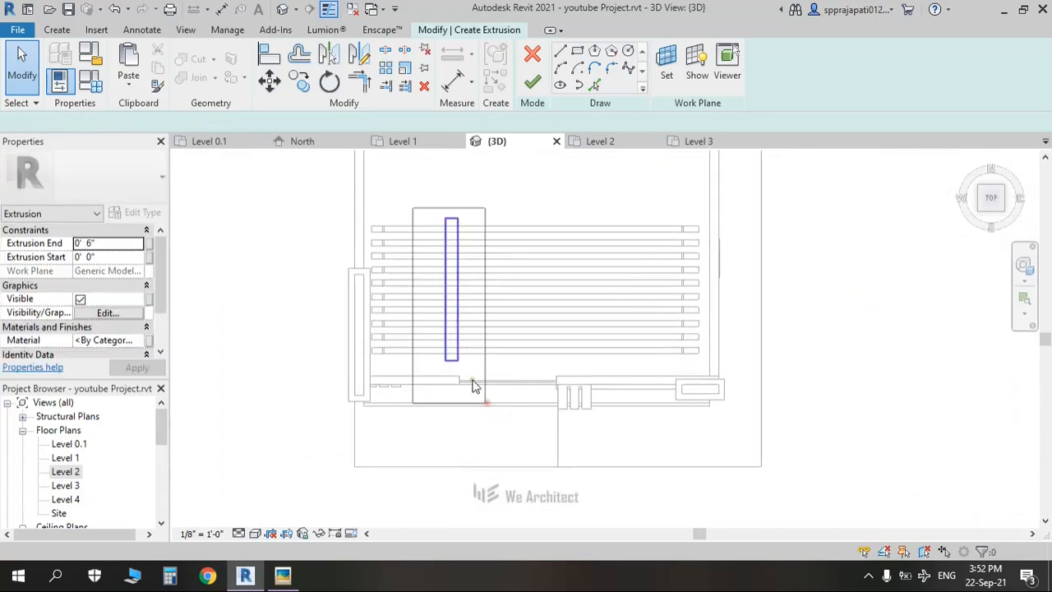
pyautogui.click(299, 80)
pyautogui.click(451, 289)
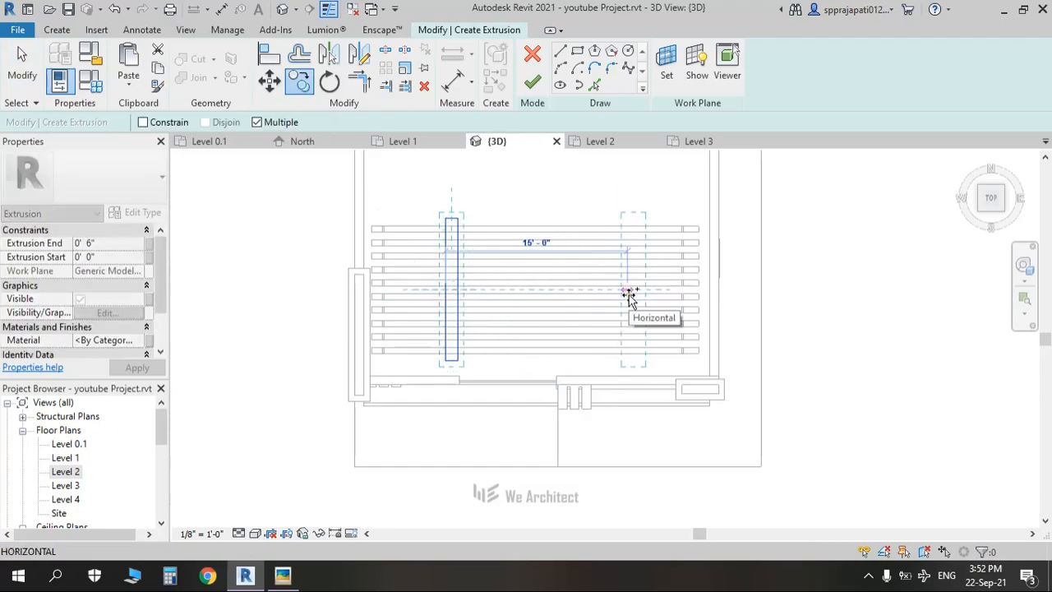
pyautogui.click(144, 123)
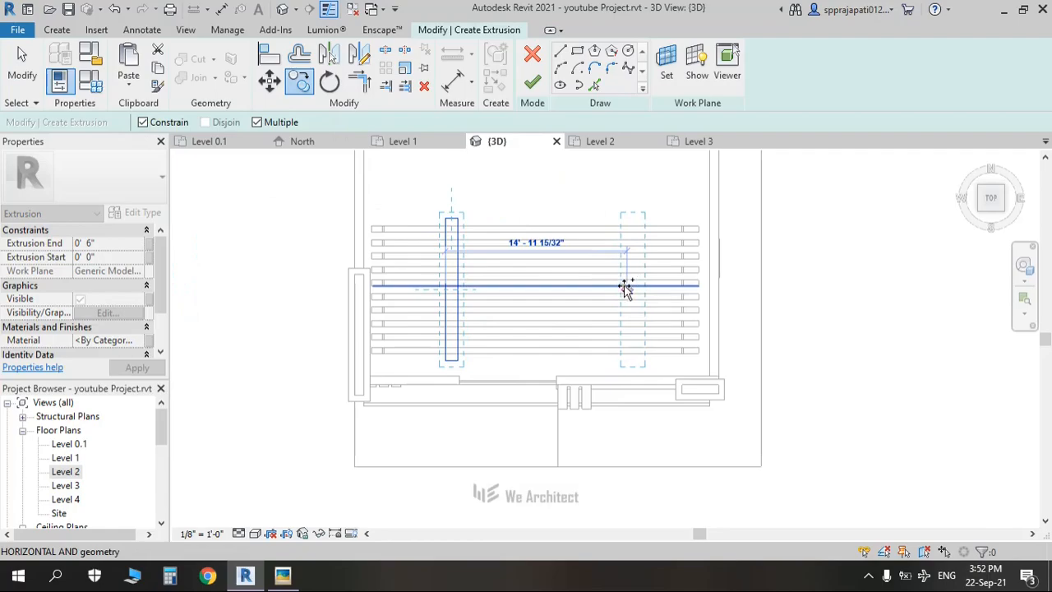
pyautogui.click(623, 285)
pyautogui.press('Escape')
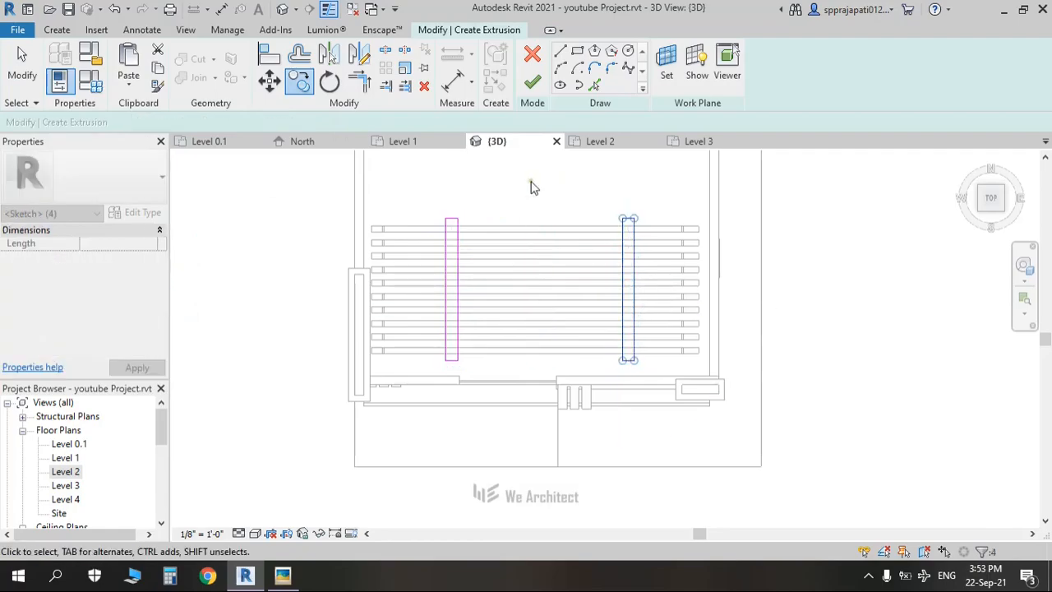
# Step: Finish the sketch, lower both extrusions just beneath the louvers in Front view, and finish the model
pyautogui.click(532, 82)
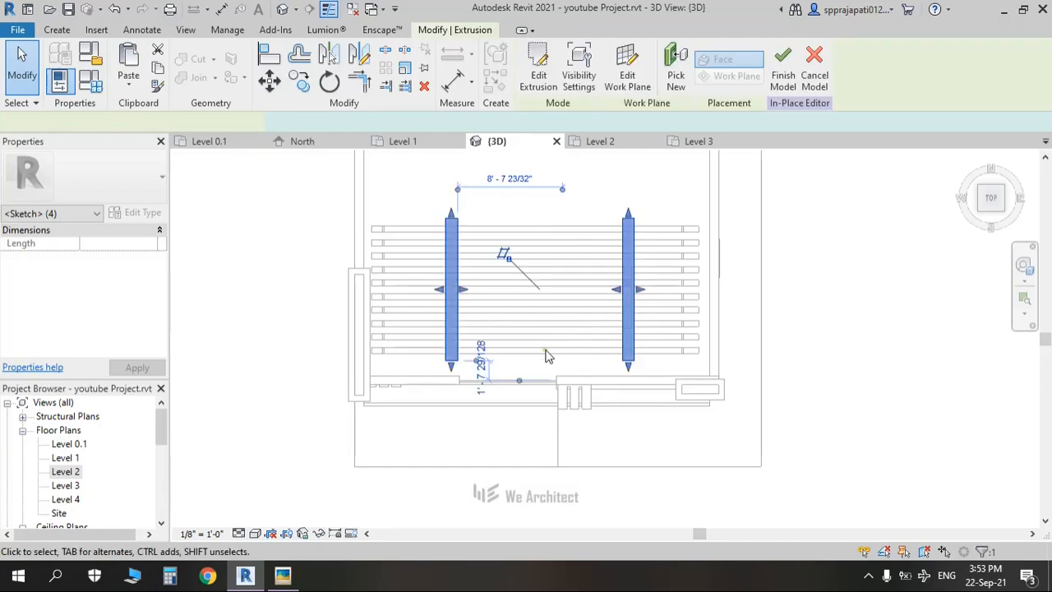
pyautogui.click(993, 223)
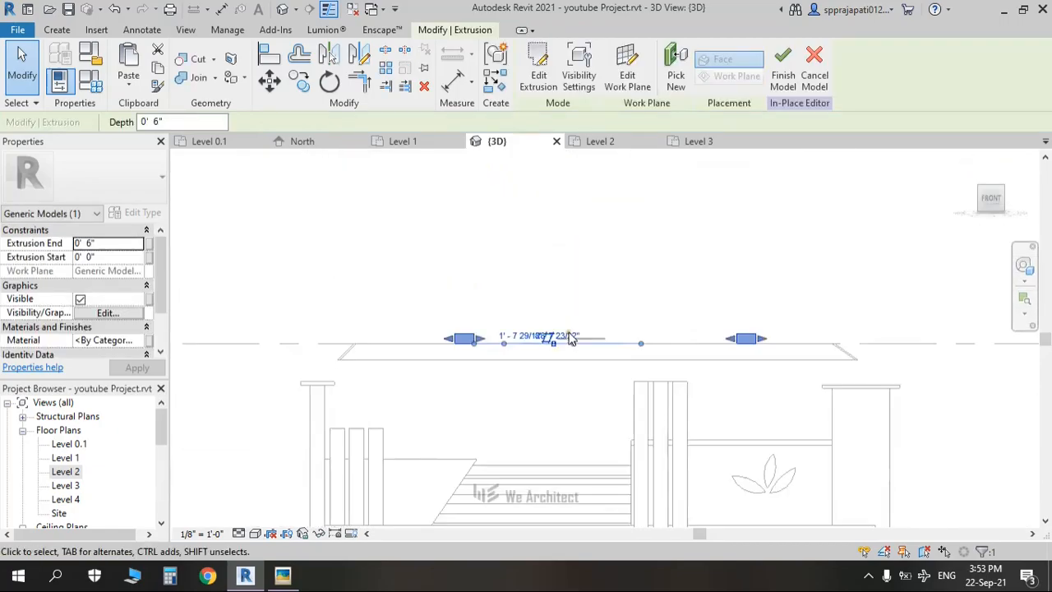
pyautogui.click(461, 338)
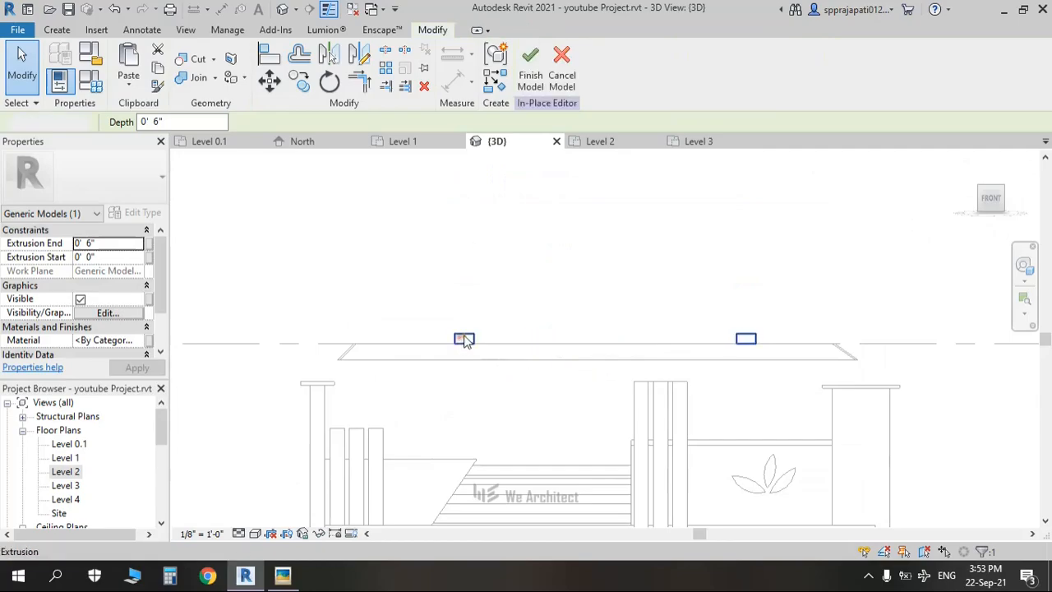
pyautogui.moveTo(608, 351); pyautogui.dragTo(606, 372)
pyautogui.moveTo(606, 331); pyautogui.dragTo(598, 356)
pyautogui.scroll(2, 614, 380)
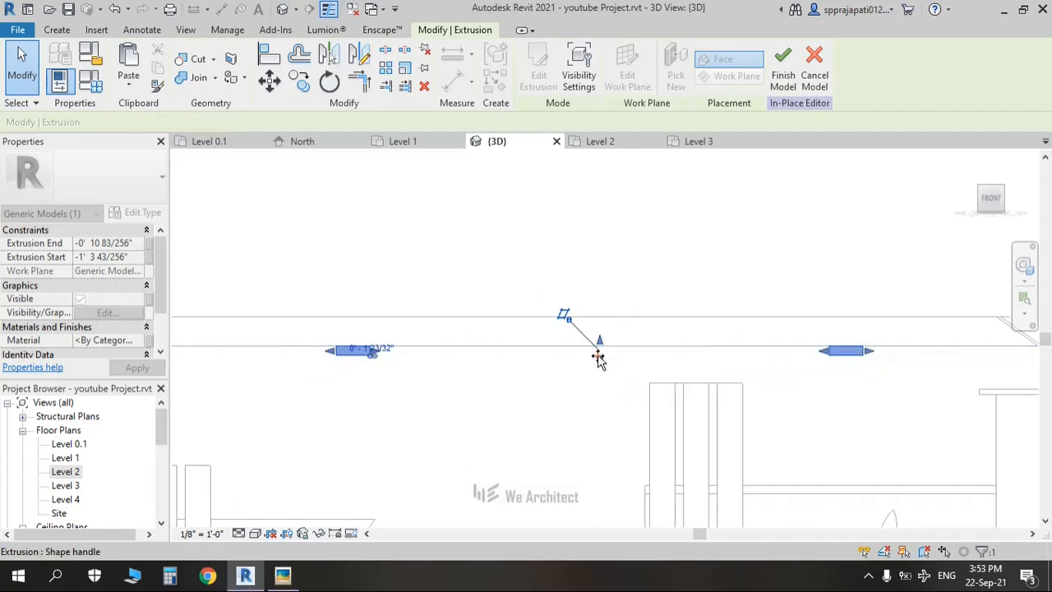
pyautogui.click(783, 78)
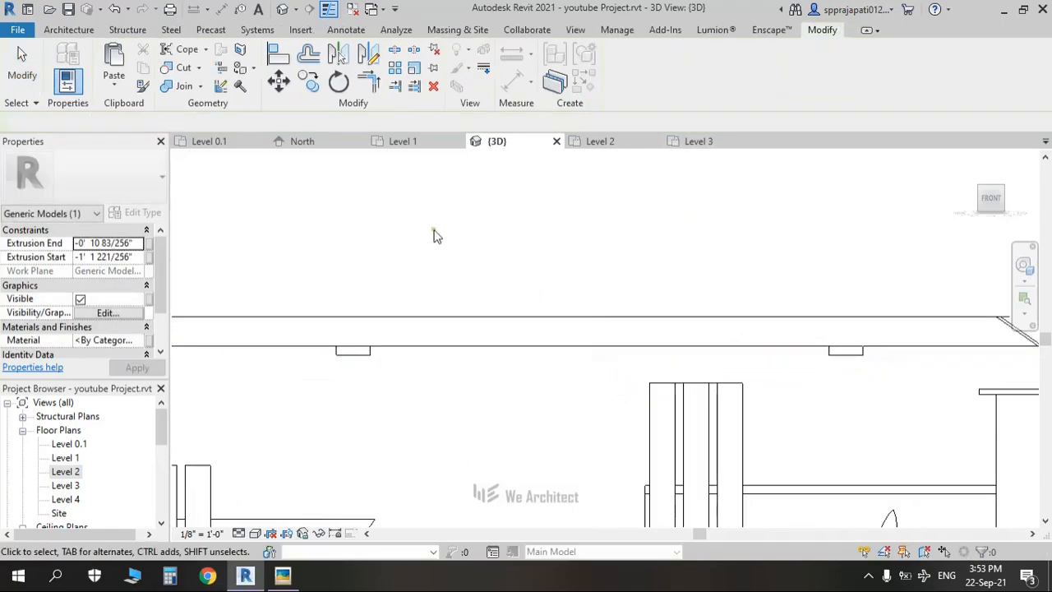
pyautogui.moveTo(403, 235); pyautogui.dragTo(526, 162, button='middle')
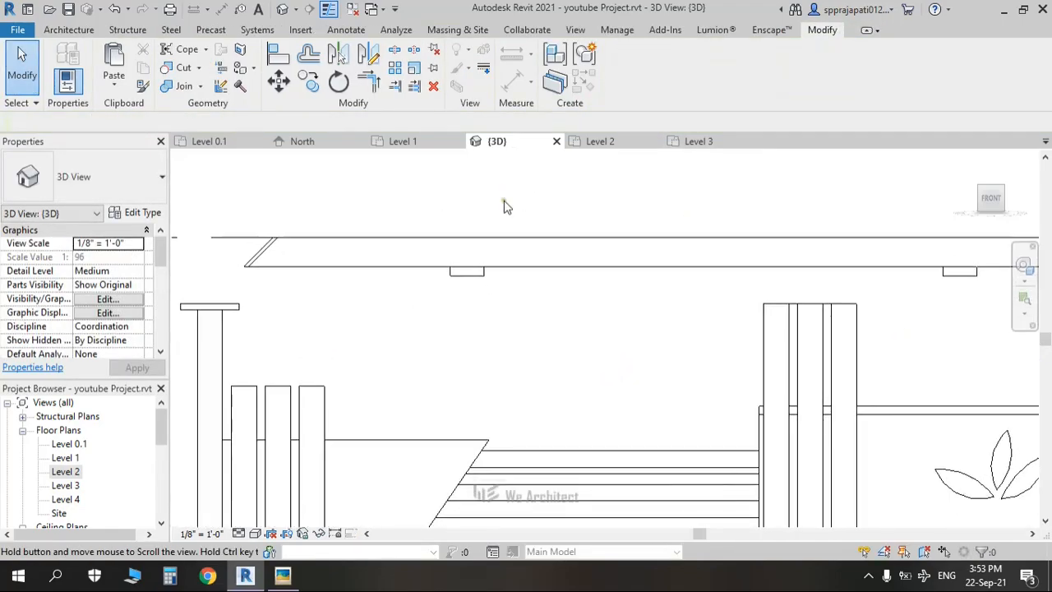
pyautogui.scroll(-1, 497, 201)
pyautogui.hotkey('alt', 'Tab')
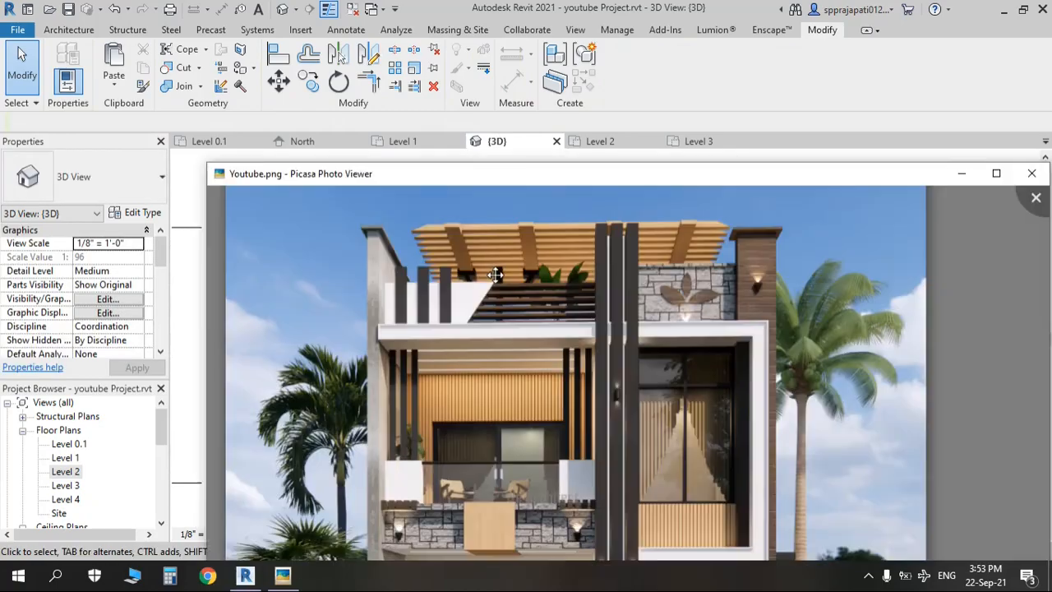
pyautogui.scroll(5, 526, 319)
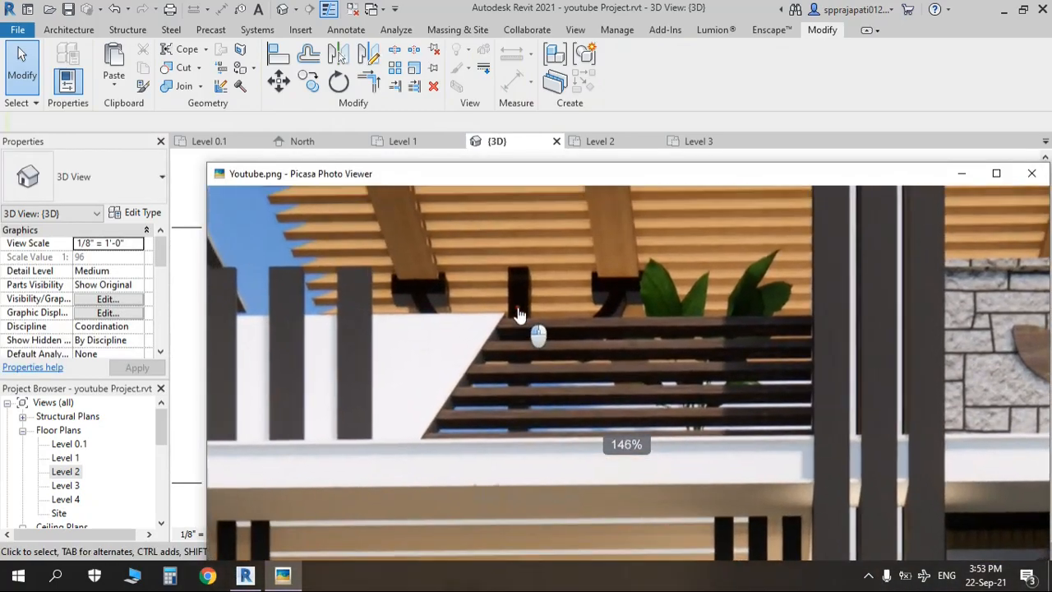
pyautogui.moveTo(573, 188); pyautogui.dragTo(458, 89)
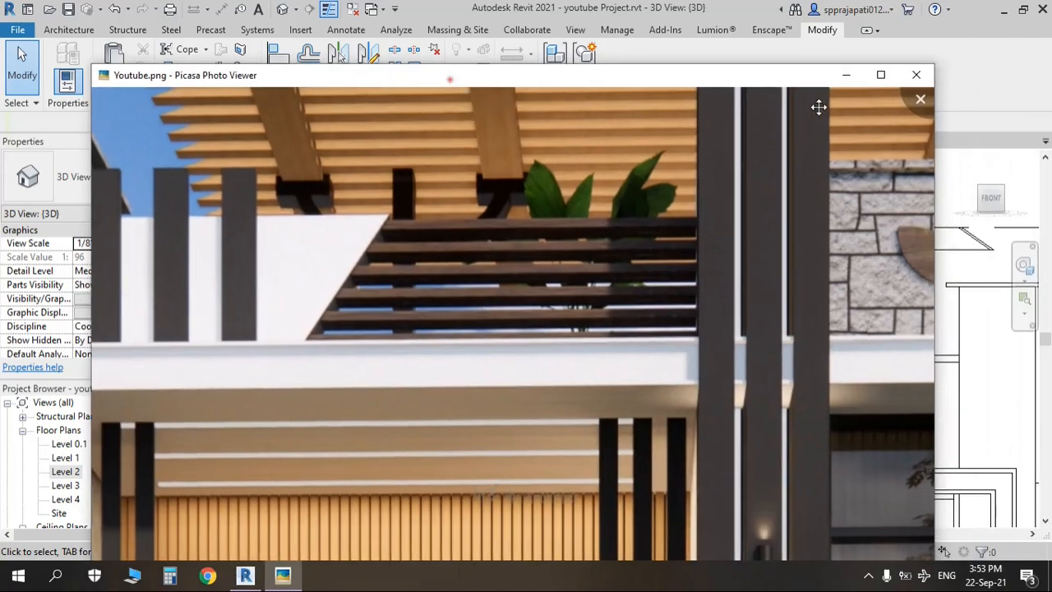
pyautogui.click(879, 76)
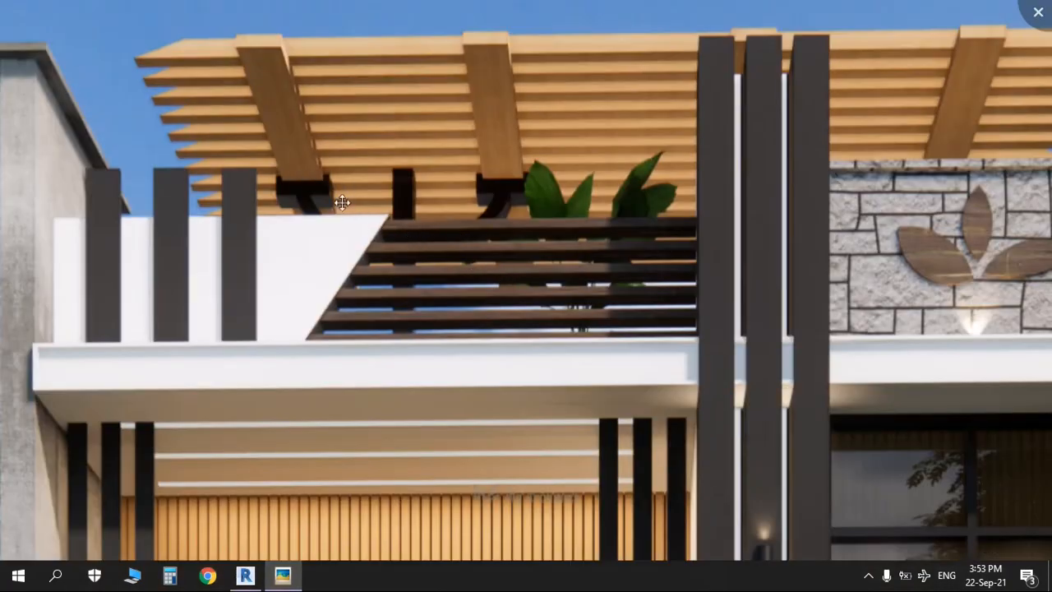
pyautogui.scroll(-2, 556, 214)
# Step: Create a new in-place Generic Models family named Generic Models 20 and start an extrusion sketch
pyautogui.press('Escape')
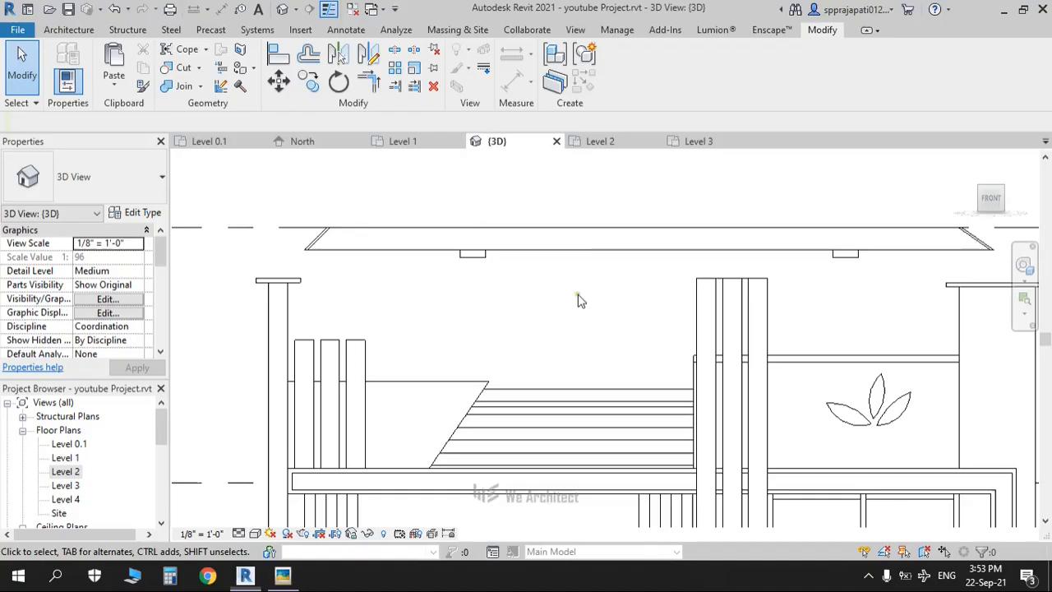
pyautogui.click(69, 29)
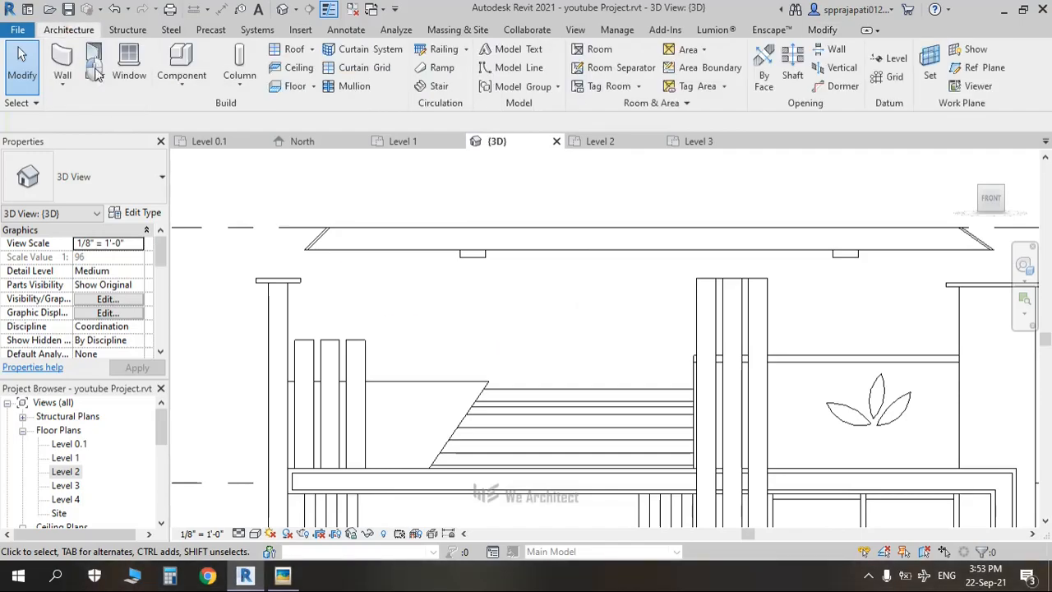
pyautogui.click(181, 78)
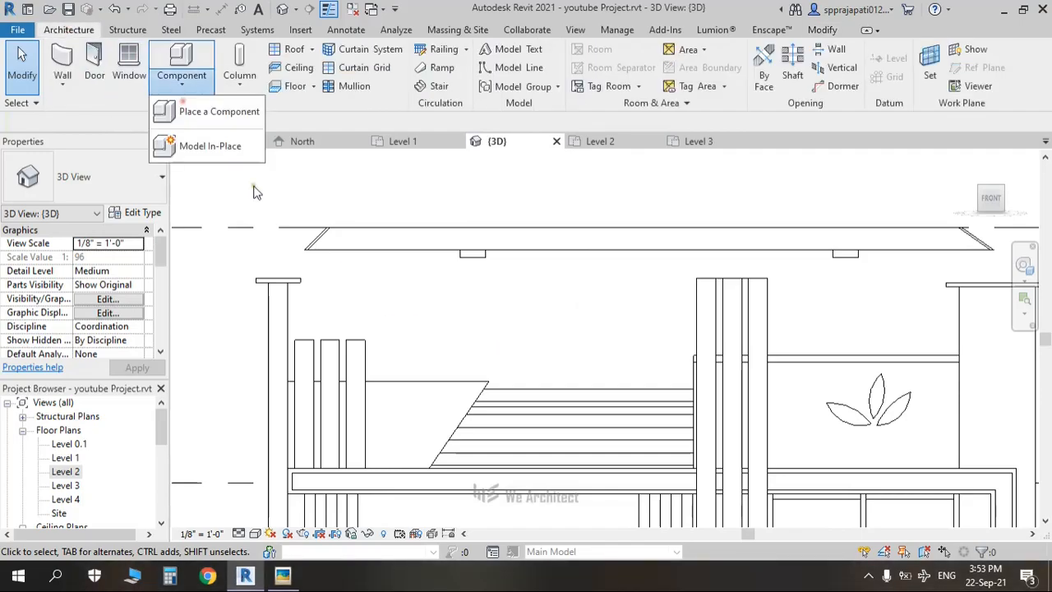
pyautogui.click(189, 146)
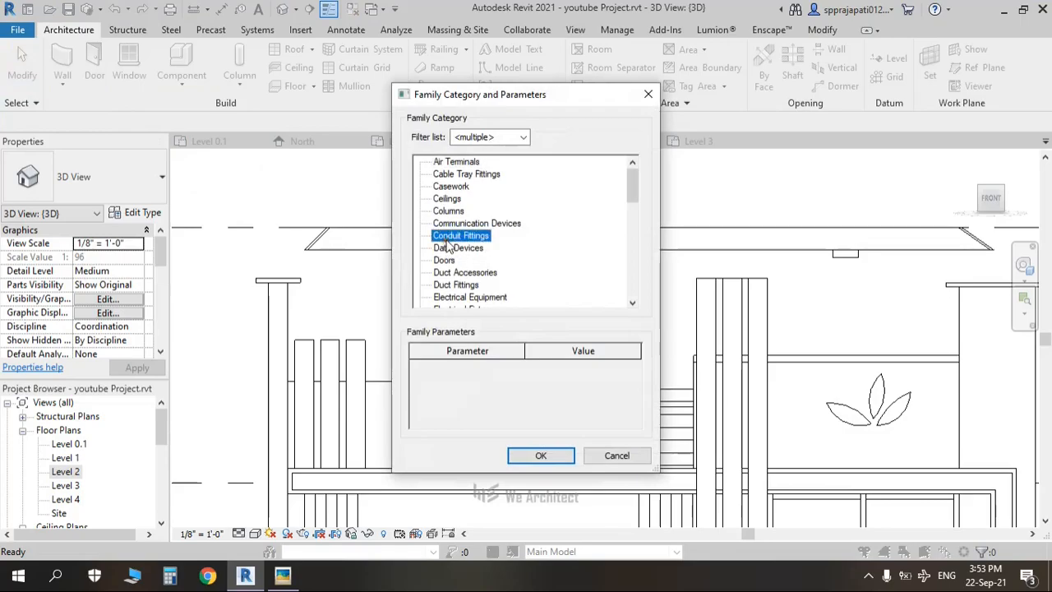
pyautogui.press('g')
pyautogui.click(541, 457)
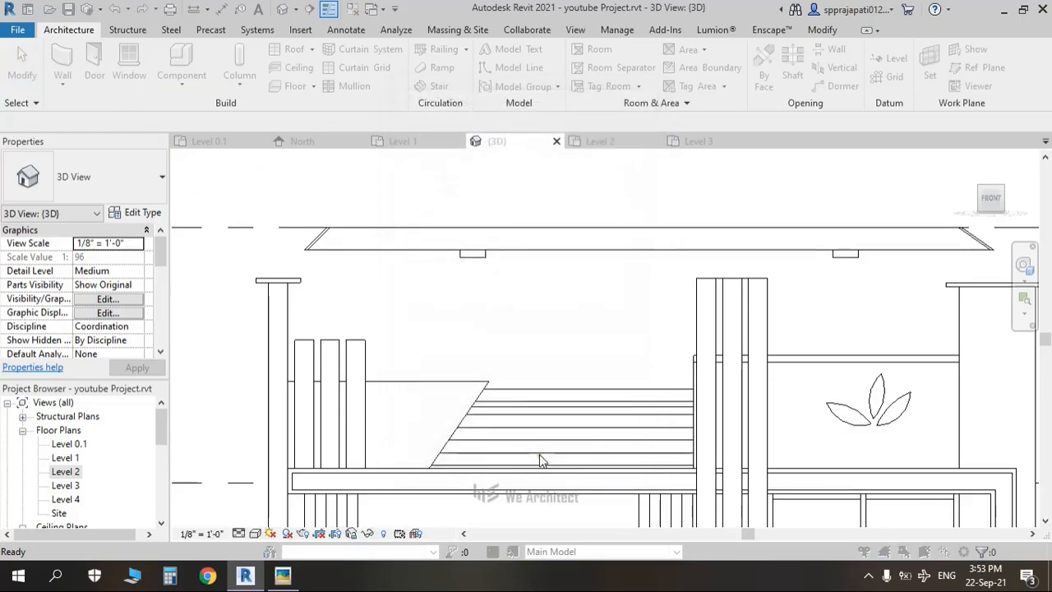
pyautogui.click(526, 317)
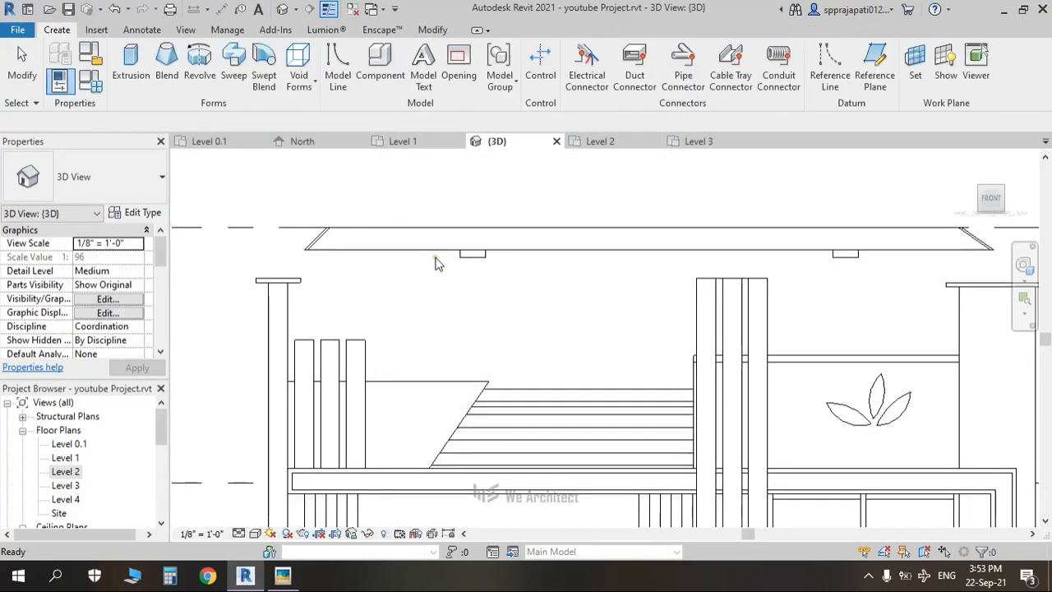
pyautogui.click(130, 65)
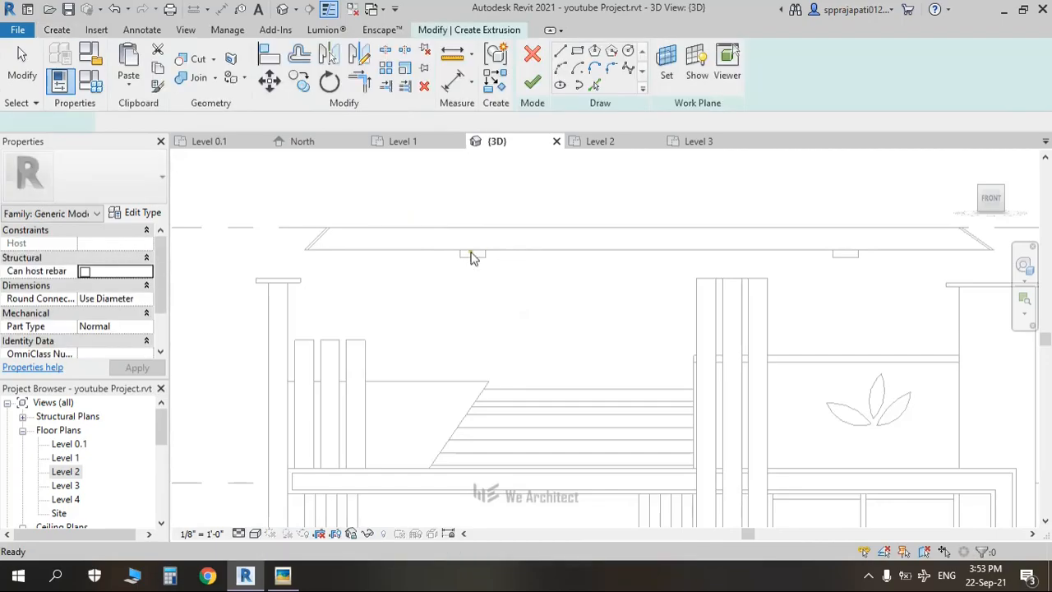
pyautogui.scroll(3, 462, 255)
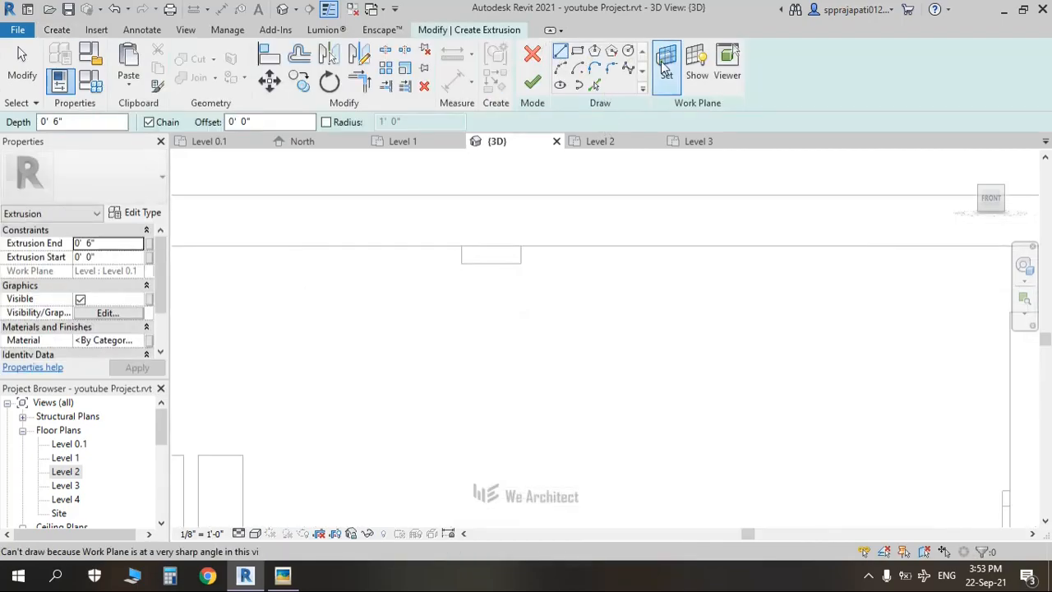
# Step: Set the extrusion's work plane by picking the highlighted beam face
pyautogui.click(667, 66)
pyautogui.click(483, 377)
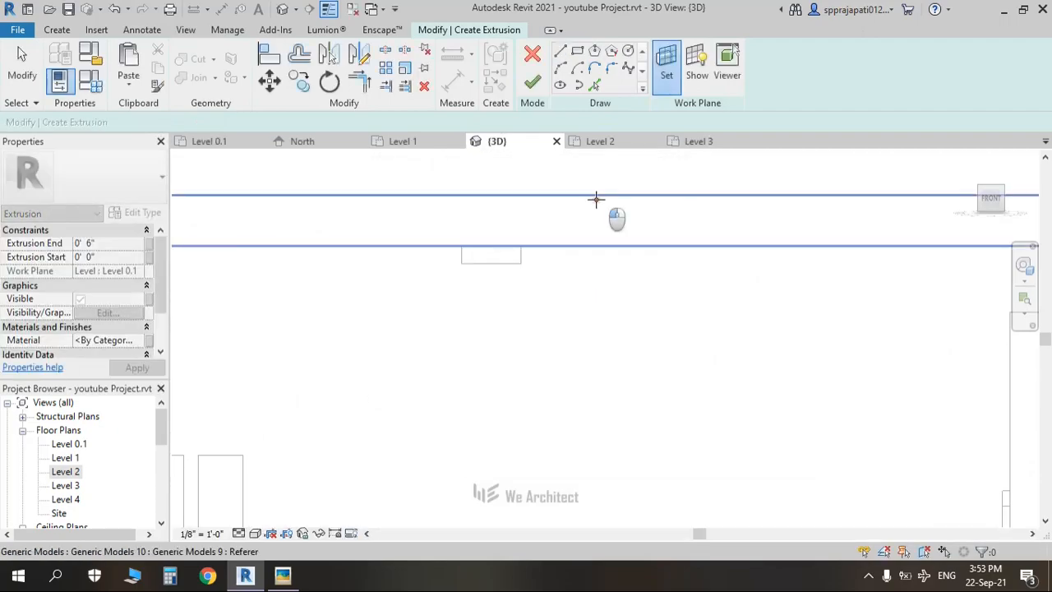
pyautogui.click(592, 197)
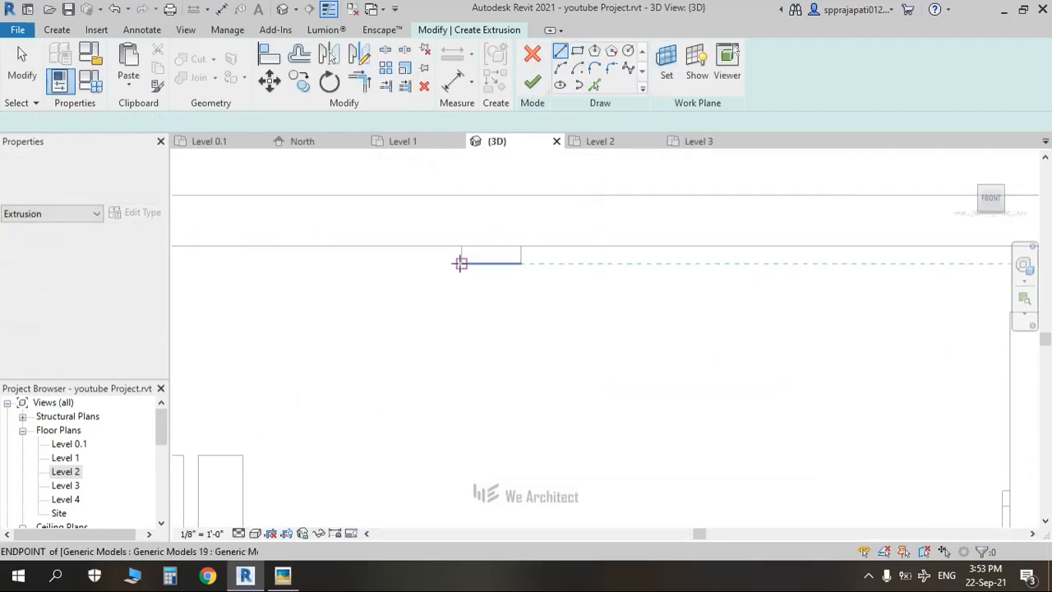
# Step: Sketch the first outline edges around the beam profile, including the 1'-0" horizontal edge
pyautogui.click(464, 224)
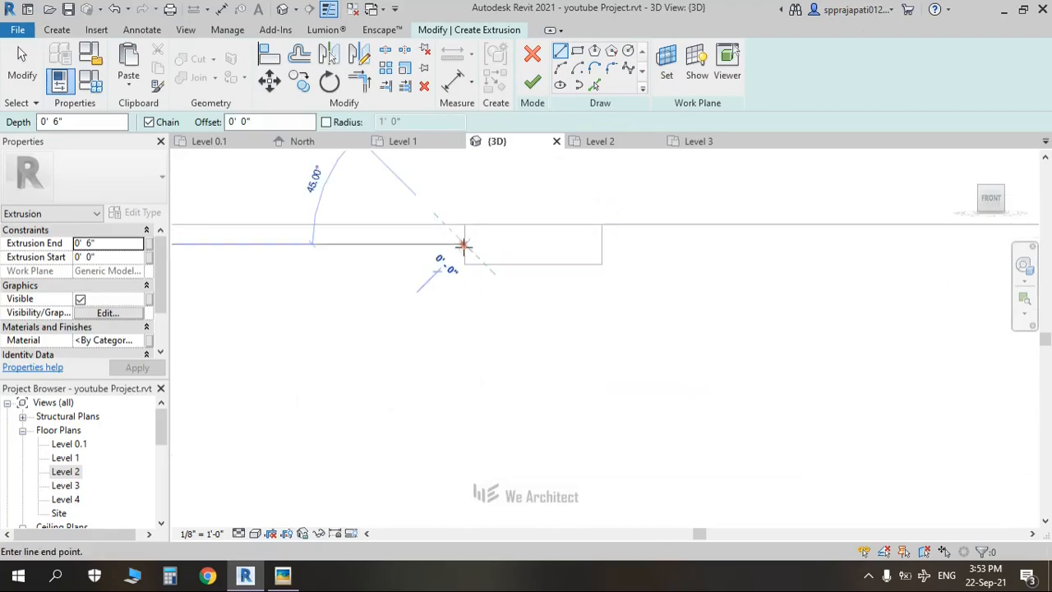
pyautogui.click(465, 264)
pyautogui.click(602, 263)
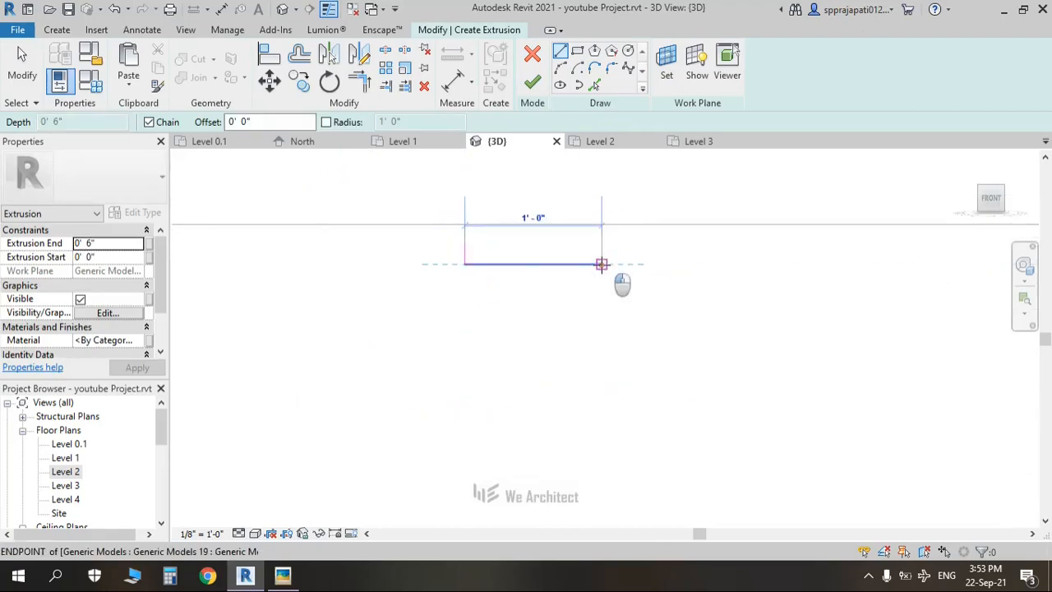
pyautogui.click(637, 241)
pyautogui.click(636, 242)
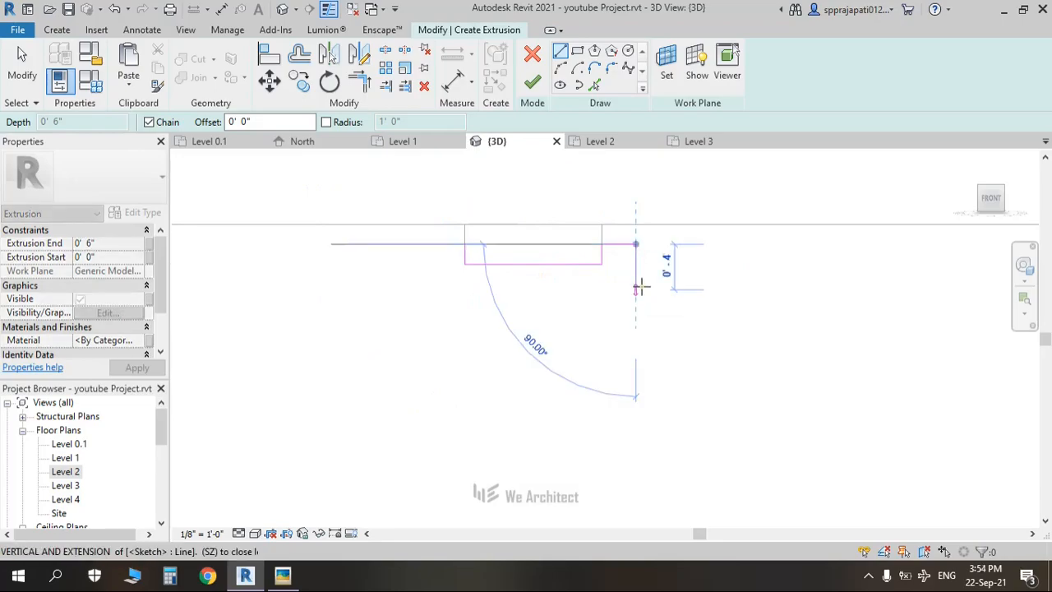
pyautogui.click(636, 288)
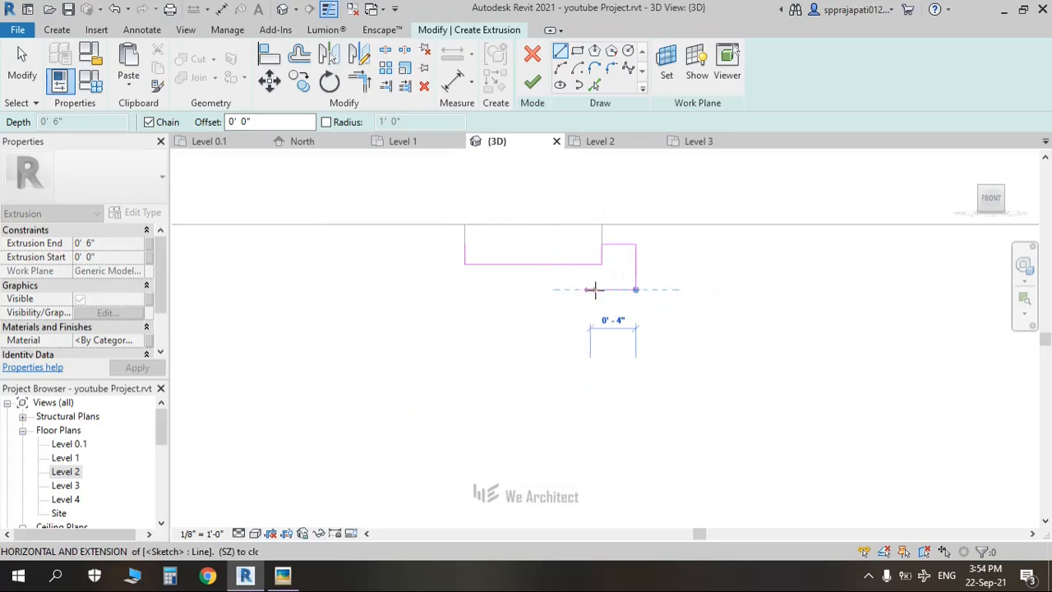
# Step: Check the pergola and roof in the Picasa reference photo
pyautogui.hotkey('alt', 'Tab')
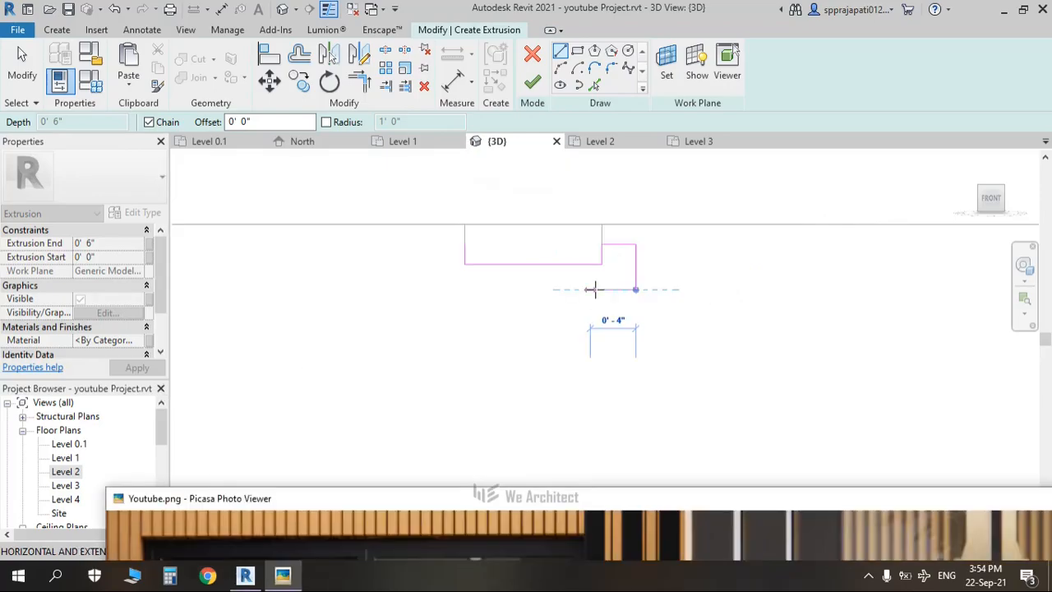
pyautogui.moveTo(595, 496); pyautogui.dragTo(610, 97)
pyautogui.moveTo(524, 235); pyautogui.dragTo(544, 435)
pyautogui.moveTo(448, 170); pyautogui.dragTo(470, 459)
pyautogui.moveTo(472, 233); pyautogui.dragTo(533, 387)
pyautogui.hotkey('alt', 'Tab')
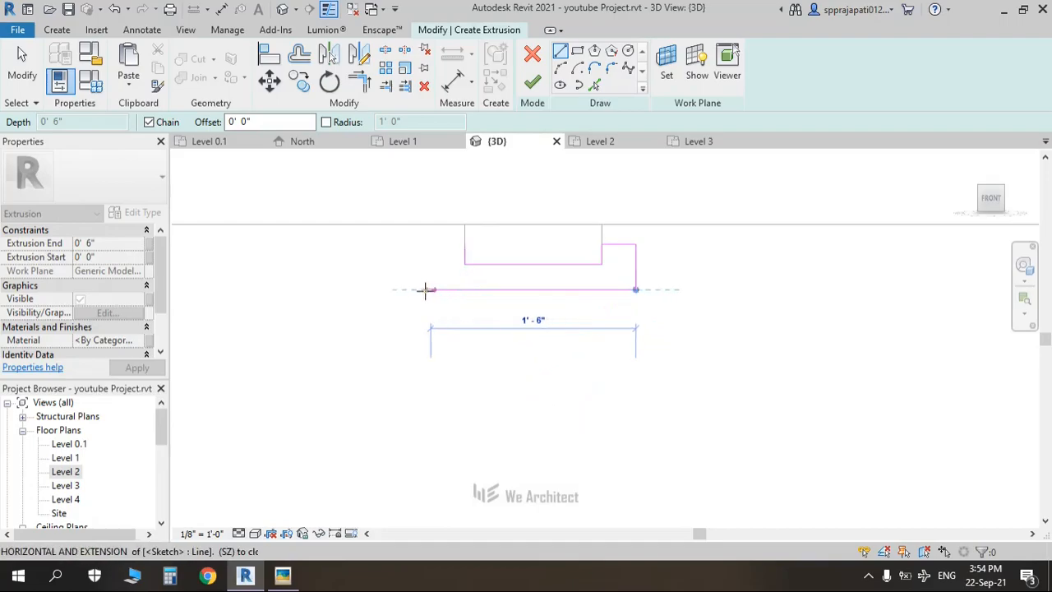
# Step: Add the left and bottom edges to close the rectangular outline around the profile
pyautogui.press('Escape')
pyautogui.click(464, 244)
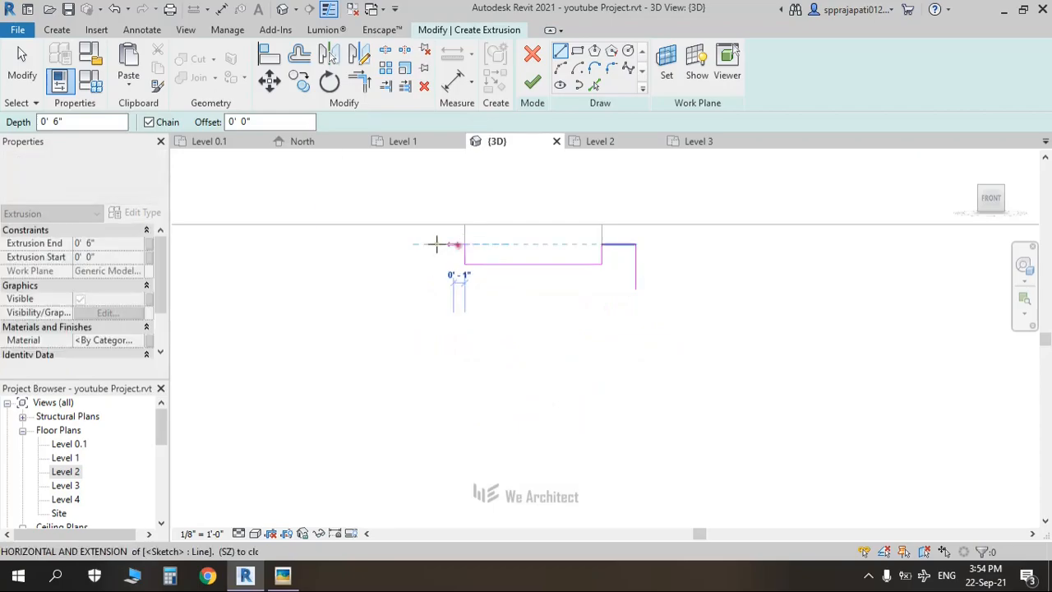
pyautogui.click(431, 244)
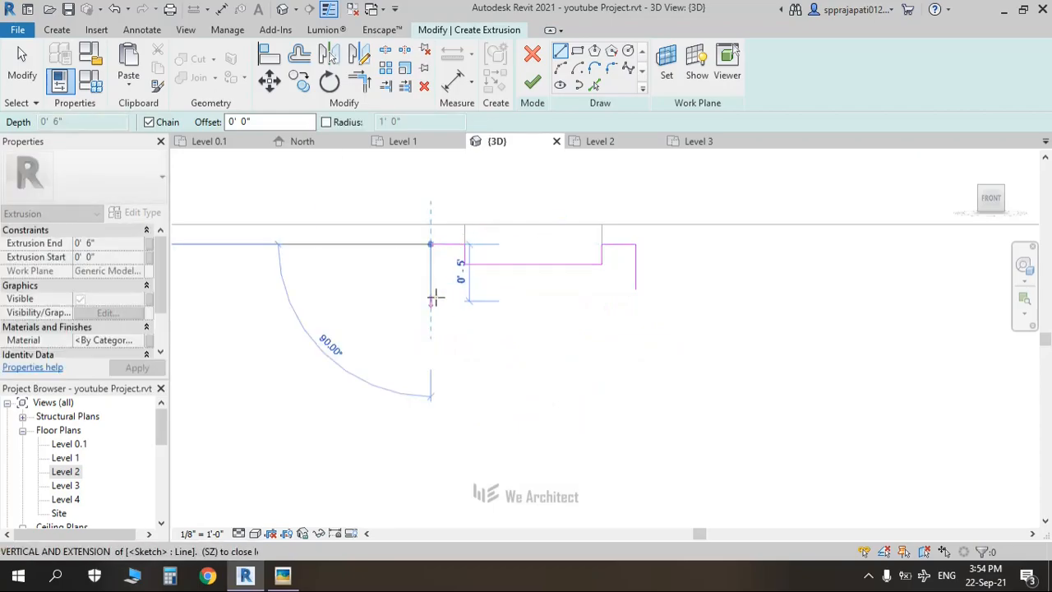
pyautogui.click(433, 298)
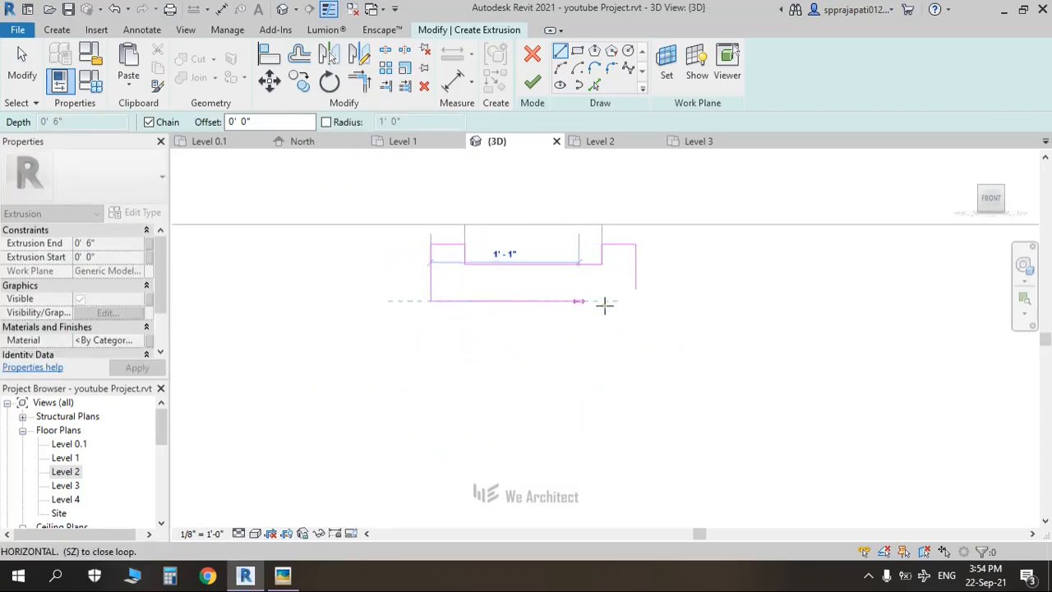
pyautogui.press('Escape')
pyautogui.press('Escape')
pyautogui.click(636, 289)
pyautogui.click(430, 290)
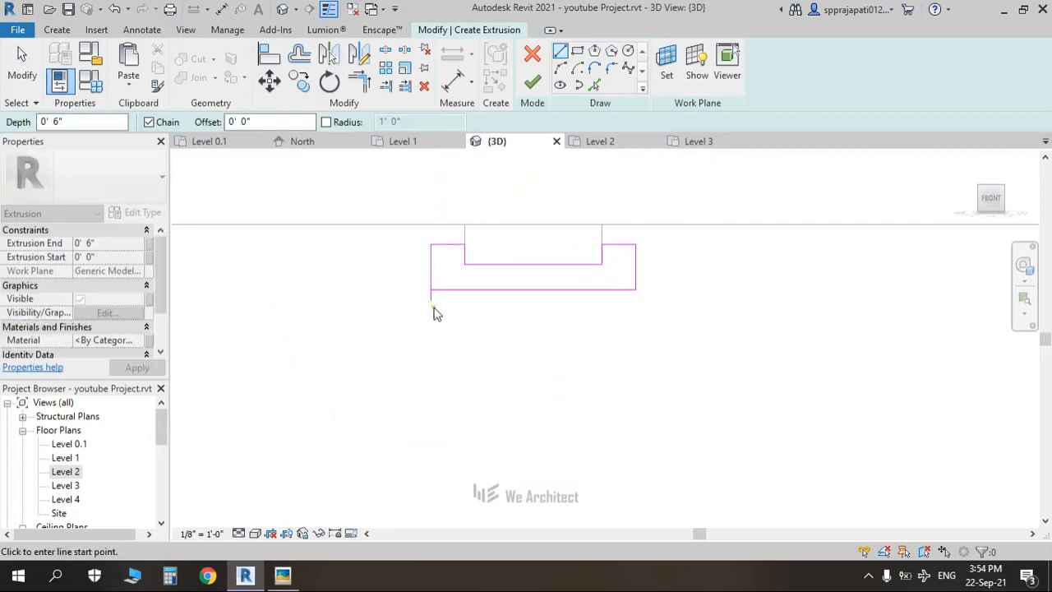
pyautogui.press('Escape')
pyautogui.press('Escape')
# Step: Trim the outline's left and bottom edges to a clean corner with TR
pyautogui.press('t')
pyautogui.press('r')
pyautogui.click(432, 276)
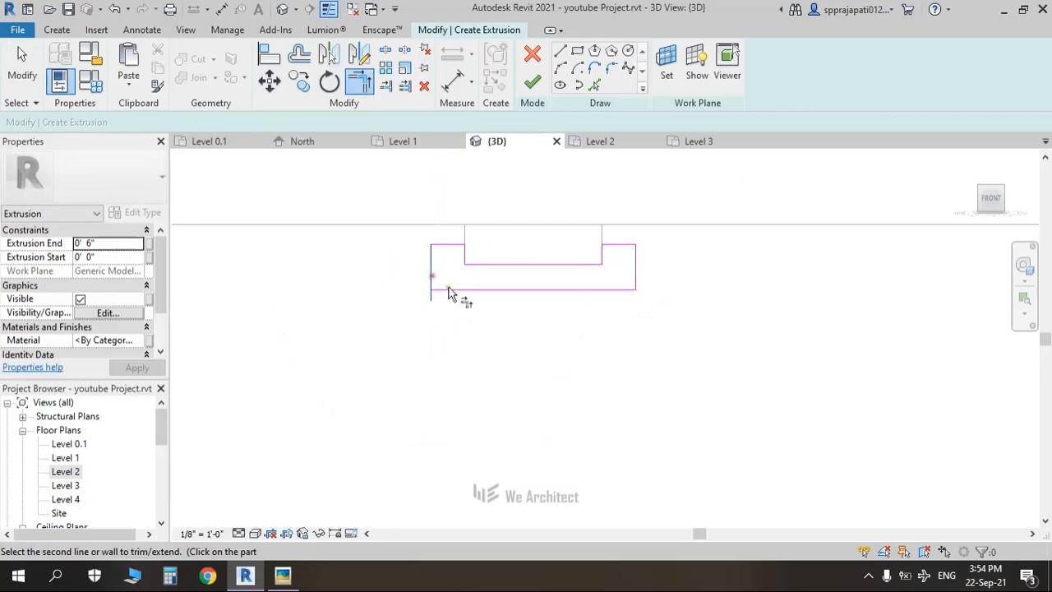
pyautogui.click(452, 291)
pyautogui.scroll(-5, 458, 294)
pyautogui.moveTo(524, 338); pyautogui.dragTo(436, 293, button='middle')
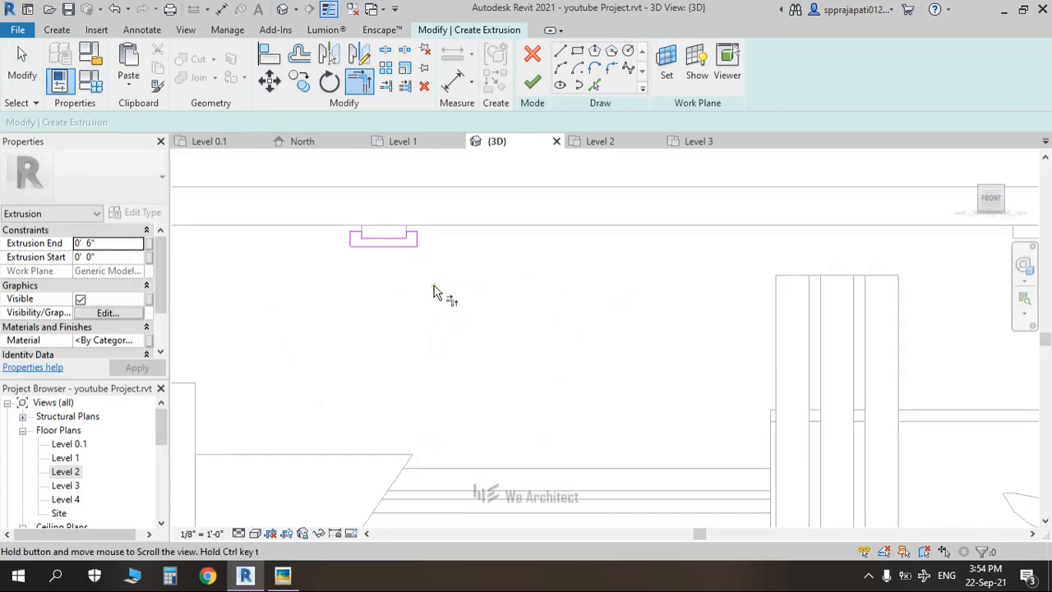
pyautogui.scroll(-3, 435, 293)
# Step: Draw a start-end-radius arc sweeping down and right from the outline's bottom edge
pyautogui.press('l')
pyautogui.press('i')
pyautogui.scroll(3, 409, 265)
pyautogui.click(408, 265)
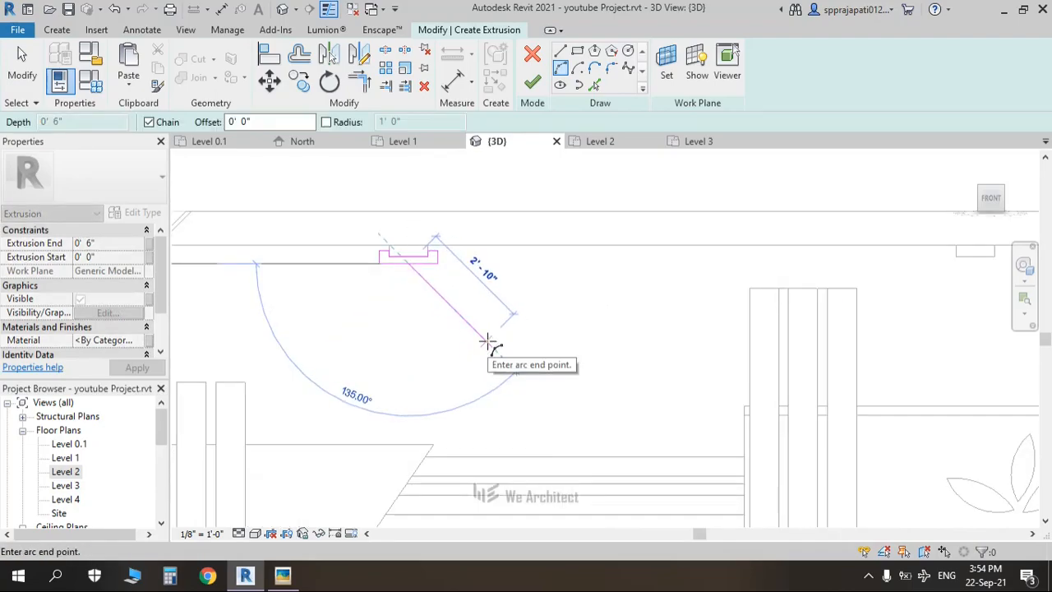
pyautogui.scroll(-1, 519, 332)
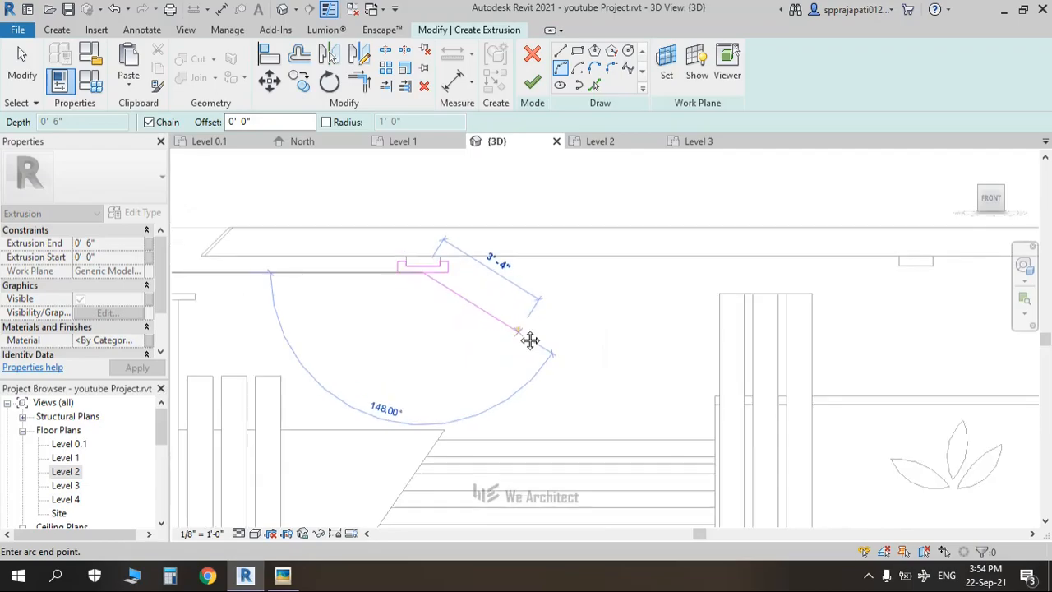
pyautogui.moveTo(529, 339); pyautogui.dragTo(519, 329, button='middle')
pyautogui.hotkey('alt', 'Tab')
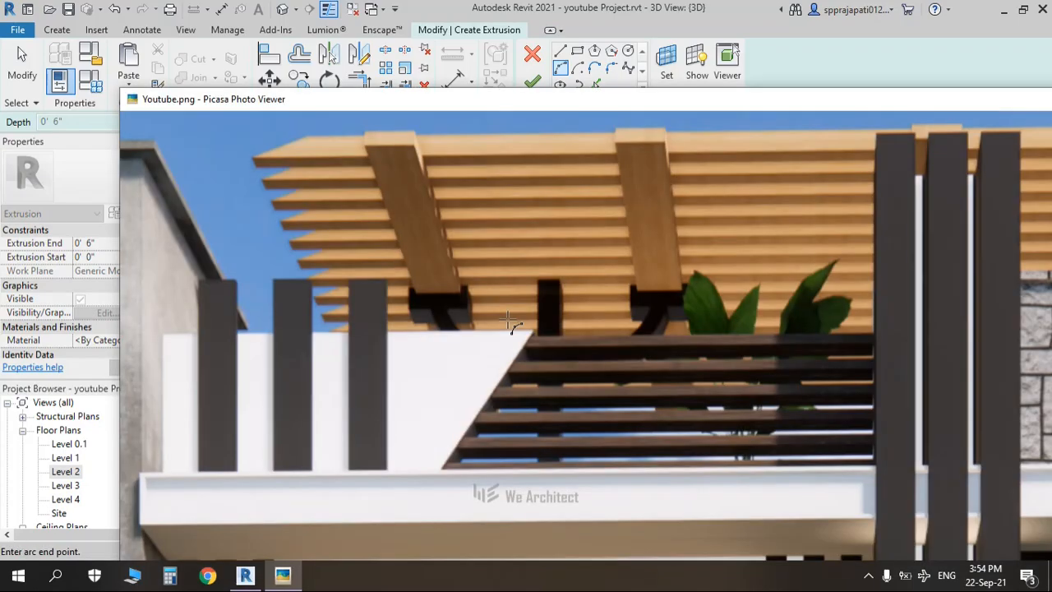
pyautogui.hotkey('alt', 'Tab')
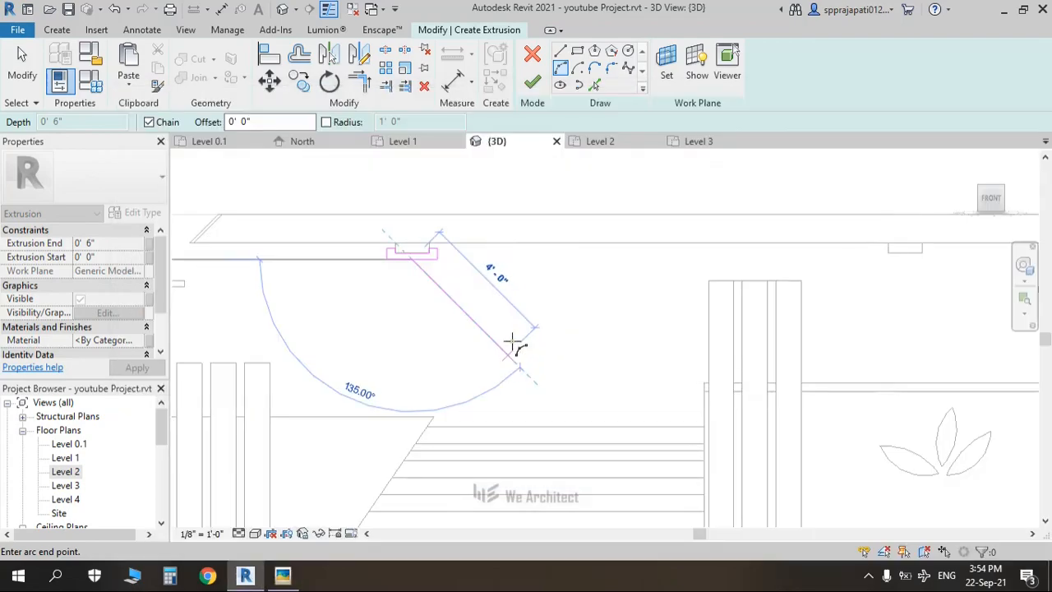
pyautogui.click(507, 327)
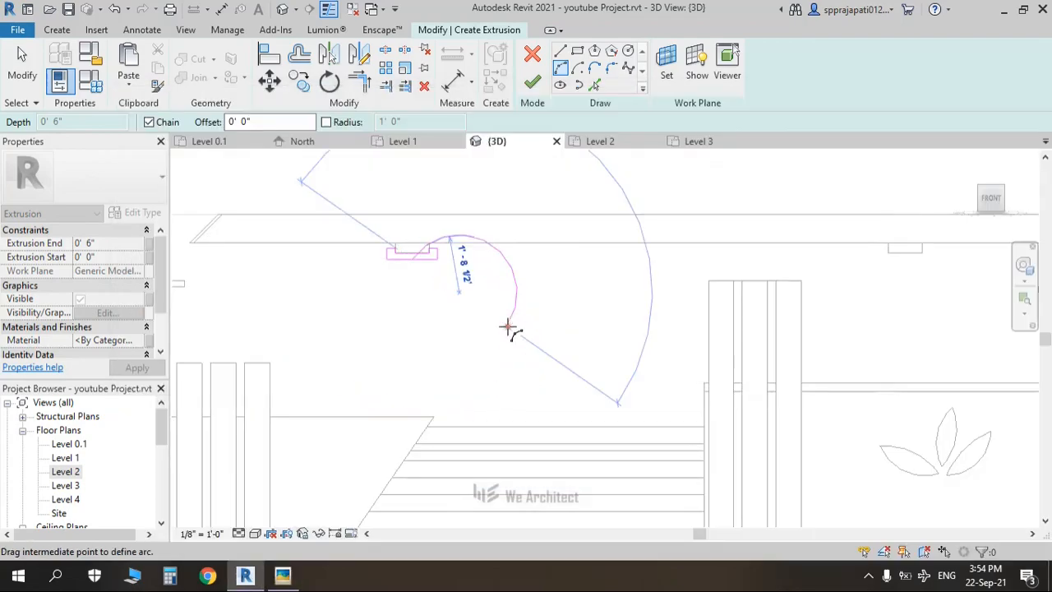
pyautogui.click(457, 290)
pyautogui.scroll(3, 456, 289)
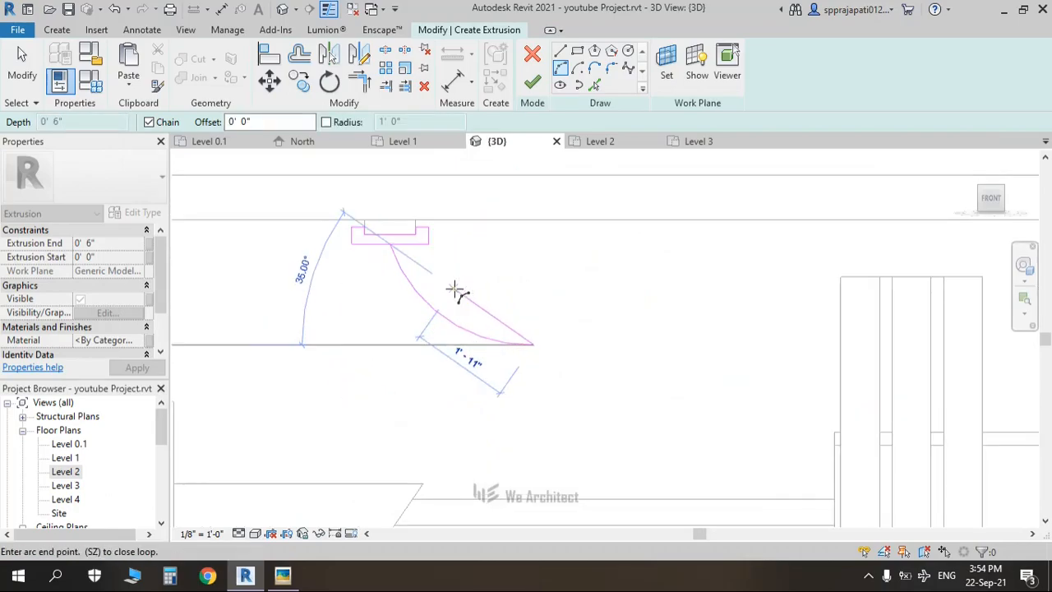
pyautogui.scroll(1, 454, 289)
pyautogui.press('Escape')
pyautogui.press('Escape')
pyautogui.click(401, 309)
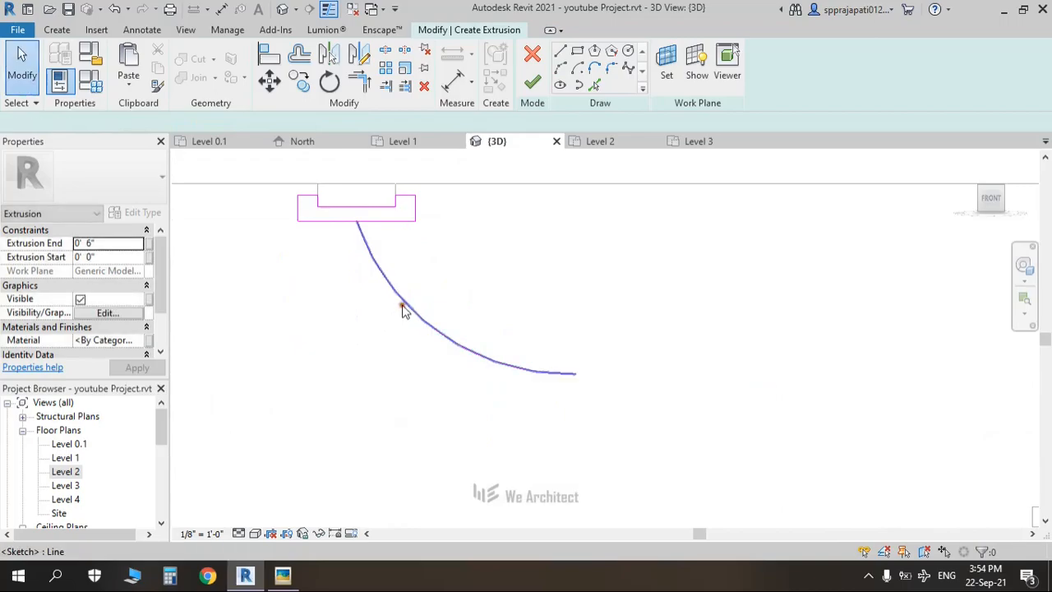
pyautogui.click(400, 308)
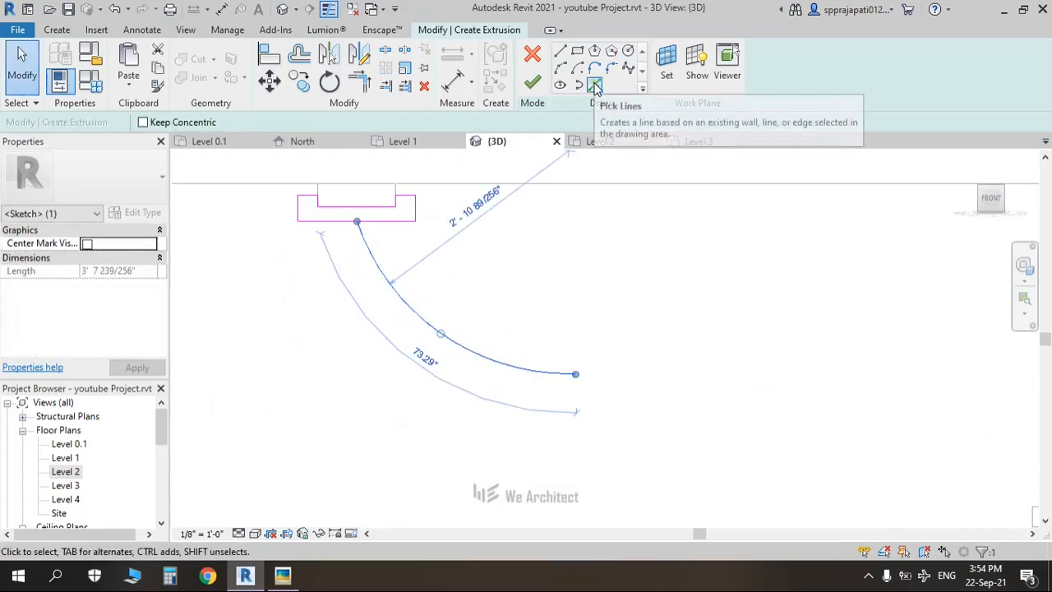
# Step: Make a 2" offset copy of the arc with Pick Lines, then delete it
pyautogui.click(595, 87)
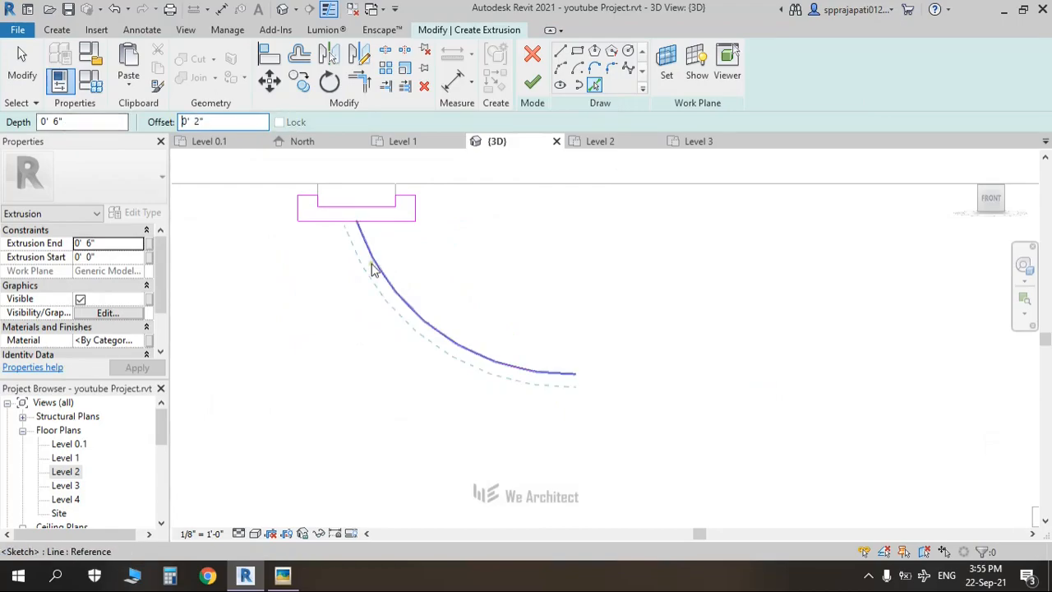
pyautogui.click(393, 286)
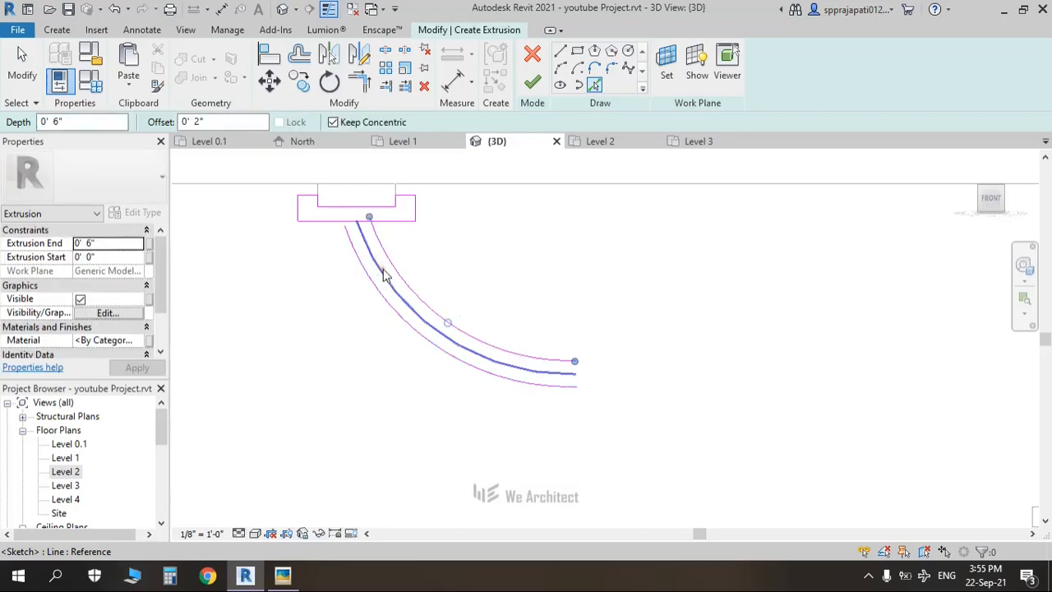
pyautogui.press('Escape')
pyautogui.click(380, 269)
pyautogui.press('Delete')
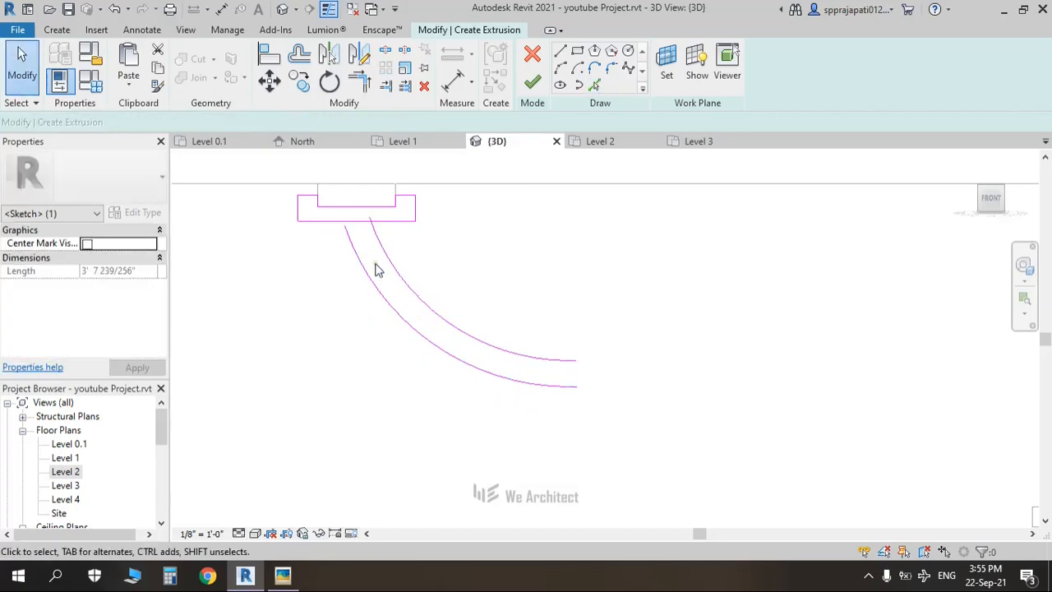
# Step: Split the outline's bottom line and trim the inner arc to meet it at a corner
pyautogui.press('l')
pyautogui.click(357, 221)
pyautogui.press('Escape')
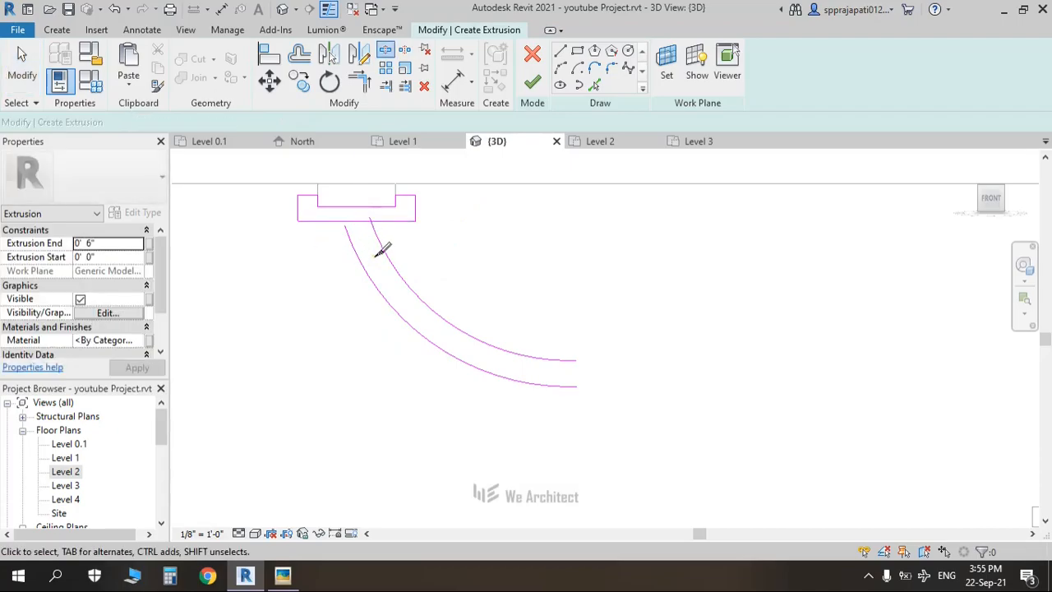
pyautogui.press('t')
pyautogui.press('r')
pyautogui.click(383, 252)
pyautogui.click(390, 223)
# Step: Select the bracket's sketch lines and start a Mirror, then cancel it
pyautogui.scroll(-2, 448, 275)
pyautogui.moveTo(555, 299); pyautogui.dragTo(473, 279, button='middle')
pyautogui.scroll(-3, 460, 277)
pyautogui.moveTo(276, 189); pyautogui.dragTo(521, 364)
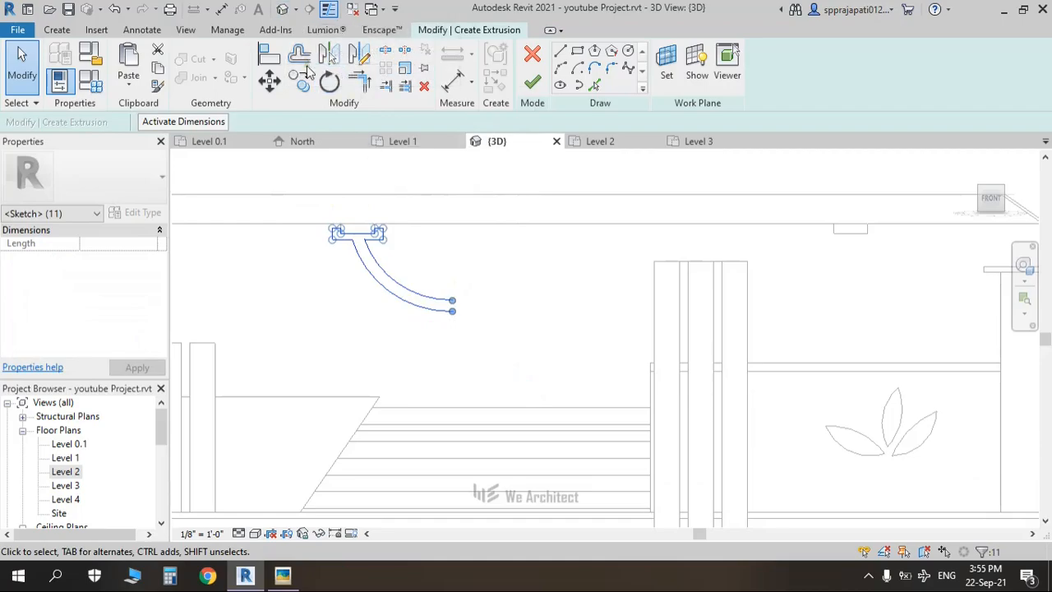
pyautogui.click(359, 54)
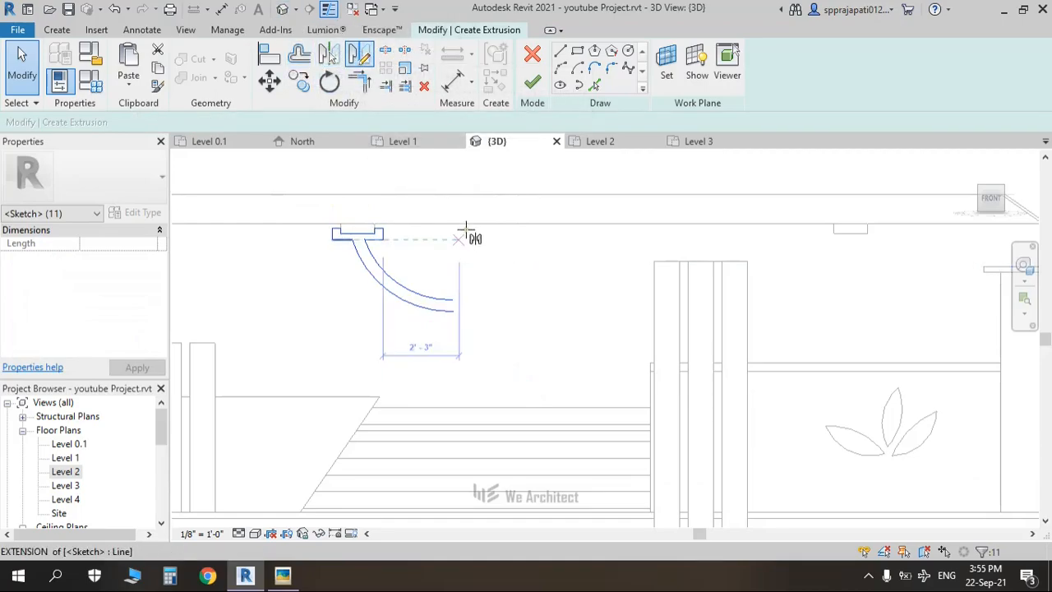
pyautogui.press('Escape')
pyautogui.press('Escape')
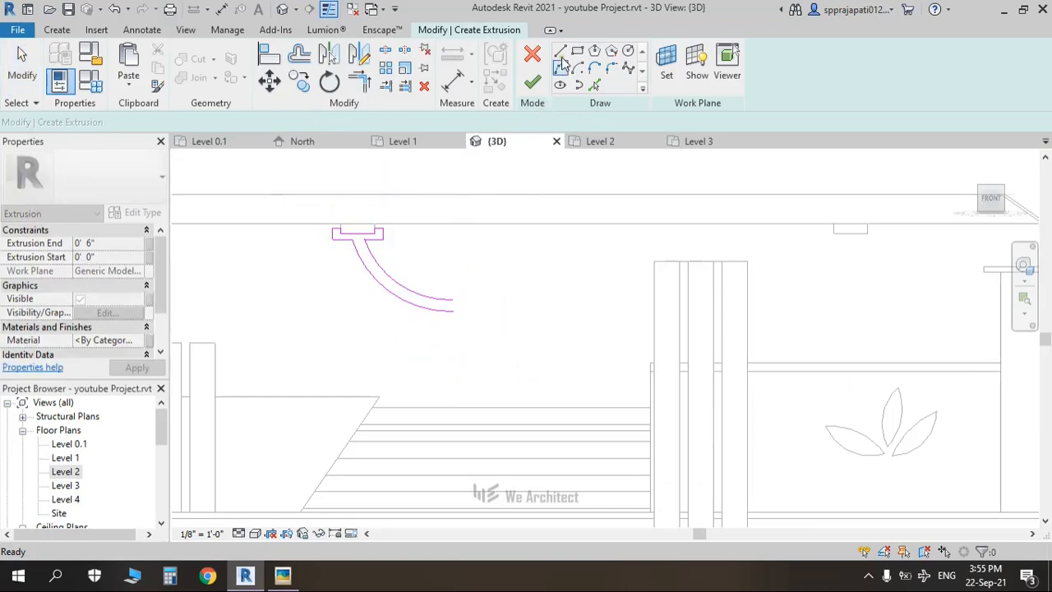
# Step: Draw a vertical line from the arc's end and a post down to the base with a bottom stub
pyautogui.click(561, 54)
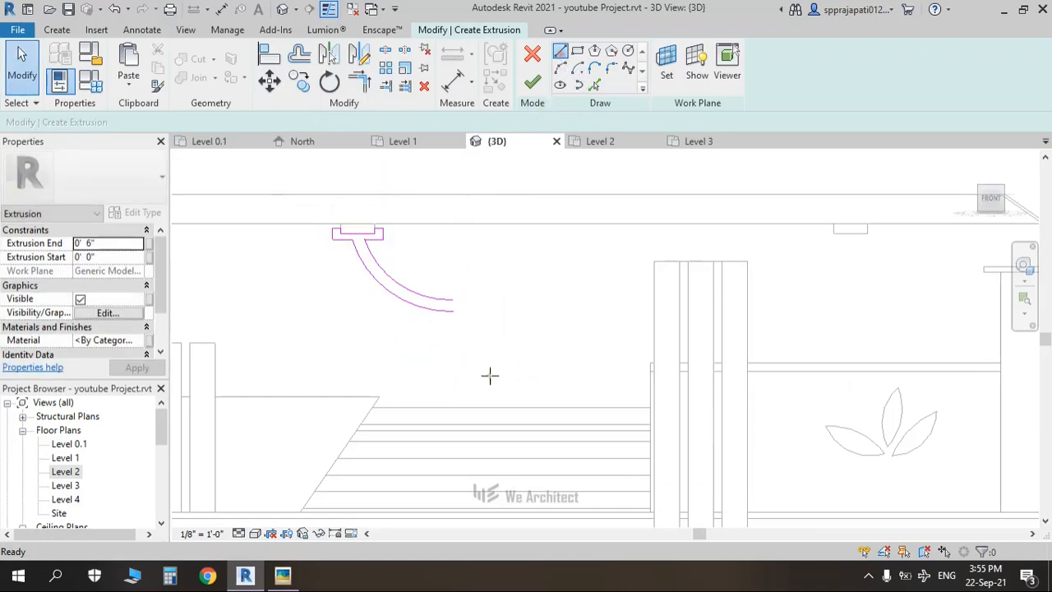
pyautogui.click(452, 301)
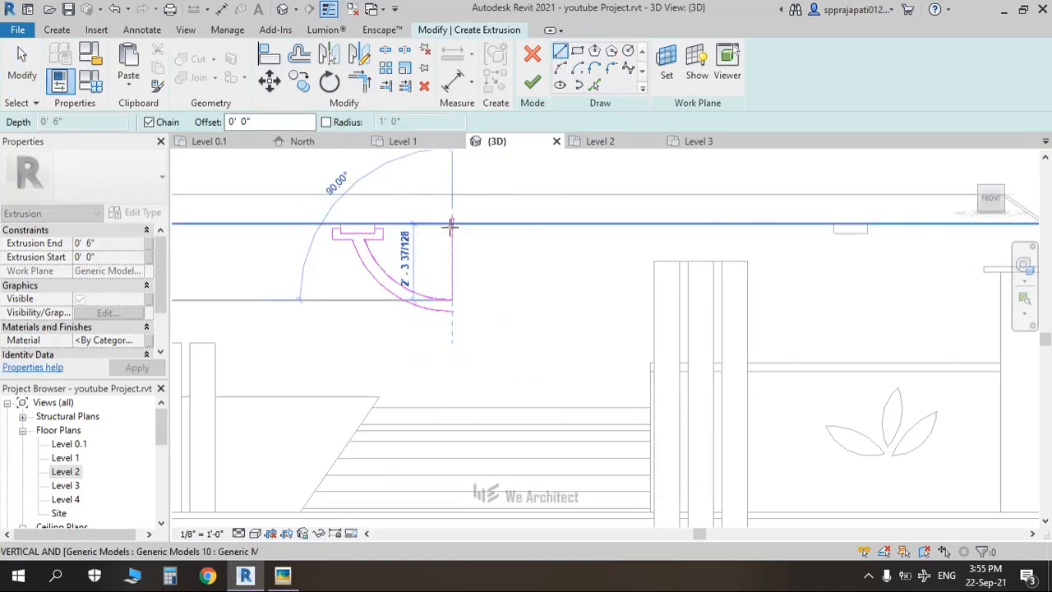
pyautogui.click(452, 235)
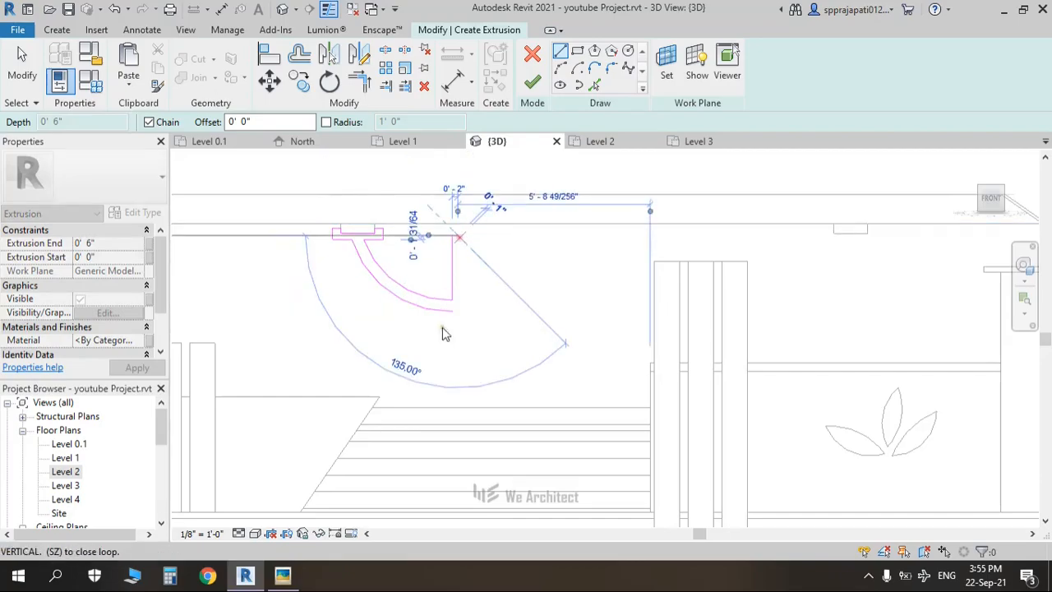
pyautogui.press('Escape')
pyautogui.press('Escape')
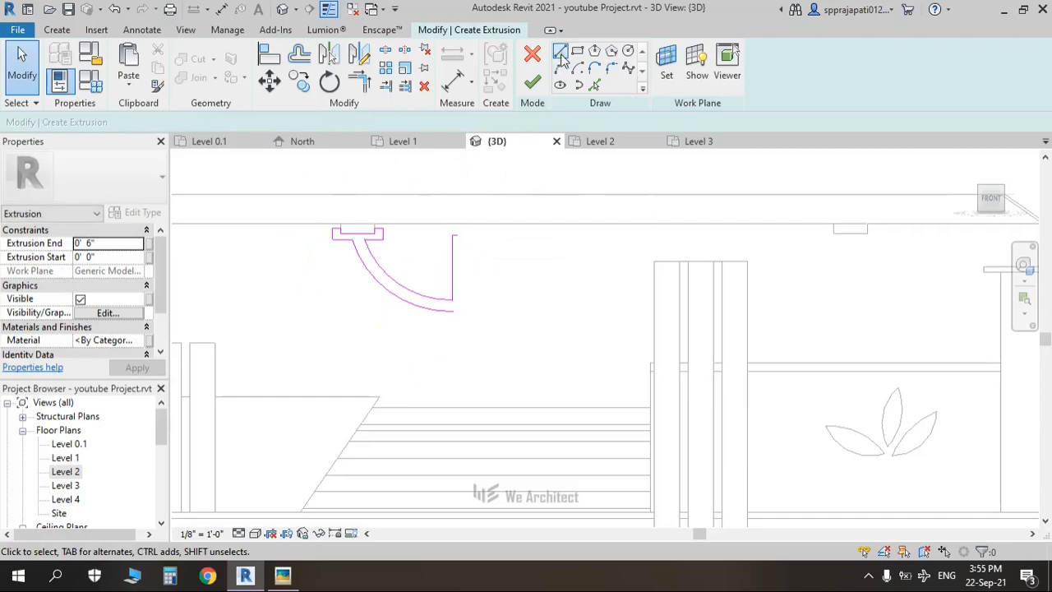
pyautogui.click(452, 311)
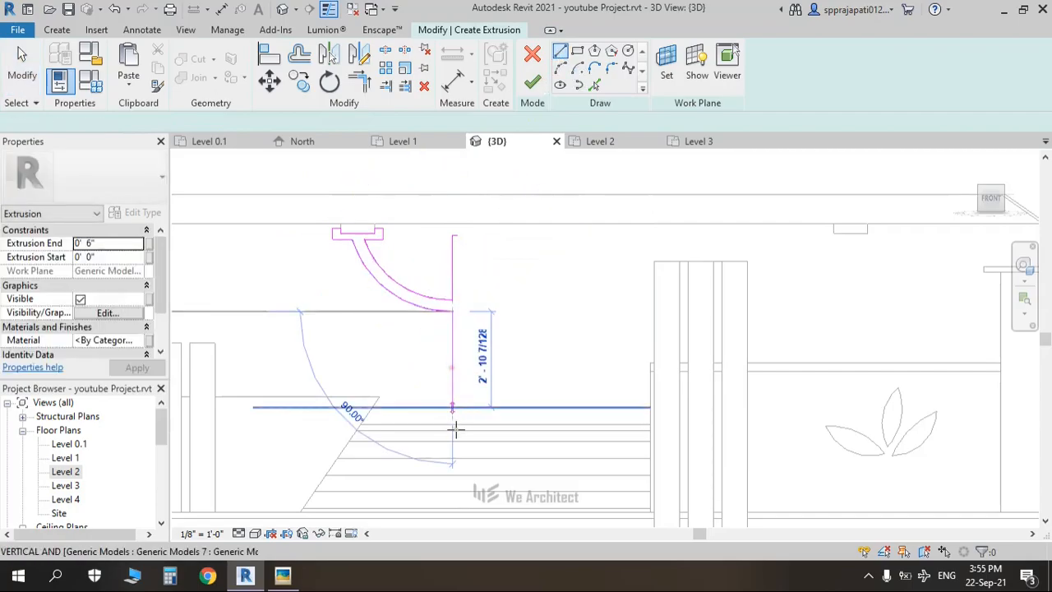
pyautogui.scroll(-2, 458, 451)
pyautogui.scroll(5, 452, 415)
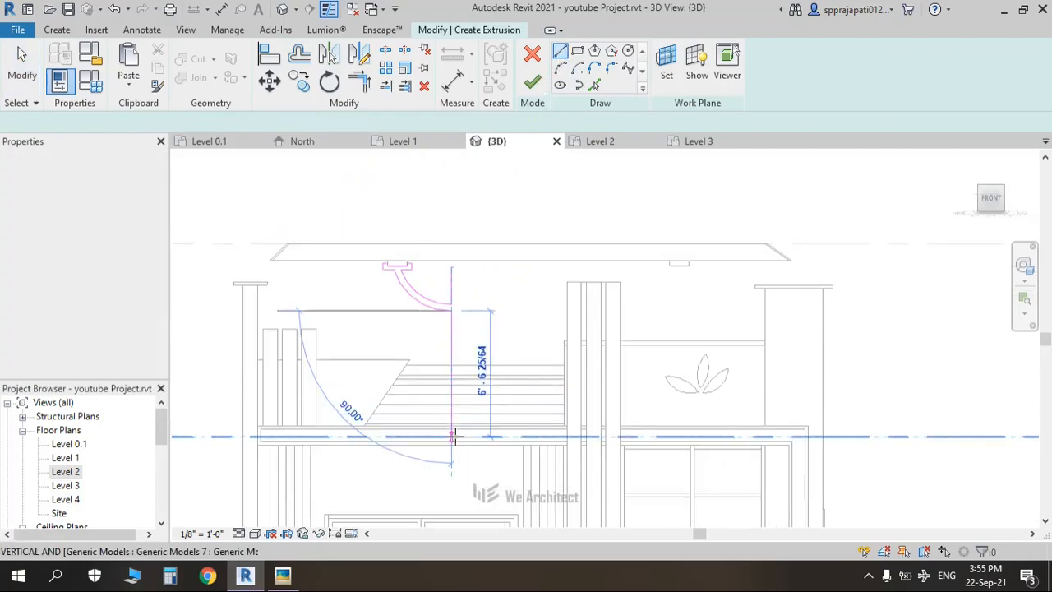
pyautogui.click(449, 423)
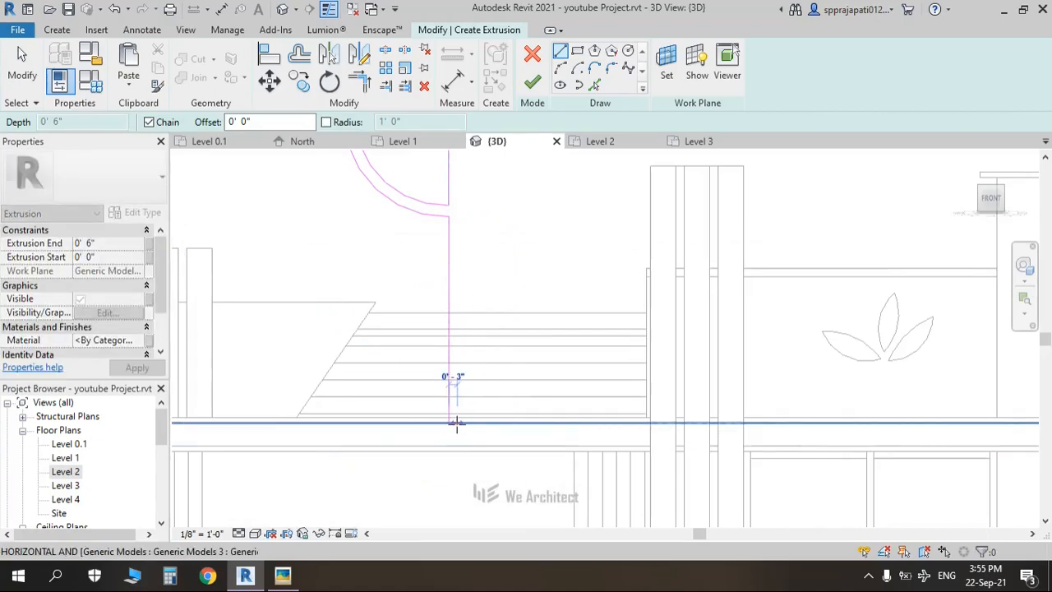
pyautogui.click(457, 424)
pyautogui.press('Escape')
# Step: Set the top stub of the post to 3" through its temporary dimension
pyautogui.moveTo(455, 281); pyautogui.dragTo(442, 446, button='middle')
pyautogui.scroll(2, 448, 315)
pyautogui.scroll(3, 449, 313)
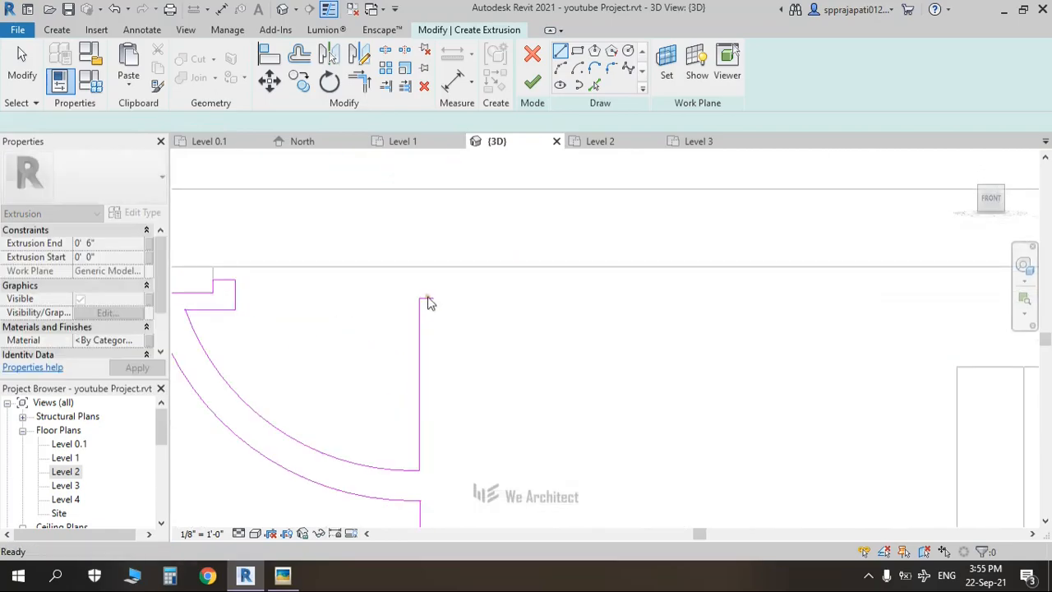
pyautogui.click(428, 299)
pyautogui.click(426, 253)
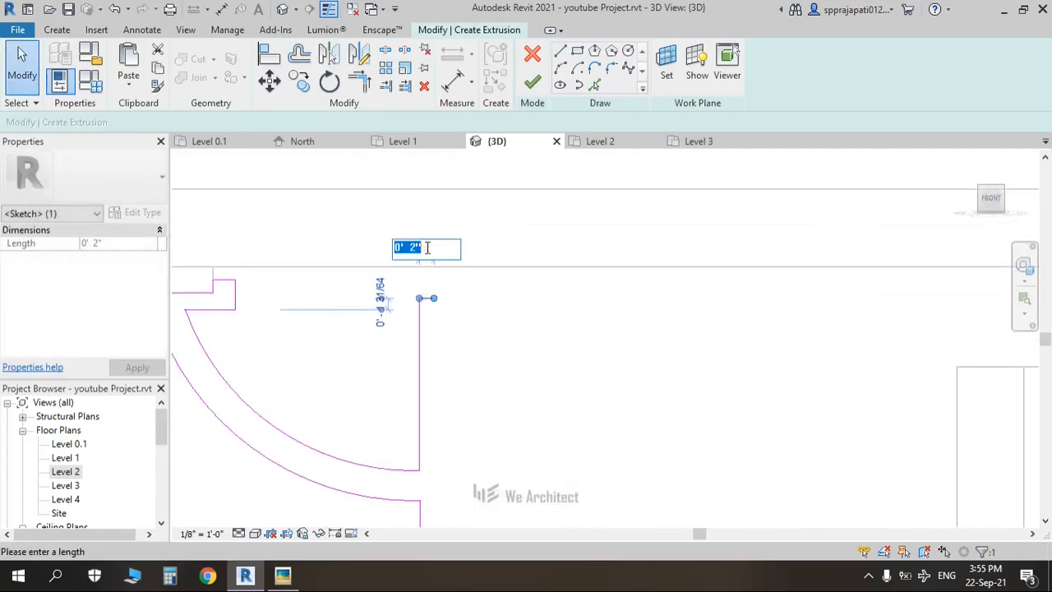
pyautogui.write('3')
pyautogui.press('Return')
pyautogui.press('Escape')
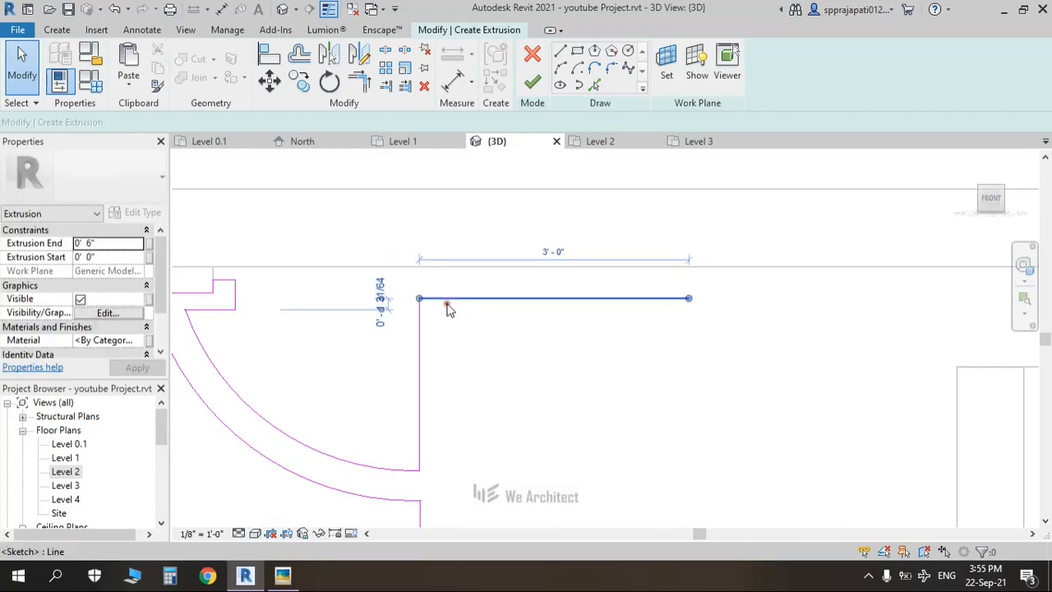
pyautogui.click(449, 298)
pyautogui.click(553, 252)
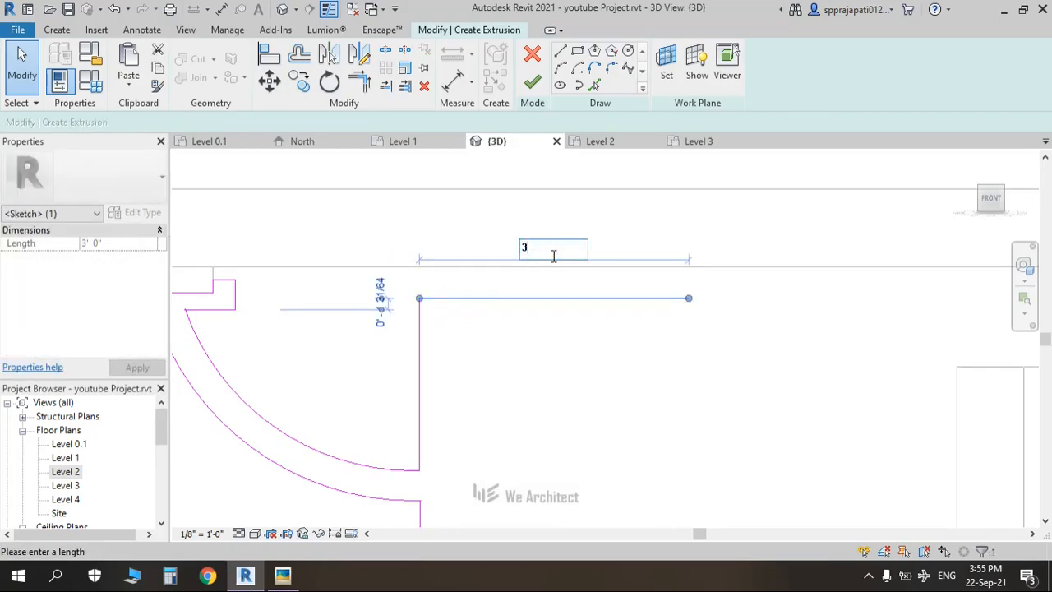
pyautogui.press('Return')
pyautogui.click(507, 291)
# Step: Window-select all the half-profile sketch lines
pyautogui.scroll(-3, 507, 299)
pyautogui.moveTo(507, 300); pyautogui.dragTo(501, 233, button='middle')
pyautogui.scroll(-2, 503, 237)
pyautogui.moveTo(292, 164); pyautogui.dragTo(521, 510)
# Step: Mirror-copy the selected half profile about an axis drawn along the post's edge
pyautogui.click(359, 60)
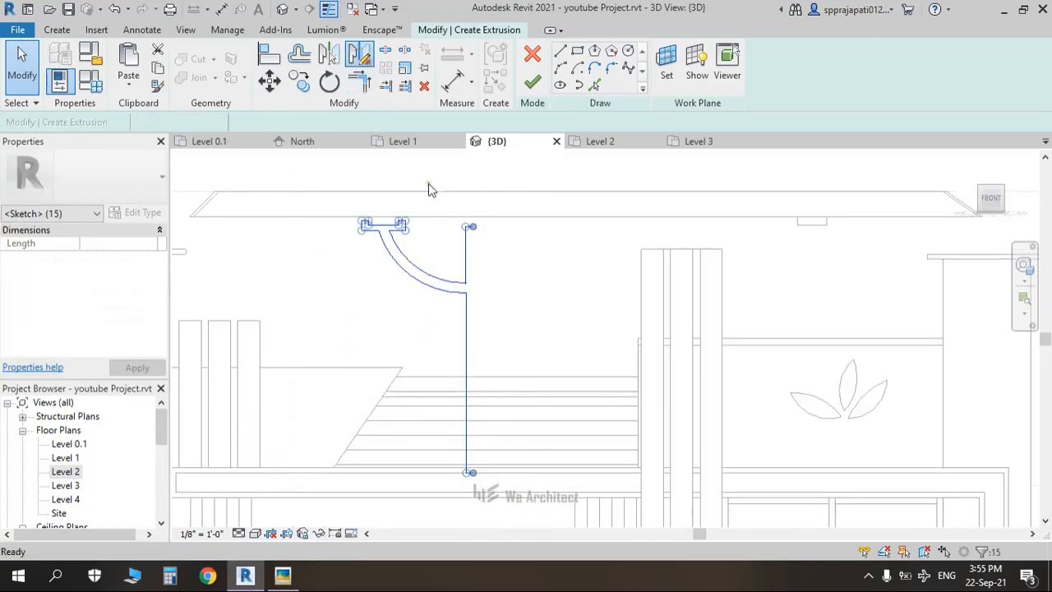
pyautogui.scroll(2, 481, 237)
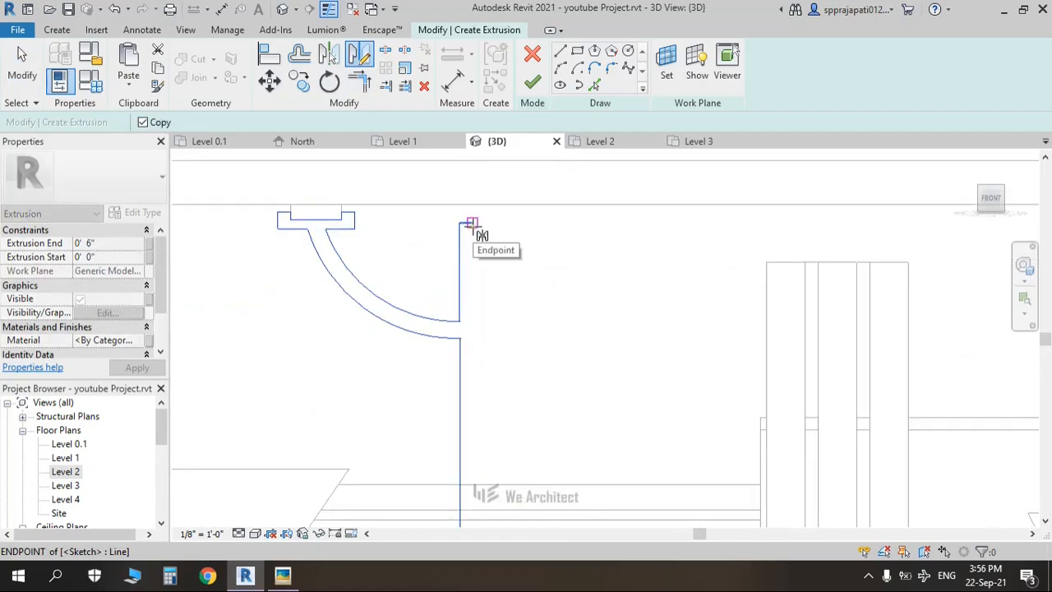
pyautogui.click(472, 222)
pyautogui.moveTo(473, 356); pyautogui.dragTo(463, 179, button='middle')
pyautogui.click(464, 204)
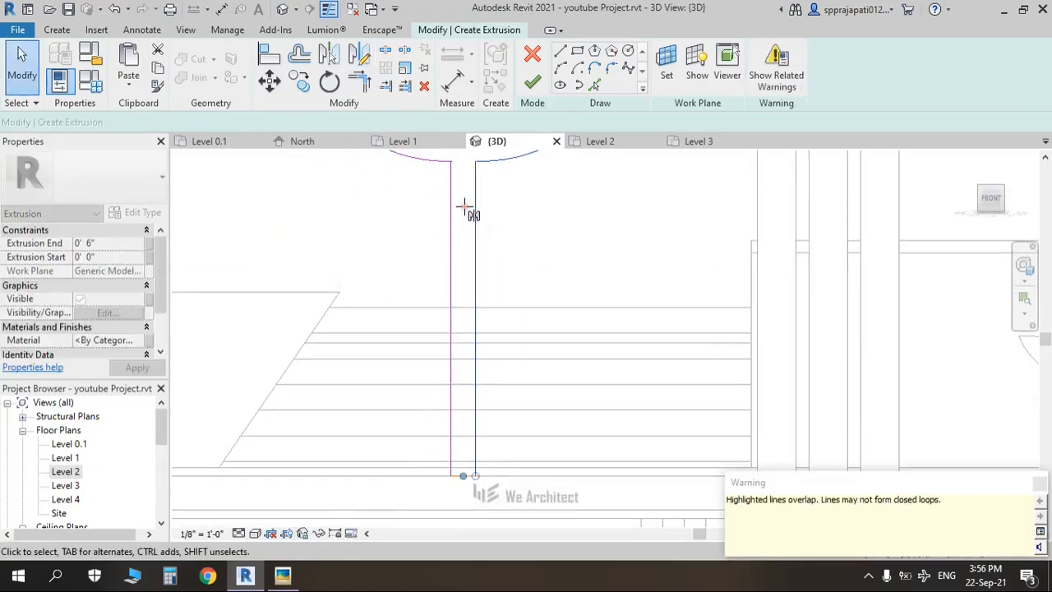
pyautogui.moveTo(469, 333); pyautogui.dragTo(467, 378, button='middle')
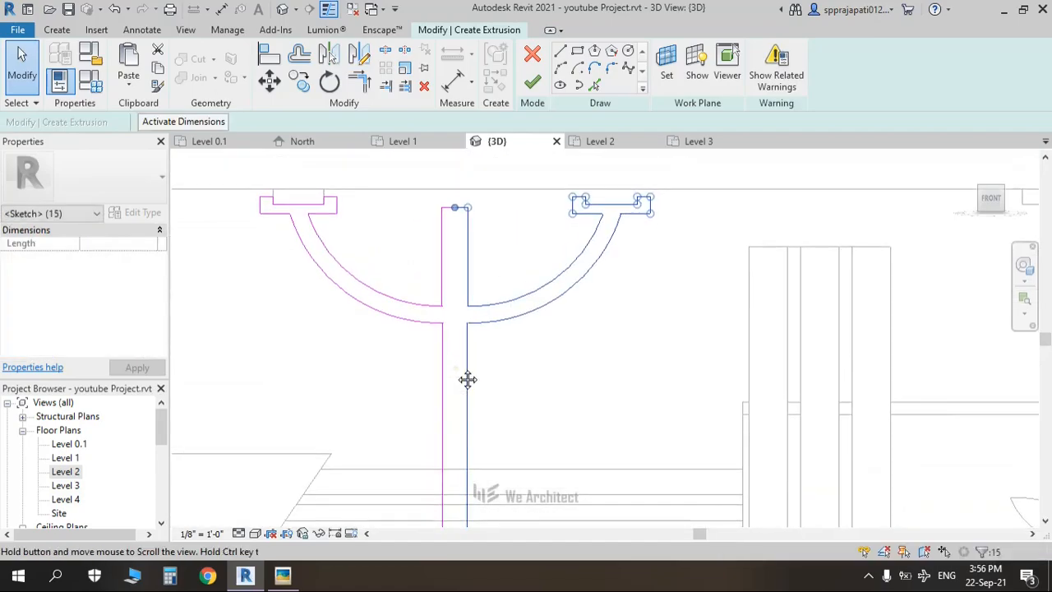
pyautogui.click(457, 369)
# Step: Delete the overlapping bottom line of the post, then undo the deletion
pyautogui.moveTo(512, 453); pyautogui.dragTo(533, 239, button='middle')
pyautogui.scroll(2, 445, 446)
pyautogui.scroll(2, 494, 412)
pyautogui.click(485, 431)
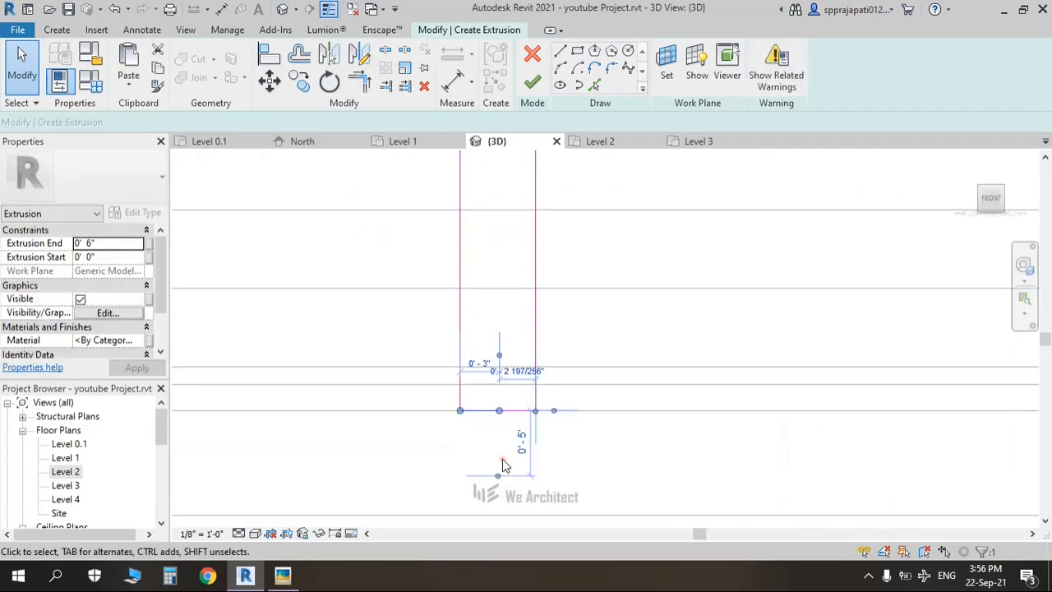
pyautogui.press('Delete')
pyautogui.hotkey('ctrl', 'z')
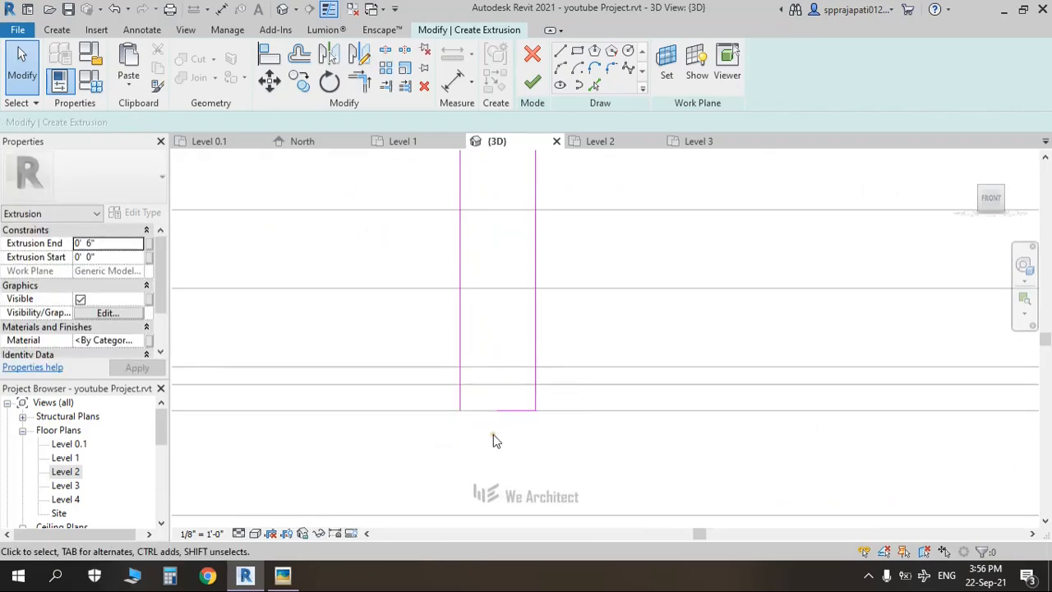
pyautogui.scroll(-4, 485, 432)
pyautogui.moveTo(537, 354); pyautogui.dragTo(489, 499, button='middle')
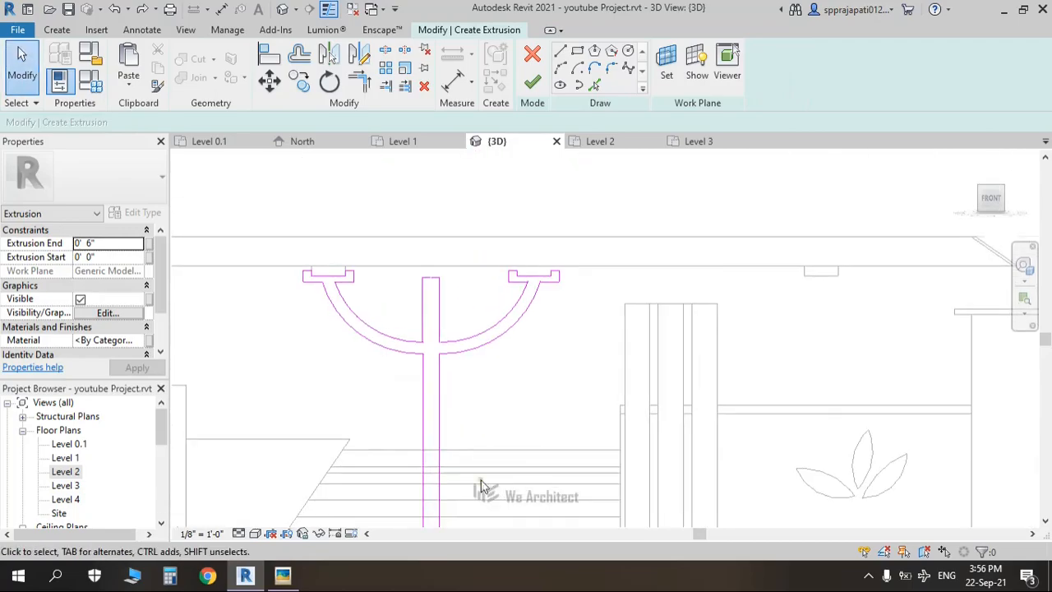
# Step: Attempt to finish the sketch, continue past the closed-loop error, and delete the overlapping bottom line
pyautogui.click(532, 82)
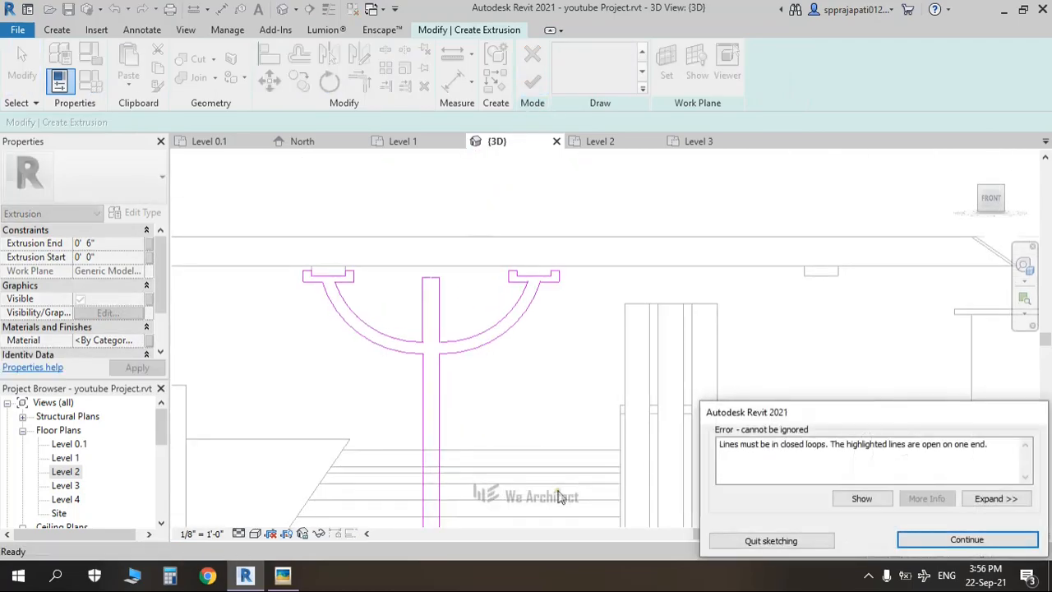
pyautogui.moveTo(501, 441); pyautogui.dragTo(515, 247, button='middle')
pyautogui.scroll(6, 445, 377)
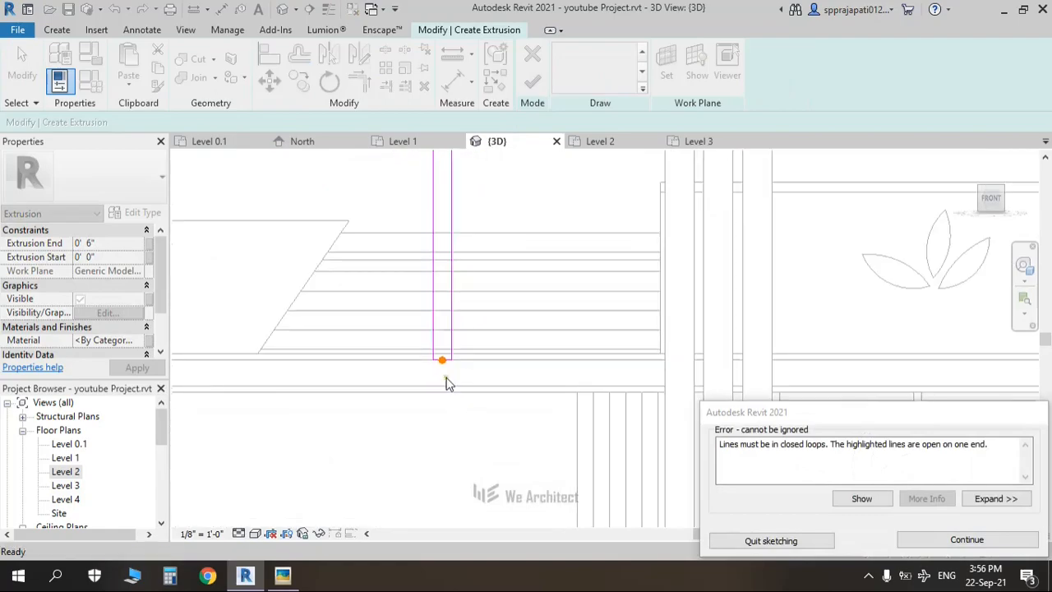
pyautogui.scroll(4, 434, 332)
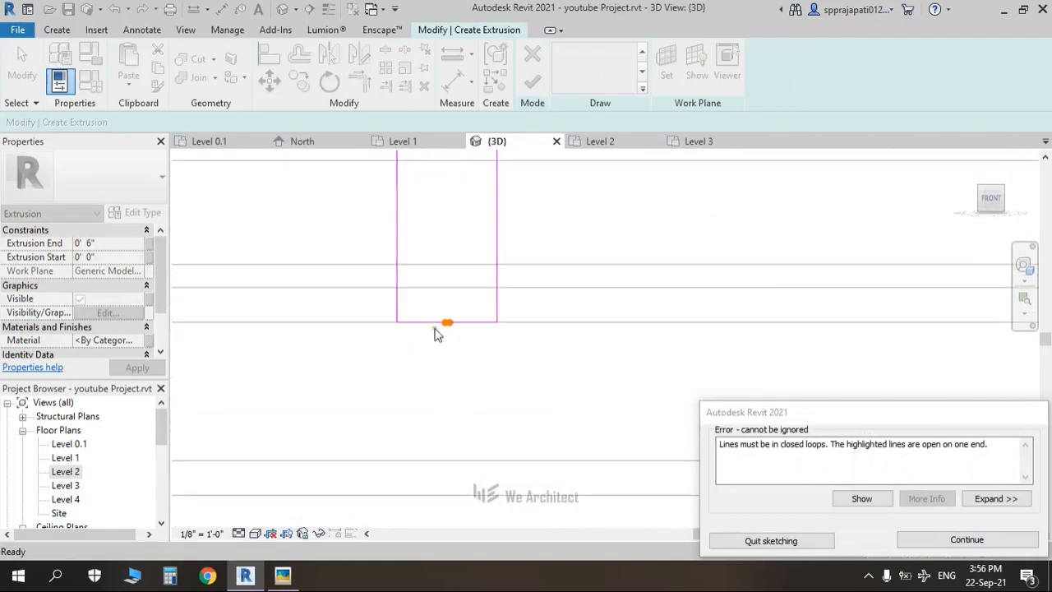
pyautogui.click(927, 542)
pyautogui.click(491, 319)
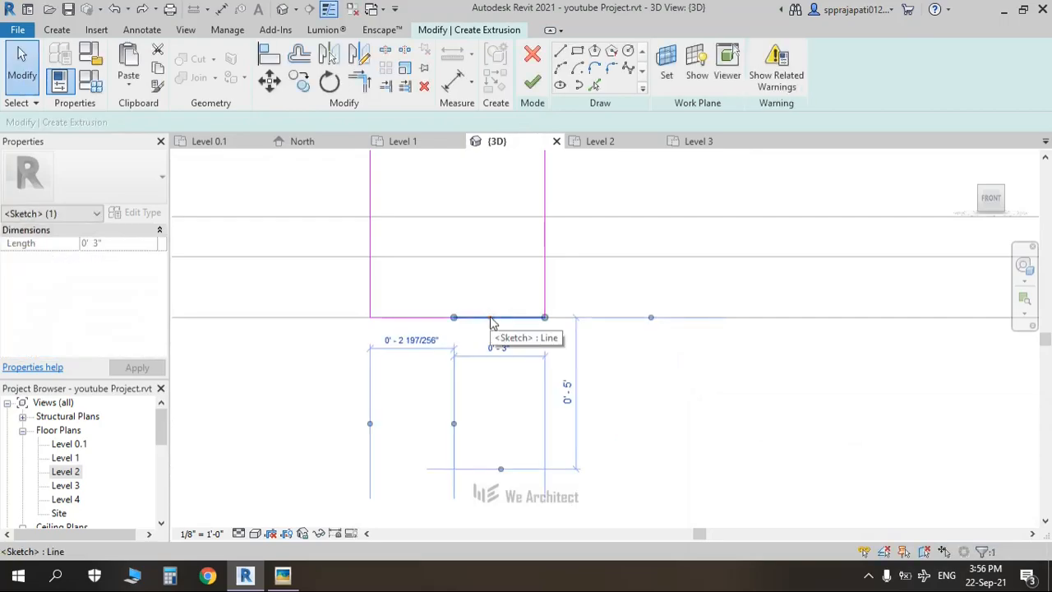
pyautogui.press('Delete')
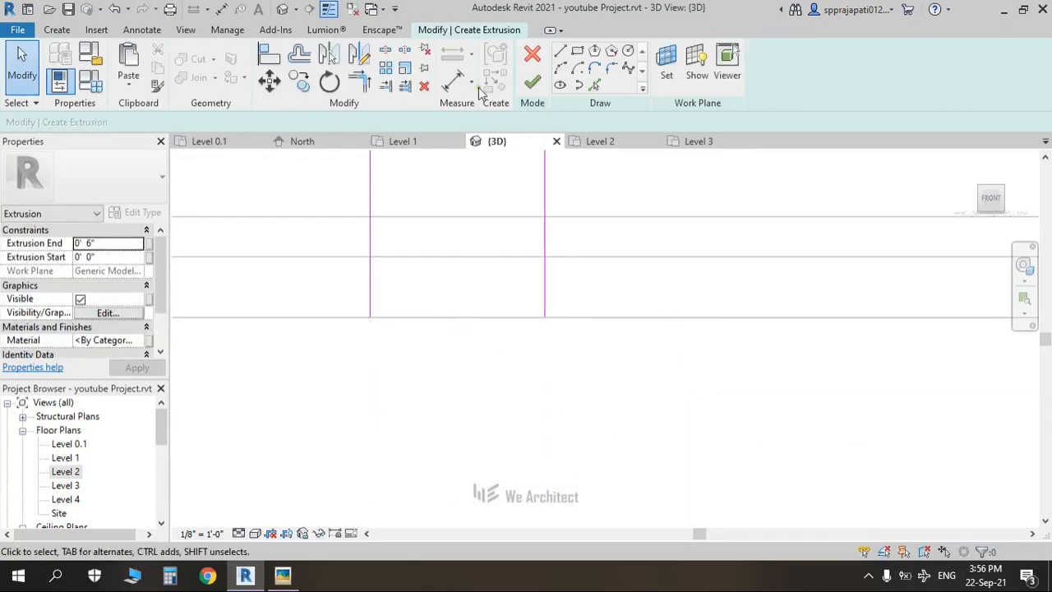
# Step: Draw a closing line across the post's bottom and finish the bracket extrusion
pyautogui.click(562, 52)
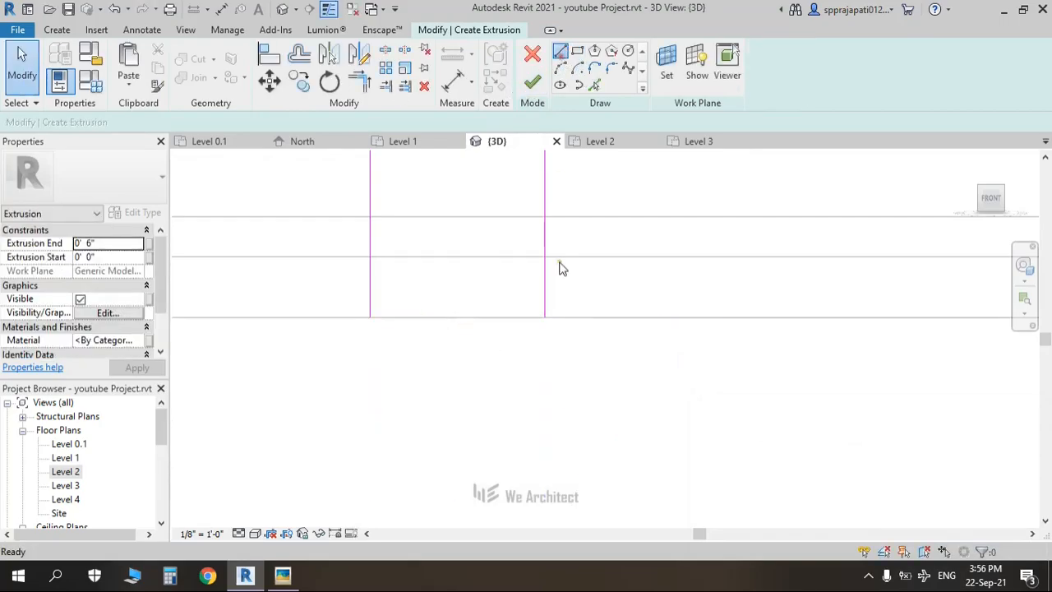
pyautogui.click(545, 317)
pyautogui.click(370, 316)
pyautogui.press('Escape')
pyautogui.click(532, 85)
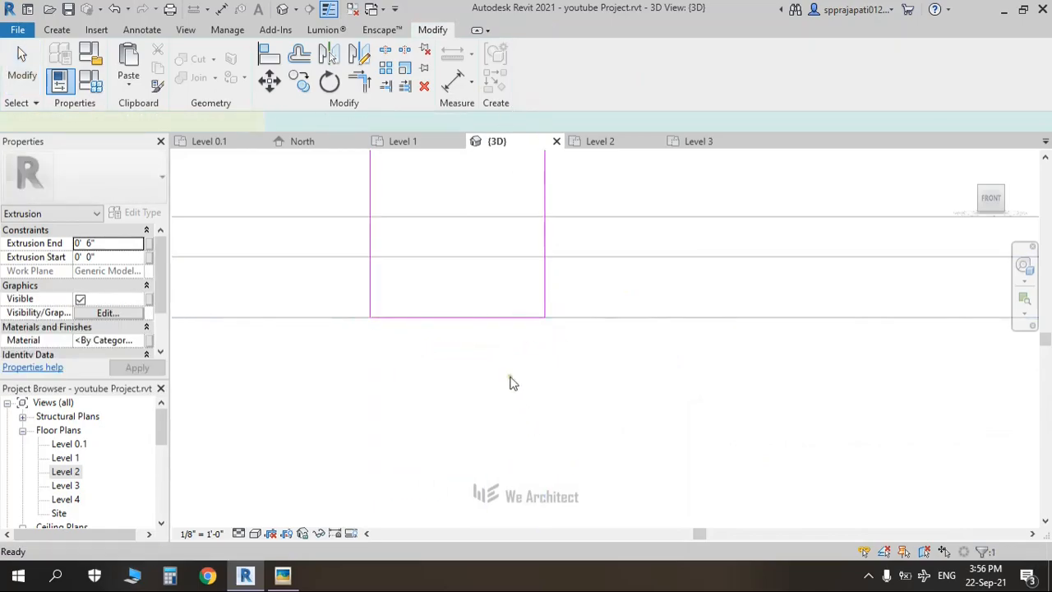
pyautogui.scroll(-8, 496, 355)
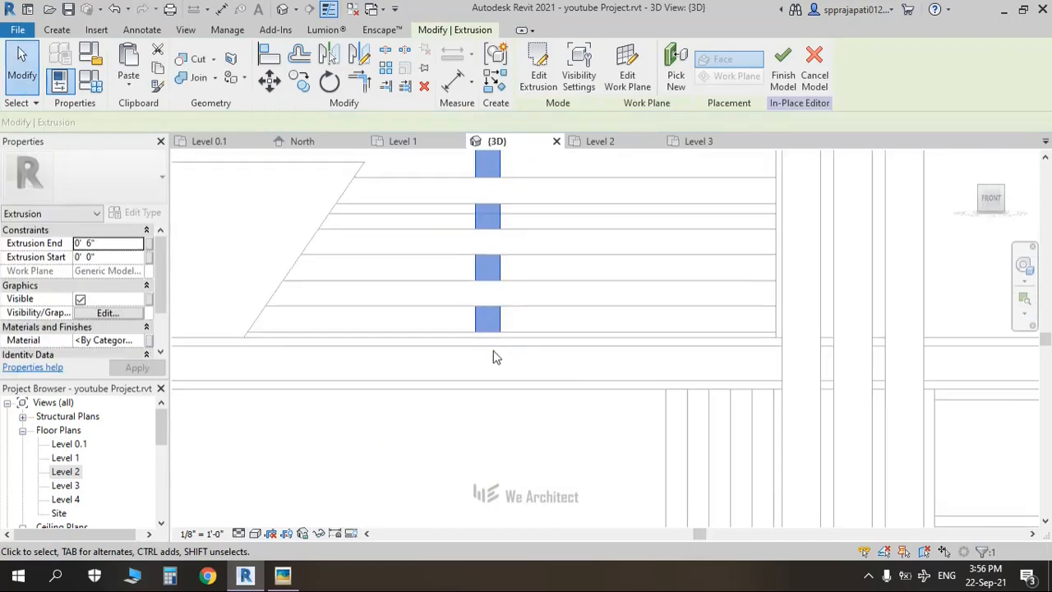
pyautogui.moveTo(526, 300); pyautogui.dragTo(524, 326, button='middle')
pyautogui.scroll(6, 490, 328)
pyautogui.click(491, 329)
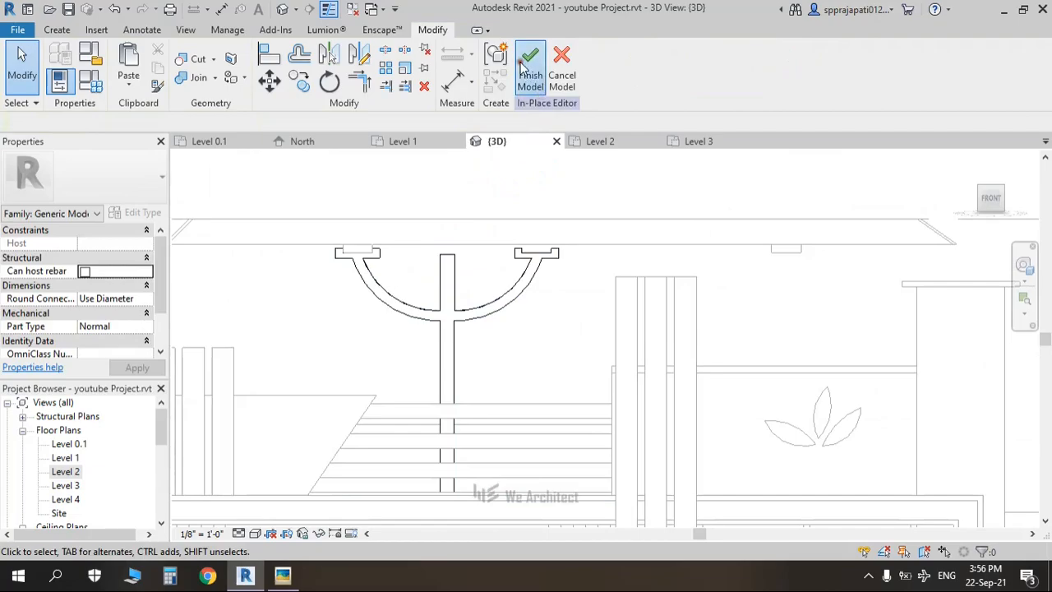
# Step: Open the existing pergola generic model with Edit In-Place, choosing Ungroup when the group error appears
pyautogui.scroll(2, 361, 256)
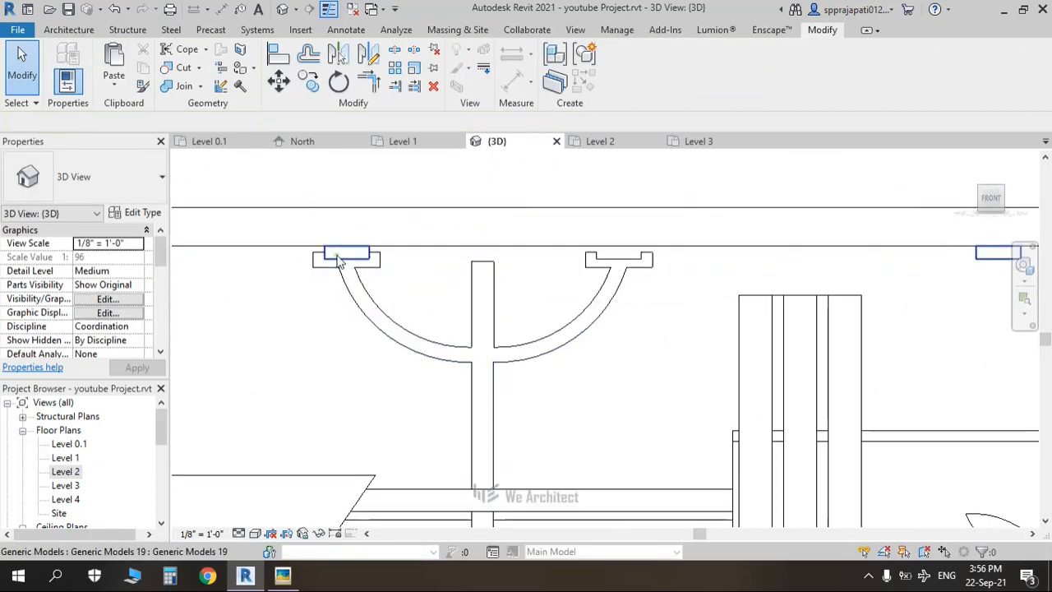
pyautogui.click(338, 258)
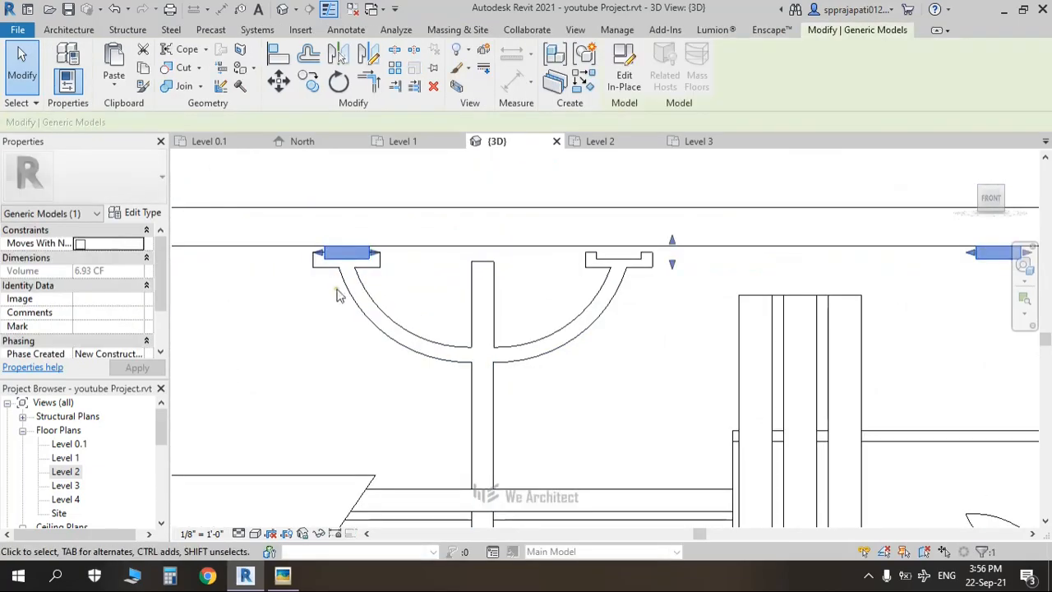
pyautogui.click(618, 80)
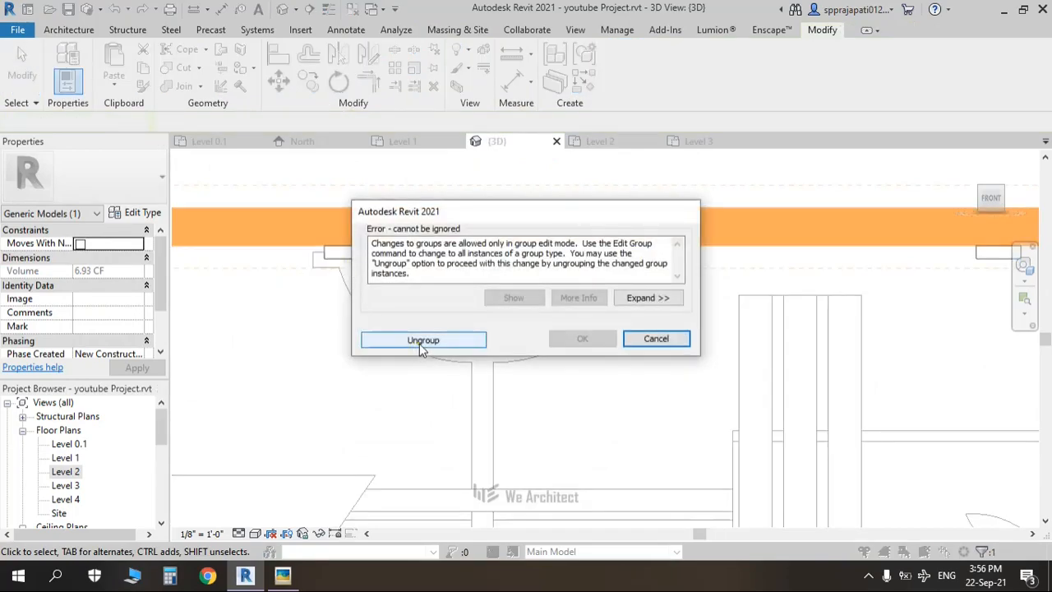
pyautogui.click(651, 340)
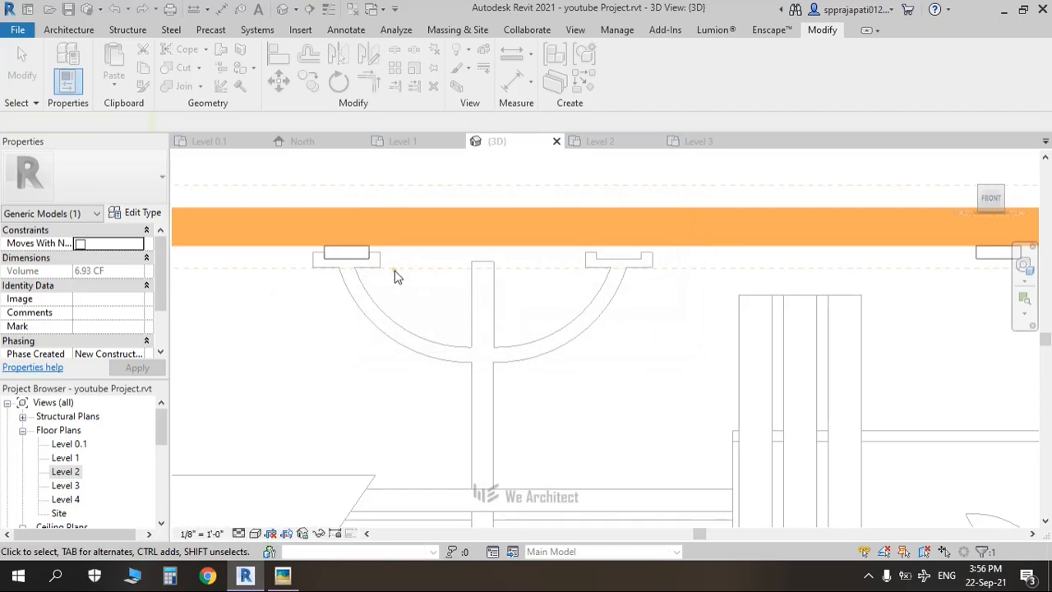
pyautogui.click(365, 260)
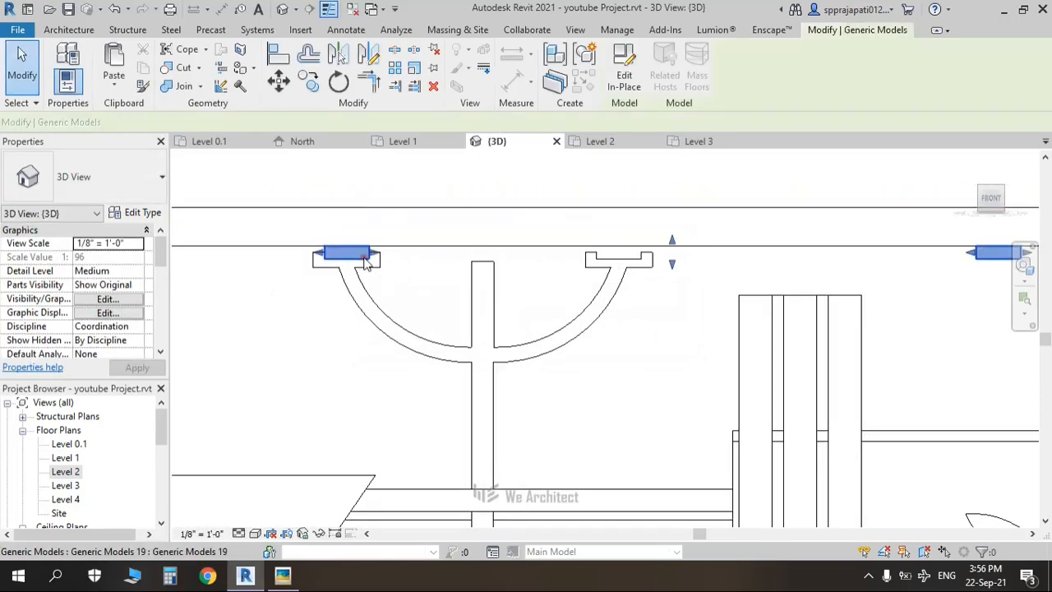
pyautogui.click(624, 72)
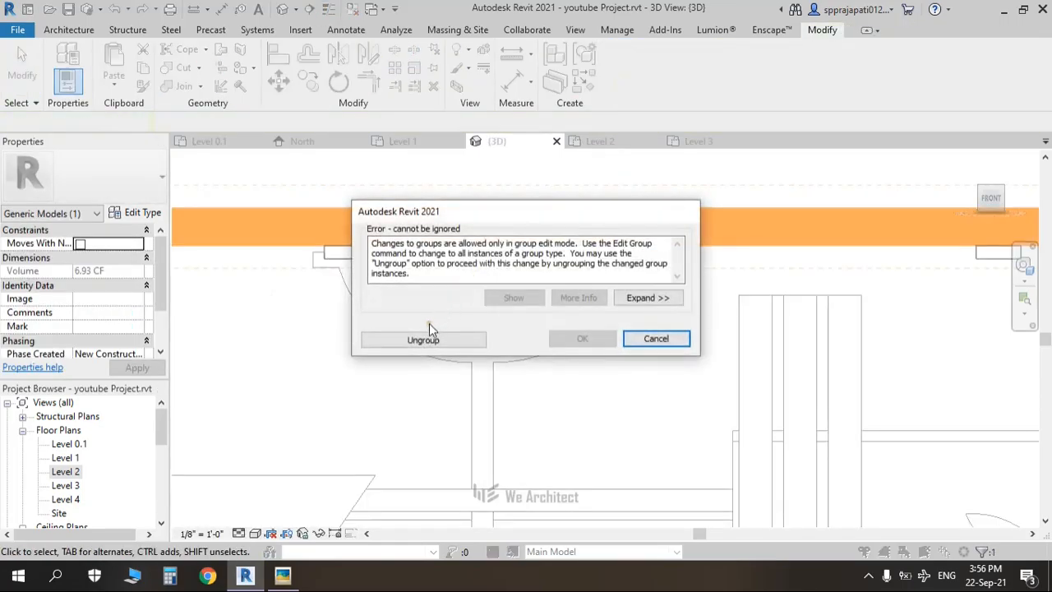
pyautogui.click(423, 340)
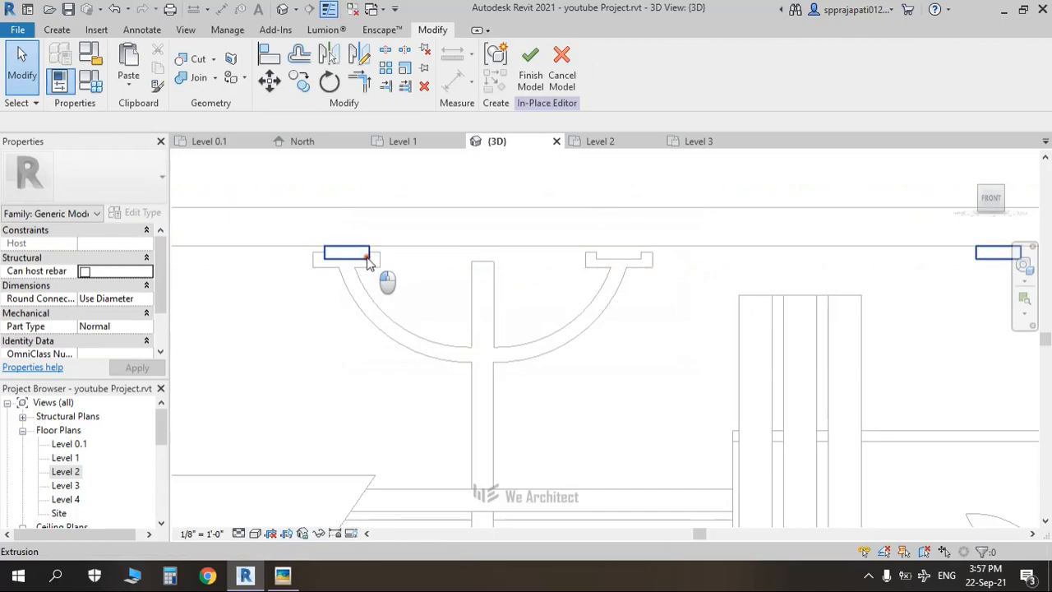
# Step: Select the block extrusion on the left bracket after briefly opening and exiting its profile edit
pyautogui.click(370, 262)
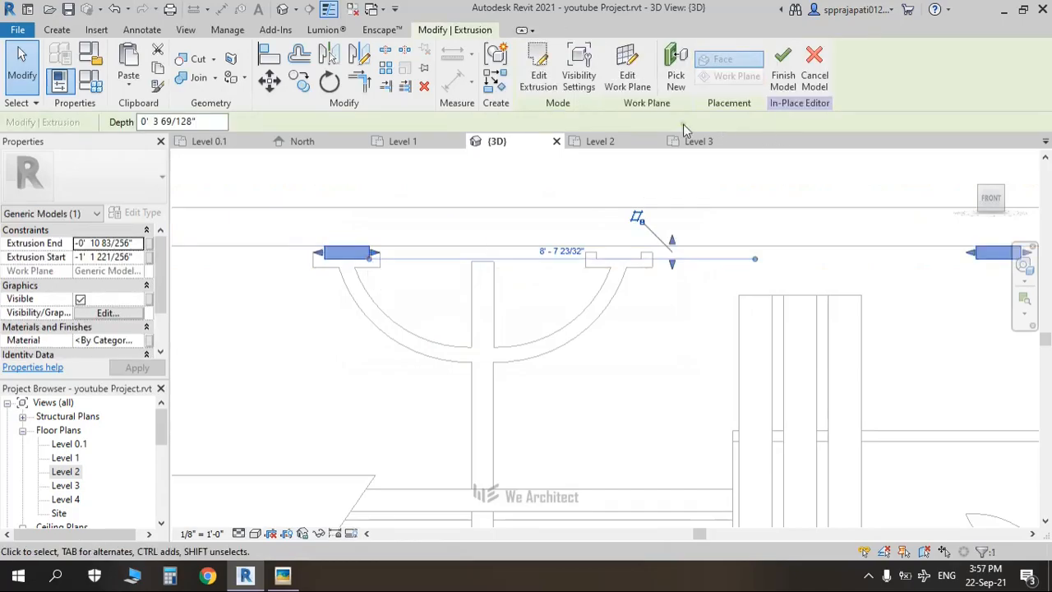
pyautogui.click(548, 91)
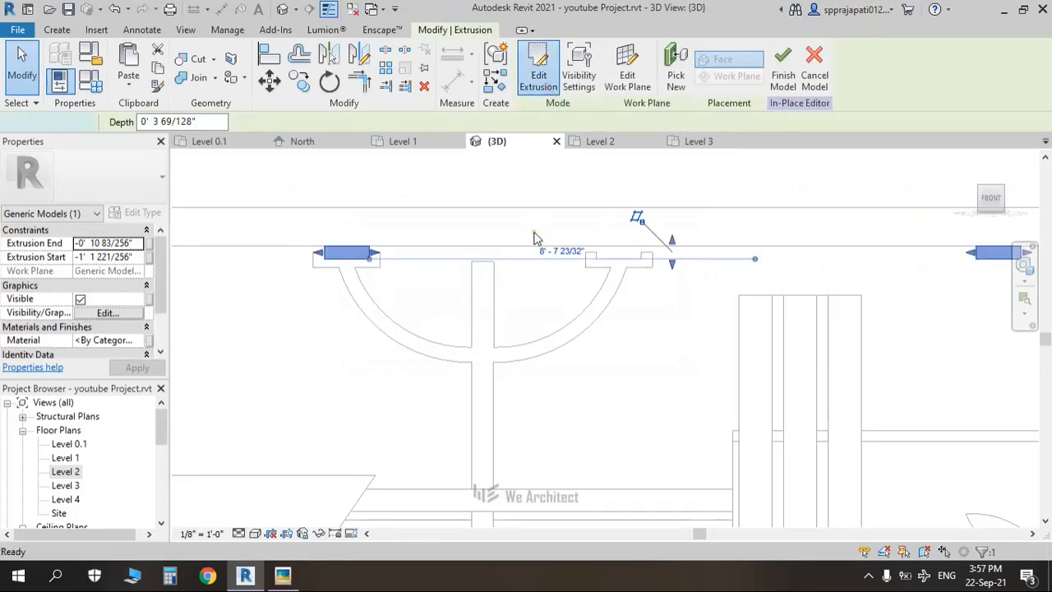
pyautogui.scroll(-3, 345, 261)
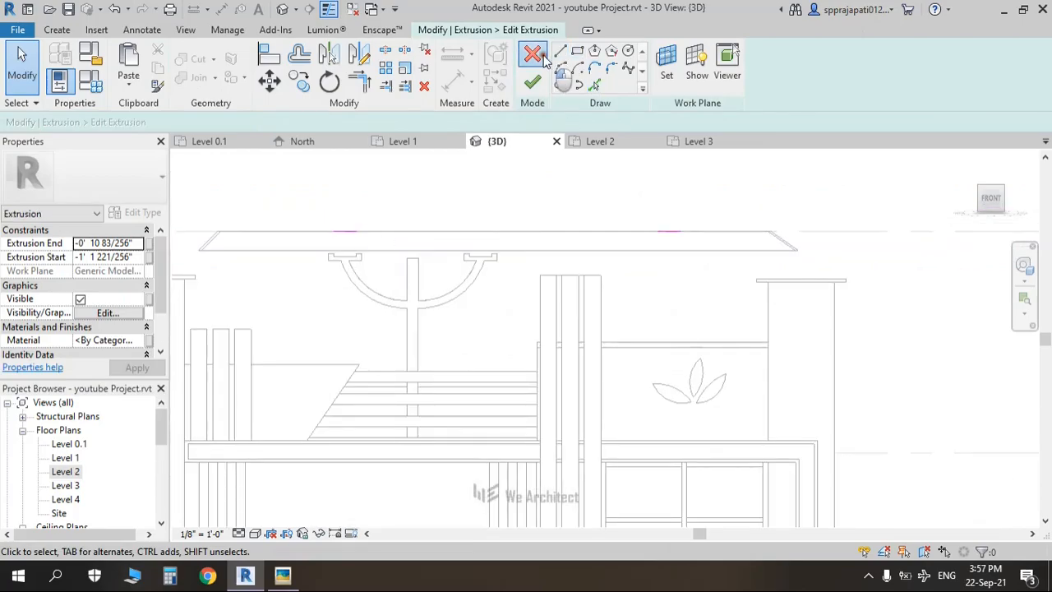
pyautogui.click(534, 83)
pyautogui.scroll(3, 345, 251)
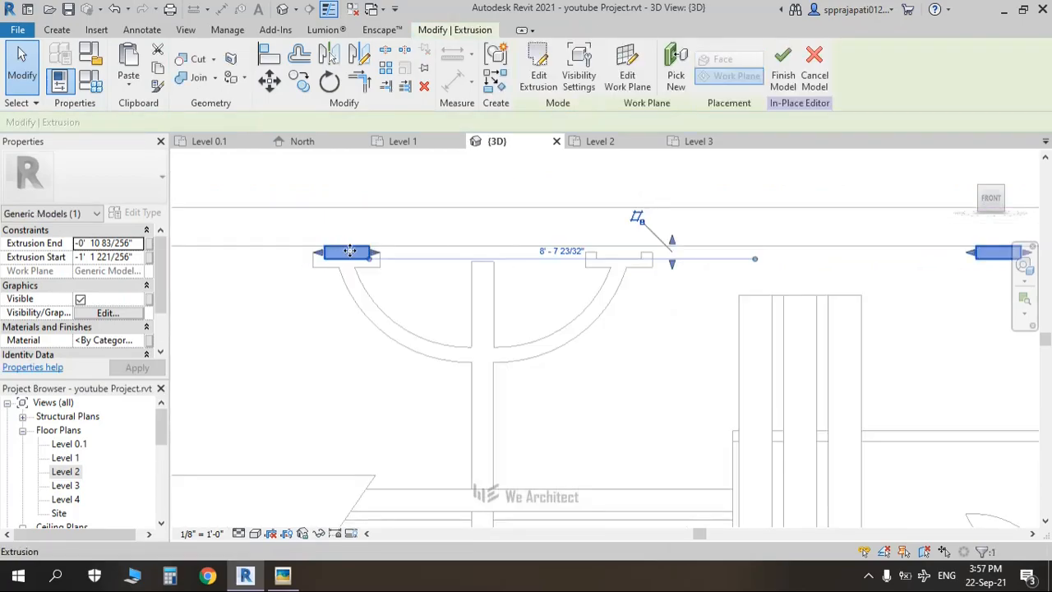
pyautogui.click(418, 222)
pyautogui.click(345, 264)
pyautogui.moveTo(299, 220); pyautogui.dragTo(408, 305)
pyautogui.click(369, 261)
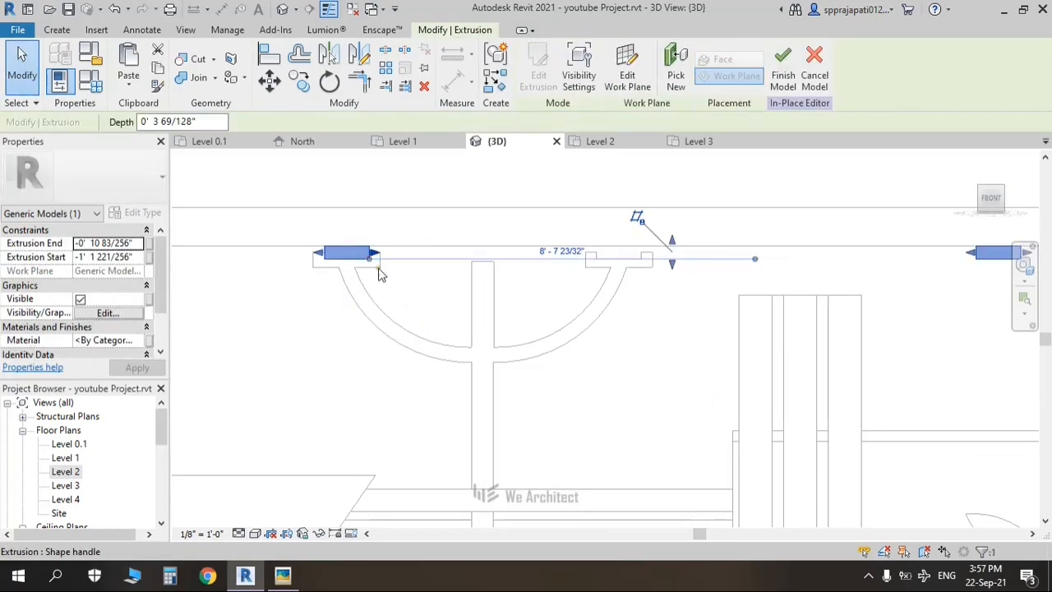
# Step: Copy the block from its midpoint onto the bracket's right arm and the beam's right end
pyautogui.click(297, 82)
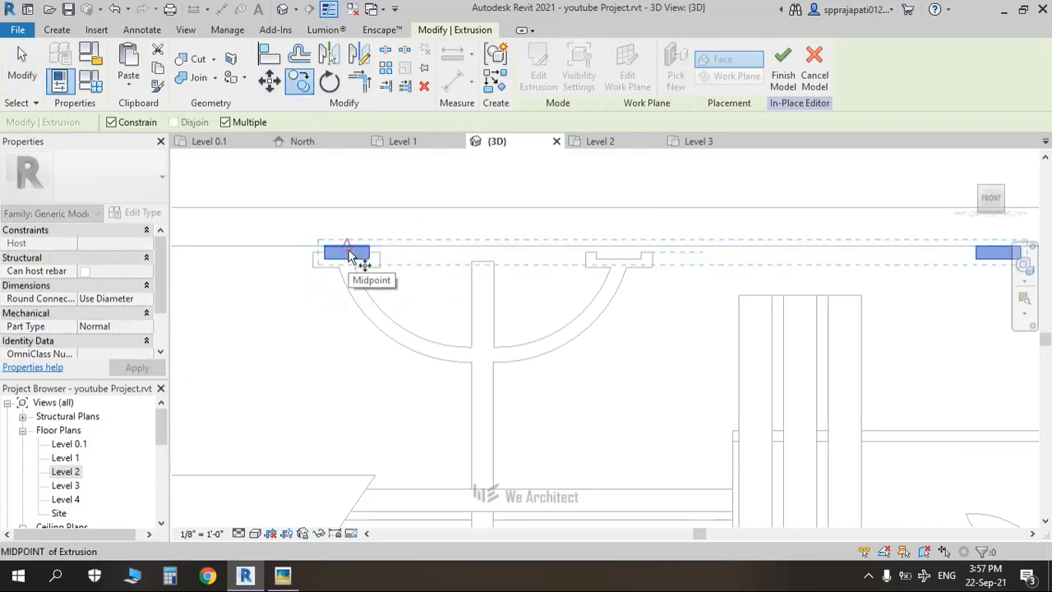
pyautogui.scroll(-2, 349, 257)
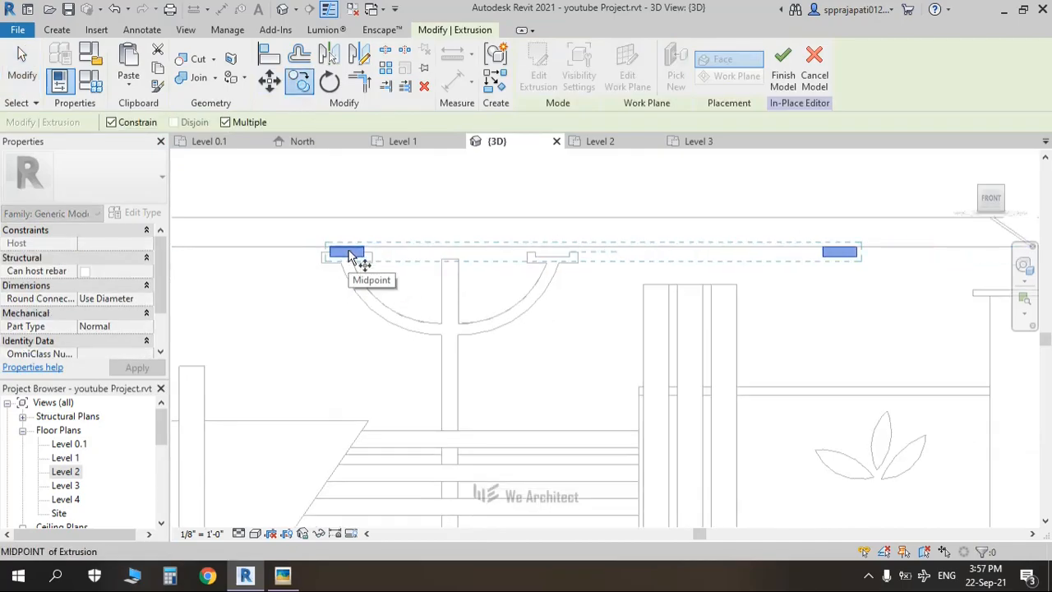
pyautogui.scroll(2, 349, 257)
pyautogui.click(347, 259)
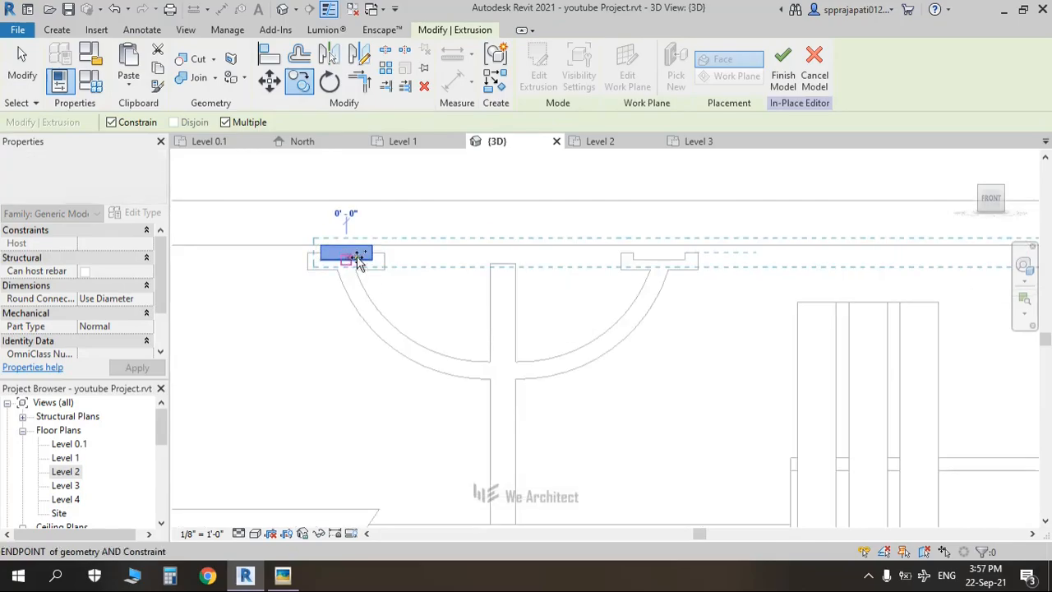
pyautogui.click(662, 261)
pyautogui.scroll(-4, 662, 264)
pyautogui.moveTo(662, 277); pyautogui.dragTo(569, 279, button='middle')
pyautogui.click(840, 257)
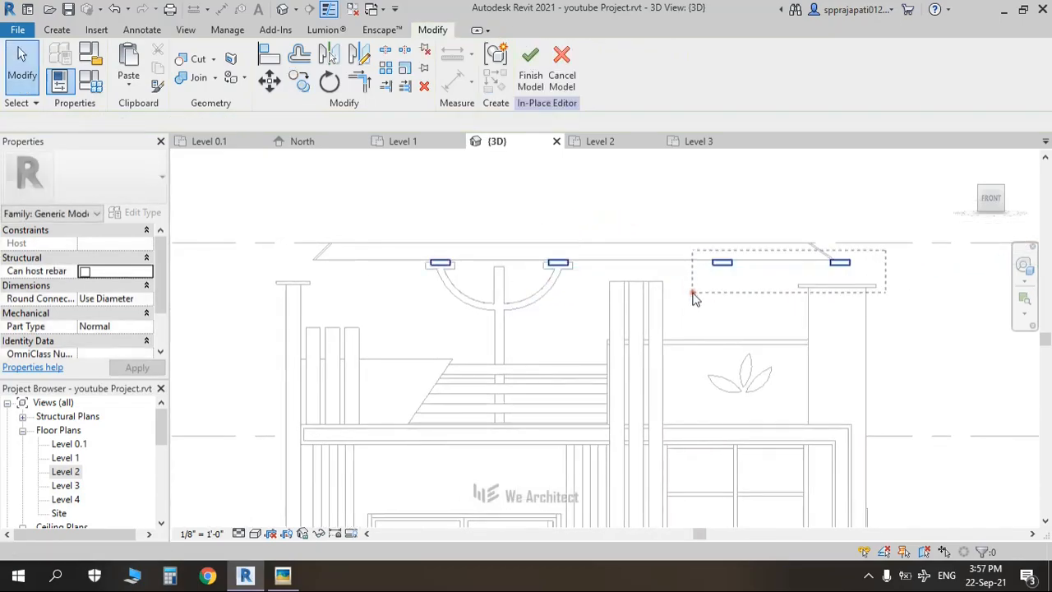
pyautogui.moveTo(693, 298); pyautogui.dragTo(692, 295)
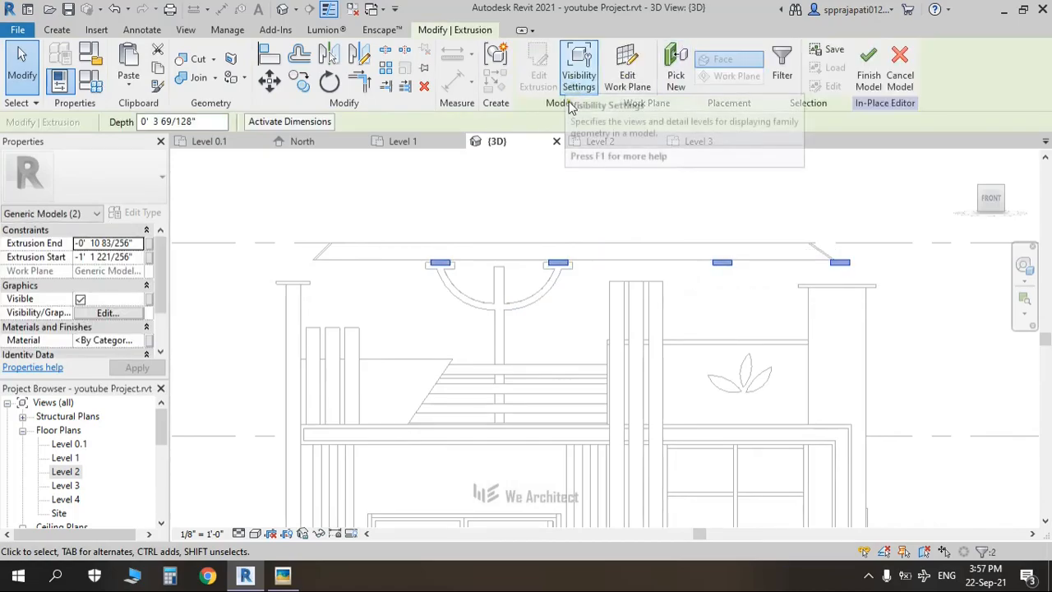
# Step: Open the right-hand block's extrusion profile and finish it without changes
pyautogui.click(685, 277)
pyautogui.click(715, 265)
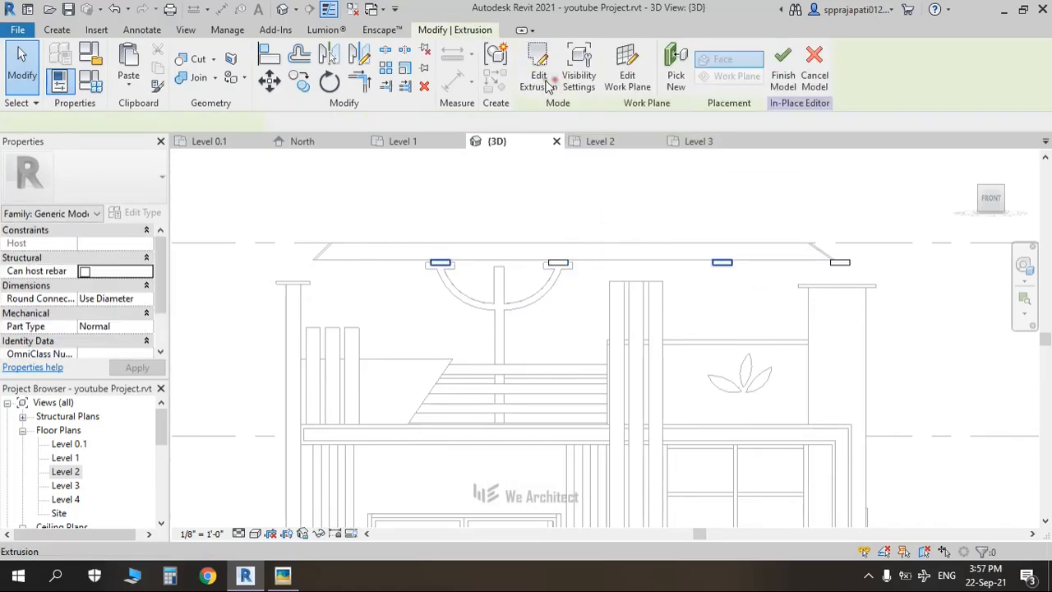
pyautogui.click(538, 82)
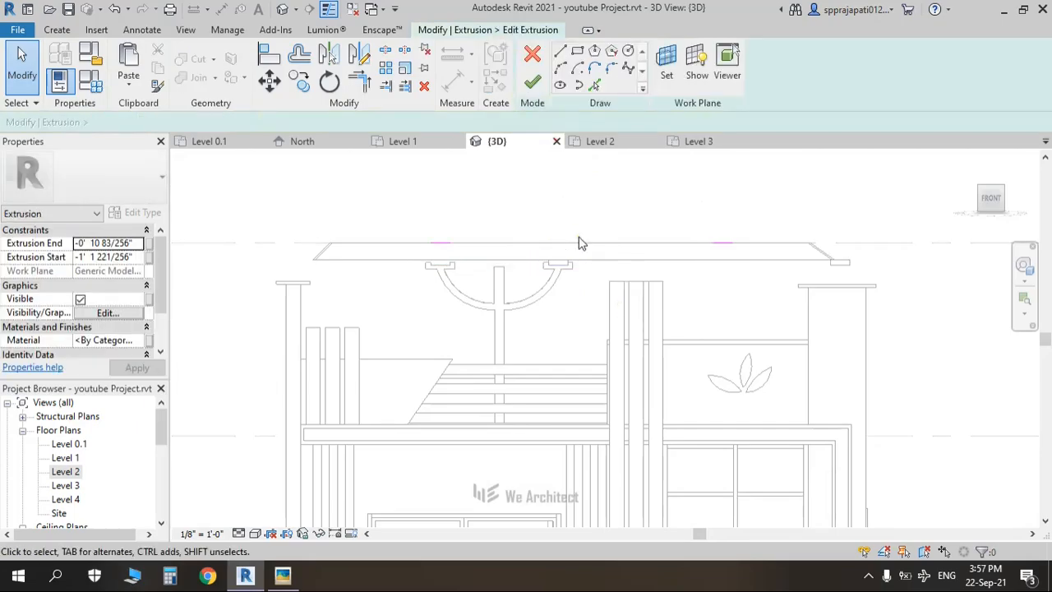
pyautogui.scroll(2, 590, 278)
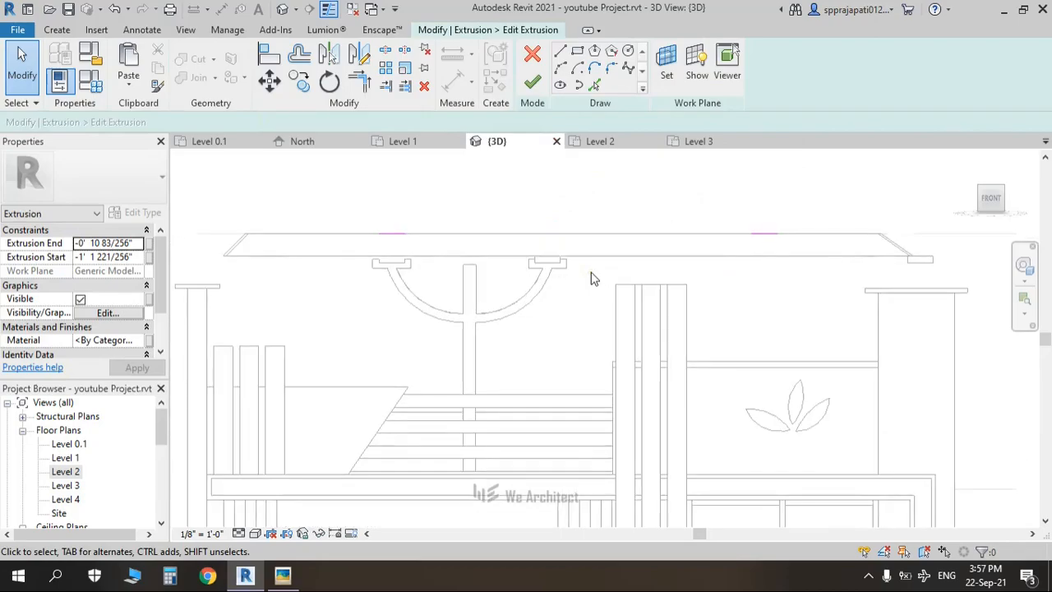
pyautogui.scroll(-1, 590, 278)
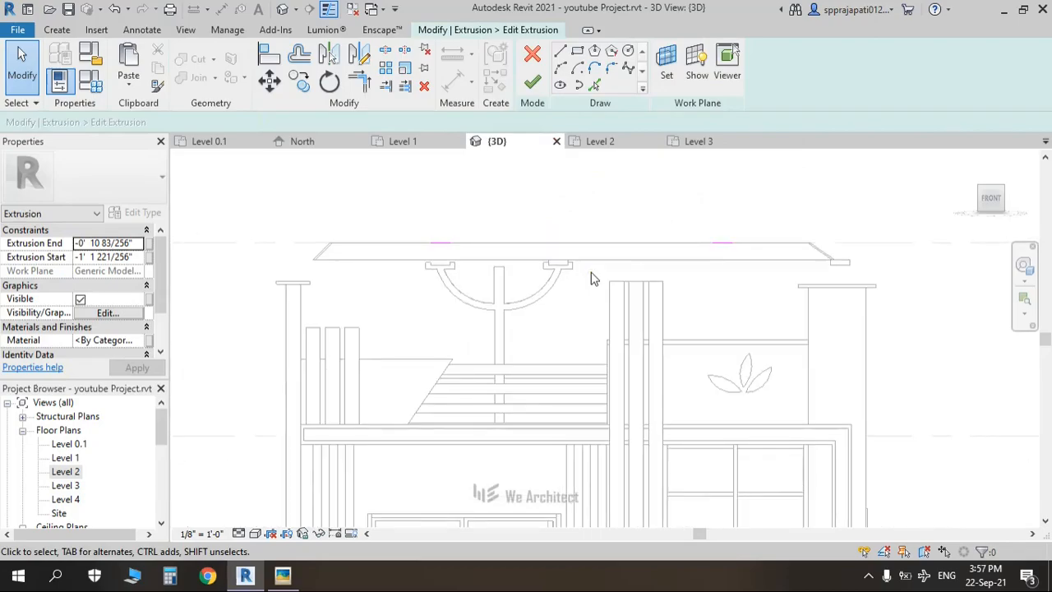
pyautogui.click(533, 82)
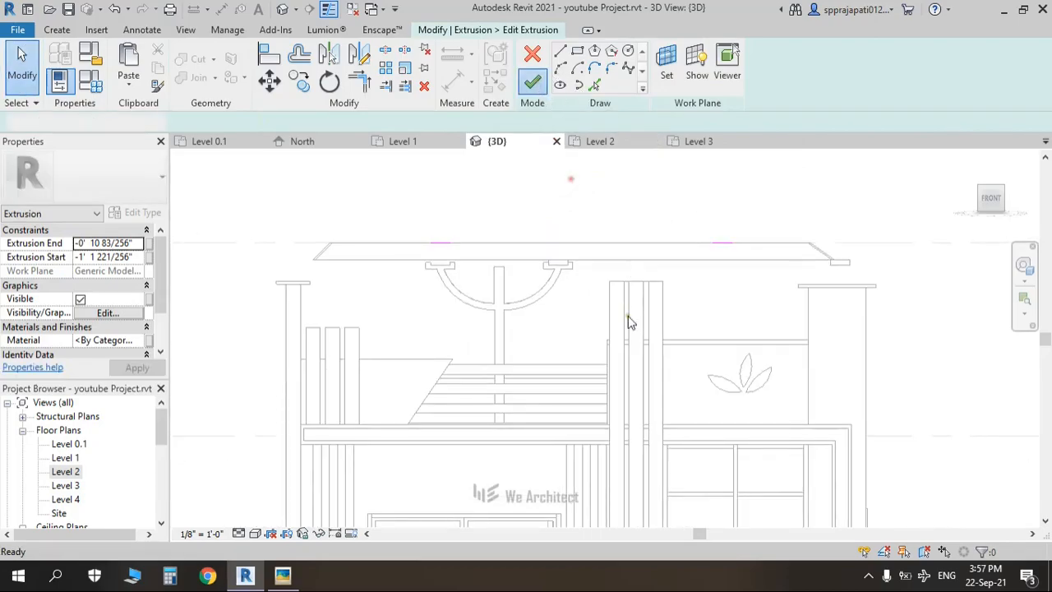
pyautogui.click(734, 307)
# Step: Delete the unwanted right-hand block rectangle from the extrusion sketch and finish the edit
pyautogui.click(837, 264)
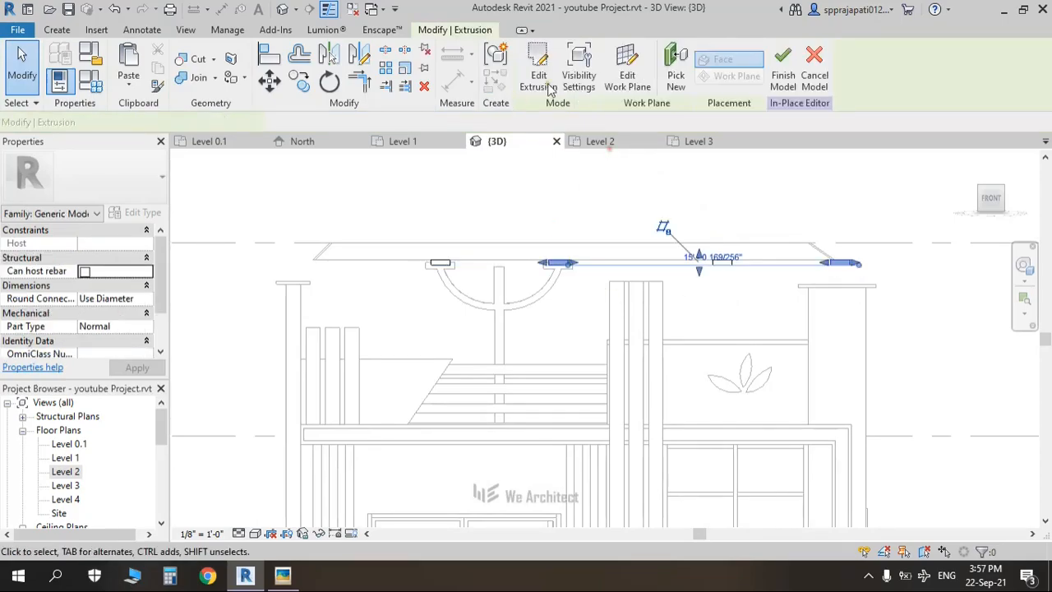
pyautogui.doubleClick(662, 254)
pyautogui.moveTo(734, 286); pyautogui.dragTo(637, 286, button='middle')
pyautogui.moveTo(799, 222); pyautogui.dragTo(720, 318)
pyautogui.press('Delete')
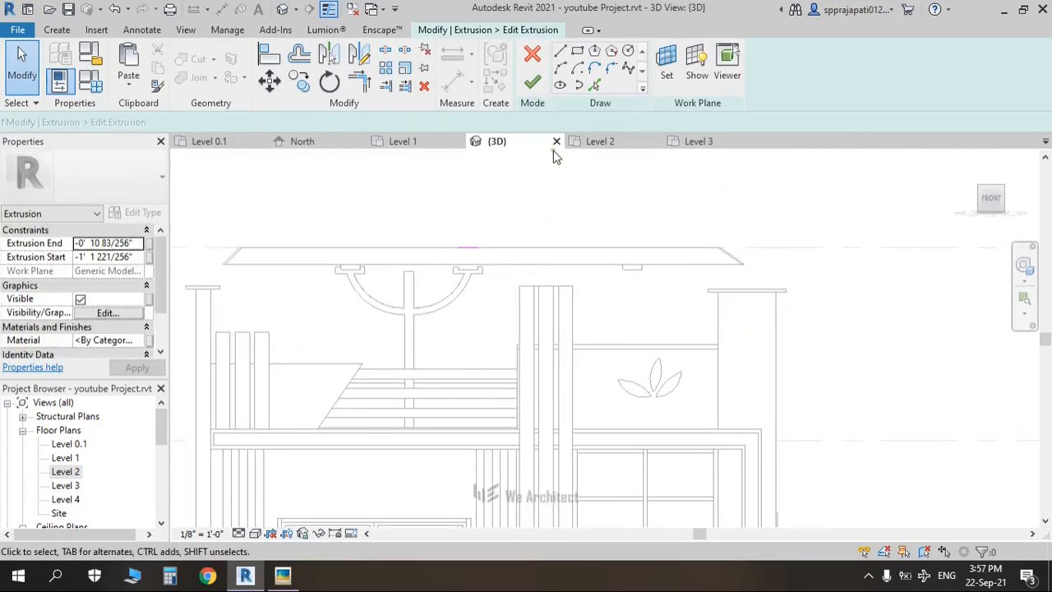
pyautogui.click(533, 89)
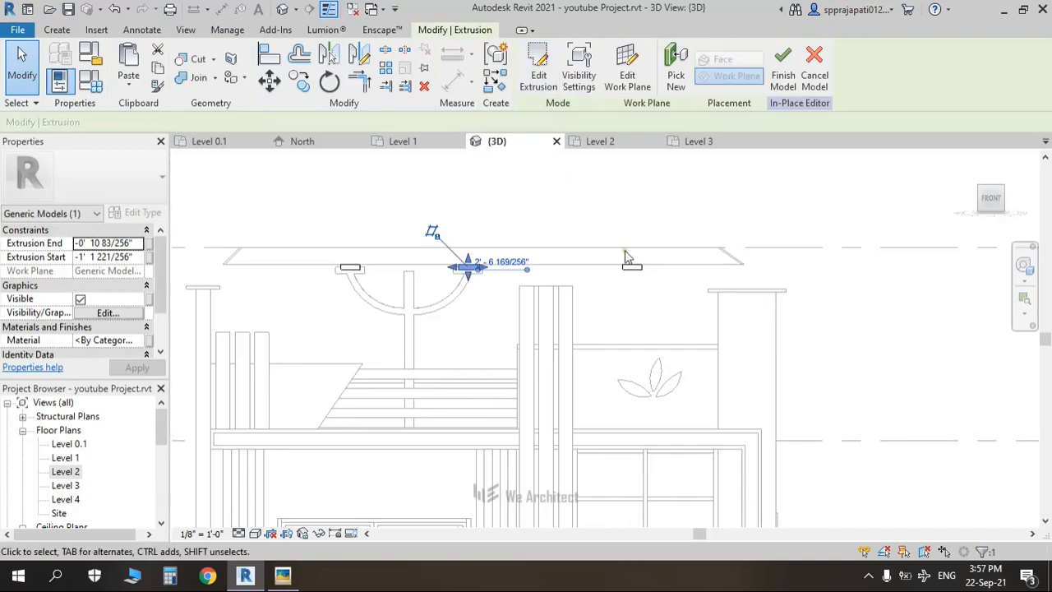
# Step: Close the outer blocks' extrusion edit and finish the in-place pergola model
pyautogui.click(640, 268)
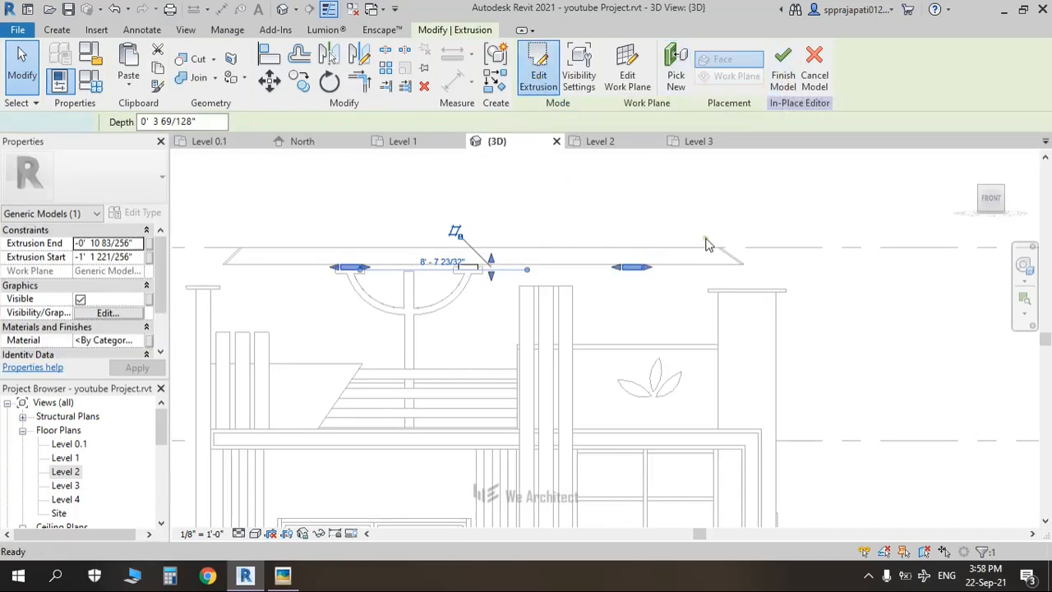
pyautogui.moveTo(701, 226); pyautogui.dragTo(591, 285)
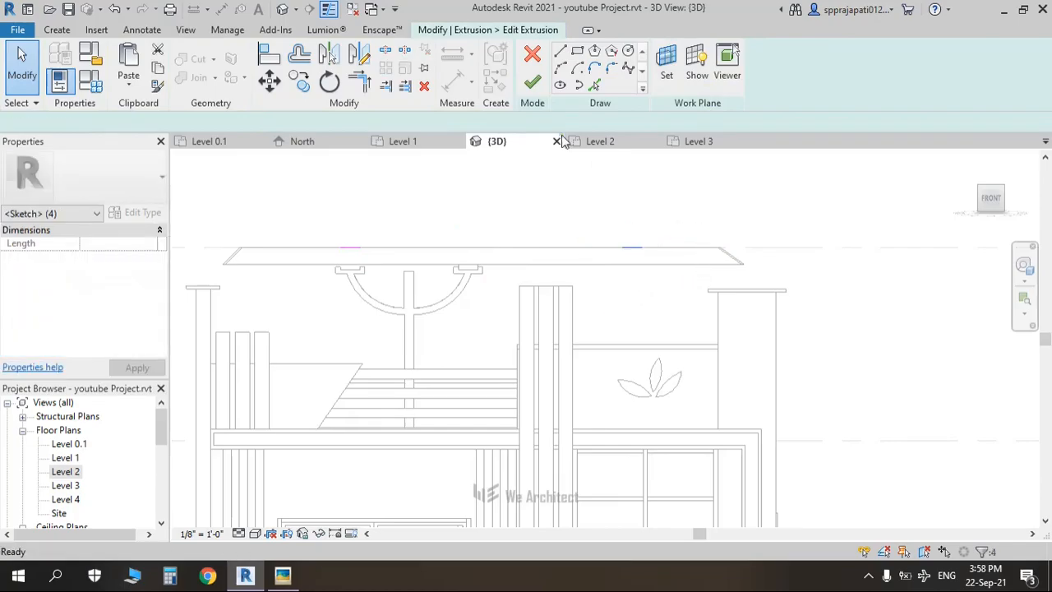
pyautogui.click(532, 82)
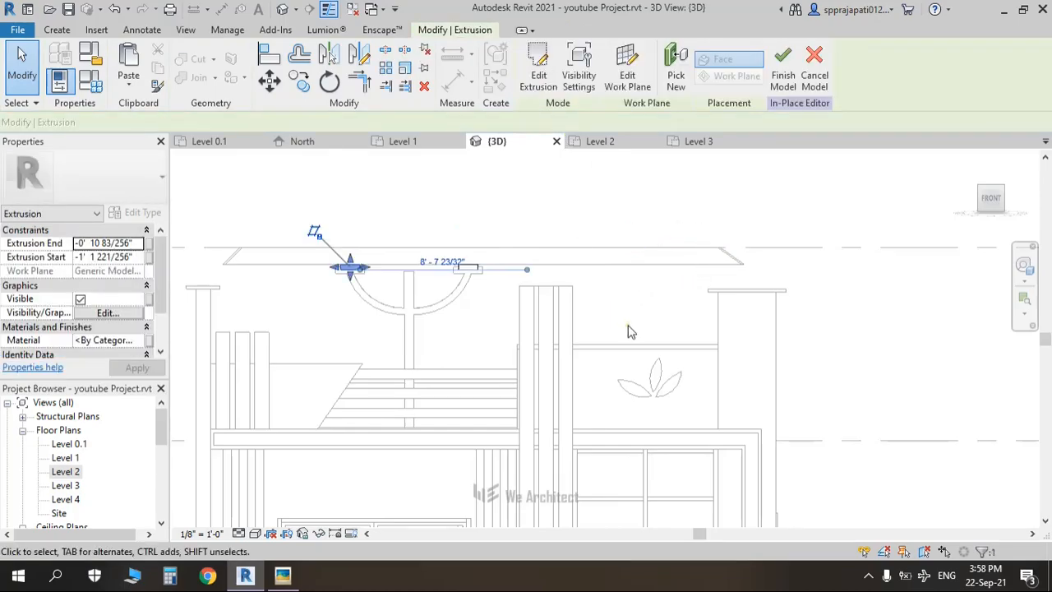
pyautogui.click(783, 66)
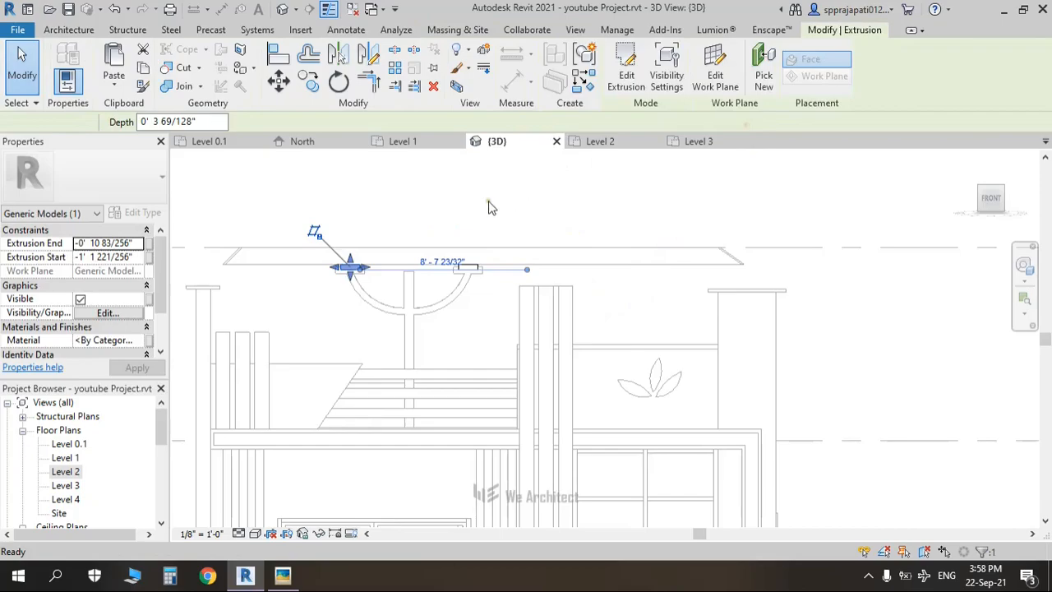
# Step: Select the curved fork support together with its top block model
pyautogui.click(406, 332)
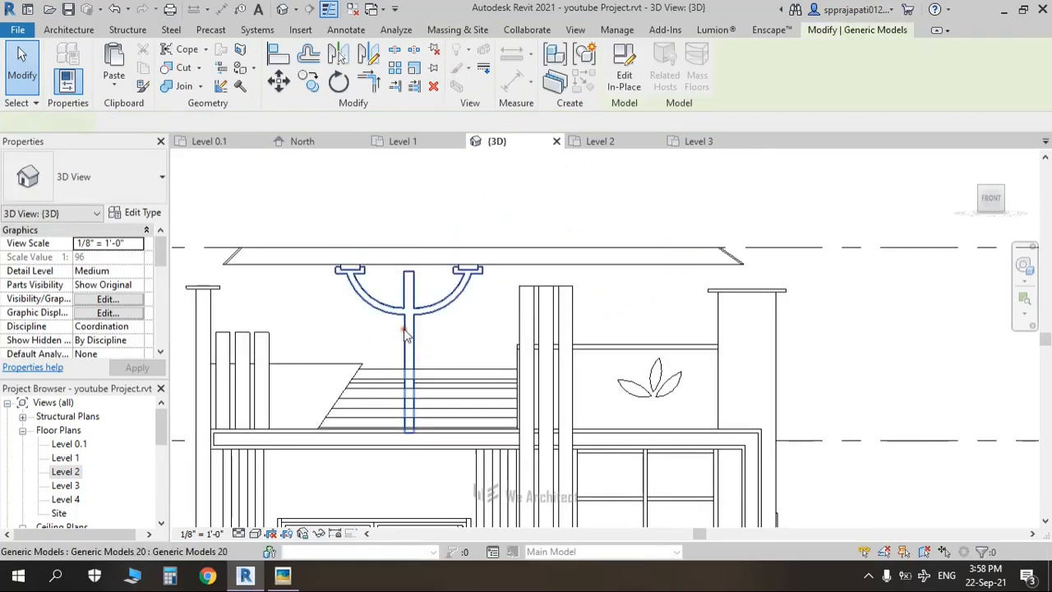
pyautogui.scroll(5, 353, 275)
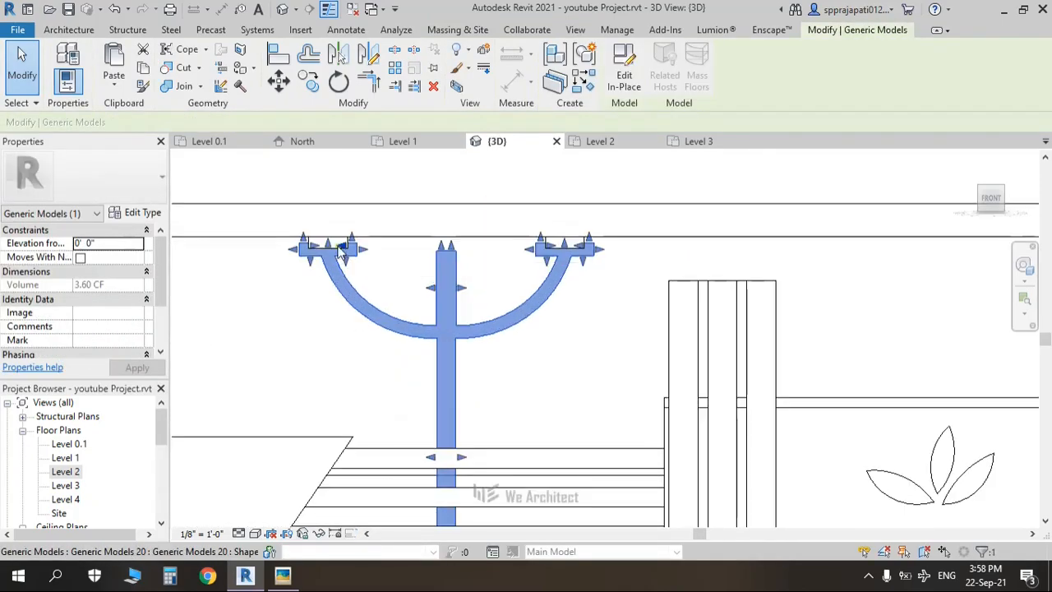
pyautogui.scroll(2, 341, 251)
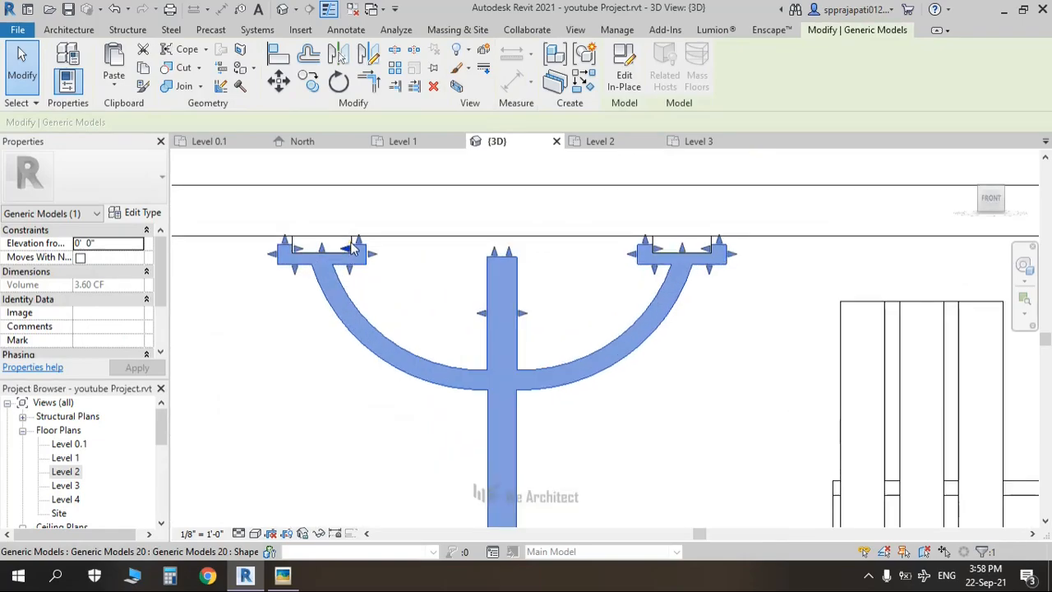
pyautogui.scroll(3, 352, 248)
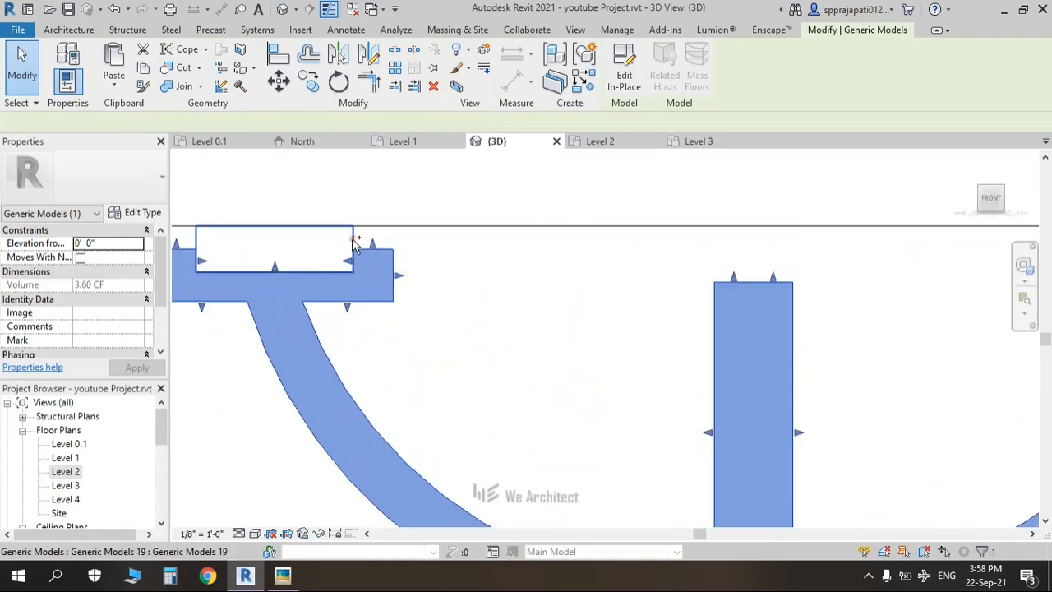
pyautogui.keyDown('ctrl'); pyautogui.click(353, 240); pyautogui.keyUp('ctrl')
pyautogui.moveTo(646, 305); pyautogui.dragTo(360, 346, button='middle')
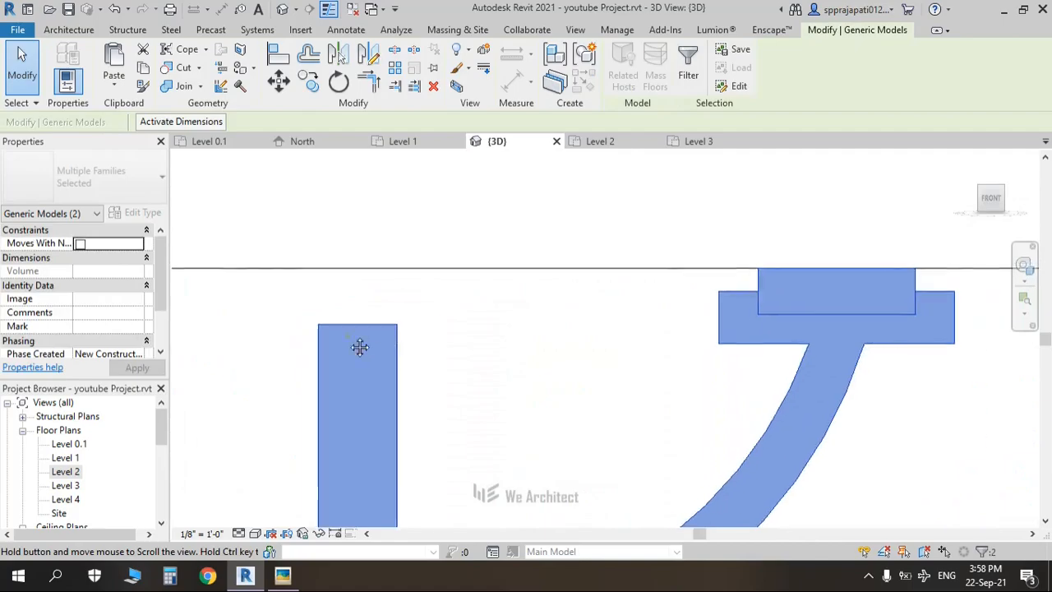
pyautogui.scroll(-2, 810, 303)
pyautogui.scroll(-2, 551, 366)
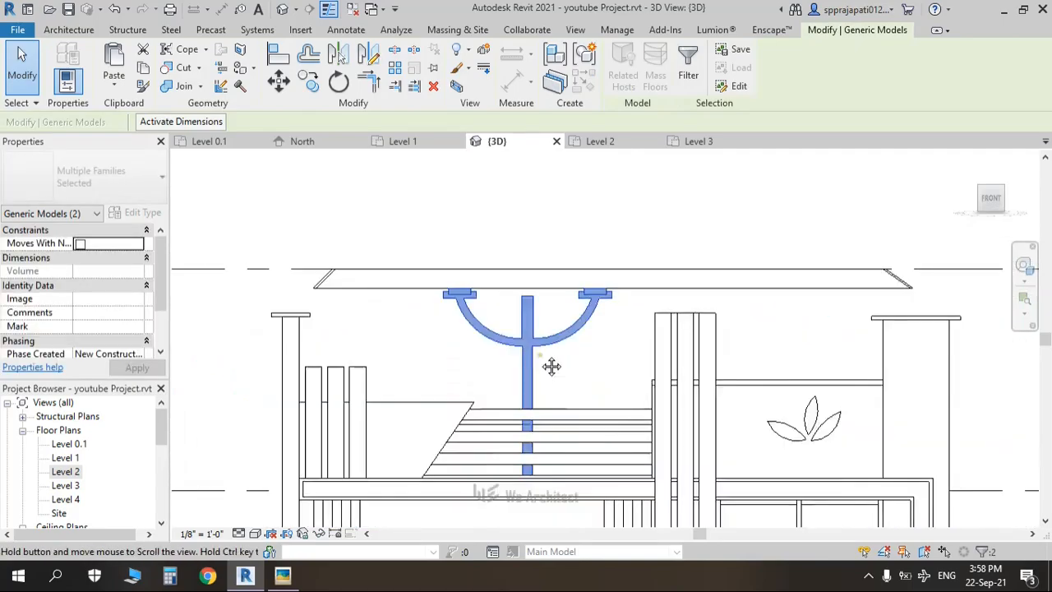
pyautogui.moveTo(551, 366); pyautogui.dragTo(514, 365, button='middle')
# Step: Copy the fork and blocks from the fork top about 9' to the right
pyautogui.click(309, 81)
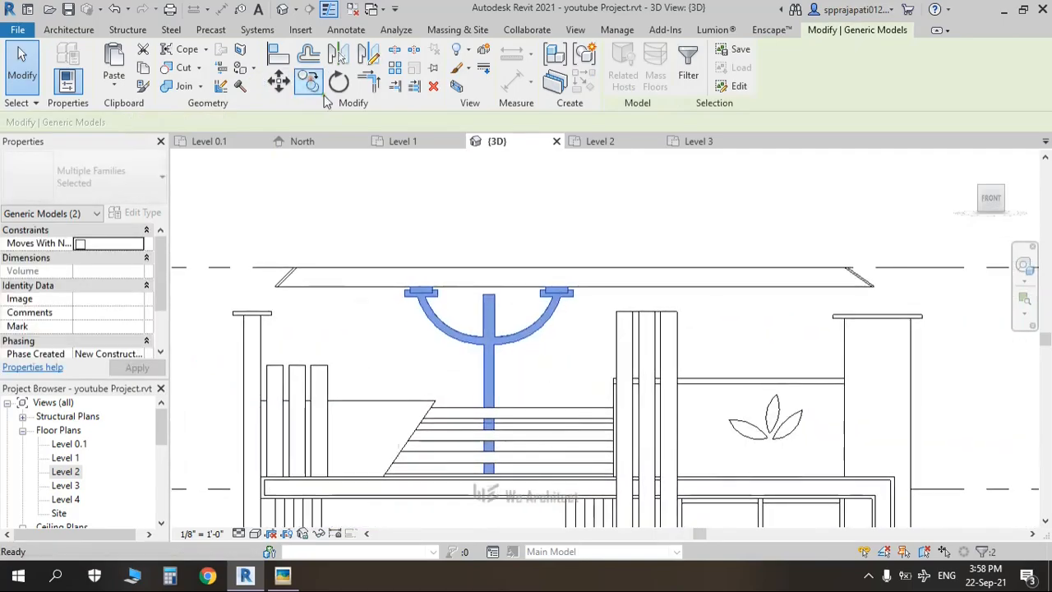
pyautogui.click(488, 294)
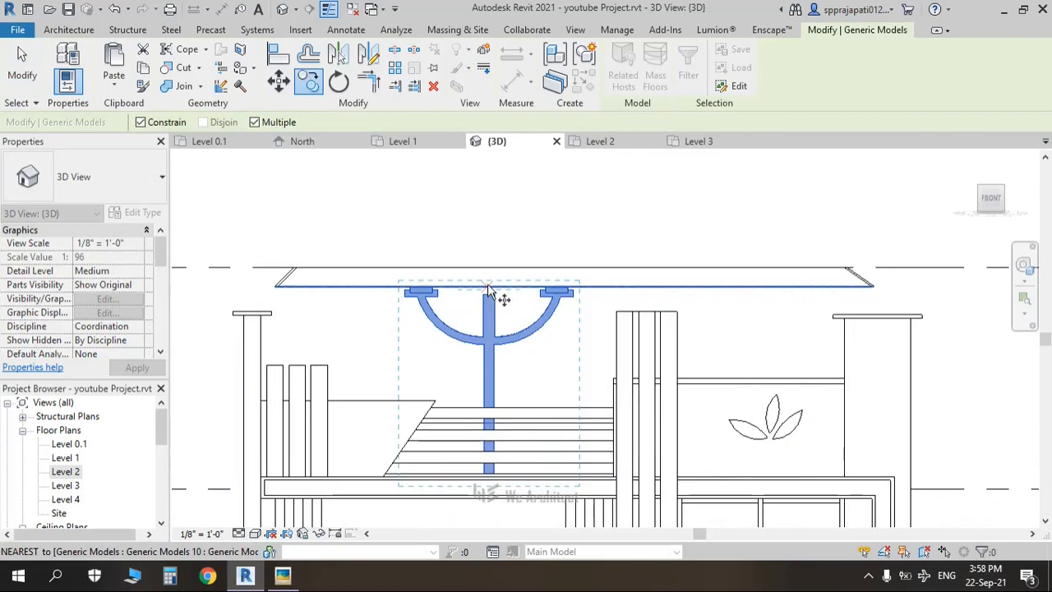
pyautogui.click(721, 296)
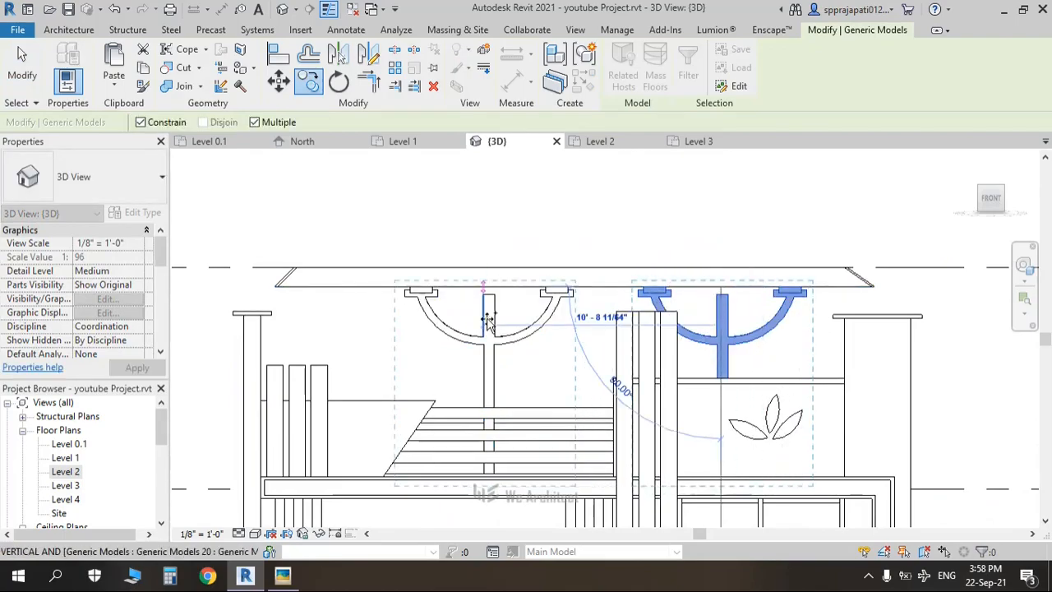
pyautogui.scroll(-4, 487, 320)
# Step: Select the pergola support model under the slats and switch to a Top view
pyautogui.press('Escape')
pyautogui.press('Escape')
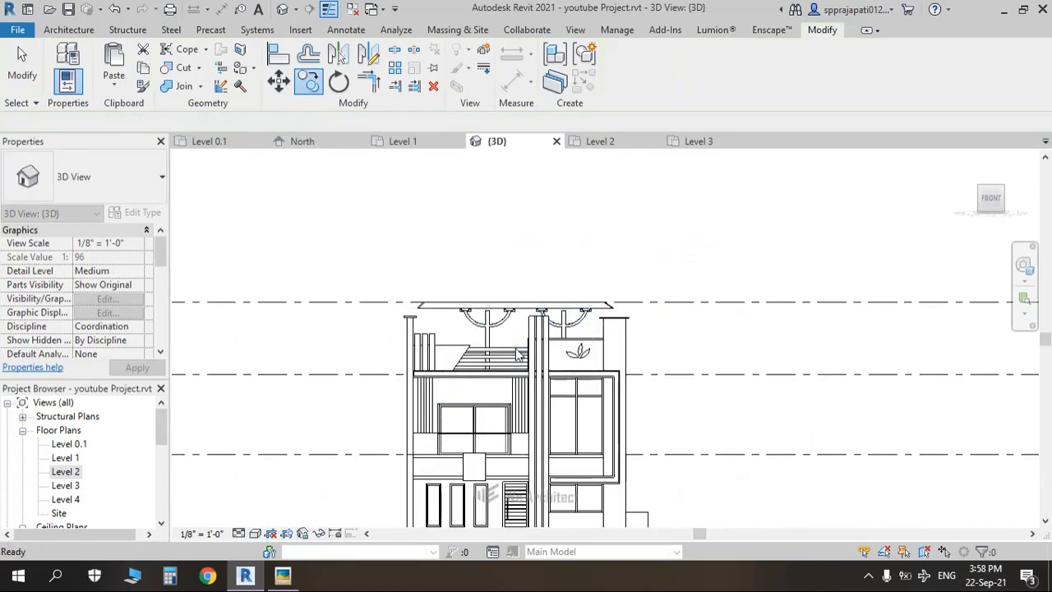
pyautogui.keyDown('shift'); pyautogui.moveTo(517, 353); pyautogui.dragTo(483, 345, button='middle'); pyautogui.keyUp('shift')
pyautogui.scroll(4, 485, 341)
pyautogui.click(485, 341)
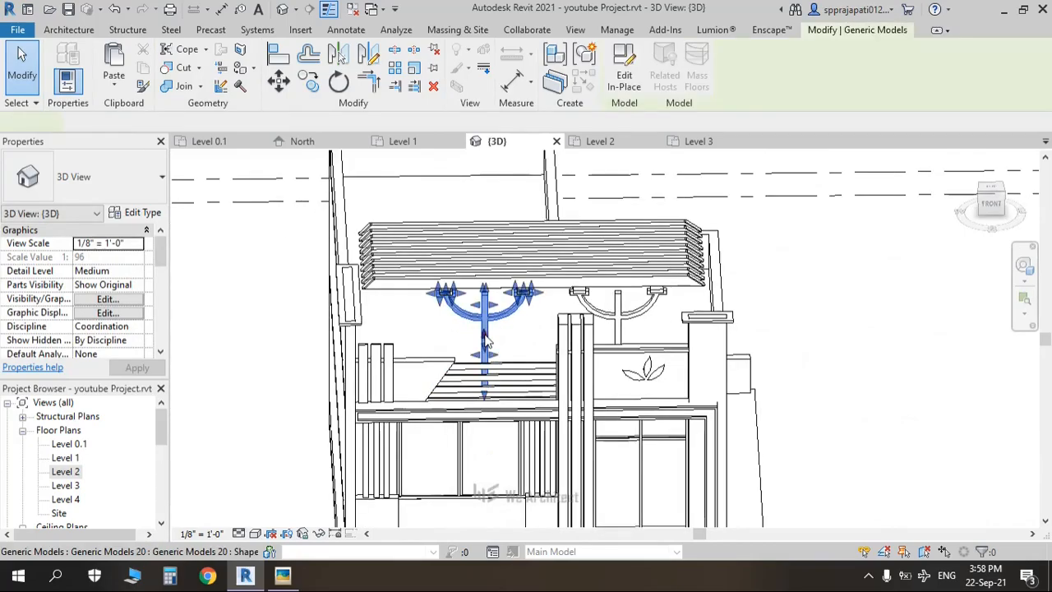
pyautogui.click(991, 194)
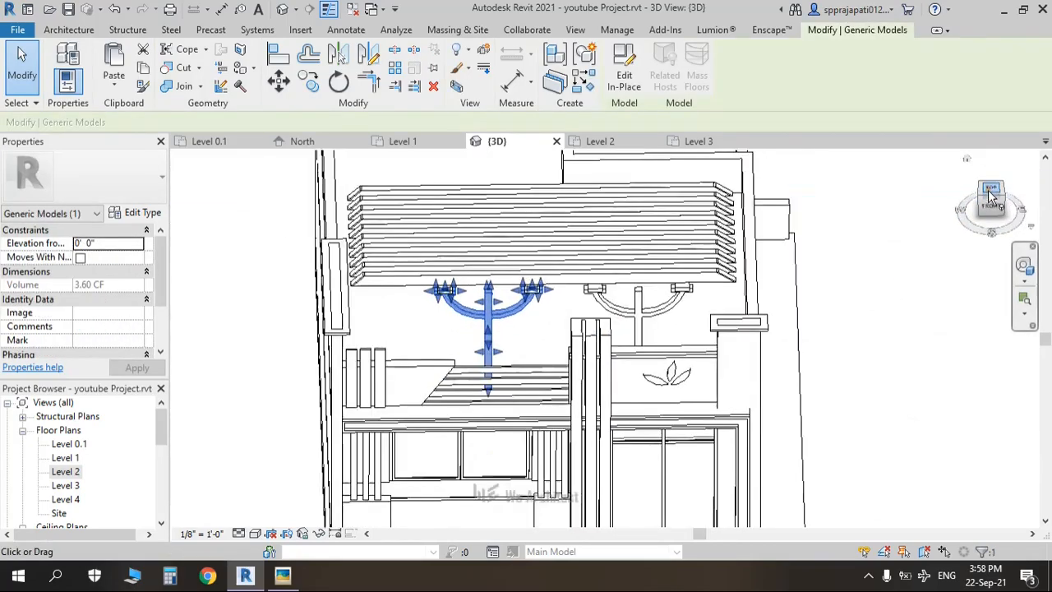
pyautogui.scroll(-3, 536, 393)
pyautogui.moveTo(579, 379); pyautogui.dragTo(544, 382, button='middle')
pyautogui.scroll(4, 530, 370)
# Step: Drag both small support blocks' edges so each spans several roof slats
pyautogui.moveTo(508, 382); pyautogui.dragTo(509, 319)
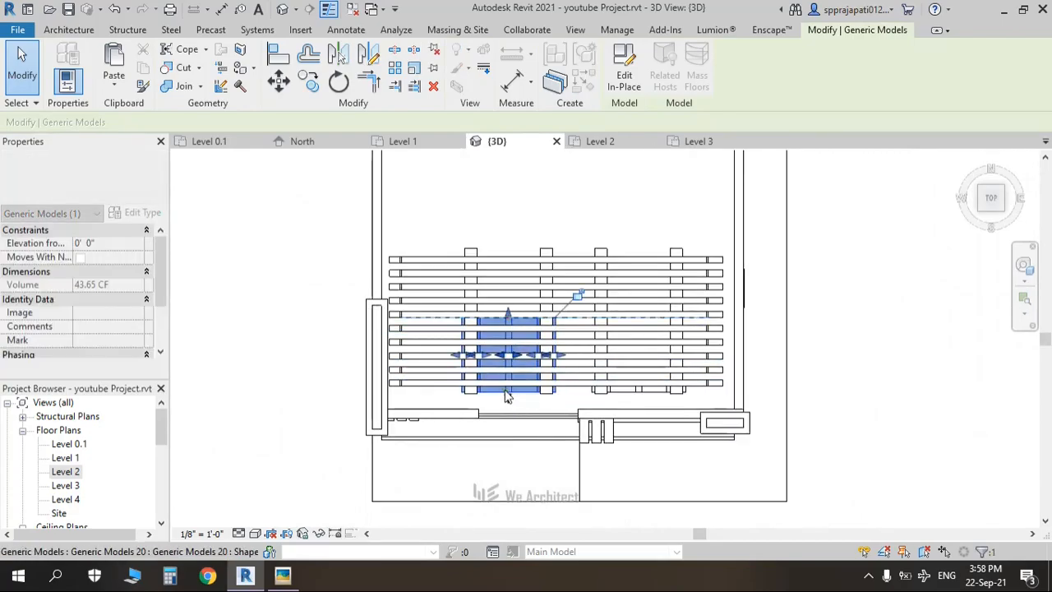
pyautogui.moveTo(508, 397); pyautogui.dragTo(509, 349)
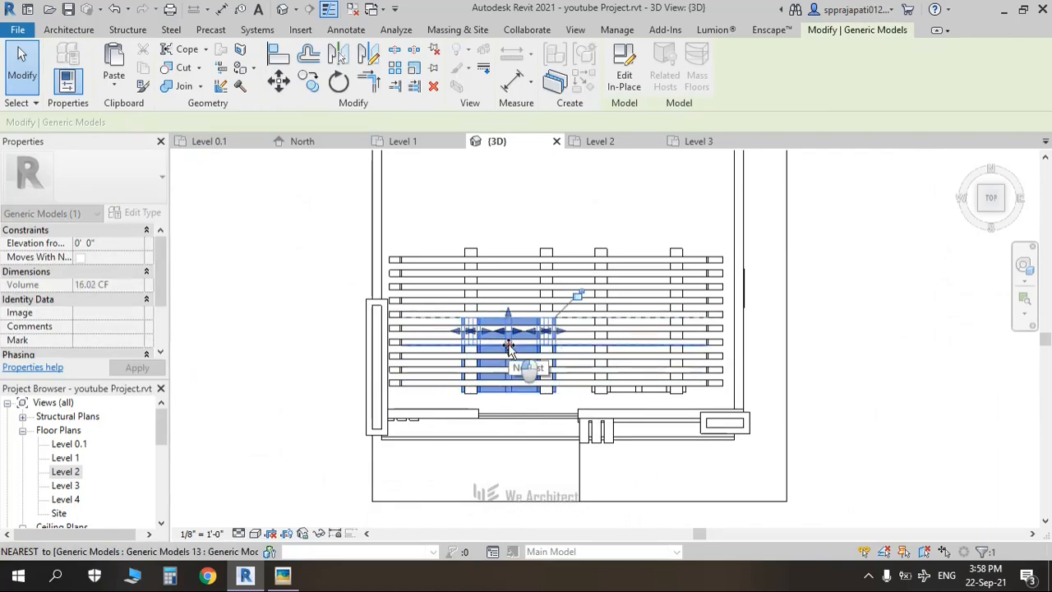
pyautogui.click(645, 392)
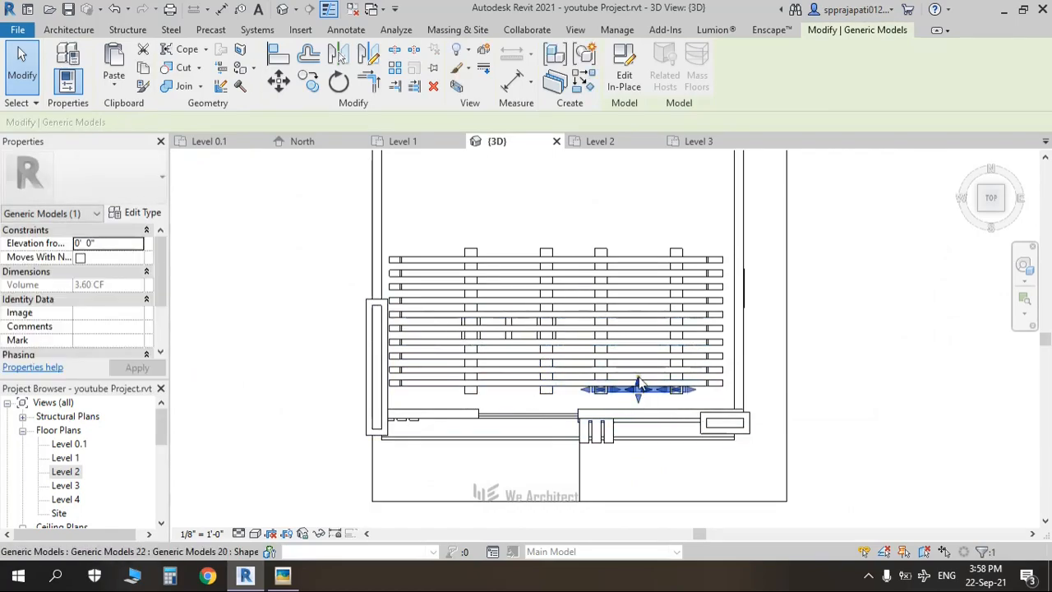
pyautogui.moveTo(636, 345); pyautogui.dragTo(634, 318)
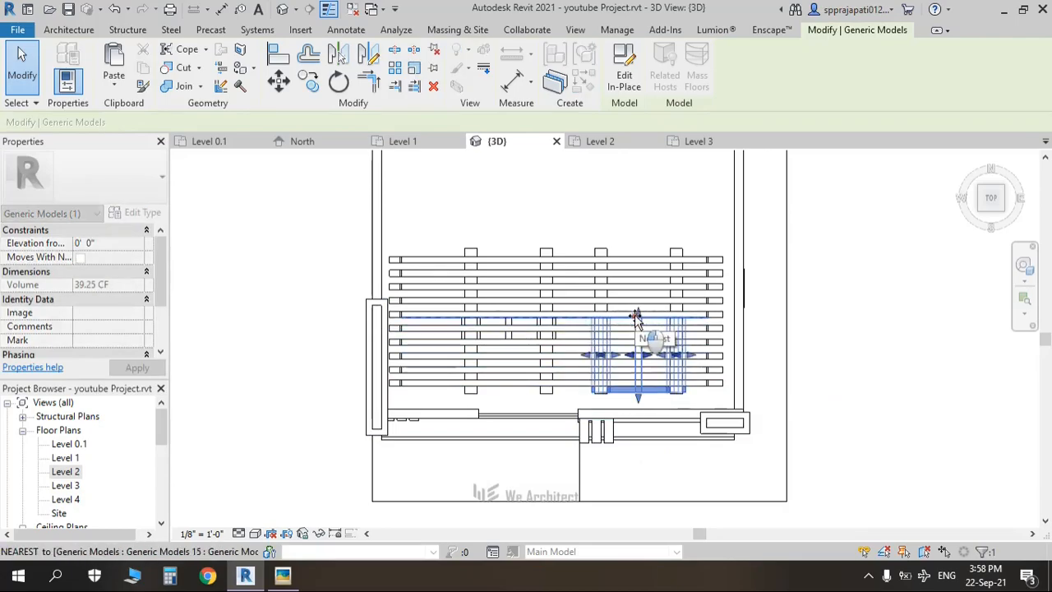
pyautogui.moveTo(637, 395); pyautogui.dragTo(636, 341)
# Step: Orbit to a front oblique view of the building to review the pergola
pyautogui.click(849, 403)
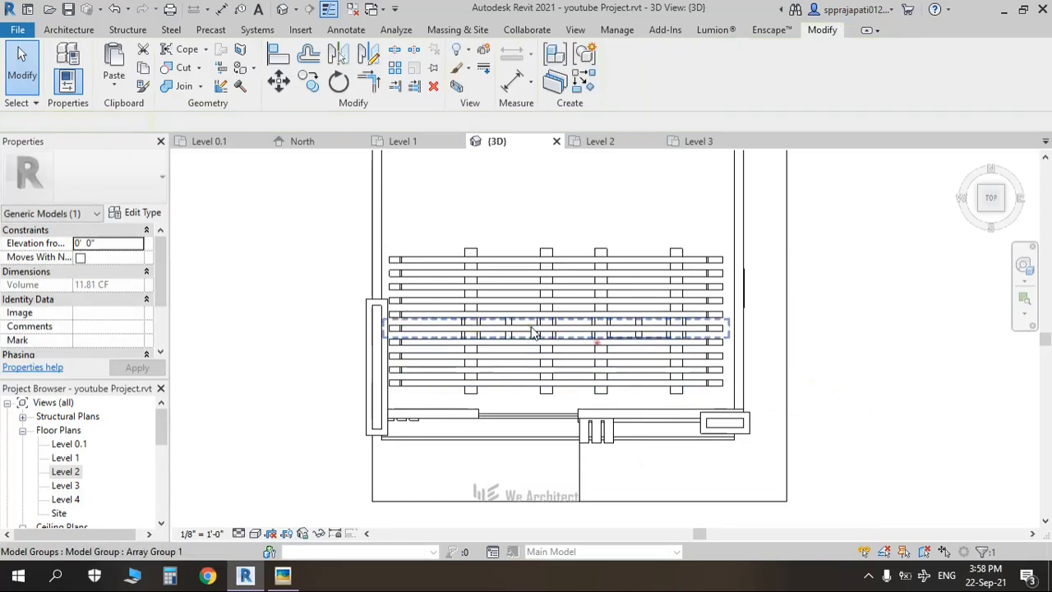
pyautogui.scroll(3, 596, 336)
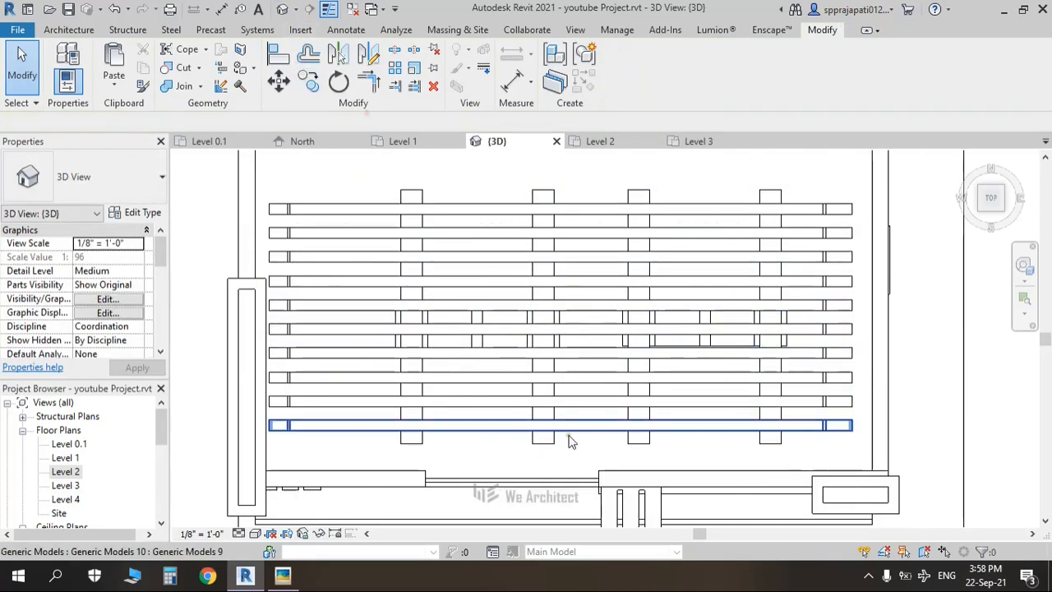
pyautogui.scroll(-2, 566, 440)
pyautogui.keyDown('shift'); pyautogui.moveTo(553, 471); pyautogui.dragTo(576, 375, button='middle'); pyautogui.keyUp('shift')
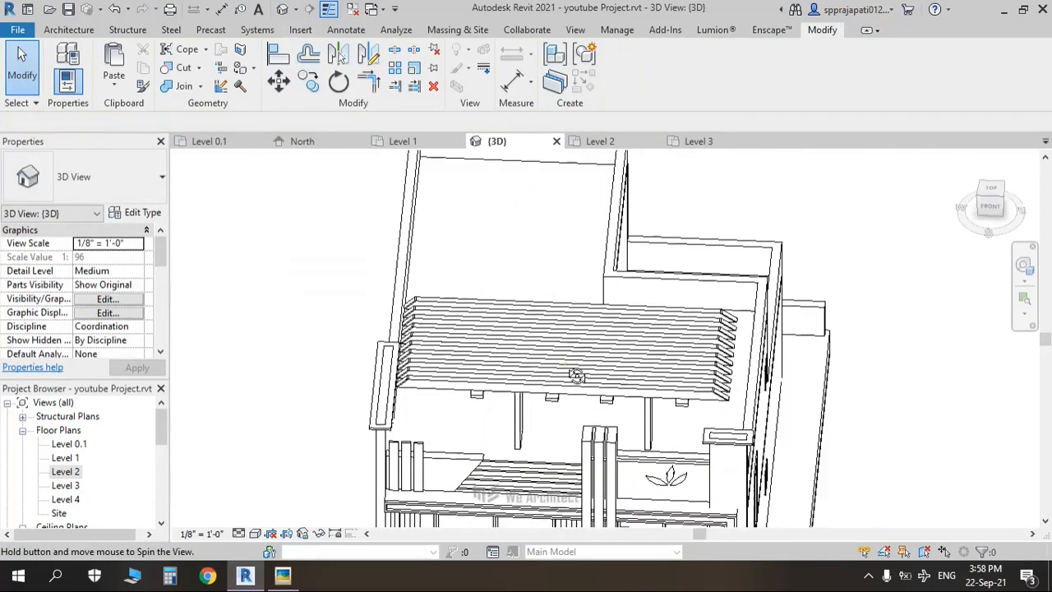
pyautogui.keyDown('shift'); pyautogui.moveTo(541, 473); pyautogui.dragTo(679, 443, button='middle'); pyautogui.keyUp('shift')
pyautogui.scroll(5, 446, 374)
pyautogui.scroll(-6, 446, 376)
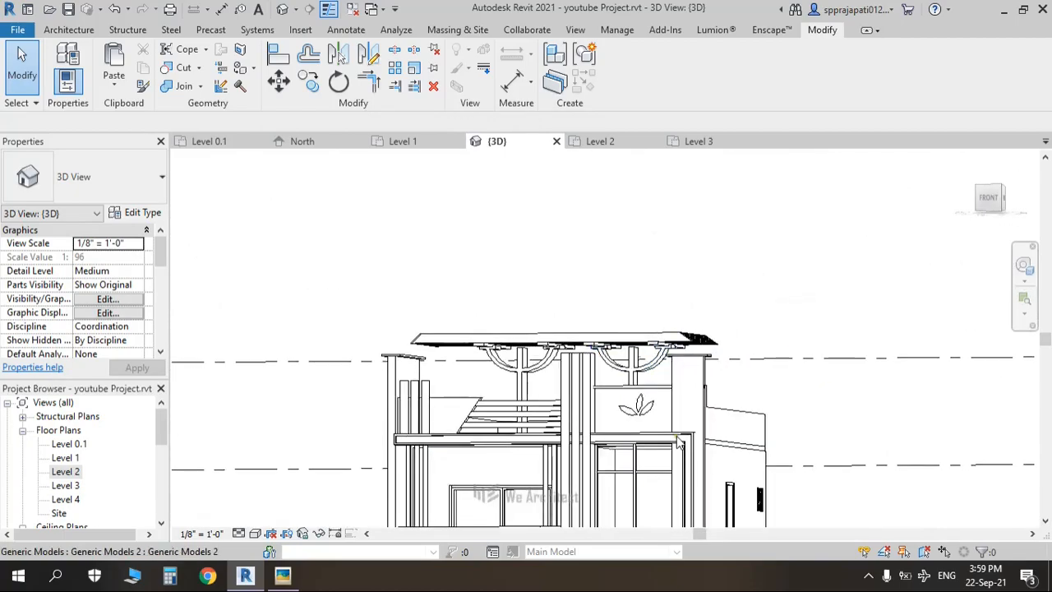
pyautogui.scroll(-4, 679, 442)
pyautogui.moveTo(585, 413); pyautogui.dragTo(511, 320, button='middle')
pyautogui.hotkey('alt', 'Tab')
pyautogui.scroll(-4, 533, 407)
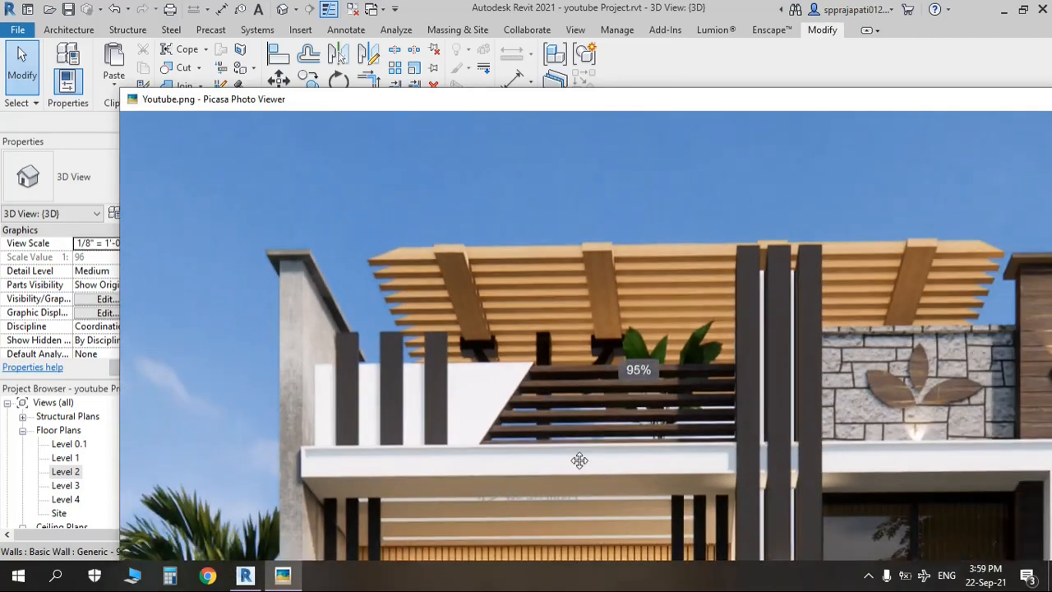
pyautogui.scroll(-5, 580, 461)
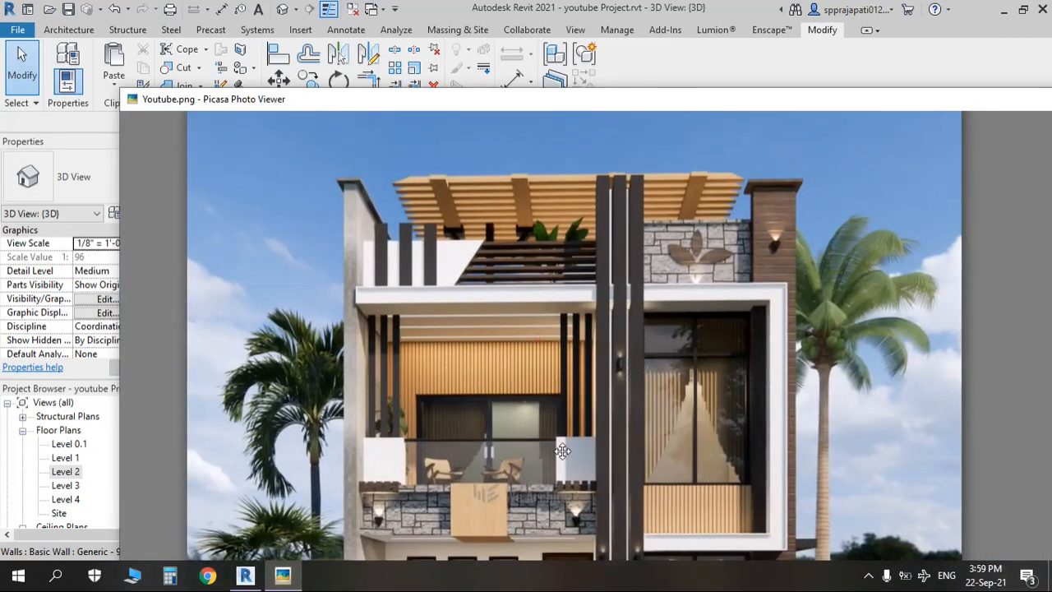
pyautogui.hotkey('alt', 'Tab')
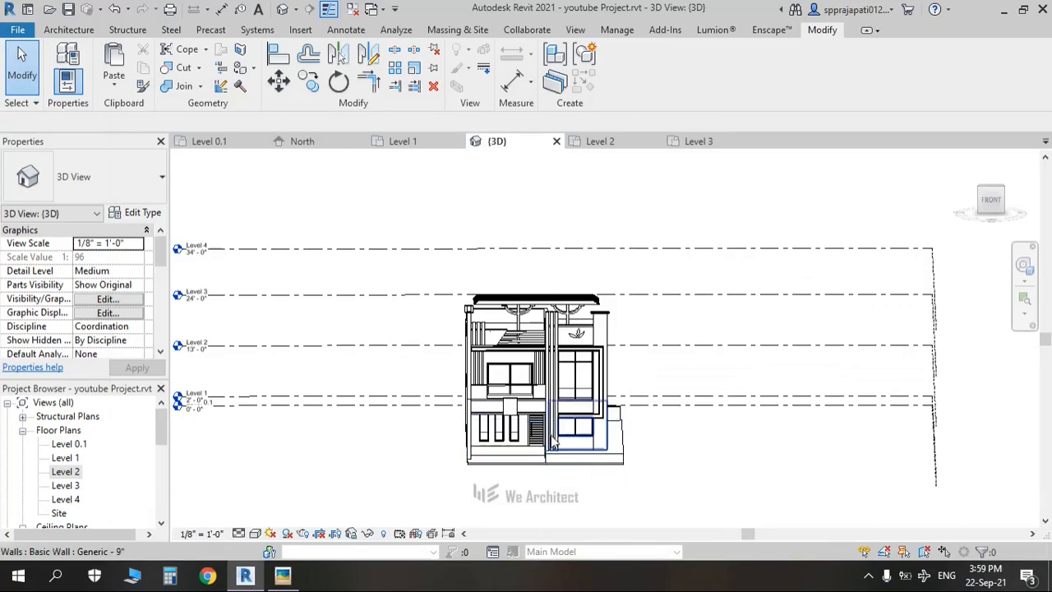
# Step: In the Front view, nudge the leaf ornament down to -0' 4", then show the reference render
pyautogui.click(990, 202)
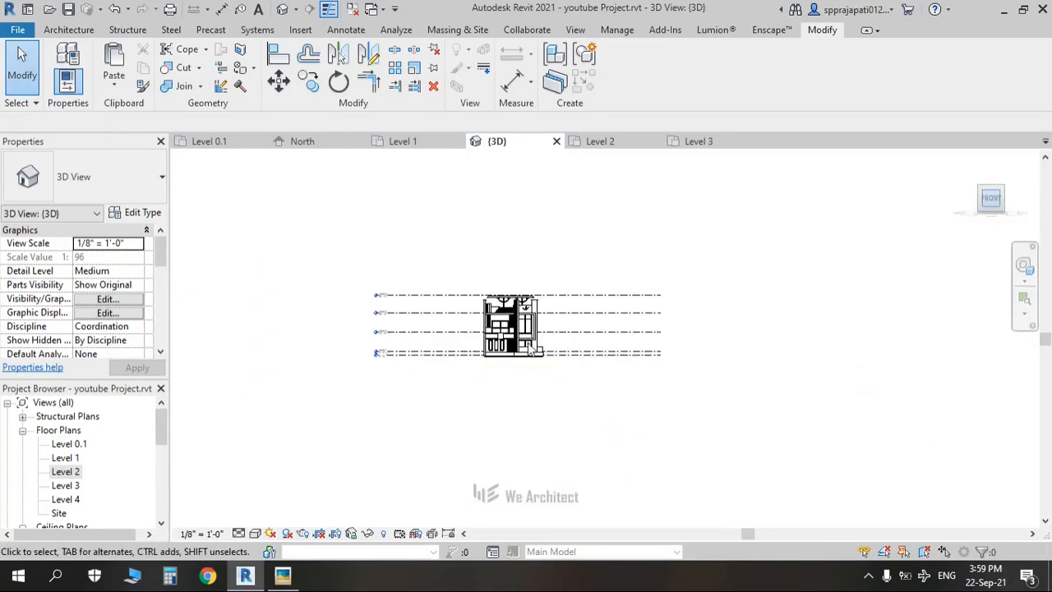
pyautogui.scroll(10, 608, 333)
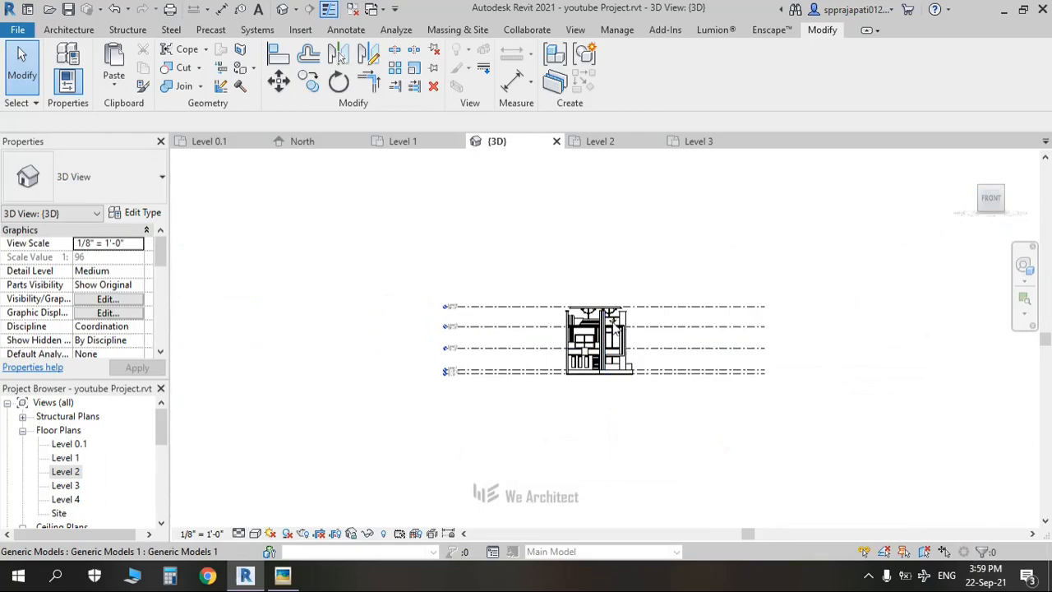
pyautogui.click(651, 315)
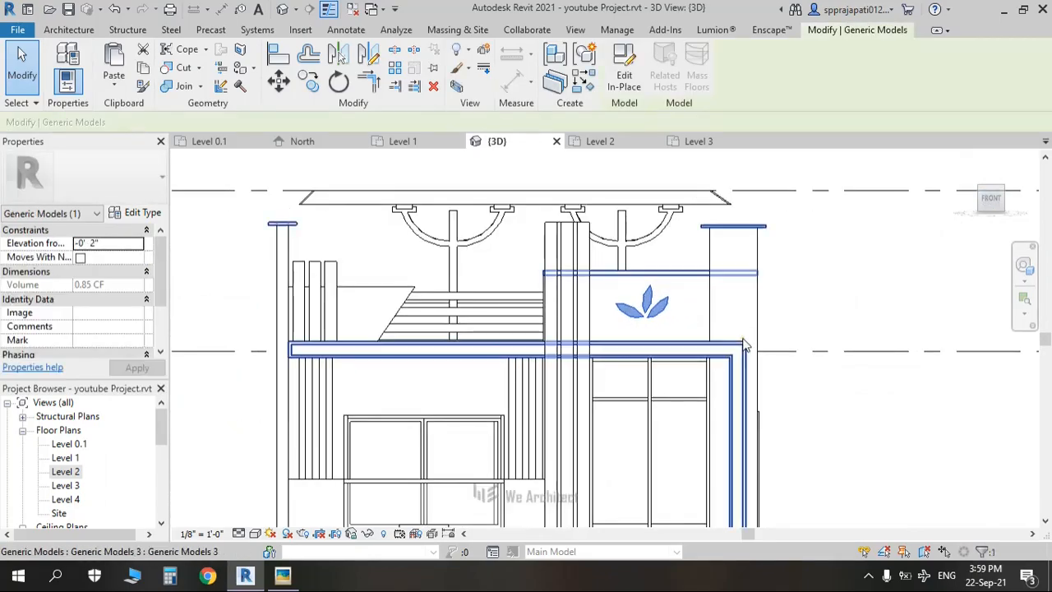
pyautogui.press('Down')
pyautogui.click(795, 320)
pyautogui.moveTo(662, 292); pyautogui.dragTo(681, 223, button='middle')
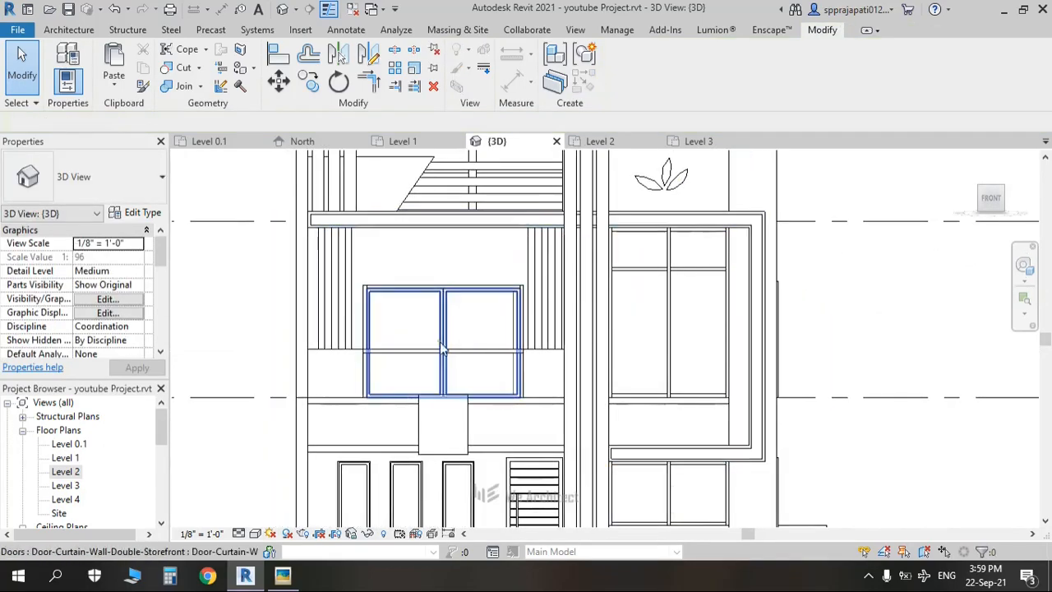
pyautogui.hotkey('alt', 'Tab')
# Step: Pan and zoom the Youtube.png render to study the wooden slatted wall, then return to Revit
pyautogui.moveTo(544, 422); pyautogui.dragTo(548, 348)
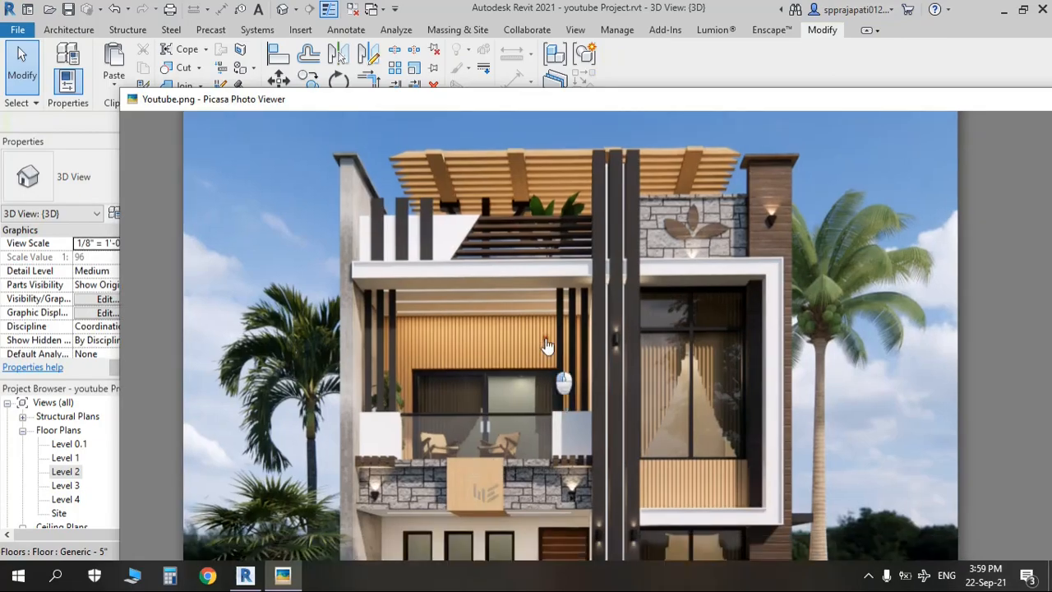
pyautogui.scroll(4, 434, 294)
pyautogui.scroll(5, 434, 295)
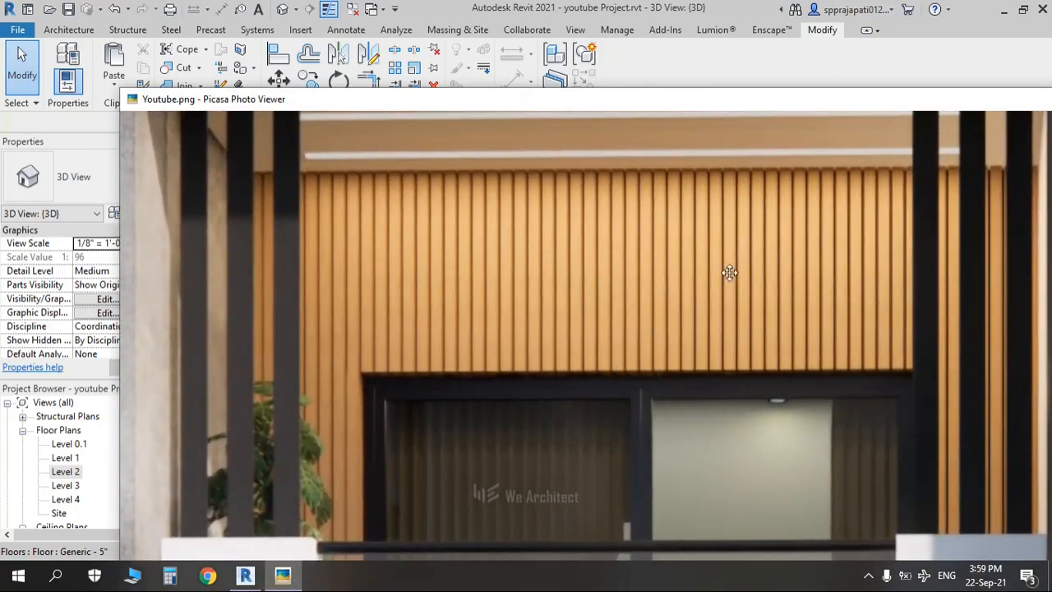
pyautogui.moveTo(729, 273); pyautogui.dragTo(494, 251)
pyautogui.moveTo(746, 444); pyautogui.dragTo(594, 270)
pyautogui.moveTo(735, 551); pyautogui.dragTo(652, 402)
pyautogui.moveTo(822, 526); pyautogui.dragTo(768, 404)
pyautogui.scroll(-5, 768, 405)
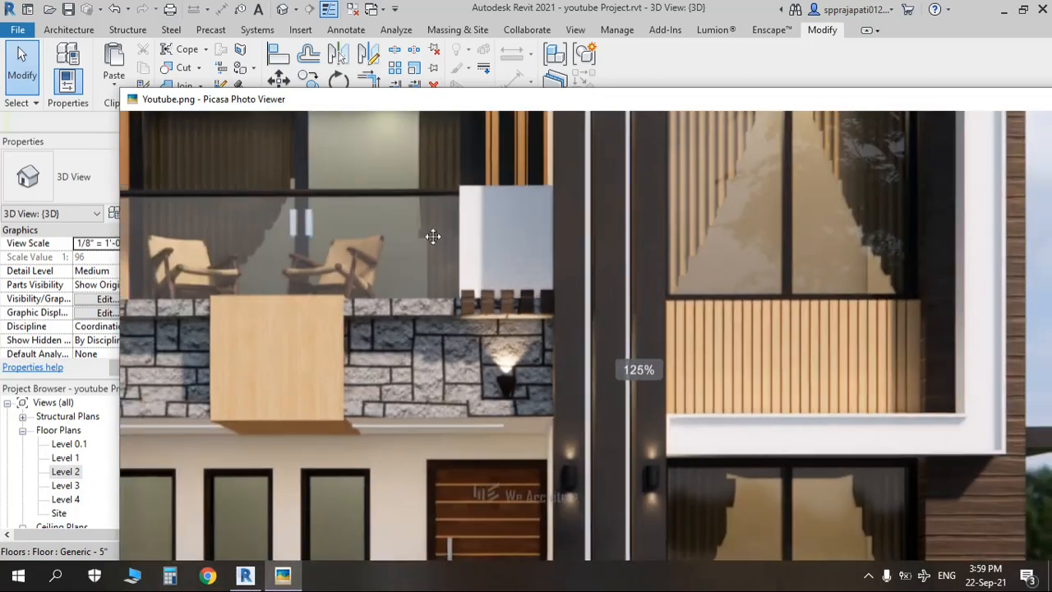
pyautogui.scroll(3, 396, 272)
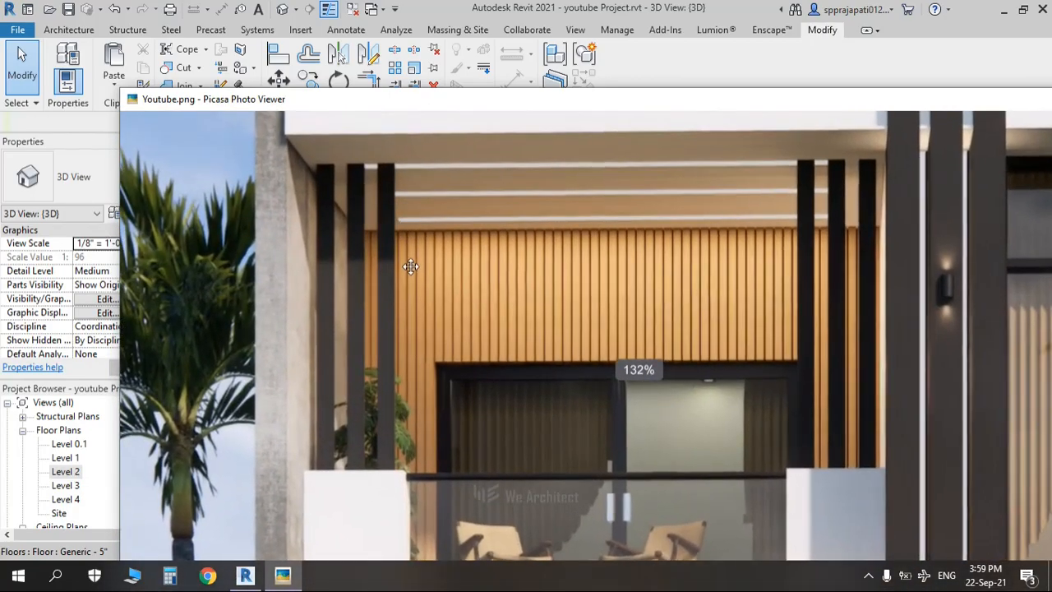
pyautogui.moveTo(396, 318); pyautogui.dragTo(399, 239)
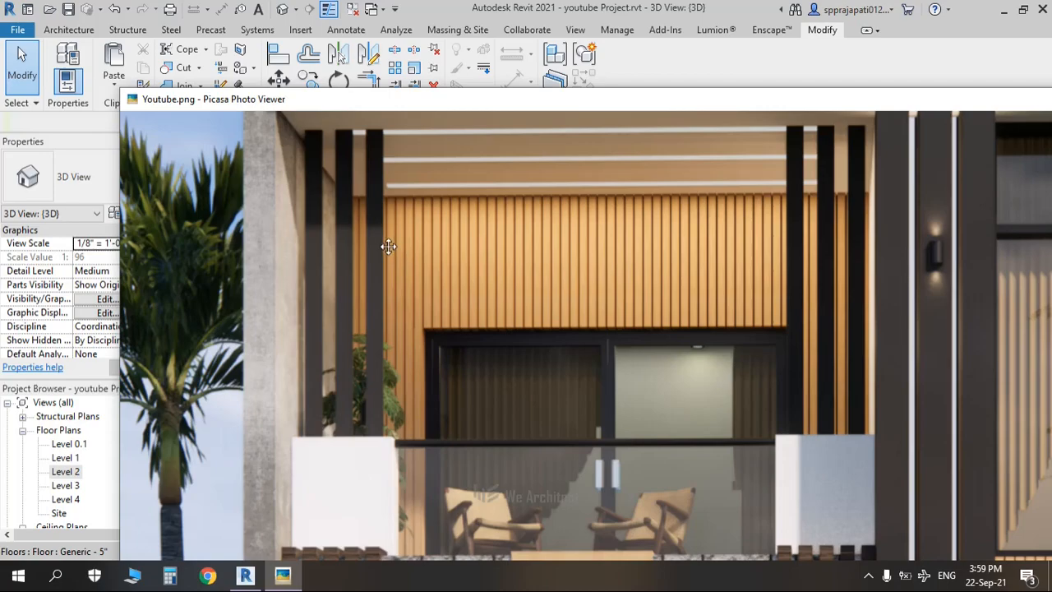
pyautogui.hotkey('alt', 'Tab')
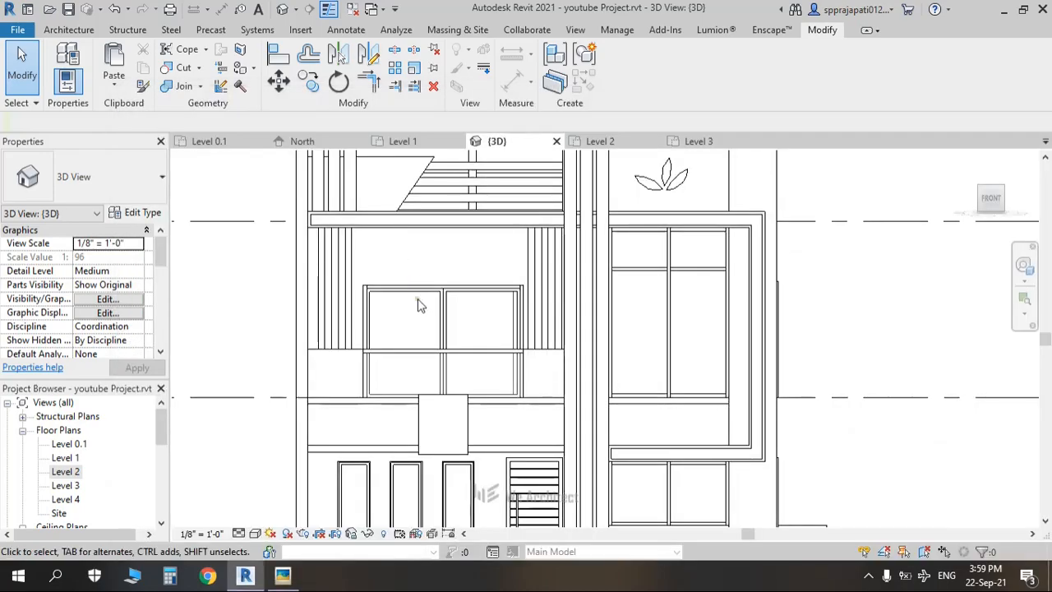
# Step: Open the Level 2 floor plan with the Hidden Line visual style
pyautogui.doubleClick(66, 471)
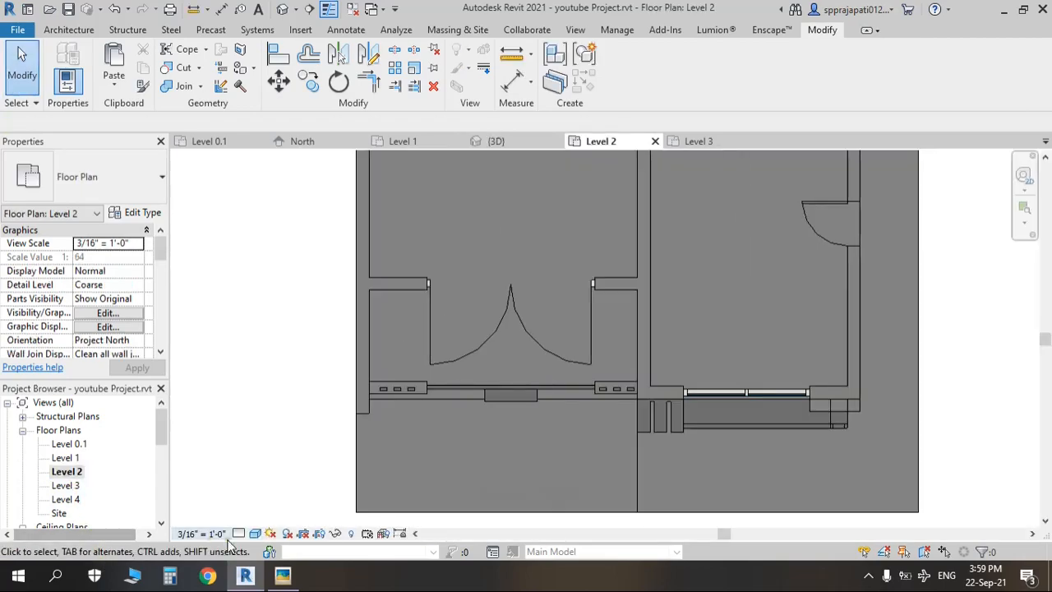
pyautogui.click(255, 533)
pyautogui.click(279, 464)
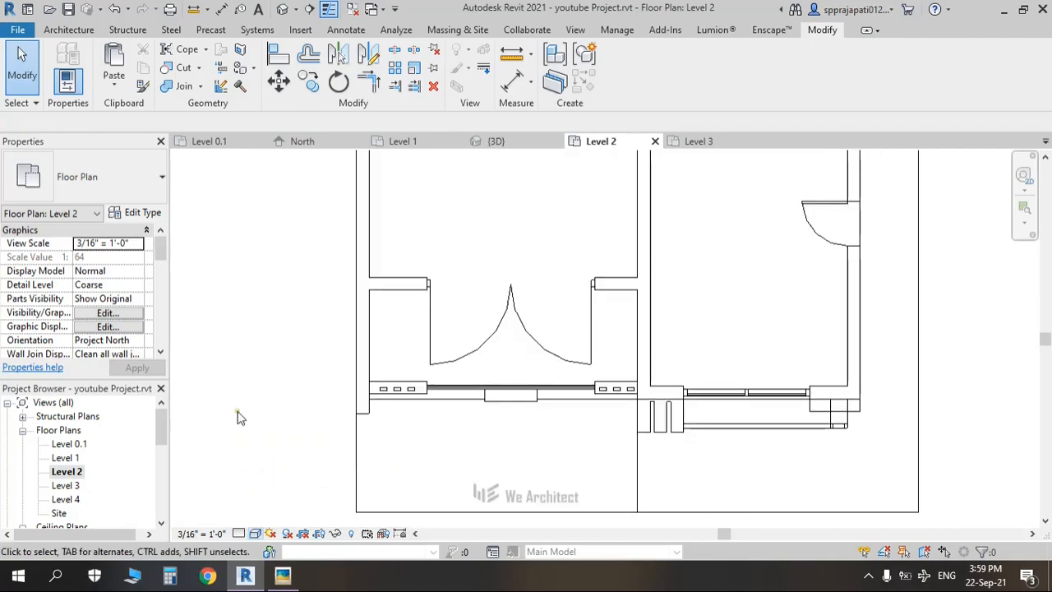
# Step: Start the Wall tool with the Curtain Wall 1 type, restarting it after one cancelled attempt
pyautogui.click(66, 30)
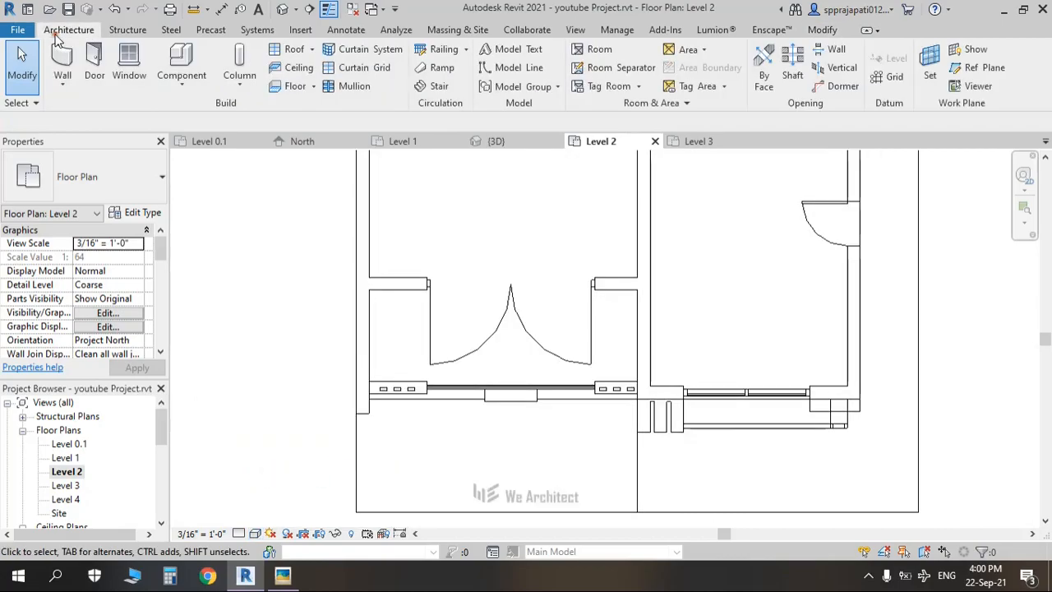
pyautogui.click(70, 76)
pyautogui.click(69, 63)
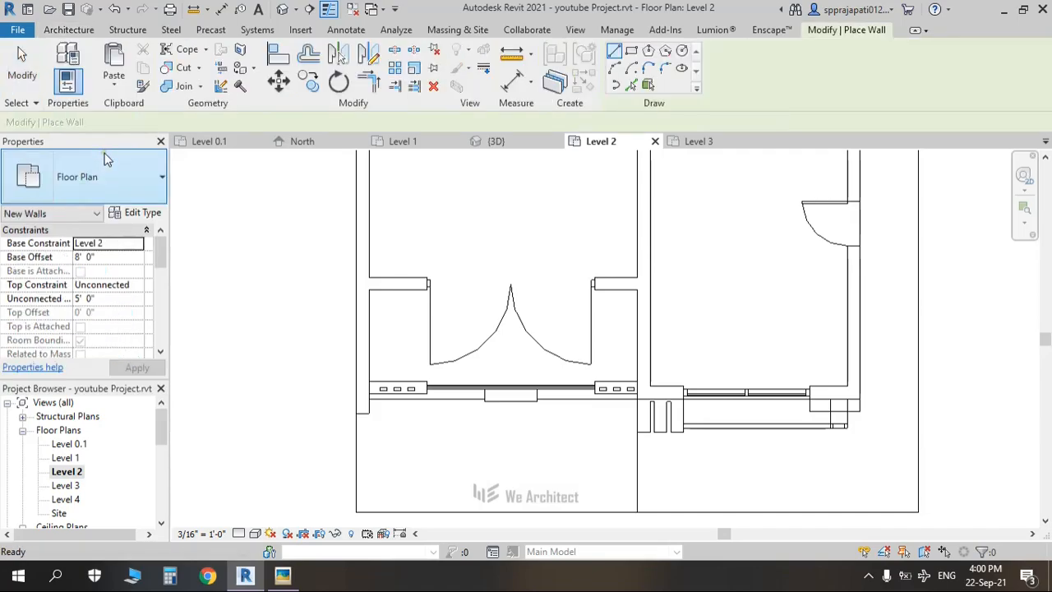
pyautogui.click(107, 179)
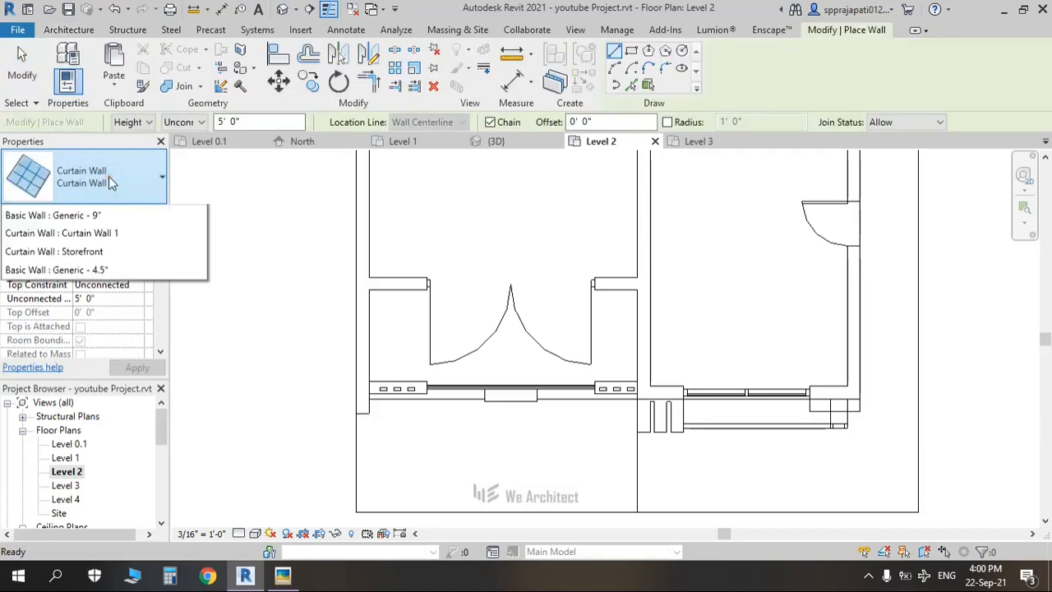
pyautogui.click(106, 199)
pyautogui.click(105, 200)
pyautogui.click(220, 199)
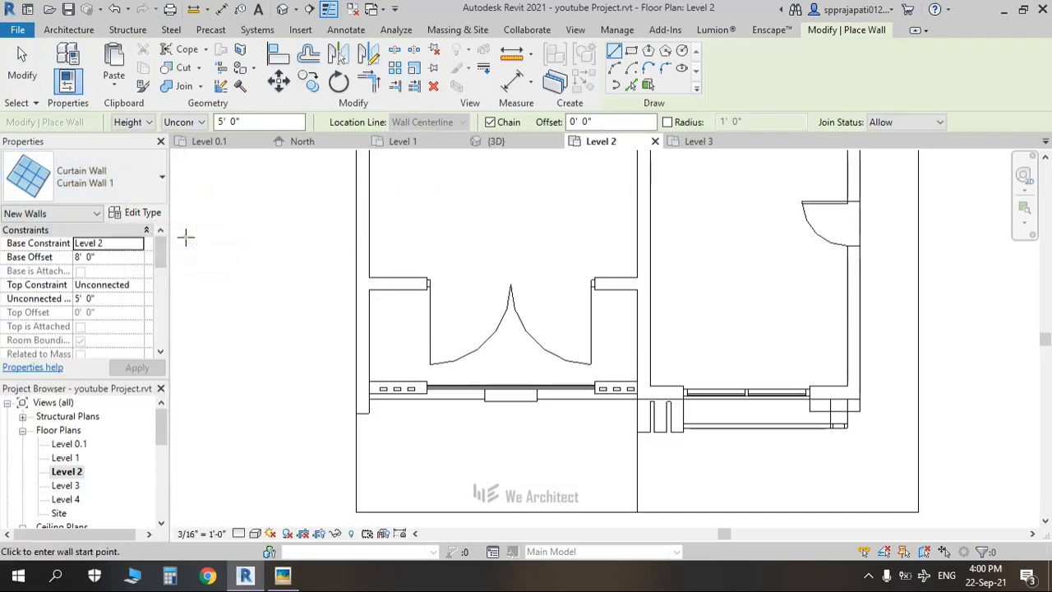
pyautogui.press('Escape')
pyautogui.press('Escape')
pyautogui.click(137, 213)
pyautogui.click(70, 71)
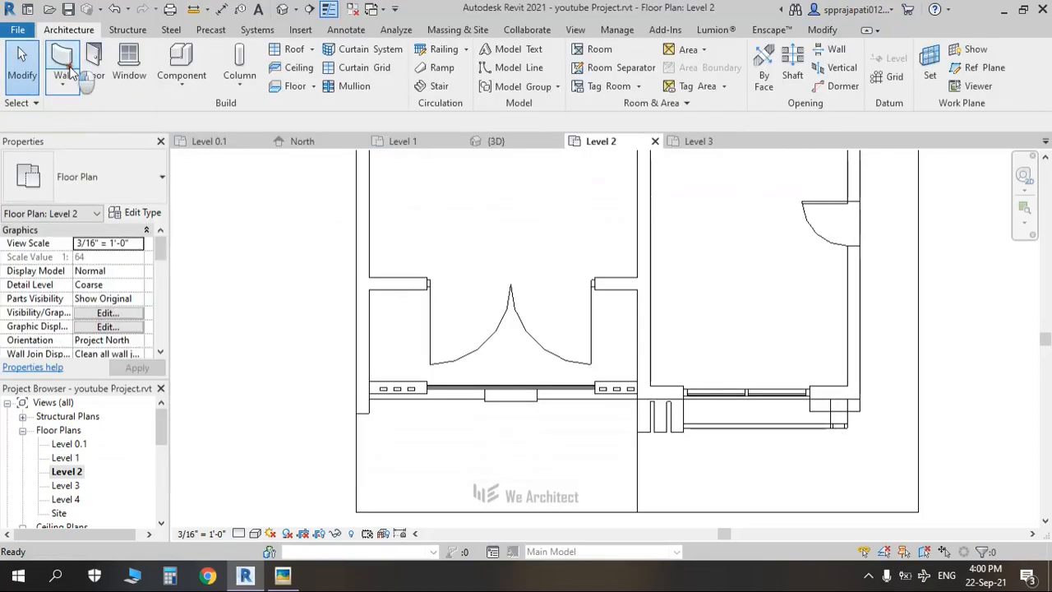
# Step: Duplicate Curtain Wall 1 as a new type named Wooden Wall
pyautogui.click(131, 215)
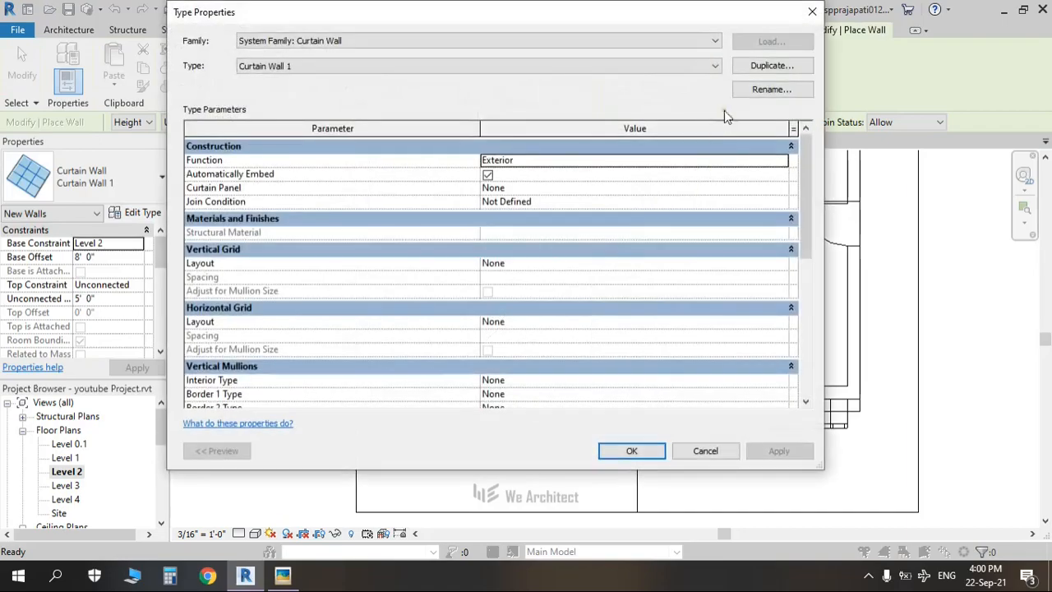
pyautogui.click(771, 65)
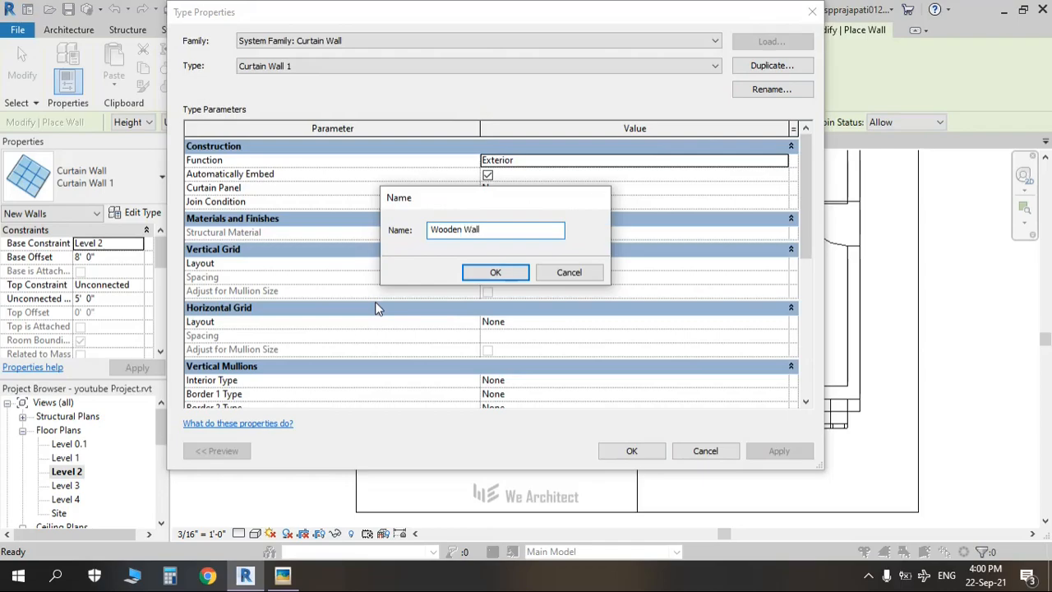
pyautogui.press('Return')
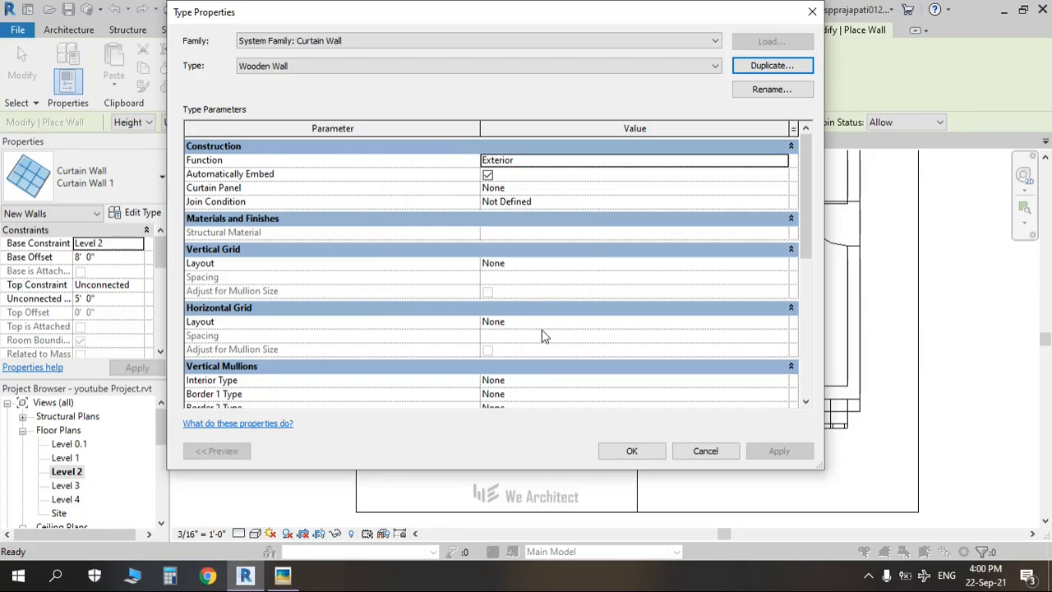
# Step: Uncheck Automatically Embed for Wooden Wall, briefly comparing against the reference render
pyautogui.scroll(-2, 351, 335)
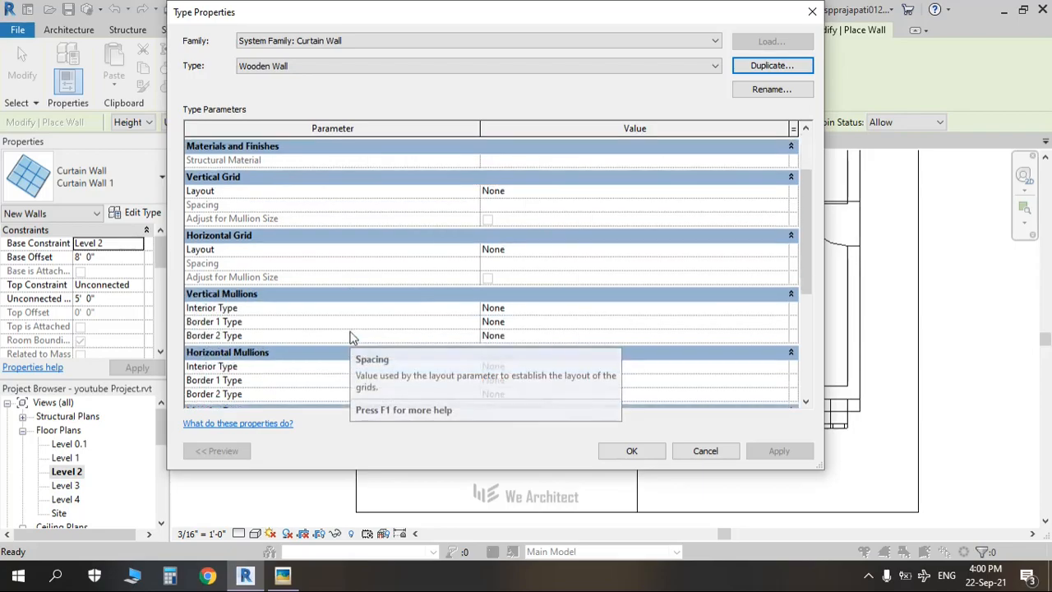
pyautogui.scroll(-2, 376, 289)
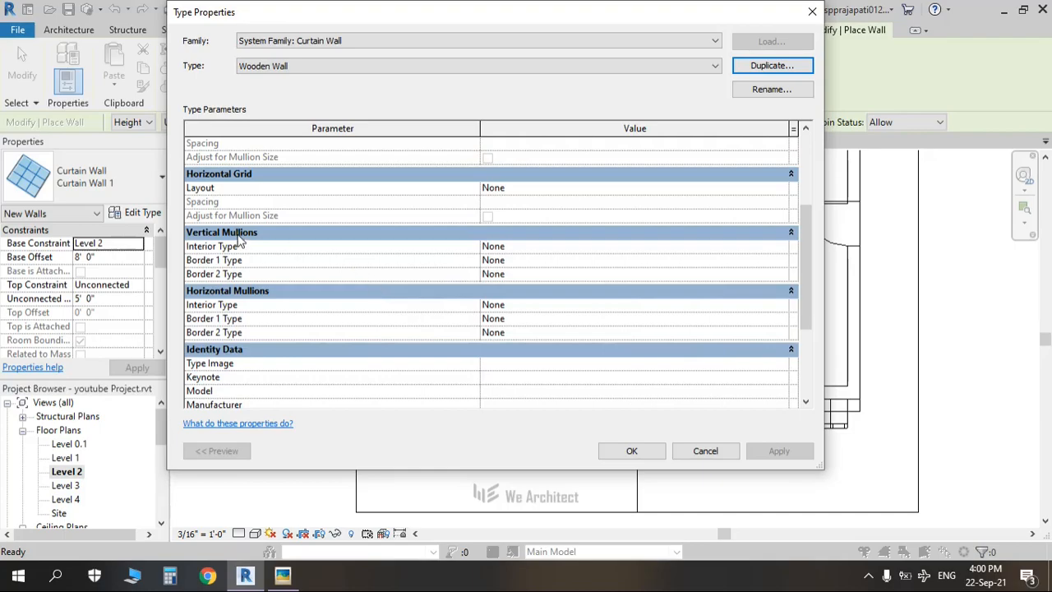
pyautogui.scroll(4, 579, 294)
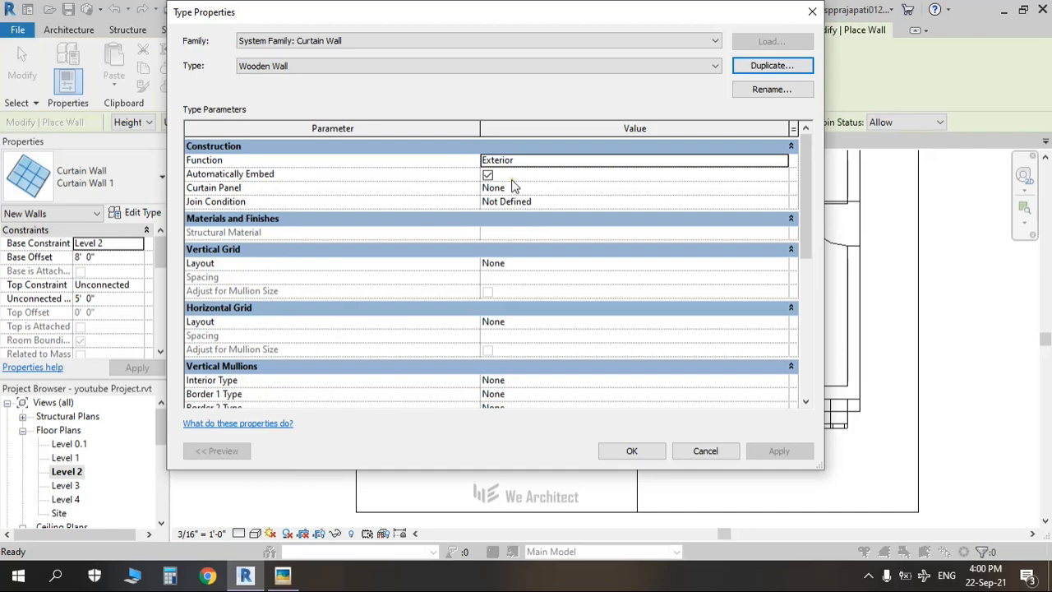
pyautogui.click(487, 175)
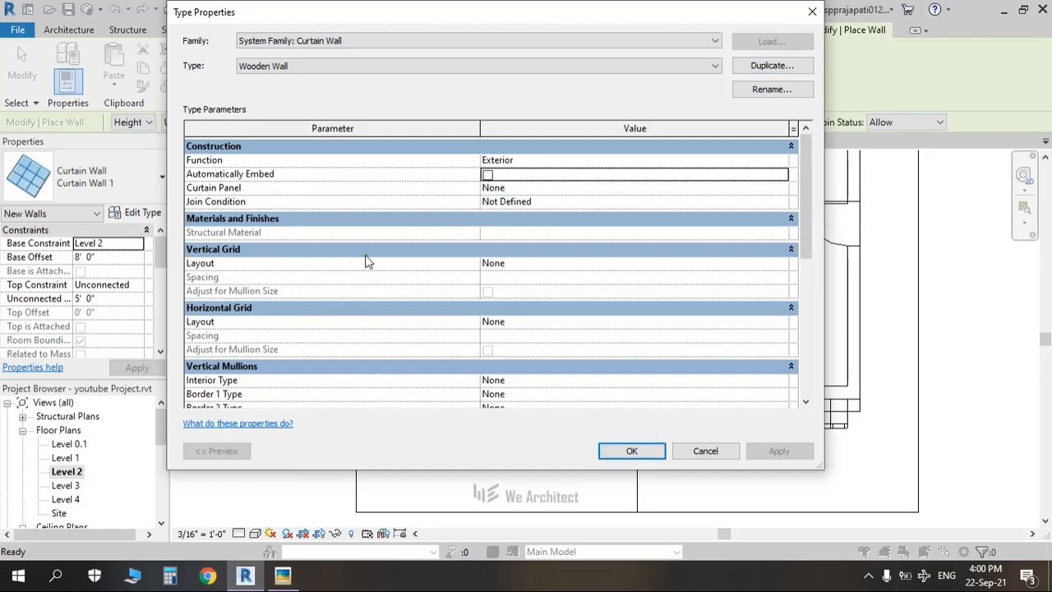
pyautogui.scroll(-3, 367, 261)
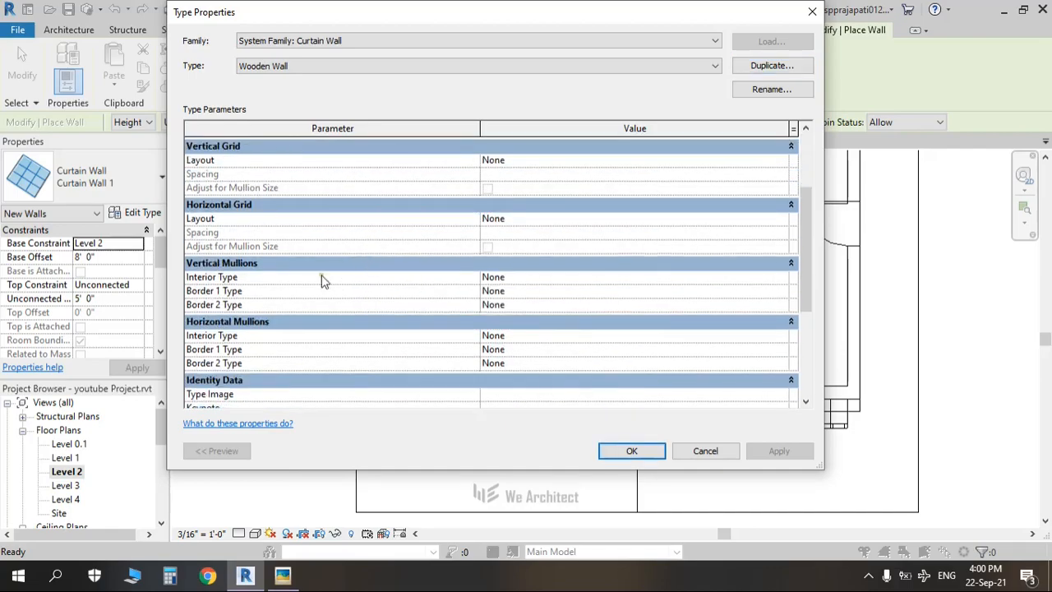
pyautogui.scroll(2, 325, 295)
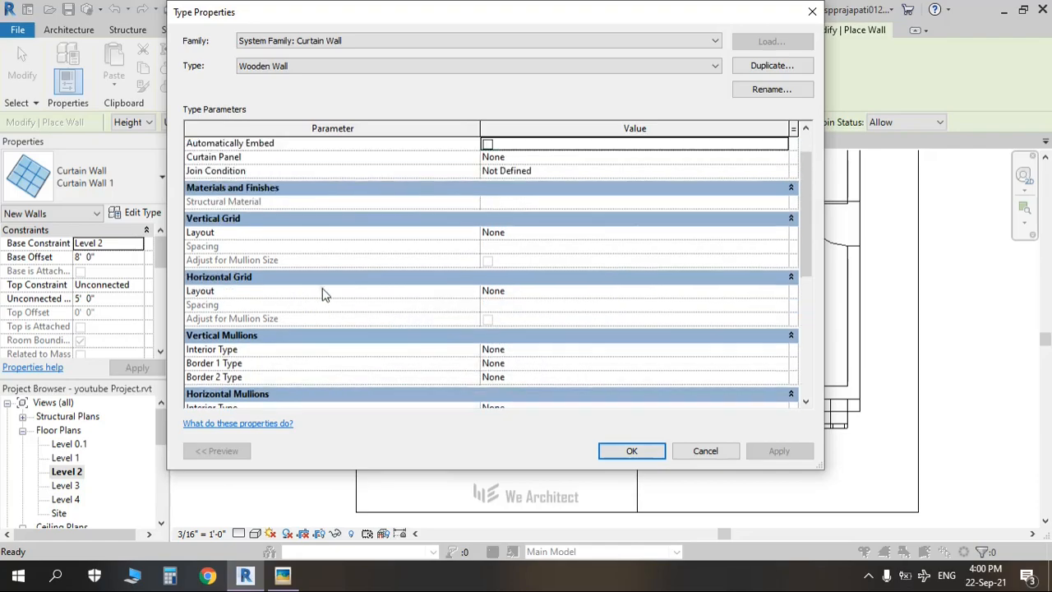
pyautogui.scroll(1, 323, 291)
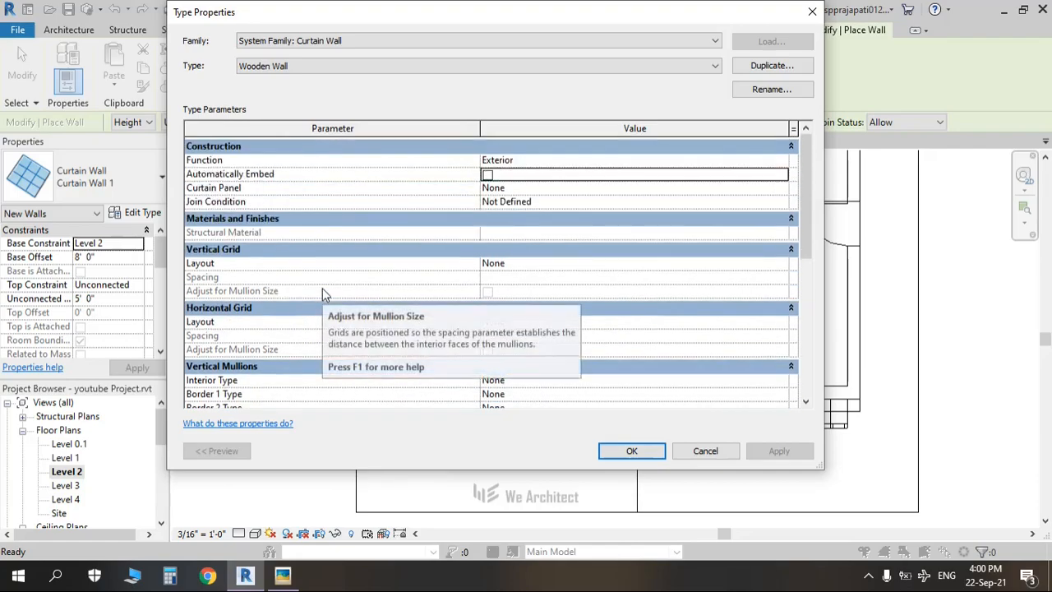
pyautogui.scroll(-2, 322, 291)
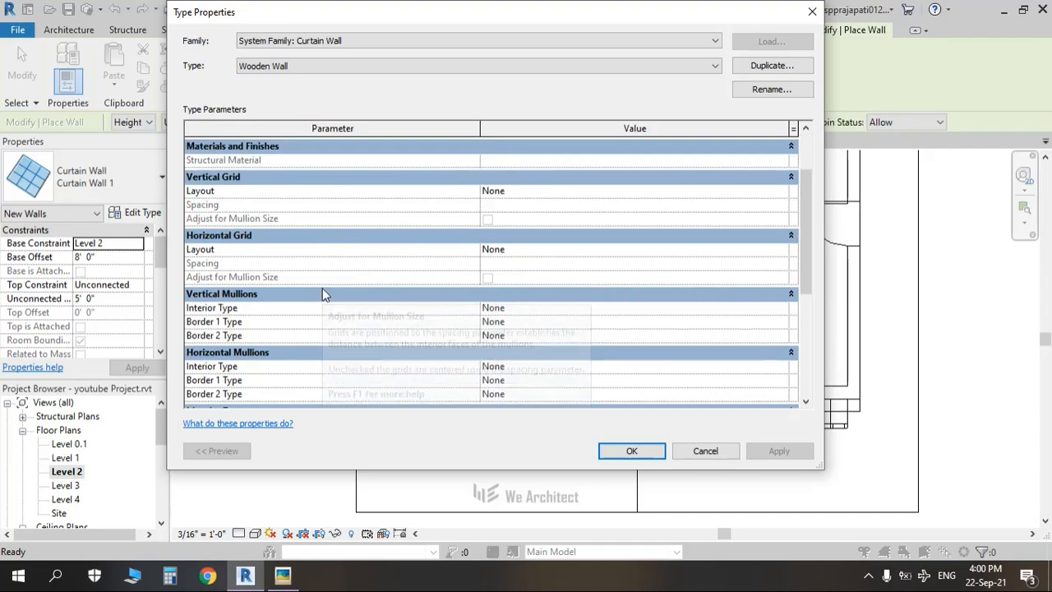
pyautogui.scroll(2, 322, 290)
pyautogui.scroll(-2, 439, 279)
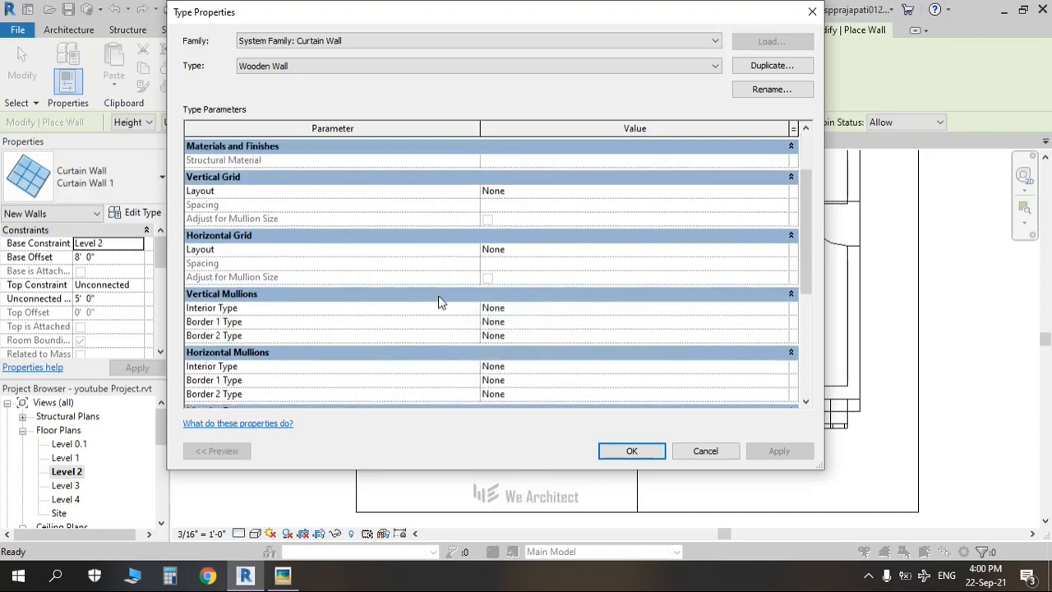
pyautogui.scroll(-1, 244, 300)
pyautogui.hotkey('alt', 'Tab')
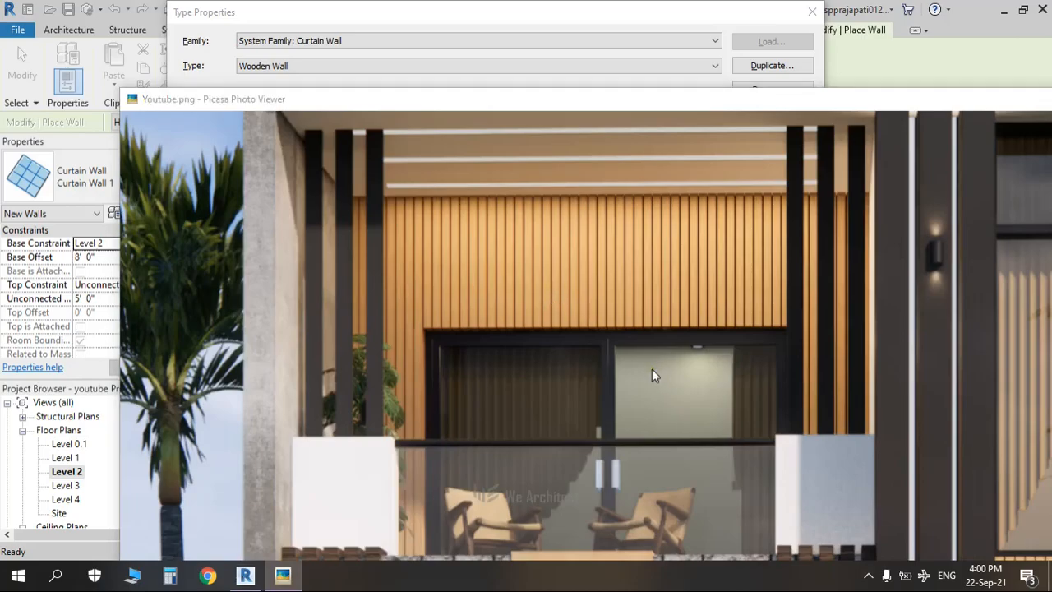
pyautogui.hotkey('alt', 'Tab')
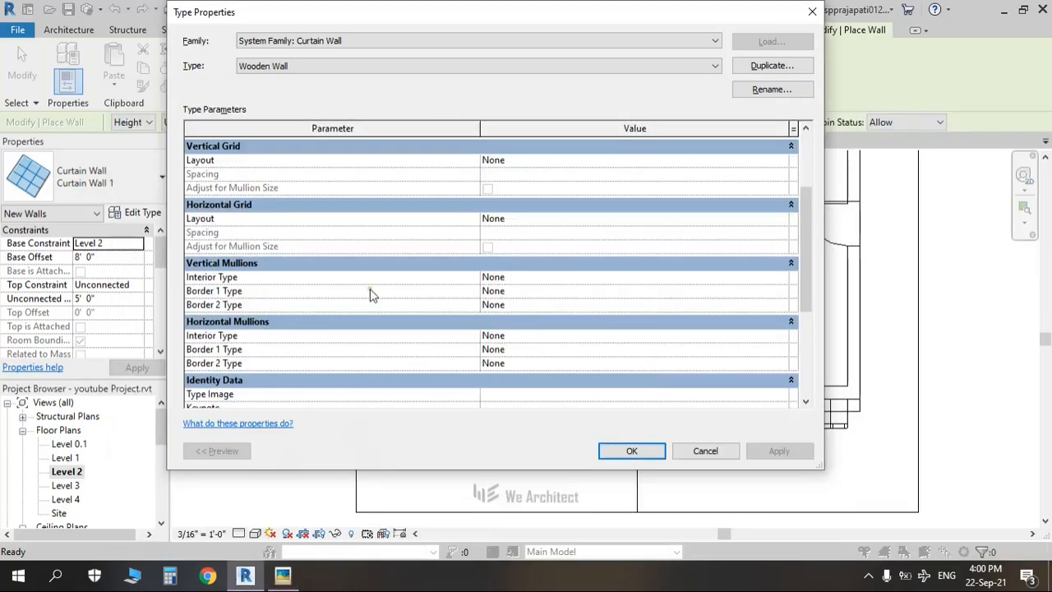
# Step: Set the vertical Interior mullion type to Rectangular Mullion 2.5" x 5" rectangular
pyautogui.click(780, 276)
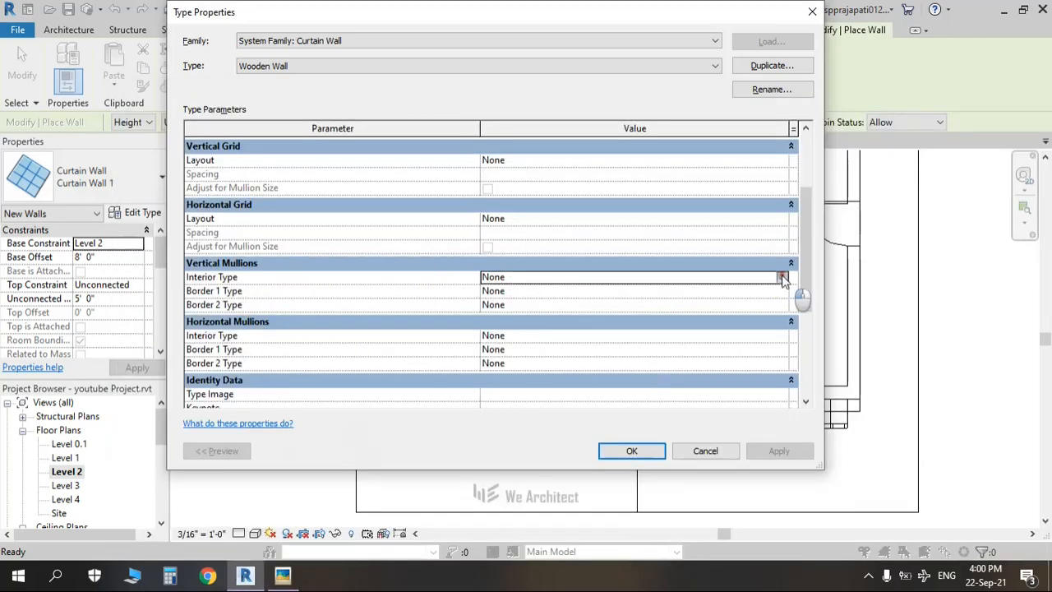
pyautogui.click(780, 276)
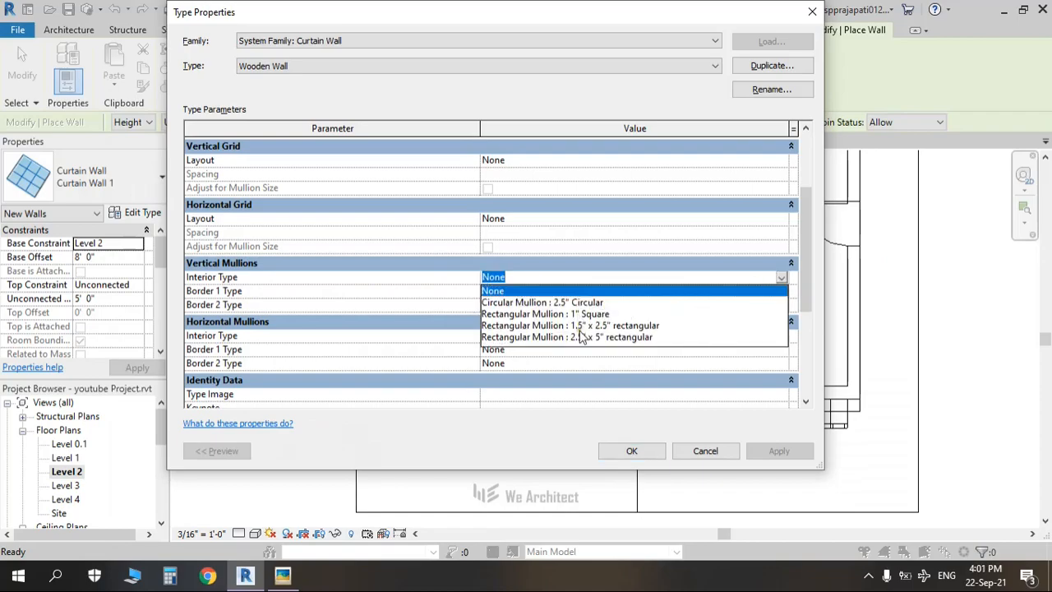
pyautogui.click(581, 337)
pyautogui.click(772, 291)
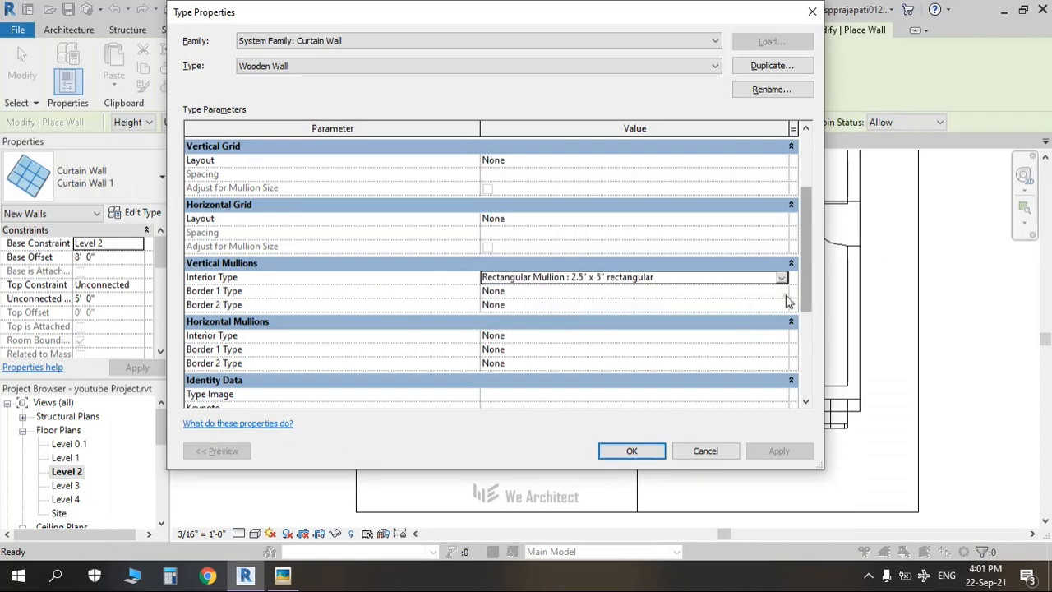
# Step: Set vertical Border 1 and Border 2 mullions to Rectangular Mullion 2.5" x 5" rectangular
pyautogui.click(780, 291)
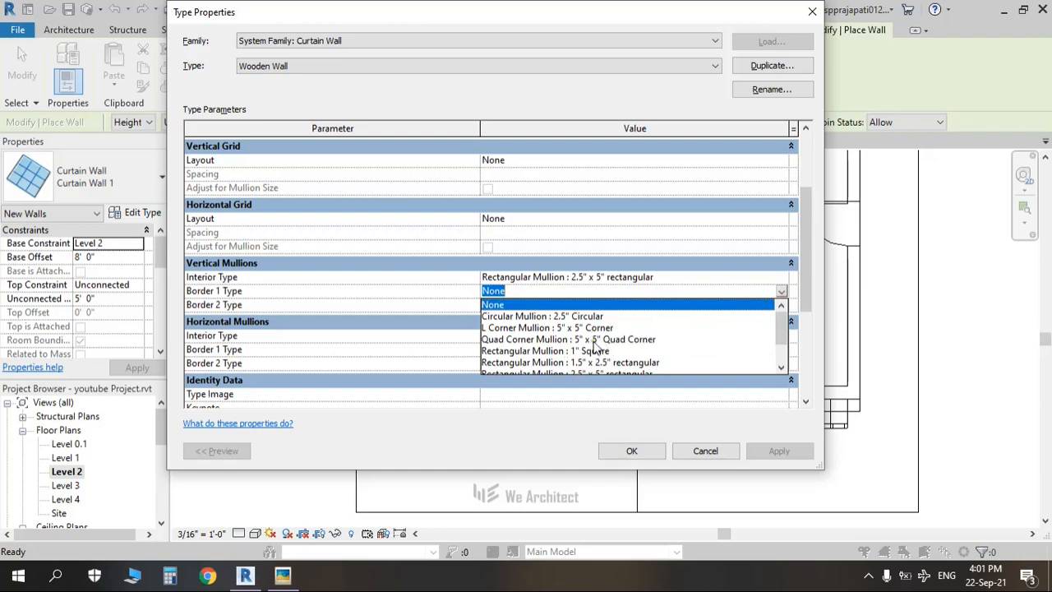
pyautogui.click(679, 280)
pyautogui.click(677, 280)
pyautogui.hotkey('ctrl', 'c')
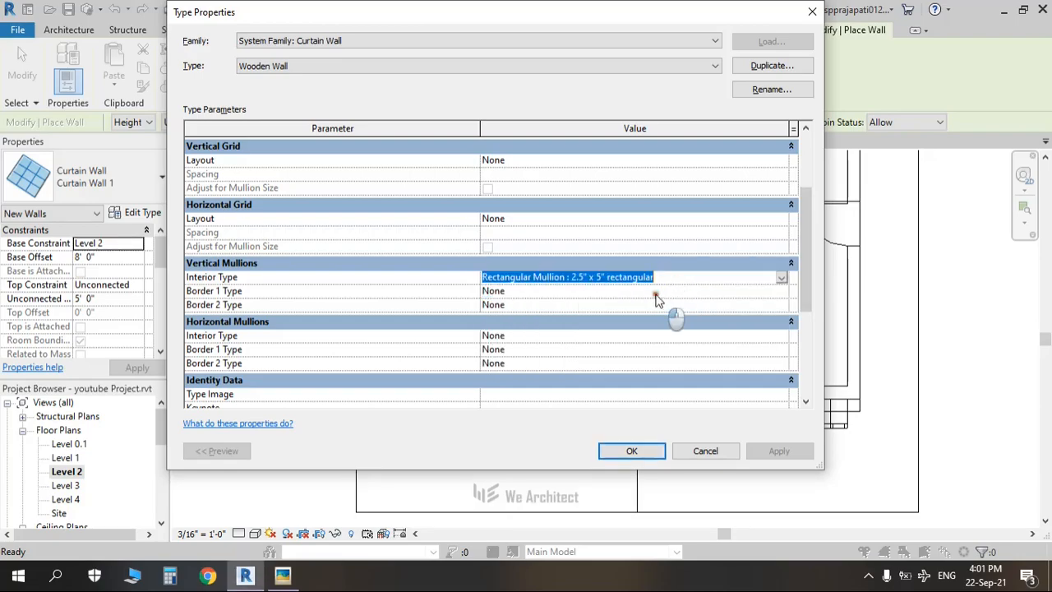
pyautogui.click(656, 294)
pyautogui.click(656, 295)
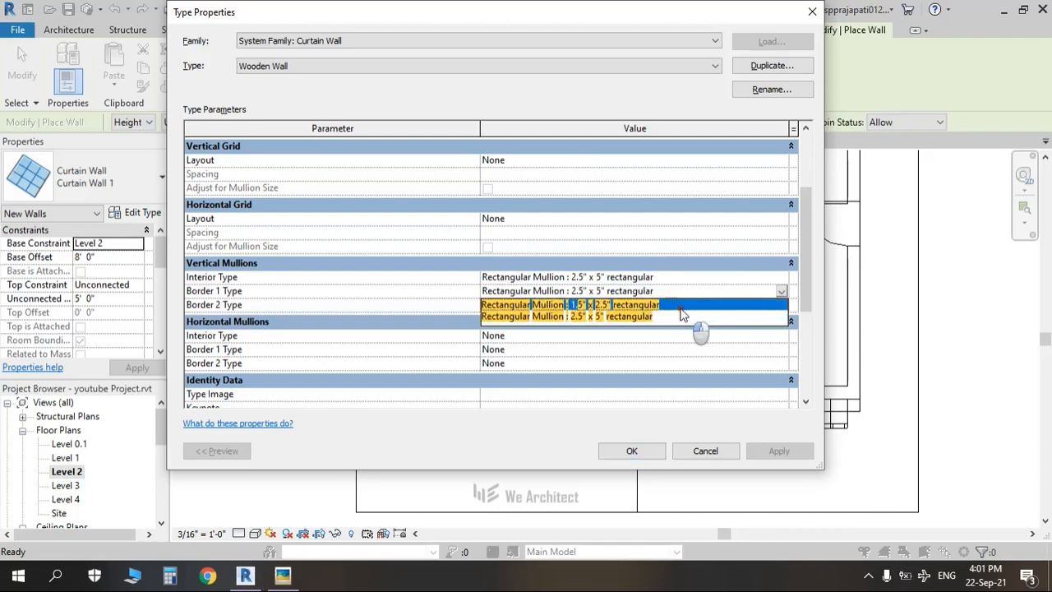
pyautogui.click(678, 304)
pyautogui.click(674, 296)
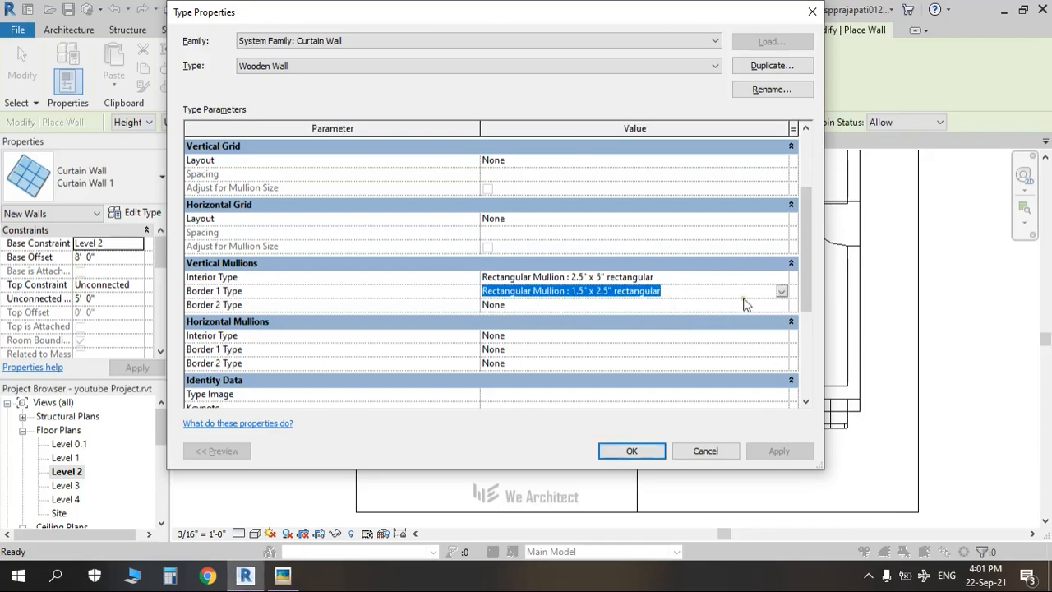
pyautogui.click(780, 294)
pyautogui.click(595, 339)
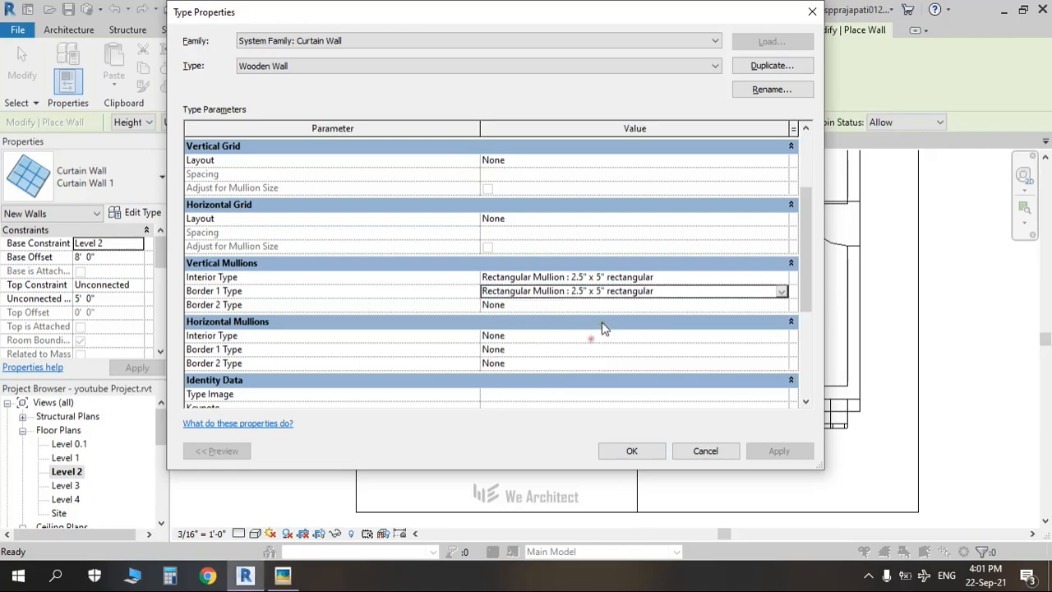
pyautogui.click(597, 307)
pyautogui.hotkey('ctrl', 'v')
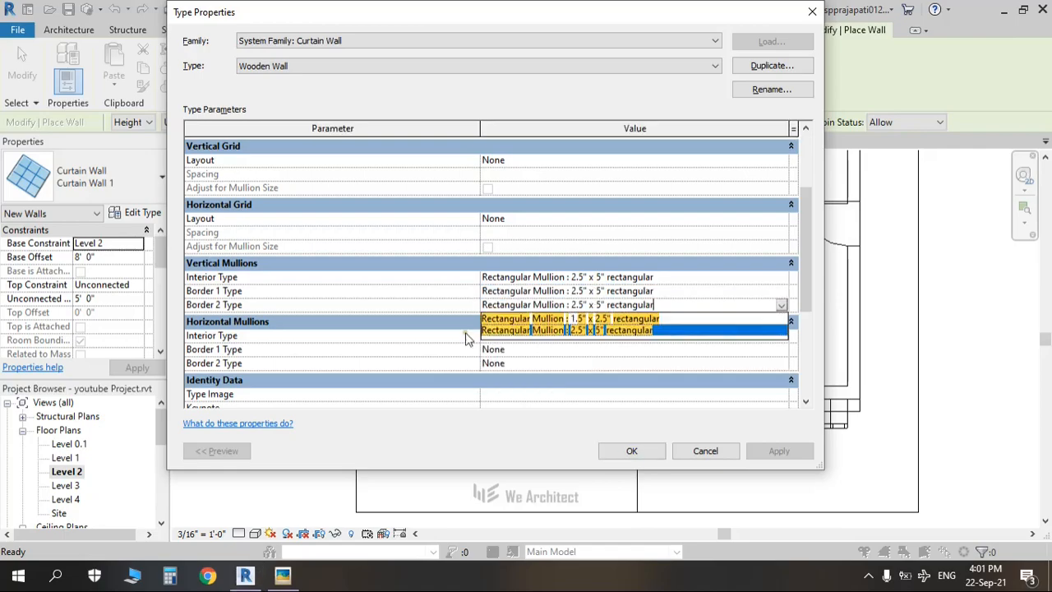
pyautogui.press('Return')
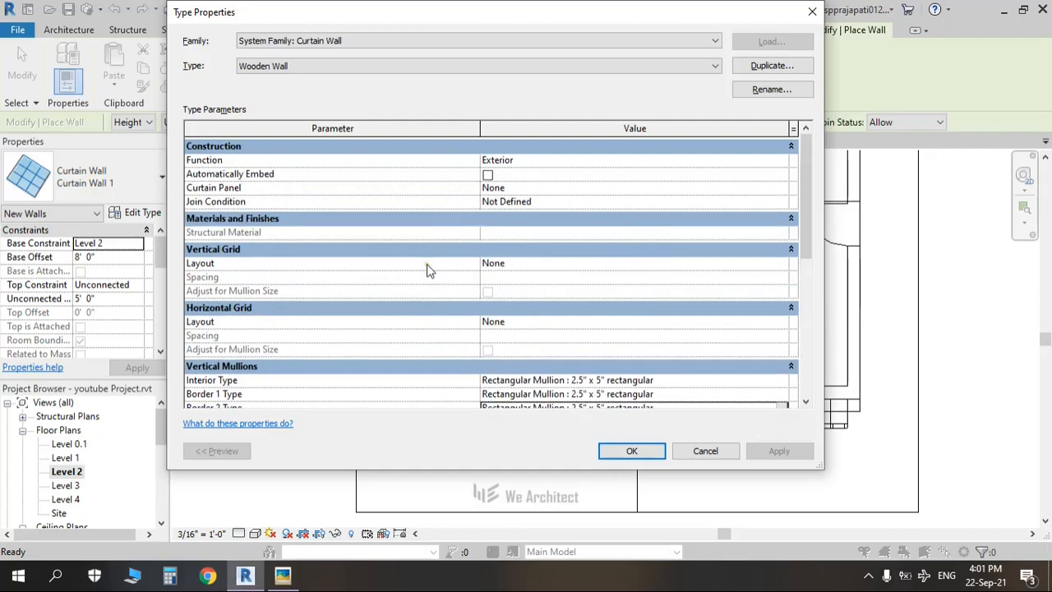
pyautogui.scroll(-4, 427, 269)
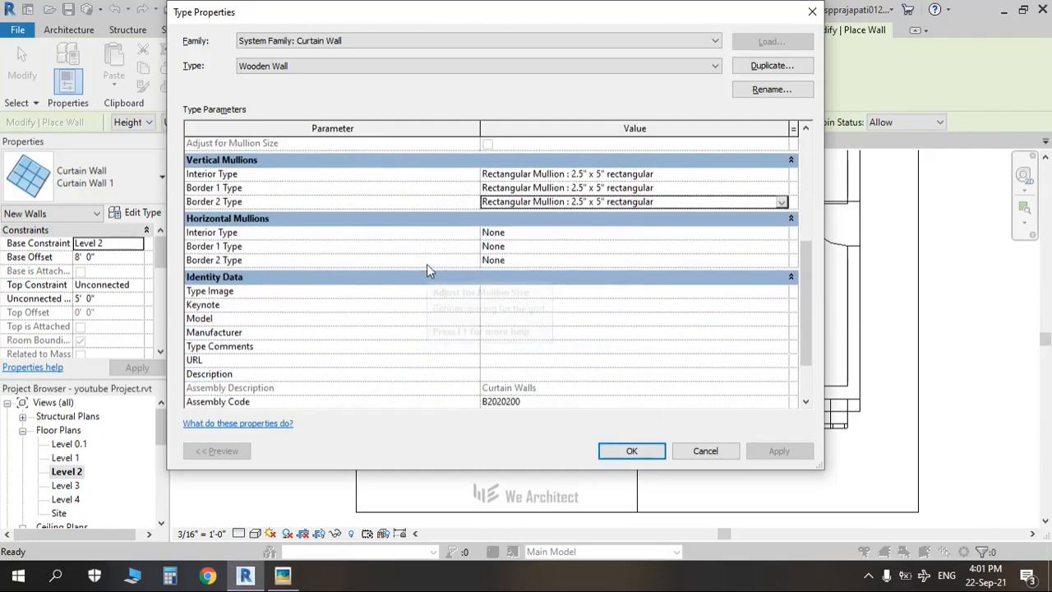
# Step: Save the Wooden Wall type and start the curtain wall at the existing wall's endpoint
pyautogui.click(627, 452)
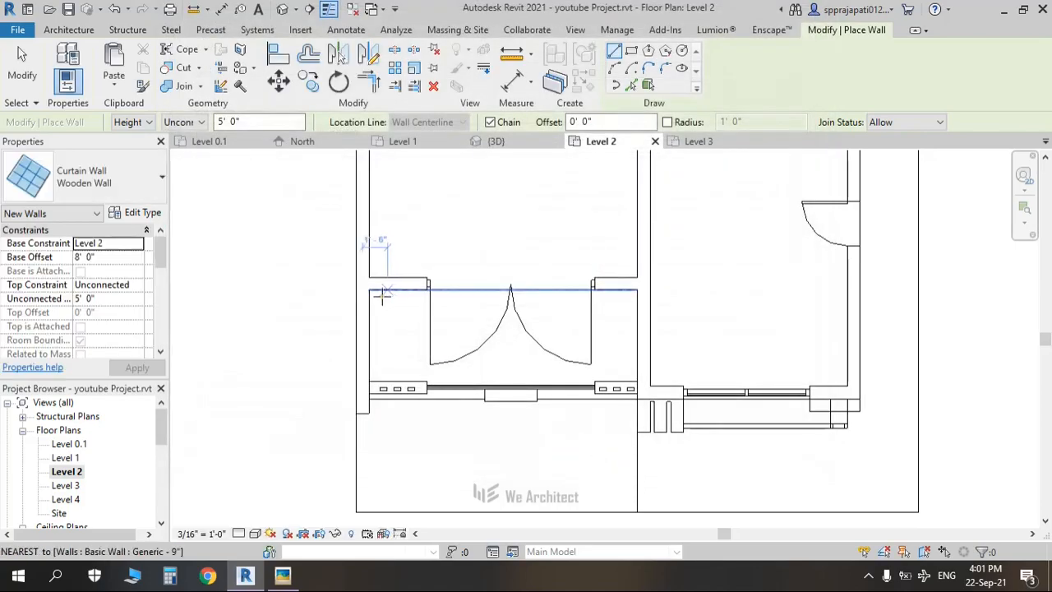
pyautogui.scroll(2, 366, 290)
pyautogui.click(361, 286)
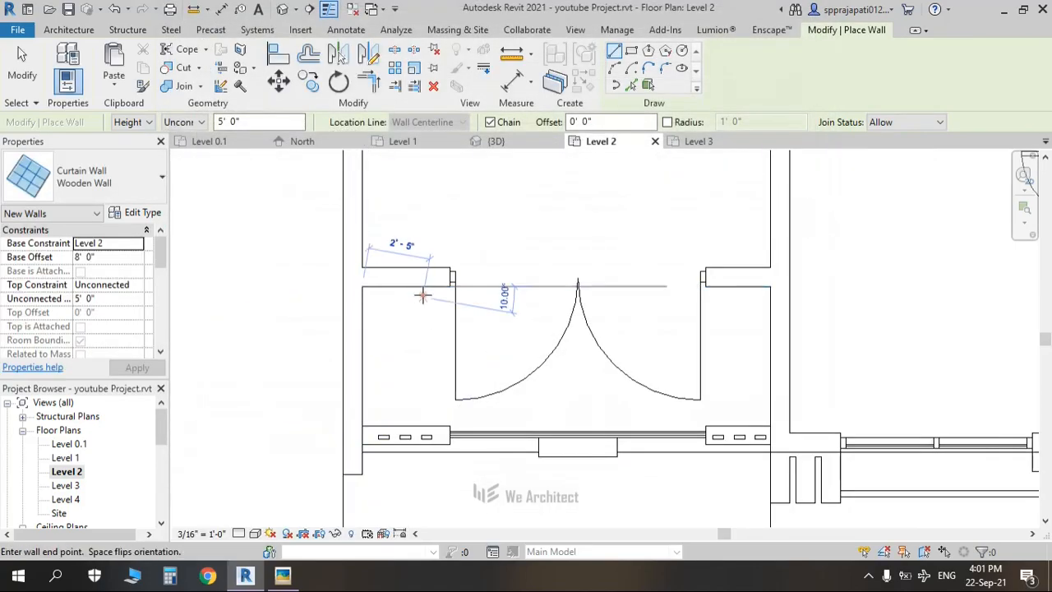
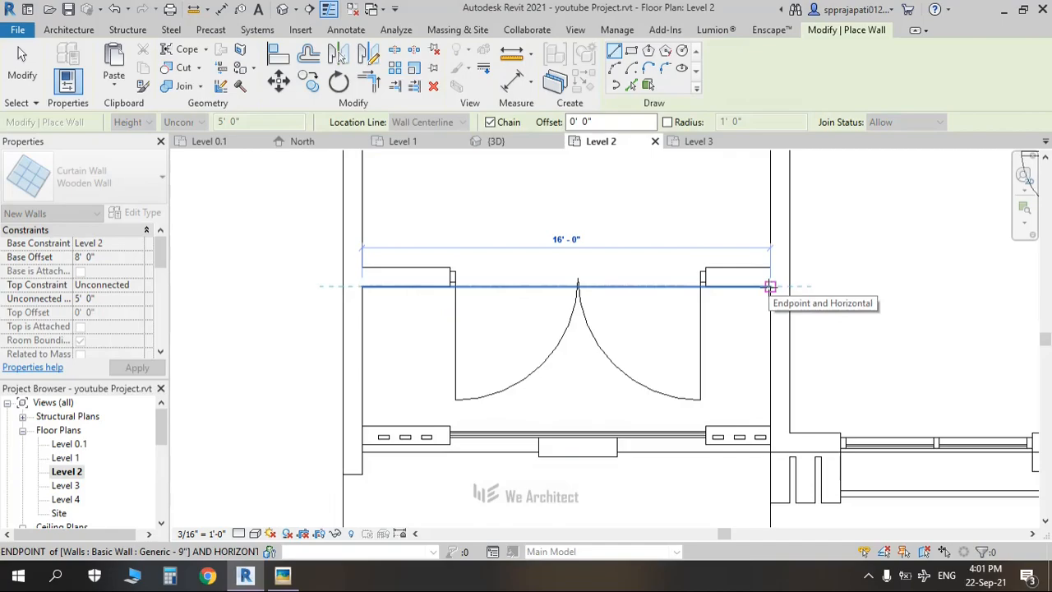
# Step: Finish the previous wall, then start a new wall with Base Offset 0' 0" and 5' 0" unconnected height
pyautogui.click(770, 287)
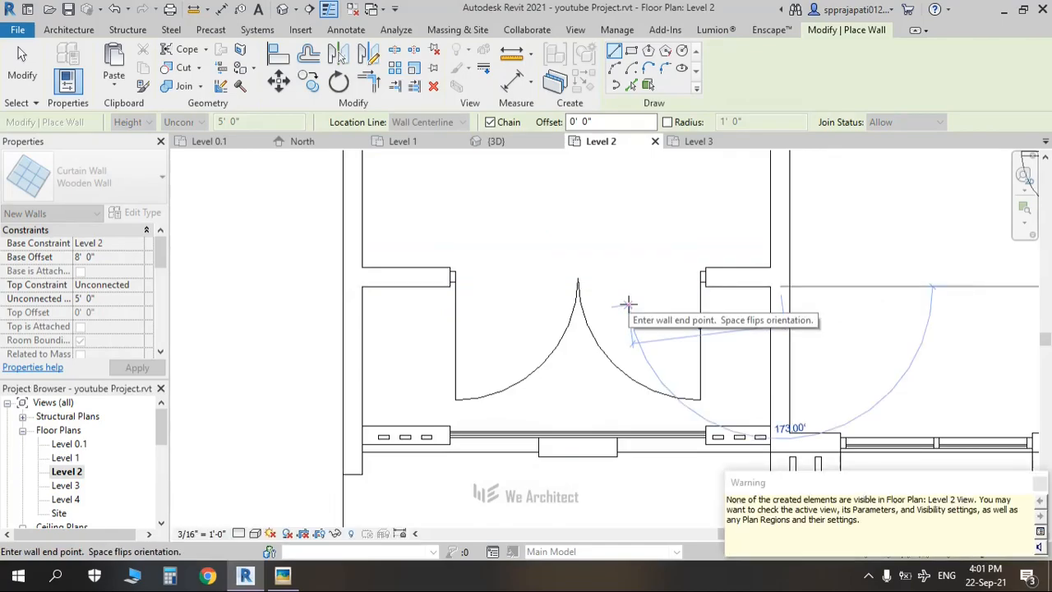
pyautogui.press('Escape')
pyautogui.press('Escape')
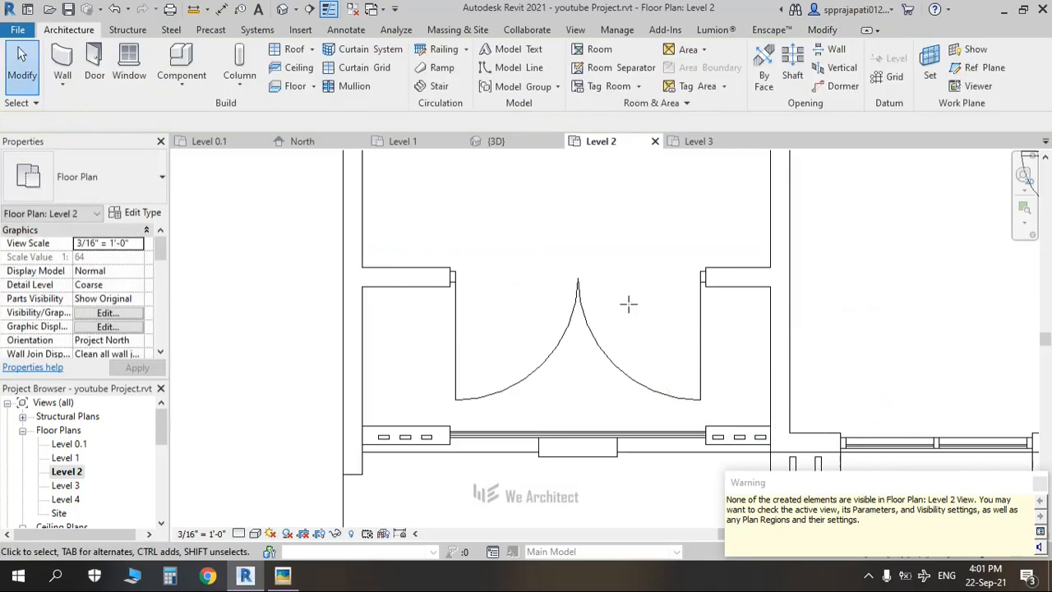
pyautogui.click(63, 67)
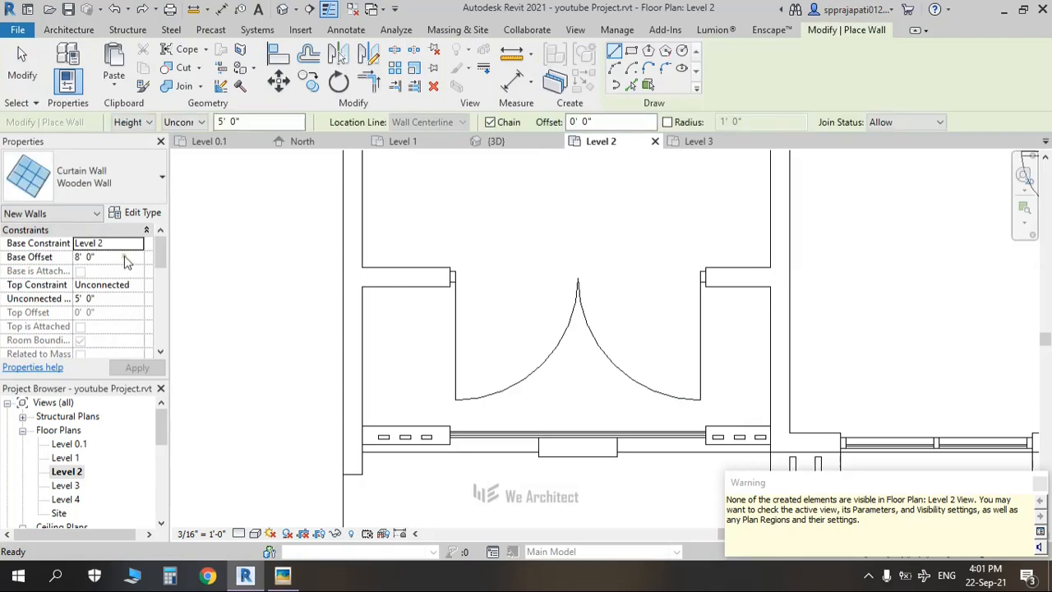
pyautogui.click(115, 261)
pyautogui.write('0')
pyautogui.press('Return')
pyautogui.click(122, 298)
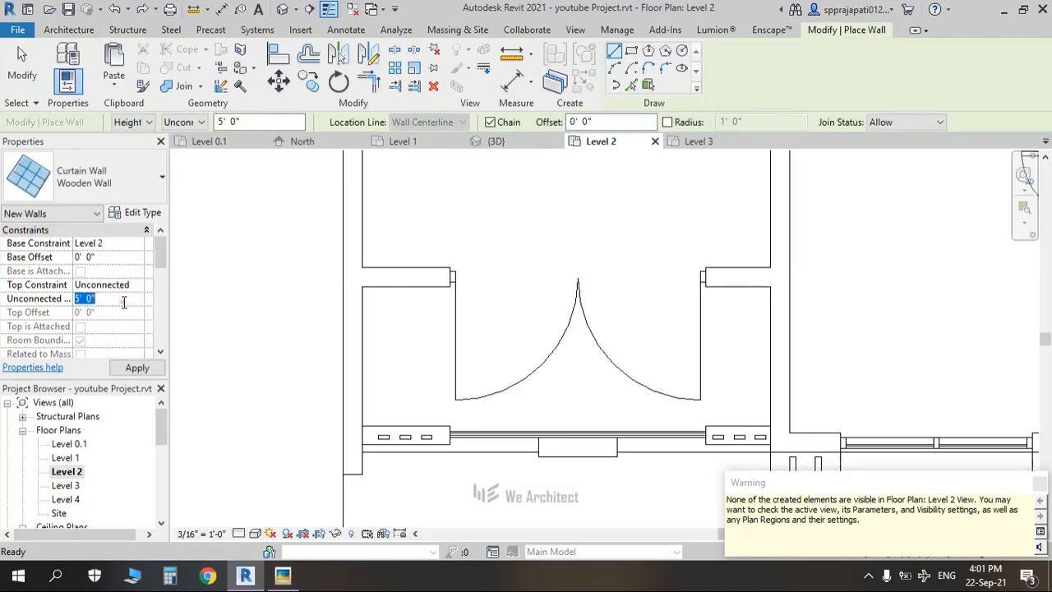
pyautogui.click(123, 303)
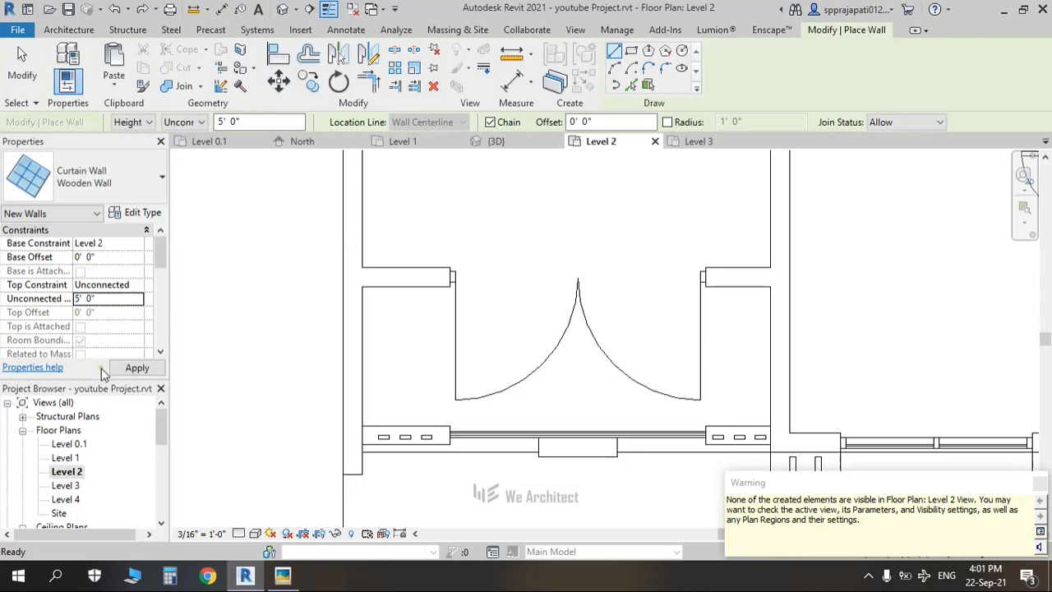
# Step: Draw the Wooden Wall curtain wall from the left wall end to the right wall end
pyautogui.click(363, 287)
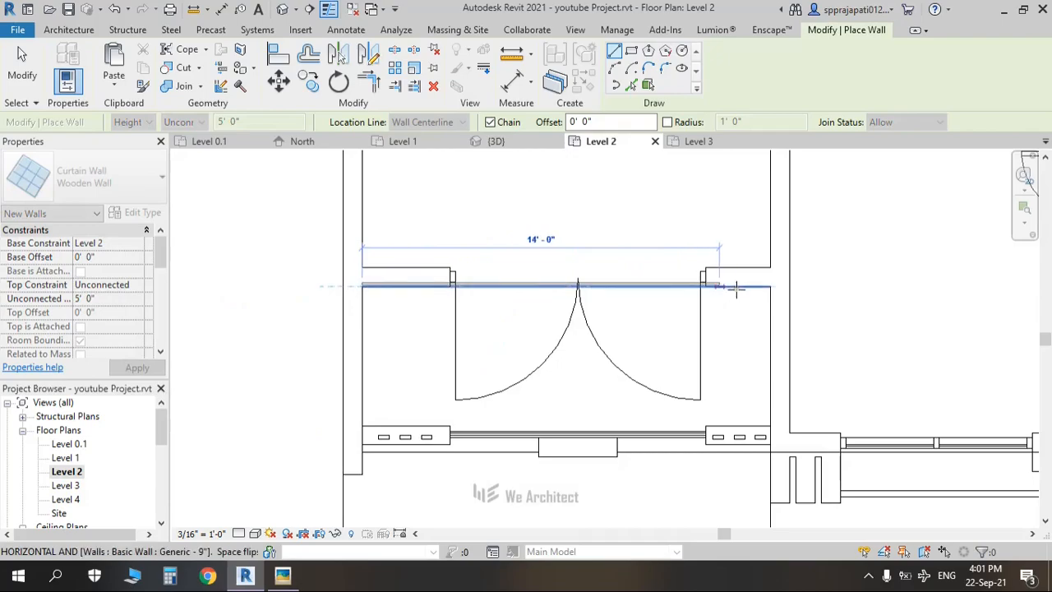
pyautogui.scroll(2, 735, 287)
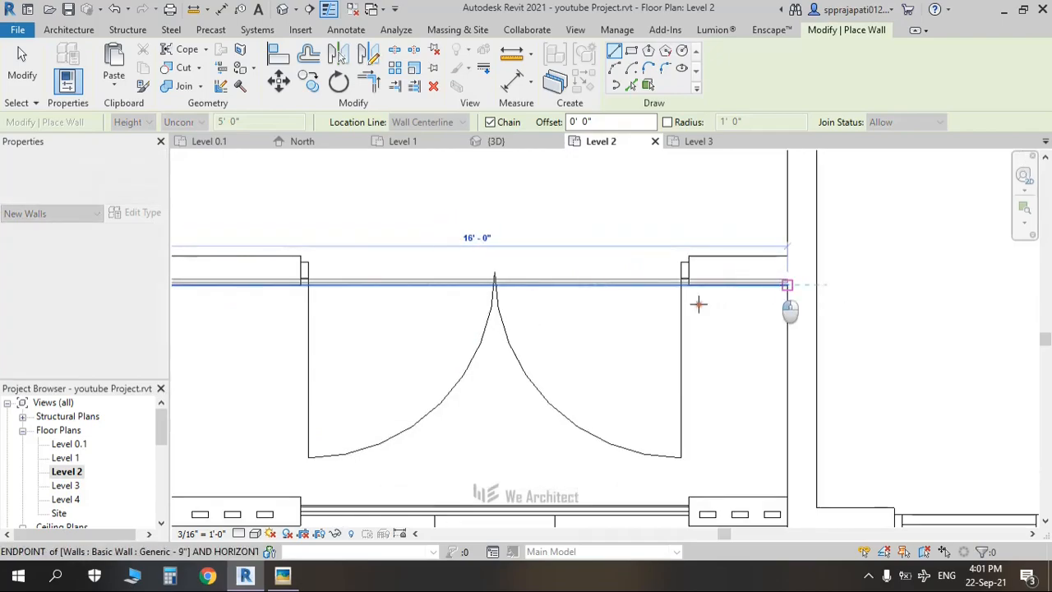
pyautogui.click(664, 305)
pyautogui.press('Escape')
pyautogui.press('Escape')
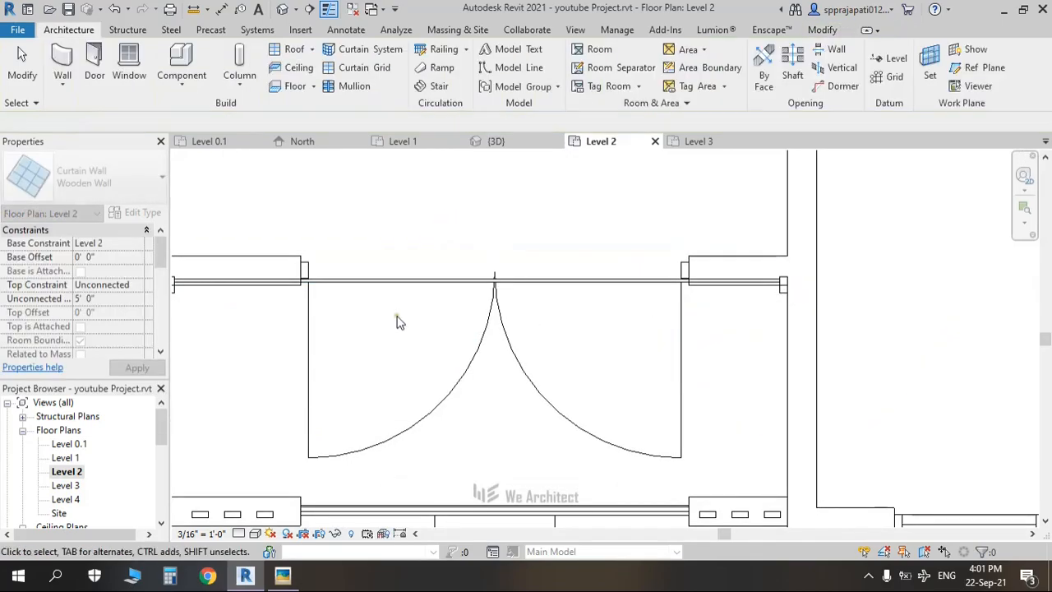
pyautogui.scroll(-2, 397, 321)
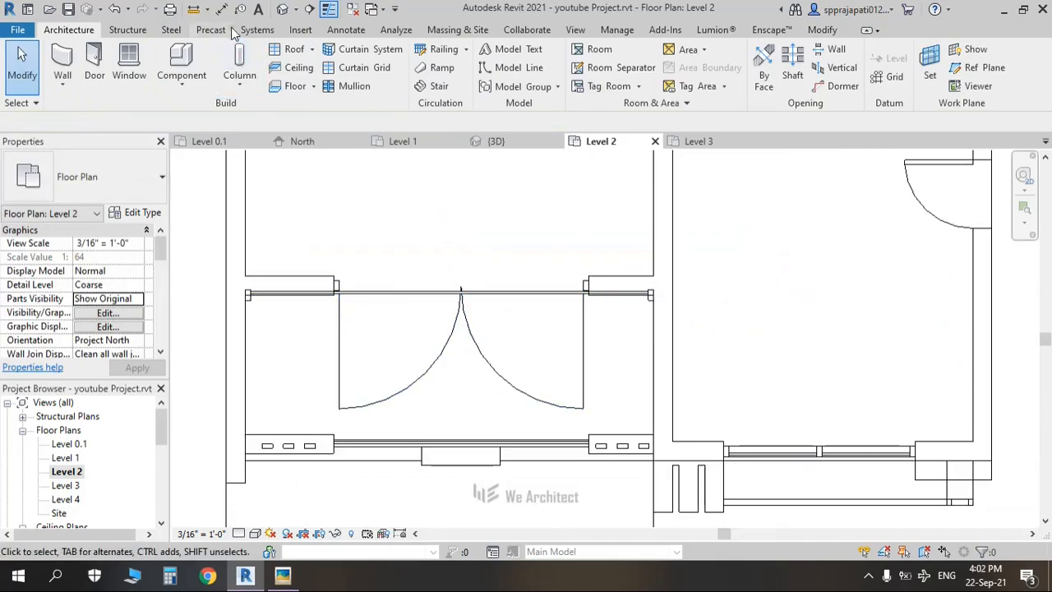
pyautogui.hotkey('ctrl', 'Tab')
# Step: Shade the 3D view and check the Wooden Wall curtain wall's type properties from the front
pyautogui.keyDown('shift'); pyautogui.moveTo(415, 364); pyautogui.dragTo(417, 336, button='middle'); pyautogui.keyUp('shift')
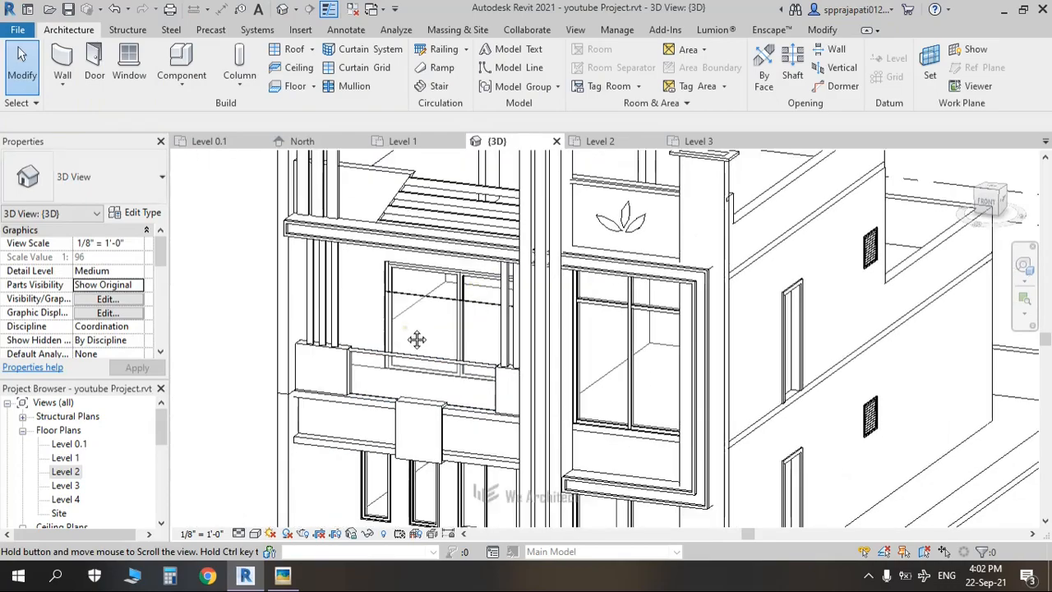
pyautogui.click(256, 538)
pyautogui.click(283, 485)
pyautogui.keyDown('shift'); pyautogui.moveTo(344, 420); pyautogui.dragTo(495, 285, button='middle'); pyautogui.keyUp('shift')
pyautogui.scroll(2, 493, 284)
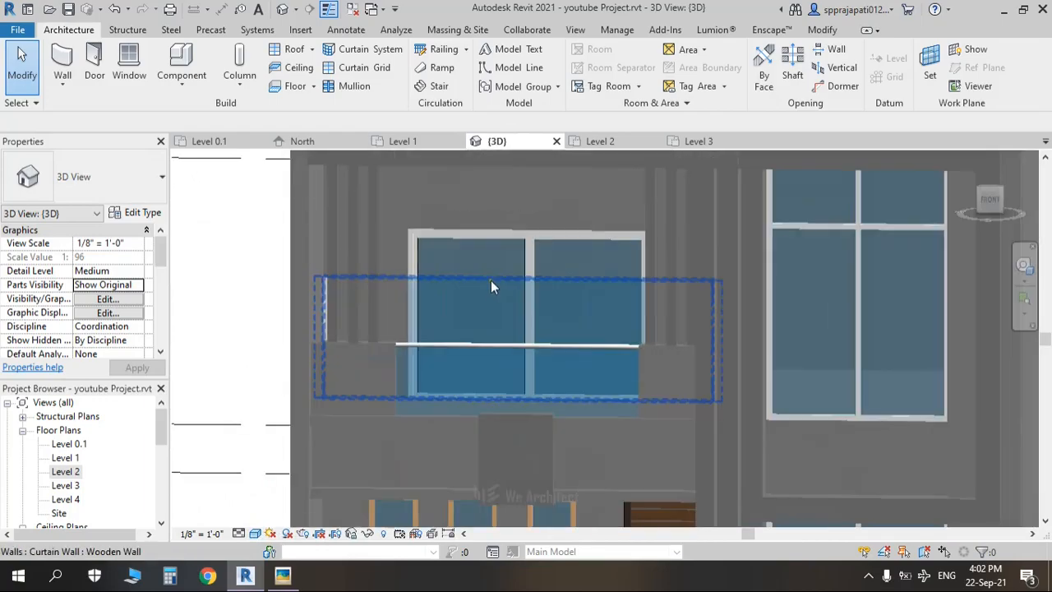
pyautogui.click(490, 282)
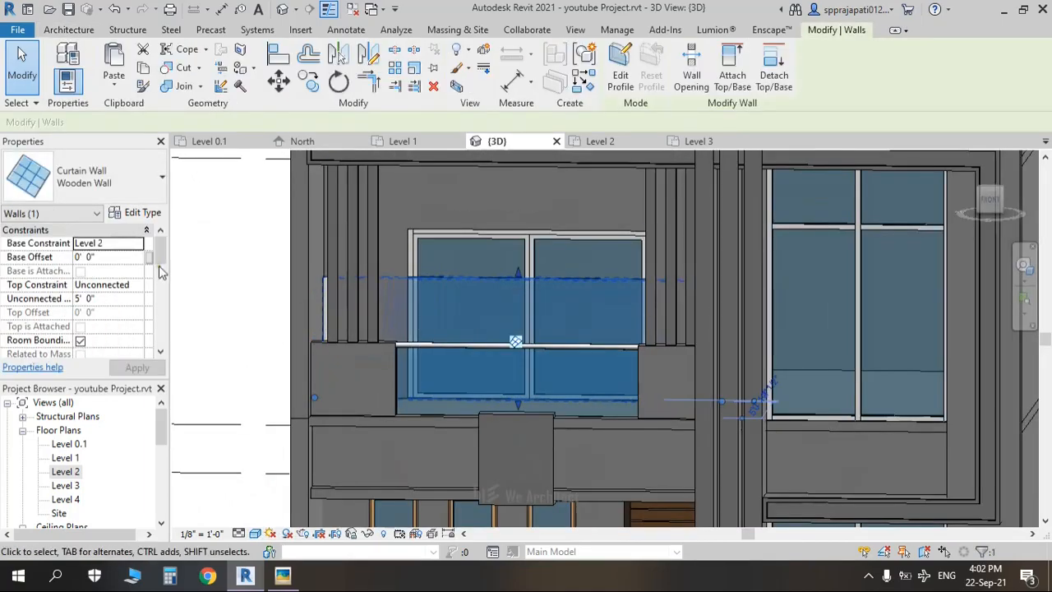
pyautogui.click(141, 212)
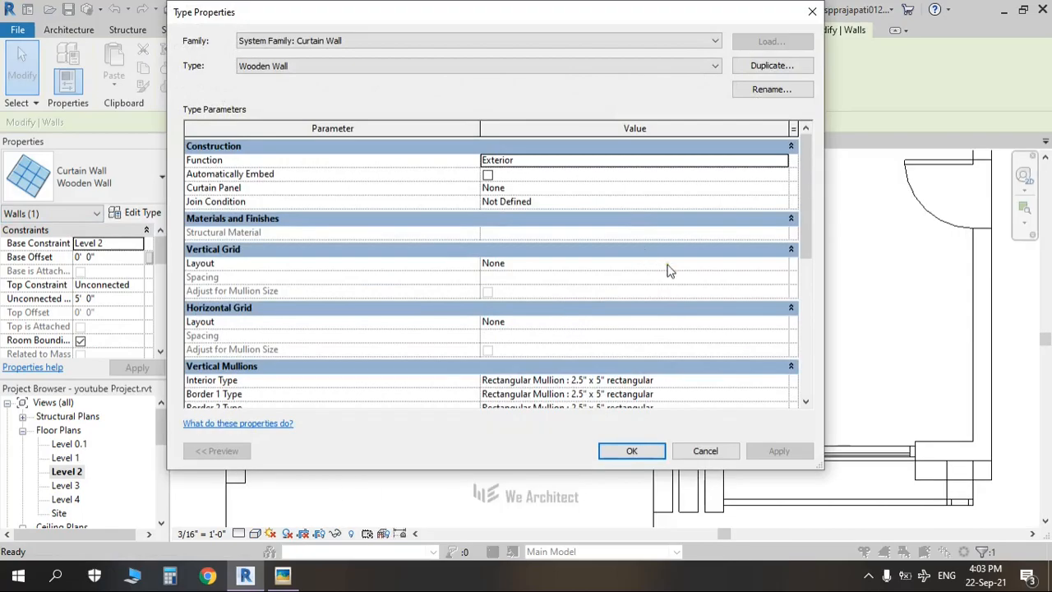
pyautogui.press('Escape')
pyautogui.press('Escape')
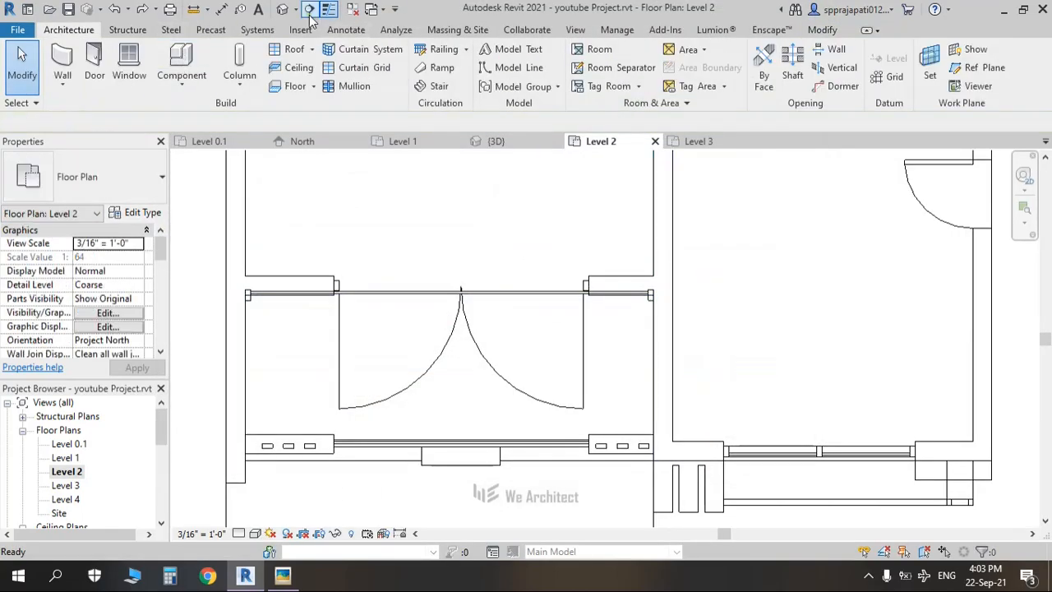
# Step: In the default 3D view, select the balcony curtain wall and reopen its type properties
pyautogui.click(309, 9)
pyautogui.keyDown('shift'); pyautogui.moveTo(472, 399); pyautogui.dragTo(325, 294, button='middle'); pyautogui.keyUp('shift')
pyautogui.click(348, 295)
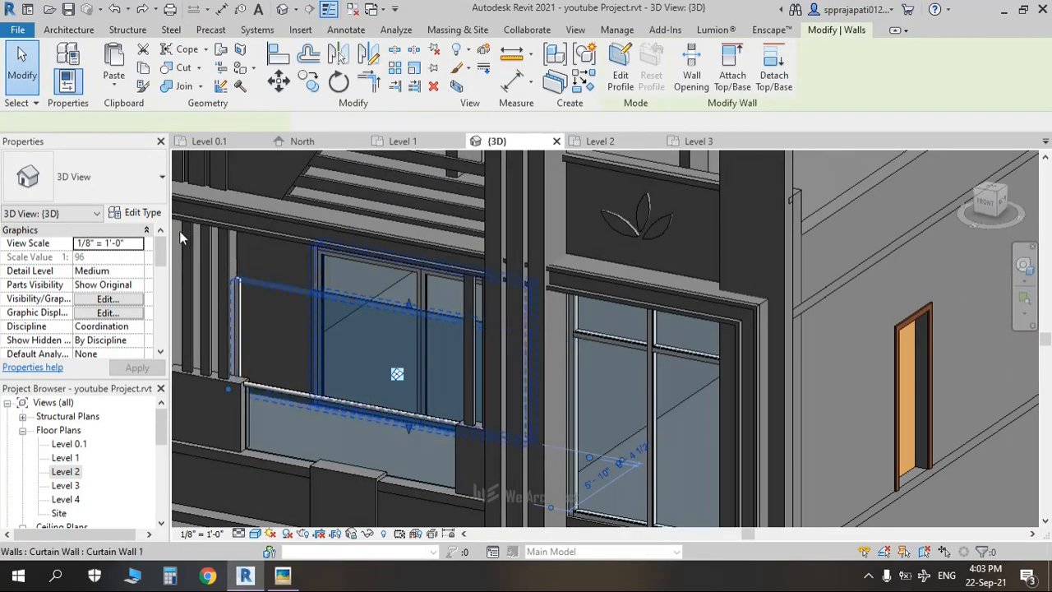
pyautogui.click(142, 212)
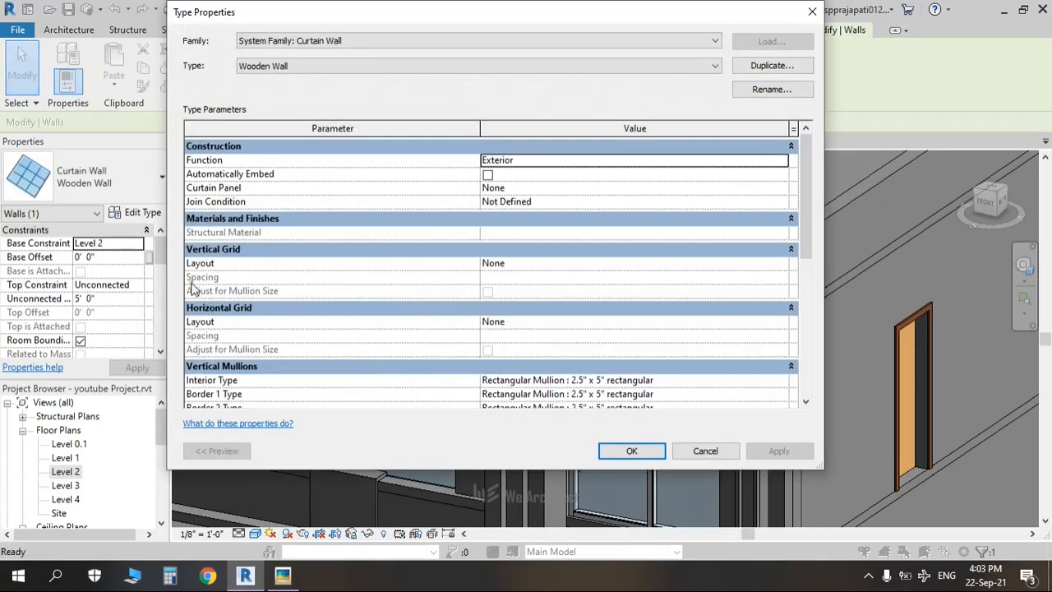
# Step: Set Vertical Grid Layout to Fixed Distance with 0' 3" spacing and apply it to the Wooden Wall type
pyautogui.click(781, 264)
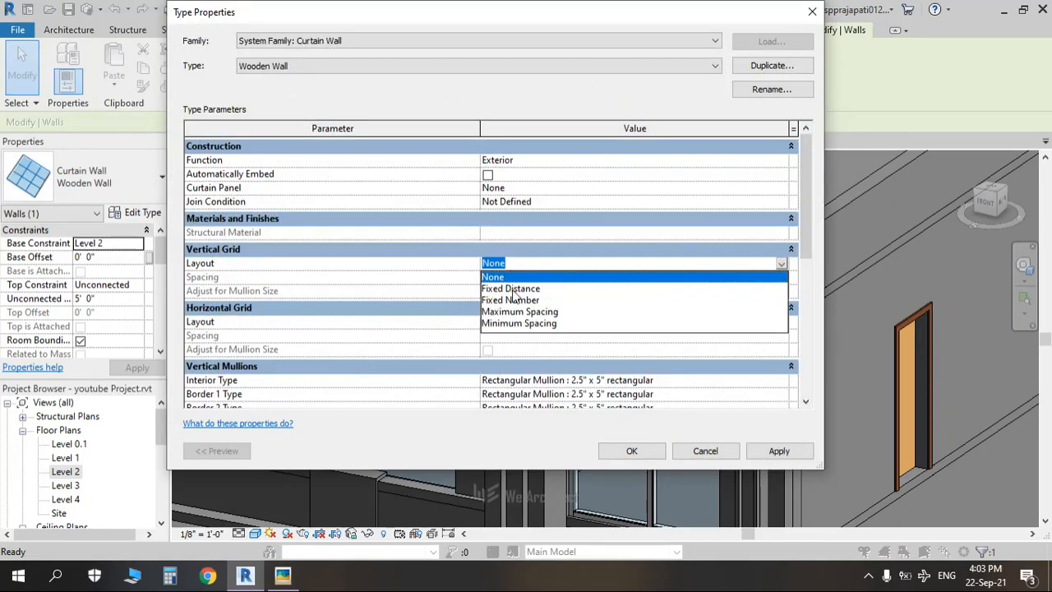
pyautogui.click(510, 288)
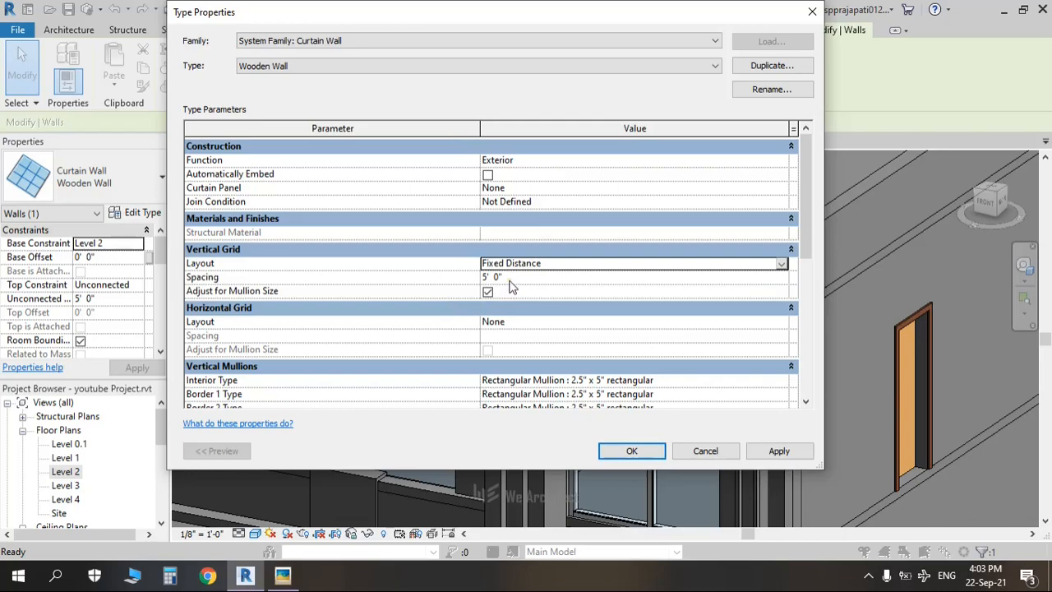
pyautogui.click(508, 279)
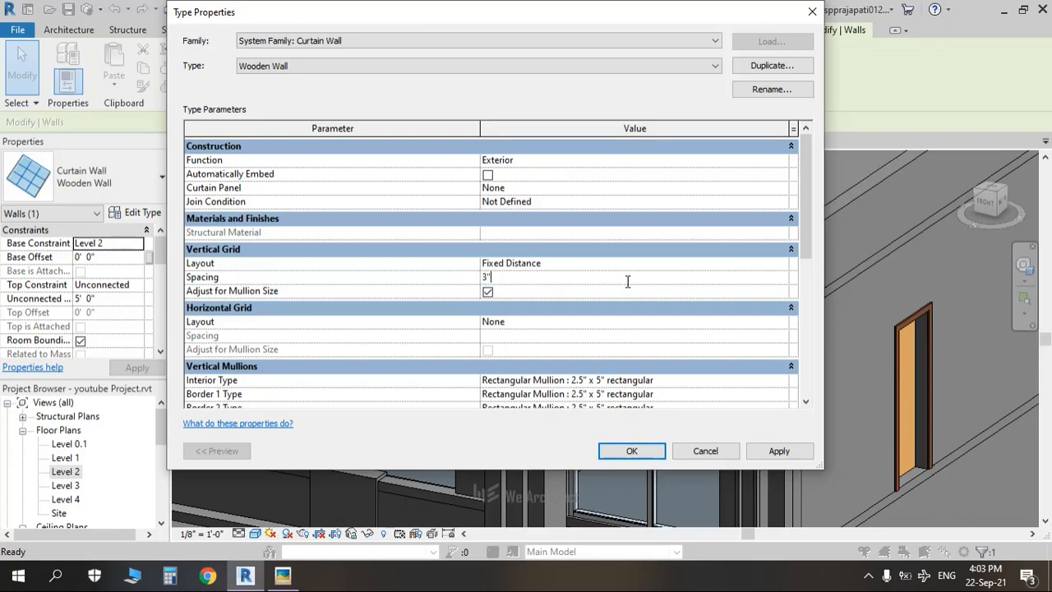
pyautogui.click(627, 279)
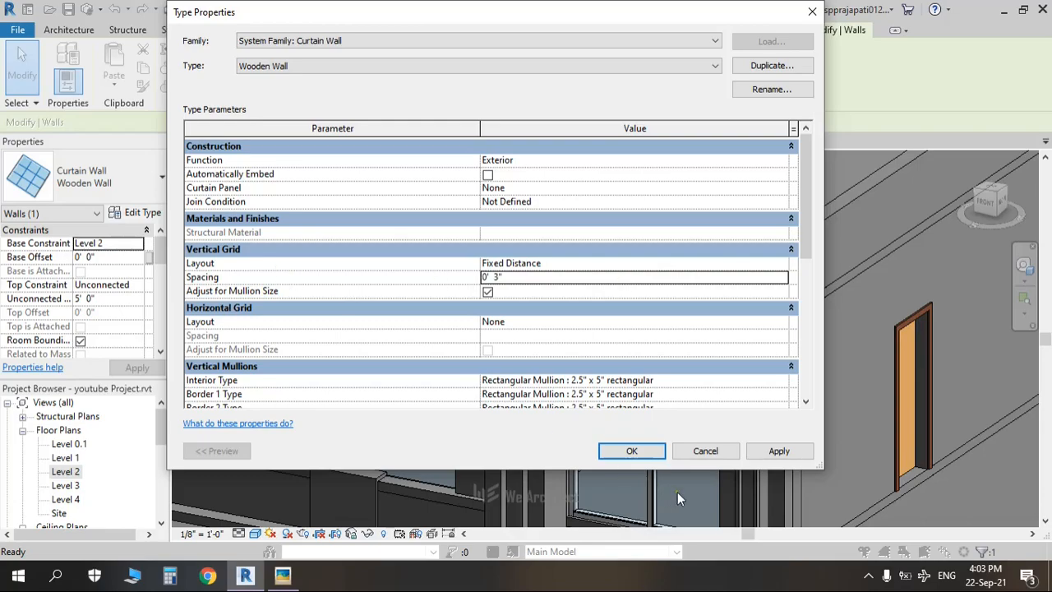
pyautogui.click(761, 454)
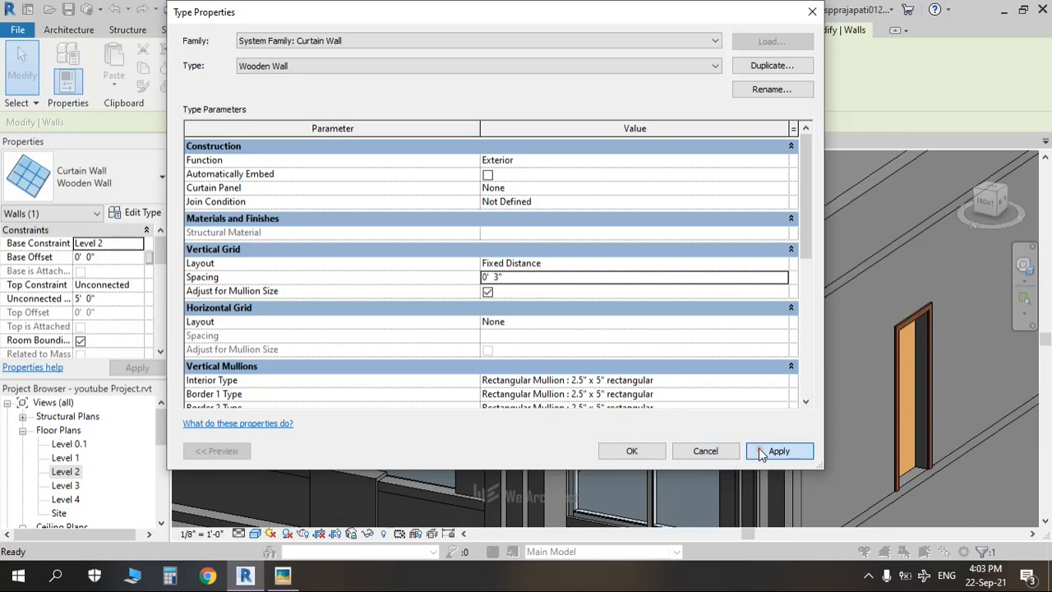
pyautogui.click(609, 456)
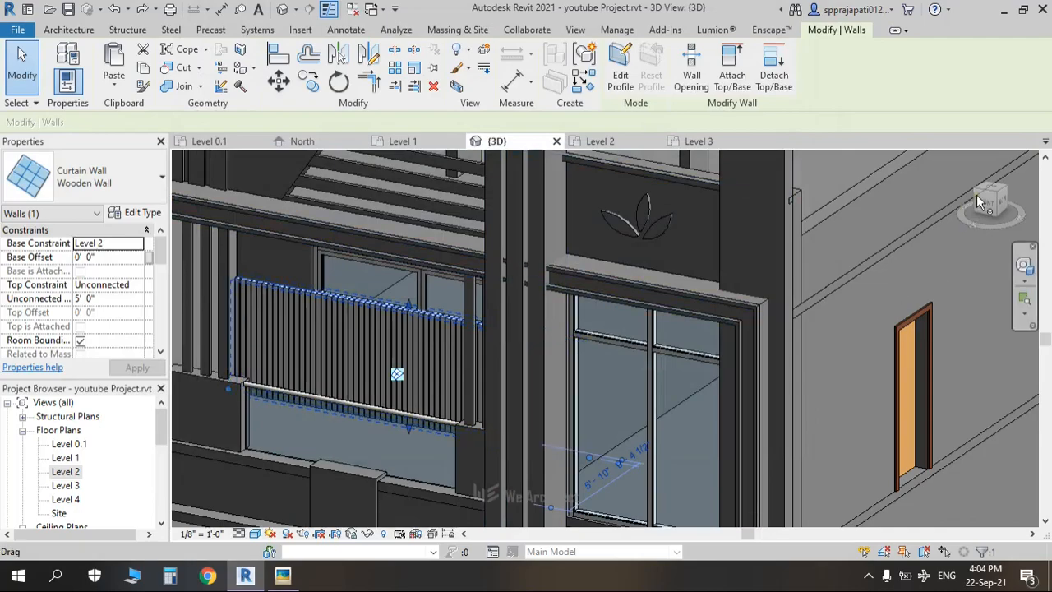
# Step: From the front view, stretch the curtain wall's top up to 10' 7" and enter Edit Profile
pyautogui.click(987, 204)
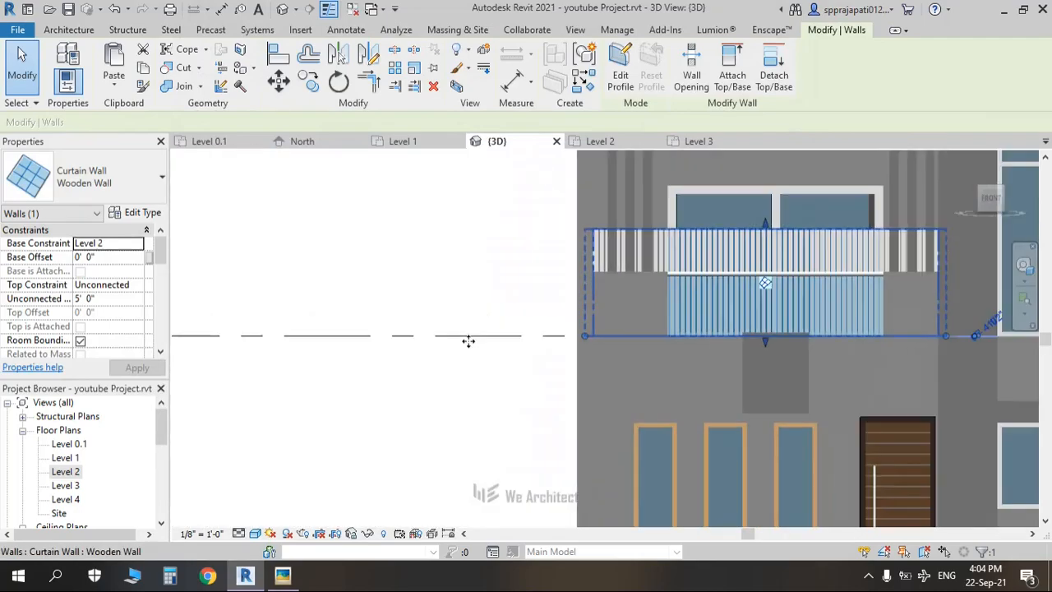
pyautogui.moveTo(668, 319); pyautogui.dragTo(564, 426, button='middle')
pyautogui.moveTo(565, 427); pyautogui.dragTo(562, 307)
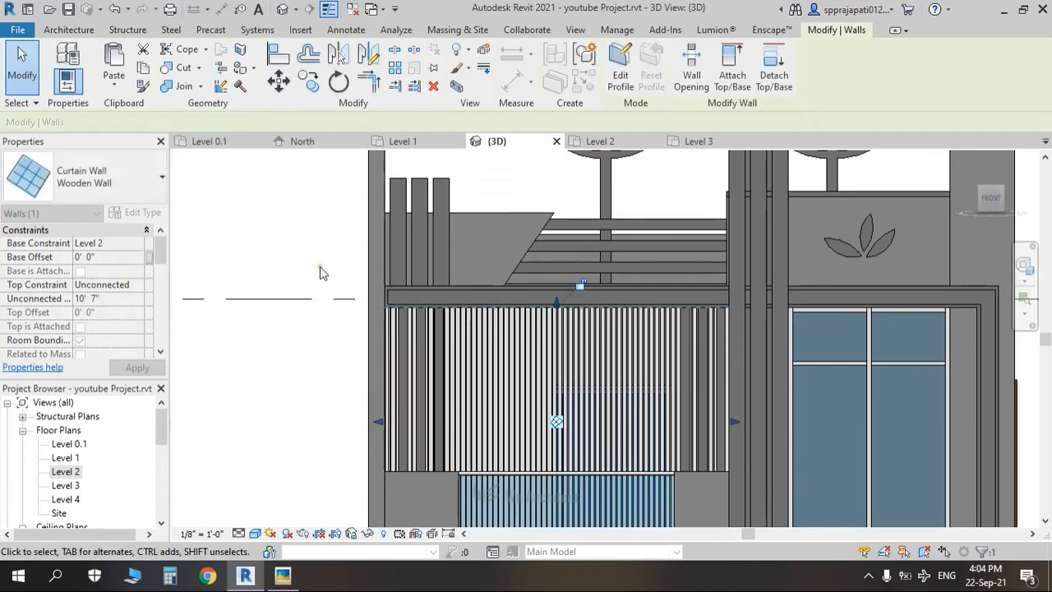
pyautogui.moveTo(531, 360); pyautogui.dragTo(501, 281, button='middle')
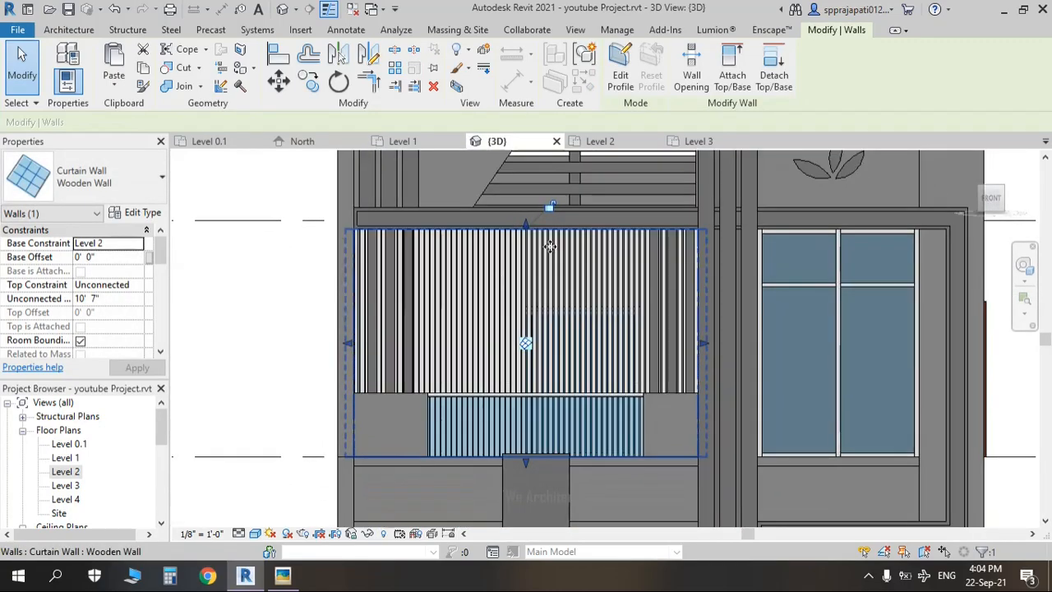
pyautogui.click(621, 75)
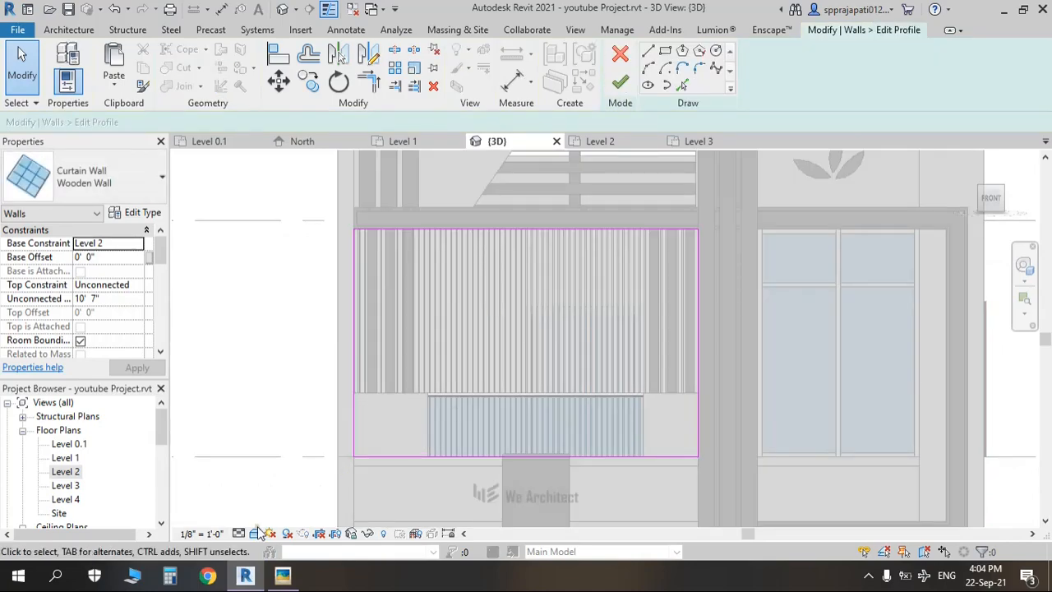
# Step: Switch the 3D view's visual style to Wireframe for sketching
pyautogui.click(256, 532)
pyautogui.click(292, 453)
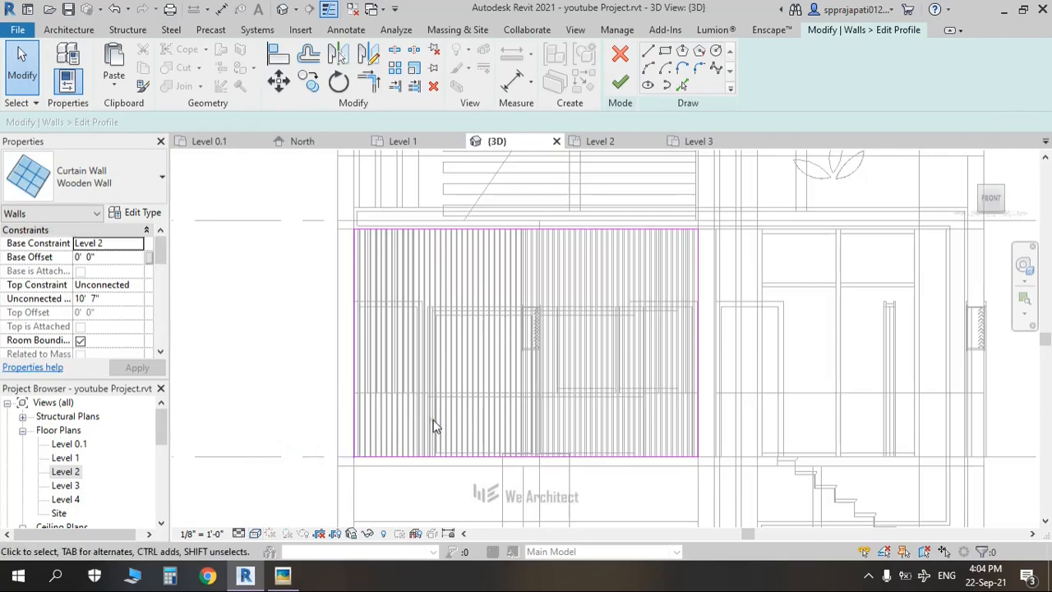
pyautogui.scroll(1, 497, 396)
pyautogui.scroll(2, 497, 396)
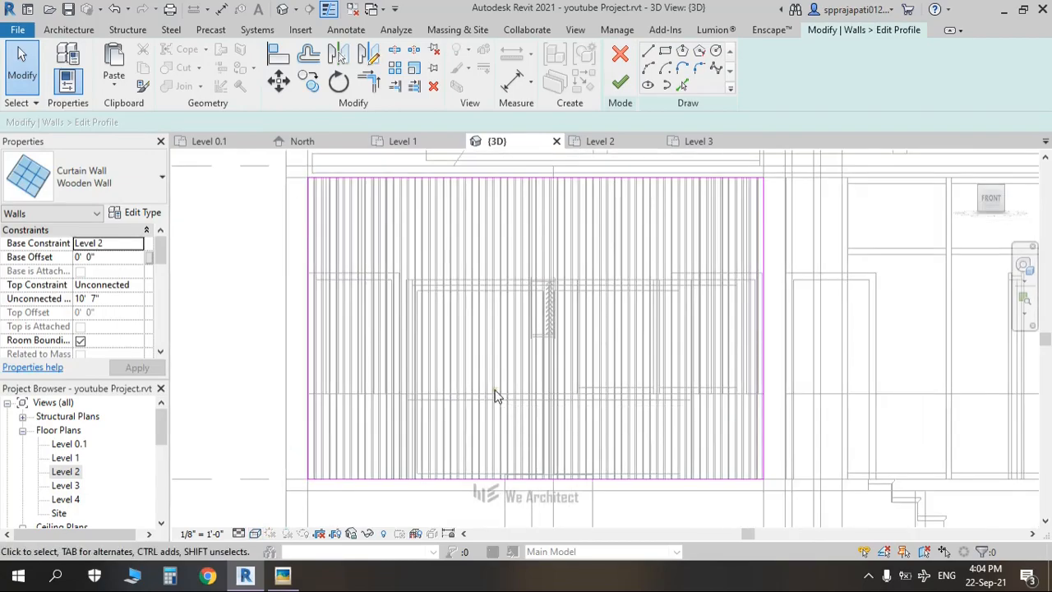
pyautogui.click(256, 533)
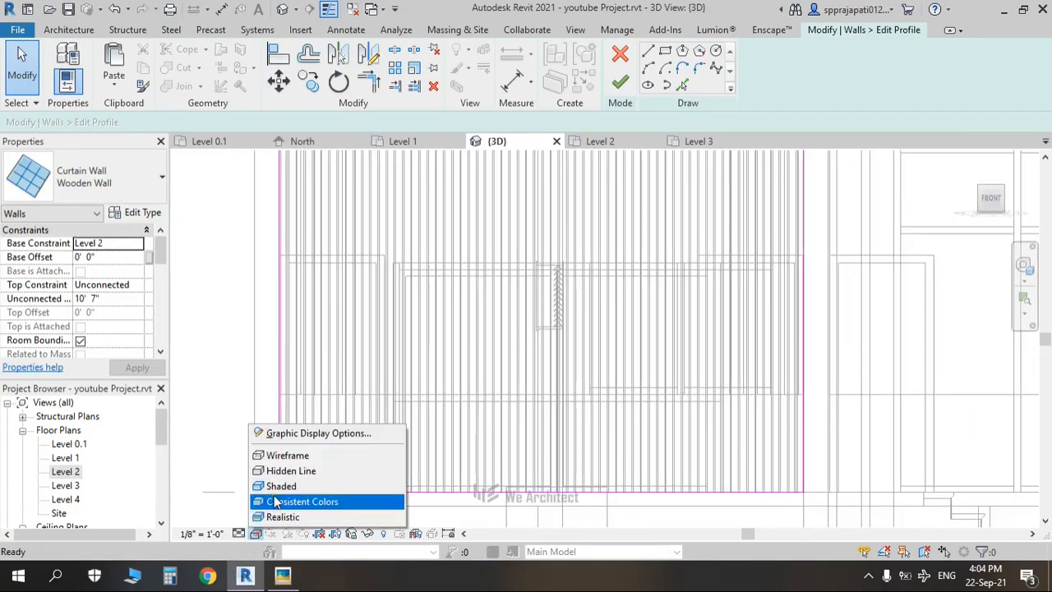
pyautogui.click(282, 472)
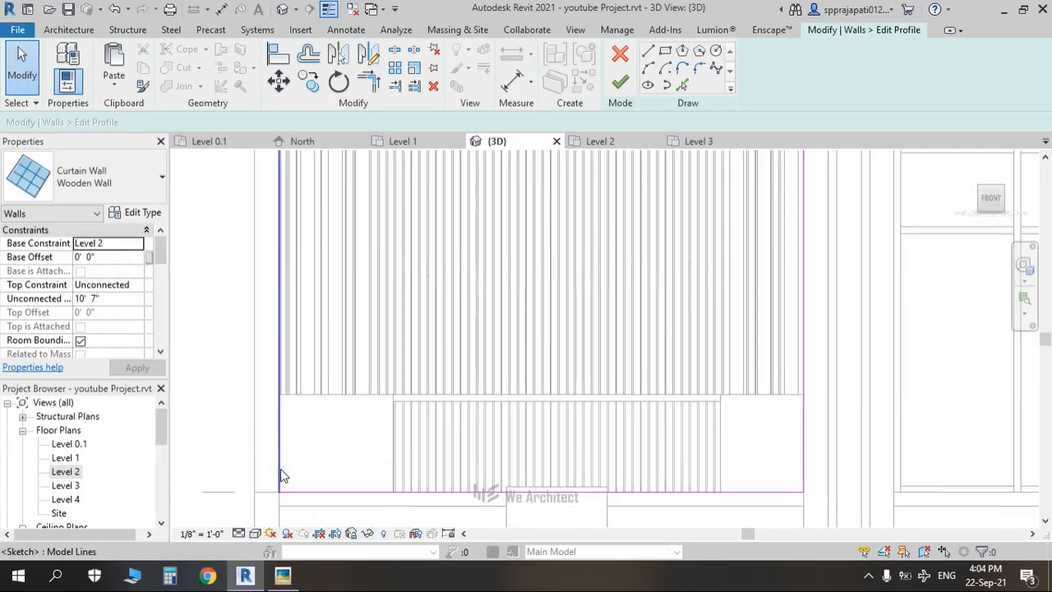
pyautogui.click(256, 534)
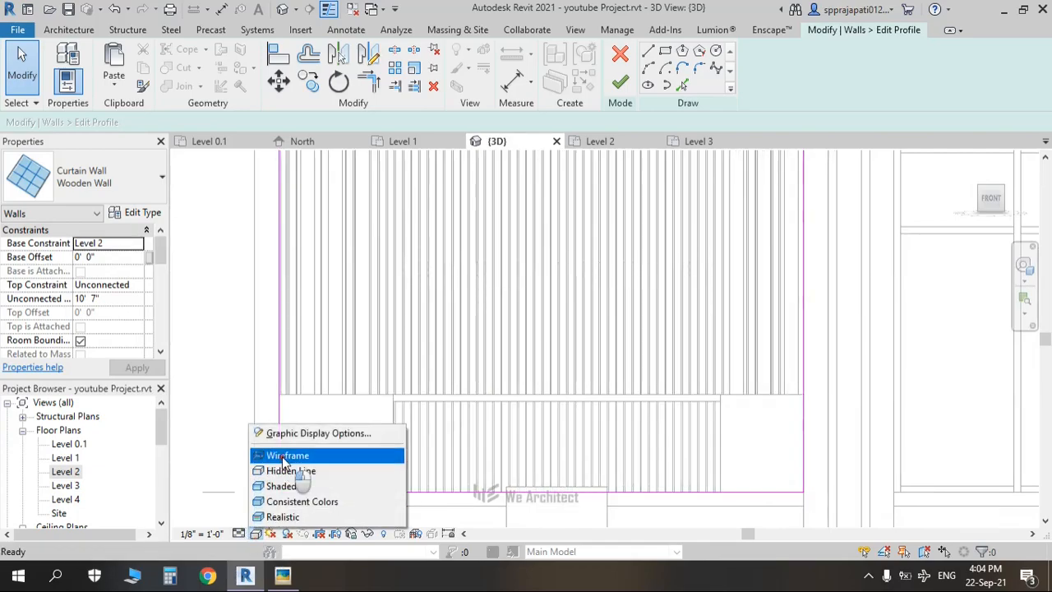
pyautogui.click(285, 457)
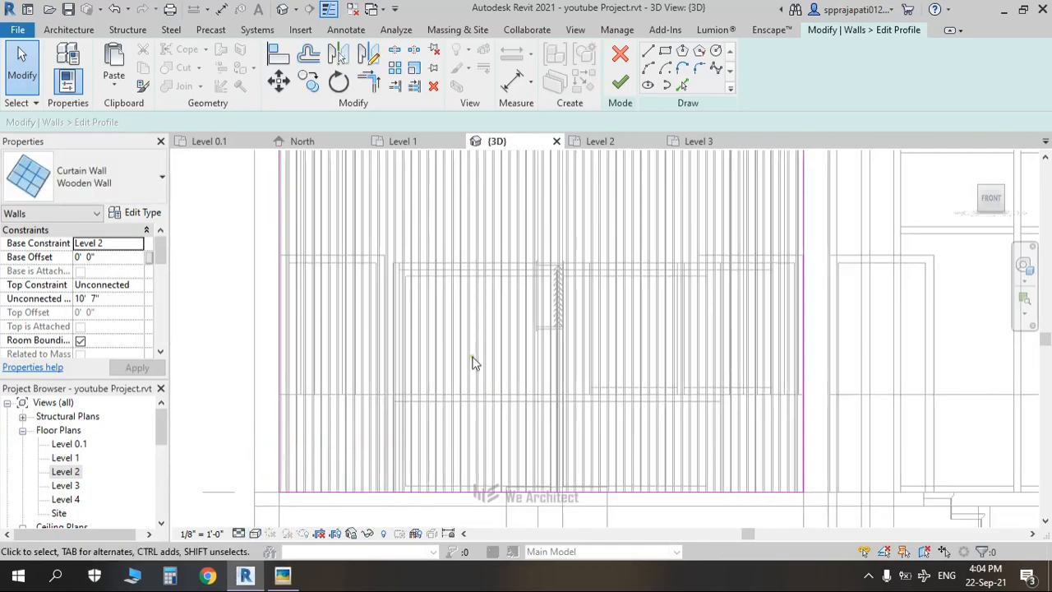
# Step: Sketch the opening's left, top and right edges inside the wall profile
pyautogui.click(647, 51)
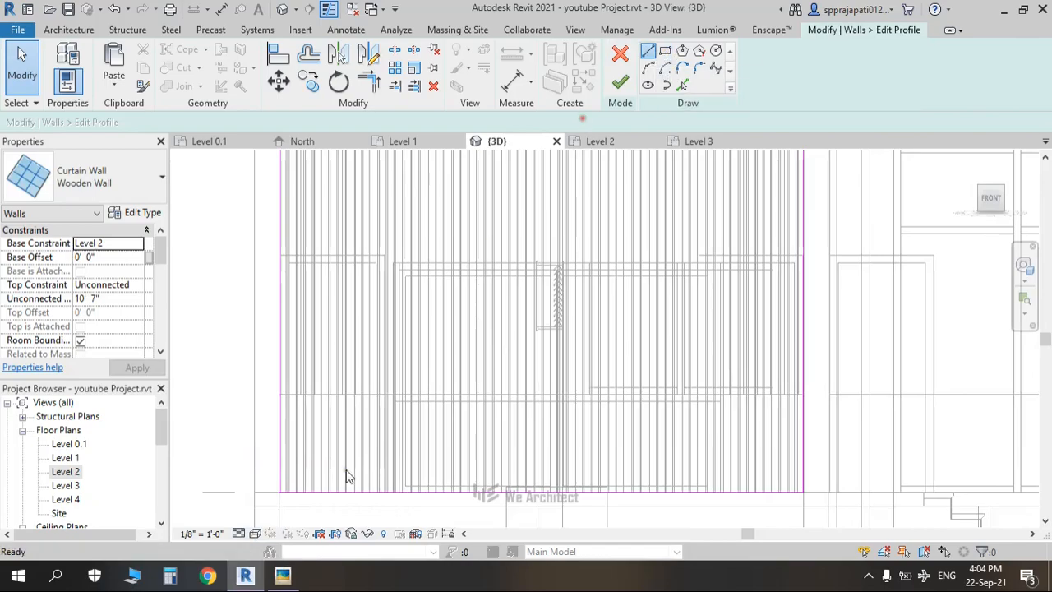
pyautogui.click(403, 491)
pyautogui.click(393, 263)
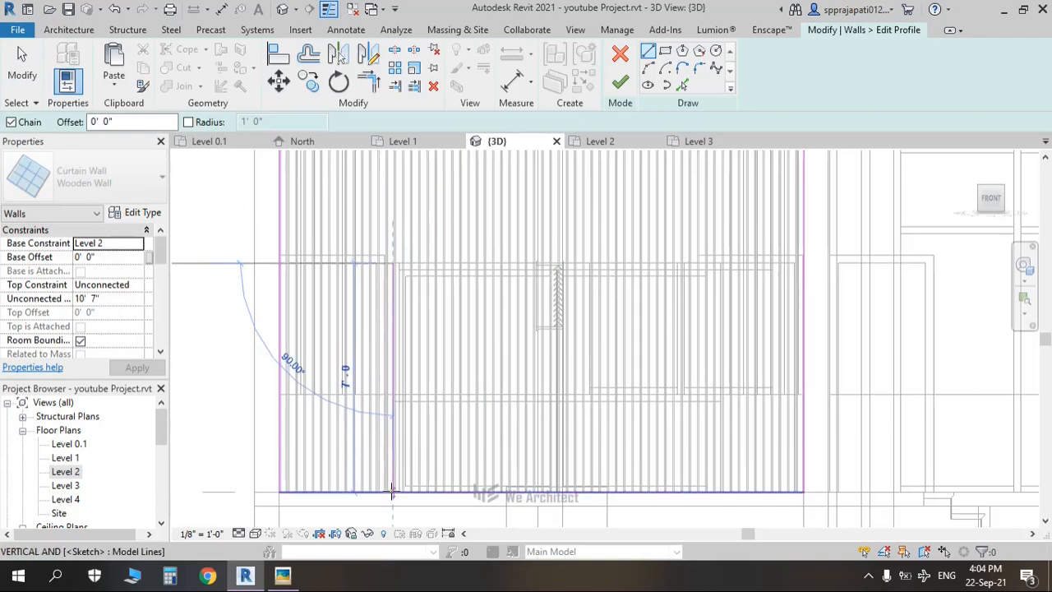
pyautogui.click(392, 491)
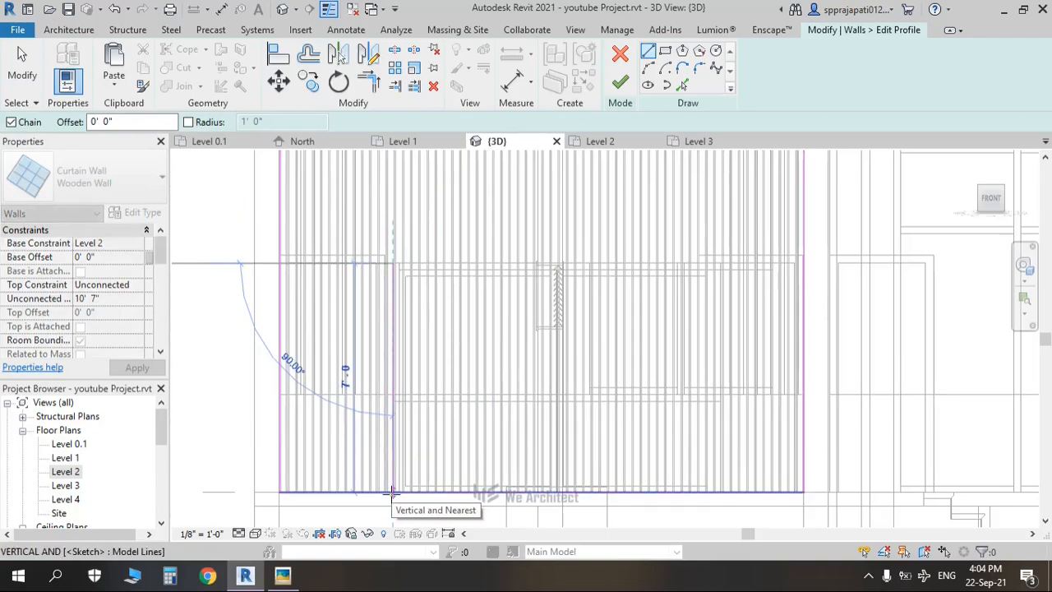
pyautogui.press('Escape')
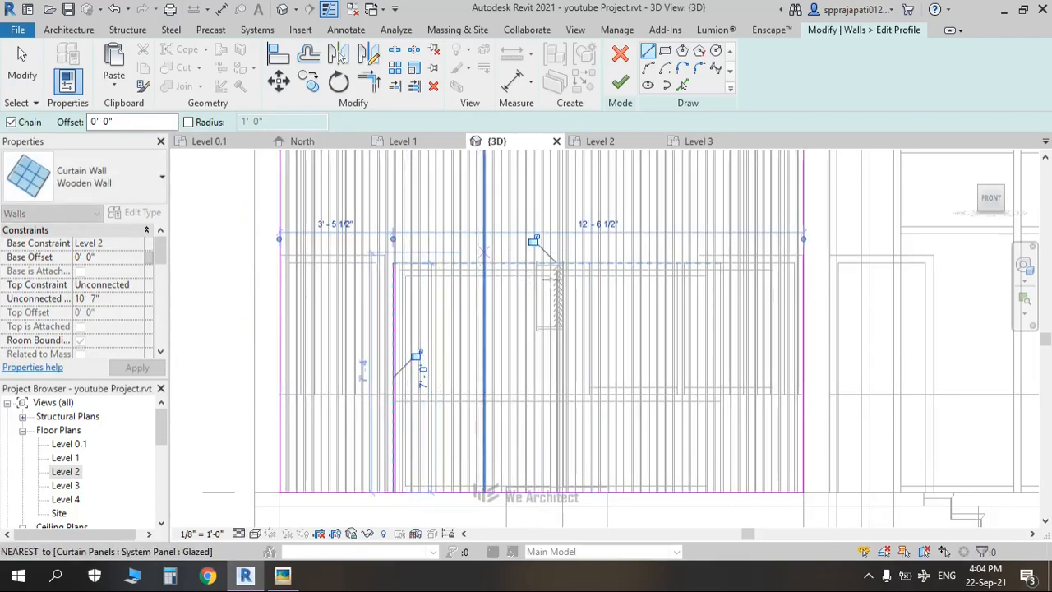
pyautogui.click(392, 263)
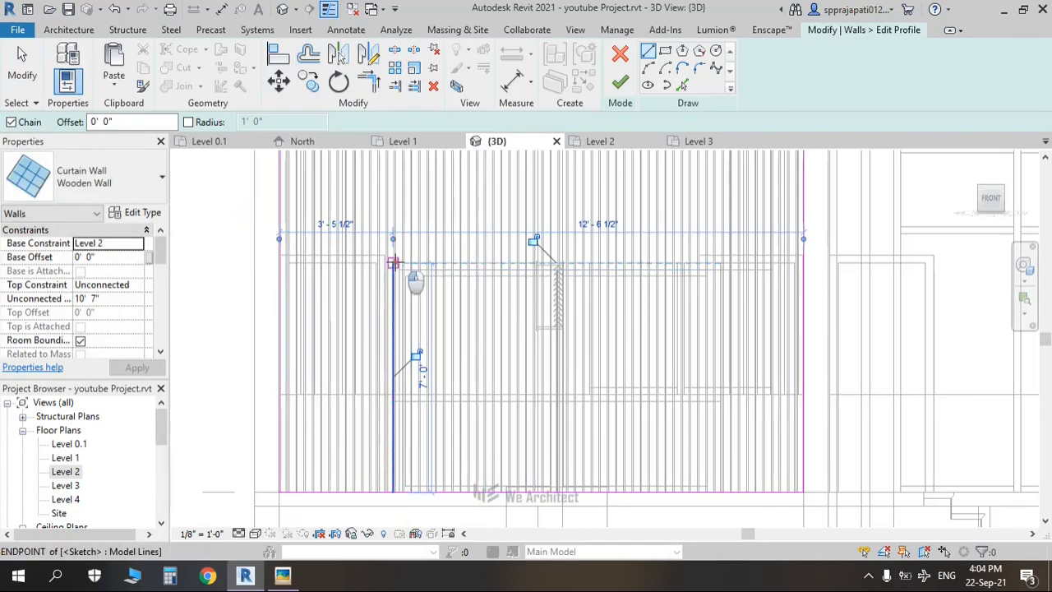
pyautogui.click(684, 263)
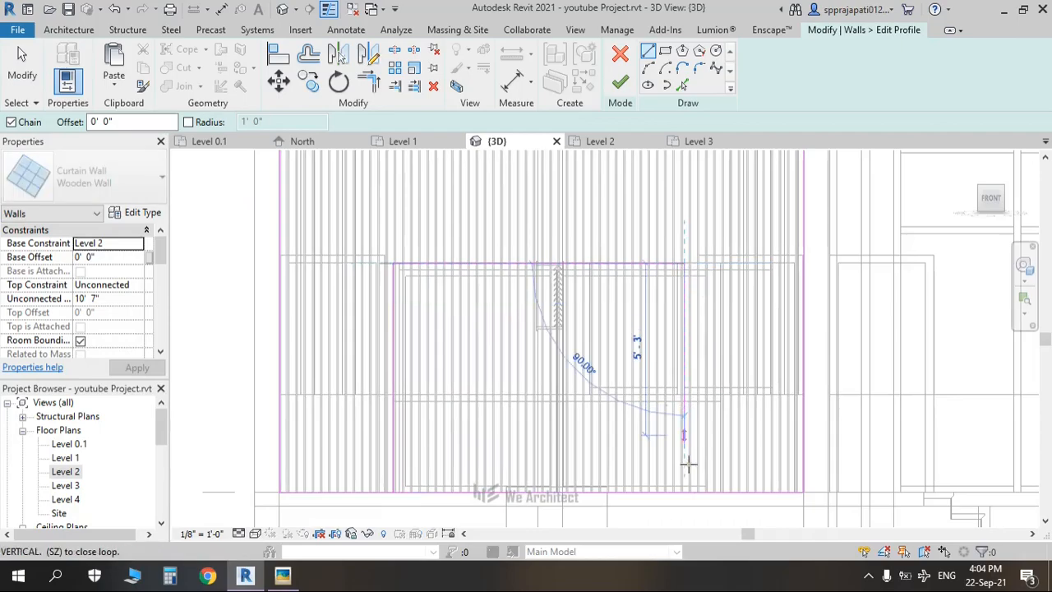
pyautogui.click(685, 491)
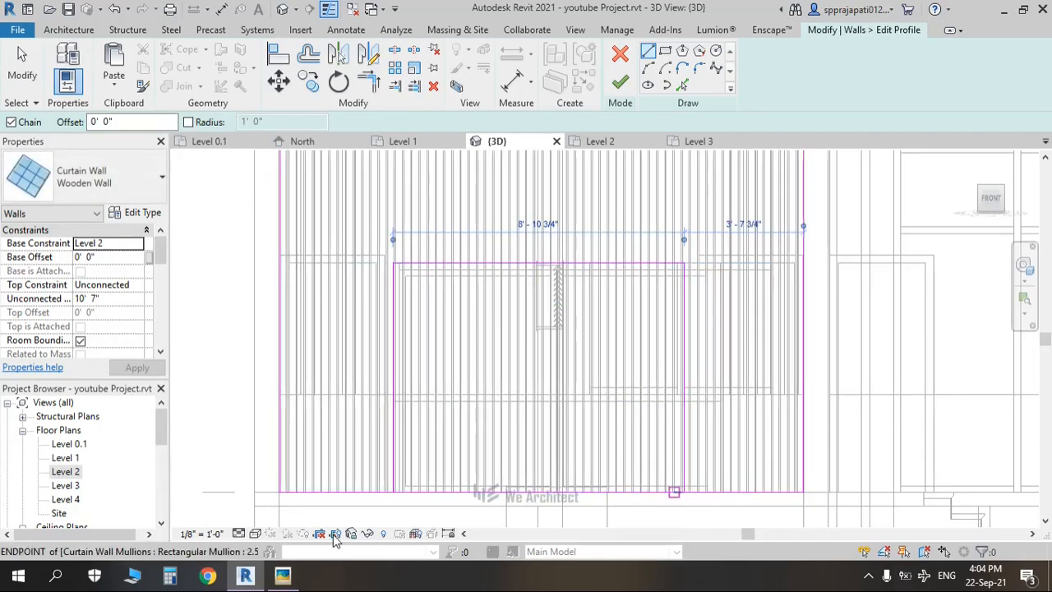
pyautogui.press('Escape')
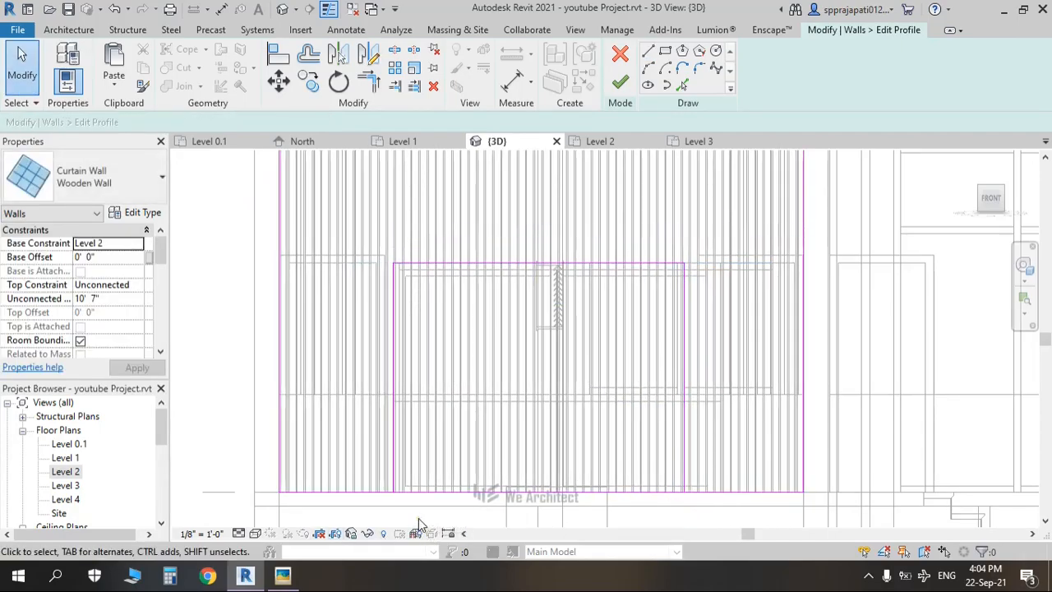
# Step: Trim the bottom profile line to the opening's corners with Trim/Extend to Corner and finish the profile
pyautogui.press('s')
pyautogui.press('l')
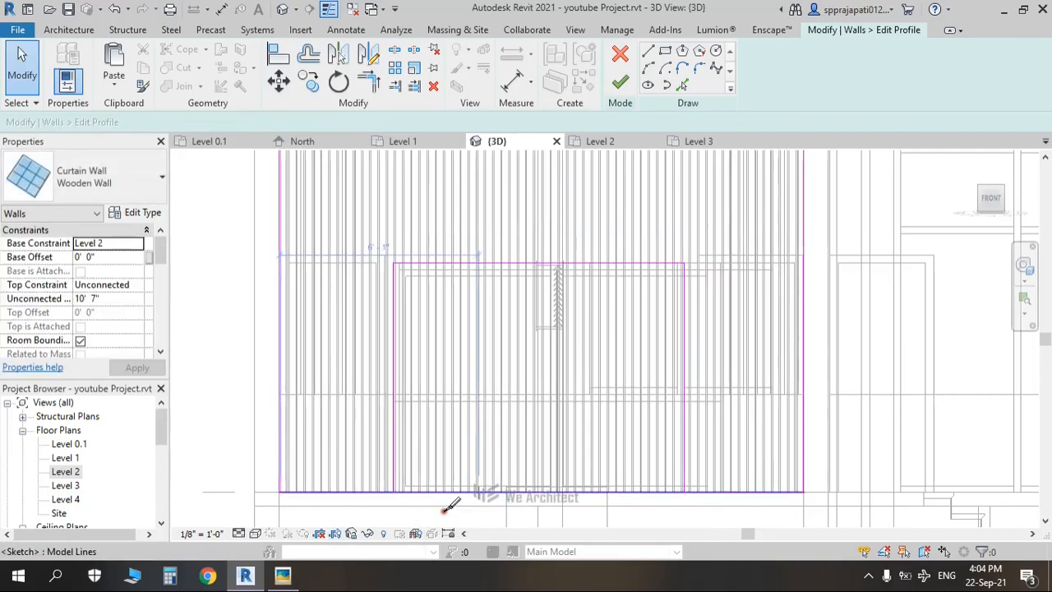
pyautogui.press('t')
pyautogui.press('r')
pyautogui.click(349, 493)
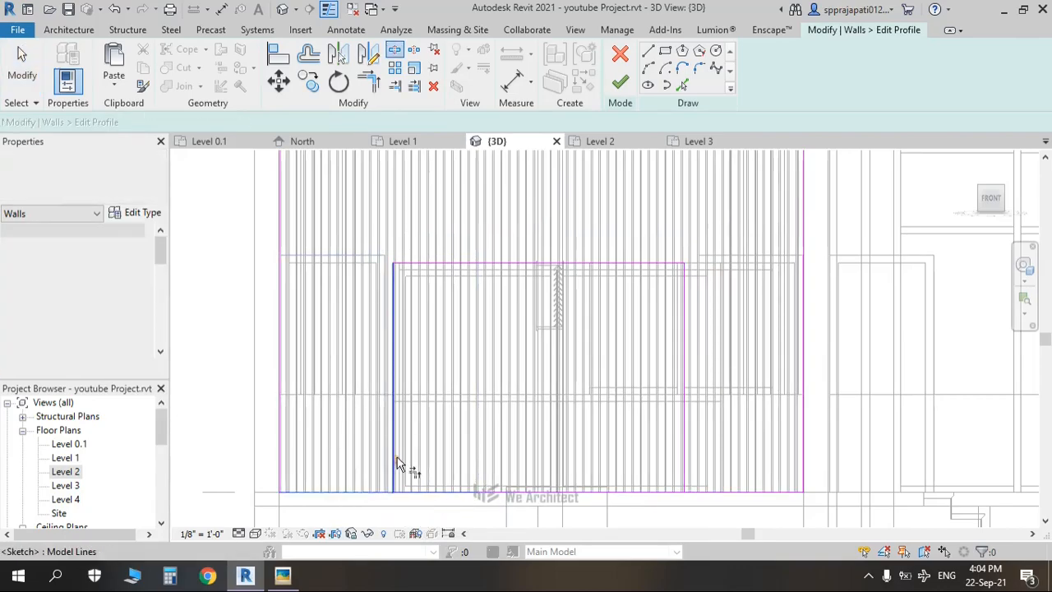
pyautogui.click(395, 456)
pyautogui.click(686, 446)
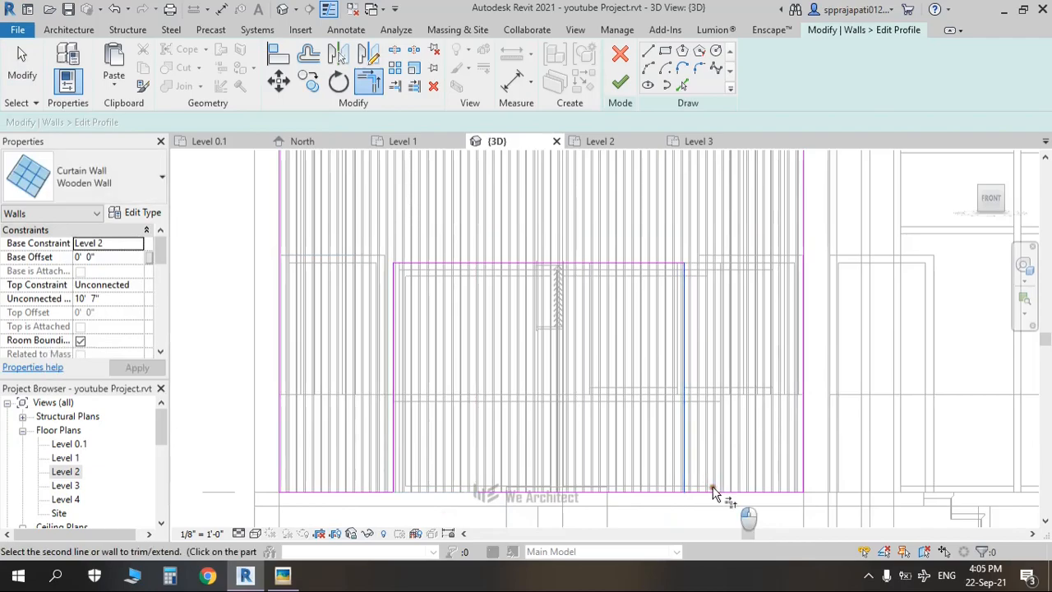
pyautogui.click(715, 492)
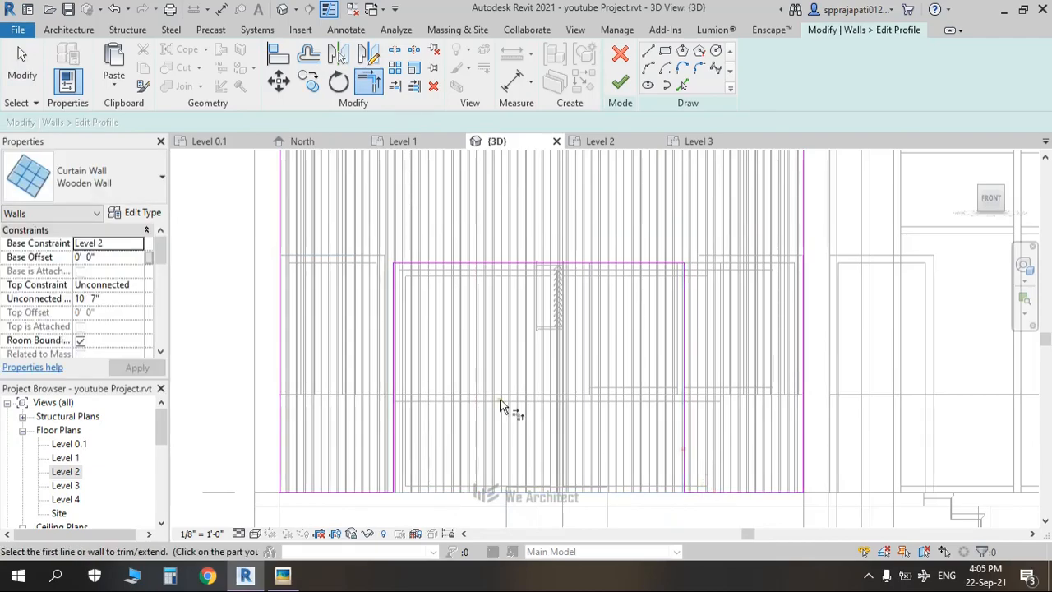
pyautogui.click(621, 84)
pyautogui.scroll(-5, 513, 334)
pyautogui.click(334, 330)
# Step: Switch the 3D view to Shaded and orbit around the balcony's wooden slat curtain wall
pyautogui.keyDown('shift'); pyautogui.moveTo(592, 337); pyautogui.dragTo(554, 416, button='middle'); pyautogui.keyUp('shift')
pyautogui.click(255, 533)
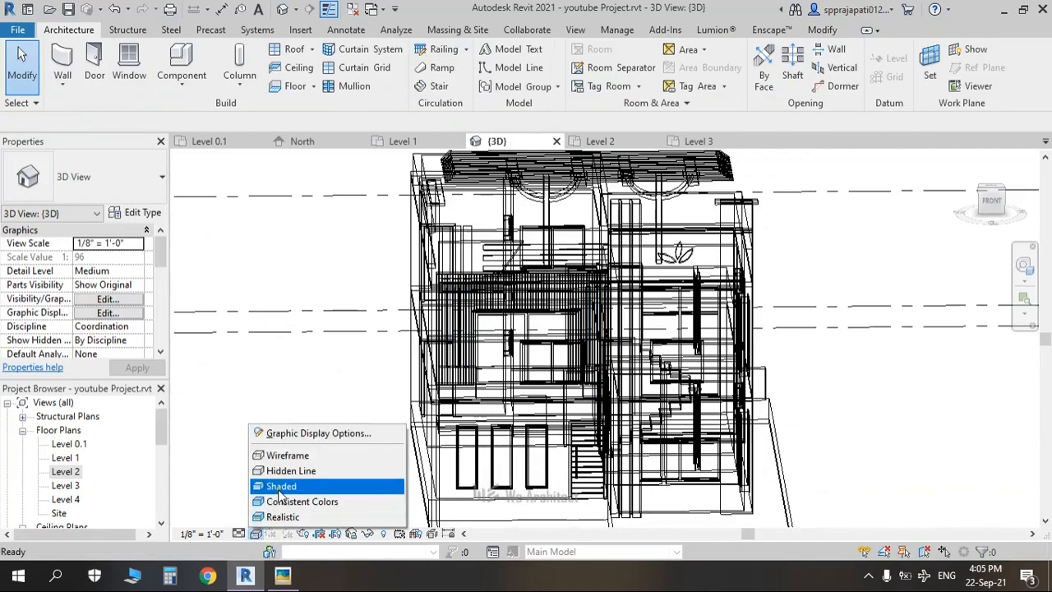
pyautogui.click(247, 486)
pyautogui.keyDown('shift'); pyautogui.moveTo(714, 428); pyautogui.dragTo(822, 488, button='middle'); pyautogui.keyUp('shift')
pyautogui.scroll(6, 555, 386)
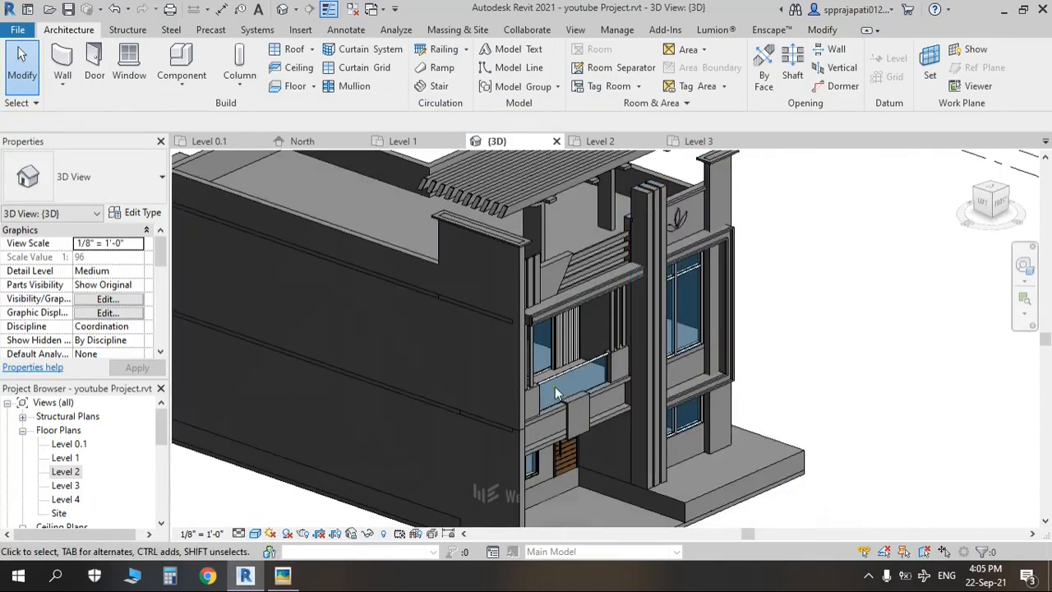
pyautogui.scroll(3, 590, 380)
pyautogui.keyDown('shift'); pyautogui.moveTo(570, 359); pyautogui.dragTo(483, 320, button='middle'); pyautogui.keyUp('shift')
pyautogui.scroll(-5, 493, 330)
pyautogui.scroll(4, 565, 380)
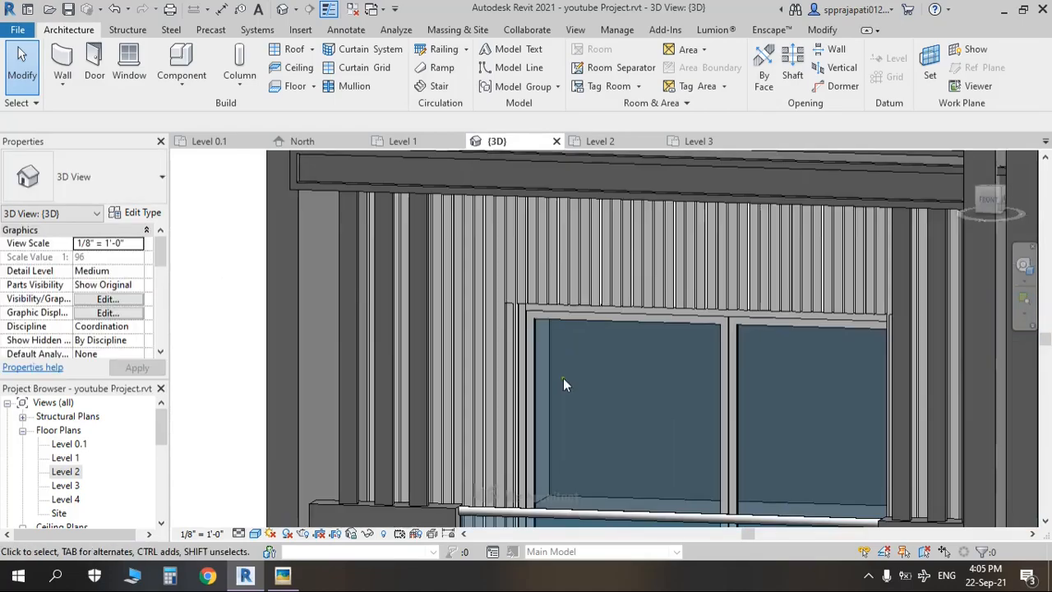
pyautogui.scroll(2, 478, 299)
pyautogui.scroll(2, 478, 299)
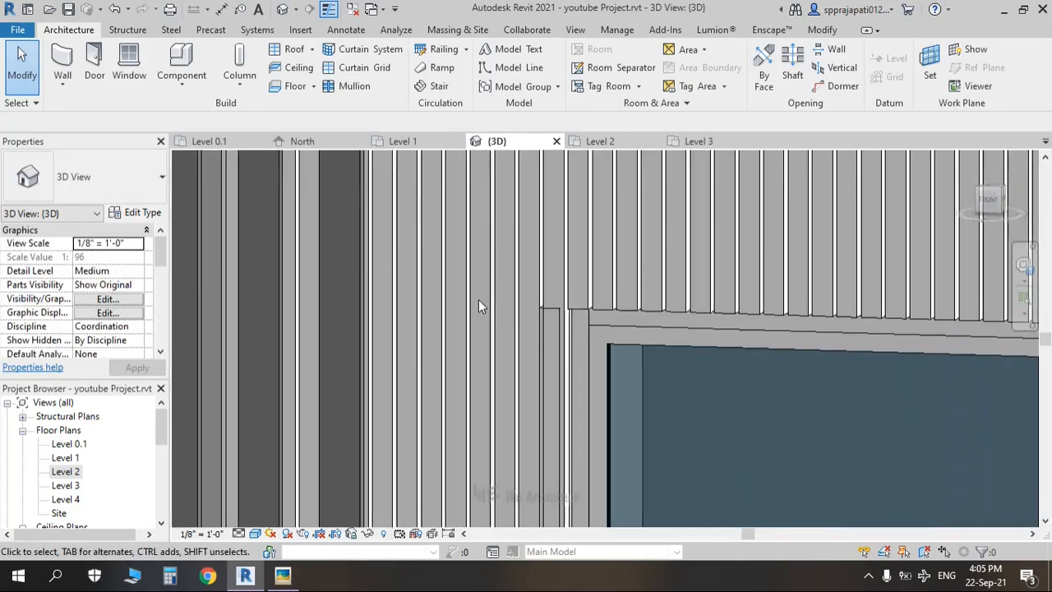
pyautogui.scroll(-1, 478, 299)
pyautogui.scroll(-5, 474, 297)
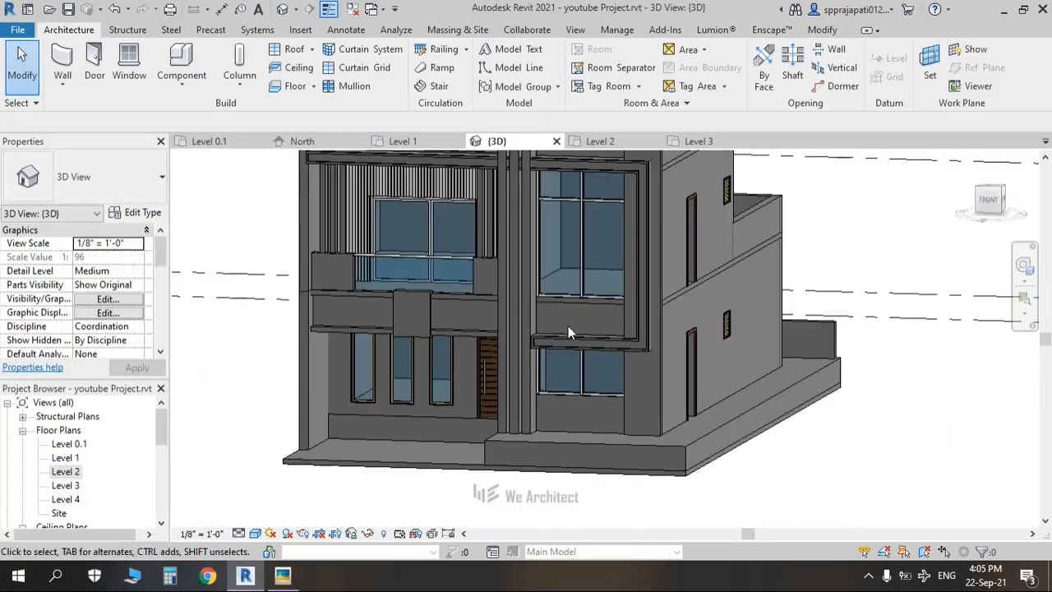
pyautogui.scroll(3, 566, 326)
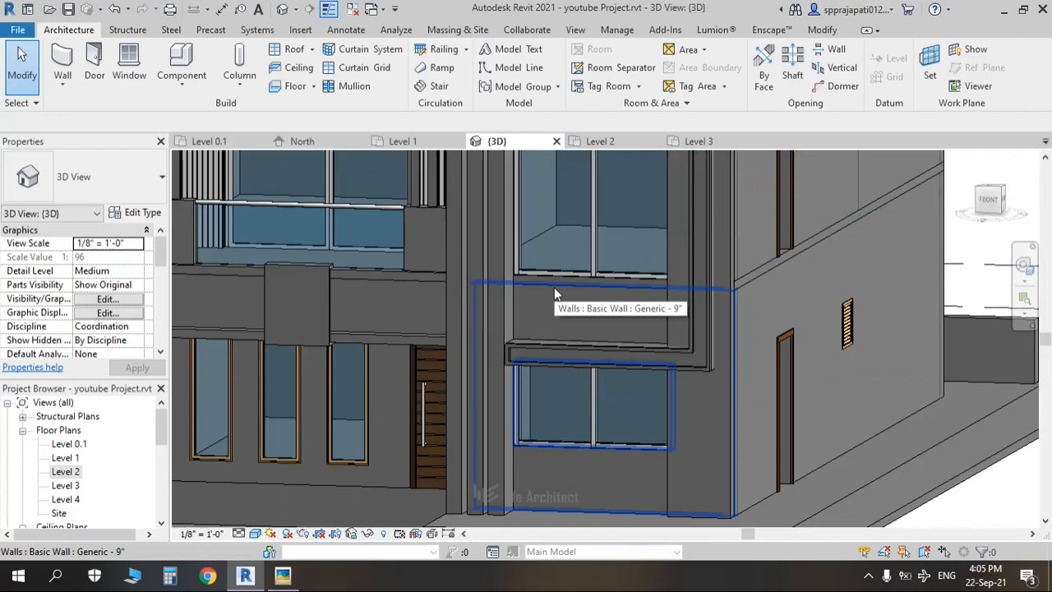
# Step: On the Level 2 plan, place a second Wooden Wall curtain wall at the balcony edge, then return to 3D
pyautogui.doubleClick(68, 472)
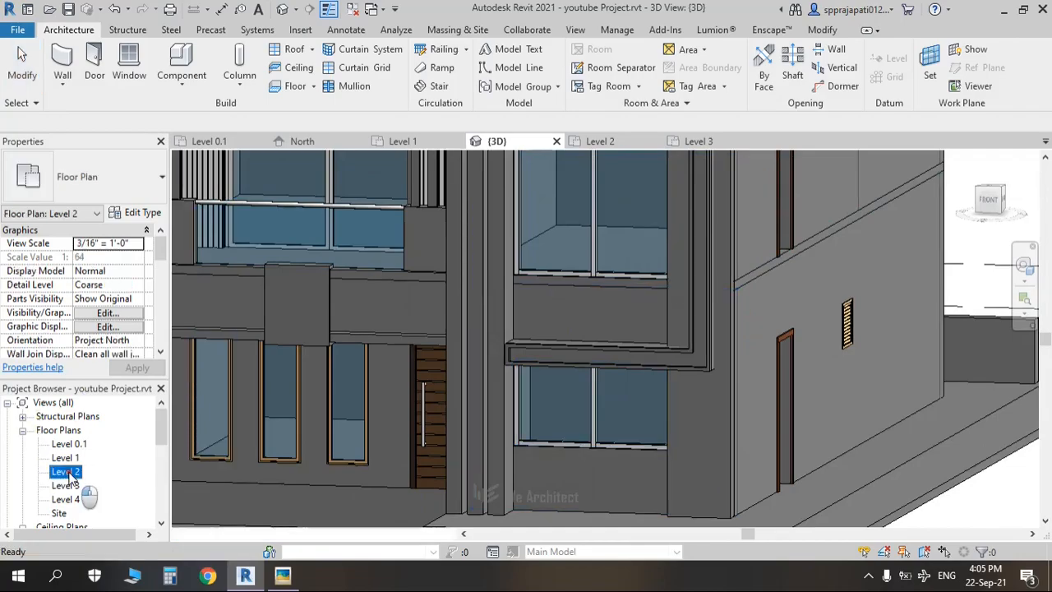
pyautogui.moveTo(837, 421); pyautogui.dragTo(578, 302, button='middle')
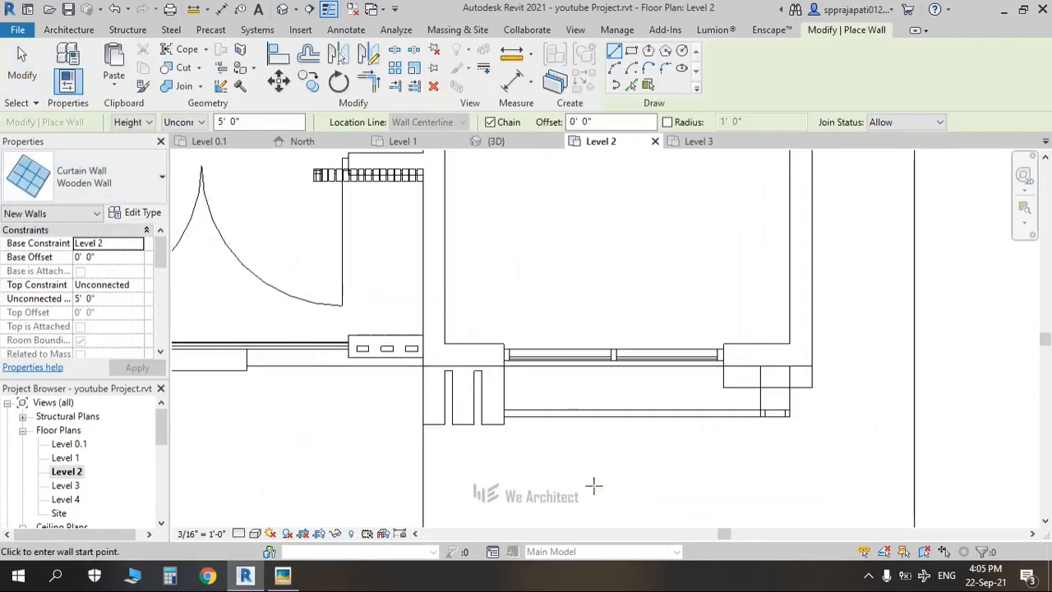
pyautogui.scroll(2, 554, 408)
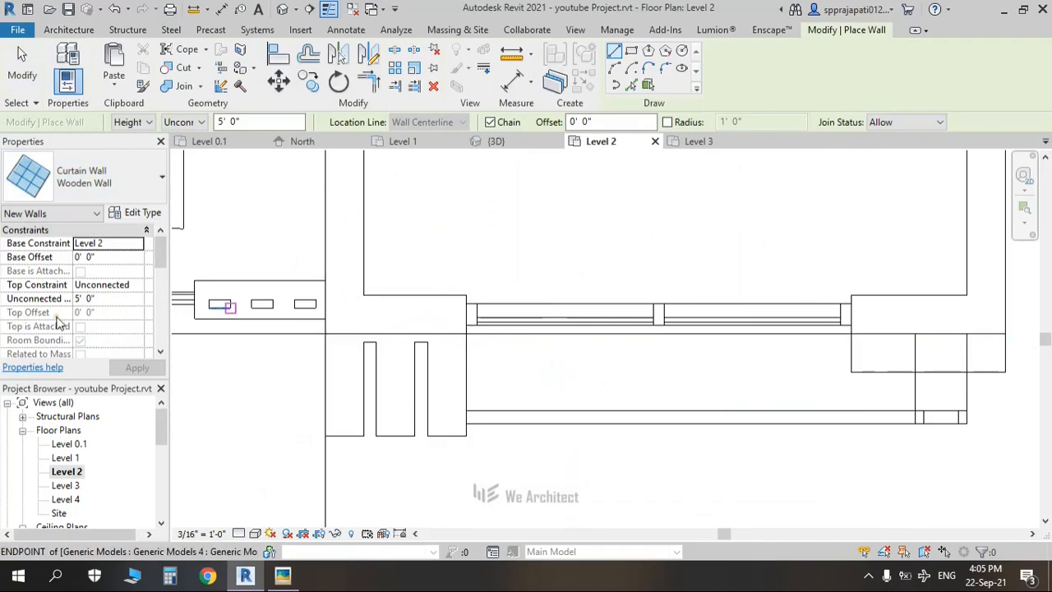
pyautogui.click(505, 349)
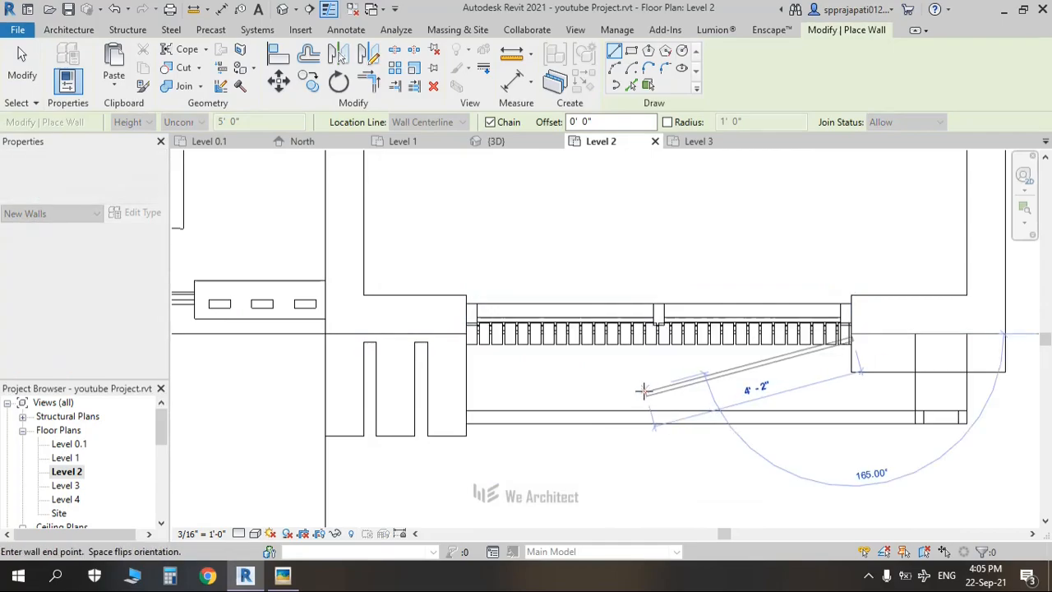
pyautogui.press('Escape')
pyautogui.click(283, 10)
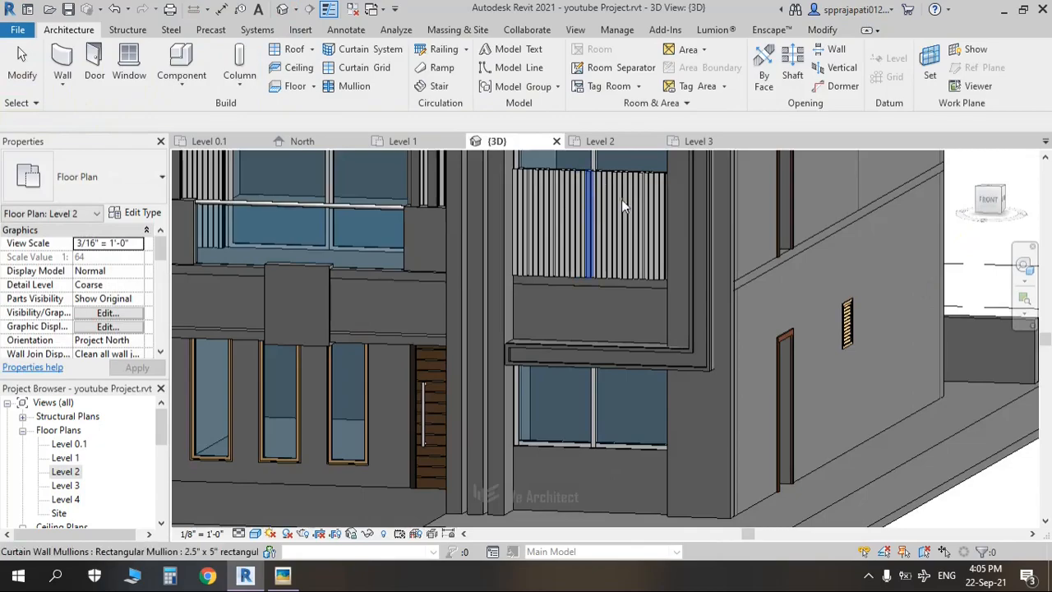
# Step: From the front view, drag the new curtain wall's bottom down to 3'-0" below Level 2
pyautogui.click(987, 205)
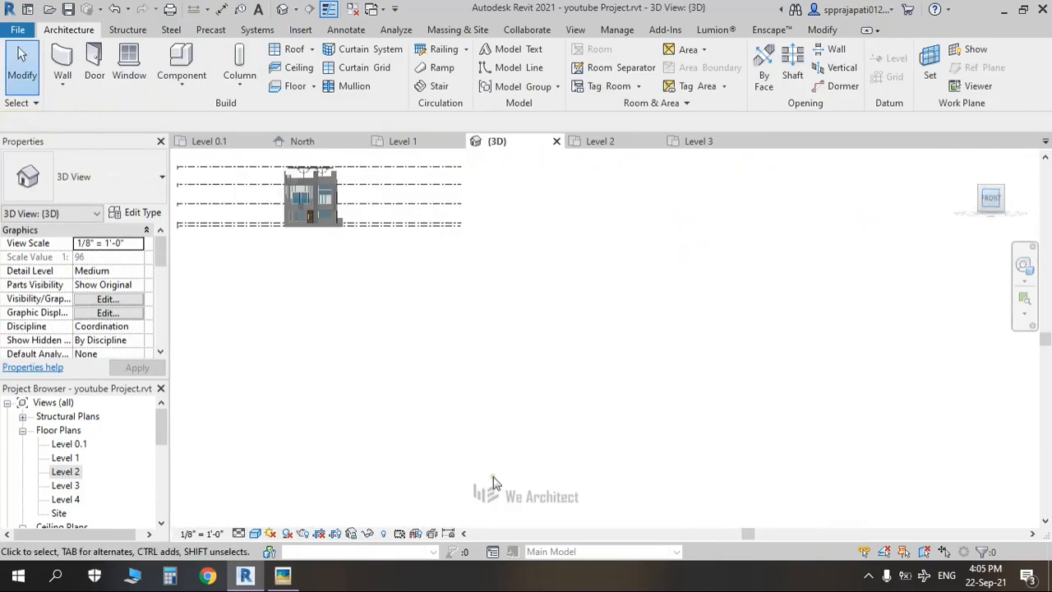
pyautogui.scroll(10, 606, 345)
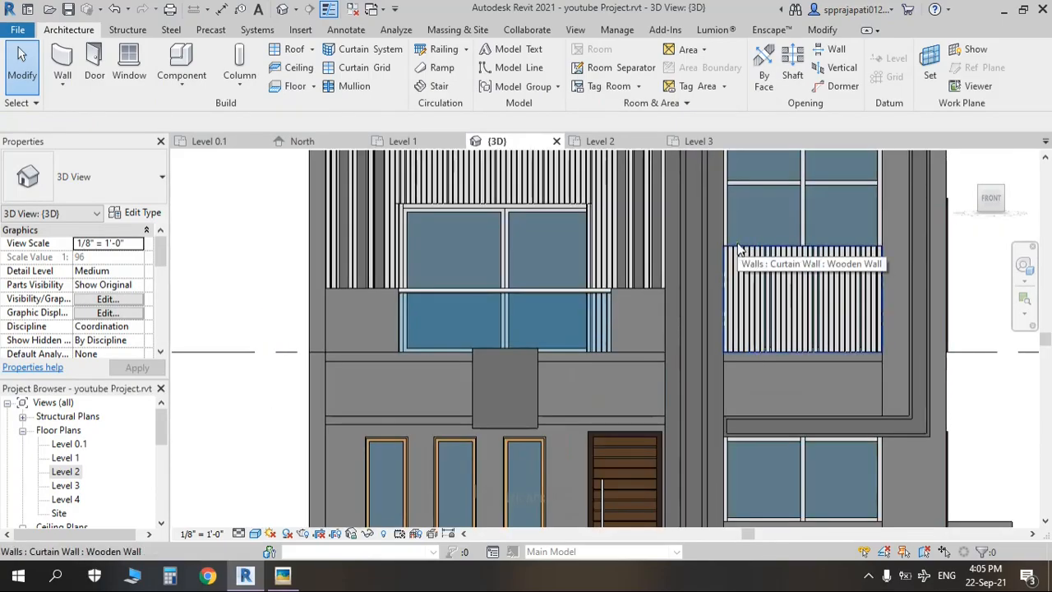
pyautogui.click(775, 305)
pyautogui.moveTo(692, 289); pyautogui.dragTo(635, 333, button='middle')
pyautogui.moveTo(621, 311); pyautogui.dragTo(834, 353)
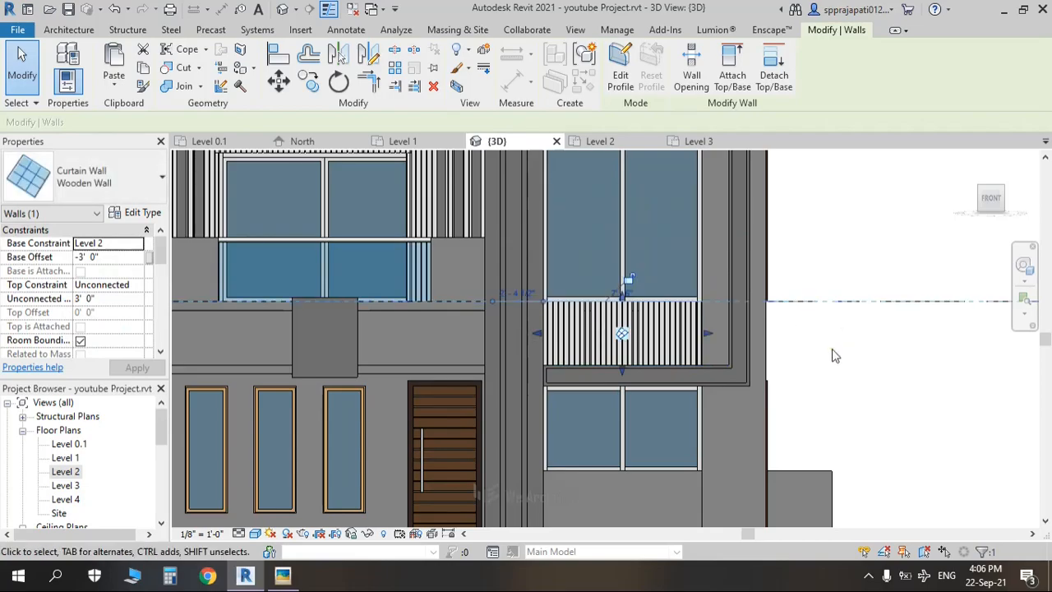
pyautogui.press('Escape')
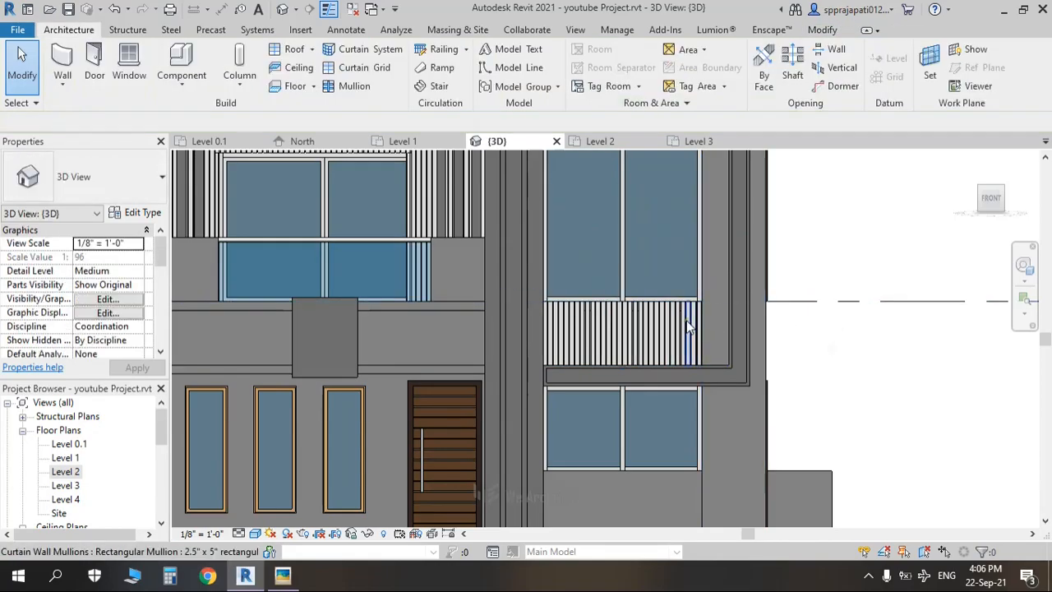
pyautogui.hotkey('alt', 'Tab')
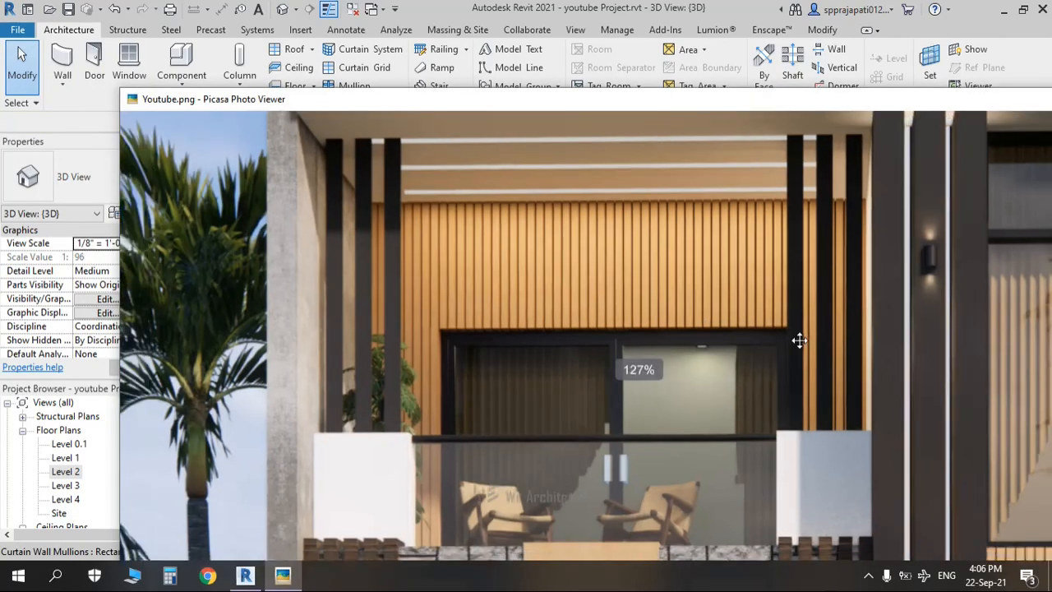
# Step: Zoom and pan the Youtube.png reference in Picasa, then orbit the Revit model to compare
pyautogui.scroll(-5, 799, 340)
pyautogui.moveTo(800, 340); pyautogui.dragTo(537, 230)
pyautogui.scroll(-2, 537, 230)
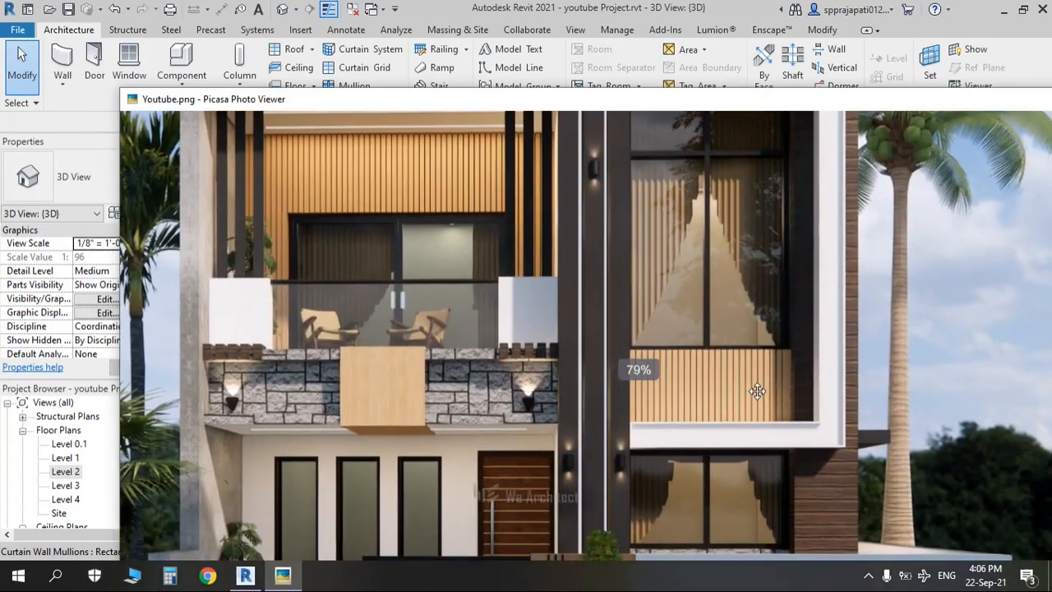
pyautogui.scroll(4, 757, 391)
pyautogui.hotkey('alt', 'Tab')
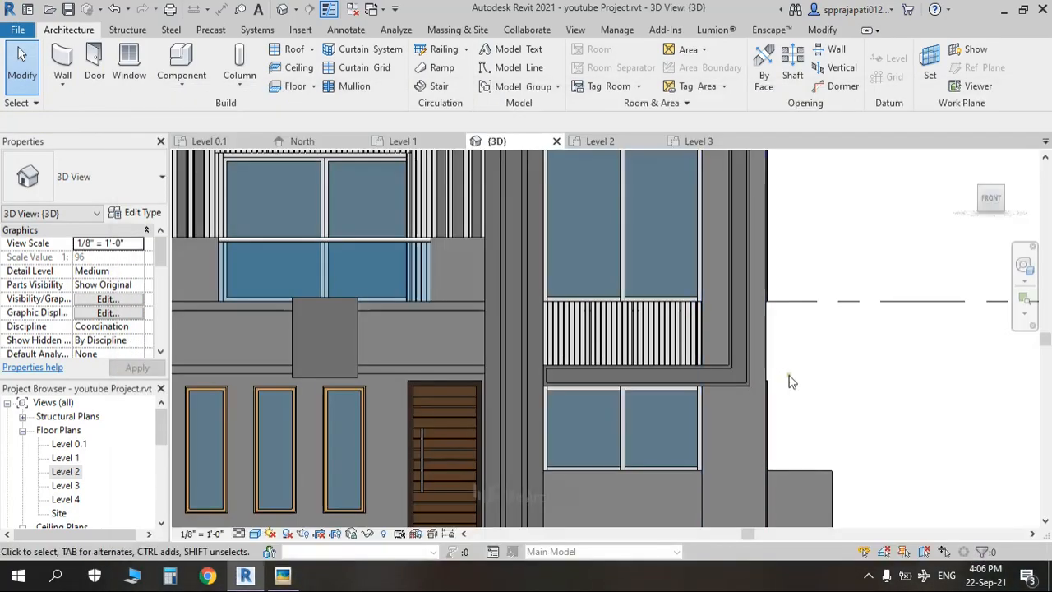
pyautogui.scroll(-3, 884, 374)
pyautogui.keyDown('shift'); pyautogui.moveTo(832, 377); pyautogui.dragTo(730, 367, button='middle'); pyautogui.keyUp('shift')
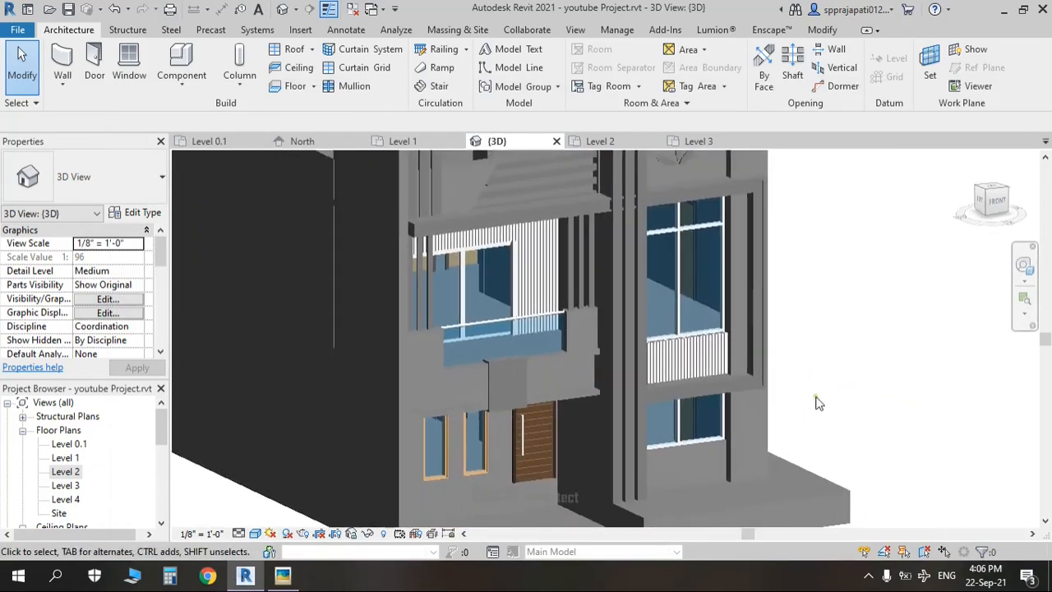
# Step: Pan the reference photo further, then pan and orbit the Revit model back to the front facade
pyautogui.hotkey('alt', 'Tab')
pyautogui.scroll(-5, 806, 384)
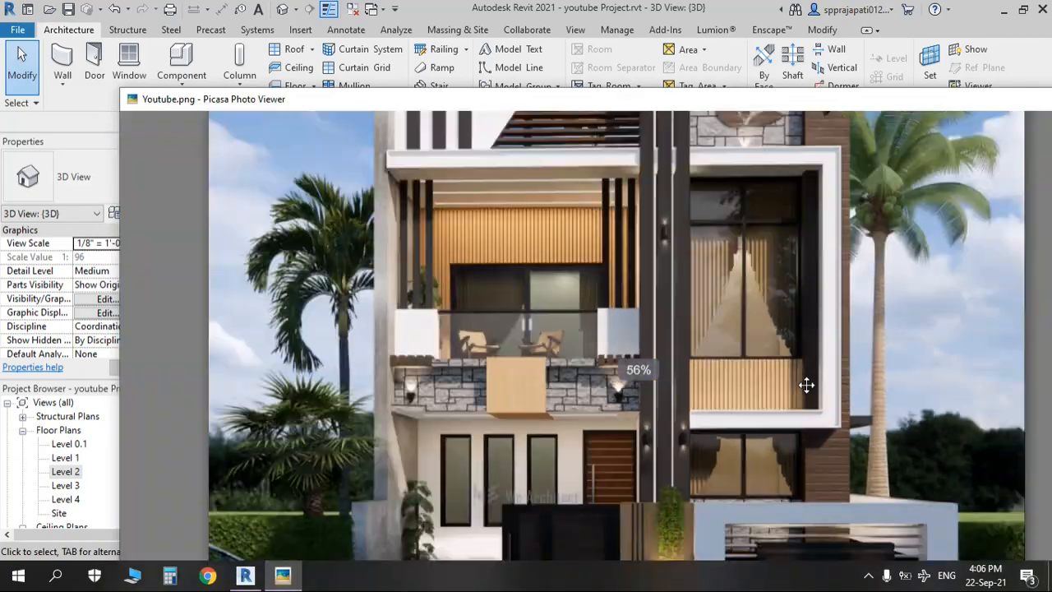
pyautogui.scroll(4, 805, 384)
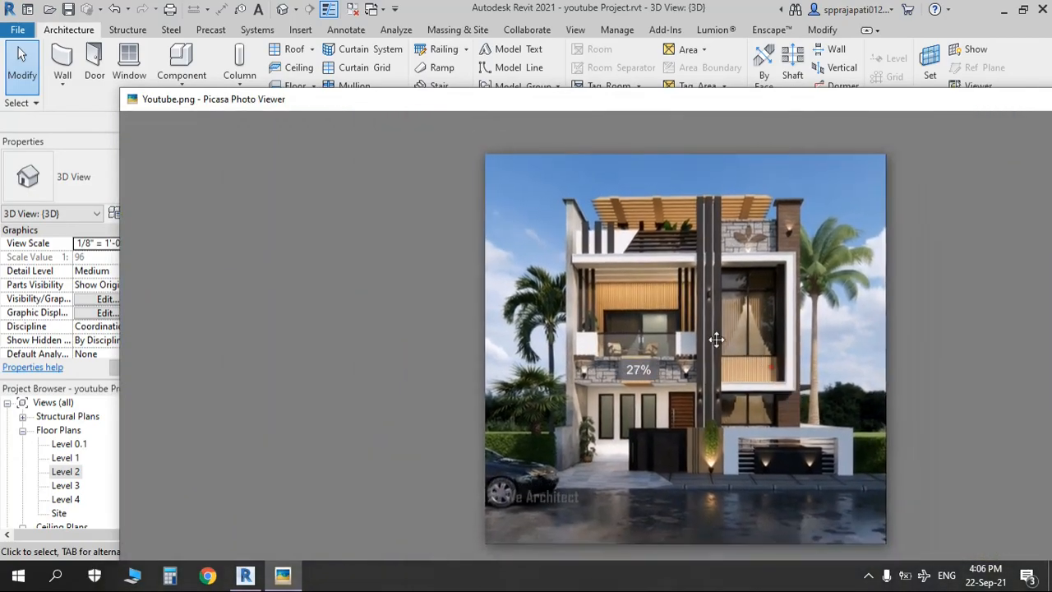
pyautogui.scroll(2, 639, 298)
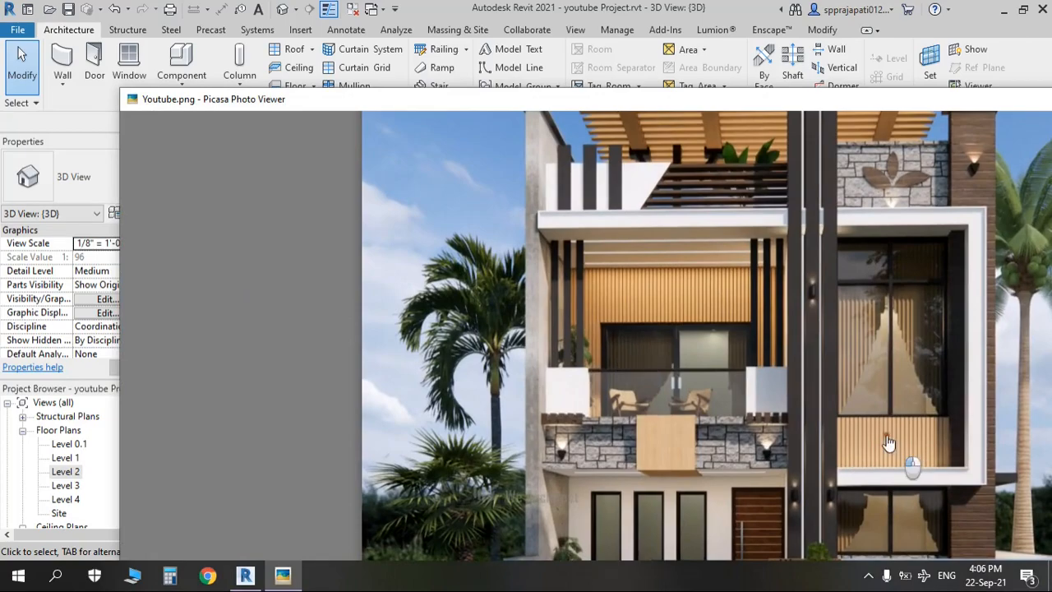
pyautogui.moveTo(889, 444); pyautogui.dragTo(770, 359)
pyautogui.hotkey('alt', 'Tab')
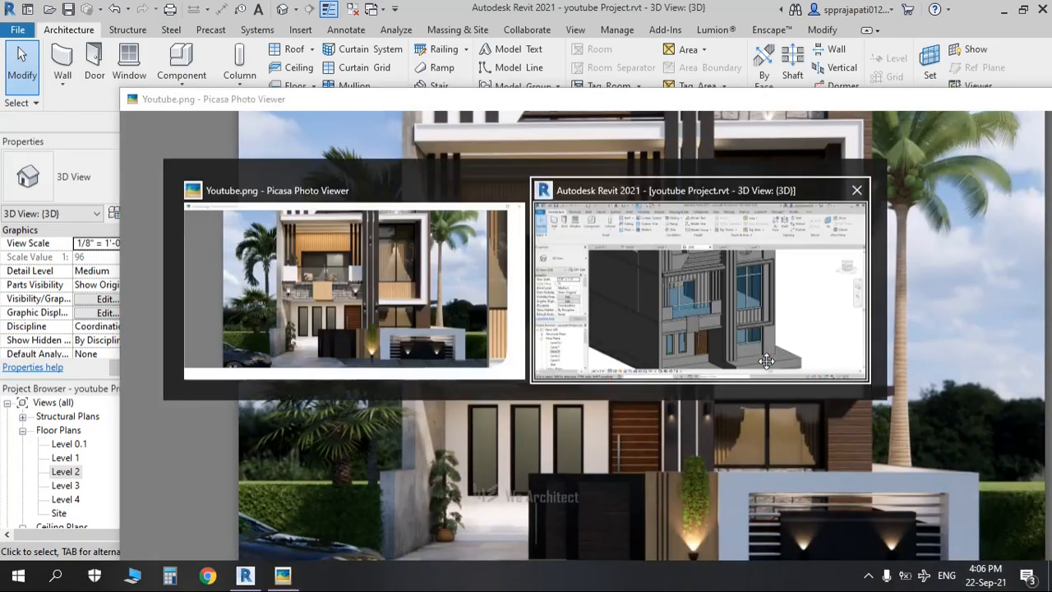
pyautogui.moveTo(882, 371); pyautogui.dragTo(585, 378, button='middle')
pyautogui.scroll(-2, 585, 377)
pyautogui.moveTo(496, 410); pyautogui.dragTo(643, 456, button='middle')
pyautogui.keyDown('shift'); pyautogui.moveTo(643, 457); pyautogui.dragTo(857, 446, button='middle'); pyautogui.keyUp('shift')
pyautogui.hotkey('alt', 'Tab')
pyautogui.scroll(-2, 563, 433)
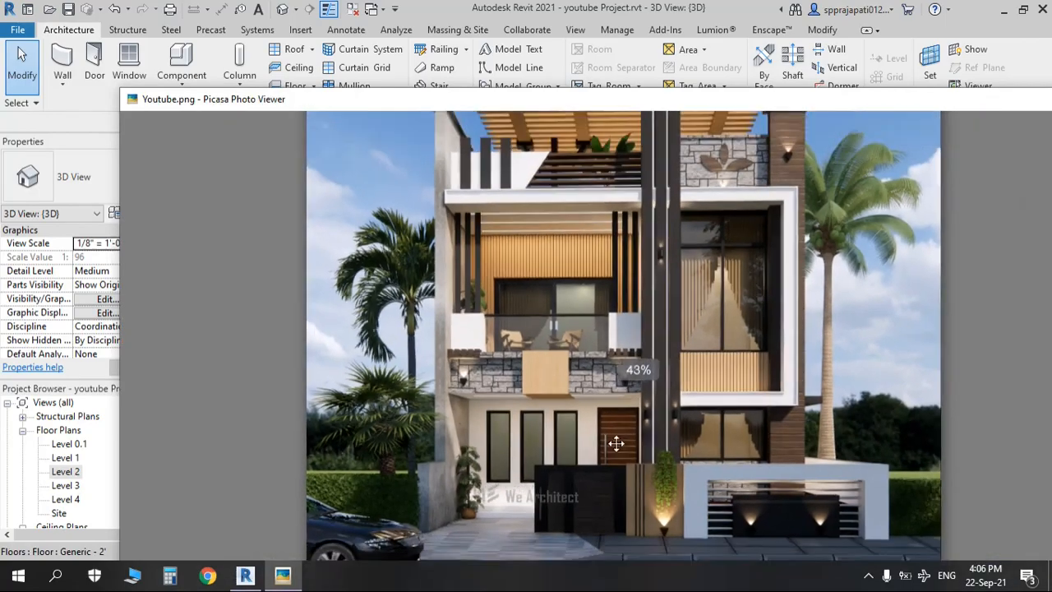
pyautogui.hotkey('alt', 'Tab')
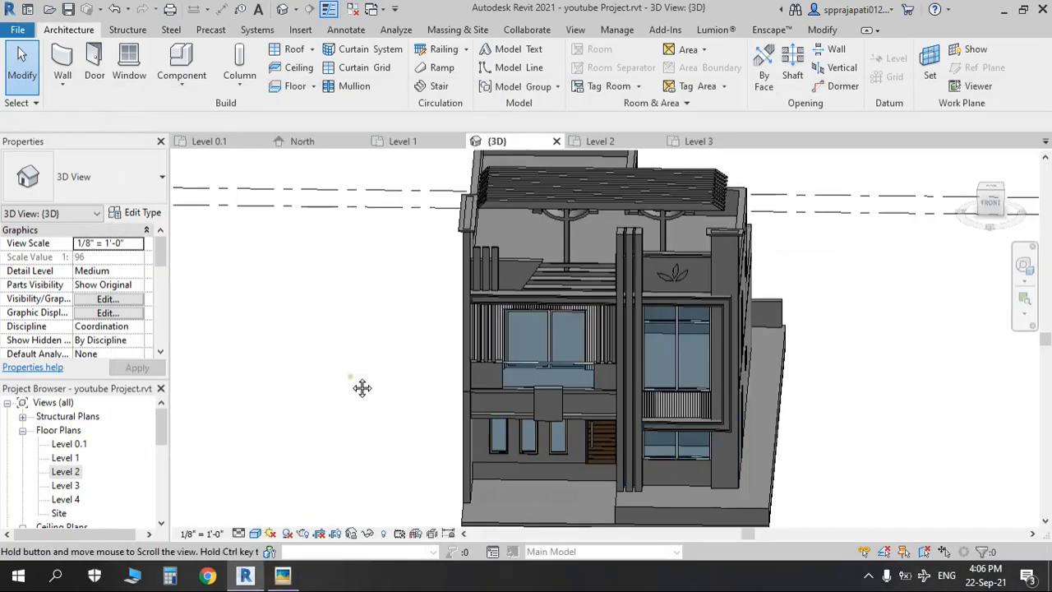
# Step: Open the Level 1 plan and delete the ground floor reference image
pyautogui.moveTo(365, 390); pyautogui.dragTo(300, 324, button='middle')
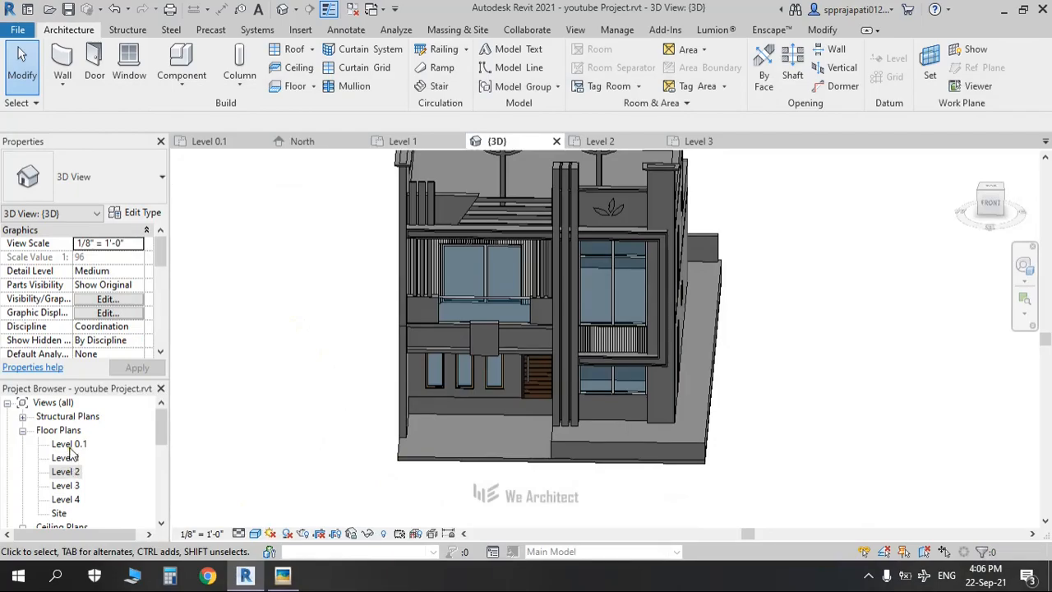
pyautogui.doubleClick(69, 456)
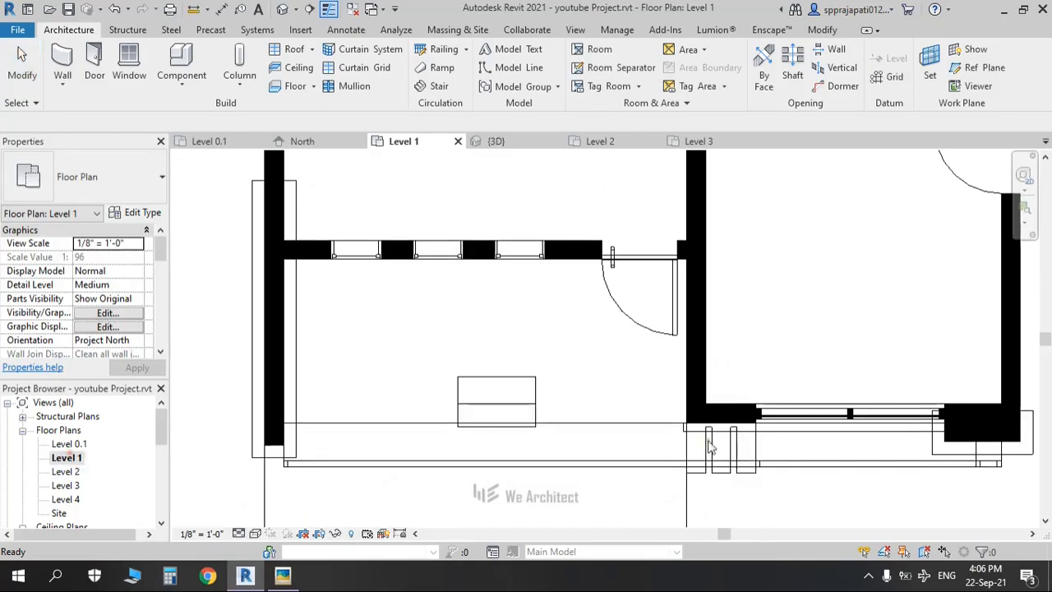
pyautogui.scroll(-3, 717, 428)
pyautogui.moveTo(873, 364); pyautogui.dragTo(605, 434, button='middle')
pyautogui.click(683, 331)
pyautogui.press('Delete')
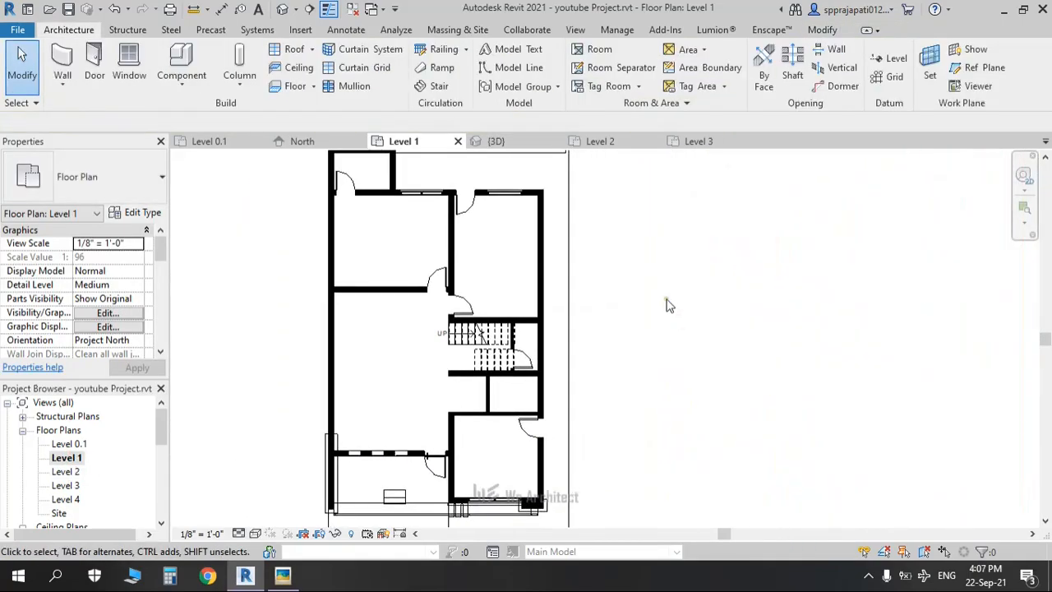
pyautogui.moveTo(667, 301); pyautogui.dragTo(667, 366, button='middle')
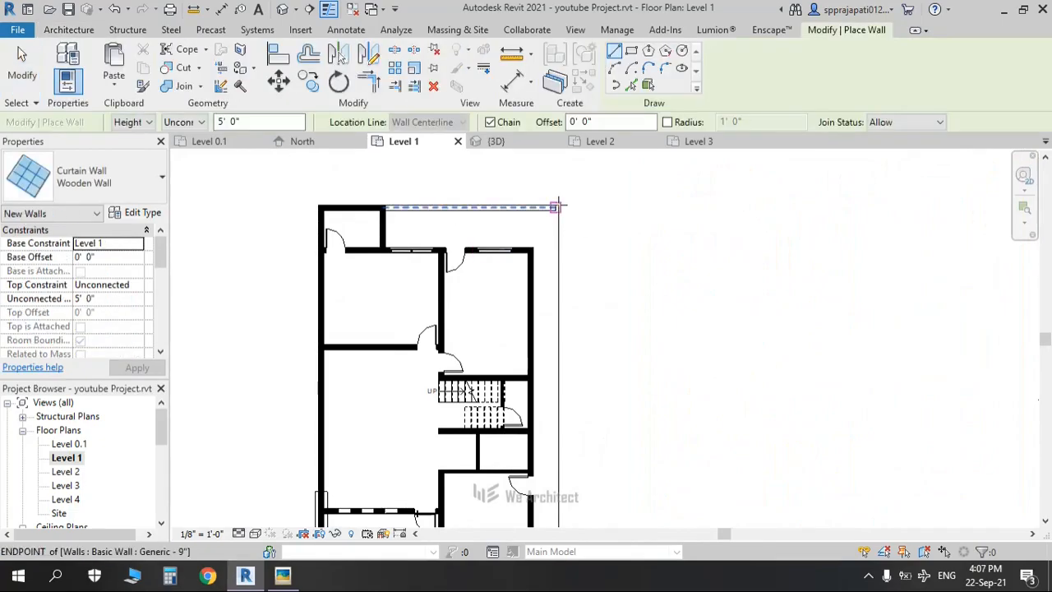
# Step: Browse the wall type list for Basic Wall Generic - 9", then close it
pyautogui.click(156, 176)
pyautogui.scroll(5, 96, 306)
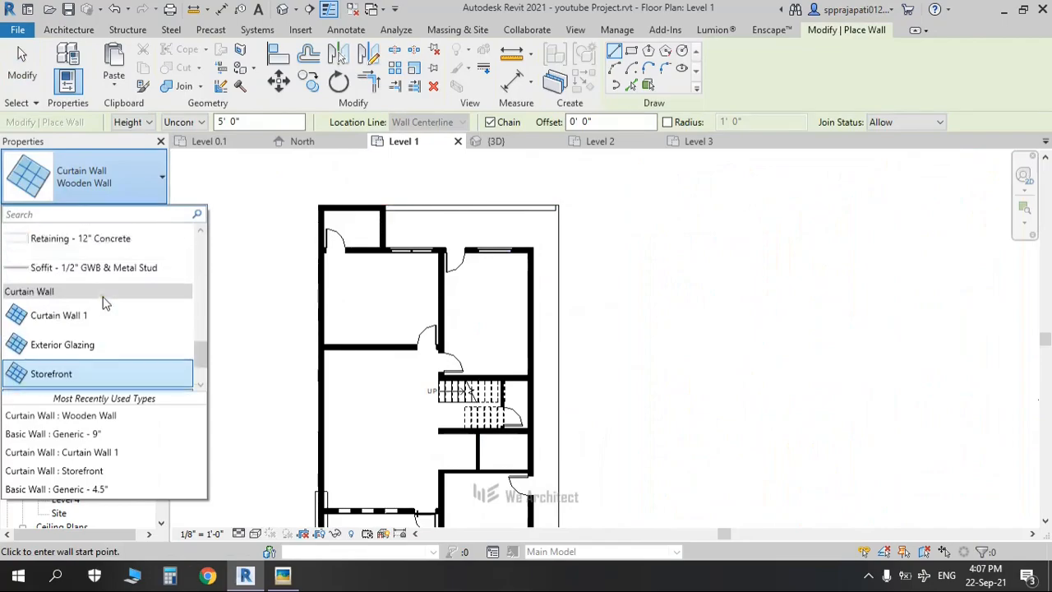
pyautogui.scroll(4, 97, 305)
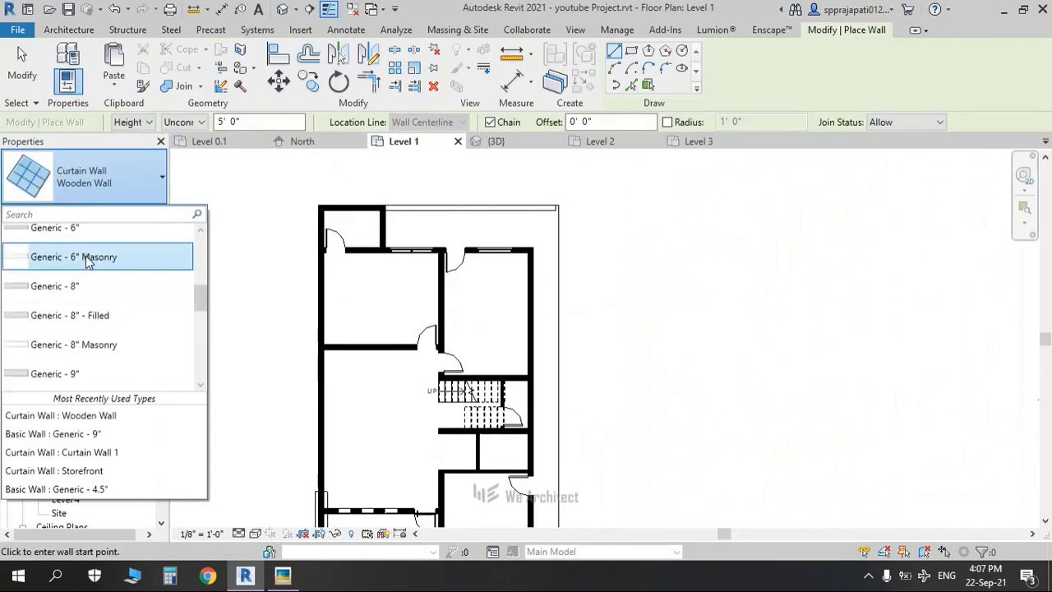
pyautogui.scroll(-5, 89, 271)
pyautogui.scroll(2, 89, 284)
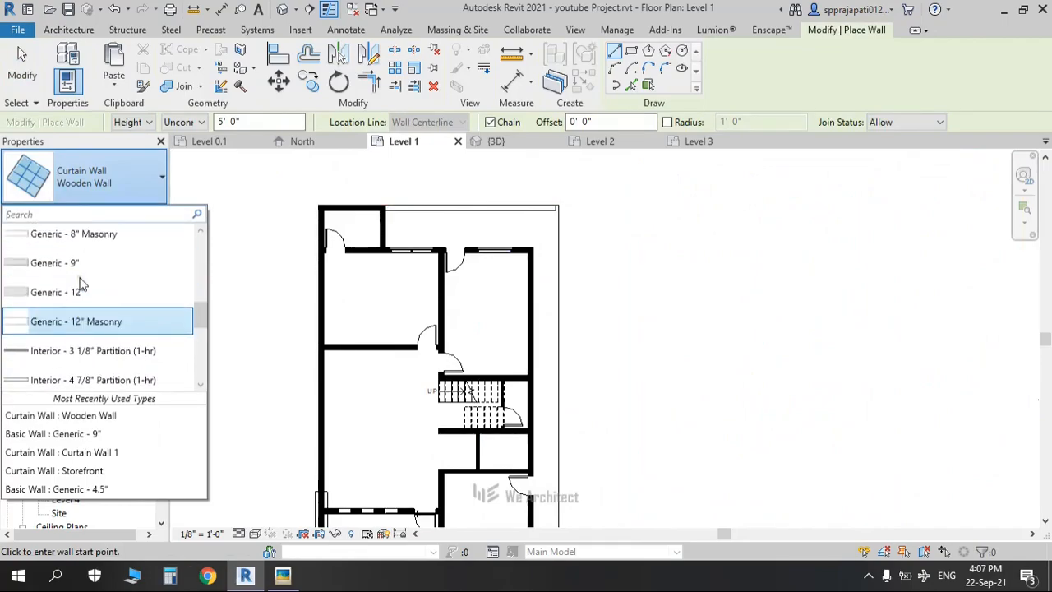
pyautogui.press('Escape')
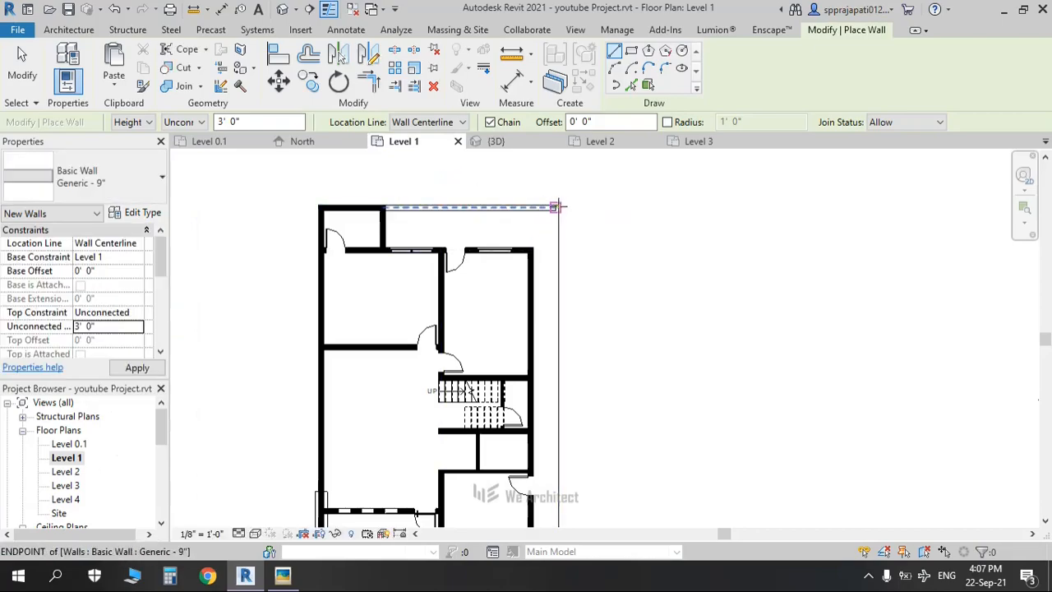
# Step: Set Location Line to Finish Face: Exterior and draw walls down the right edge and along the bottom
pyautogui.click(460, 122)
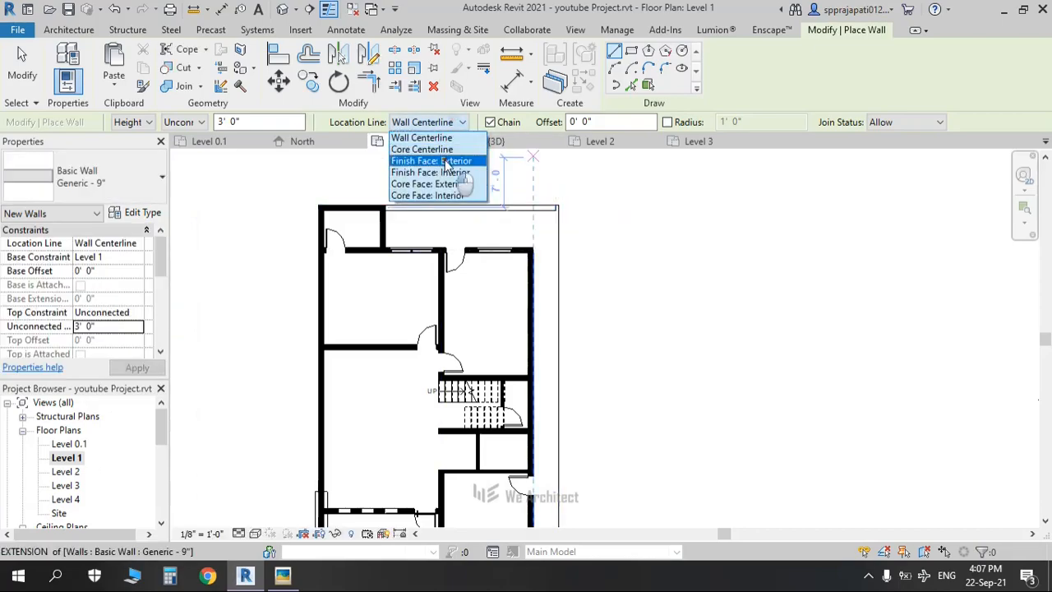
pyautogui.click(427, 156)
pyautogui.click(559, 206)
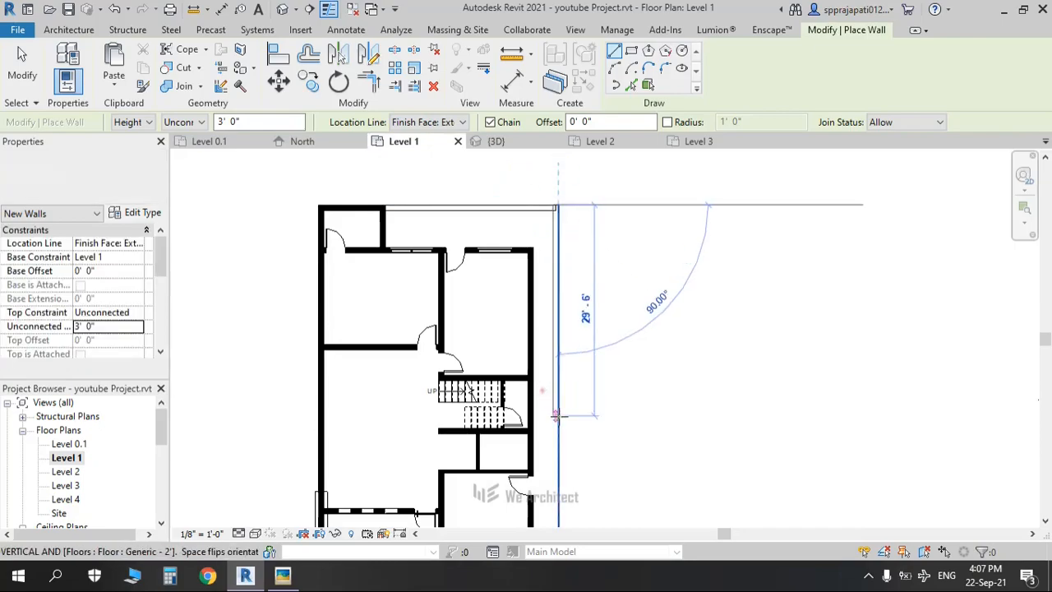
pyautogui.scroll(-2, 560, 449)
pyautogui.moveTo(570, 468); pyautogui.dragTo(567, 263, button='middle')
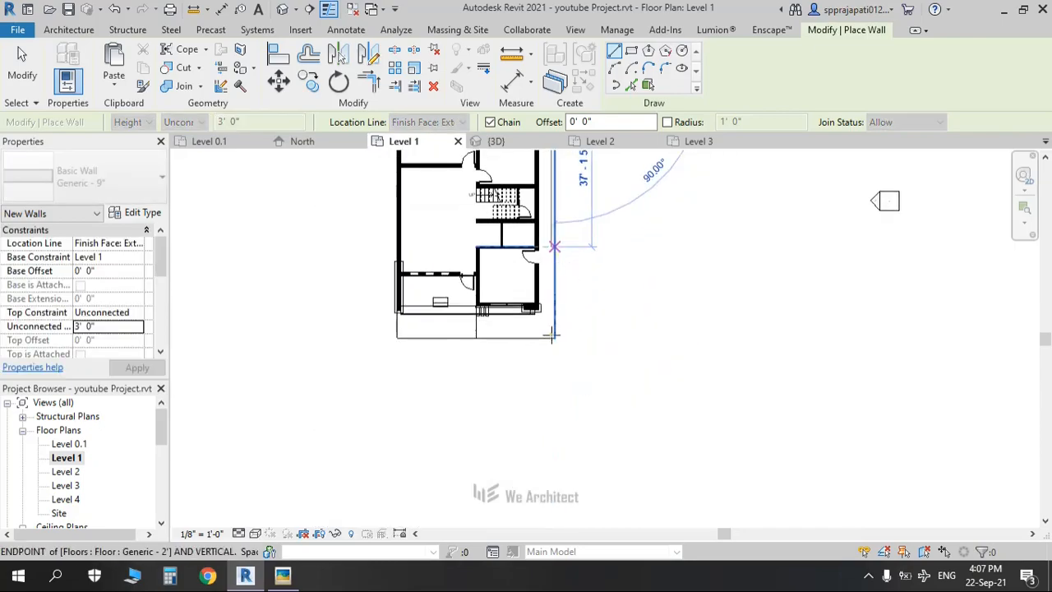
pyautogui.scroll(2, 554, 332)
pyautogui.click(558, 342)
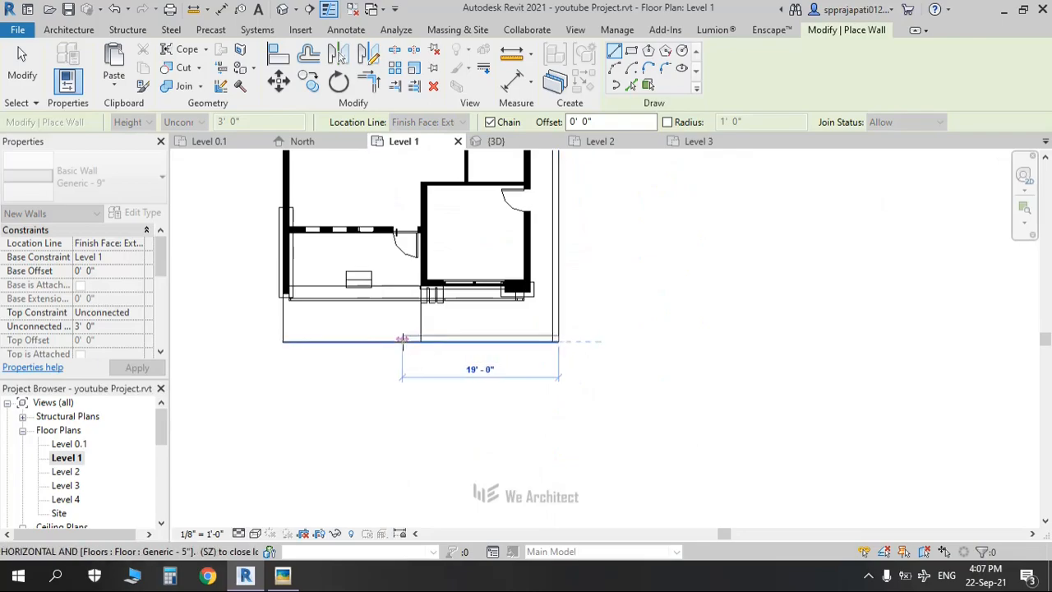
pyautogui.click(374, 397)
pyautogui.press('Escape')
pyautogui.press('Escape')
# Step: Draw a 20'-0" front wall leftward from the plot's lower-right corner
pyautogui.click(497, 341)
pyautogui.click(460, 419)
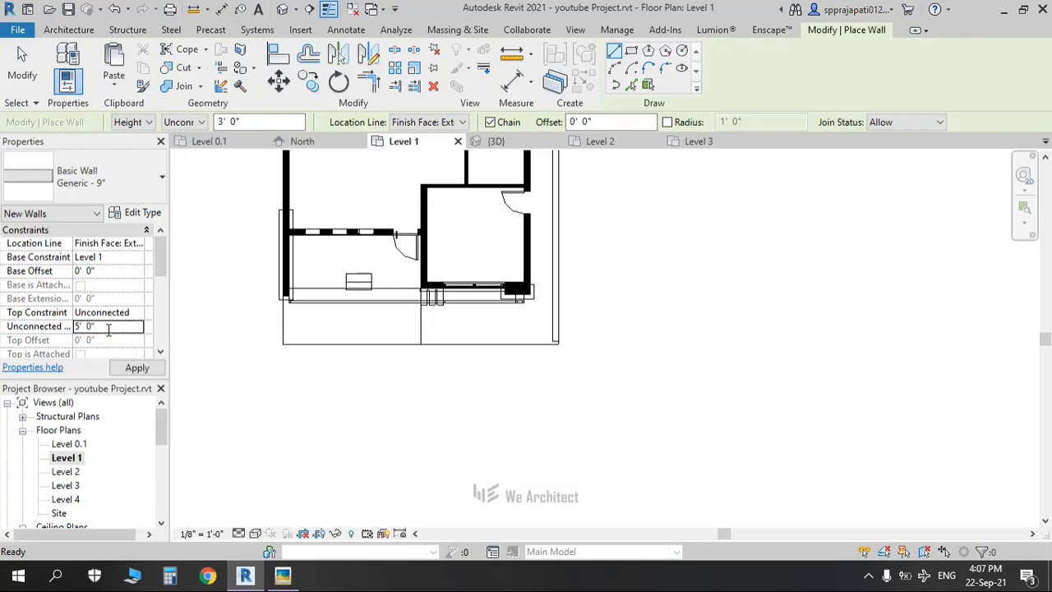
pyautogui.click(558, 346)
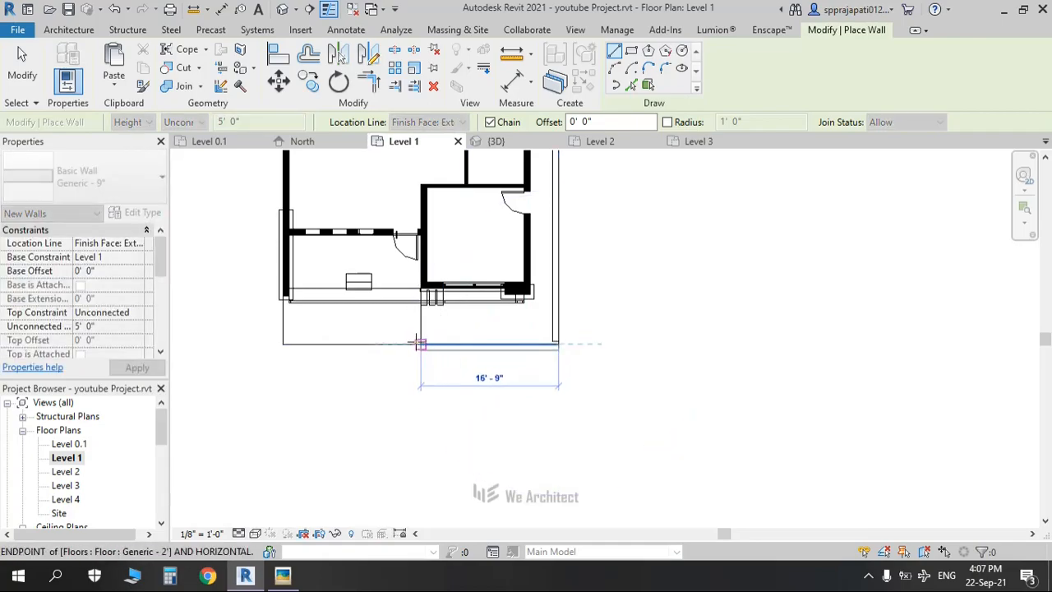
pyautogui.press('Escape')
pyautogui.press('Escape')
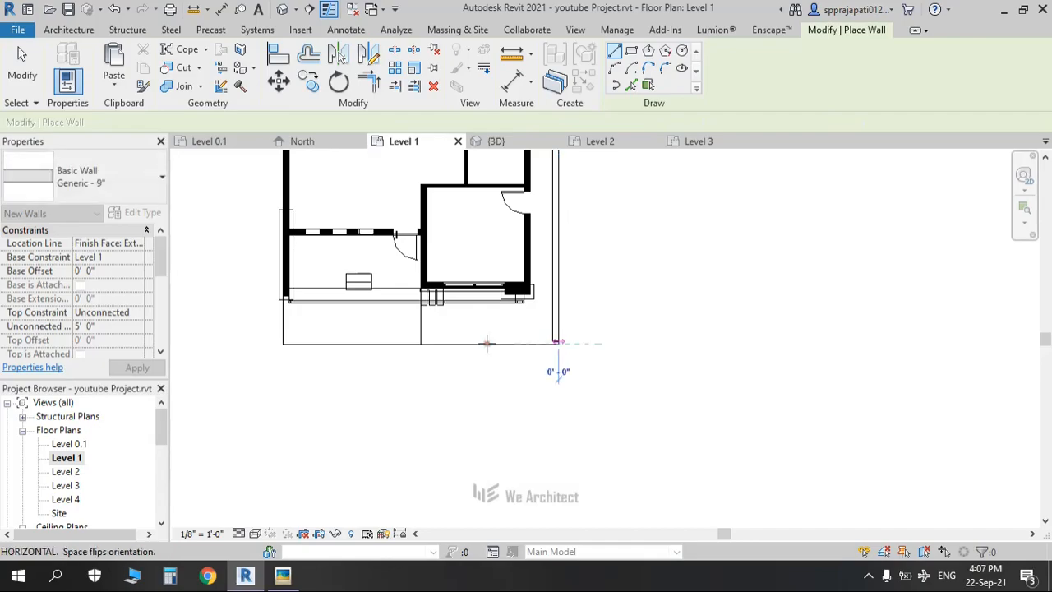
pyautogui.click(558, 344)
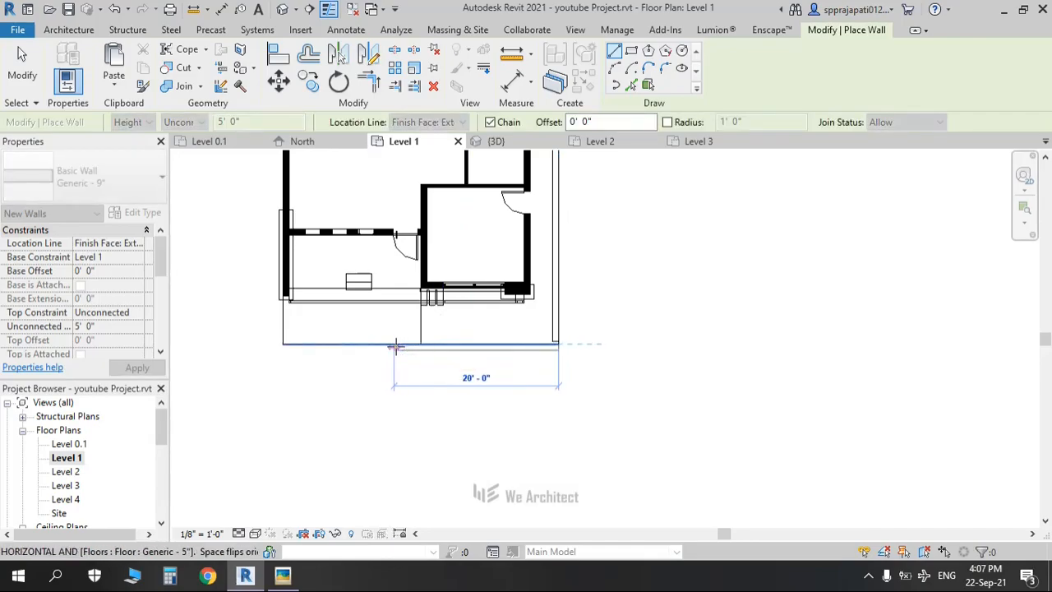
pyautogui.click(395, 346)
pyautogui.press('Escape')
pyautogui.press('Escape')
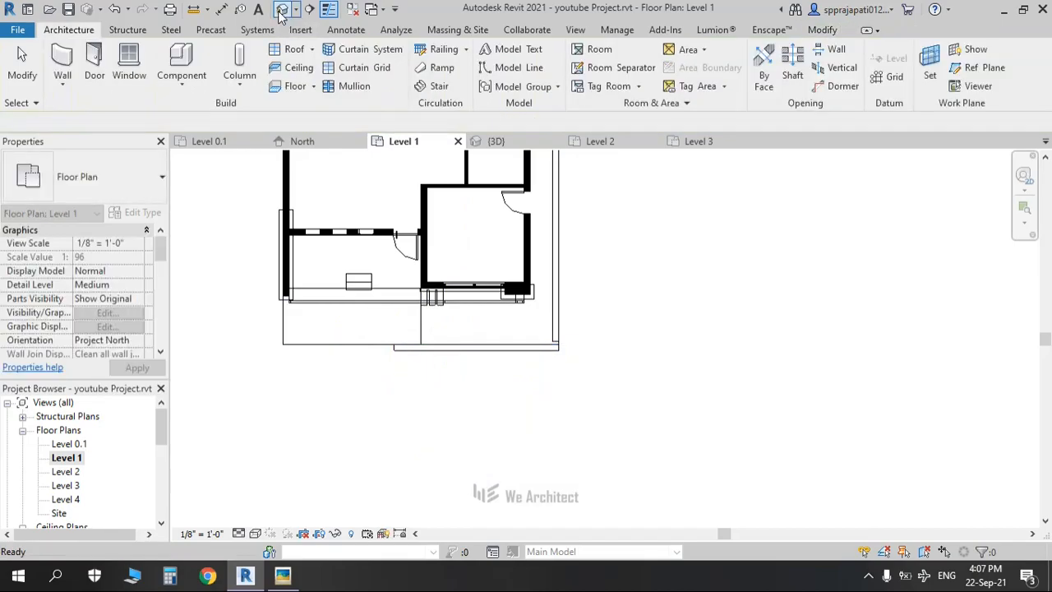
# Step: In the default 3D view, set the new front wall's base level to Level 0.1
pyautogui.click(281, 9)
pyautogui.scroll(4, 554, 447)
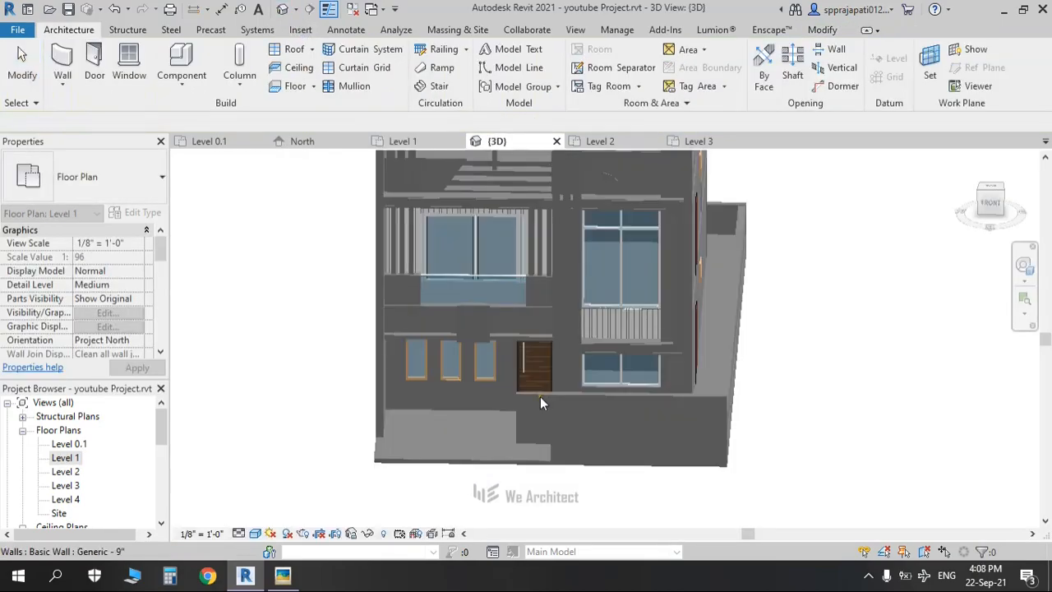
pyautogui.click(528, 392)
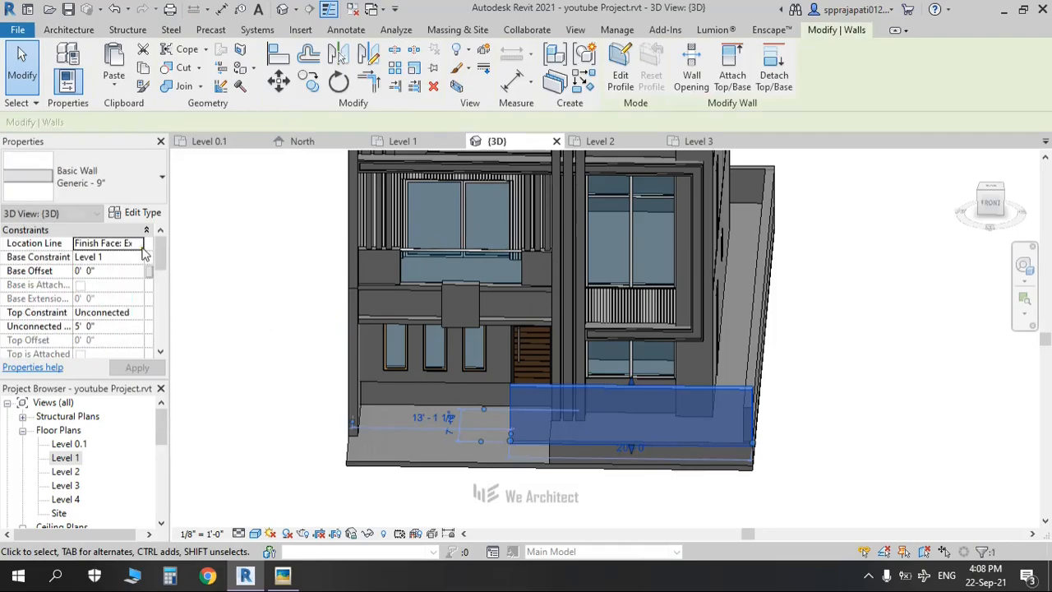
pyautogui.click(140, 257)
pyautogui.click(107, 269)
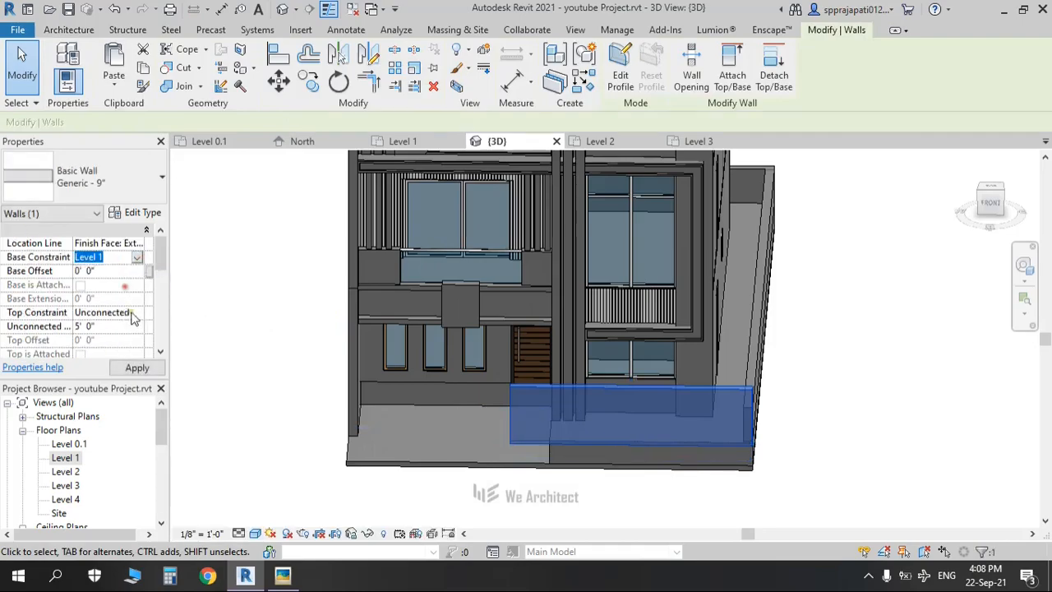
pyautogui.click(780, 499)
# Step: Give the short boundary wall a -0' 5" base offset and apply it
pyautogui.keyDown('shift'); pyautogui.moveTo(787, 488); pyautogui.dragTo(641, 438, button='middle'); pyautogui.keyUp('shift')
pyautogui.scroll(3, 212, 364)
pyautogui.moveTo(316, 421); pyautogui.dragTo(390, 429, button='middle')
pyautogui.click(339, 275)
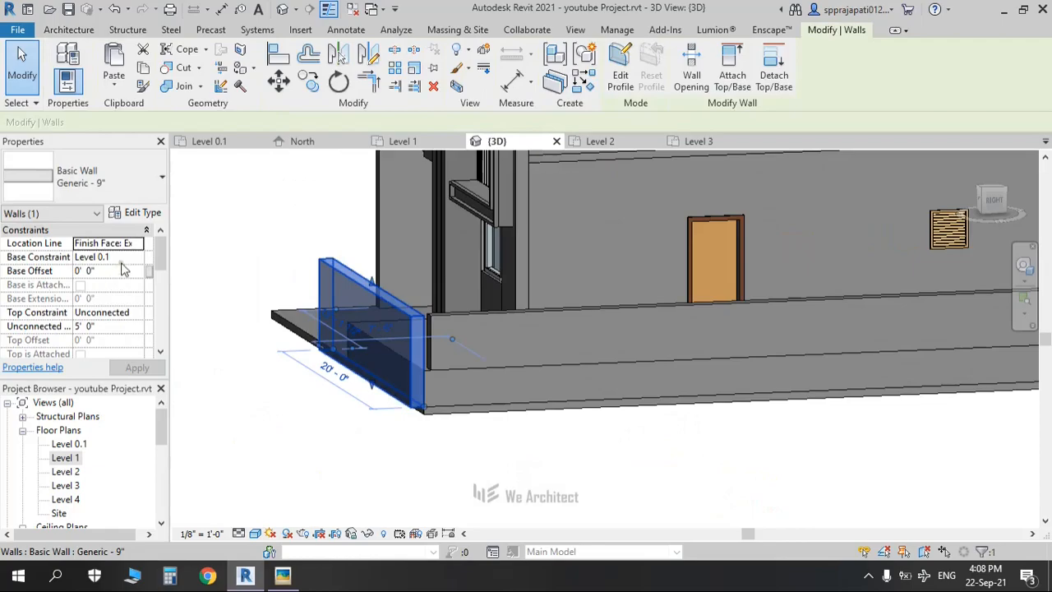
pyautogui.click(117, 272)
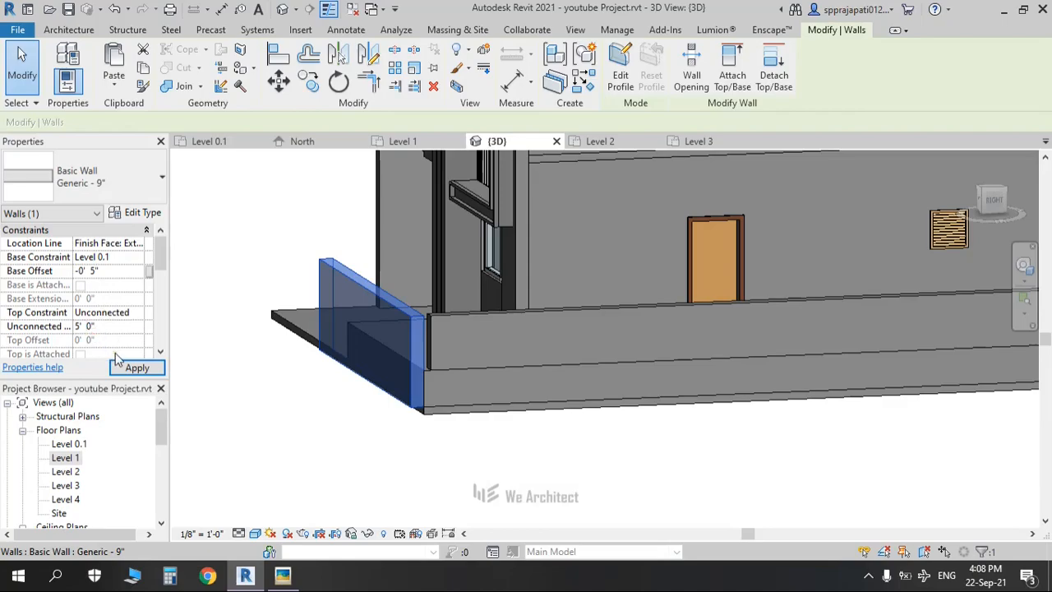
pyautogui.click(135, 368)
pyautogui.click(382, 469)
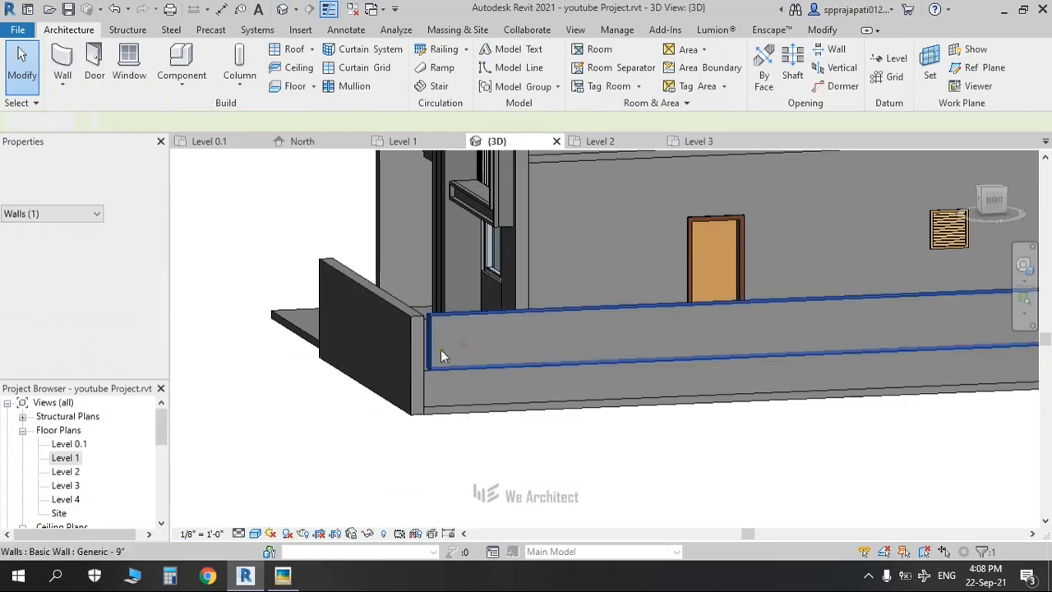
# Step: Stretch the long boundary wall's end to meet the side wall at the building corner
pyautogui.keyDown('shift'); pyautogui.moveTo(581, 383); pyautogui.dragTo(477, 456, button='middle'); pyautogui.keyUp('shift')
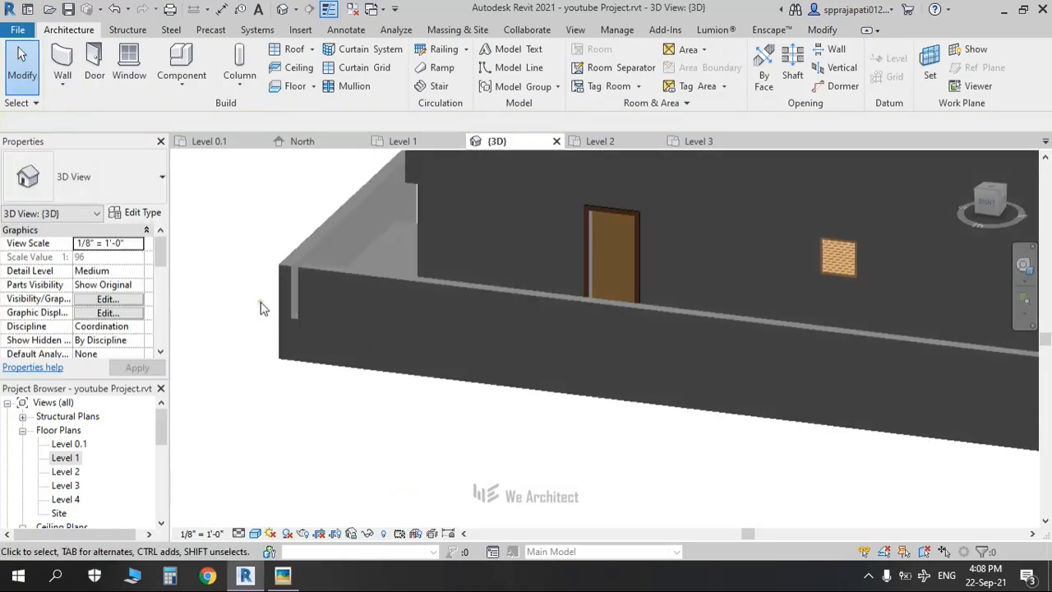
pyautogui.moveTo(348, 385); pyautogui.dragTo(386, 384, button='middle')
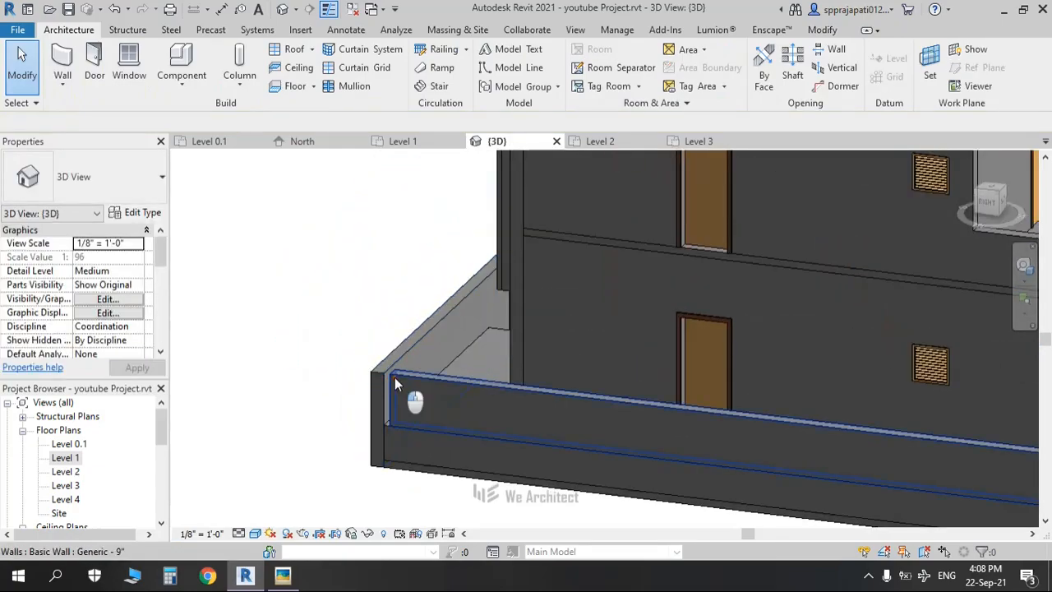
pyautogui.click(395, 383)
pyautogui.scroll(3, 396, 423)
pyautogui.moveTo(385, 425); pyautogui.dragTo(370, 426)
pyautogui.click(275, 366)
# Step: Open the Level 0.1 floor plan from the Project Browser
pyautogui.keyDown('shift'); pyautogui.moveTo(276, 369); pyautogui.dragTo(506, 427, button='middle'); pyautogui.keyUp('shift')
pyautogui.scroll(-3, 517, 326)
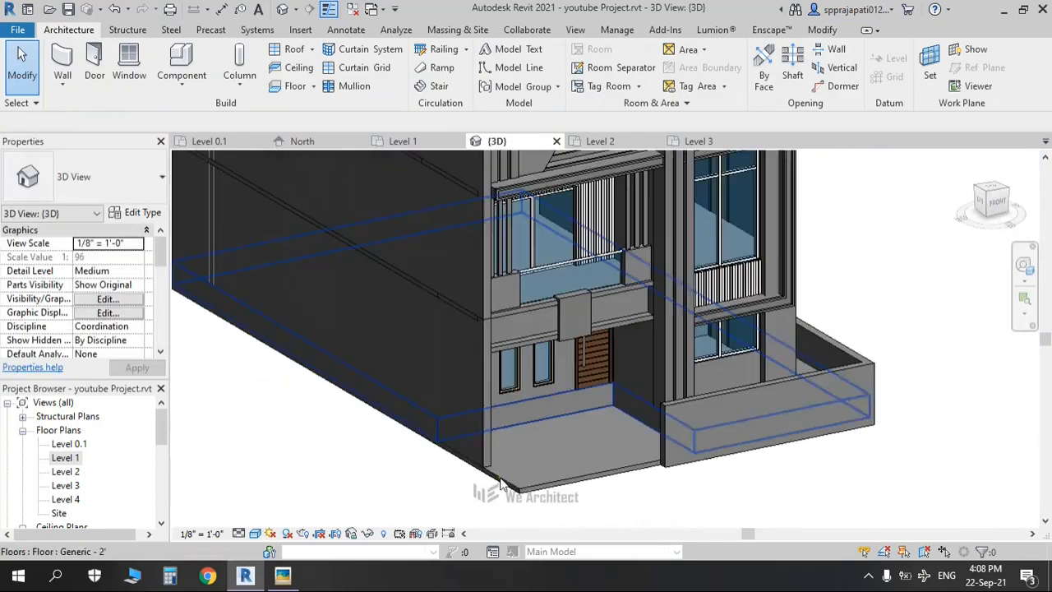
pyautogui.click(74, 457)
pyautogui.doubleClick(72, 444)
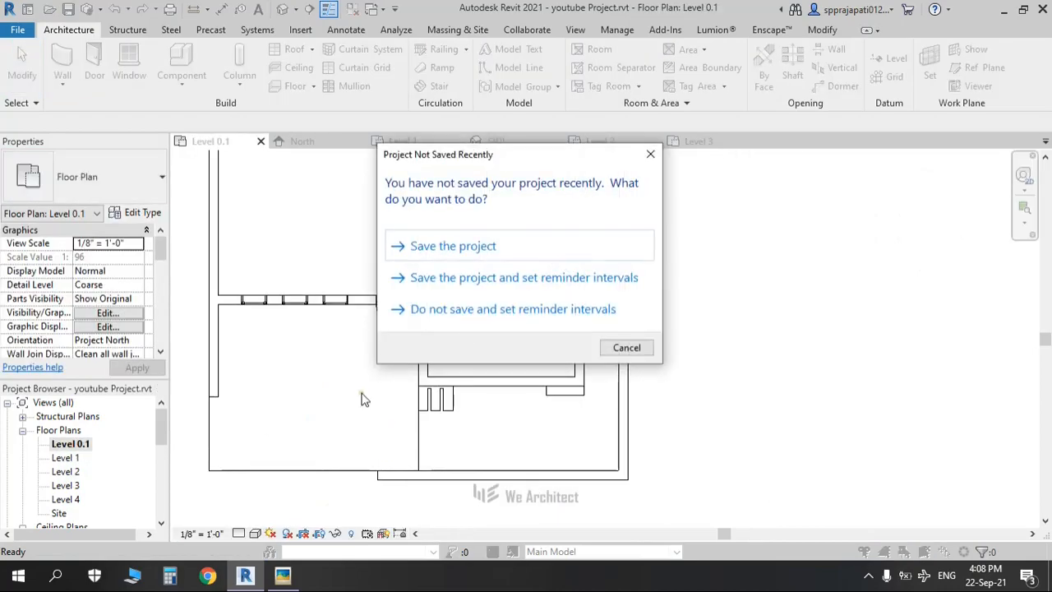
# Step: Save the project and draw a Generic - 9" wall from the existing wall end to the floor's front-left edge
pyautogui.click(466, 250)
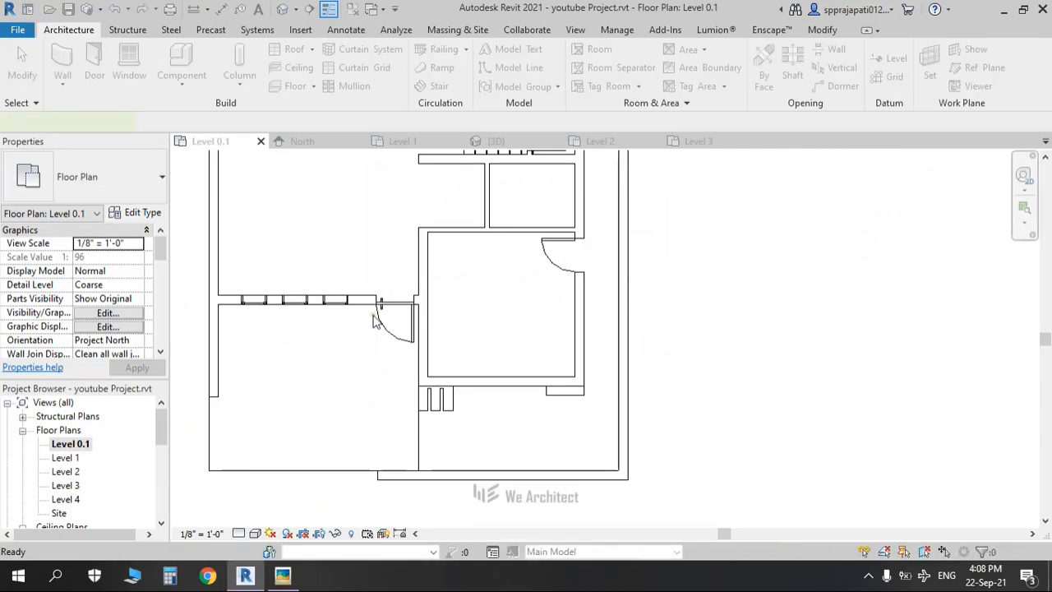
pyautogui.moveTo(364, 319); pyautogui.dragTo(469, 285, button='middle')
pyautogui.click(69, 31)
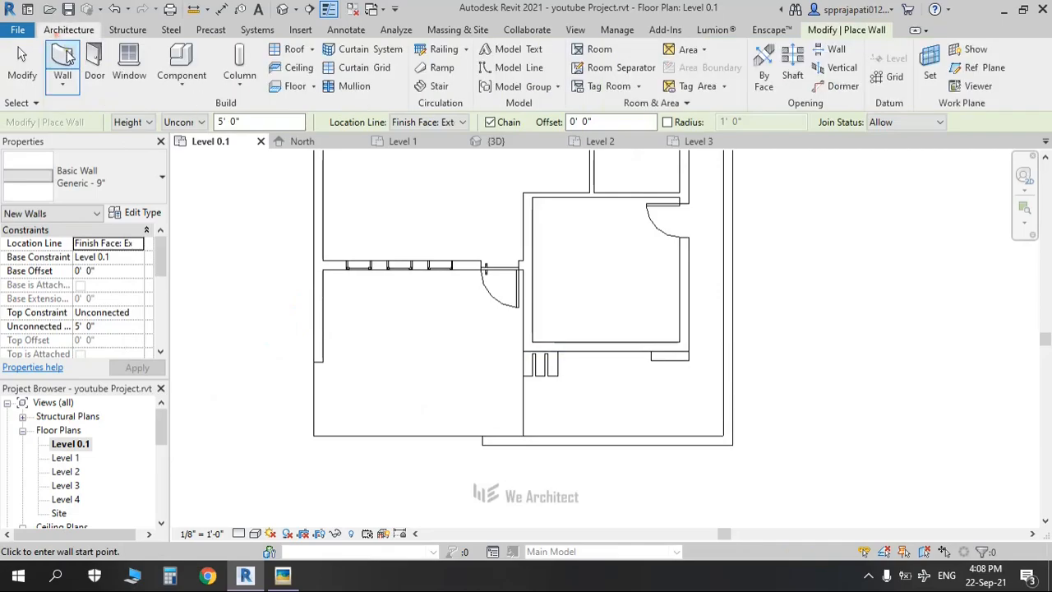
pyautogui.click(69, 56)
pyautogui.scroll(2, 332, 369)
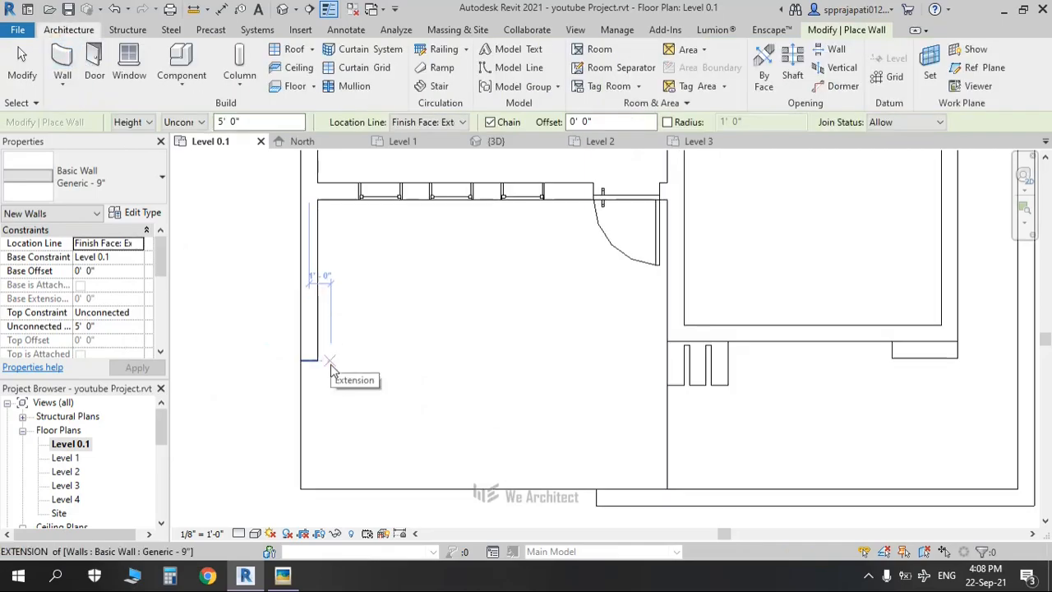
pyautogui.scroll(1, 331, 369)
pyautogui.click(292, 361)
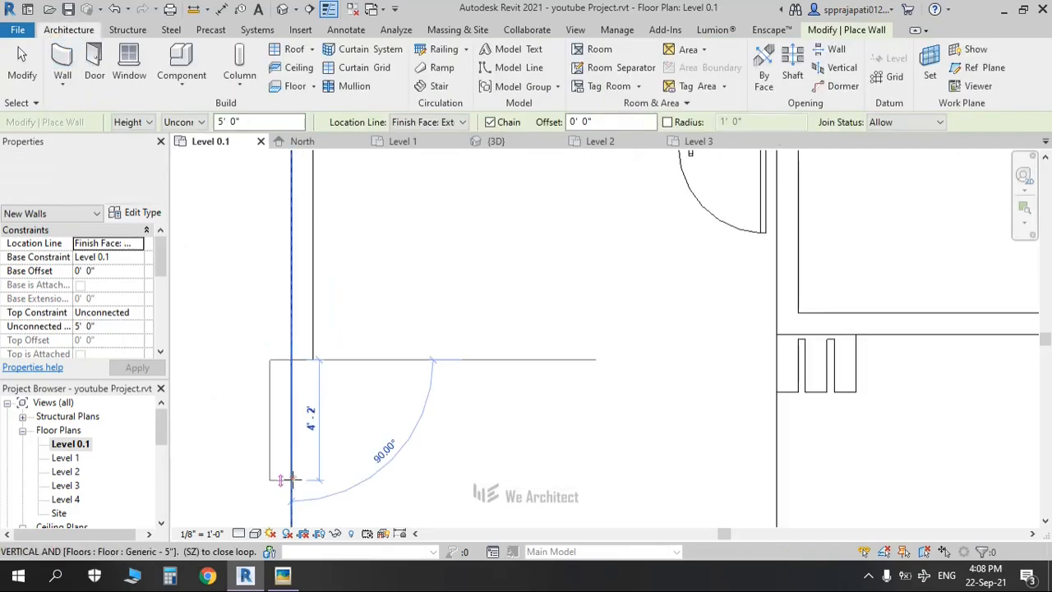
pyautogui.moveTo(294, 477); pyautogui.dragTo(316, 324, button='middle')
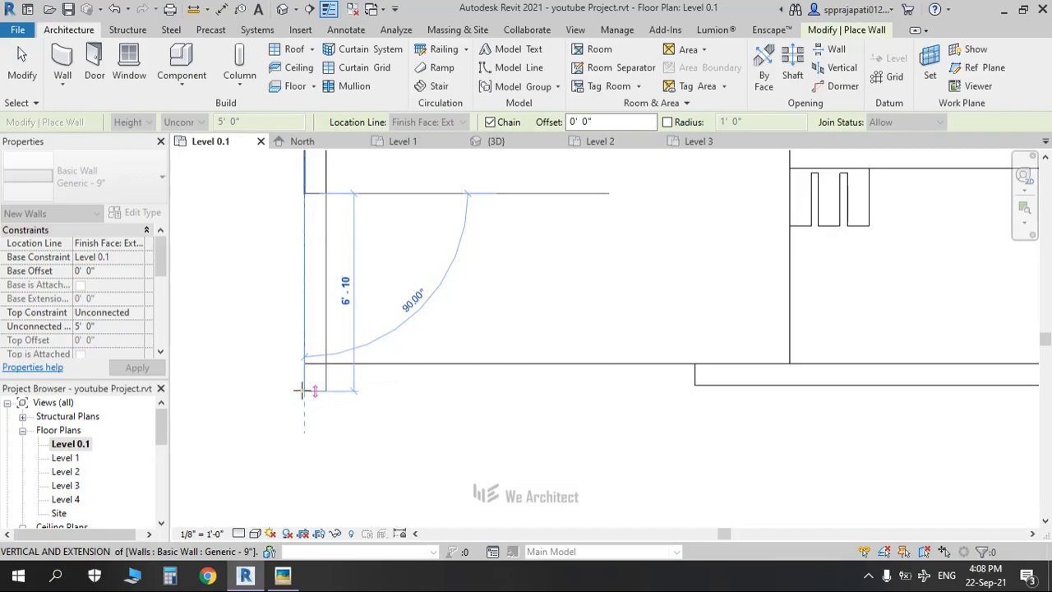
pyautogui.click(301, 374)
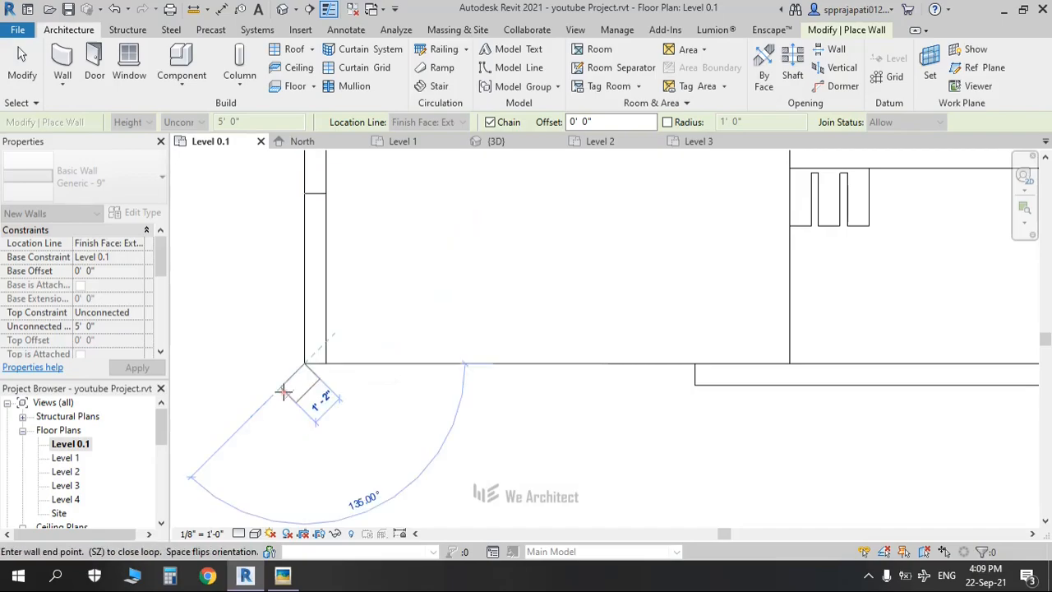
pyautogui.press('Escape')
pyautogui.press('Escape')
# Step: Orbit the default 3D view and compare the boundary wall with the Picasa gate reference photo
pyautogui.click(282, 10)
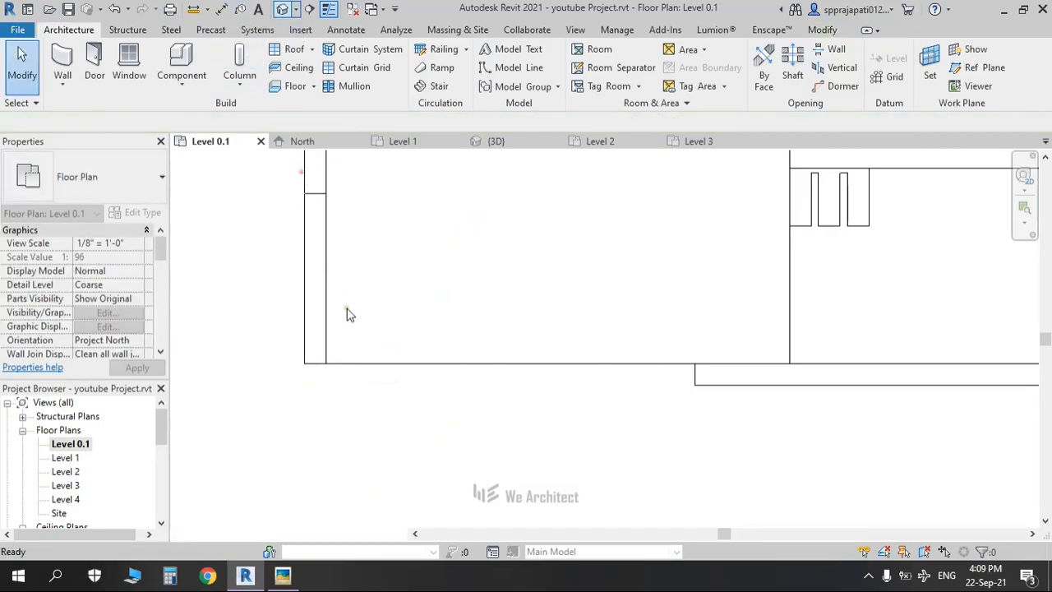
pyautogui.keyDown('shift'); pyautogui.moveTo(540, 411); pyautogui.dragTo(566, 421, button='middle'); pyautogui.keyUp('shift')
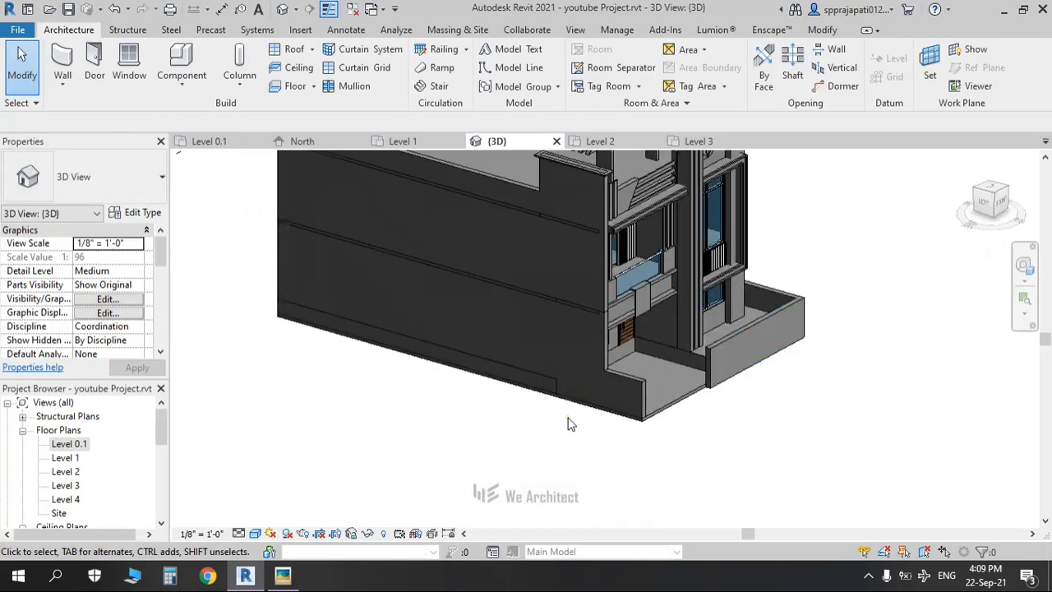
pyautogui.hotkey('alt', 'Tab')
pyautogui.hotkey('alt', 'Tab')
pyautogui.hotkey('alt', 'Tab')
pyautogui.moveTo(561, 481); pyautogui.dragTo(516, 329)
pyautogui.scroll(4, 516, 328)
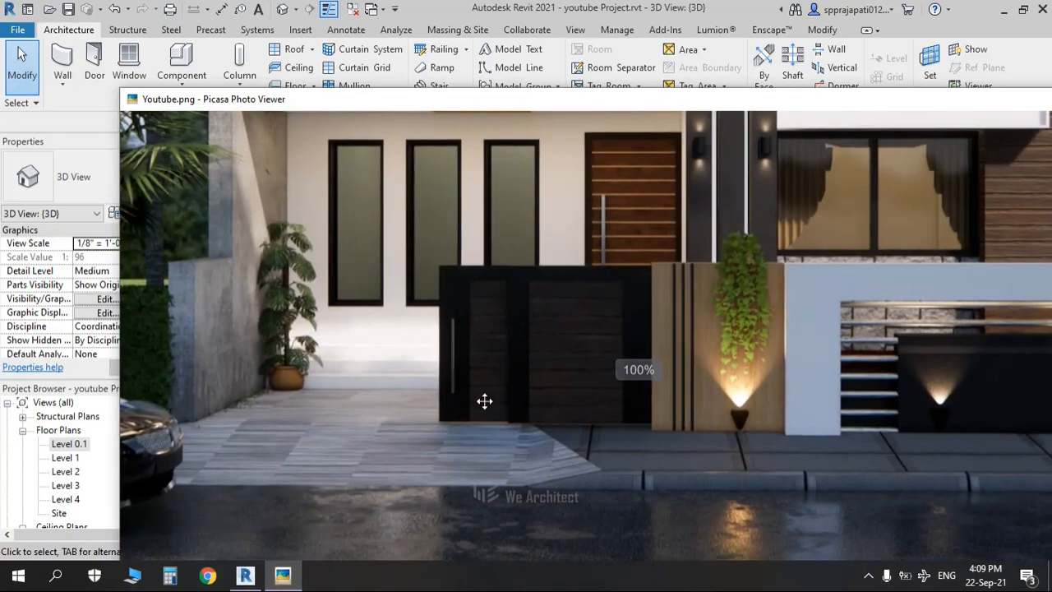
pyautogui.hotkey('alt', 'Tab')
pyautogui.moveTo(484, 406); pyautogui.dragTo(454, 403, button='middle')
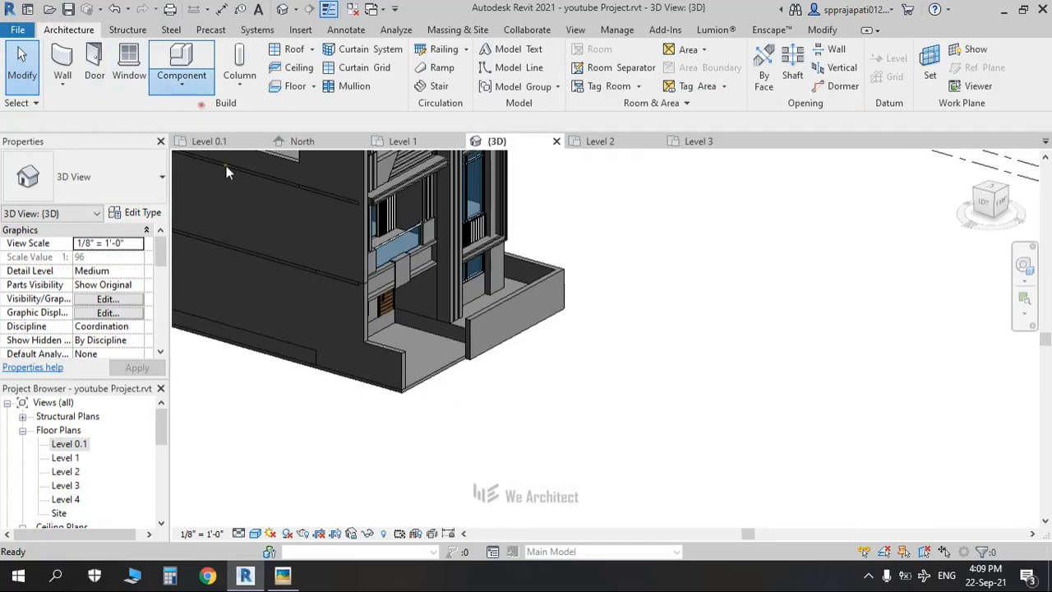
# Step: Create the in-place Generic Models family 'Generic Models 23' and start picking an extrusion work plane
pyautogui.click(209, 149)
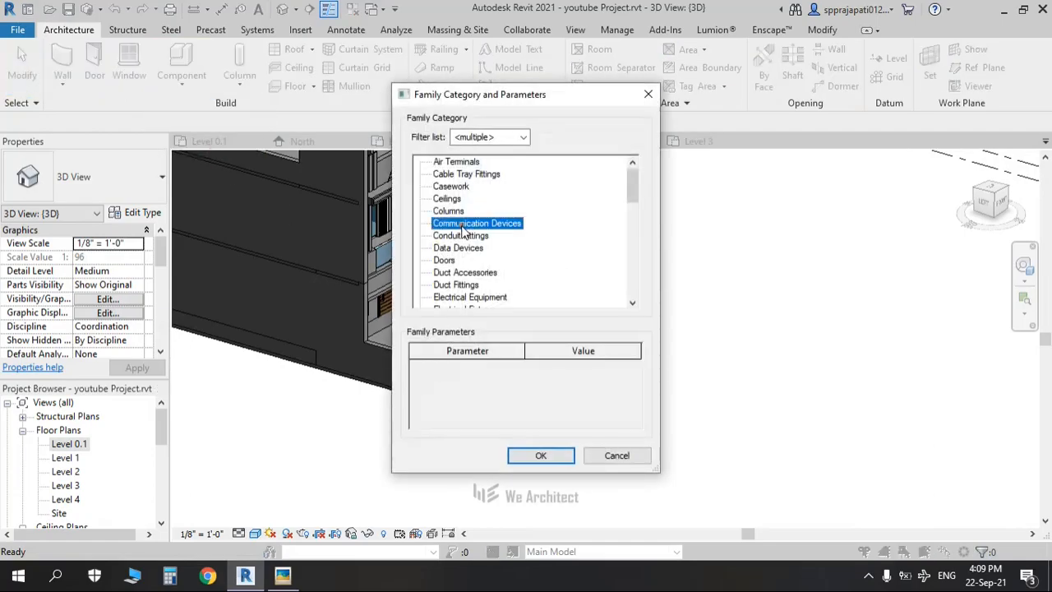
pyautogui.press('g')
pyautogui.click(542, 456)
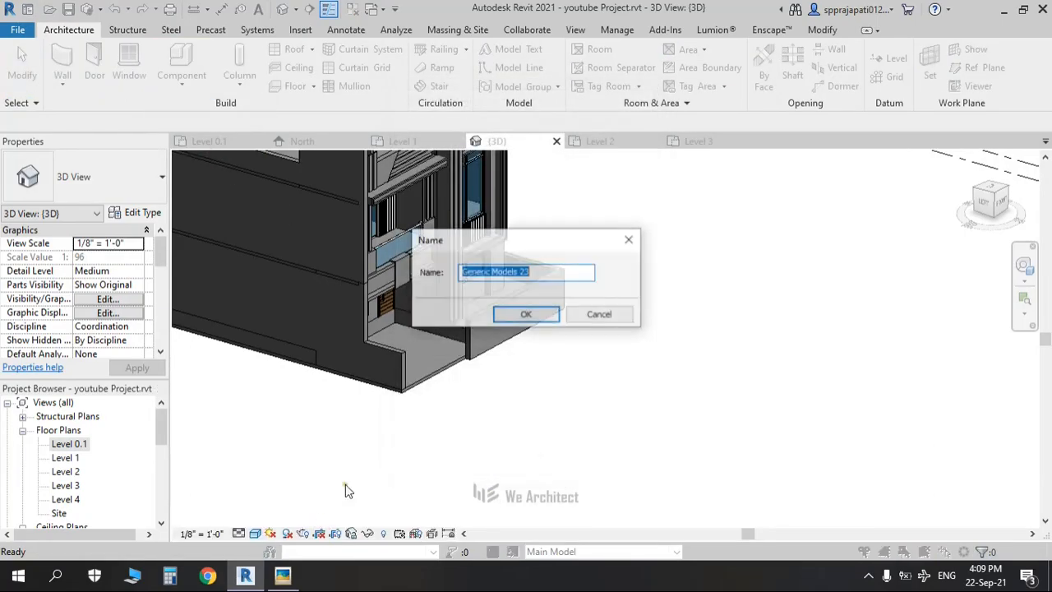
pyautogui.click(524, 315)
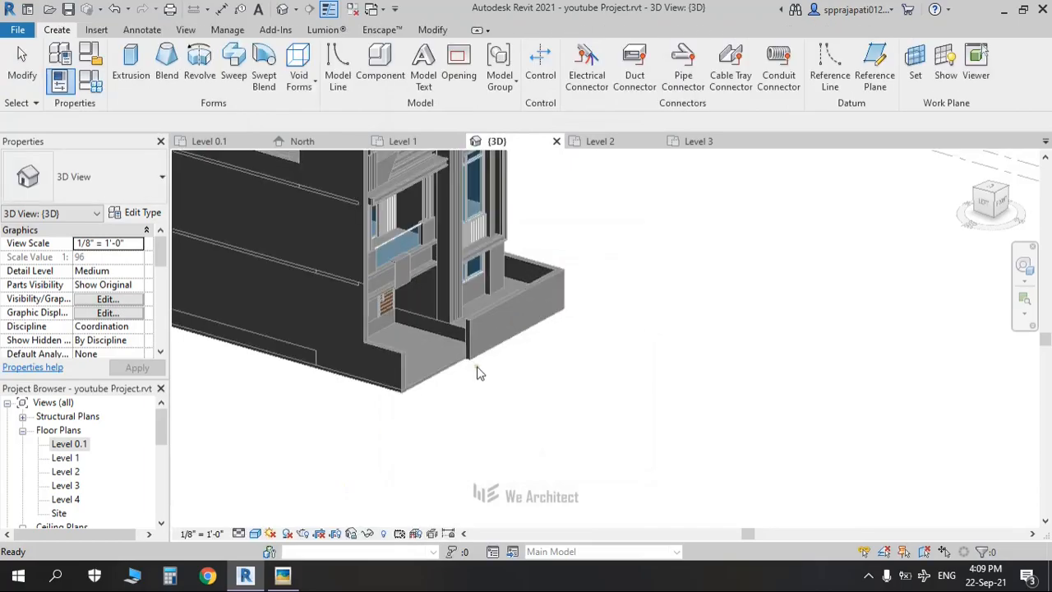
pyautogui.keyDown('shift'); pyautogui.moveTo(504, 399); pyautogui.dragTo(516, 383, button='middle'); pyautogui.keyUp('shift')
pyautogui.scroll(2, 493, 322)
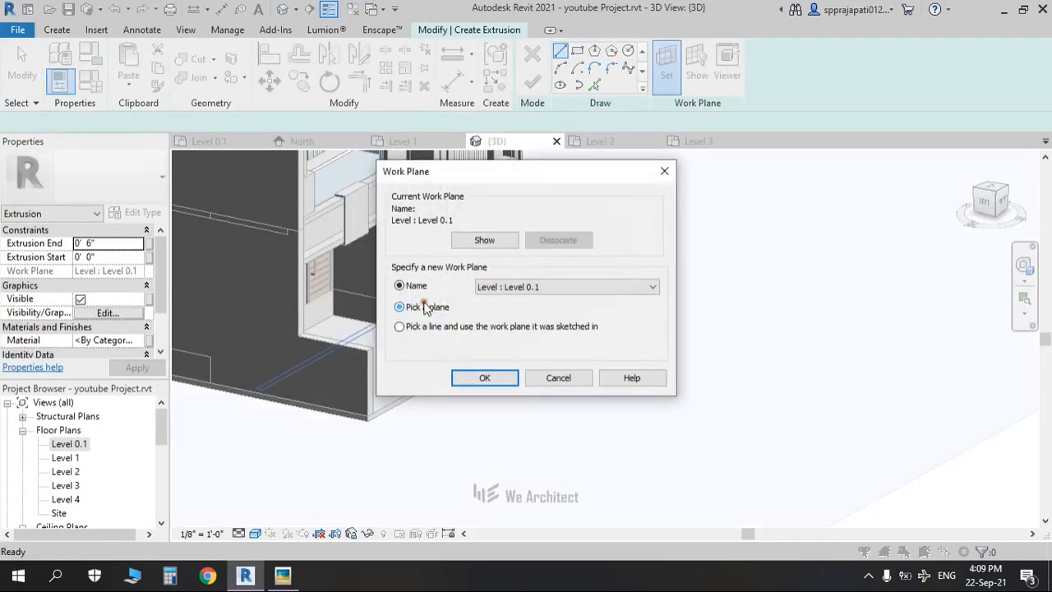
pyautogui.click(483, 377)
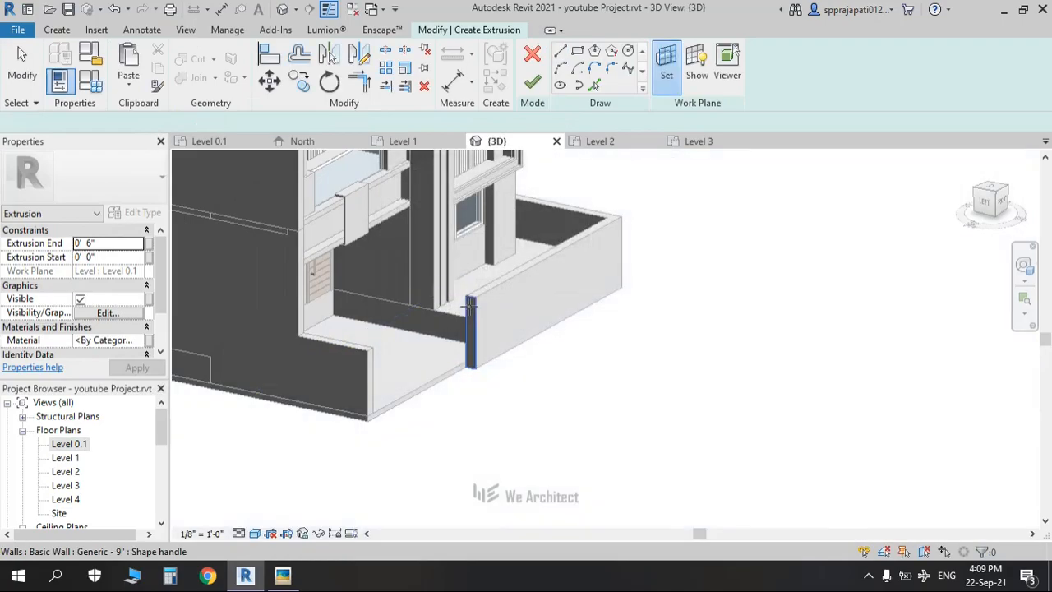
# Step: Use the boundary wall's face as sketch plane and show the model in Hidden Line from the left-front
pyautogui.click(475, 310)
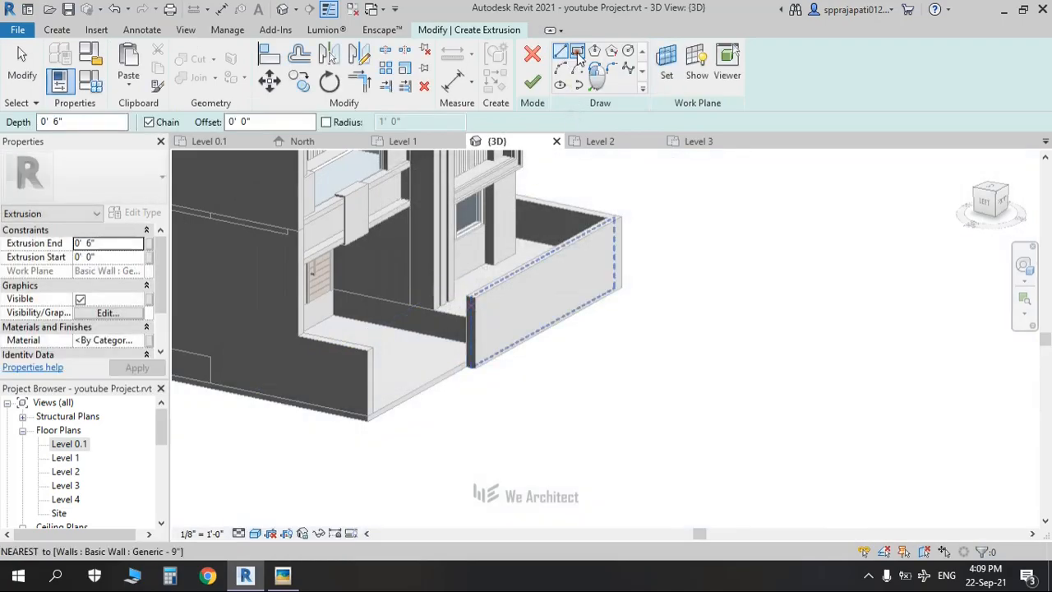
pyautogui.scroll(3, 466, 322)
pyautogui.moveTo(470, 318); pyautogui.dragTo(491, 270, button='middle')
pyautogui.click(256, 534)
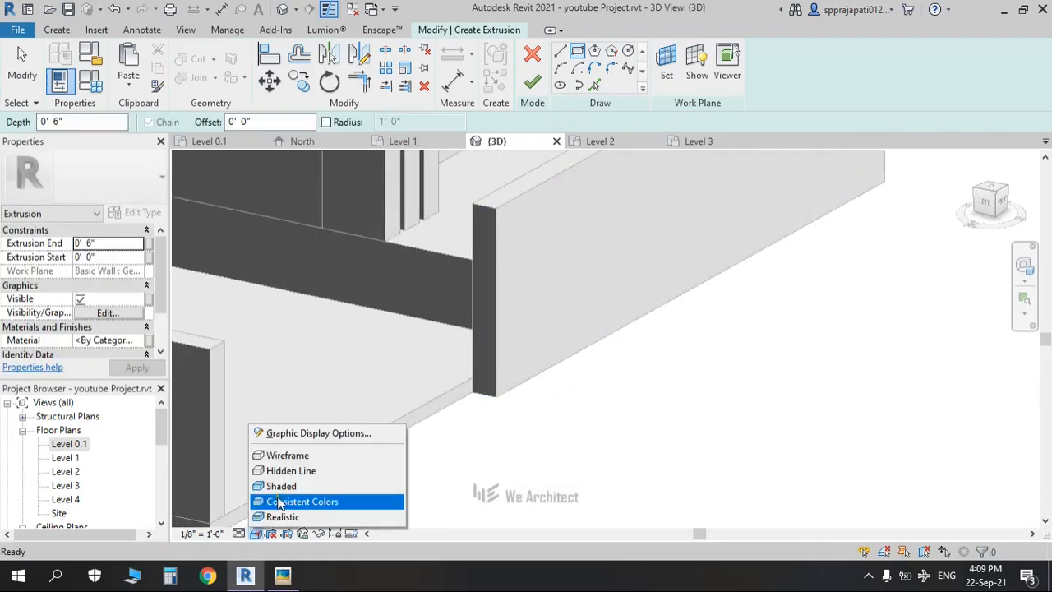
pyautogui.click(284, 467)
pyautogui.click(997, 206)
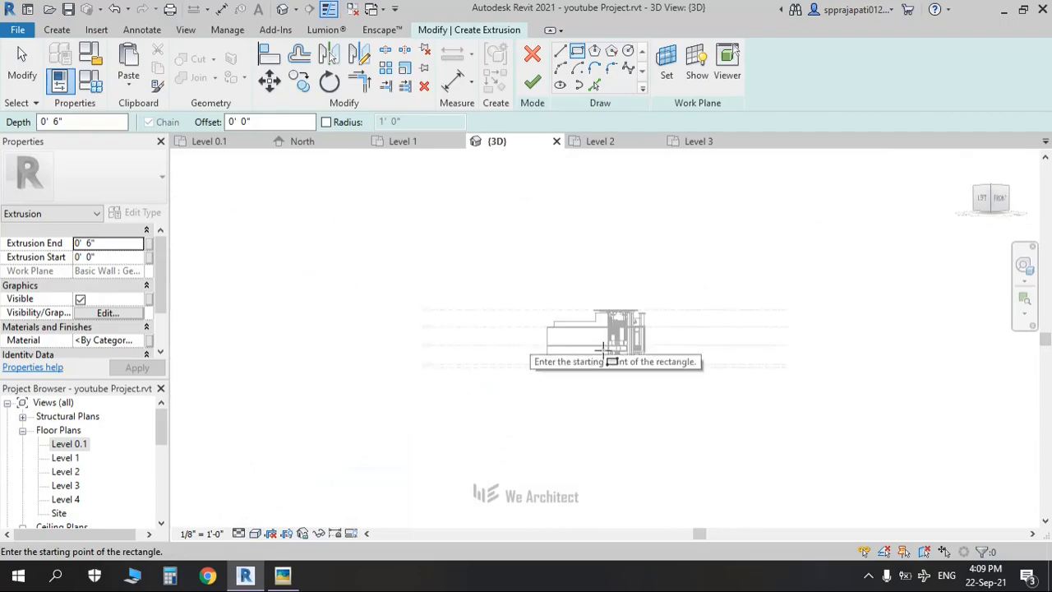
pyautogui.scroll(3, 607, 368)
pyautogui.scroll(5, 608, 364)
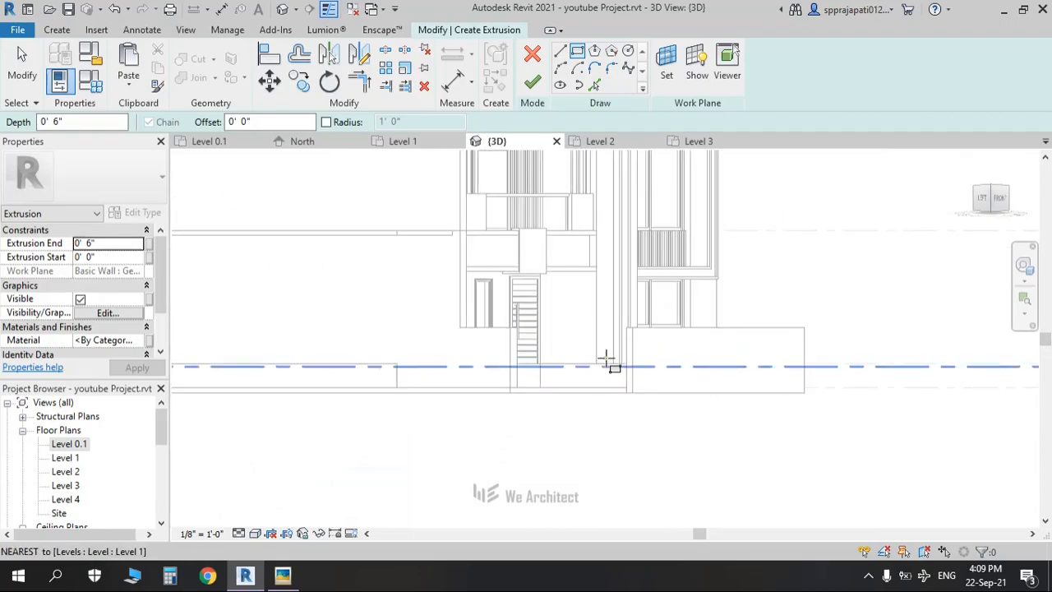
pyautogui.scroll(2, 625, 272)
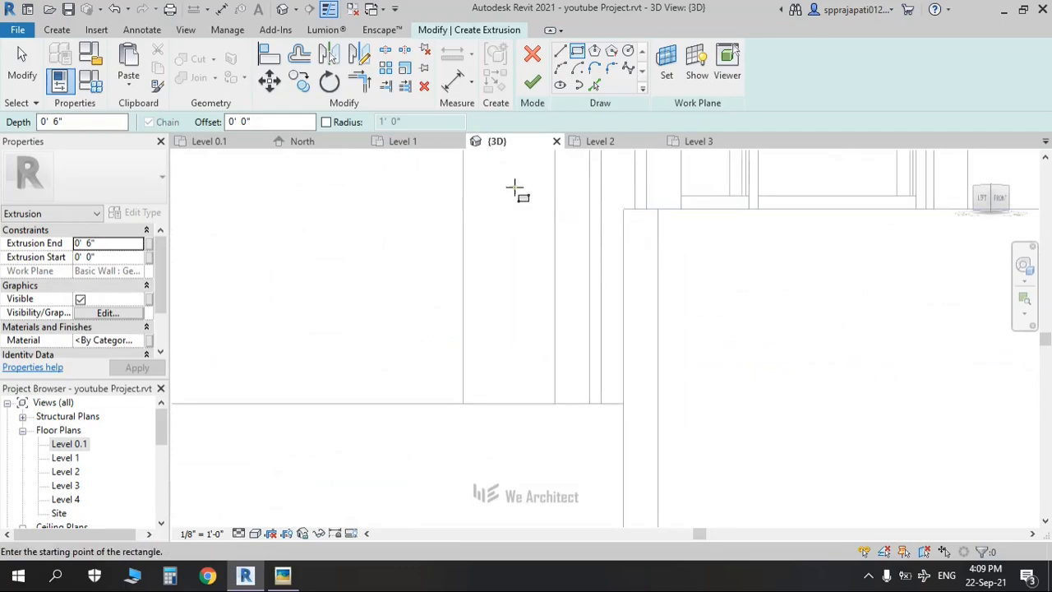
# Step: Sketch a thin rectangle with 1" offset along the wall end and finish the 4' 10" extrusion
pyautogui.write('1"')
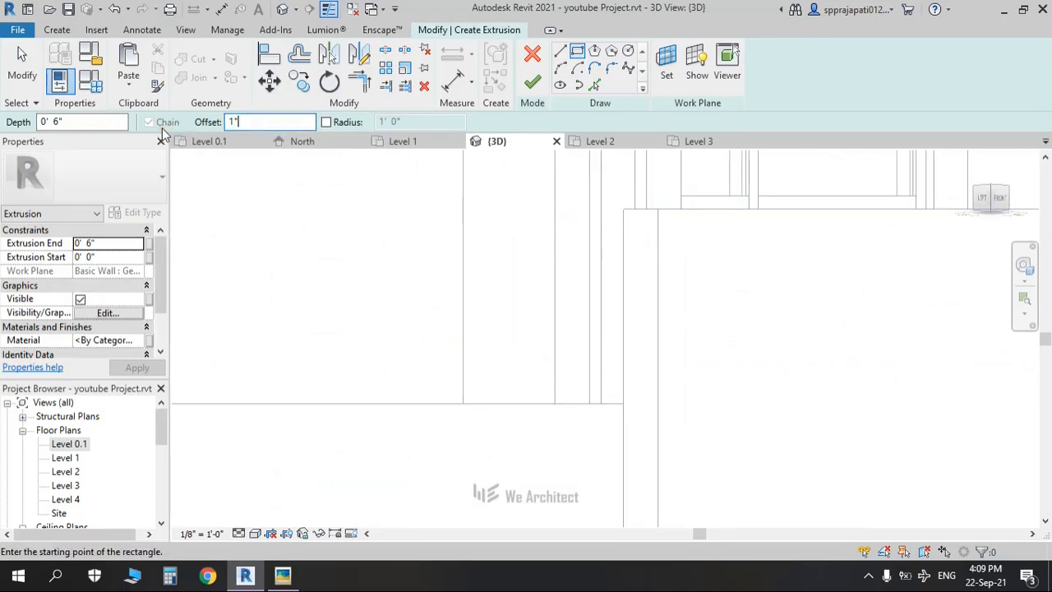
pyautogui.press('Return')
pyautogui.click(623, 209)
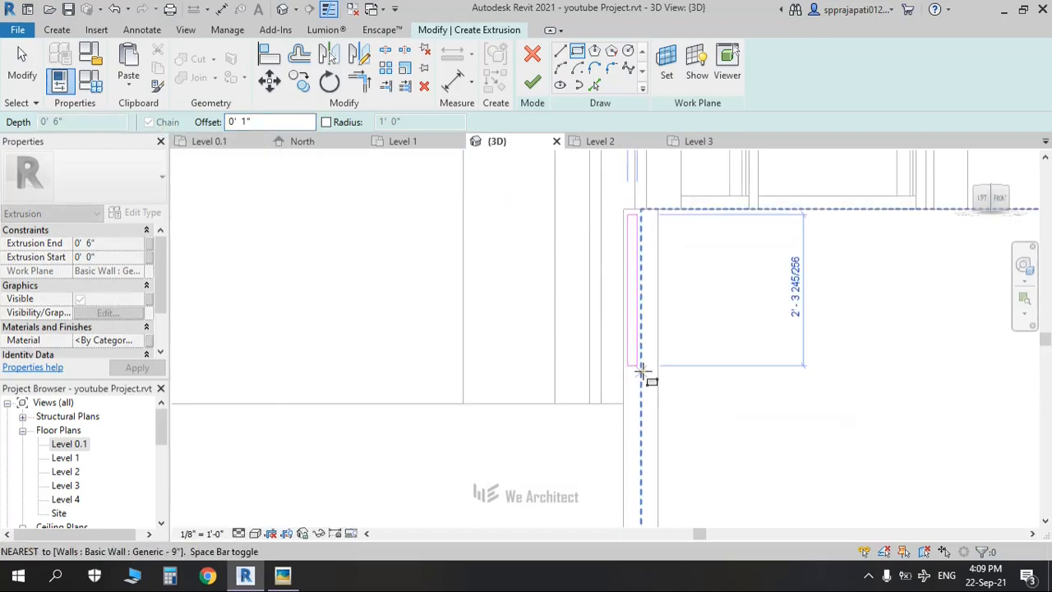
pyautogui.scroll(-2, 649, 382)
pyautogui.moveTo(655, 381); pyautogui.dragTo(660, 260, button='middle')
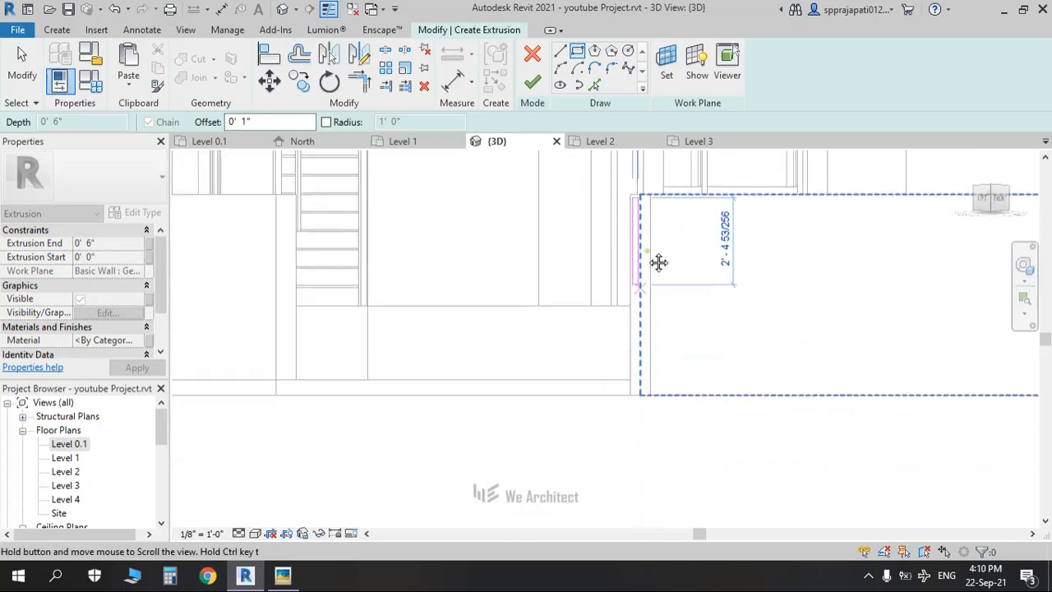
pyautogui.scroll(1, 642, 337)
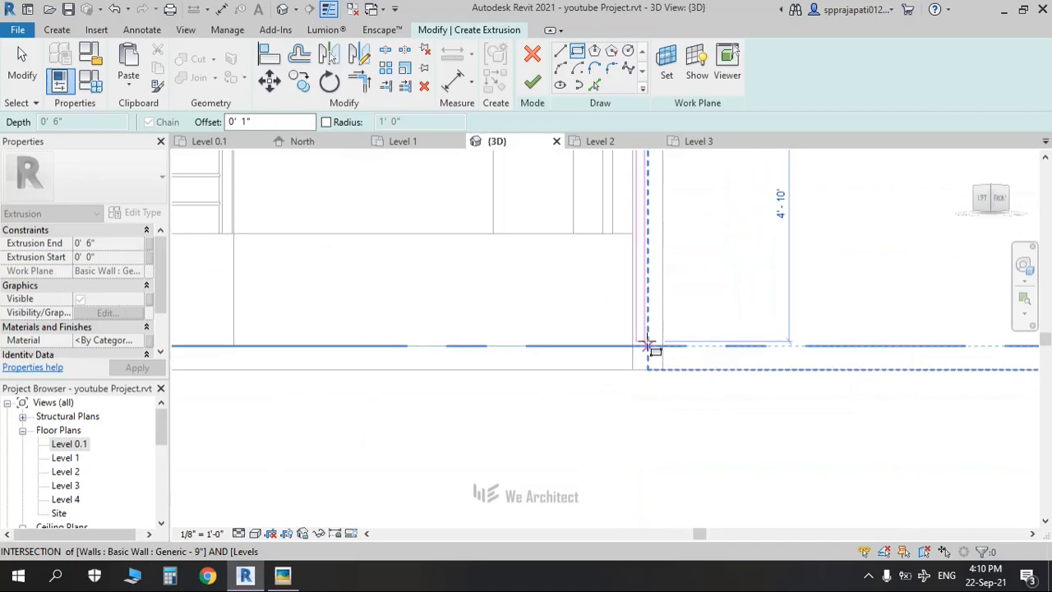
pyautogui.click(647, 342)
pyautogui.scroll(-2, 645, 344)
pyautogui.moveTo(657, 359); pyautogui.dragTo(655, 383, button='middle')
pyautogui.scroll(3, 641, 243)
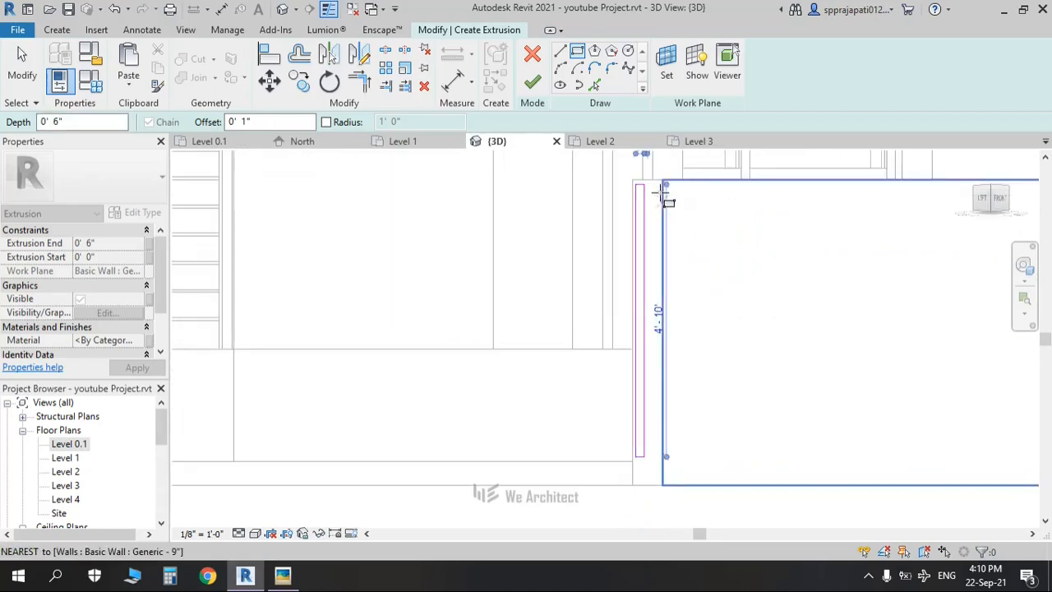
pyautogui.click(636, 183)
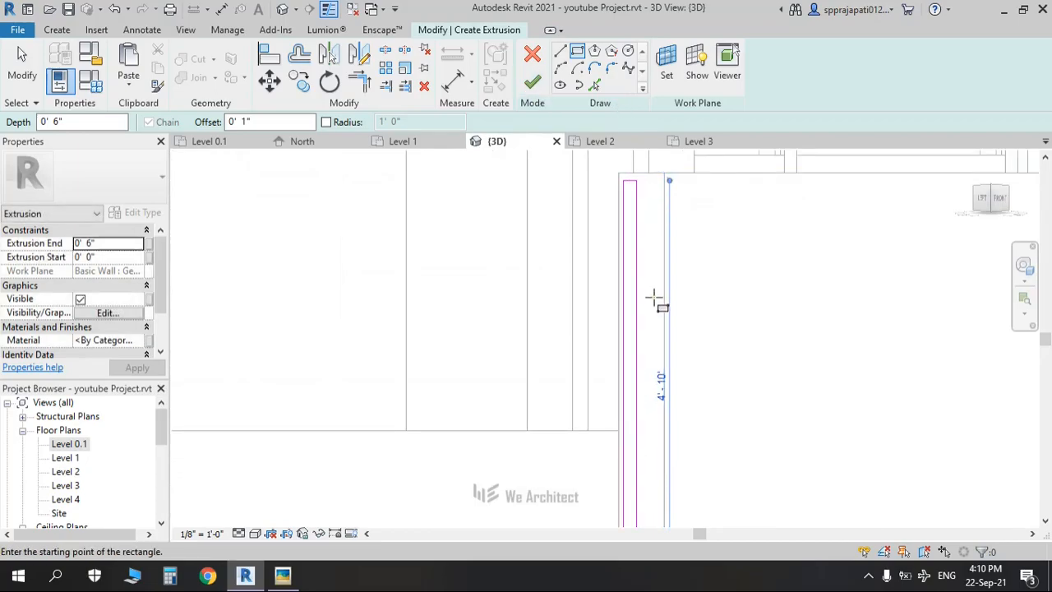
pyautogui.click(527, 82)
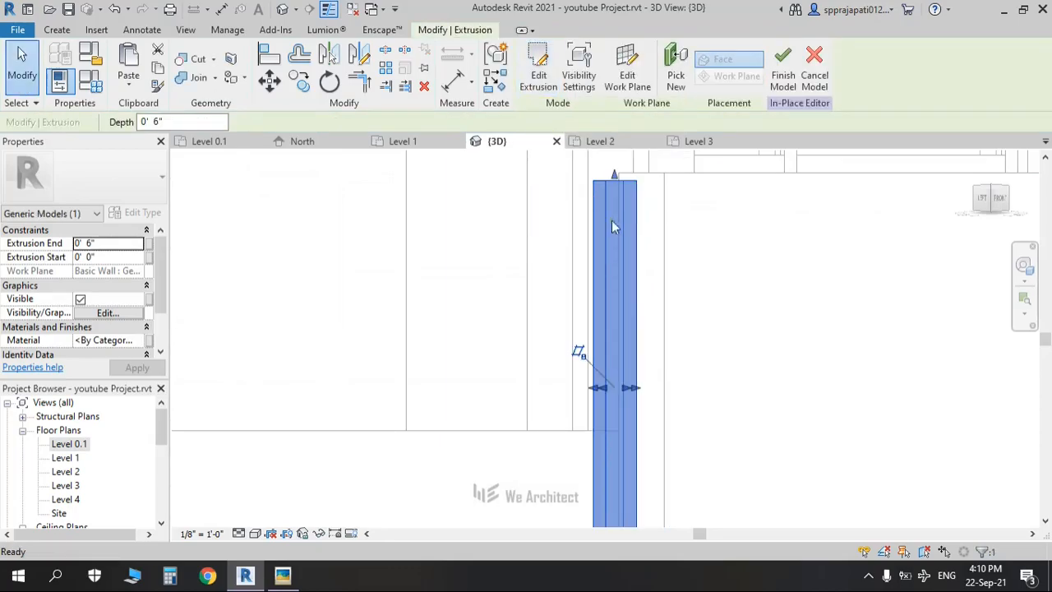
# Step: Start a second solid extrusion using the Rectangle tool with a 1" offset
pyautogui.press('Escape')
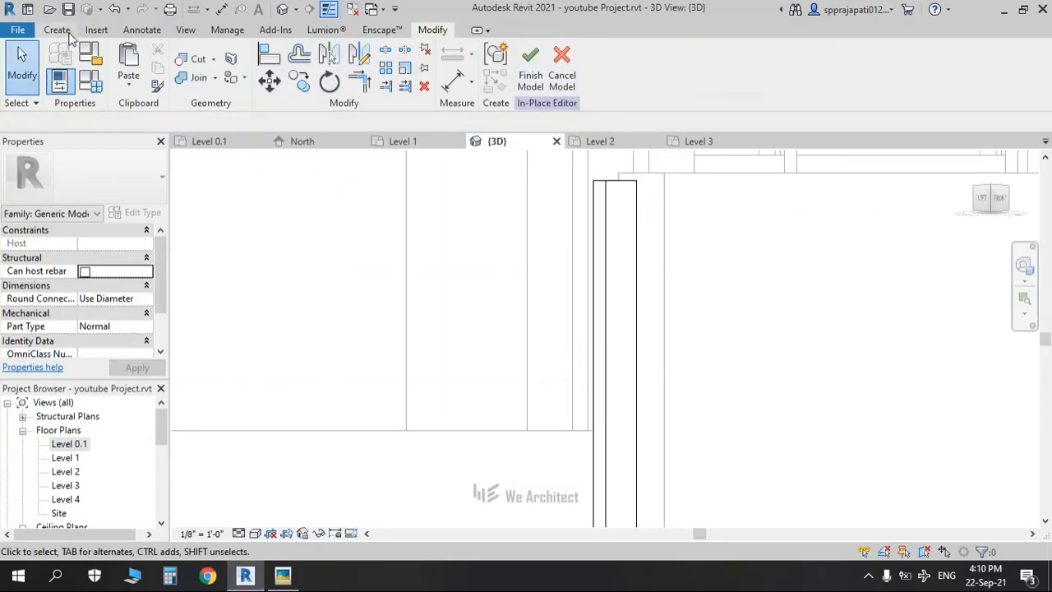
pyautogui.click(57, 30)
pyautogui.click(434, 30)
pyautogui.click(57, 31)
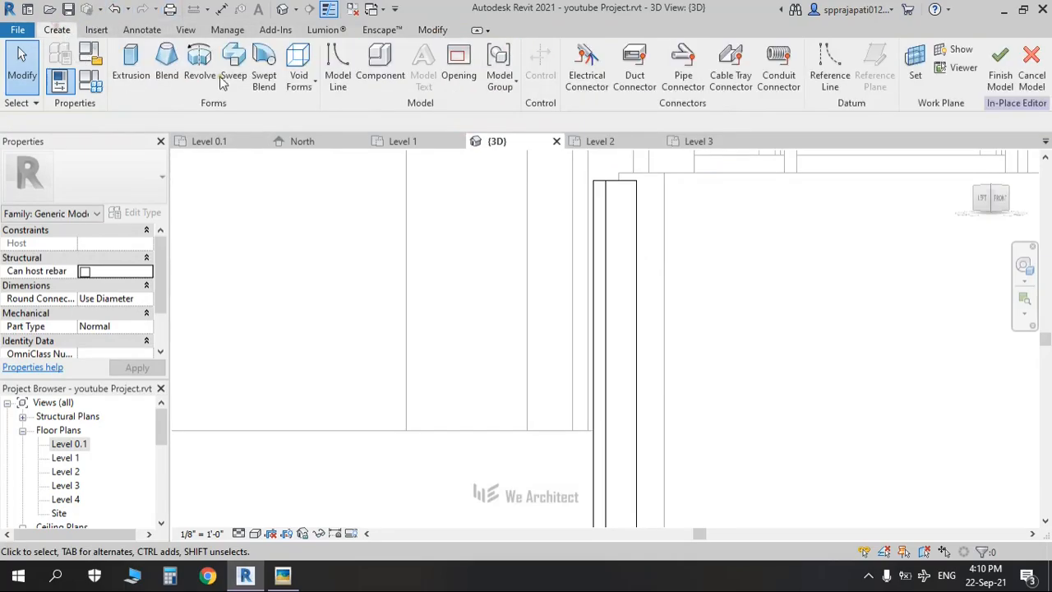
pyautogui.click(123, 73)
pyautogui.click(577, 52)
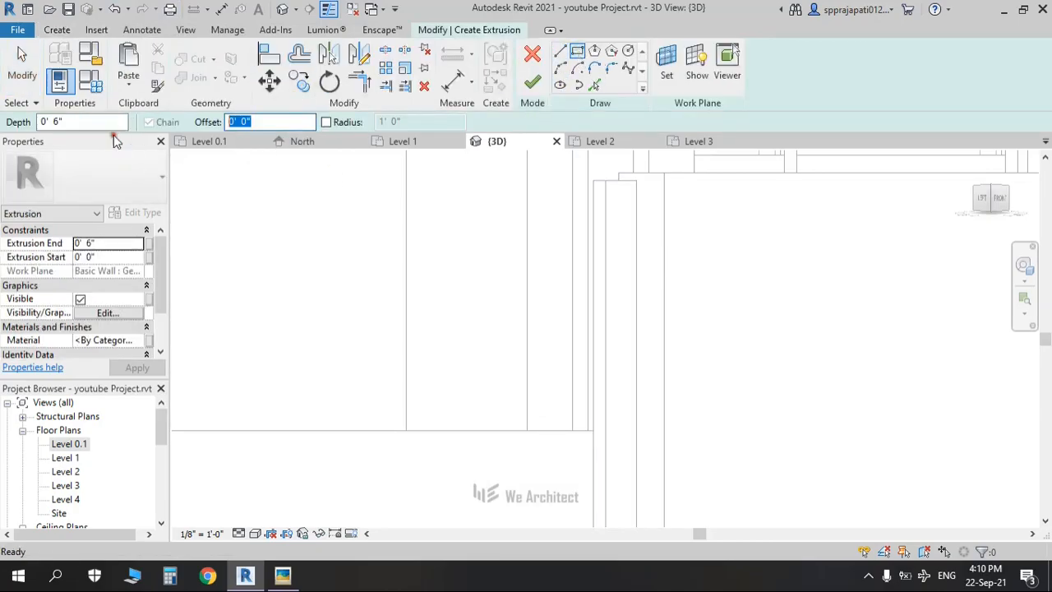
pyautogui.write('1"')
pyautogui.press('Return')
# Step: Sketch a 4' 10" rectangle from the wall endpoint down to the base and finish the extrusion
pyautogui.click(644, 184)
pyautogui.press('Escape')
pyautogui.press('Escape')
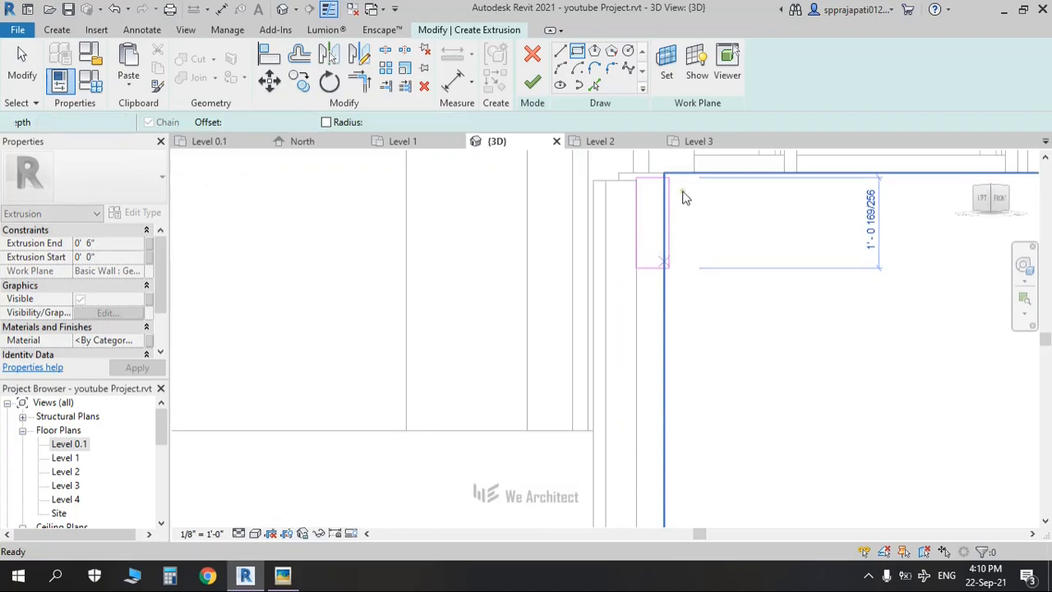
pyautogui.click(664, 174)
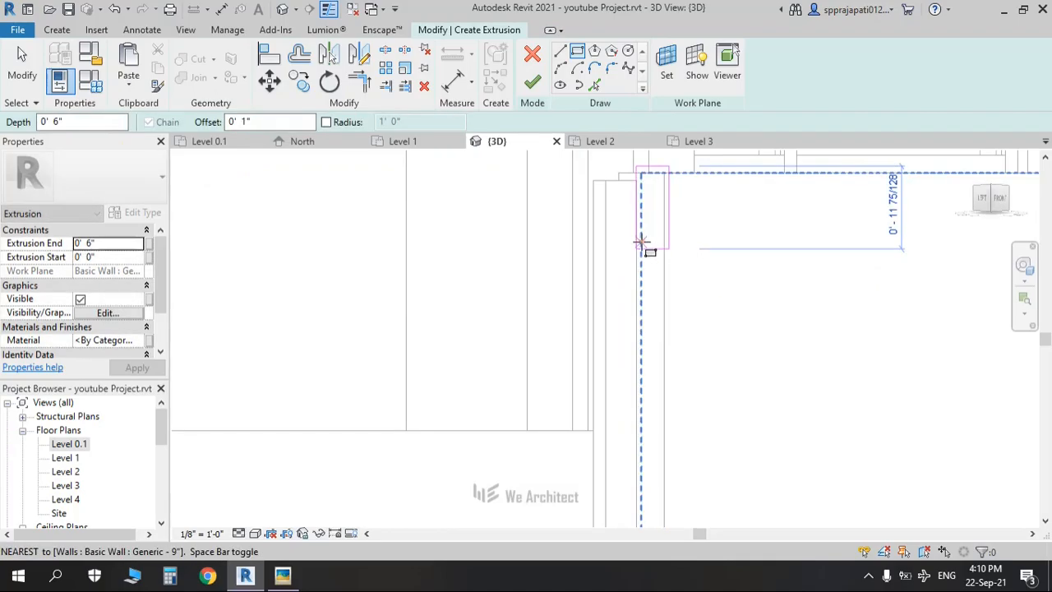
pyautogui.press('space')
pyautogui.moveTo(661, 403); pyautogui.dragTo(675, 167, button='middle')
pyautogui.scroll(3, 655, 339)
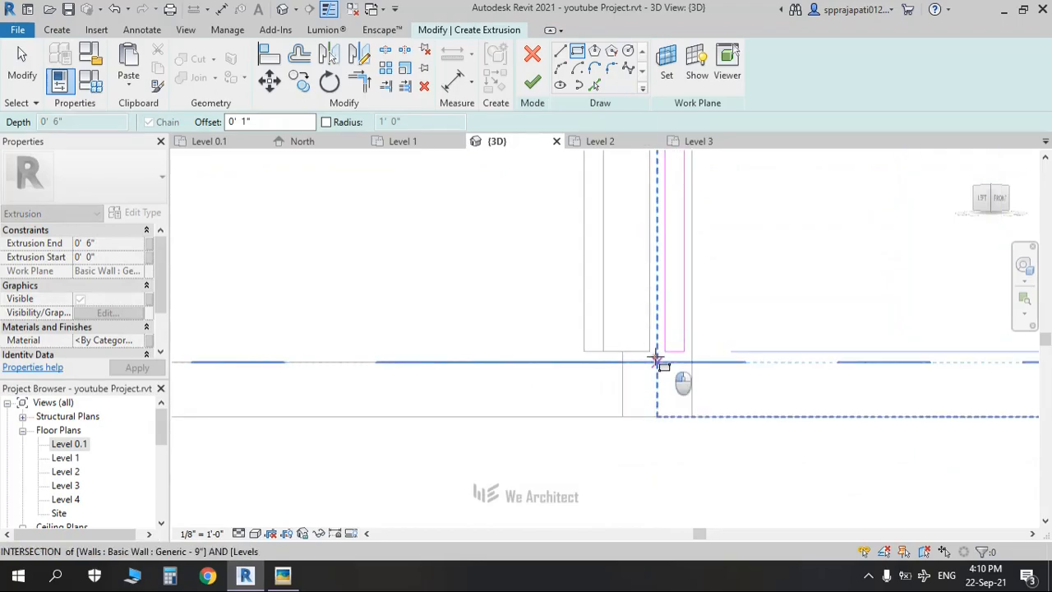
pyautogui.click(657, 361)
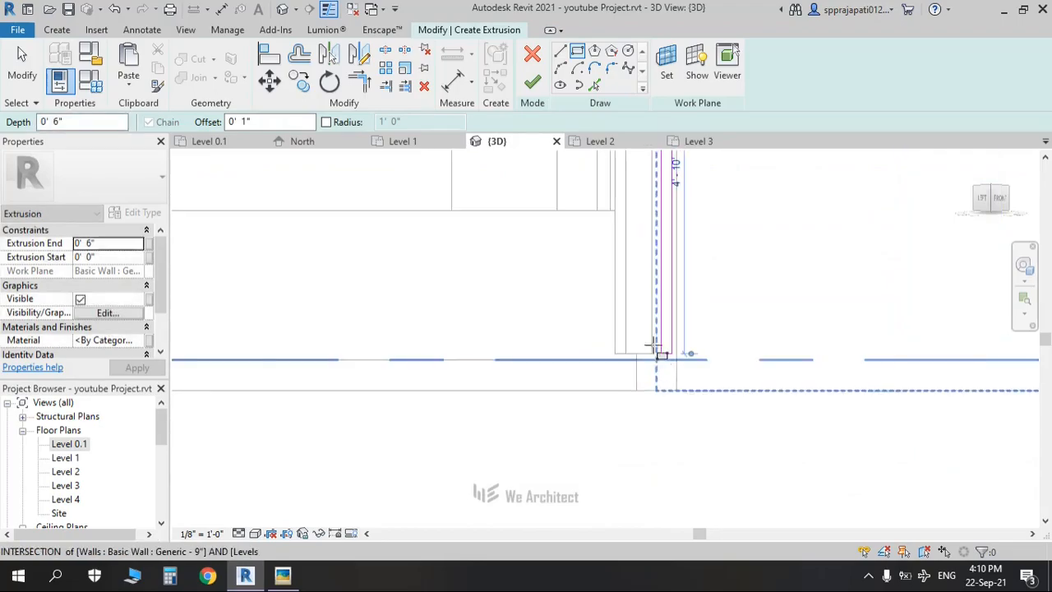
pyautogui.click(118, 244)
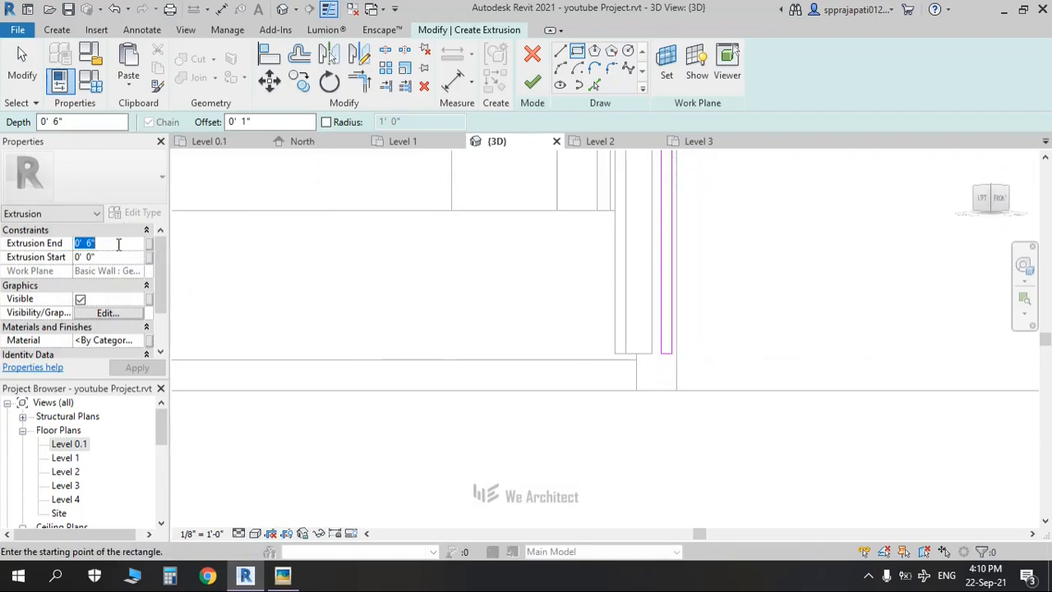
pyautogui.click(532, 81)
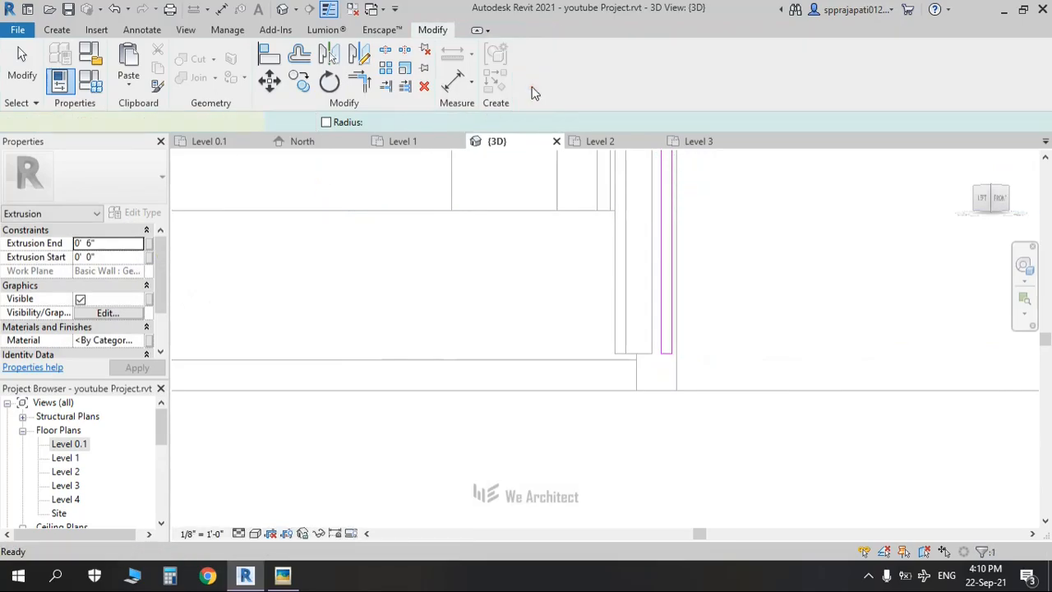
# Step: In the front view, stretch the new panel far to the left, checking the gate reference render
pyautogui.press('Escape')
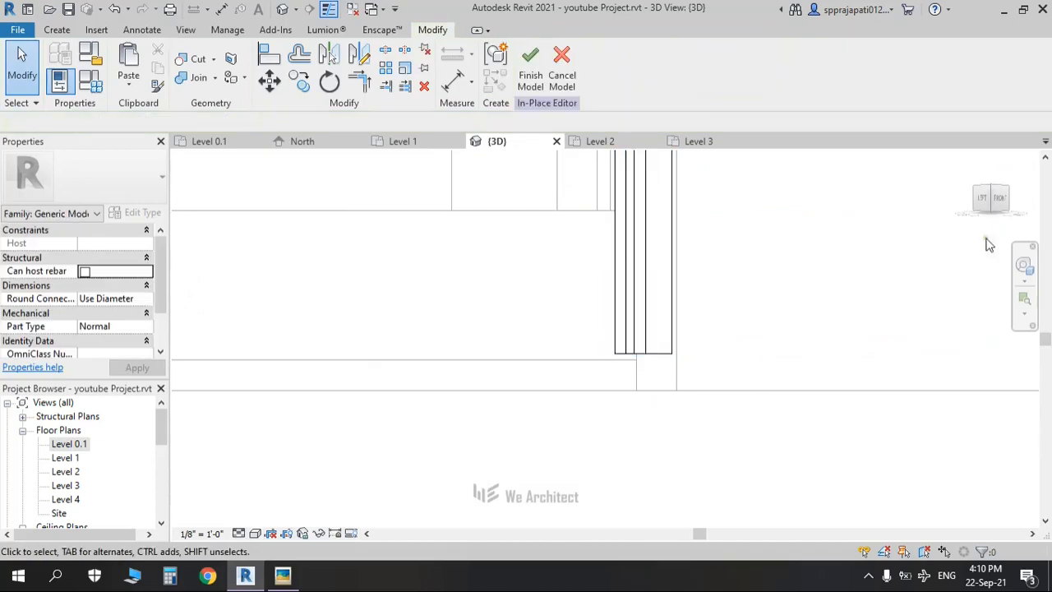
pyautogui.click(616, 211)
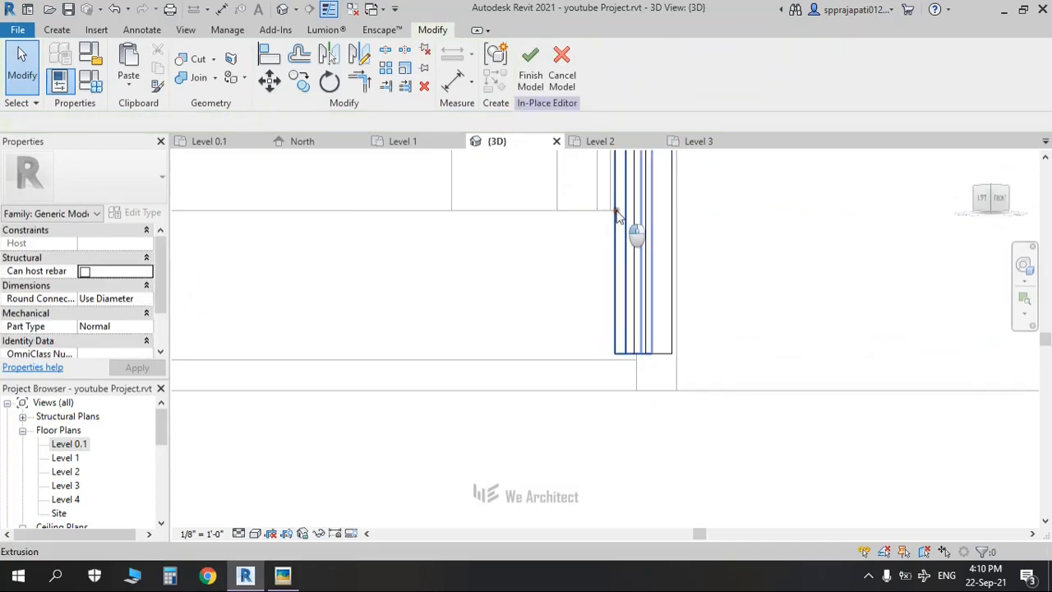
pyautogui.moveTo(707, 249); pyautogui.dragTo(660, 336, button='middle')
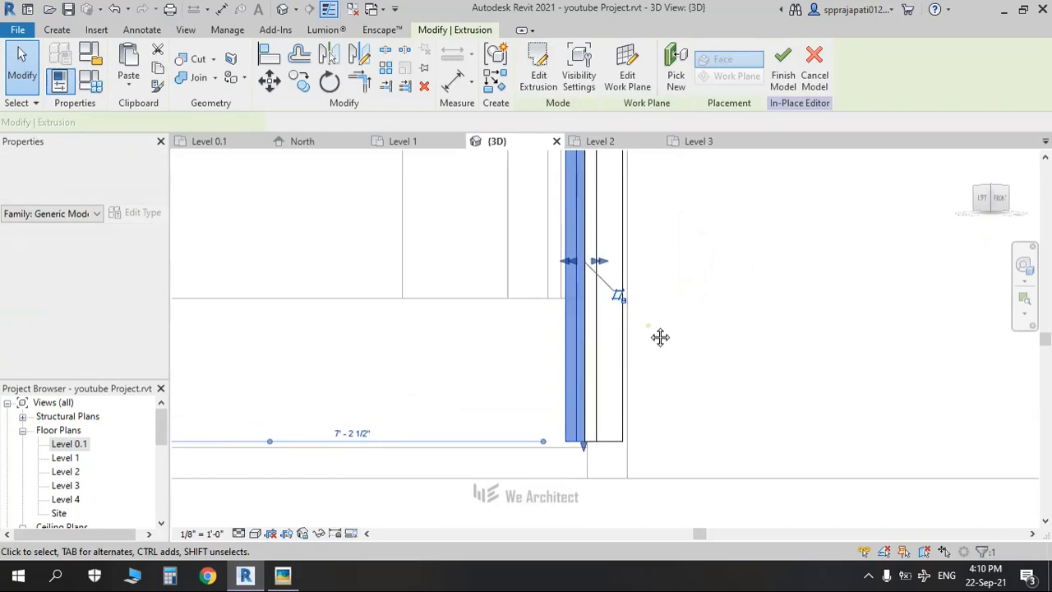
pyautogui.scroll(-2, 660, 336)
pyautogui.click(1001, 200)
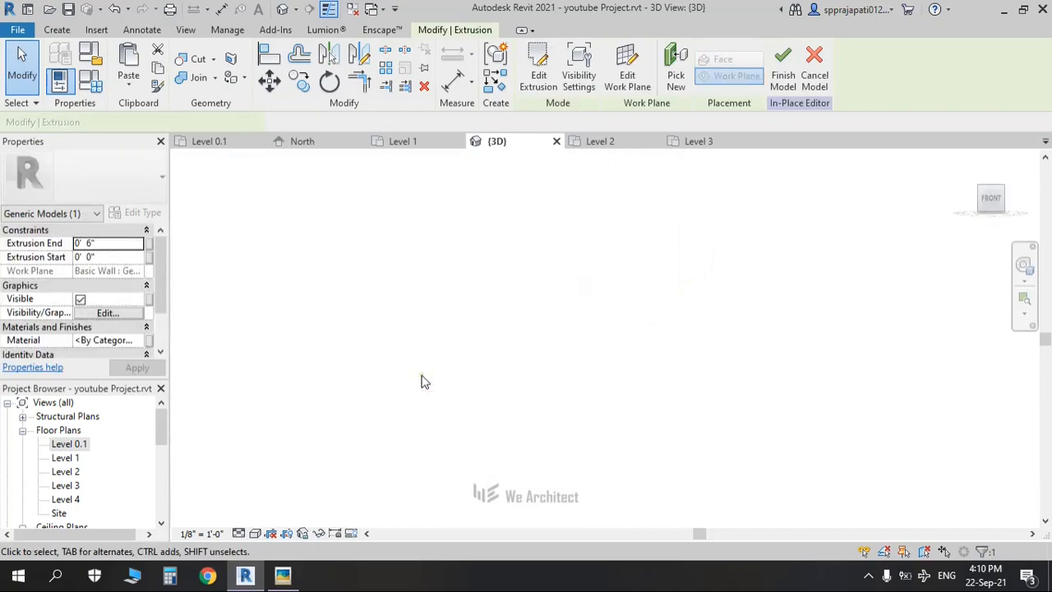
pyautogui.scroll(-3, 422, 377)
pyautogui.scroll(-3, 422, 369)
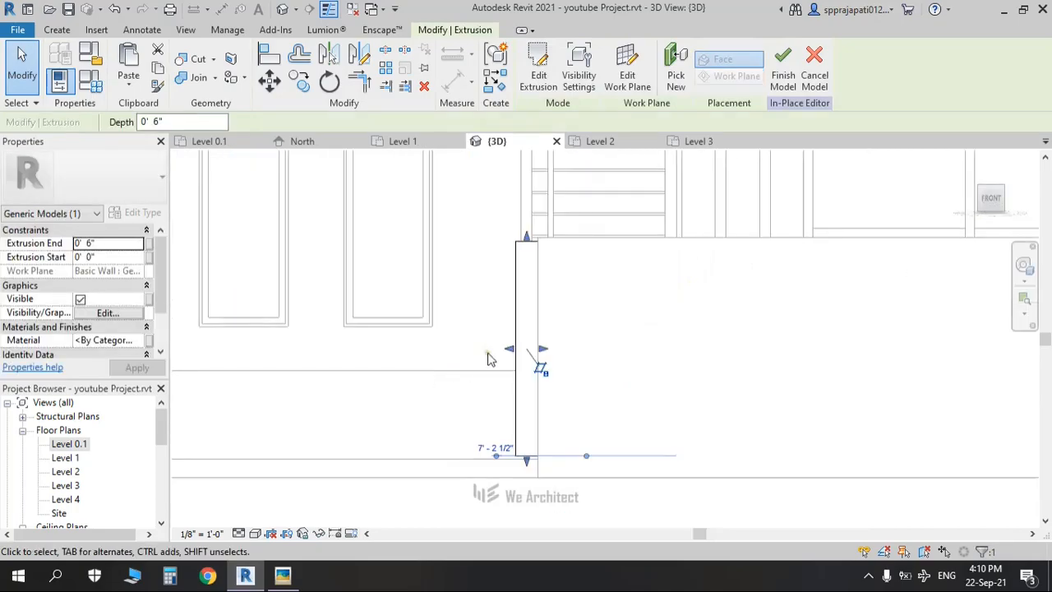
pyautogui.moveTo(509, 351); pyautogui.dragTo(302, 340)
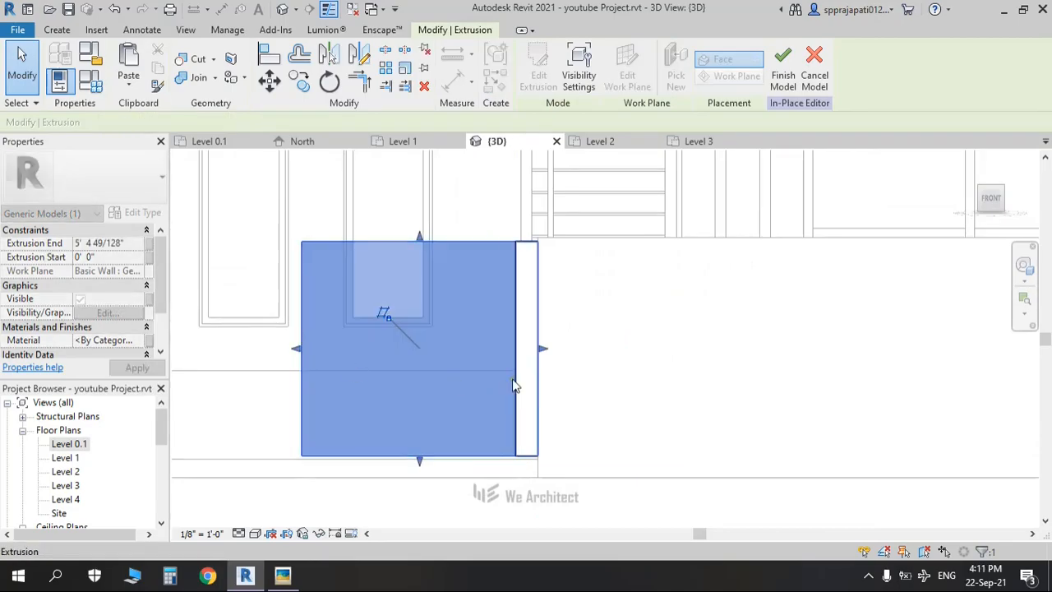
pyautogui.hotkey('alt', 'Tab')
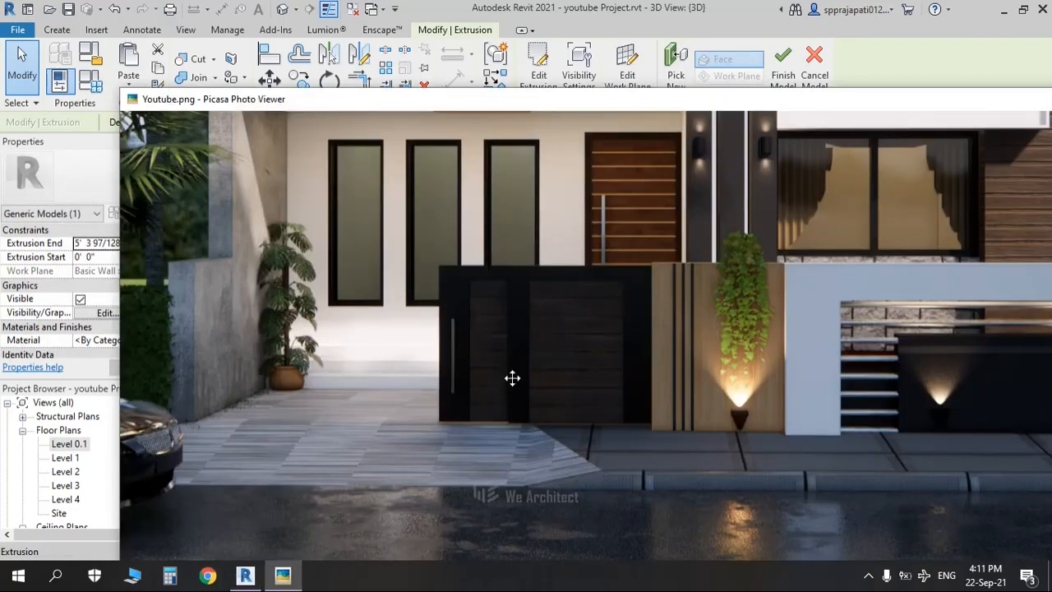
pyautogui.hotkey('alt', 'Tab')
# Step: Stretch the narrow panel to the left, then orbit to view both gate leaves in 3D
pyautogui.click(519, 333)
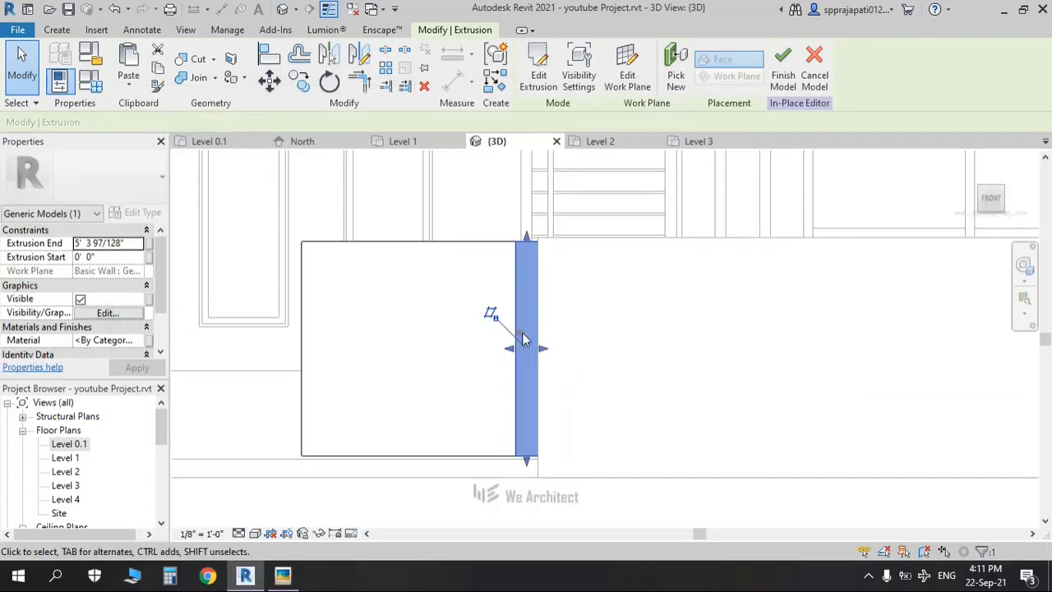
pyautogui.moveTo(508, 349); pyautogui.dragTo(408, 349)
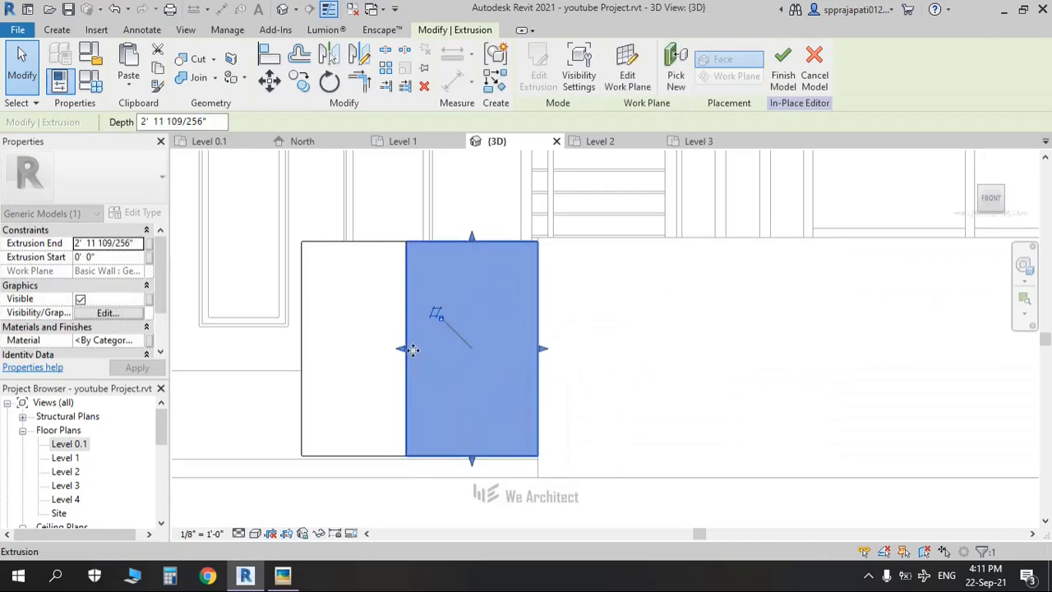
pyautogui.scroll(-2, 411, 348)
pyautogui.click(310, 355)
pyautogui.keyDown('shift'); pyautogui.moveTo(358, 368); pyautogui.dragTo(366, 336, button='middle'); pyautogui.keyUp('shift')
pyautogui.scroll(4, 366, 336)
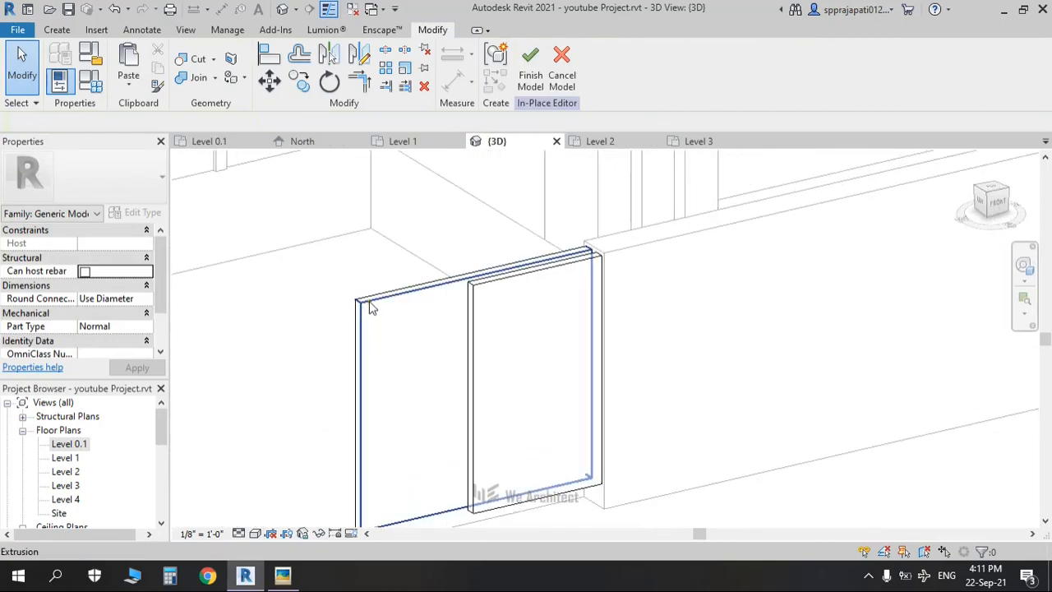
pyautogui.click(370, 306)
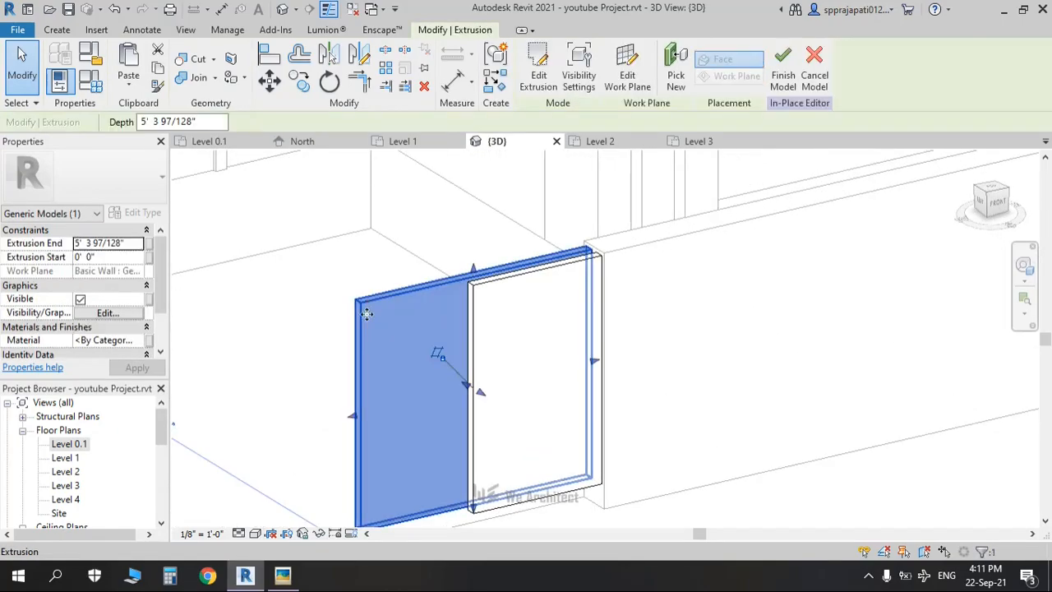
pyautogui.click(56, 30)
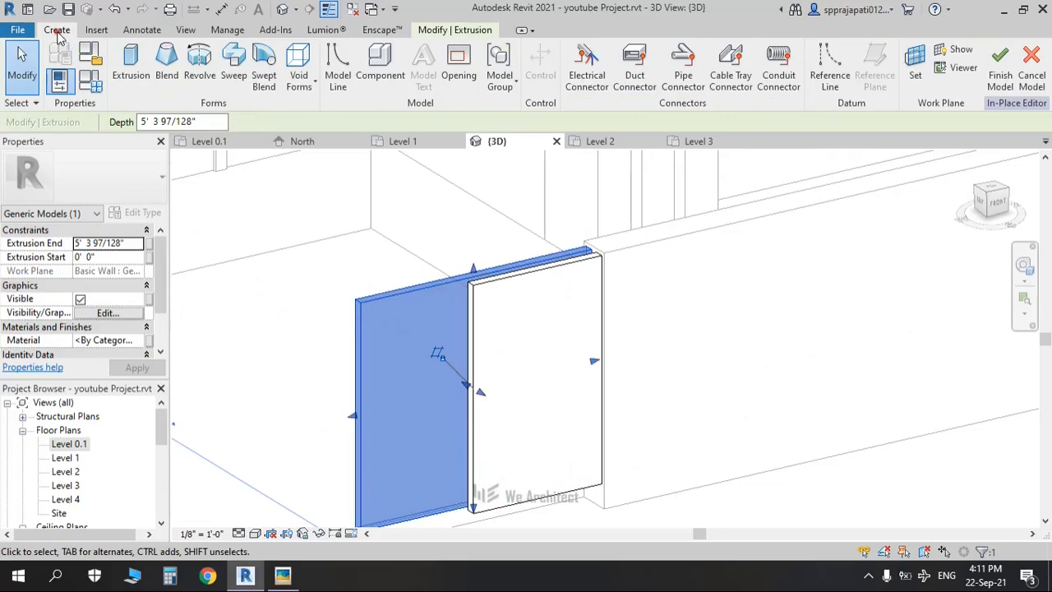
# Step: Start a void extrusion sketched on the left gate panel's face
pyautogui.click(312, 89)
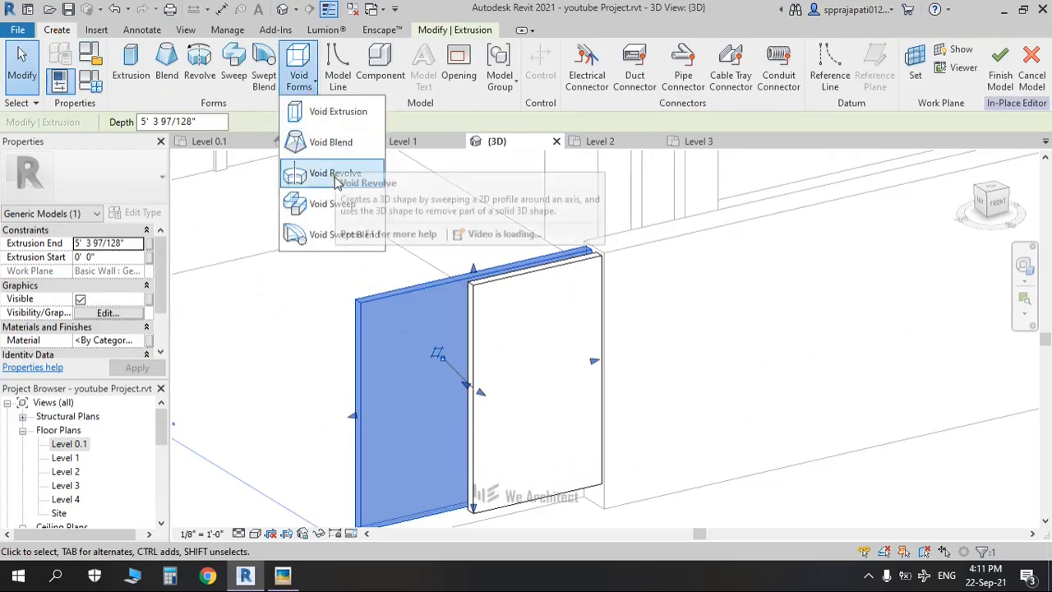
pyautogui.click(335, 113)
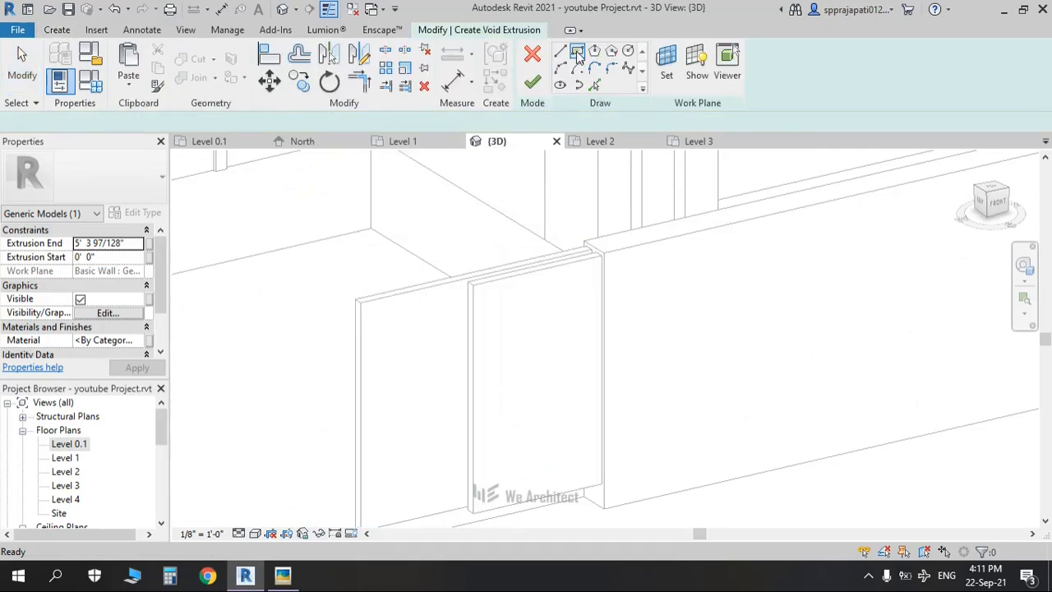
pyautogui.scroll(-5, 765, 190)
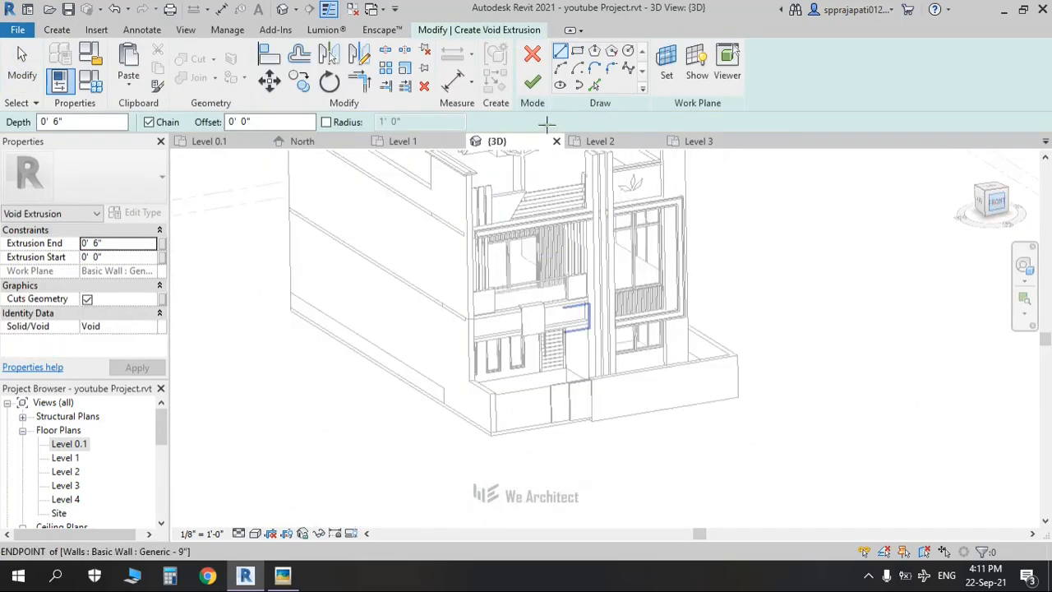
pyautogui.click(666, 67)
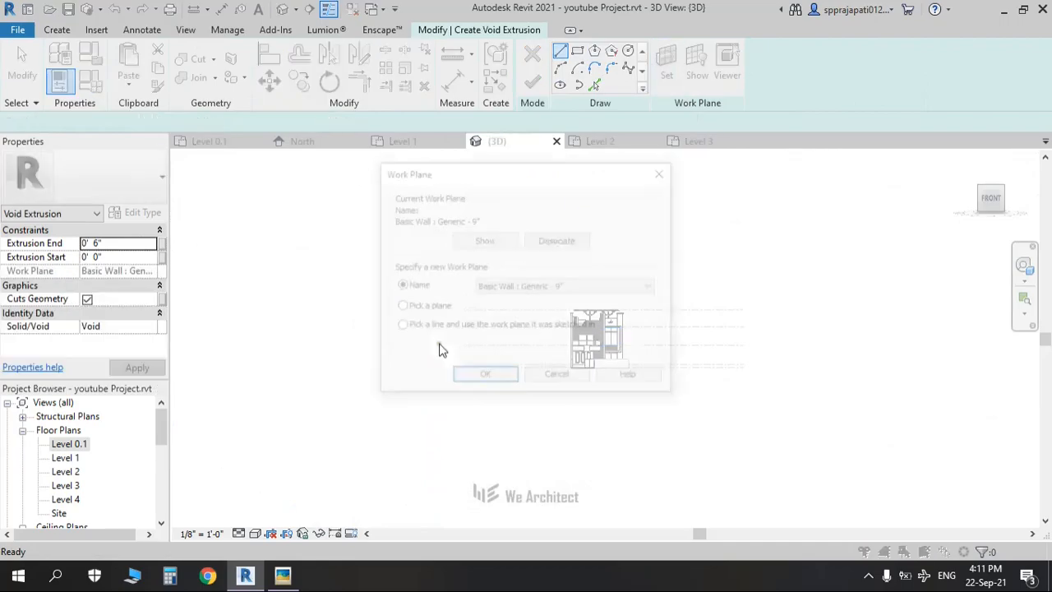
pyautogui.click(483, 379)
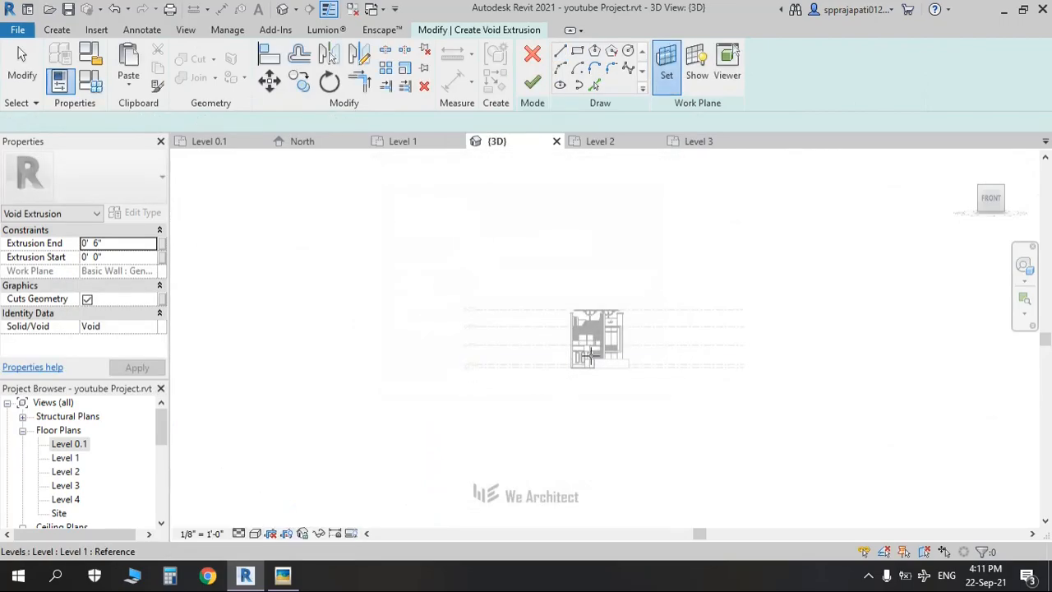
pyautogui.scroll(8, 588, 367)
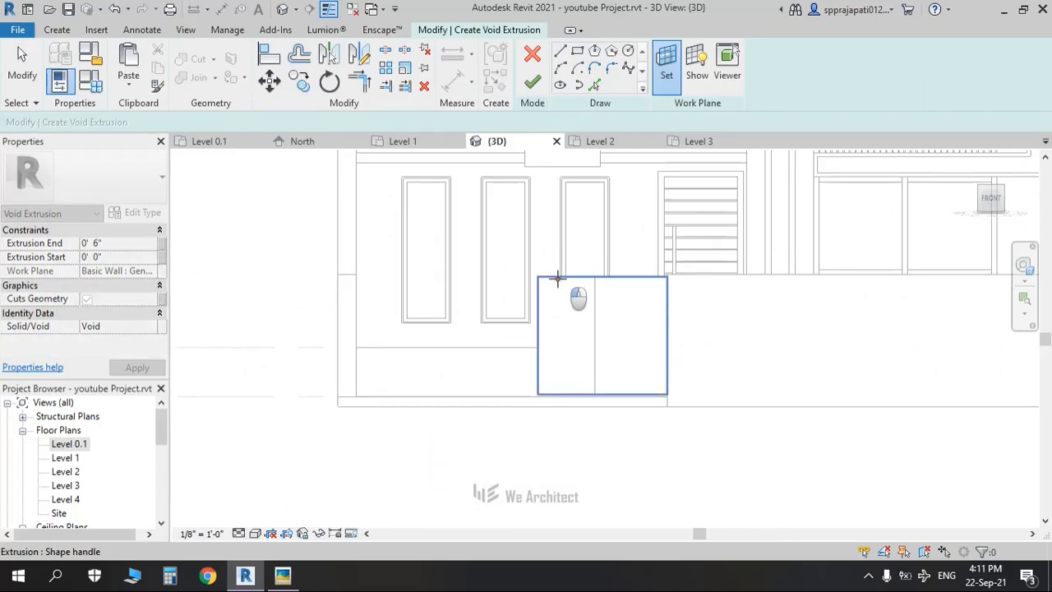
pyautogui.click(557, 277)
pyautogui.scroll(2, 567, 298)
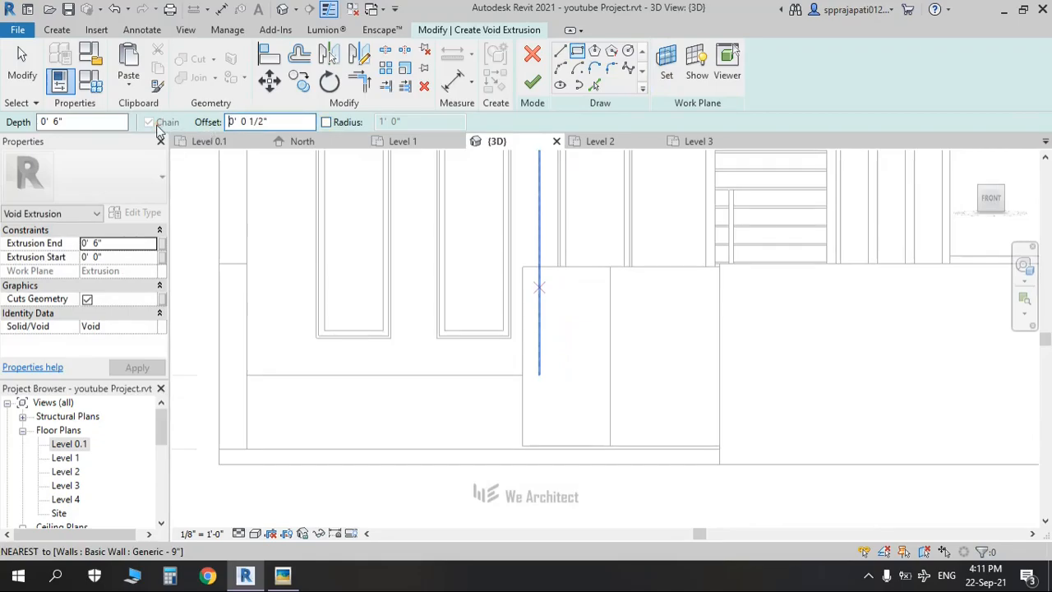
# Step: Sketch the recess rectangle inside the left leaf and finish the void extrusion
pyautogui.click(522, 267)
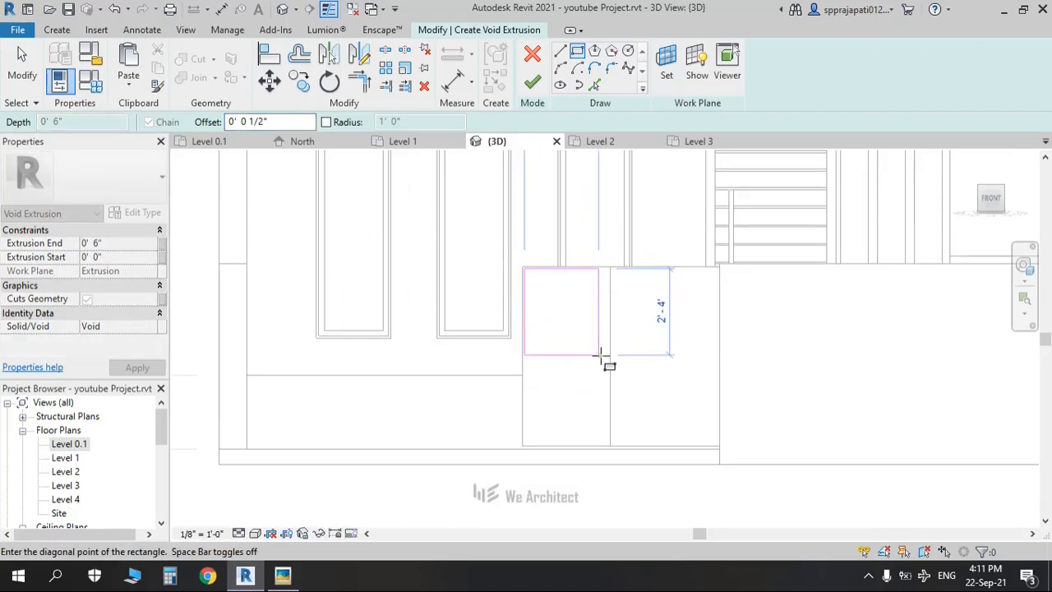
pyautogui.press('Escape')
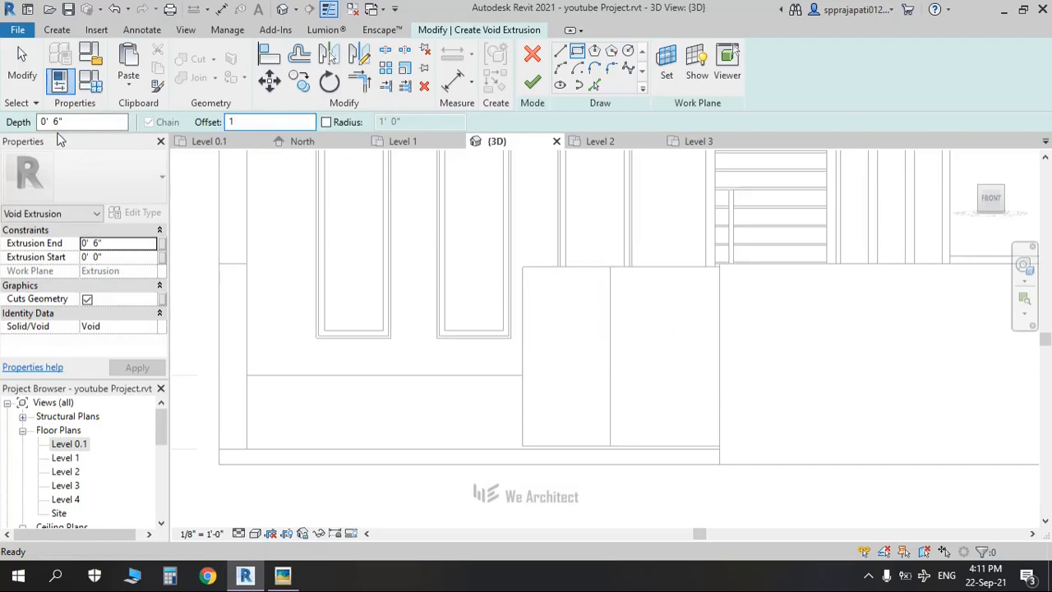
pyautogui.click(523, 267)
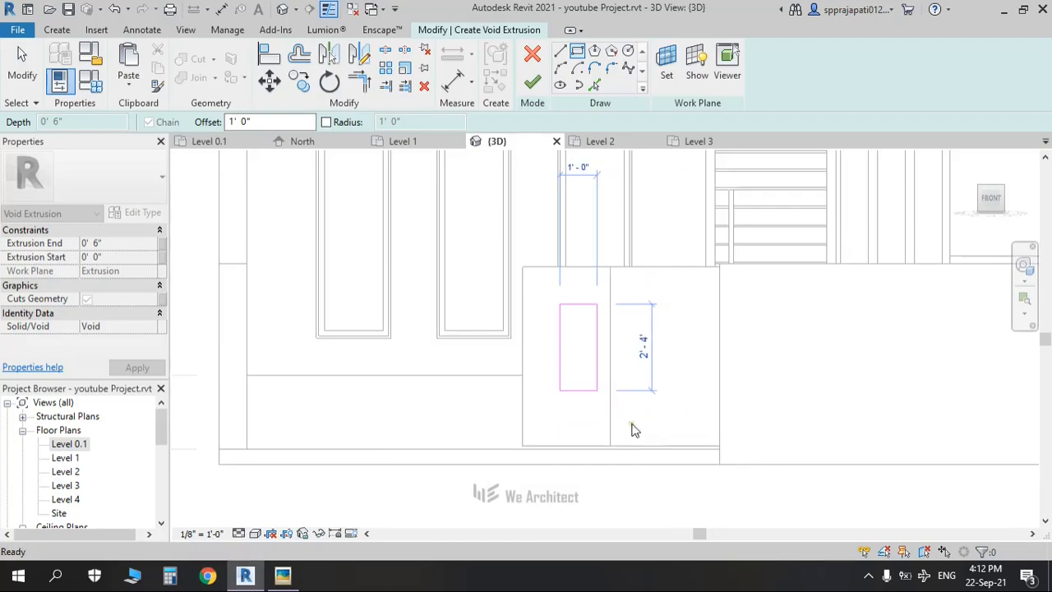
pyautogui.click(575, 57)
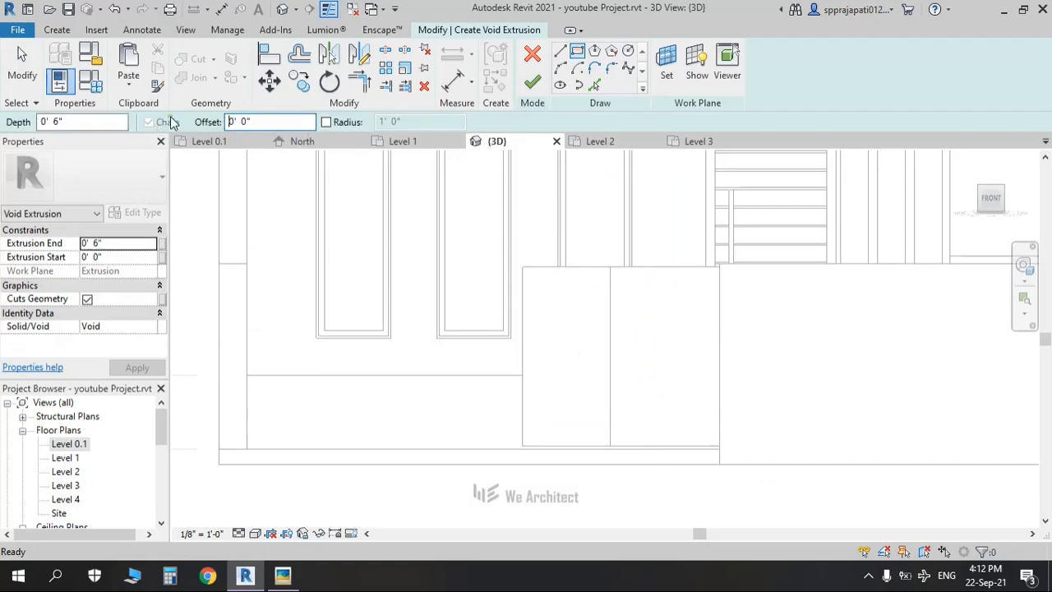
pyautogui.click(557, 306)
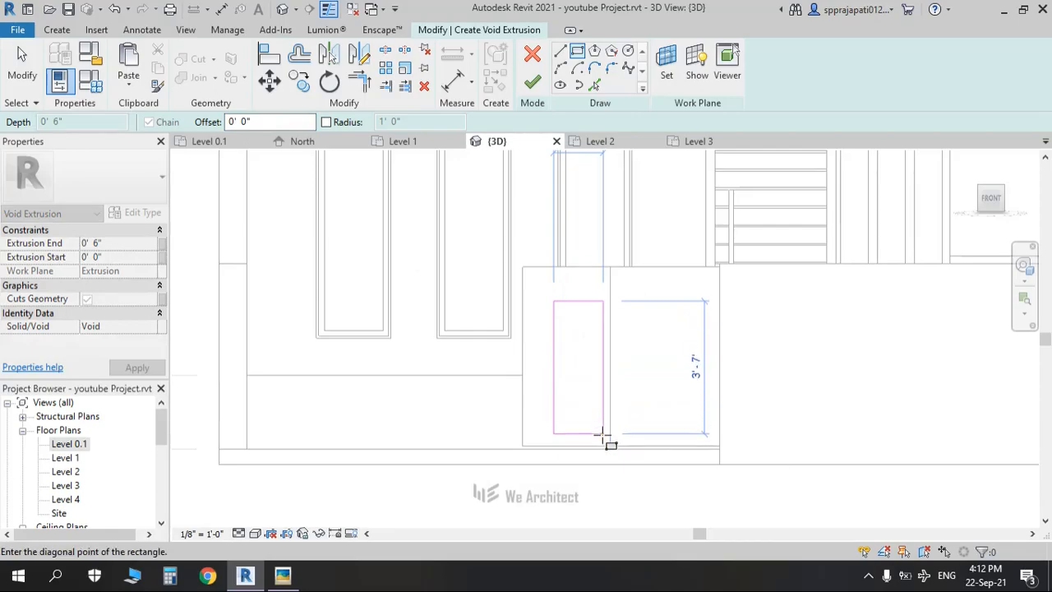
pyautogui.hotkey('alt', 'Tab')
pyautogui.hotkey('alt', 'Tab')
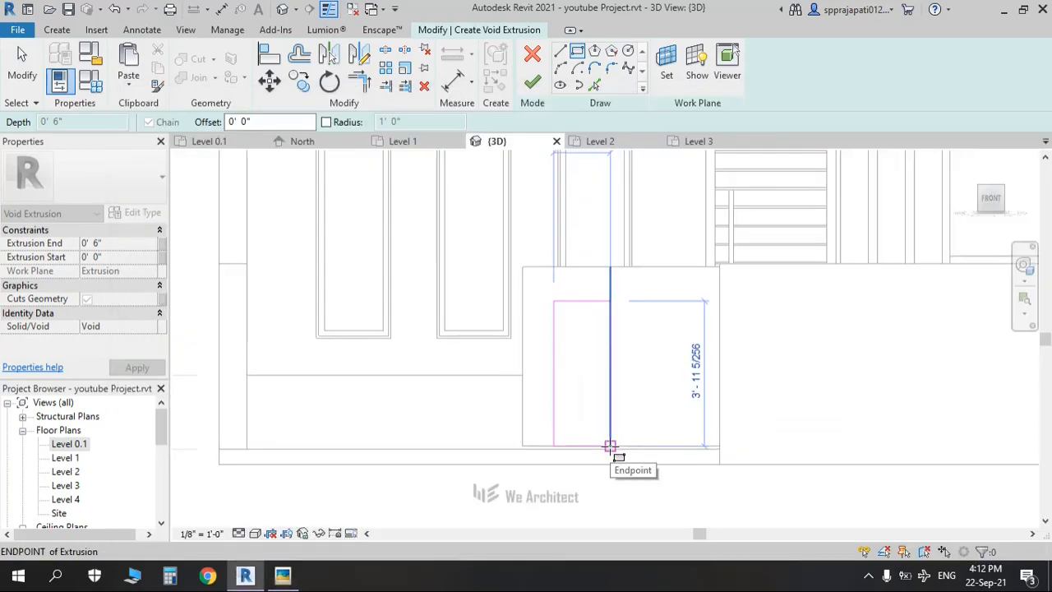
pyautogui.scroll(3, 609, 446)
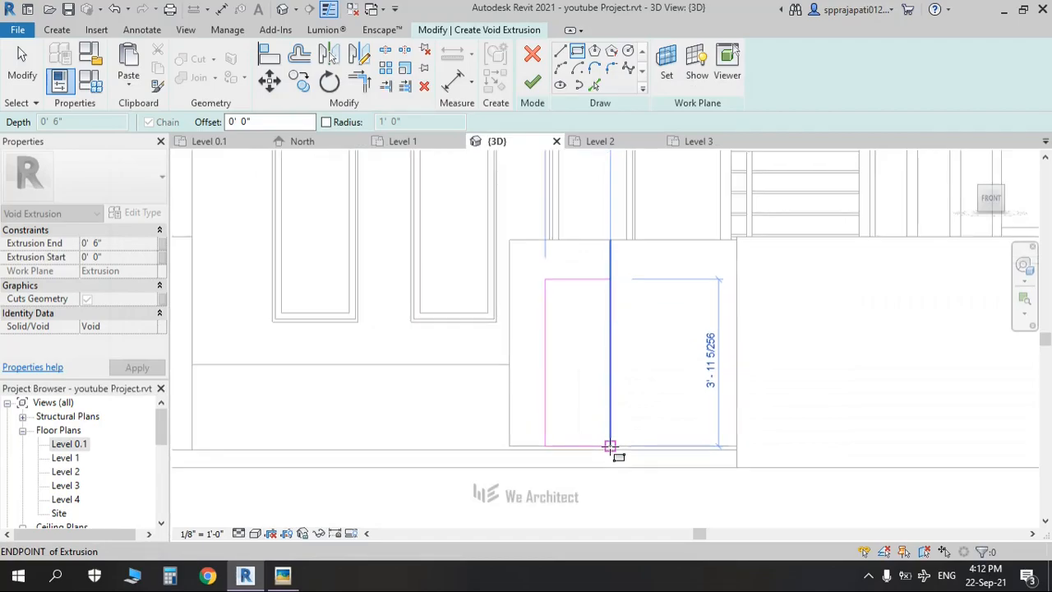
pyautogui.click(610, 446)
pyautogui.click(532, 82)
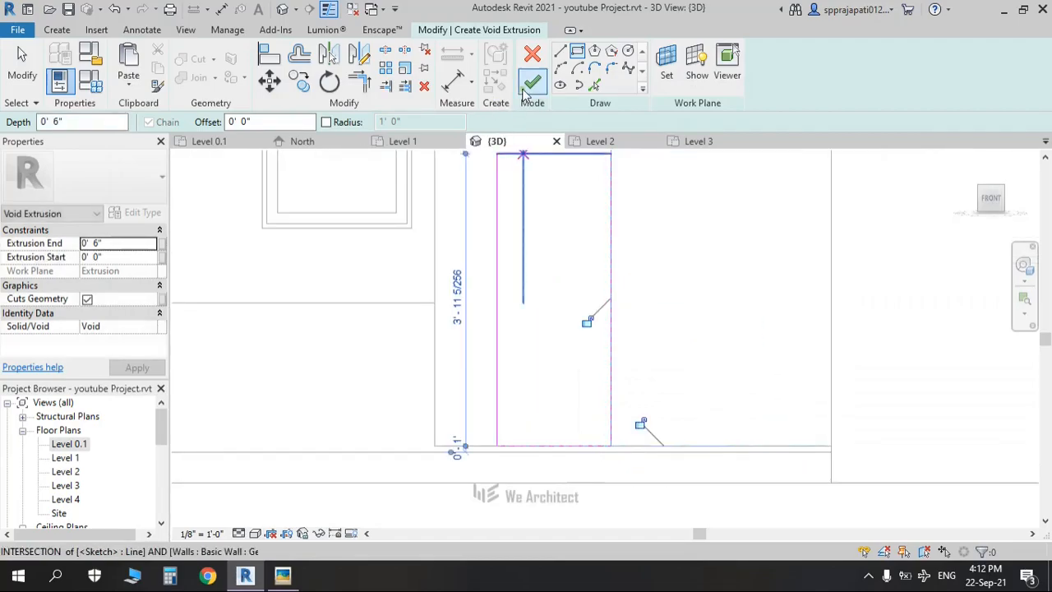
pyautogui.click(559, 277)
pyautogui.keyDown('shift'); pyautogui.moveTo(559, 277); pyautogui.dragTo(694, 453, button='middle'); pyautogui.keyUp('shift')
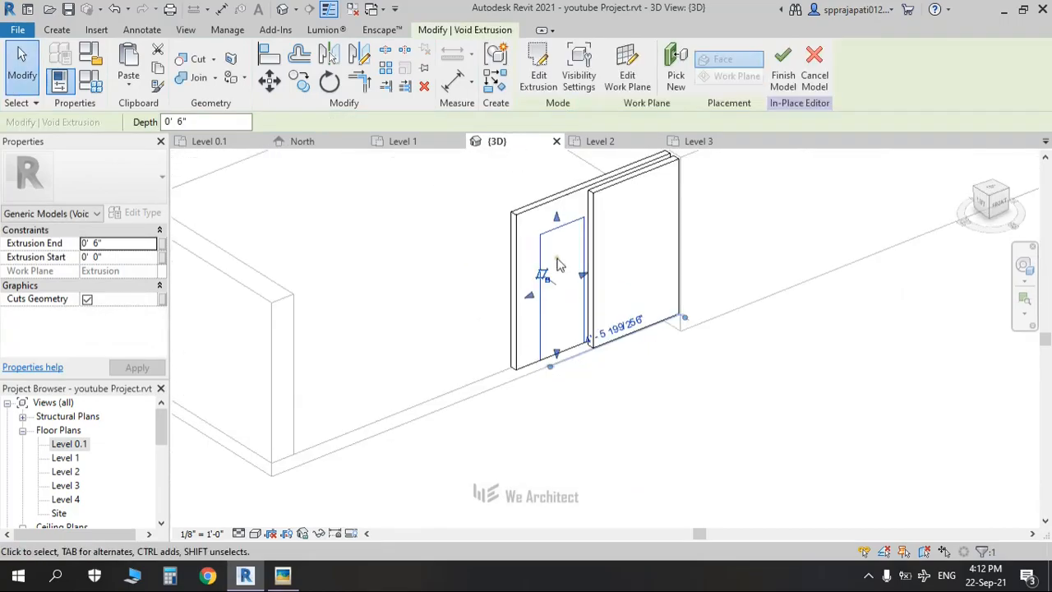
# Step: Set the left void extrusion's end to 0' 1" and apply it
pyautogui.scroll(2, 561, 271)
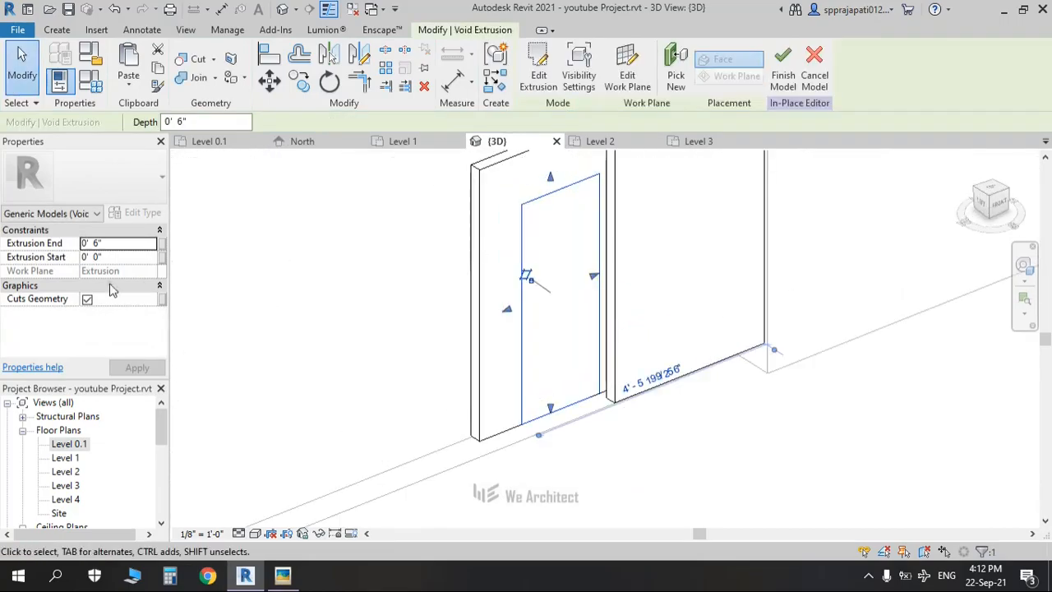
pyautogui.click(131, 246)
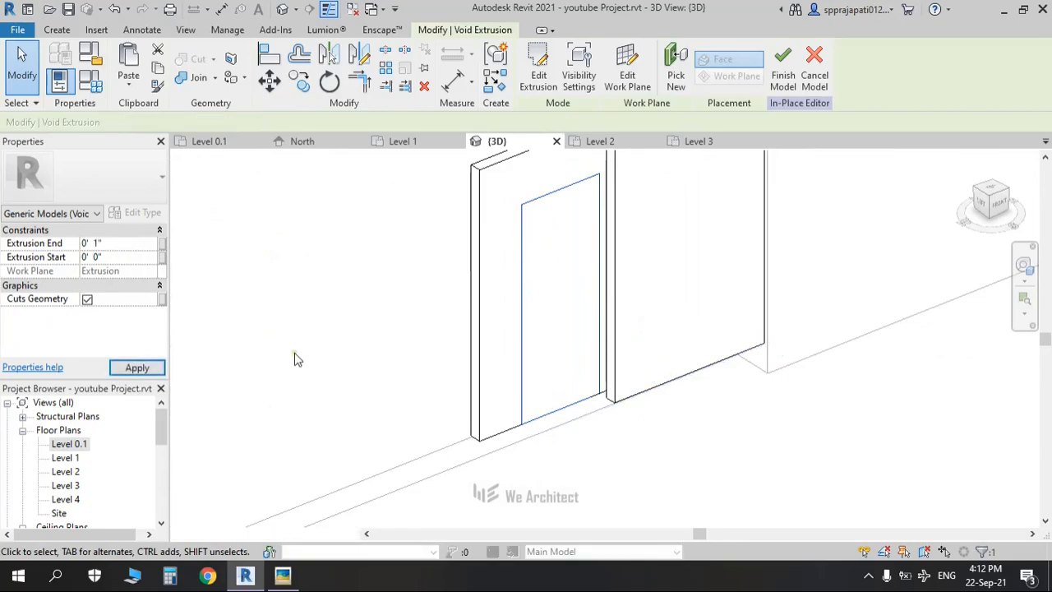
pyautogui.click(150, 372)
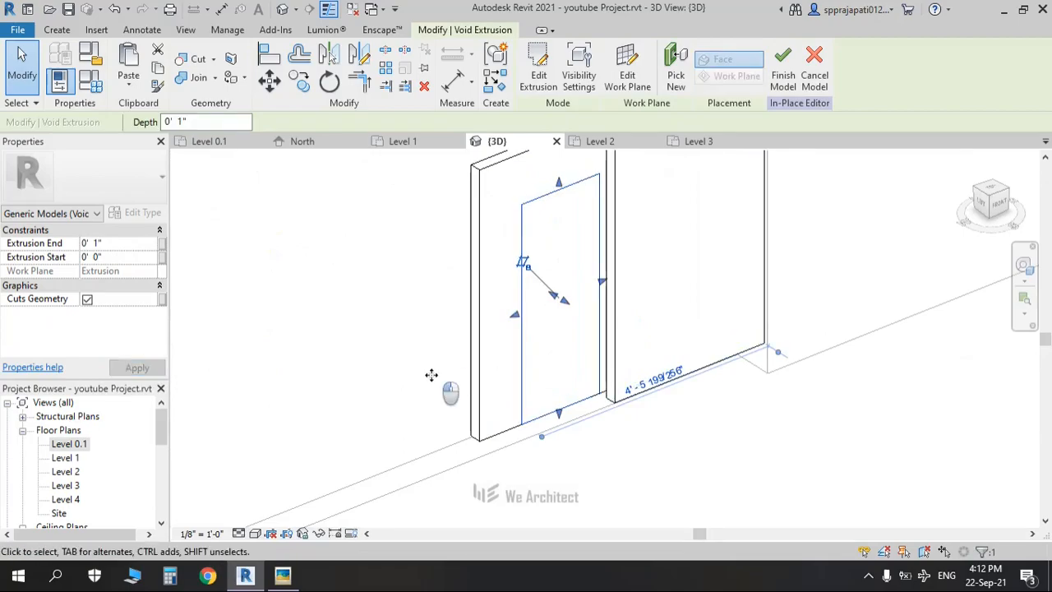
# Step: Deselect the void, orbit slightly around the gate and select the right gate panel
pyautogui.click(589, 452)
pyautogui.keyDown('shift'); pyautogui.moveTo(595, 453); pyautogui.dragTo(604, 421, button='middle'); pyautogui.keyUp('shift')
pyautogui.moveTo(565, 284); pyautogui.dragTo(456, 436, button='middle')
pyautogui.click(510, 280)
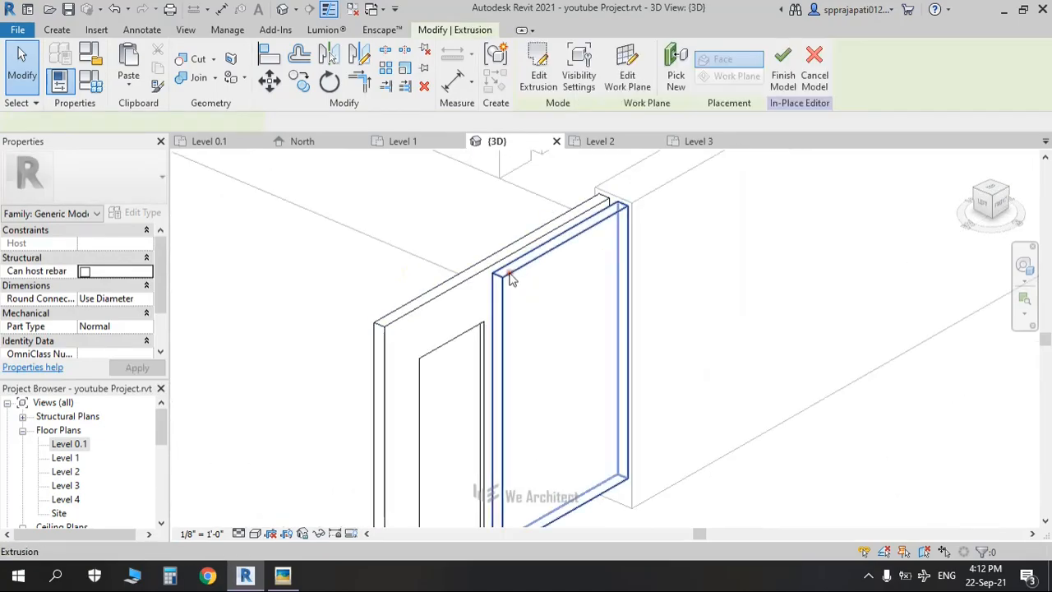
# Step: Start a new void extrusion sketched on a work plane picked from the right panel's face
pyautogui.click(56, 30)
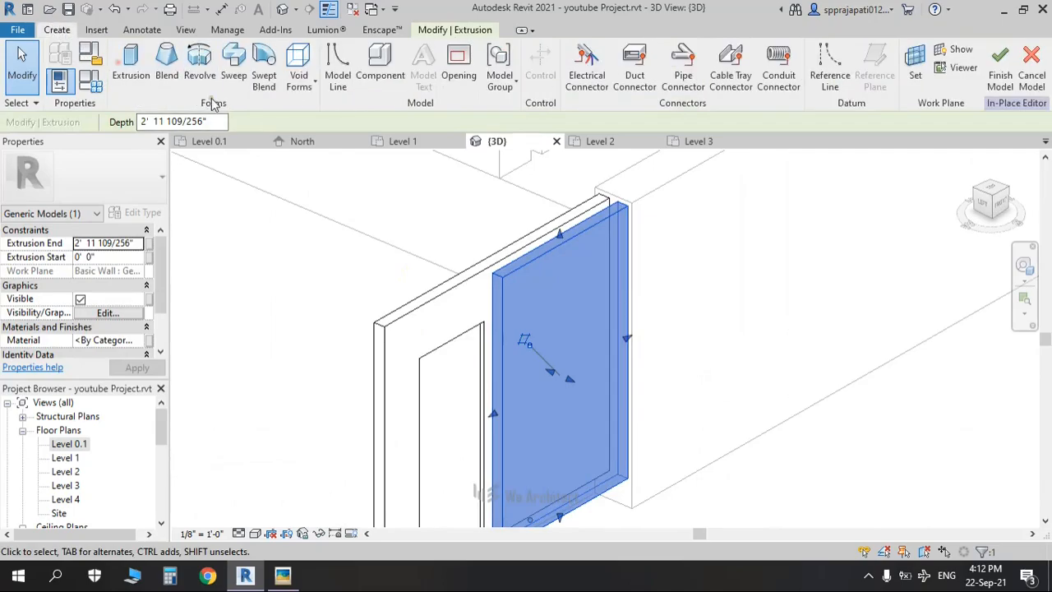
pyautogui.click(300, 92)
pyautogui.click(304, 108)
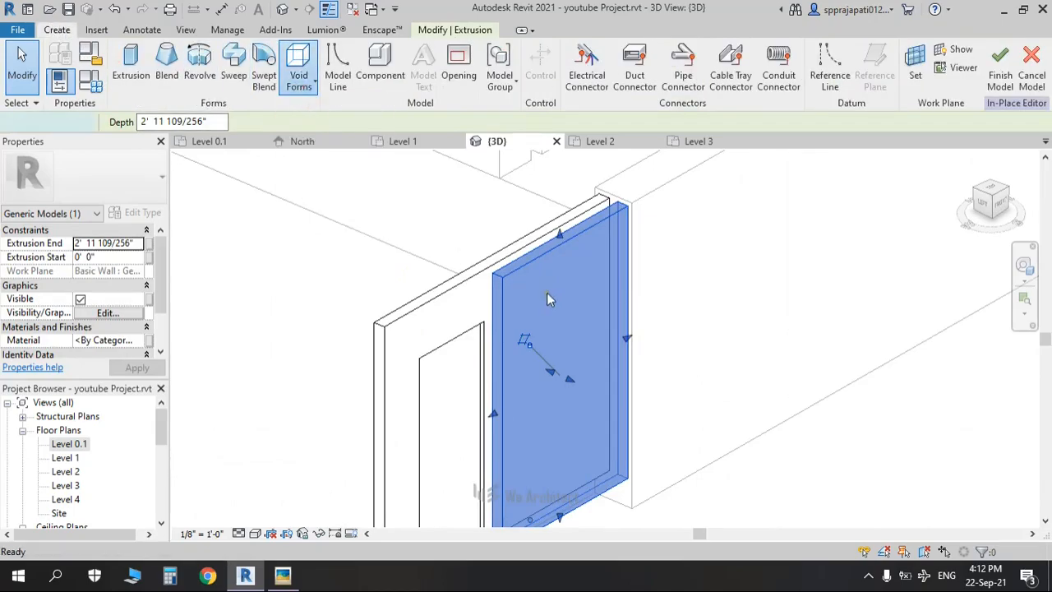
pyautogui.scroll(-1, 548, 290)
pyautogui.scroll(-2, 555, 280)
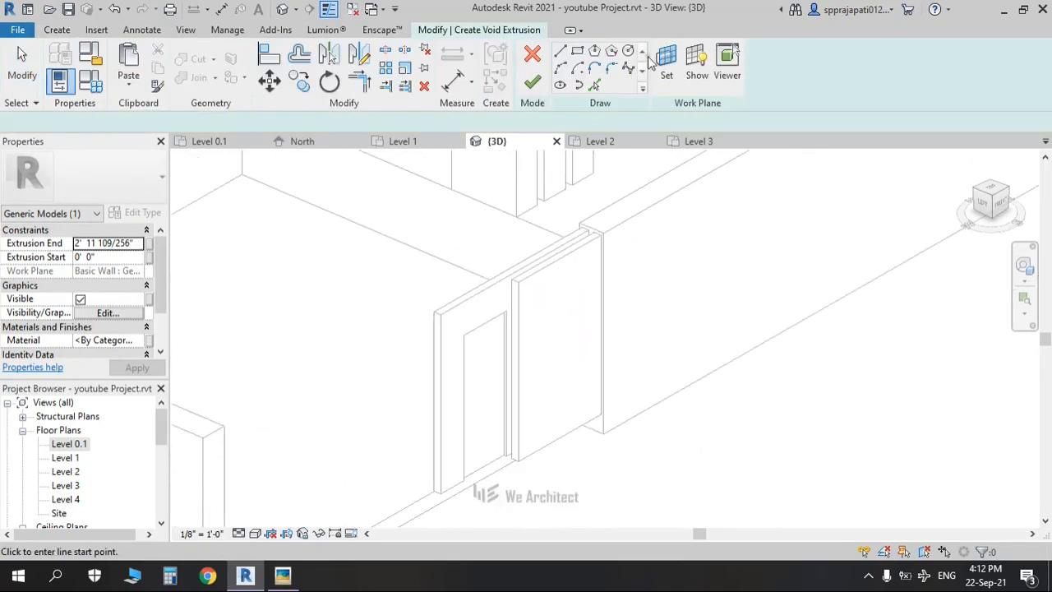
pyautogui.click(666, 62)
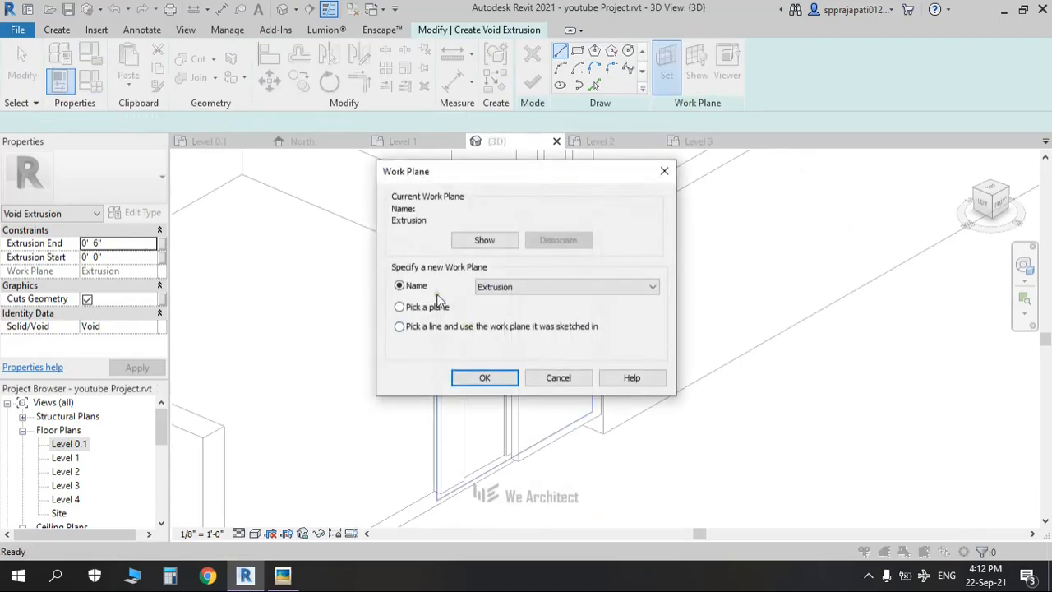
pyautogui.click(484, 378)
pyautogui.click(531, 286)
# Step: Check the reference render, then sketch the right panel's recess rectangle in front view and edit its extrusion depth
pyautogui.click(1012, 212)
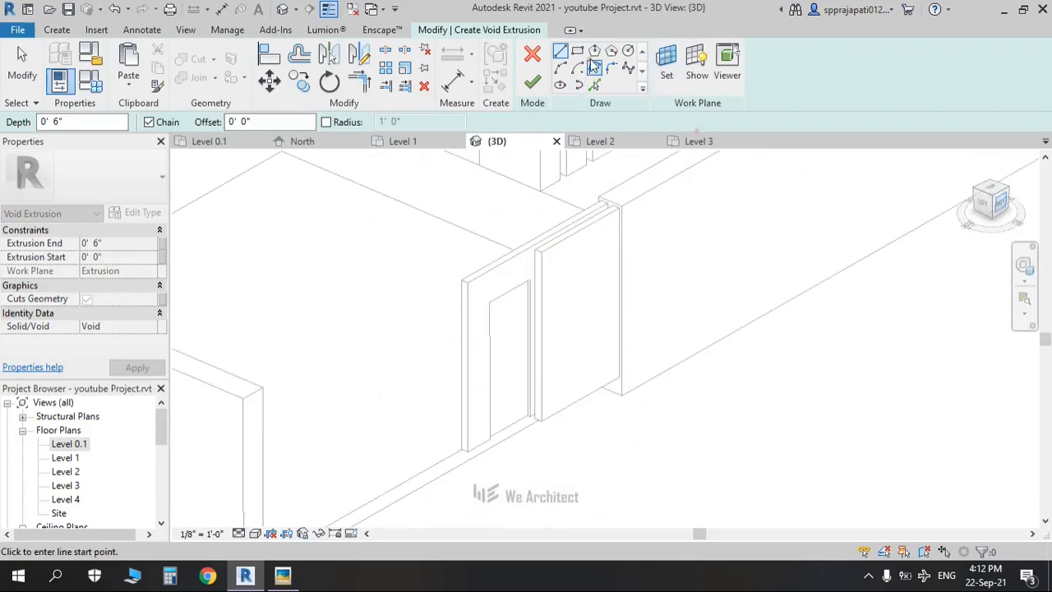
pyautogui.scroll(8, 589, 367)
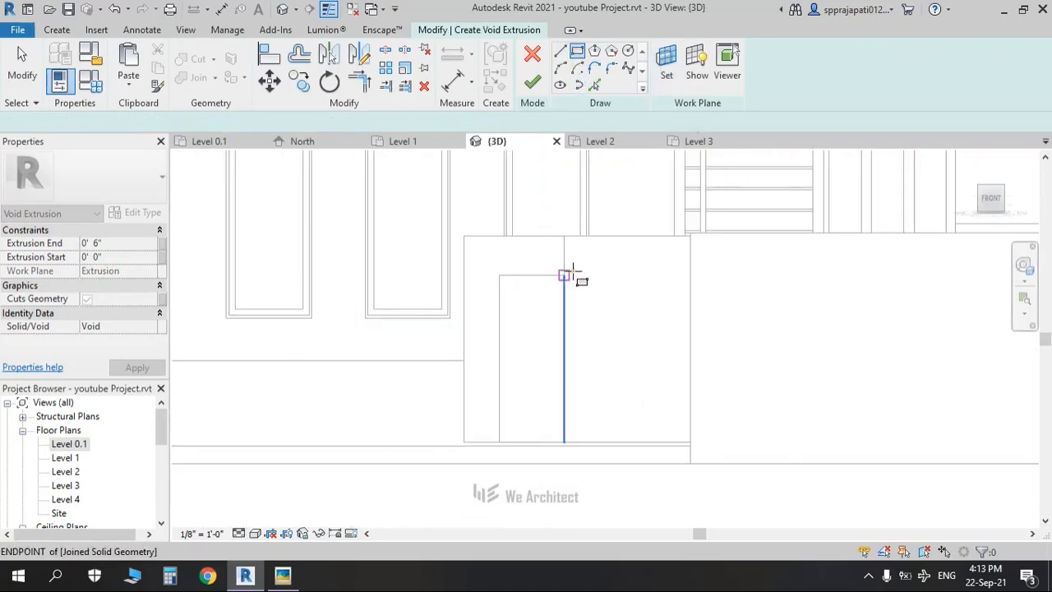
pyautogui.hotkey('alt', 'Tab')
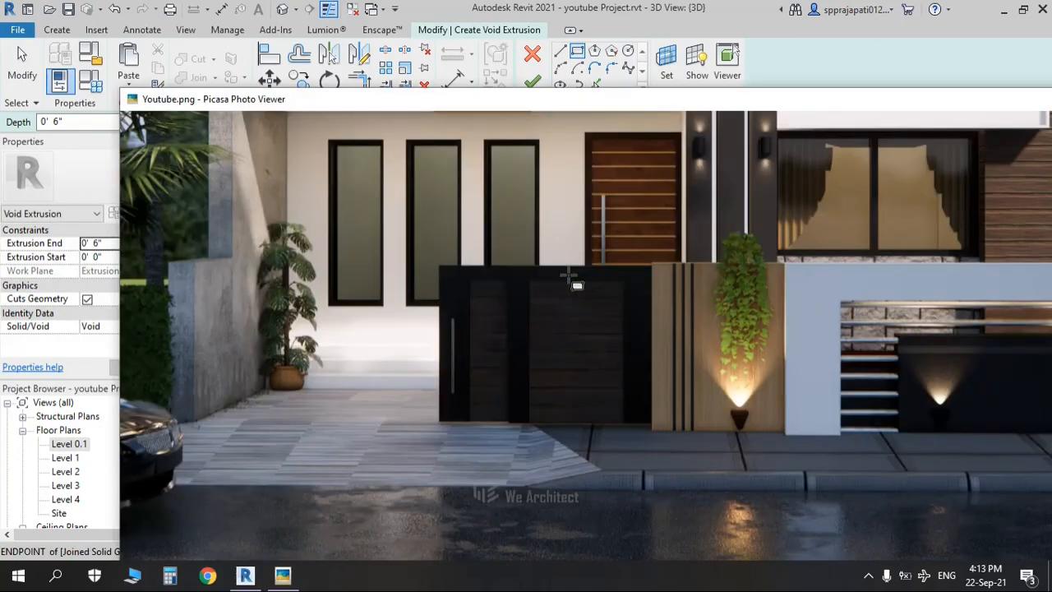
pyautogui.scroll(3, 513, 314)
pyautogui.hotkey('alt', 'Tab')
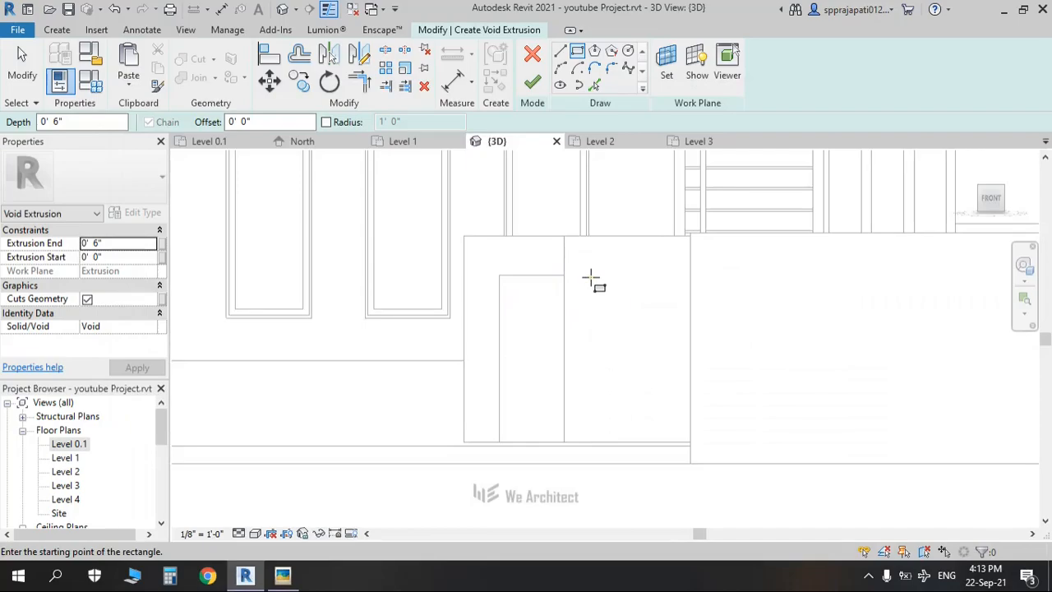
pyautogui.click(591, 280)
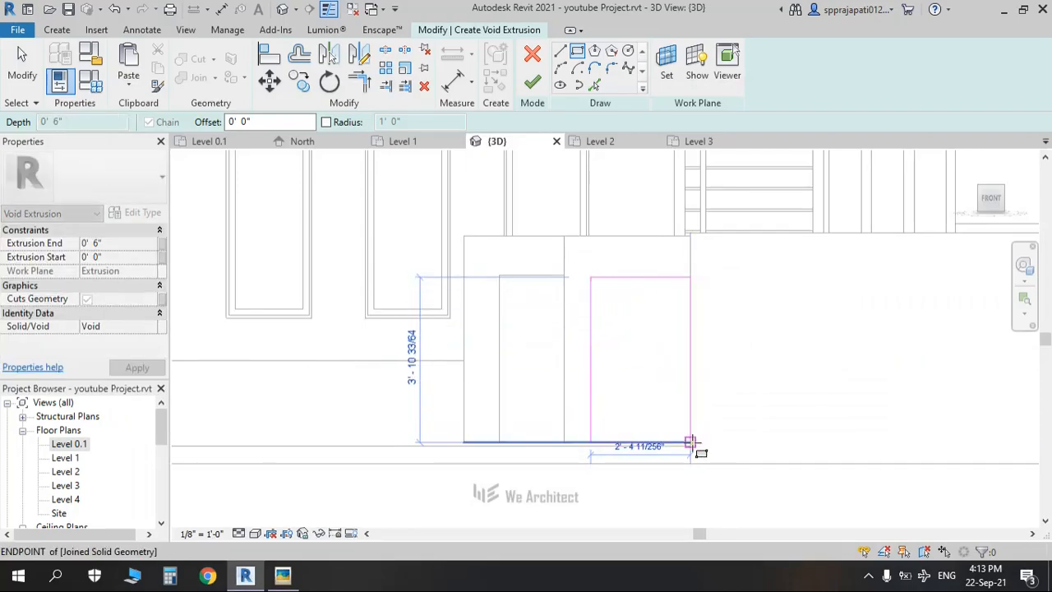
pyautogui.click(690, 441)
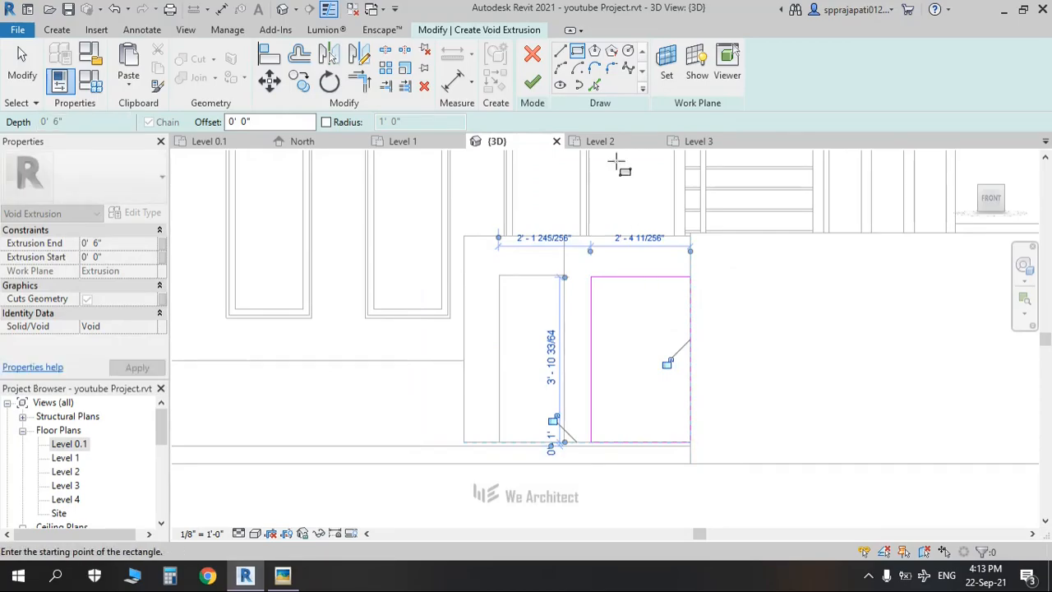
pyautogui.click(136, 245)
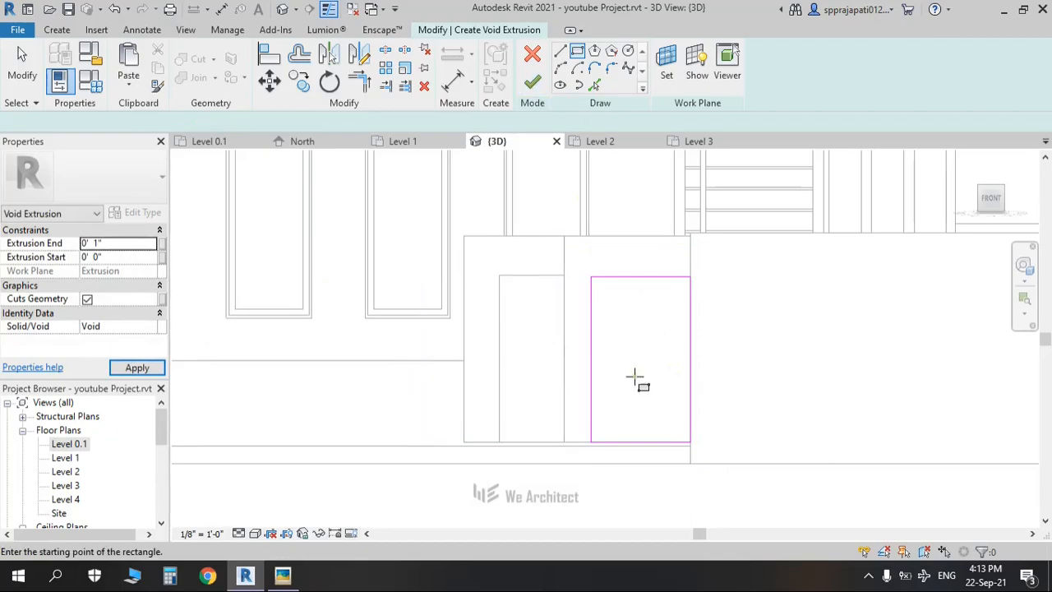
pyautogui.scroll(-1, 538, 339)
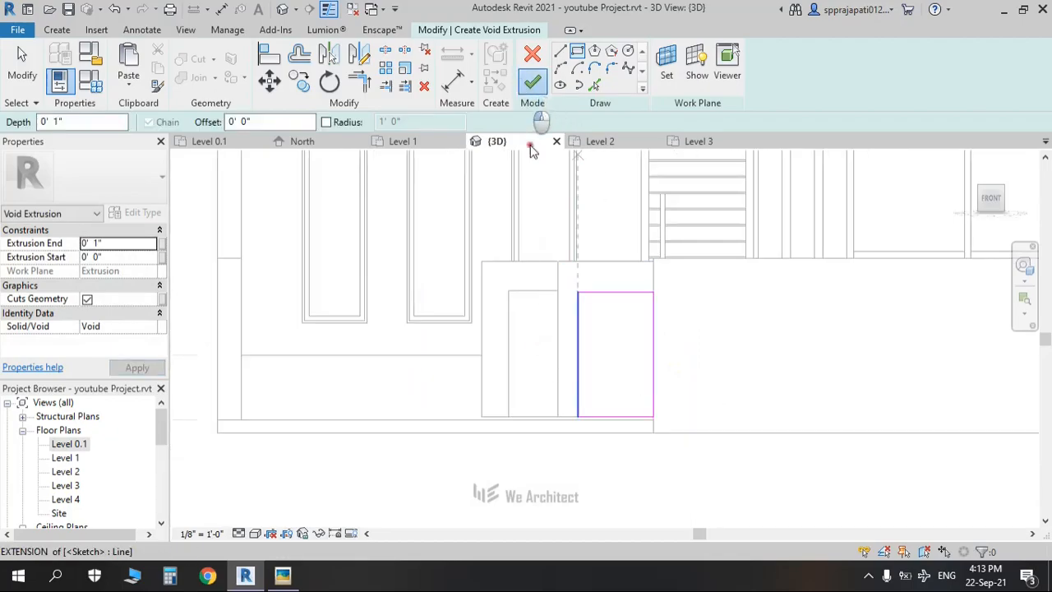
# Step: Orbit to inspect the new recess, selecting the right panel and its recess cut
pyautogui.keyDown('shift'); pyautogui.moveTo(577, 362); pyautogui.dragTo(686, 468, button='middle'); pyautogui.keyUp('shift')
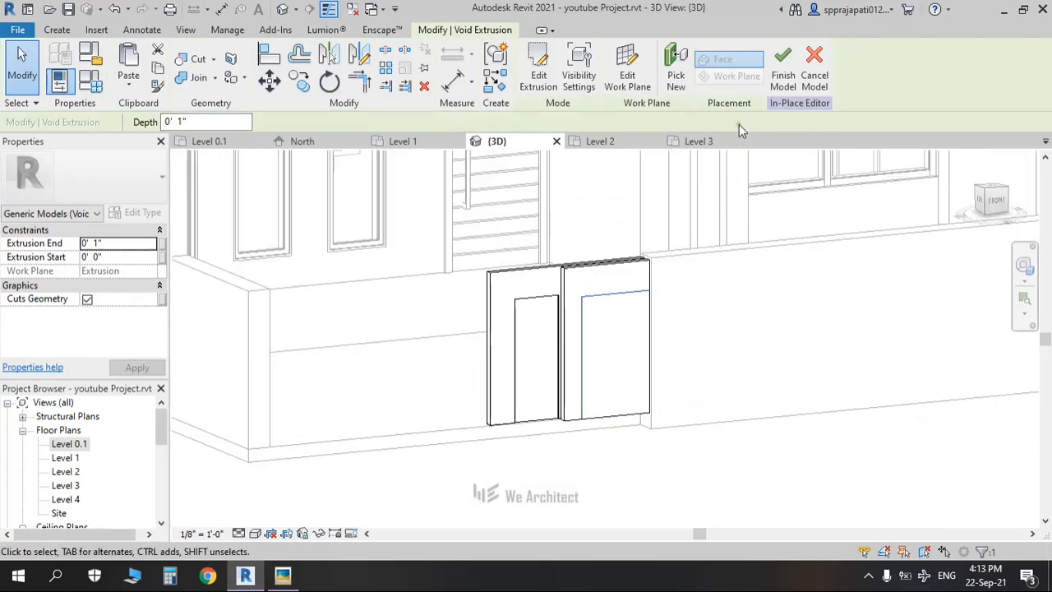
pyautogui.click(686, 471)
pyautogui.click(573, 319)
pyautogui.scroll(2, 570, 313)
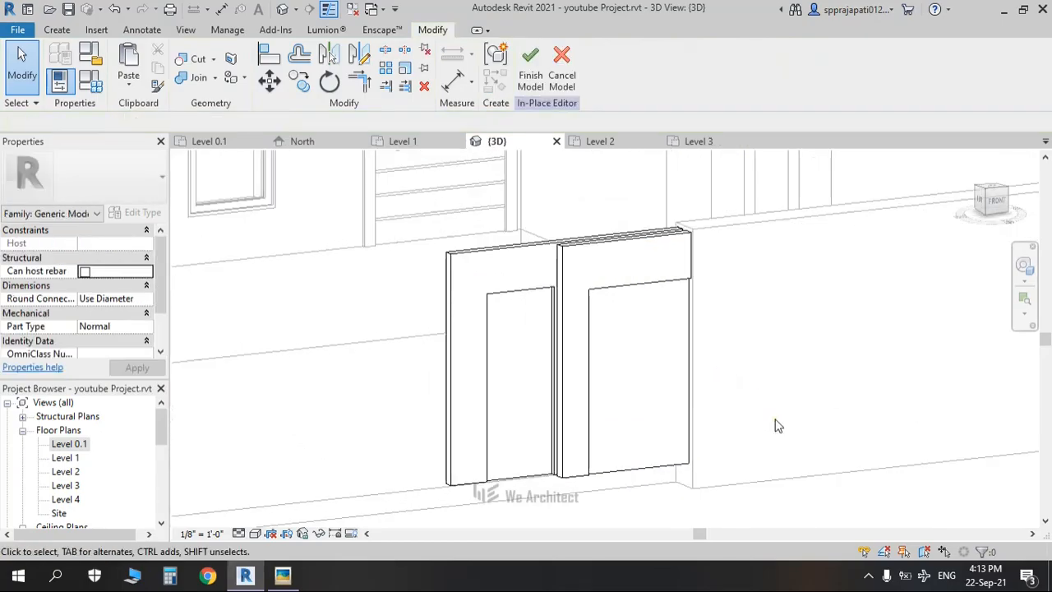
pyautogui.hotkey('alt', 'Tab')
pyautogui.hotkey('alt', 'Tab')
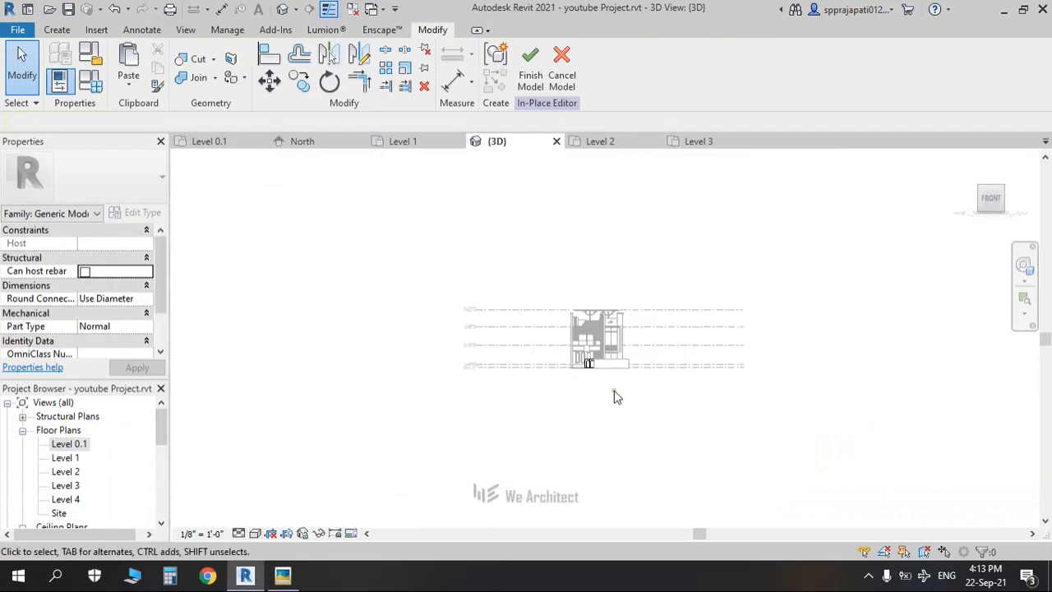
pyautogui.scroll(6, 598, 378)
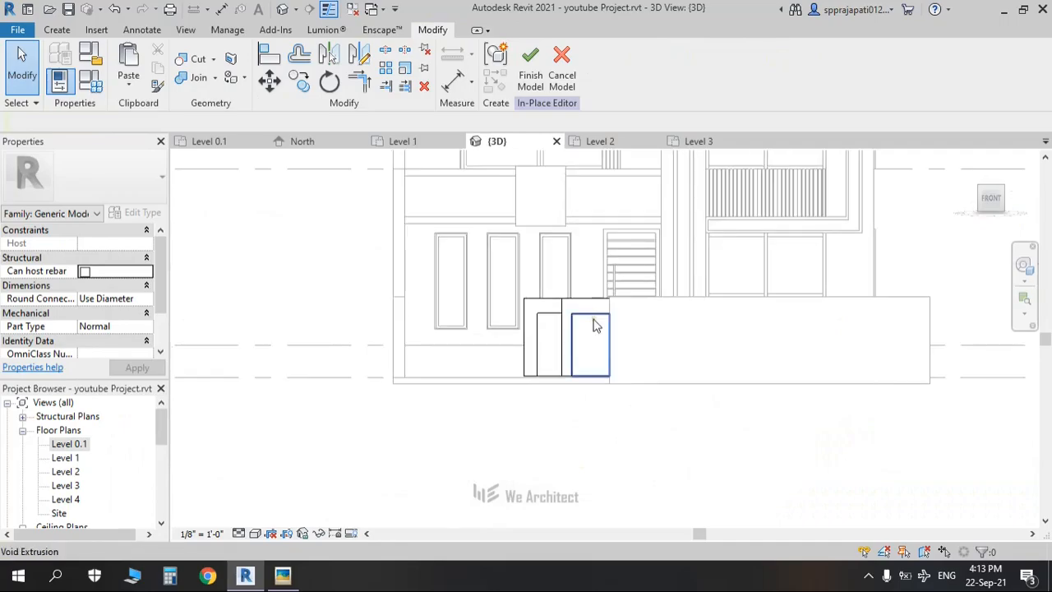
pyautogui.scroll(2, 604, 345)
pyautogui.click(604, 345)
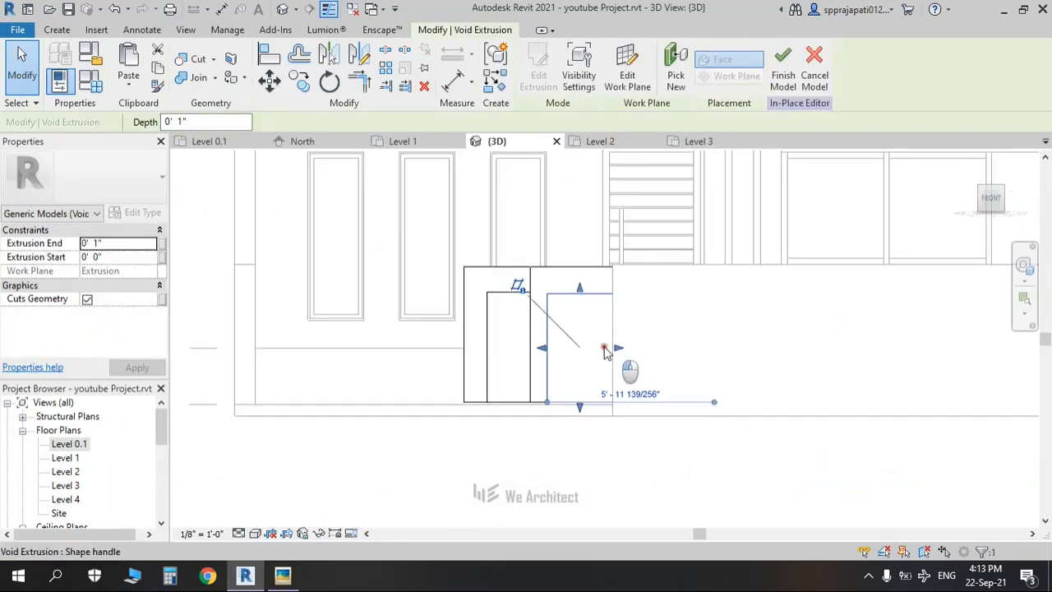
pyautogui.click(596, 467)
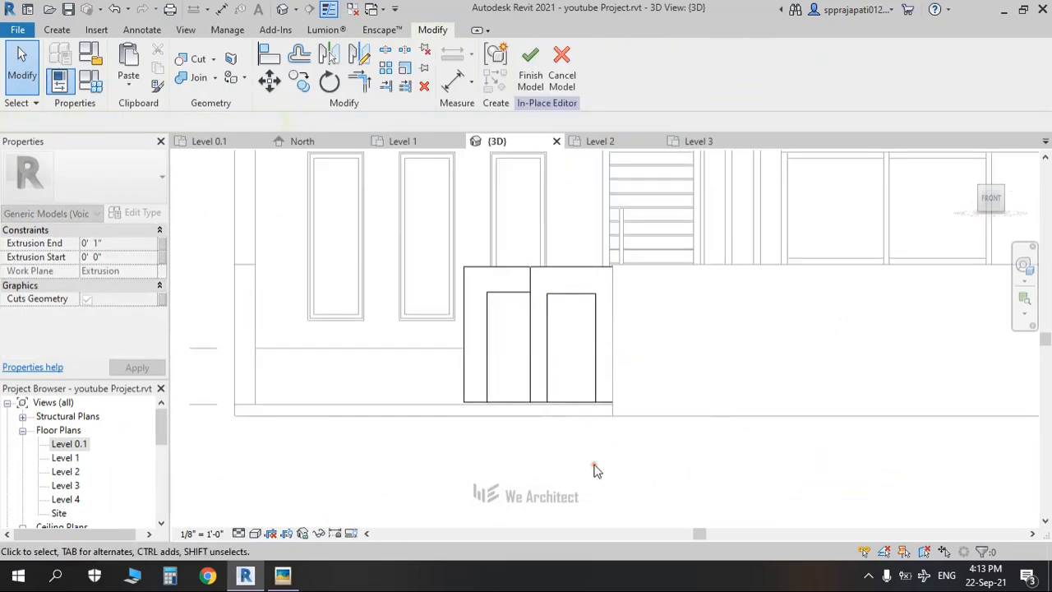
# Step: Compare an angled view of both recessed doors against the reference render
pyautogui.keyDown('shift'); pyautogui.moveTo(581, 439); pyautogui.dragTo(515, 325, button='middle'); pyautogui.keyUp('shift')
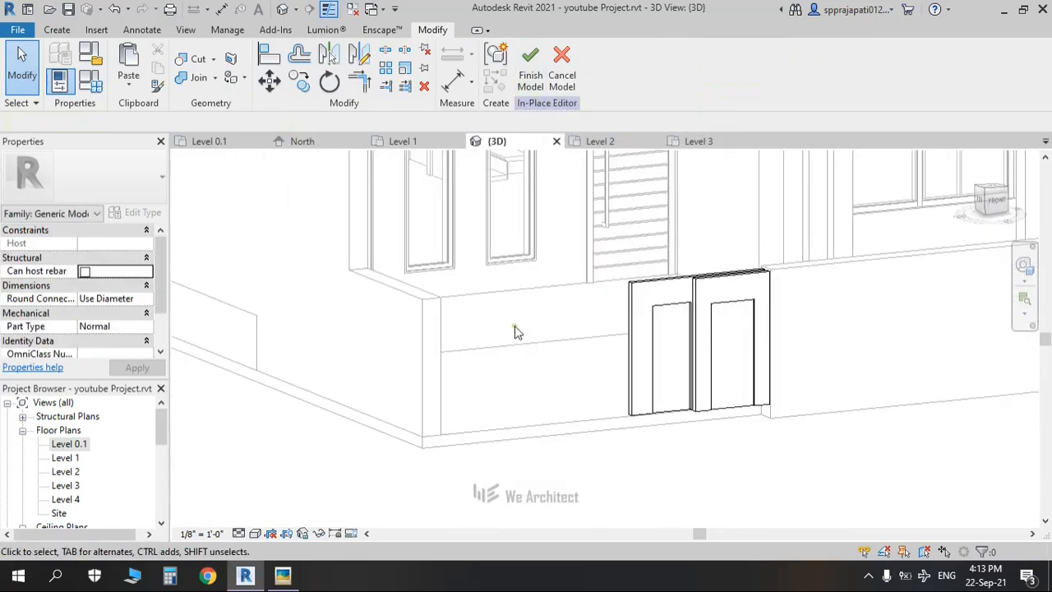
pyautogui.hotkey('alt', 'Tab')
pyautogui.hotkey('alt', 'Tab')
pyautogui.moveTo(641, 432); pyautogui.dragTo(535, 423, button='middle')
pyautogui.scroll(5, 526, 418)
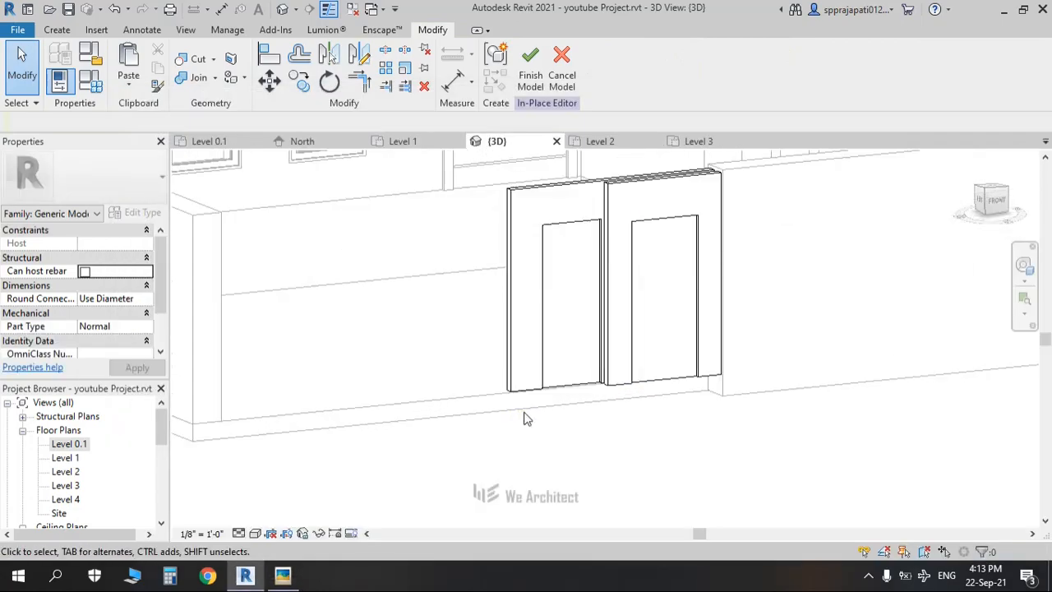
pyautogui.hotkey('alt', 'Tab')
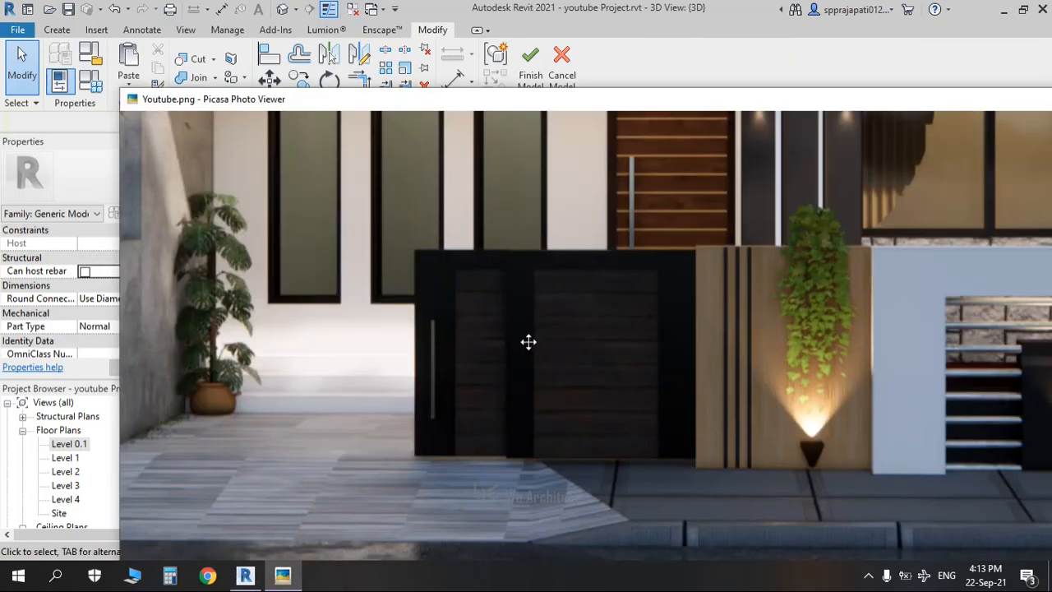
pyautogui.hotkey('alt', 'Tab')
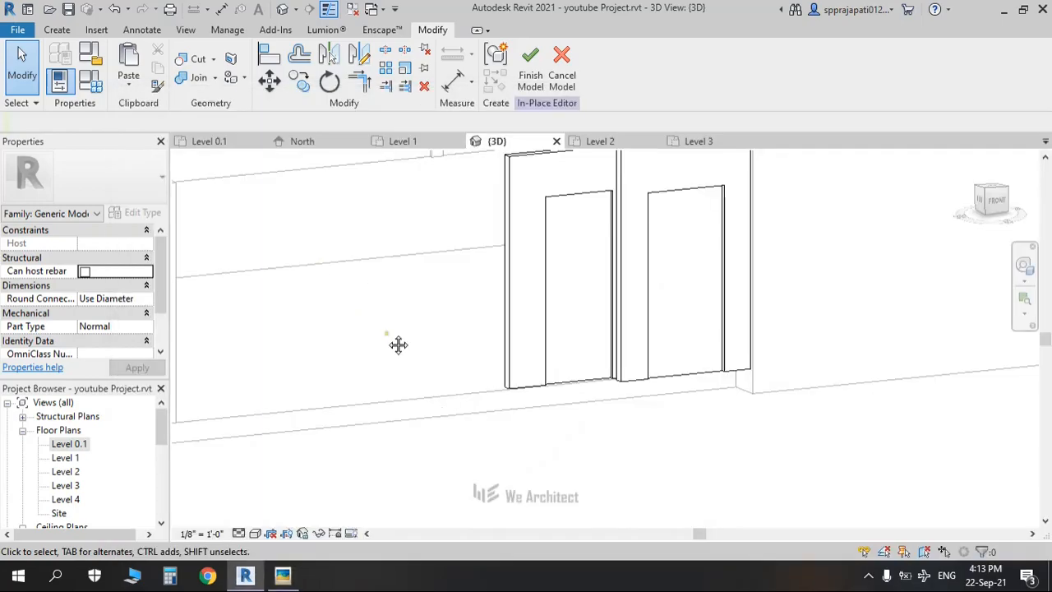
pyautogui.moveTo(399, 345); pyautogui.dragTo(378, 382, button='middle')
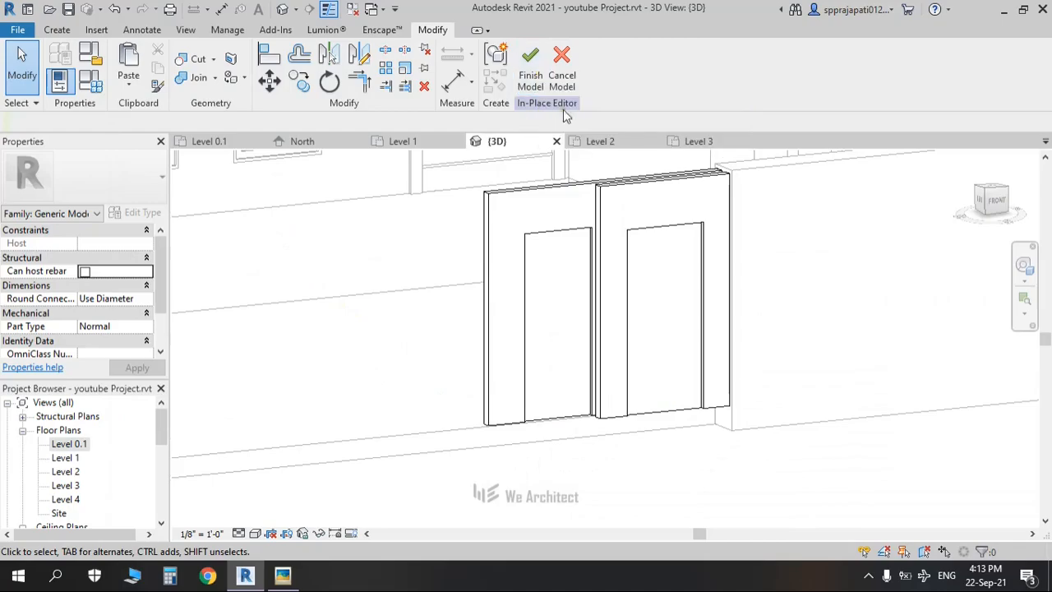
pyautogui.click(57, 31)
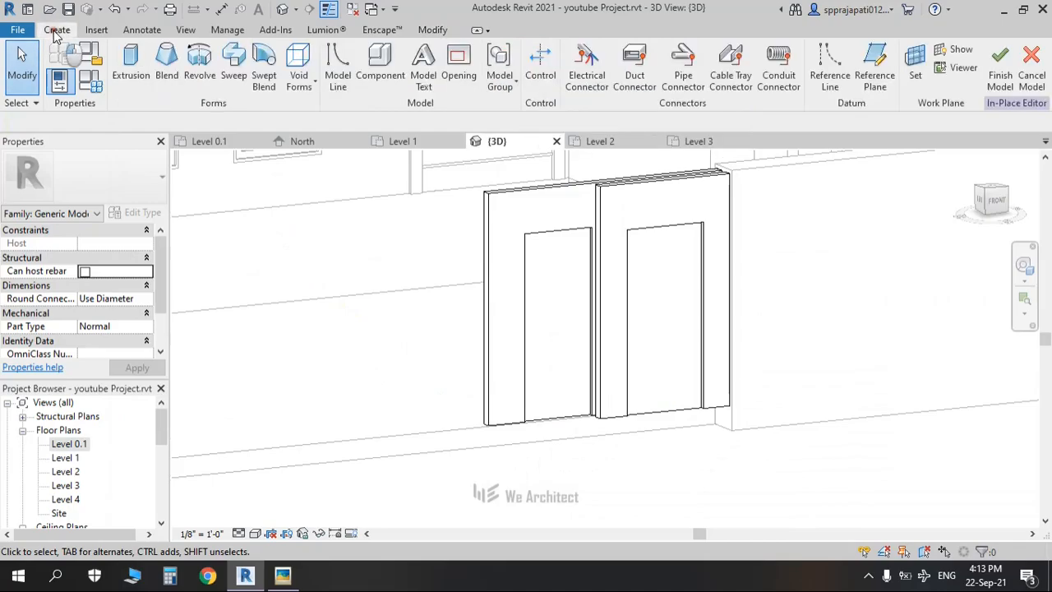
# Step: Start a sweep on a work plane picked from the gate face
pyautogui.click(233, 74)
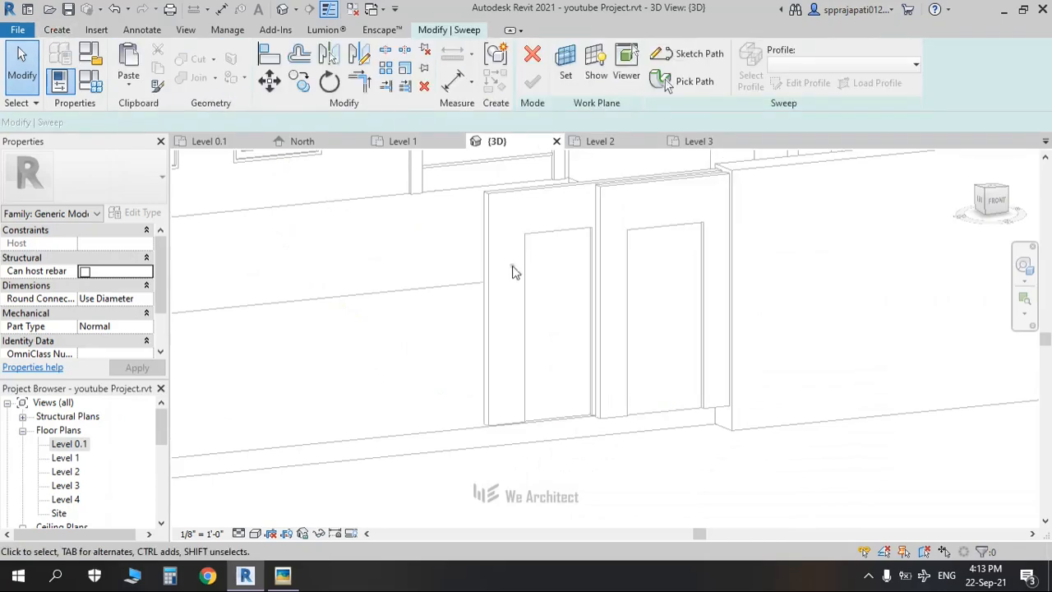
pyautogui.click(569, 74)
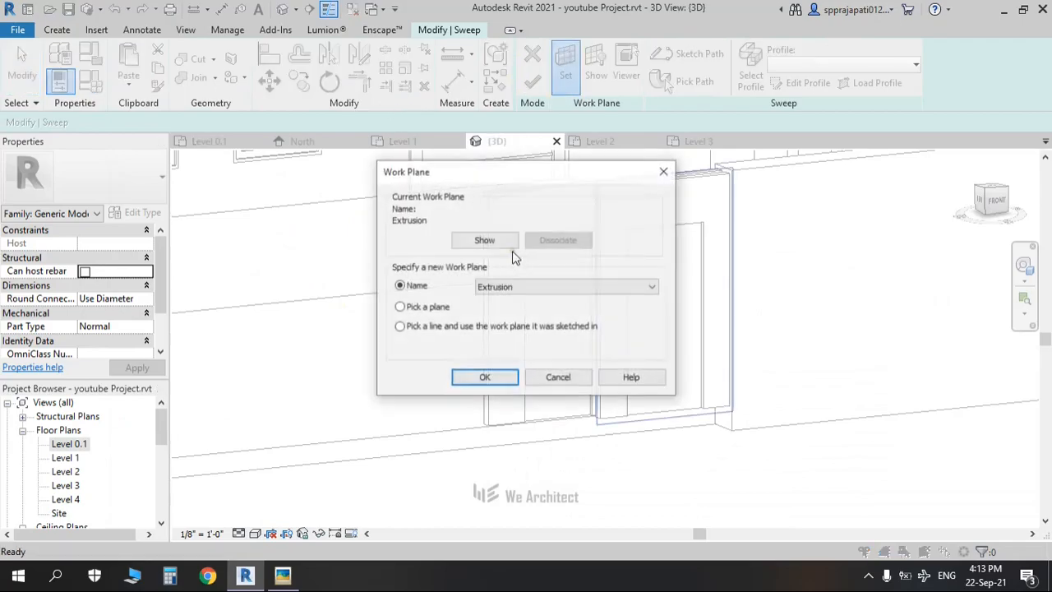
pyautogui.click(482, 383)
pyautogui.click(485, 300)
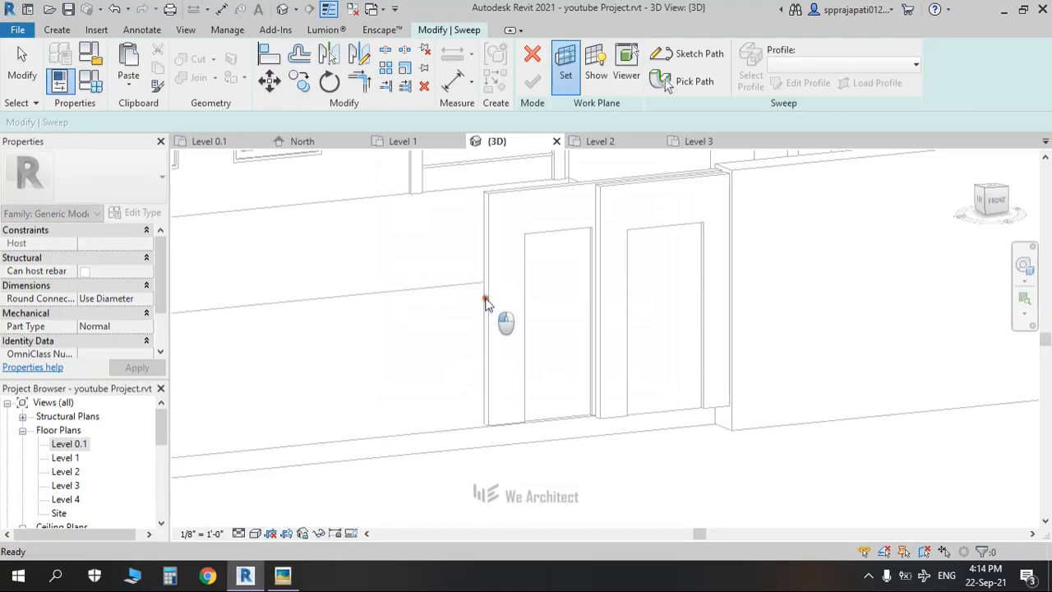
# Step: In the Left view, try drawing lines along the door edge, then cancel back to the sweep
pyautogui.click(981, 200)
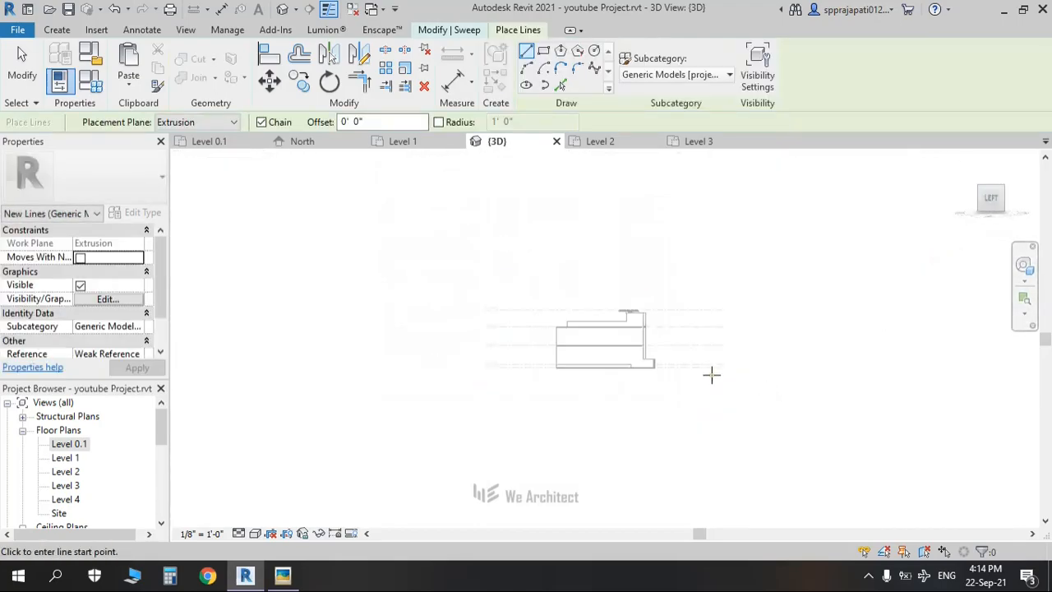
pyautogui.scroll(5, 641, 370)
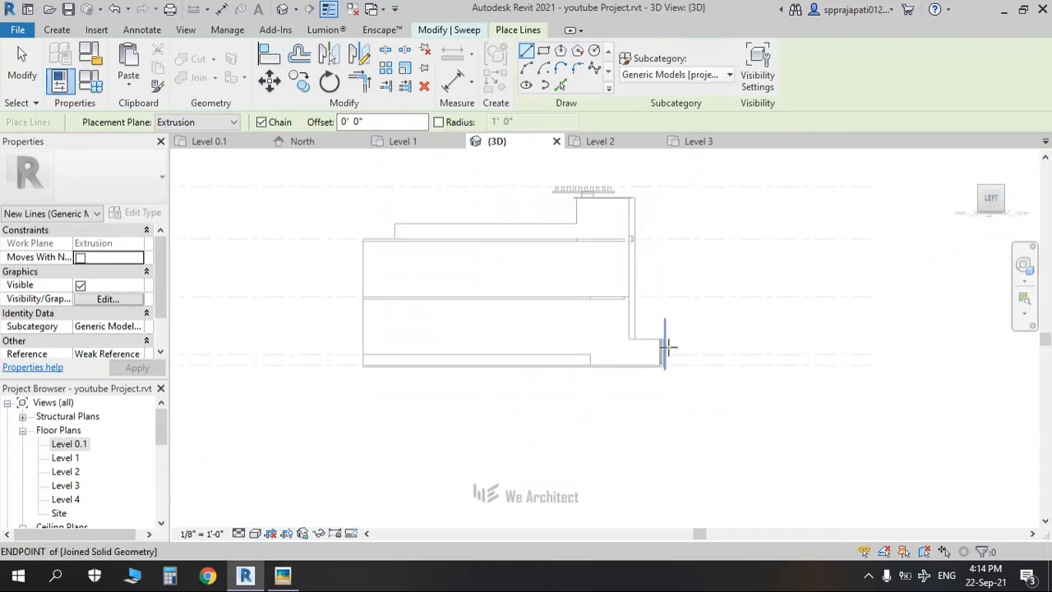
pyautogui.scroll(5, 658, 348)
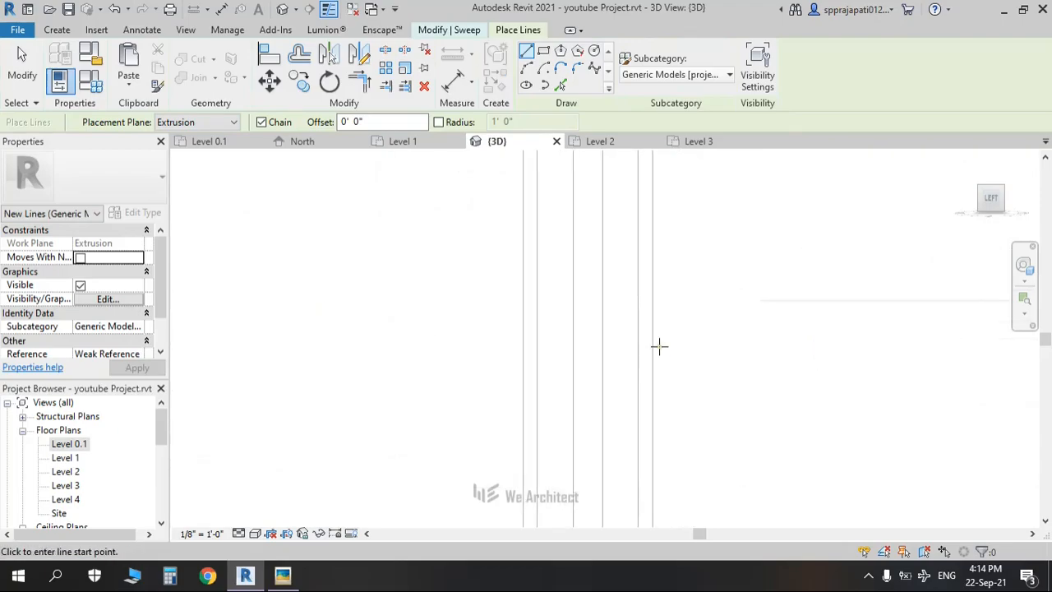
pyautogui.scroll(-4, 649, 349)
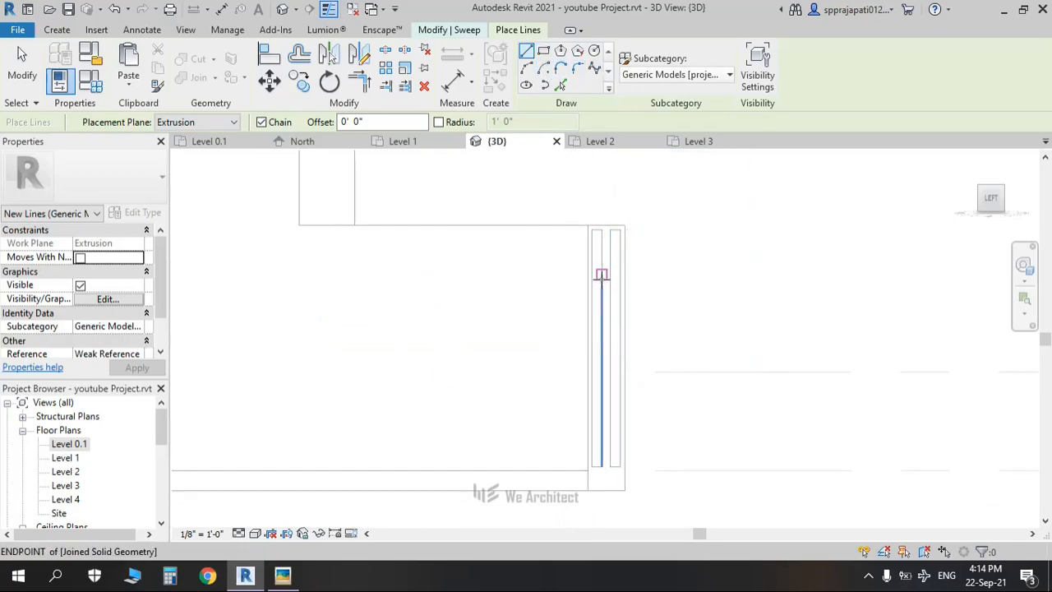
pyautogui.scroll(2, 602, 287)
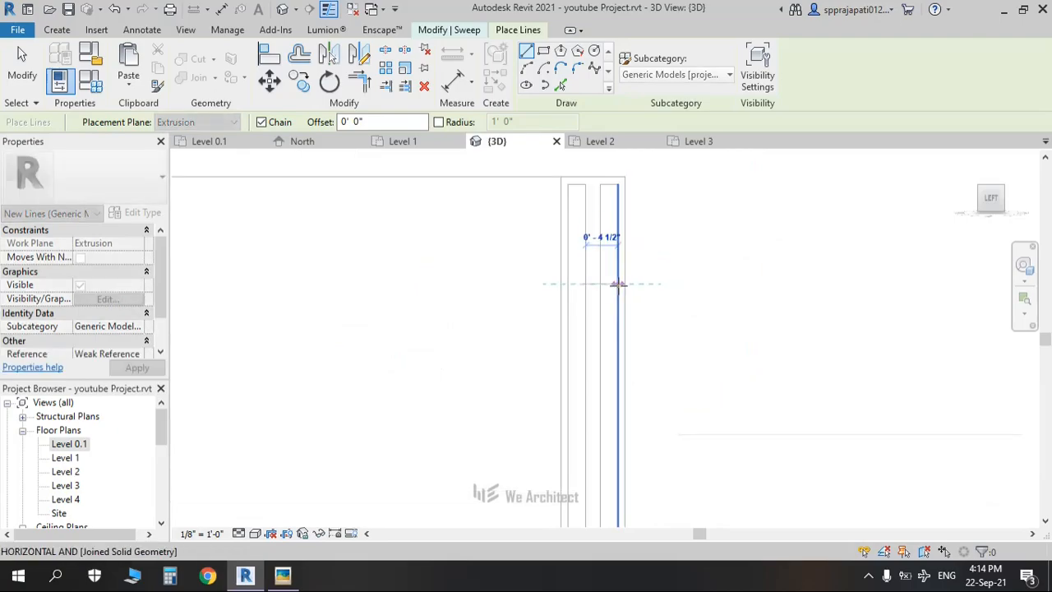
pyautogui.click(617, 285)
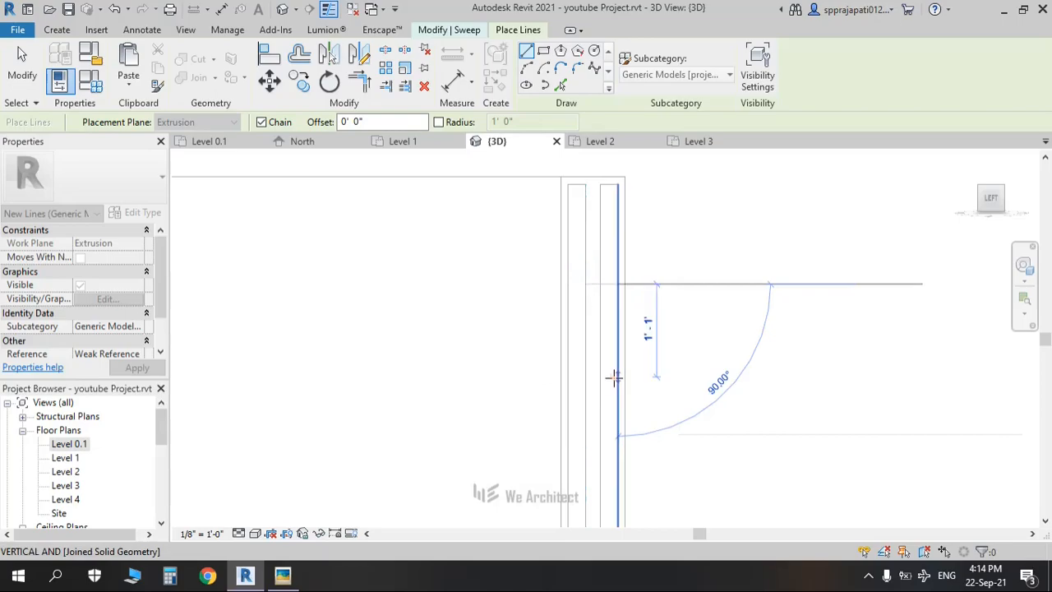
pyautogui.press('Escape')
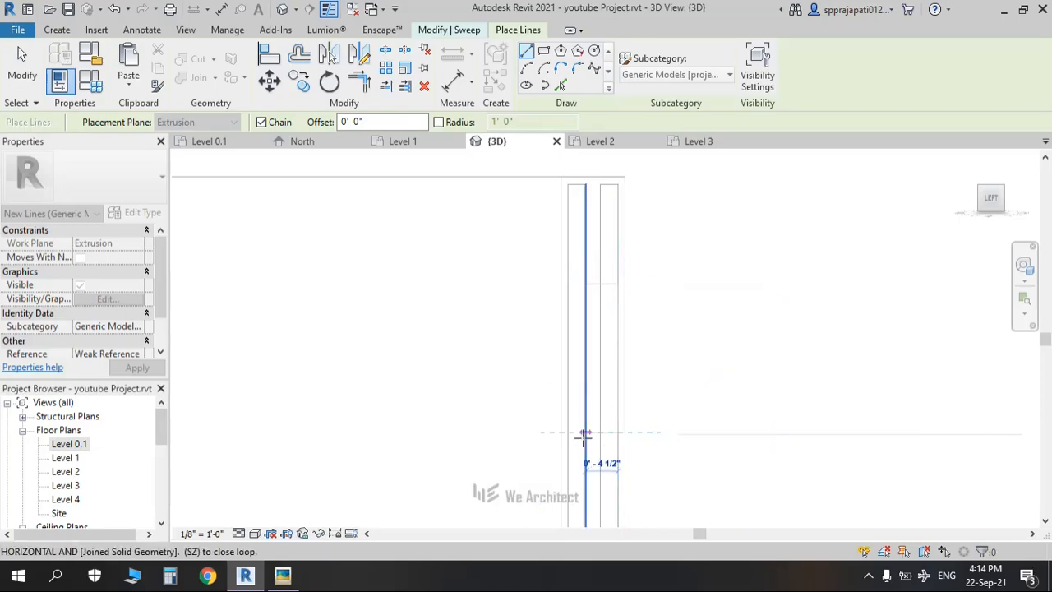
pyautogui.click(585, 432)
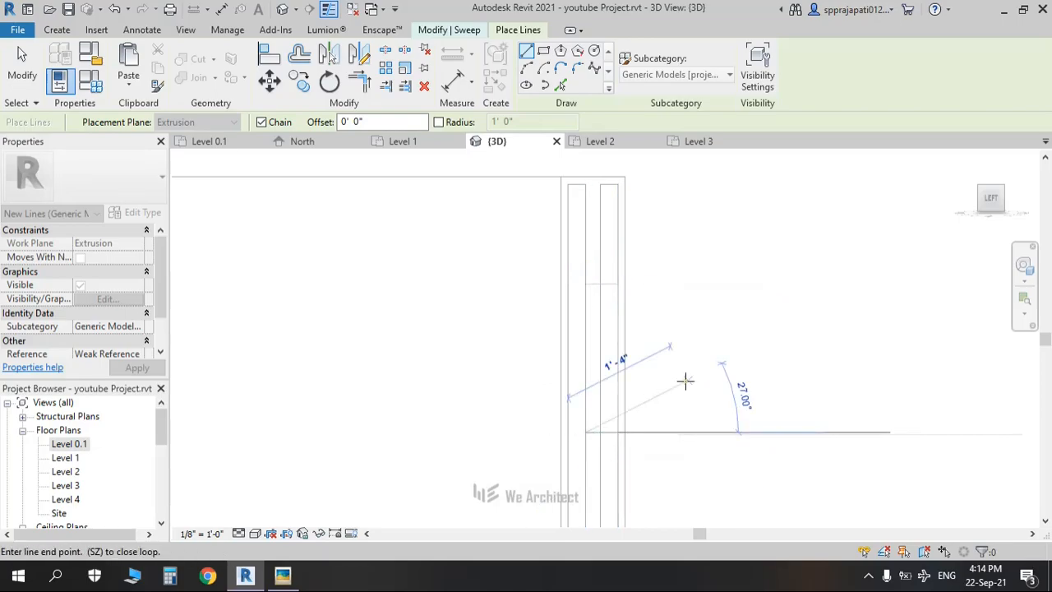
pyautogui.press('Escape')
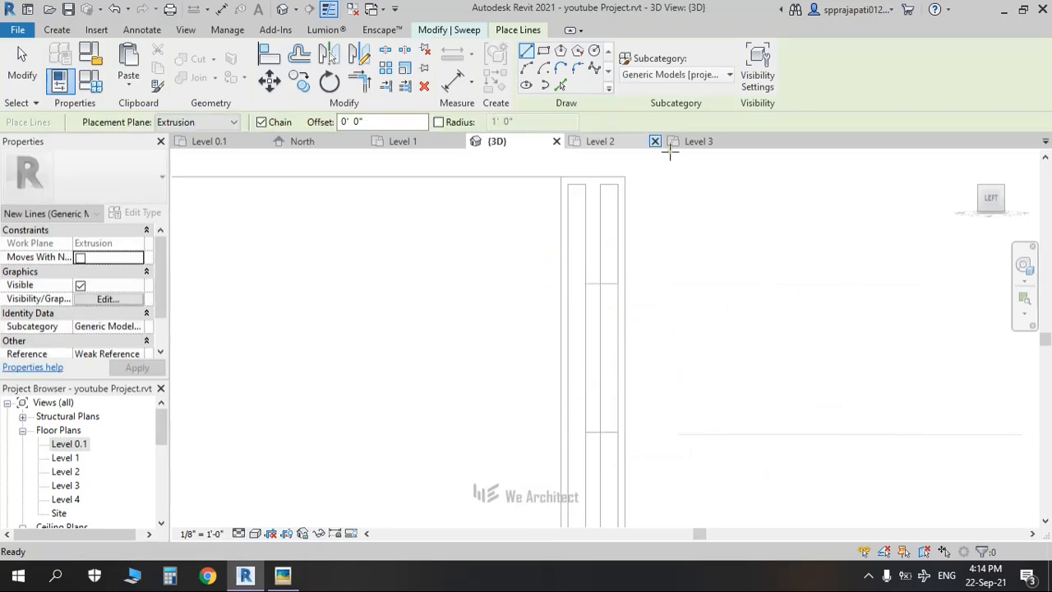
pyautogui.press('Escape')
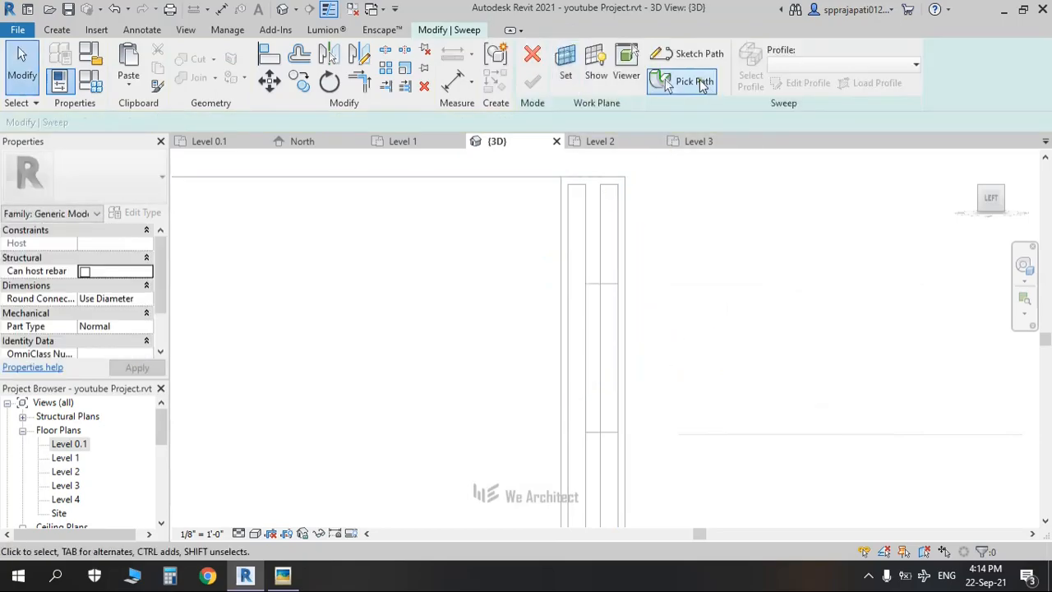
# Step: Sketch the handle's sweep path: short top segment, vertical run down the door, short bottom segment
pyautogui.click(690, 53)
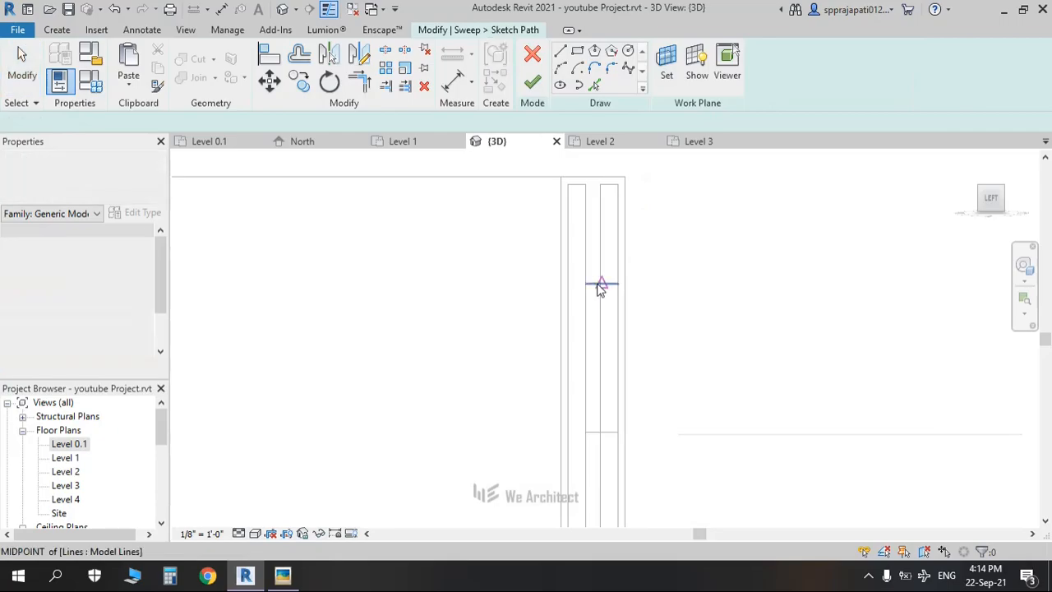
pyautogui.click(585, 284)
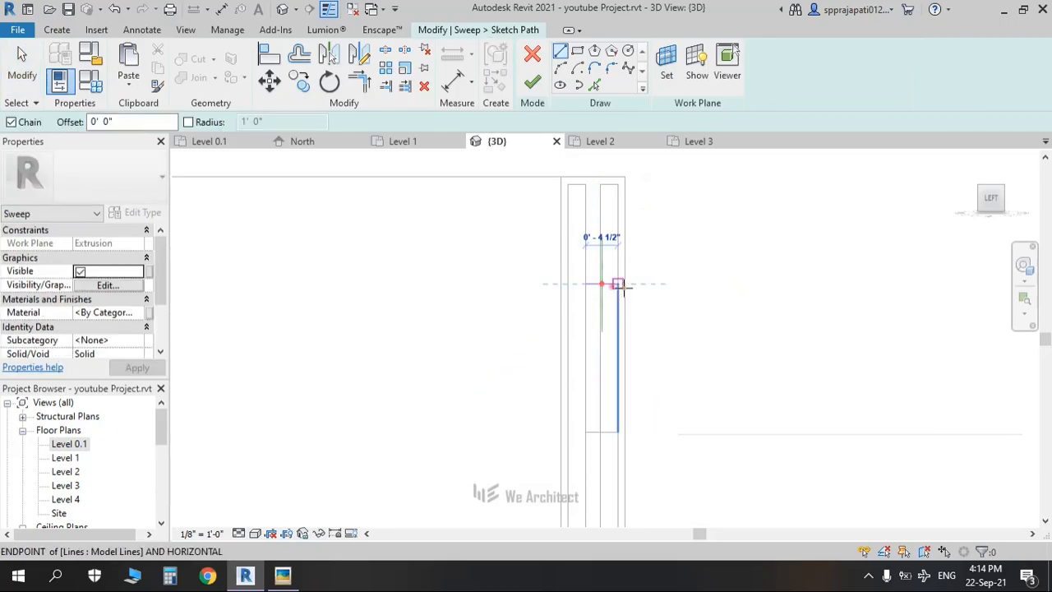
pyautogui.click(617, 283)
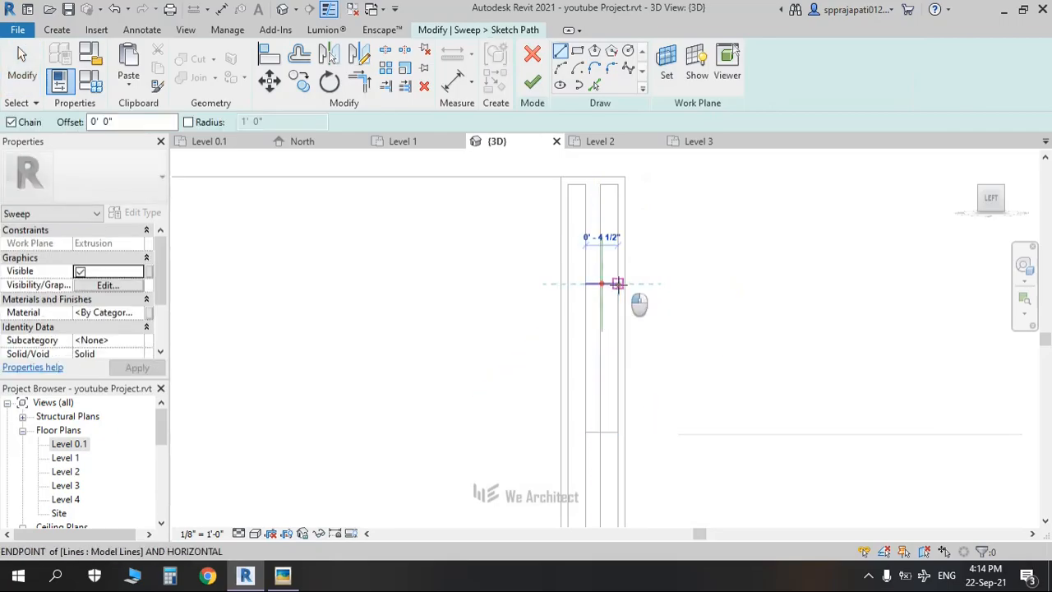
pyautogui.click(597, 432)
pyautogui.click(585, 432)
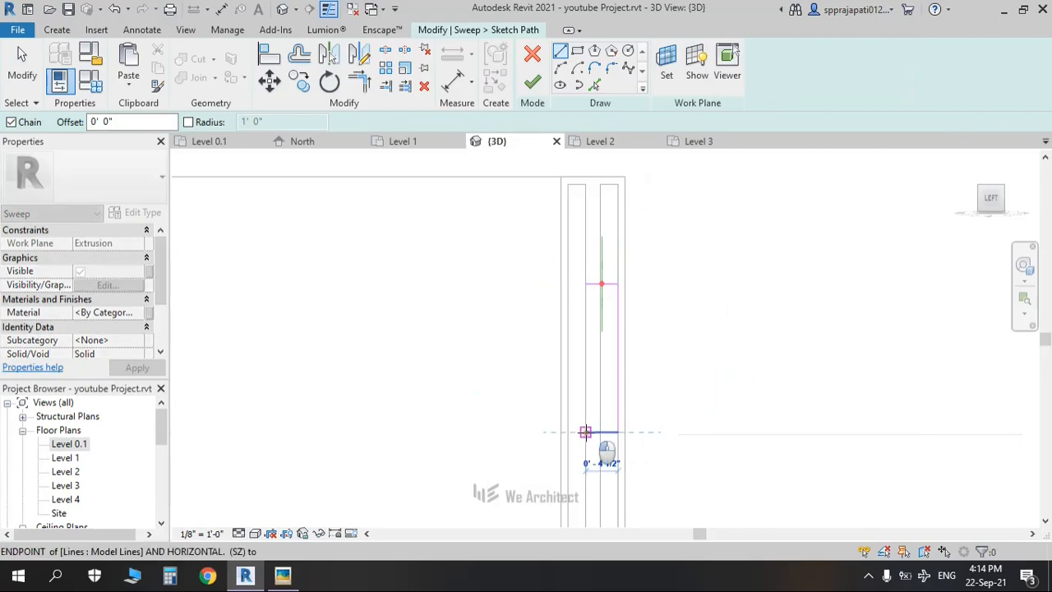
pyautogui.press('Escape')
pyautogui.press('Escape')
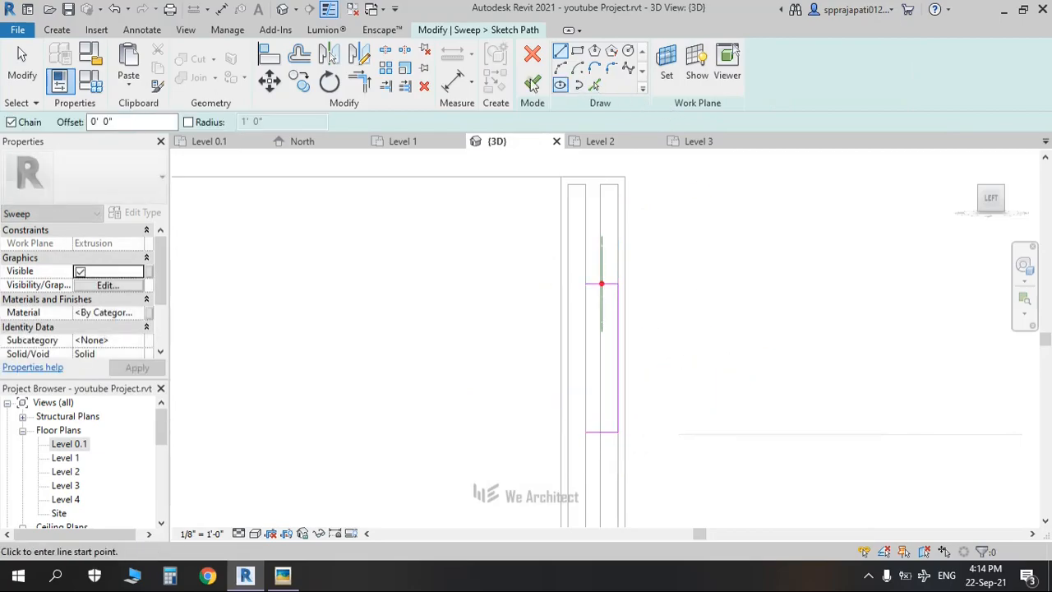
pyautogui.click(541, 91)
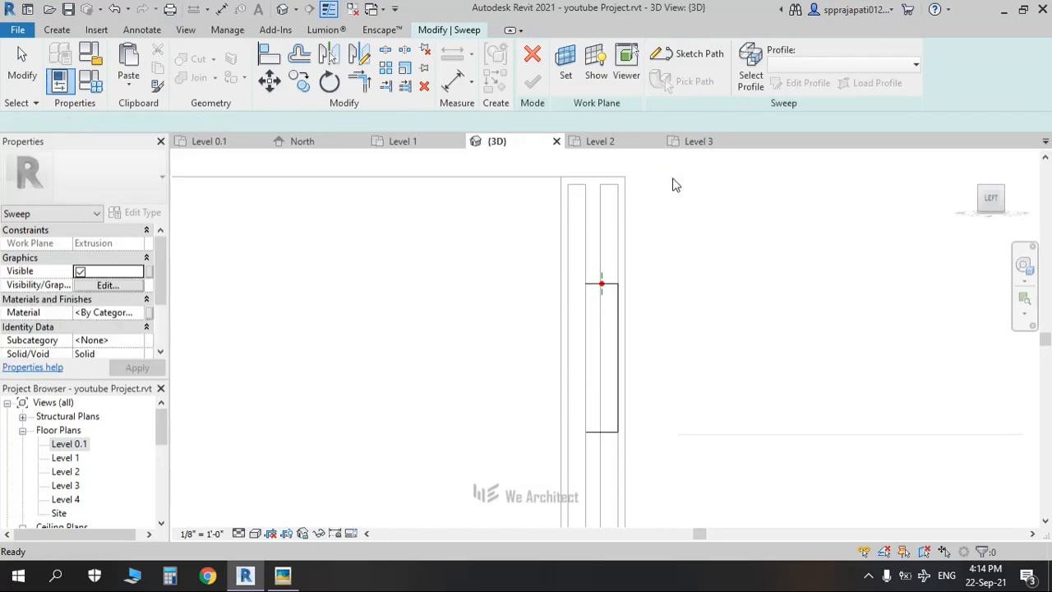
# Step: Draw a circular profile of about 0' 0 3/4" radius centred on the reference plane
pyautogui.click(749, 73)
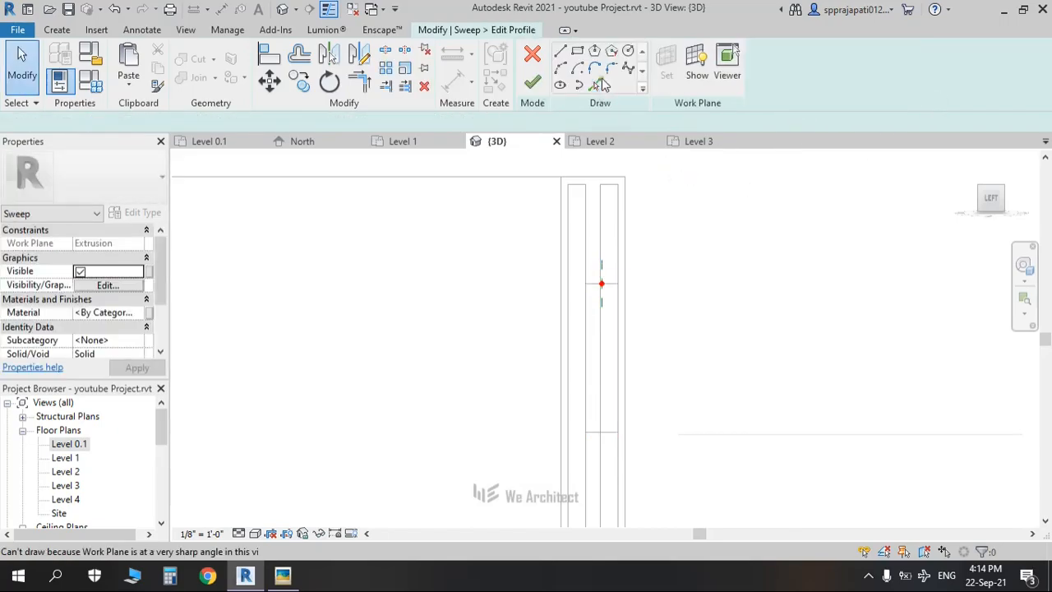
pyautogui.moveTo(777, 263)
pyautogui.keyDown('shift'); pyautogui.mouseDown(button='middle')
pyautogui.moveTo(756, 298)
pyautogui.moveTo(397, 265)
pyautogui.moveTo(665, 150)
pyautogui.mouseUp(button='middle'); pyautogui.keyUp('shift')
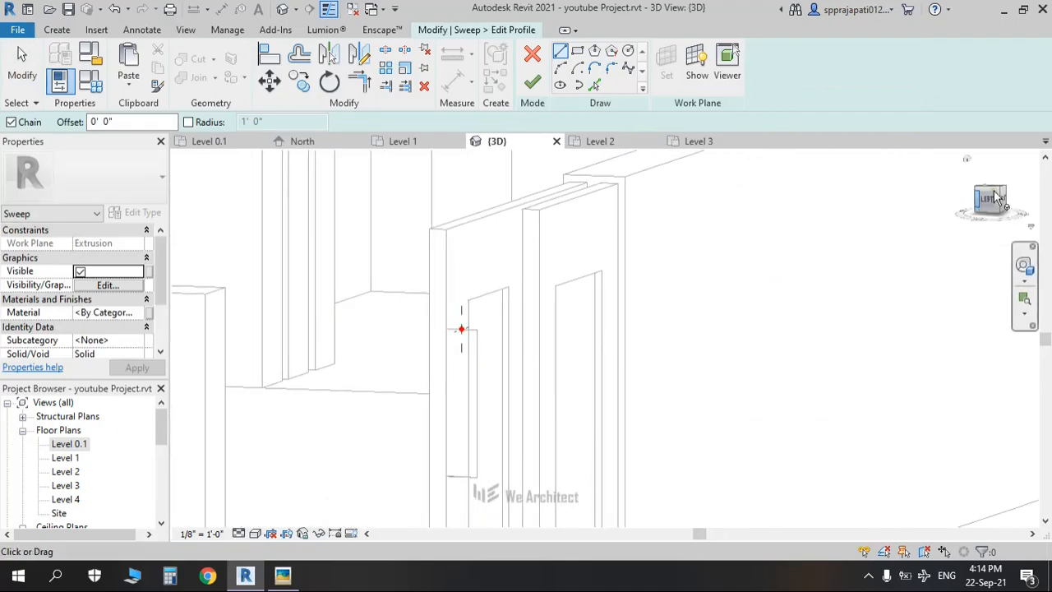
pyautogui.click(629, 51)
pyautogui.scroll(10, 588, 362)
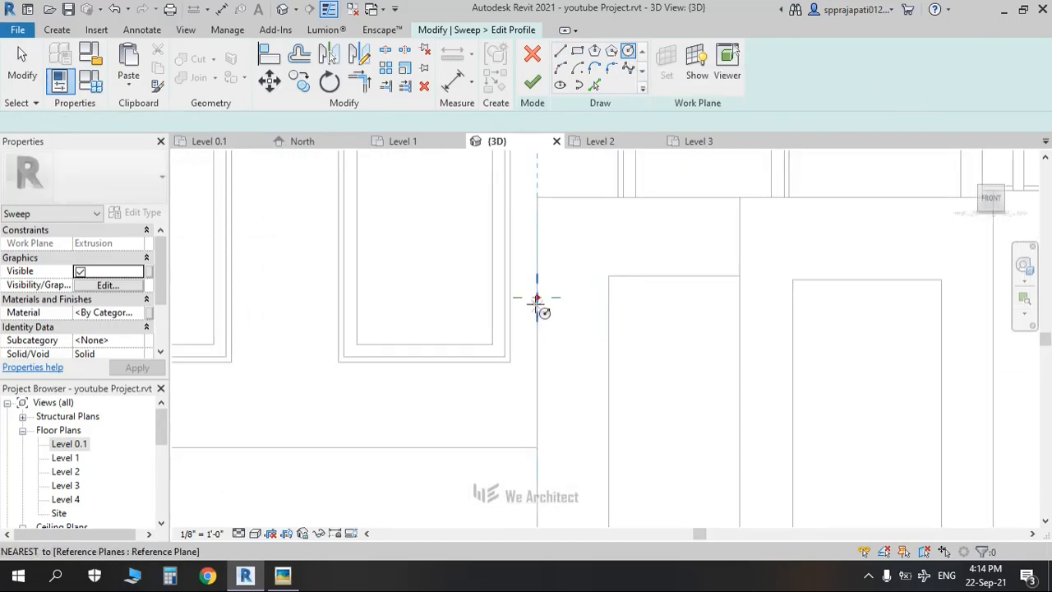
pyautogui.click(537, 299)
pyautogui.scroll(3, 547, 302)
pyautogui.scroll(2, 549, 306)
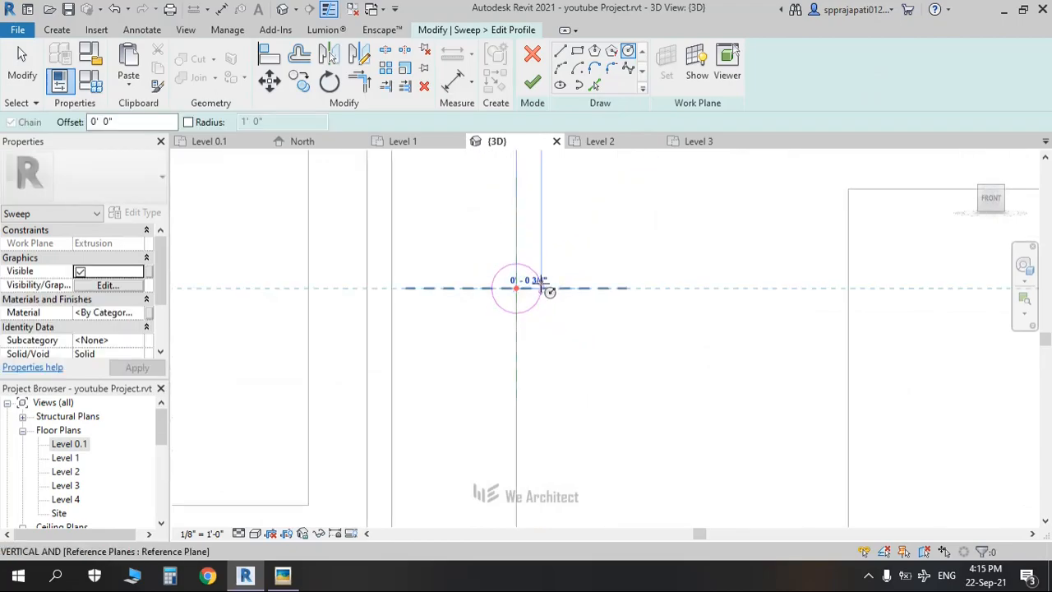
pyautogui.click(541, 283)
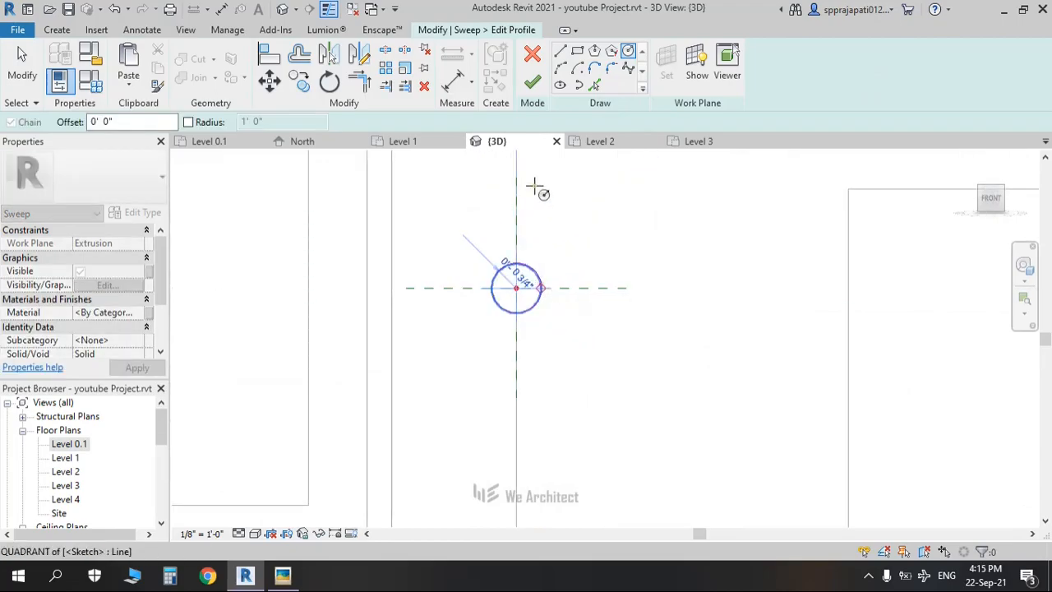
pyautogui.click(532, 82)
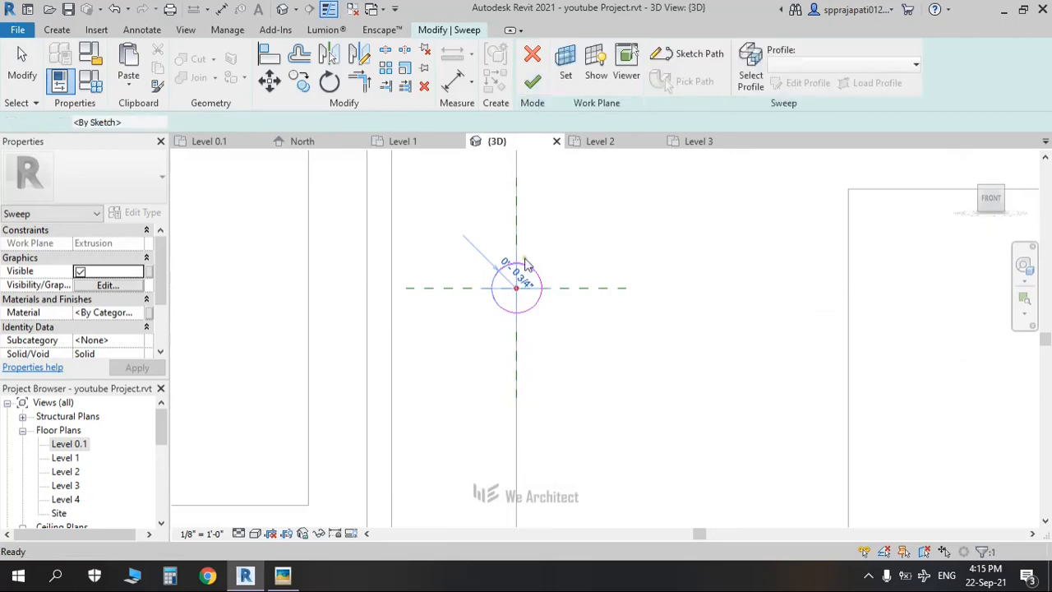
# Step: Finish the handle sweep and nudge it two steps to the right
pyautogui.click(533, 83)
pyautogui.scroll(-4, 638, 393)
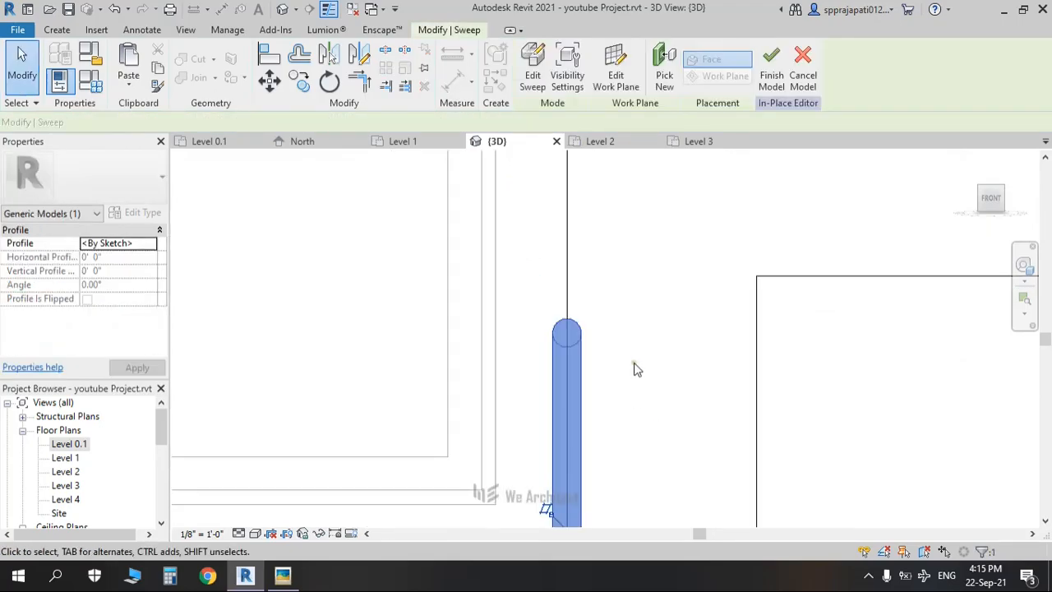
pyautogui.moveTo(630, 359); pyautogui.dragTo(515, 250, button='middle')
pyautogui.scroll(-1, 490, 342)
pyautogui.scroll(2, 488, 349)
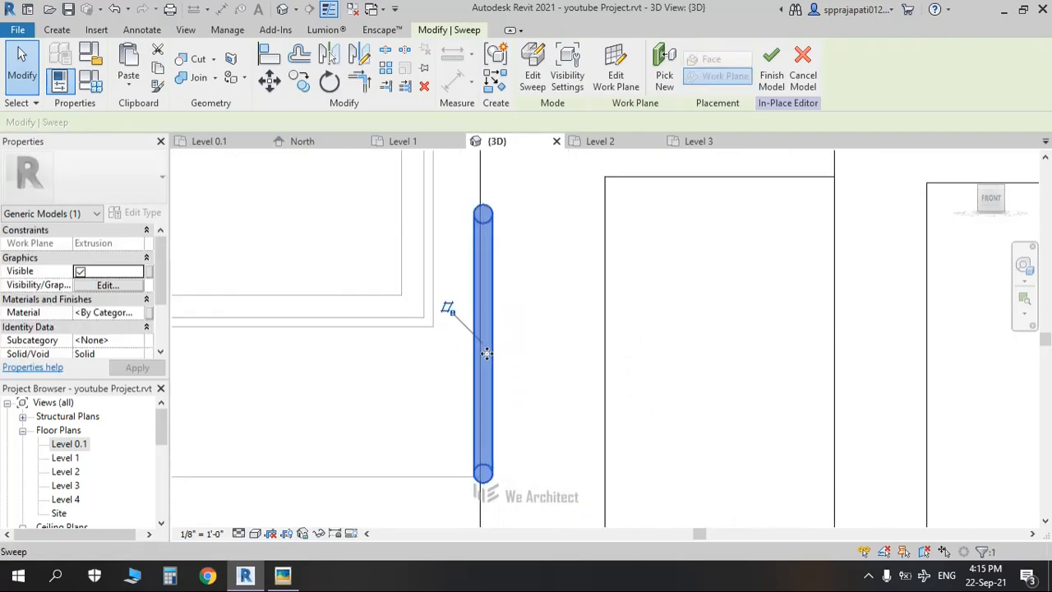
pyautogui.press('Right')
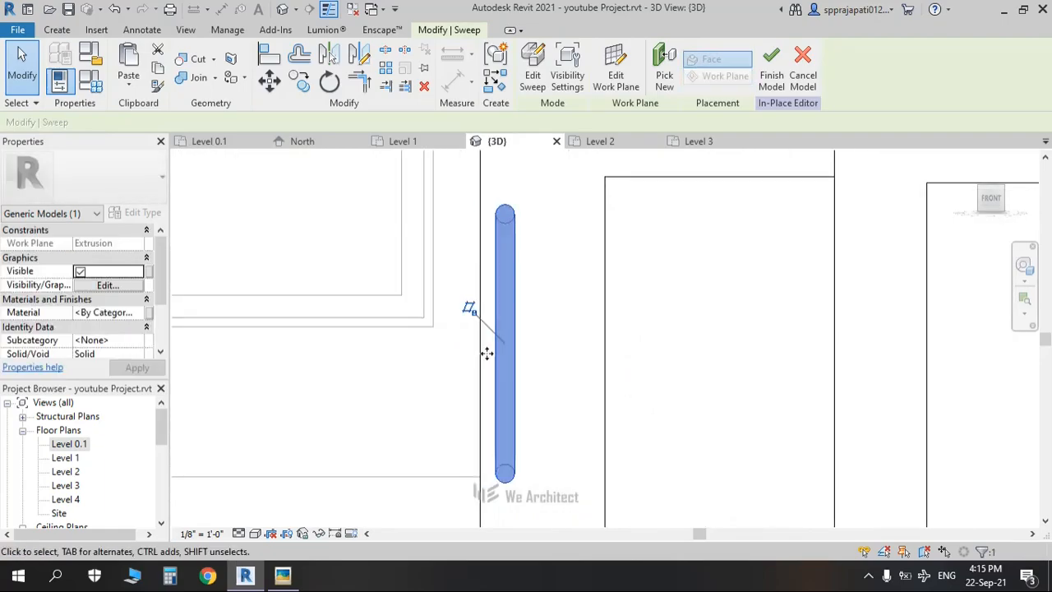
pyautogui.press('Right')
pyautogui.press('Right')
pyautogui.press('Right')
pyautogui.press('Right')
pyautogui.press('Right')
pyautogui.press('Right')
pyautogui.press('Right')
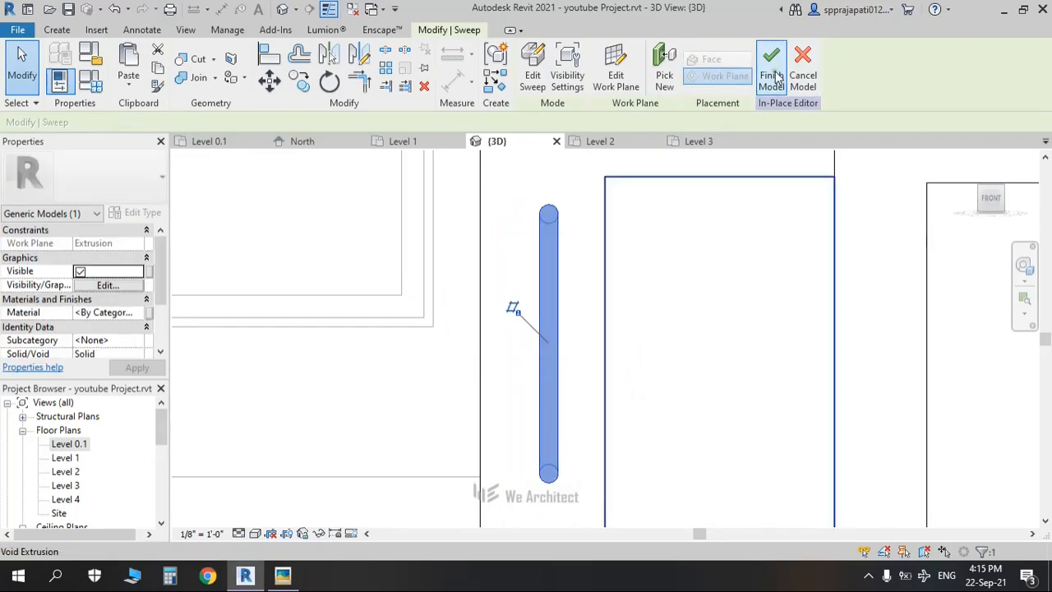
# Step: Finish the in-place gate model, orbit around to inspect it and reselect the gate
pyautogui.click(776, 75)
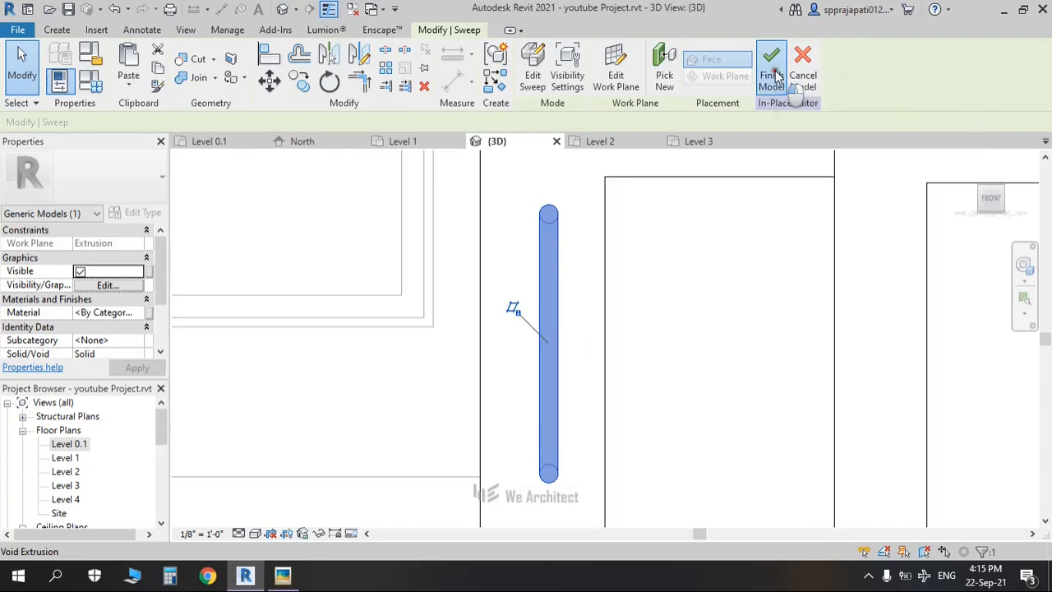
pyautogui.scroll(-3, 567, 304)
pyautogui.scroll(-4, 568, 300)
pyautogui.moveTo(549, 310)
pyautogui.mouseDown(button='middle')
pyautogui.moveTo(580, 361)
pyautogui.moveTo(550, 321)
pyautogui.mouseUp(button='middle')
pyautogui.moveTo(564, 406); pyautogui.dragTo(762, 471, button='middle')
pyautogui.moveTo(685, 472); pyautogui.dragTo(373, 426, button='middle')
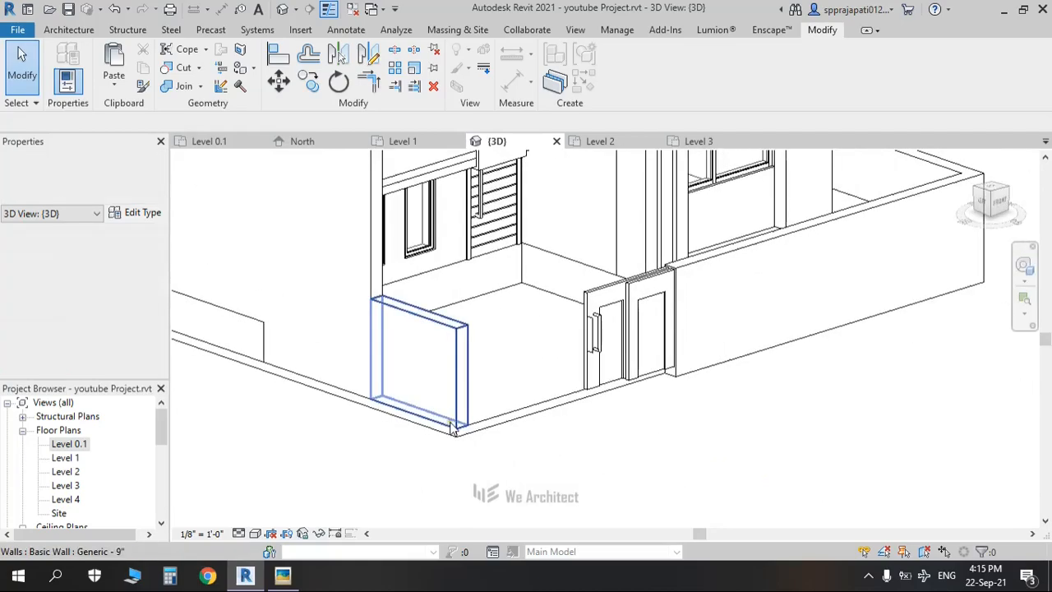
pyautogui.click(588, 301)
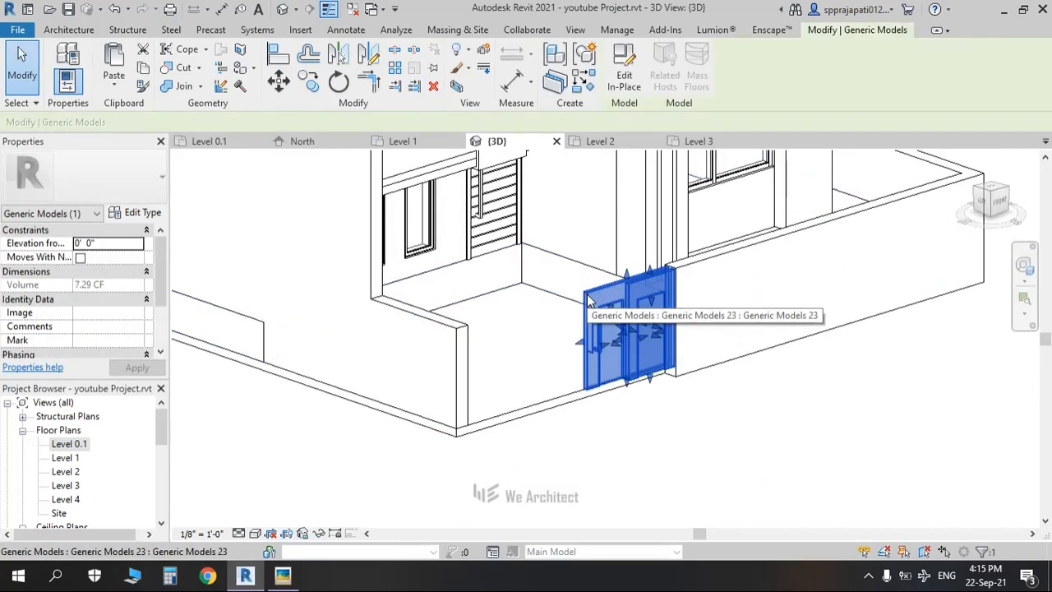
pyautogui.click(662, 447)
pyautogui.moveTo(663, 448); pyautogui.dragTo(640, 433, button='middle')
pyautogui.scroll(5, 640, 433)
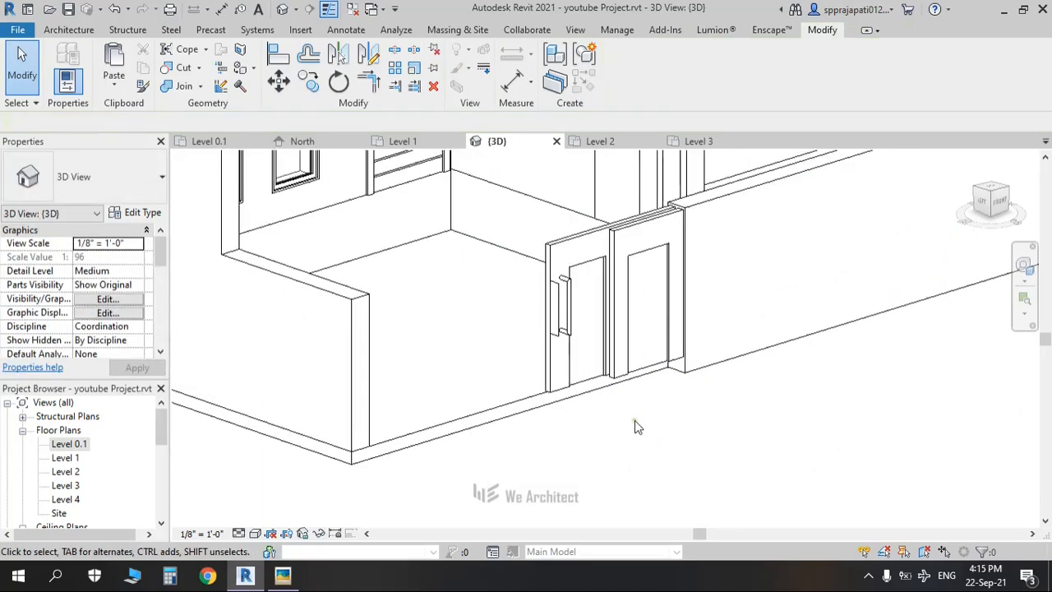
pyautogui.click(555, 298)
pyautogui.scroll(3, 555, 297)
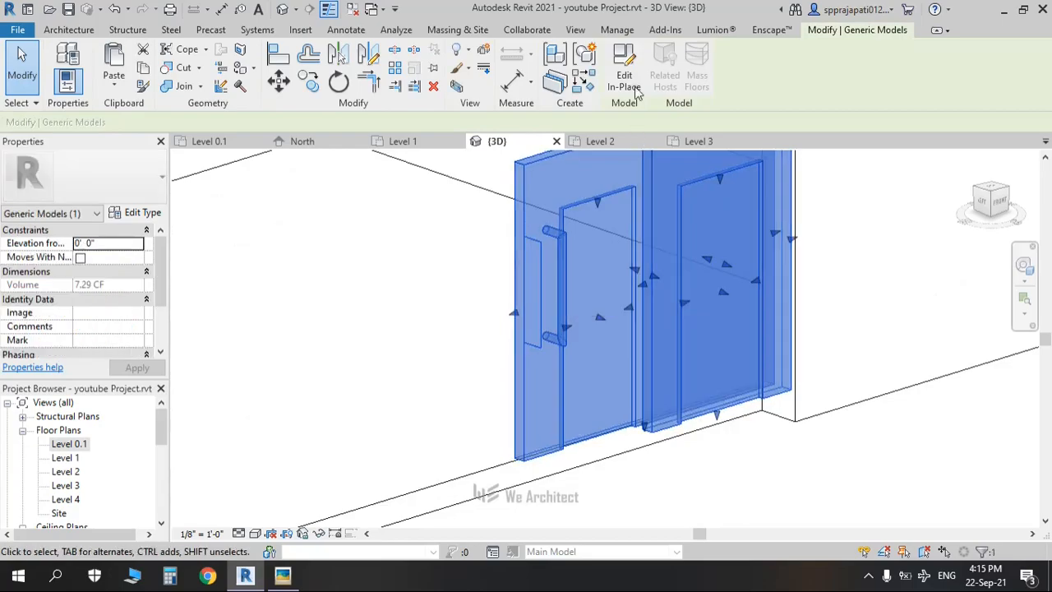
# Step: Edit the gate in place and delete the two leftover model lines
pyautogui.click(624, 64)
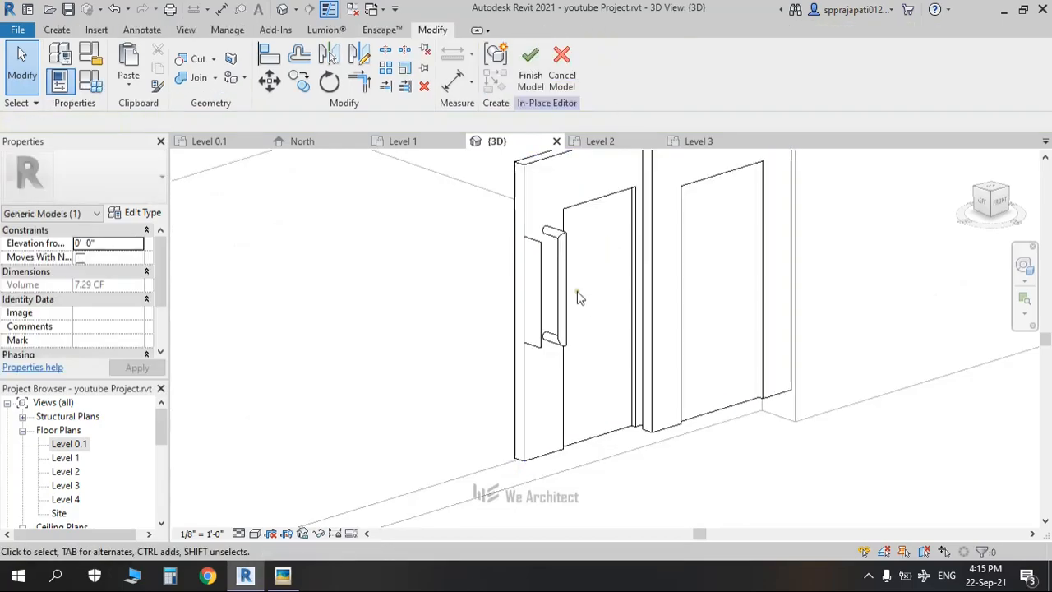
pyautogui.click(541, 276)
pyautogui.press('Delete')
pyautogui.press('Delete')
pyautogui.click(533, 351)
pyautogui.press('Delete')
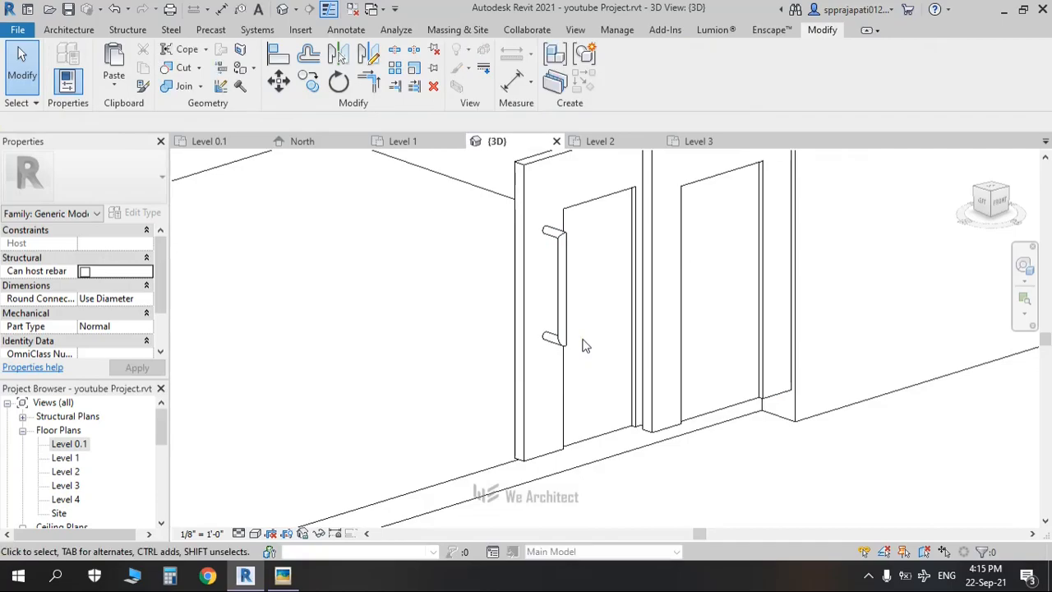
pyautogui.scroll(-4, 567, 353)
pyautogui.keyDown('shift'); pyautogui.moveTo(682, 451); pyautogui.dragTo(617, 448, button='middle'); pyautogui.keyUp('shift')
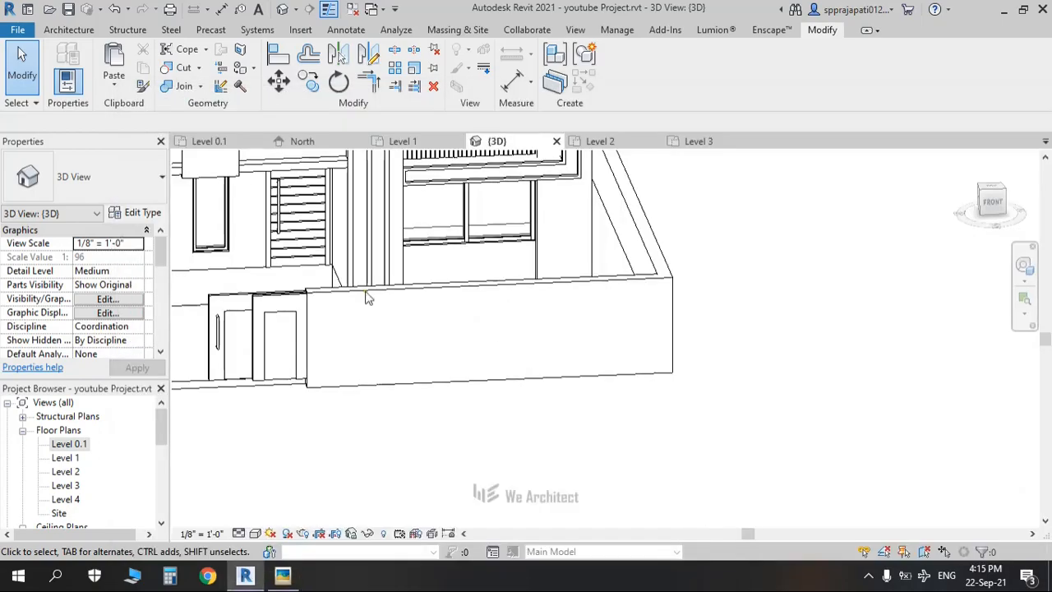
# Step: In the Level 1 plan, split the bottom boundary wall at the gate edge
pyautogui.doubleClick(66, 458)
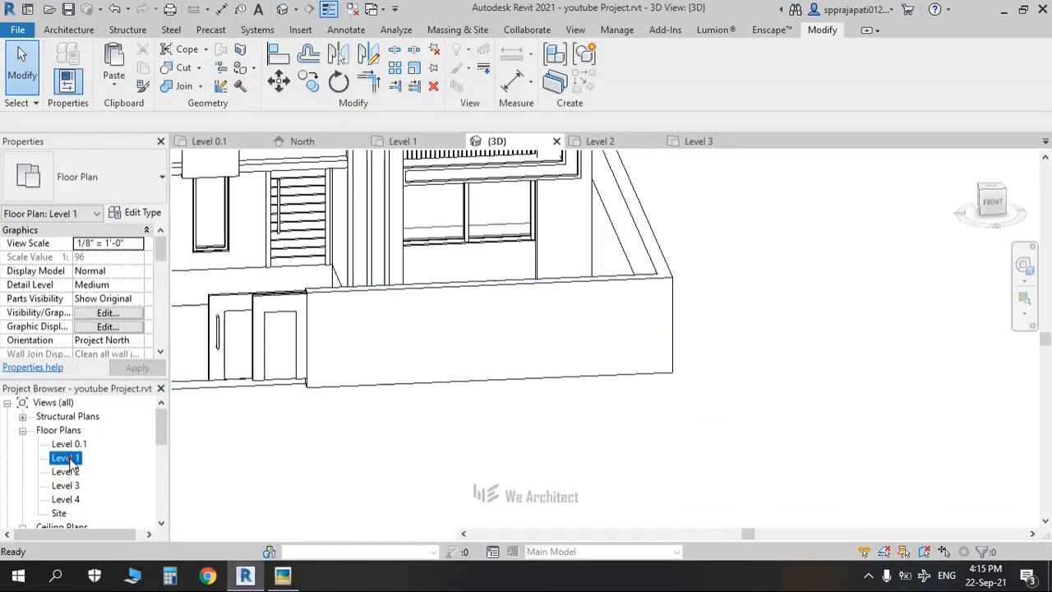
pyautogui.scroll(2, 405, 346)
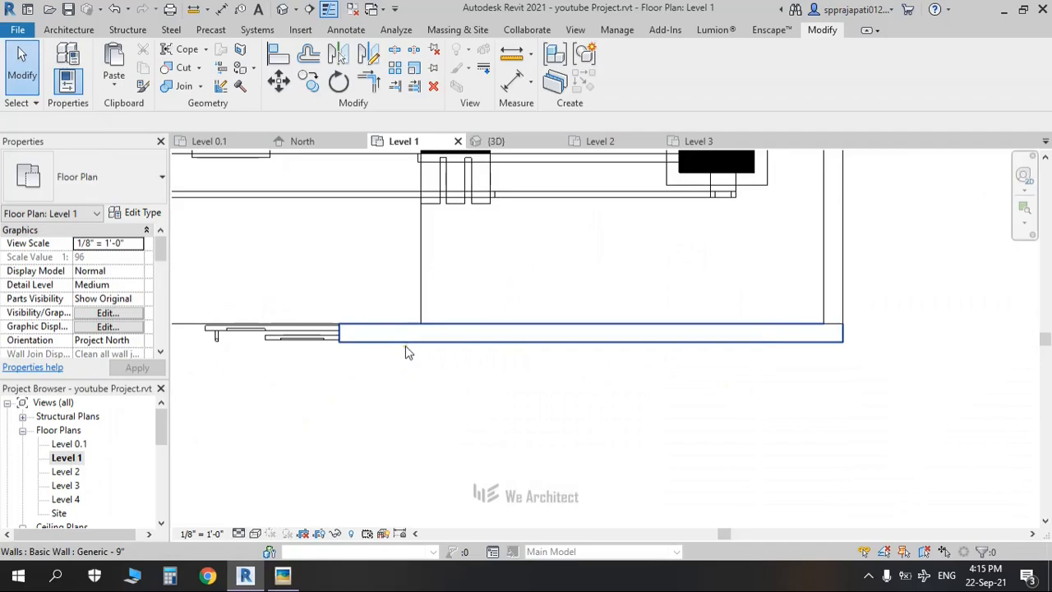
pyautogui.hotkey('alt', 'Tab')
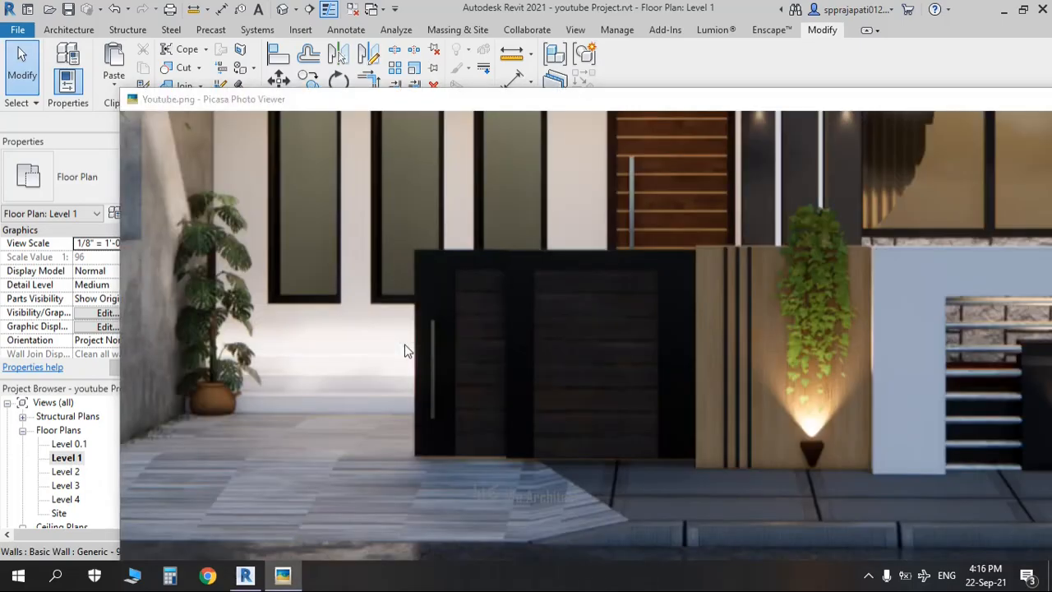
pyautogui.hotkey('alt', 'Tab')
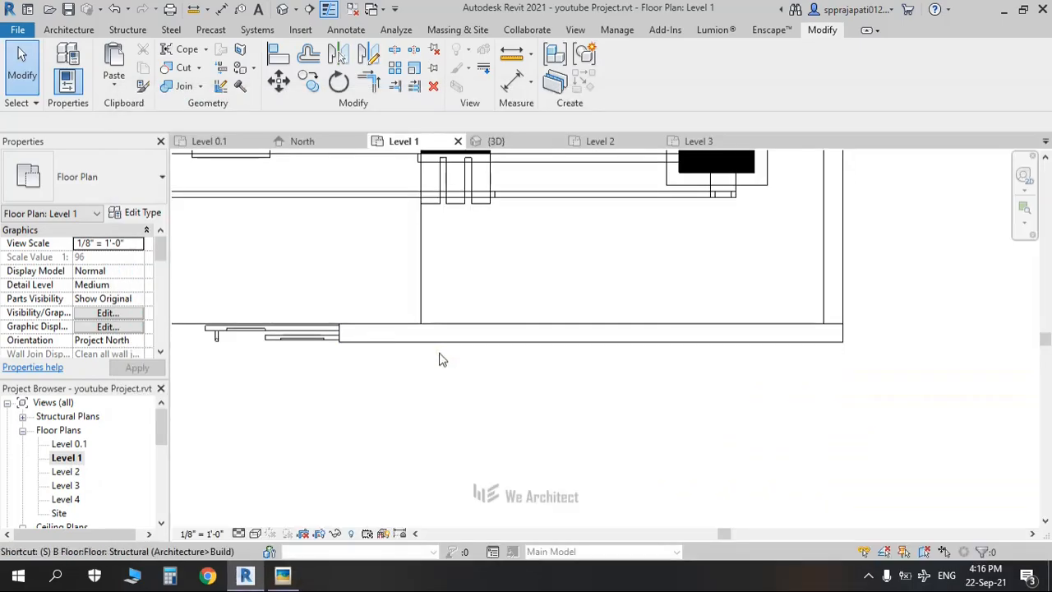
pyautogui.click(453, 339)
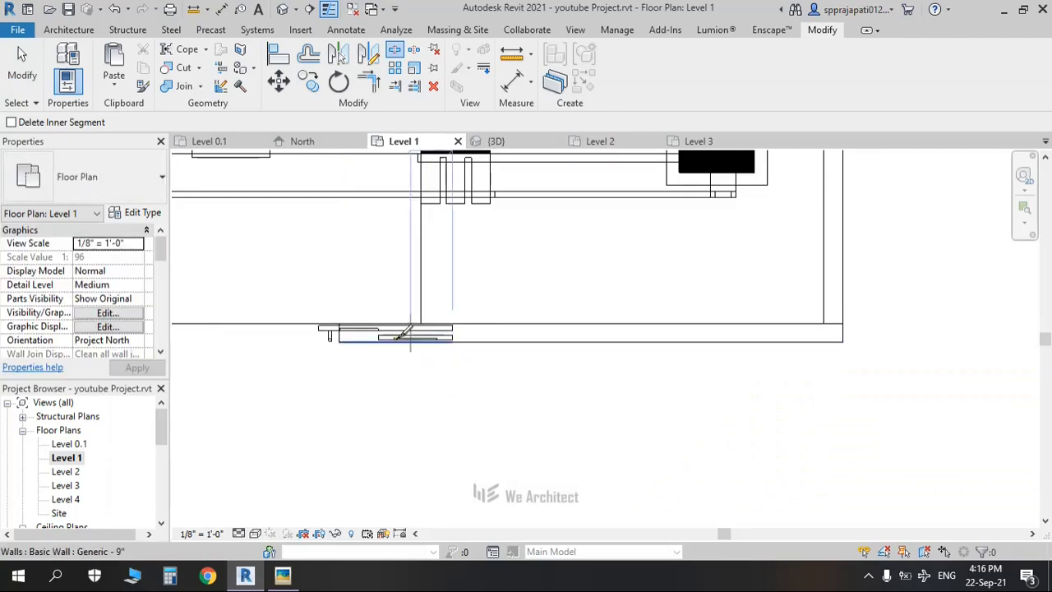
pyautogui.scroll(3, 396, 345)
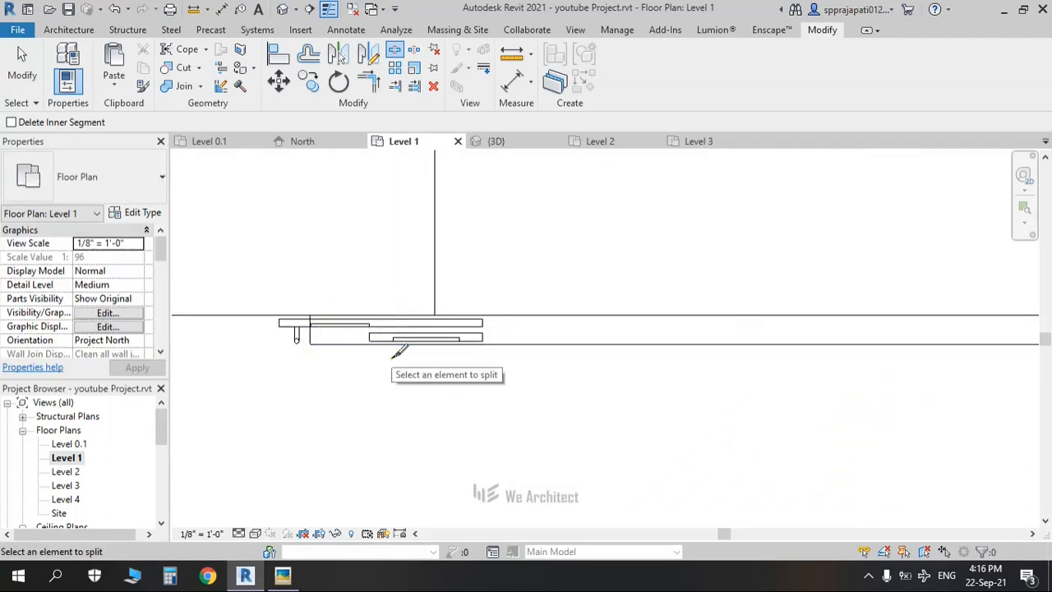
pyautogui.scroll(-3, 396, 352)
pyautogui.scroll(2, 395, 352)
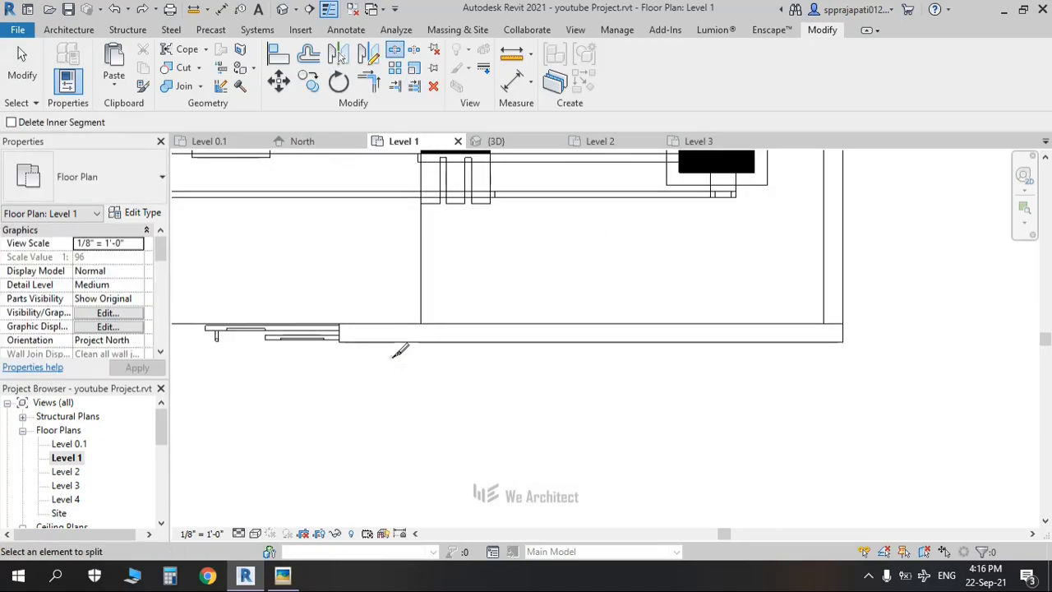
pyautogui.click(423, 333)
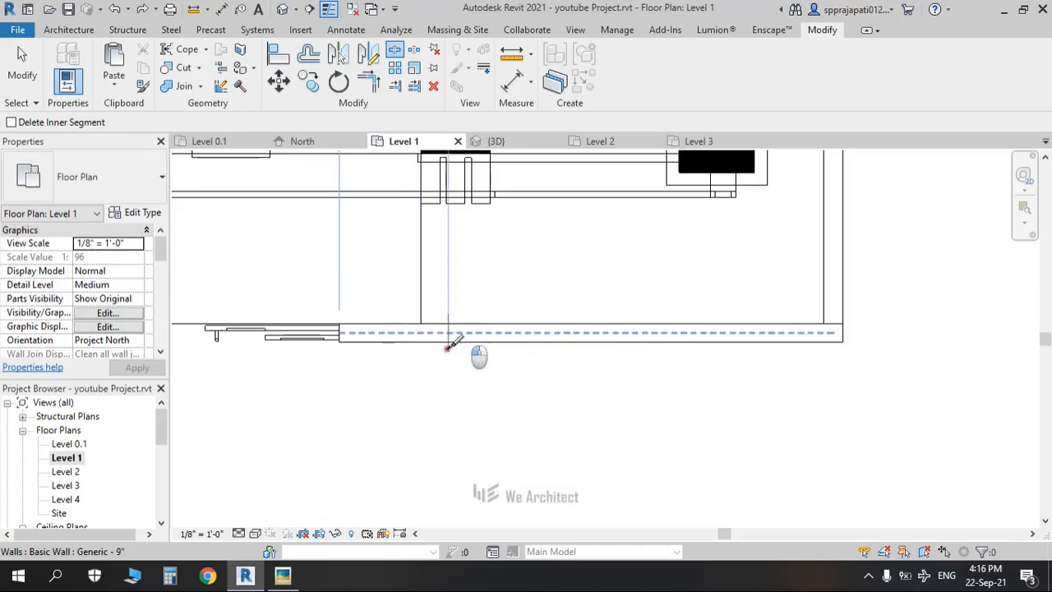
pyautogui.click(448, 343)
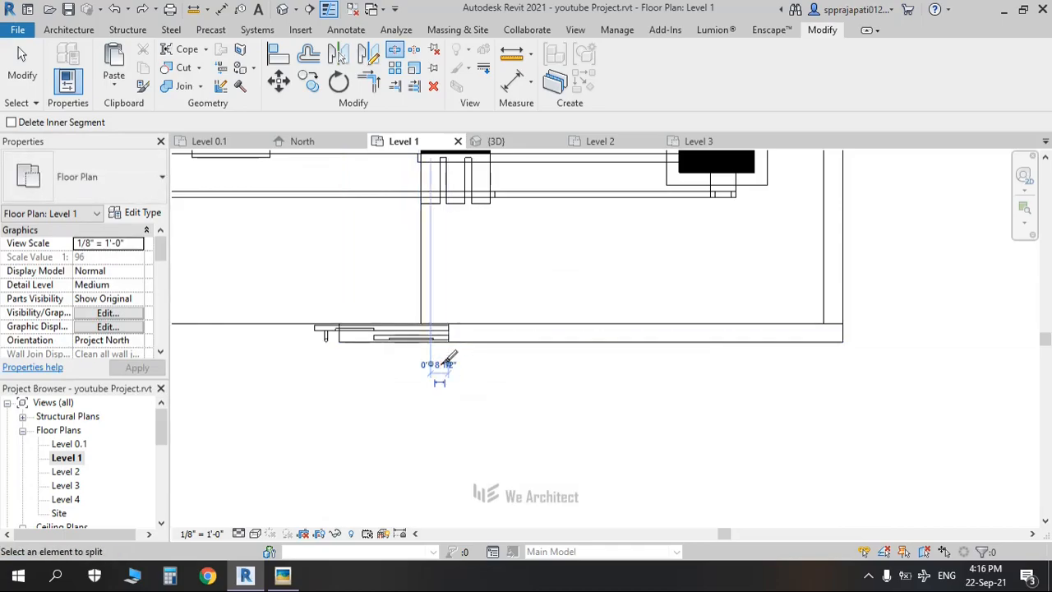
pyautogui.press('Escape')
pyautogui.press('Escape')
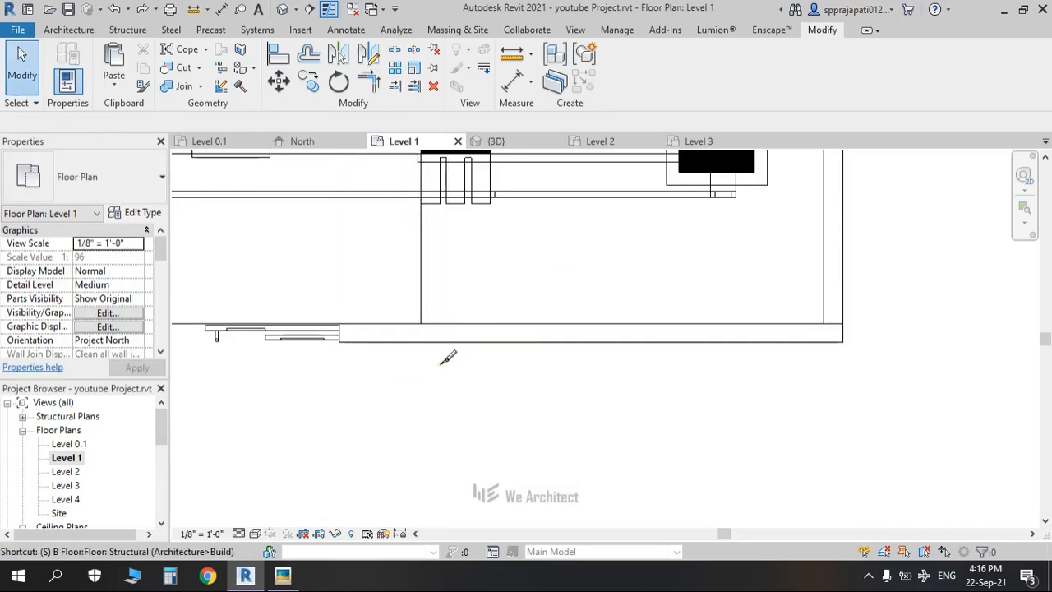
# Step: Restart Split Element with SL, then go to the default 3D view
pyautogui.press('s')
pyautogui.press('l')
pyautogui.scroll(2, 430, 349)
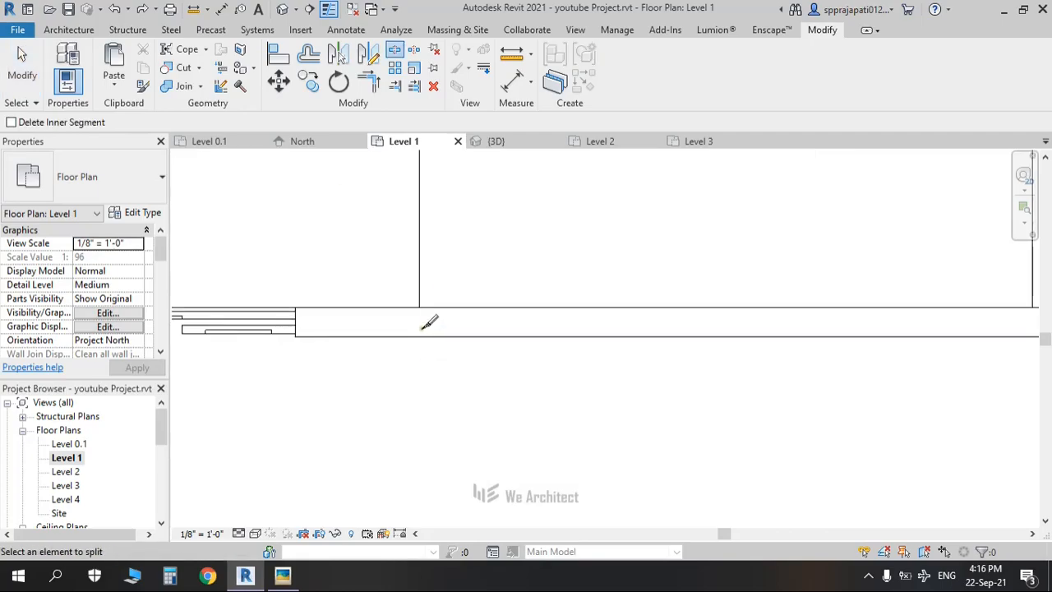
pyautogui.click(282, 9)
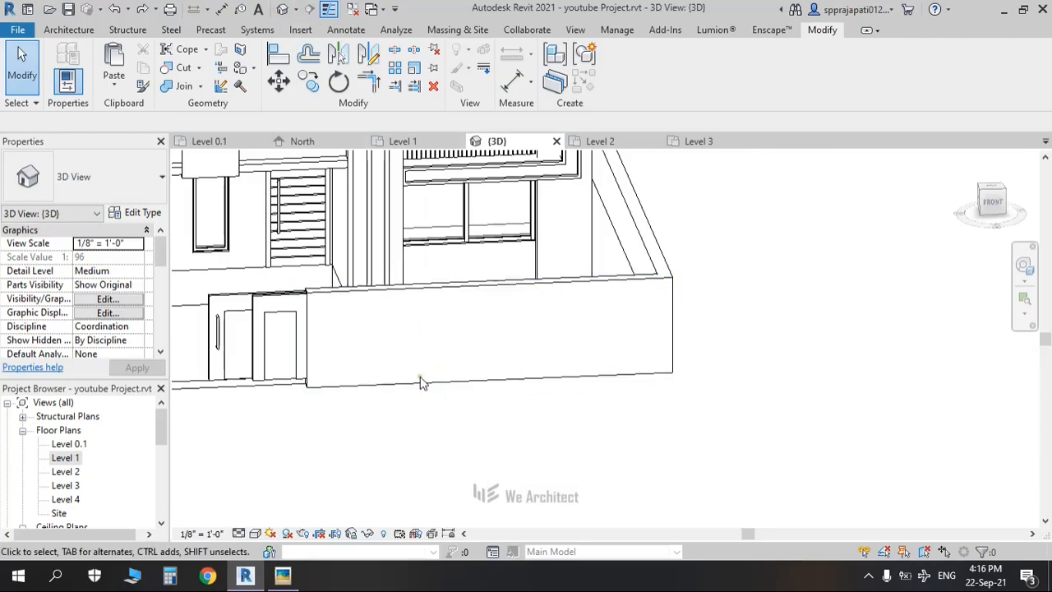
pyautogui.press('s')
pyautogui.press('l')
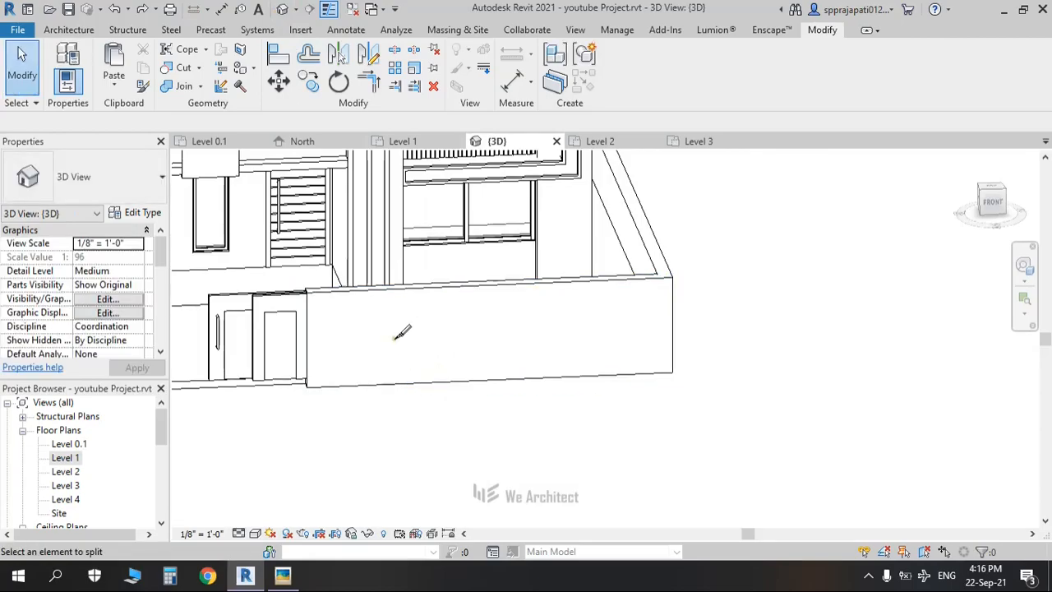
pyautogui.click(407, 287)
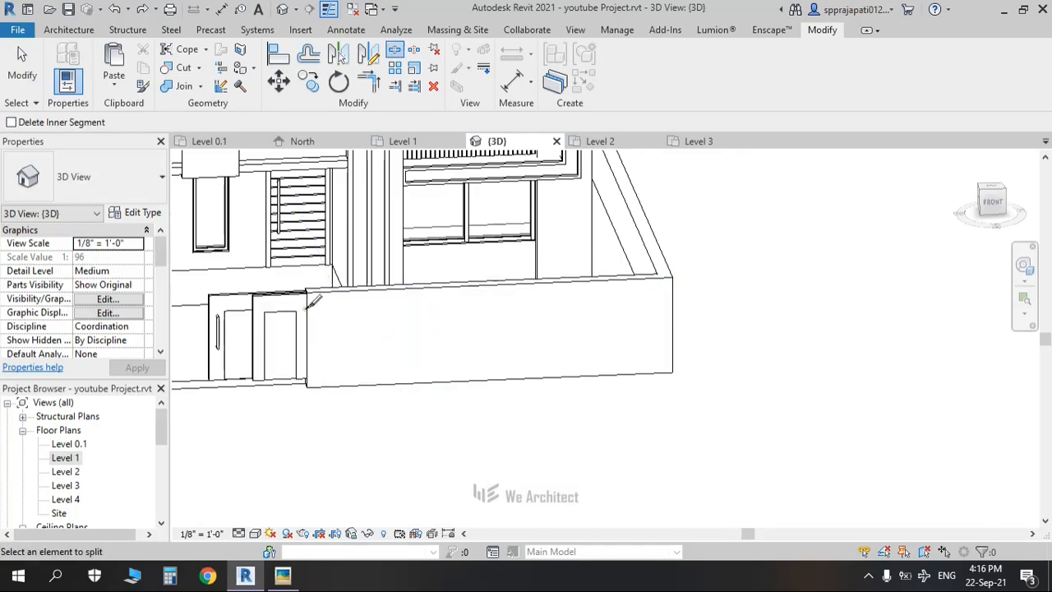
pyautogui.keyDown('shift'); pyautogui.moveTo(278, 307); pyautogui.dragTo(338, 378, button='middle'); pyautogui.keyUp('shift')
pyautogui.scroll(2, 502, 365)
pyautogui.moveTo(502, 365); pyautogui.dragTo(561, 353, button='middle')
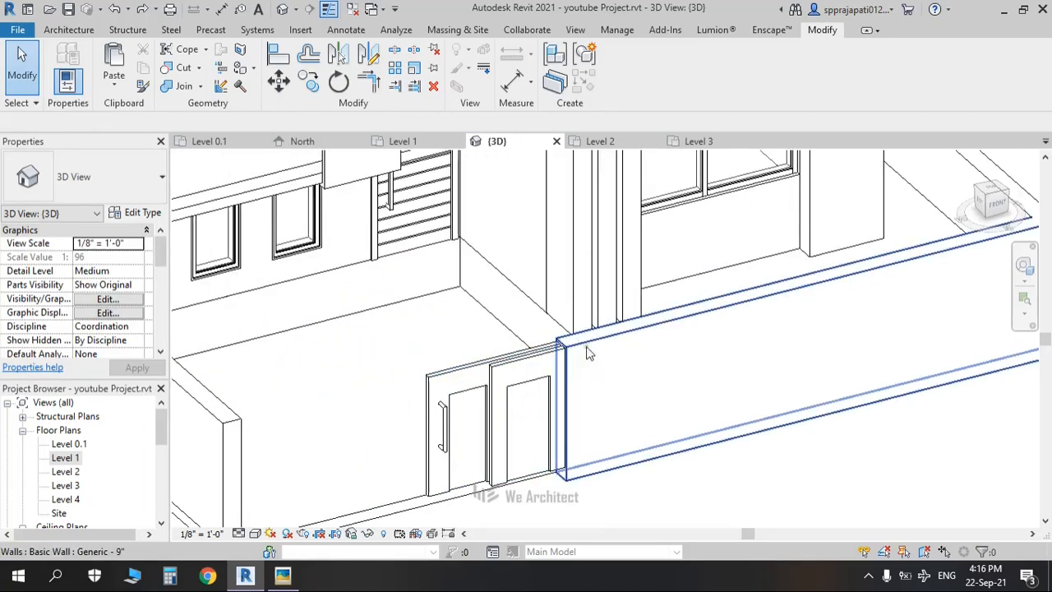
pyautogui.moveTo(540, 359); pyautogui.dragTo(425, 313, button='middle')
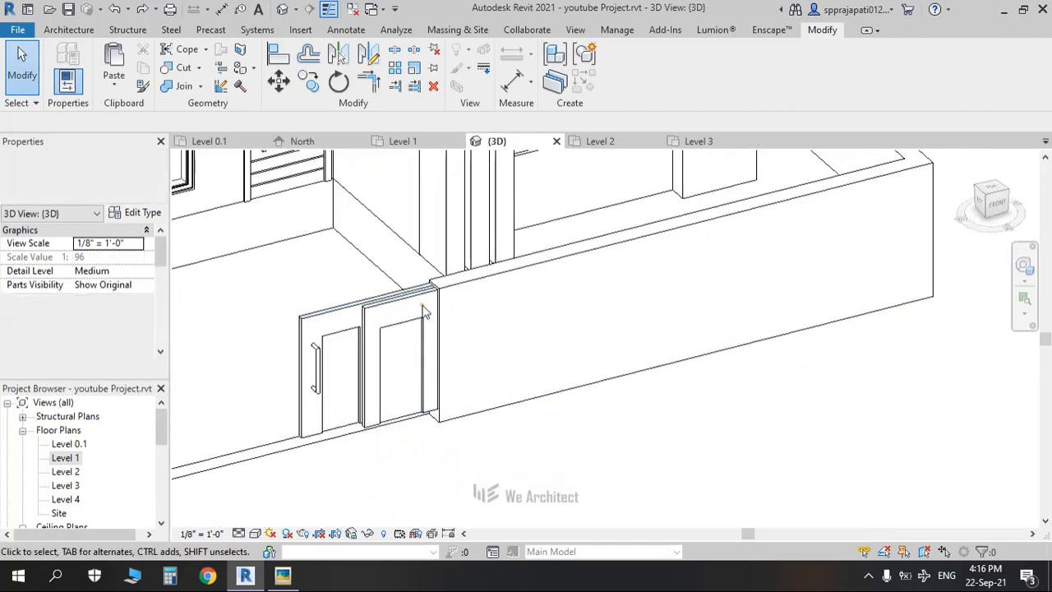
pyautogui.scroll(2, 425, 313)
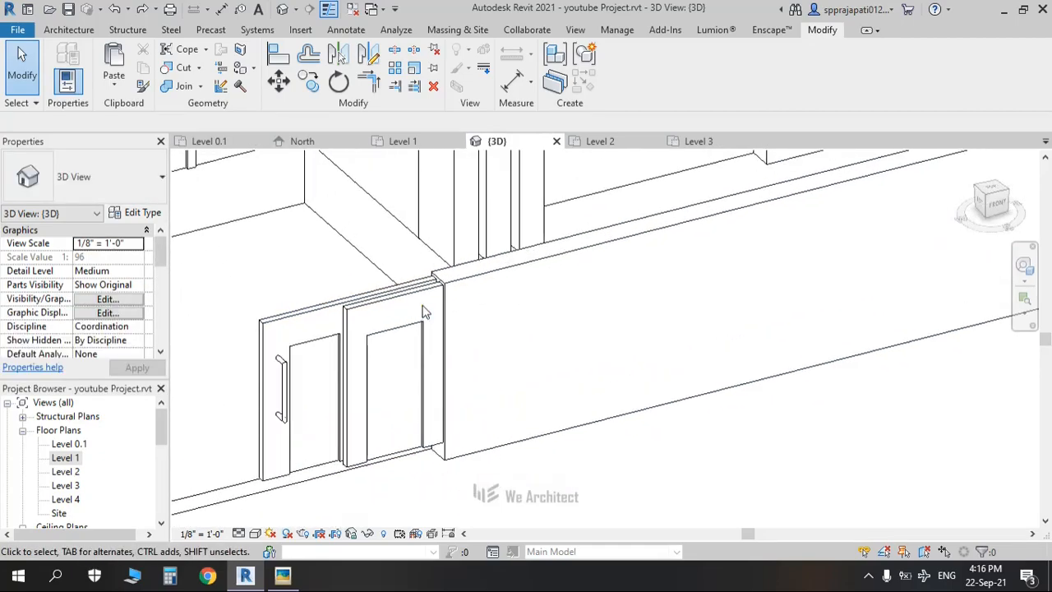
pyautogui.hotkey('alt', 'Tab')
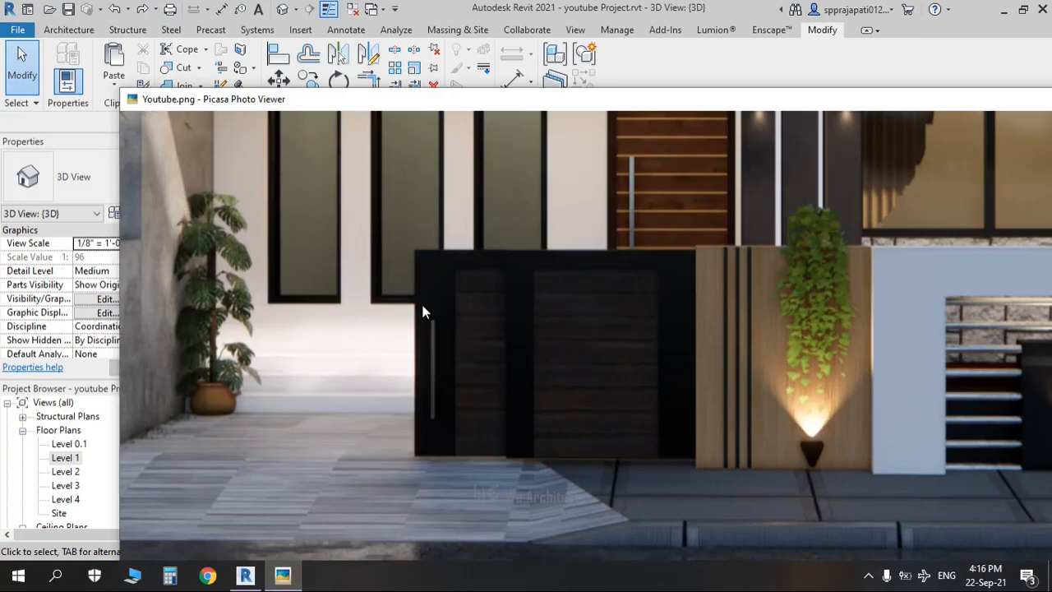
pyautogui.scroll(2, 851, 370)
pyautogui.scroll(-1, 850, 370)
pyautogui.moveTo(851, 370); pyautogui.dragTo(614, 296)
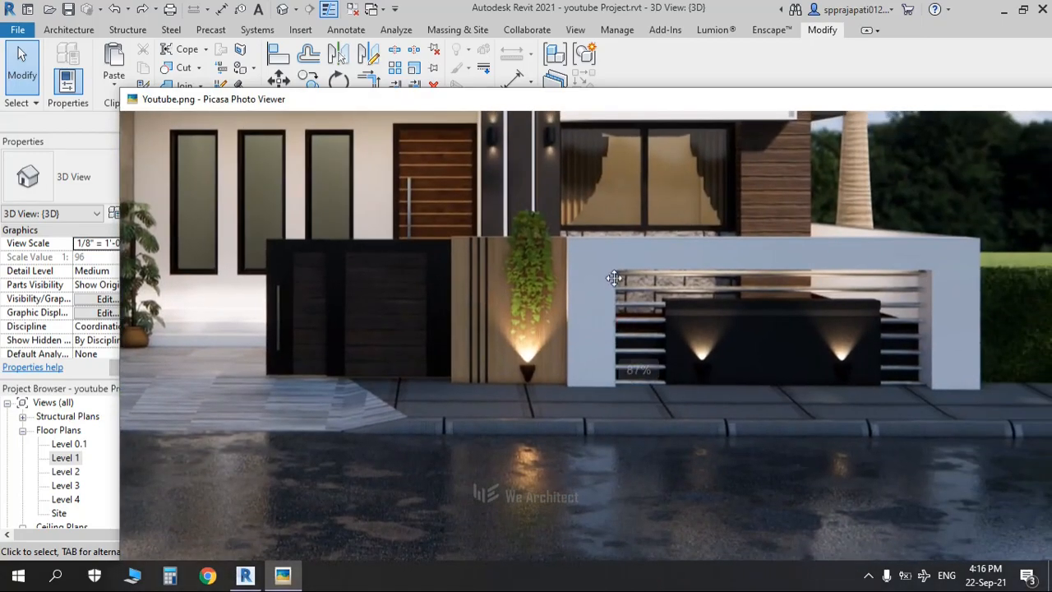
pyautogui.hotkey('alt', 'Tab')
pyautogui.moveTo(594, 406); pyautogui.dragTo(330, 441, button='middle')
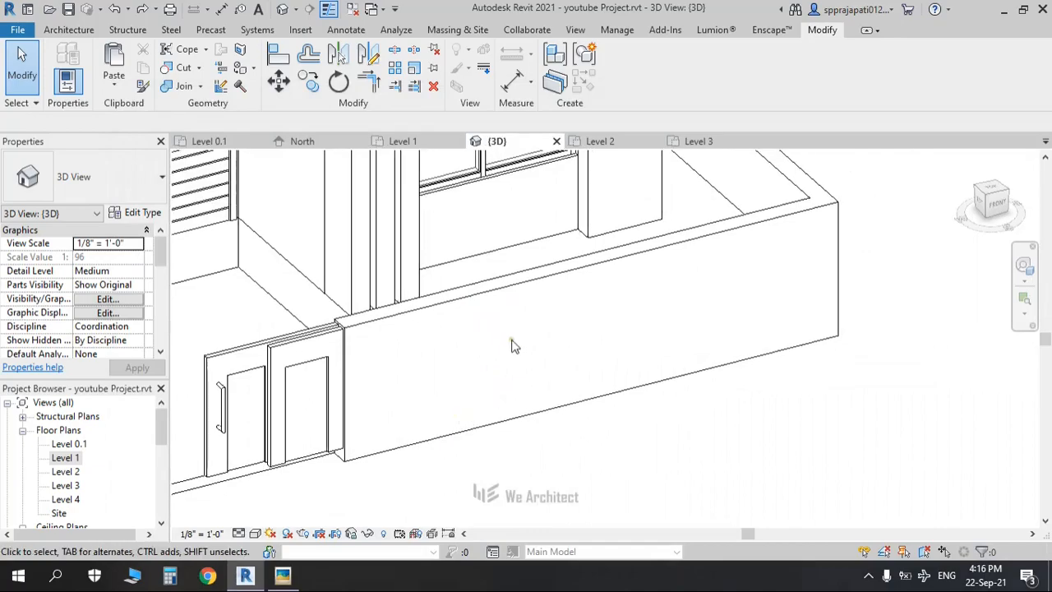
# Step: Undo the earlier wall split and abandon the split attempts in the 3D view
pyautogui.click(507, 288)
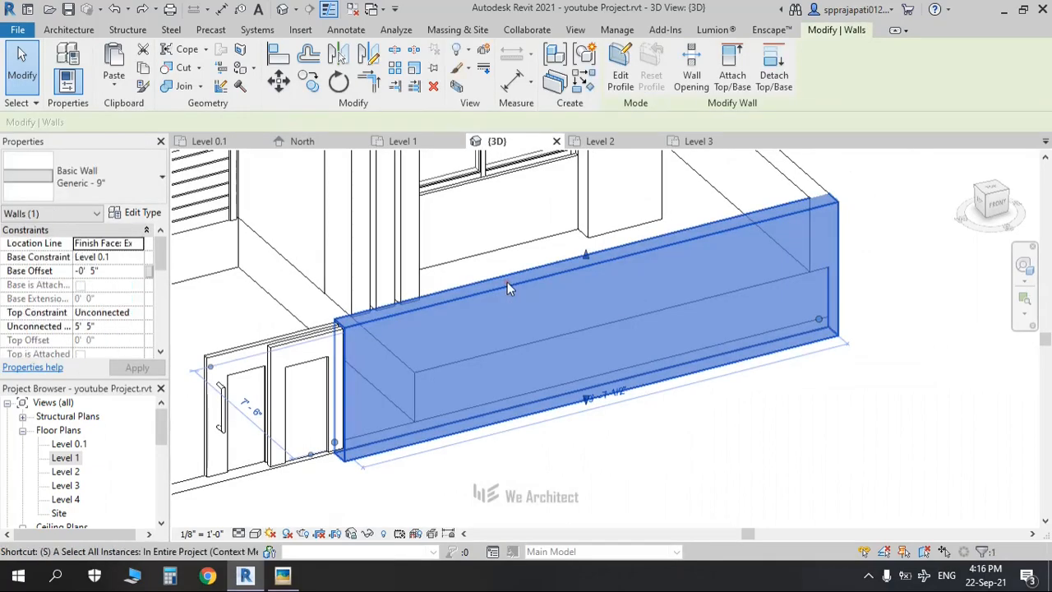
pyautogui.press('l')
pyautogui.press('Escape')
pyautogui.hotkey('ctrl', 'z')
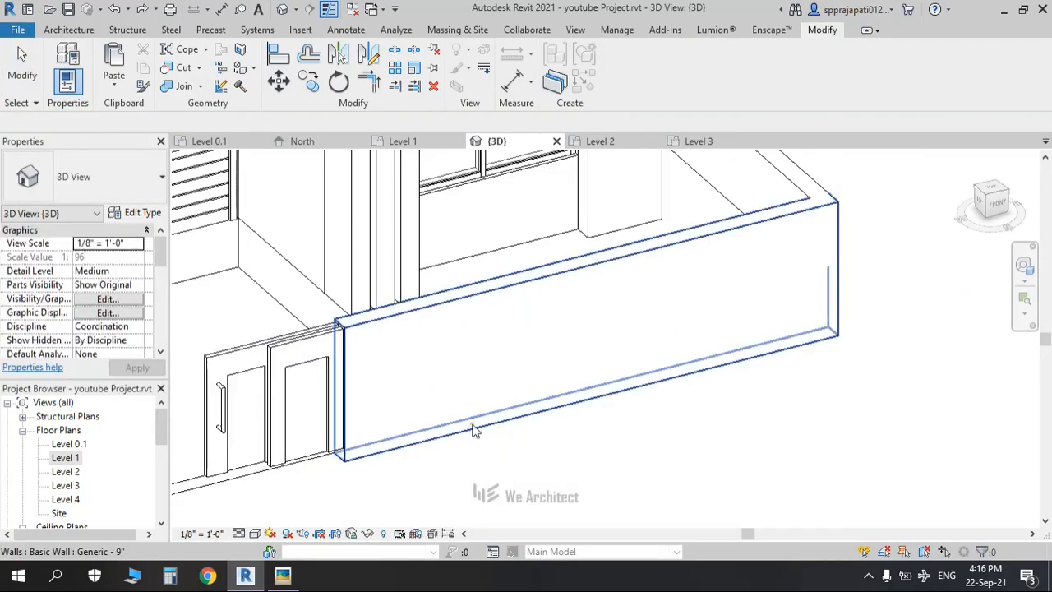
pyautogui.moveTo(415, 427); pyautogui.dragTo(485, 410, button='middle')
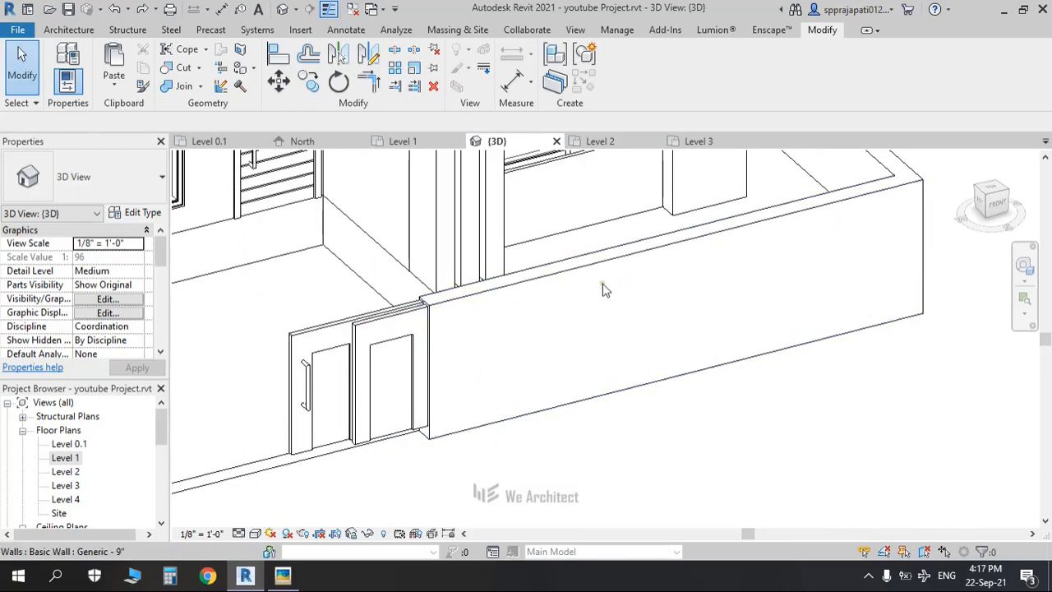
pyautogui.press('l')
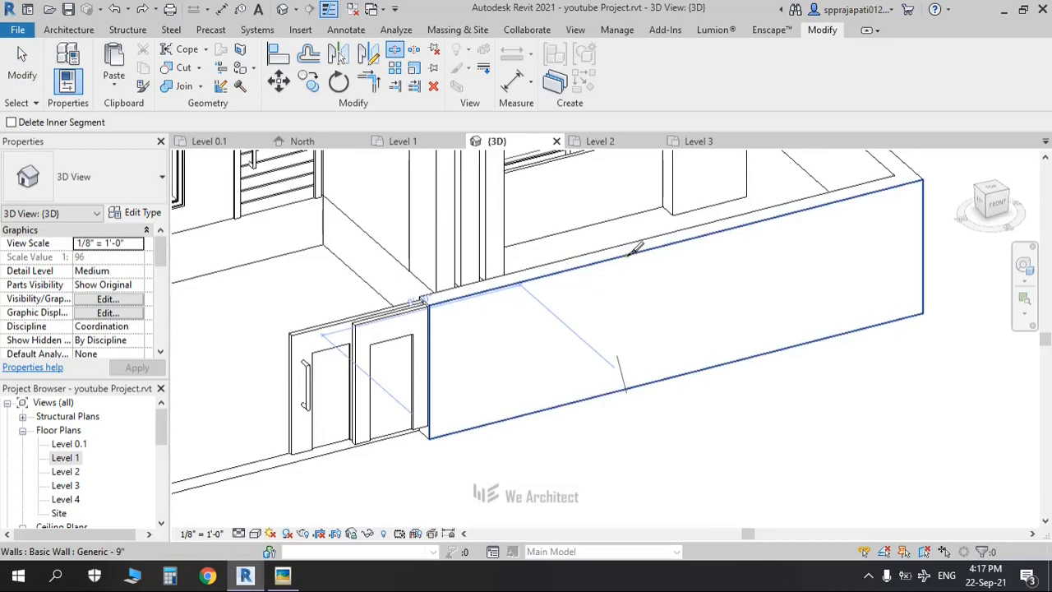
pyautogui.press('Escape')
# Step: In the Level 1 plan, split the boundary wall at the gate's end using SL
pyautogui.doubleClick(65, 457)
pyautogui.scroll(-3, 667, 411)
pyautogui.press('s')
pyautogui.press('l')
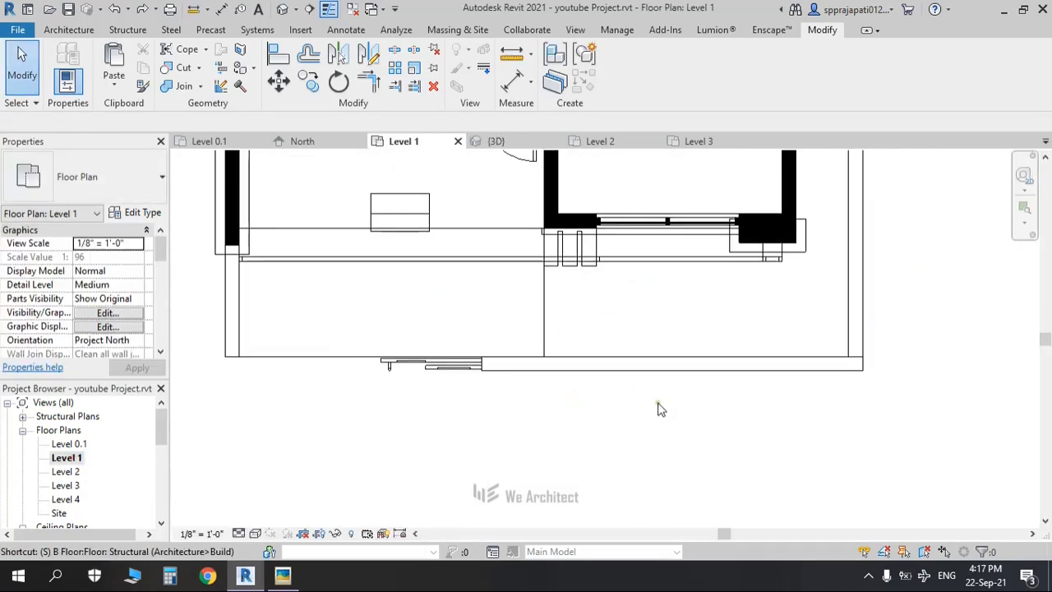
pyautogui.scroll(3, 575, 370)
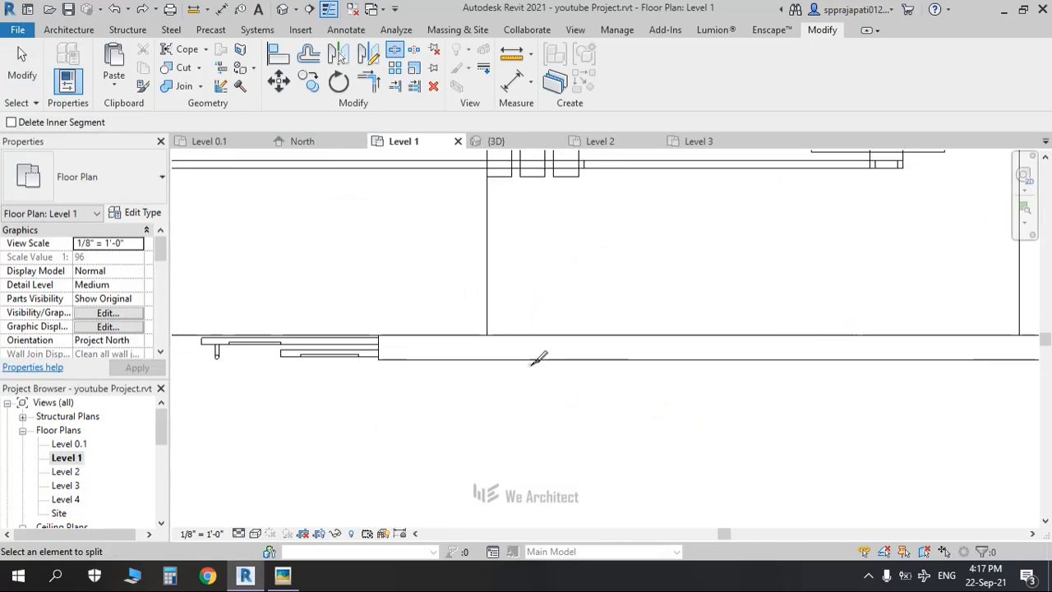
pyautogui.click(574, 359)
pyautogui.press('Escape')
# Step: Return to the default 3D view and orbit to face the split wall
pyautogui.scroll(-2, 451, 418)
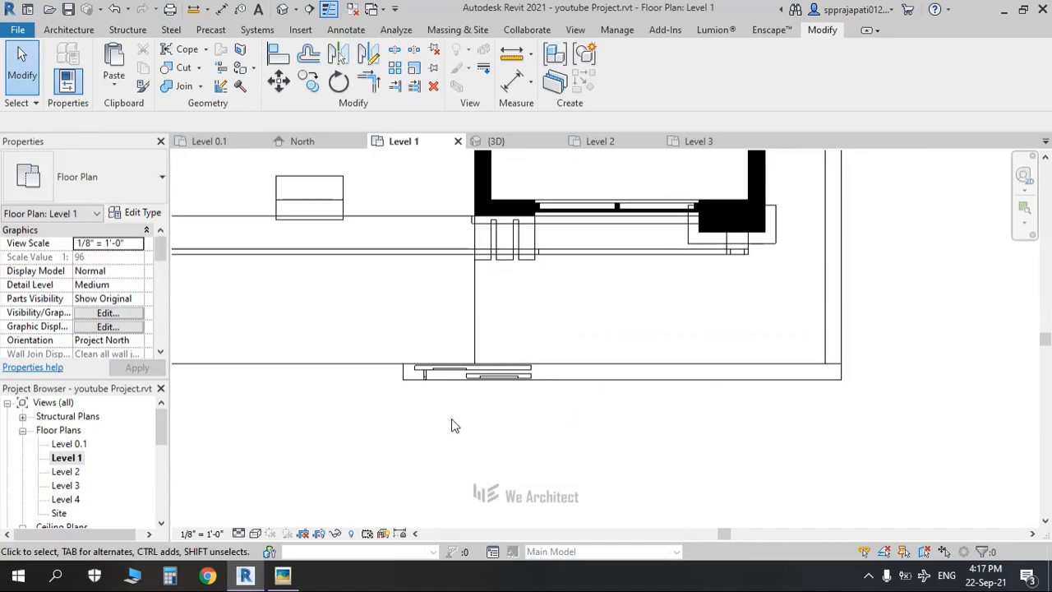
pyautogui.click(281, 9)
pyautogui.keyDown('shift'); pyautogui.moveTo(539, 360); pyautogui.dragTo(517, 332, button='middle'); pyautogui.keyUp('shift')
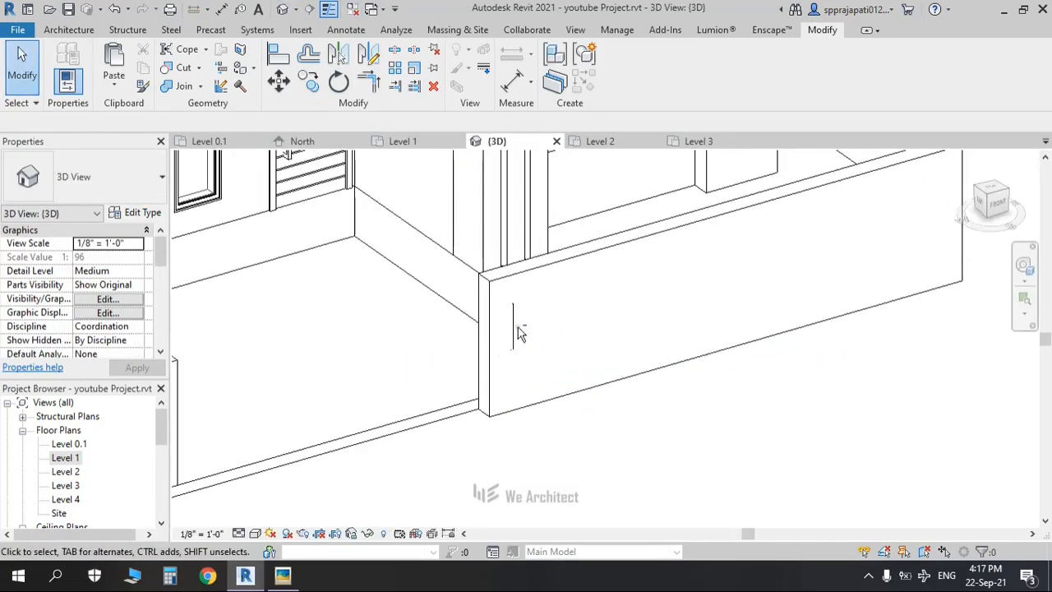
# Step: Switch the 3D view to Wireframe and open the gate's in-place model for editing
pyautogui.click(263, 534)
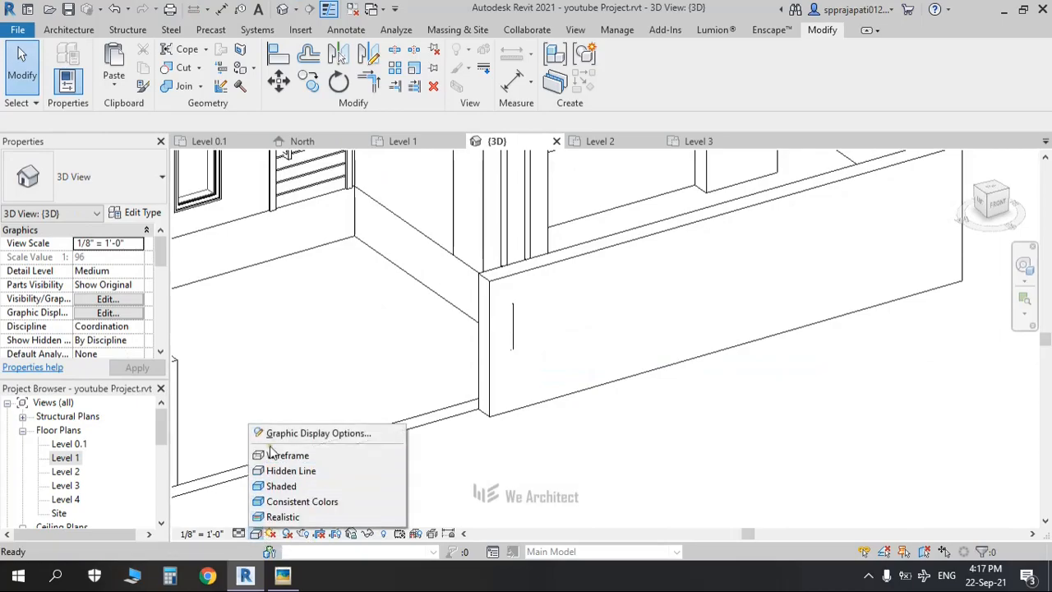
pyautogui.click(272, 453)
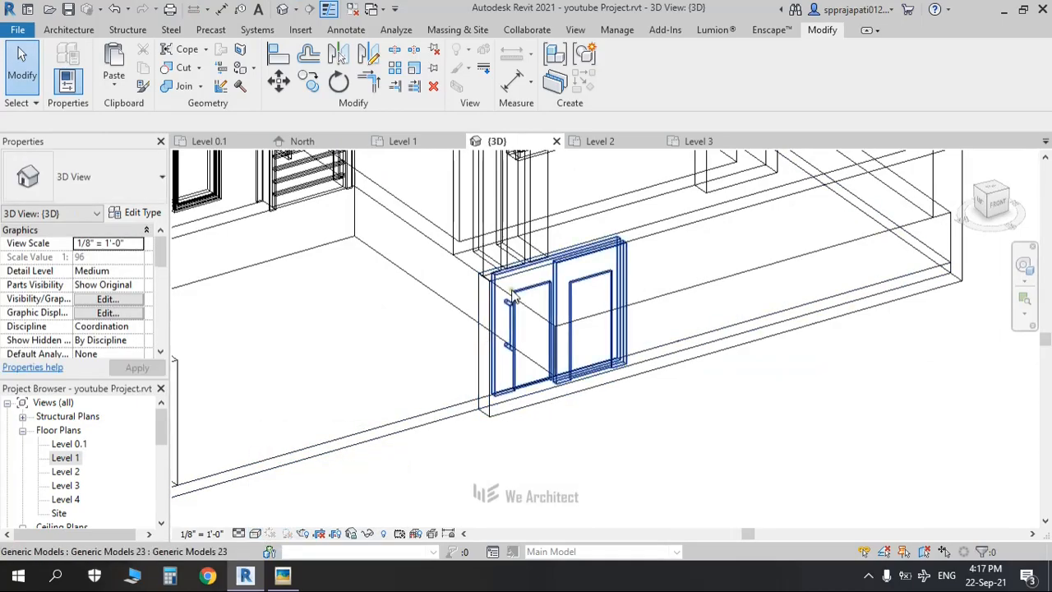
pyautogui.scroll(2, 590, 450)
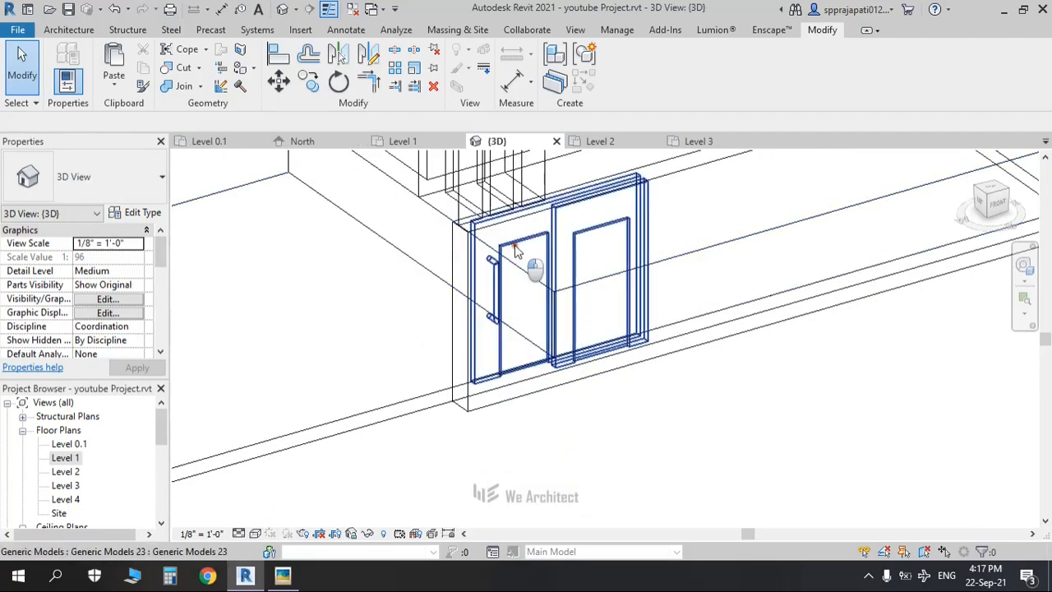
pyautogui.click(516, 251)
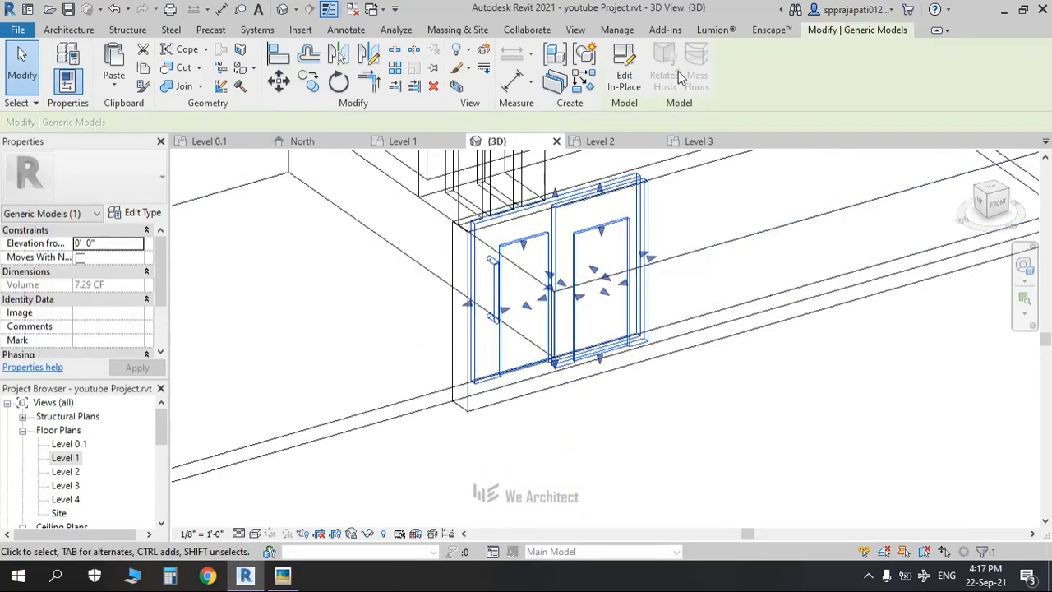
pyautogui.click(624, 73)
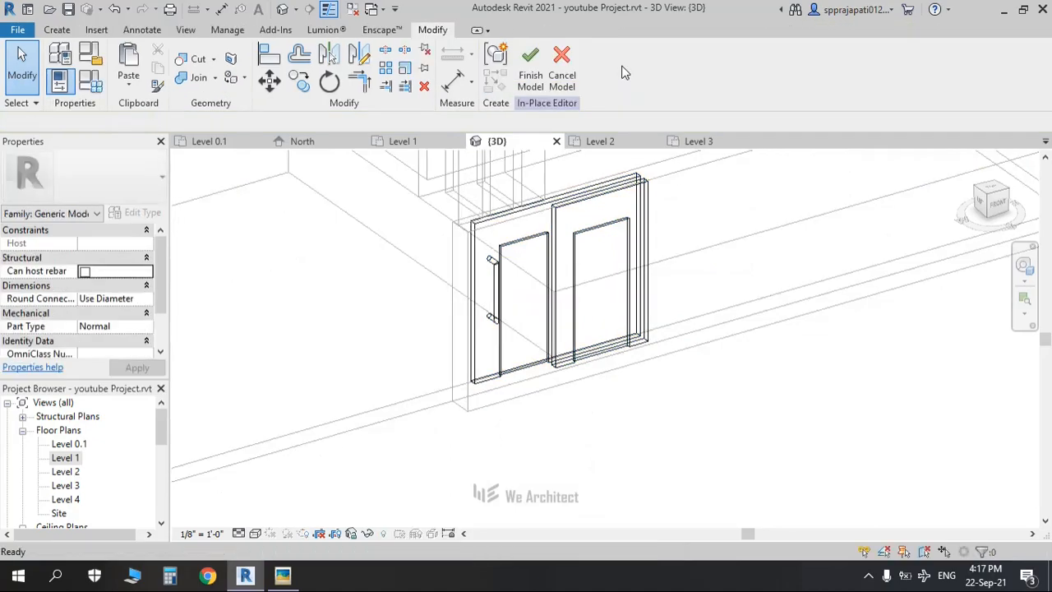
# Step: Re-host both door panel extrusions onto the left wall face using Pick New
pyautogui.click(600, 189)
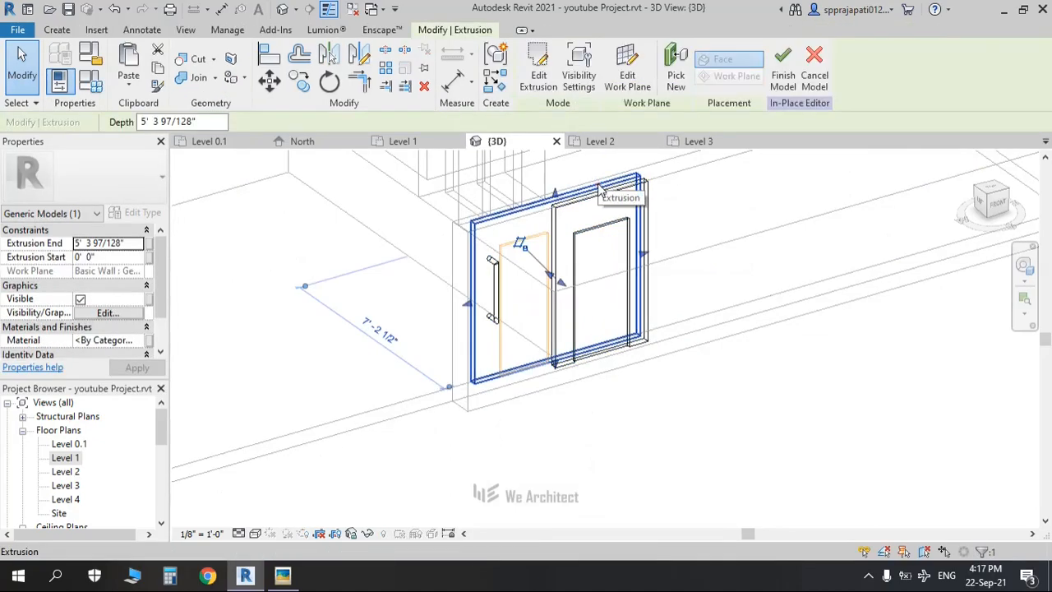
pyautogui.click(674, 80)
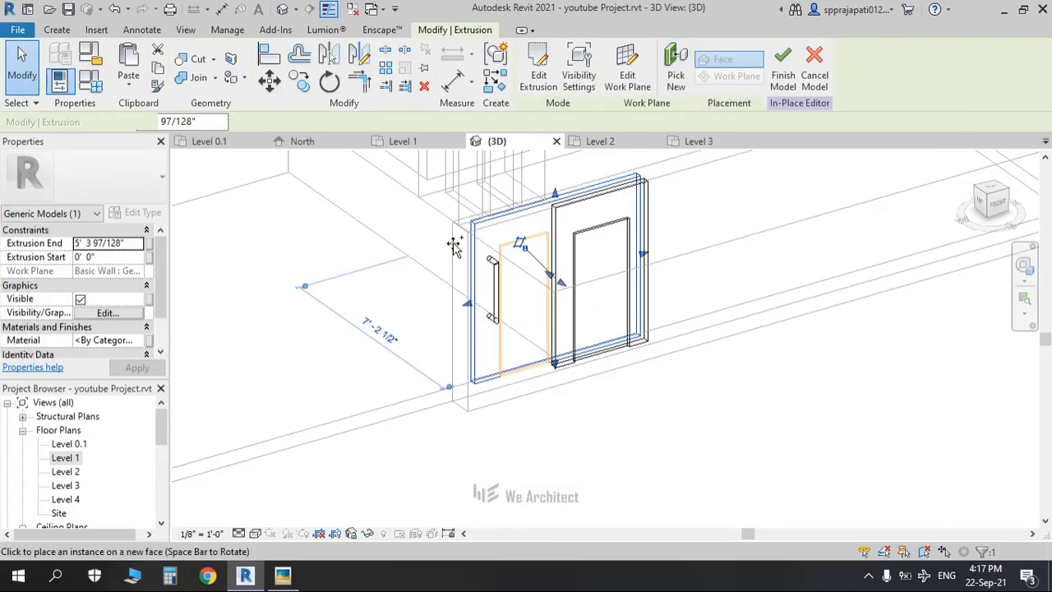
pyautogui.click(444, 296)
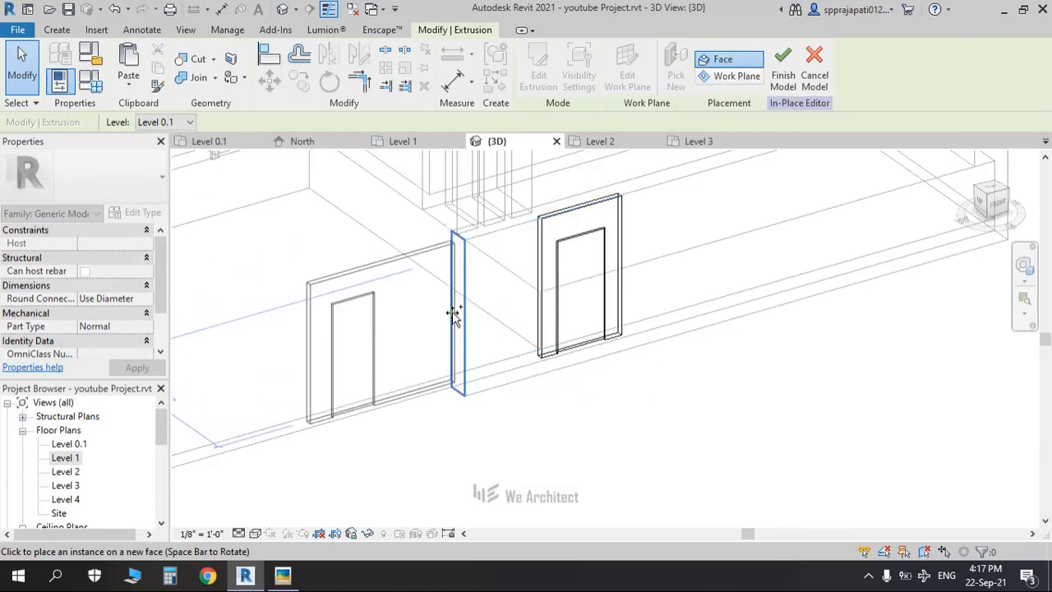
pyautogui.click(495, 337)
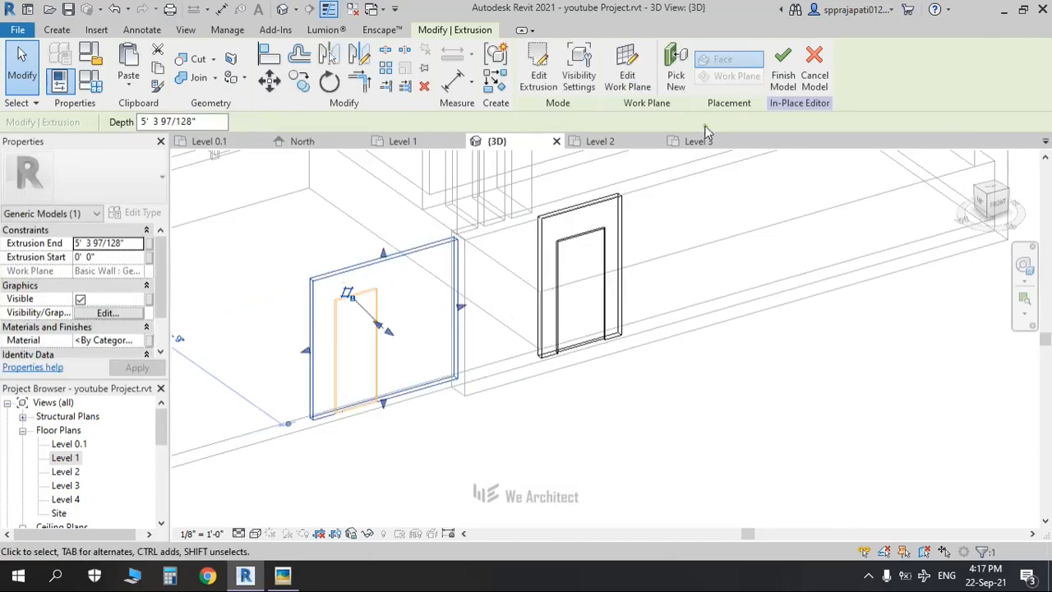
pyautogui.click(676, 74)
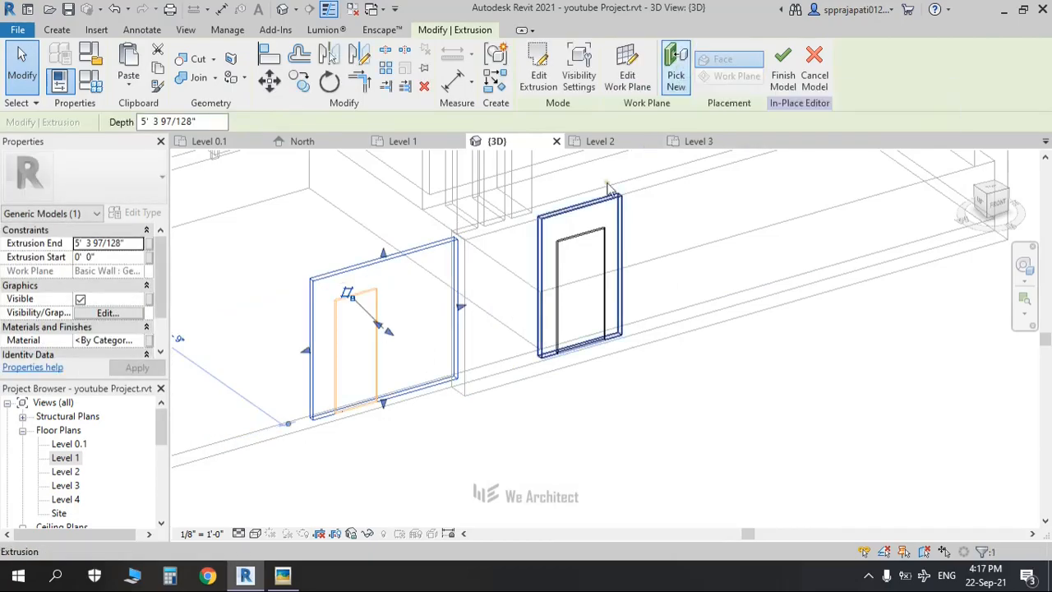
pyautogui.click(574, 218)
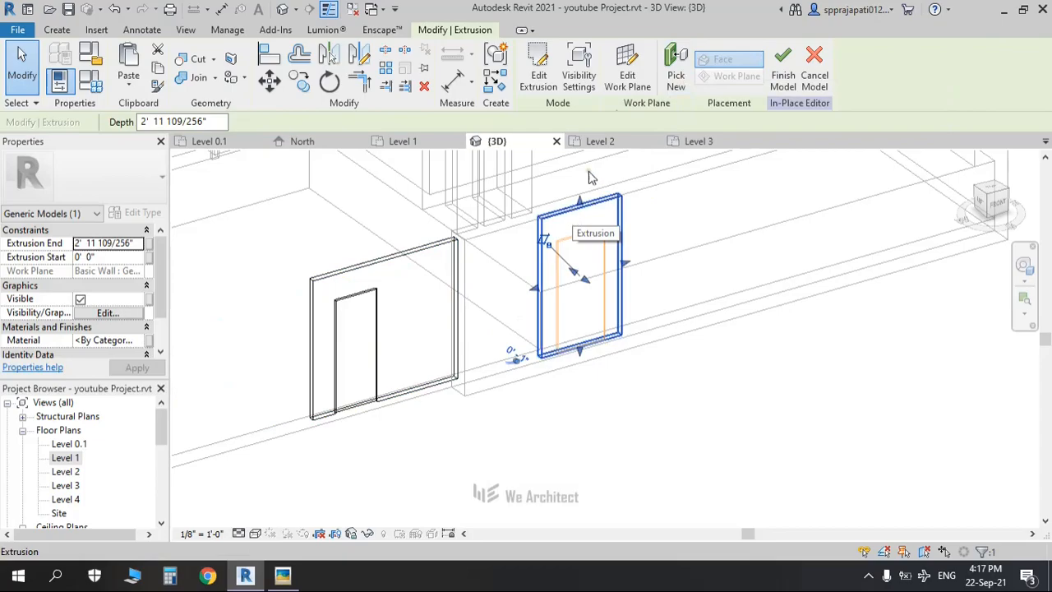
pyautogui.click(675, 76)
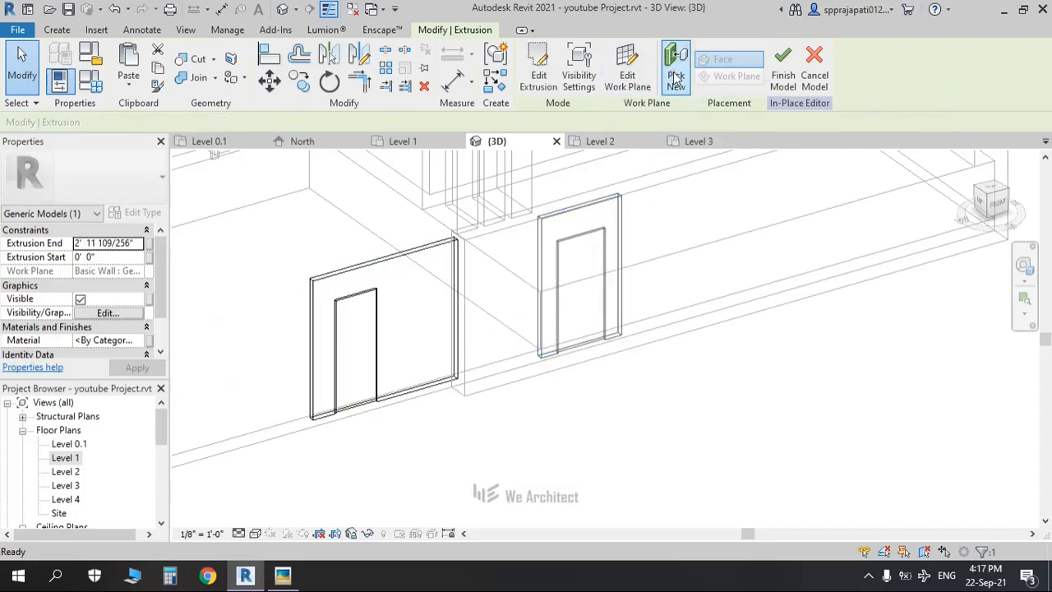
pyautogui.click(464, 250)
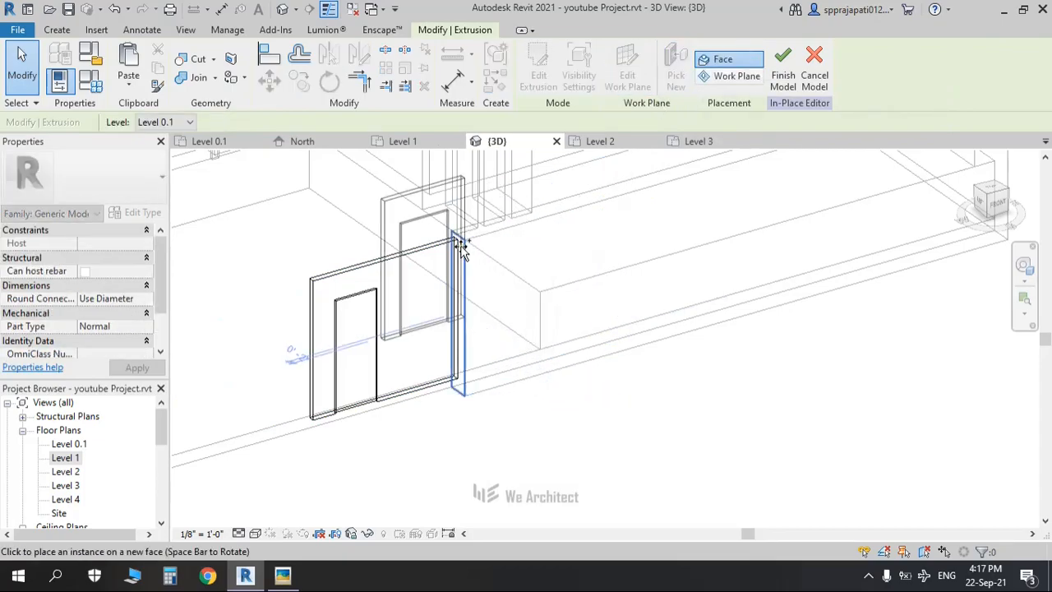
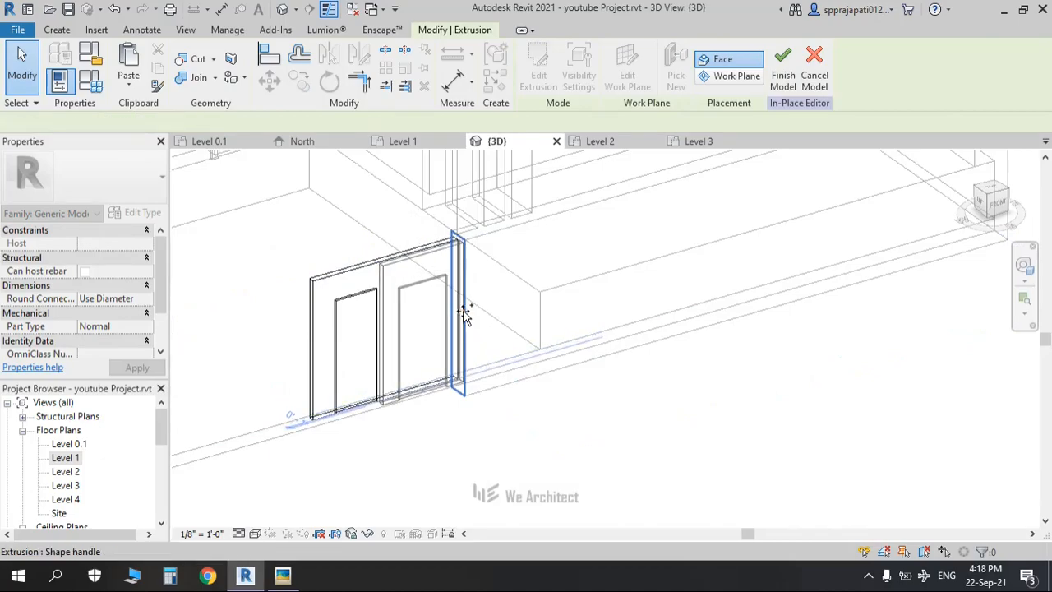
# Step: Place the gate's new end-piece extrusion on the picked end face
pyautogui.click(465, 314)
pyautogui.click(527, 323)
pyautogui.scroll(-2, 527, 323)
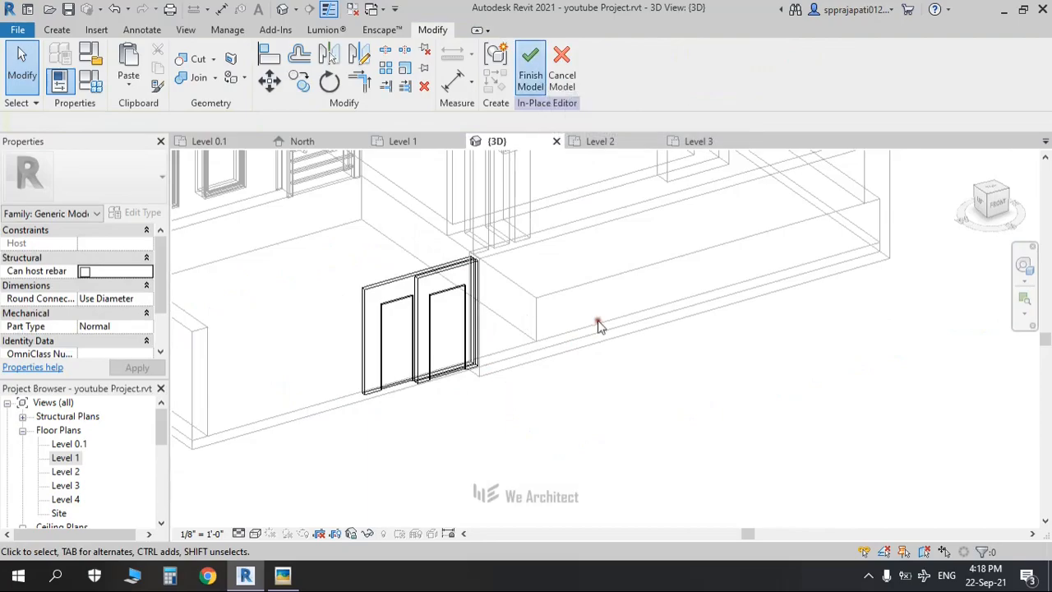
pyautogui.scroll(-1, 606, 375)
# Step: Switch the view to Shaded and orbit to the gate corner from the left side
pyautogui.keyDown('shift'); pyautogui.moveTo(606, 375); pyautogui.dragTo(641, 357, button='middle'); pyautogui.keyUp('shift')
pyautogui.moveTo(641, 358); pyautogui.dragTo(1004, 258, button='middle')
pyautogui.scroll(-2, 539, 357)
pyautogui.keyDown('shift'); pyautogui.moveTo(539, 357); pyautogui.dragTo(666, 410, button='middle'); pyautogui.keyUp('shift')
pyautogui.scroll(2, 690, 466)
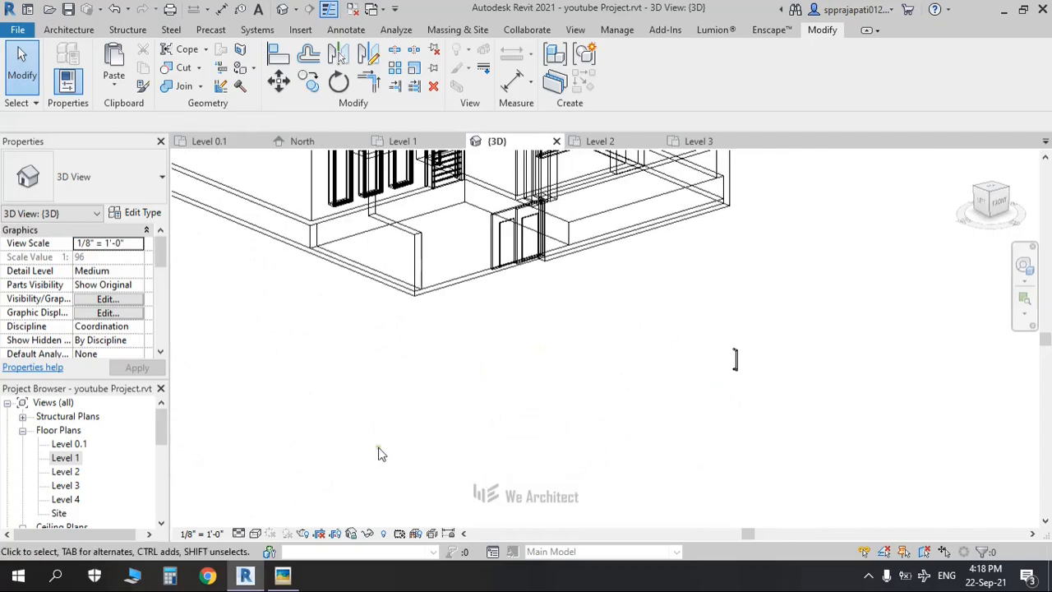
pyautogui.moveTo(460, 421); pyautogui.dragTo(369, 459, button='middle')
pyautogui.scroll(2, 369, 459)
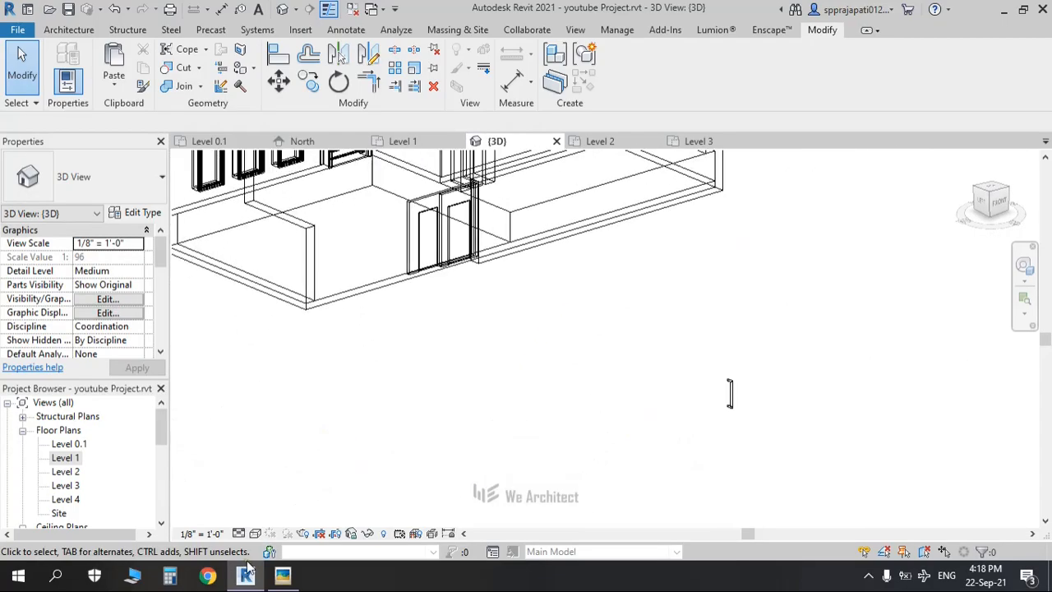
pyautogui.click(255, 533)
pyautogui.moveTo(432, 416)
pyautogui.keyDown('shift'); pyautogui.mouseDown(button='middle')
pyautogui.moveTo(394, 479)
pyautogui.moveTo(347, 428)
pyautogui.moveTo(412, 343)
pyautogui.moveTo(502, 261)
pyautogui.mouseUp(button='middle'); pyautogui.keyUp('shift')
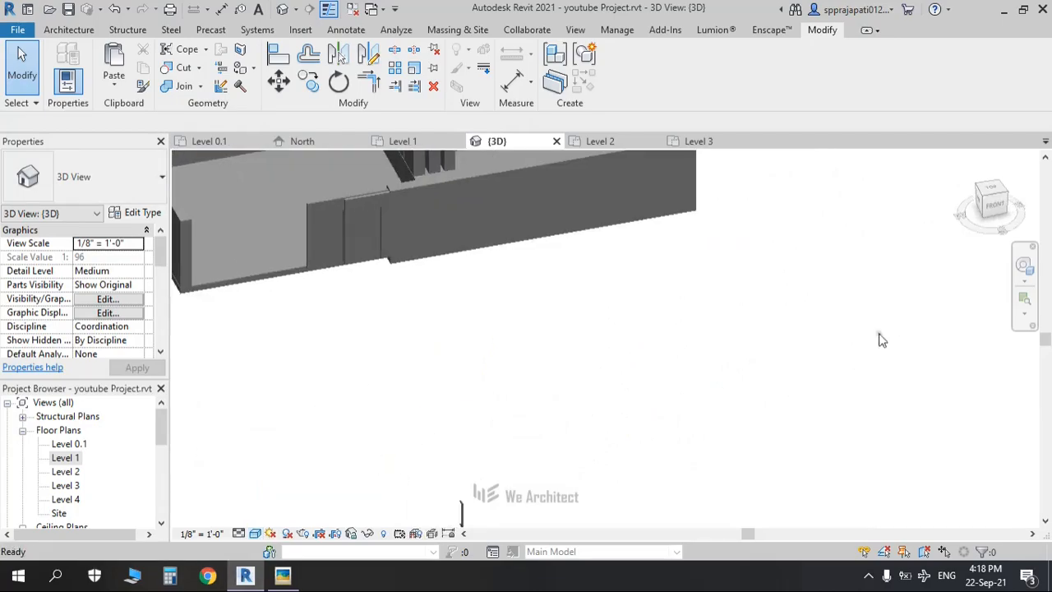
pyautogui.click(982, 205)
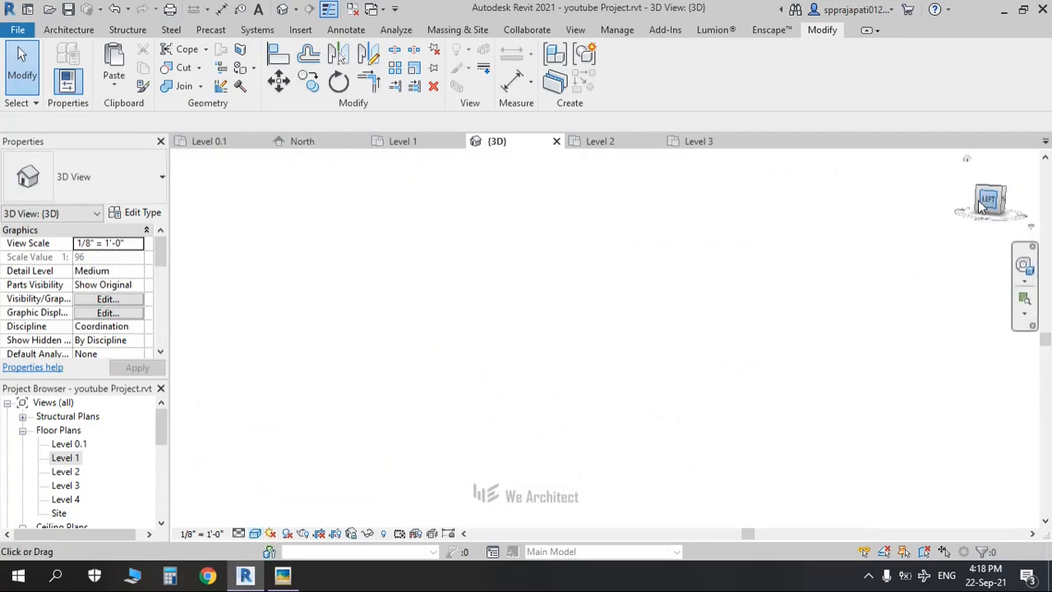
pyautogui.scroll(5, 690, 374)
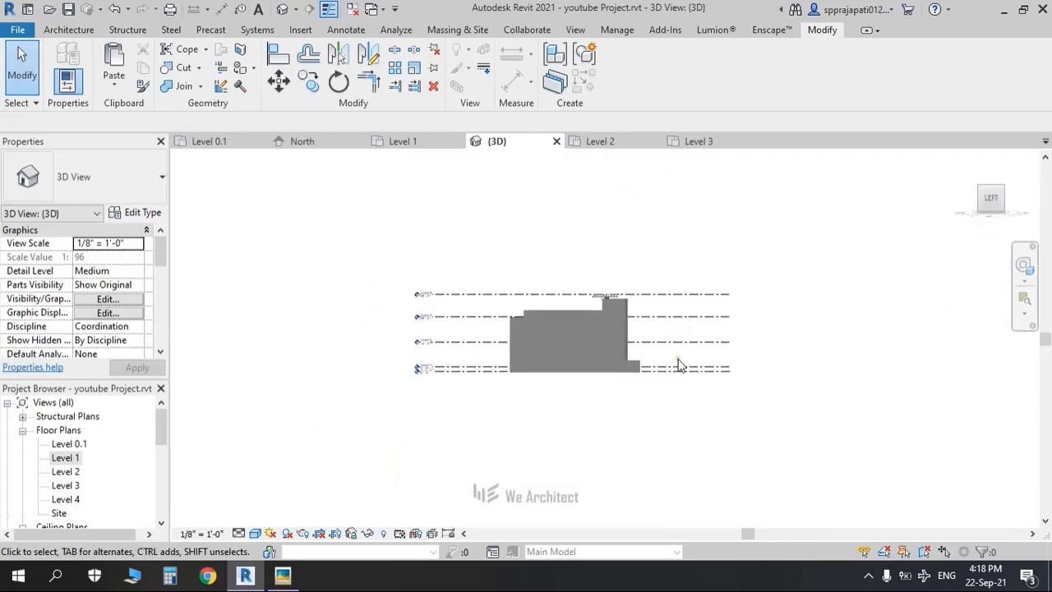
# Step: Edit the gate model in place and move its sweep up against the boundary wall end
pyautogui.click(751, 354)
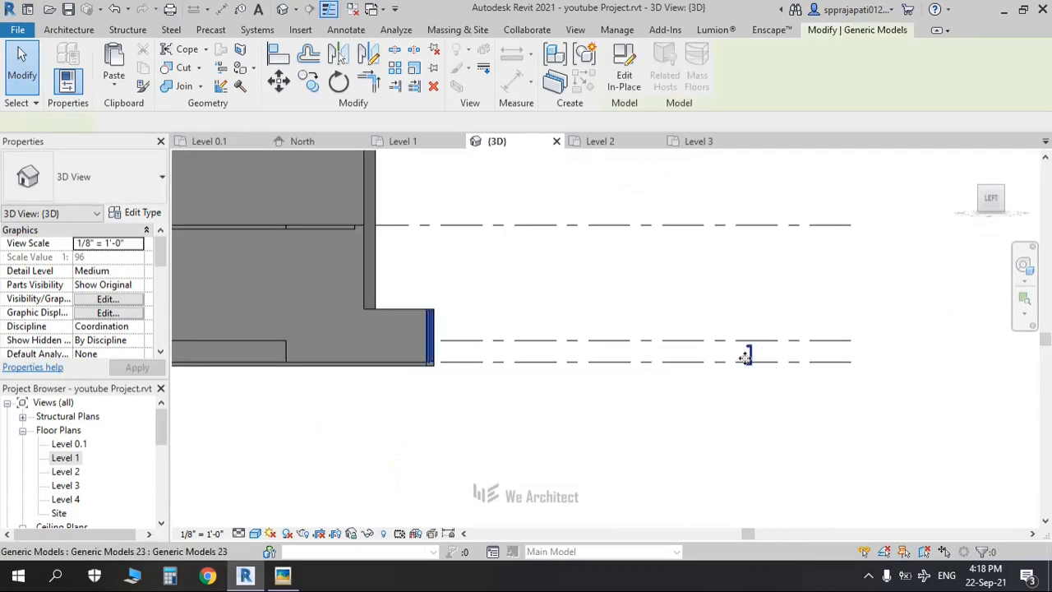
pyautogui.scroll(3, 751, 354)
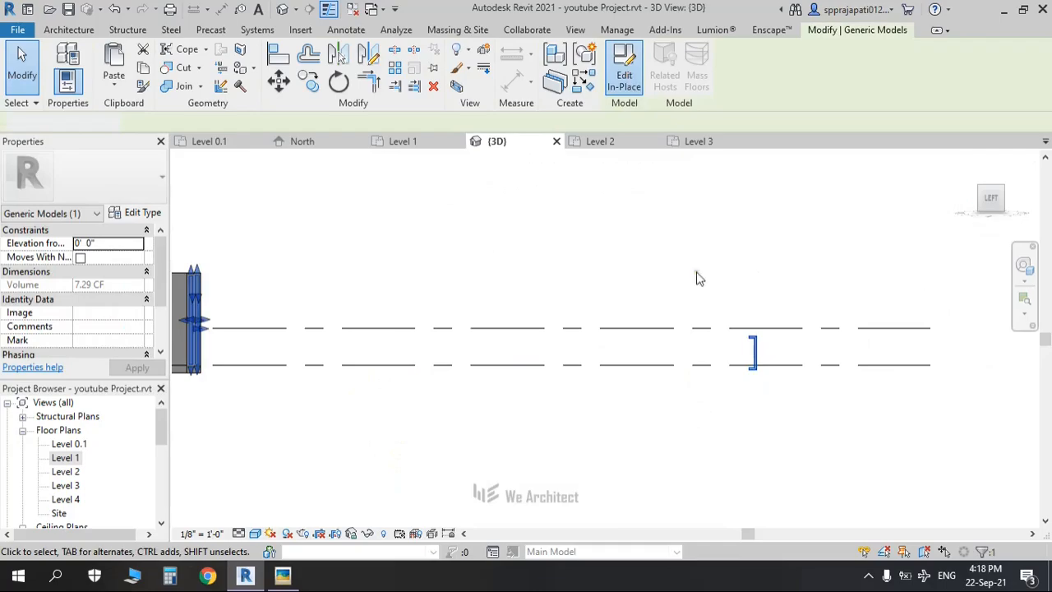
pyautogui.doubleClick(751, 345)
pyautogui.click(759, 359)
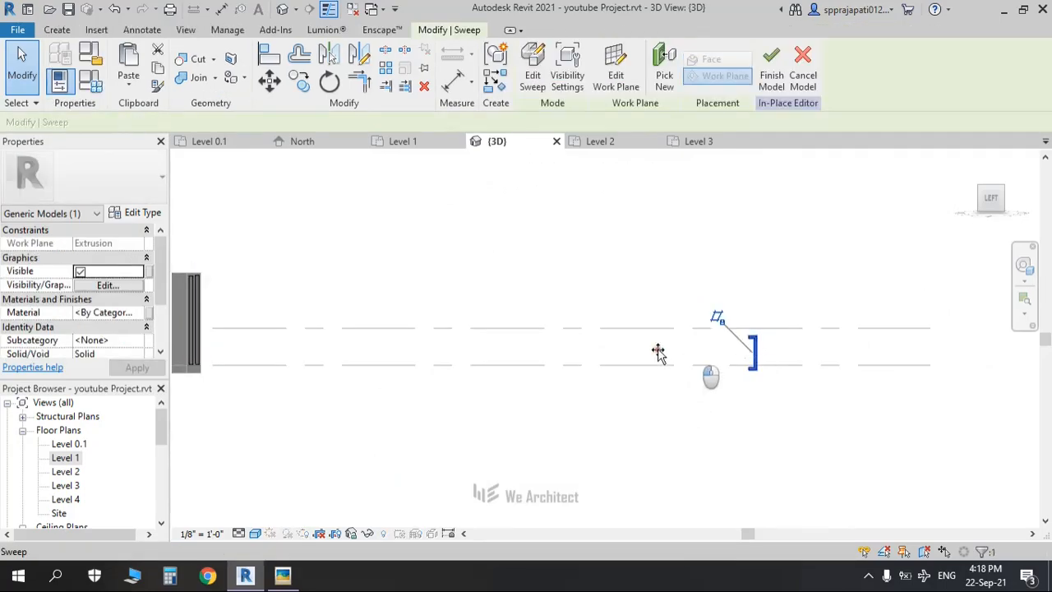
pyautogui.moveTo(205, 319); pyautogui.dragTo(210, 320)
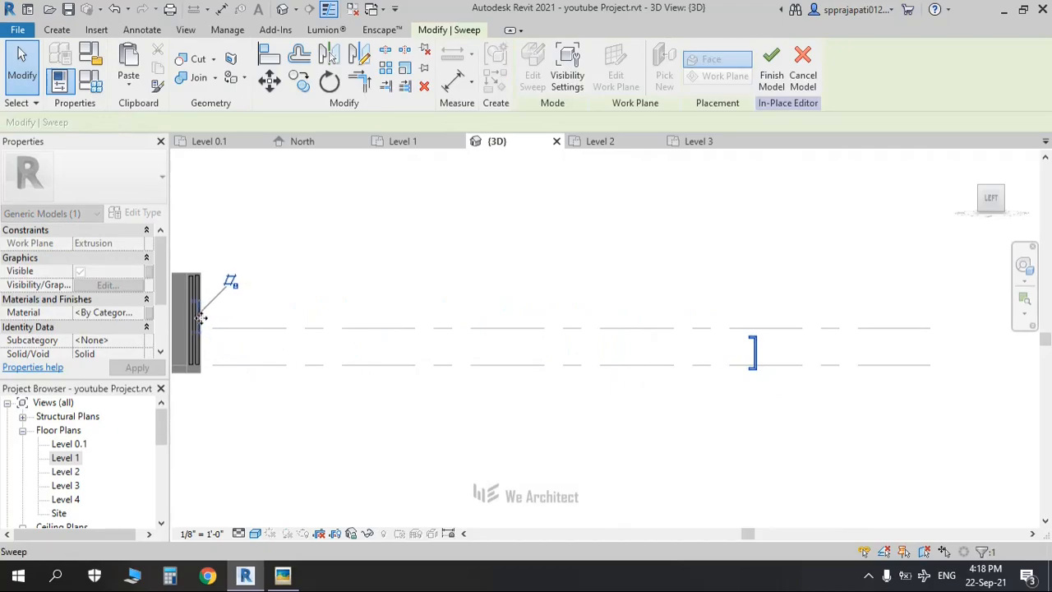
pyautogui.moveTo(200, 318); pyautogui.dragTo(199, 318)
pyautogui.click(330, 293)
# Step: Turn the view to the front elevation to check the completed gate
pyautogui.scroll(-2, 331, 293)
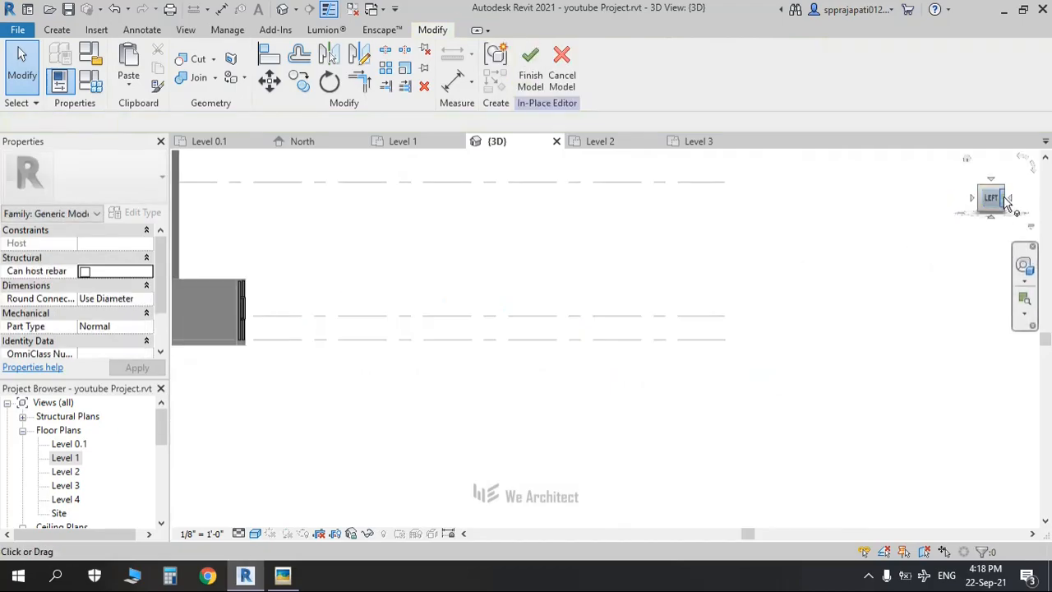
pyautogui.click(1012, 200)
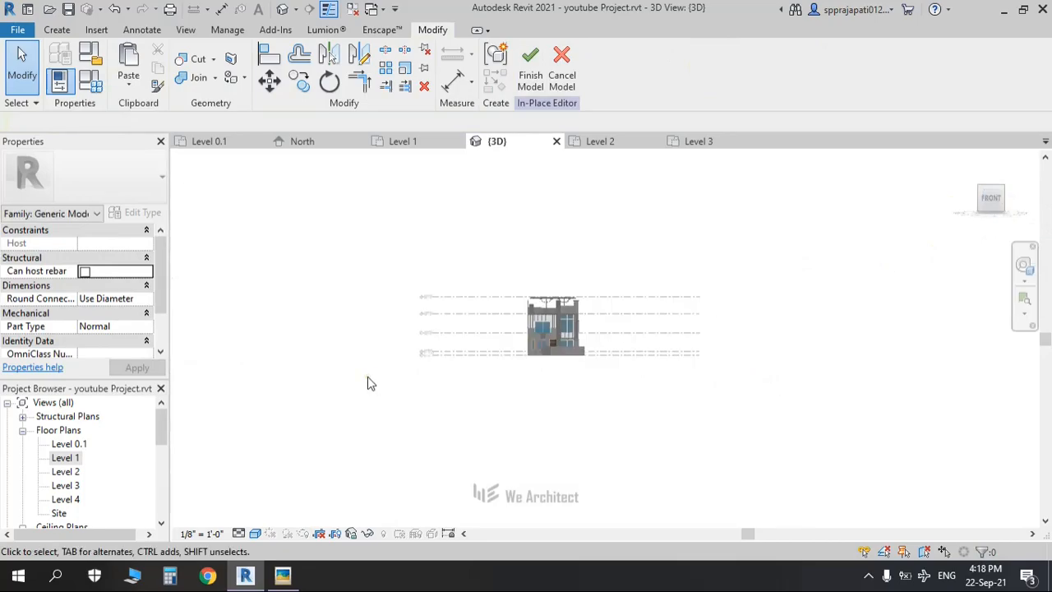
pyautogui.scroll(6, 612, 362)
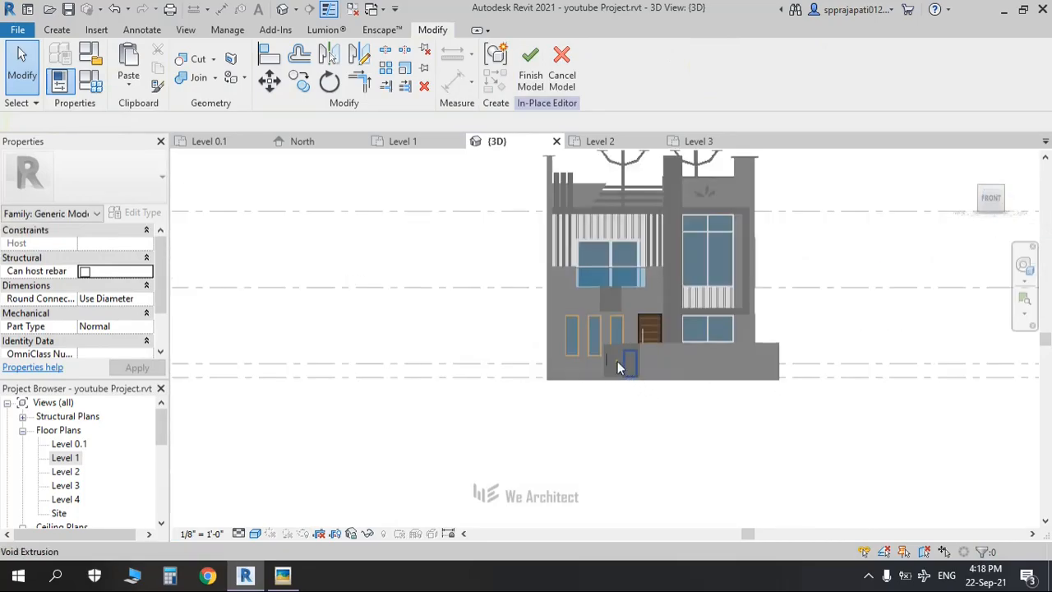
pyautogui.scroll(2, 612, 362)
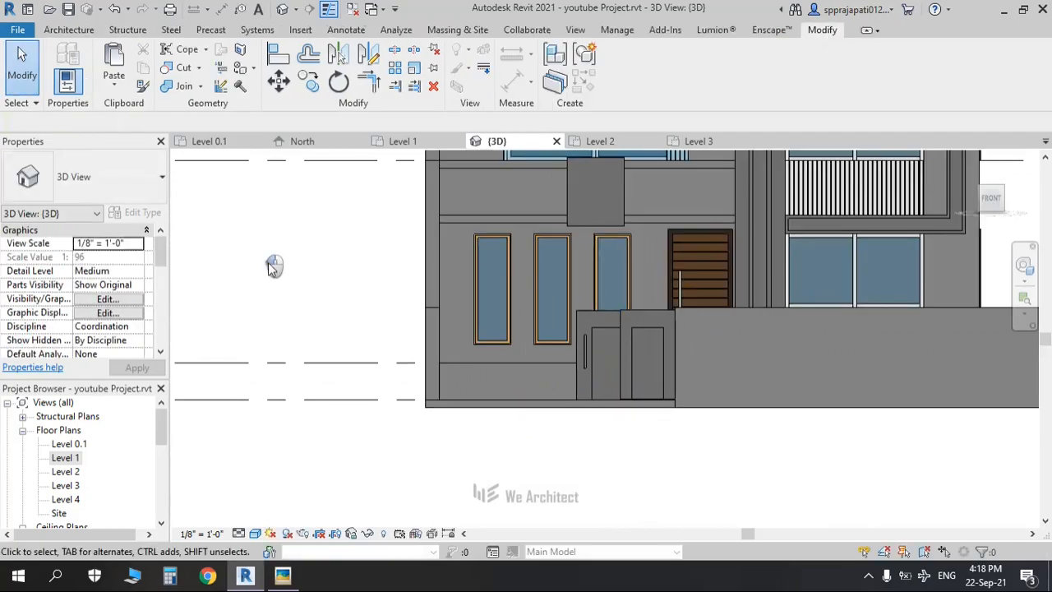
# Step: Select the boundary wall section beside the gate and view it from the front
pyautogui.scroll(-2, 335, 340)
pyautogui.keyDown('shift'); pyautogui.moveTo(466, 398); pyautogui.dragTo(485, 244, button='middle'); pyautogui.keyUp('shift')
pyautogui.click(486, 240)
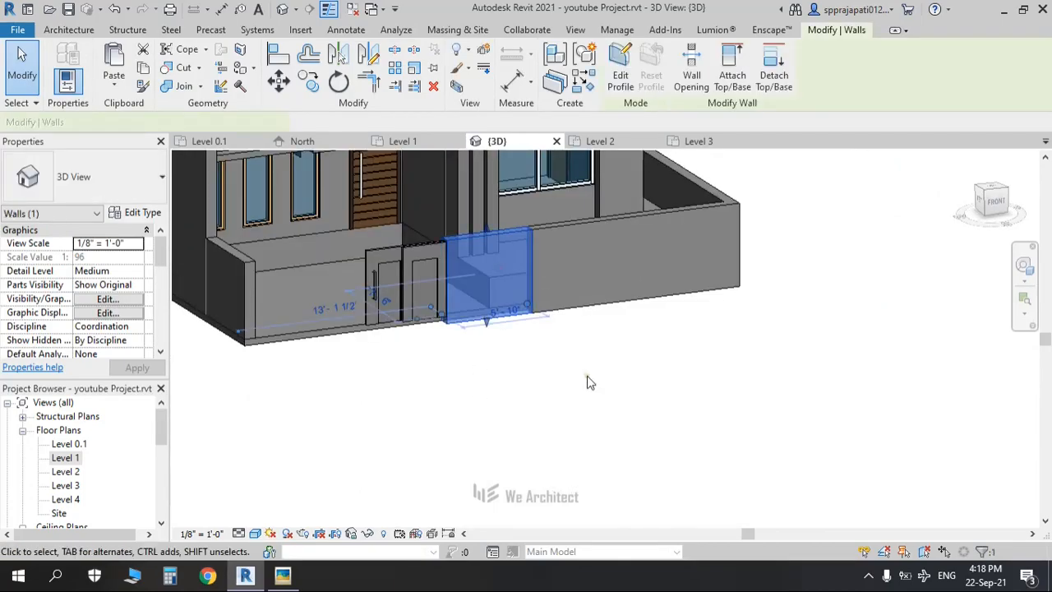
pyautogui.keyDown('shift'); pyautogui.moveTo(566, 444); pyautogui.dragTo(554, 457, button='middle'); pyautogui.keyUp('shift')
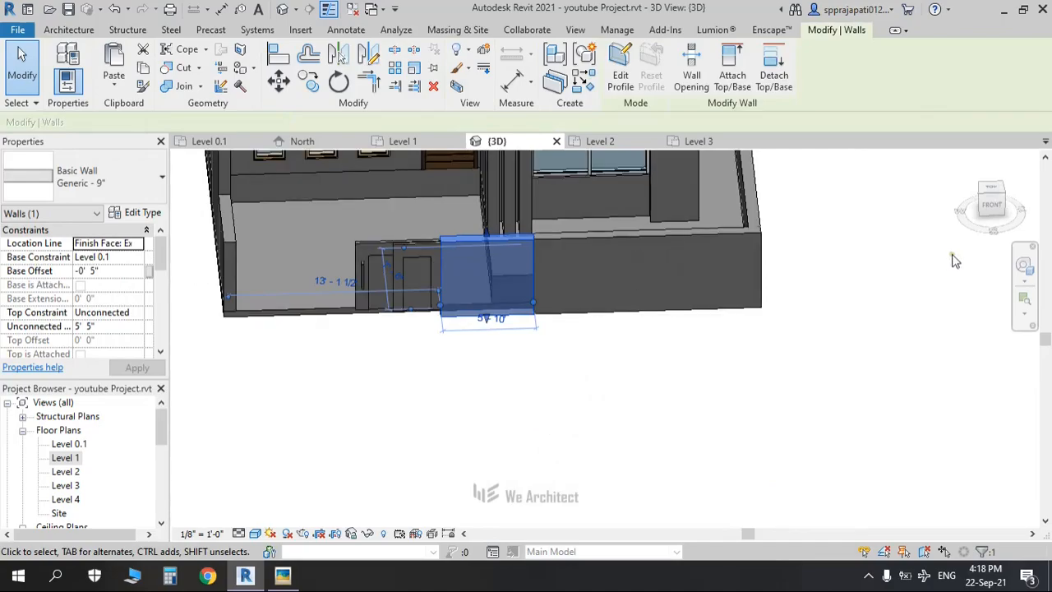
pyautogui.click(997, 210)
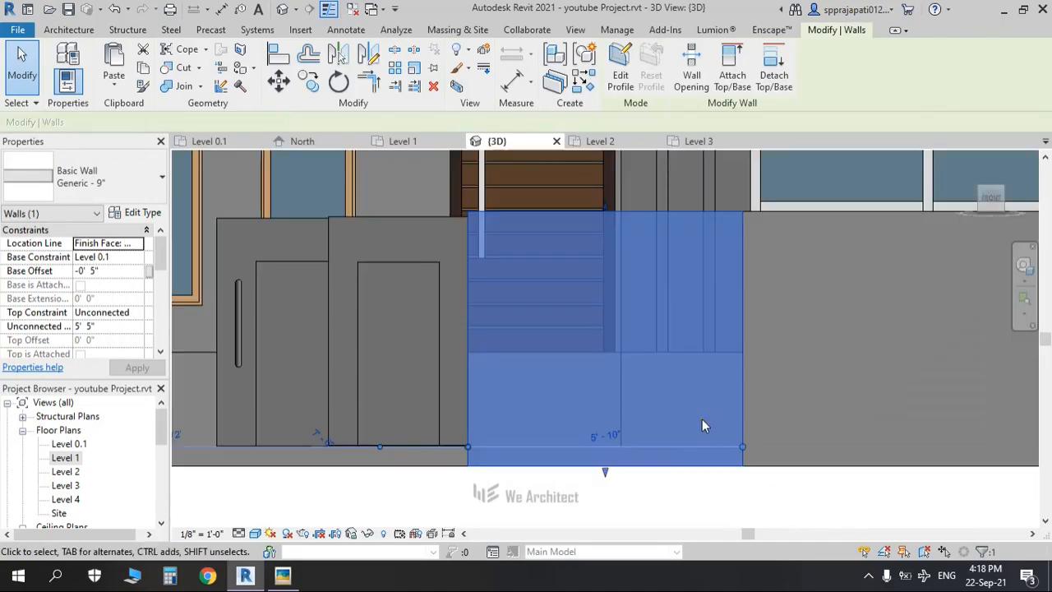
pyautogui.scroll(-2, 702, 421)
pyautogui.moveTo(731, 418); pyautogui.dragTo(484, 413, button='middle')
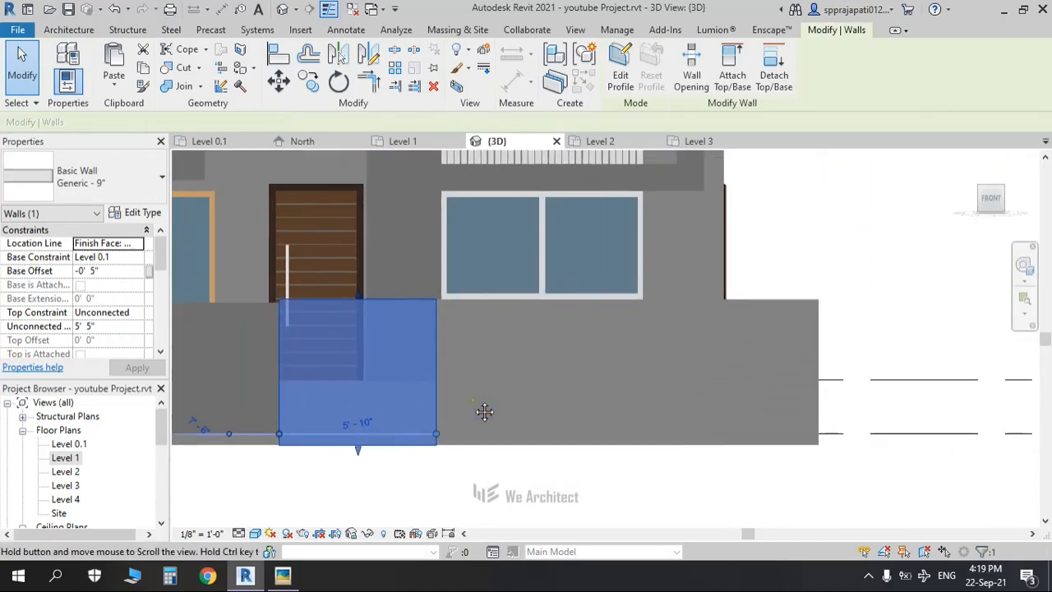
pyautogui.click(464, 310)
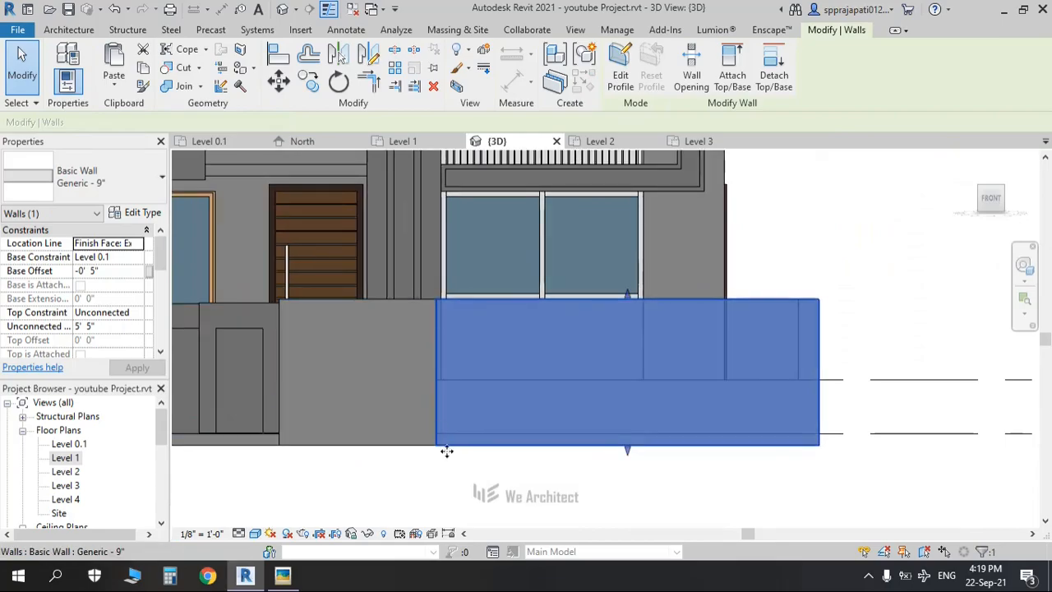
# Step: Drag the gate-side wall's end grip to shorten it from 5'-10" to 4'-0"
pyautogui.click(420, 332)
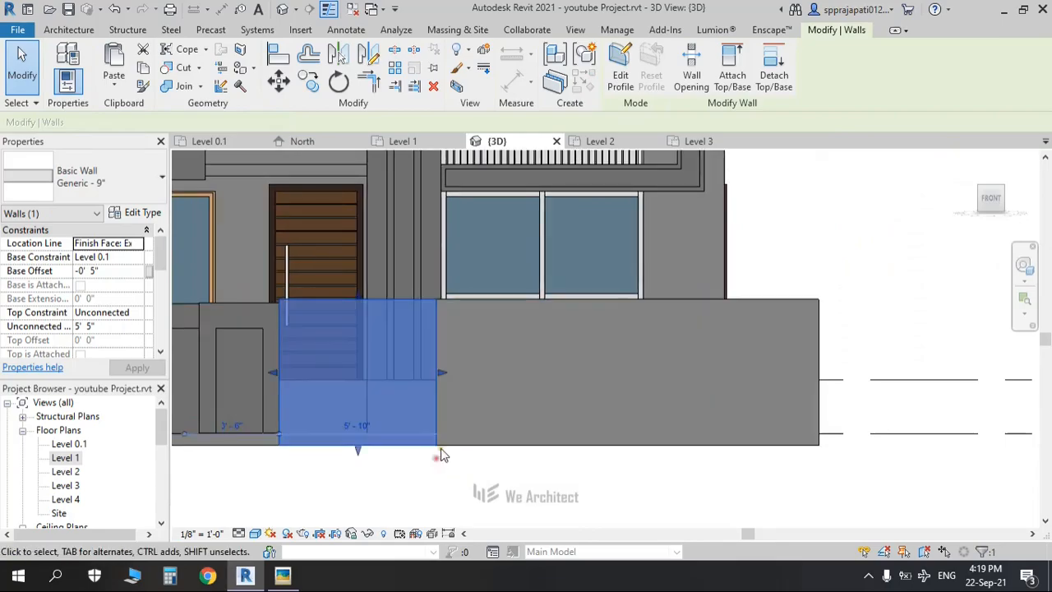
pyautogui.moveTo(438, 371); pyautogui.dragTo(392, 372)
pyautogui.click(443, 470)
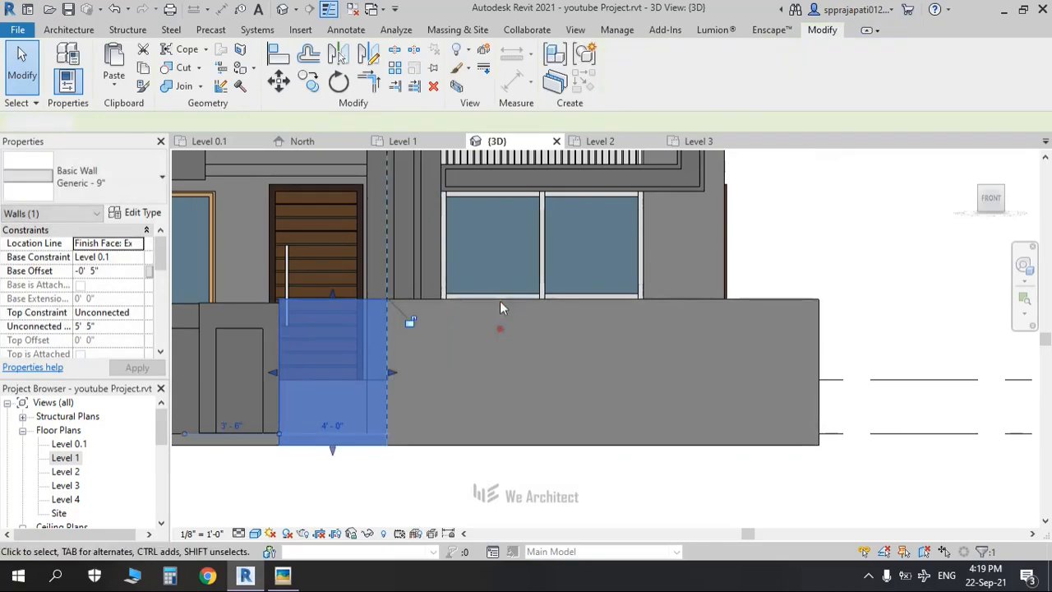
pyautogui.click(433, 301)
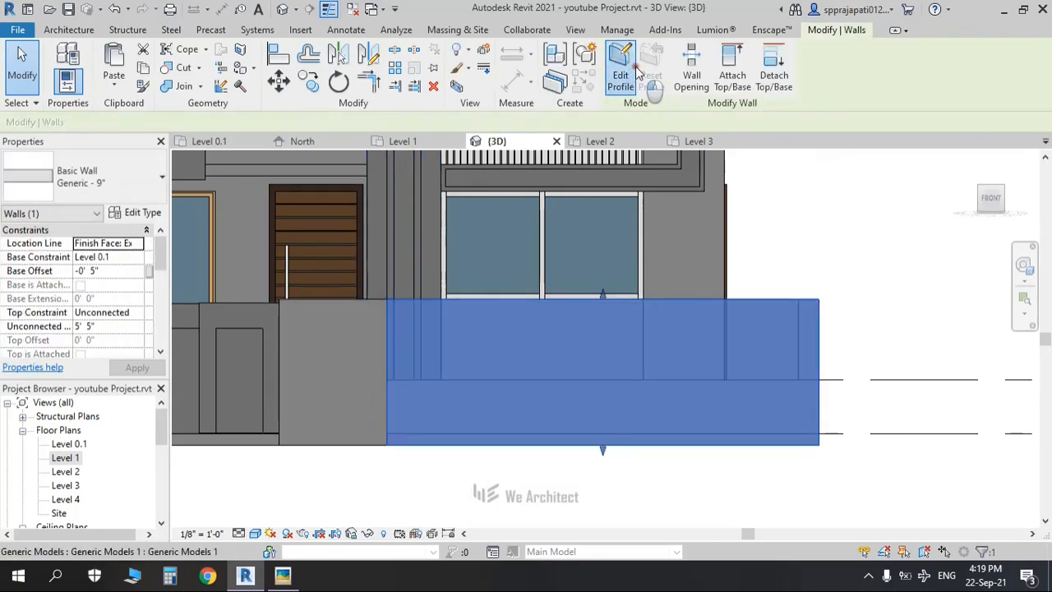
# Step: Sketch a rectangular cut-out at the bottom of the front wall's profile
pyautogui.hotkey('alt', 'Tab')
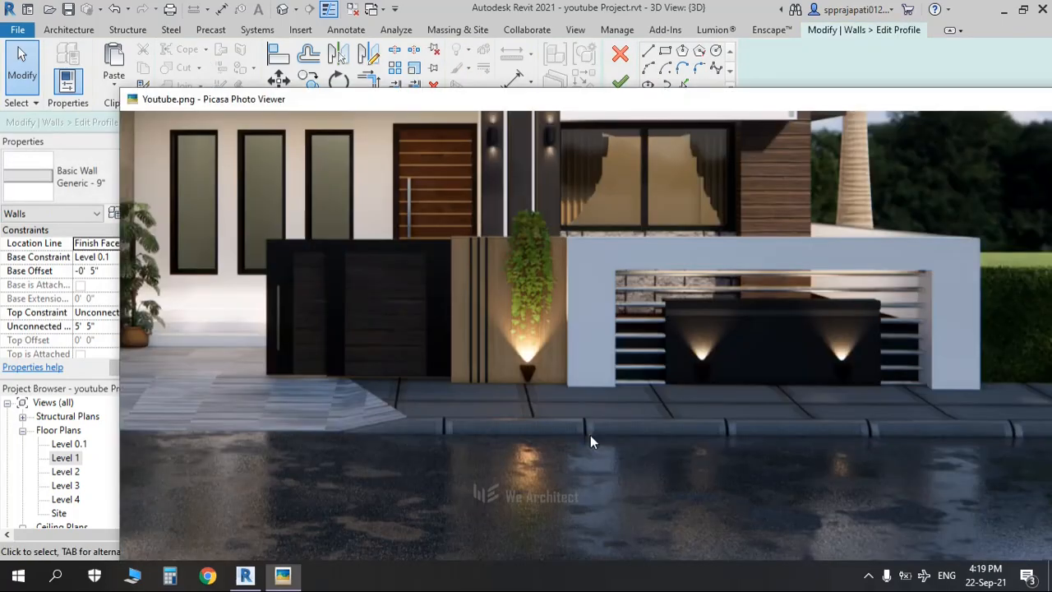
pyautogui.hotkey('alt', 'Tab')
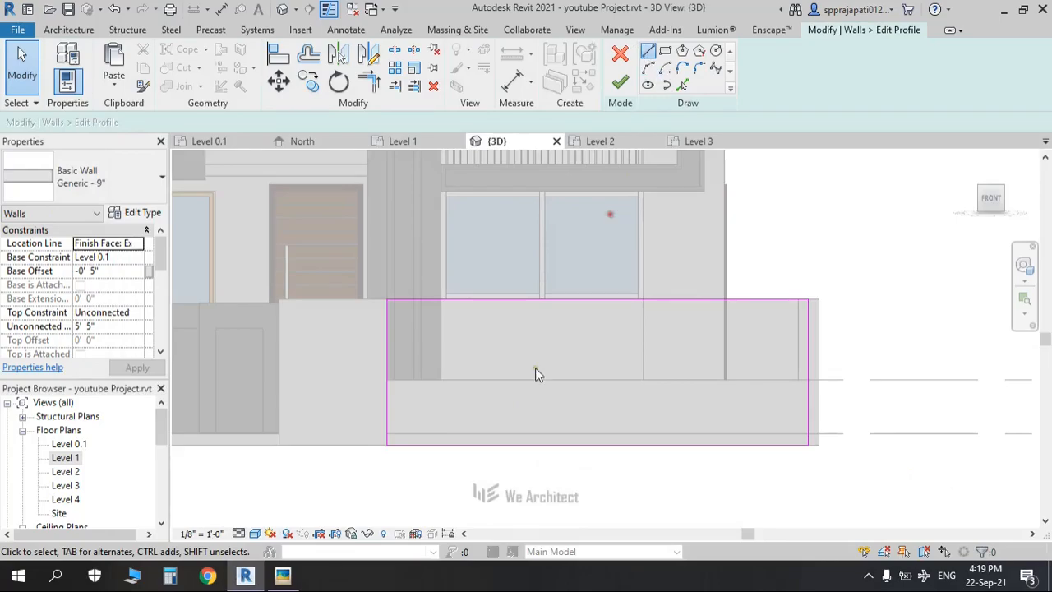
pyautogui.click(474, 345)
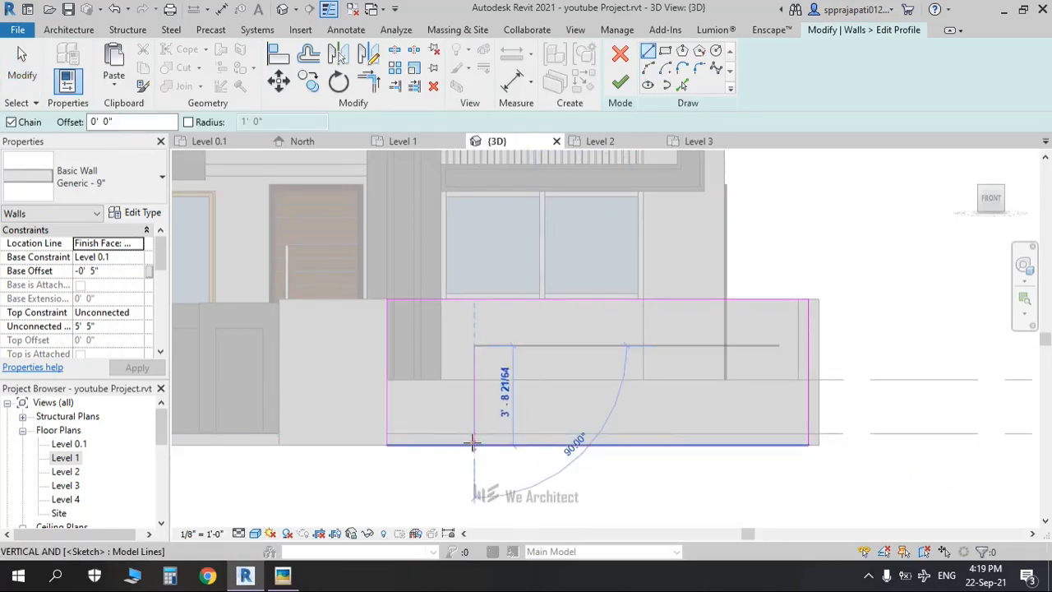
pyautogui.click(526, 346)
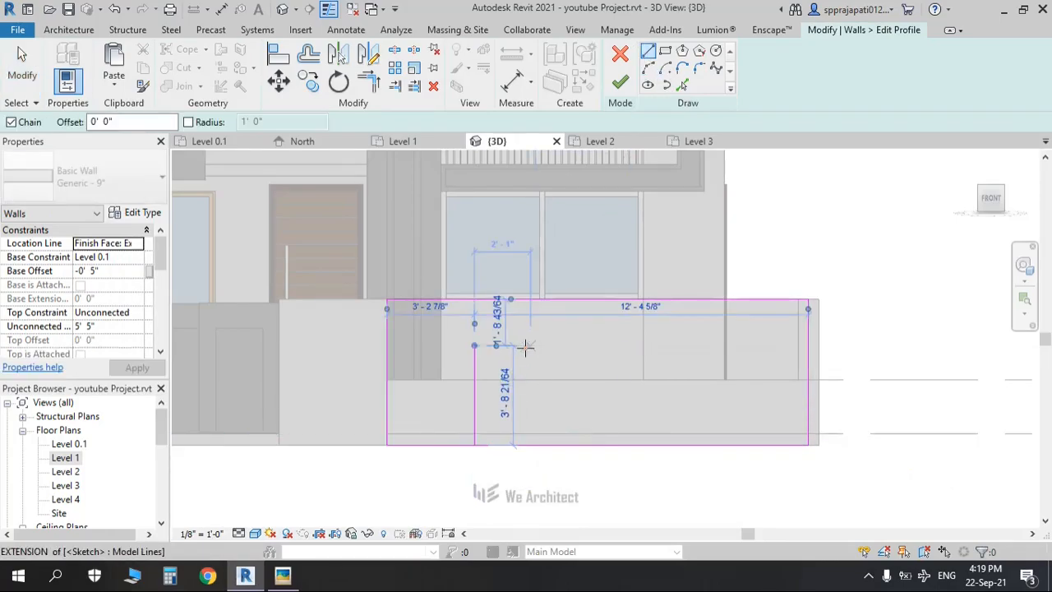
pyautogui.click(728, 346)
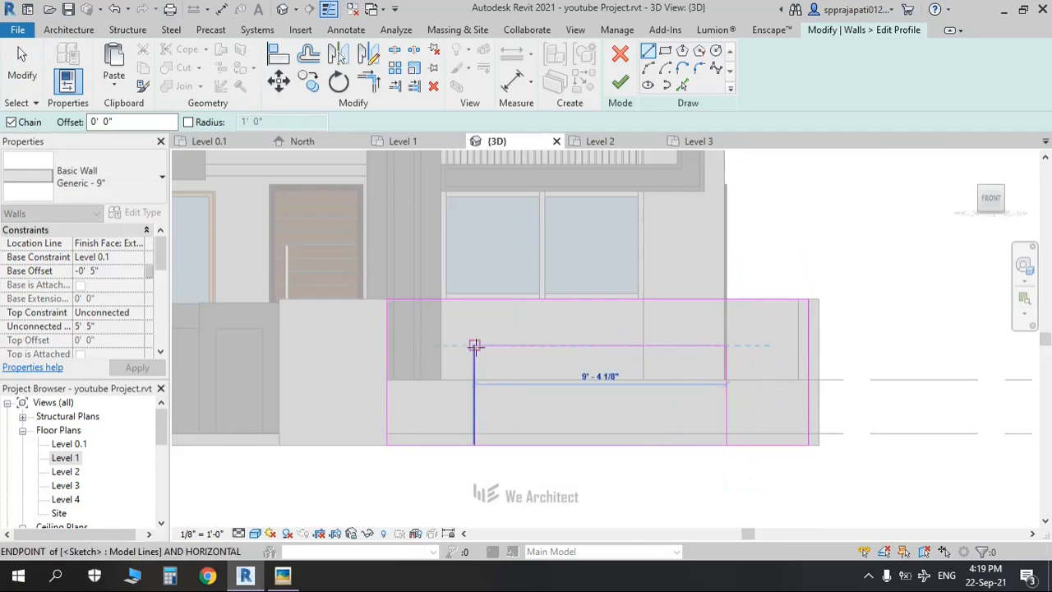
pyautogui.click(472, 456)
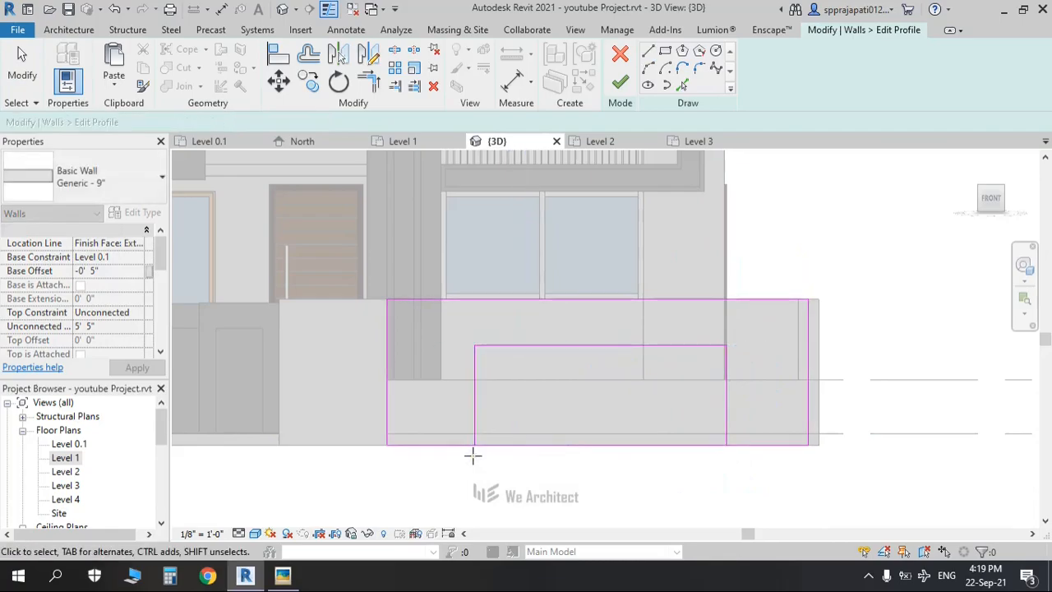
# Step: Trim the bottom profile line out of the opening with TR and finish the profile edit
pyautogui.press('s')
pyautogui.press('l')
pyautogui.press('t')
pyautogui.press('r')
pyautogui.click(444, 446)
pyautogui.click(476, 412)
pyautogui.click(724, 412)
pyautogui.click(758, 445)
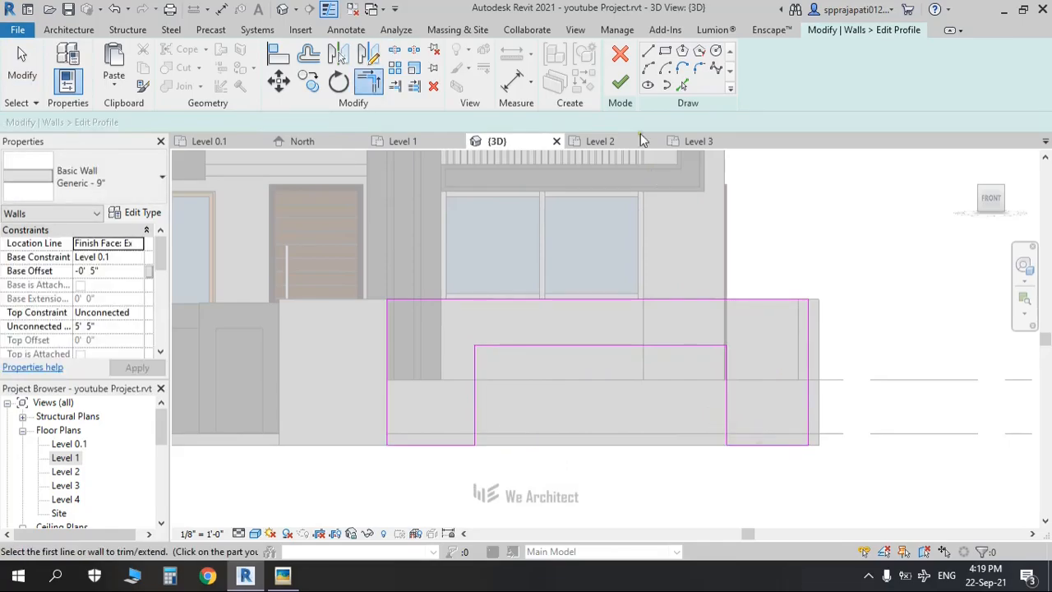
pyautogui.click(620, 84)
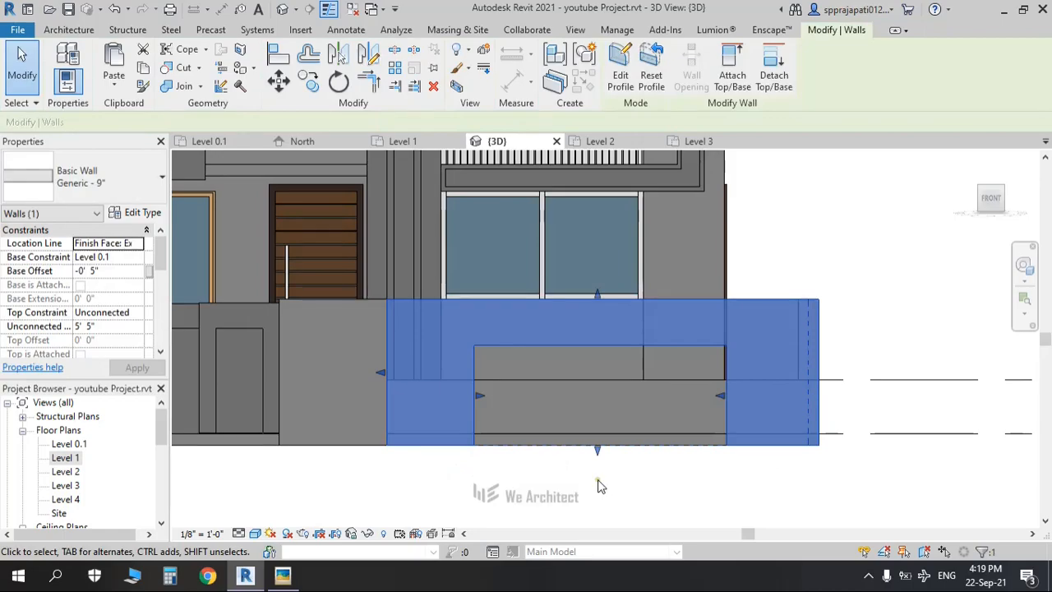
# Step: Change the front boundary wall from Generic - 9" to Generic - 12" and compare with the reference
pyautogui.press('Escape')
pyautogui.keyDown('shift'); pyautogui.moveTo(677, 436); pyautogui.dragTo(634, 474, button='middle'); pyautogui.keyUp('shift')
pyautogui.scroll(4, 575, 435)
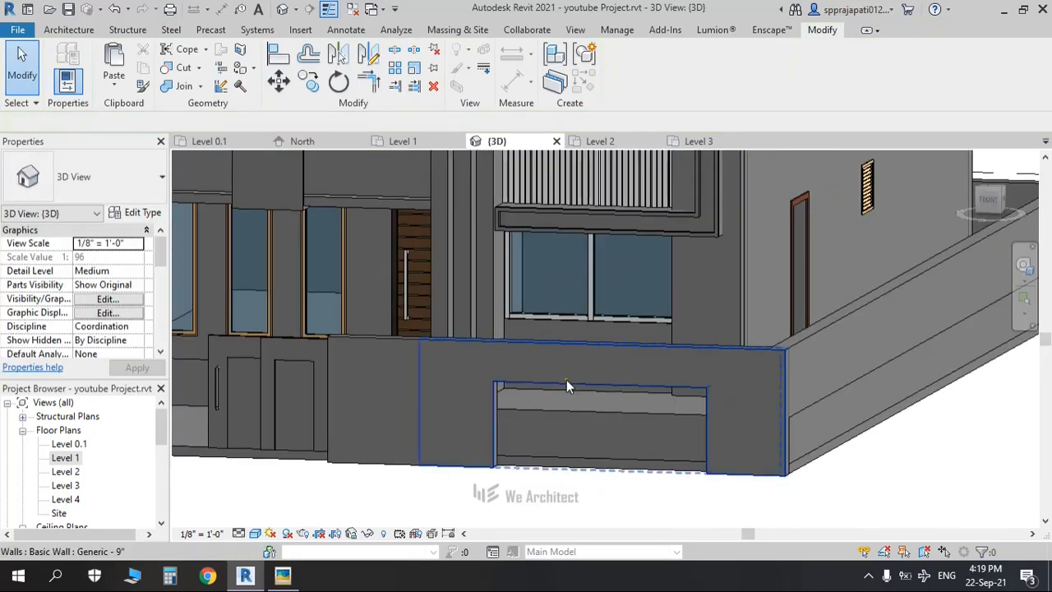
pyautogui.click(566, 381)
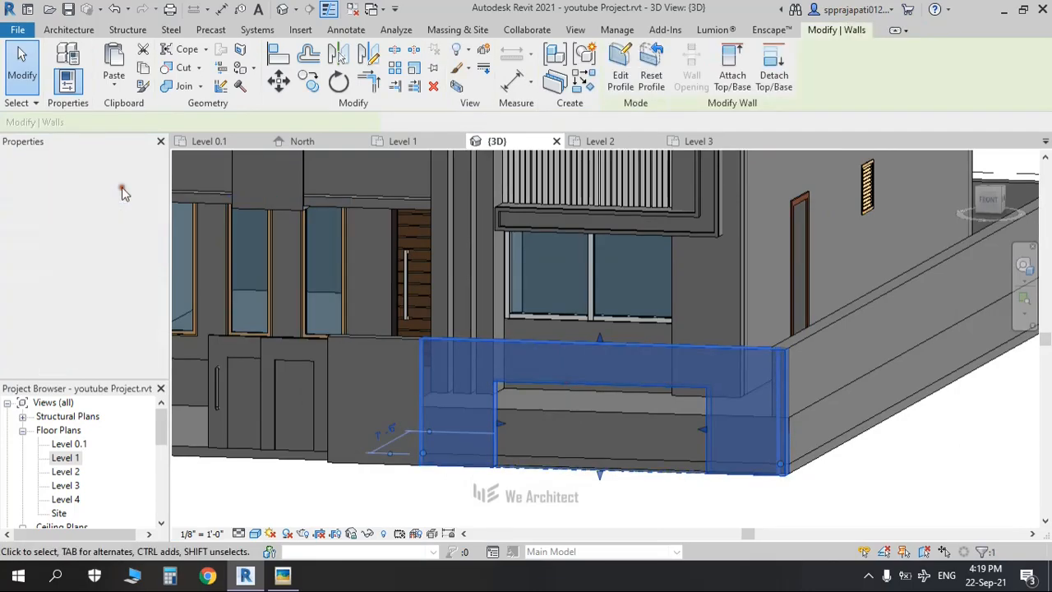
pyautogui.click(122, 188)
pyautogui.click(111, 296)
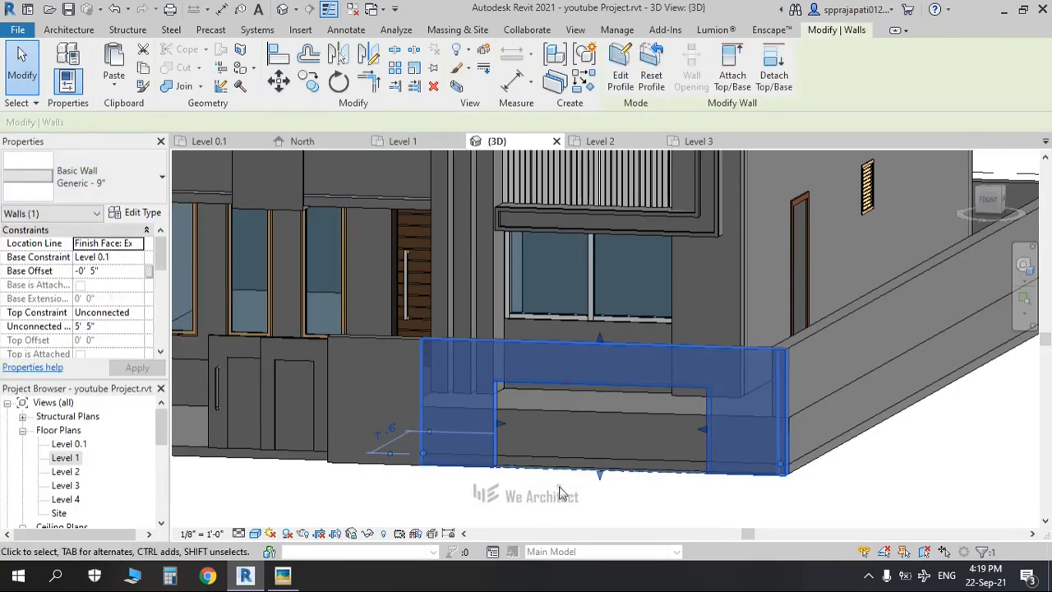
pyautogui.click(944, 494)
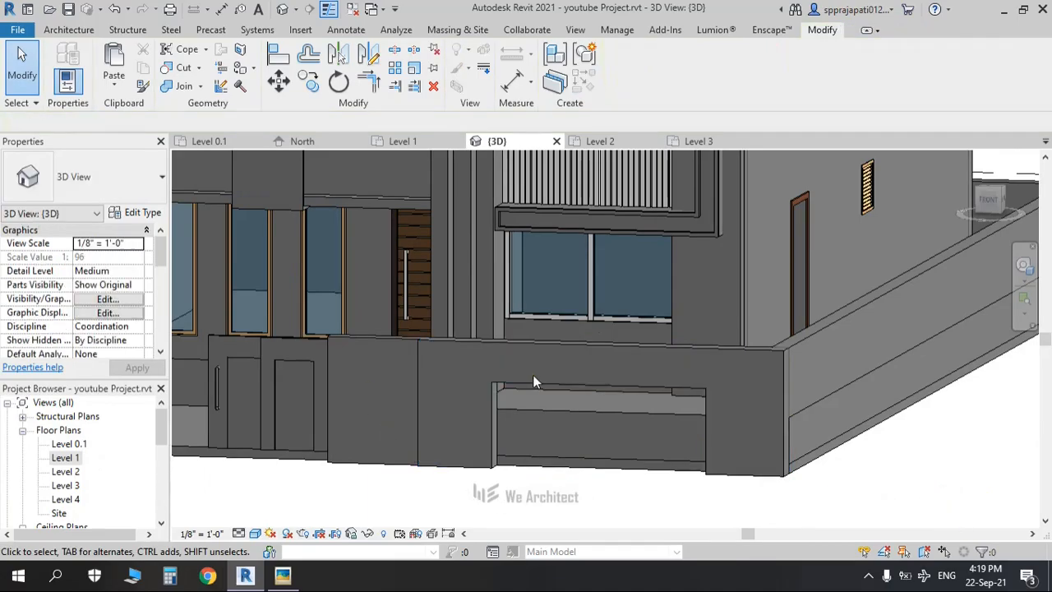
pyautogui.hotkey('alt', 'Tab')
pyautogui.hotkey('alt', 'Tab')
pyautogui.click(990, 203)
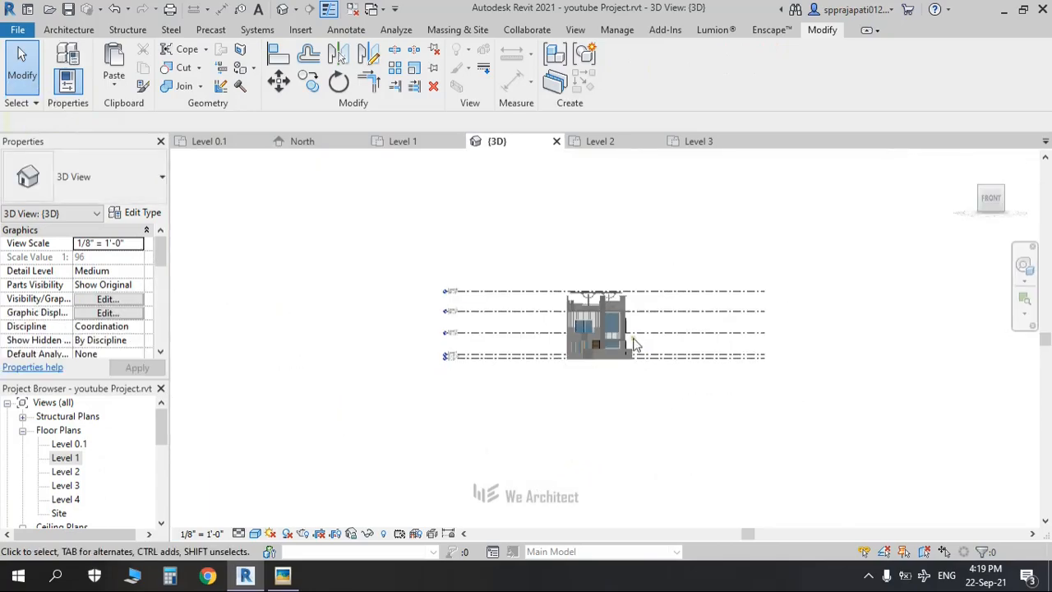
# Step: Edit the front wall's profile to add a 2'-5"-high rectangle inside the gate opening
pyautogui.scroll(6, 629, 339)
pyautogui.click(621, 279)
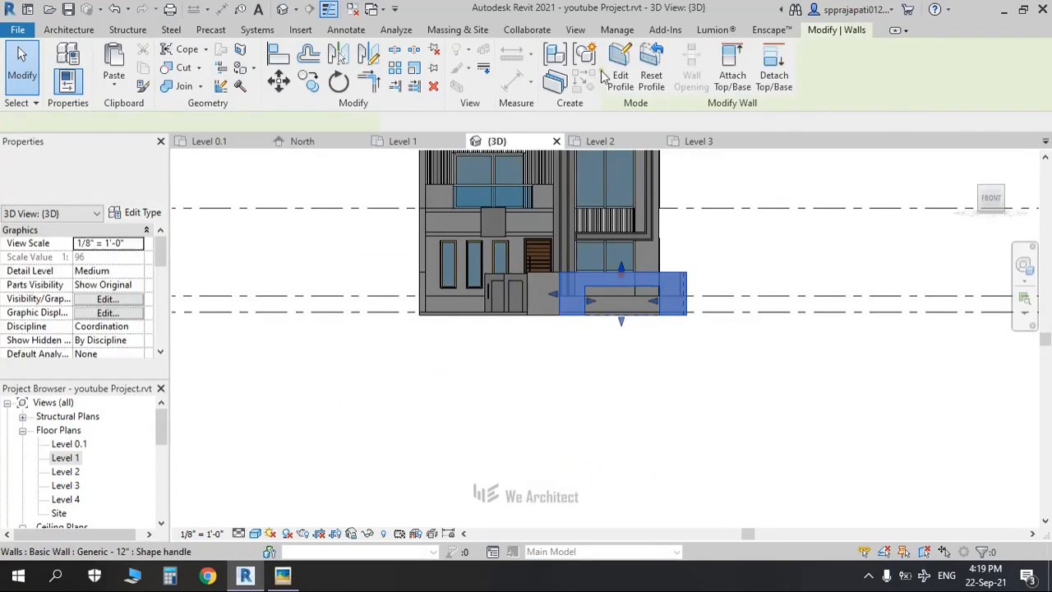
pyautogui.click(622, 80)
pyautogui.scroll(5, 616, 297)
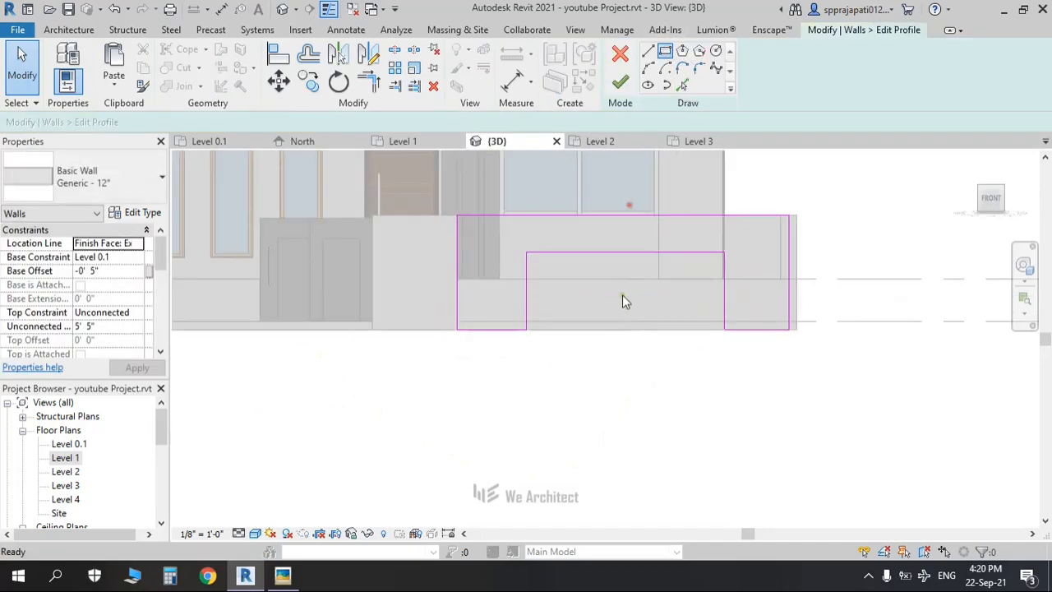
pyautogui.scroll(2, 624, 300)
pyautogui.click(558, 274)
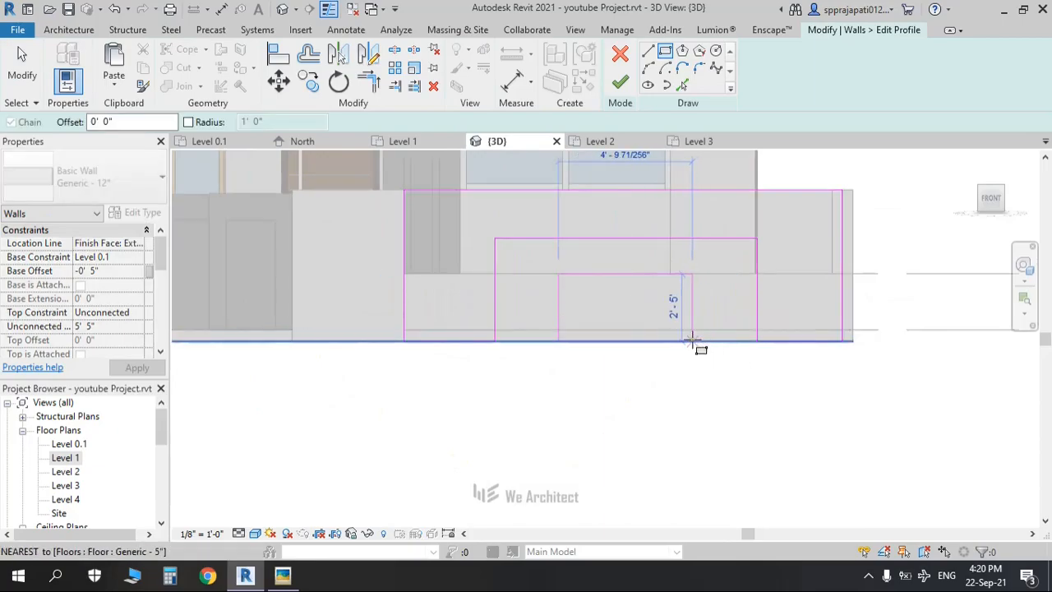
pyautogui.click(693, 339)
pyautogui.press('Escape')
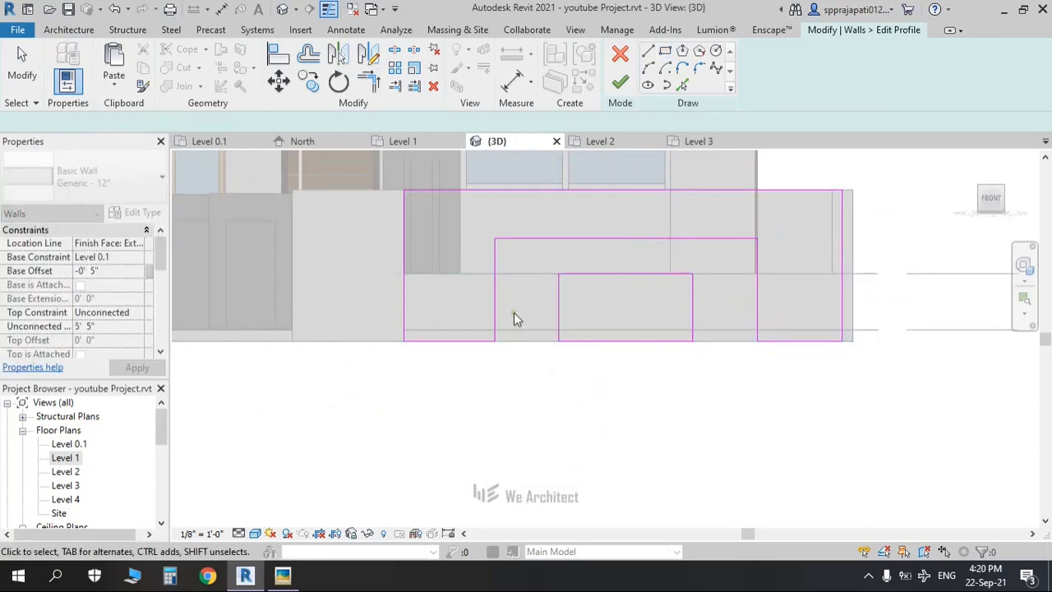
pyautogui.click(621, 82)
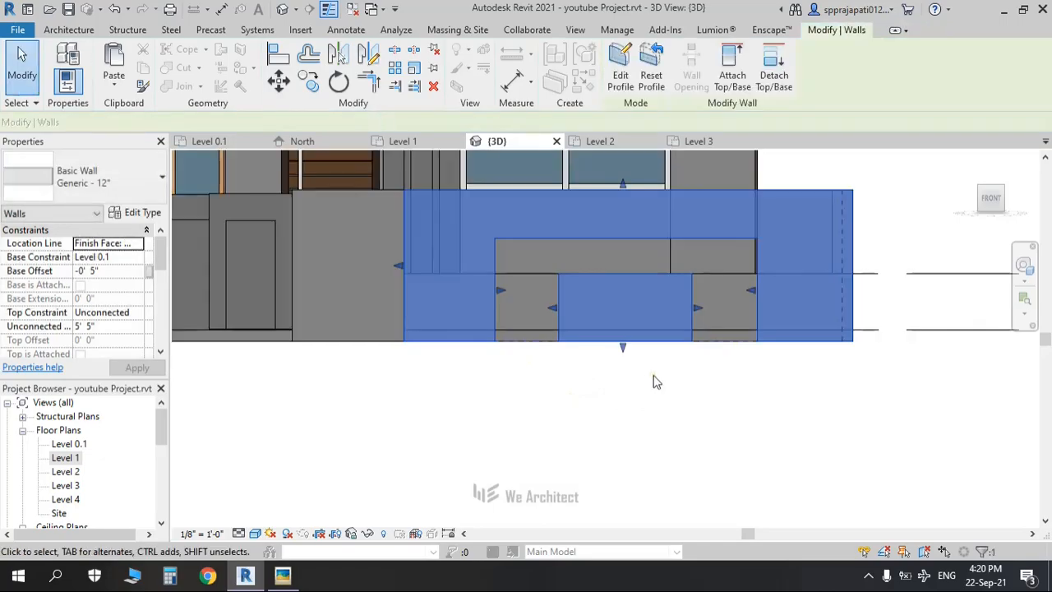
pyautogui.click(635, 444)
pyautogui.keyDown('shift'); pyautogui.moveTo(636, 443); pyautogui.dragTo(202, 143, button='middle'); pyautogui.keyUp('shift')
# Step: Create an in-place Generic Models family named Generic Models 1 and begin an extrusion in it
pyautogui.hotkey('alt', 'Tab')
pyautogui.hotkey('alt', 'Tab')
pyautogui.click(68, 30)
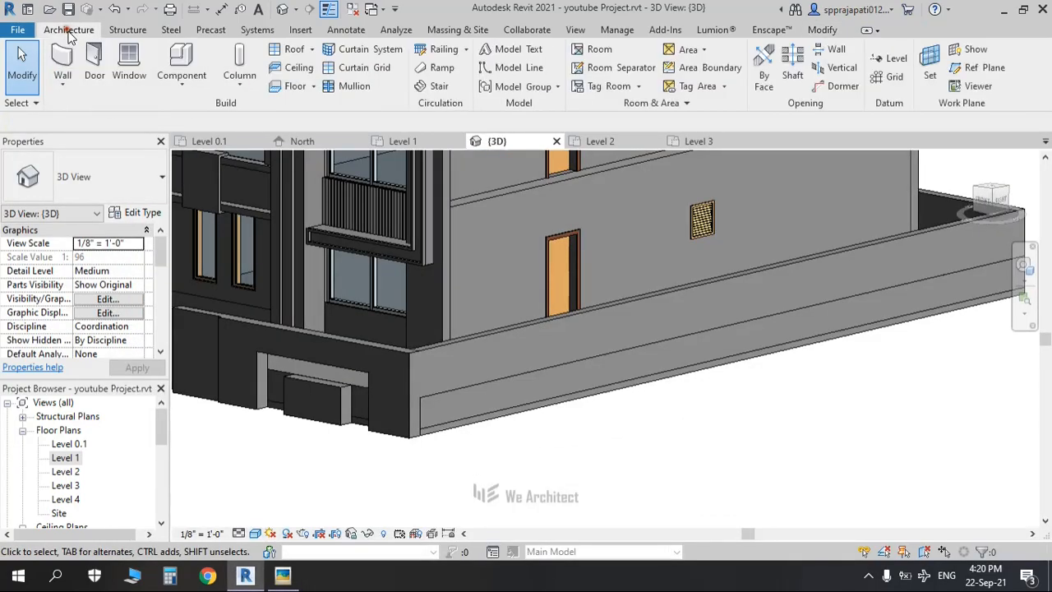
pyautogui.click(181, 82)
pyautogui.click(203, 145)
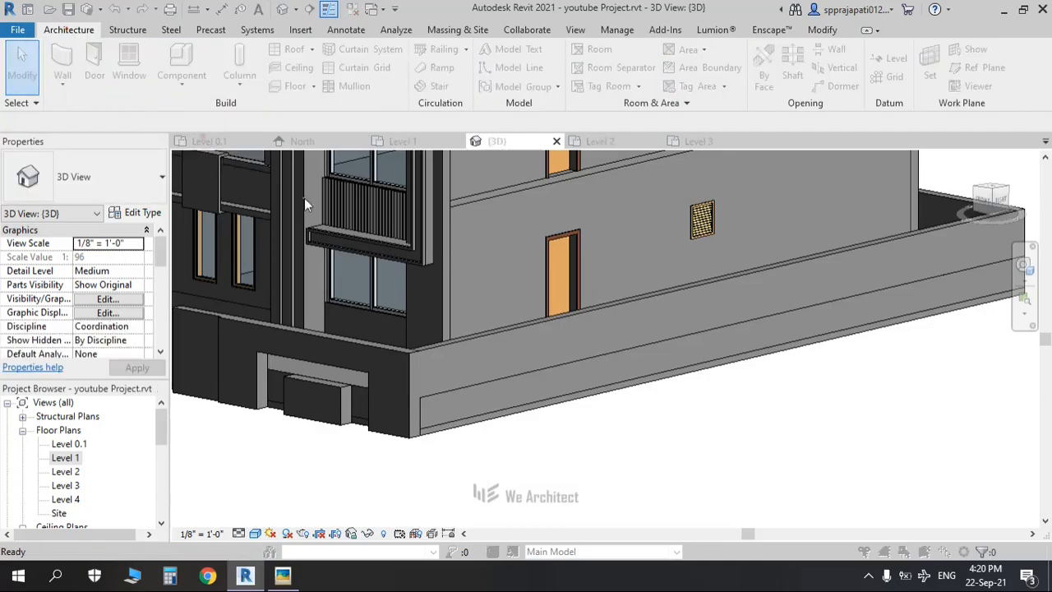
pyautogui.click(452, 237)
pyautogui.scroll(-3, 453, 243)
pyautogui.click(460, 284)
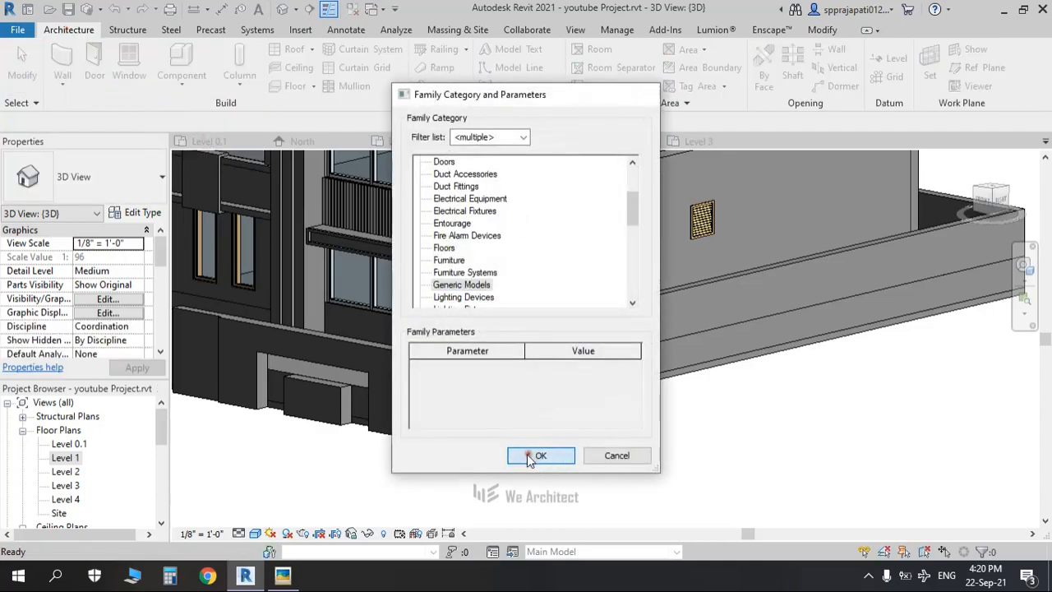
pyautogui.click(531, 457)
pyautogui.click(518, 315)
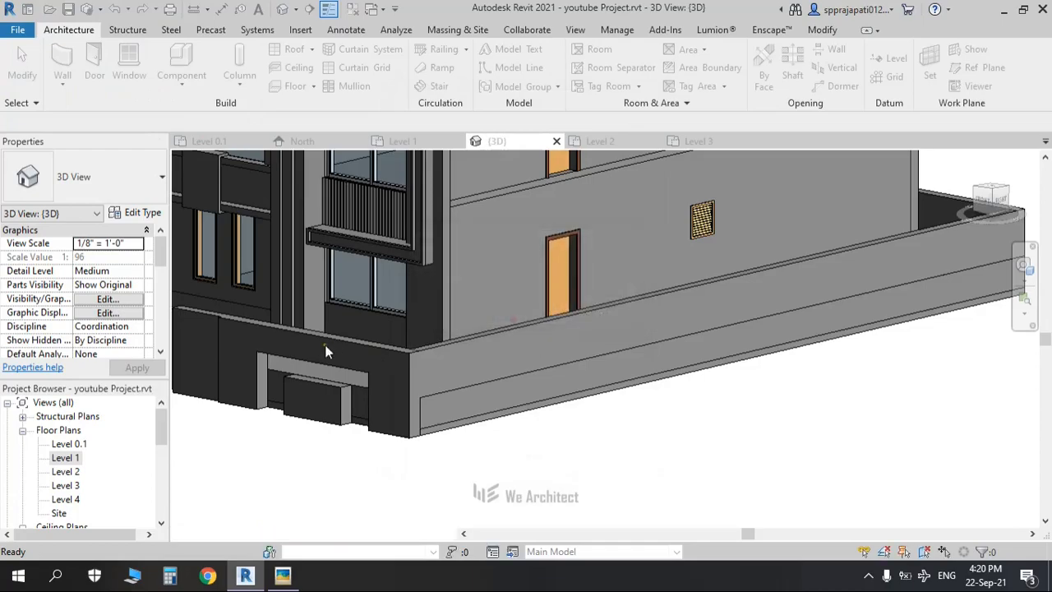
pyautogui.moveTo(244, 345); pyautogui.dragTo(409, 357, button='middle')
pyautogui.scroll(-1, 408, 357)
pyautogui.click(130, 72)
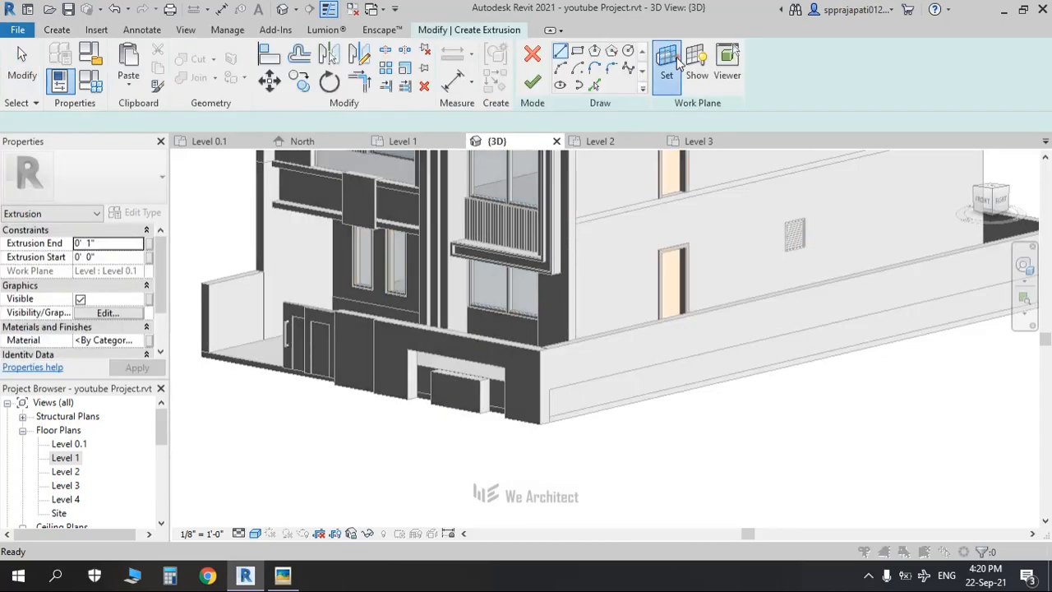
# Step: Set the extrusion's work plane to the picked wall face
pyautogui.click(676, 57)
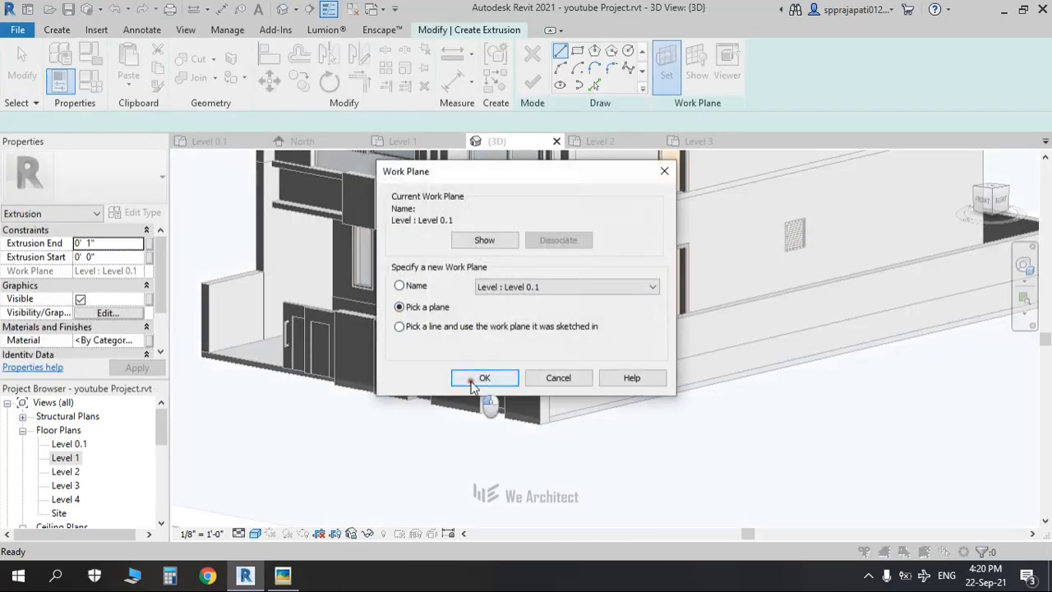
pyautogui.click(484, 378)
pyautogui.scroll(4, 382, 368)
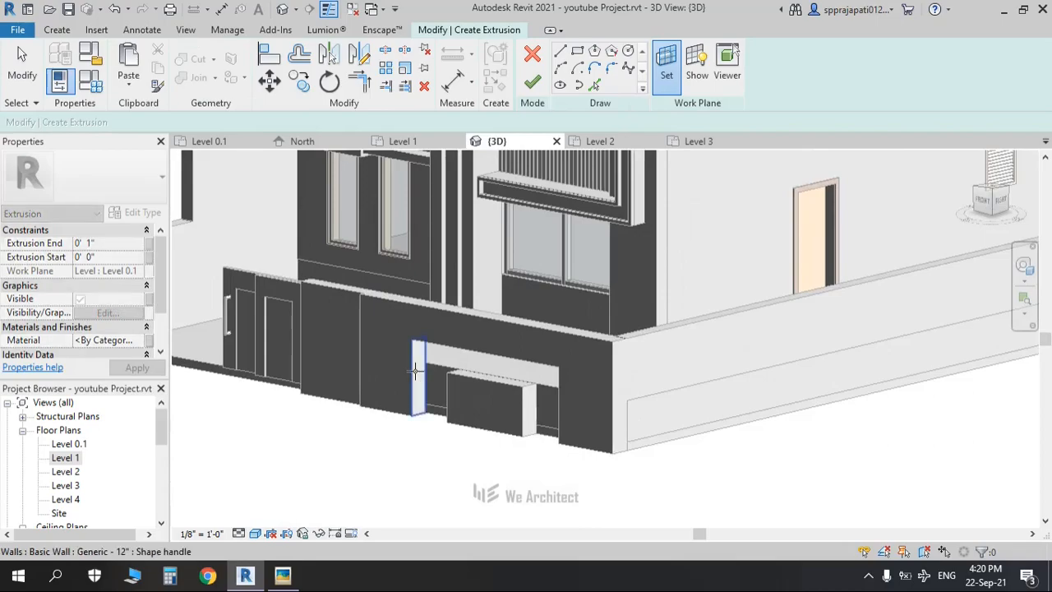
pyautogui.click(429, 415)
pyautogui.moveTo(426, 415)
pyautogui.keyDown('shift'); pyautogui.mouseDown(button='middle')
pyautogui.moveTo(365, 327)
pyautogui.moveTo(417, 378)
pyautogui.mouseUp(button='middle'); pyautogui.keyUp('shift')
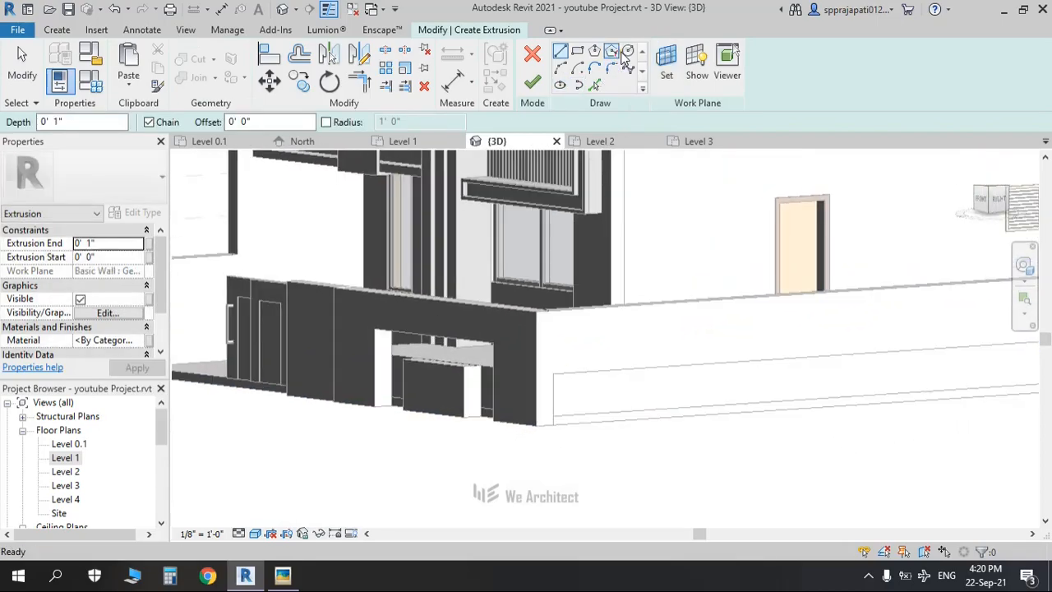
# Step: Draw a small circle profile at the wall's top corner
pyautogui.click(625, 51)
pyautogui.scroll(8, 405, 362)
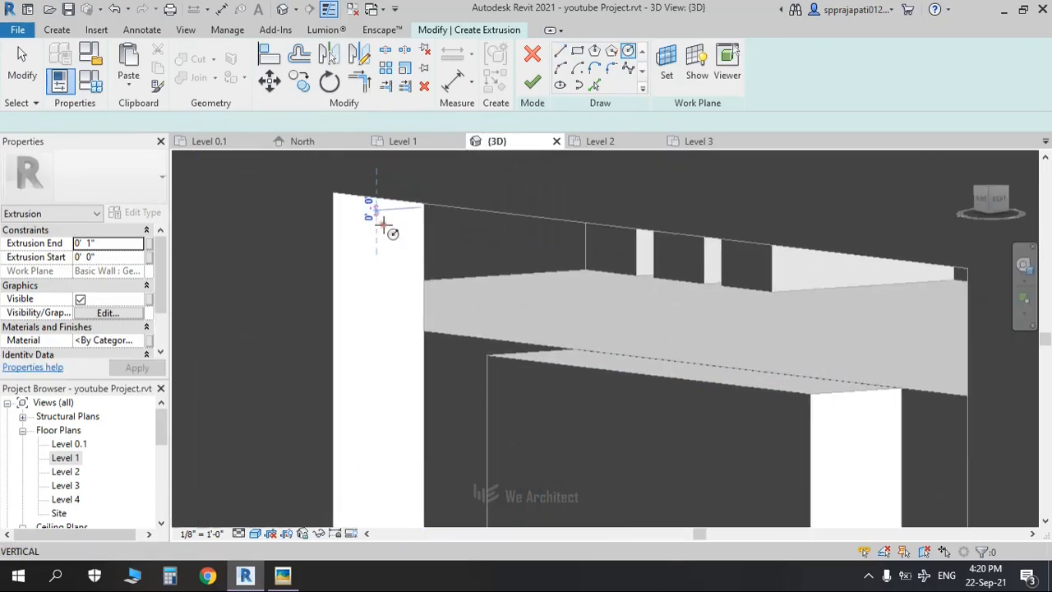
pyautogui.click(378, 209)
pyautogui.click(384, 212)
pyautogui.moveTo(403, 281); pyautogui.dragTo(426, 251, button='middle')
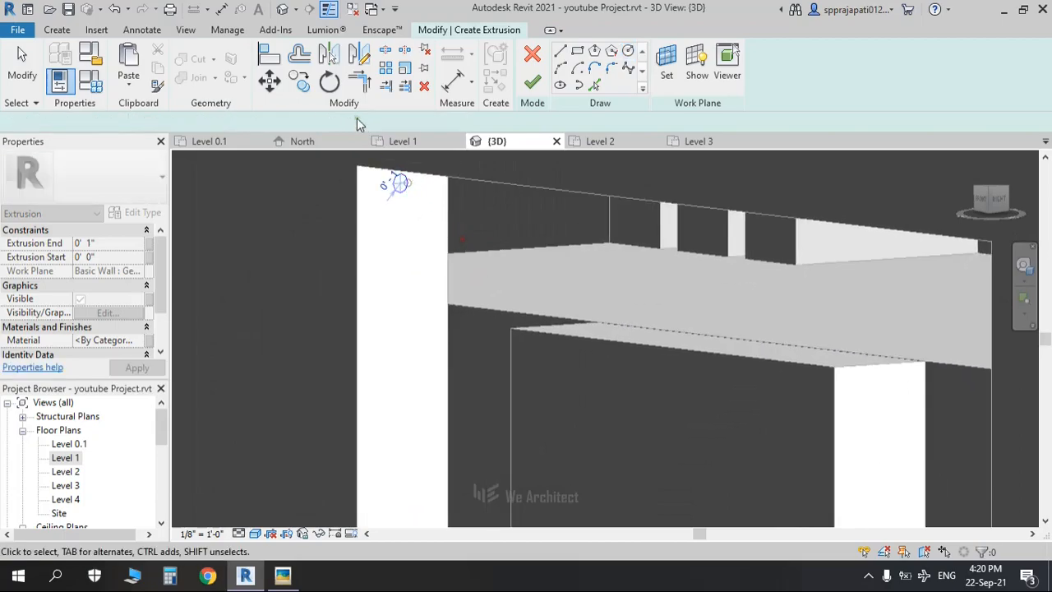
# Step: Copy the circle repeatedly at 0.5 spacing up the gate post and finish the sketch
pyautogui.click(306, 86)
pyautogui.click(401, 184)
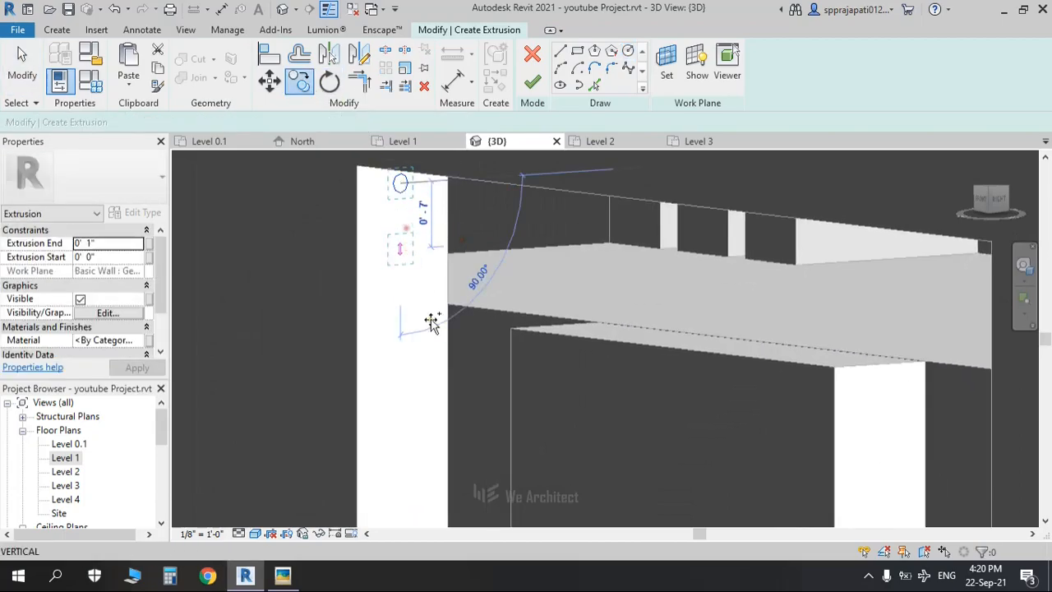
pyautogui.scroll(-4, 404, 229)
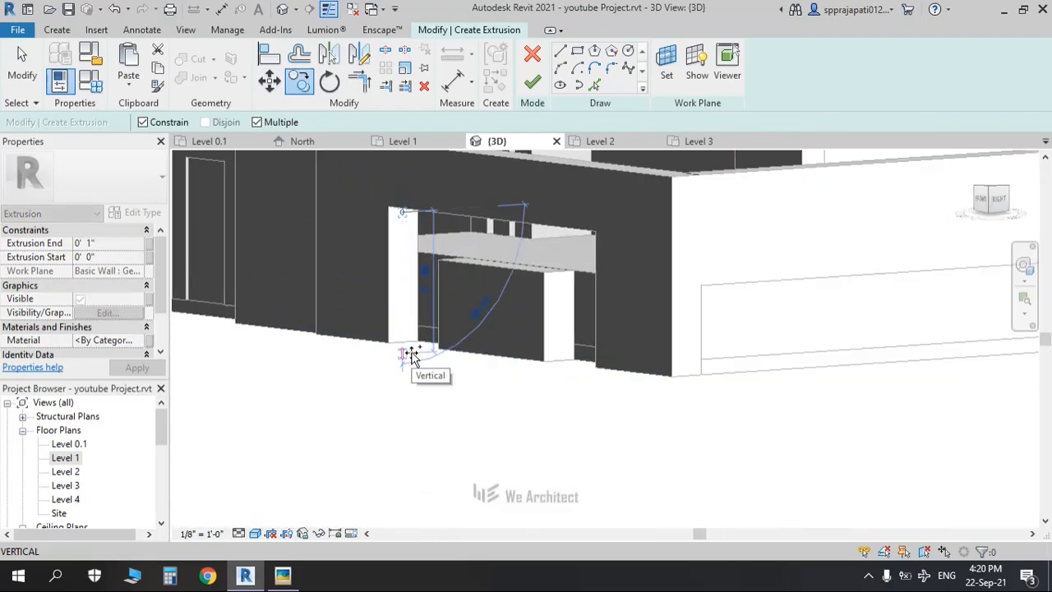
pyautogui.write('.5')
pyautogui.press('Return')
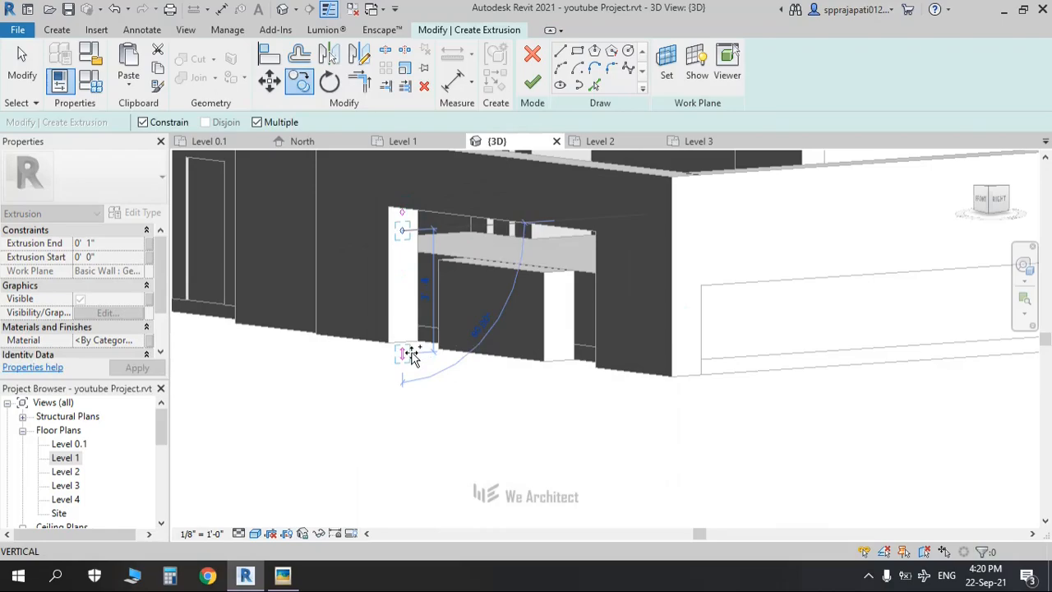
pyautogui.press('Return')
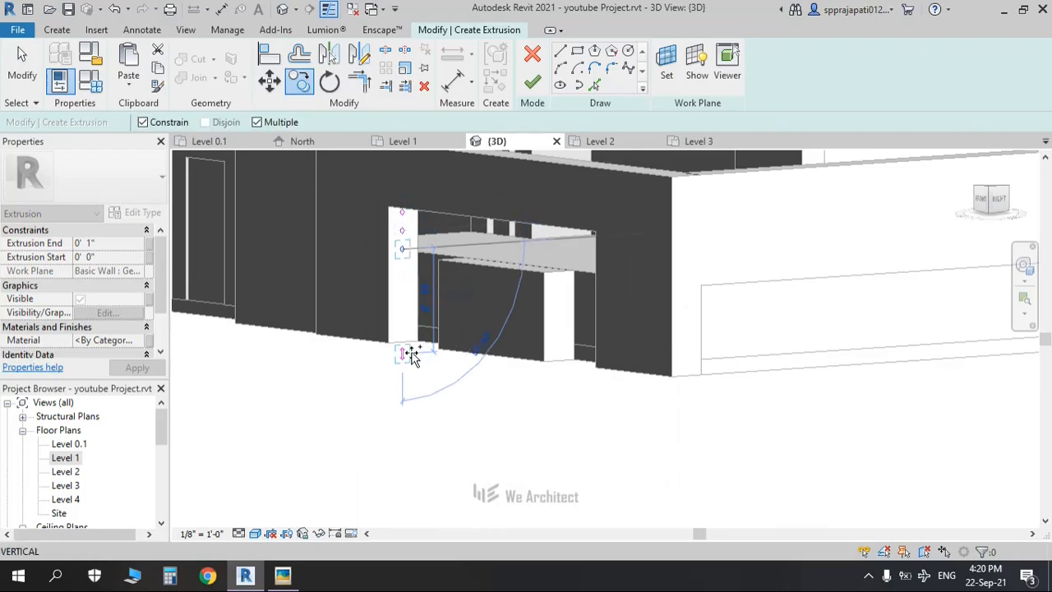
pyautogui.press('Return')
pyautogui.write('.5')
pyautogui.press('Return')
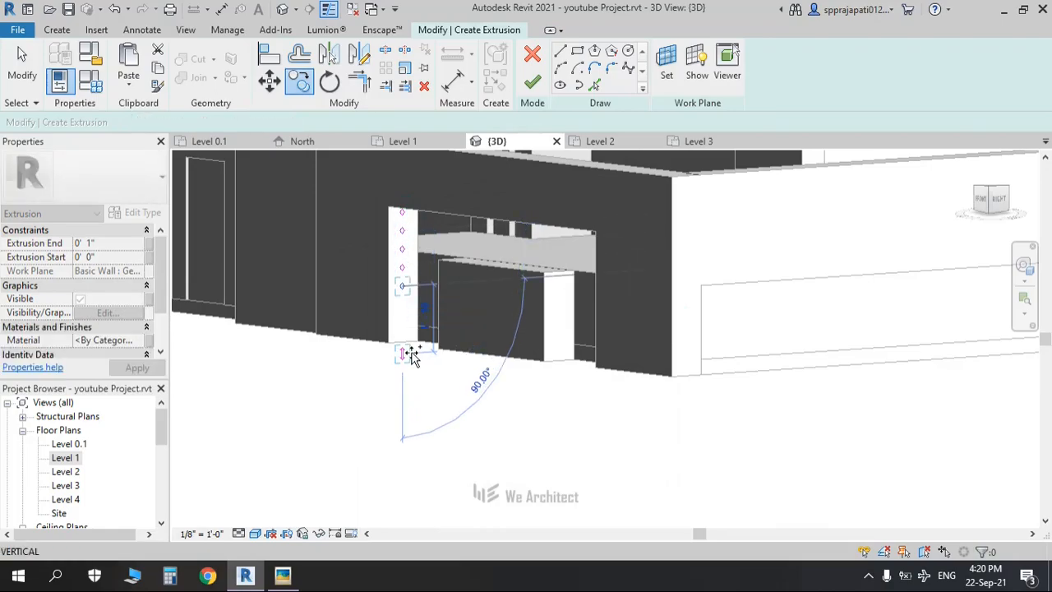
pyautogui.press('Return')
pyautogui.write('.5')
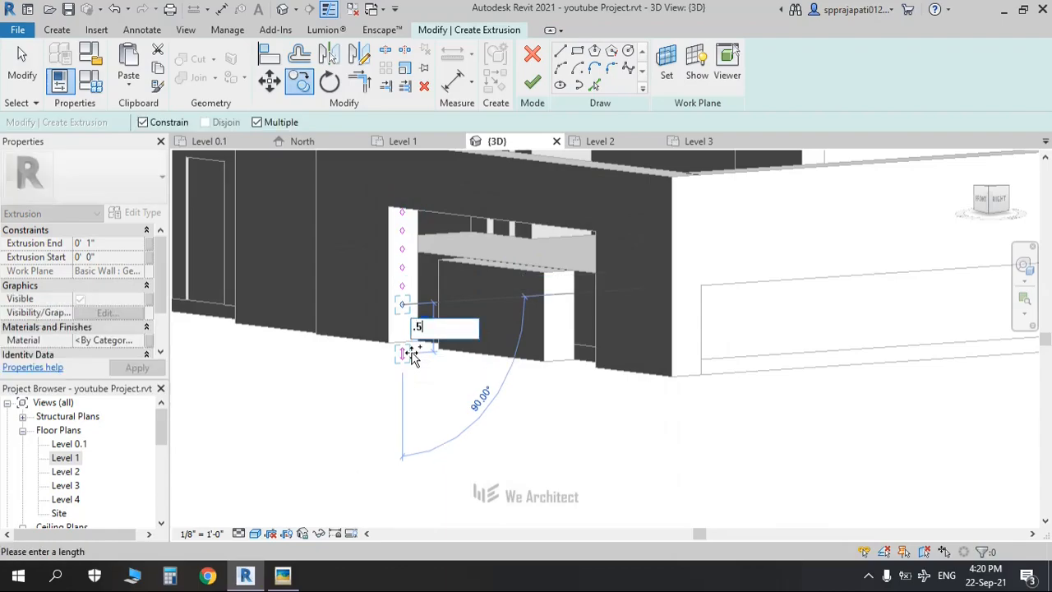
pyautogui.press('Return')
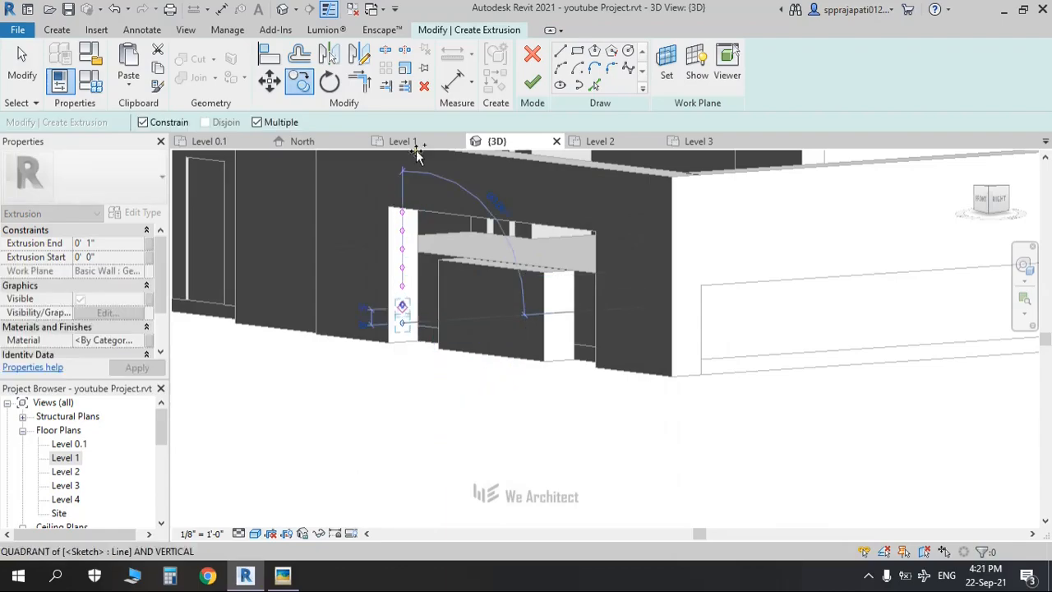
pyautogui.click(534, 84)
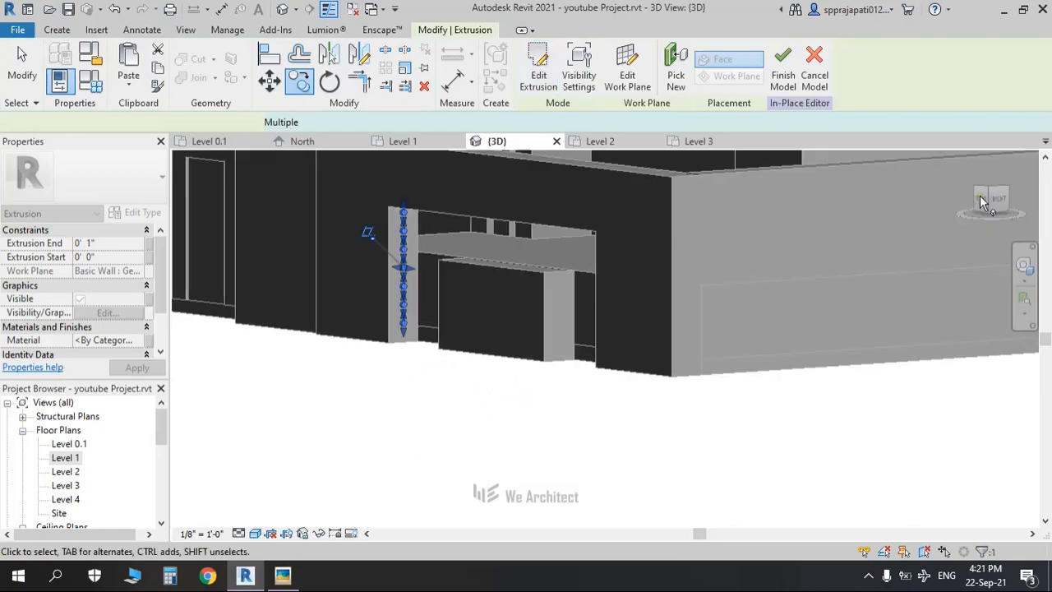
# Step: In a Hidden Line front view, stretch the slat extrusion 9'-4 1/8" across the gate opening
pyautogui.click(983, 203)
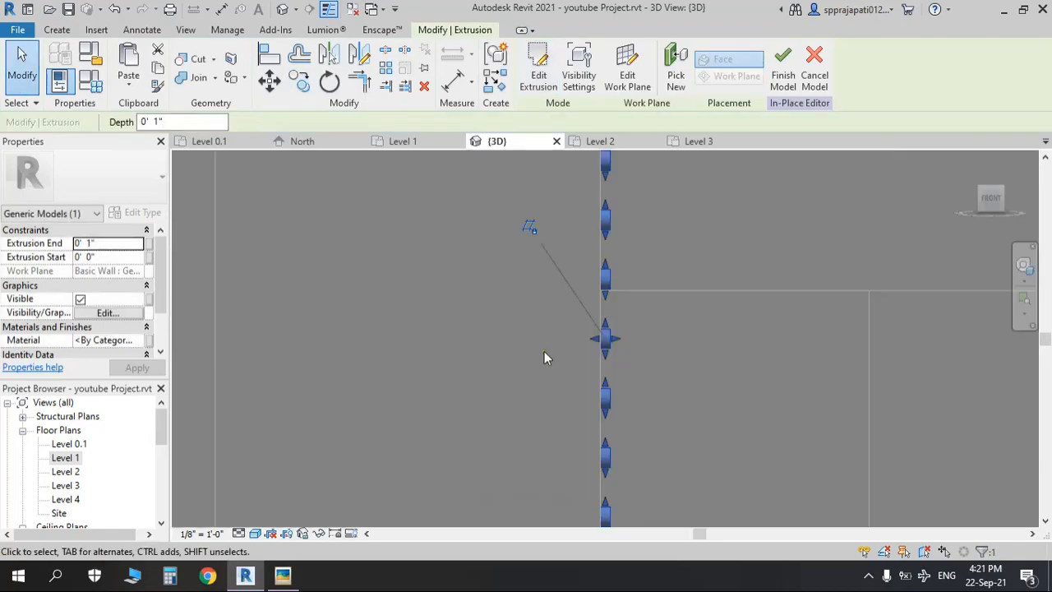
pyautogui.scroll(-4, 532, 351)
pyautogui.moveTo(624, 362); pyautogui.dragTo(435, 392, button='middle')
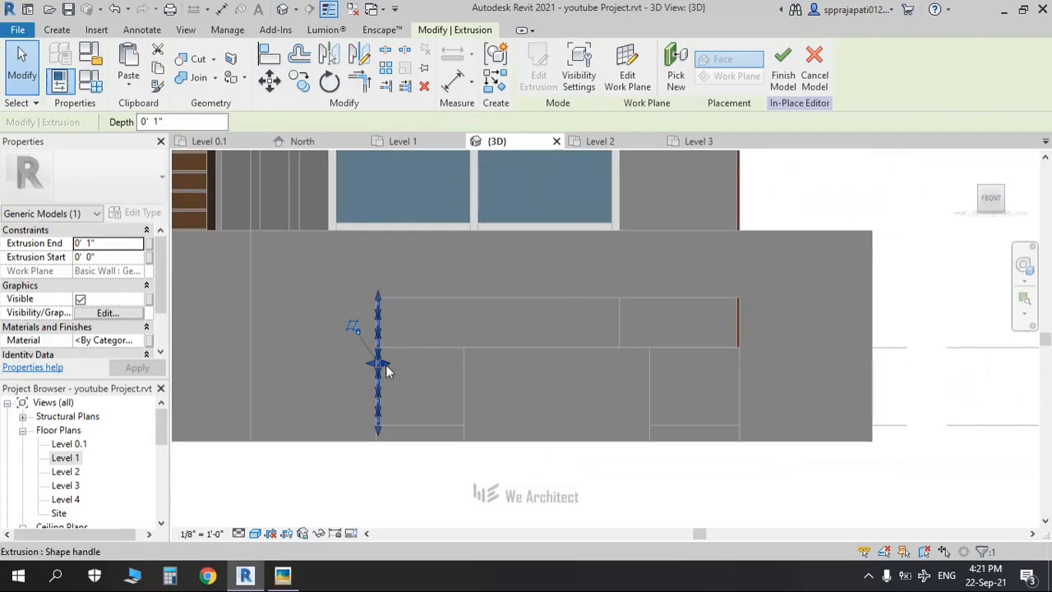
pyautogui.click(256, 534)
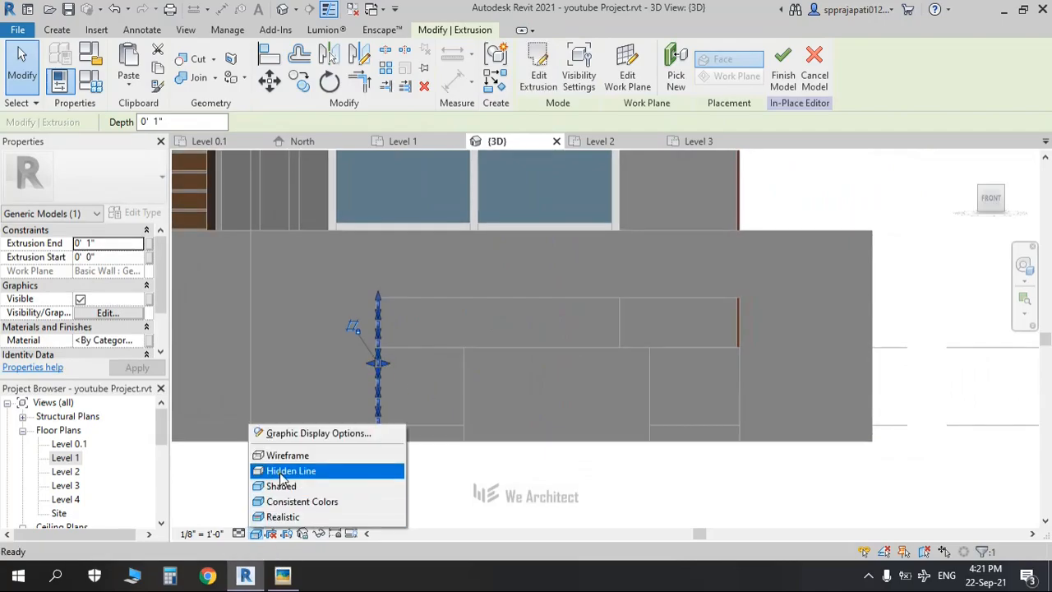
pyautogui.click(265, 470)
pyautogui.moveTo(387, 370); pyautogui.dragTo(744, 366)
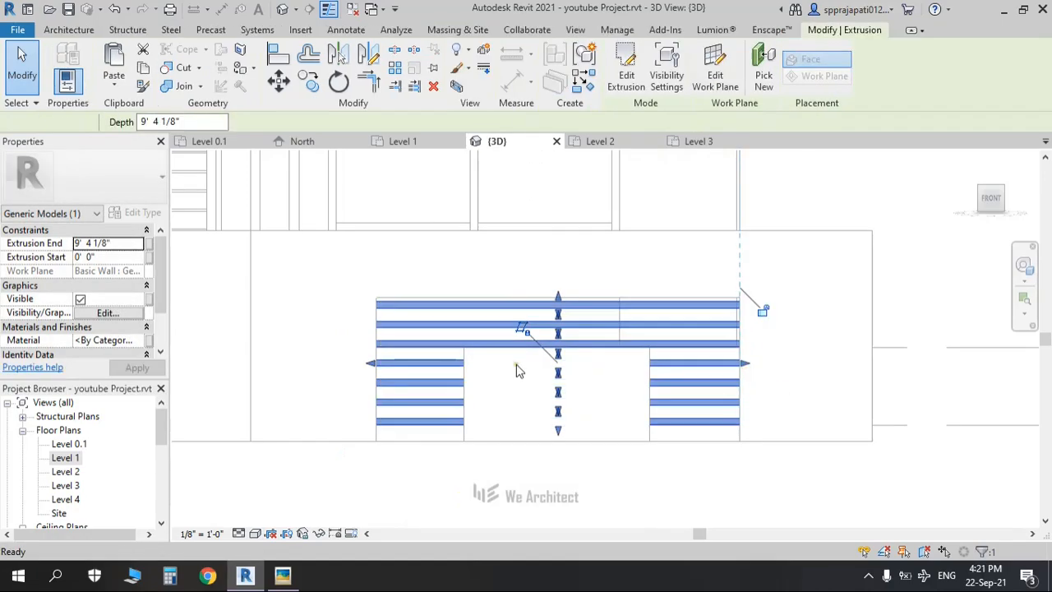
pyautogui.scroll(-5, 516, 363)
pyautogui.keyDown('shift'); pyautogui.moveTo(416, 423); pyautogui.dragTo(599, 504, button='middle'); pyautogui.keyUp('shift')
pyautogui.scroll(-2, 586, 492)
pyautogui.hotkey('alt', 'Tab')
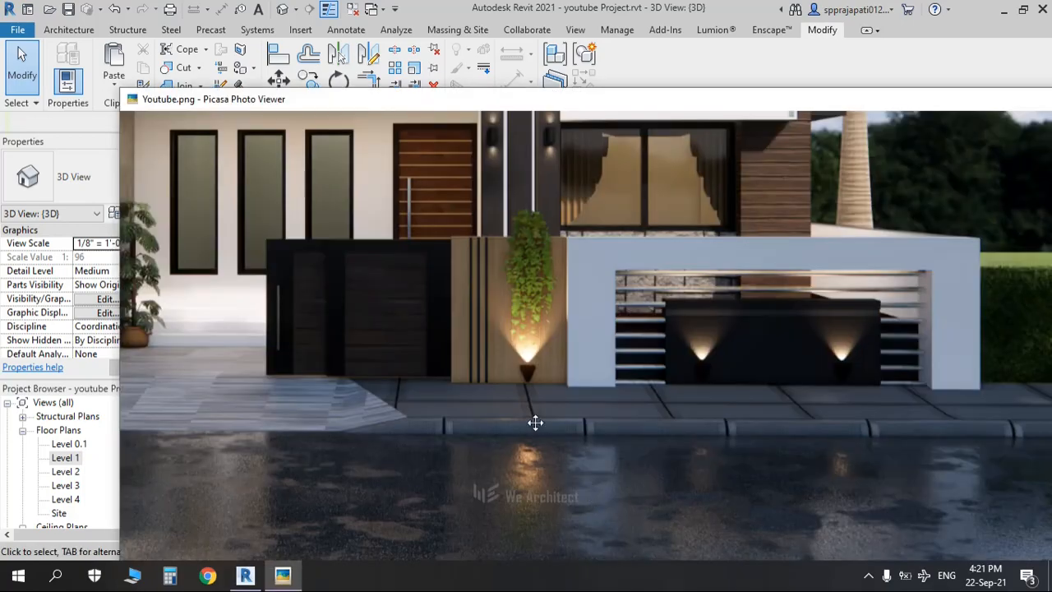
pyautogui.scroll(-5, 535, 422)
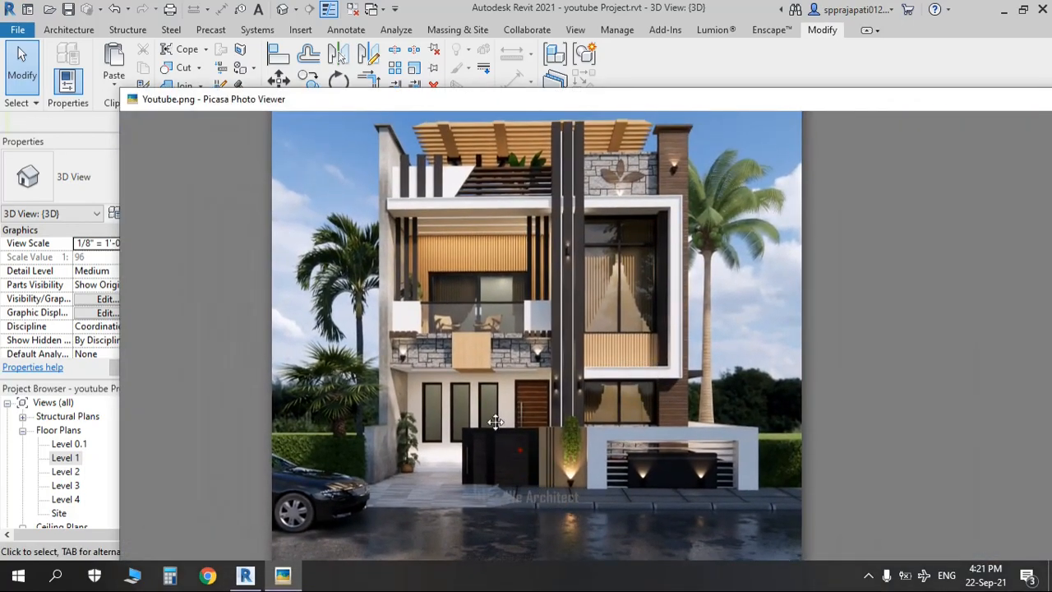
pyautogui.hotkey('alt', 'Tab')
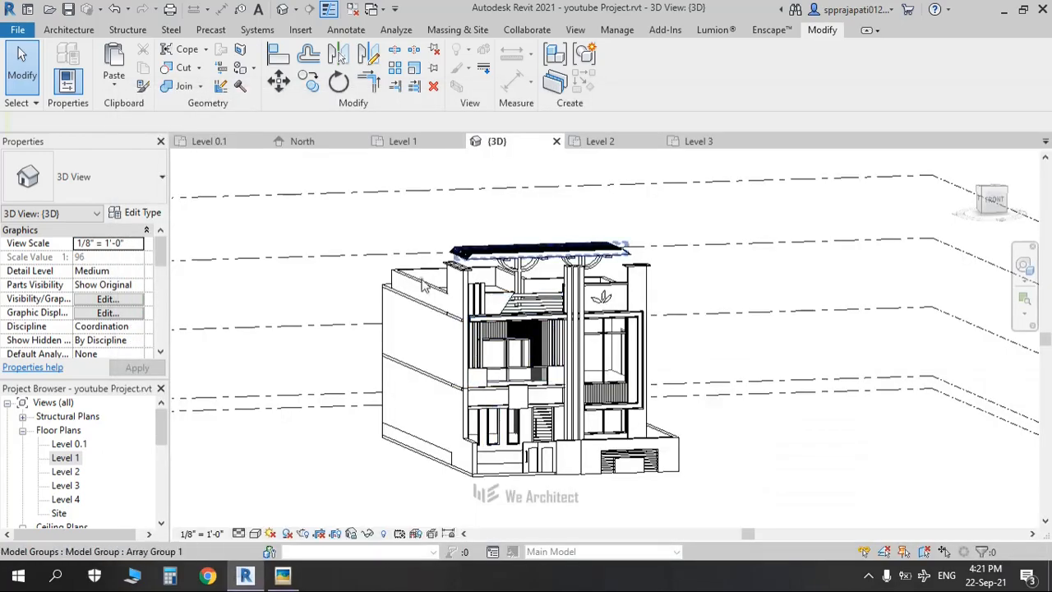
pyautogui.scroll(3, 614, 444)
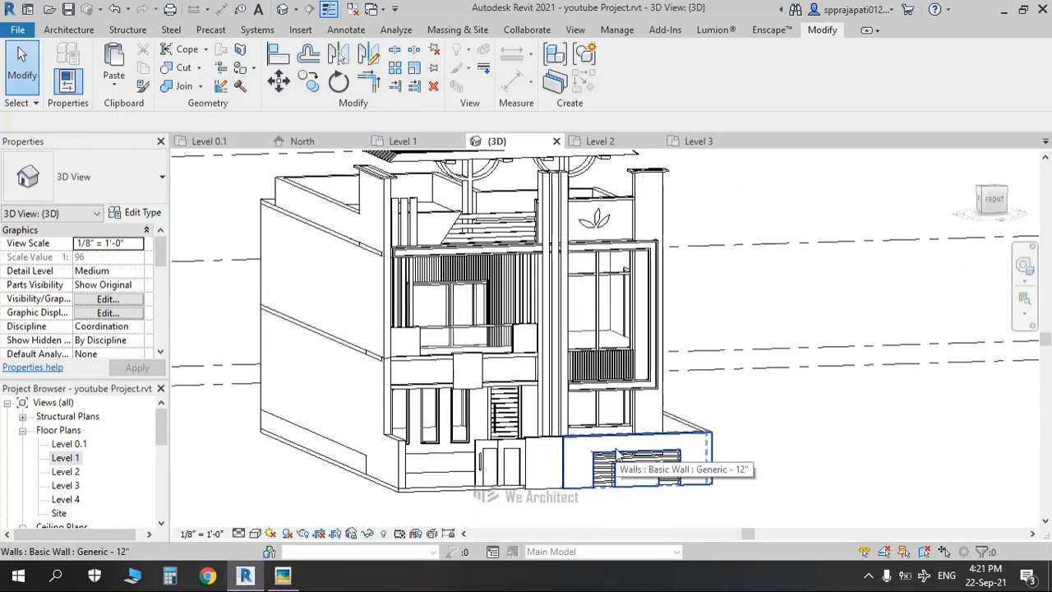
pyautogui.hotkey('alt', 'Tab')
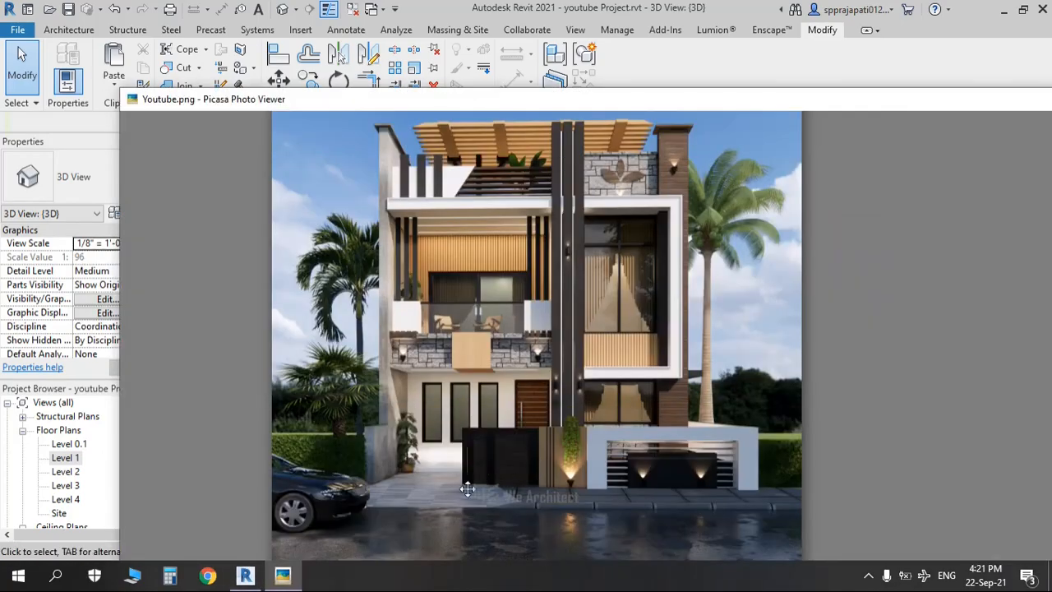
pyautogui.scroll(2, 538, 460)
pyautogui.hotkey('alt', 'Tab')
pyautogui.hotkey('alt', 'Tab')
pyautogui.scroll(4, 475, 446)
pyautogui.scroll(-1, 646, 383)
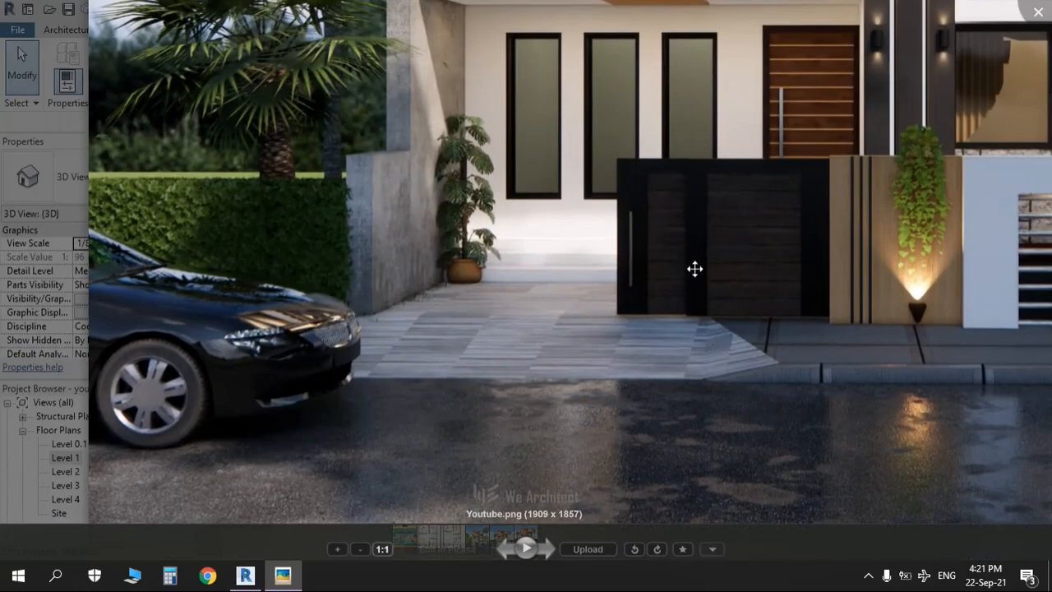
pyautogui.scroll(-2, 694, 269)
pyautogui.scroll(2, 493, 416)
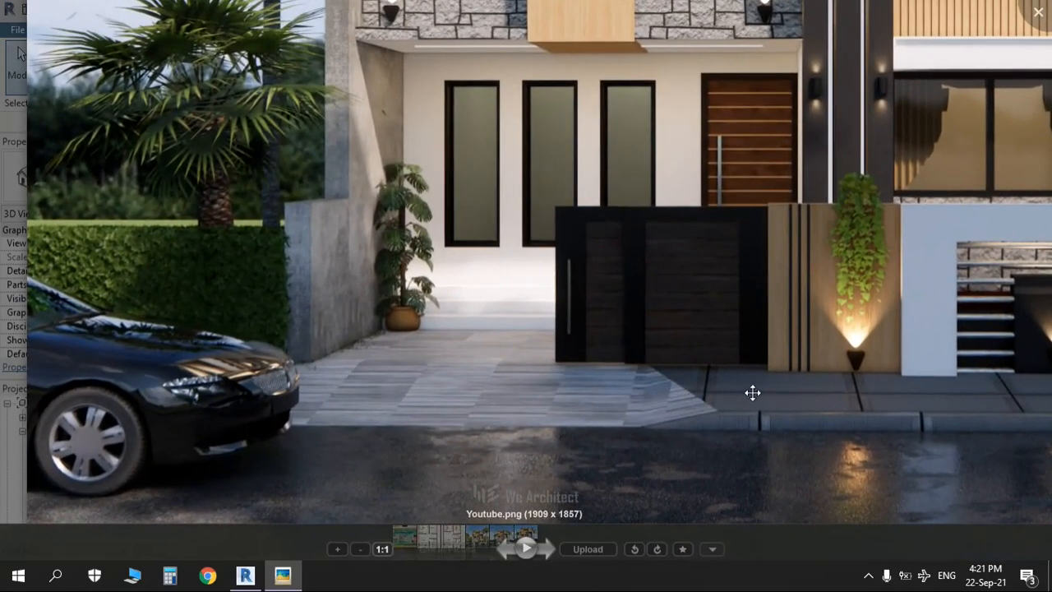
pyautogui.moveTo(753, 393); pyautogui.dragTo(594, 486)
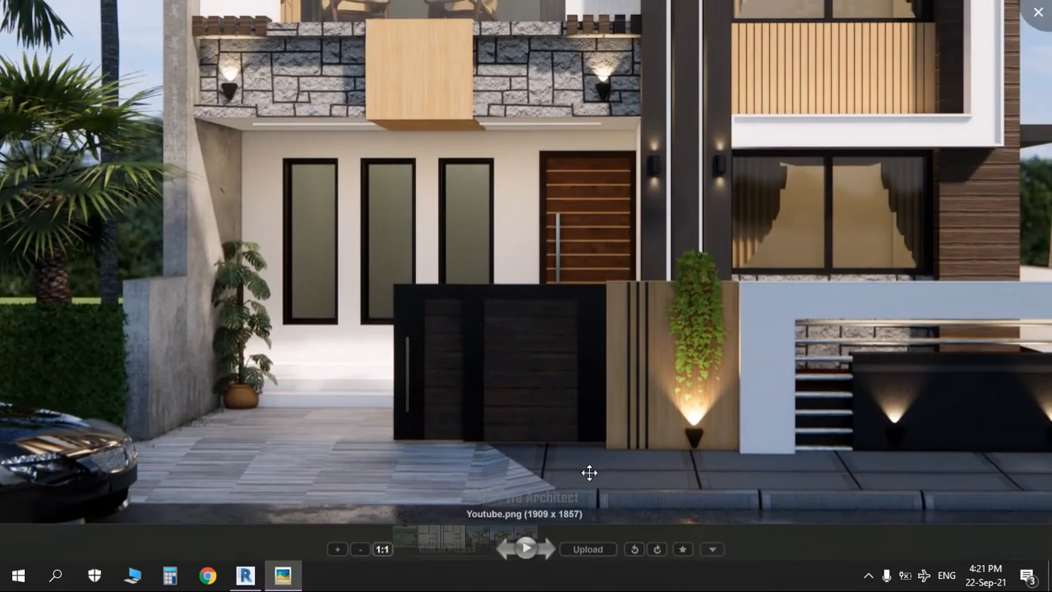
pyautogui.scroll(-2, 666, 307)
pyautogui.moveTo(666, 307); pyautogui.dragTo(609, 428)
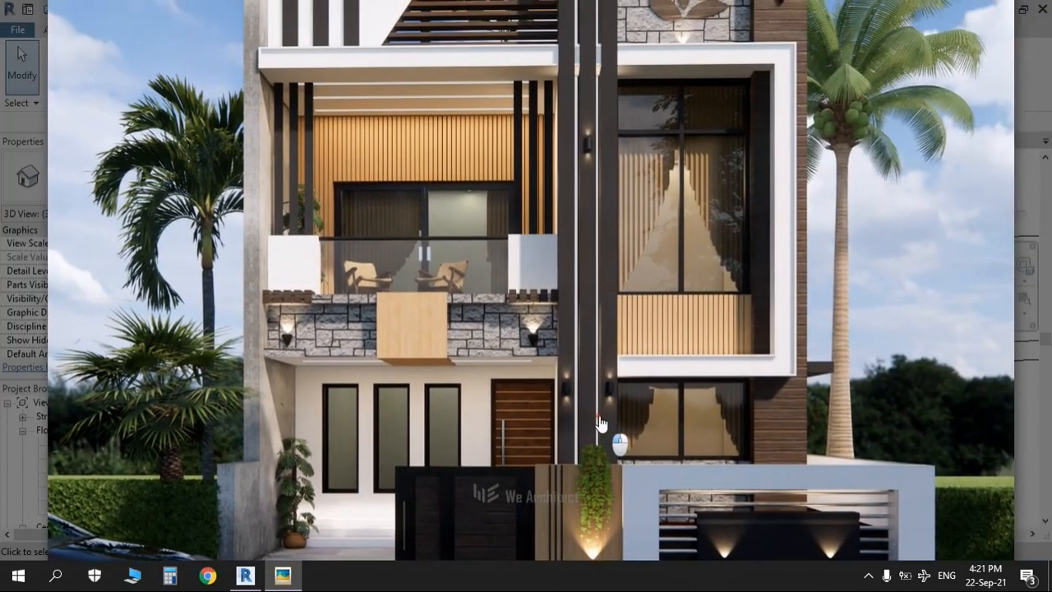
pyautogui.scroll(2, 707, 193)
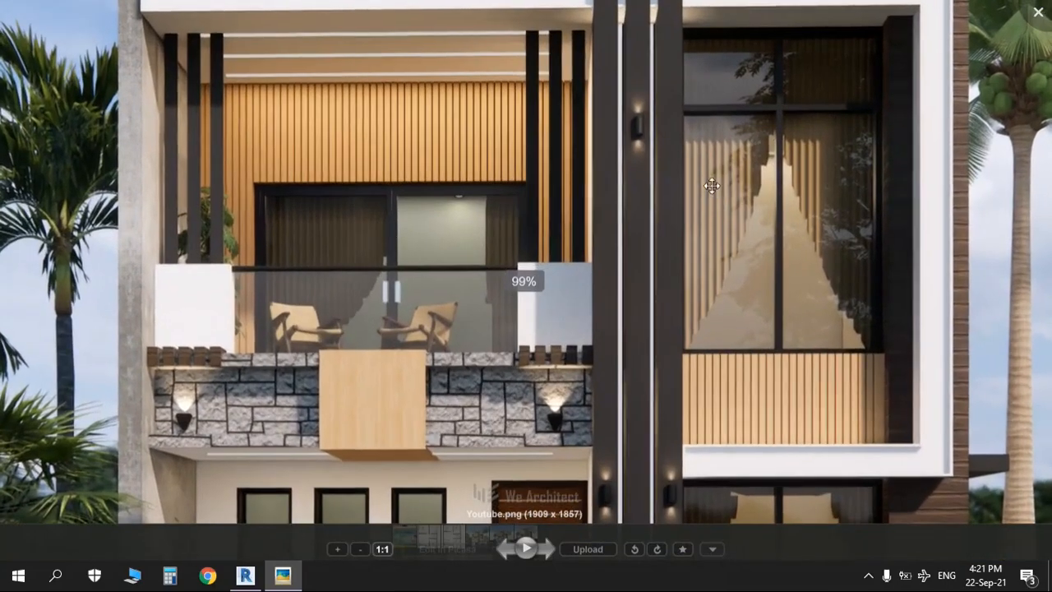
pyautogui.scroll(-3, 742, 176)
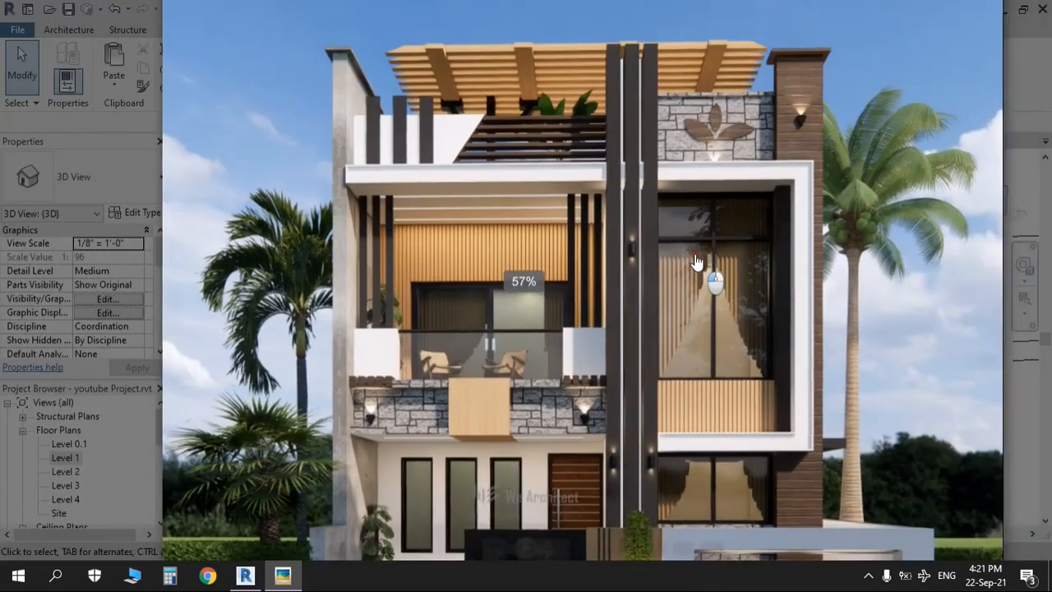
pyautogui.scroll(-3, 695, 262)
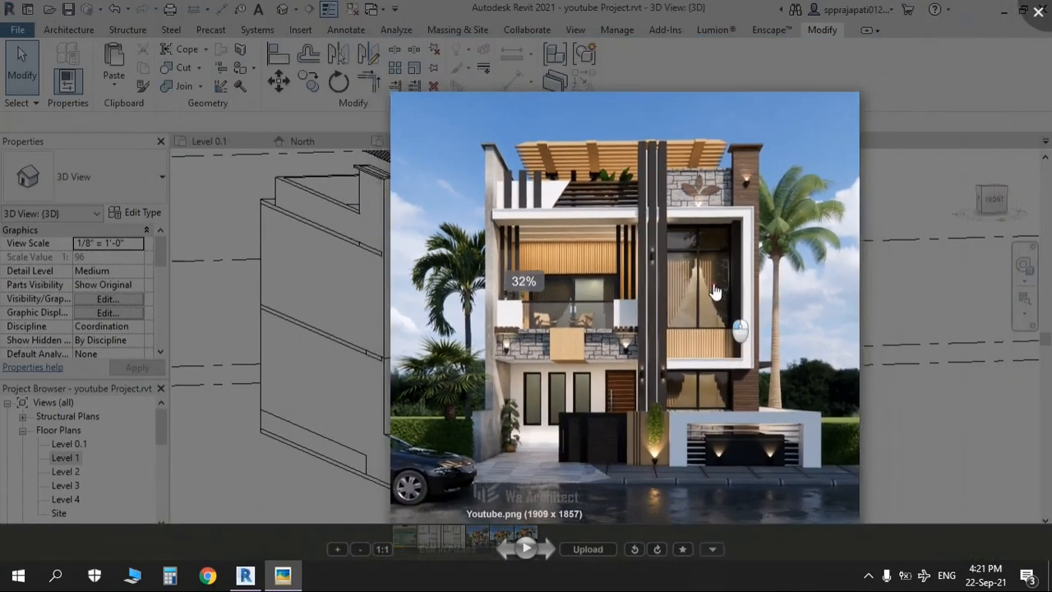
pyautogui.moveTo(715, 292); pyautogui.dragTo(674, 241)
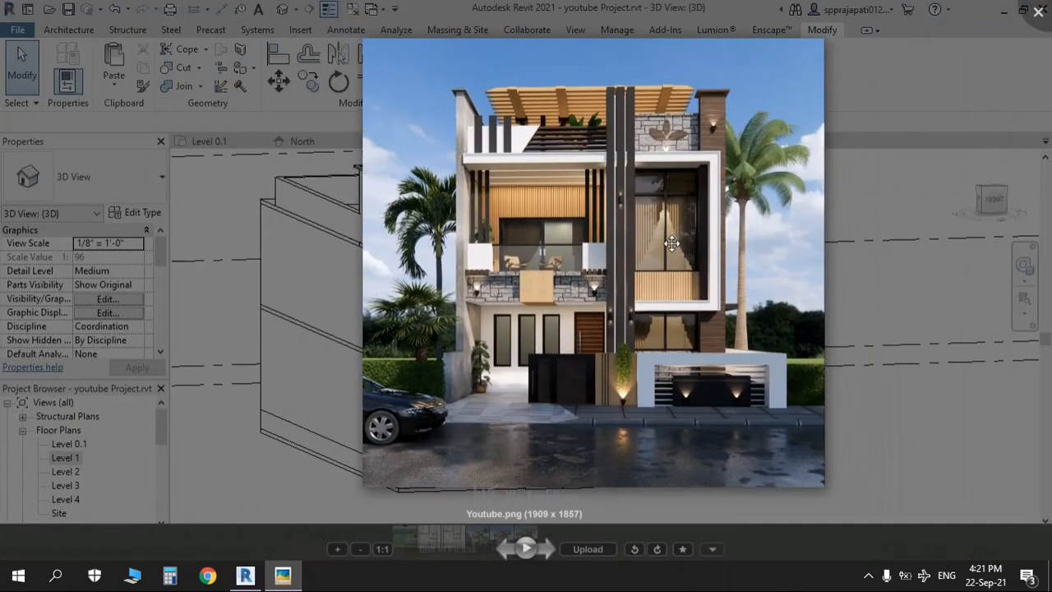
pyautogui.hotkey('alt', 'Tab')
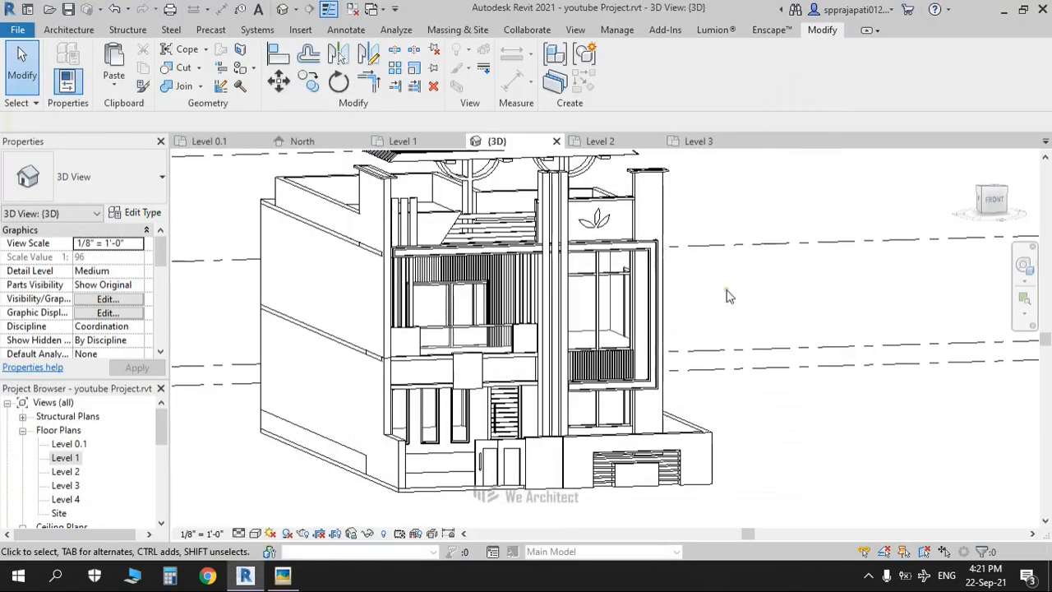
# Step: Open the Level 2 floor plan and frame the whole upper floor beside the reference plan
pyautogui.keyDown('shift'); pyautogui.moveTo(733, 302); pyautogui.dragTo(769, 370, button='middle'); pyautogui.keyUp('shift')
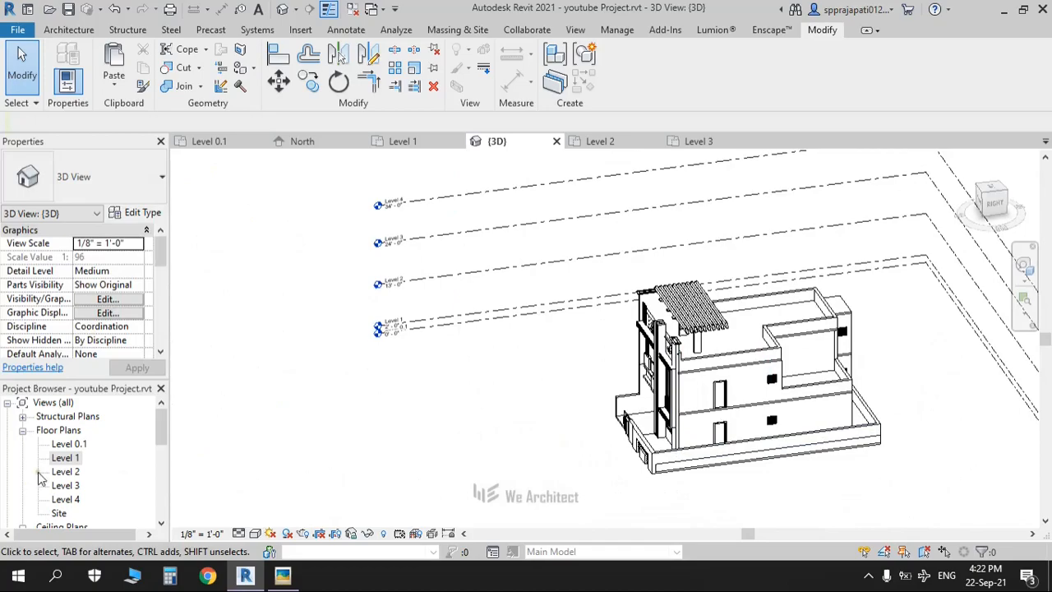
pyautogui.doubleClick(66, 471)
pyautogui.scroll(-4, 494, 424)
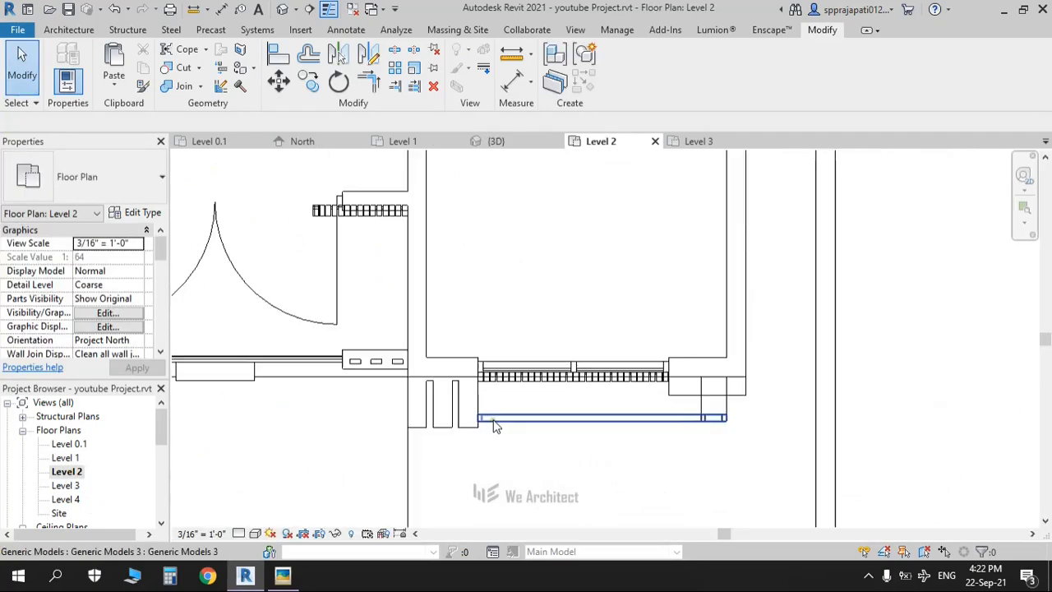
pyautogui.scroll(-2, 494, 421)
pyautogui.moveTo(624, 378); pyautogui.dragTo(638, 507, button='middle')
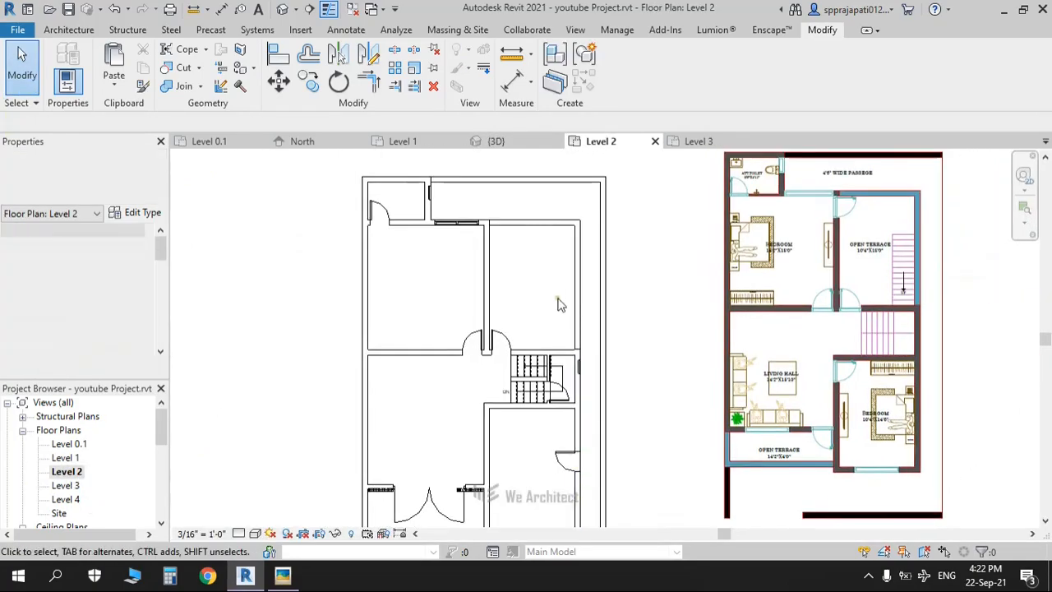
pyautogui.moveTo(558, 305); pyautogui.dragTo(543, 382, button='middle')
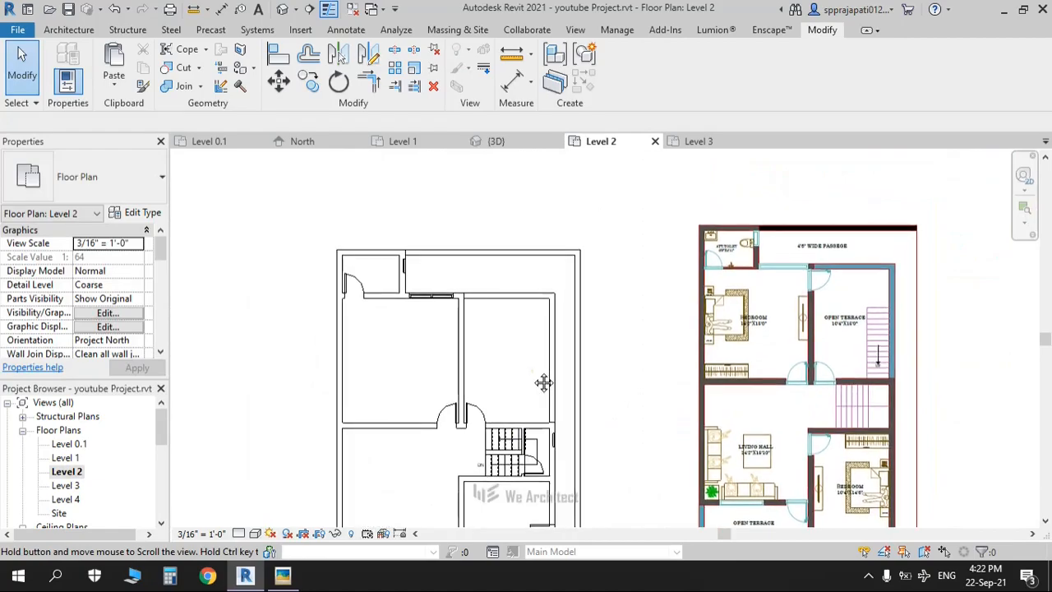
pyautogui.scroll(2, 542, 381)
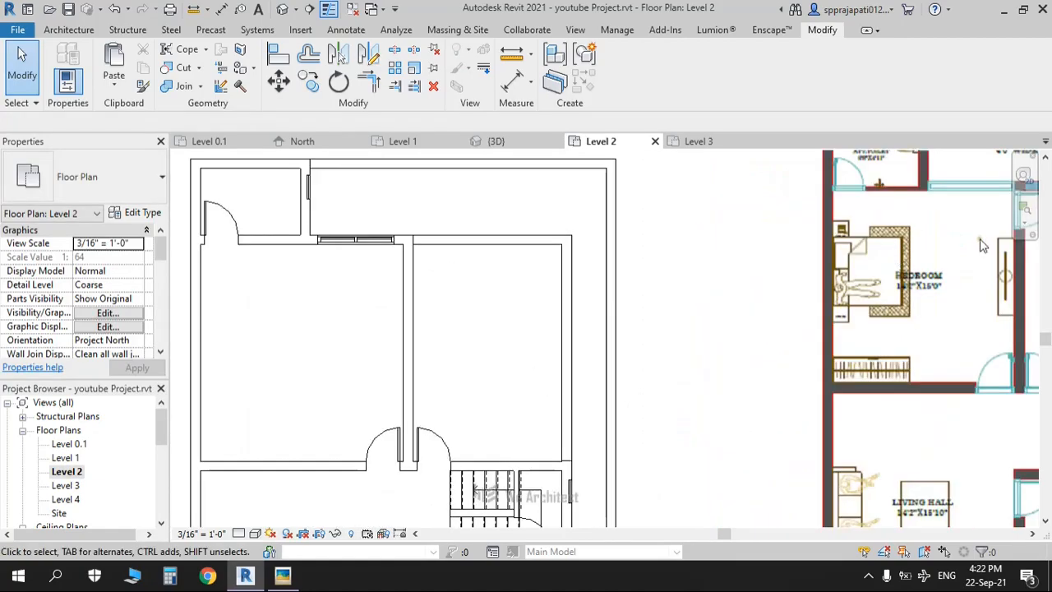
pyautogui.click(54, 30)
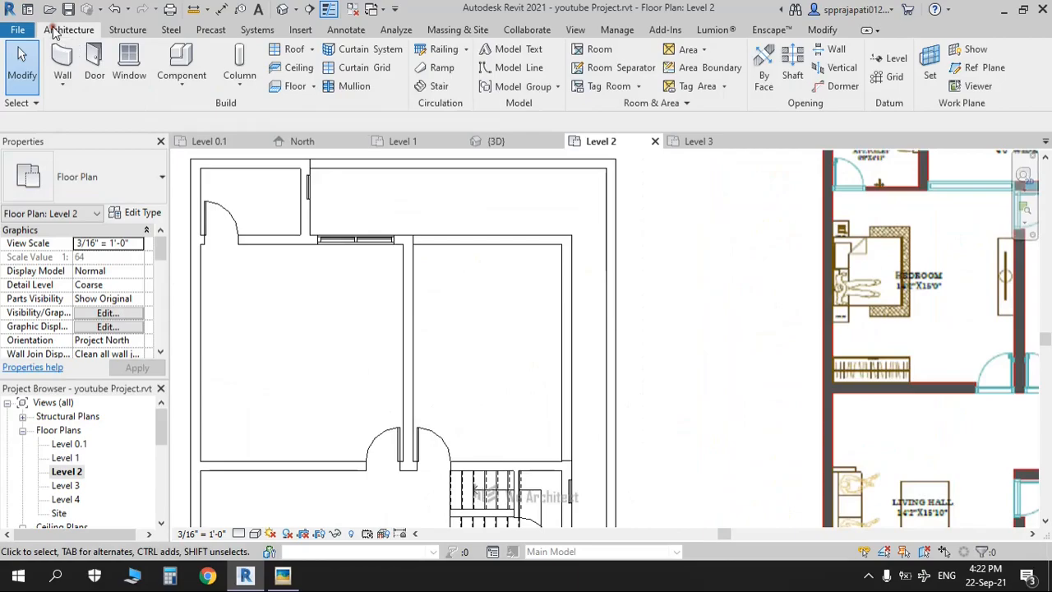
# Step: Place a Single-Flush 32" x 84" door in the interior wall near the top of Level 2
pyautogui.click(424, 271)
pyautogui.press('Escape')
pyautogui.press('Escape')
pyautogui.click(428, 284)
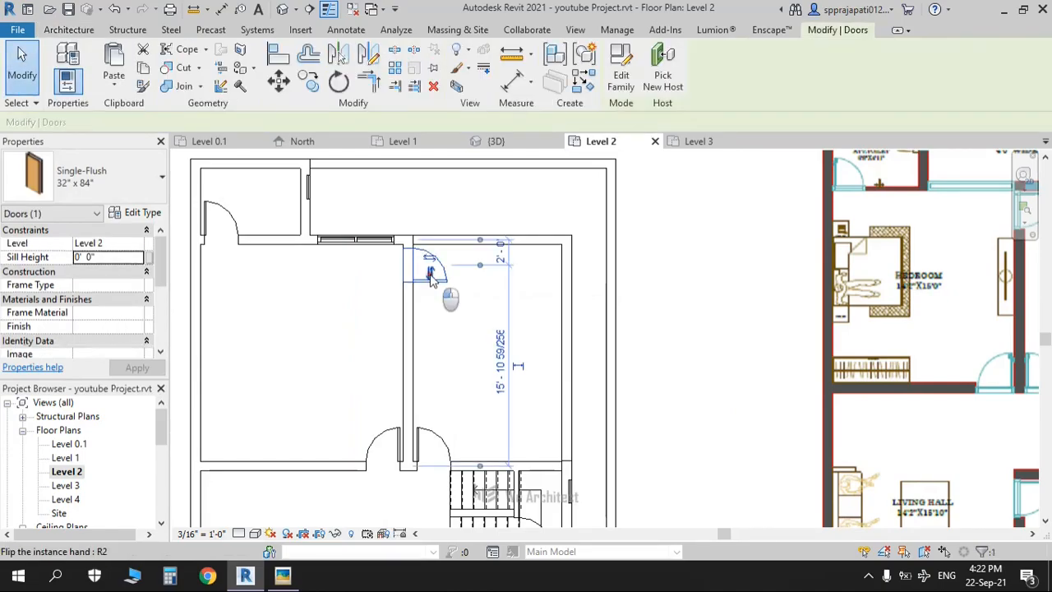
pyautogui.click(461, 336)
pyautogui.scroll(-4, 460, 334)
pyautogui.scroll(2, 457, 332)
pyautogui.moveTo(439, 322); pyautogui.dragTo(418, 313, button='middle')
pyautogui.scroll(2, 417, 313)
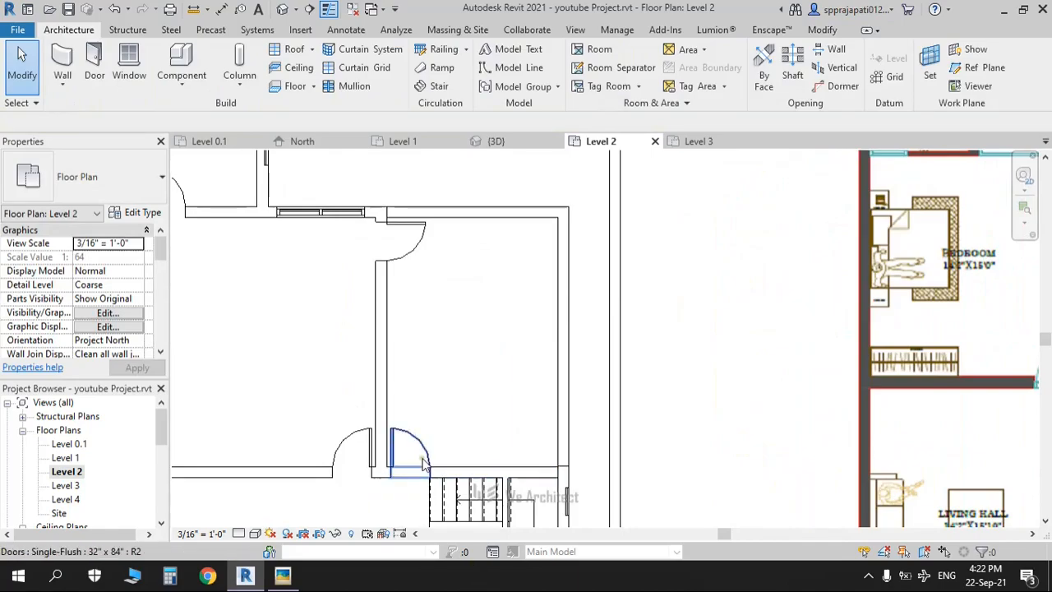
# Step: Start a stair sketch and draw the left boundary line from the wall end to the doorway
pyautogui.click(429, 88)
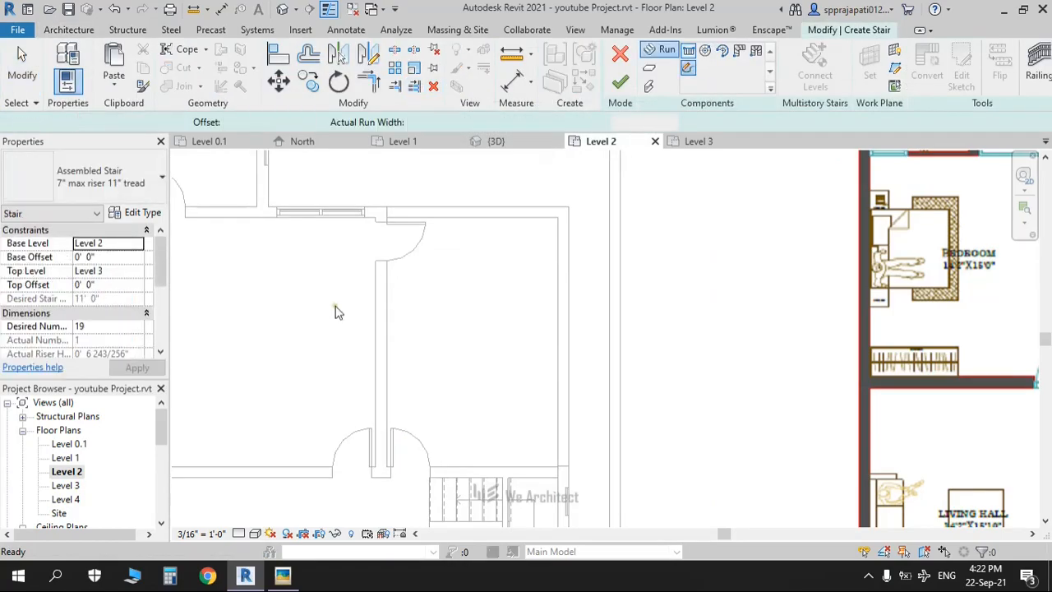
pyautogui.moveTo(411, 271)
pyautogui.mouseDown(button='middle')
pyautogui.moveTo(439, 226)
pyautogui.moveTo(404, 192)
pyautogui.mouseUp(button='middle')
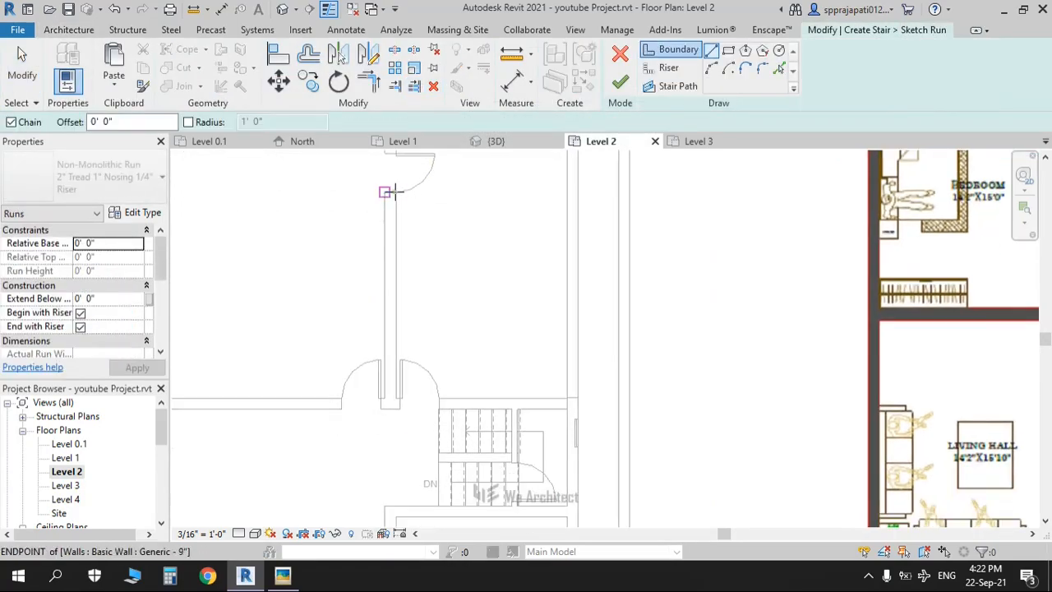
pyautogui.scroll(2, 396, 192)
pyautogui.click(395, 203)
pyautogui.moveTo(378, 357); pyautogui.dragTo(402, 199, button='middle')
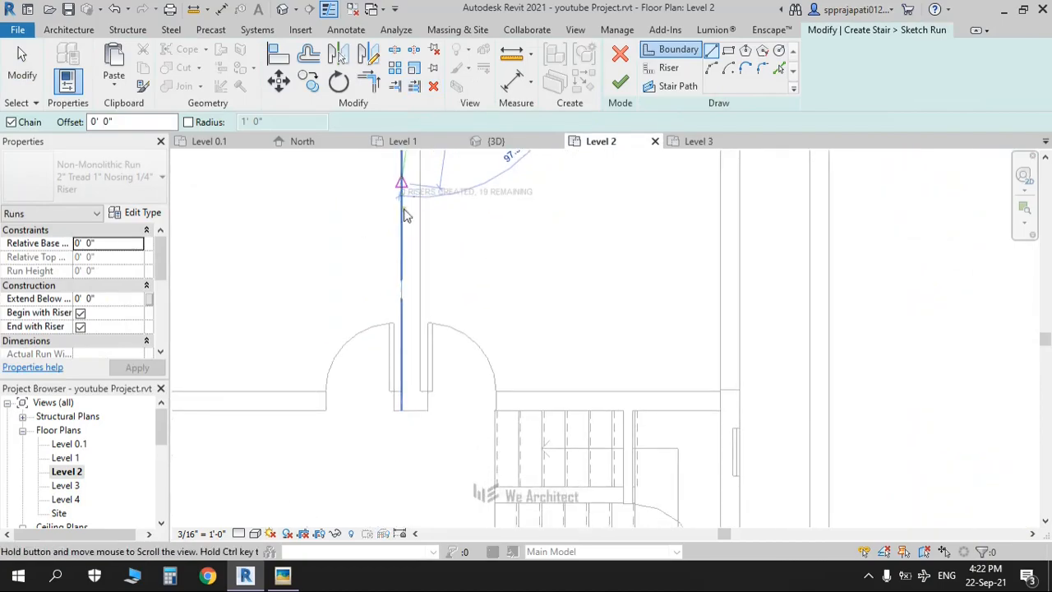
pyautogui.click(427, 407)
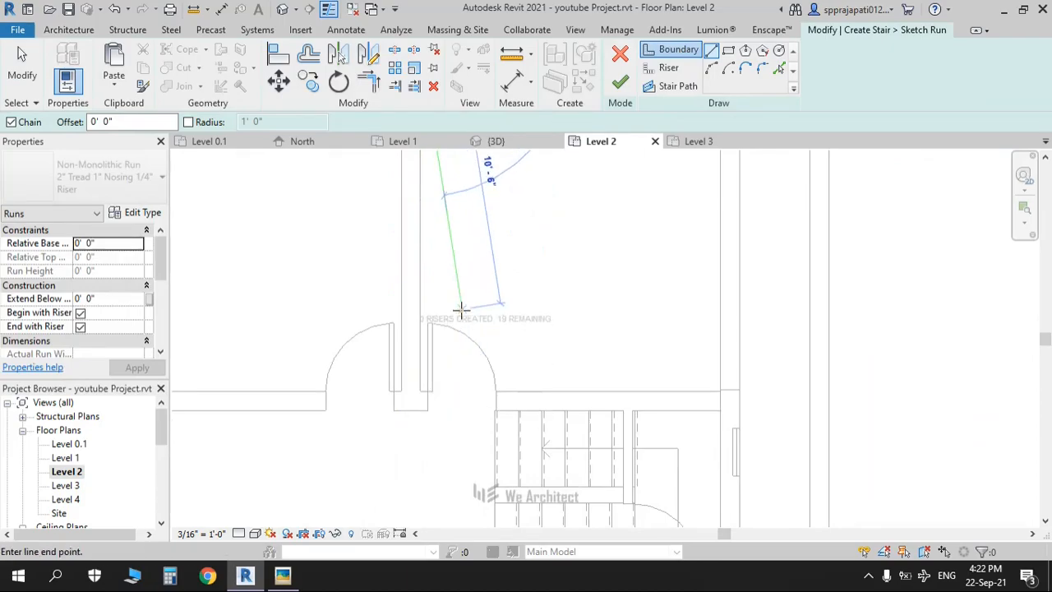
pyautogui.scroll(2, 462, 308)
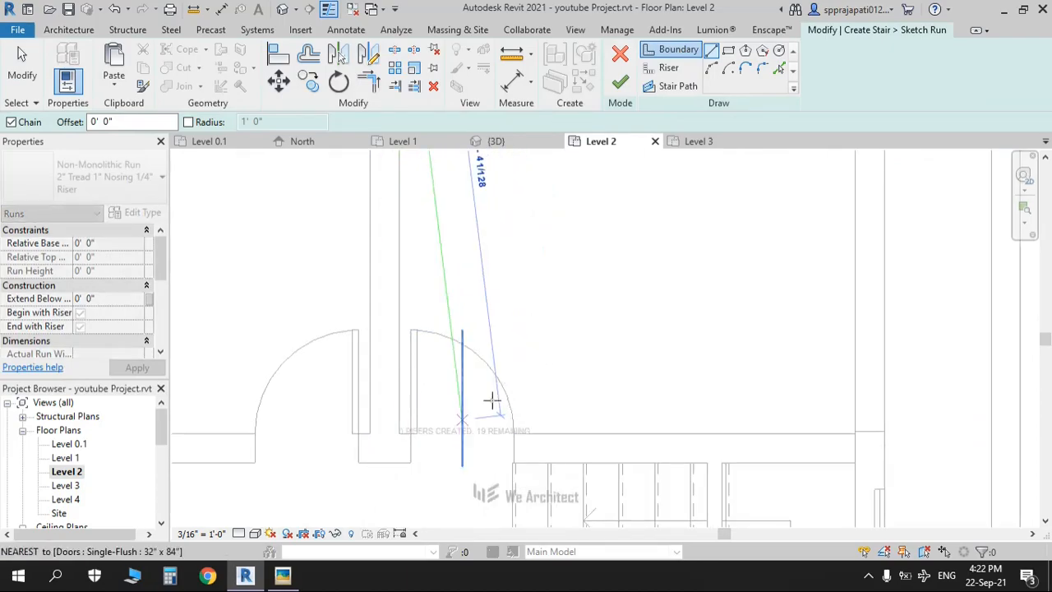
pyautogui.click(398, 463)
pyautogui.scroll(-2, 437, 312)
pyautogui.press('Escape')
pyautogui.press('Escape')
# Step: Pick the wall for an offset right boundary and shorten it to 13'-7"
pyautogui.click(781, 70)
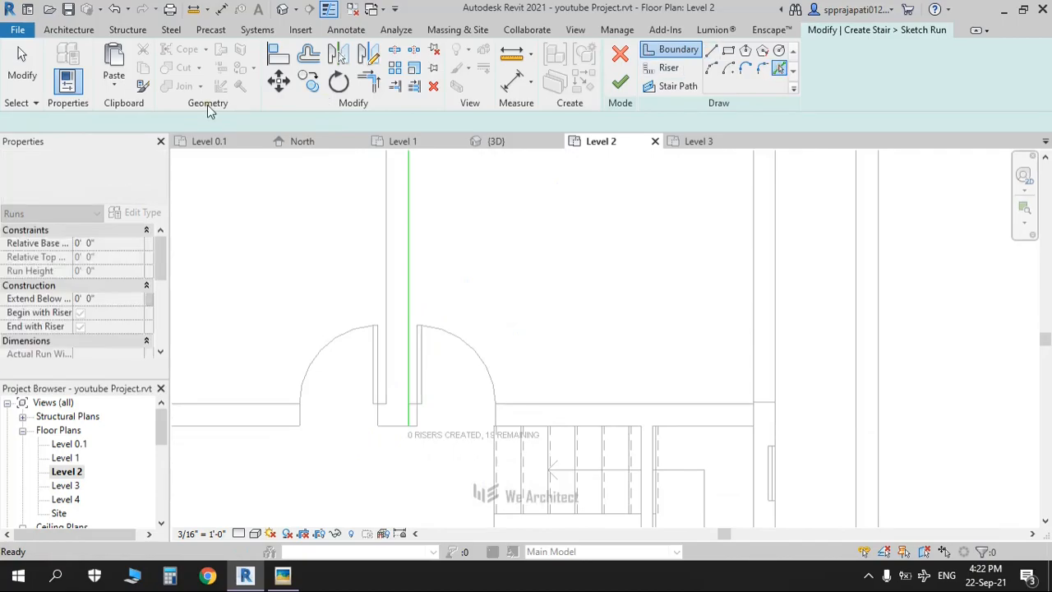
pyautogui.click(414, 205)
pyautogui.scroll(-2, 425, 214)
pyautogui.moveTo(425, 213); pyautogui.dragTo(451, 375, button='middle')
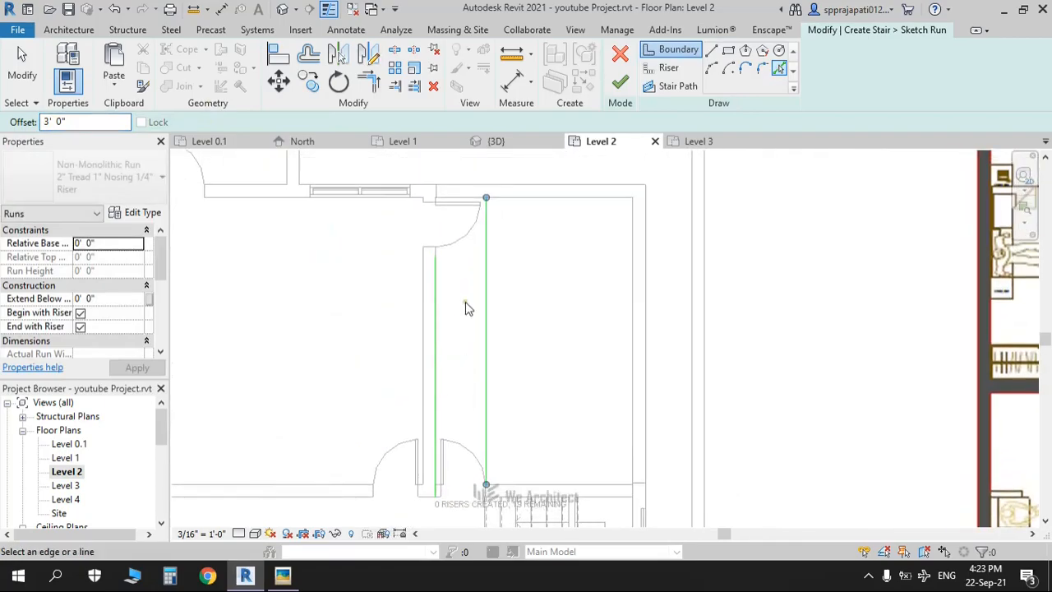
pyautogui.press('Escape')
pyautogui.press('Escape')
pyautogui.scroll(1, 465, 307)
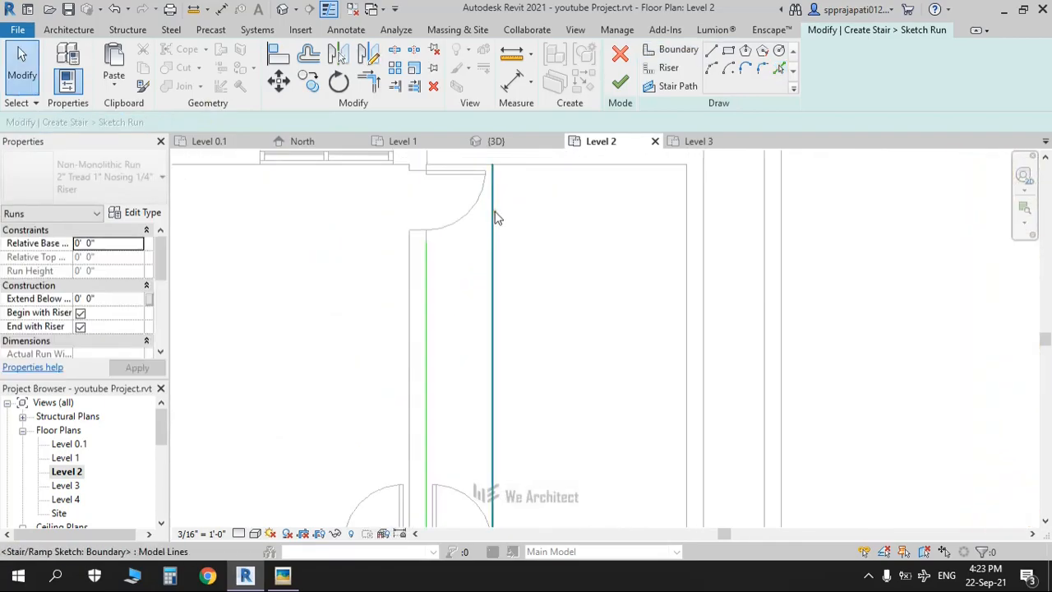
pyautogui.click(494, 212)
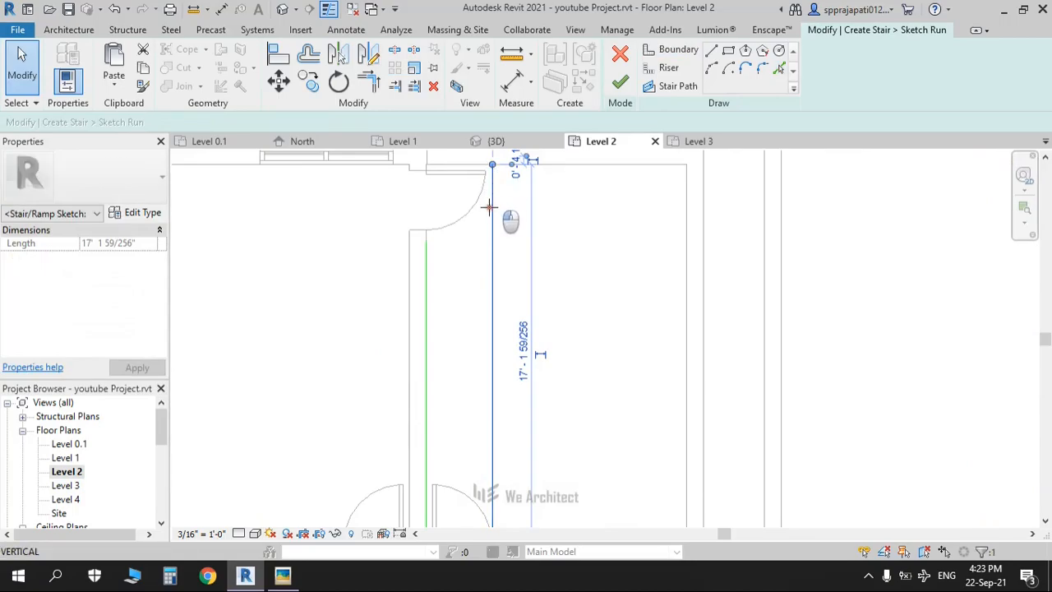
pyautogui.moveTo(489, 236); pyautogui.dragTo(492, 242)
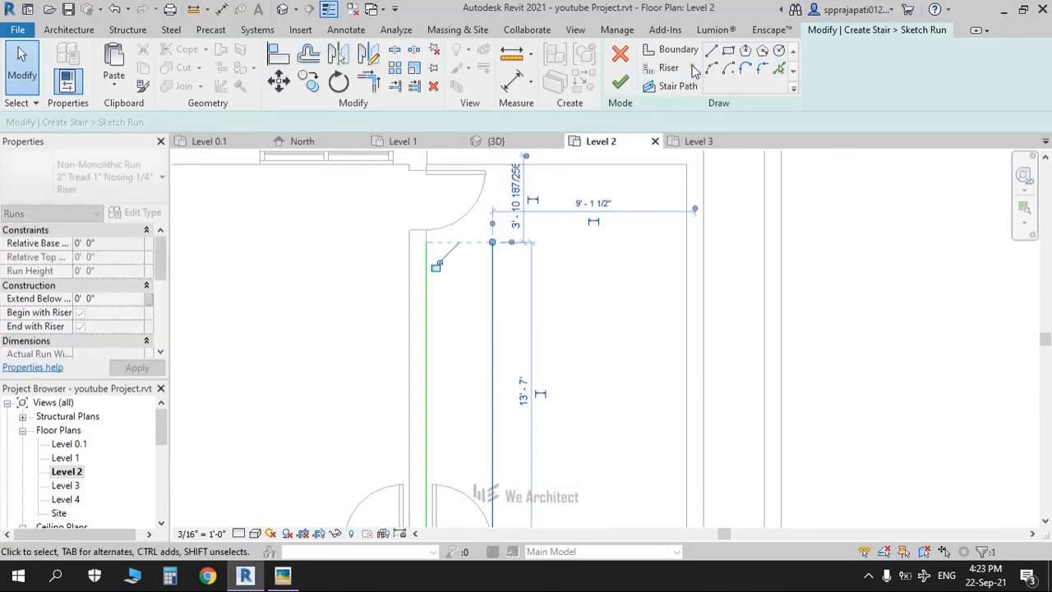
# Step: Draw a riser across the top ends of the two boundary lines
pyautogui.click(651, 73)
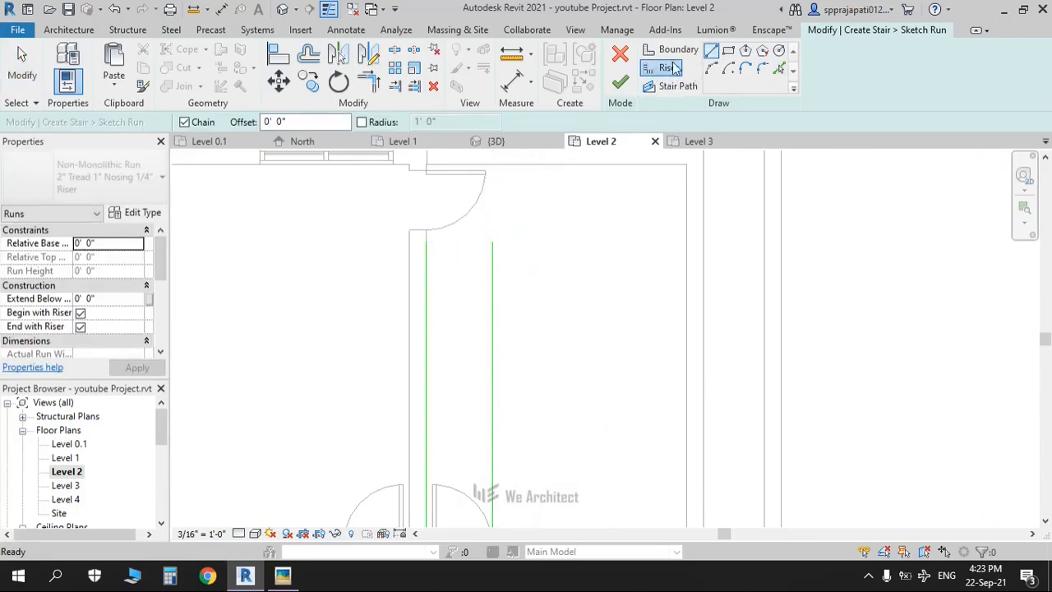
pyautogui.click(493, 242)
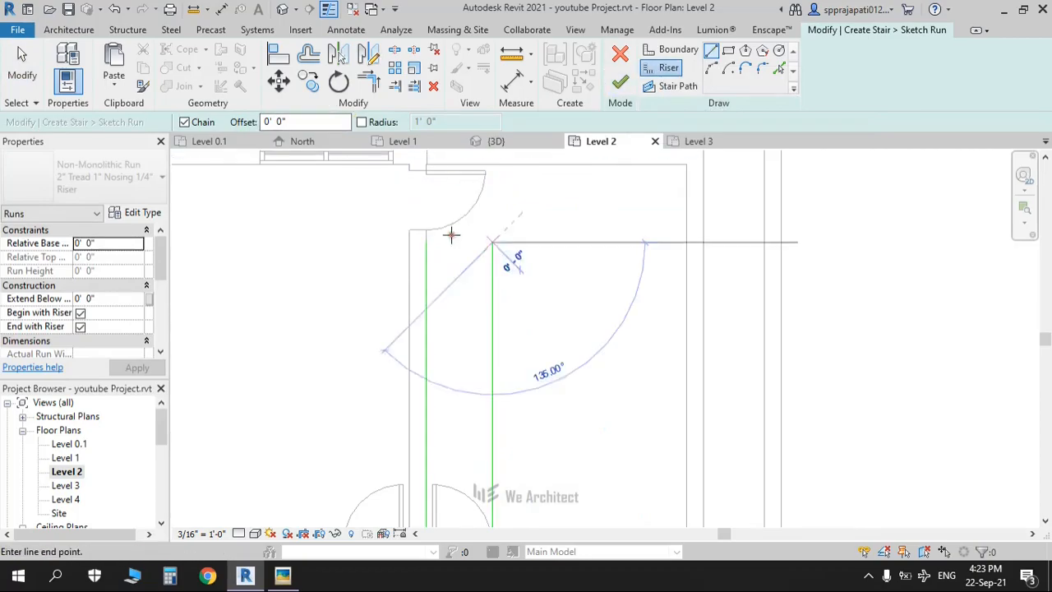
pyautogui.click(426, 242)
pyautogui.moveTo(566, 258)
pyautogui.mouseDown(button='middle')
pyautogui.moveTo(484, 176)
pyautogui.moveTo(483, 149)
pyautogui.mouseUp(button='middle')
pyautogui.press('Escape')
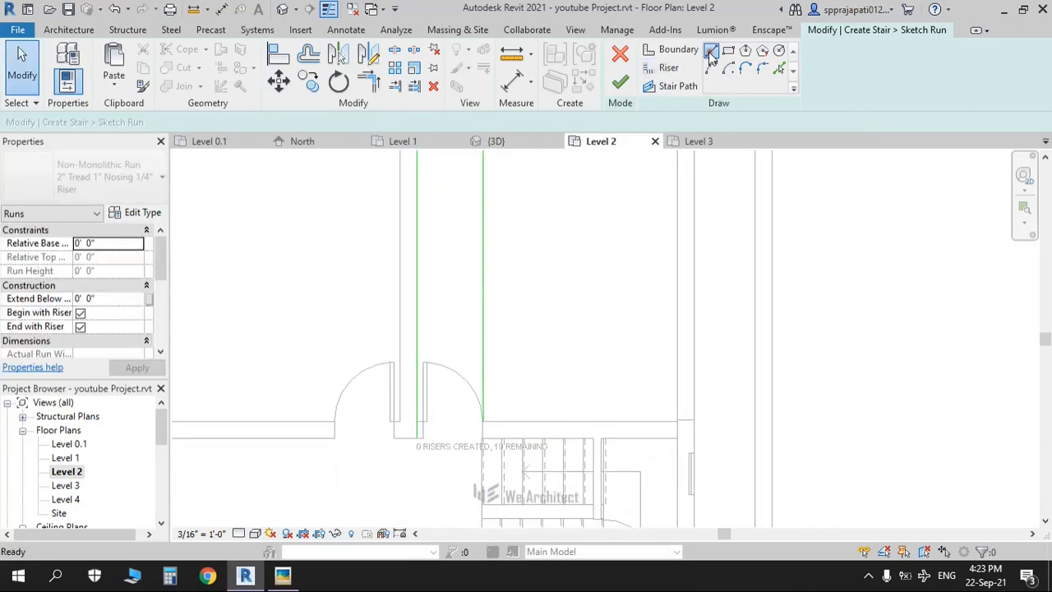
# Step: Delete the stray doorway boundary line and pull the left boundary's end up to the wall end
pyautogui.click(712, 54)
pyautogui.scroll(3, 465, 435)
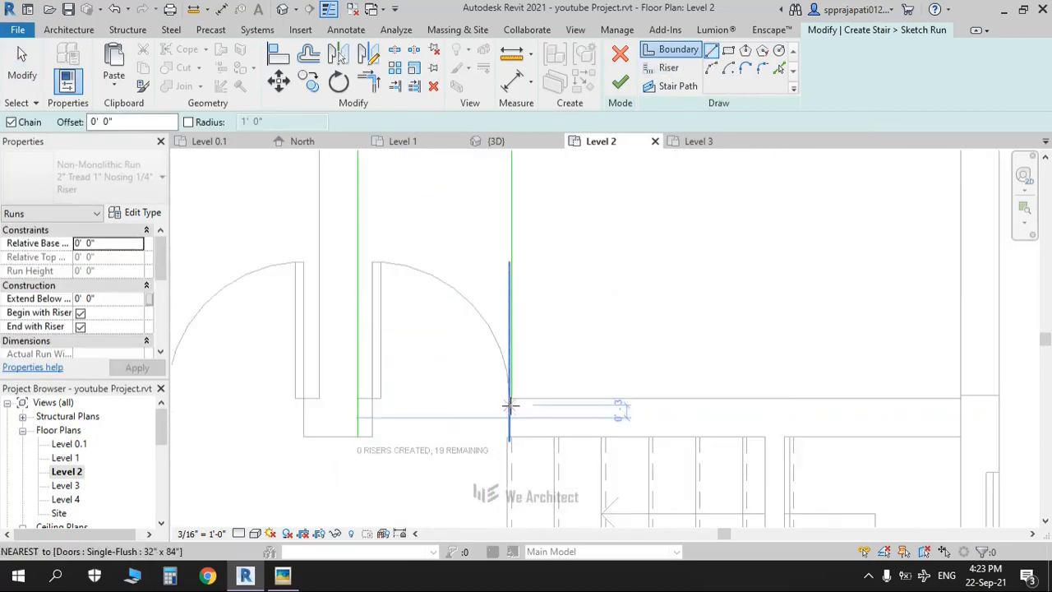
pyautogui.click(510, 397)
pyautogui.click(357, 398)
pyautogui.press('Escape')
pyautogui.press('Escape')
pyautogui.click(419, 403)
pyautogui.press('Delete')
pyautogui.click(358, 435)
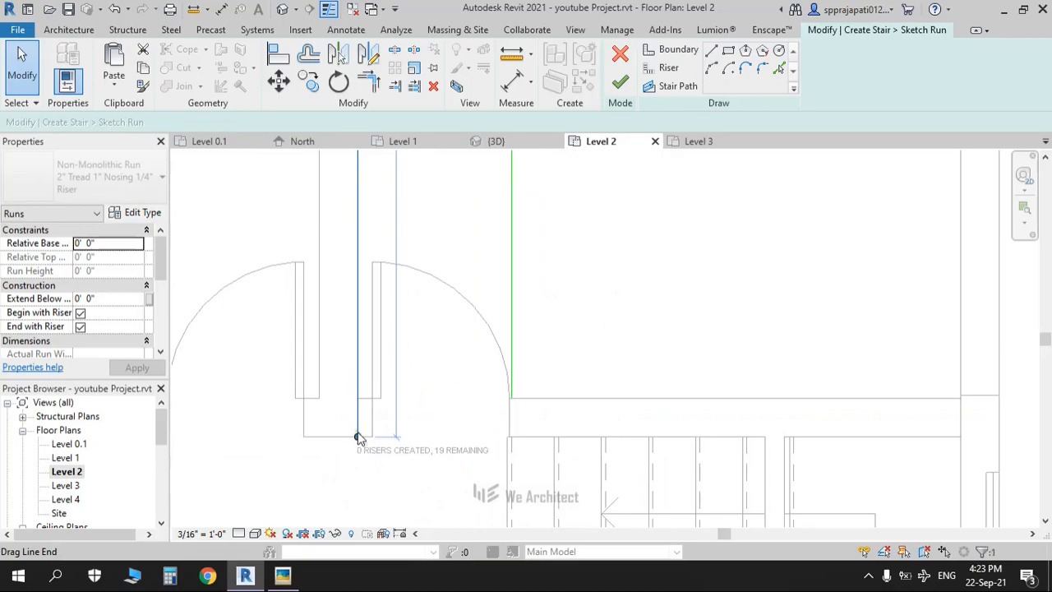
pyautogui.moveTo(359, 437); pyautogui.dragTo(357, 398)
pyautogui.press('Escape')
pyautogui.click(668, 67)
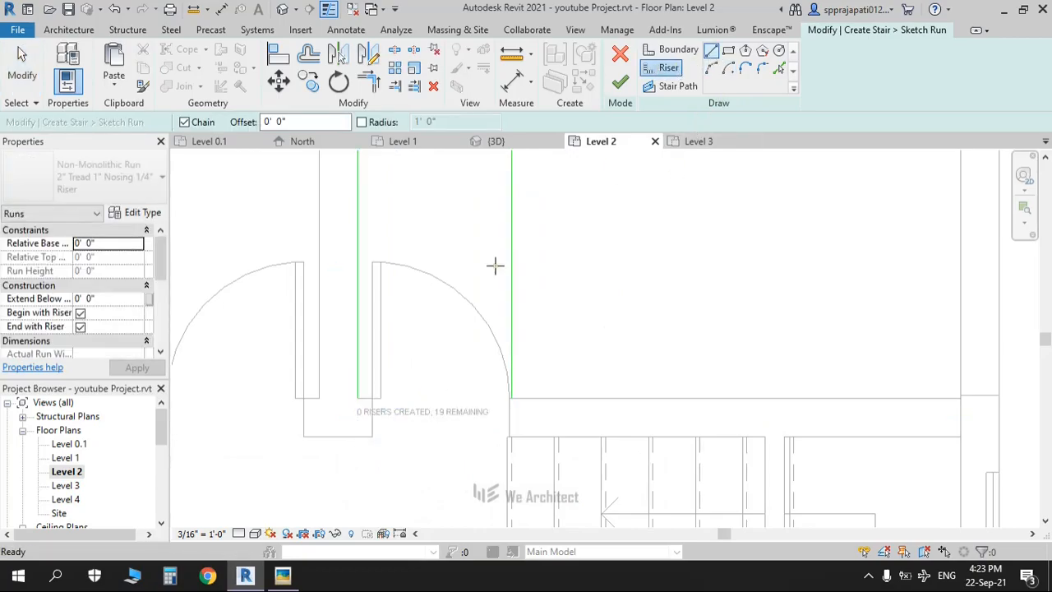
# Step: Draw the first riser across the doorway end and make an offset copy of it
pyautogui.click(509, 399)
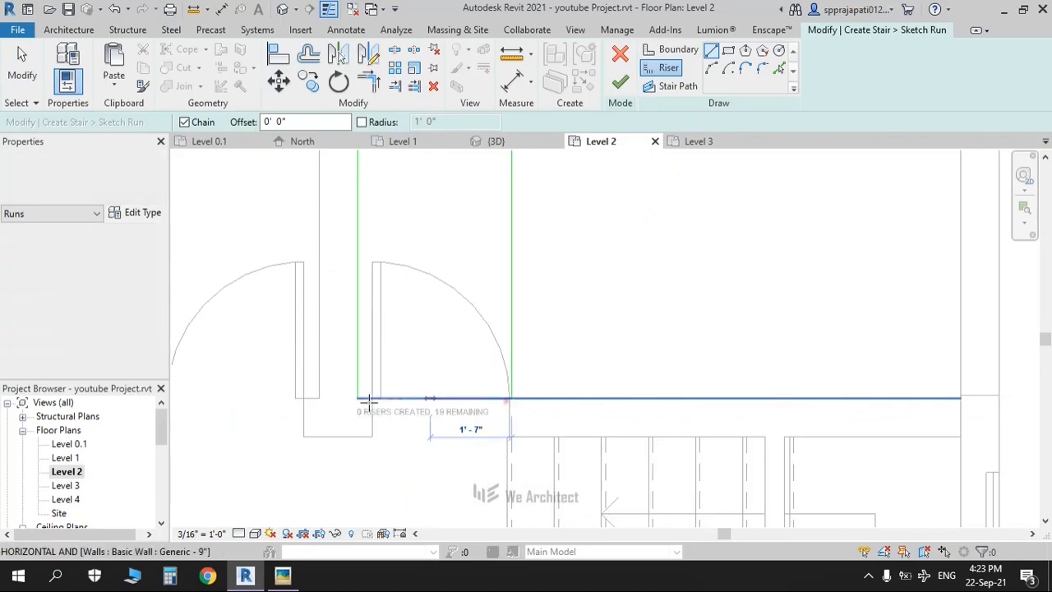
pyautogui.click(357, 398)
pyautogui.press('Escape')
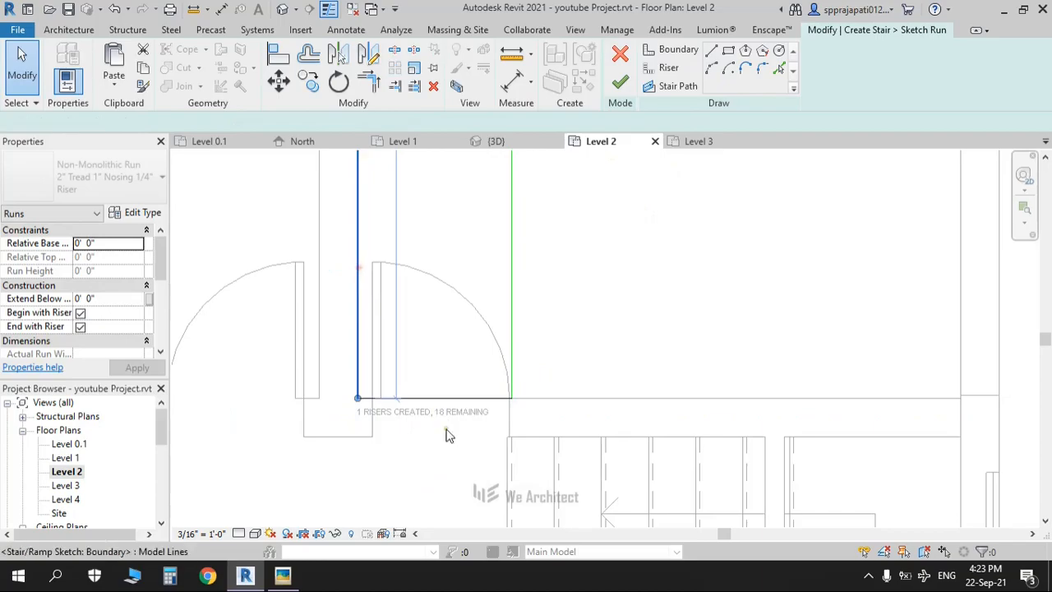
pyautogui.click(425, 400)
pyautogui.click(779, 69)
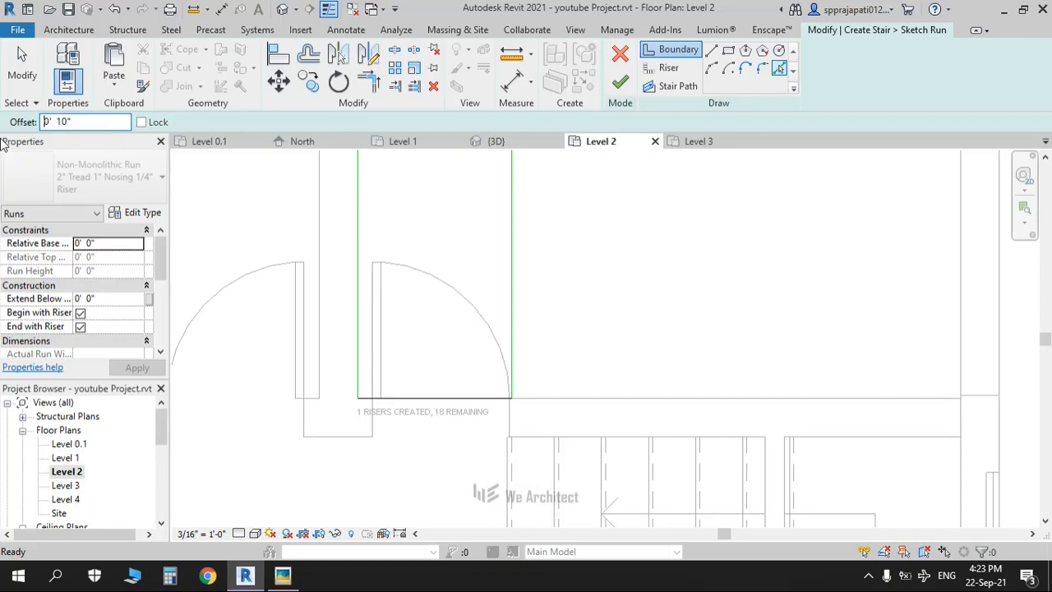
pyautogui.click(452, 399)
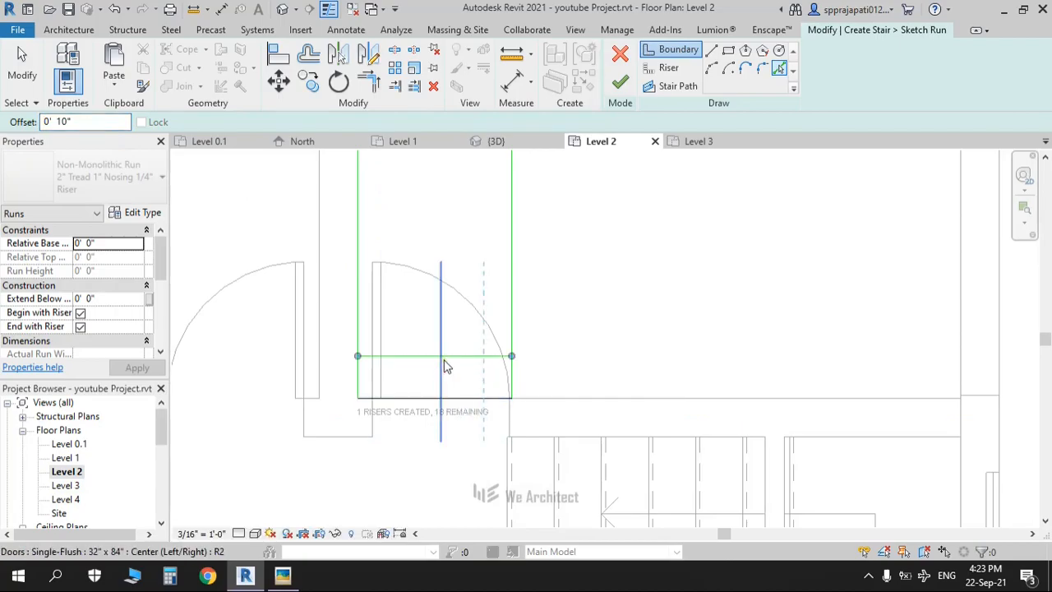
pyautogui.press('Escape')
pyautogui.press('Escape')
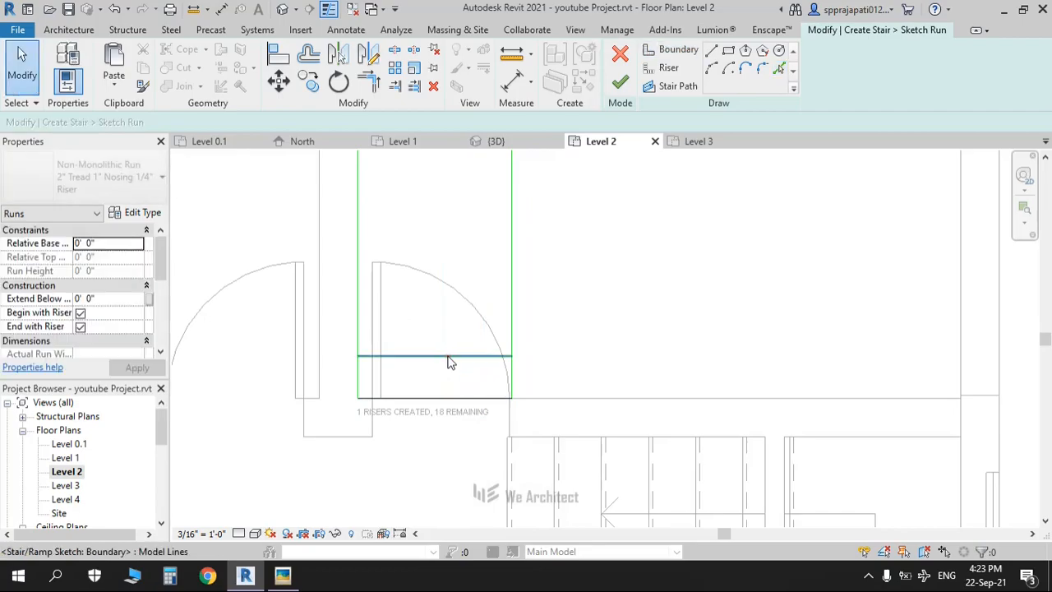
pyautogui.click(563, 239)
# Step: Pick lines to place risers across the lower part of the run
pyautogui.click(662, 69)
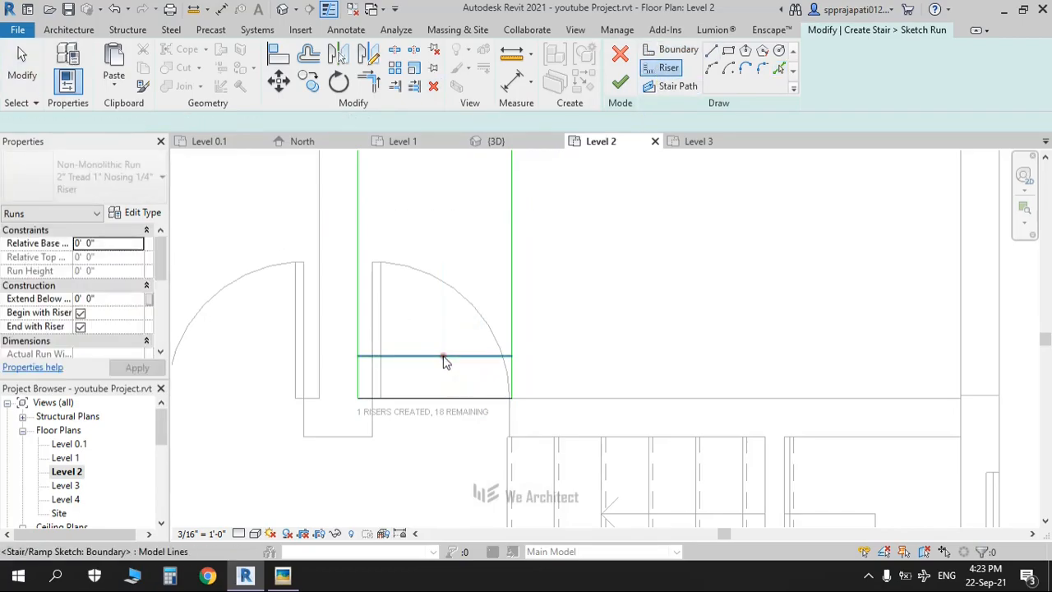
pyautogui.press('Escape')
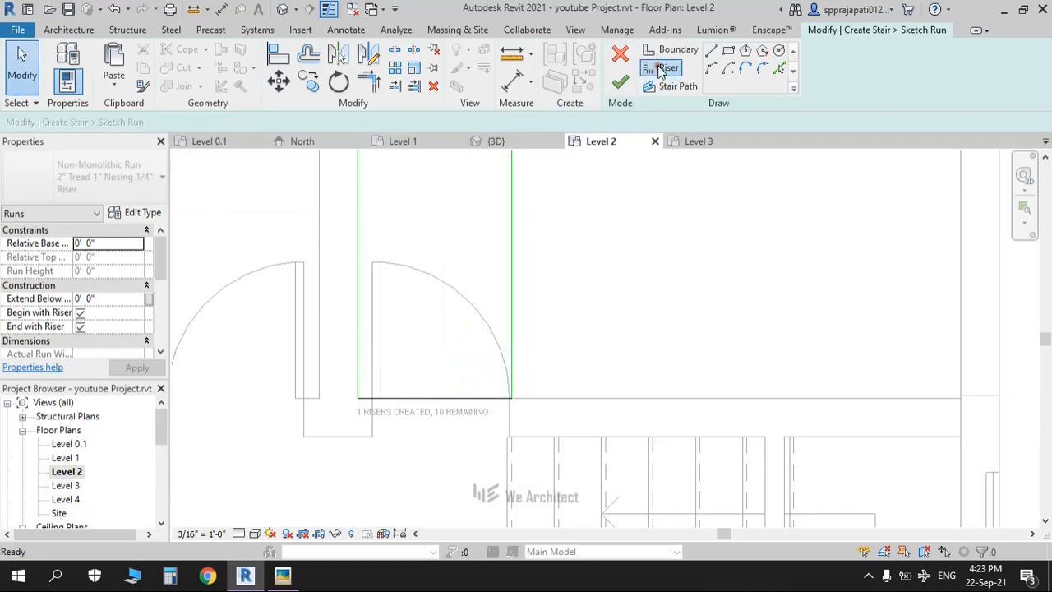
pyautogui.click(663, 69)
pyautogui.click(779, 71)
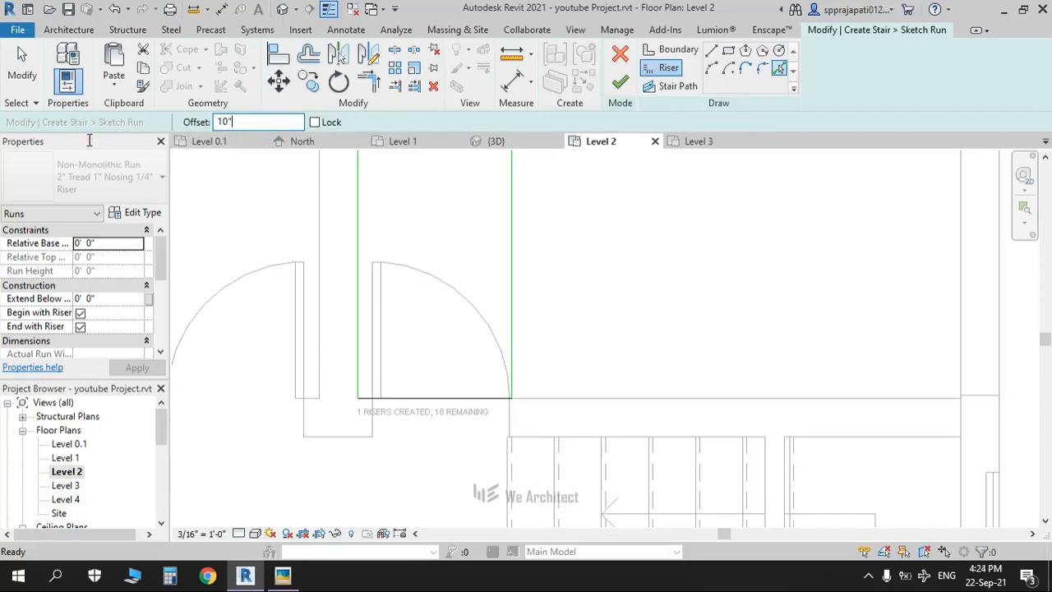
pyautogui.click(424, 400)
pyautogui.click(430, 357)
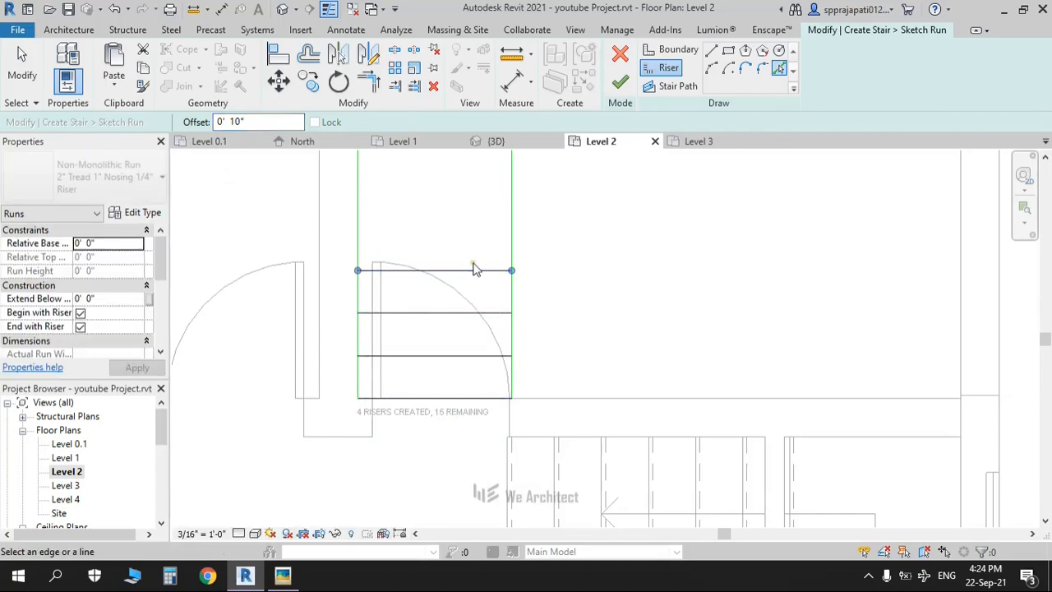
pyautogui.click(475, 273)
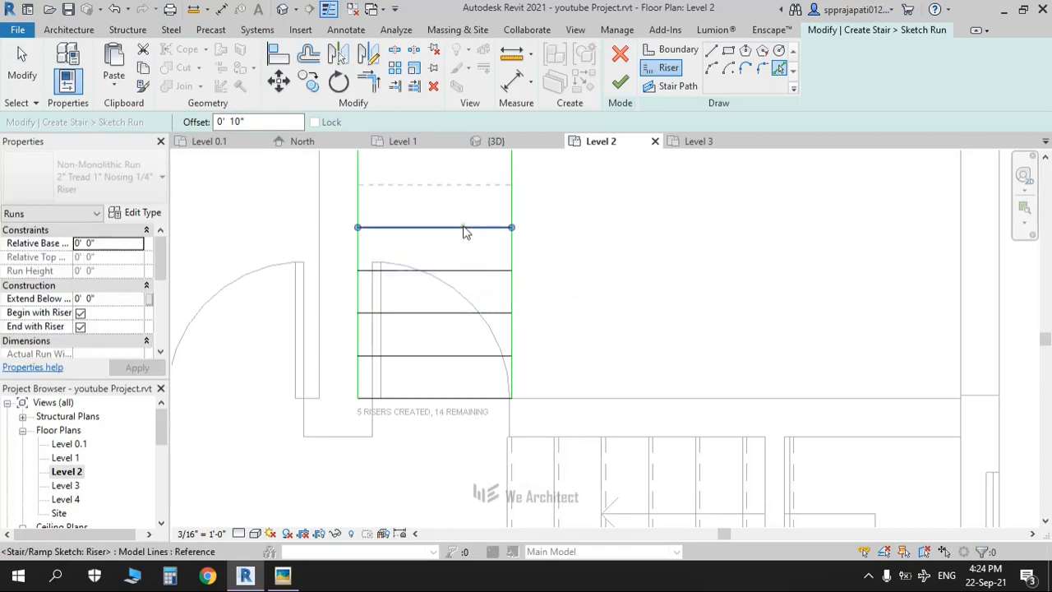
pyautogui.moveTo(464, 230)
pyautogui.mouseDown(button='middle')
pyautogui.moveTo(469, 340)
pyautogui.moveTo(443, 361)
pyautogui.mouseUp(button='middle')
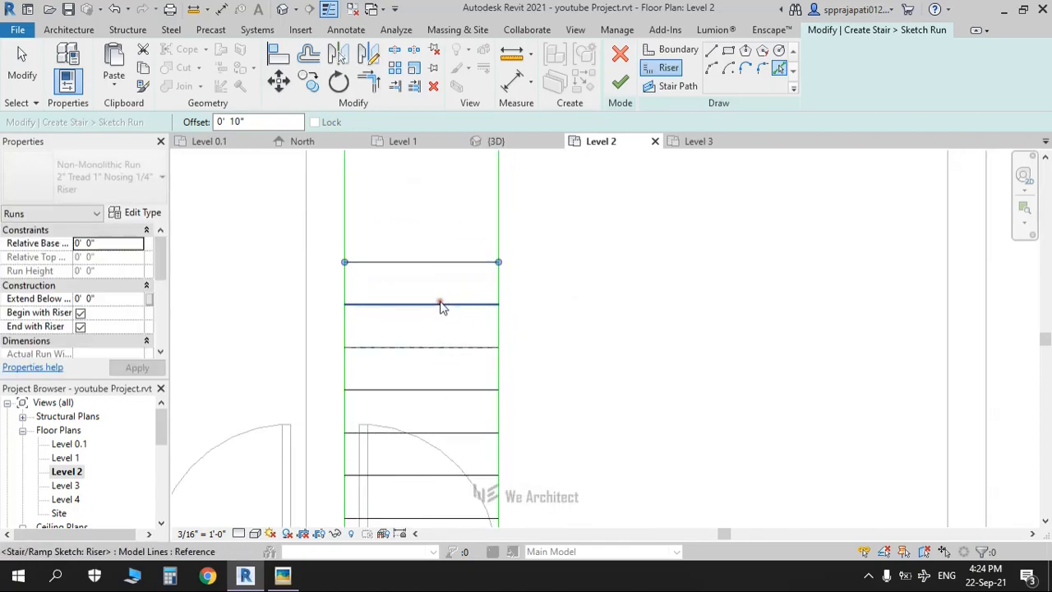
pyautogui.scroll(-2, 442, 308)
# Step: Add the ninth riser onward, continuing up to the top of the run
pyautogui.click(453, 270)
pyautogui.click(452, 243)
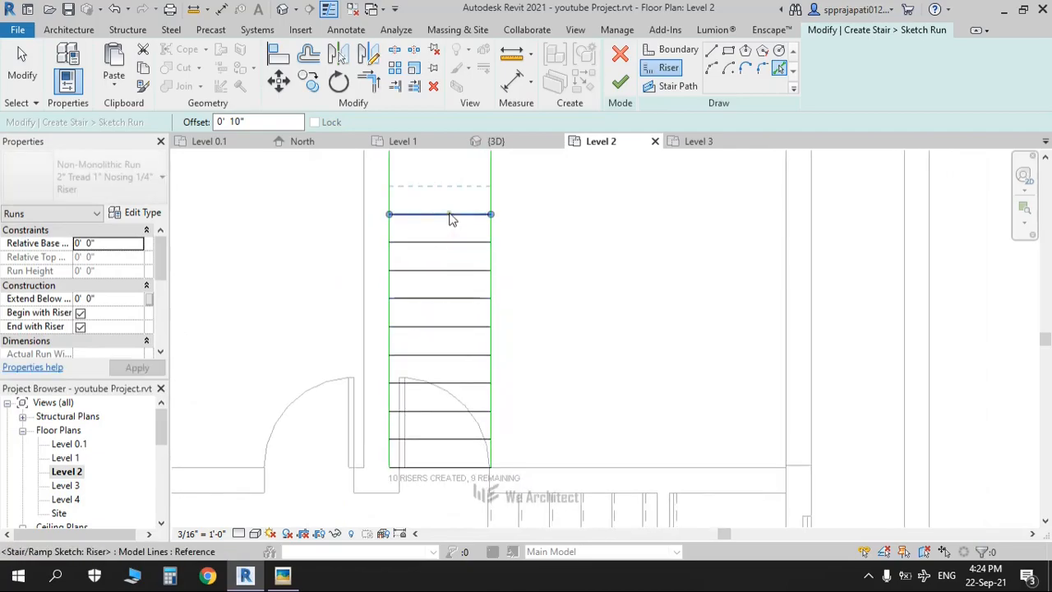
pyautogui.click(451, 215)
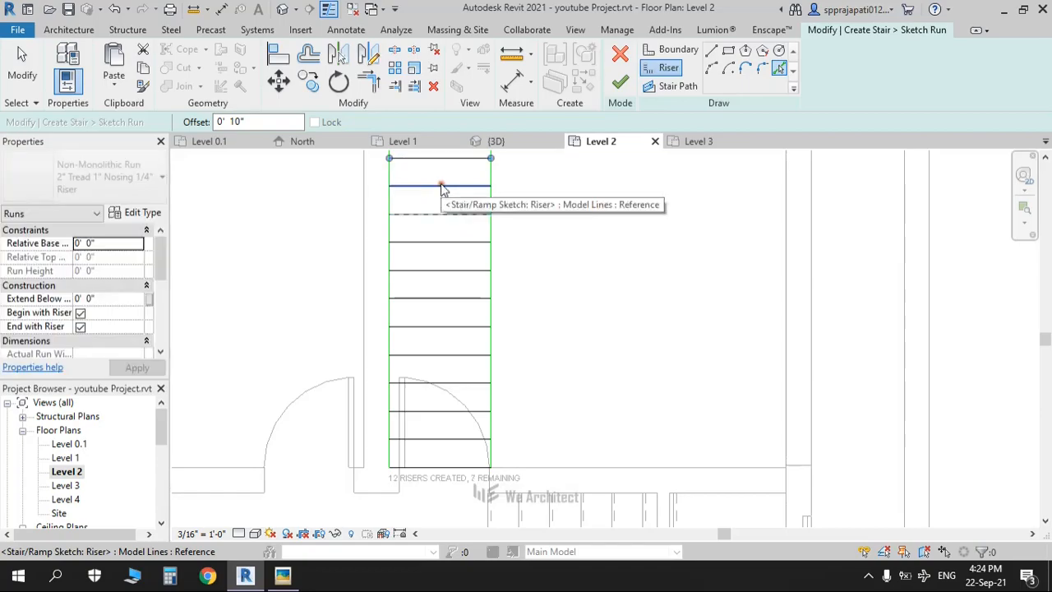
pyautogui.moveTo(443, 188); pyautogui.dragTo(441, 336, button='middle')
pyautogui.click(437, 333)
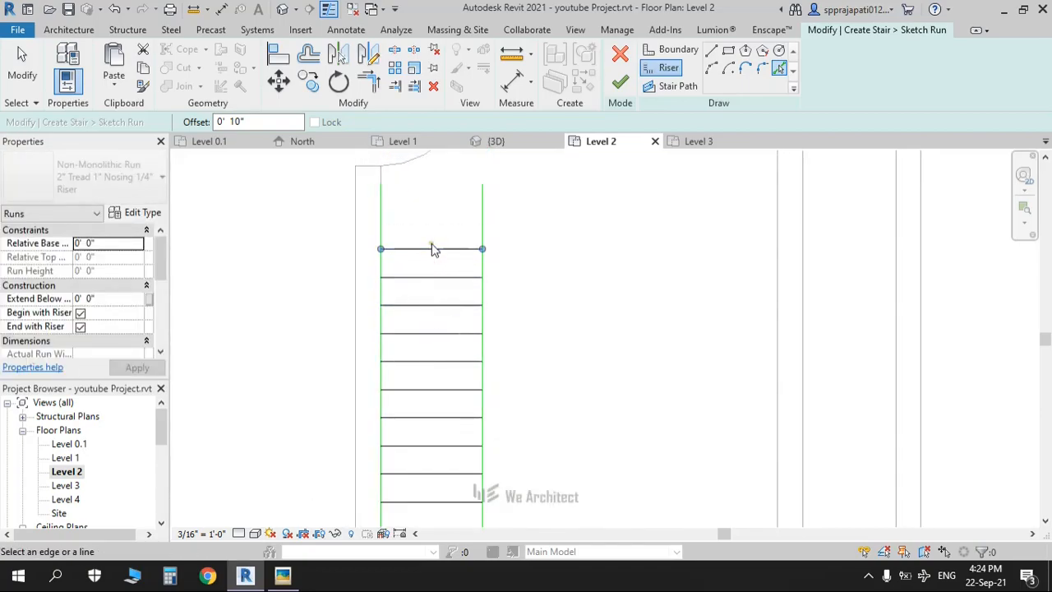
pyautogui.click(432, 243)
pyautogui.click(427, 218)
pyautogui.scroll(-2, 423, 221)
pyautogui.moveTo(437, 355); pyautogui.dragTo(449, 252, button='middle')
pyautogui.moveTo(461, 290); pyautogui.dragTo(468, 436, button='middle')
pyautogui.scroll(4, 457, 300)
pyautogui.moveTo(429, 266); pyautogui.dragTo(440, 344, button='middle')
pyautogui.press('Escape')
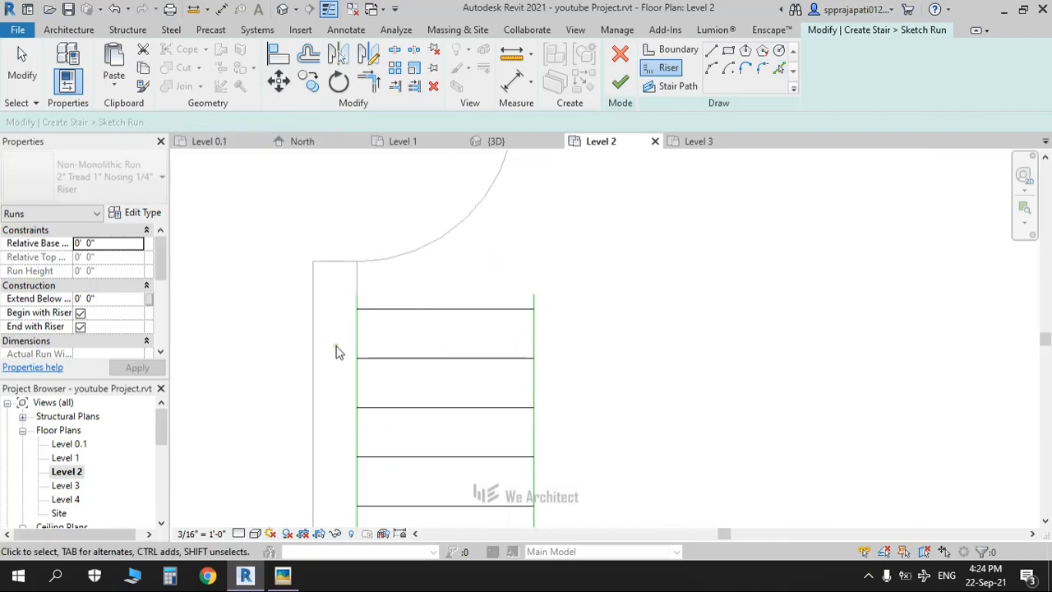
# Step: Trim the top riser to the right boundary with TR
pyautogui.scroll(2, 344, 349)
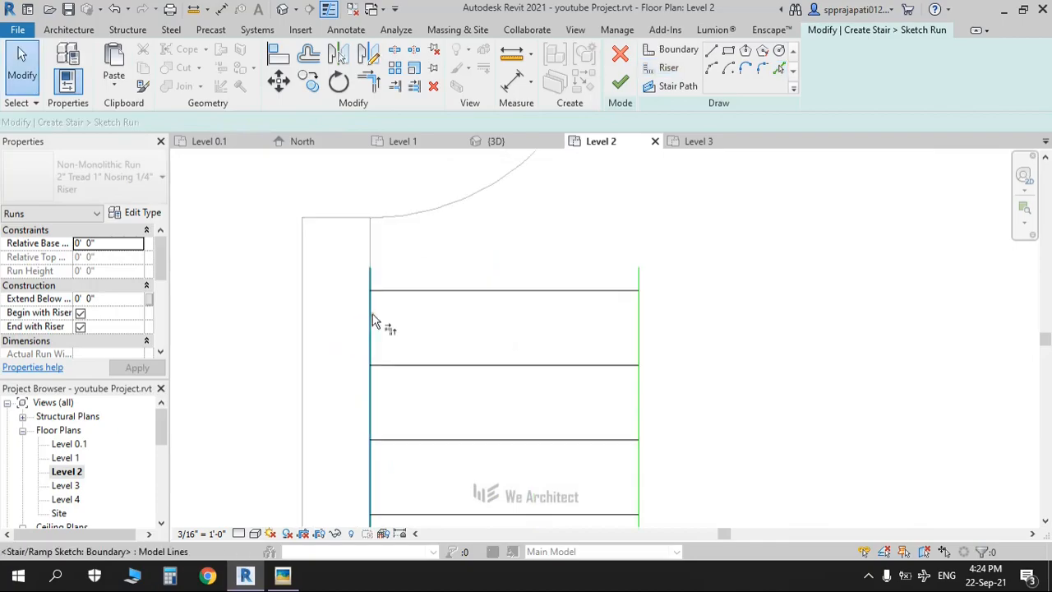
pyautogui.press('t')
pyautogui.press('r')
pyautogui.click(378, 291)
pyautogui.click(635, 339)
pyautogui.scroll(-2, 545, 352)
# Step: Begin the stair path at the top riser's midpoint
pyautogui.click(670, 87)
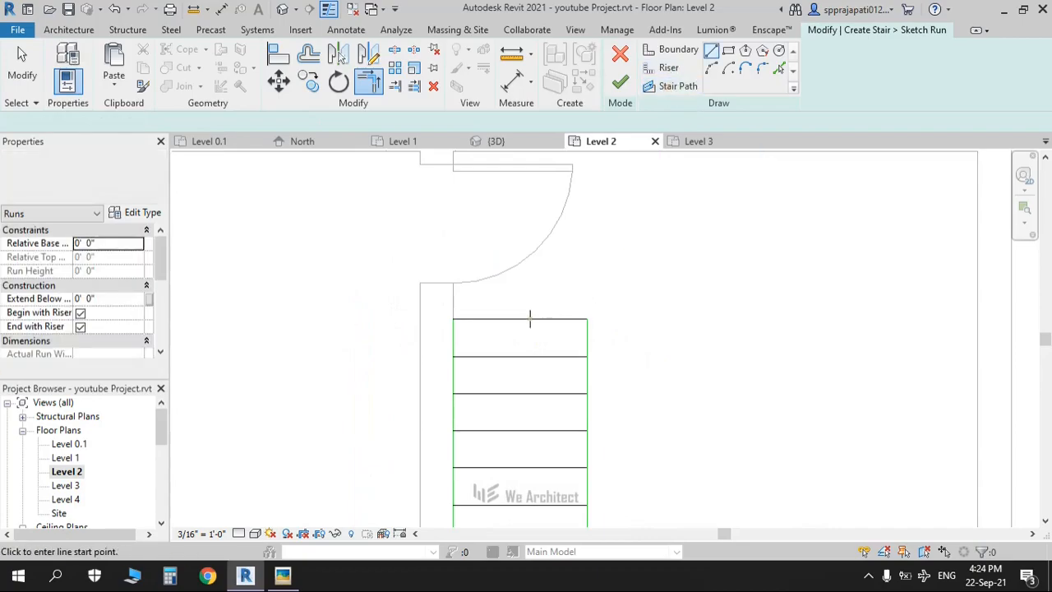
pyautogui.click(520, 319)
pyautogui.scroll(-2, 524, 452)
pyautogui.moveTo(533, 516); pyautogui.dragTo(567, 265, button='middle')
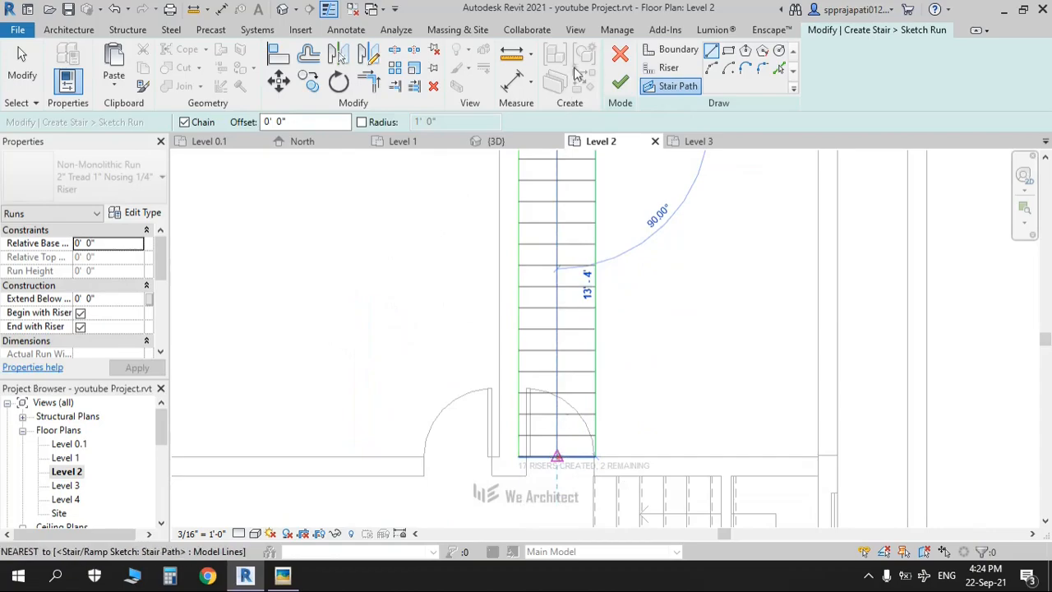
# Step: End the stair path at the bottom riser's midpoint and finish the stair
pyautogui.click(557, 457)
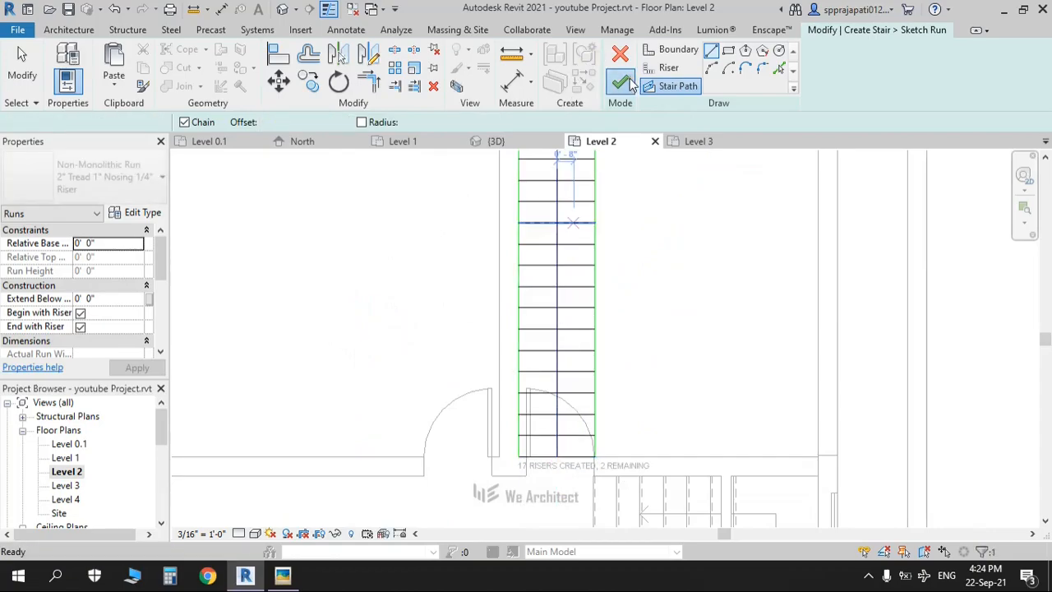
pyautogui.click(622, 82)
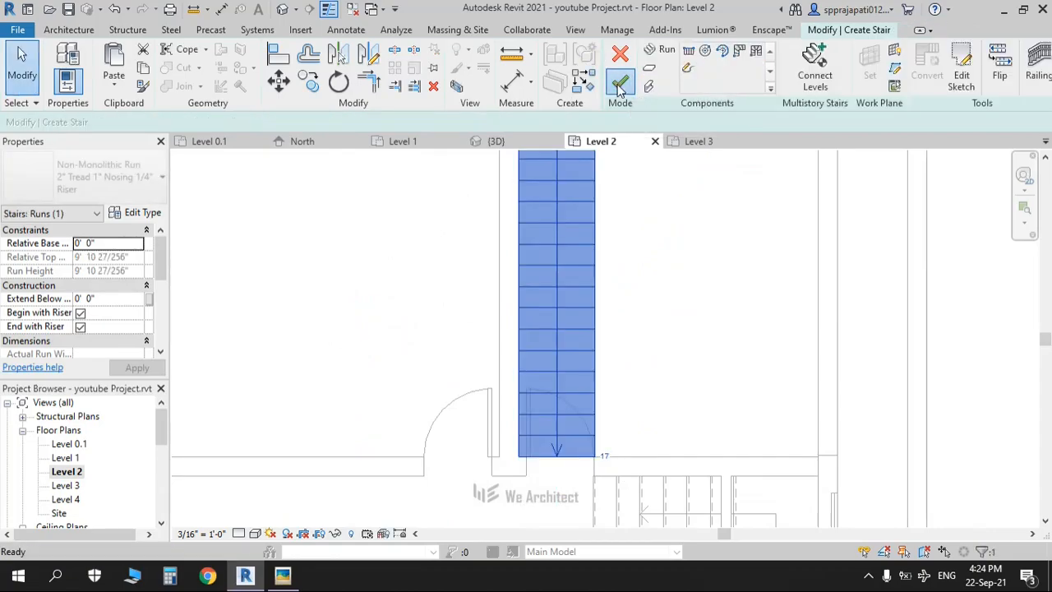
pyautogui.click(620, 83)
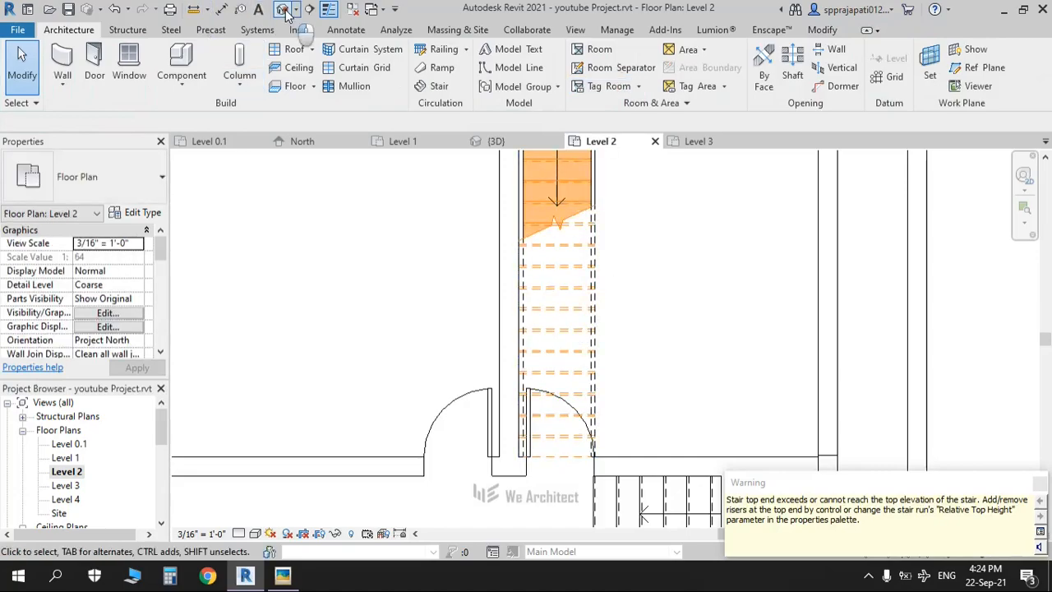
# Step: Orbit the default 3D view to the terrace stair and inspect its railing
pyautogui.click(282, 9)
pyautogui.keyDown('shift'); pyautogui.moveTo(585, 402); pyautogui.dragTo(460, 403, button='middle'); pyautogui.keyUp('shift')
pyautogui.moveTo(690, 441); pyautogui.dragTo(726, 383, button='middle')
pyautogui.scroll(1, 697, 401)
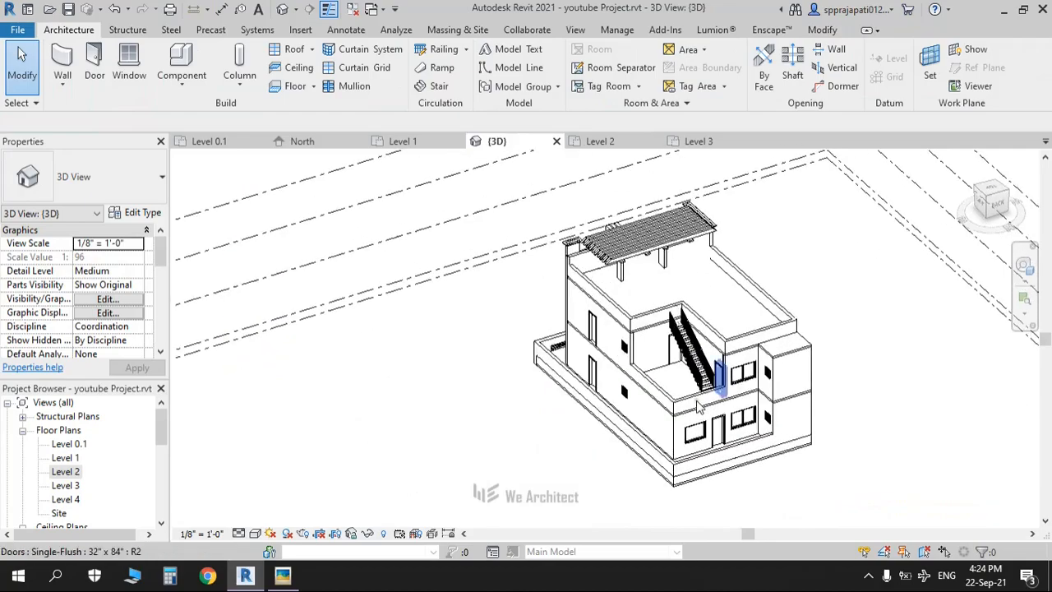
pyautogui.scroll(4, 697, 405)
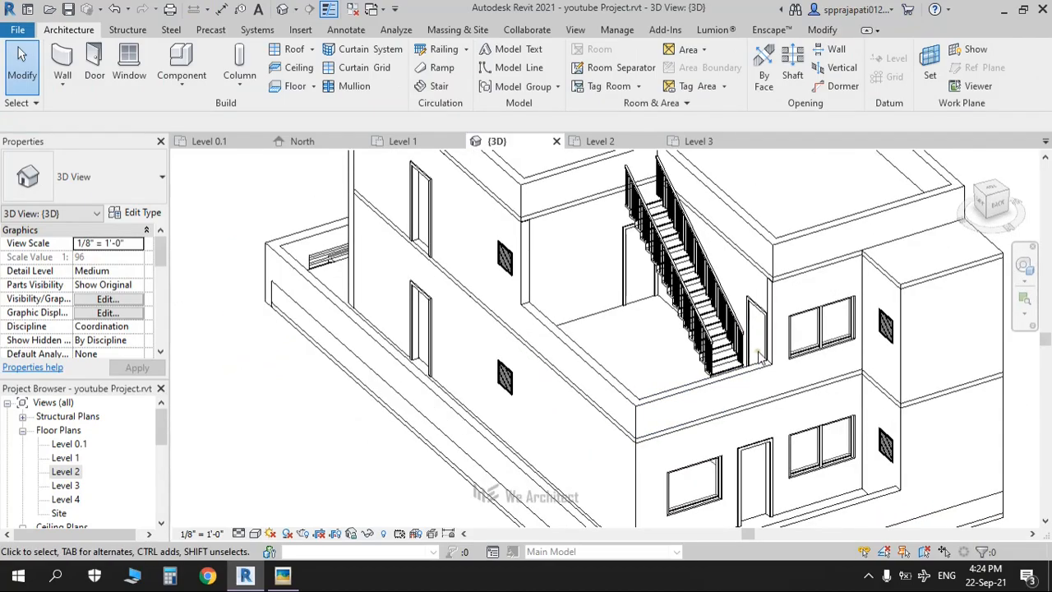
pyautogui.click(694, 256)
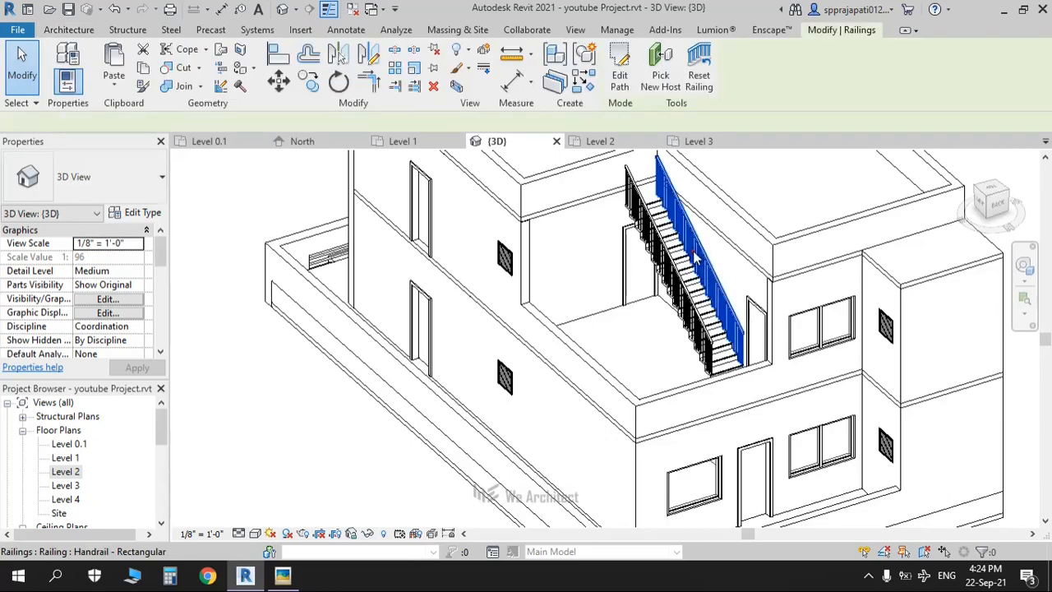
pyautogui.press('Escape')
pyautogui.moveTo(548, 328); pyautogui.dragTo(502, 372, button='middle')
pyautogui.scroll(2, 539, 301)
pyautogui.scroll(-2, 536, 303)
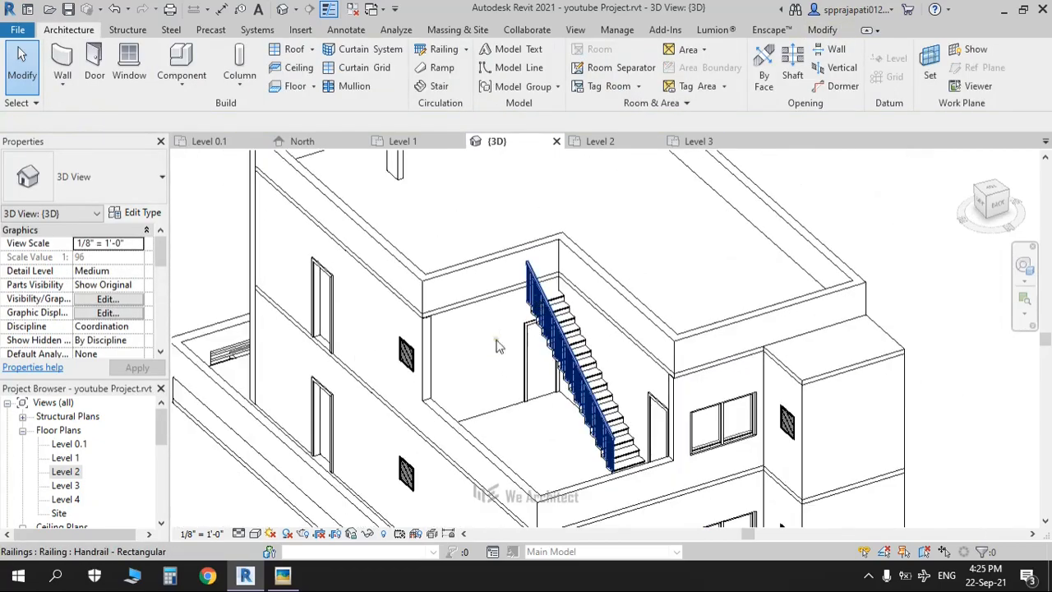
# Step: Check the Level 2 floor plan against the reference floor-plan image
pyautogui.doubleClick(65, 472)
pyautogui.scroll(-3, 442, 366)
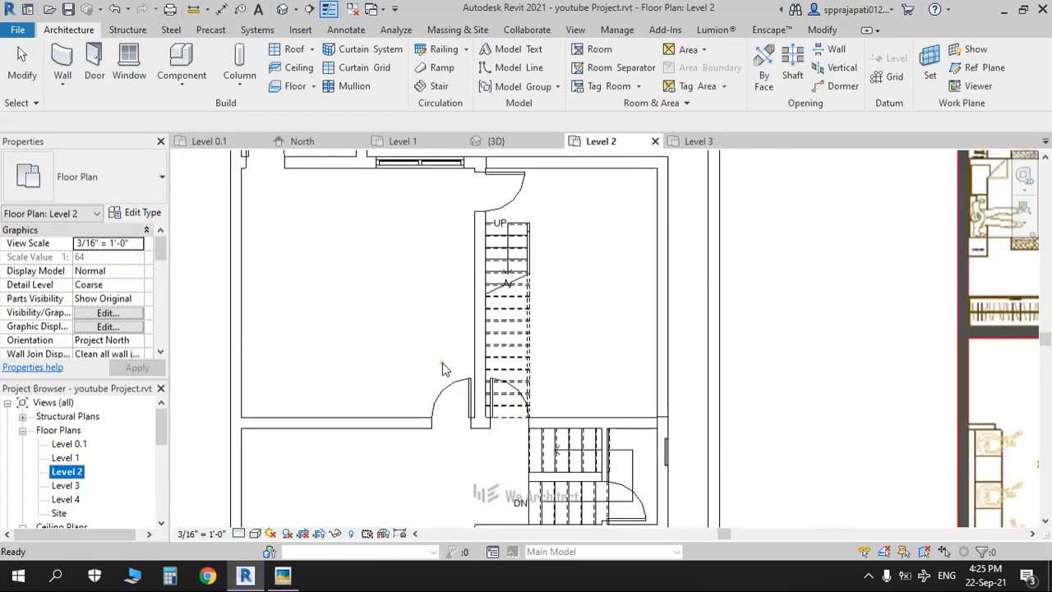
pyautogui.scroll(-3, 442, 365)
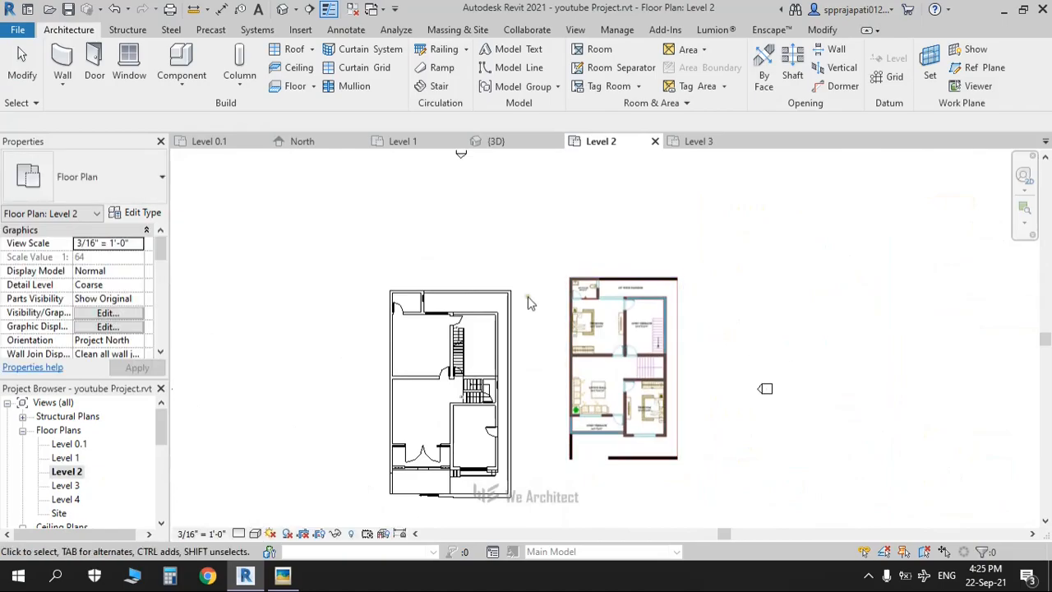
pyautogui.moveTo(534, 280); pyautogui.dragTo(534, 247, button='middle')
pyautogui.scroll(5, 564, 267)
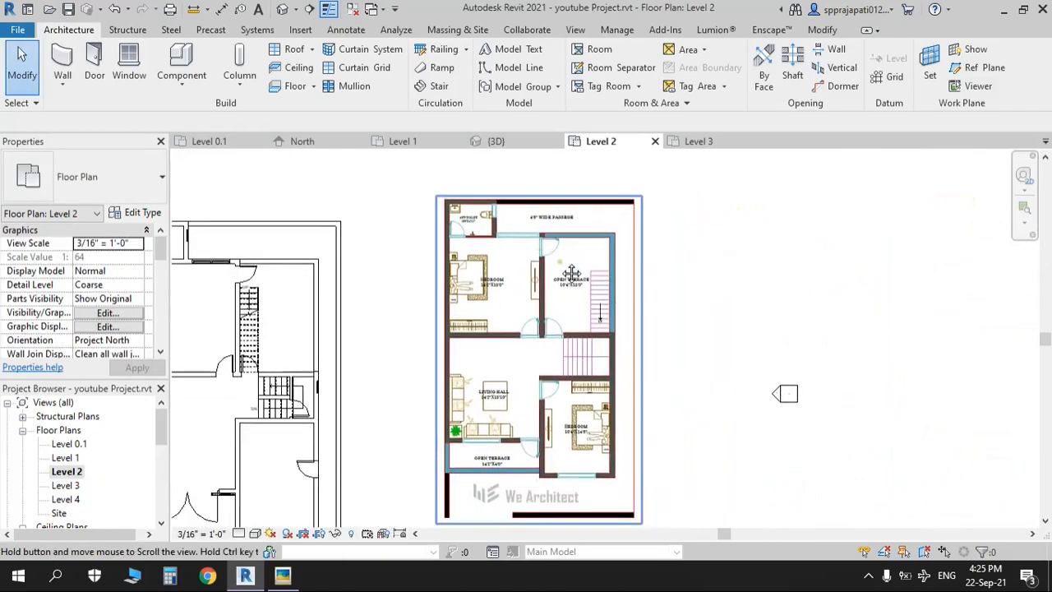
pyautogui.scroll(2, 564, 267)
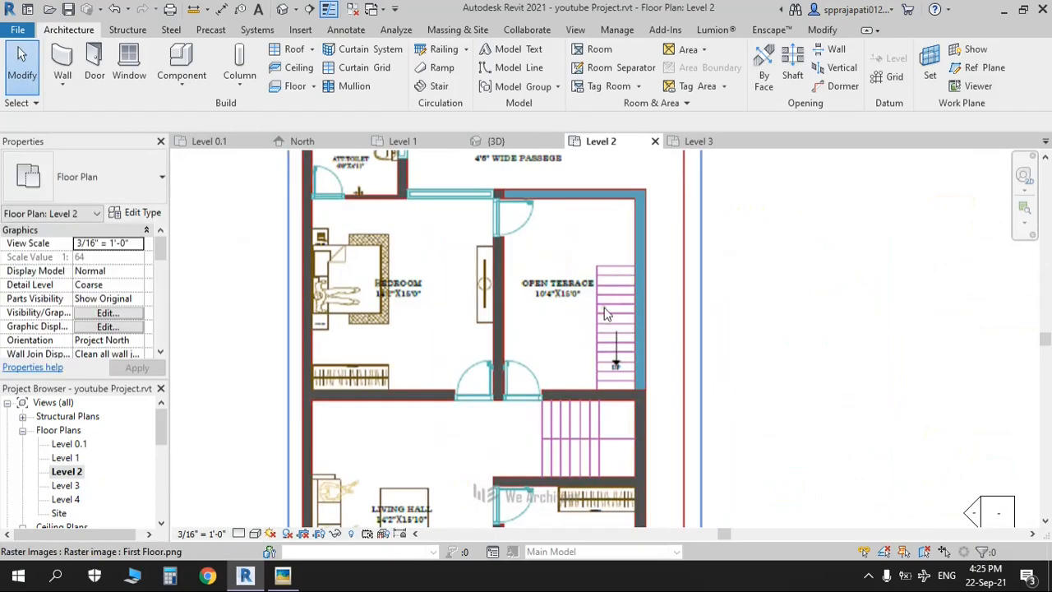
pyautogui.scroll(1, 604, 312)
pyautogui.scroll(-6, 382, 315)
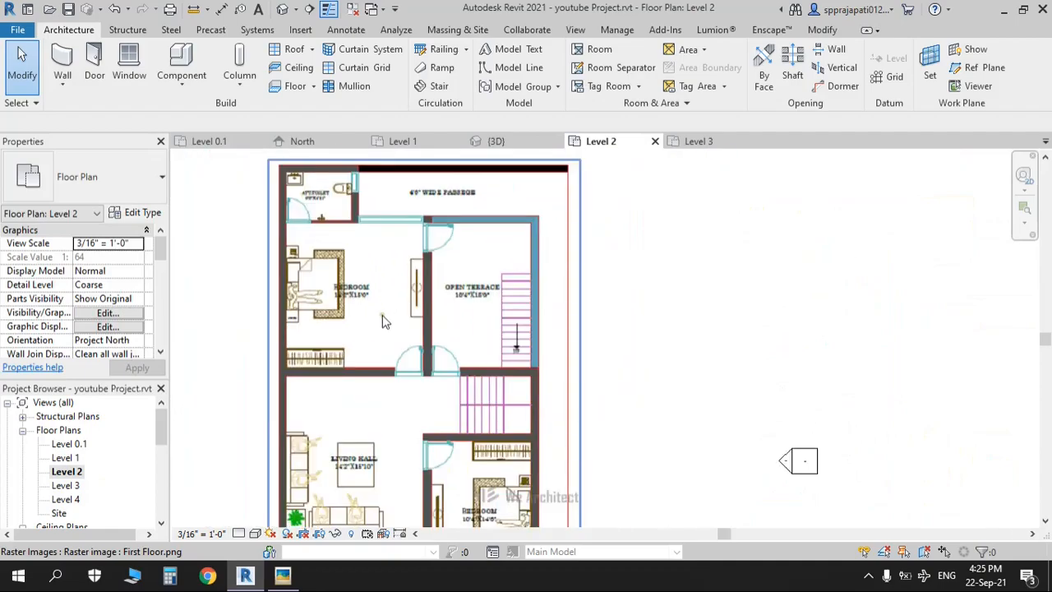
# Step: Compare the modelled Level 2 staircase side by side with the reference image
pyautogui.click(282, 9)
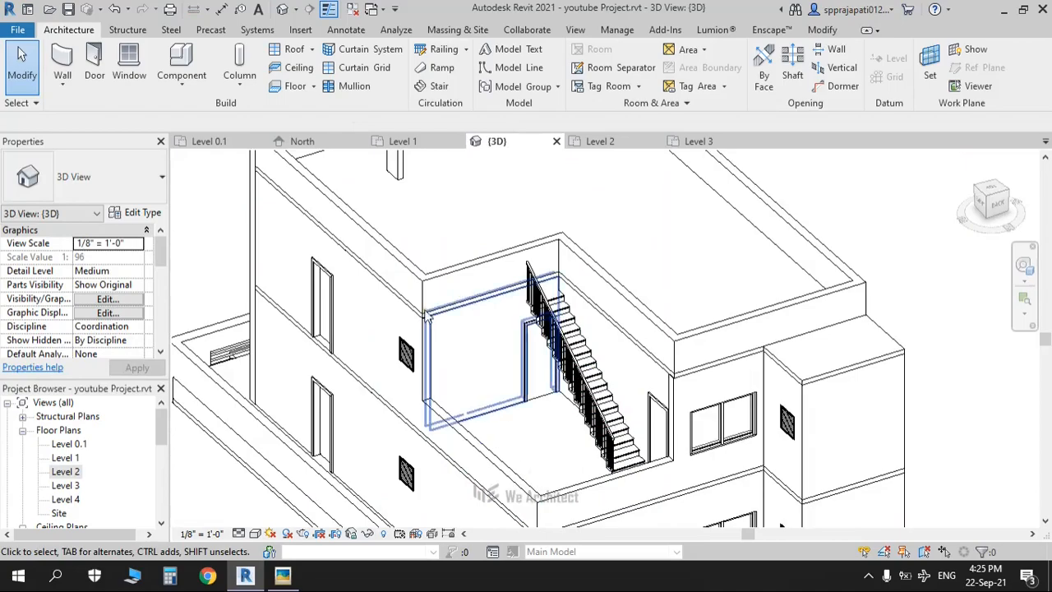
pyautogui.doubleClick(66, 472)
pyautogui.scroll(-2, 748, 378)
pyautogui.scroll(3, 559, 393)
pyautogui.moveTo(558, 393); pyautogui.dragTo(626, 339, button='middle')
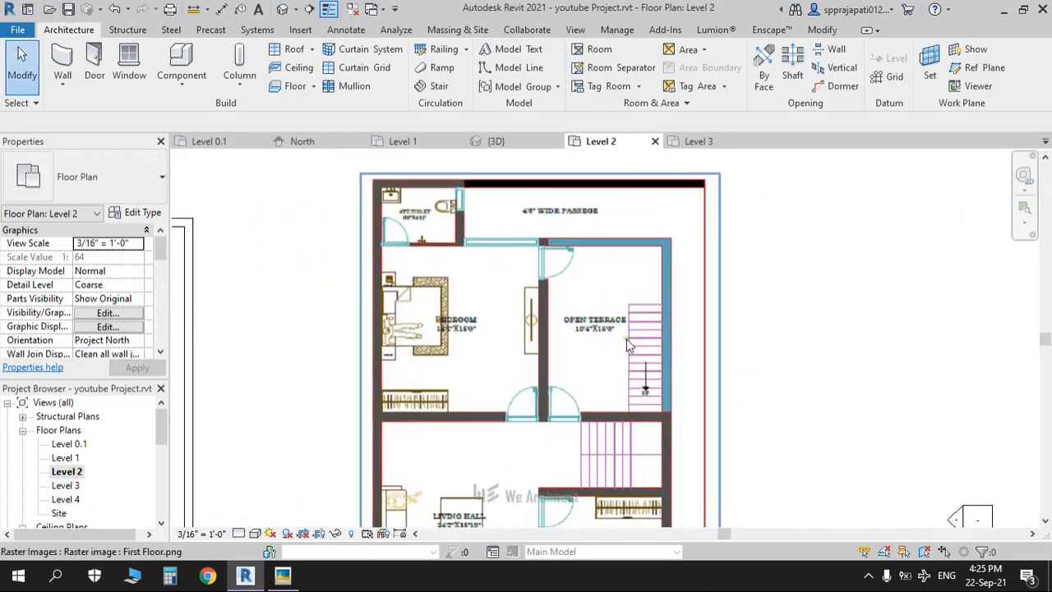
pyautogui.scroll(3, 629, 346)
pyautogui.scroll(-3, 631, 353)
pyautogui.moveTo(329, 333)
pyautogui.mouseDown(button='middle')
pyautogui.moveTo(515, 326)
pyautogui.moveTo(688, 355)
pyautogui.mouseUp(button='middle')
pyautogui.moveTo(383, 402); pyautogui.dragTo(436, 359, button='middle')
pyautogui.scroll(4, 418, 376)
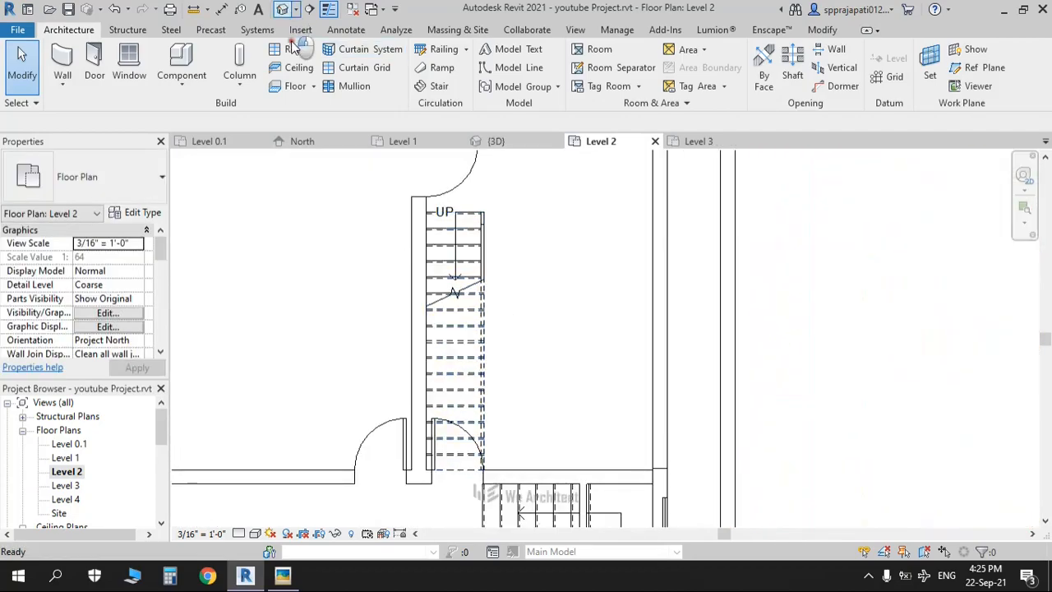
# Step: Return to 3D and zoom in close on the terrace stair
pyautogui.click(282, 9)
pyautogui.scroll(2, 496, 374)
pyautogui.scroll(2, 496, 373)
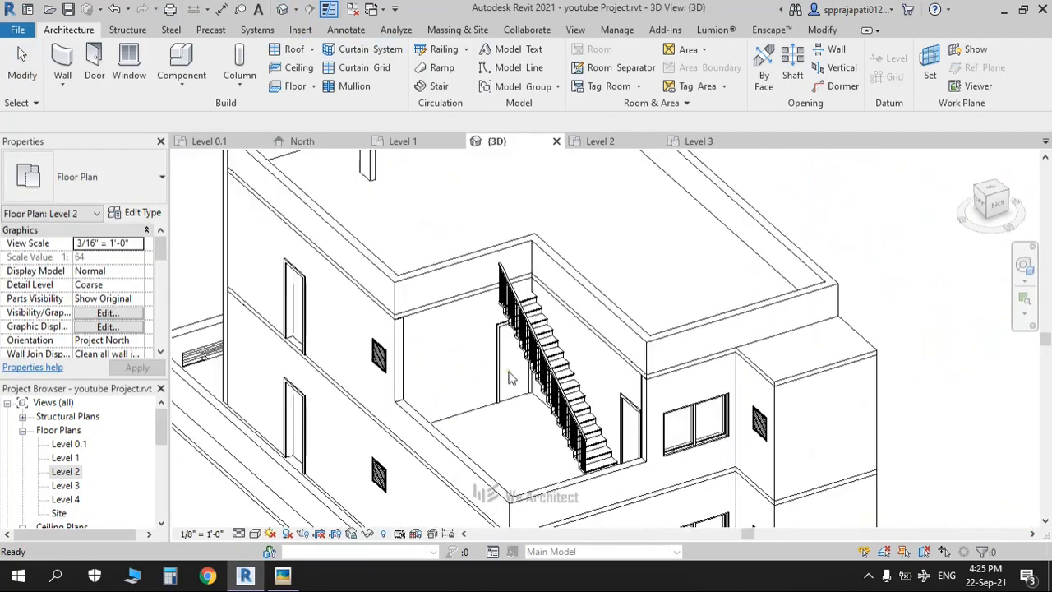
pyautogui.scroll(2, 610, 333)
pyautogui.scroll(1, 610, 333)
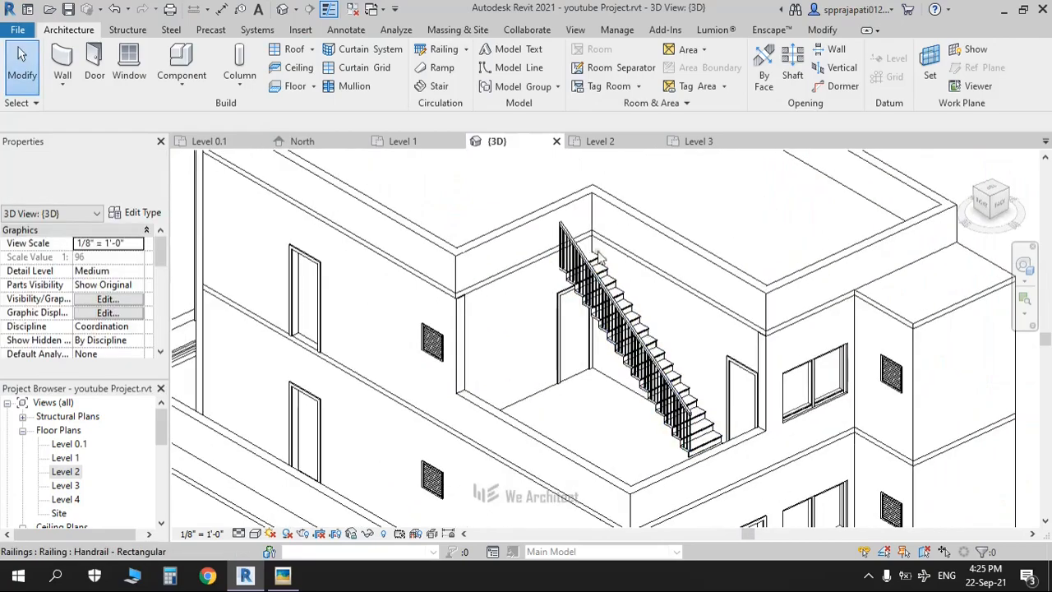
pyautogui.scroll(1, 605, 271)
# Step: Set the terrace stair's Desired Number of Risers to 17, accepting the 7 49/64" riser-height warning
pyautogui.click(602, 265)
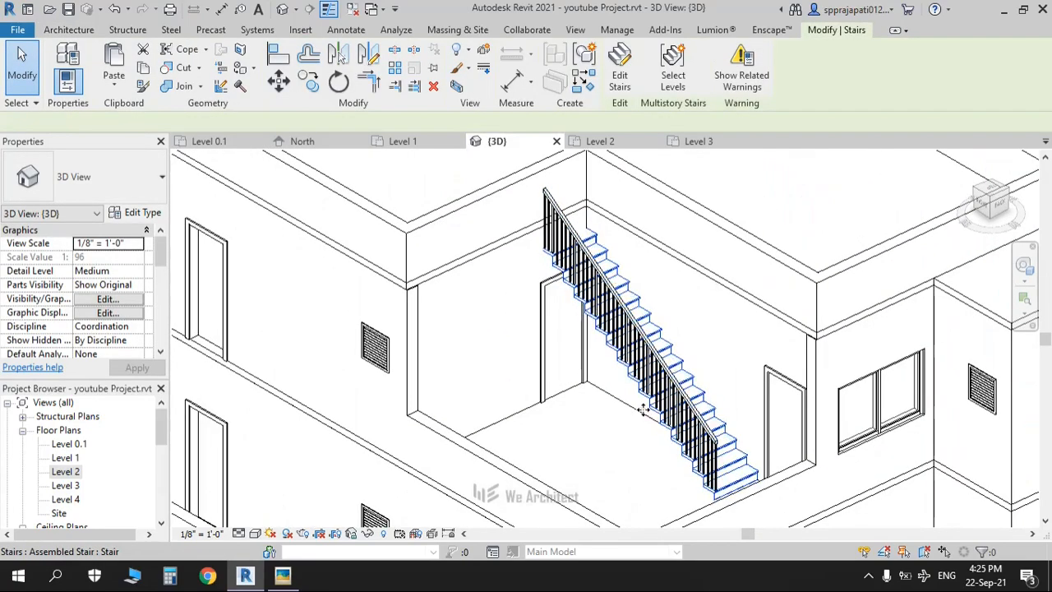
pyautogui.moveTo(613, 389); pyautogui.dragTo(570, 360, button='middle')
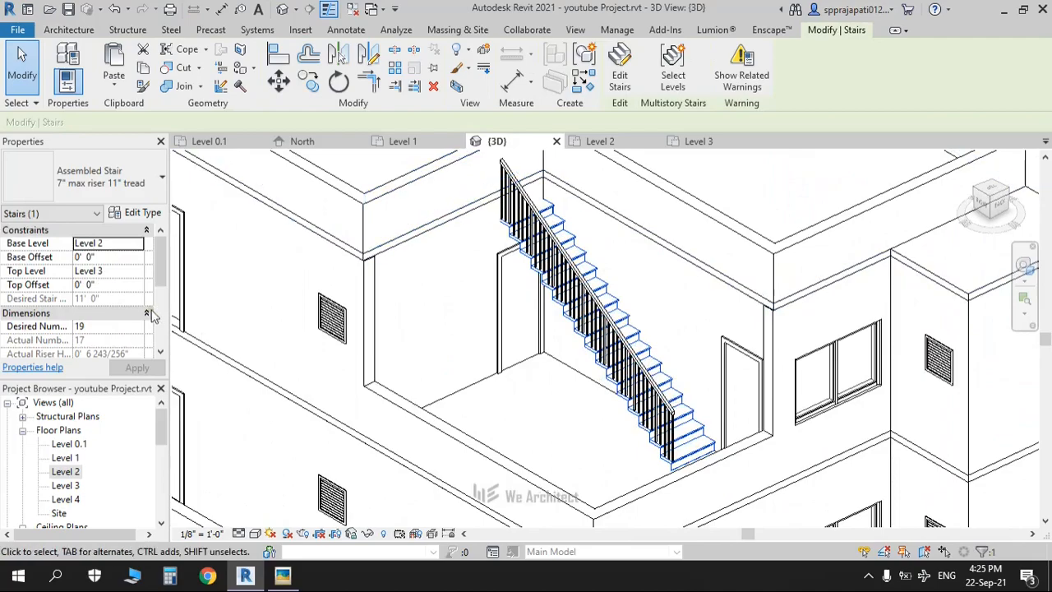
pyautogui.doubleClick(113, 327)
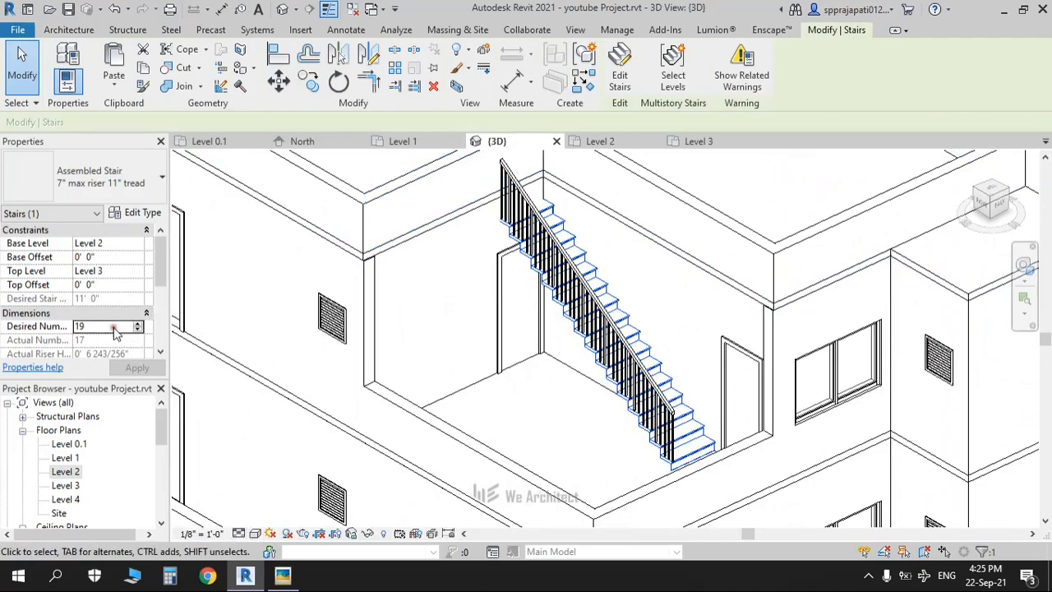
pyautogui.write('17')
pyautogui.press('Return')
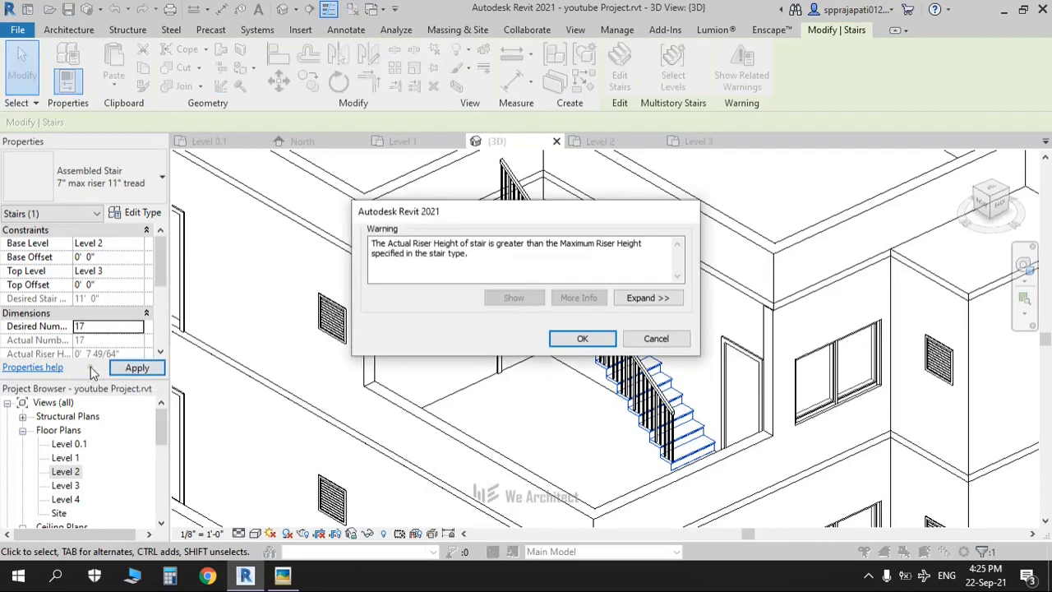
pyautogui.click(579, 339)
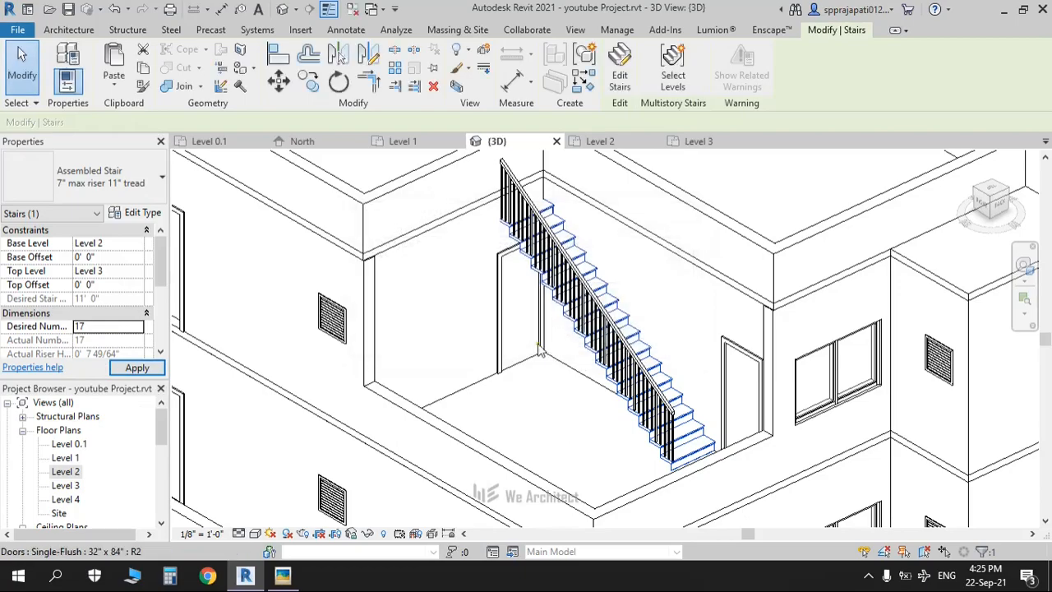
pyautogui.click(530, 361)
pyautogui.moveTo(525, 408); pyautogui.dragTo(492, 502, button='middle')
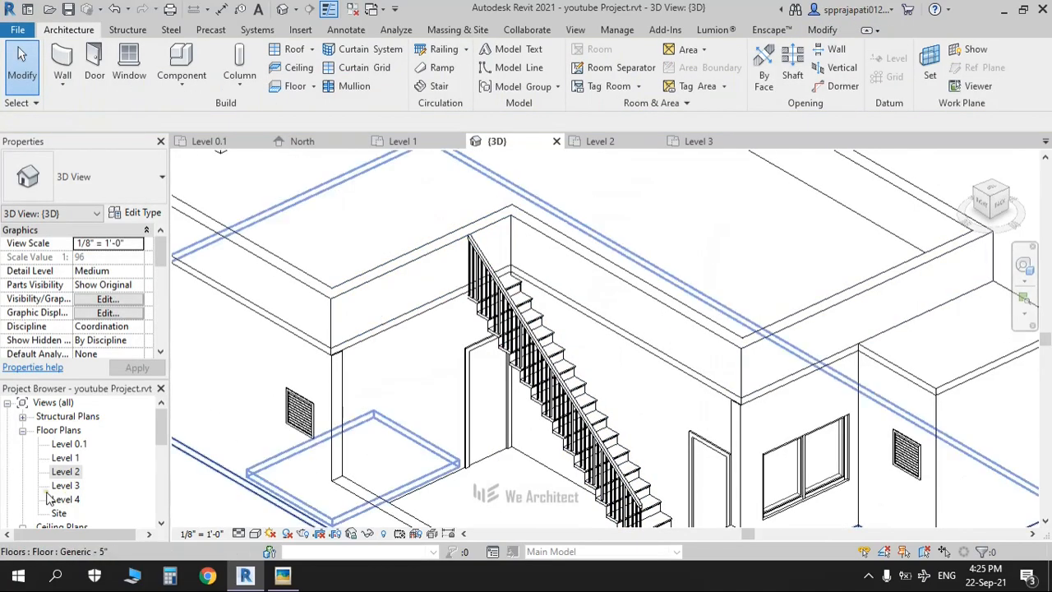
# Step: Review the stair's position in the Level 2 floor plan
pyautogui.doubleClick(65, 472)
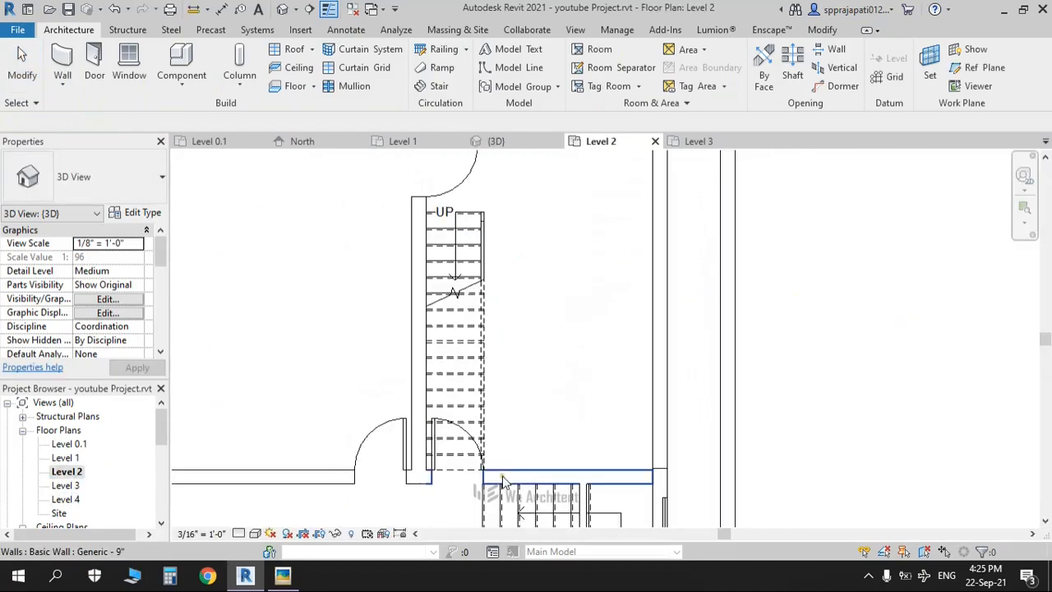
pyautogui.moveTo(511, 500); pyautogui.dragTo(549, 383, button='middle')
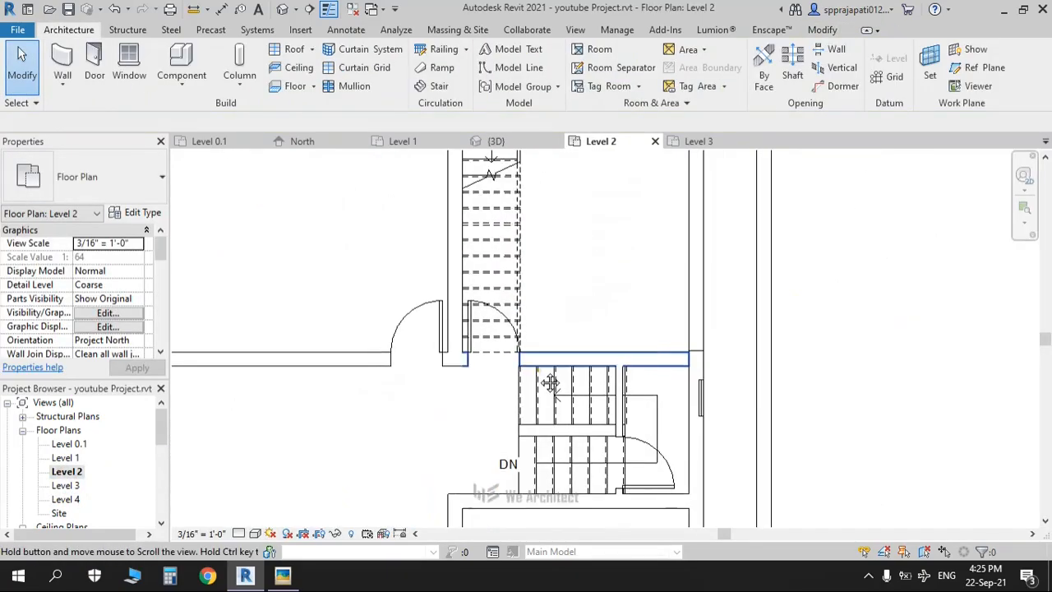
pyautogui.scroll(-4, 460, 373)
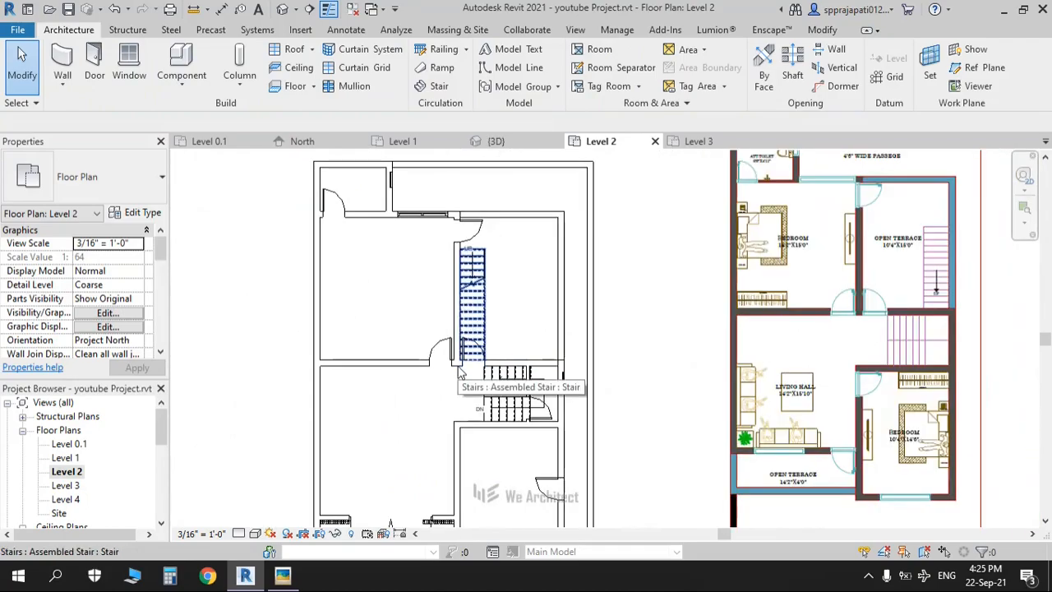
pyautogui.scroll(3, 473, 362)
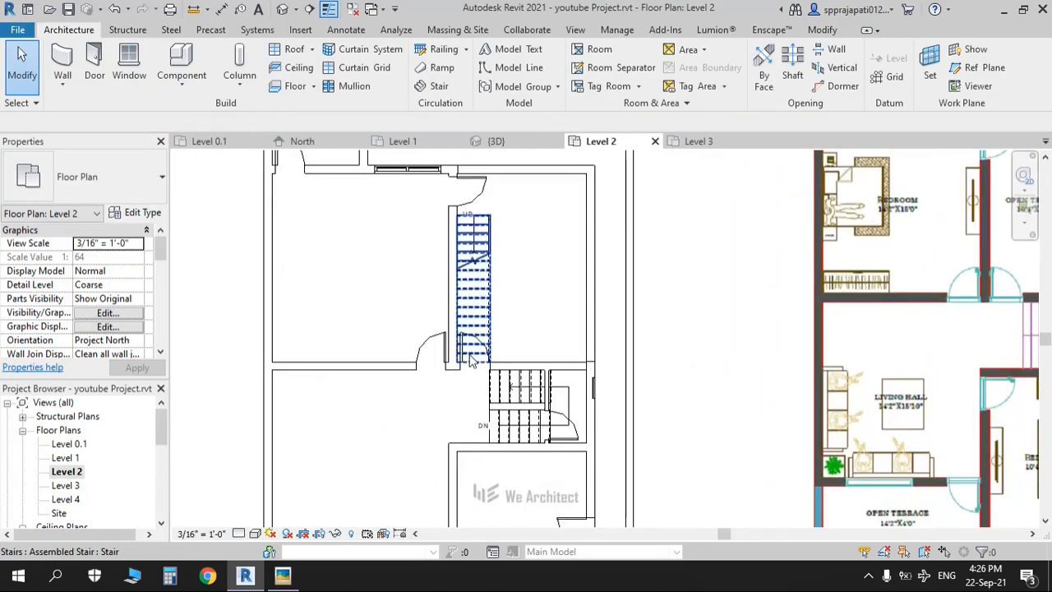
# Step: In the Level 3 plan, drag the parapet wall's end to the stair's top corner
pyautogui.doubleClick(66, 485)
pyautogui.scroll(-3, 583, 376)
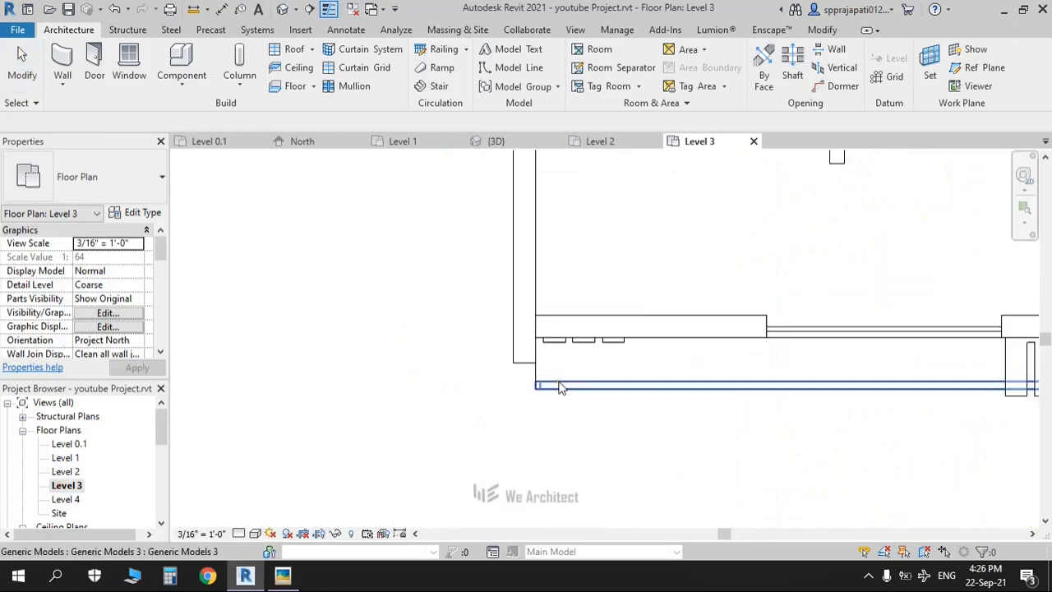
pyautogui.moveTo(645, 325); pyautogui.dragTo(517, 505, button='middle')
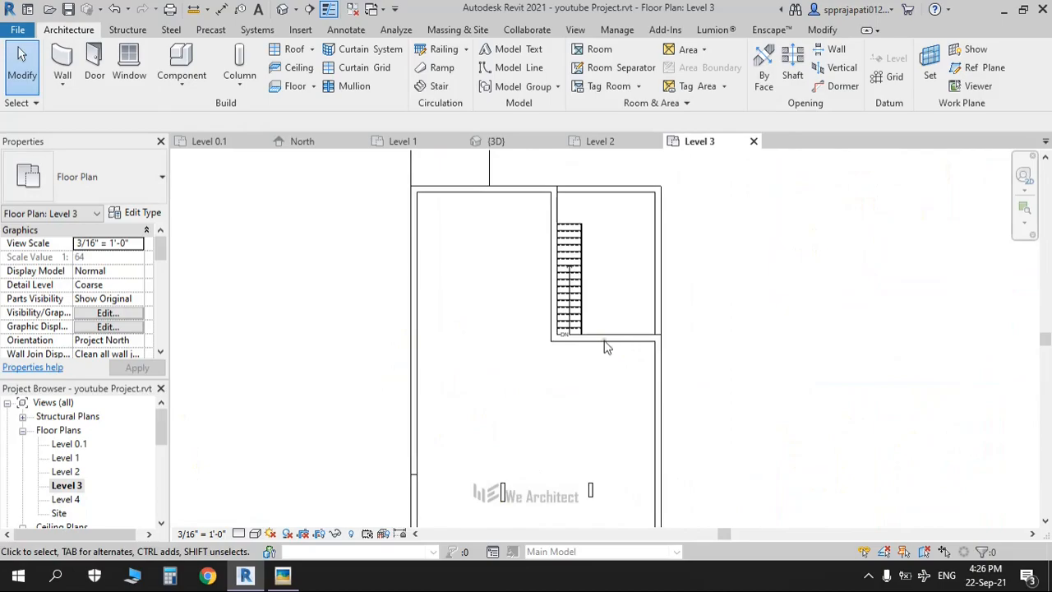
pyautogui.scroll(4, 604, 308)
pyautogui.click(601, 305)
pyautogui.moveTo(485, 294); pyautogui.dragTo(580, 287)
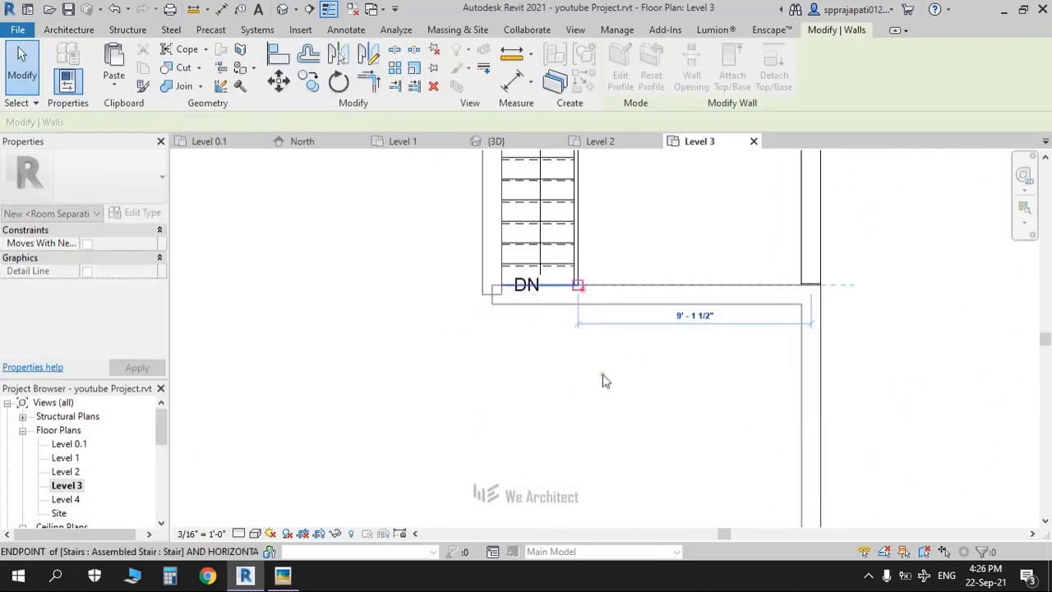
pyautogui.click(545, 363)
# Step: Orbit the house in 3D to check the extended wall
pyautogui.click(282, 12)
pyautogui.scroll(-2, 403, 327)
pyautogui.keyDown('shift'); pyautogui.moveTo(403, 331); pyautogui.dragTo(485, 302, button='middle'); pyautogui.keyUp('shift')
pyautogui.scroll(-4, 497, 314)
pyautogui.scroll(5, 485, 301)
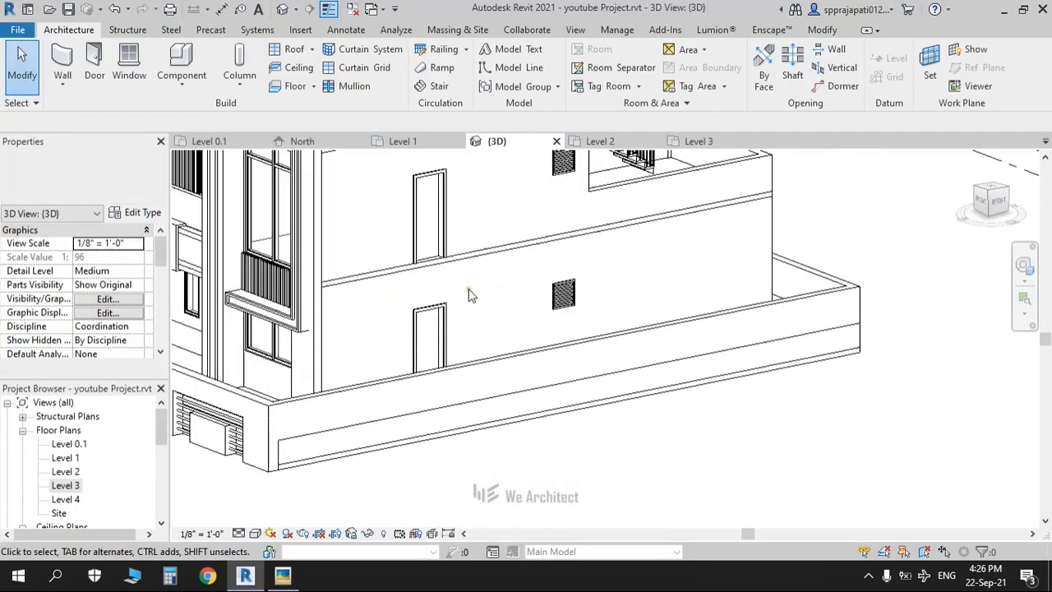
pyautogui.scroll(-2, 641, 287)
pyautogui.keyDown('shift'); pyautogui.moveTo(640, 288); pyautogui.dragTo(678, 287, button='middle'); pyautogui.keyUp('shift')
pyautogui.hotkey('alt', 'Tab')
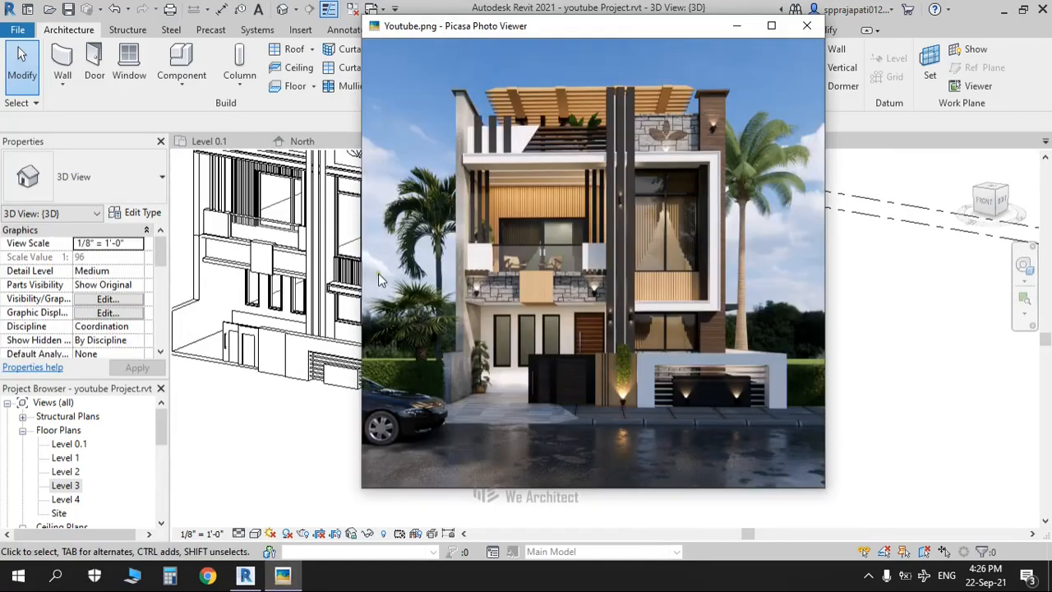
pyautogui.scroll(5, 559, 295)
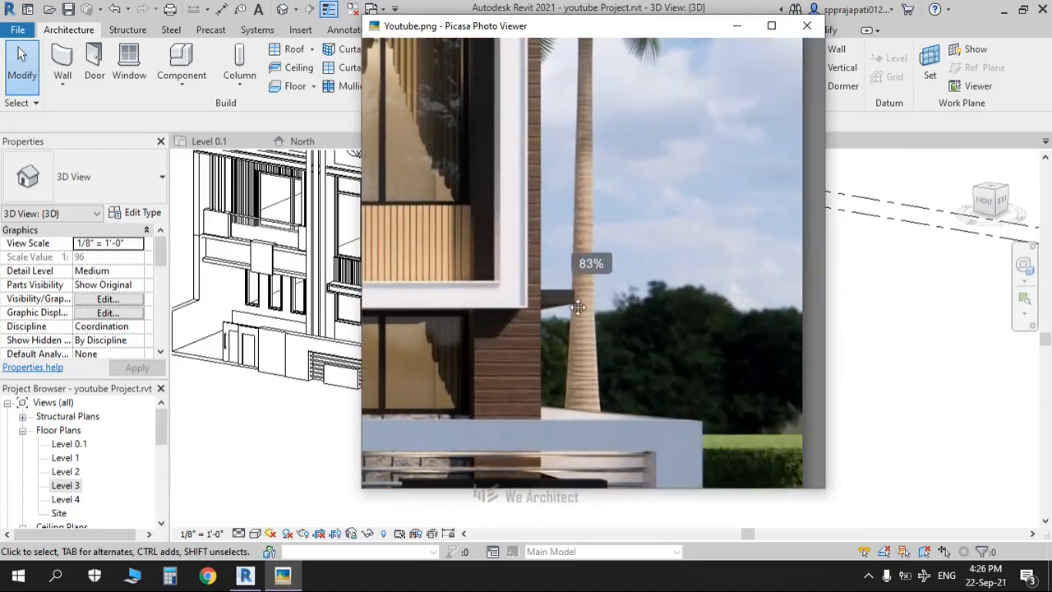
pyautogui.hotkey('alt', 'Tab')
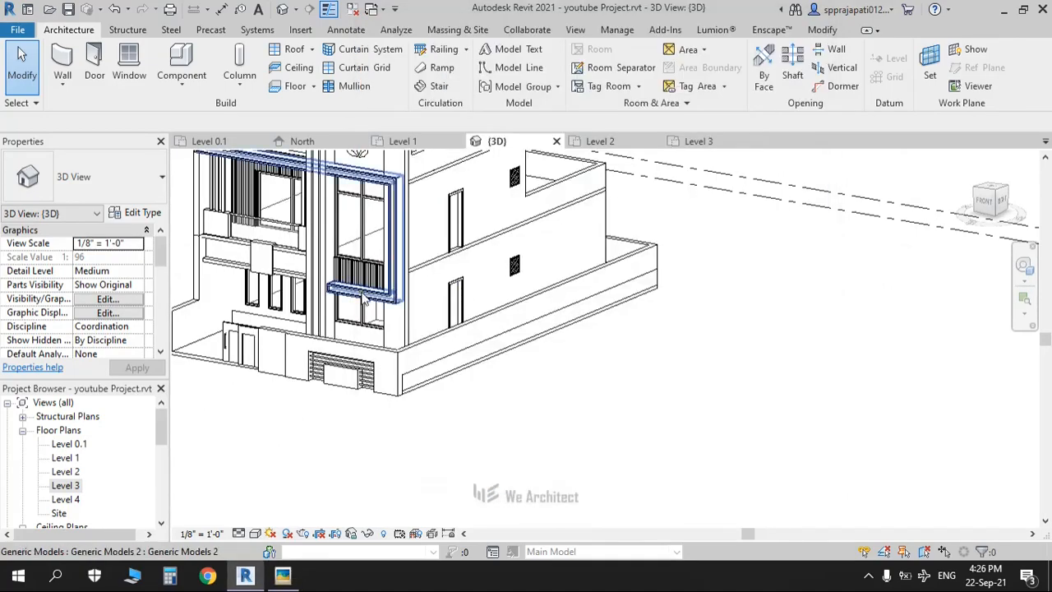
pyautogui.scroll(-2, 246, 338)
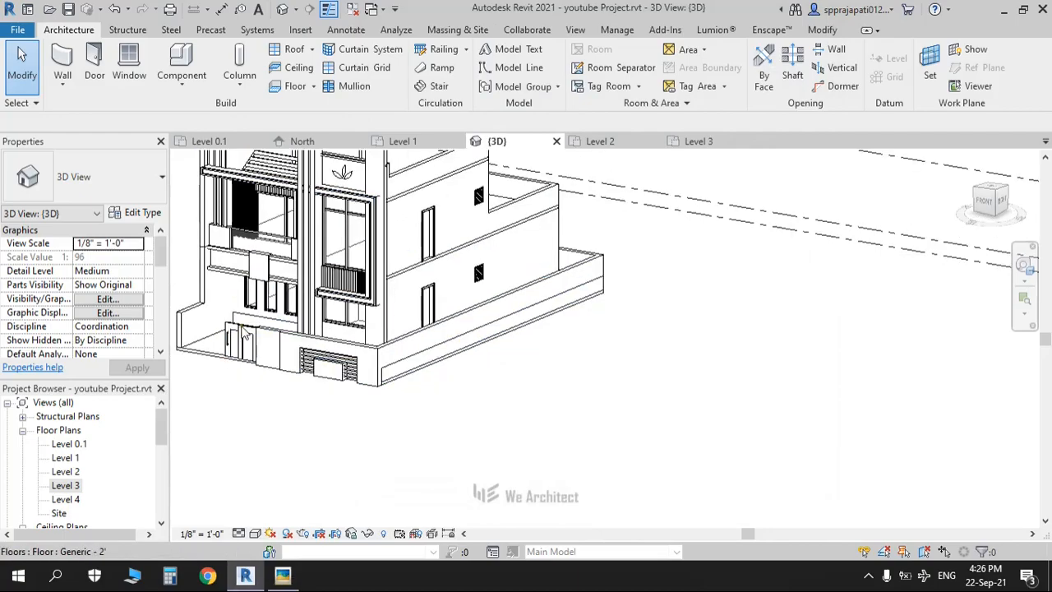
pyautogui.keyDown('shift'); pyautogui.moveTo(248, 340); pyautogui.dragTo(398, 363, button='middle'); pyautogui.keyUp('shift')
pyautogui.moveTo(298, 356); pyautogui.dragTo(480, 428, button='middle')
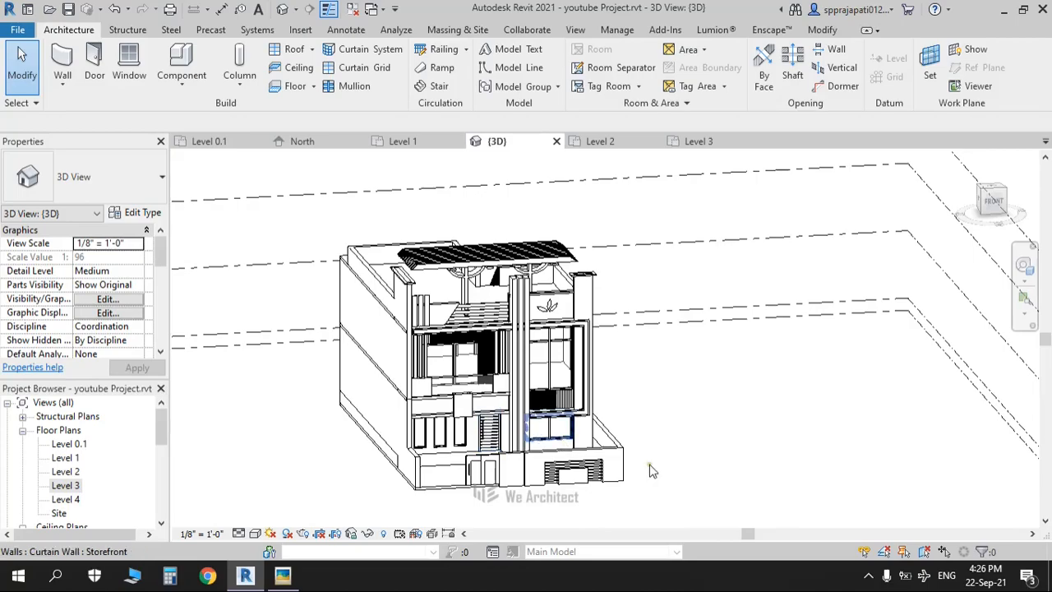
pyautogui.scroll(2, 647, 458)
pyautogui.scroll(2, 573, 443)
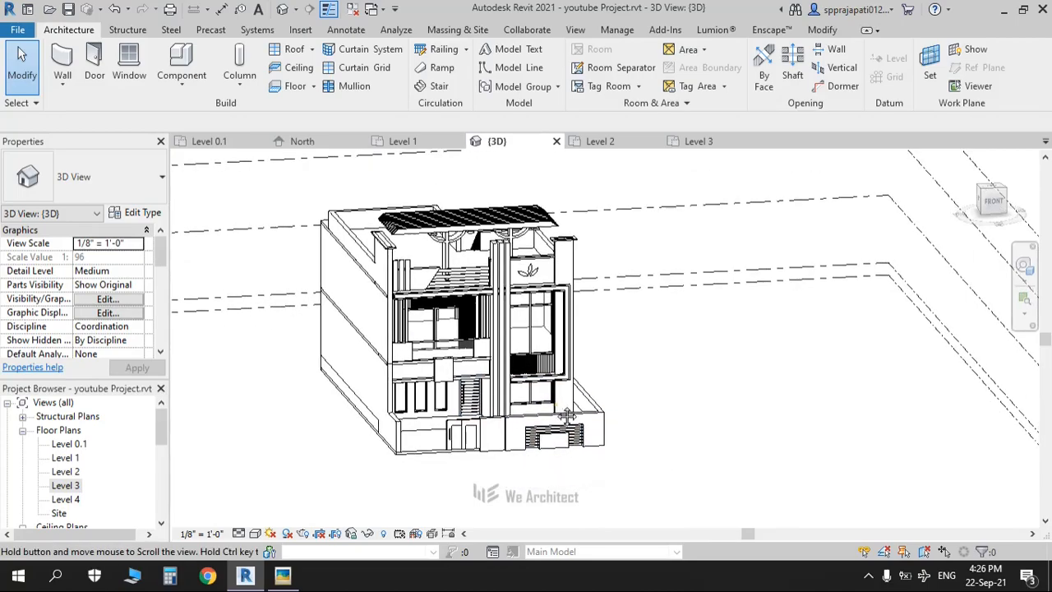
pyautogui.scroll(2, 493, 419)
pyautogui.scroll(-2, 481, 433)
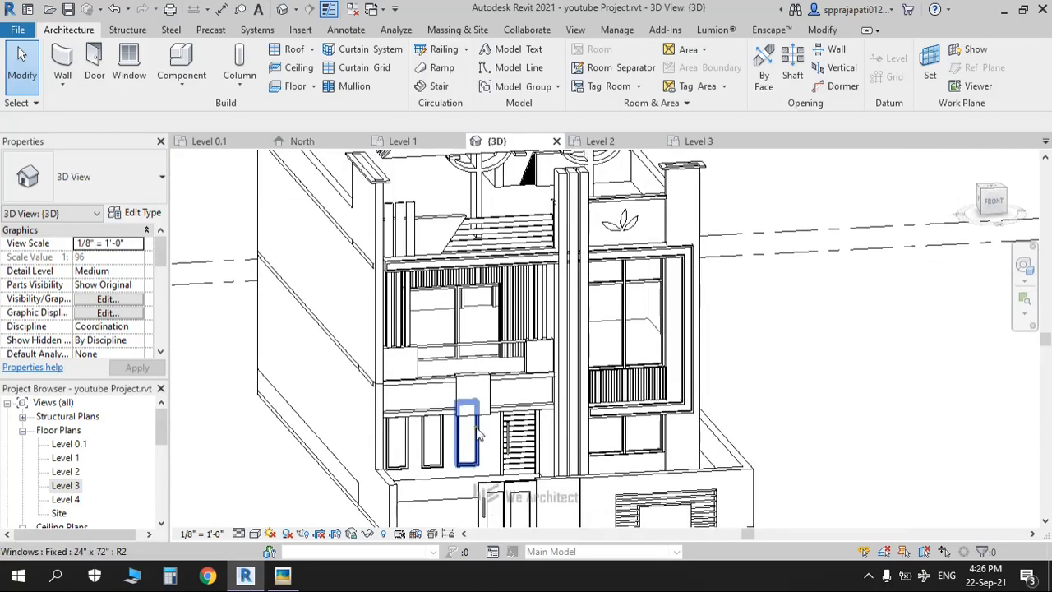
pyautogui.scroll(-2, 478, 435)
pyautogui.moveTo(478, 435); pyautogui.dragTo(472, 400, button='middle')
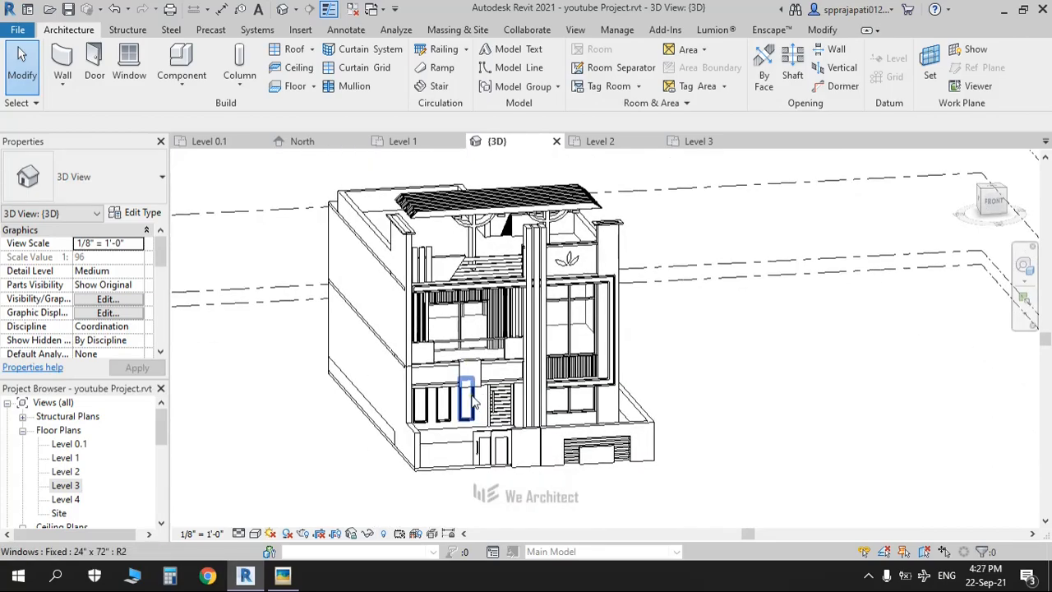
pyautogui.hotkey('alt', 'Tab')
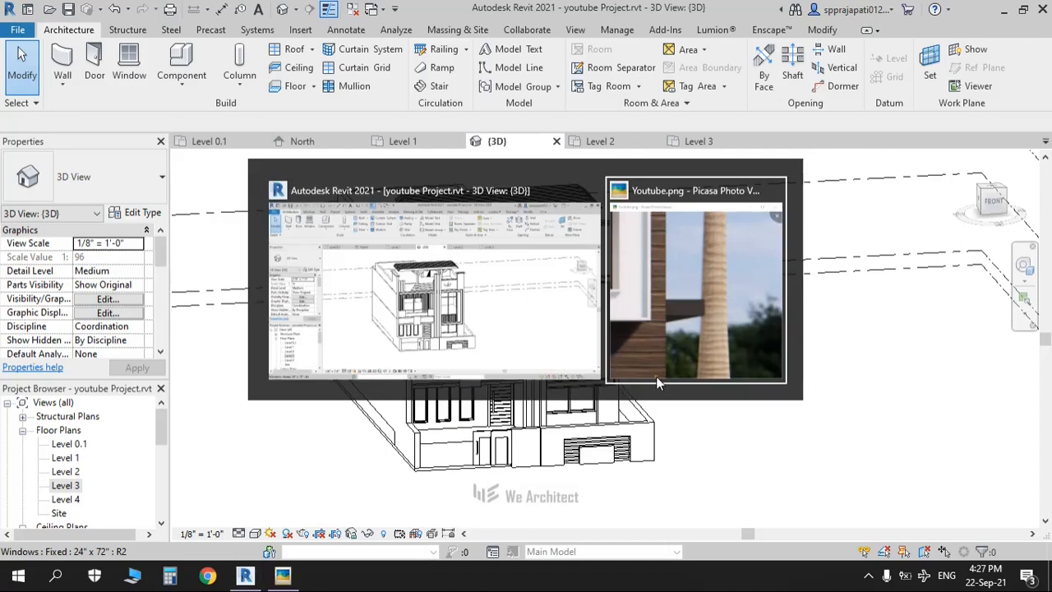
pyautogui.scroll(-4, 591, 263)
pyautogui.scroll(-2, 608, 178)
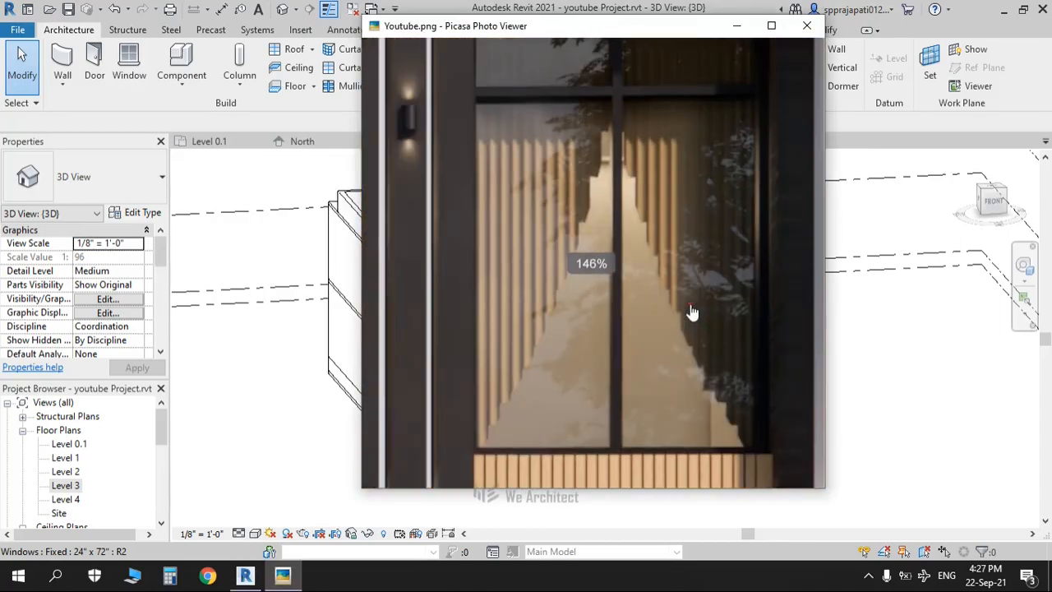
pyautogui.click(734, 29)
pyautogui.moveTo(754, 357); pyautogui.dragTo(791, 347, button='middle')
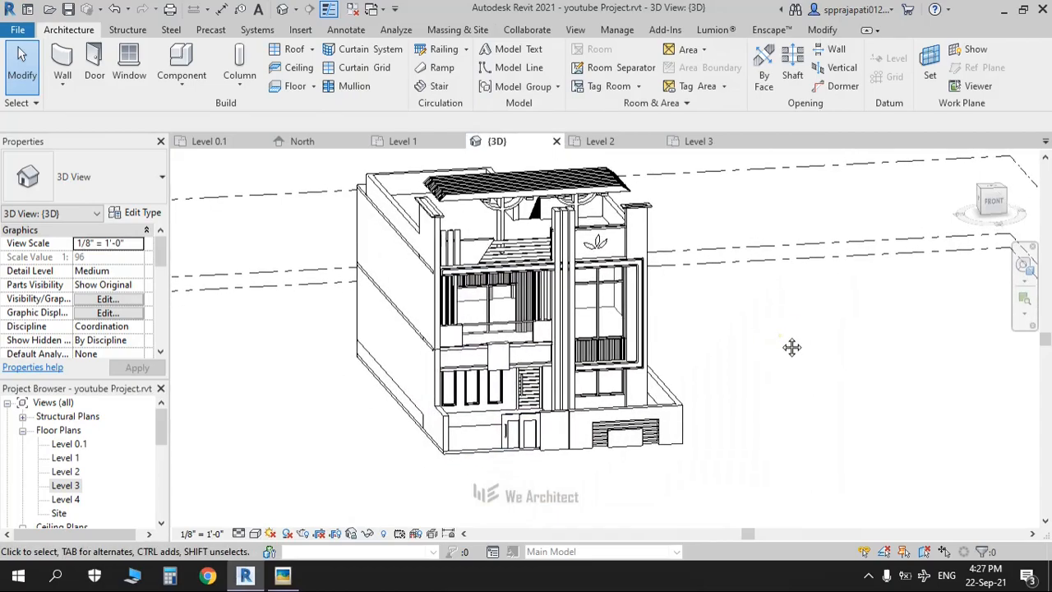